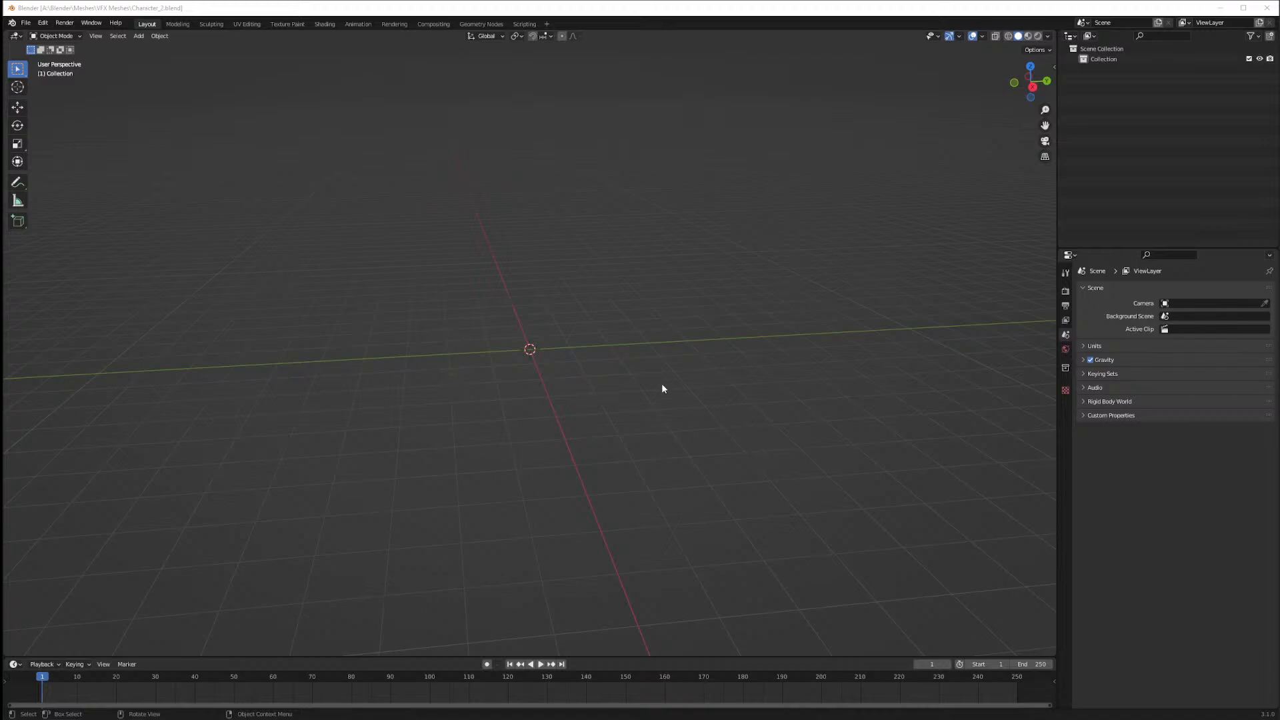
Add a plane mesh at the world origin
middle_click_drag(646, 373, 646, 378)
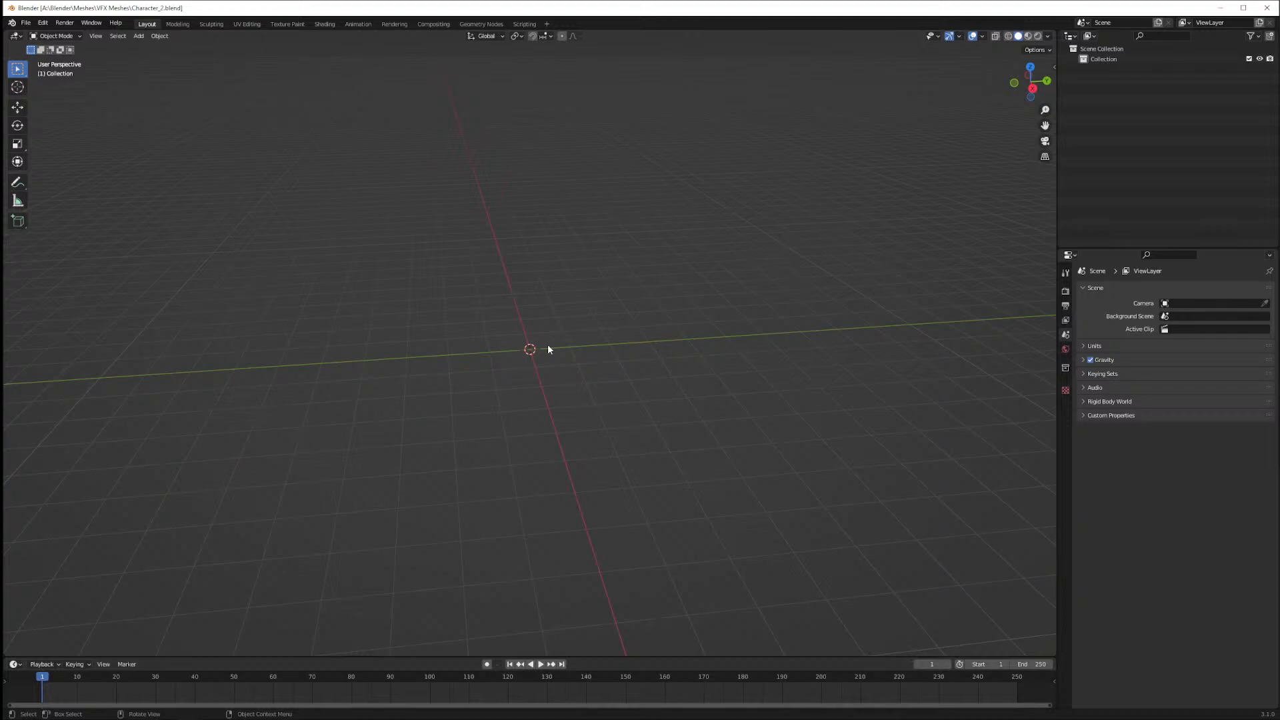
key("shift+a")
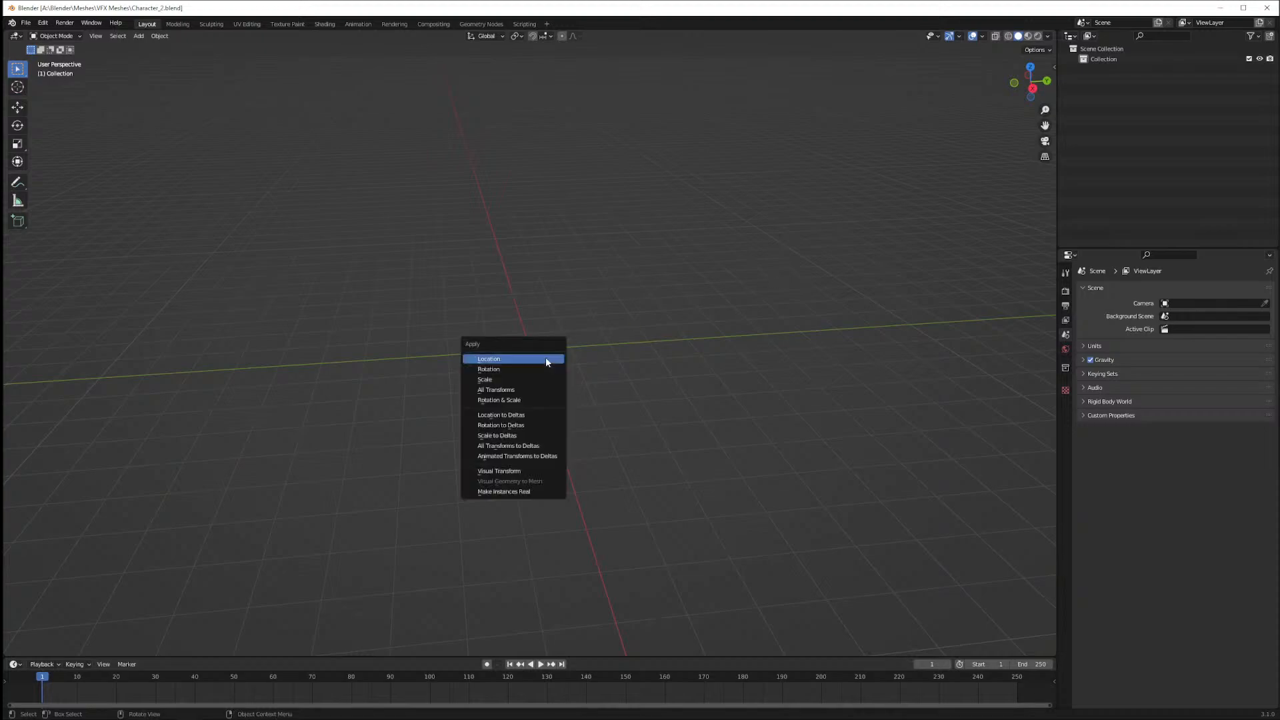
key("Escape")
key("shift+a")
mouse_move(545, 358)
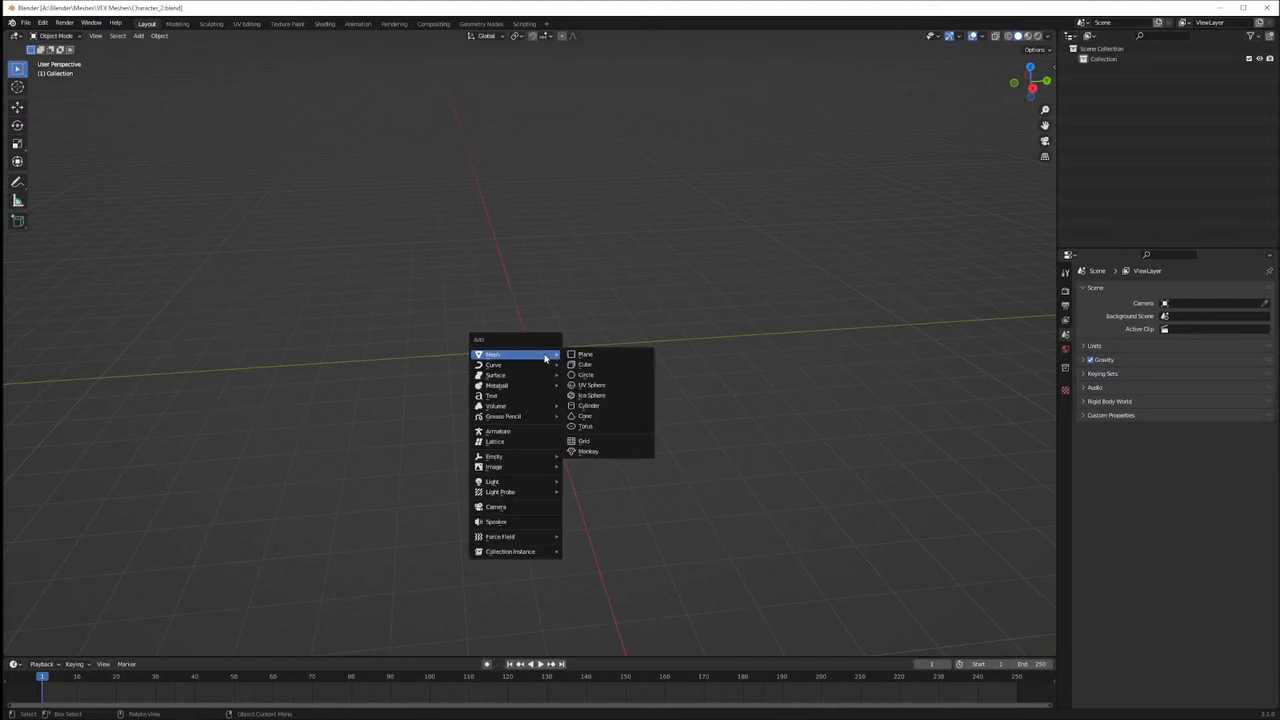
left_click(597, 350)
Merge all the plane's vertices at center into a single vertex in Edit Mode
key("Tab")
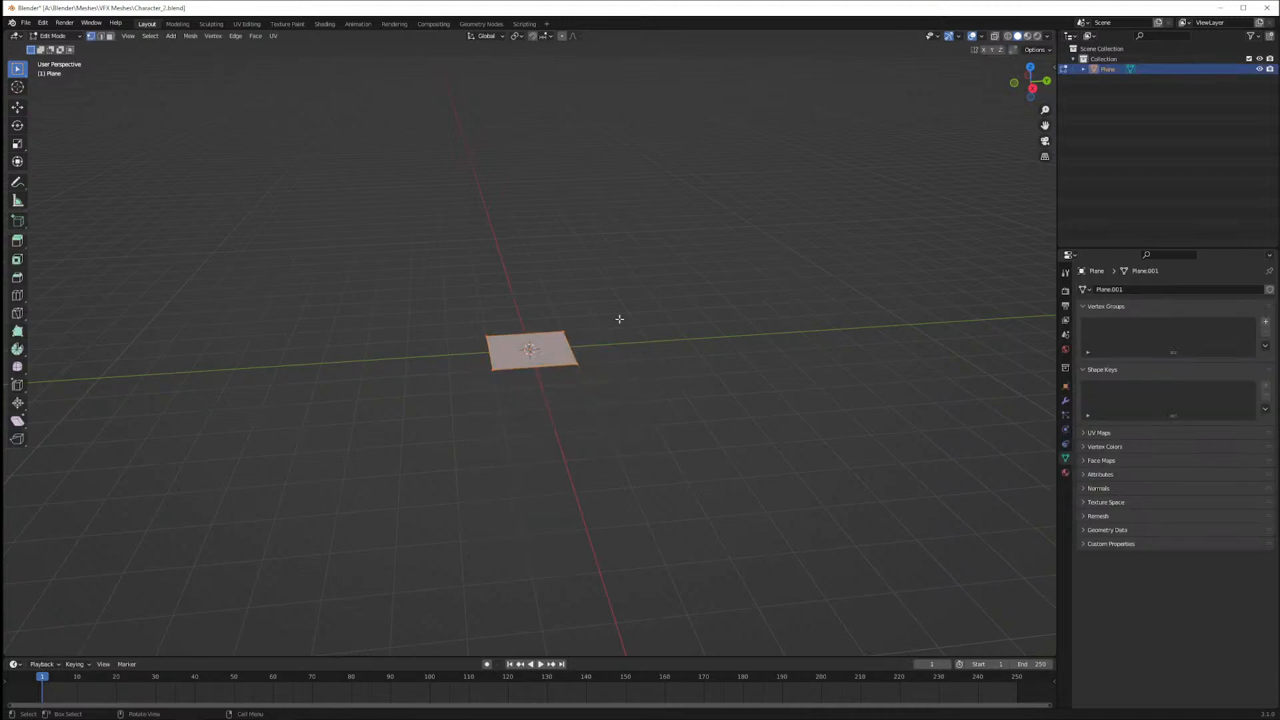
key("m")
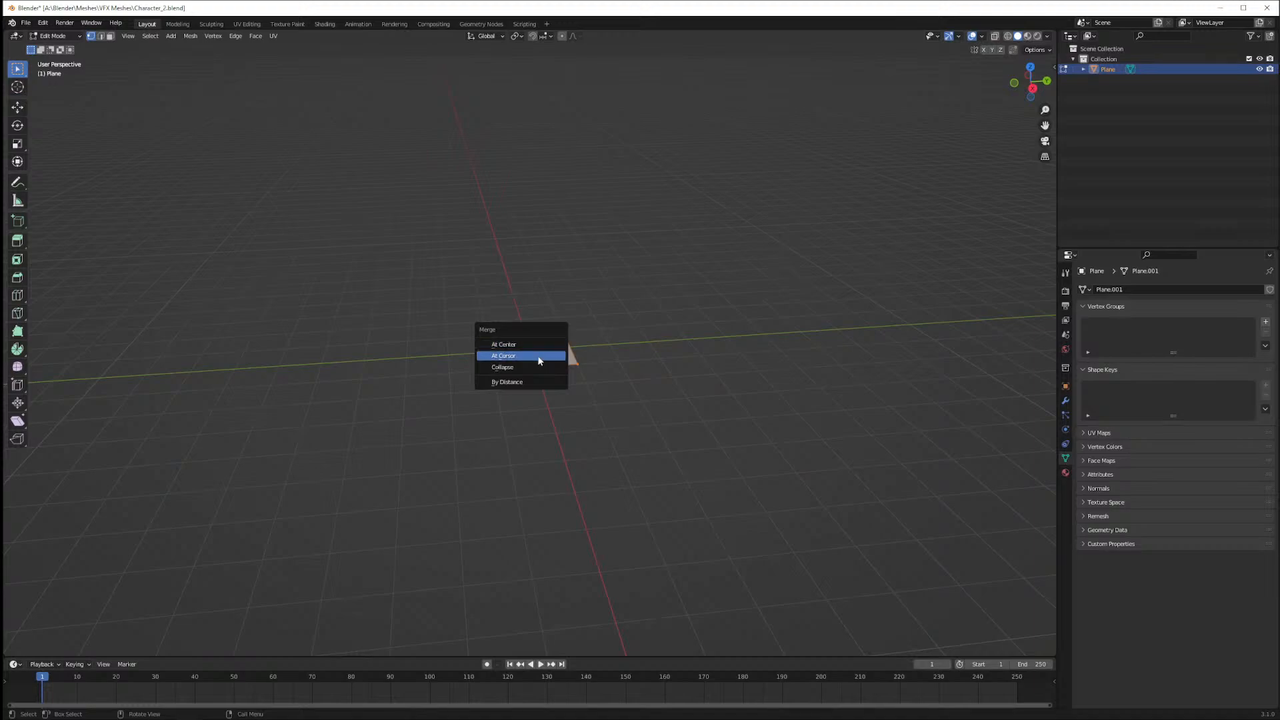
left_click(527, 344)
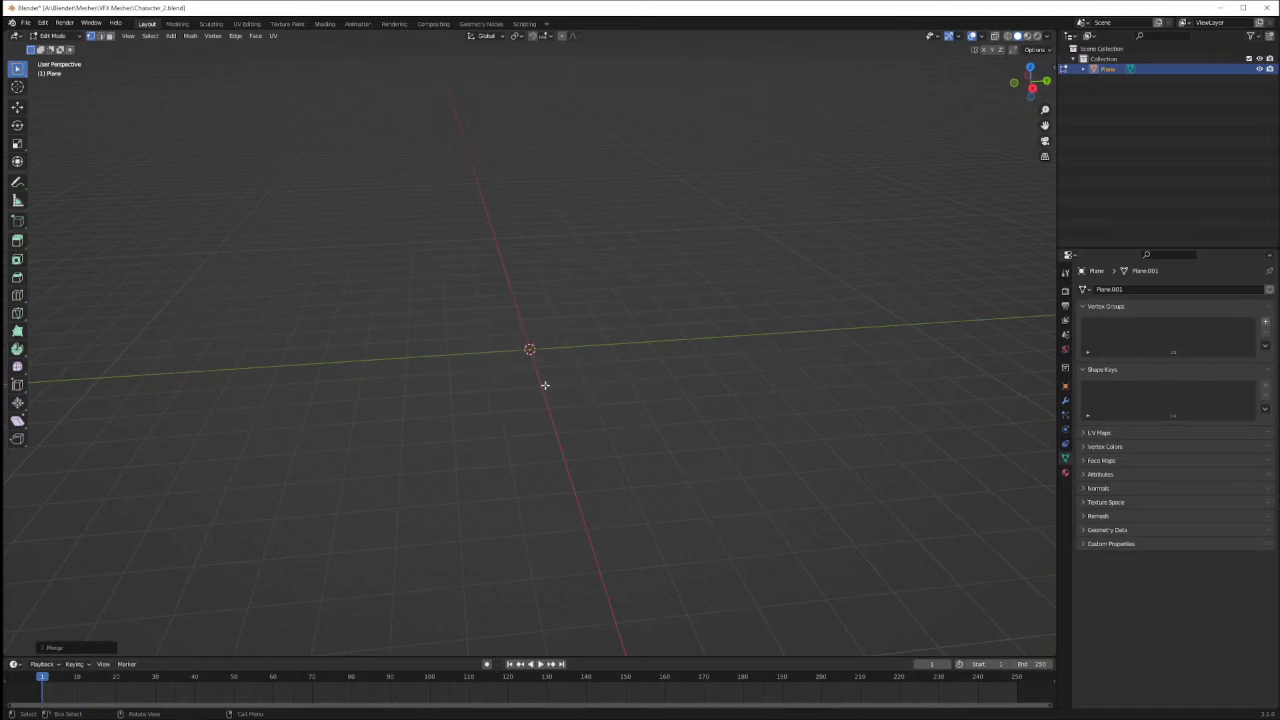
Add a Mirror modifier and a Skin modifier to the single-vertex plane, working in front view
key("KP_1")
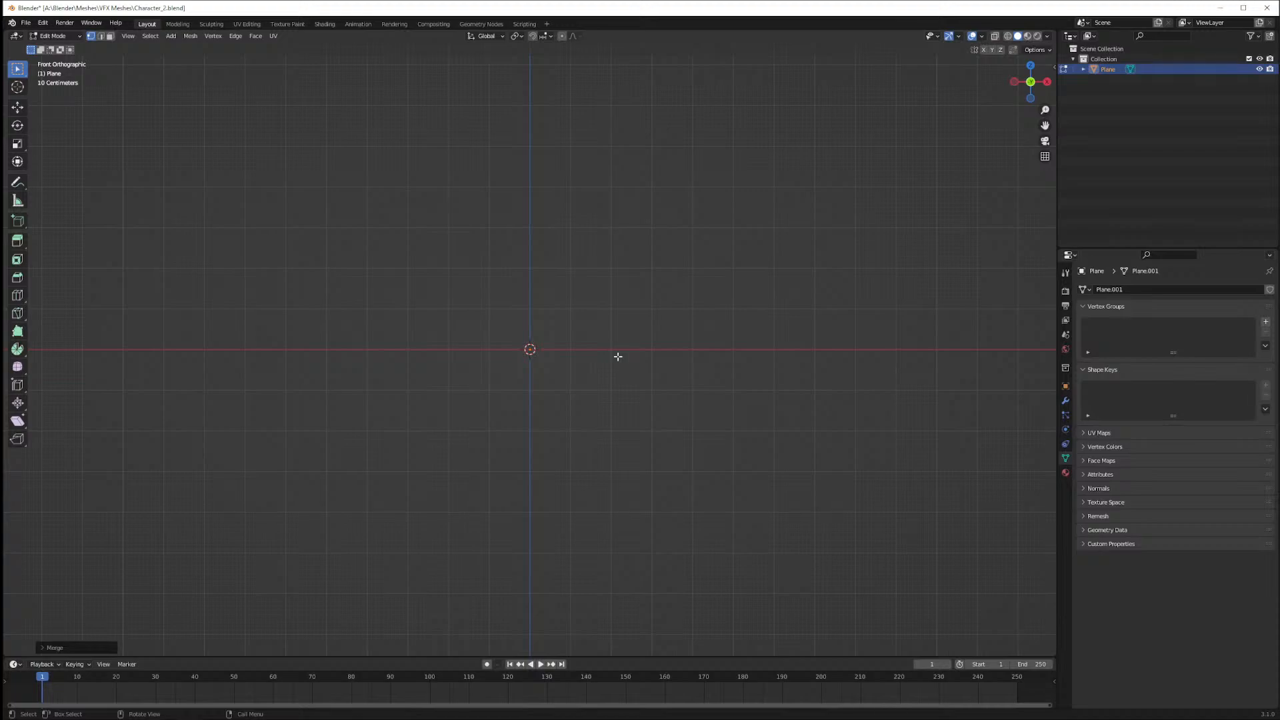
left_click(1066, 401)
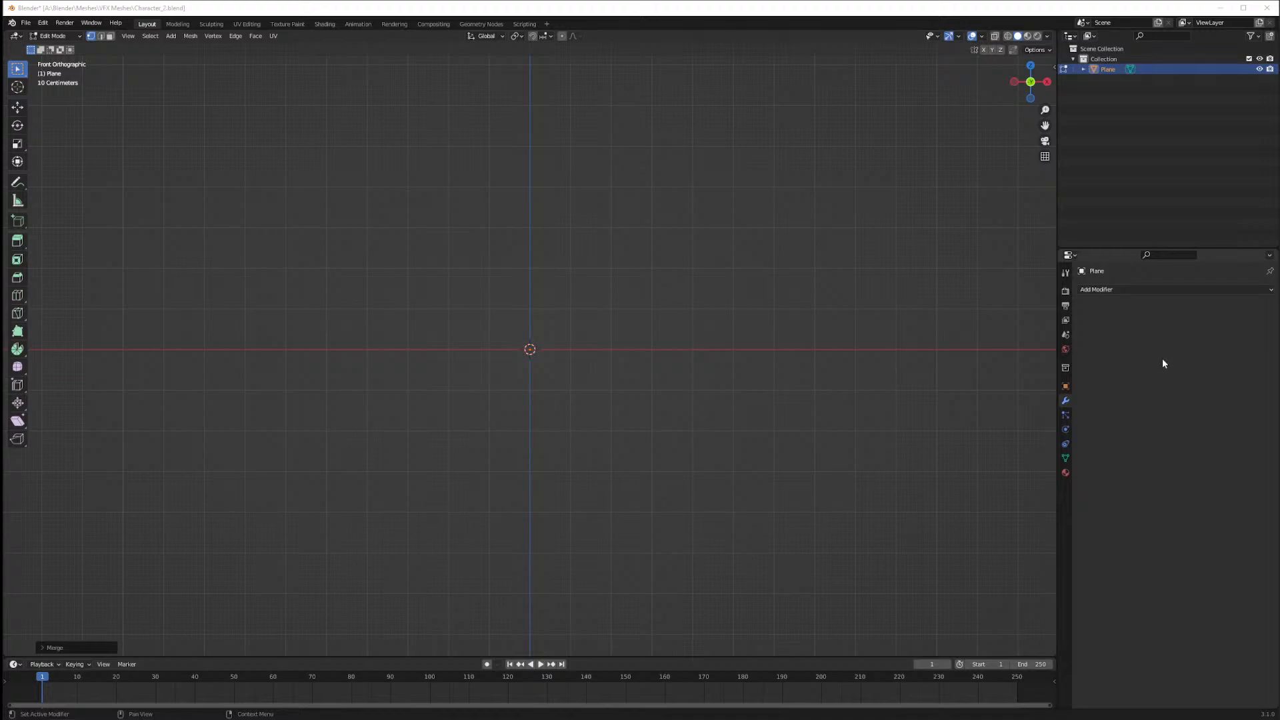
left_click(1155, 291)
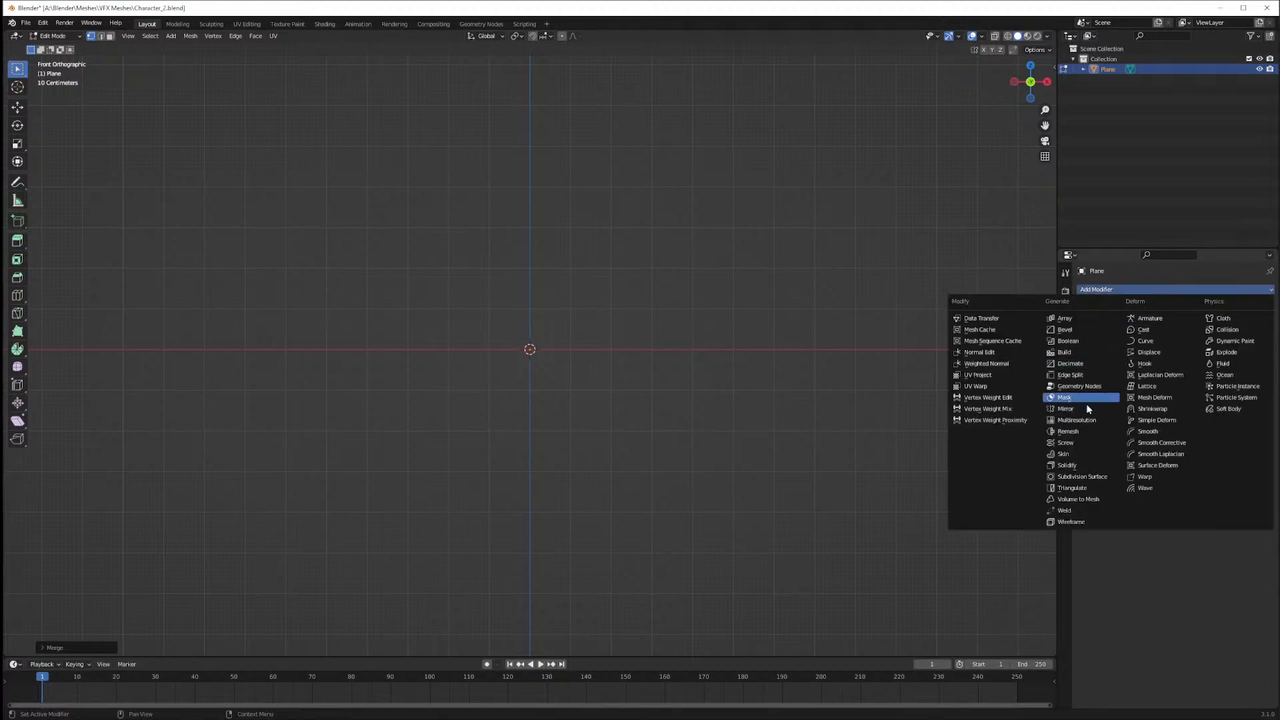
left_click(1065, 409)
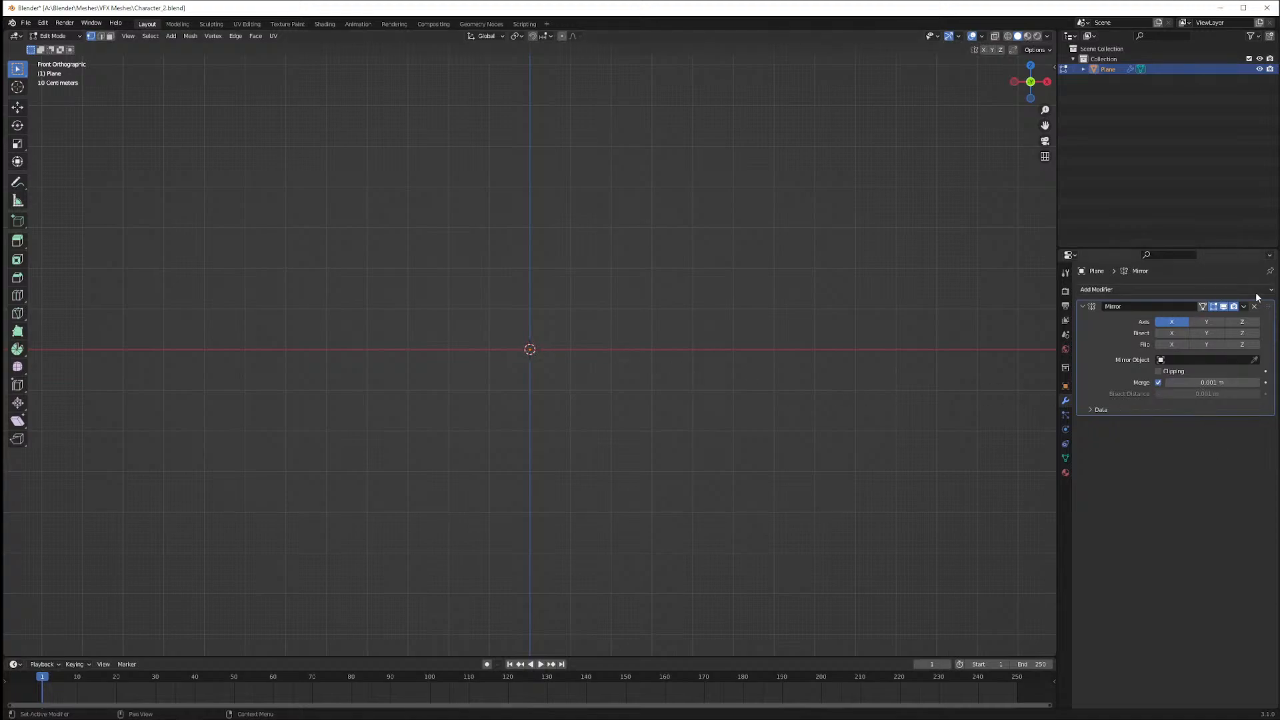
left_click(1200, 289)
left_click(1083, 455)
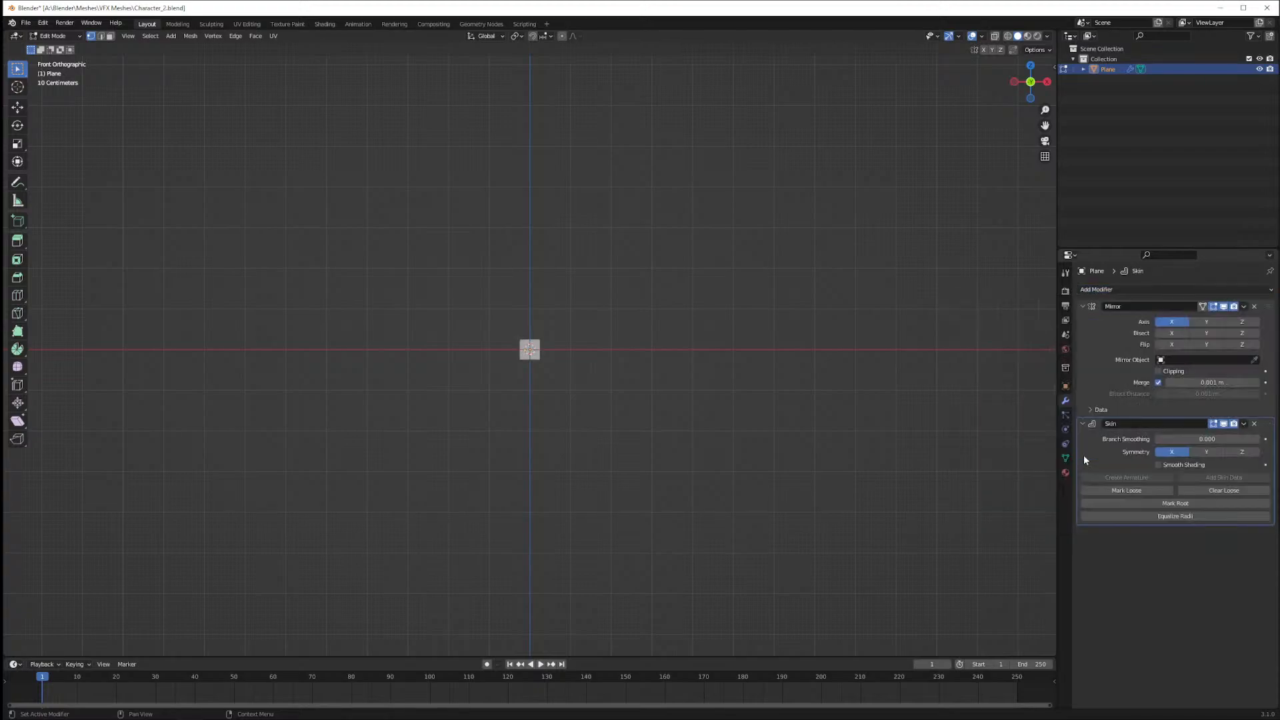
scroll(565, 357, "up", 7)
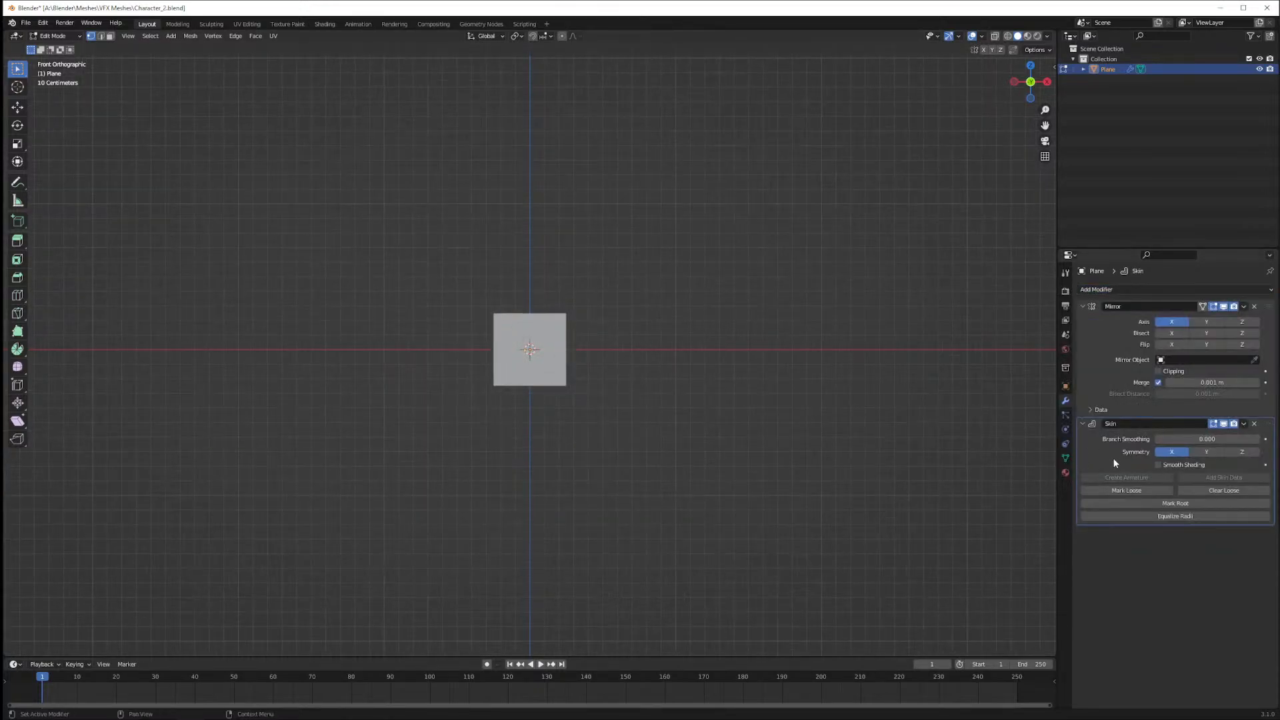
Add a Subdivision Surface modifier after the Skin modifier and set its viewport levels to 2
left_click(1179, 290)
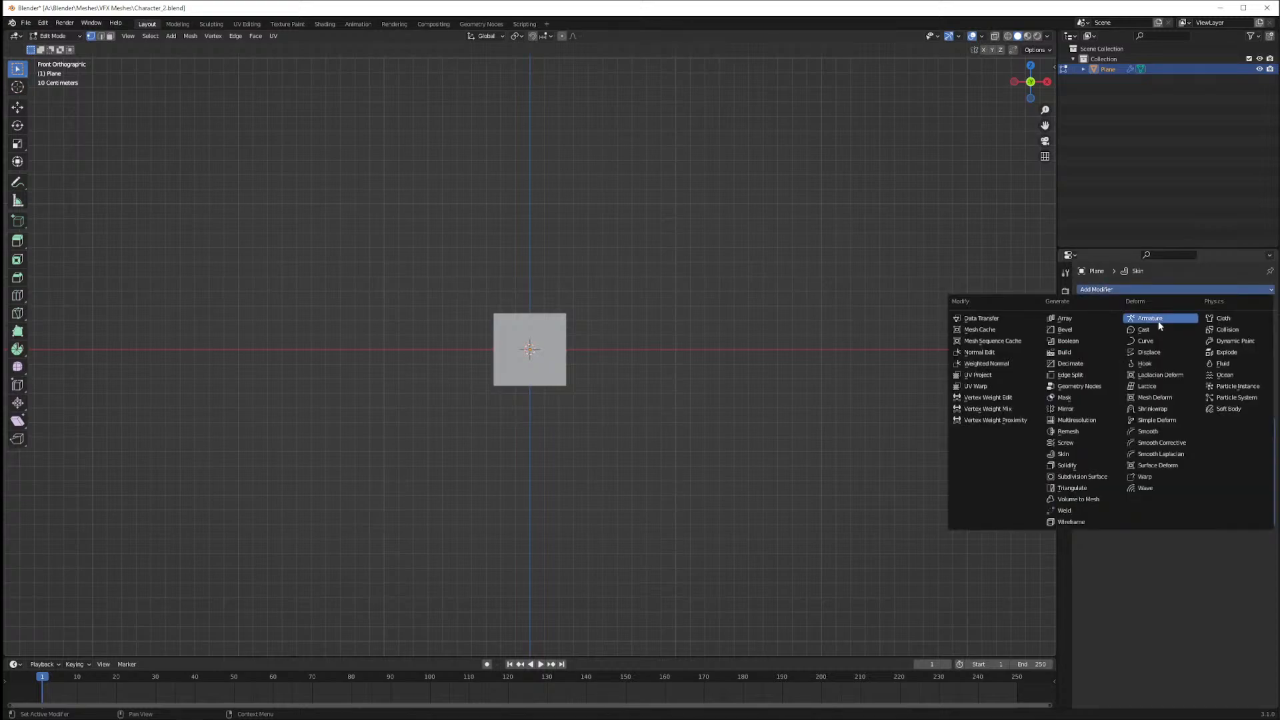
left_click(1087, 476)
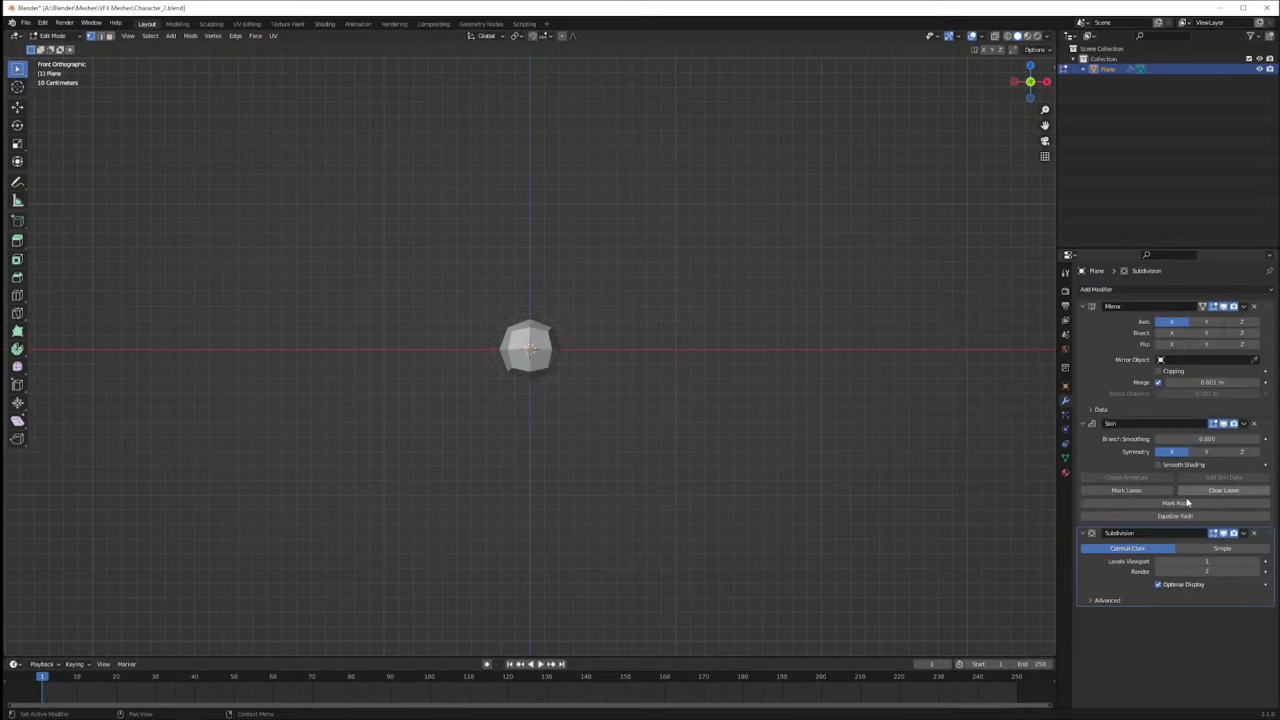
left_click_drag(1208, 562, 1212, 562)
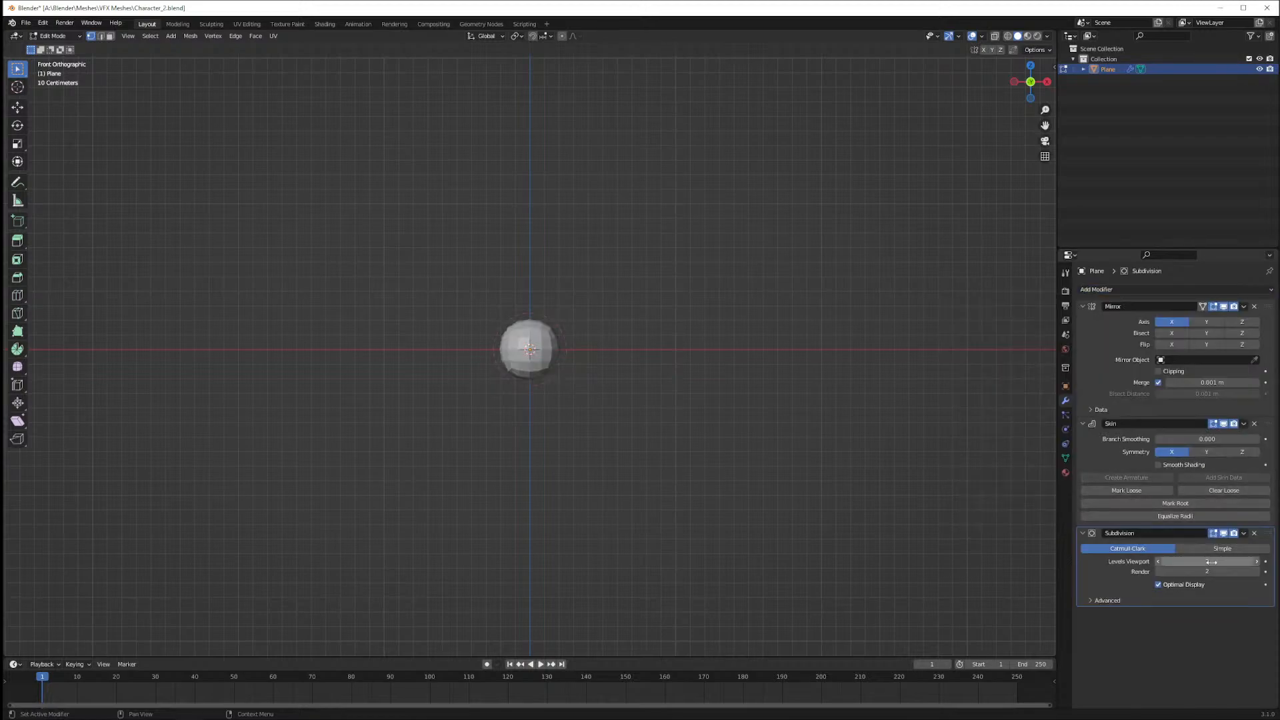
scroll(599, 340, "up", 3)
scroll(594, 349, "down", 1)
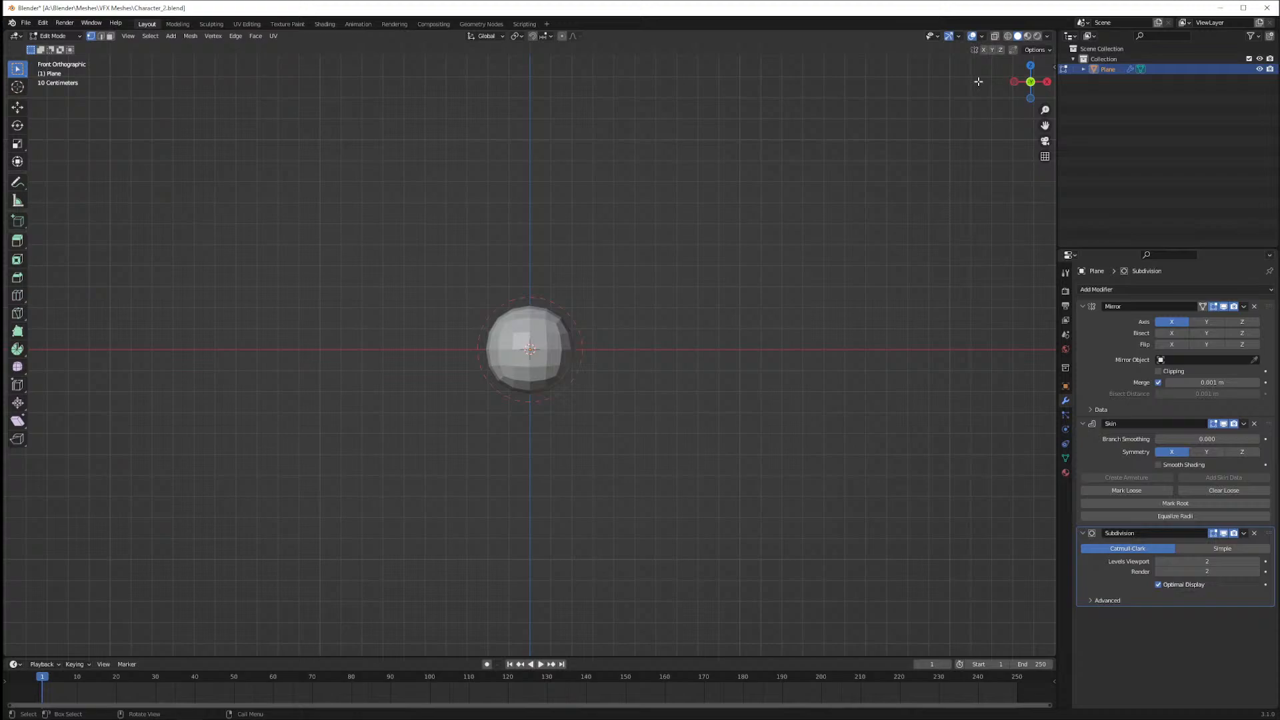
left_click(1028, 37)
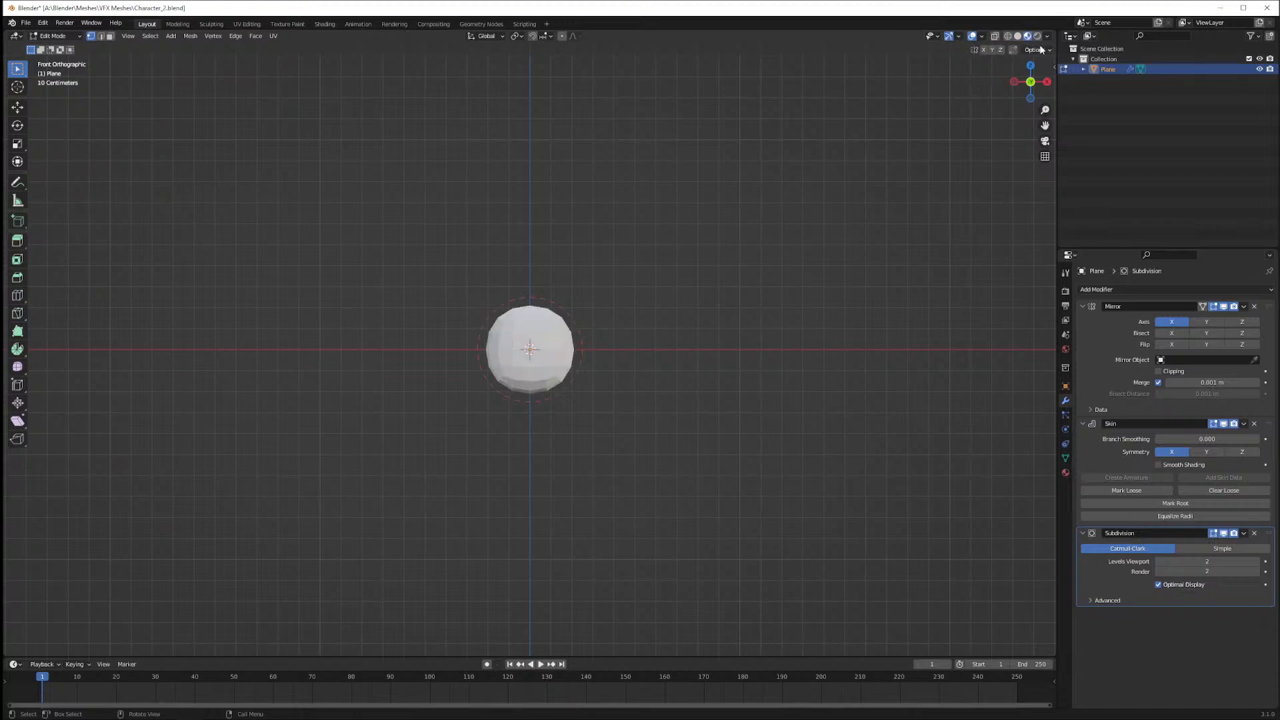
left_click(1047, 36)
left_click(1047, 37)
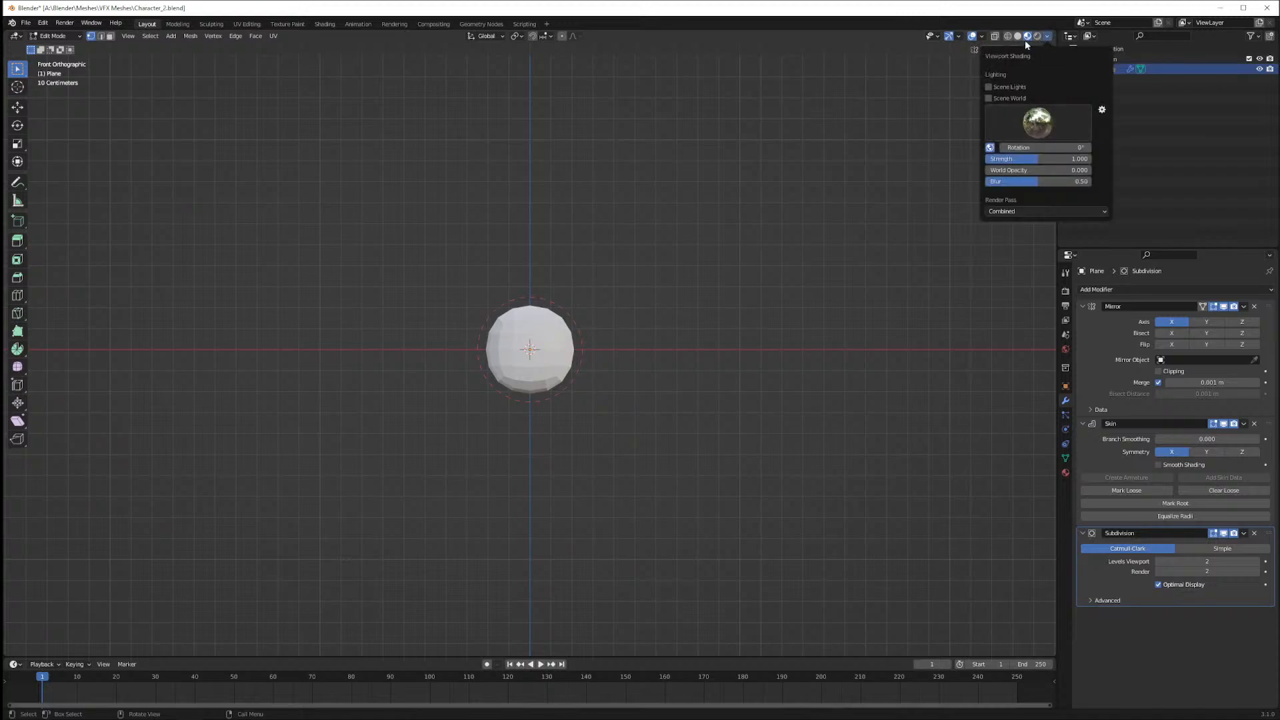
left_click(1048, 38)
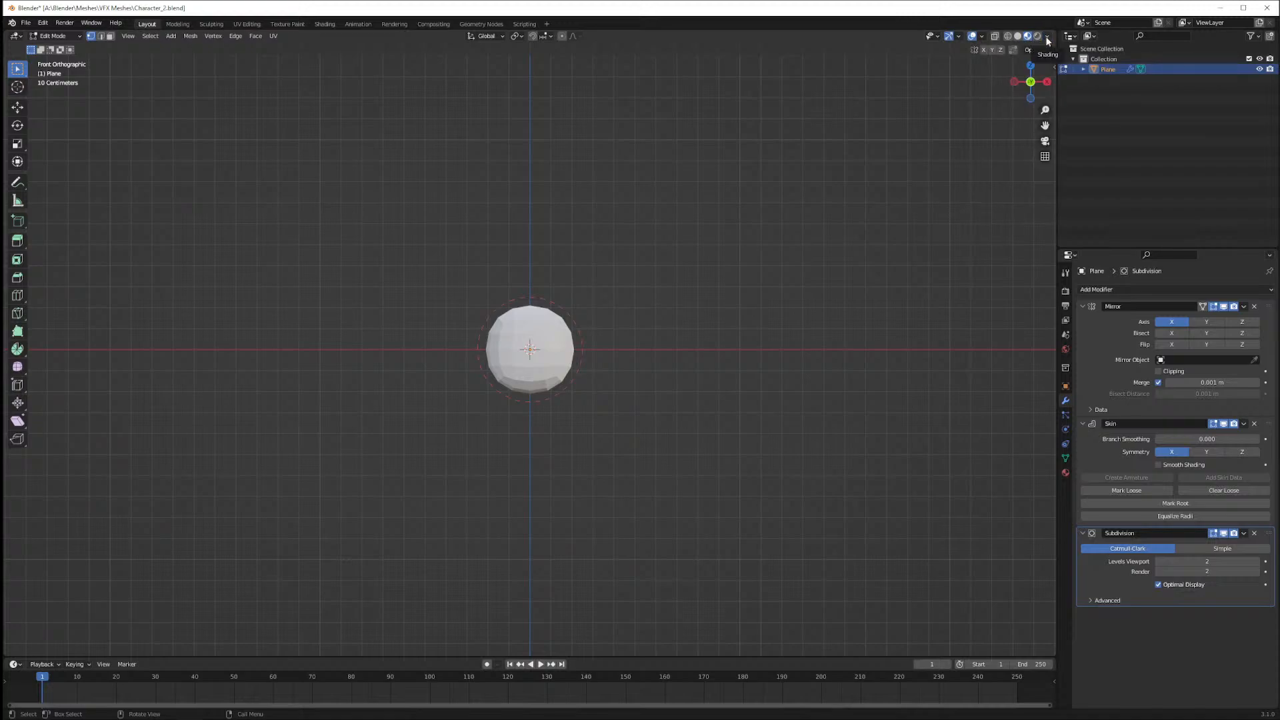
left_click(1048, 38)
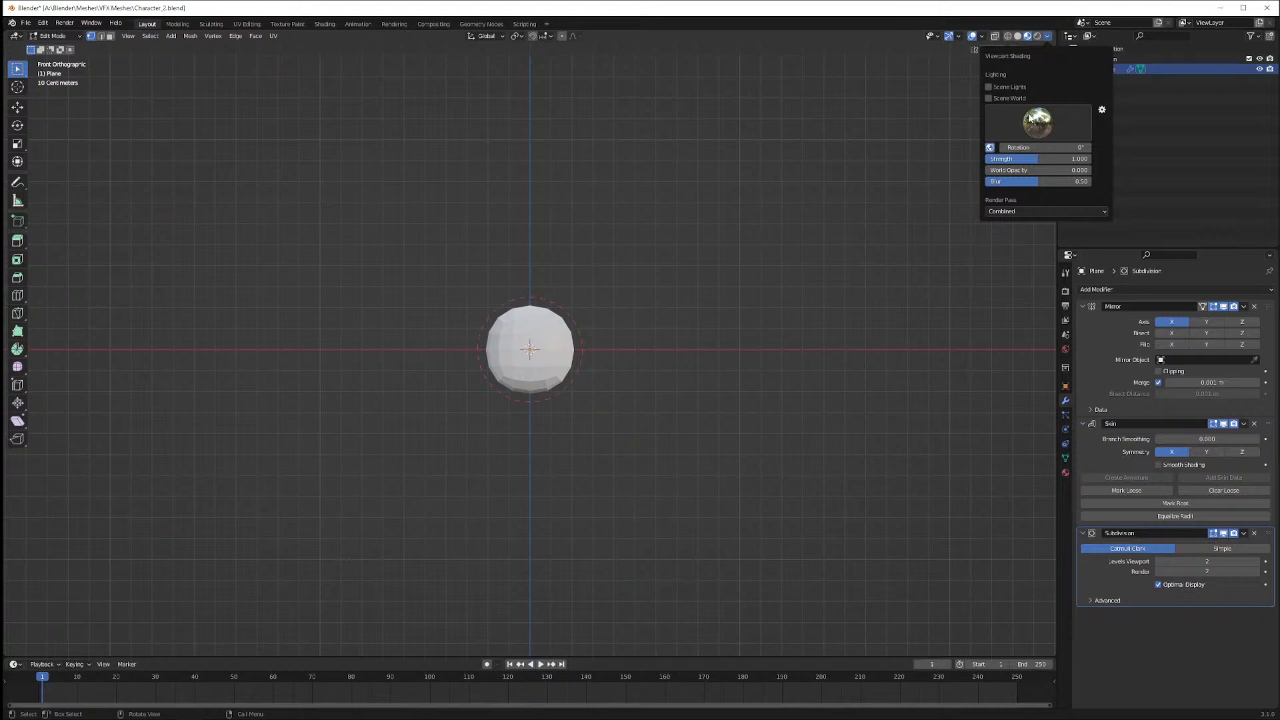
left_click(1019, 37)
left_click(1027, 36)
left_click(1018, 36)
Set the solid viewport lighting to MatCap with the rainbow-coloured normal matcap
left_click(1046, 36)
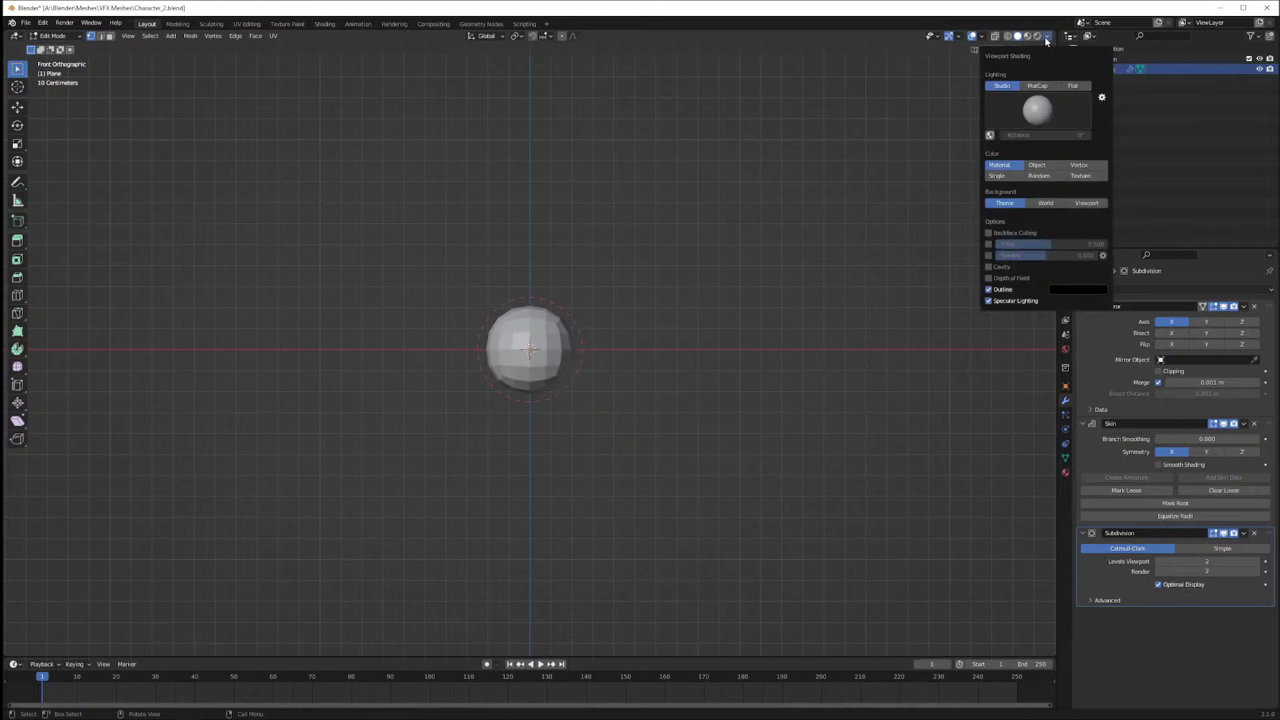
left_click(1038, 85)
left_click(1037, 110)
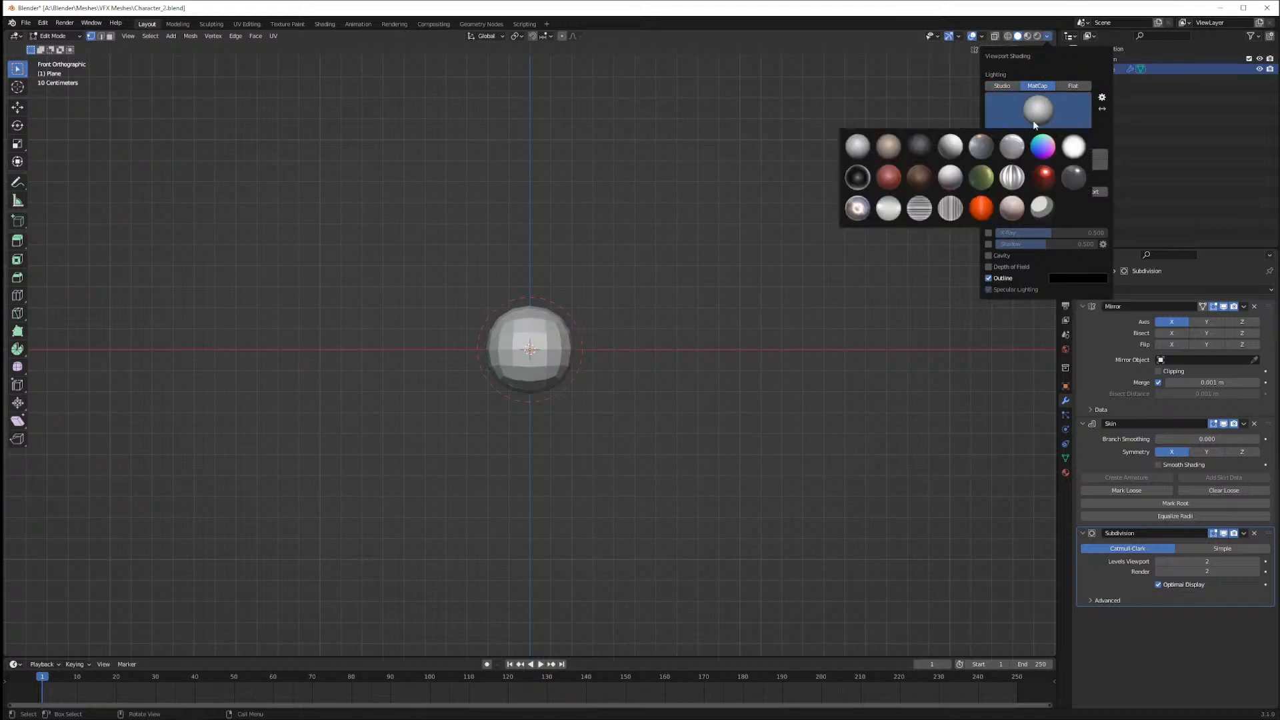
left_click(1042, 149)
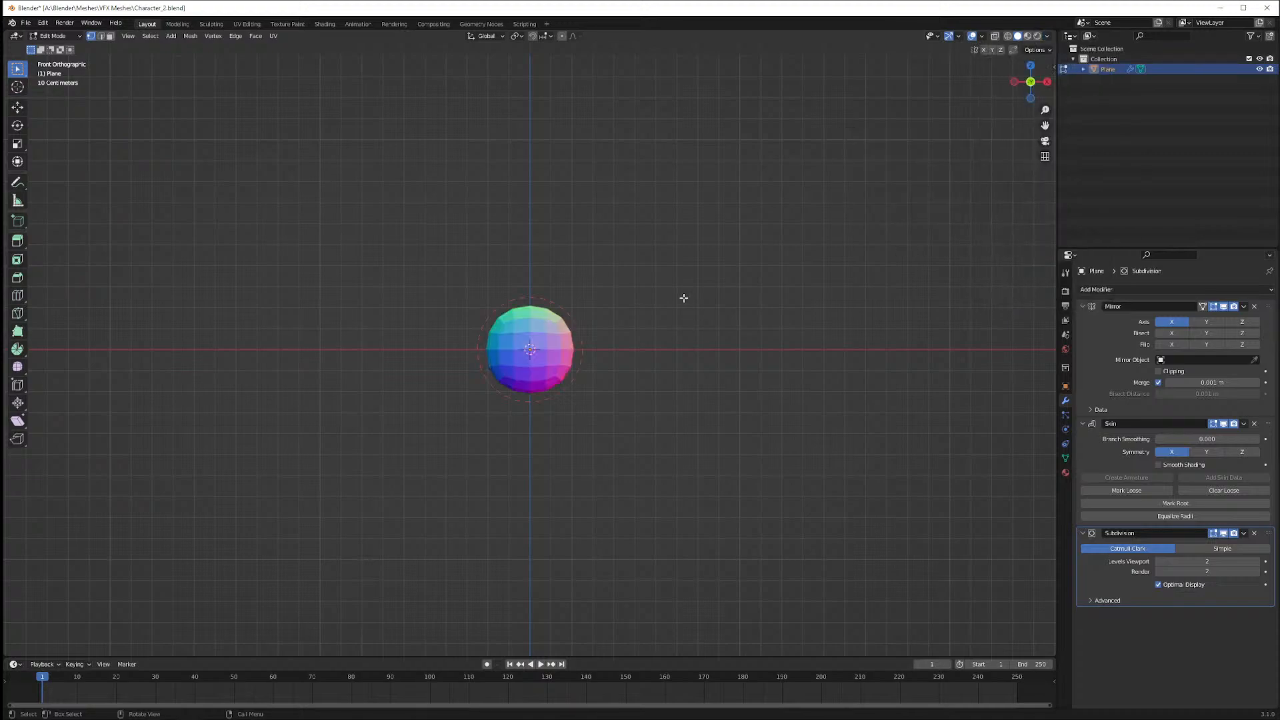
middle_click_drag(565, 394, 545, 411)
key("KP_1")
key("g")
key("x")
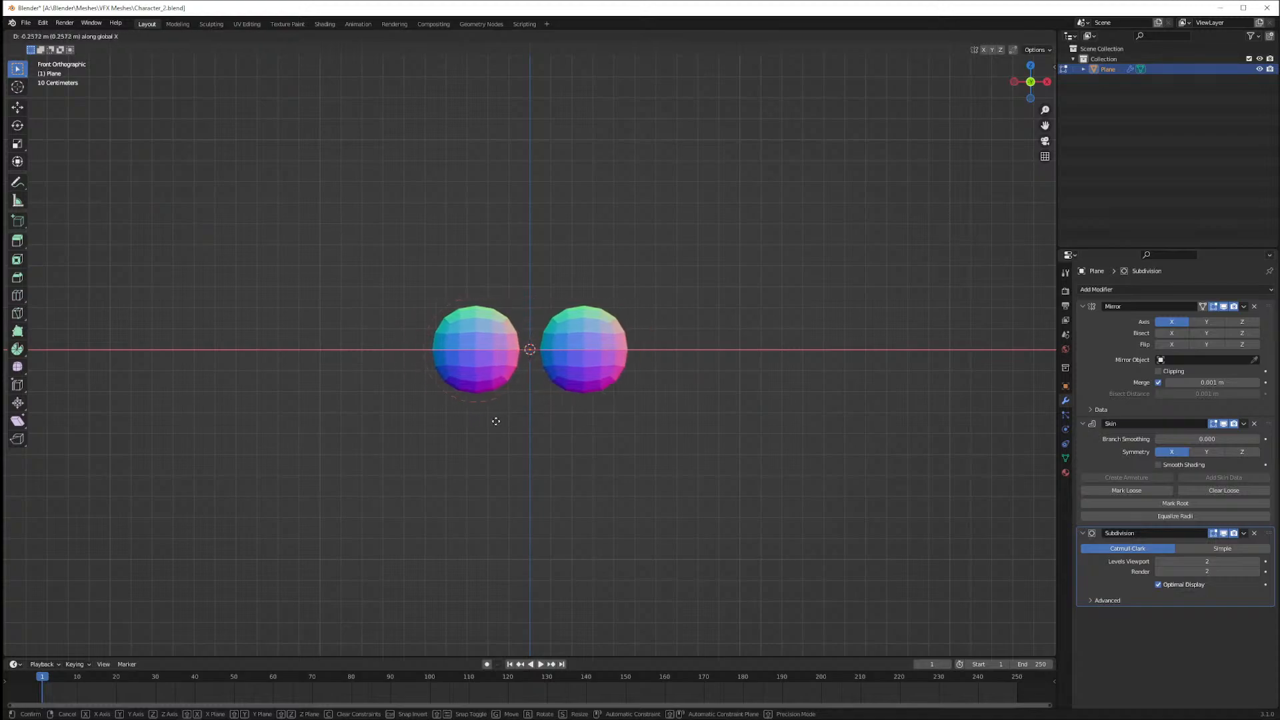
right_click(441, 402)
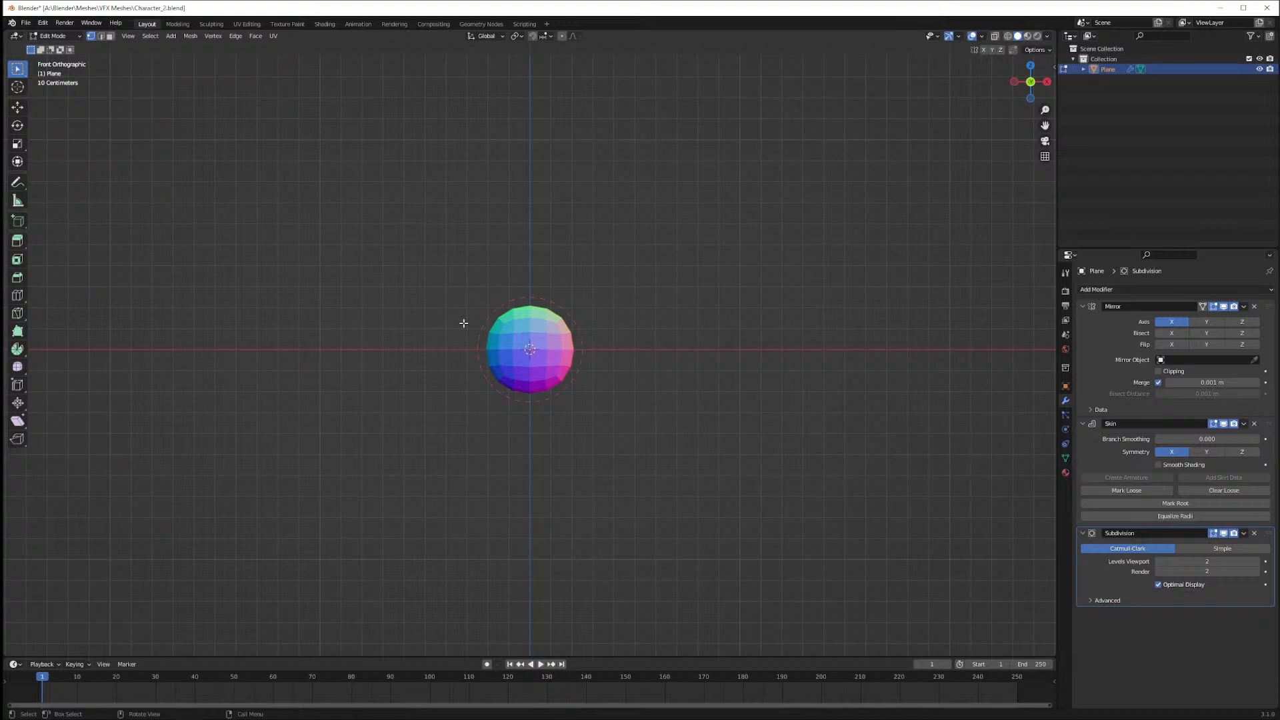
Set the Mirror modifier's merge distance to 0.1 m
left_click(1234, 385)
type("0.1")
key("Return")
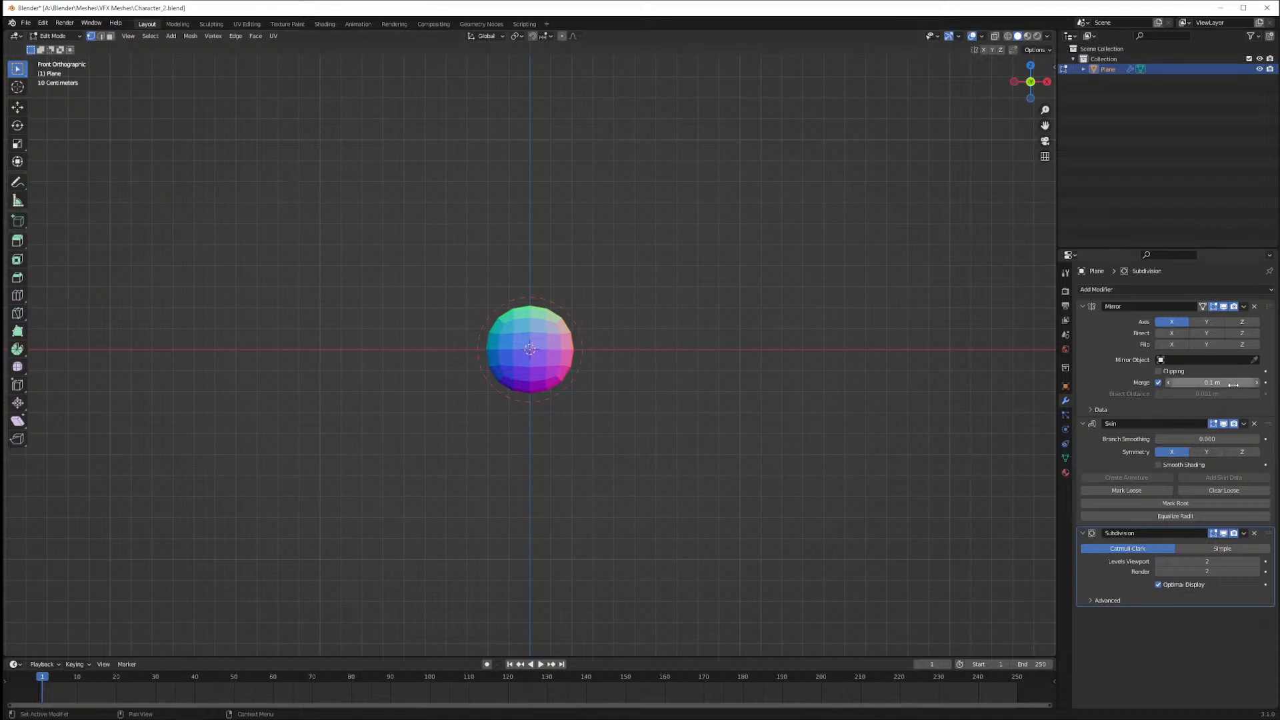
key("g")
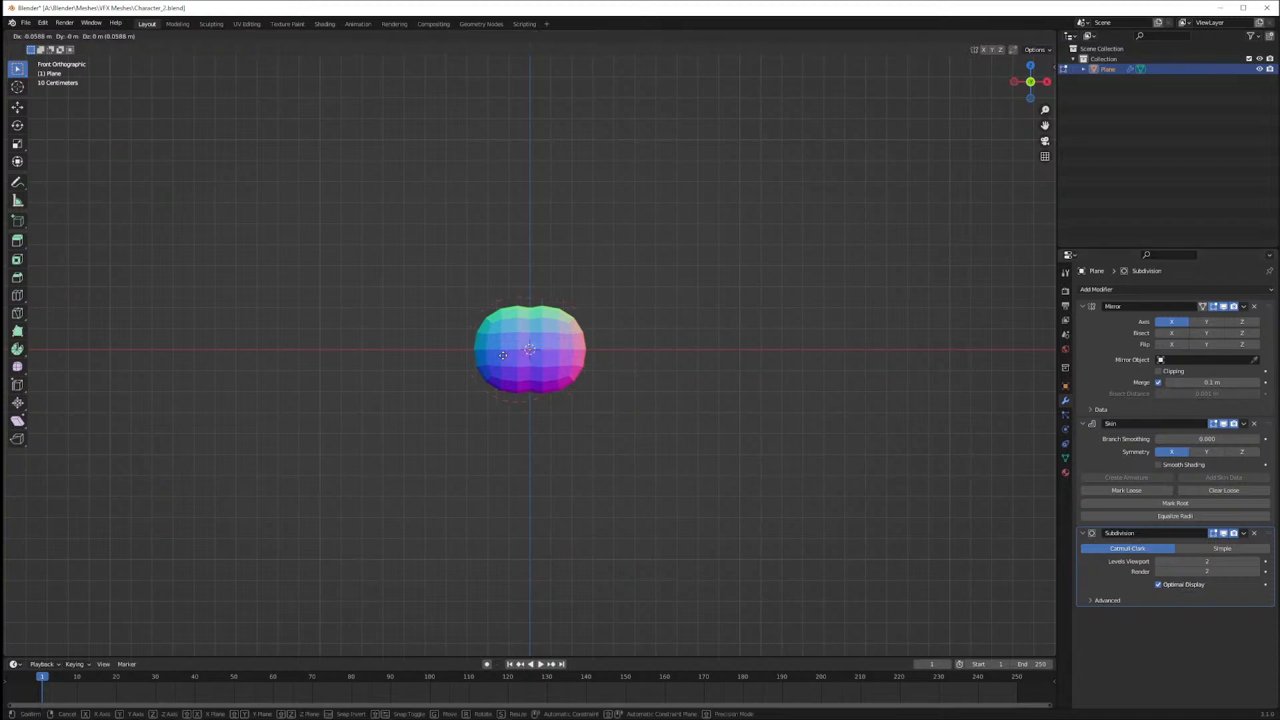
key("x")
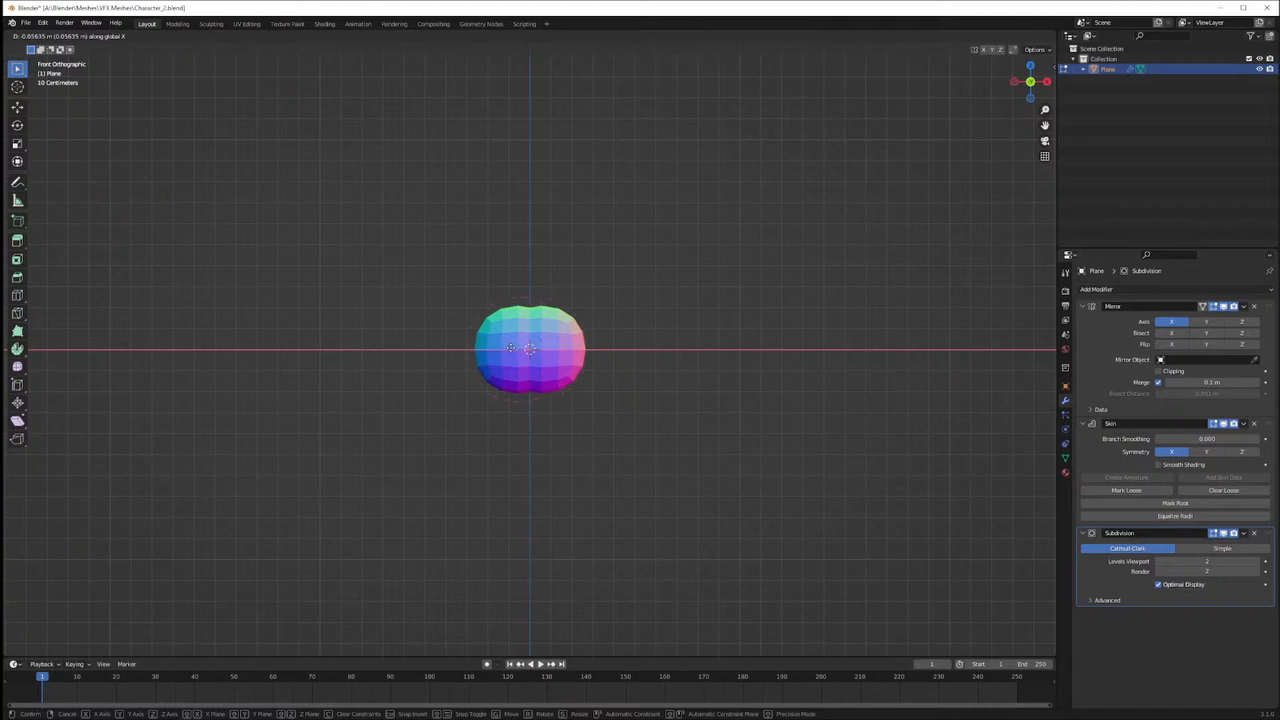
key("Escape")
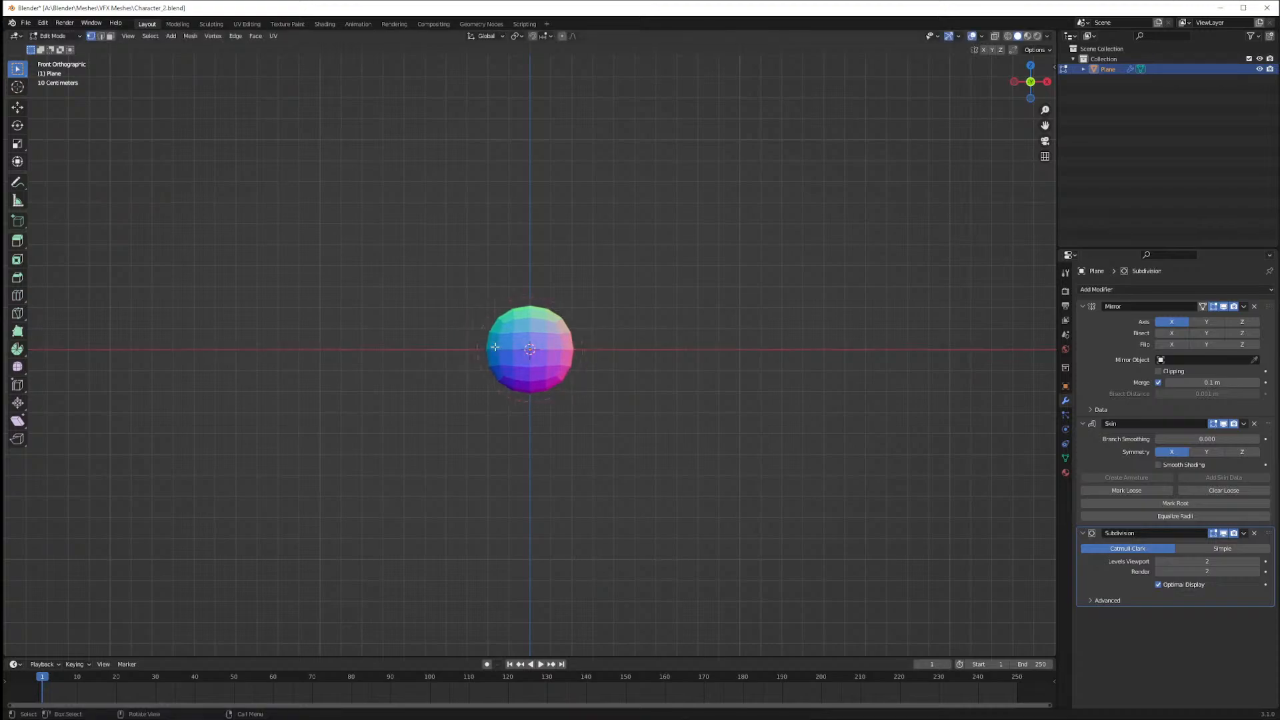
Shrink the vertex's skin radius with Skin Resize to about 0.19 of its size
key("s")
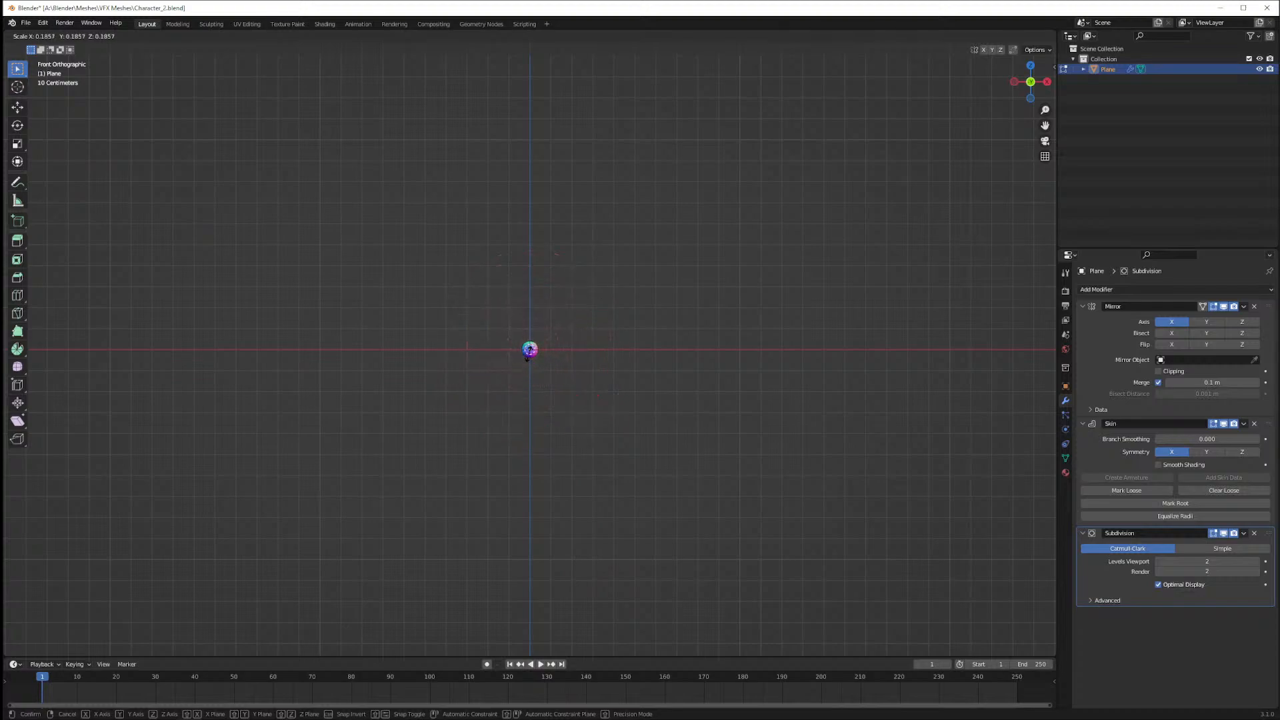
left_click(529, 352)
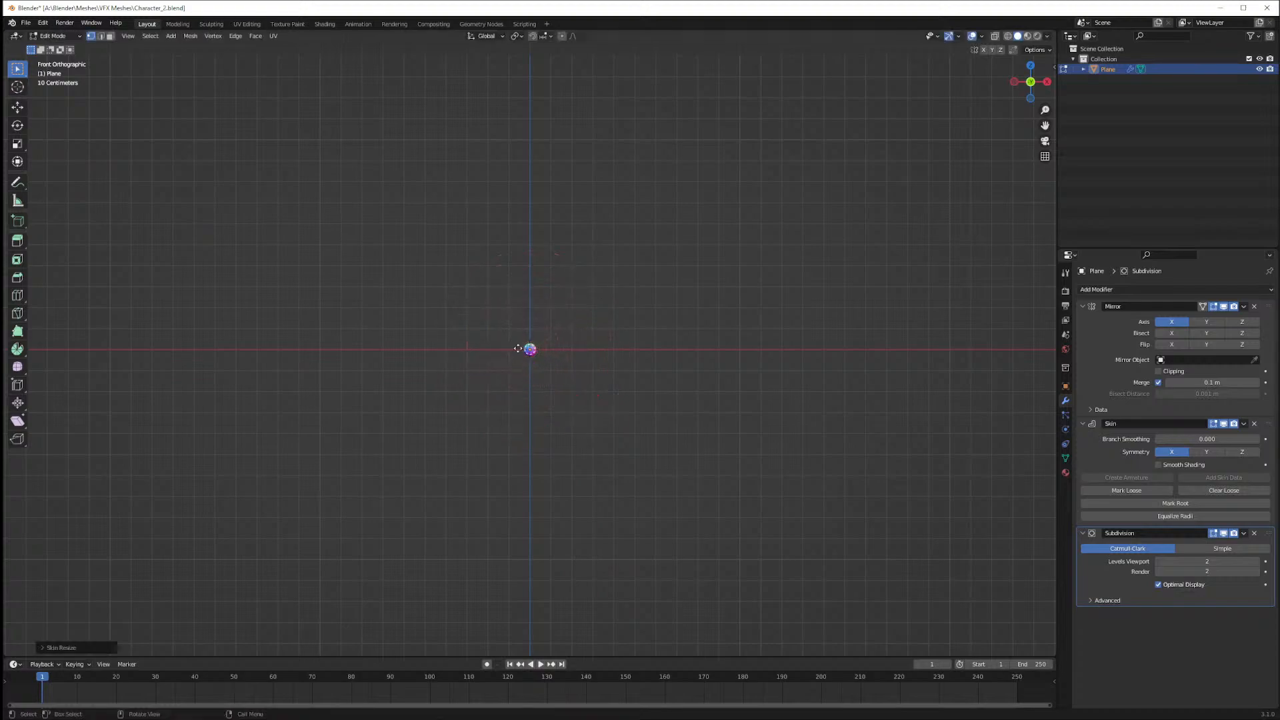
key("g")
key("x")
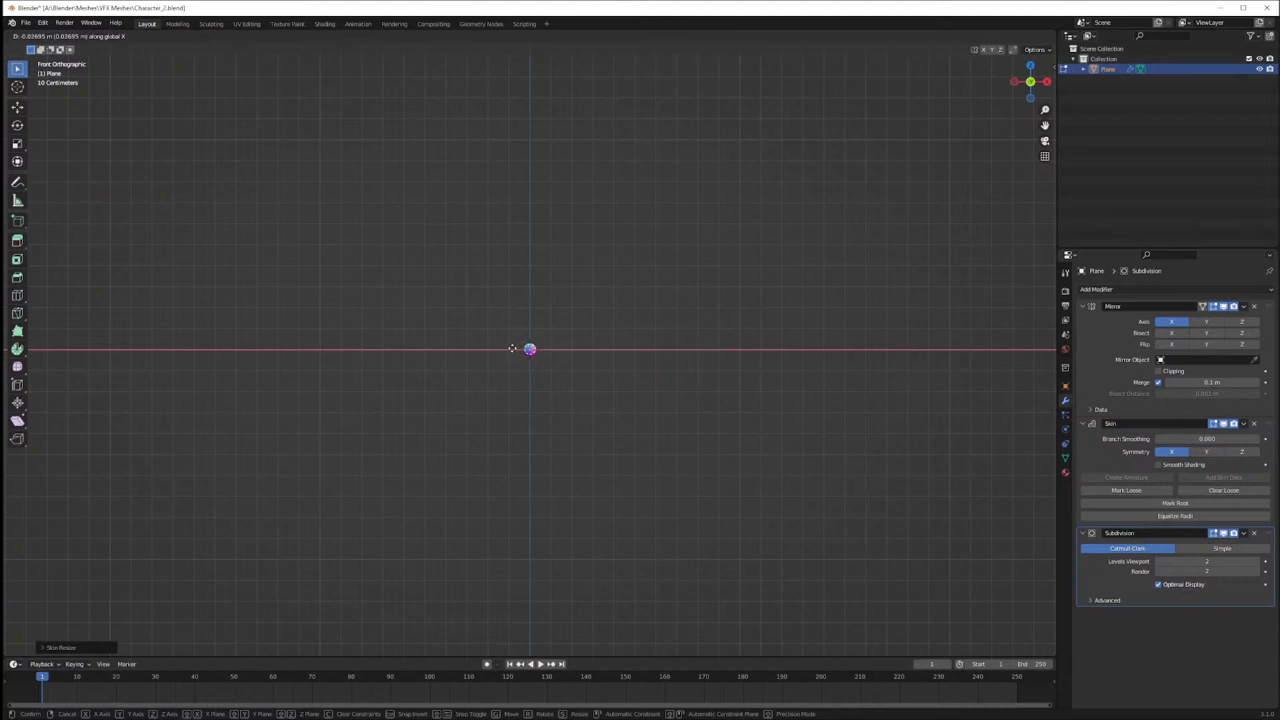
key("Escape")
Move the vertex up along Z above the world origin and nudge it slightly along X, keeping it within the mirror merge distance
key("g")
key("z")
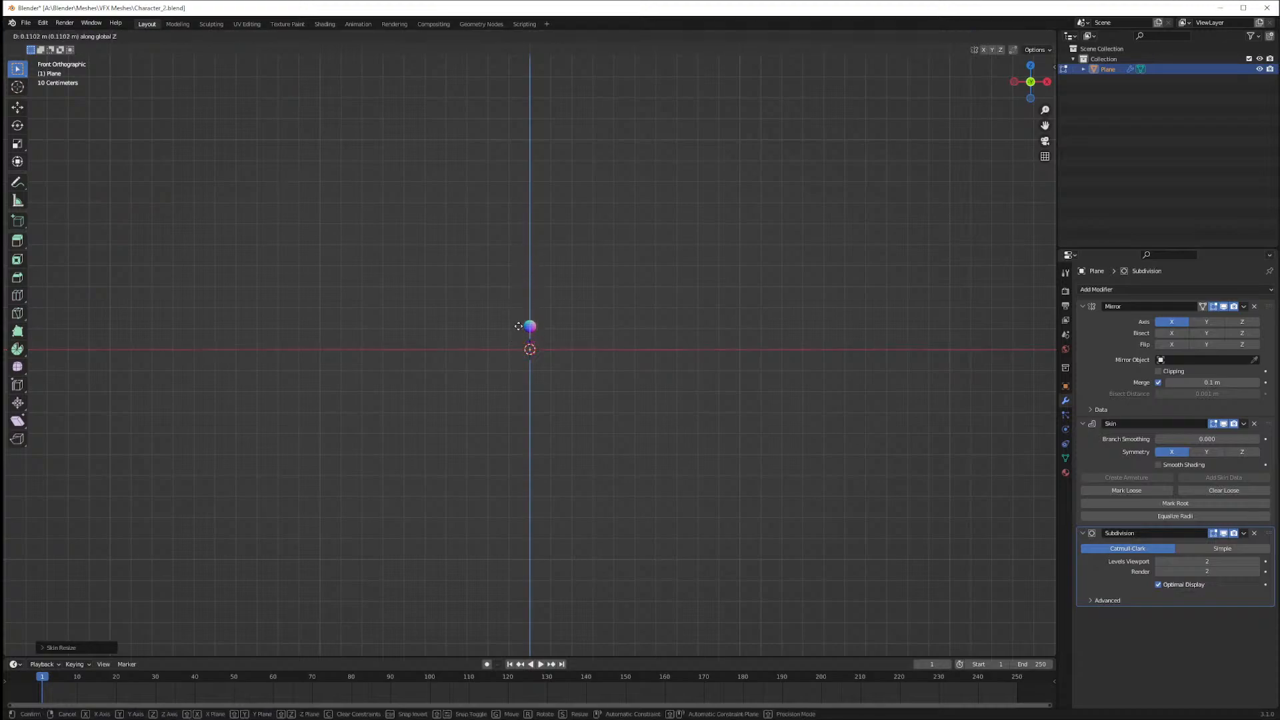
left_click(518, 263)
key("g")
key("x")
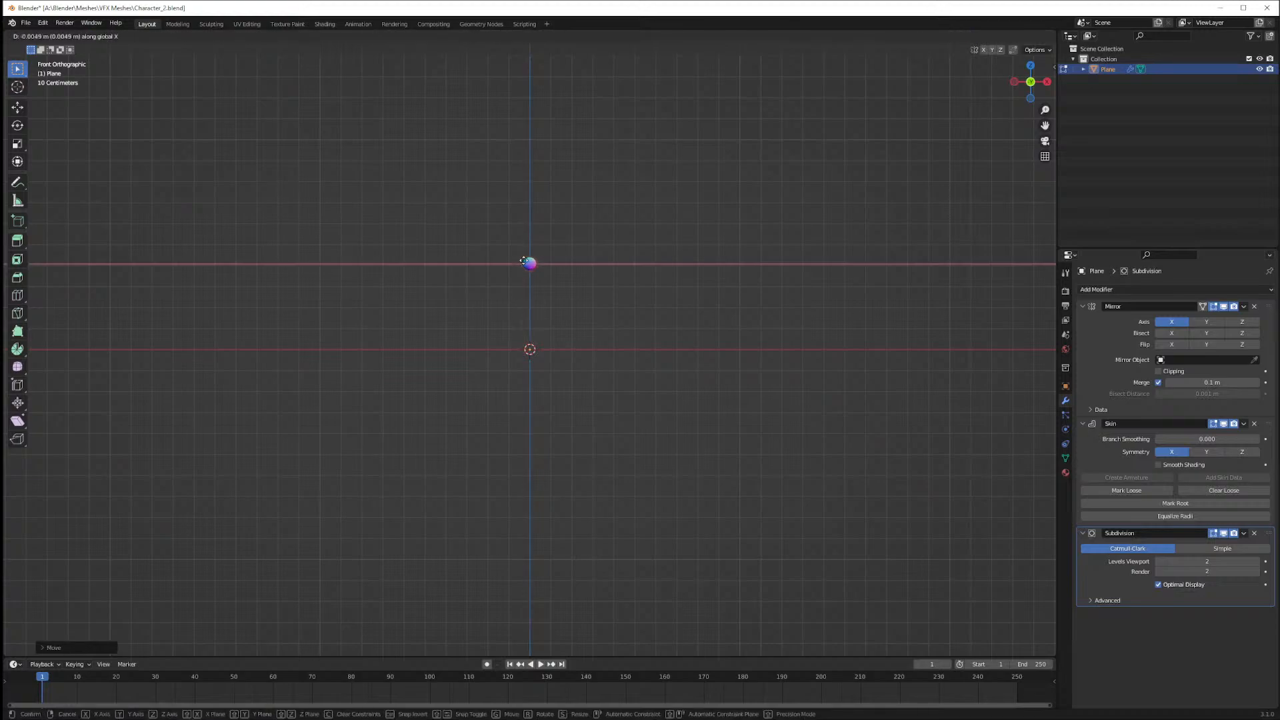
left_click(519, 263)
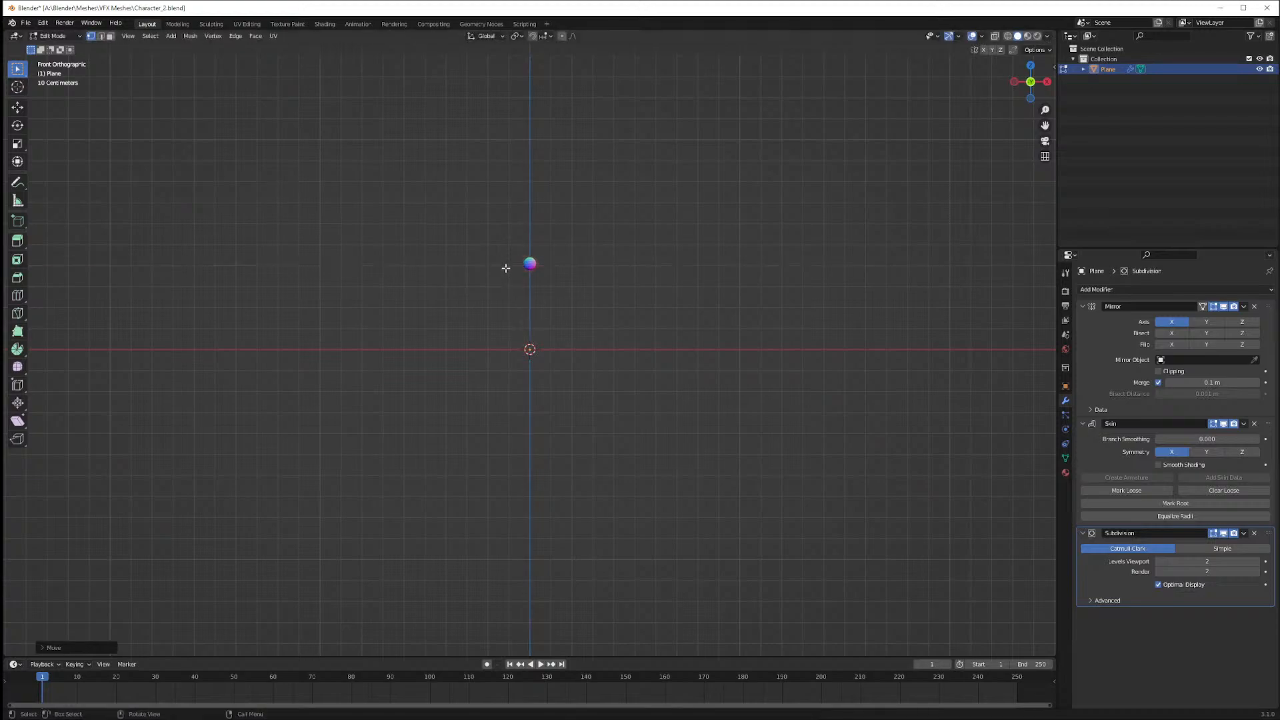
key("e")
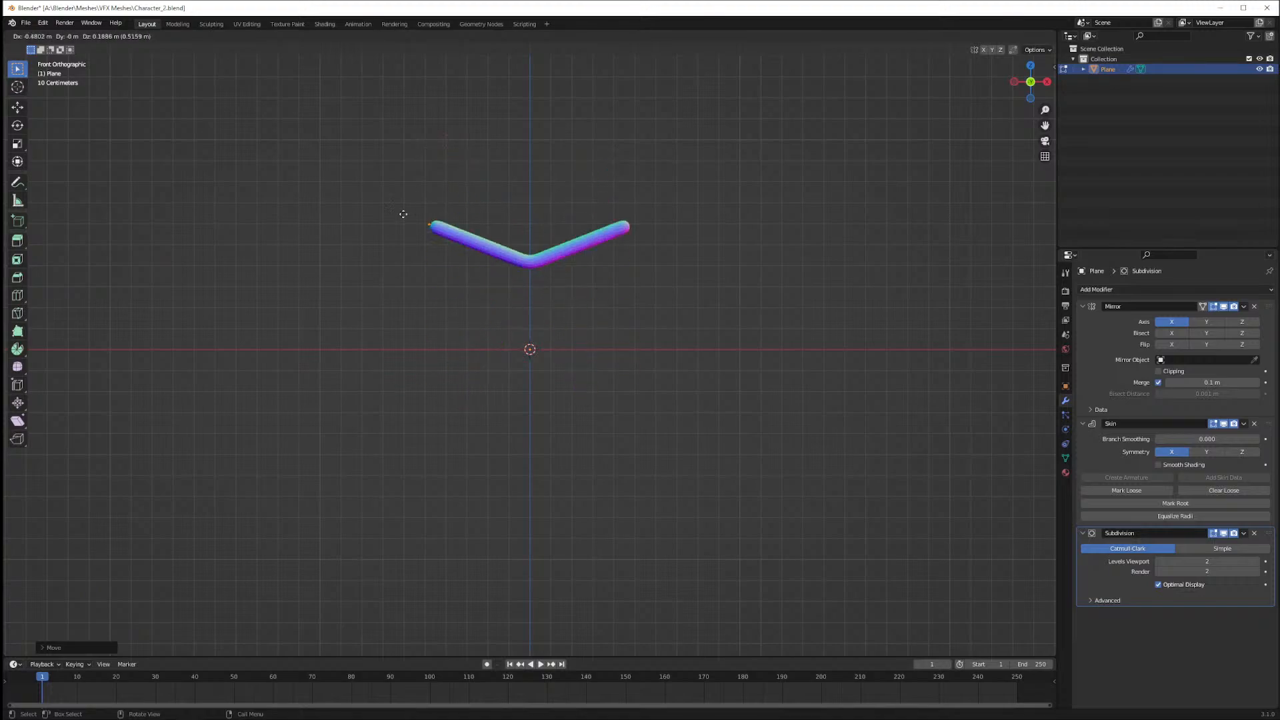
left_click(659, 183)
middle_click_drag(659, 183, 617, 242)
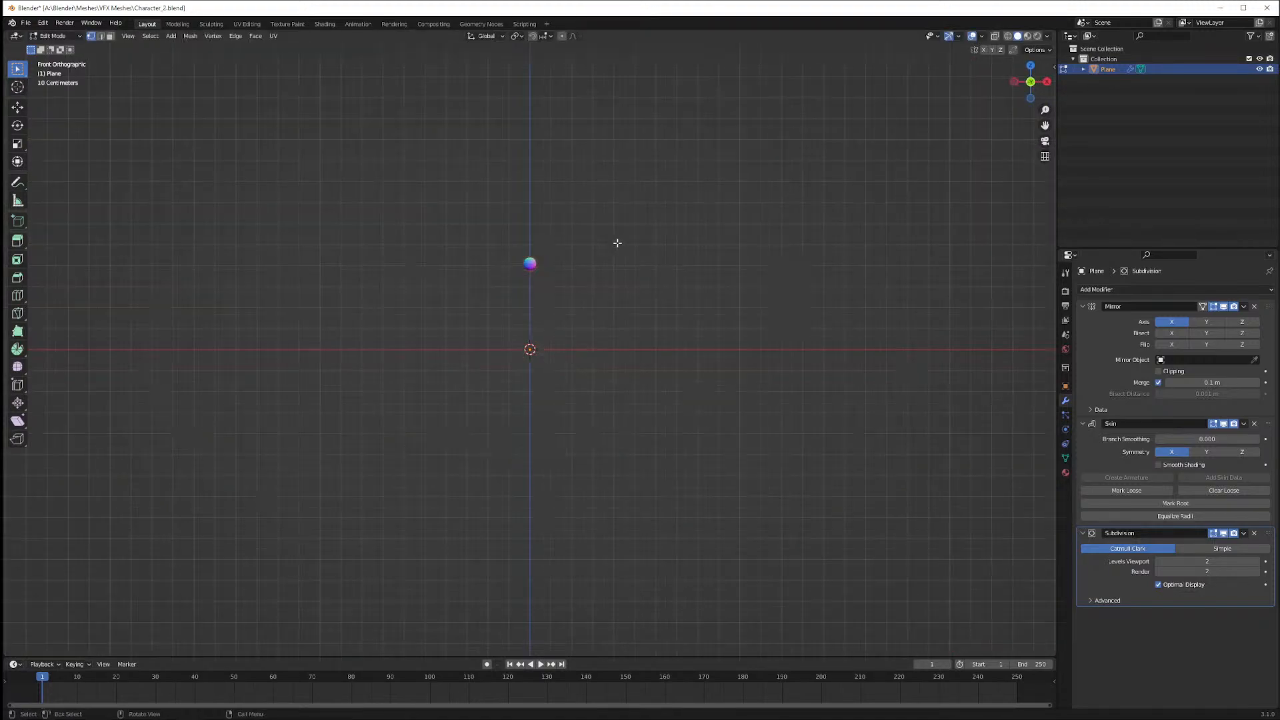
Move the single vertex further up along Z to hip height above the world origin
key("g")
key("z")
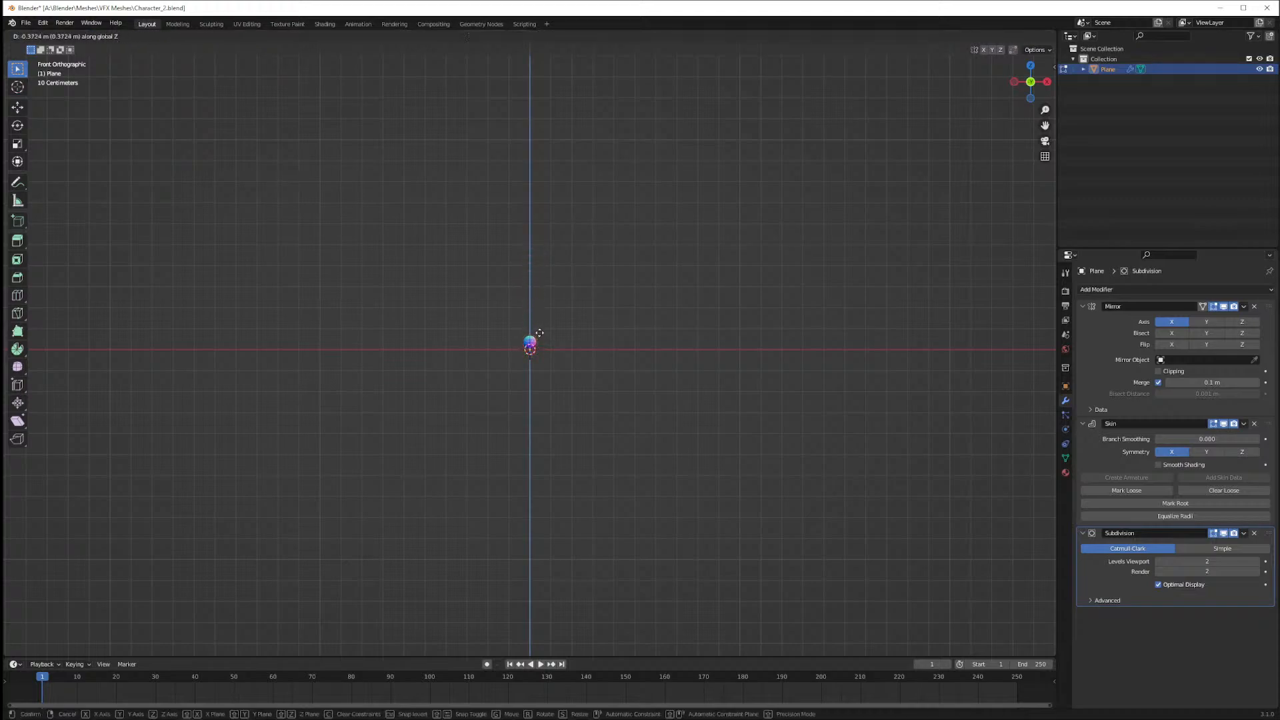
left_click(557, 223)
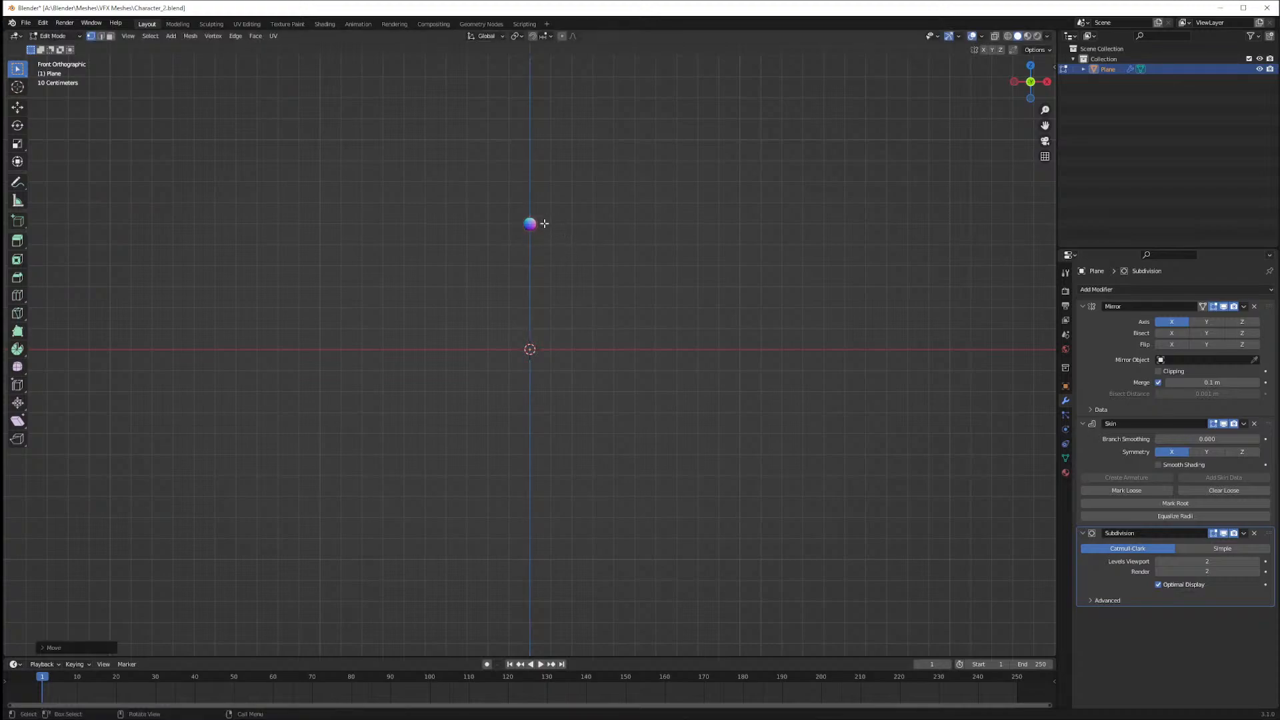
Extrude the centre vertex about 0.21 m along X on the negative side to form the hip
key("e")
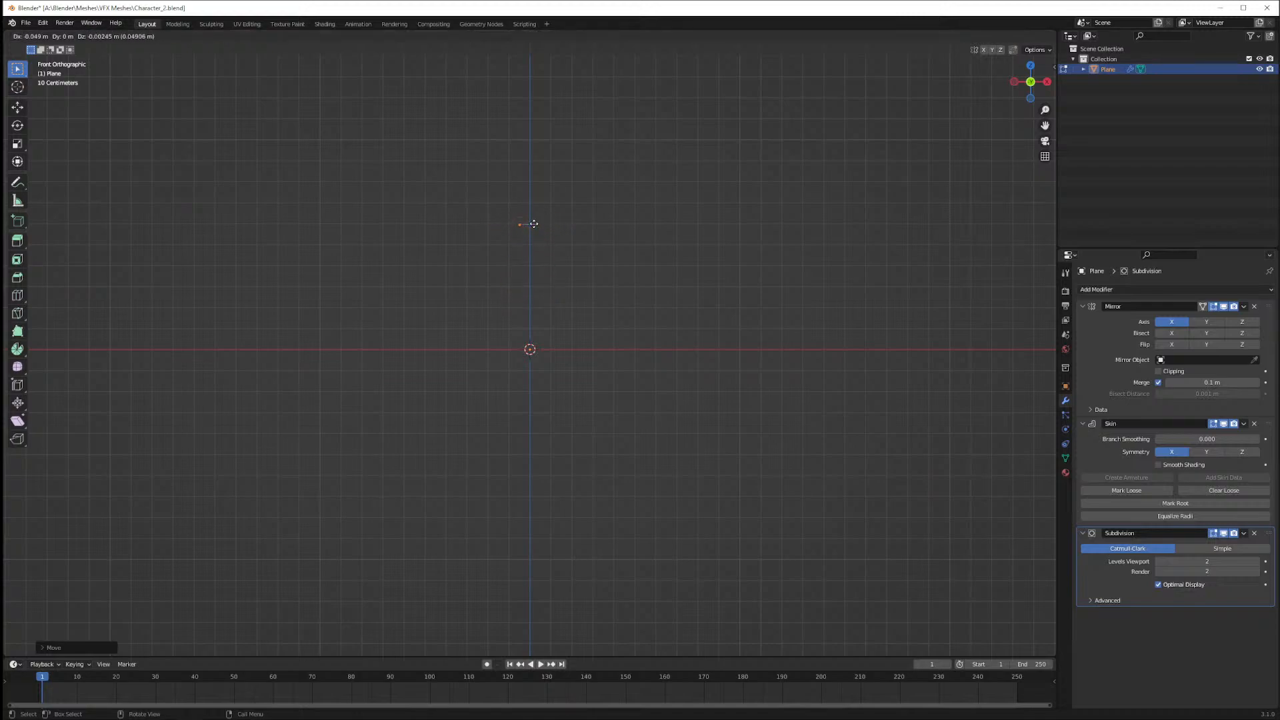
right_click(533, 228)
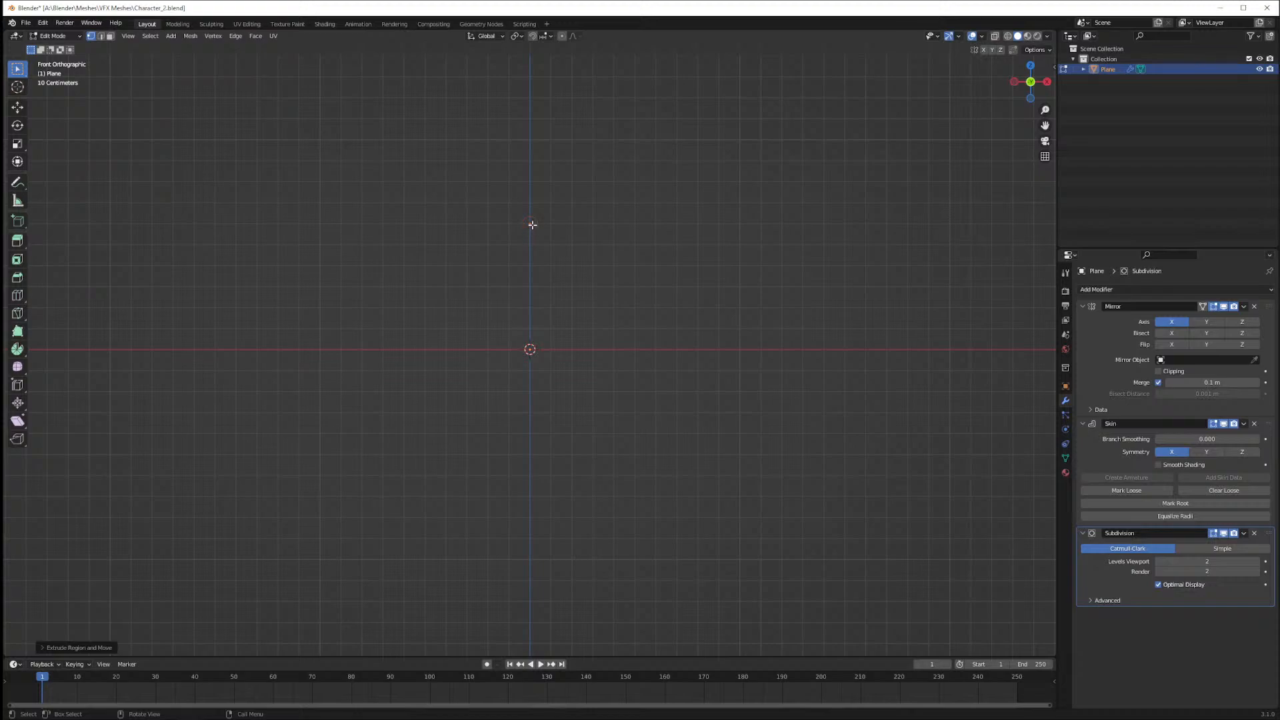
key("e")
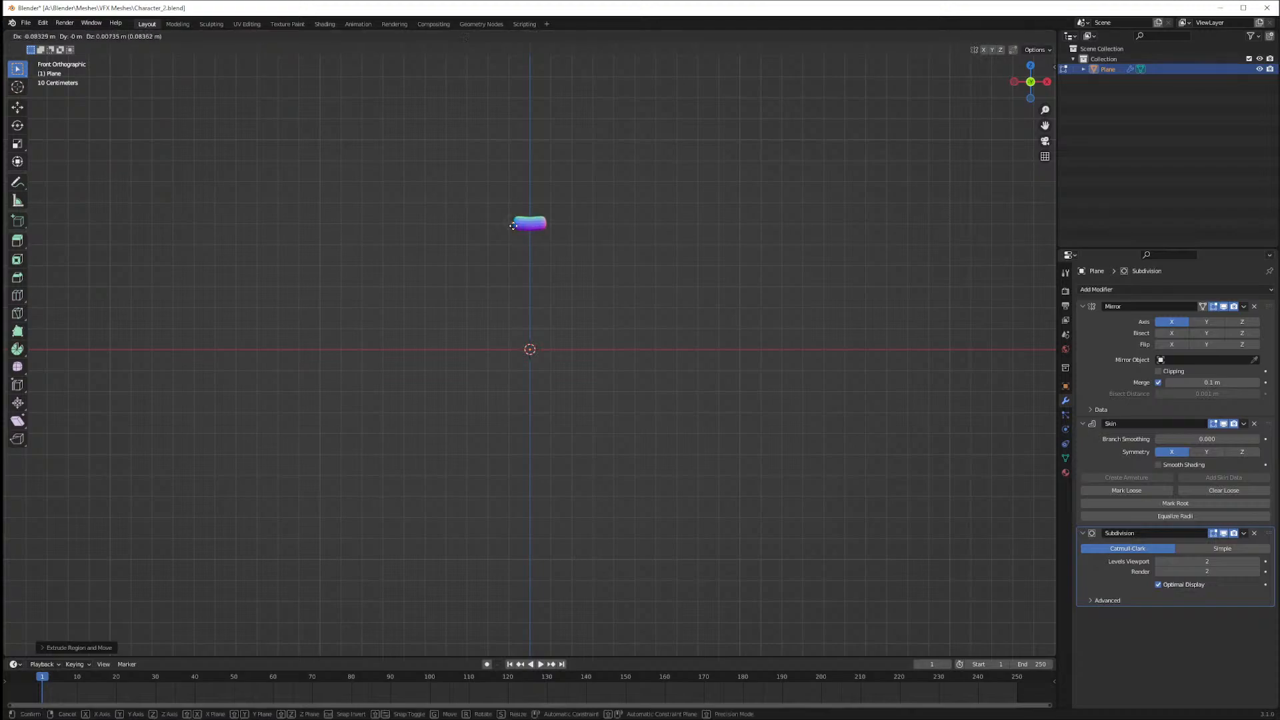
key("x")
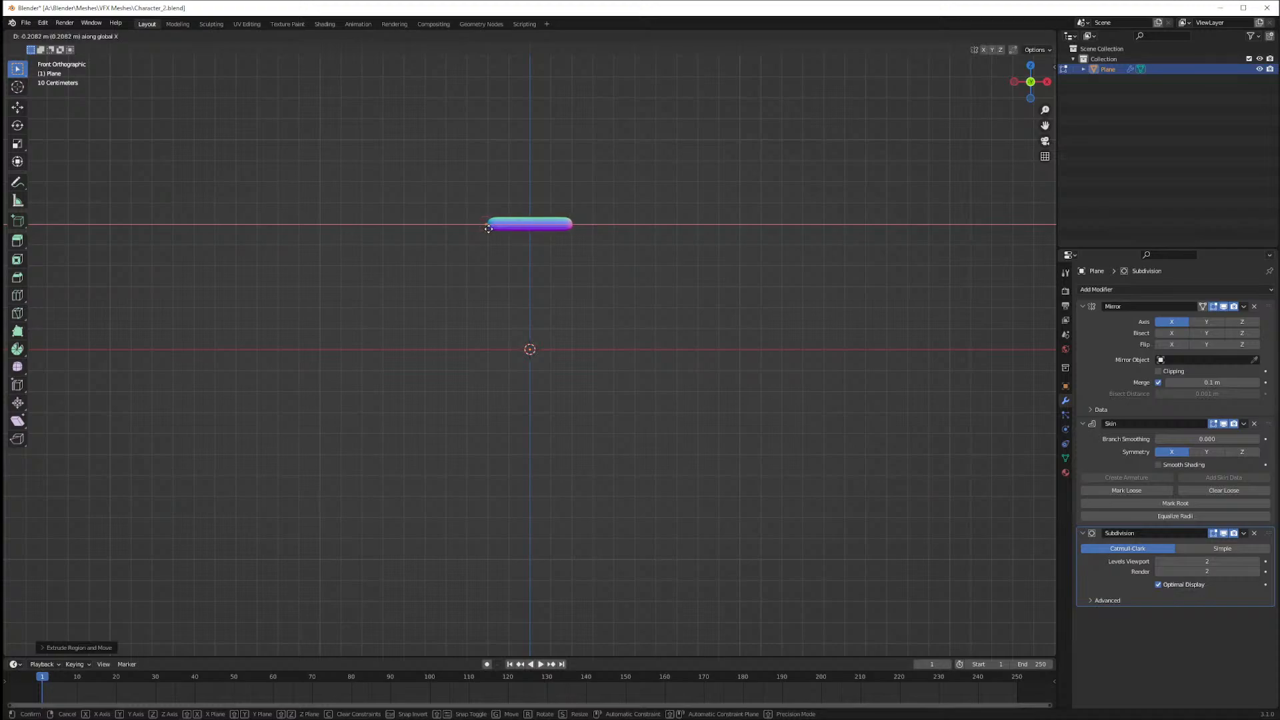
left_click(489, 229)
key("e")
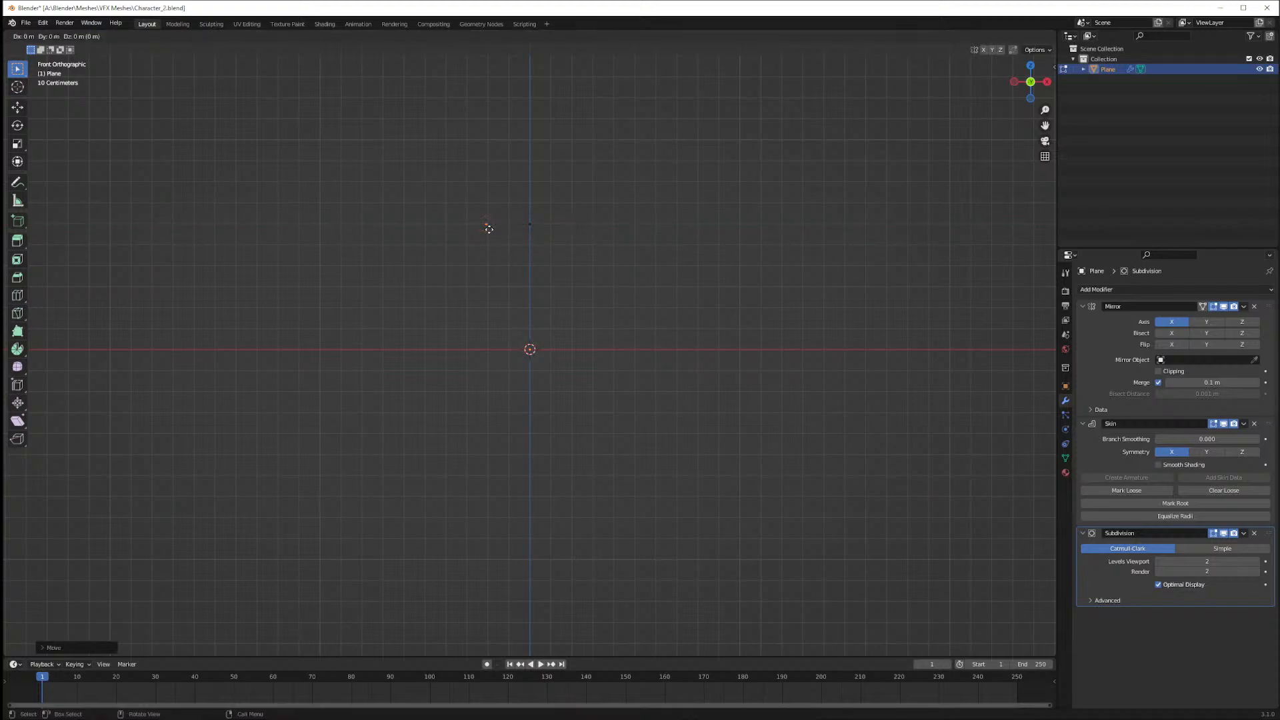
key("z")
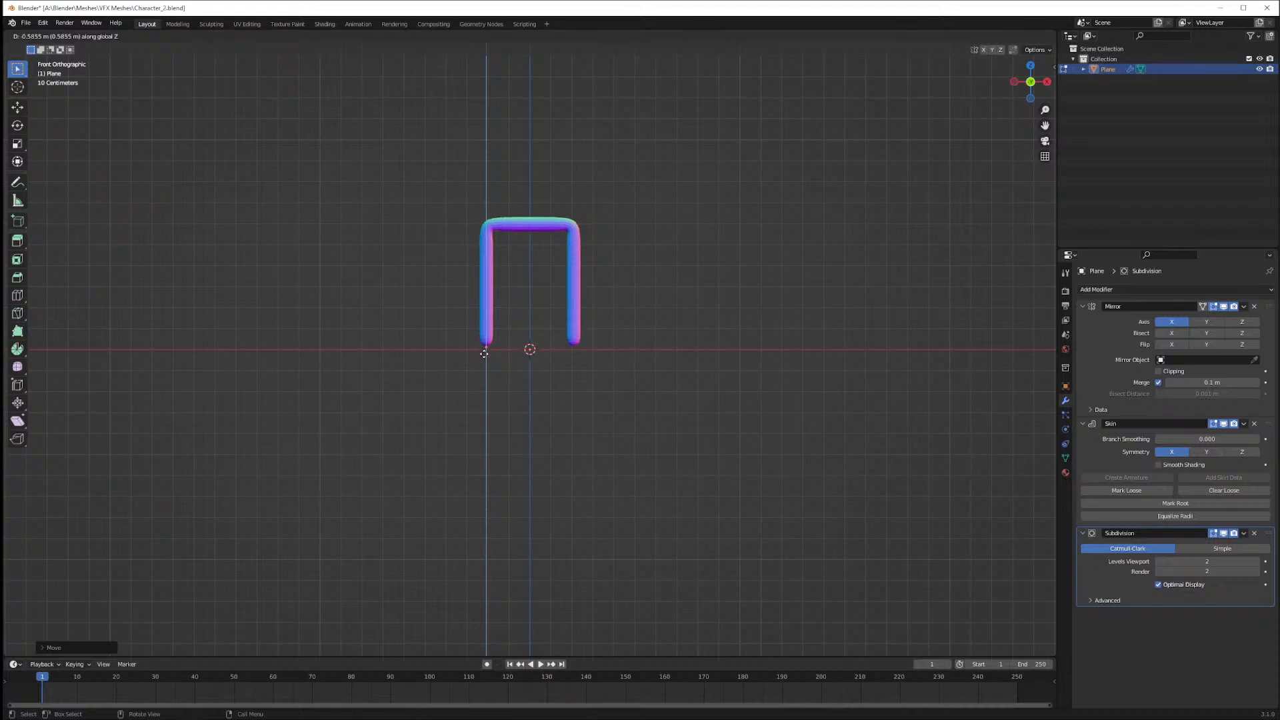
left_click(484, 357)
middle_click_drag(497, 337, 520, 351)
key("ctrl+z")
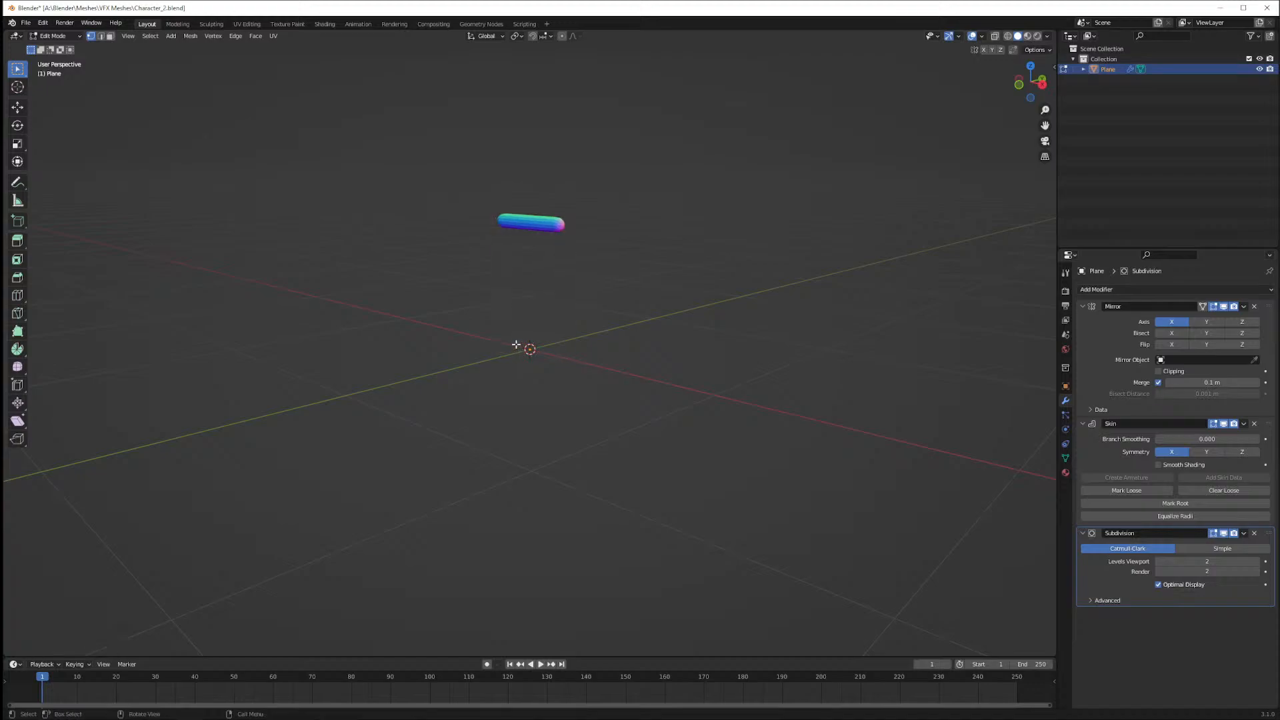
Turn on X-ray and, in front view, extrude the outer hip vertex down along Z to ground level as the leg
key("KP_1")
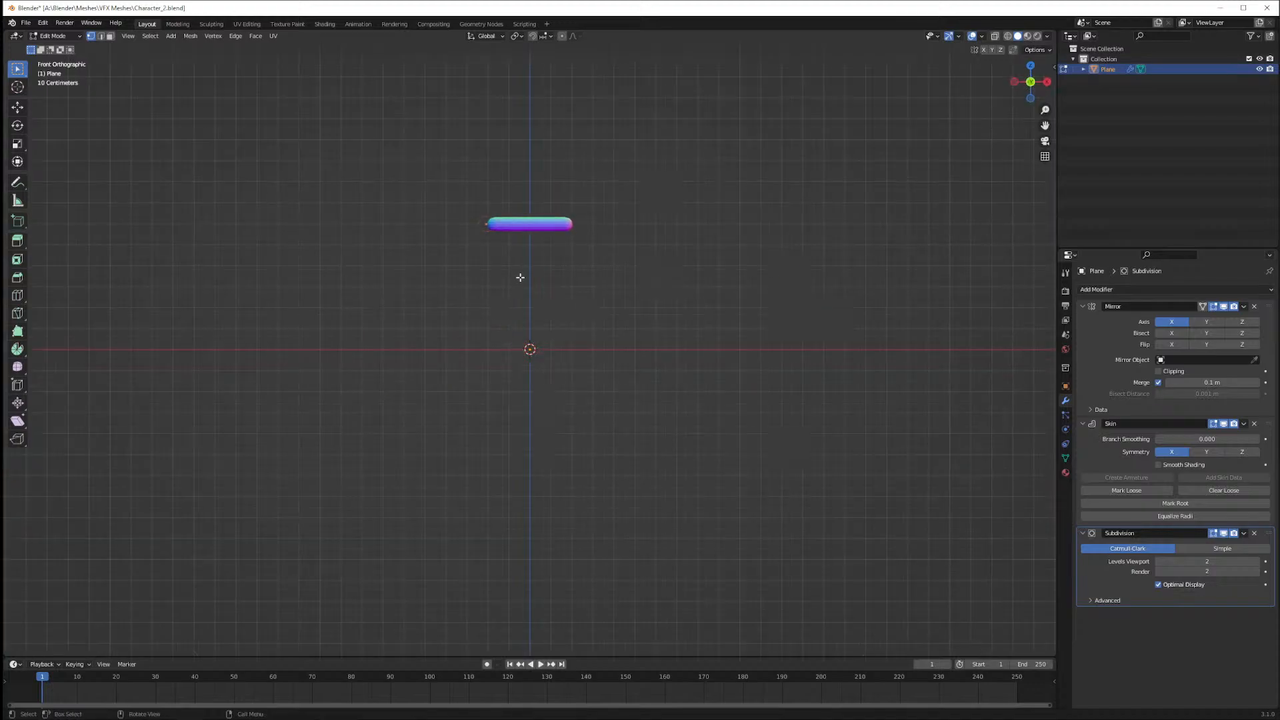
key("alt+z")
middle_click_drag(490, 230, 546, 284)
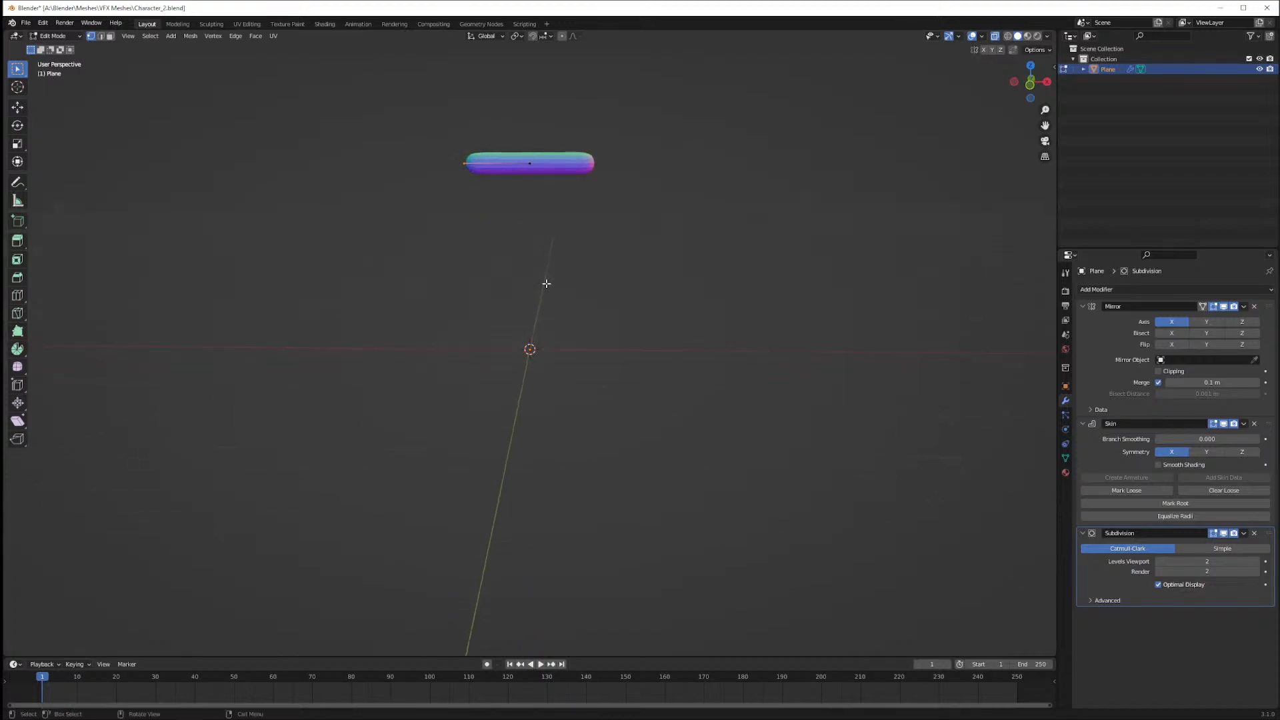
key("KP_1")
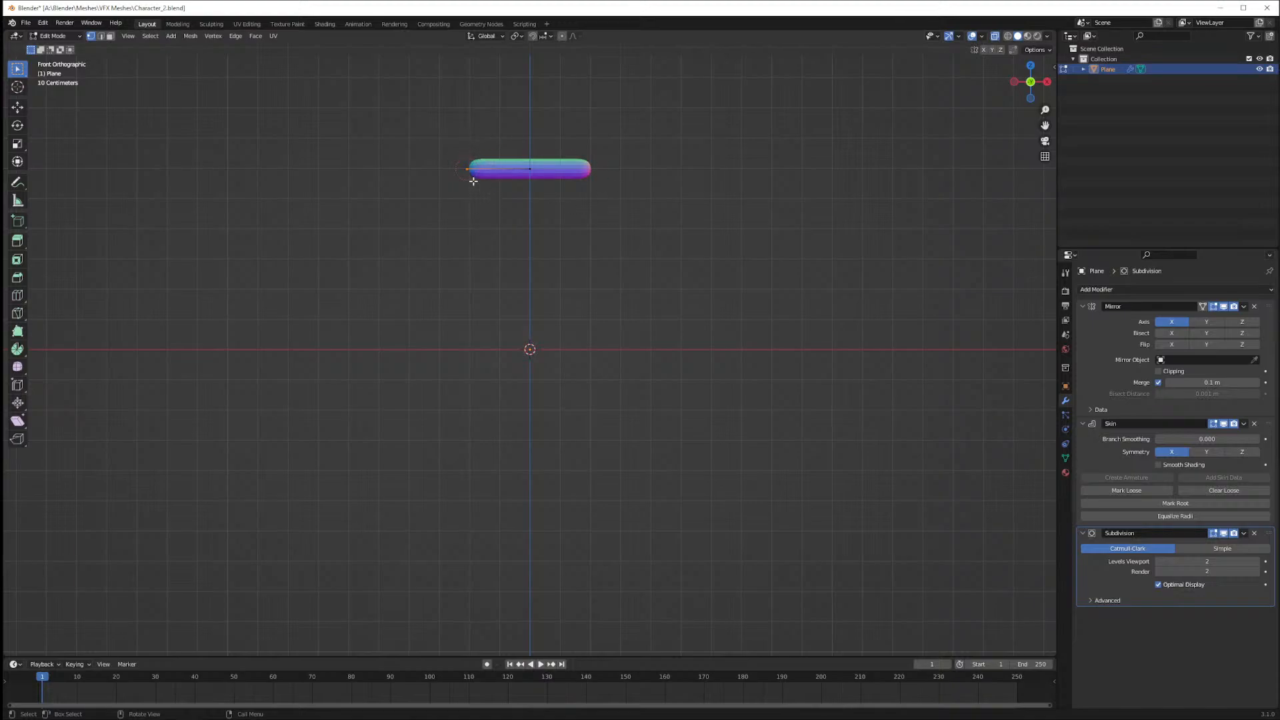
key("e")
key("z")
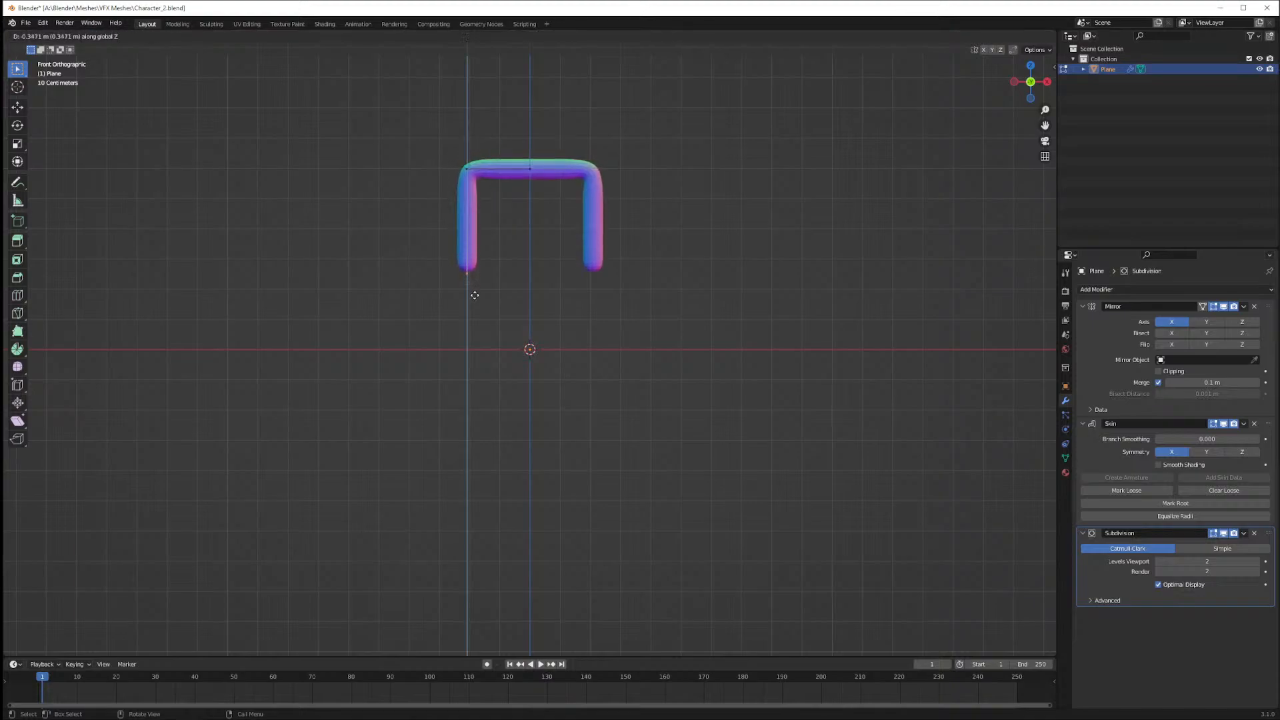
left_click(475, 367)
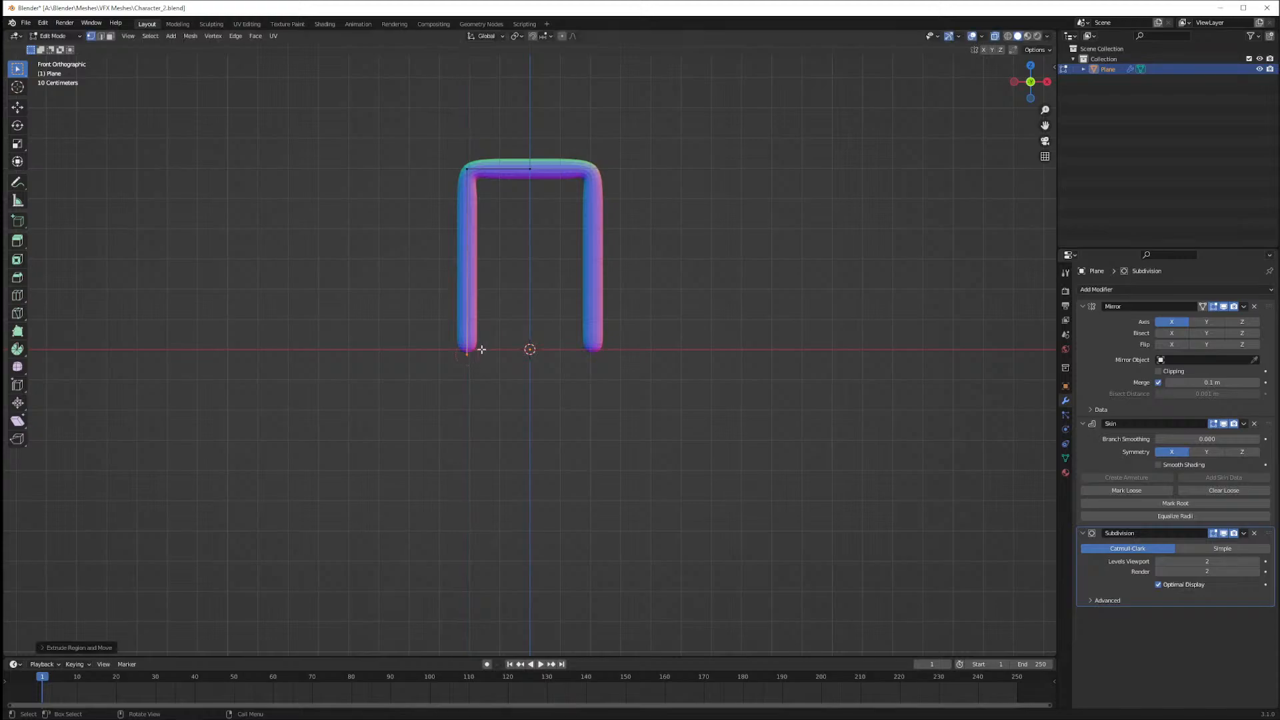
In the right view, extrude the leg's bottom vertex about 0.12 m along negative Y to form the foot
middle_click_drag(474, 367, 468, 365)
key("KP_3")
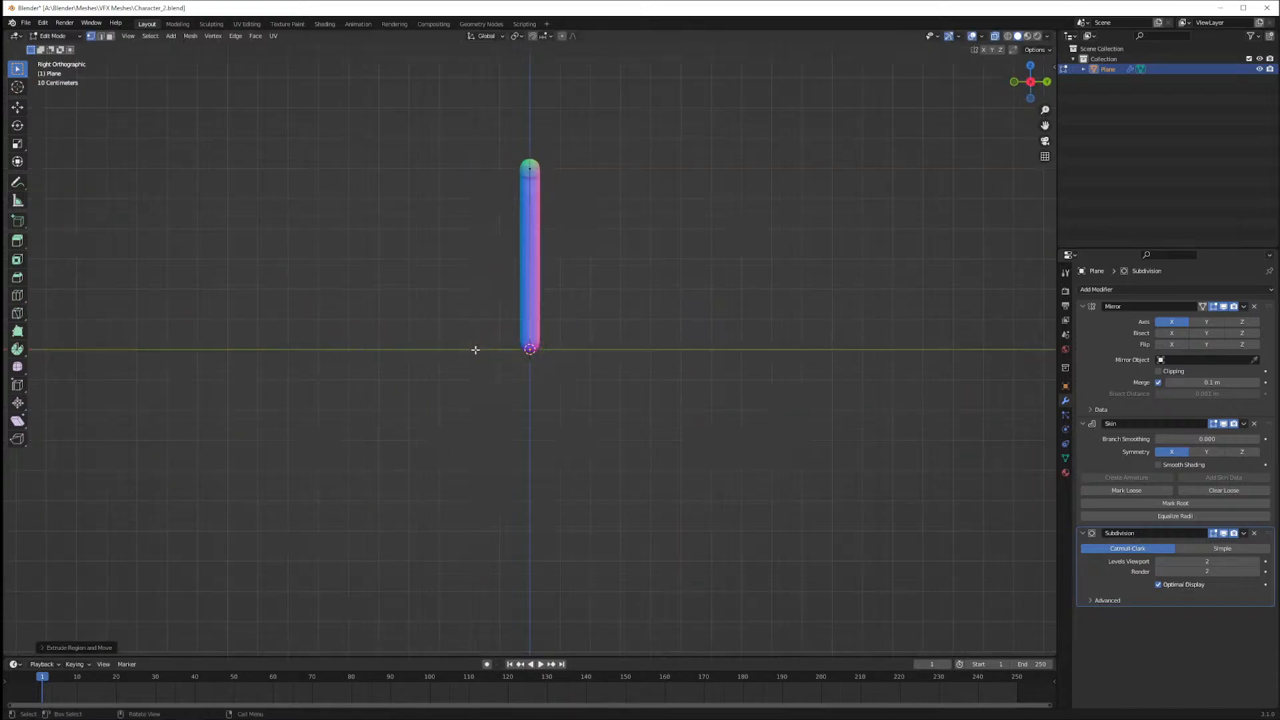
key("e")
key("z")
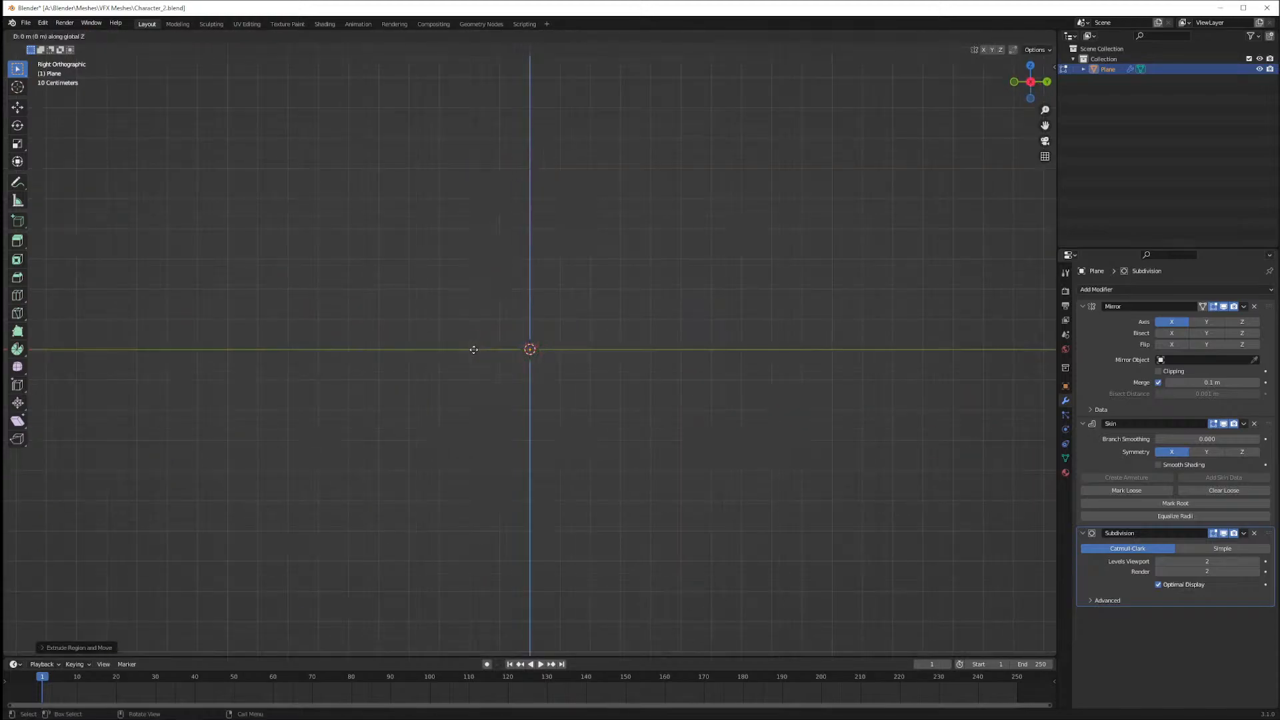
key("y")
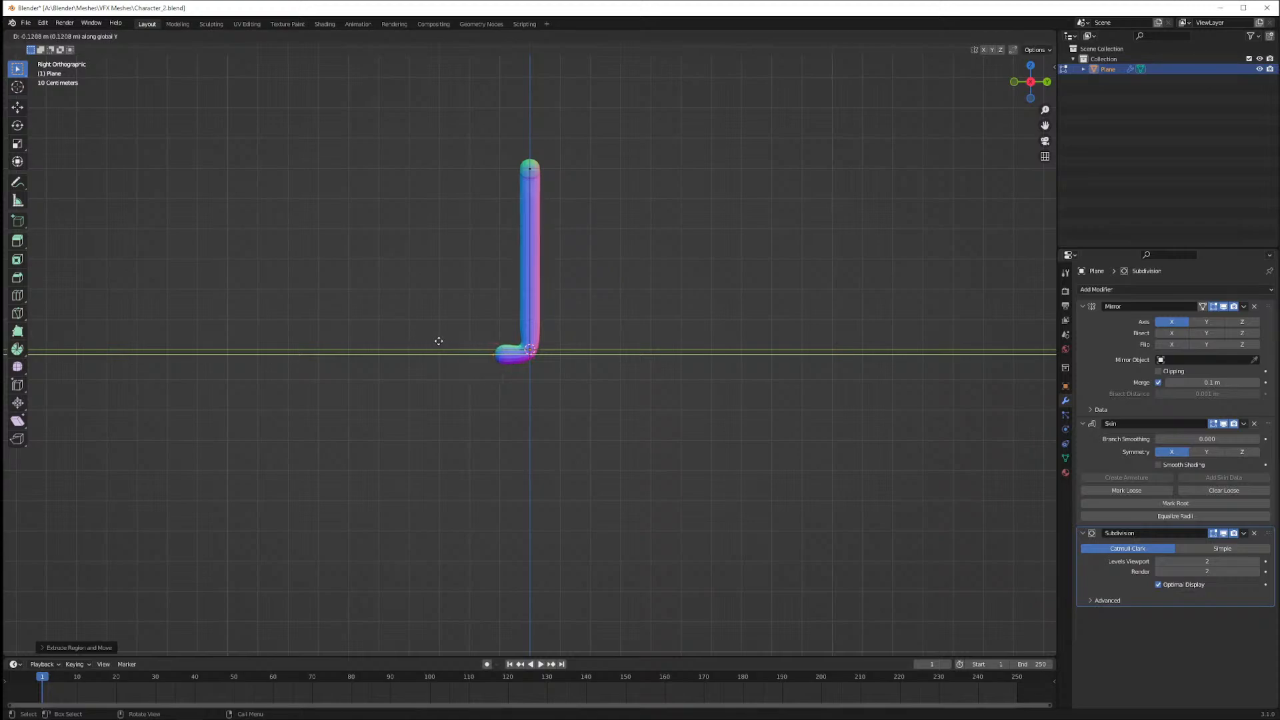
left_click(437, 341)
In front view, extrude the centre hip vertex about 0.6 m up along Z to form the torso
middle_click_drag(403, 327, 500, 336)
key("KP_1")
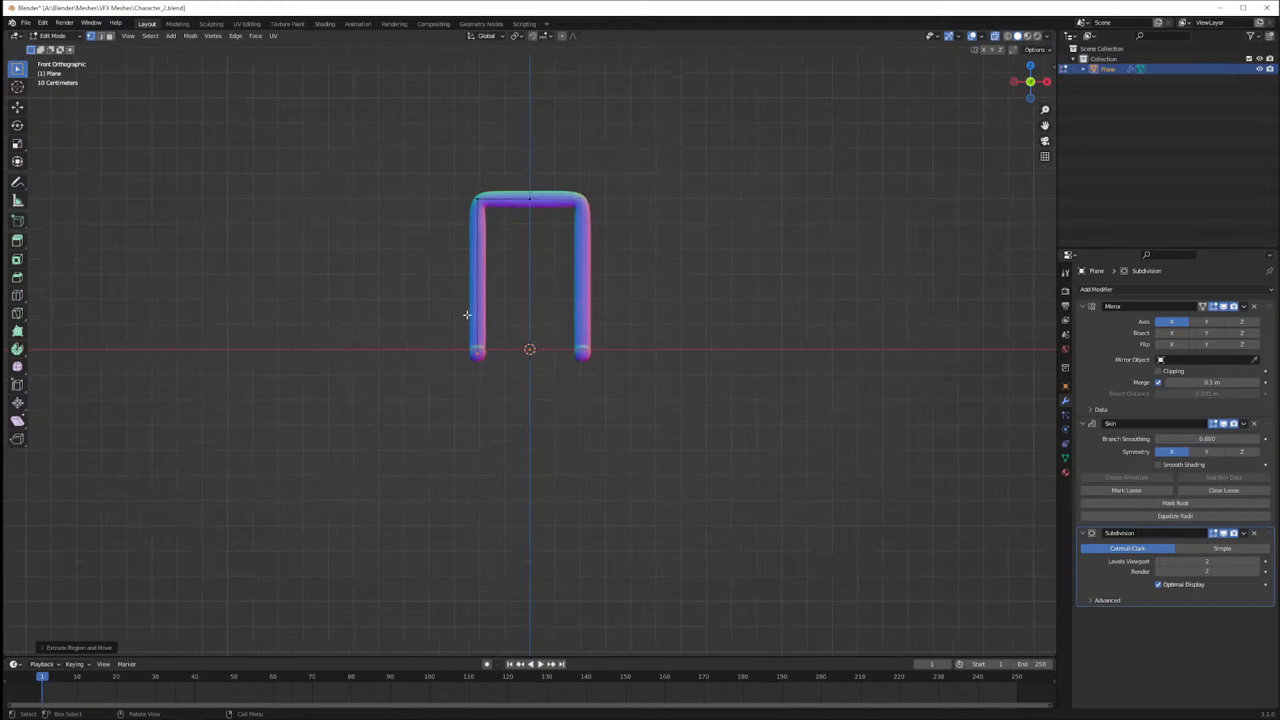
key("b")
left_click_drag(541, 160, 561, 185)
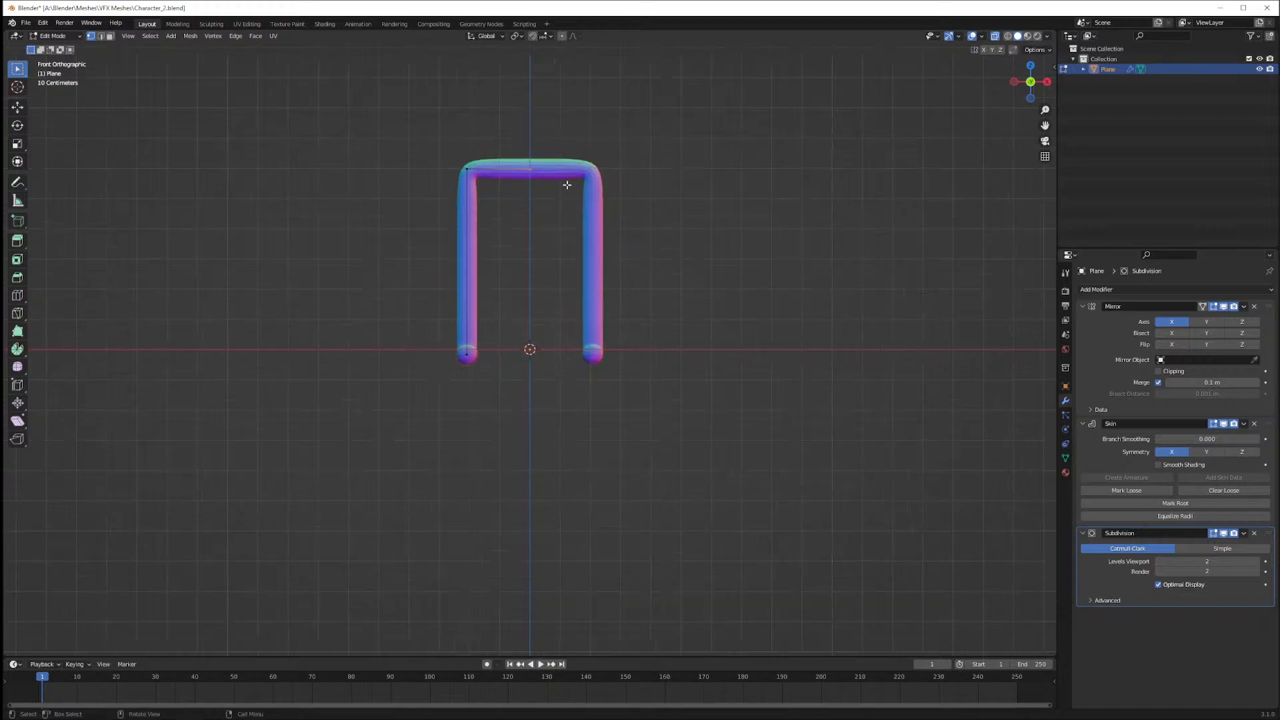
key("KP_Decimal")
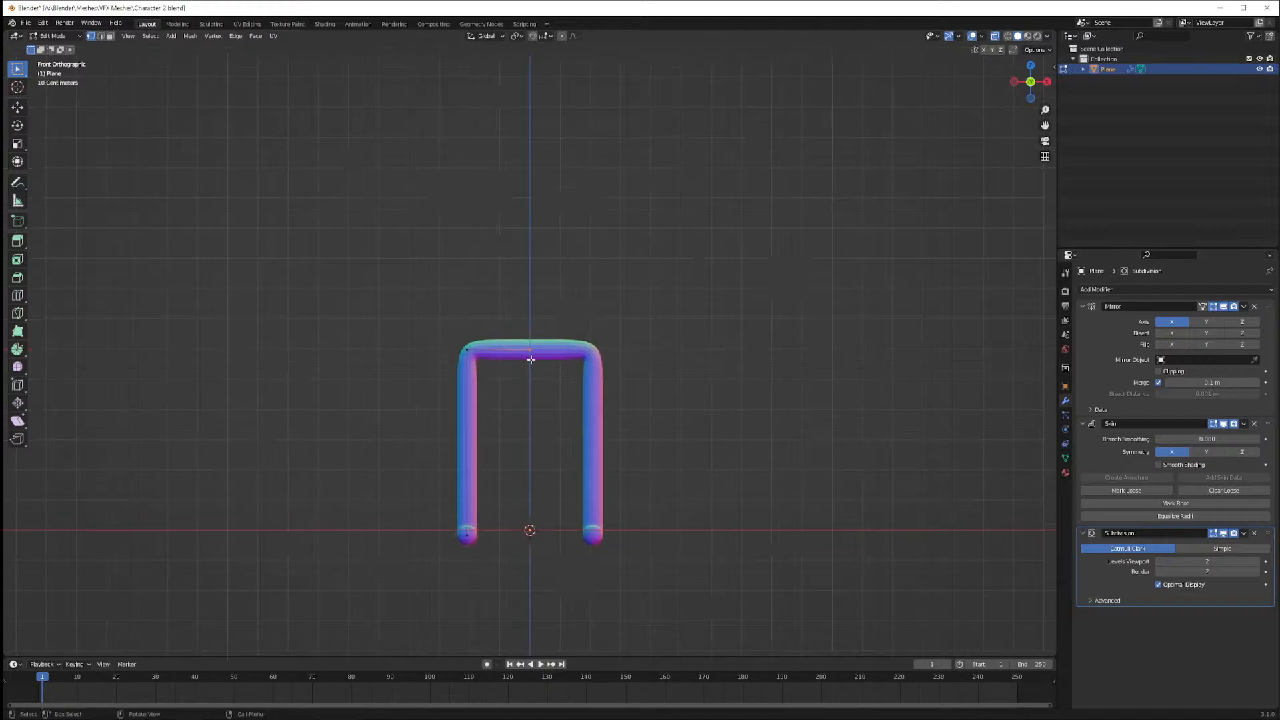
key("e")
key("z")
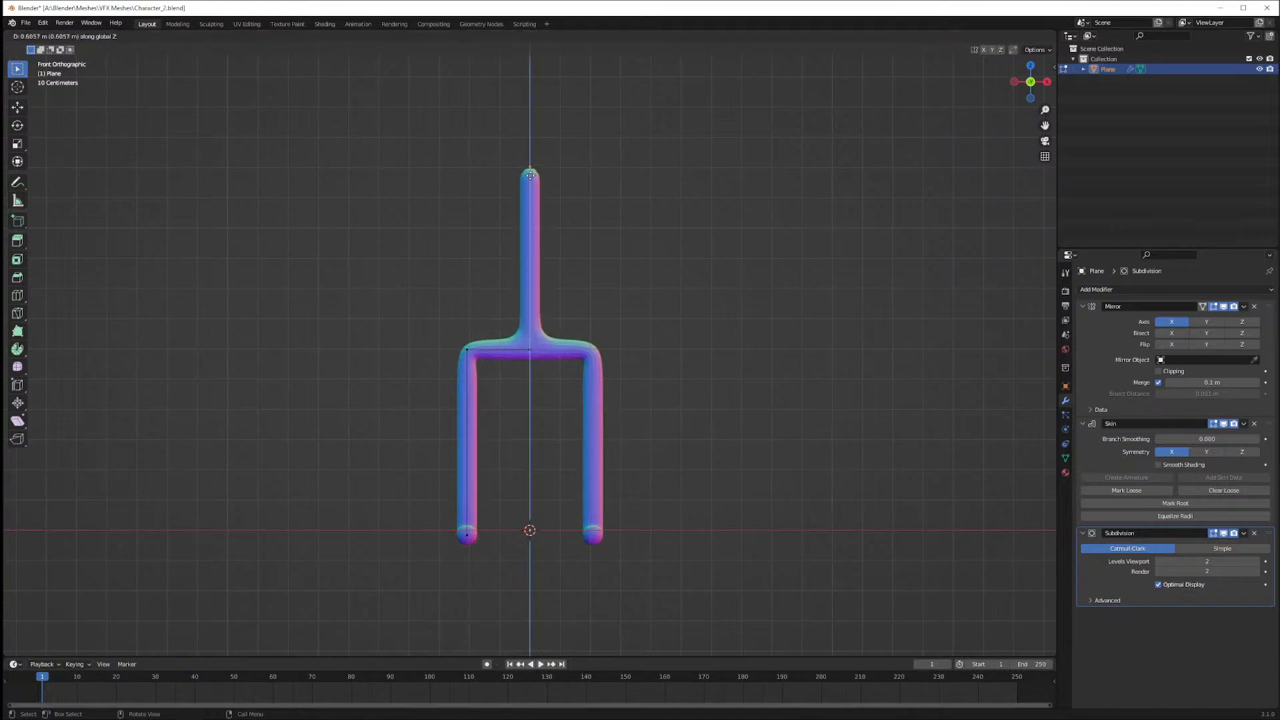
left_click(530, 171)
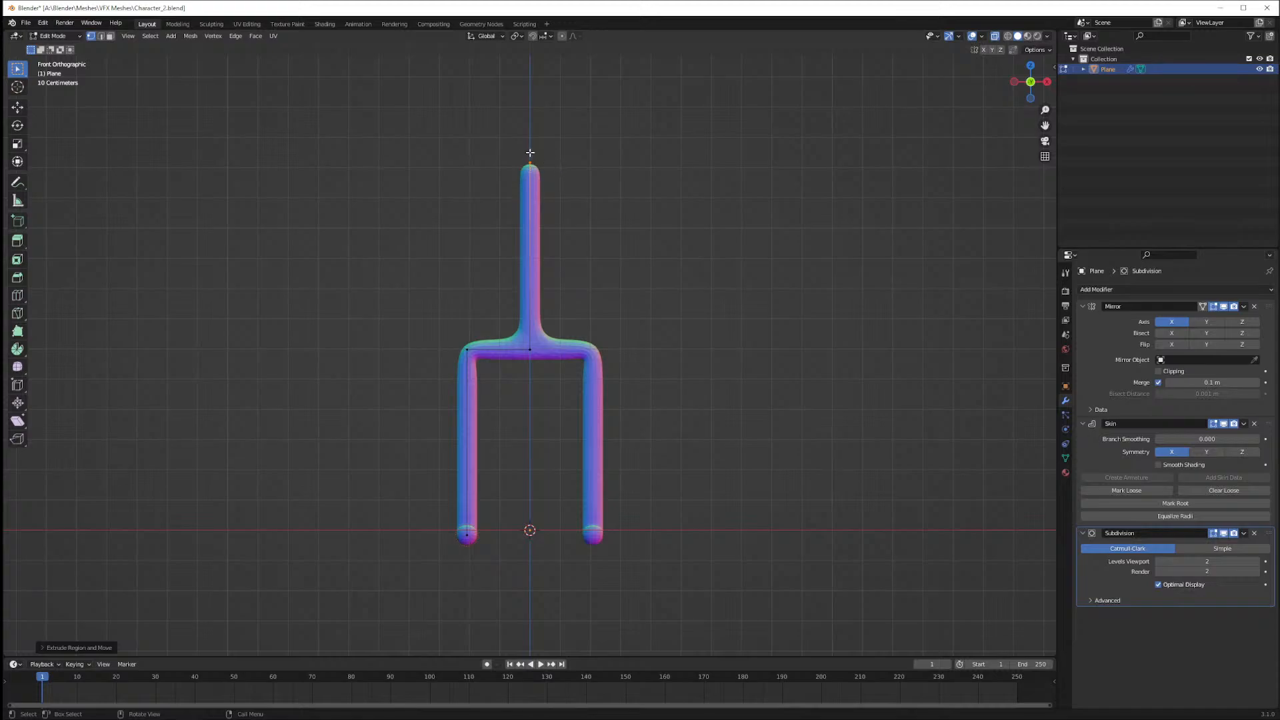
Extrude the torso's top vertex a short way up along Z as the neck, and adjust the shoulder vertex's height along Z
key("e")
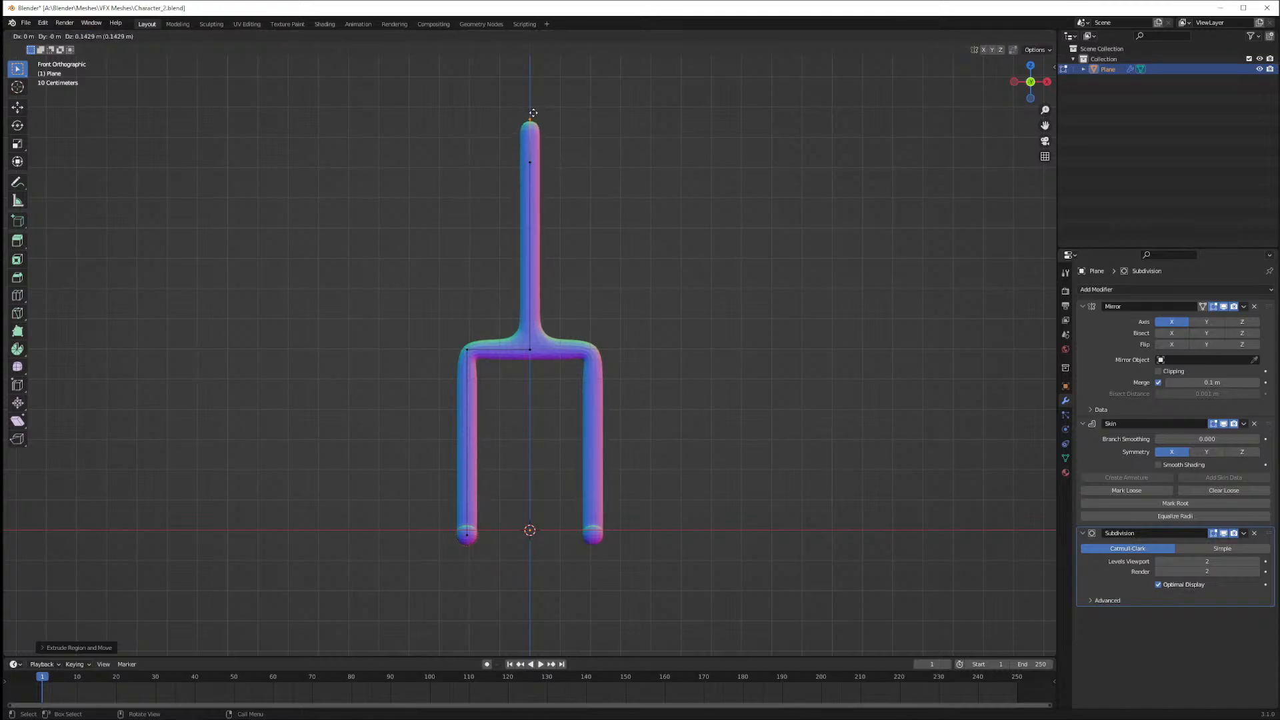
key("z")
left_click(534, 116)
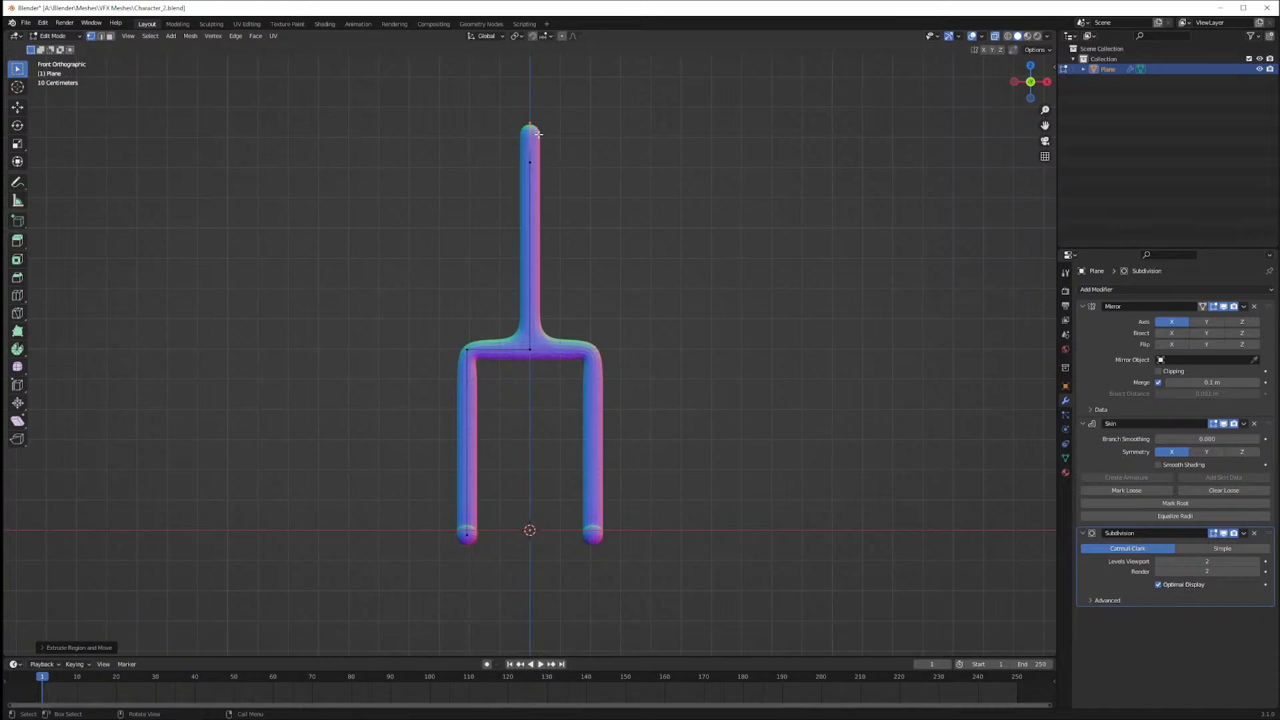
key("e")
key("z")
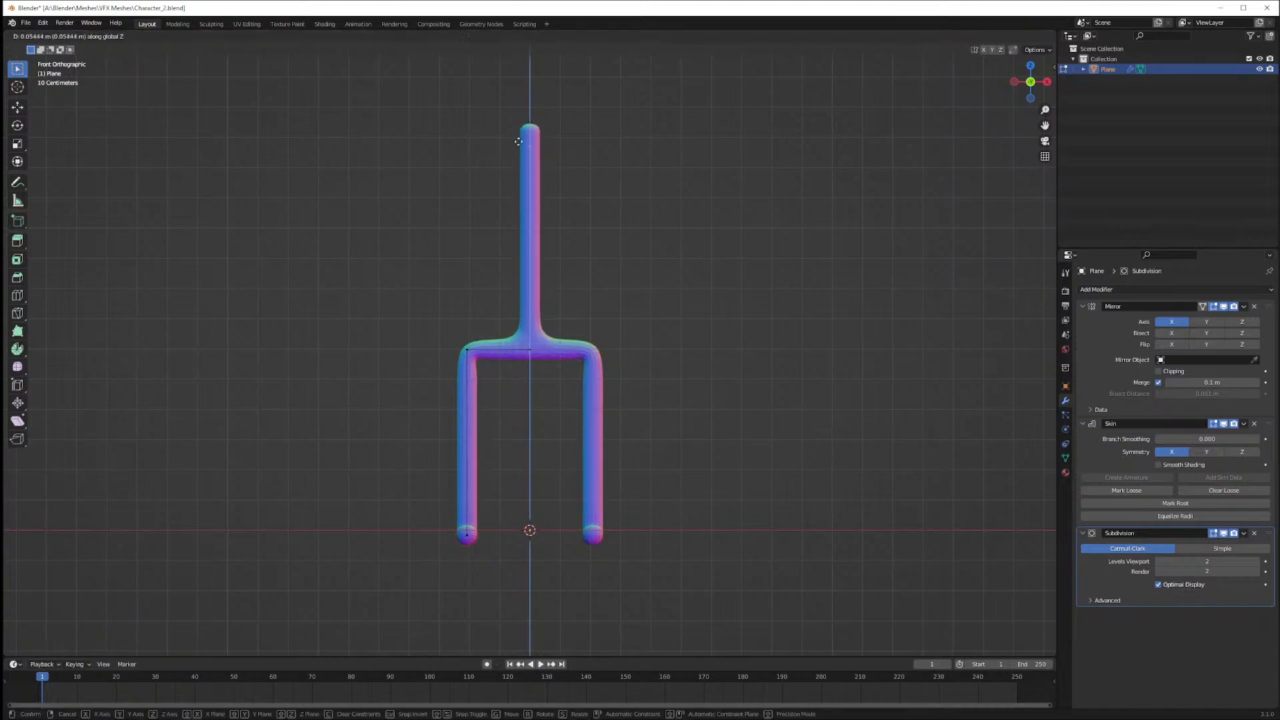
left_click(519, 150)
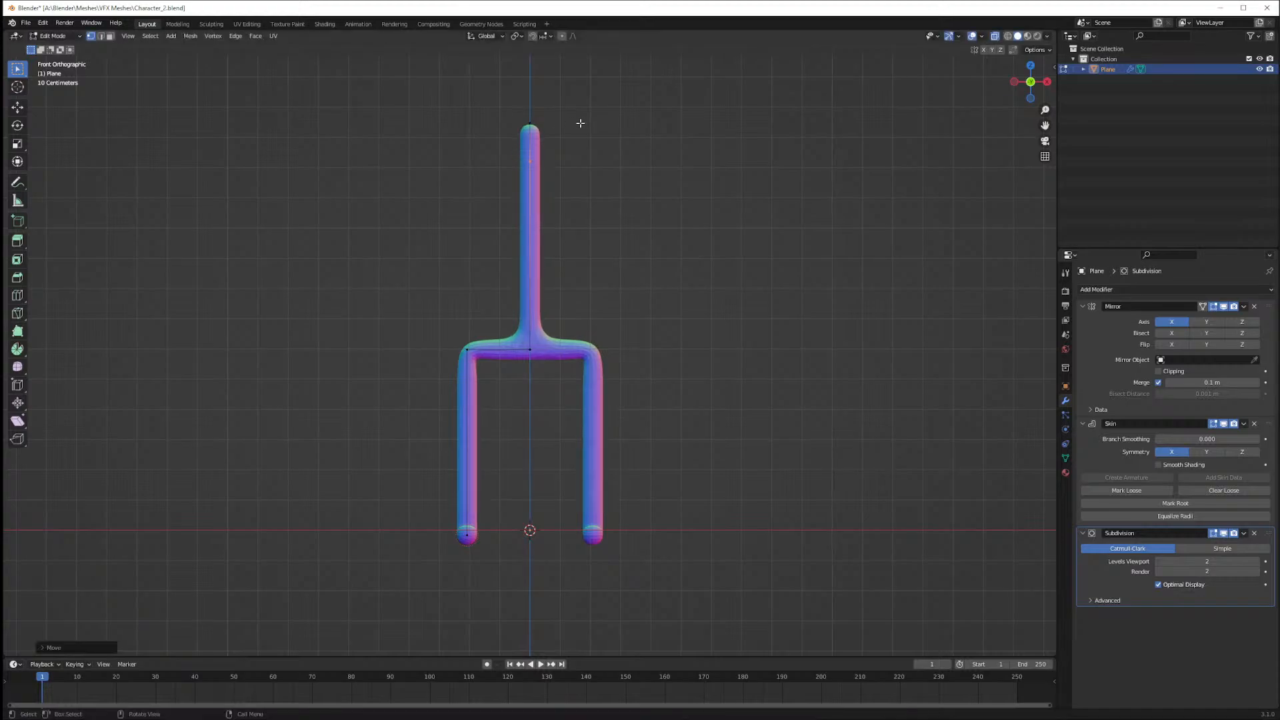
Extrude the shoulder vertex below the neck about 0.44 m along negative X to form the arm
left_click(529, 164)
key("e")
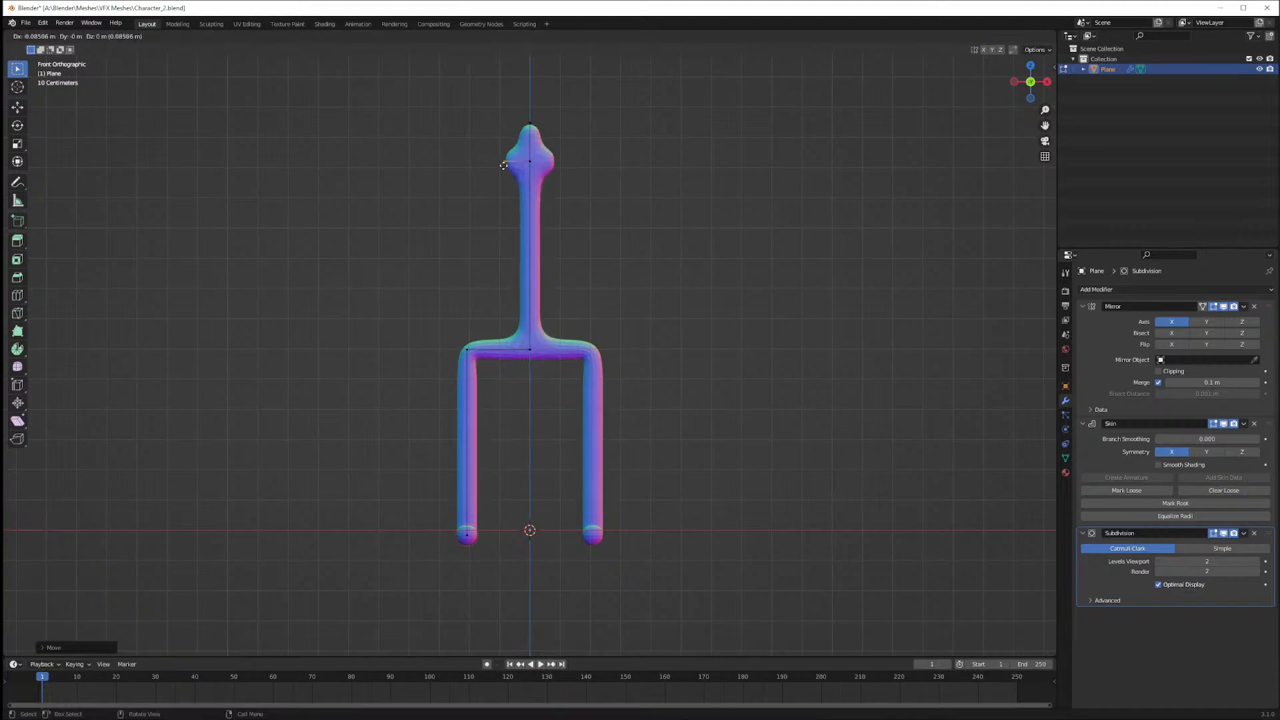
key("x")
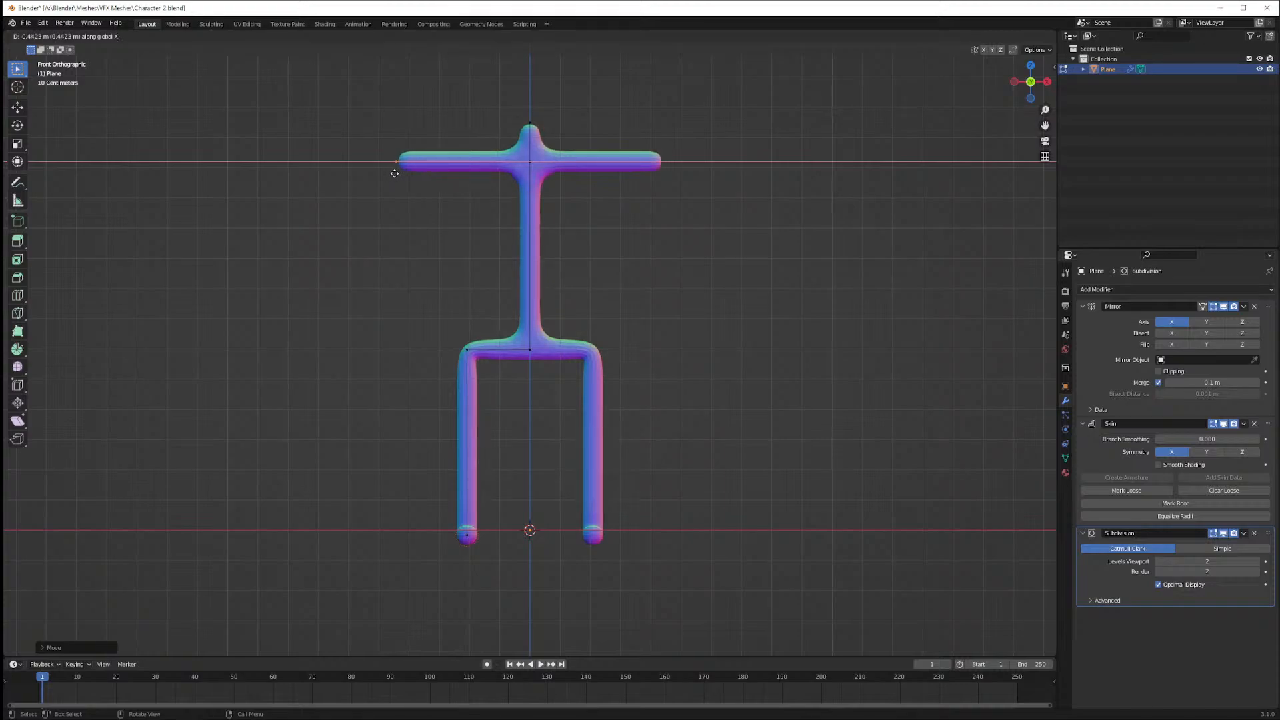
left_click(392, 172)
Raise the central shoulder vertex about 0.05 m along Z so the arms slope down, and deselect it
mouse_move(581, 131)
middle_mouse_down()
mouse_move(549, 108)
mouse_move(567, 106)
mouse_move(563, 126)
middle_mouse_up()
left_click(531, 120)
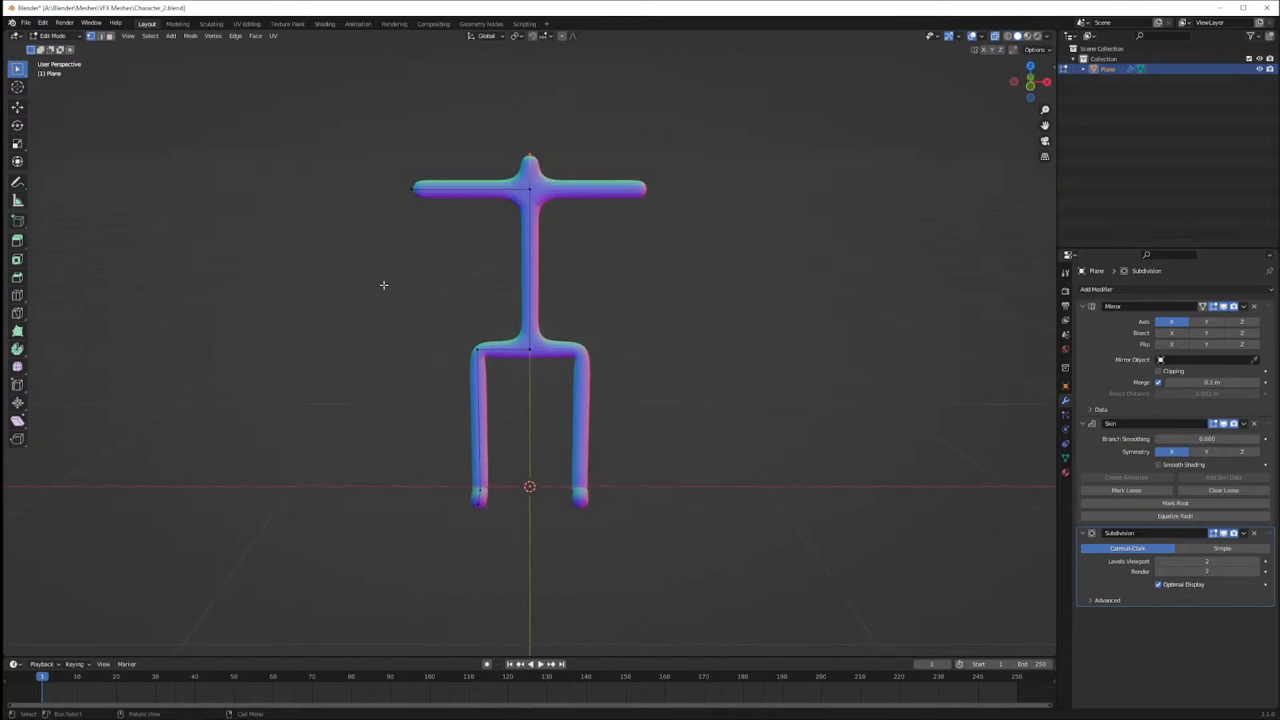
middle_click_drag(383, 282, 416, 258)
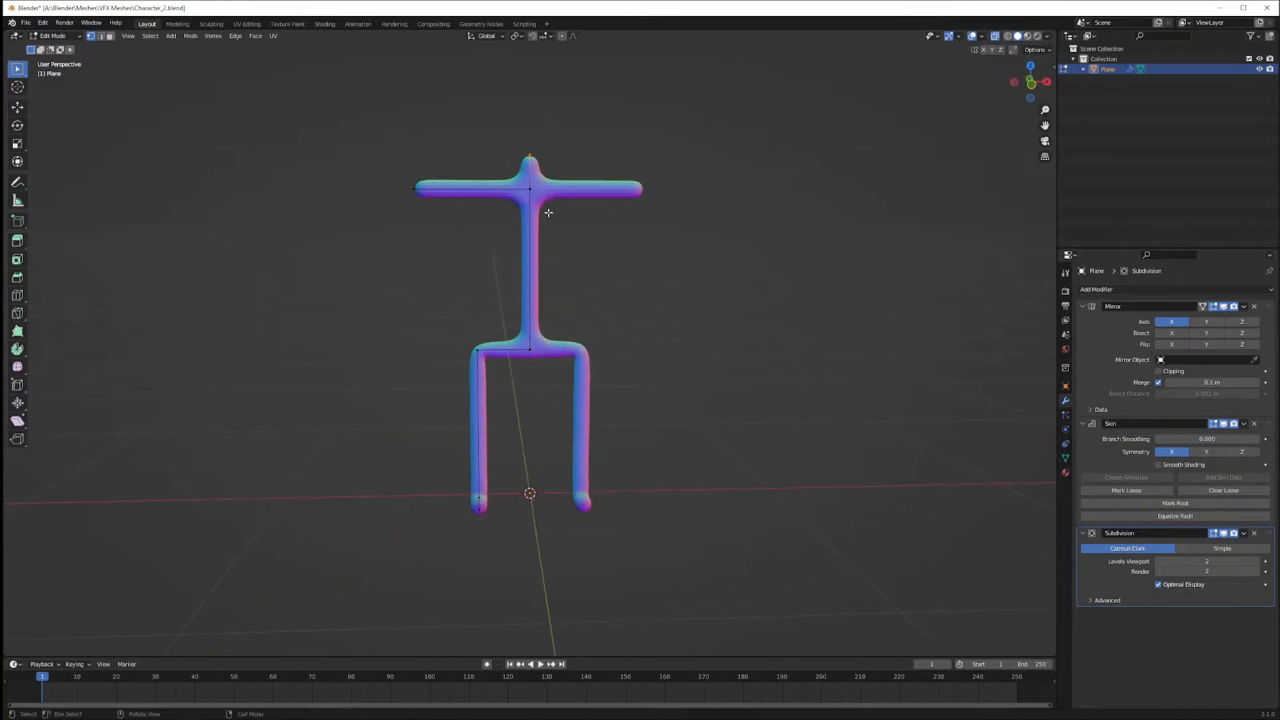
left_click(522, 216)
key("g")
key("z")
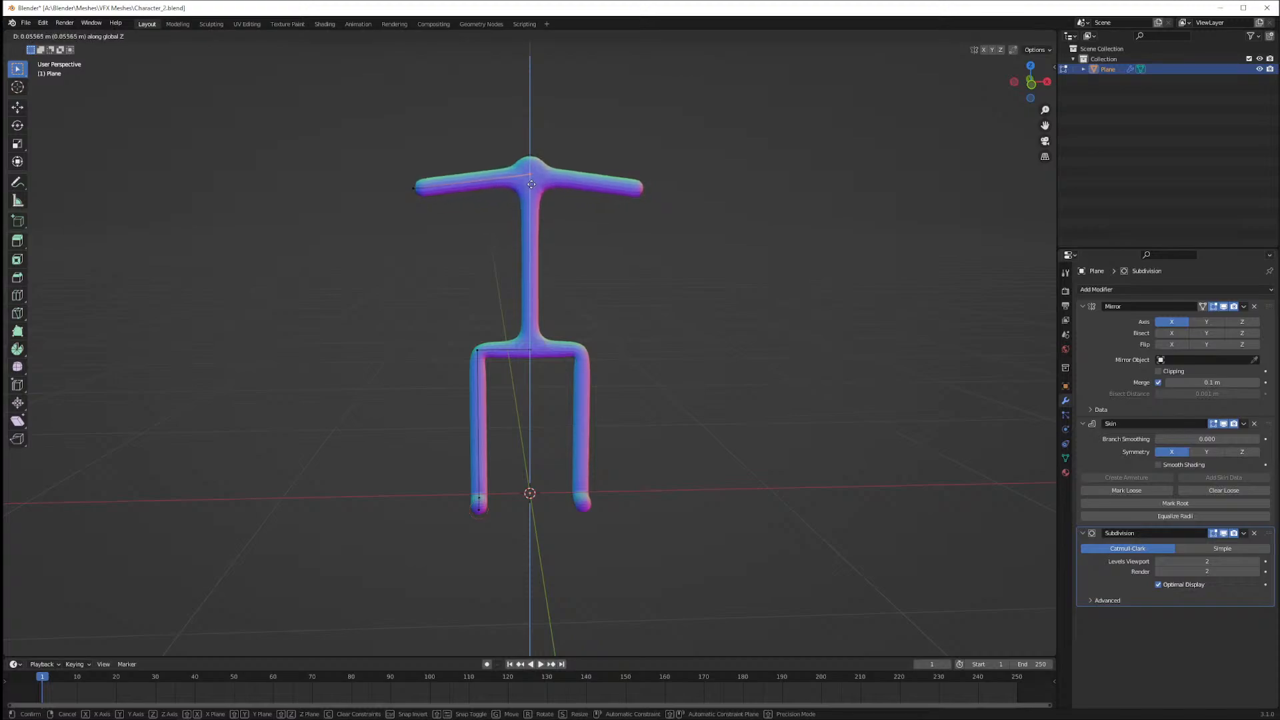
left_click(531, 183)
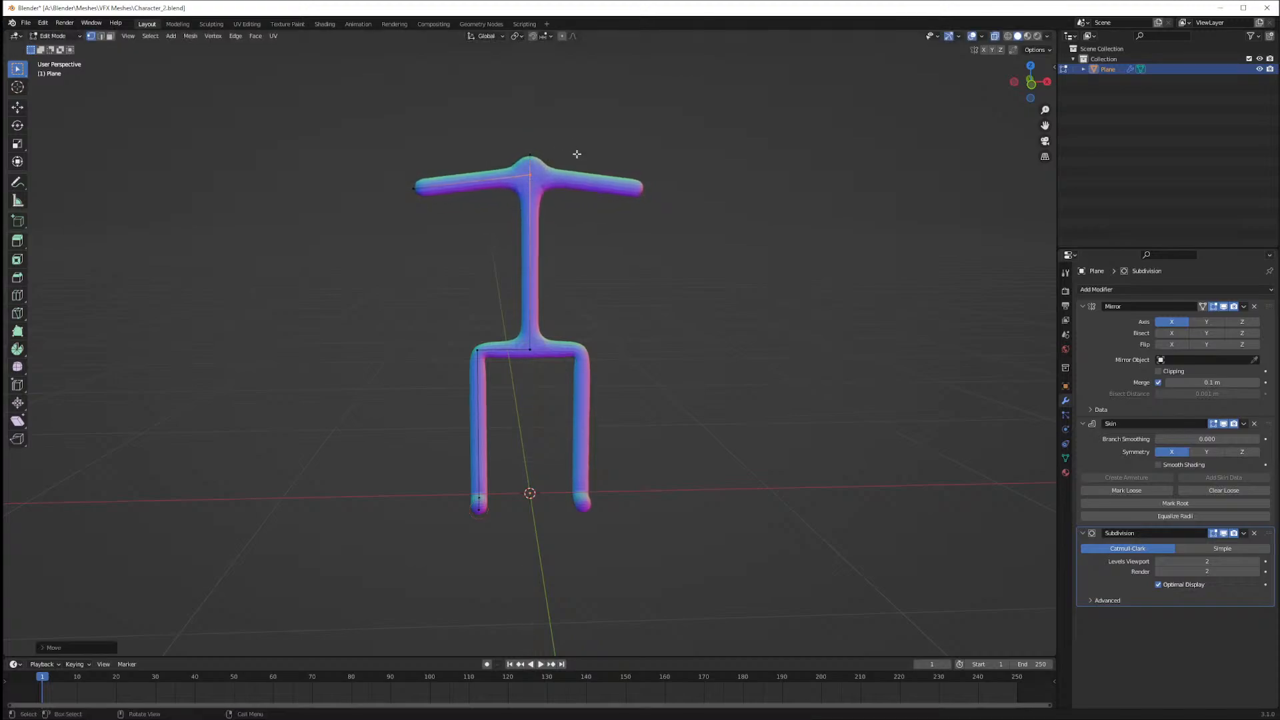
left_click(578, 154)
middle_click_drag(571, 230, 614, 223)
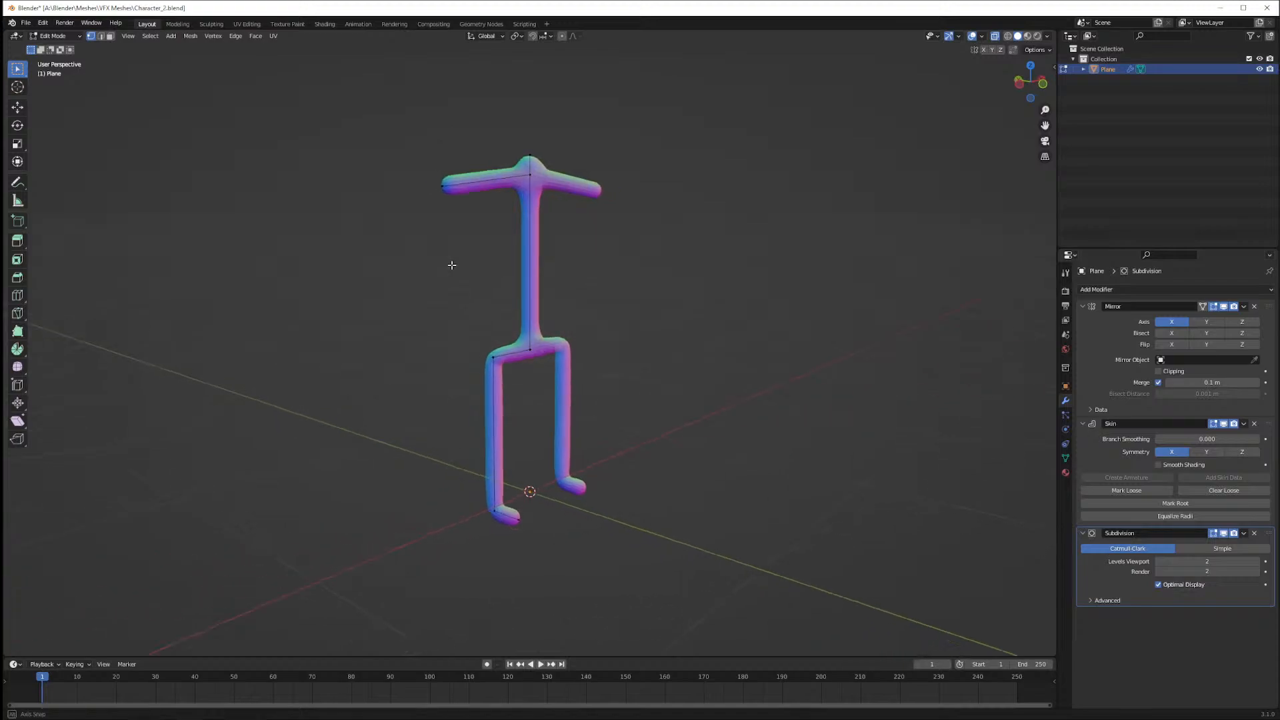
In front view, add a loop cut across the short neck edge between the shoulder vertex and the top vertex
key("KP_1")
left_click_drag(512, 158, 554, 170)
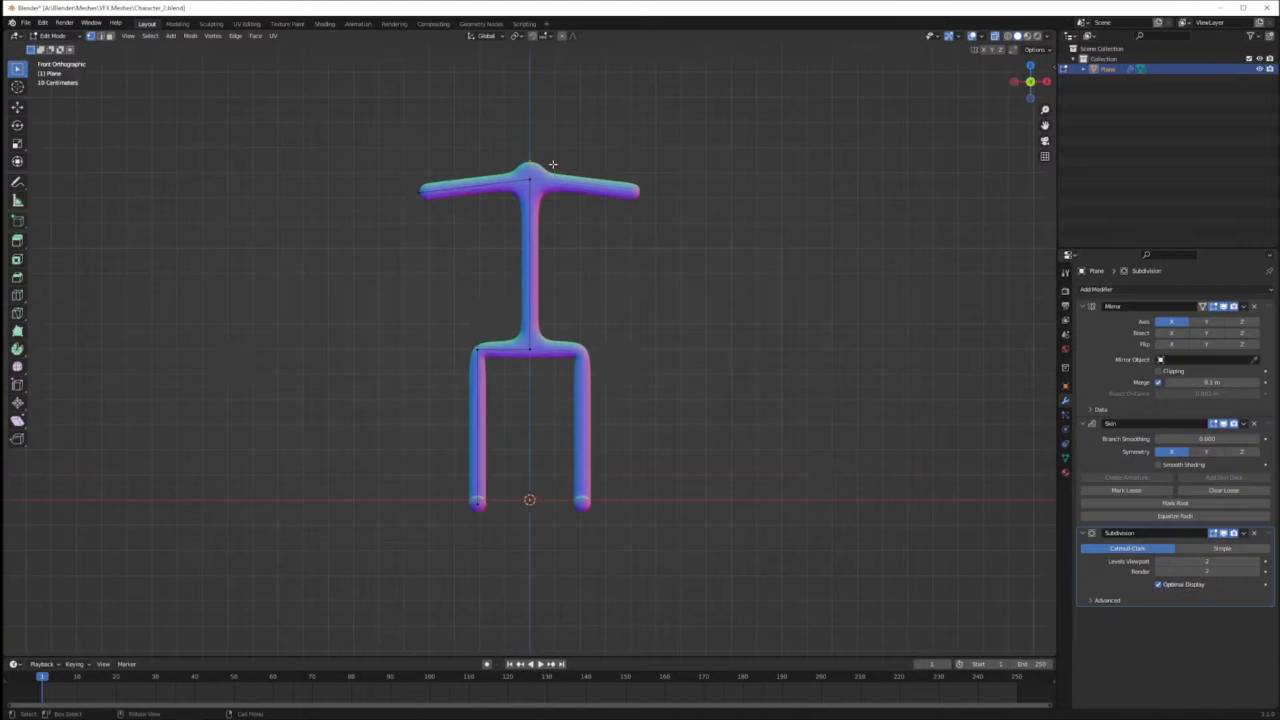
key("ctrl+r")
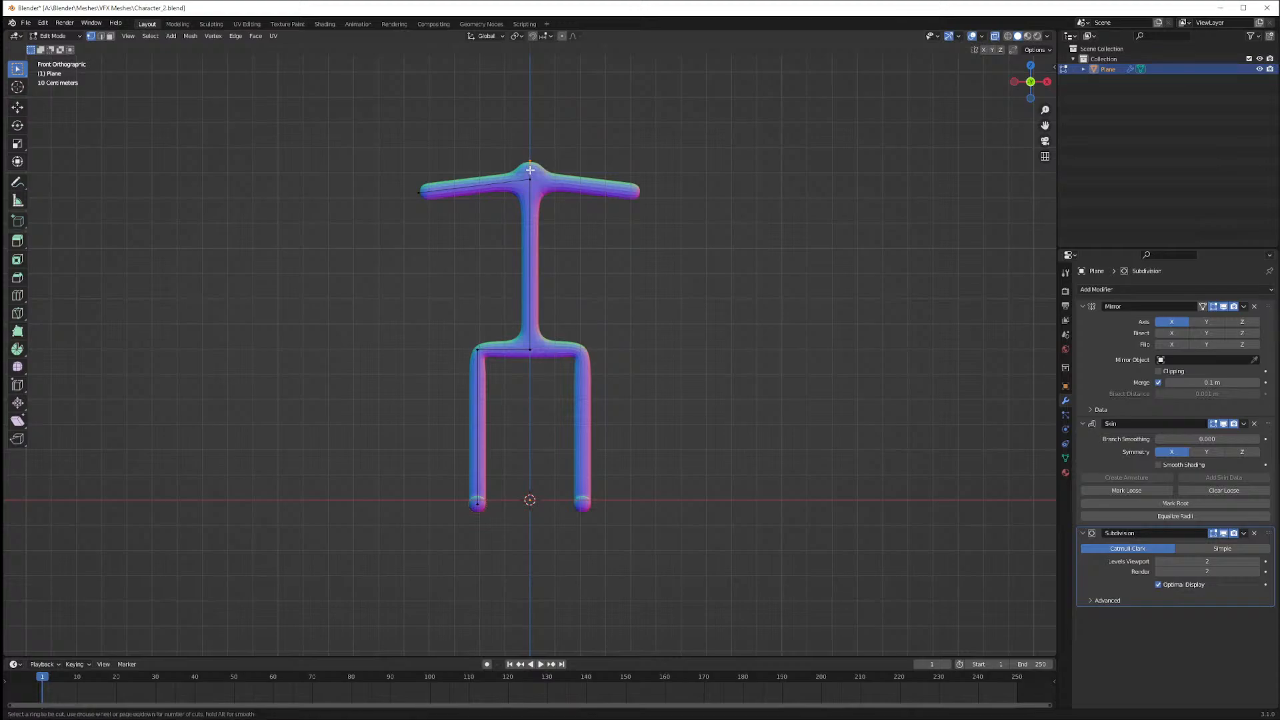
left_click(530, 169)
Raise the neck's top vertex along Z, and move the cut vertex below it up about 0.07 m
left_click_drag(530, 158, 535, 160)
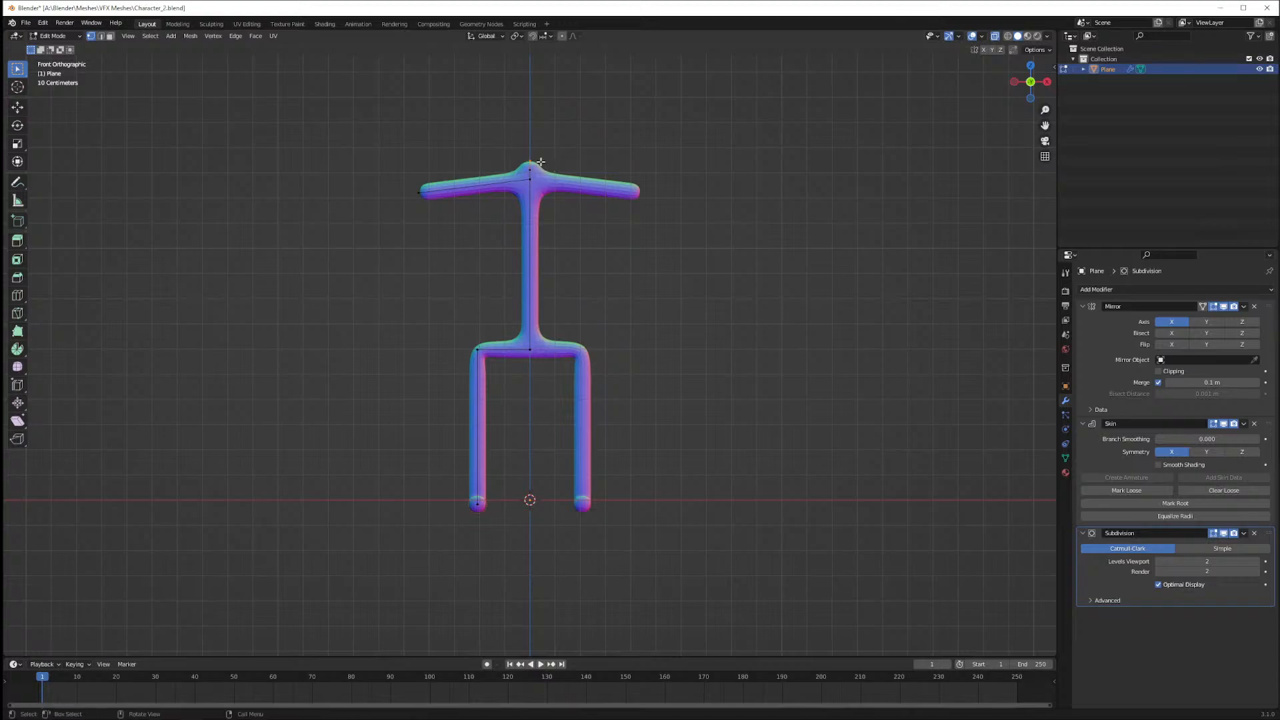
key("g")
key("z")
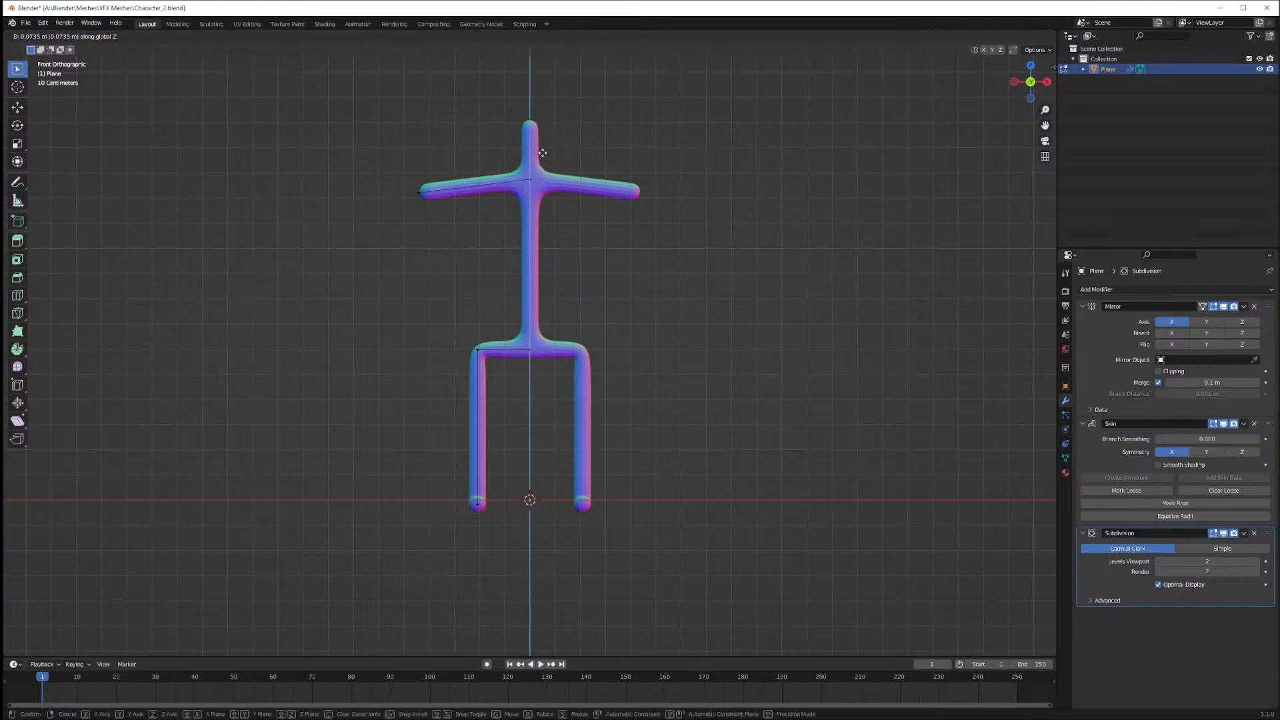
left_click(544, 152)
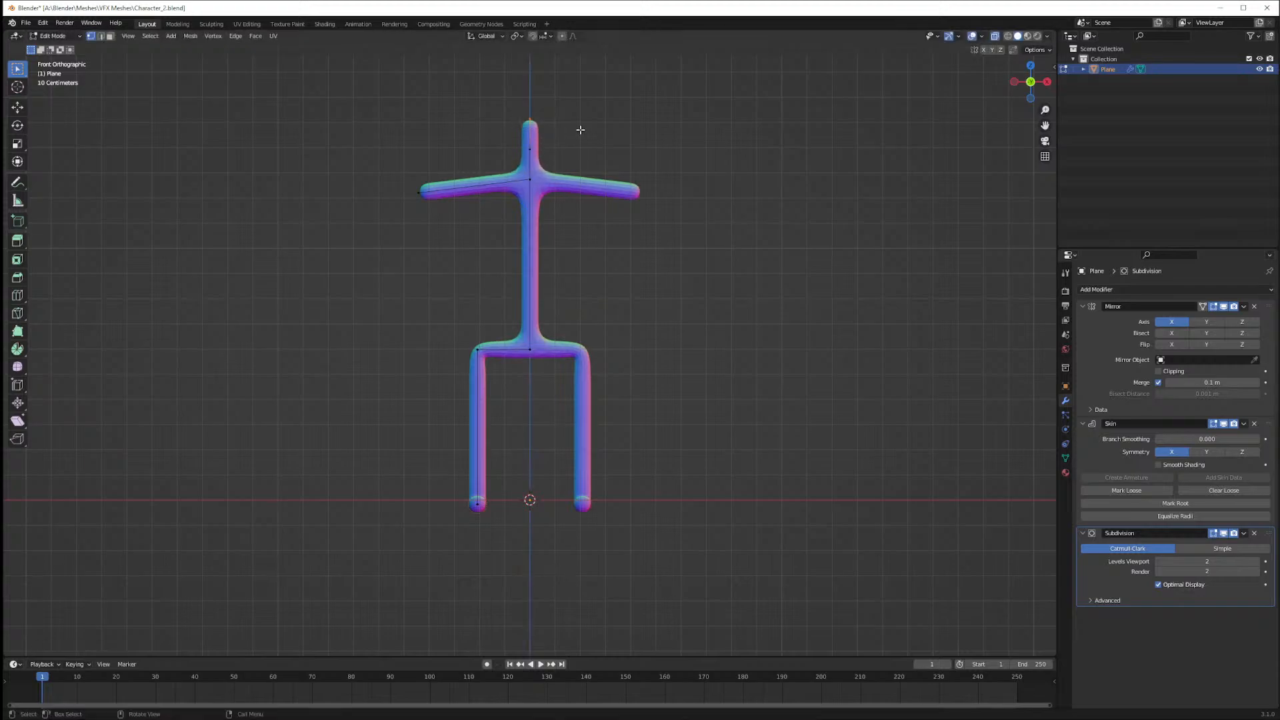
Enlarge the skin radius at the topmost vertex to about 7 times its size to form a head
middle_click_drag(599, 143, 522, 103)
left_click(523, 103)
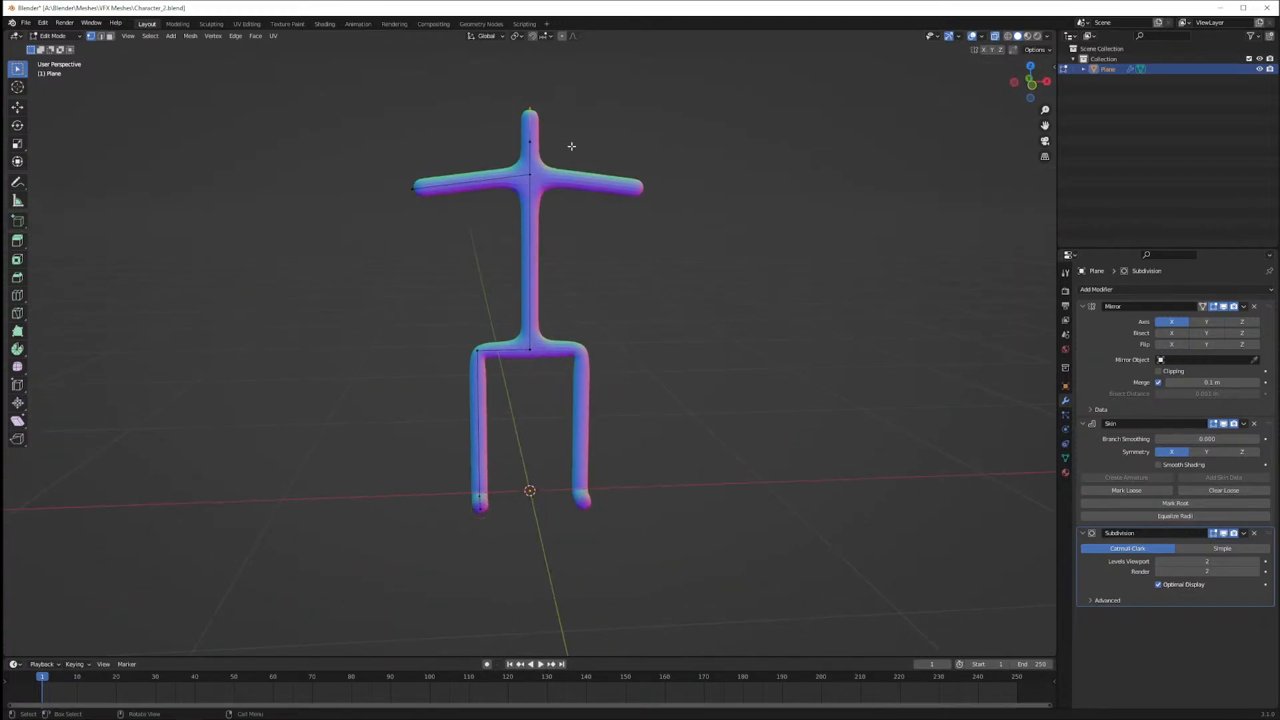
key("ctrl+a")
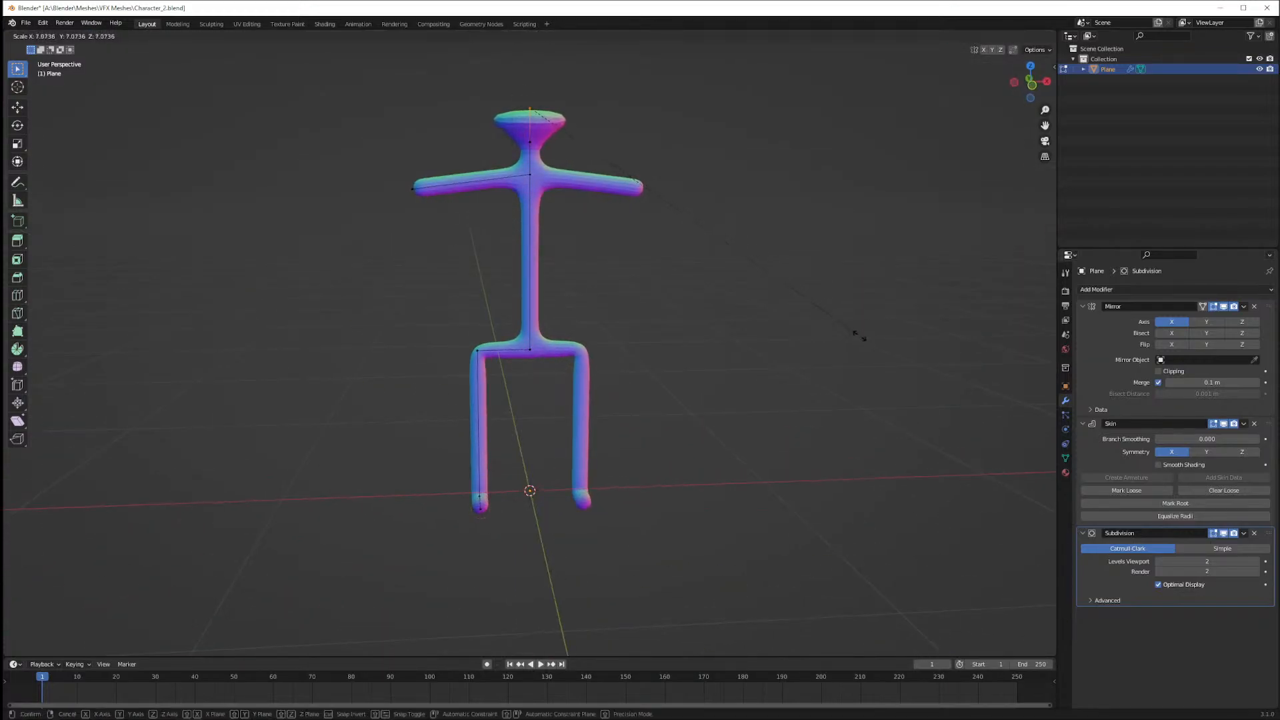
left_click(855, 363)
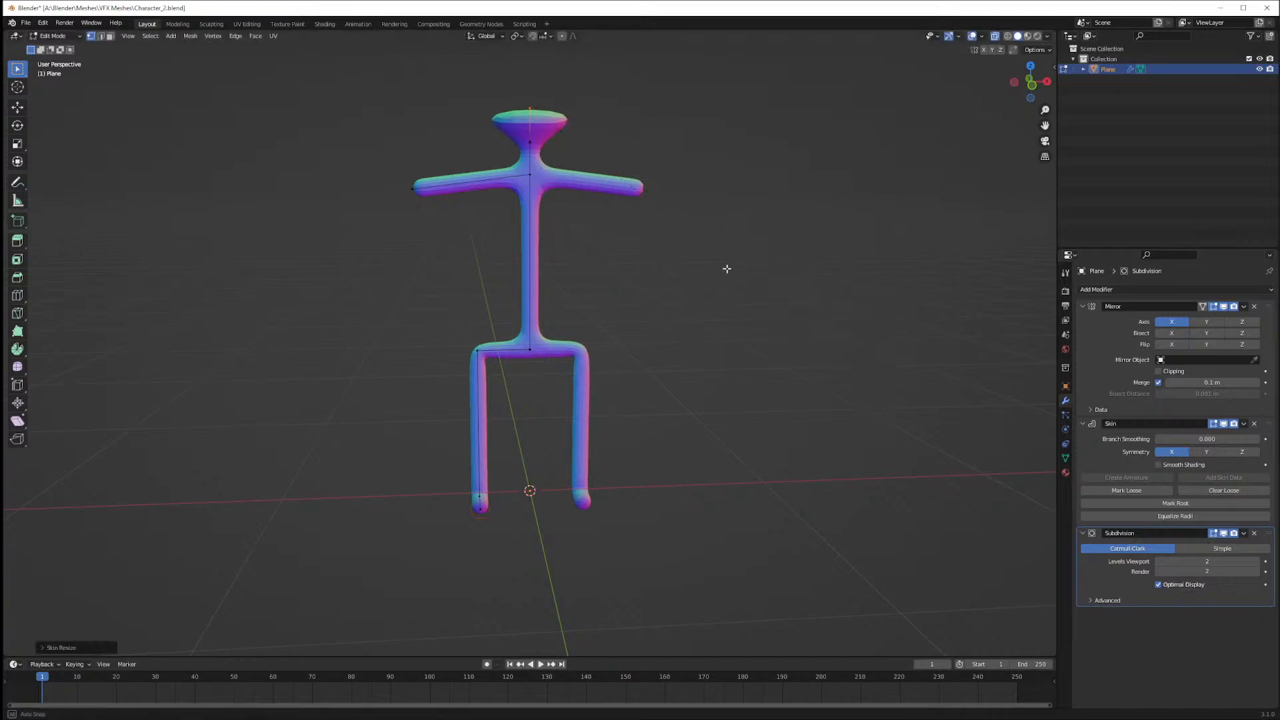
middle_click_drag(727, 269, 674, 280)
key("KP_1")
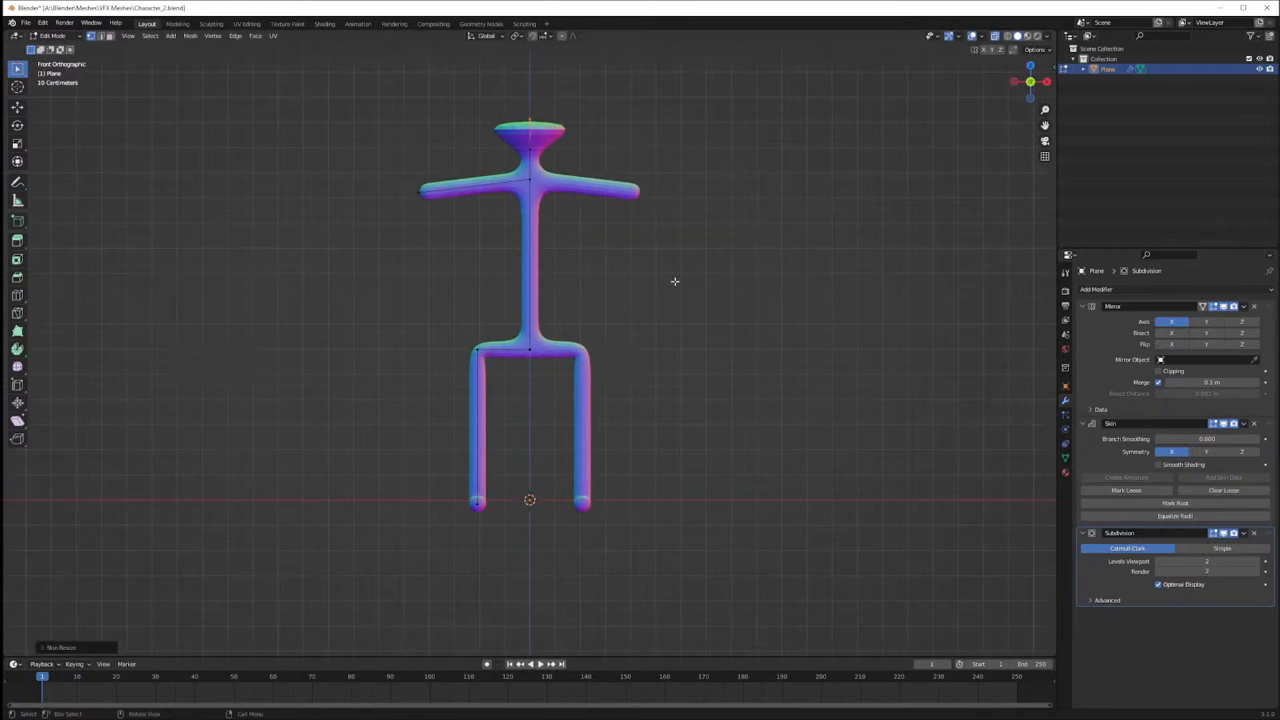
Try to bevel the head's top vertex with the bevel affecting vertices, and try ripping it
key("ctrl+b")
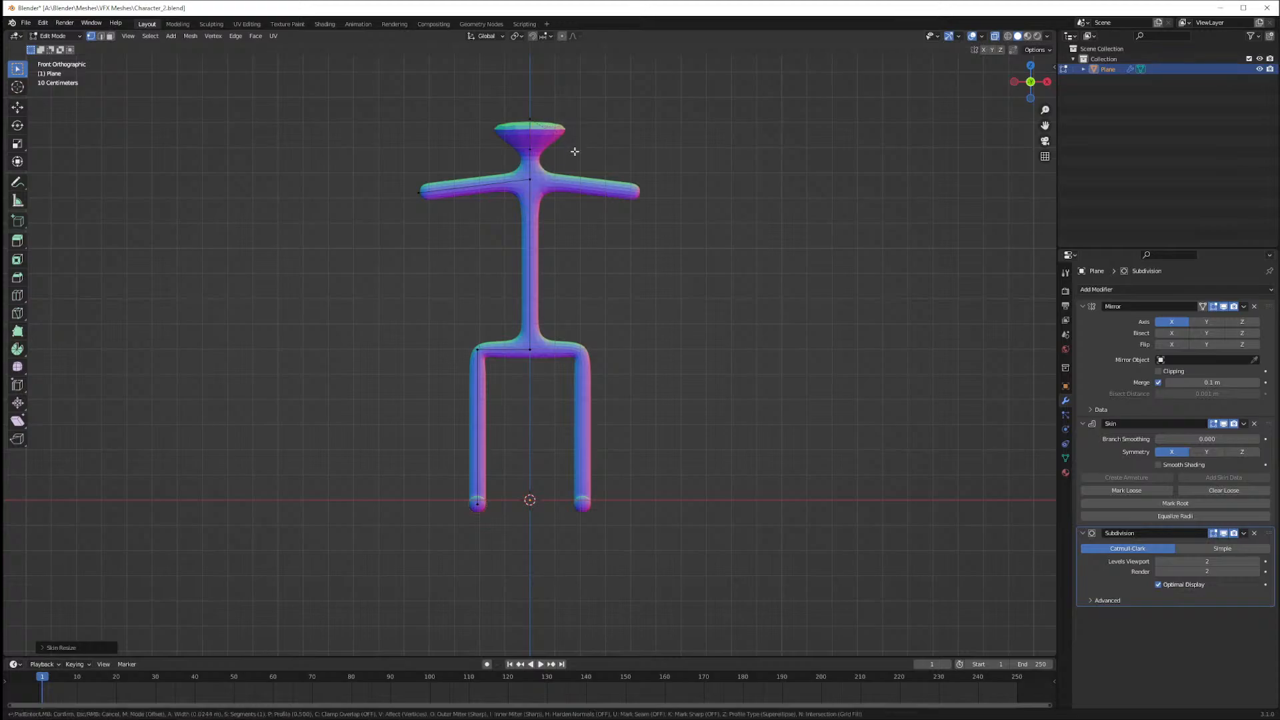
key("Escape")
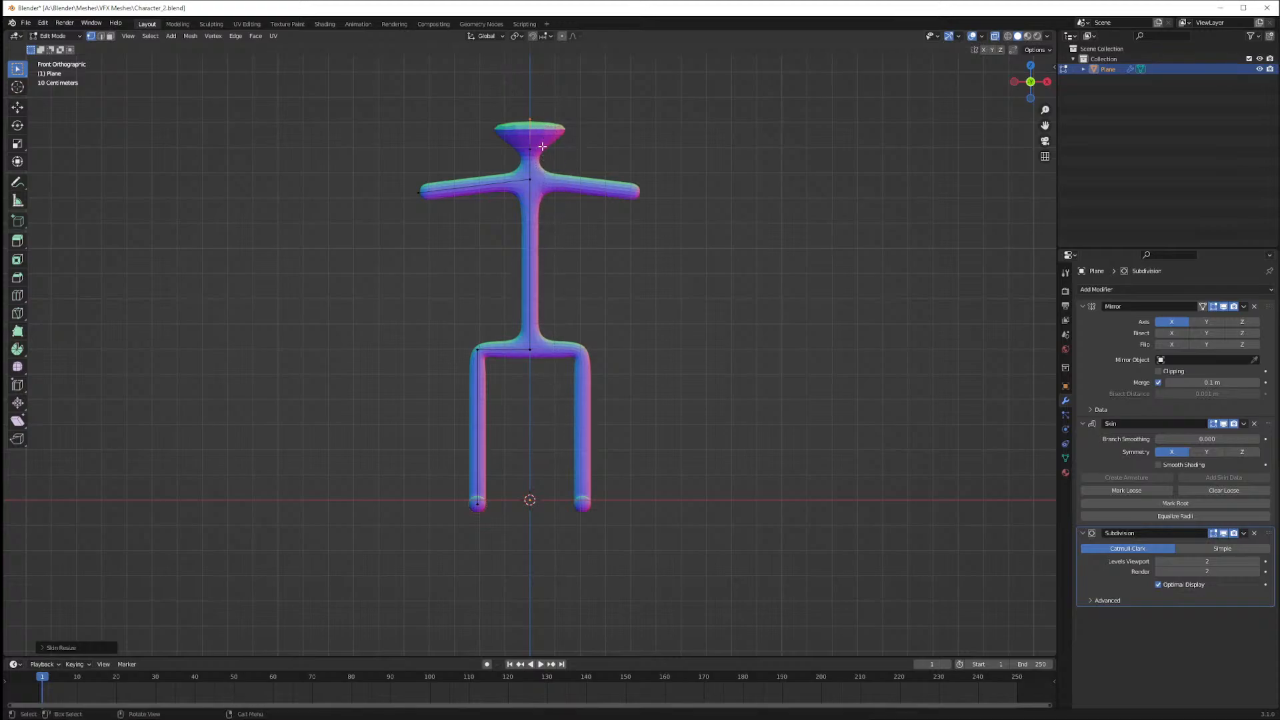
key("ctrl+z")
key("ctrl+b")
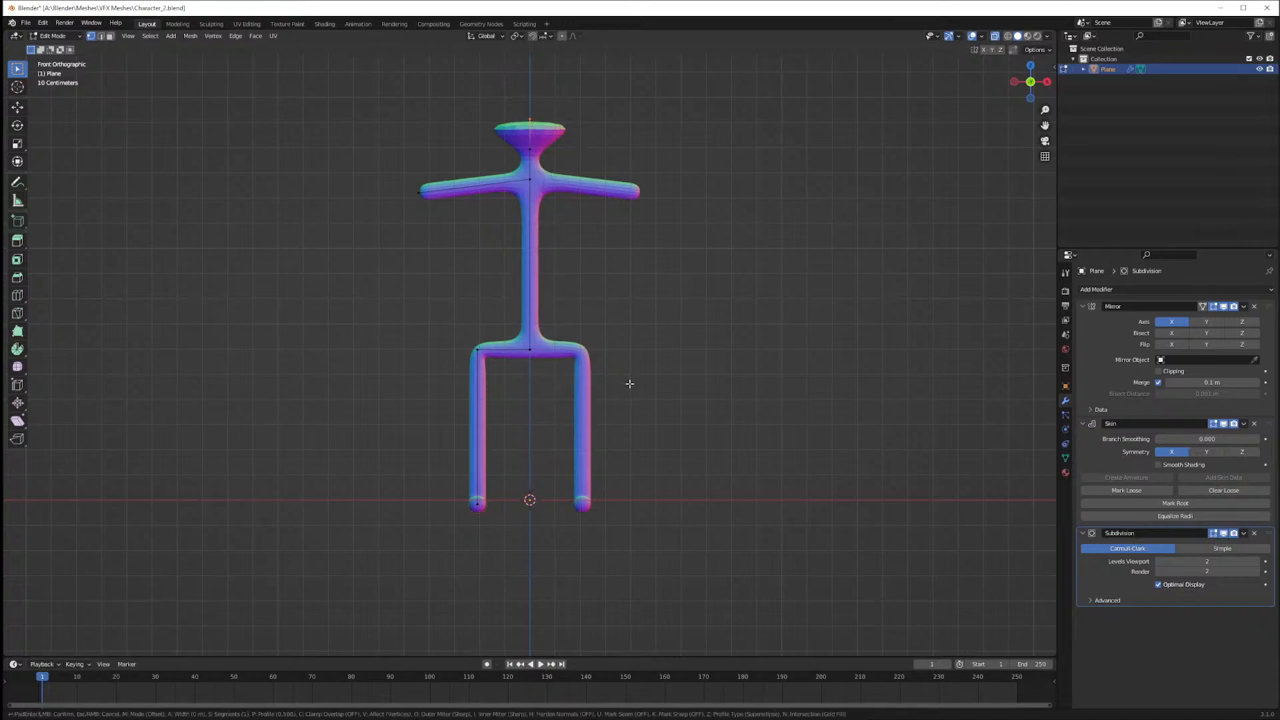
key("v")
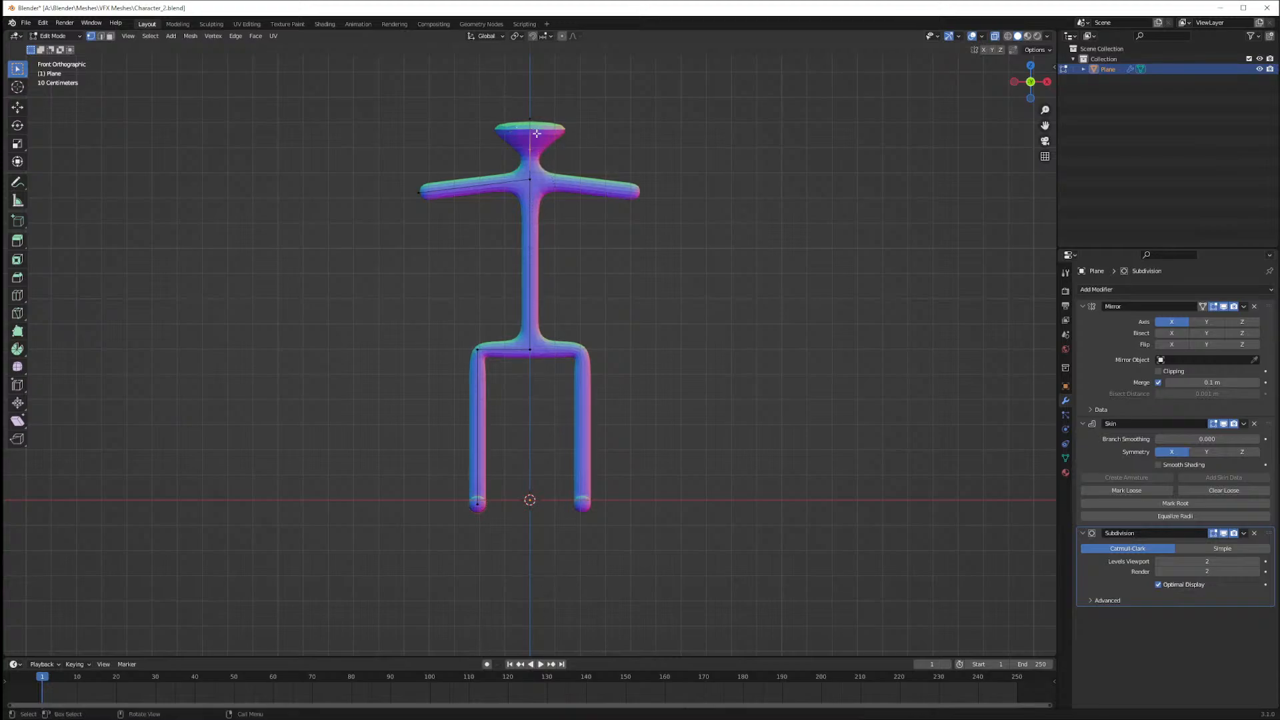
key("v")
right_click(629, 212)
Undo the head's skin scaling and the raising of the neck vertices
key("ctrl+z")
key("ctrl+z")
key("ctrl+z")
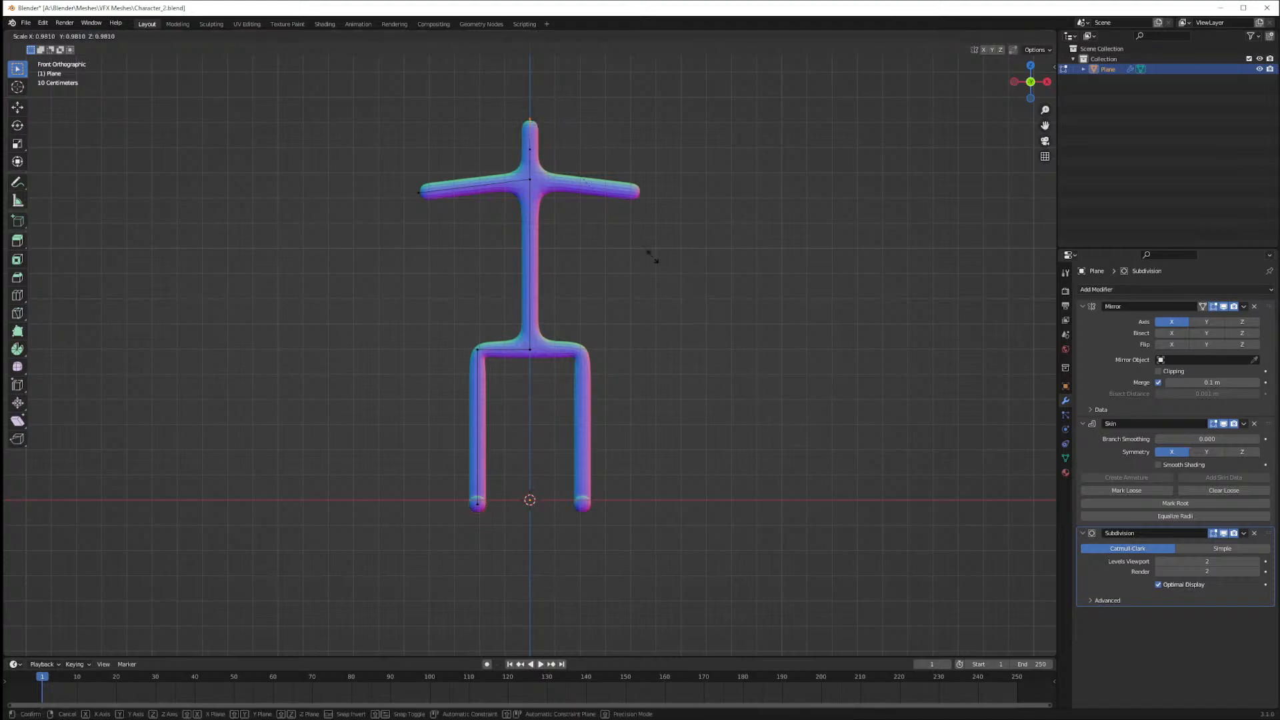
mouse_move(571, 176)
right_mouse_down("ctrl")
mouse_move(607, 227)
mouse_move(571, 169)
right_mouse_up("ctrl")
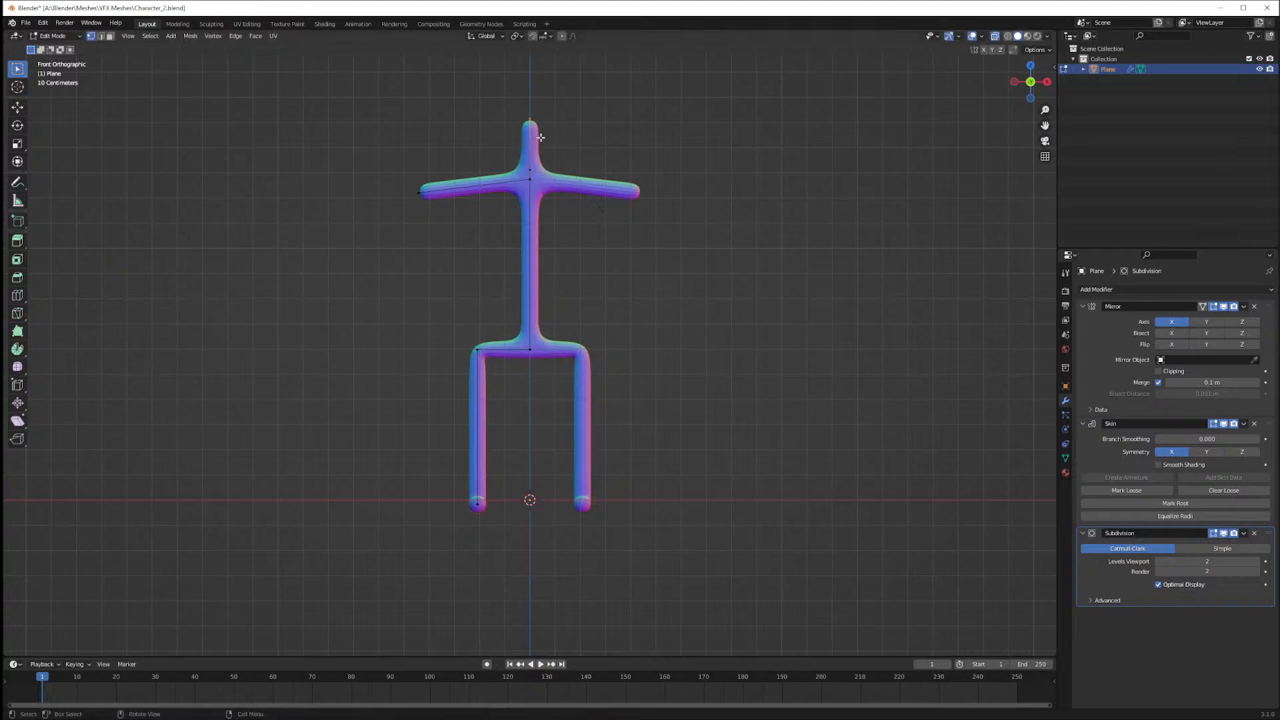
key("ctrl+z")
Extrude the neck's top vertex freely upward by about 0.15 m and check it from another angle
left_click_drag(514, 150, 557, 170)
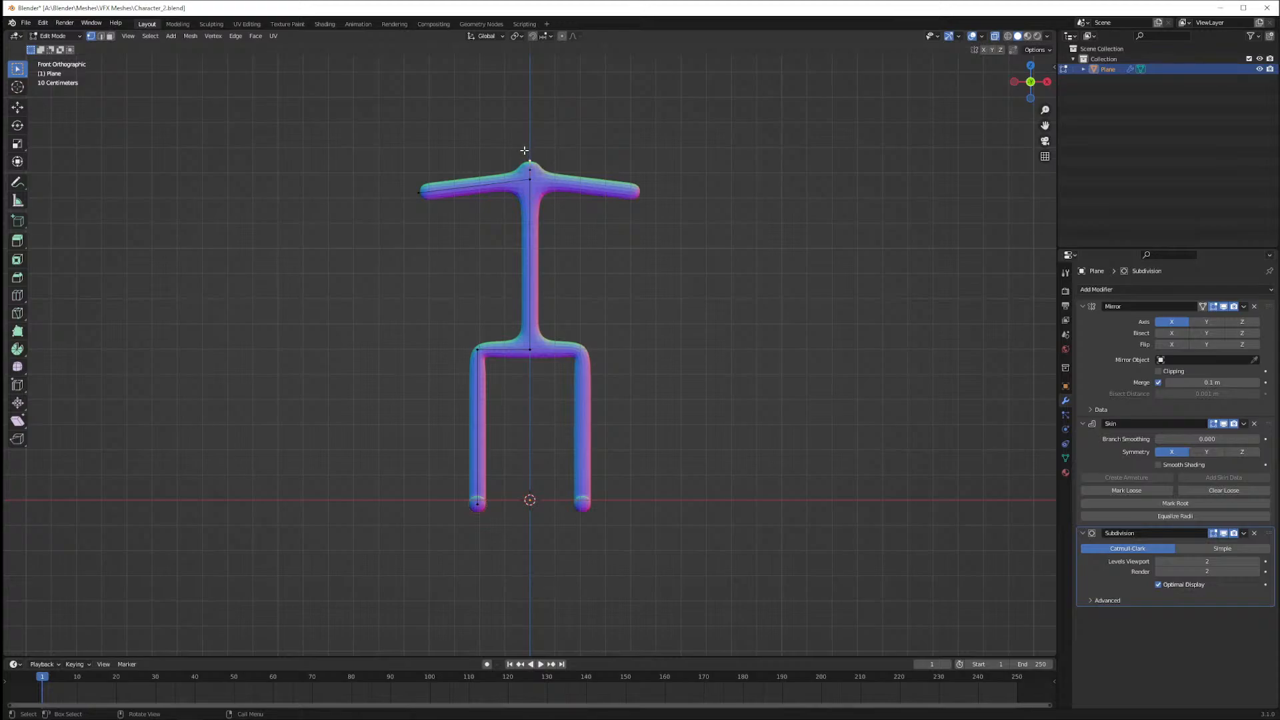
key("s")
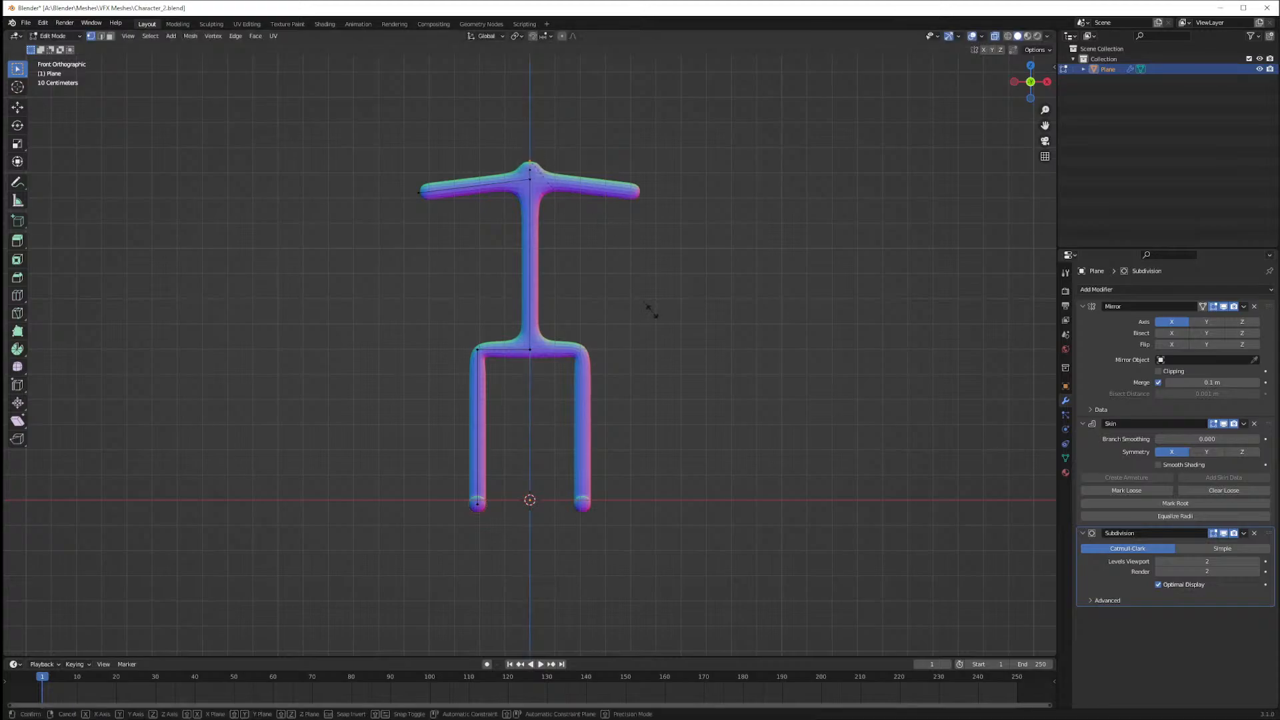
right_click(597, 115)
key("e")
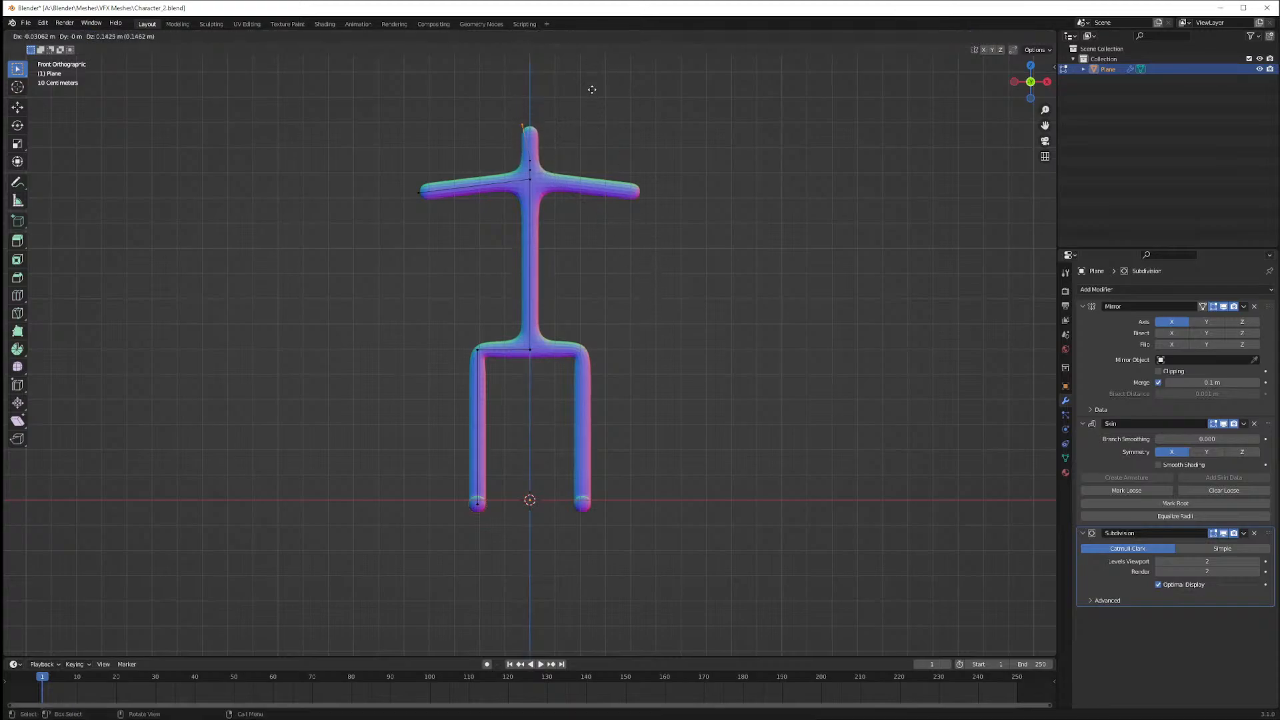
left_click(592, 82)
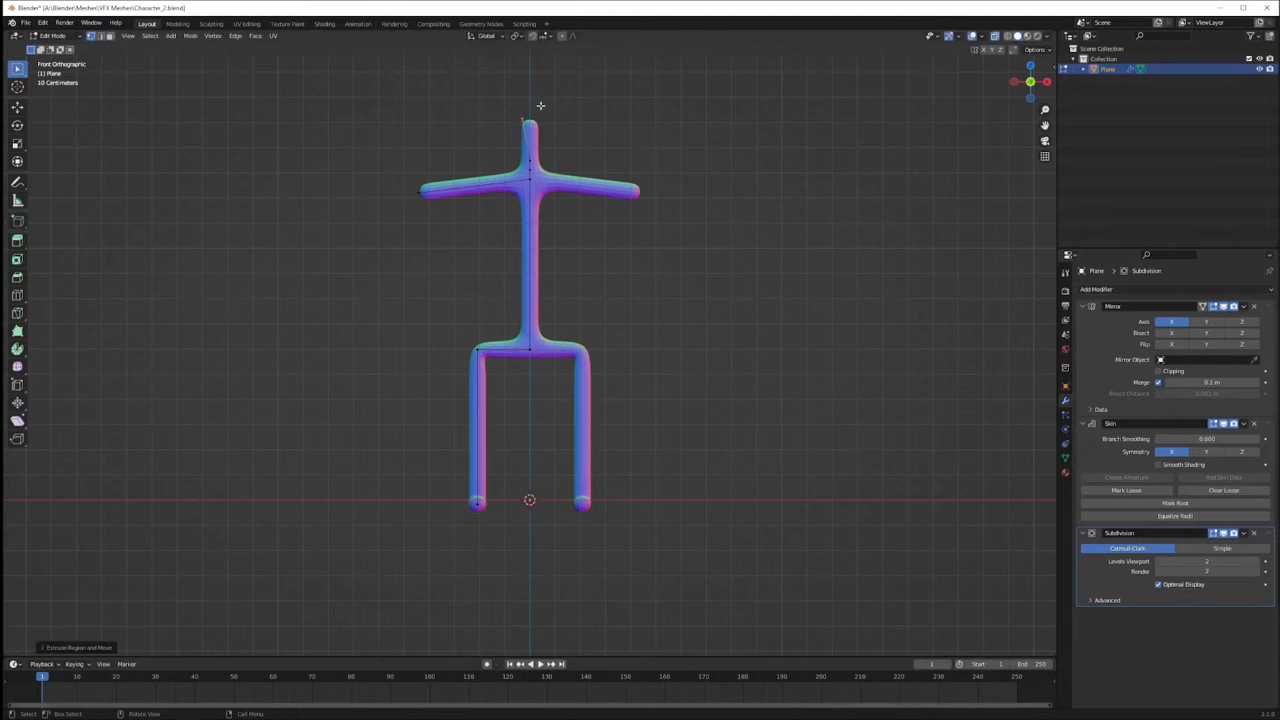
middle_click_drag(593, 162, 564, 204)
key("KP_1")
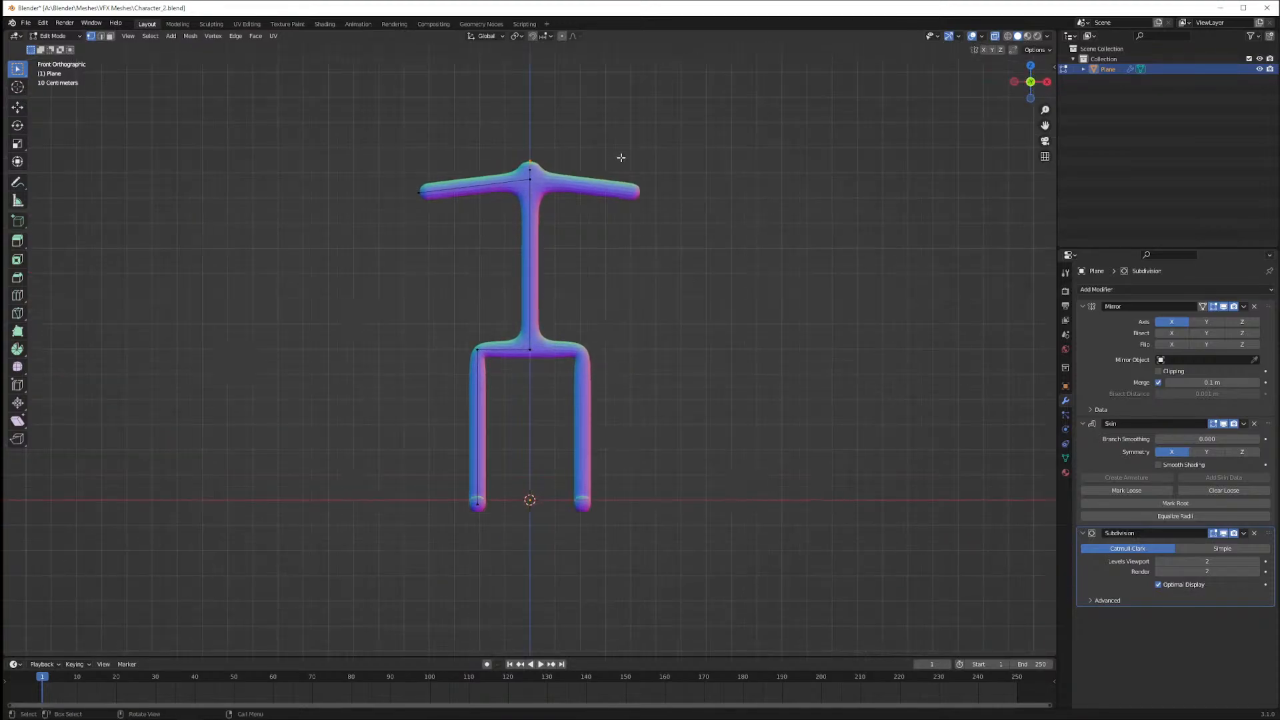
Extrude the neck's top vertex straight up along Z for the head
key("e")
key("z")
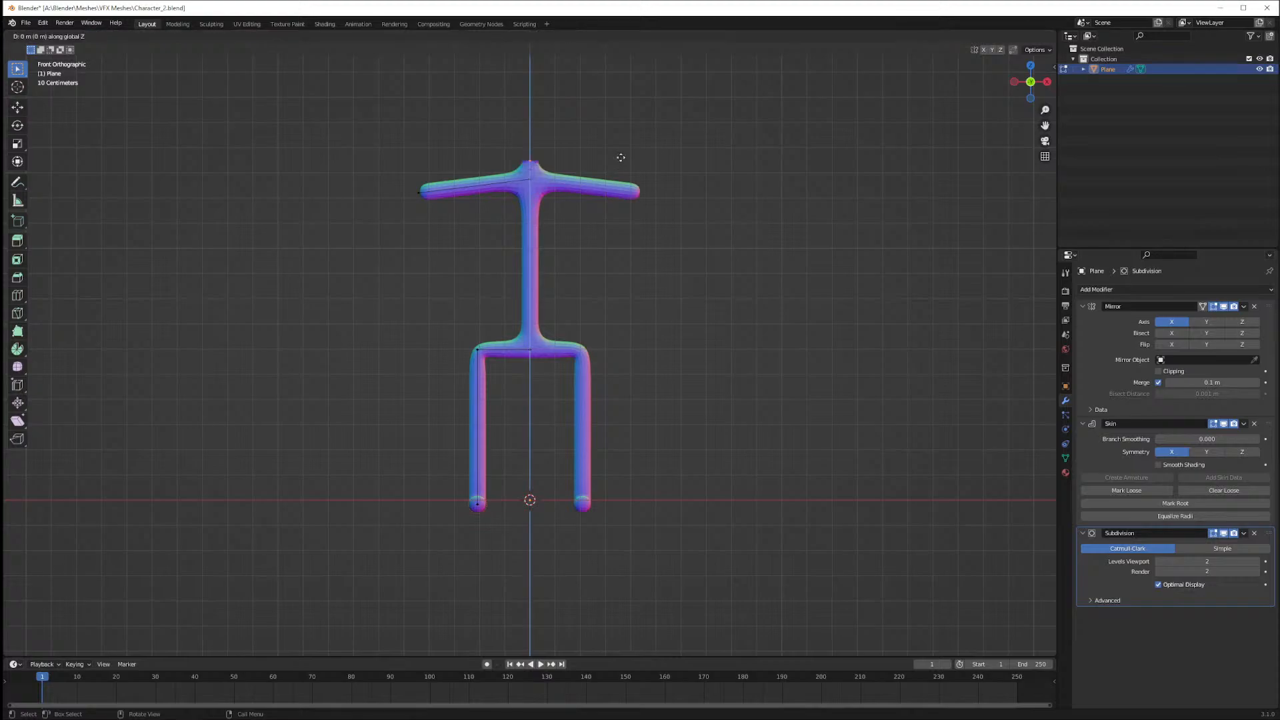
left_click(626, 126)
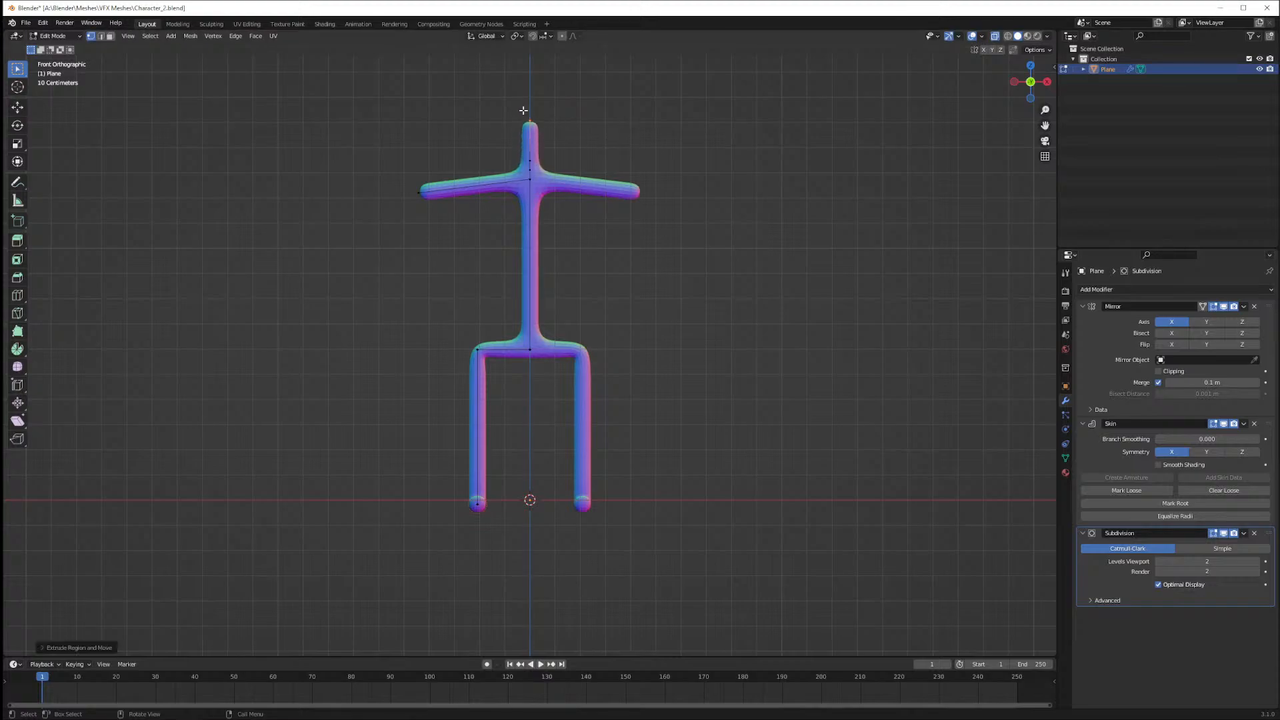
Try to delete the extra cut vertex in the neck, and undo back to the neck before the loop cut
left_click(540, 173)
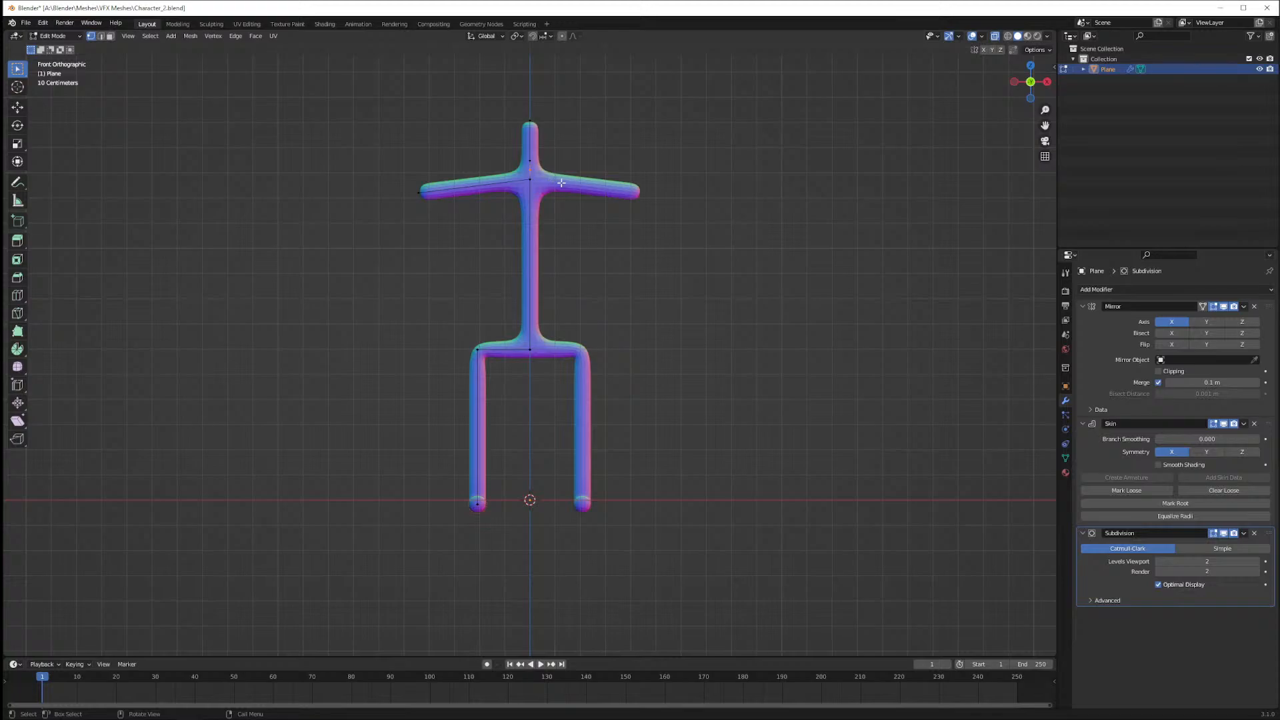
key("x")
left_click(562, 183)
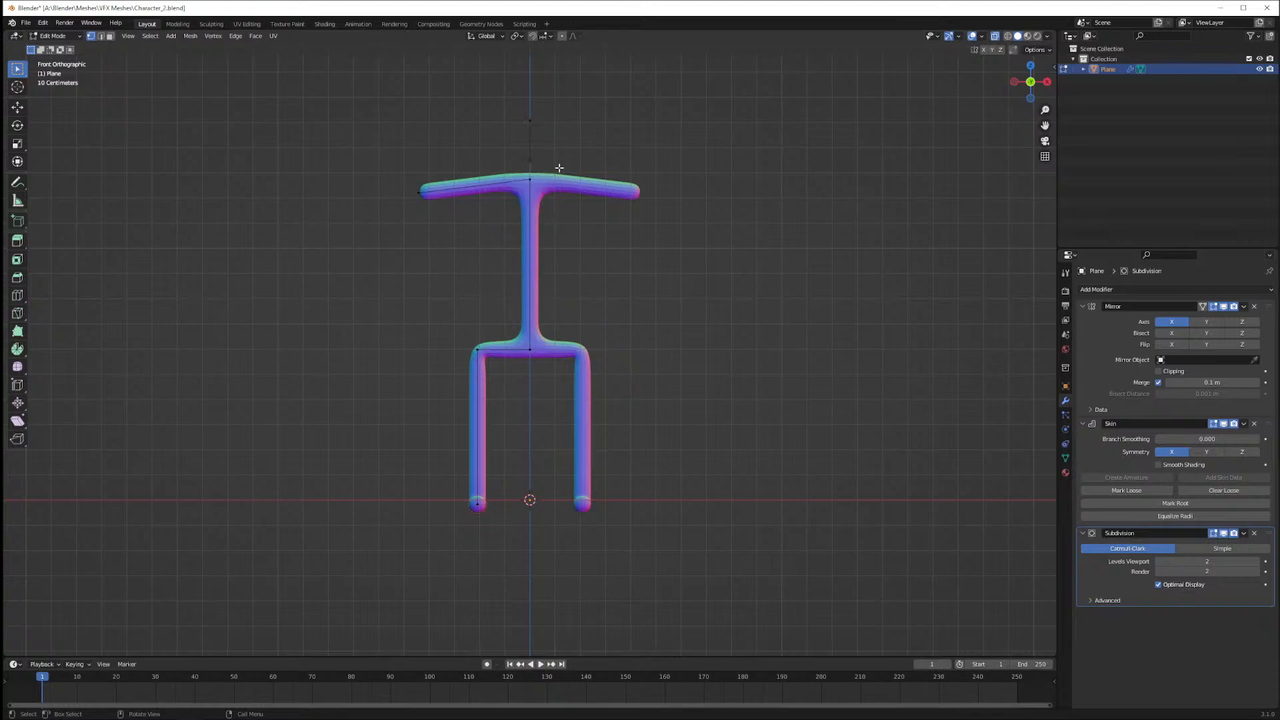
key("ctrl+z")
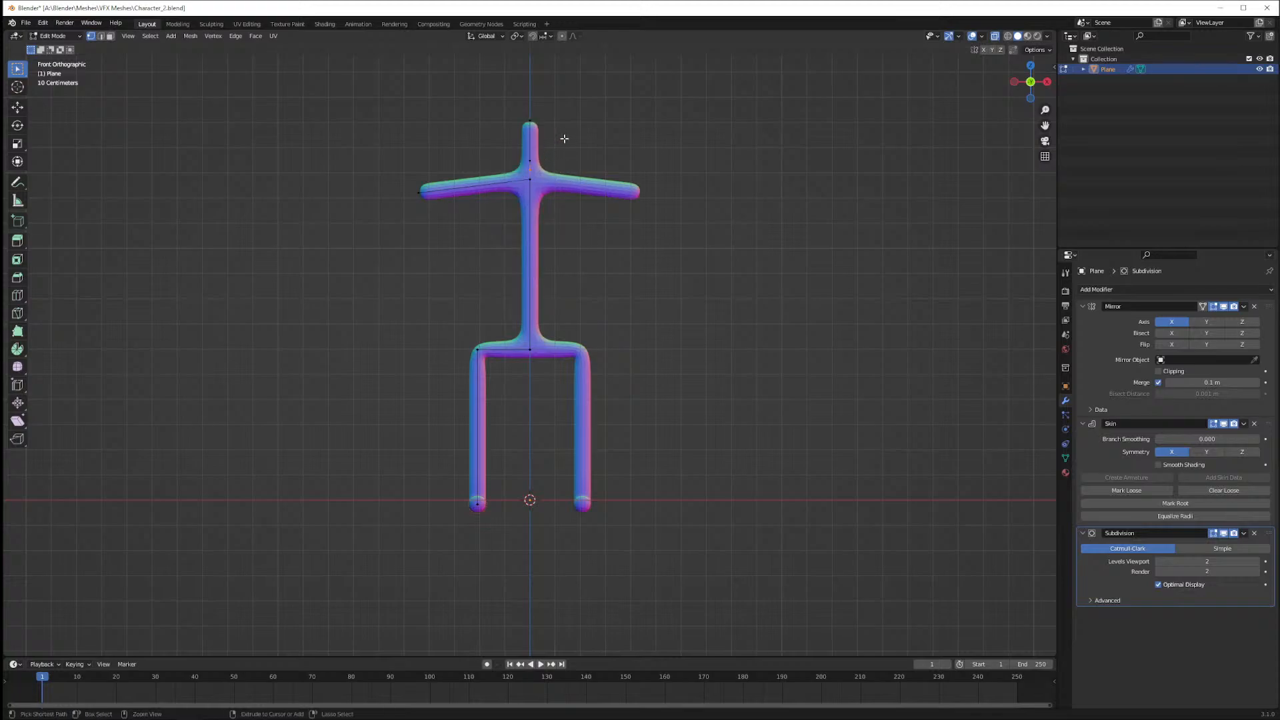
key("ctrl+z")
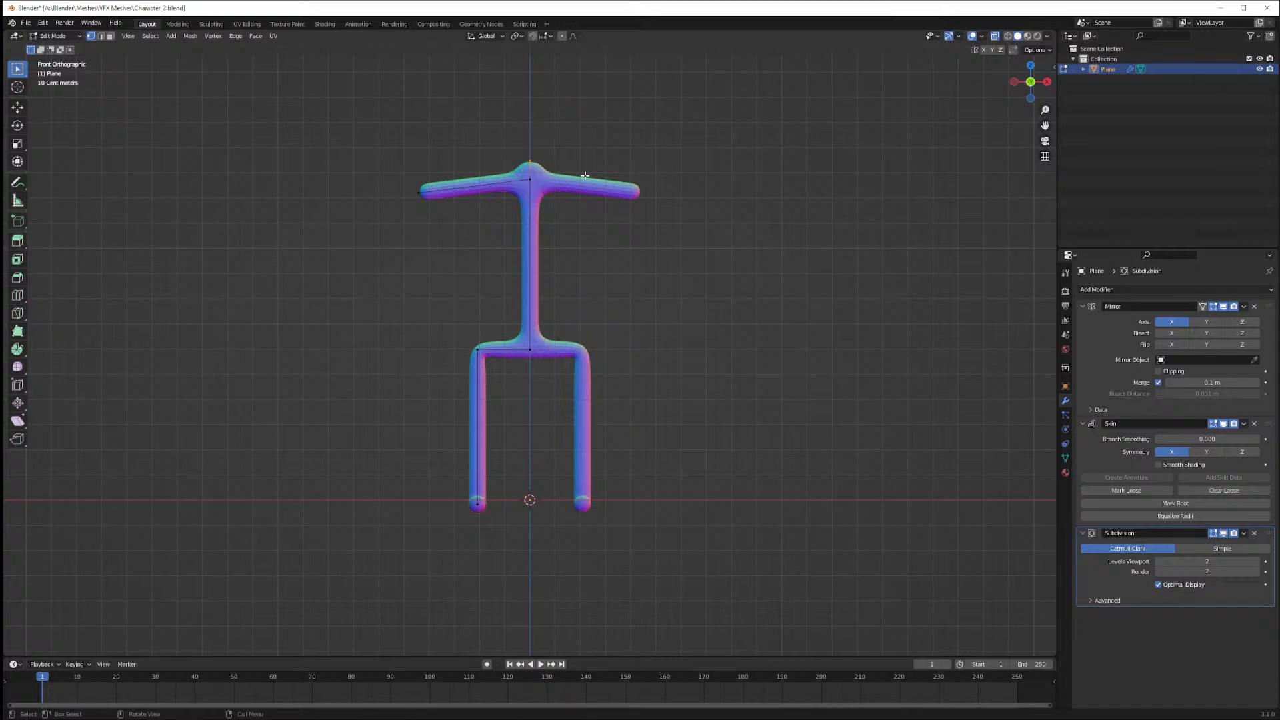
Extrude the neck's top vertex just over 0.2 m up along Z as the head
key("e")
key("z")
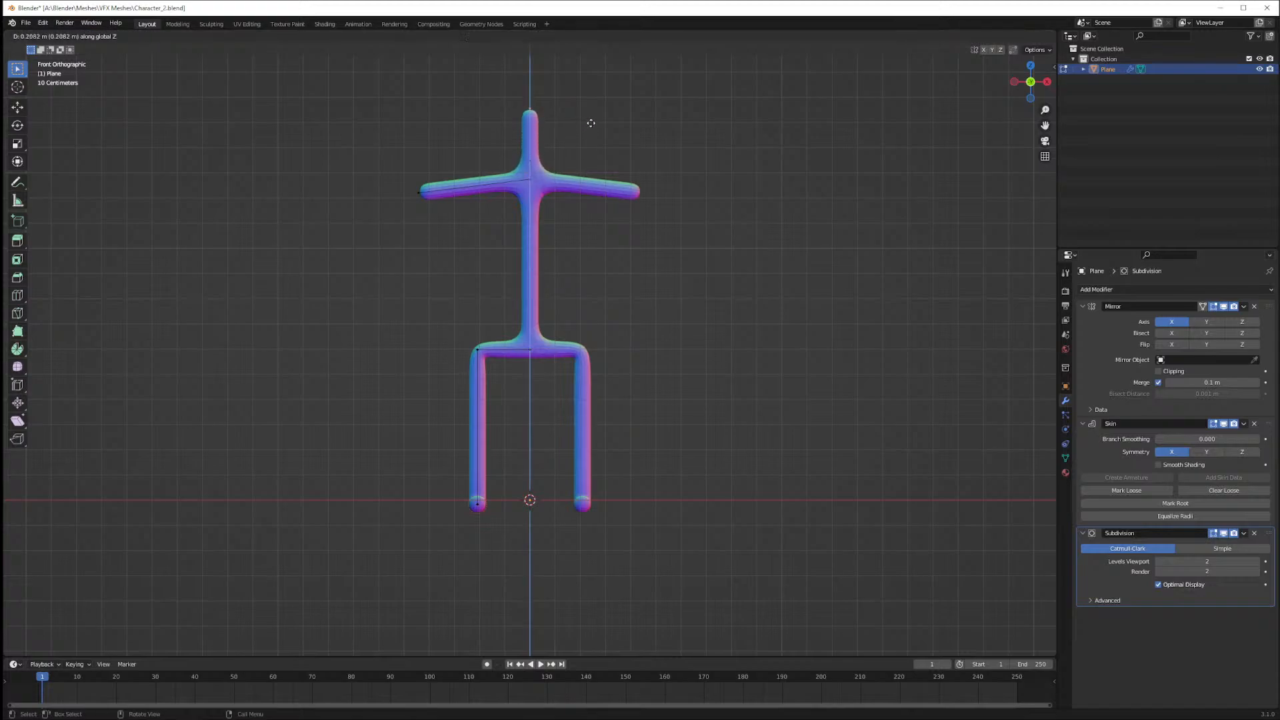
left_click(591, 114)
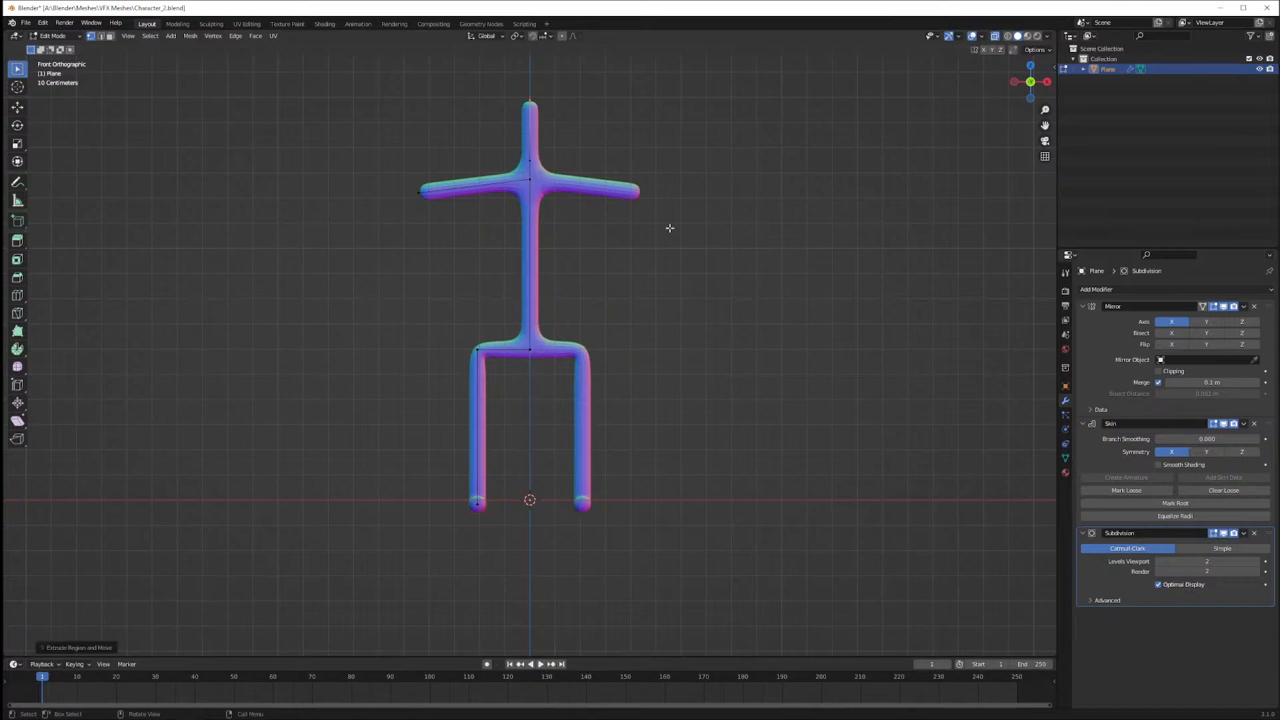
Enlarge the skin radius at the head's top vertex to more than 7 times its size, and try a vertex bevel on it
key("ctrl+a")
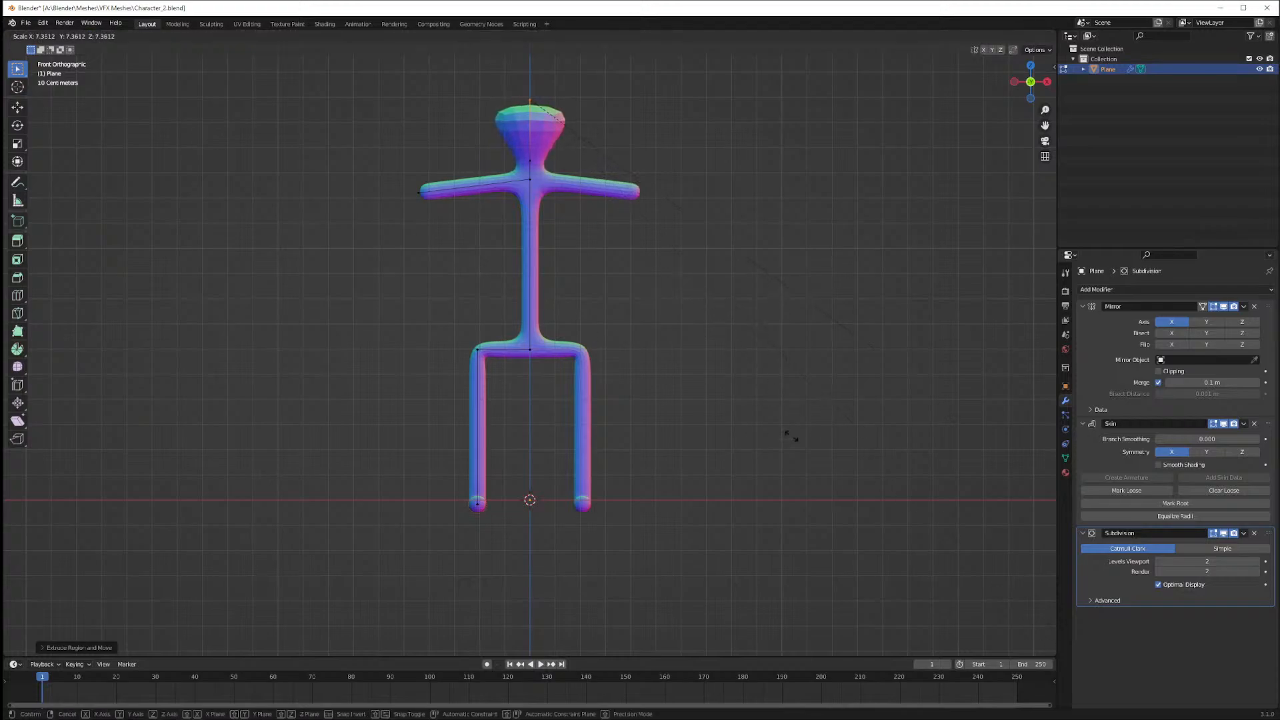
left_click(907, 497)
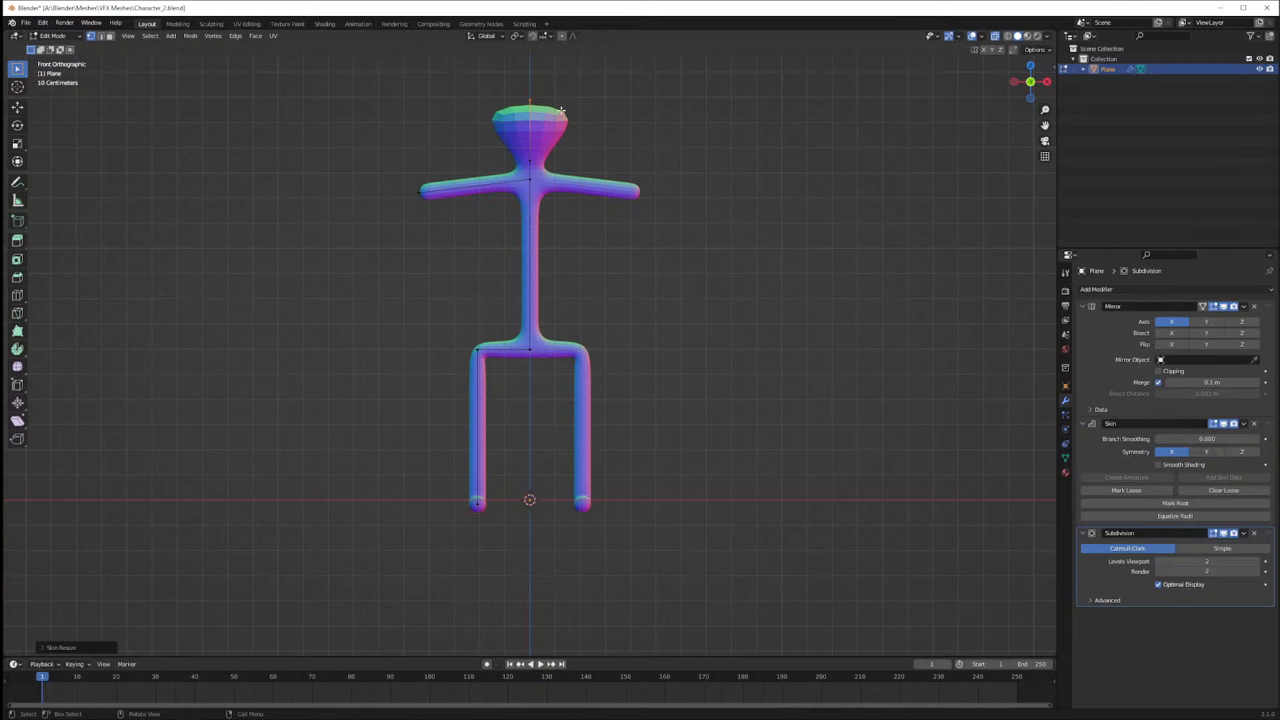
key("ctrl+shift+b")
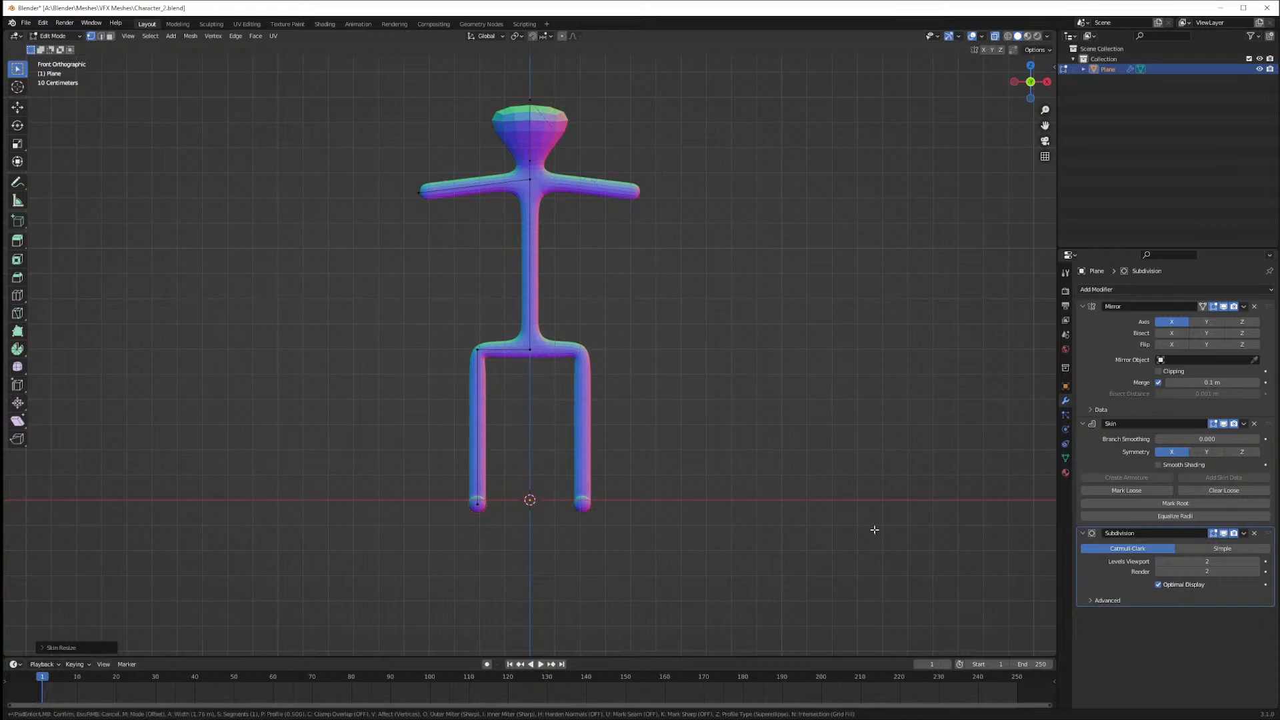
key("Escape")
middle_click_drag(568, 157, 503, 110)
middle_click_drag(588, 133, 688, 182)
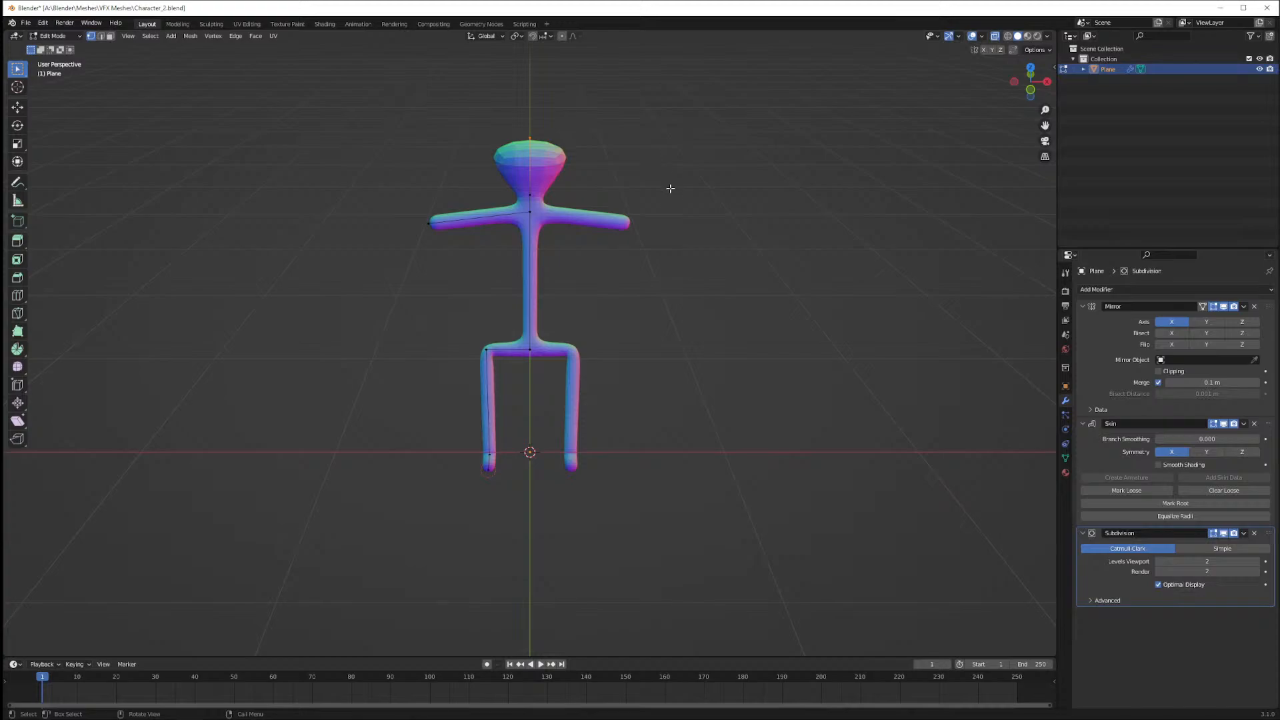
mouse_move(670, 188)
middle_mouse_down()
mouse_move(669, 202)
mouse_move(663, 182)
middle_mouse_up()
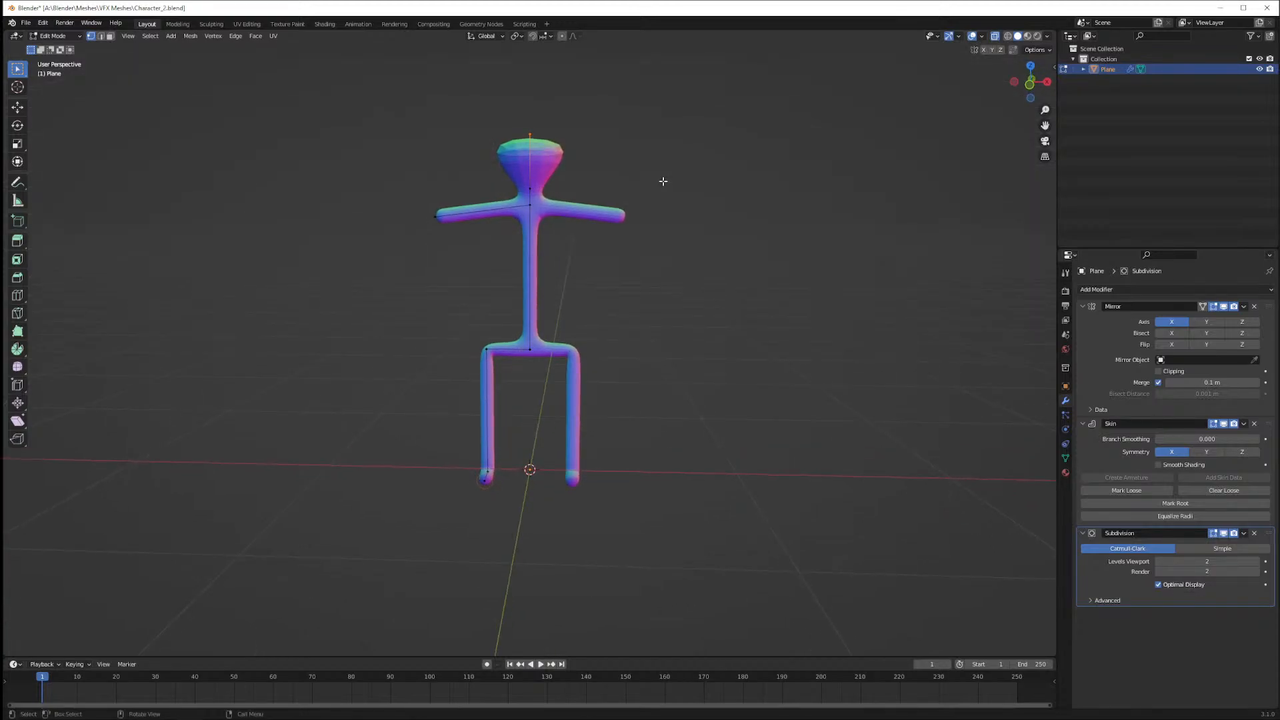
middle_click_drag(663, 181, 515, 469)
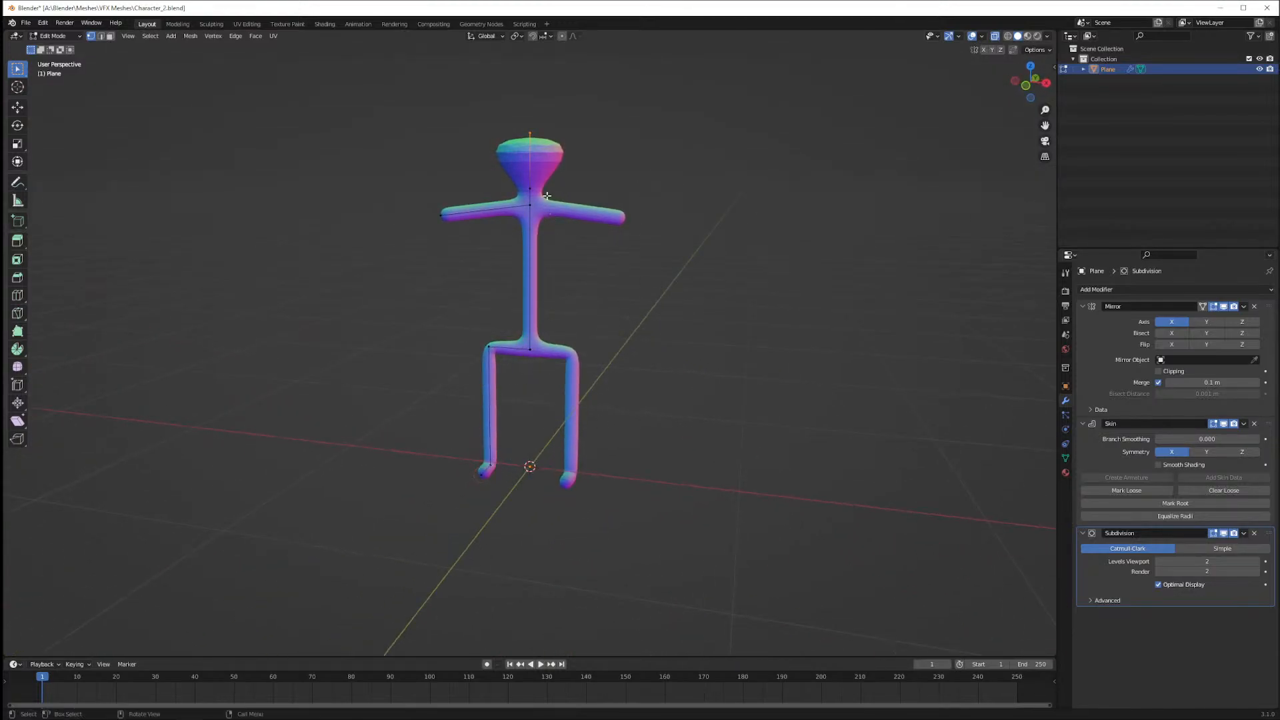
mouse_move(571, 203)
middle_mouse_down()
mouse_move(714, 194)
mouse_move(586, 200)
mouse_move(609, 201)
mouse_move(622, 223)
mouse_move(513, 209)
mouse_move(558, 215)
middle_mouse_up()
scroll(564, 220, "up", 1)
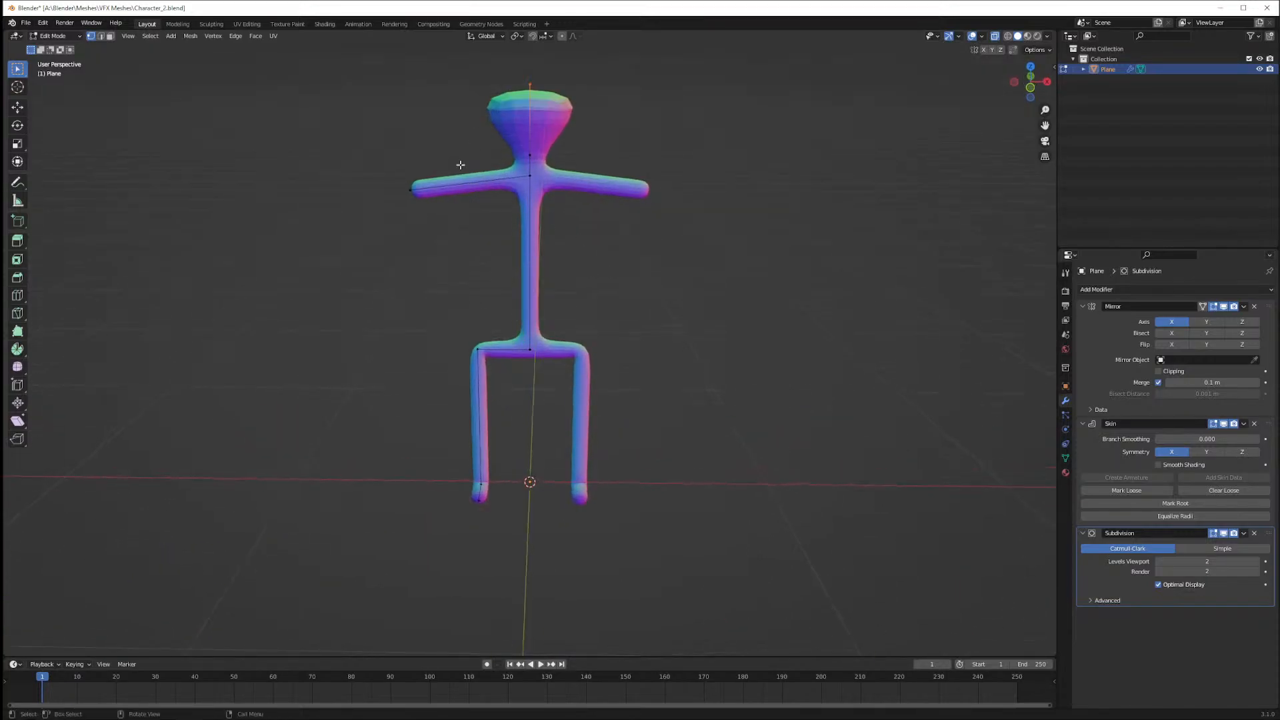
left_click(427, 207)
left_click(464, 243)
middle_click_drag(394, 135, 639, 176)
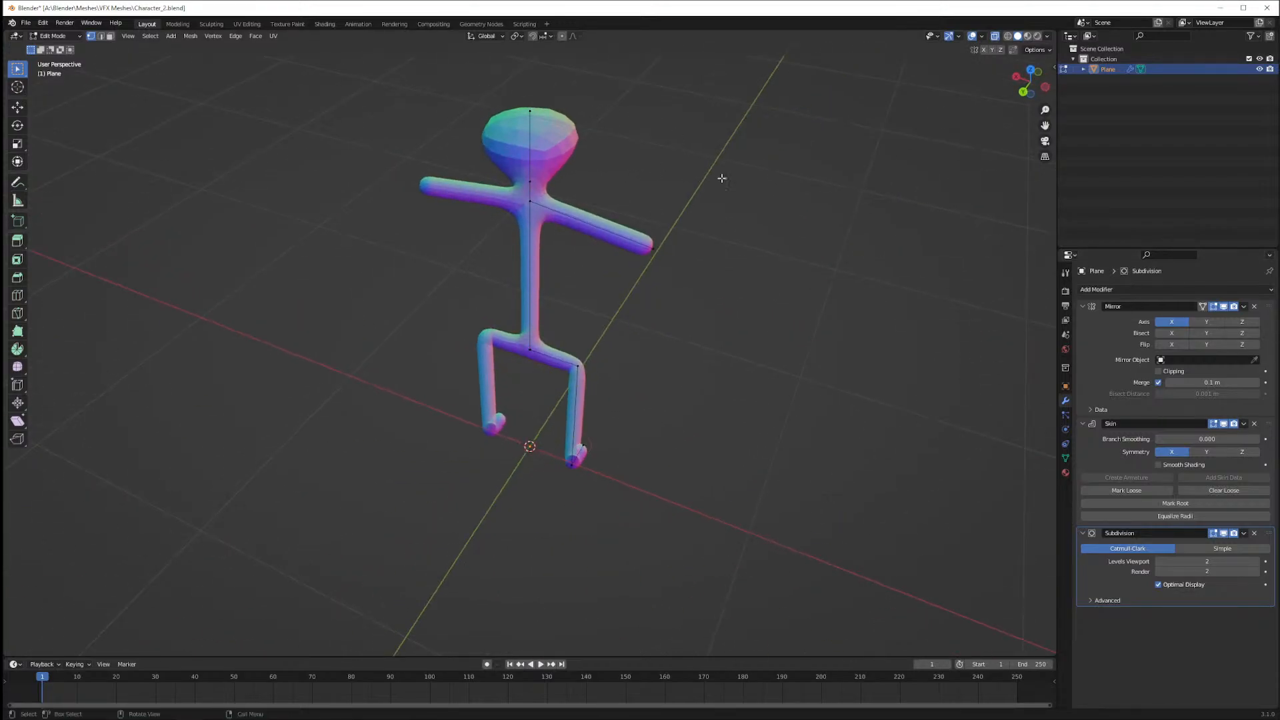
middle_click_drag(706, 214, 610, 170)
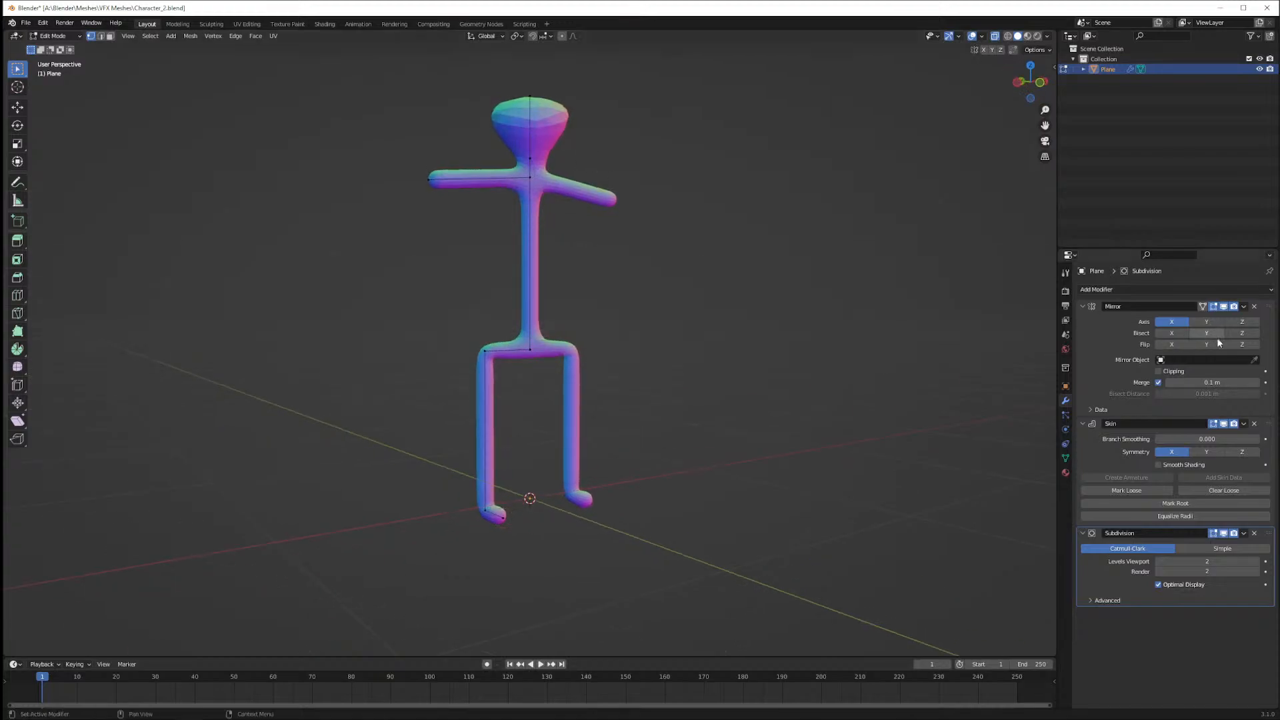
Apply the Mirror, Skin and Subdivision modifiers to the character in Object Mode
left_click(1244, 307)
key("Tab")
middle_click_drag(712, 228, 662, 292)
scroll(745, 291, "down", 3)
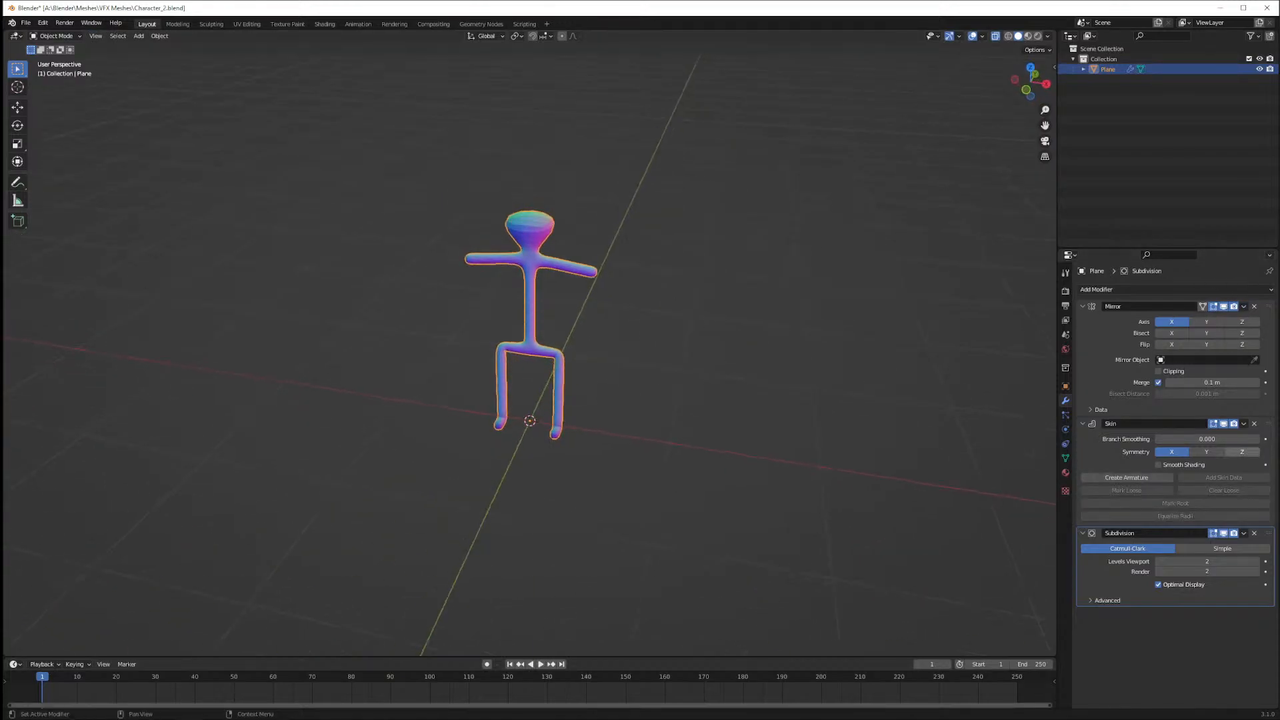
left_click(1244, 307)
left_click(1242, 319)
left_click(1244, 307)
left_click(1242, 319)
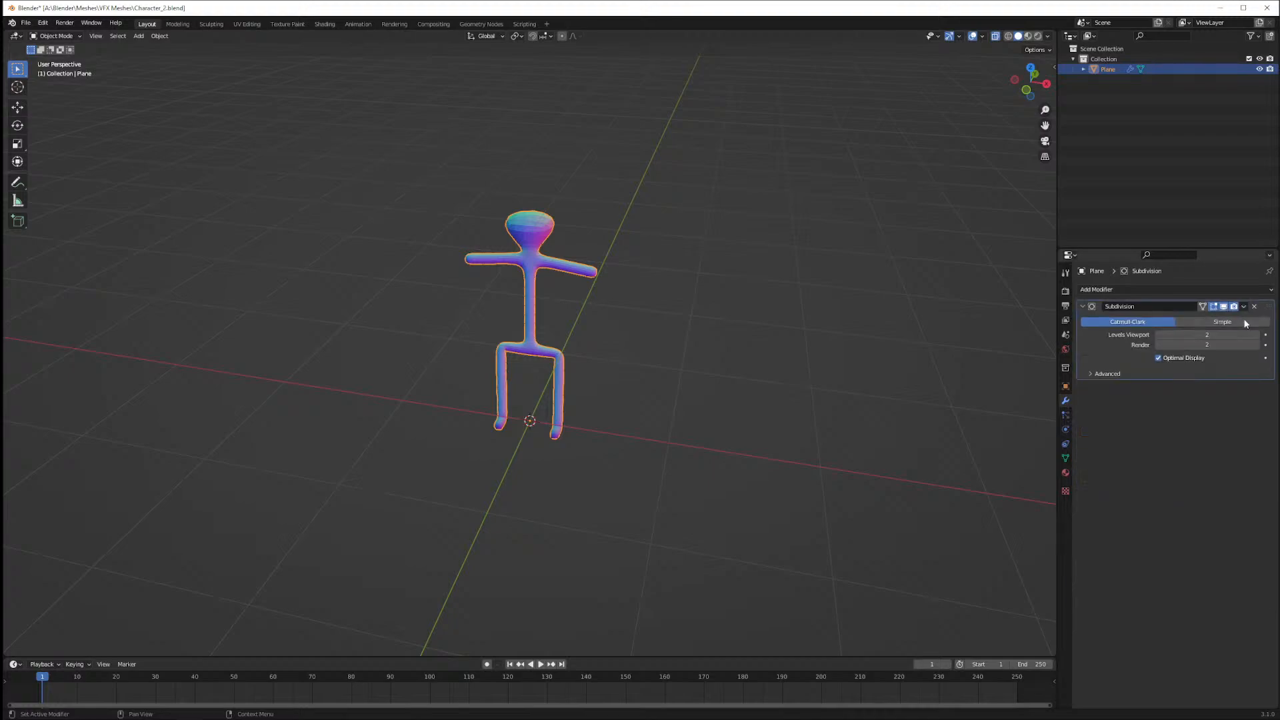
left_click(1244, 307)
left_click(1242, 319)
Inspect the applied mesh in Edit Mode from several sides, and undo back to the live modifiers in Object Mode
key("Tab")
scroll(729, 260, "up", 2)
middle_click_drag(729, 260, 799, 270)
left_click(663, 242)
middle_click_drag(649, 249, 546, 209)
scroll(599, 205, "up", 2)
key("Tab")
middle_click_drag(685, 237, 670, 198)
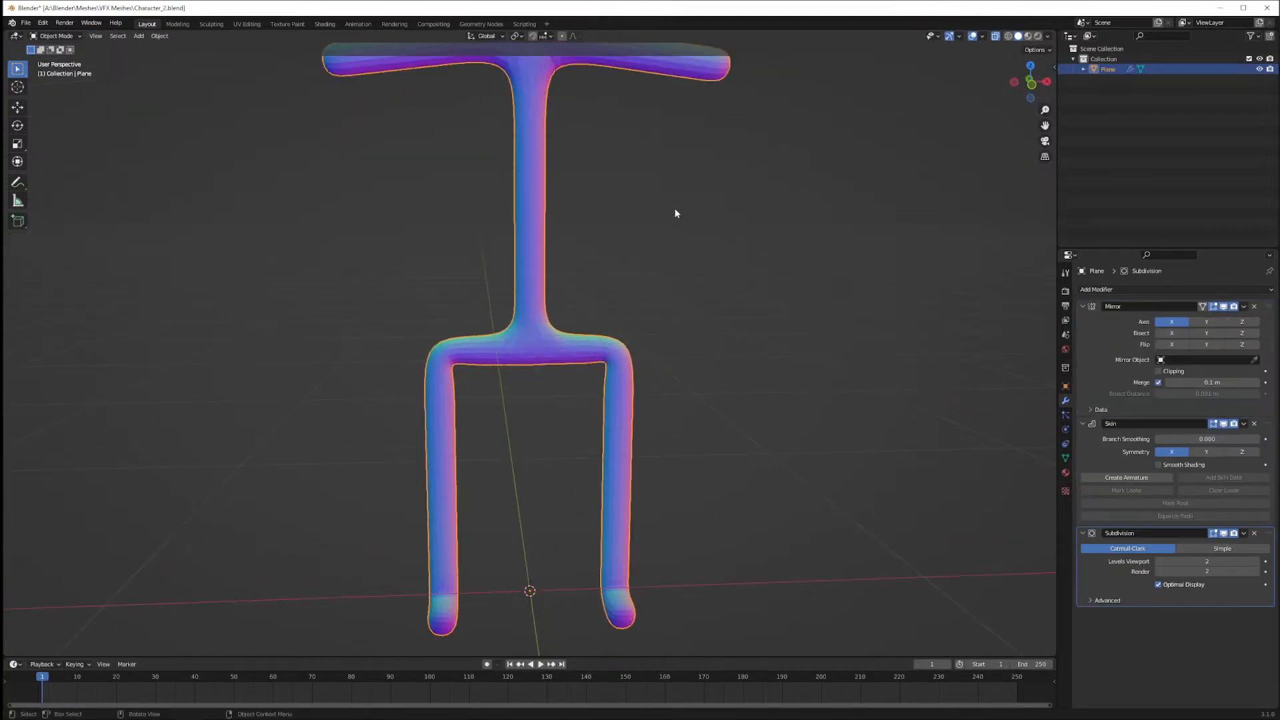
middle_click_drag(707, 288, 703, 288)
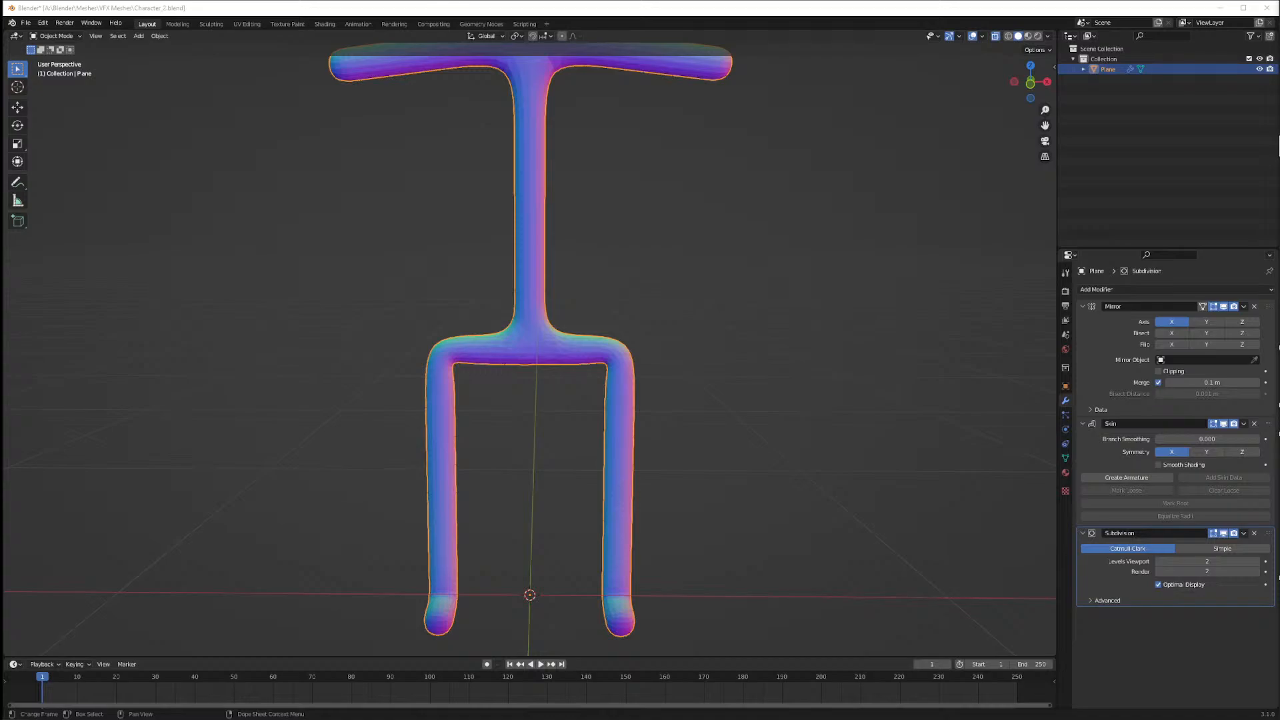
Undo the head extrusion in front view and deselect everything on the bare stick skeleton
scroll(946, 311, "down", 4)
middle_click_drag(945, 311, 758, 278)
key("KP_1")
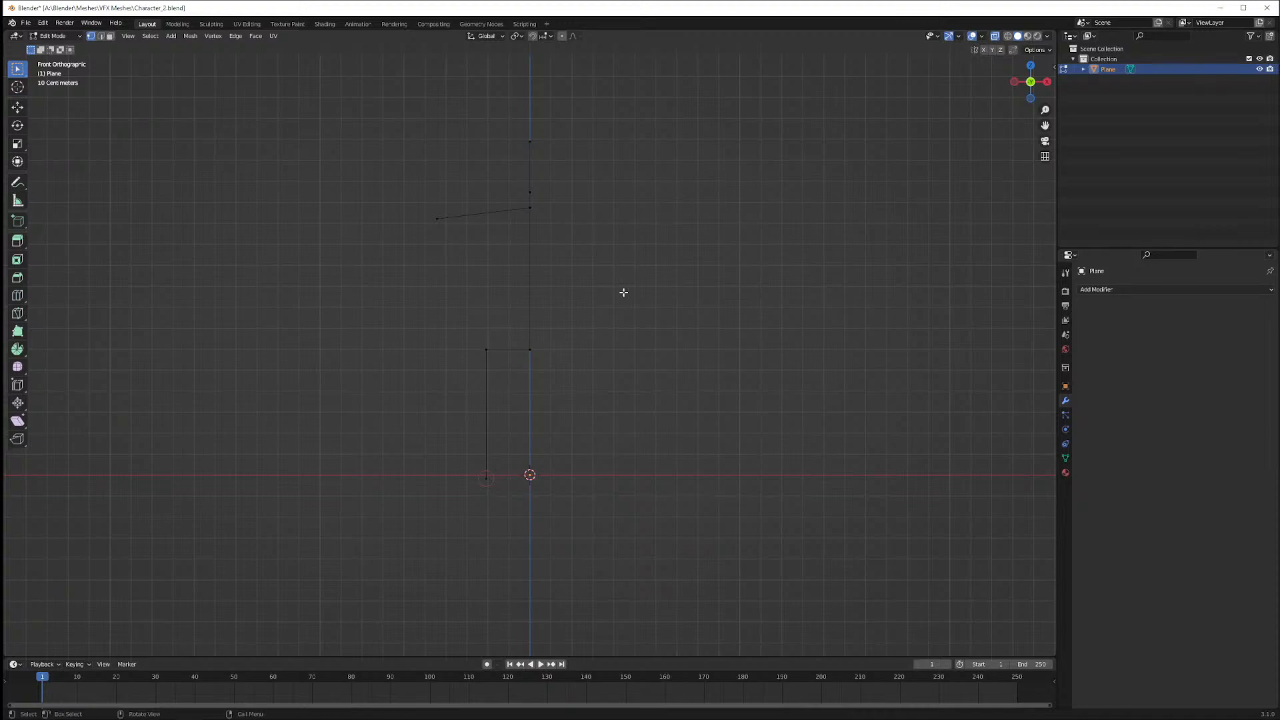
key("ctrl+z")
key("ctrl+z")
key("ctrl+z")
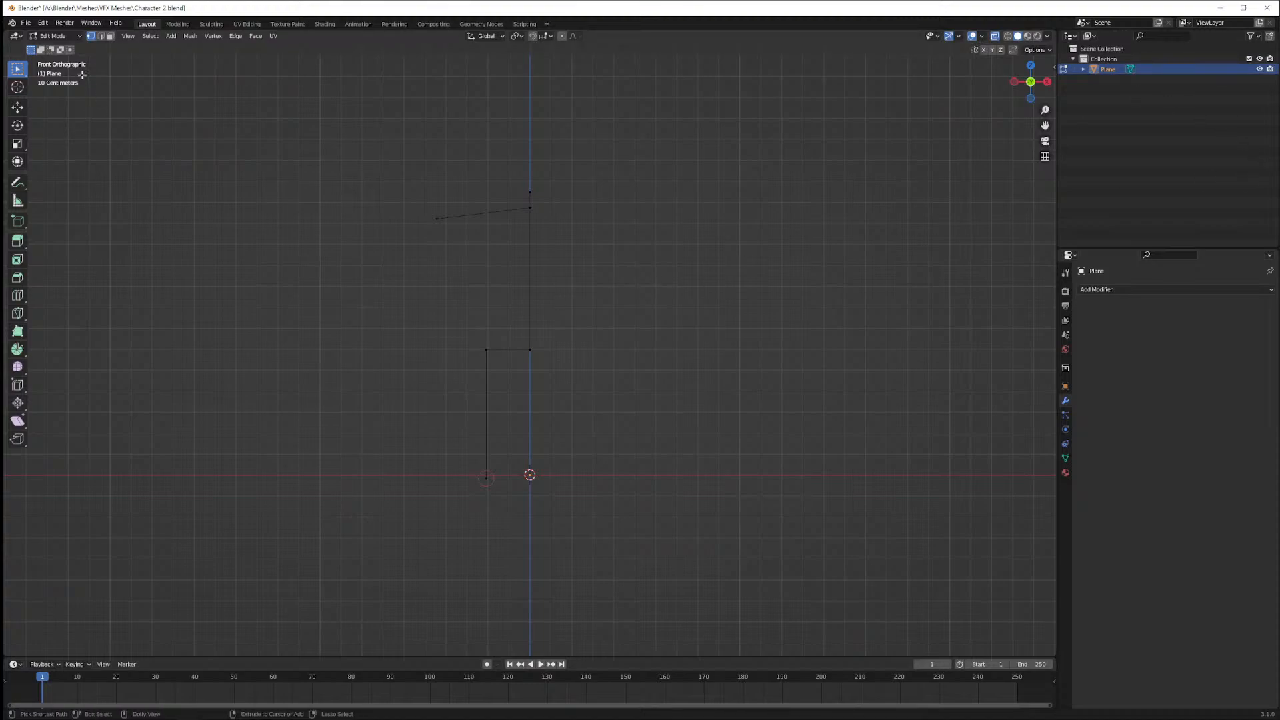
left_click(43, 23)
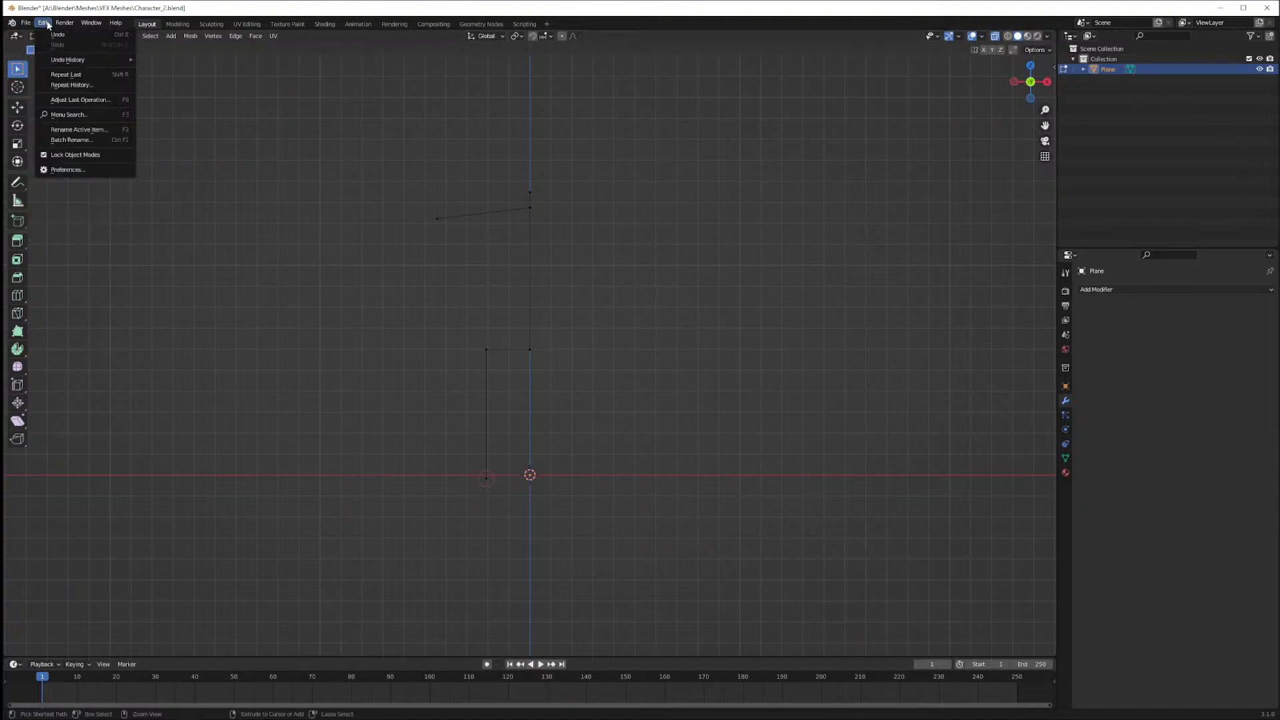
middle_click_drag(577, 220, 467, 200)
left_click_drag(474, 194, 574, 318)
left_click(724, 259)
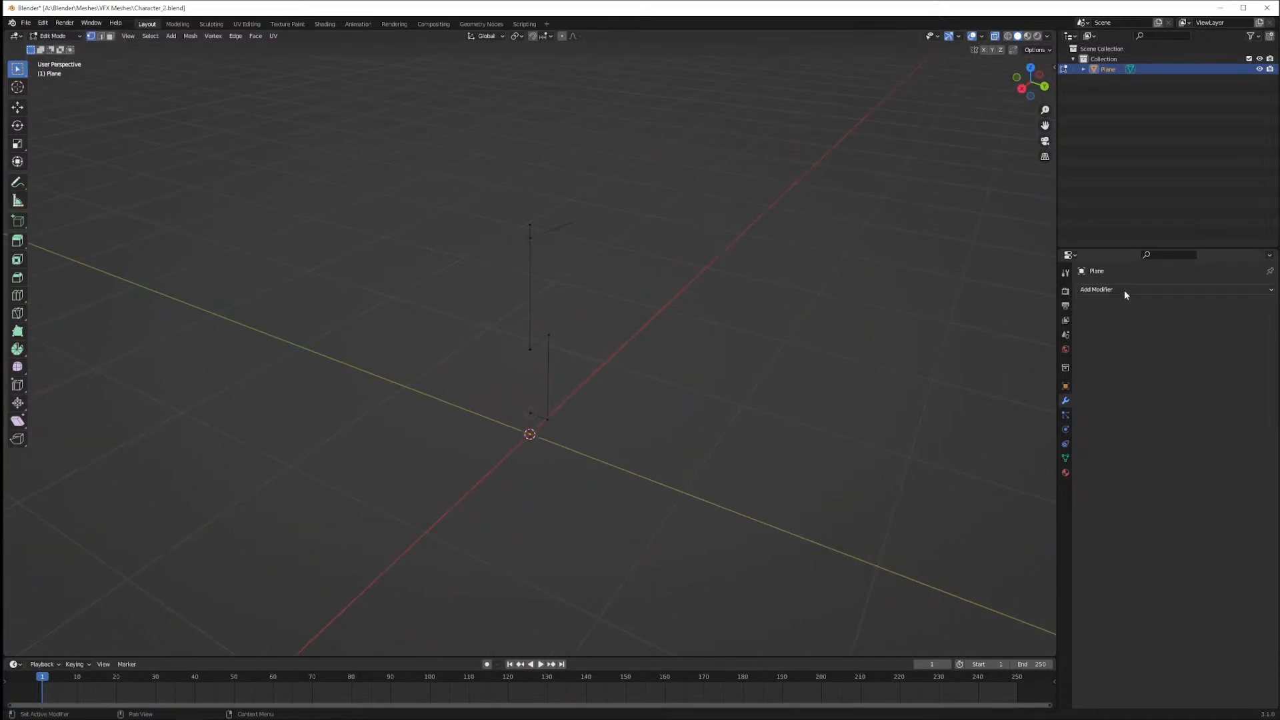
Add Mirror, Skin and Subdivision Surface modifiers to the stick skeleton
left_click(1124, 290)
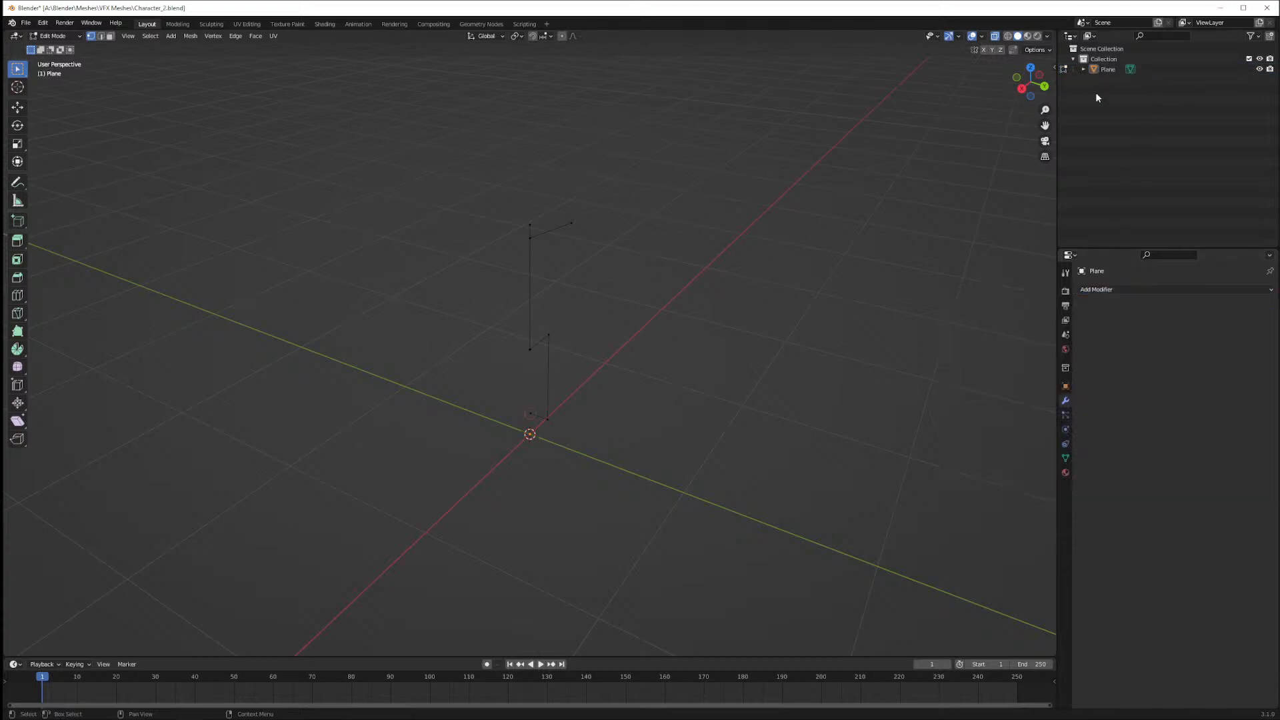
left_click(1097, 289)
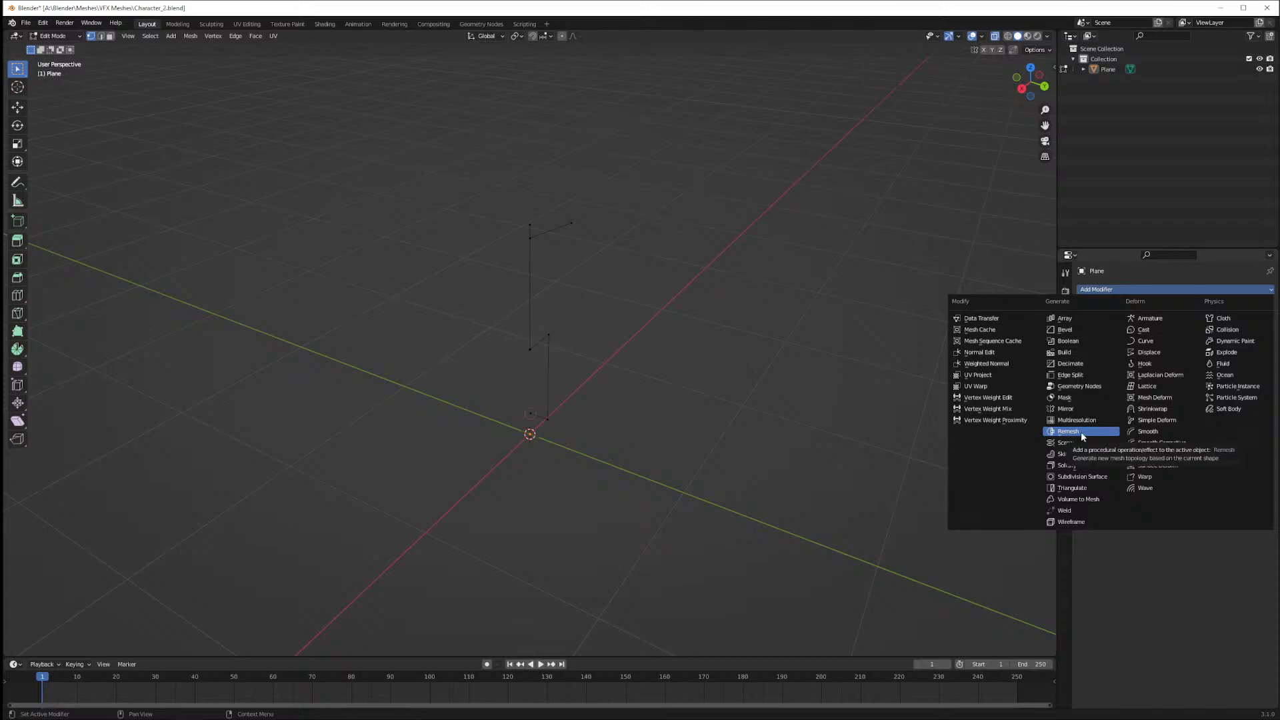
left_click(1080, 408)
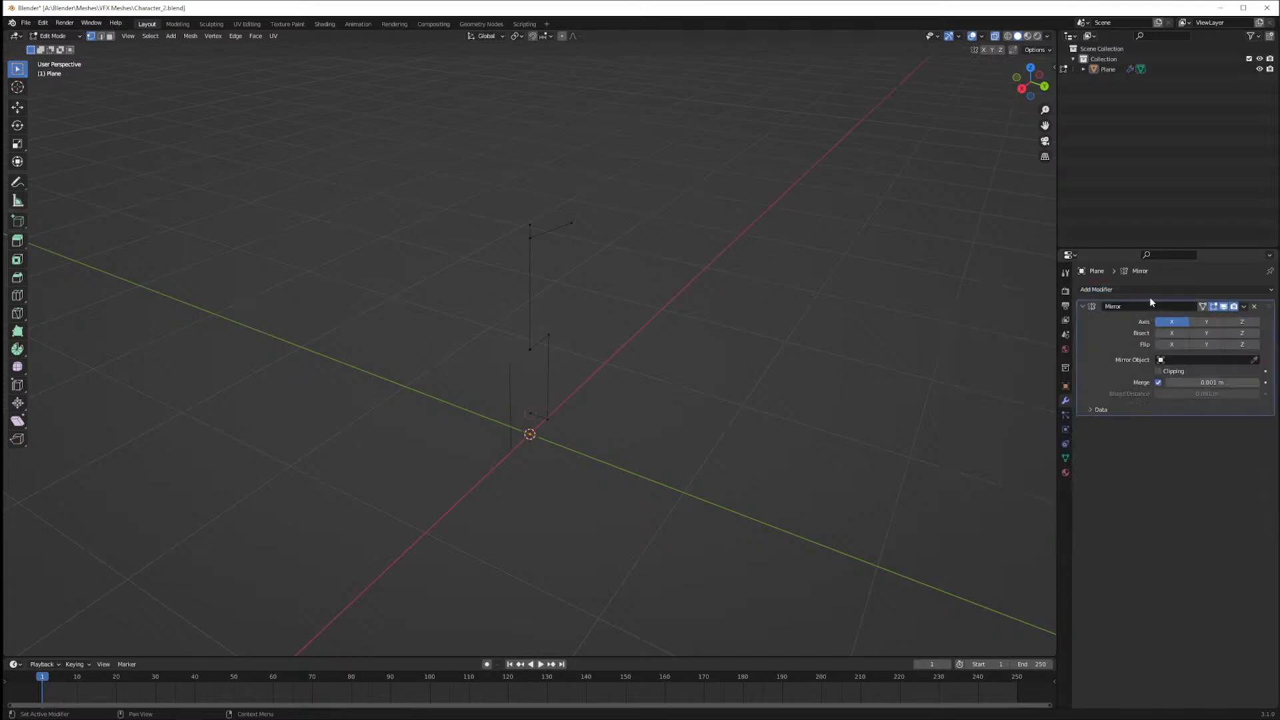
left_click(1241, 296)
left_click(1081, 466)
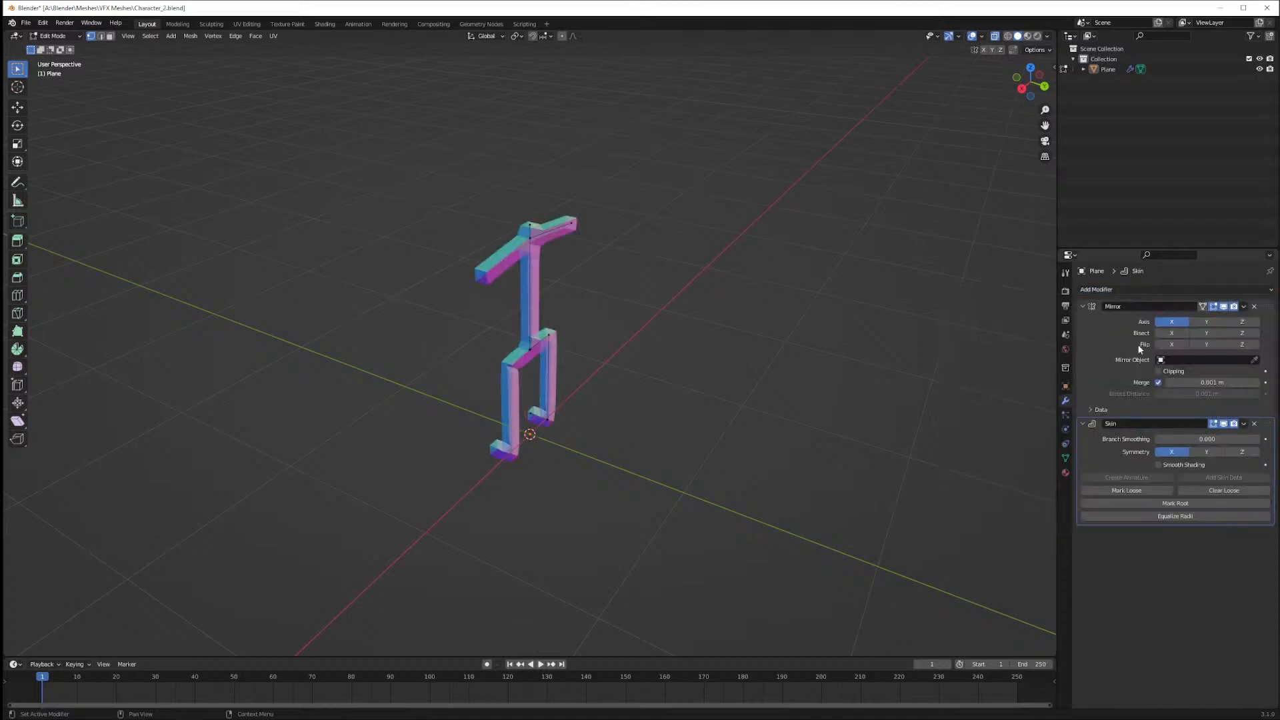
left_click(1143, 289)
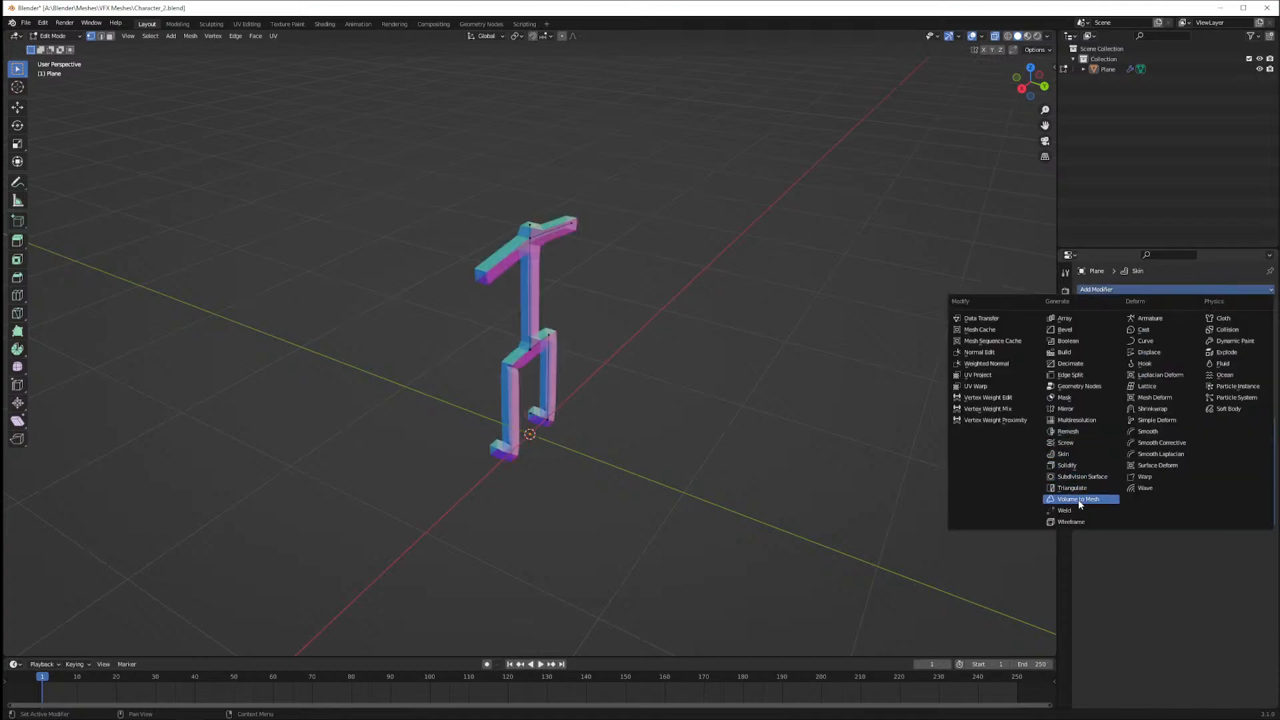
left_click(1084, 477)
Set the Mirror modifier's merge distance to 0.1 m and the Subdivision viewport level to 2
middle_click_drag(712, 357, 986, 451)
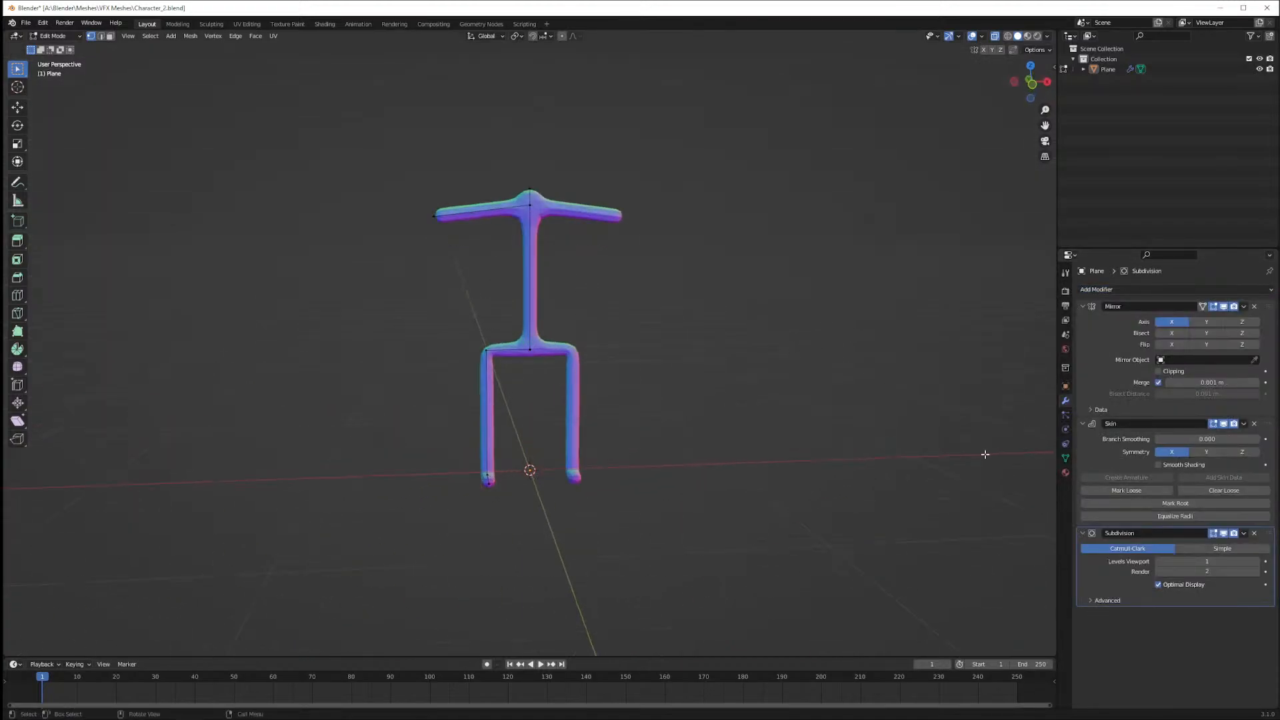
left_click(1204, 383)
type("0.1")
key("Return")
Delete the arm, upper torso and neck vertices of the skeleton
middle_click_drag(849, 323, 701, 240)
left_click_drag(528, 181, 566, 228)
left_click_drag(400, 178, 630, 270)
key("x")
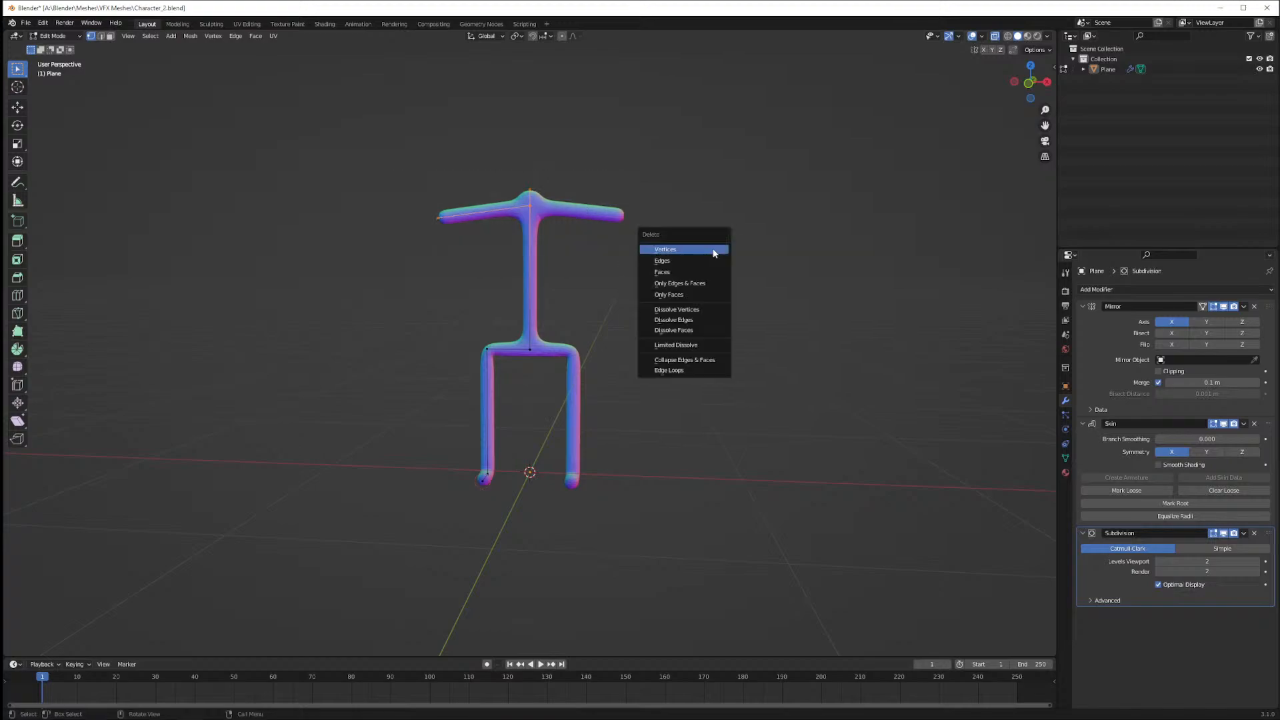
left_click(714, 253)
Delete the foot, leg and outer hip vertices so only the centre hip vertex is left
middle_click_drag(446, 414, 517, 509)
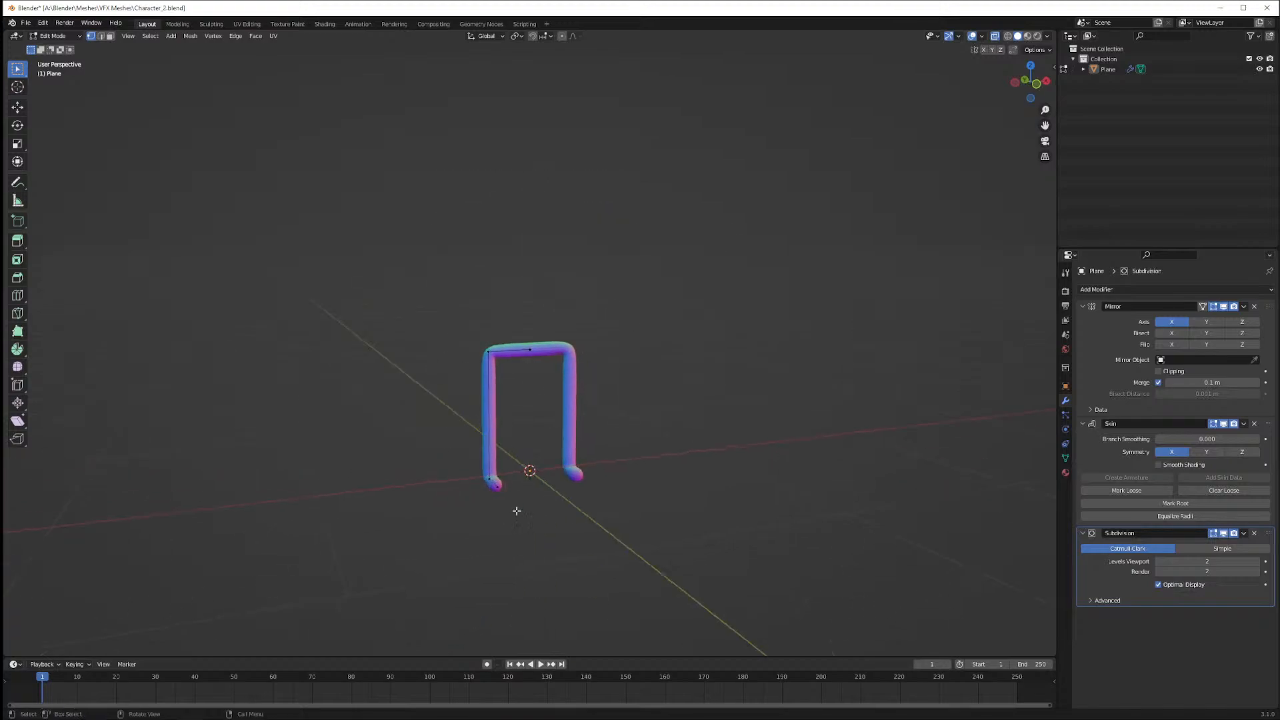
key("x")
left_click(548, 498)
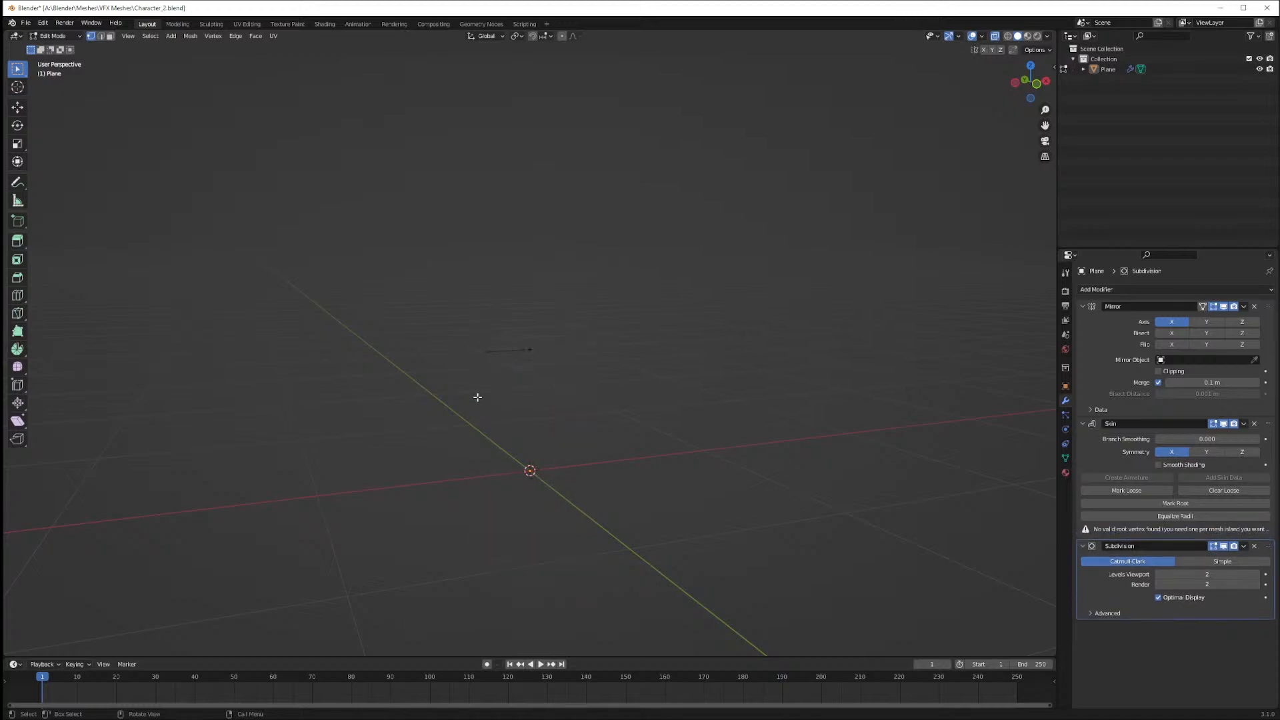
key("x")
left_click(512, 371)
Move the single vertex about 0.1 m down along Z in front view
key("KP_1")
key("g")
key("z")
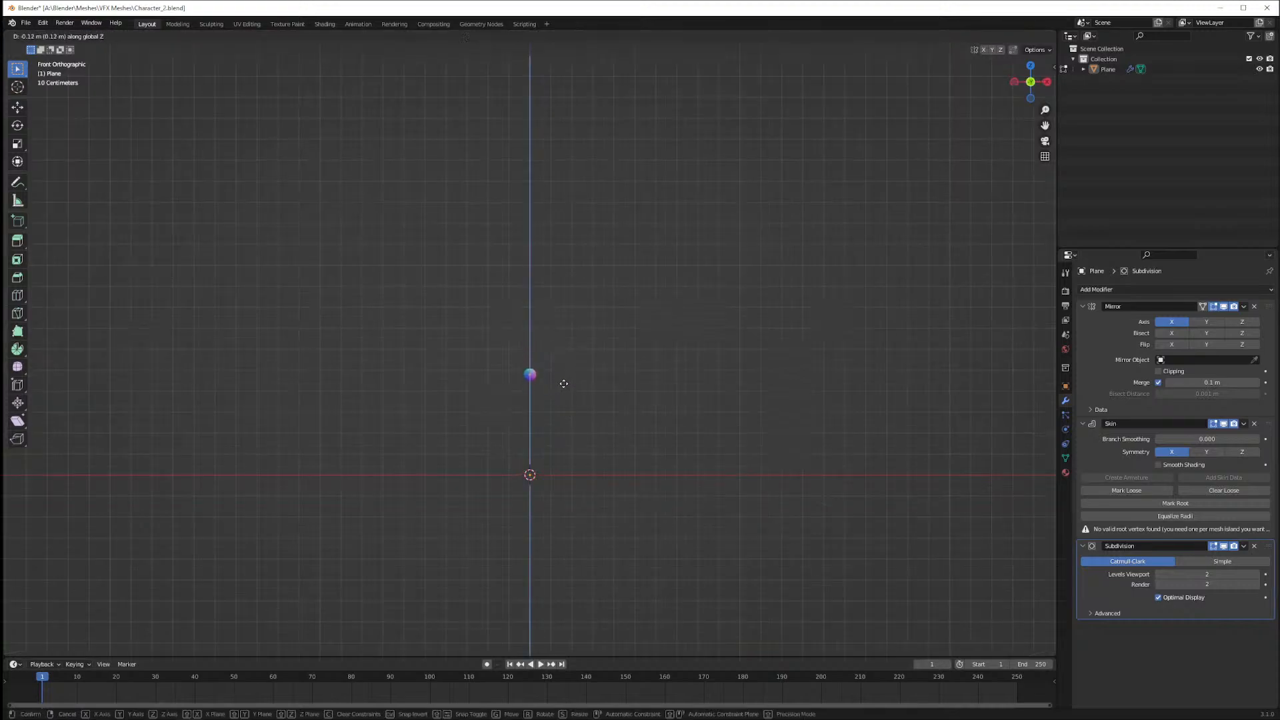
left_click(564, 381)
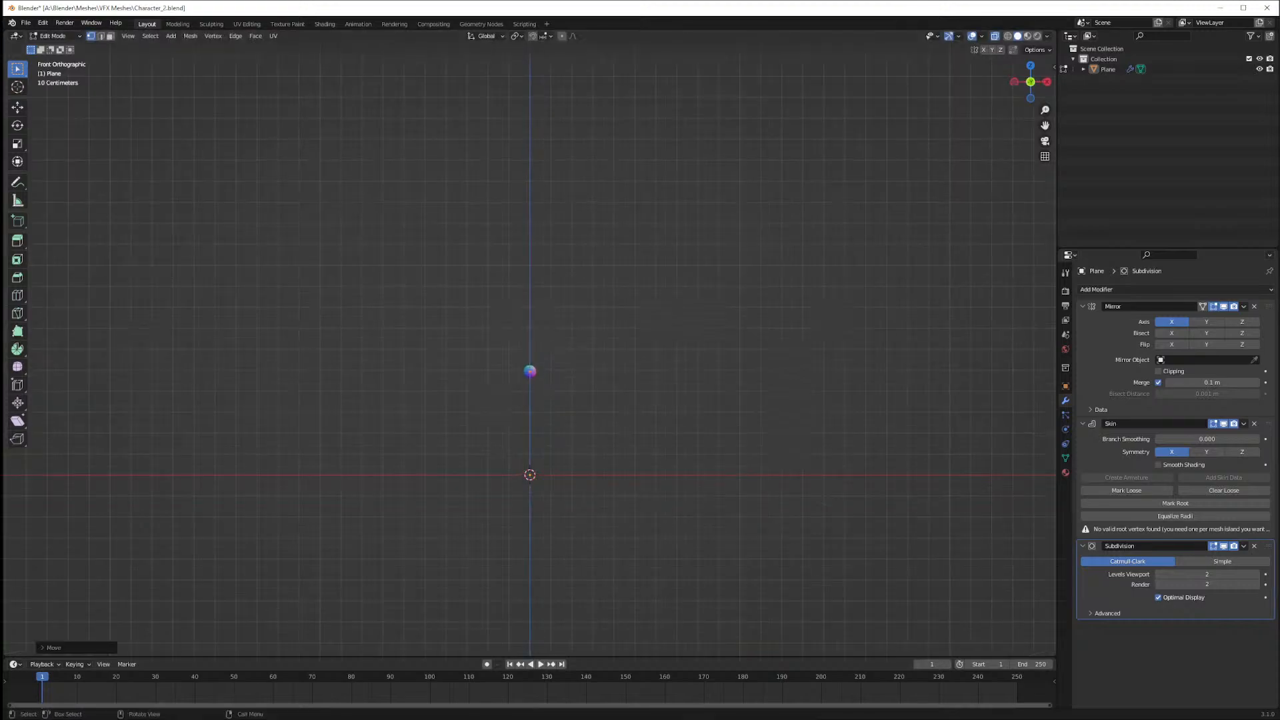
Look at the red character in the browser's "unity 2d outline" image results as a reference
left_click_drag(0, 82, 272, 120)
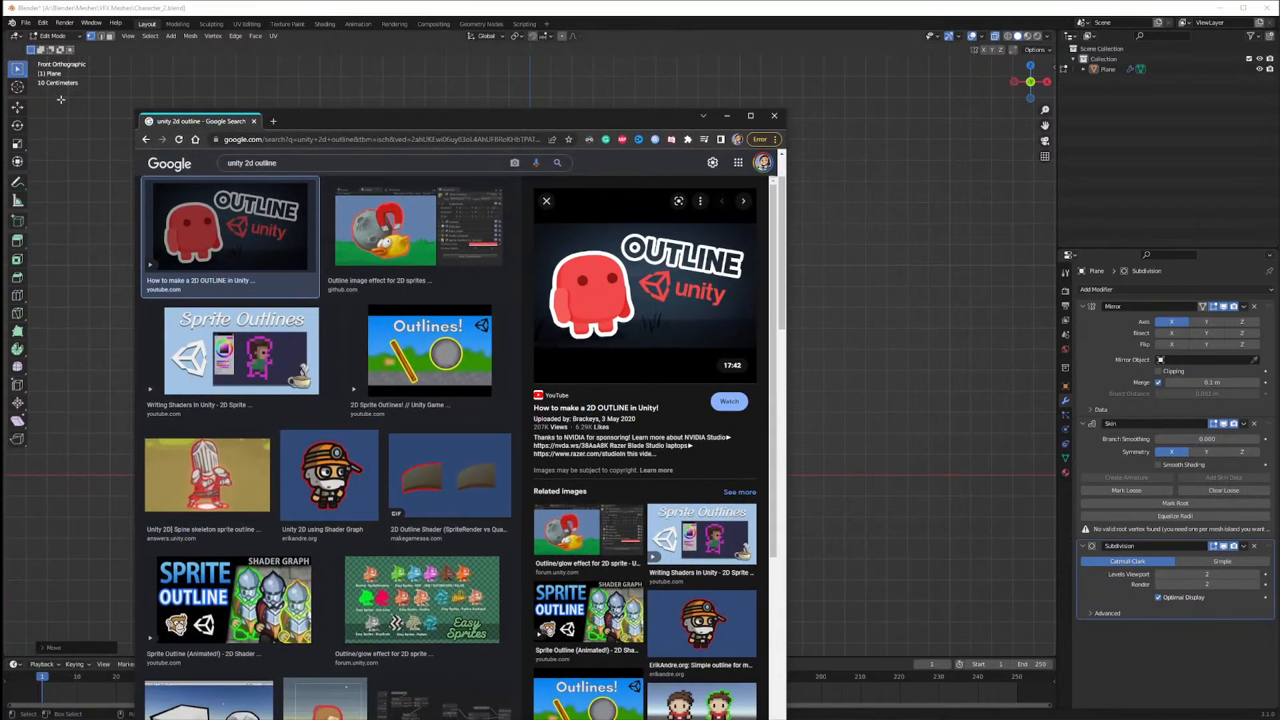
left_click_drag(186, 122, 0, 50)
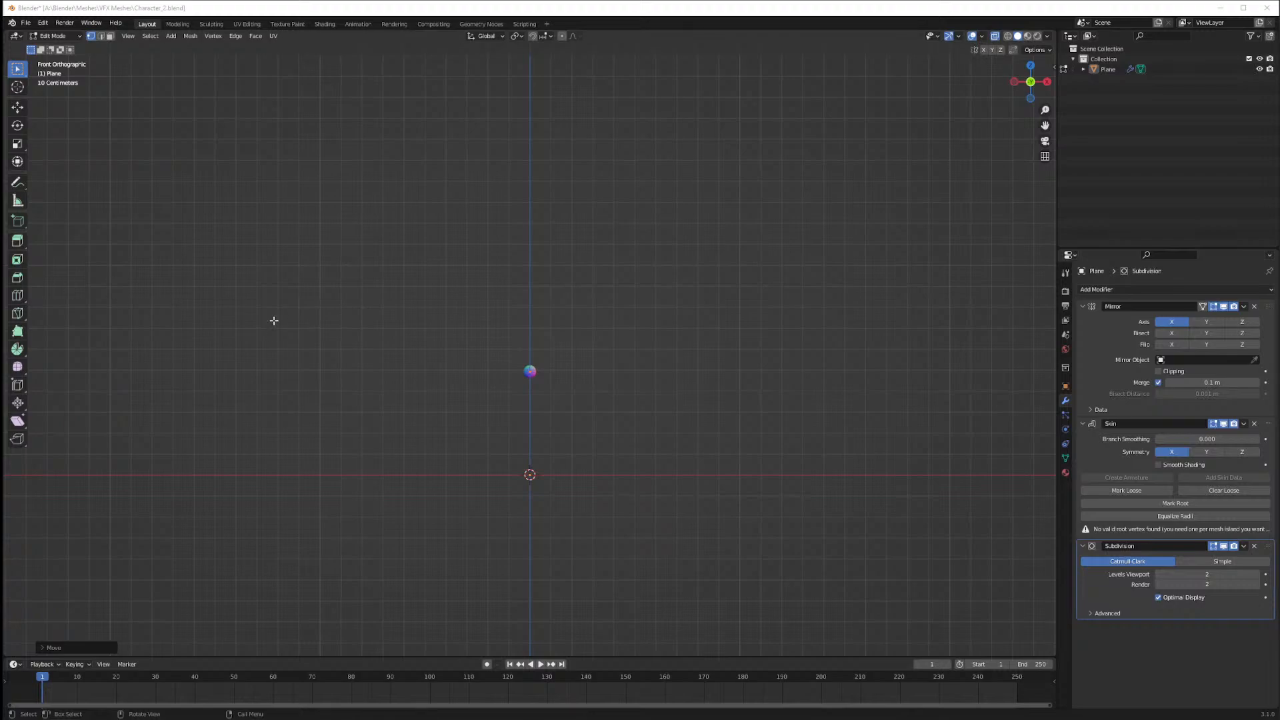
Try scaling up the skin sphere at the single vertex to about 6.5 times its size
left_click(496, 350)
key("s")
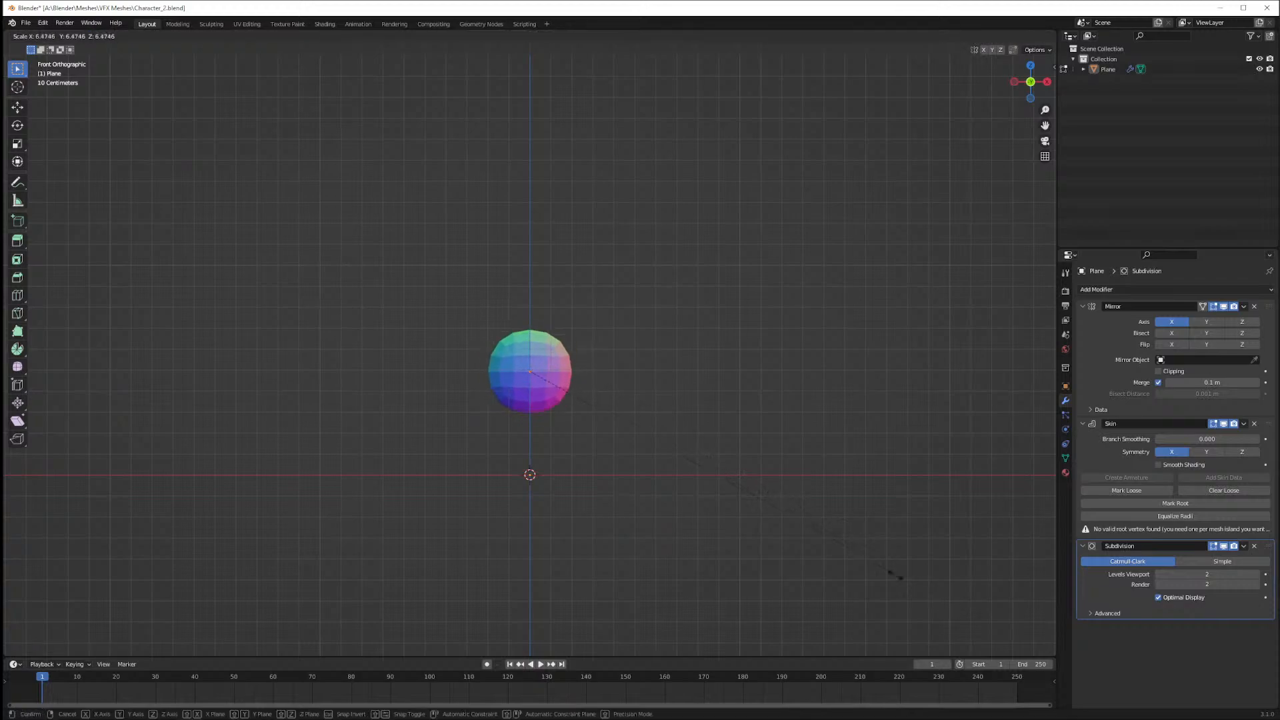
left_click(684, 401)
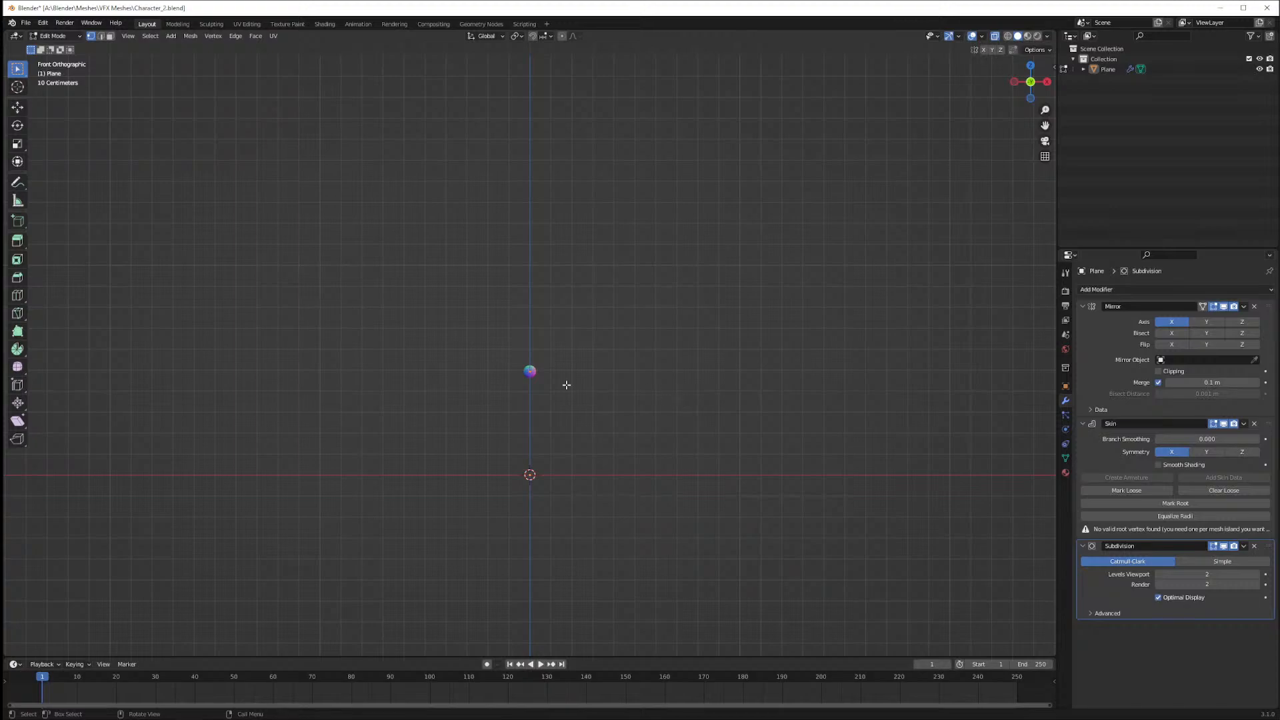
Try to extrude the single vertex sideways along X, and undo the leftover extrusion
key("e")
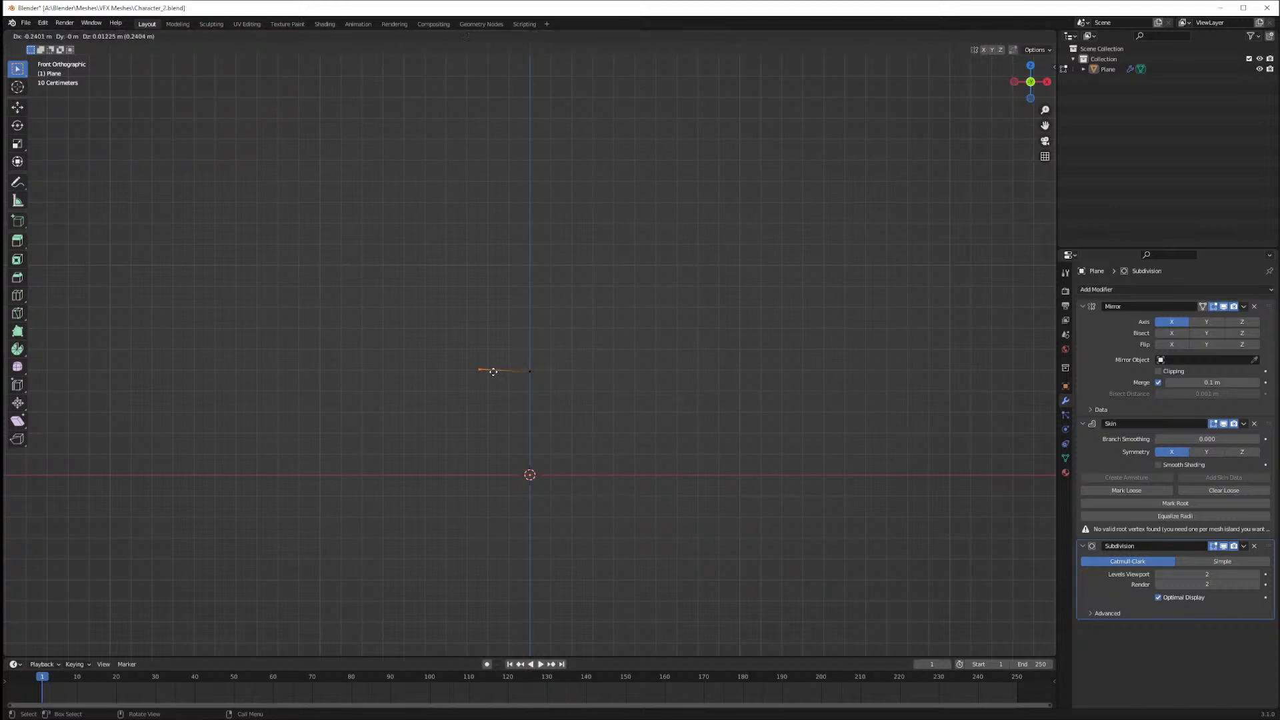
key("x")
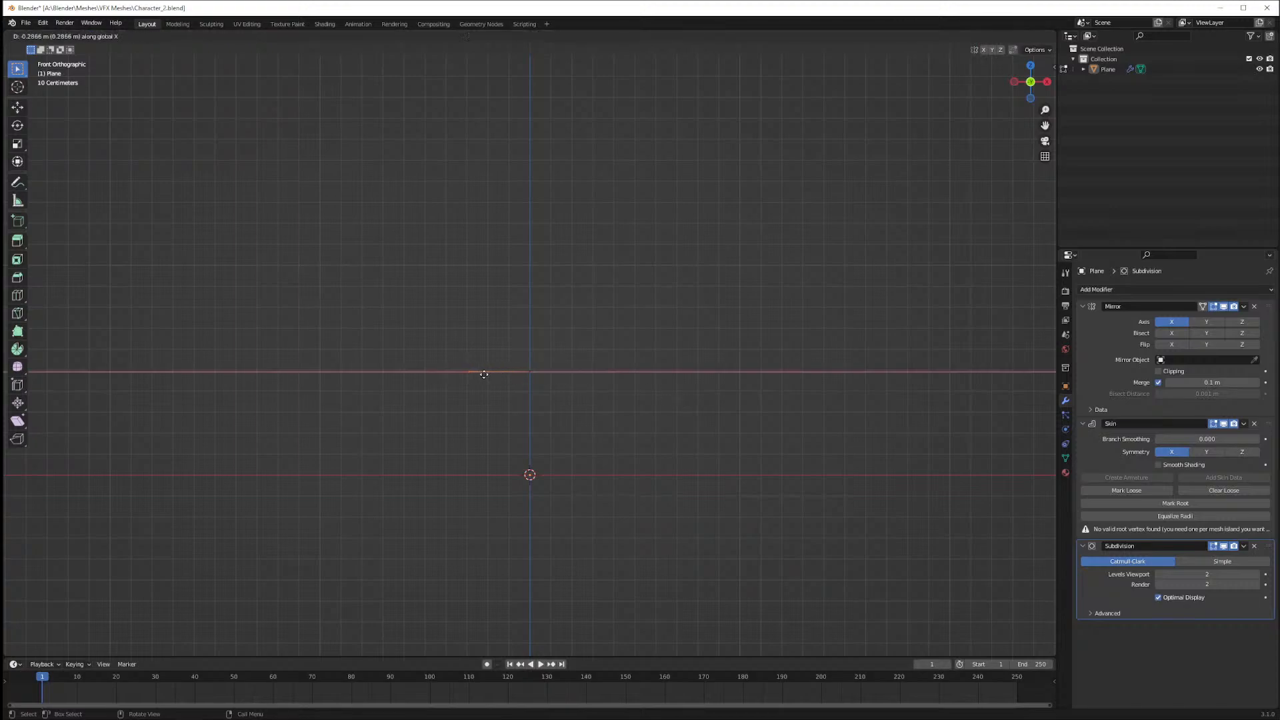
key("Escape")
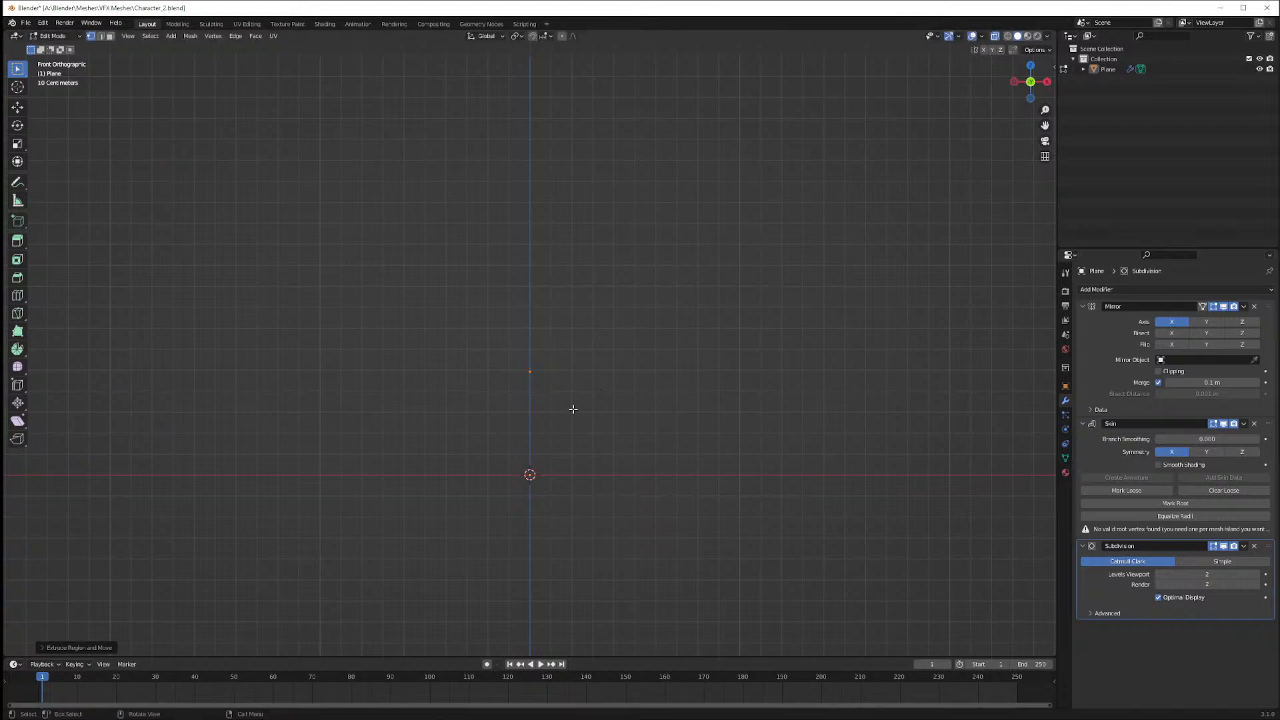
scroll(571, 392, "up", 4)
scroll(571, 392, "down", 3)
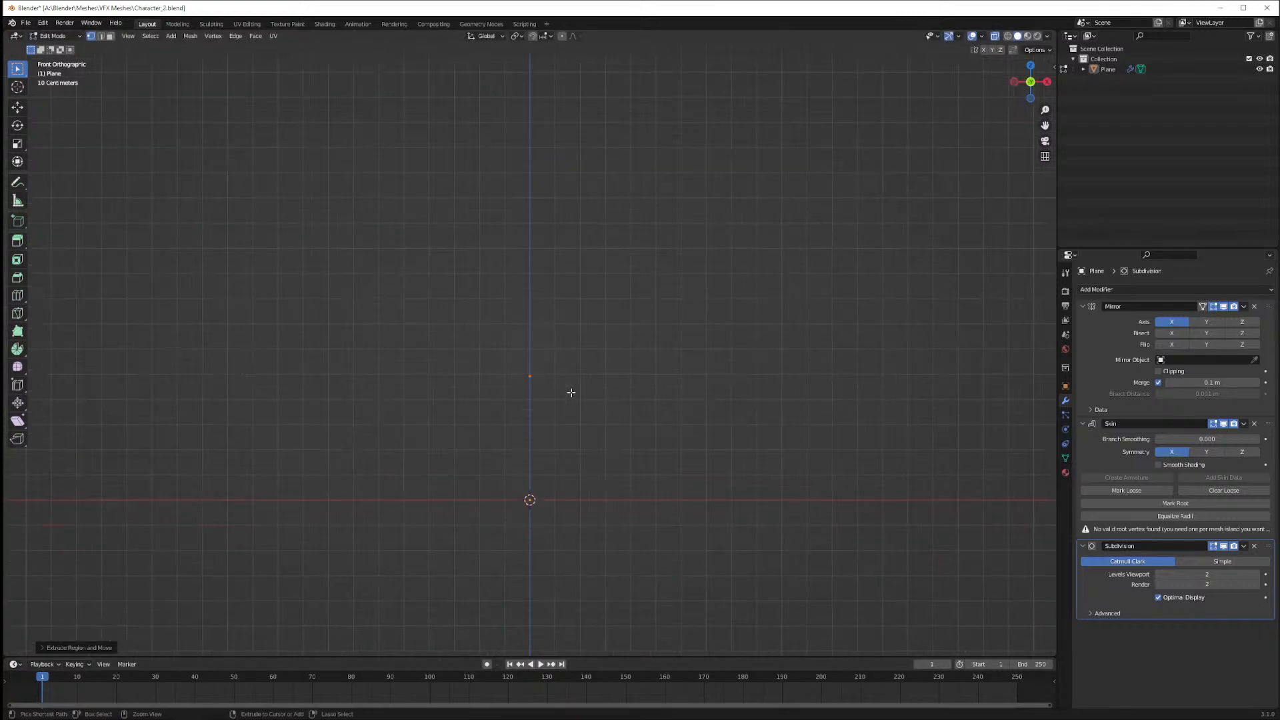
key("ctrl+z")
Move the single vertex about 0.1 m up along Z
key("g")
key("z")
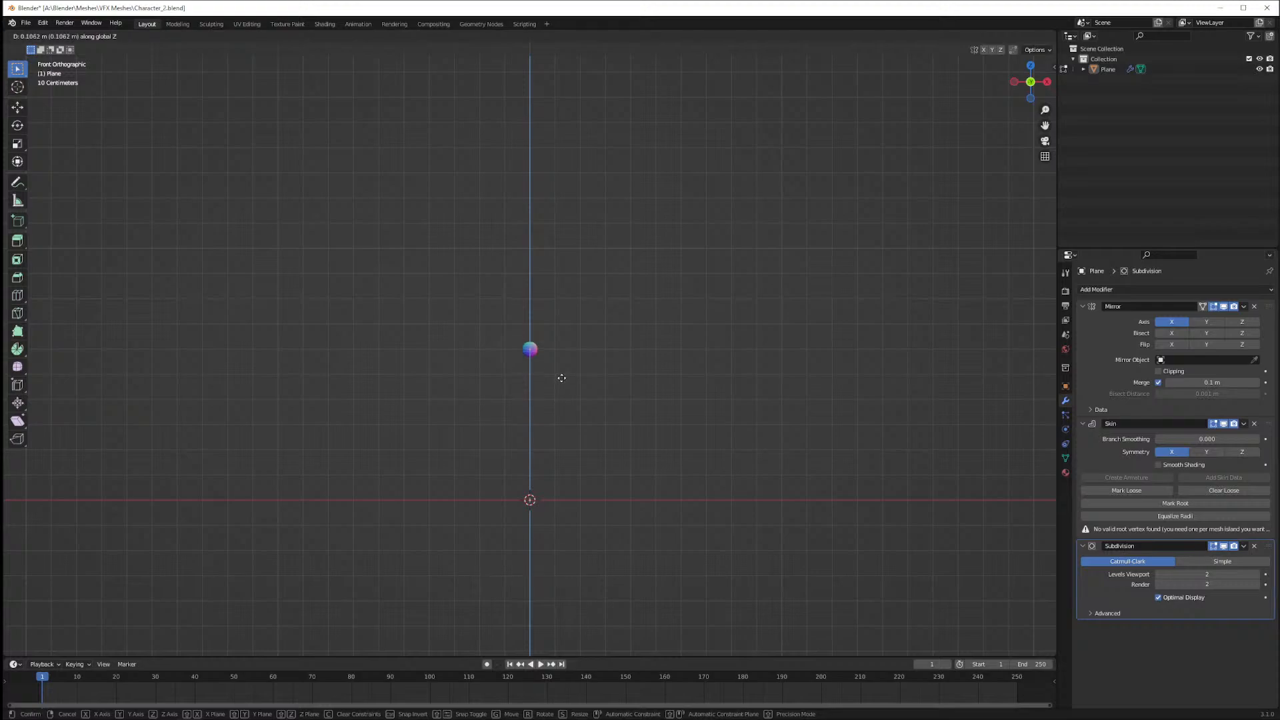
left_click(561, 378)
Try extruding the vertex about 0.2 m along X, check it from several sides, and undo back to the single vertex
key("e")
key("x")
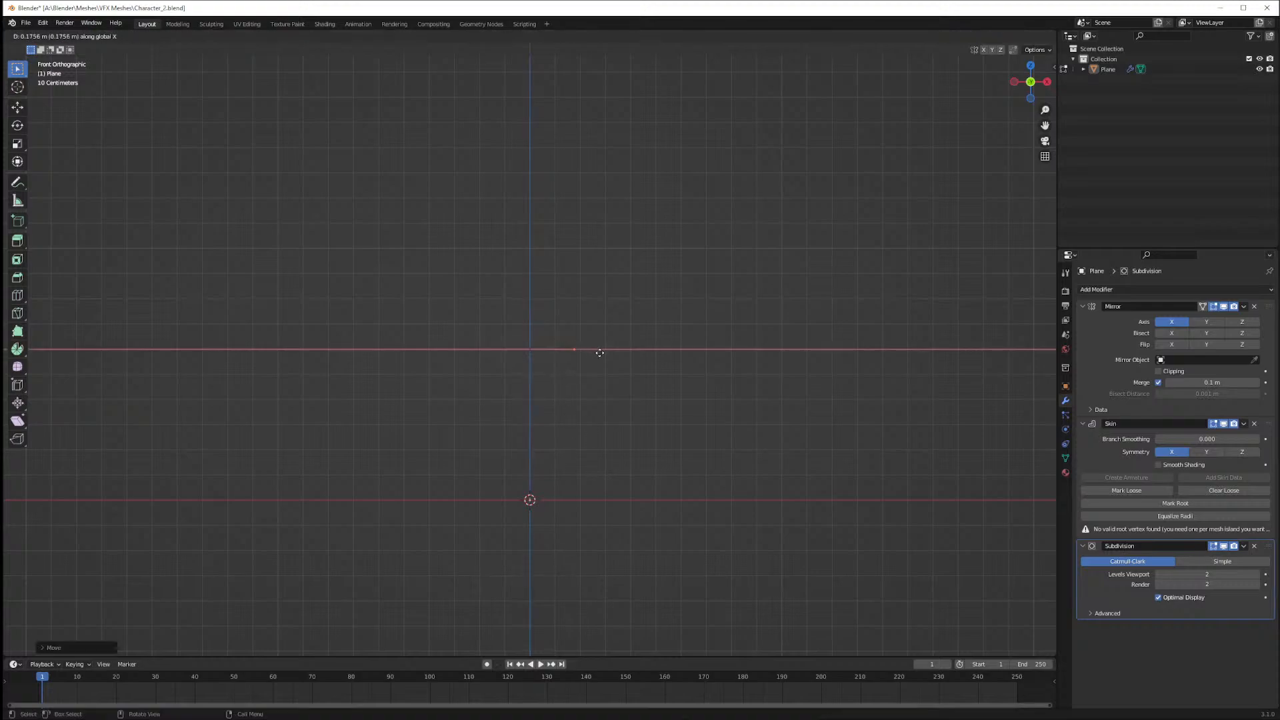
left_click(630, 361)
middle_click_drag(626, 421, 689, 434)
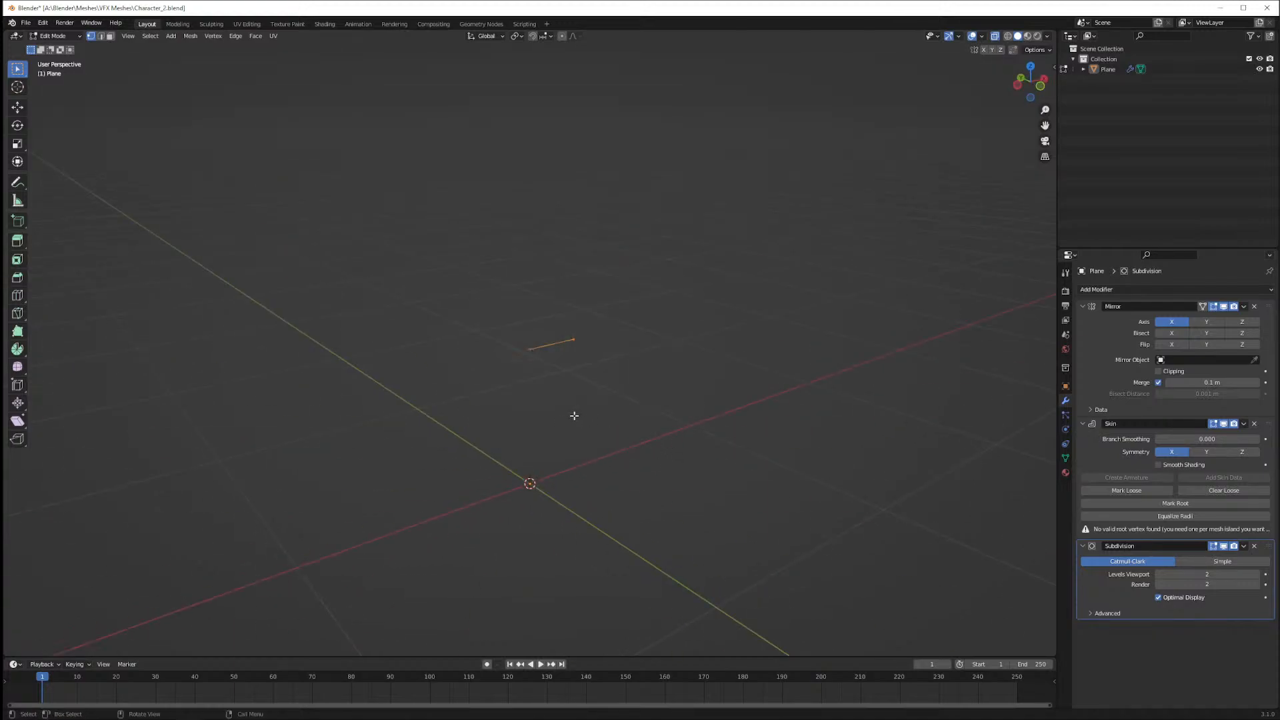
middle_click_drag(574, 415, 640, 397)
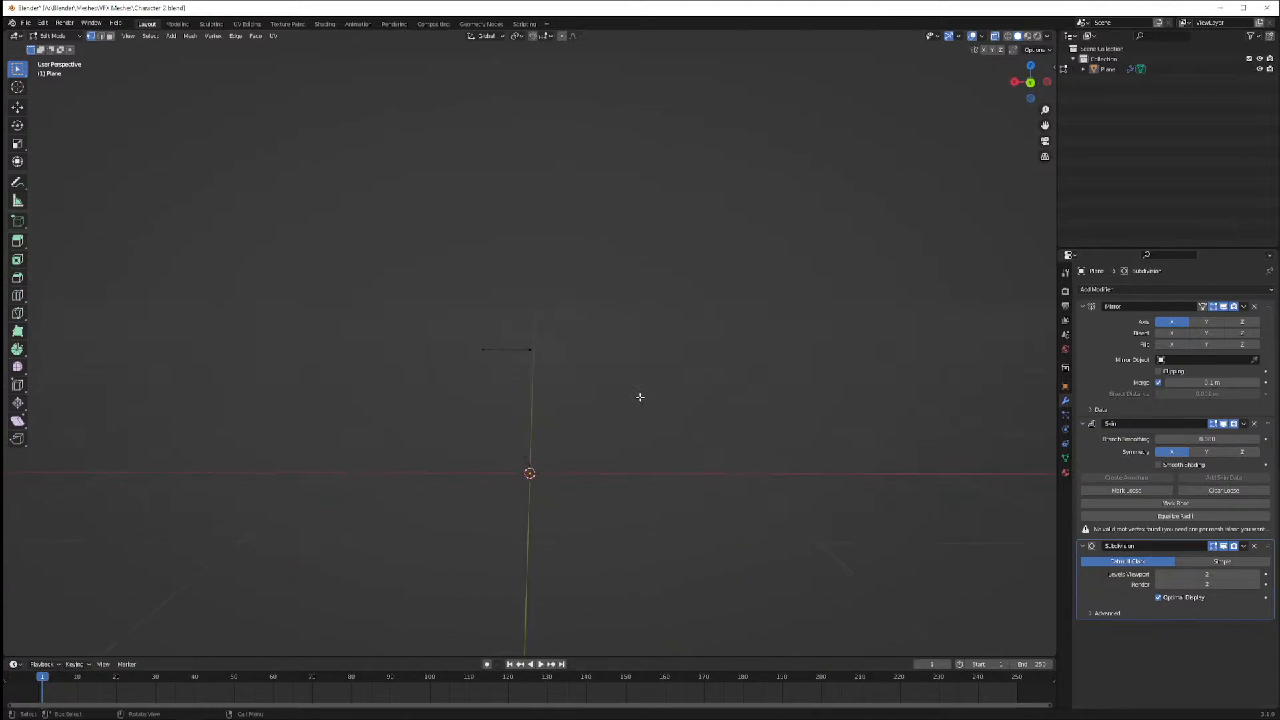
key("KP_1")
key("ctrl+z")
key("ctrl+z")
key("ctrl+z")
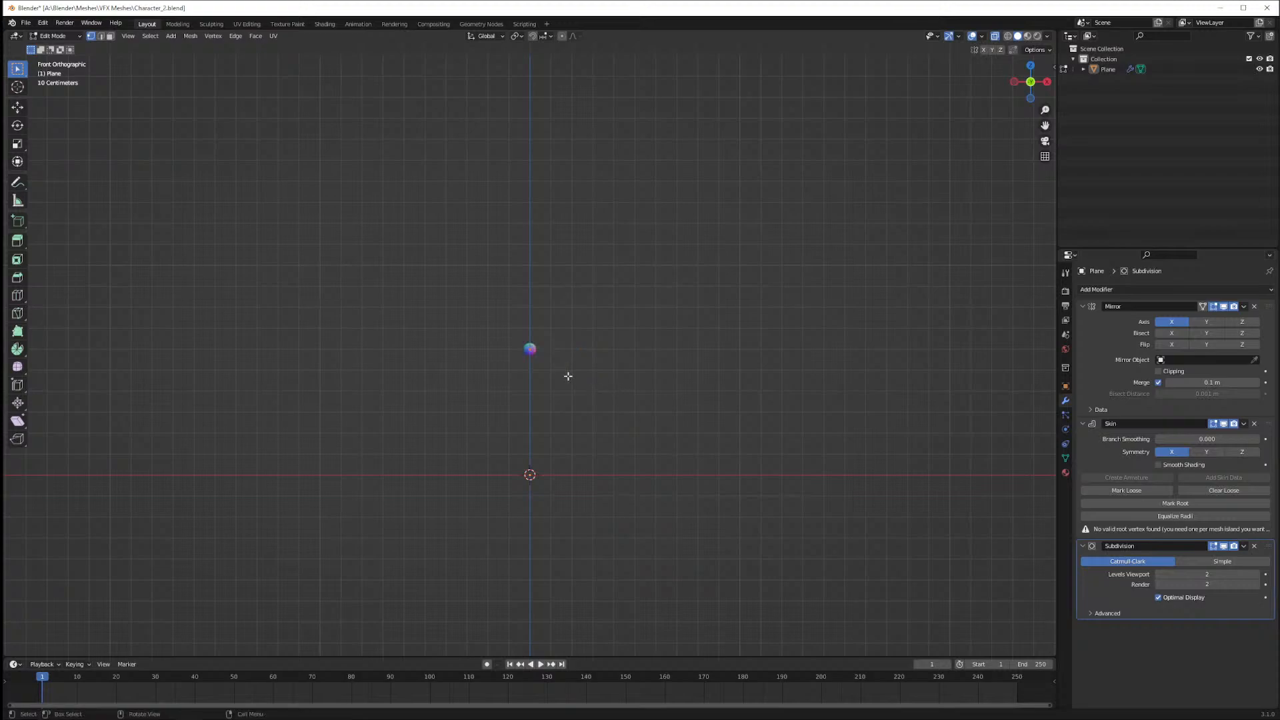
key("e")
right_click(562, 413)
key("ctrl+z")
Enlarge the skin sphere at the single vertex, try lowering it along Z to the origin, and undo the move
key("ctrl+a")
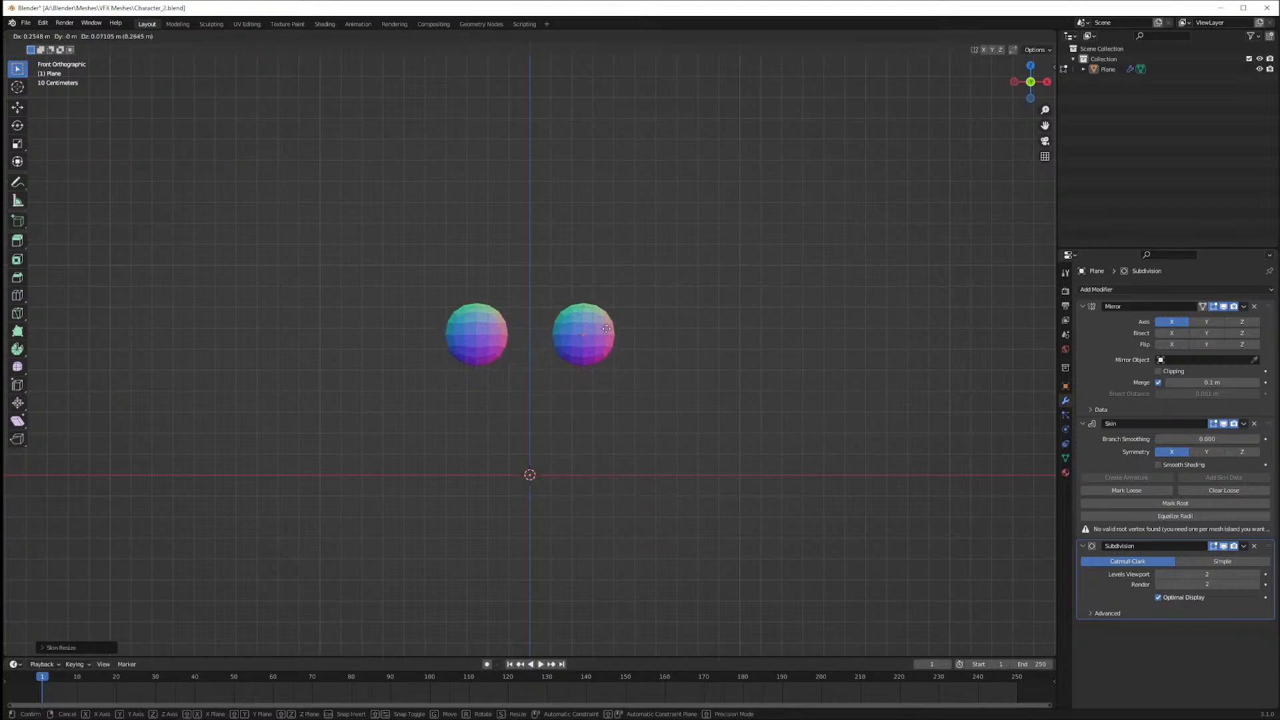
right_click(575, 326)
key("g")
key("z")
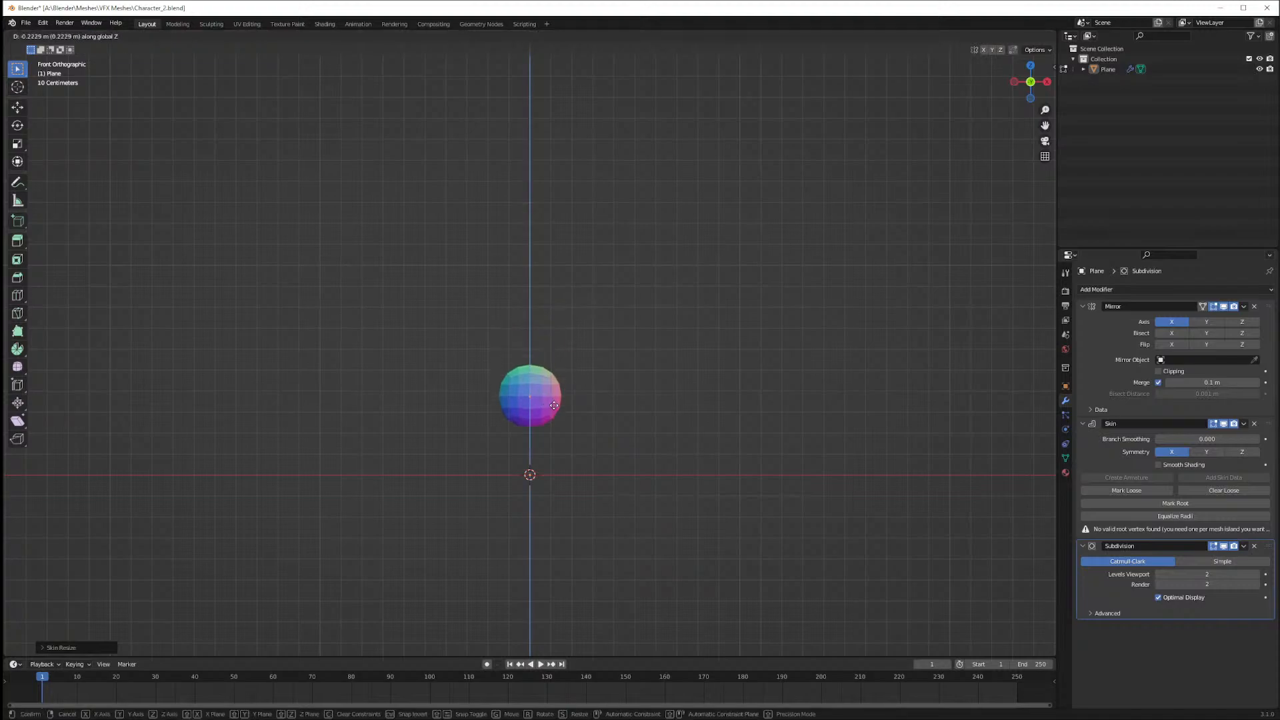
left_click(564, 481)
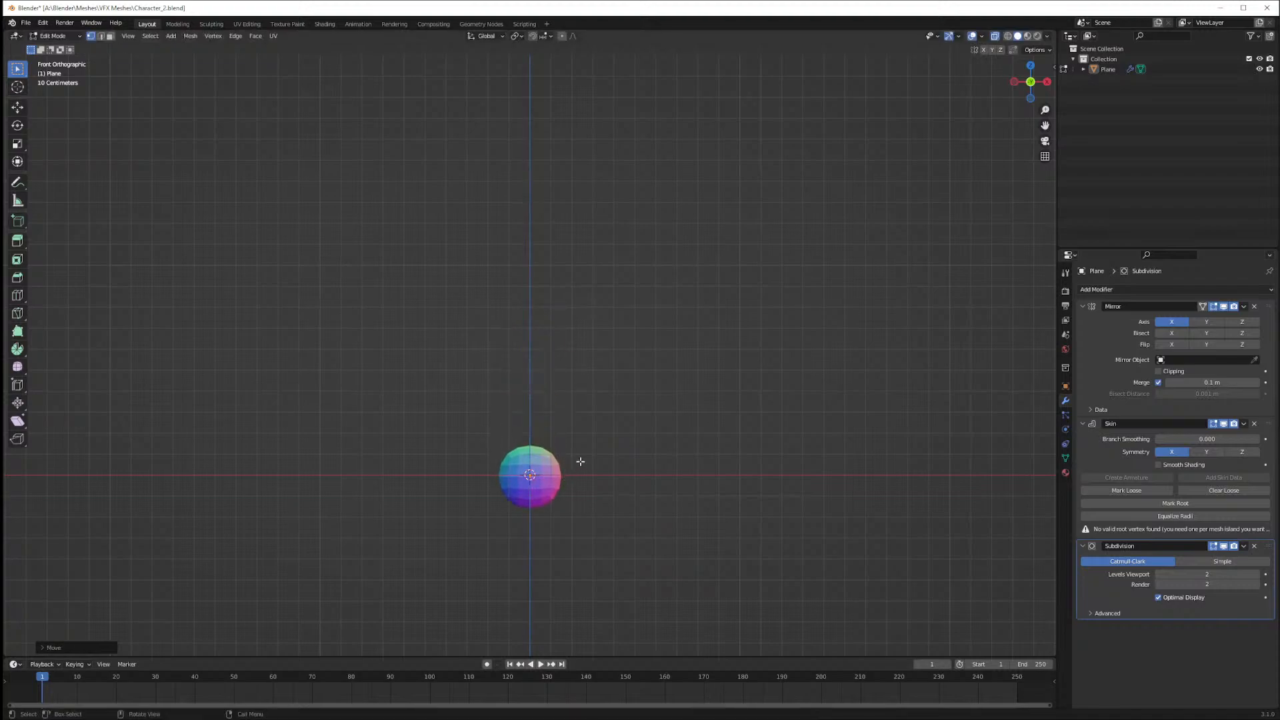
key("s")
right_click(662, 558)
key("ctrl+z")
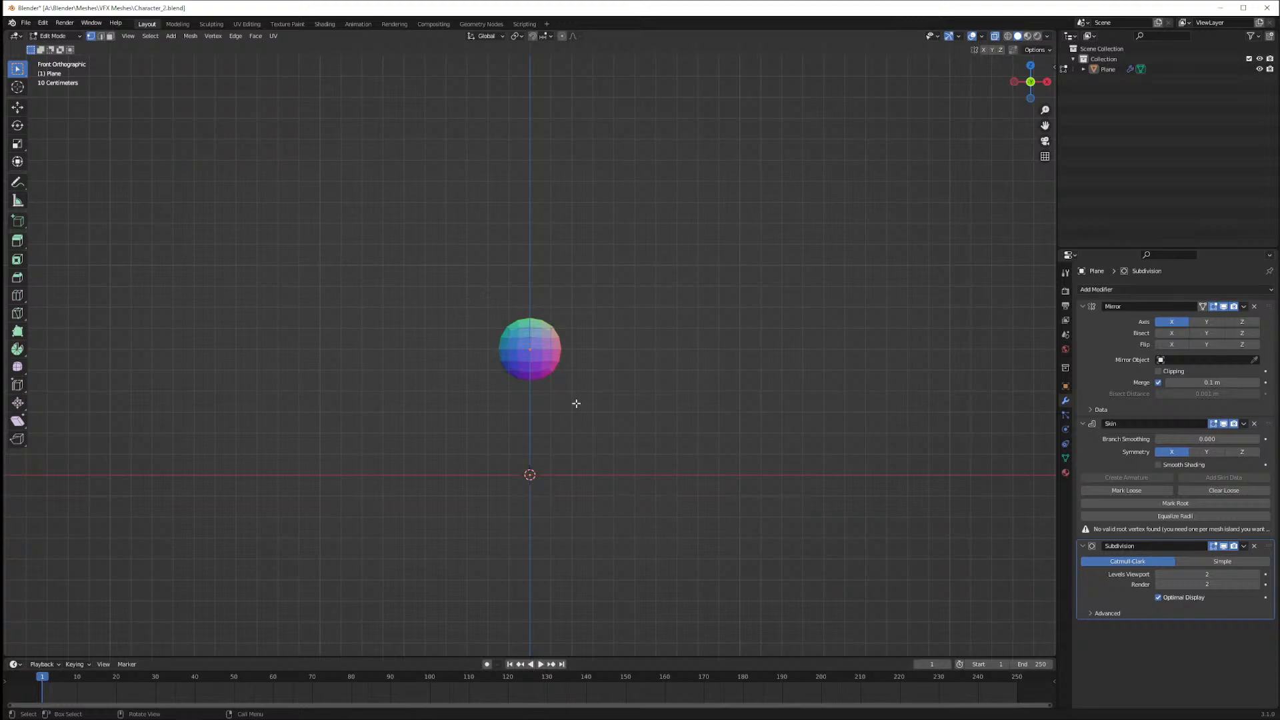
Try extruding the single vertex along X and its new end vertex downward along Z
key("e")
key("x")
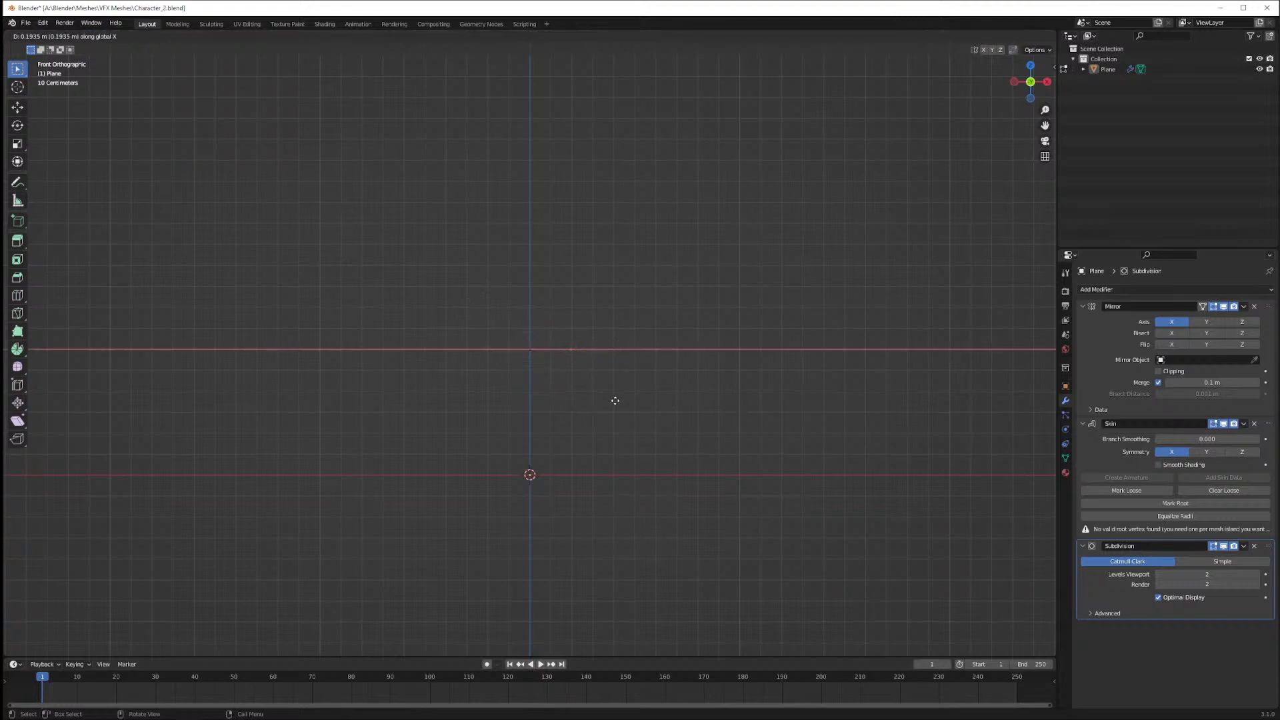
left_click(705, 403)
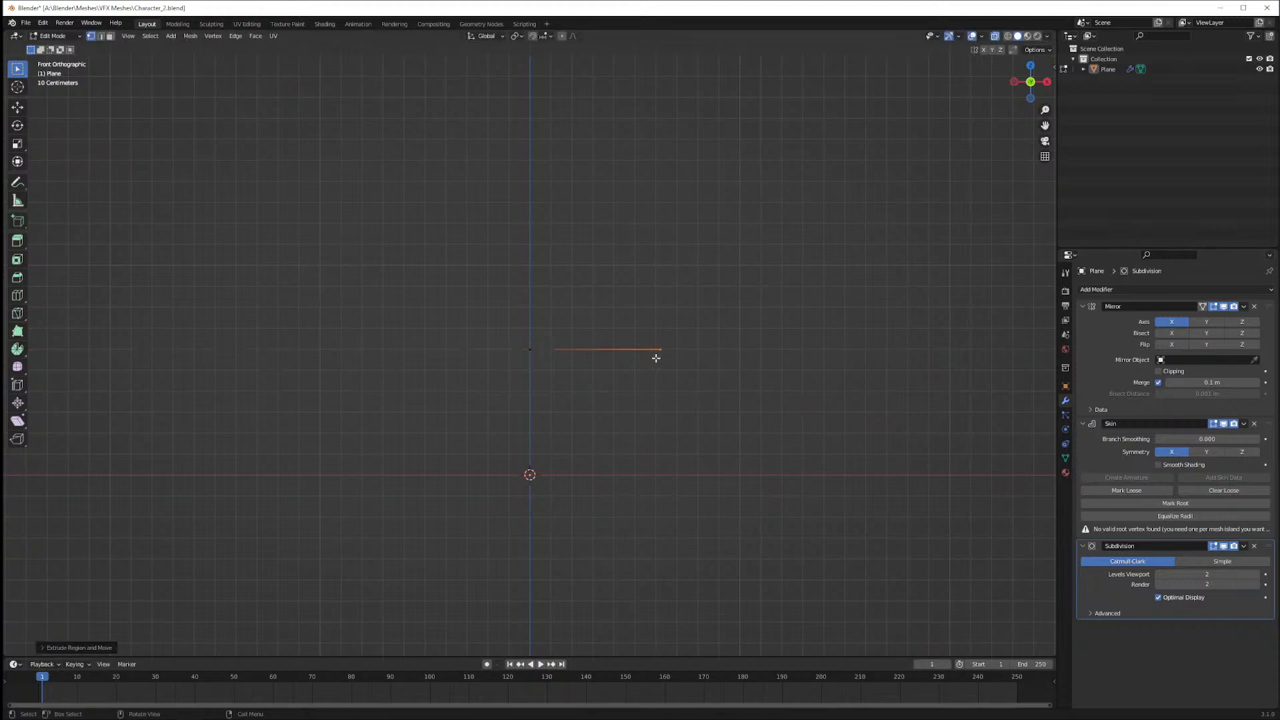
key("e")
key("z")
left_click(663, 444)
middle_click_drag(664, 445, 720, 354)
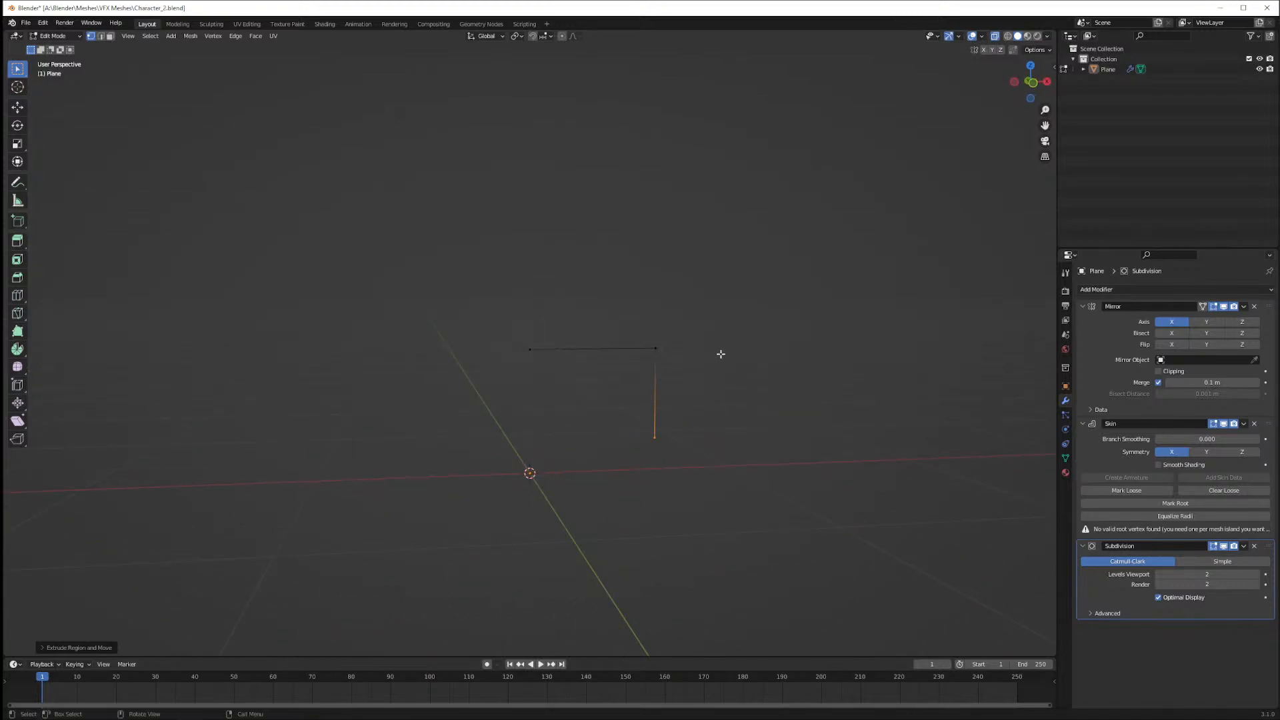
Delete the Plane object from the scene
left_click(1147, 70)
middle_click_drag(677, 303, 780, 307)
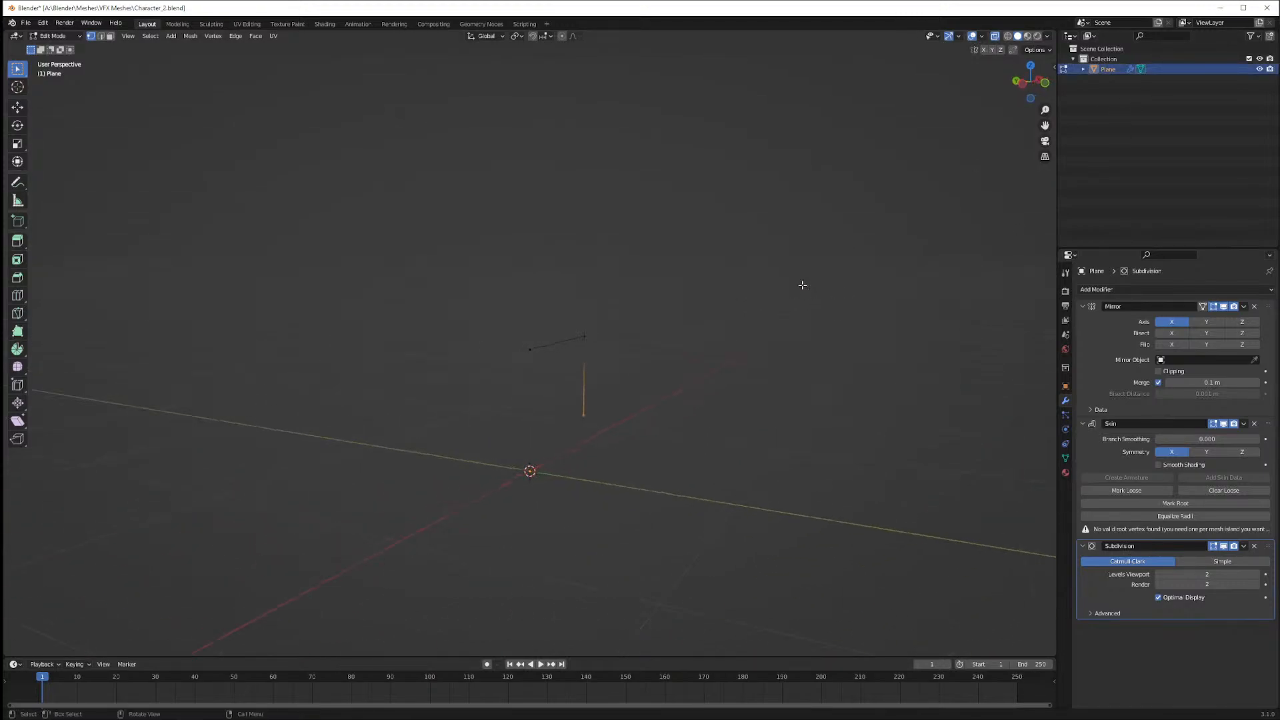
key("x")
left_click(799, 305)
key("x")
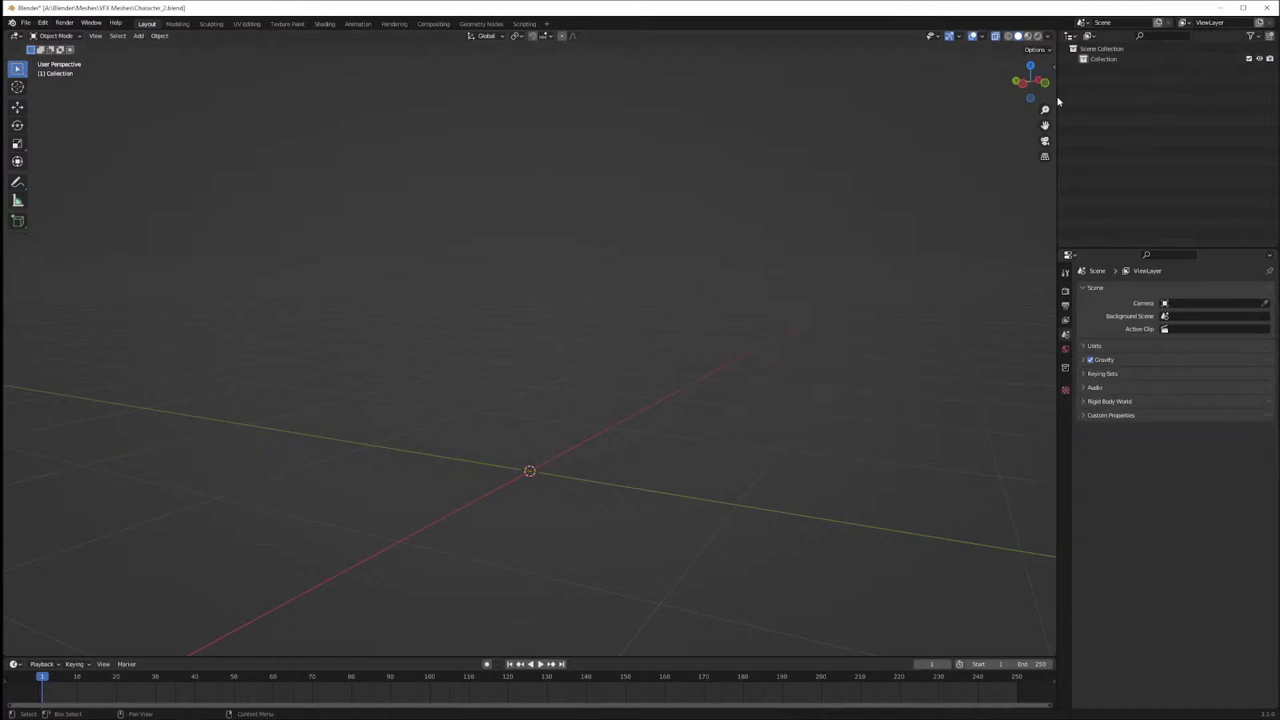
Add a new plane mesh and merge all its vertices at center into a single vertex
middle_click_drag(337, 312, 394, 347)
middle_click_drag(521, 410, 508, 383)
key("ctrl+a")
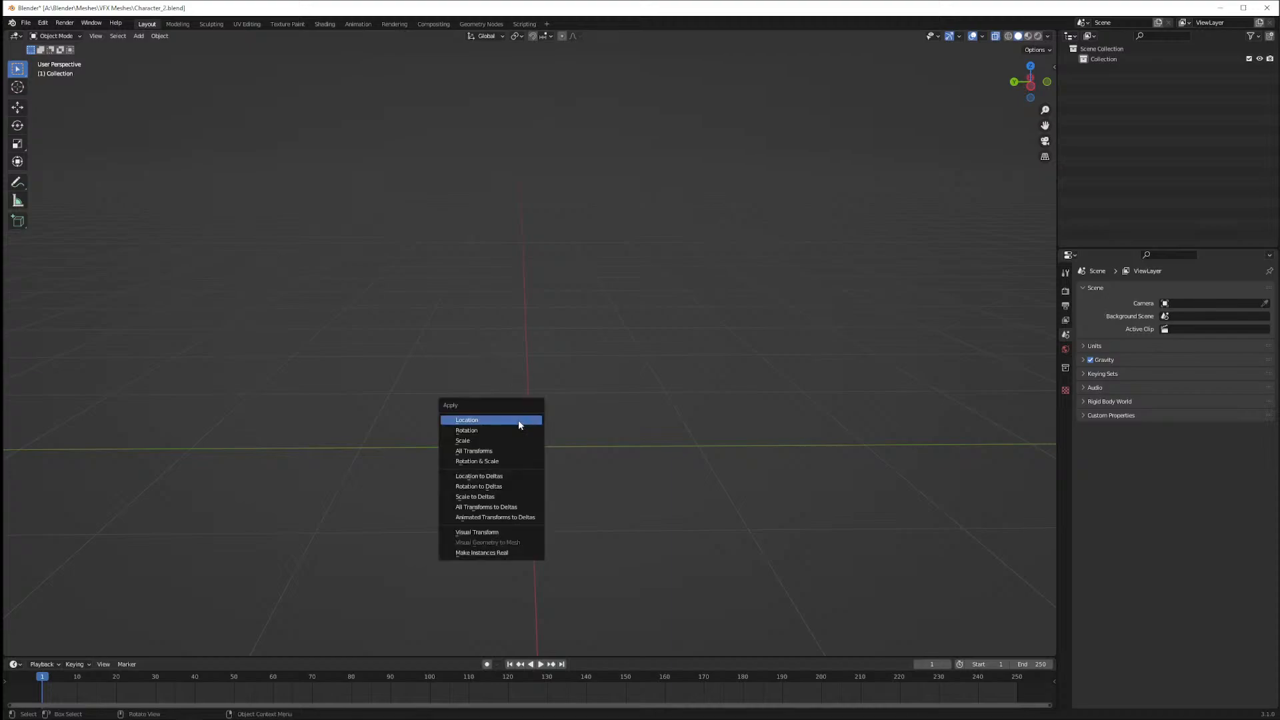
key("Escape")
key("shift+a")
mouse_move(519, 421)
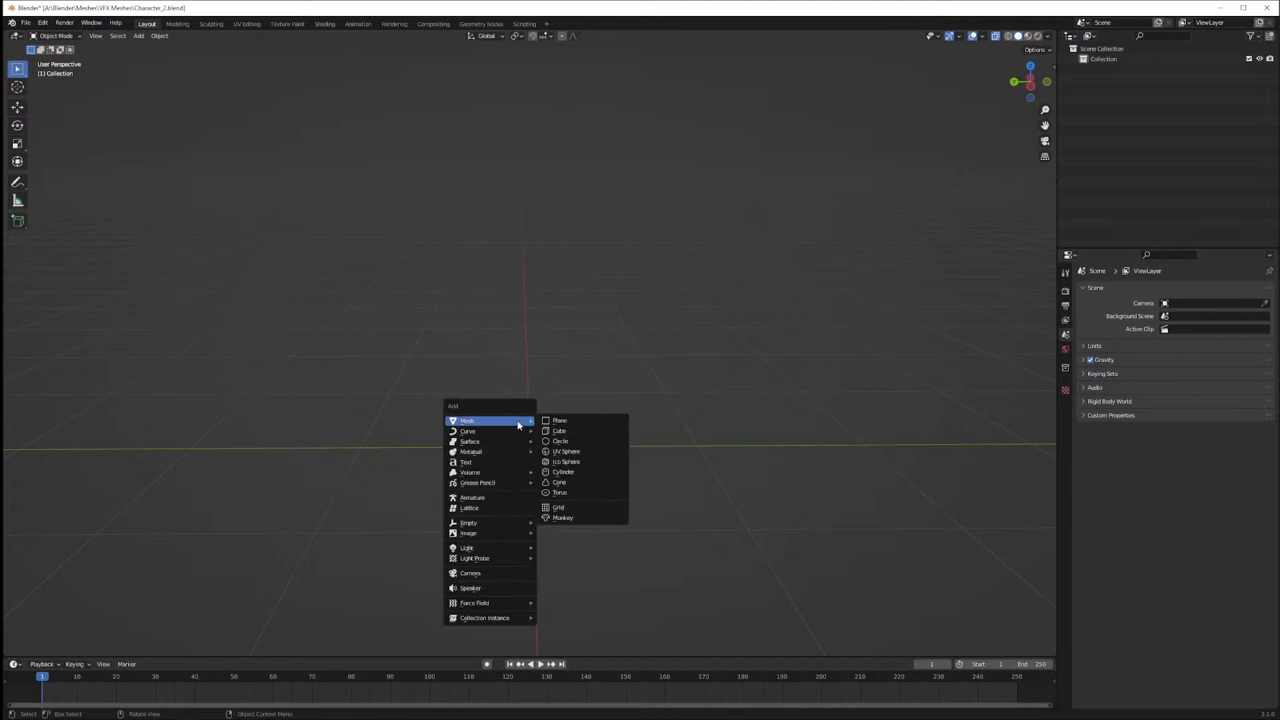
left_click(564, 421)
key("Tab")
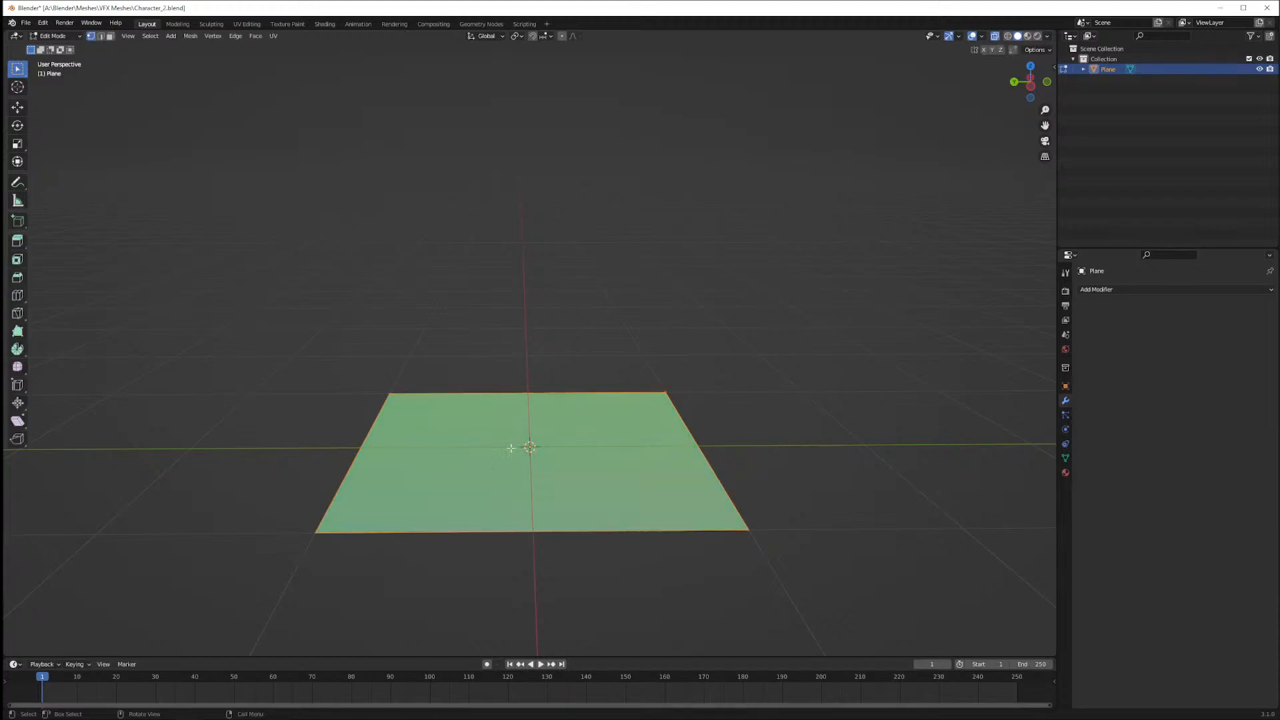
key("m")
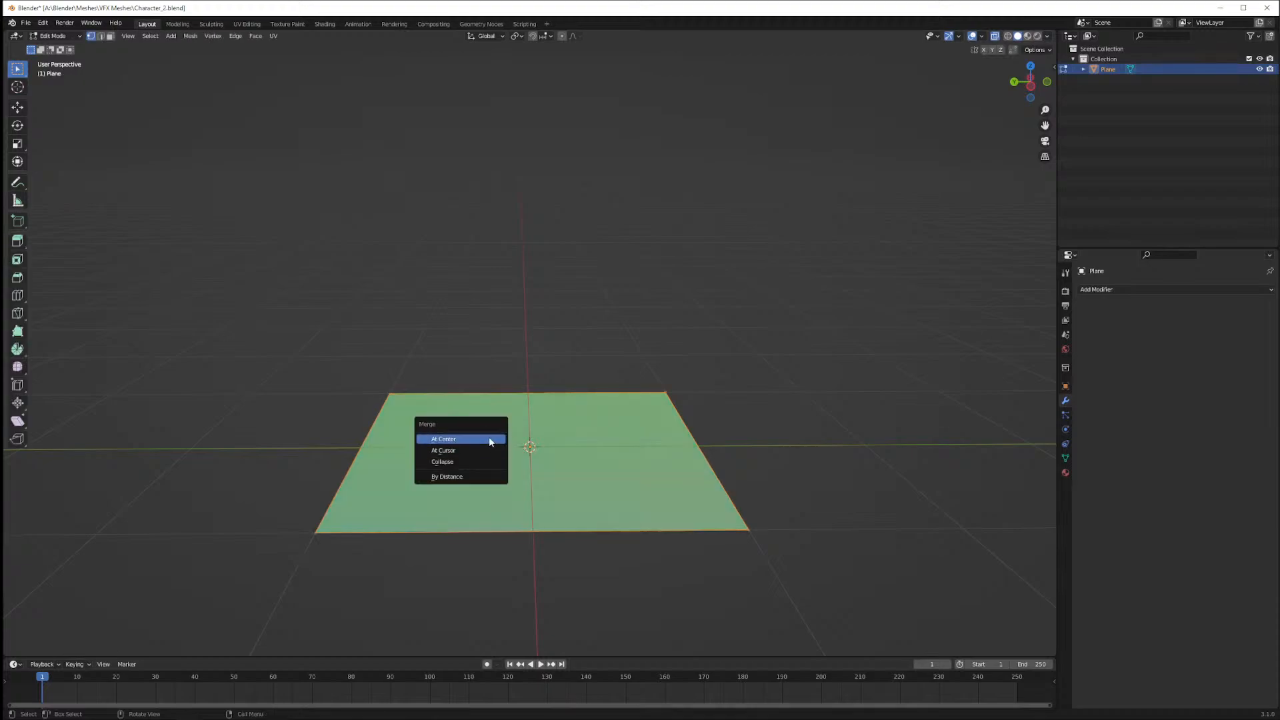
left_click(489, 438)
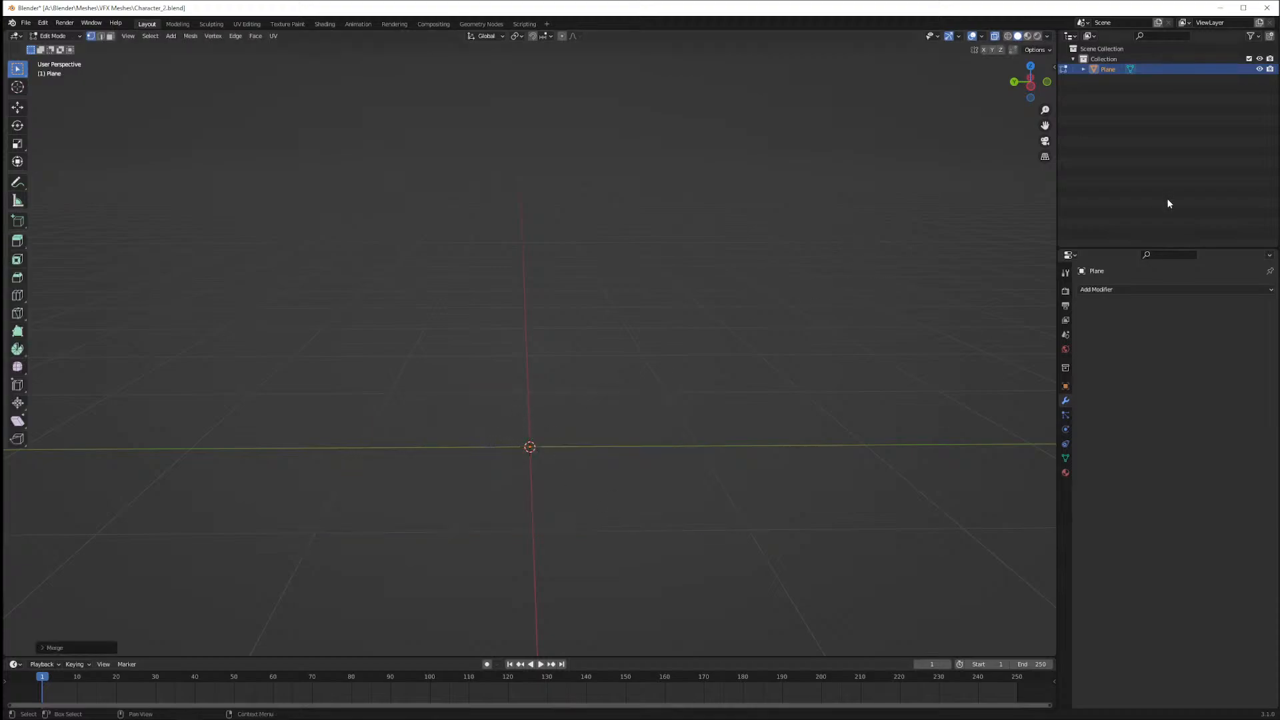
Add Mirror, Skin and Subdivision Surface modifiers to the plane, in that order
left_click(1125, 289)
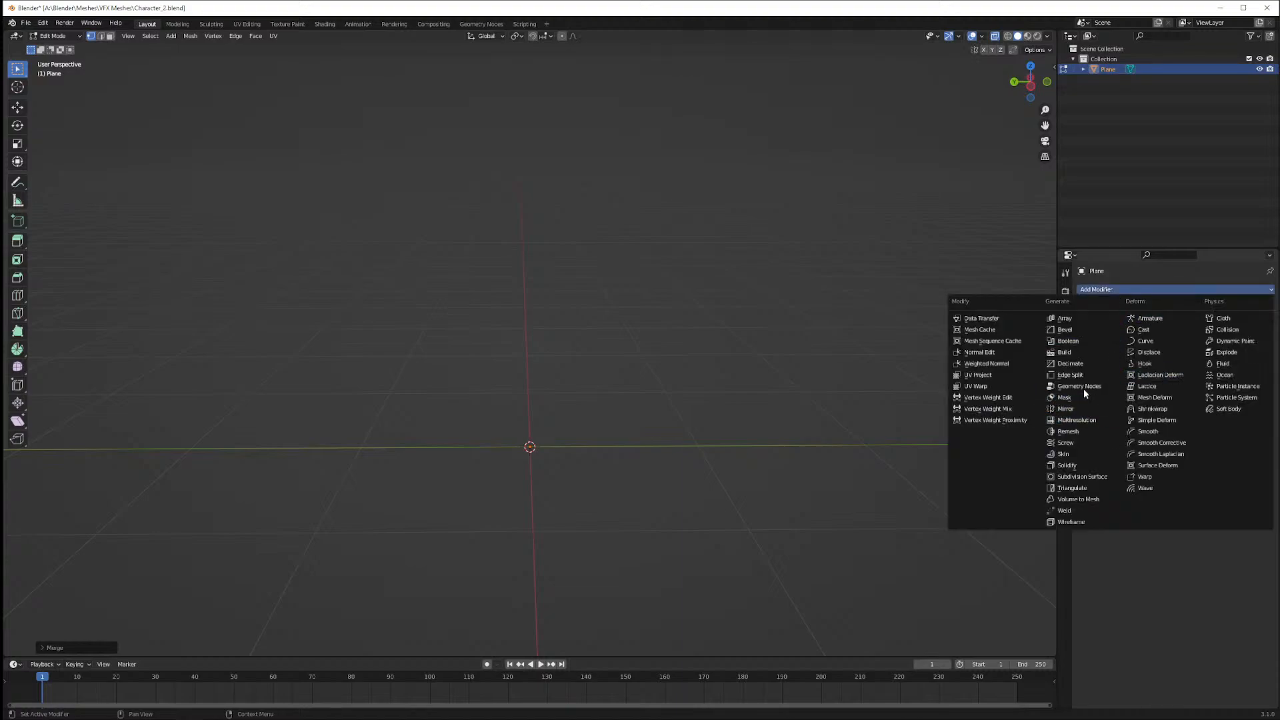
left_click(1065, 409)
left_click(1128, 289)
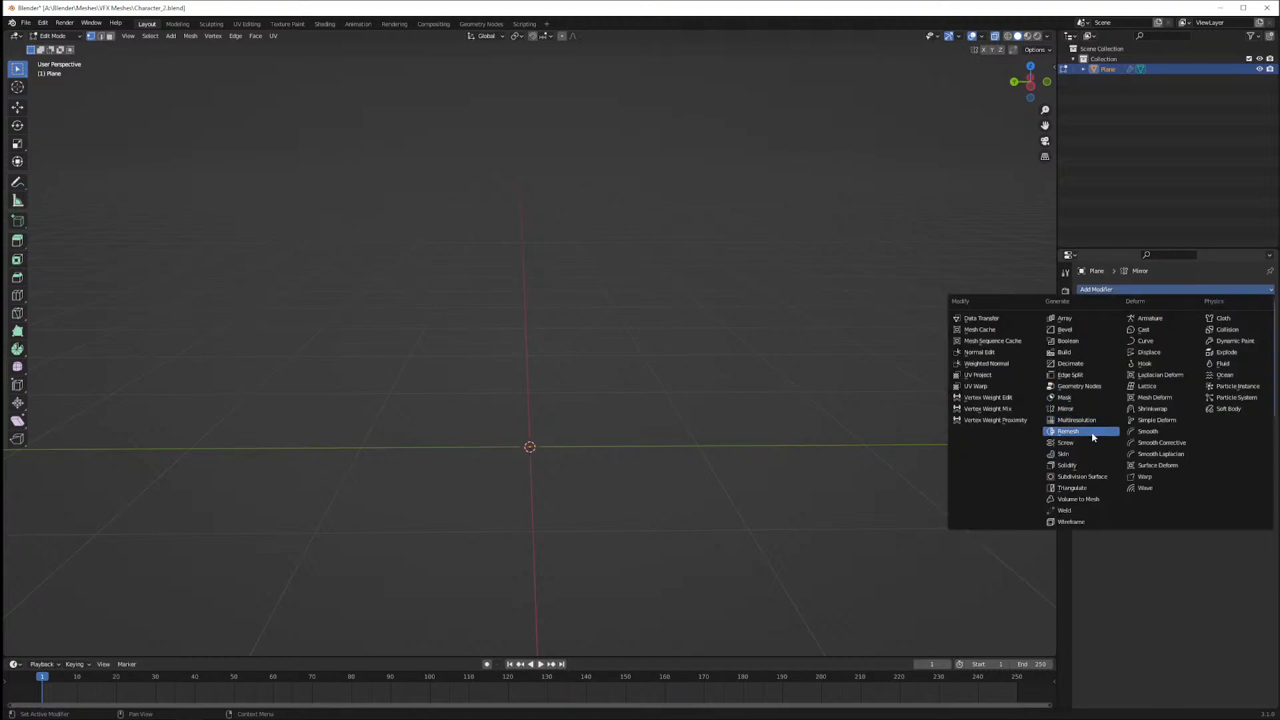
left_click(1081, 455)
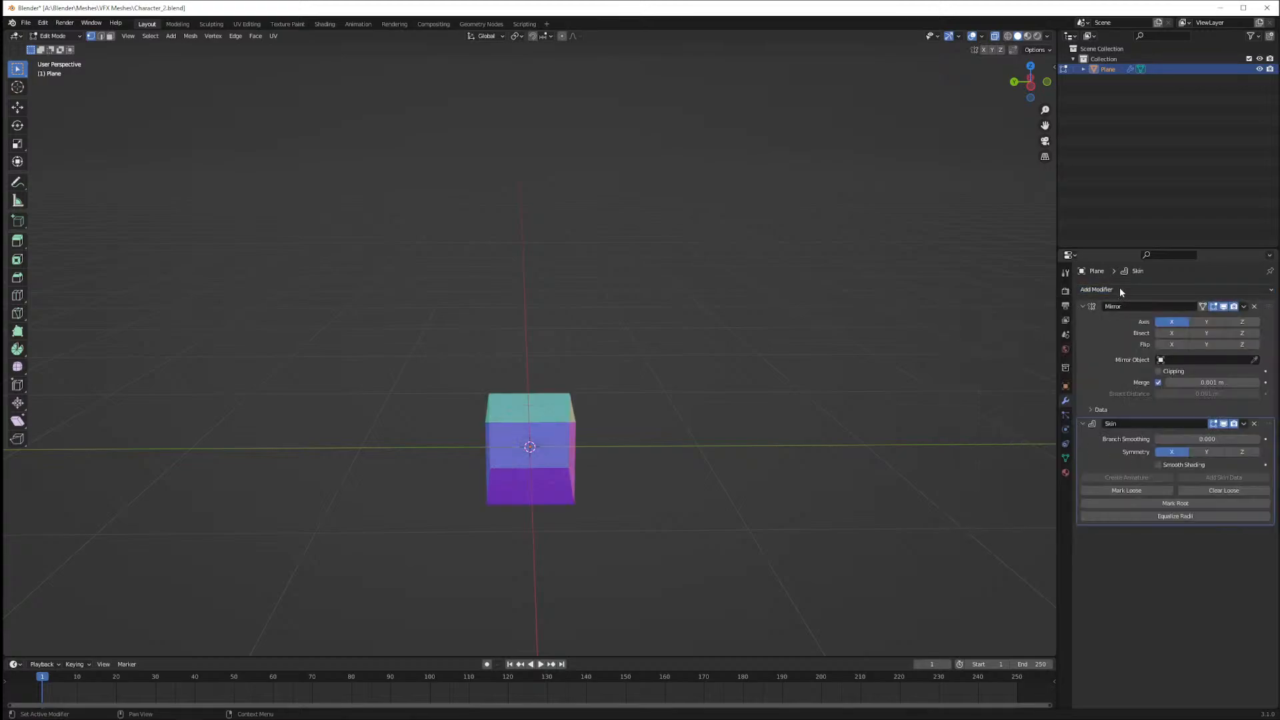
left_click(1119, 289)
left_click(1079, 479)
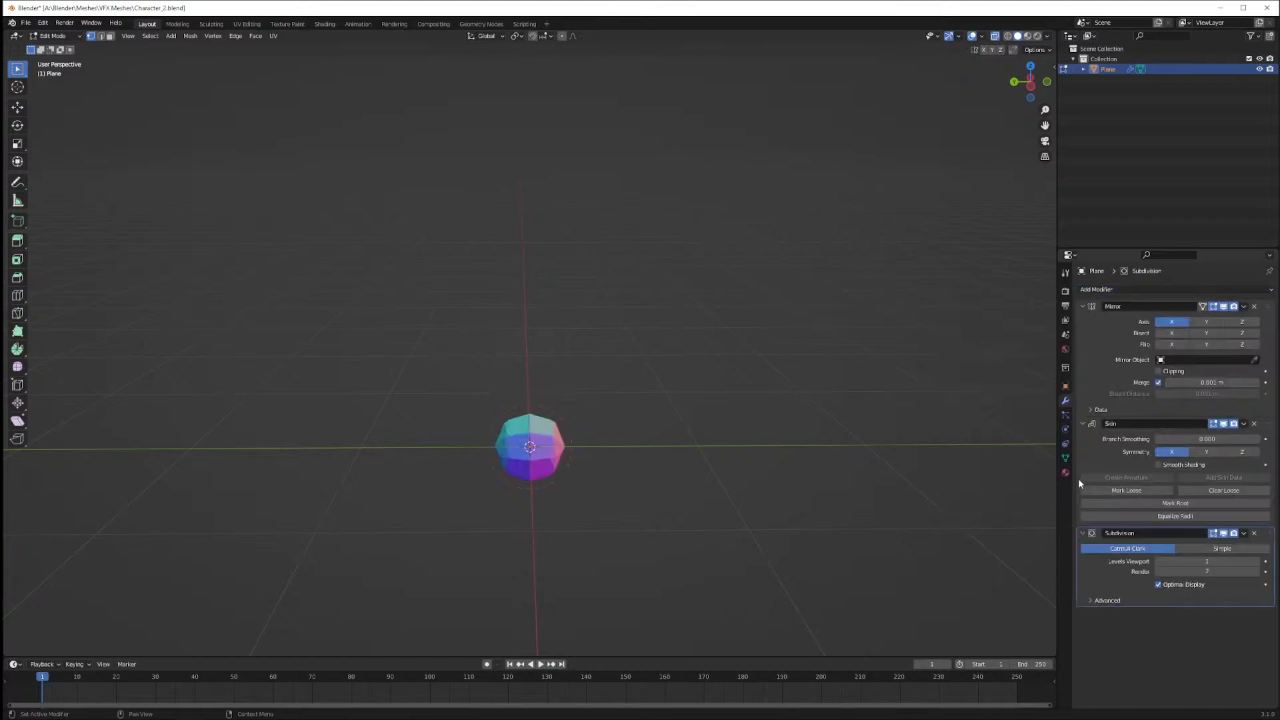
Set the Subdivision modifier's viewport levels to 2 and the Mirror modifier's merge distance to 0.1 m
left_click(1207, 572)
left_click(1210, 561)
left_click(1211, 561)
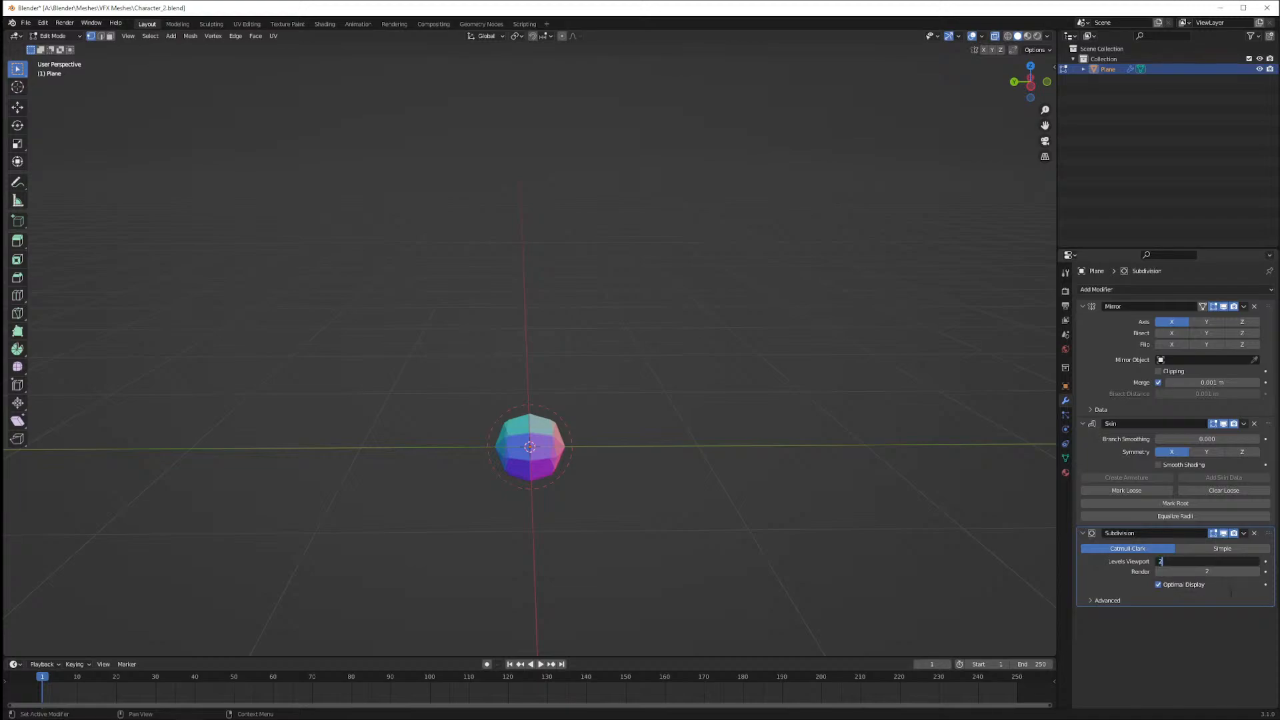
type("2")
key("Return")
left_click(1198, 382)
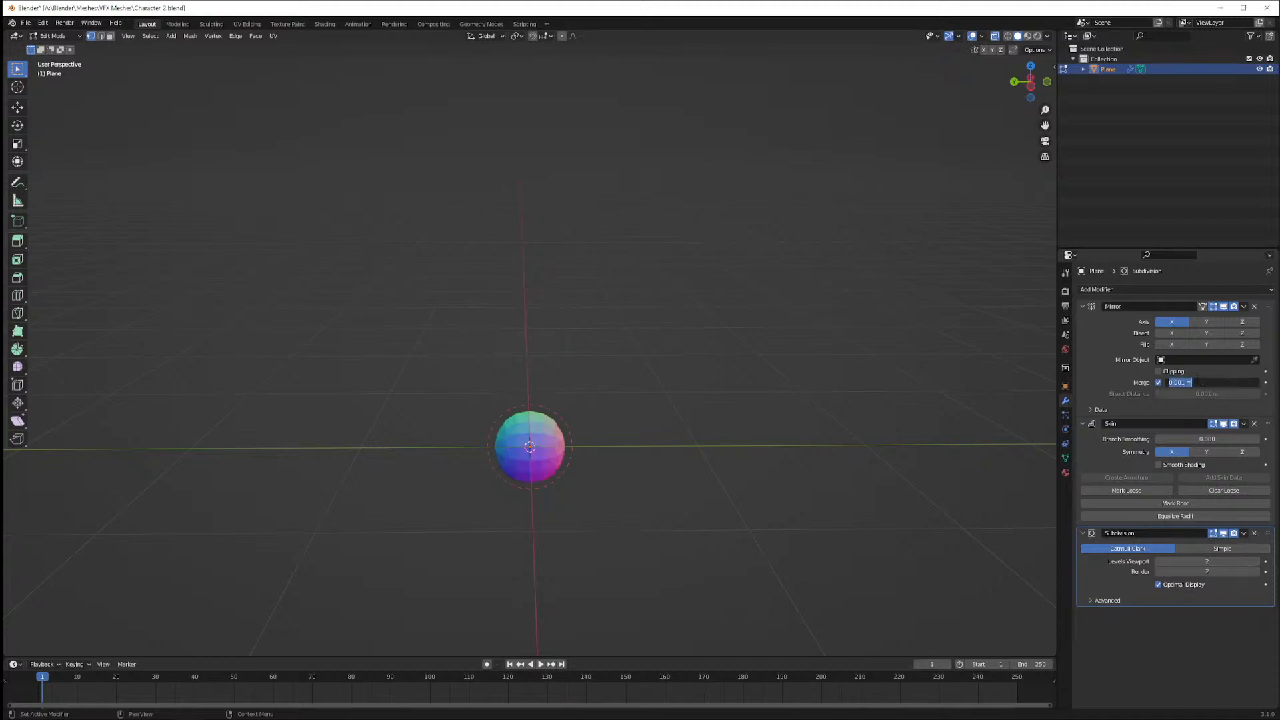
type("0.1")
key("Return")
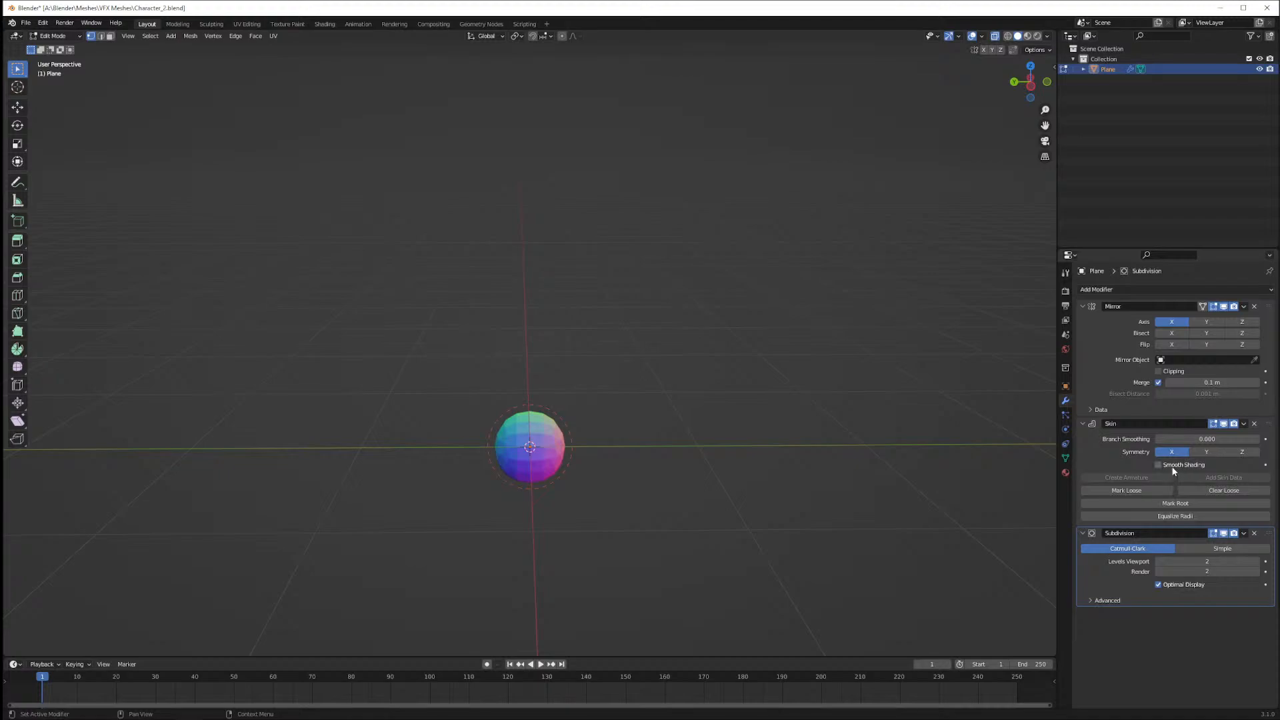
In front view, shrink the vertex's skin to a small ball and move the vertex up about 0.5 m along Z
middle_click_drag(733, 392, 745, 385)
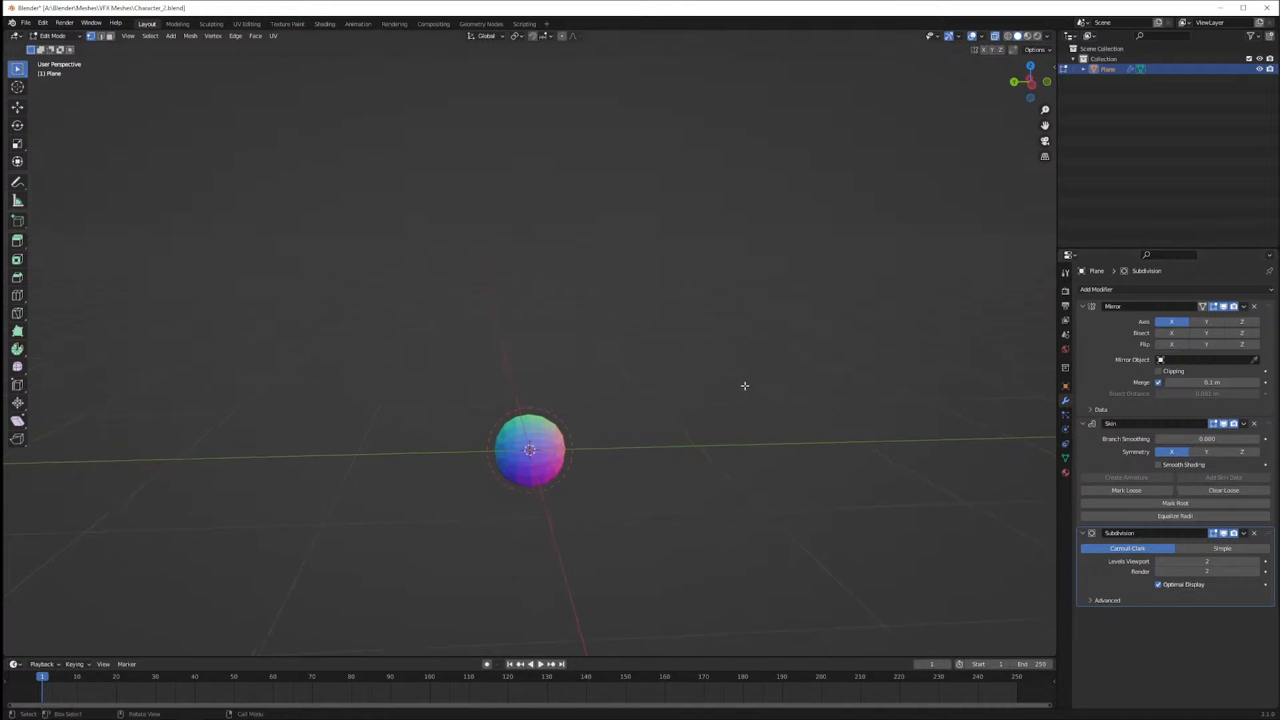
key("KP_1")
scroll(704, 392, "down", 1)
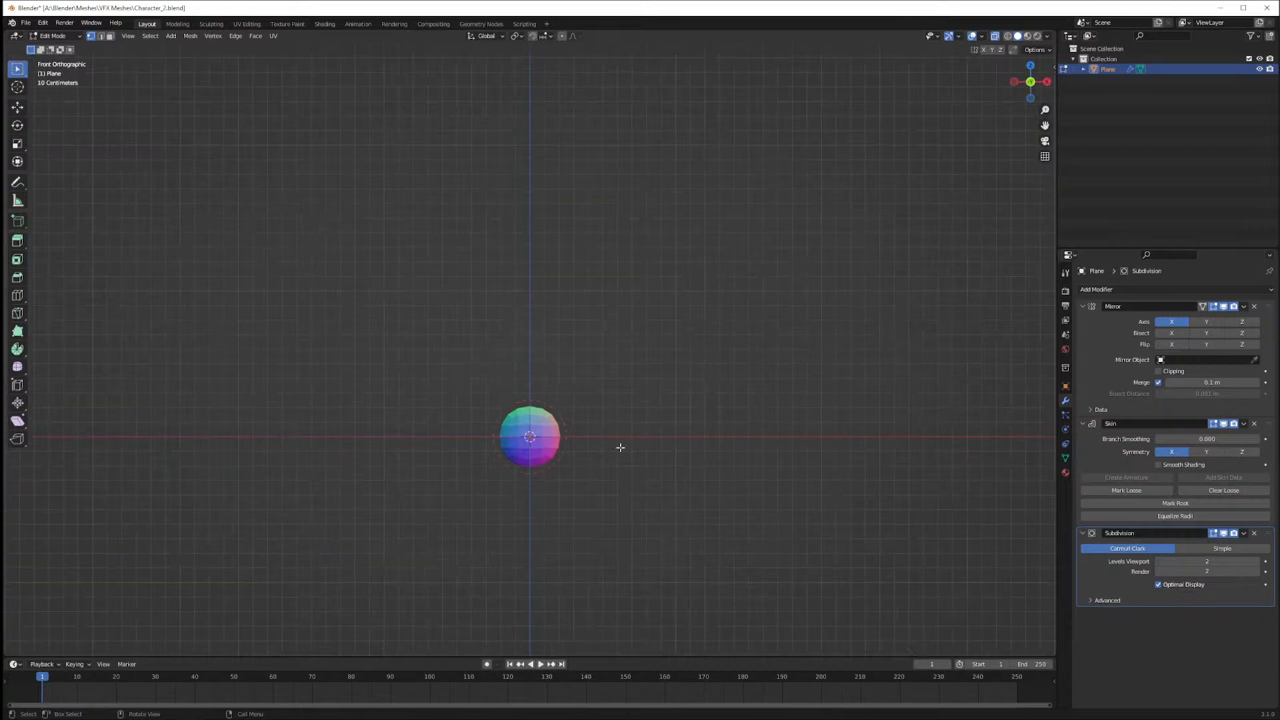
key("s")
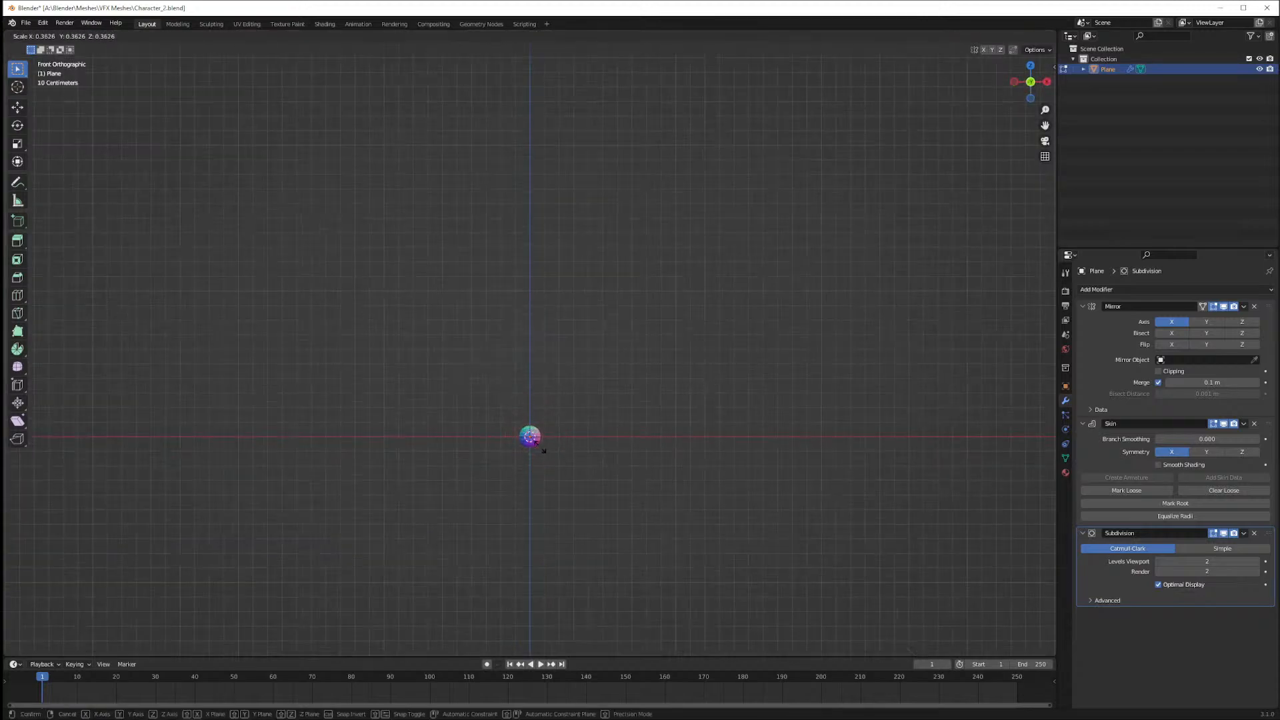
left_click(538, 447)
key("g")
key("z")
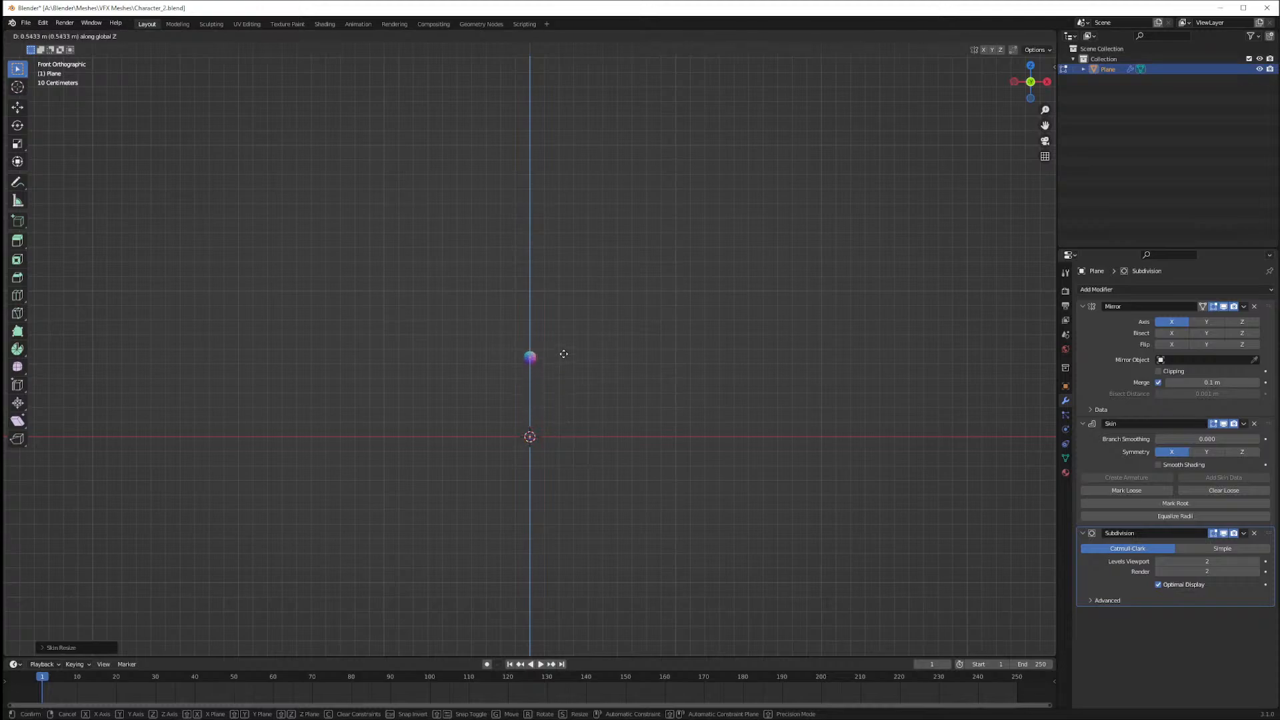
left_click(564, 359)
Try extruding the vertex about 0.3 m along X and resizing the centre vertex's skin along Z
key("e")
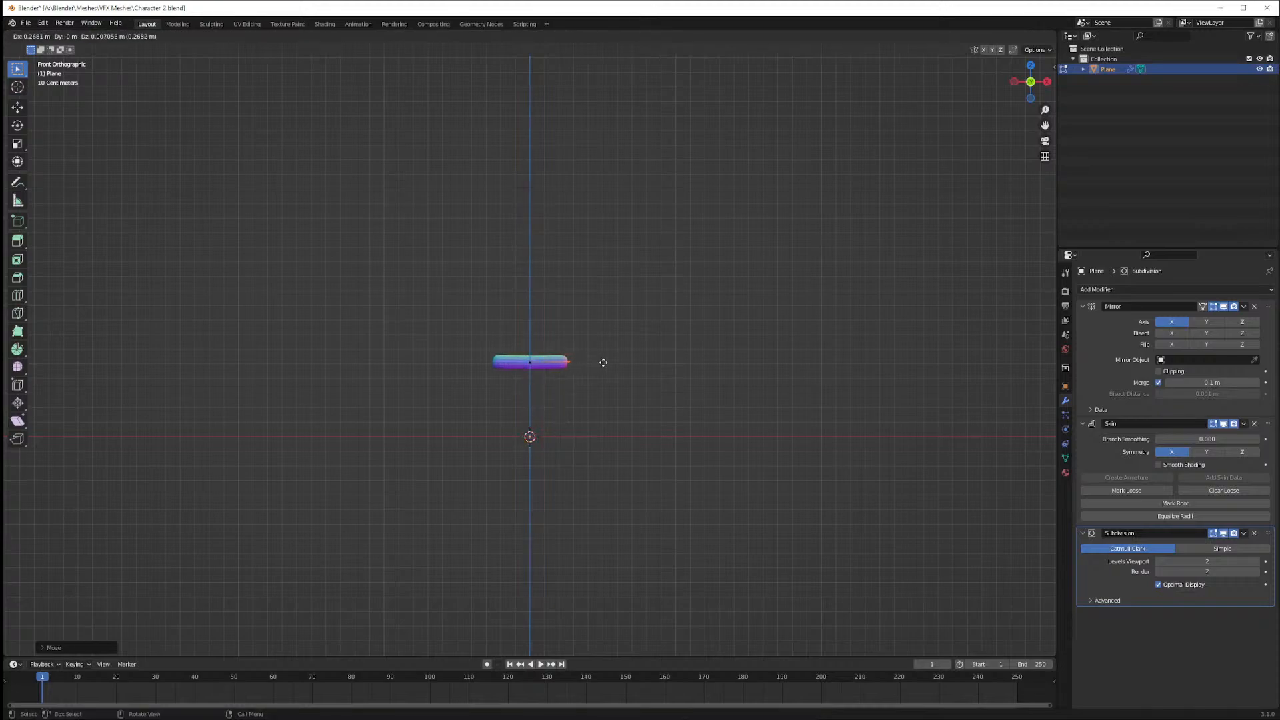
key("x")
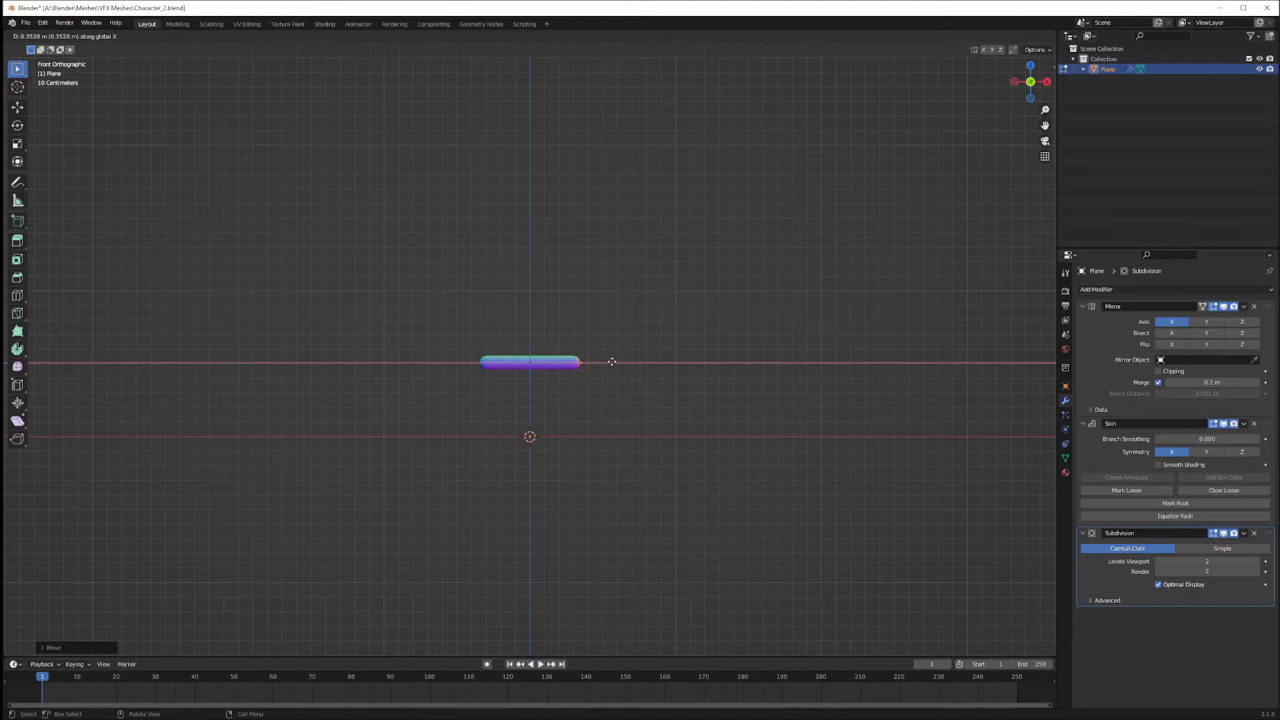
left_click(605, 361)
left_click(560, 378)
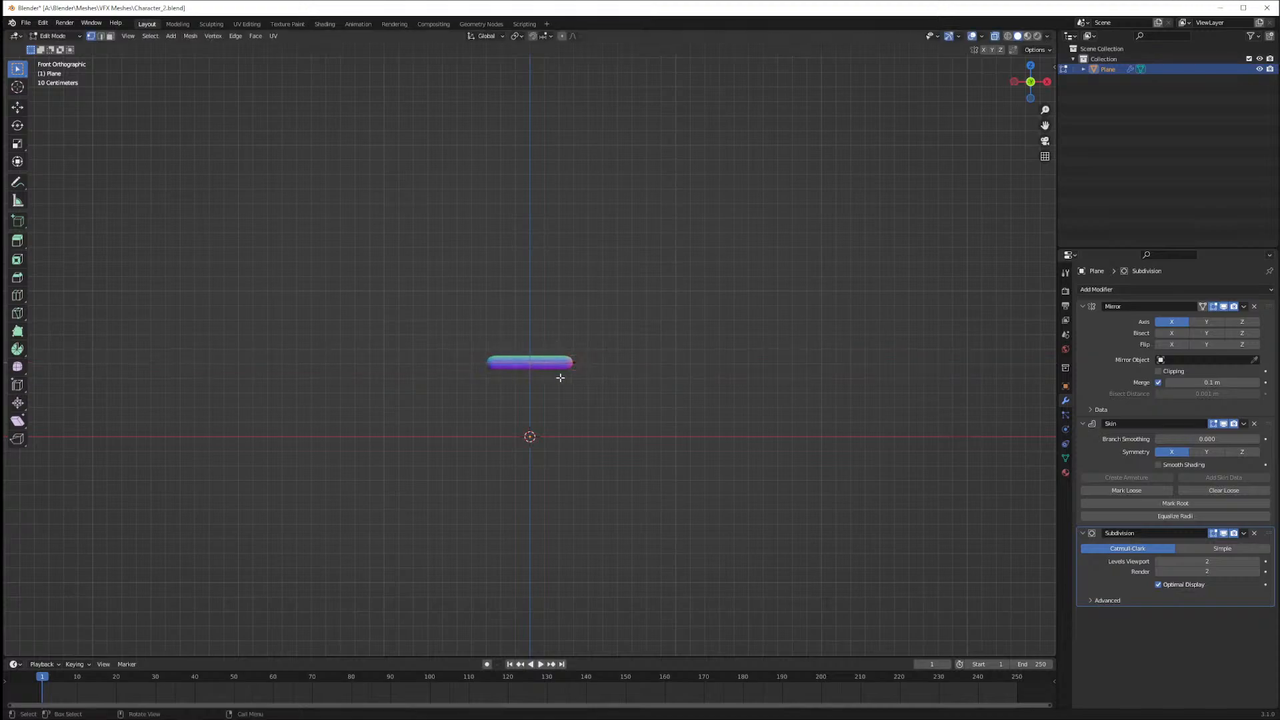
key("ctrl+a")
key("z")
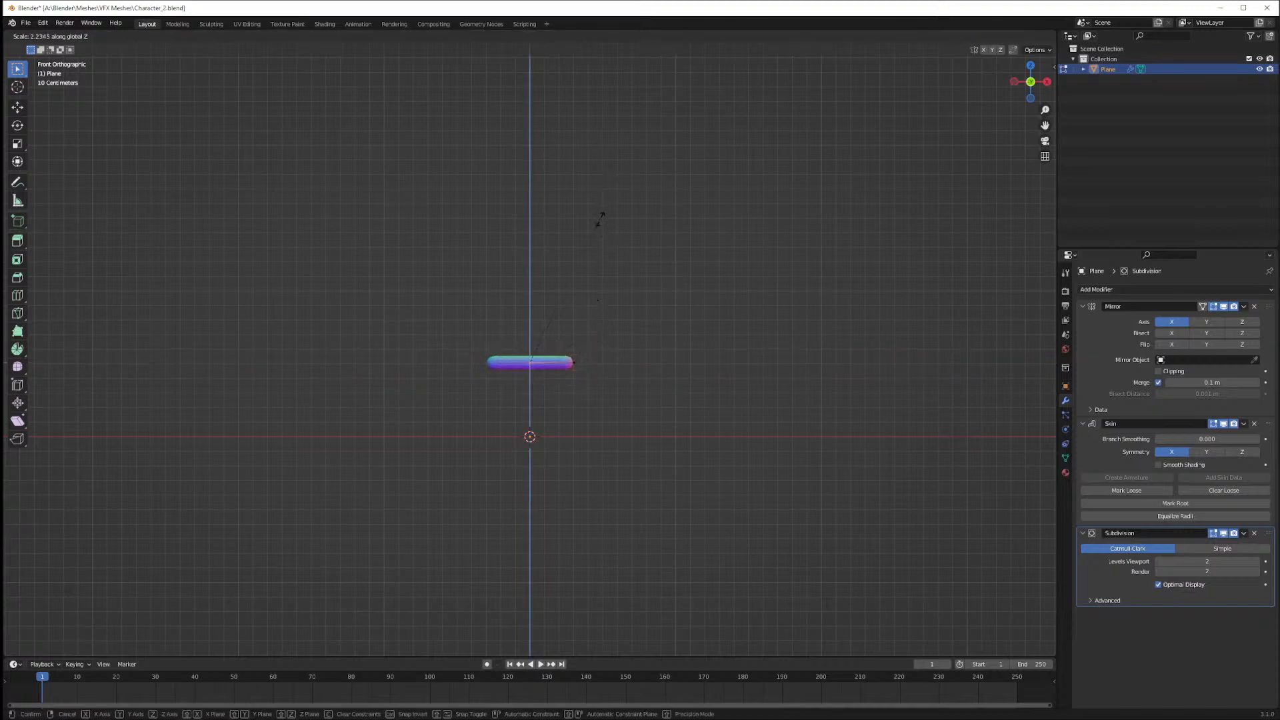
right_click(578, 286)
Try extruding the bar's centre vertex up and down along Z, and undo back to the single vertex in front view
key("e")
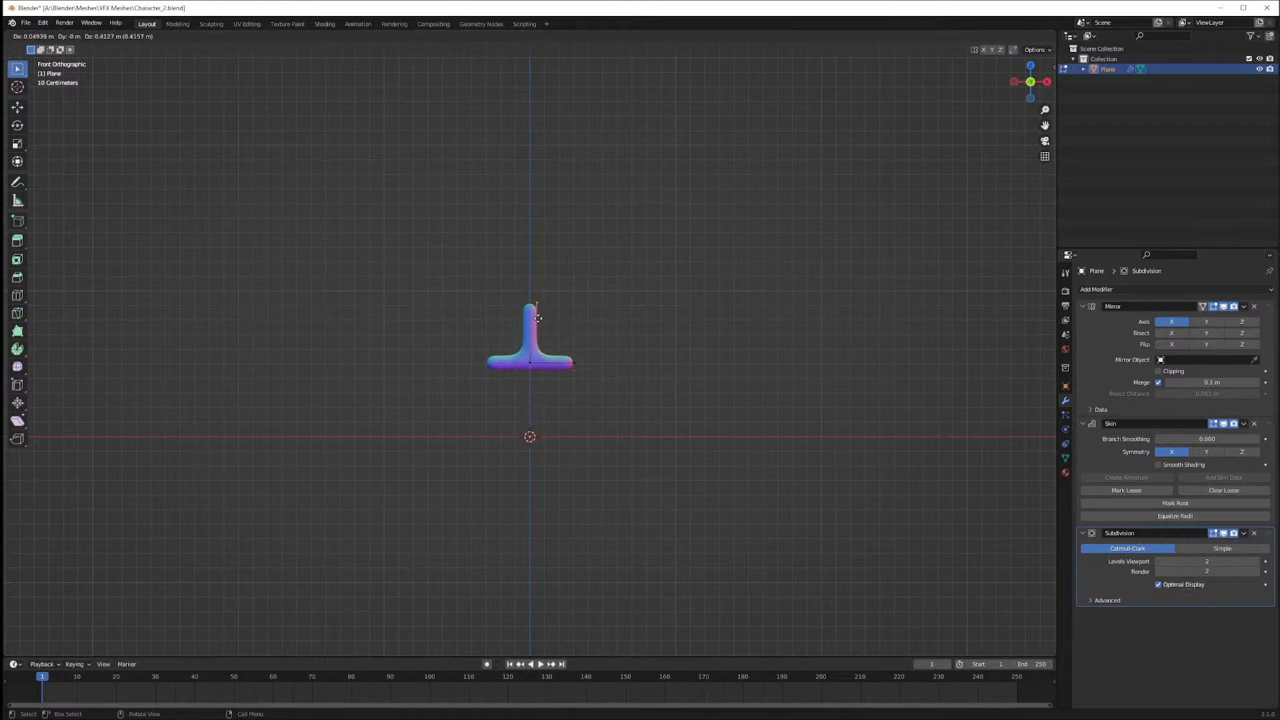
right_click(544, 373)
key("e")
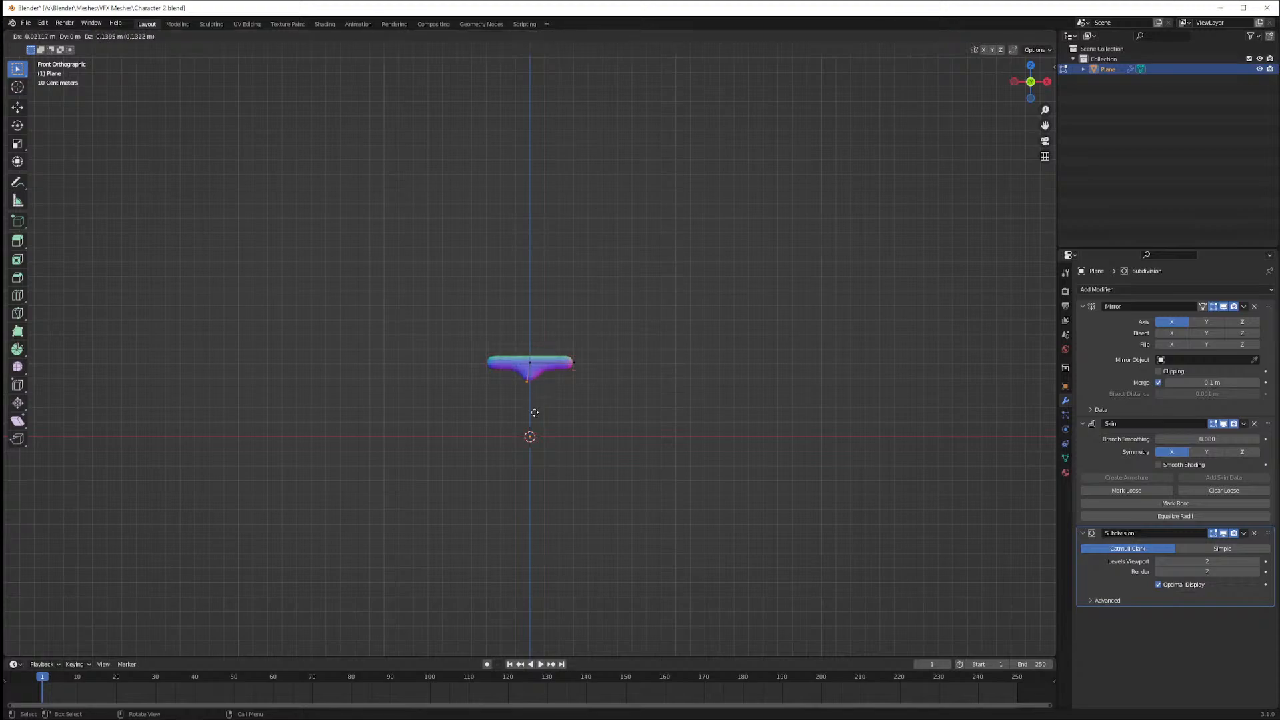
key("z")
right_click(538, 463)
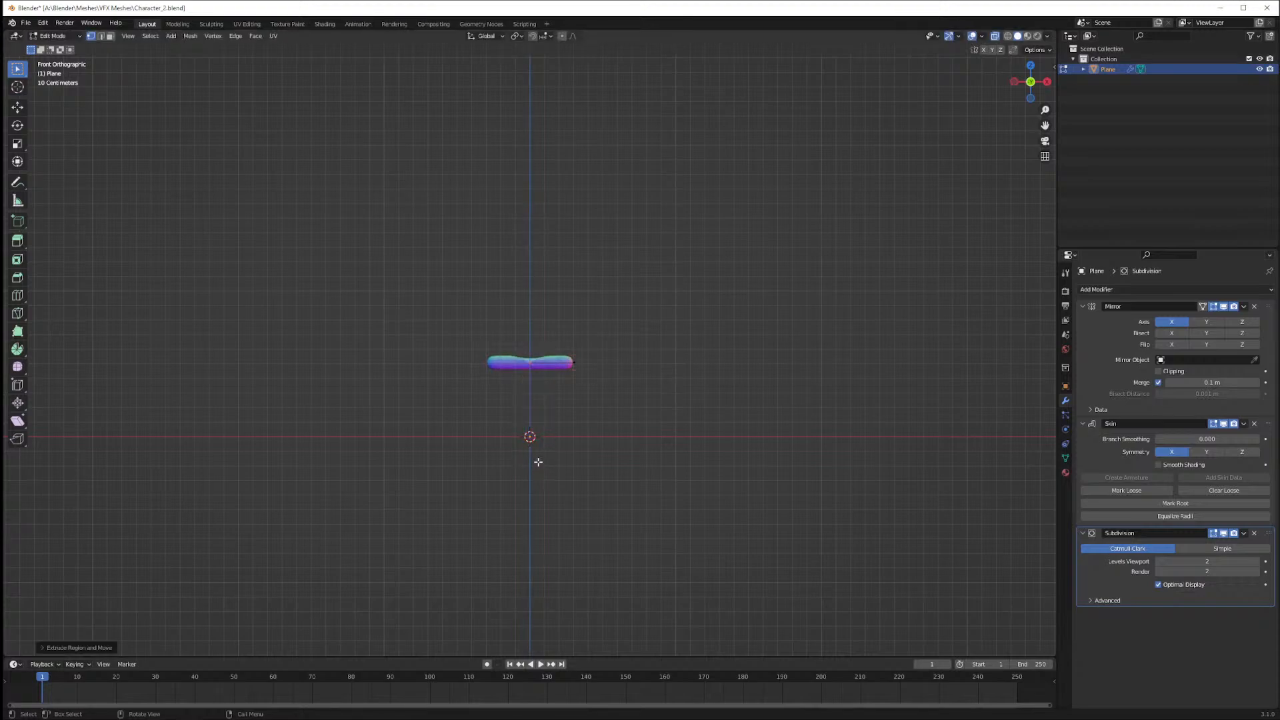
key("e")
key("z")
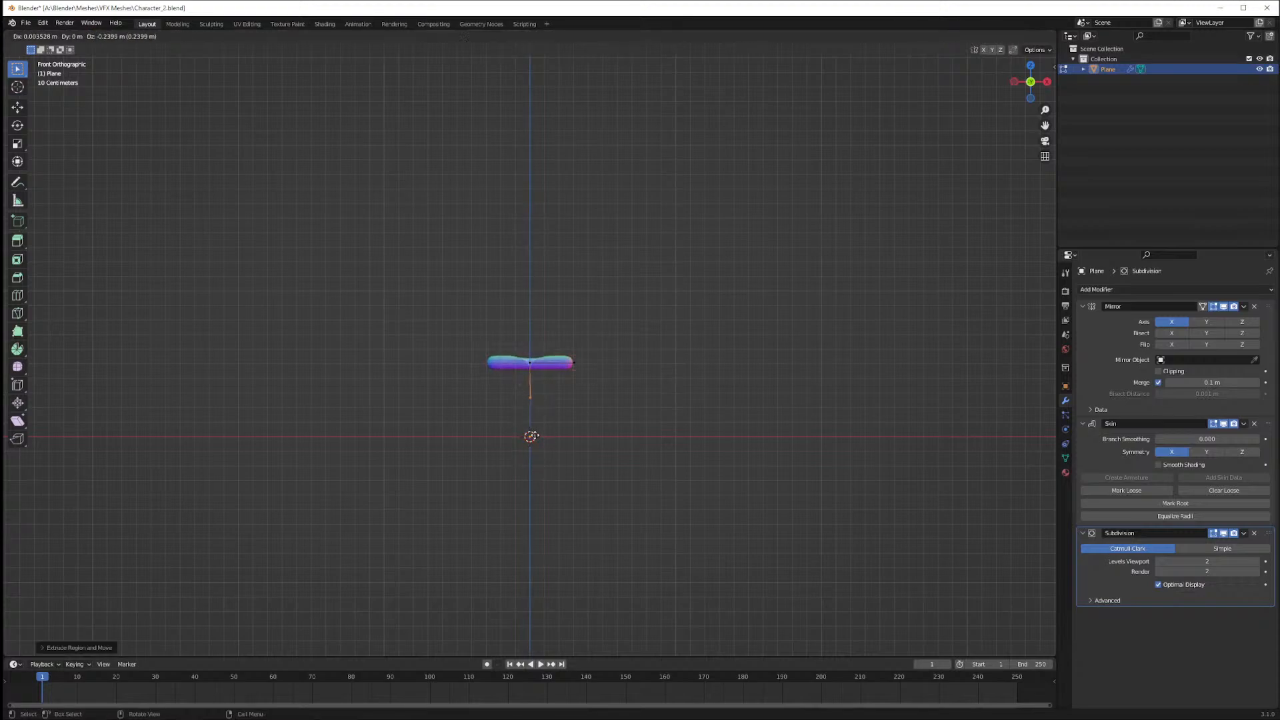
right_click(544, 469)
mouse_move(559, 403)
middle_mouse_down()
mouse_move(620, 438)
mouse_move(689, 423)
mouse_move(556, 407)
mouse_move(580, 409)
middle_mouse_up()
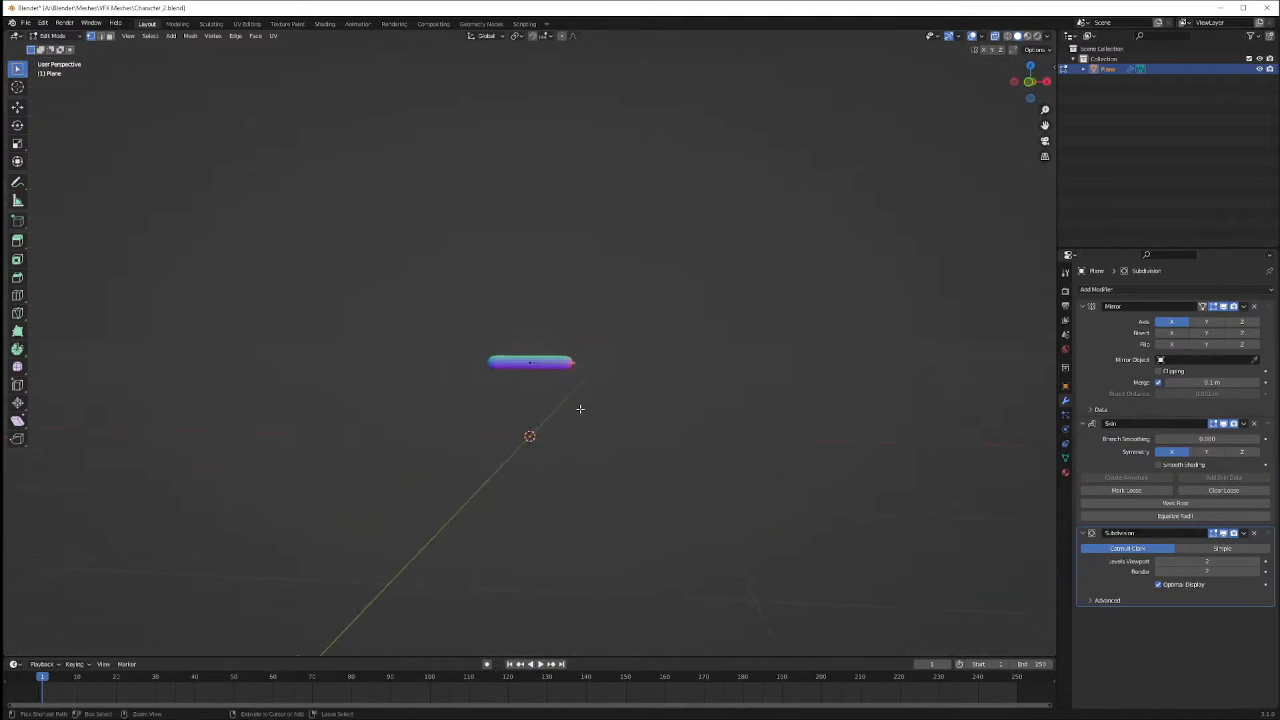
key("ctrl+z")
key("KP_1")
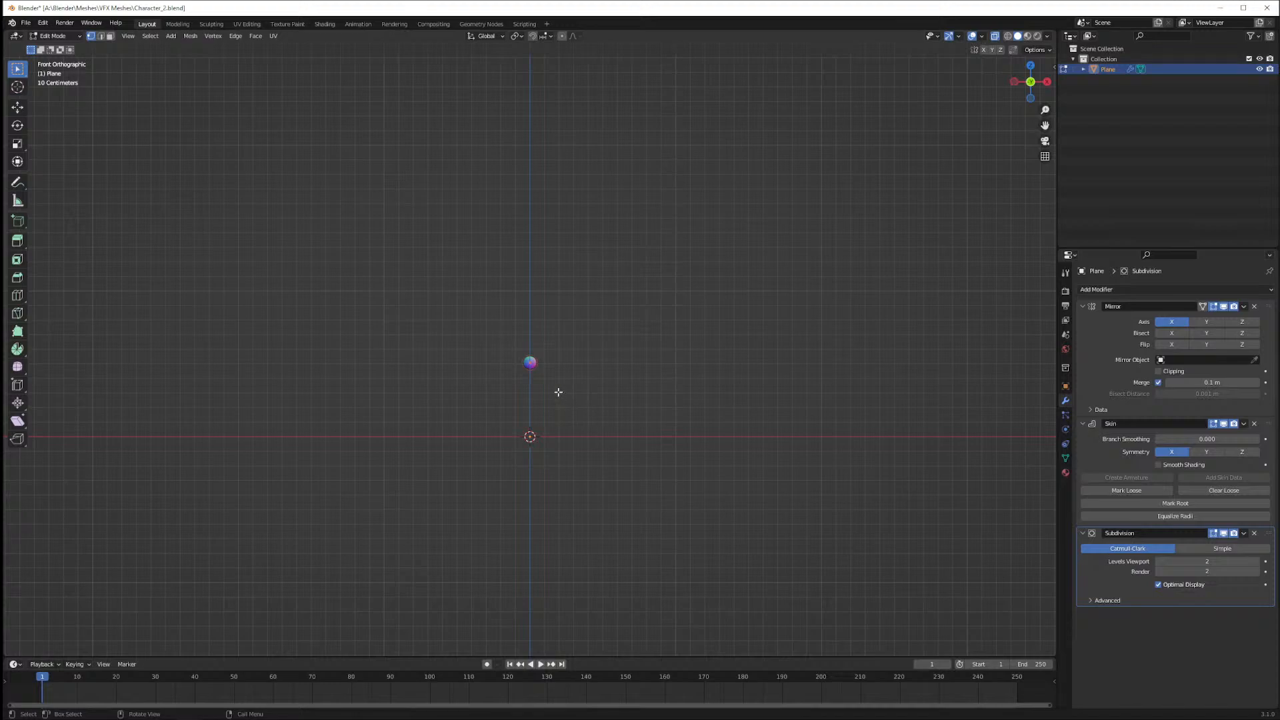
Extrude the vertex about 0.5 m down along Z, and extrude the original vertex about 0.41 m up along Z
key("e")
key("z")
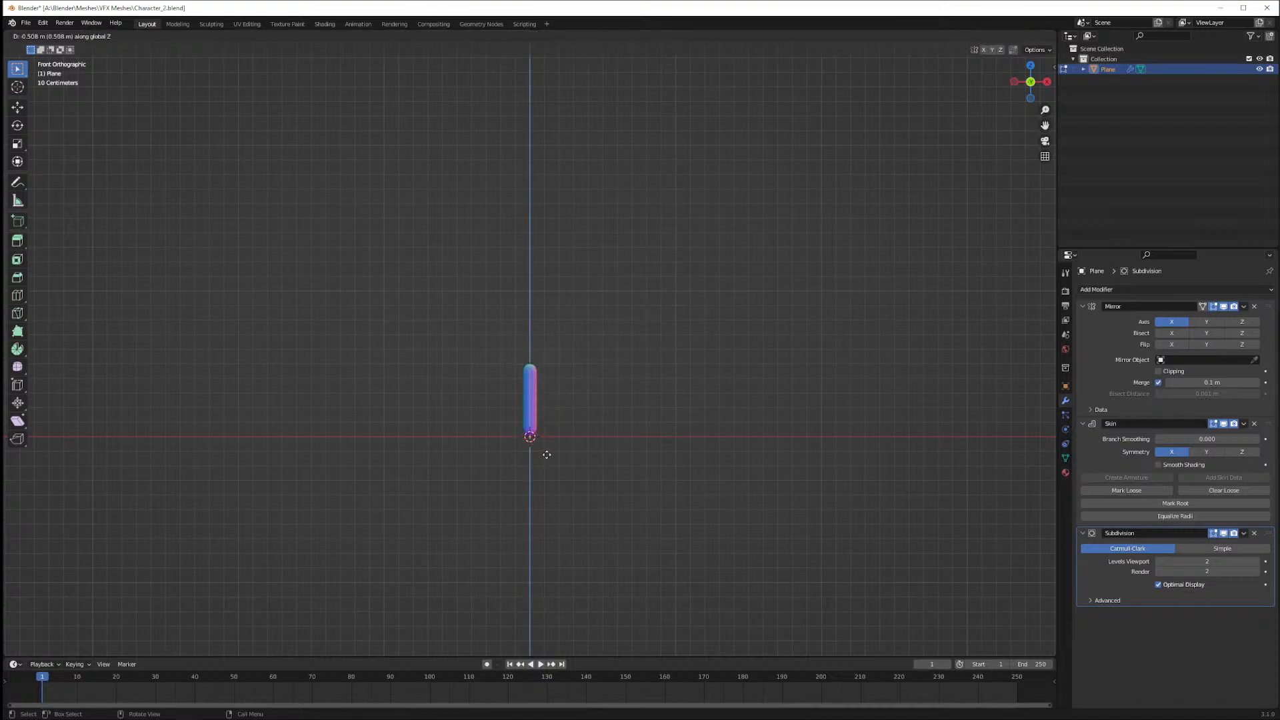
left_click(547, 455)
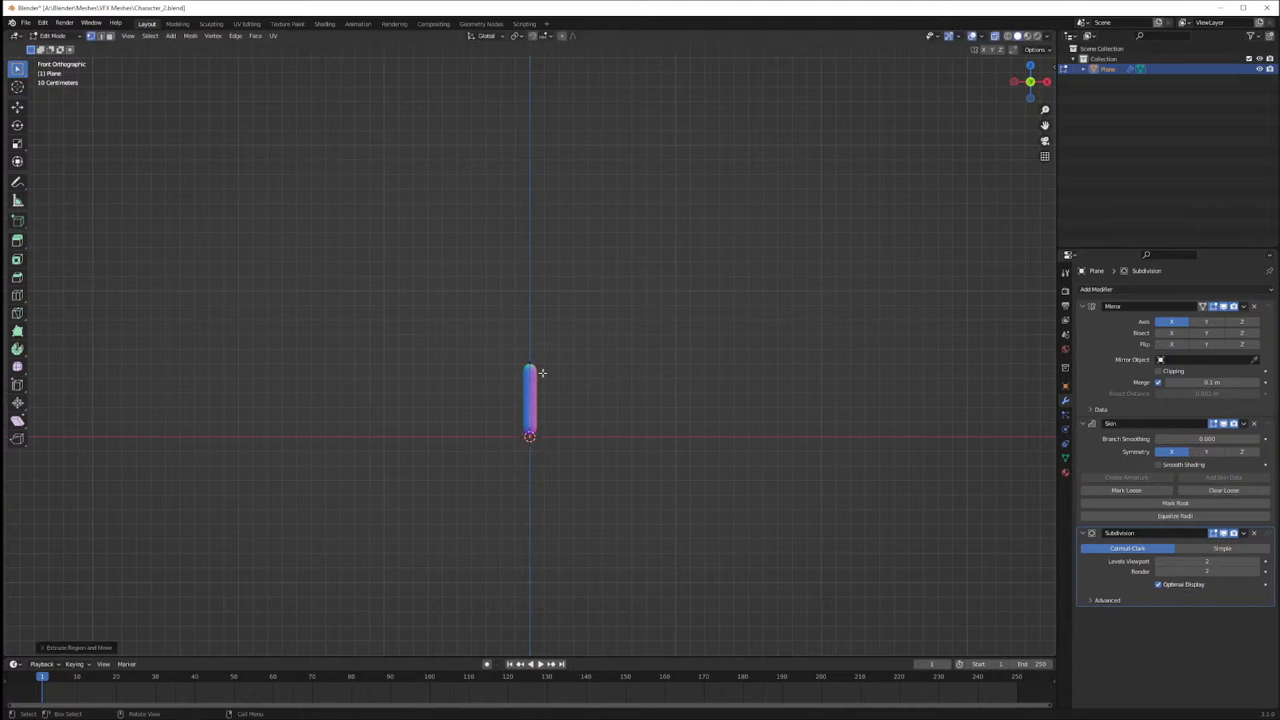
left_click_drag(543, 373, 508, 353)
key("e")
key("z")
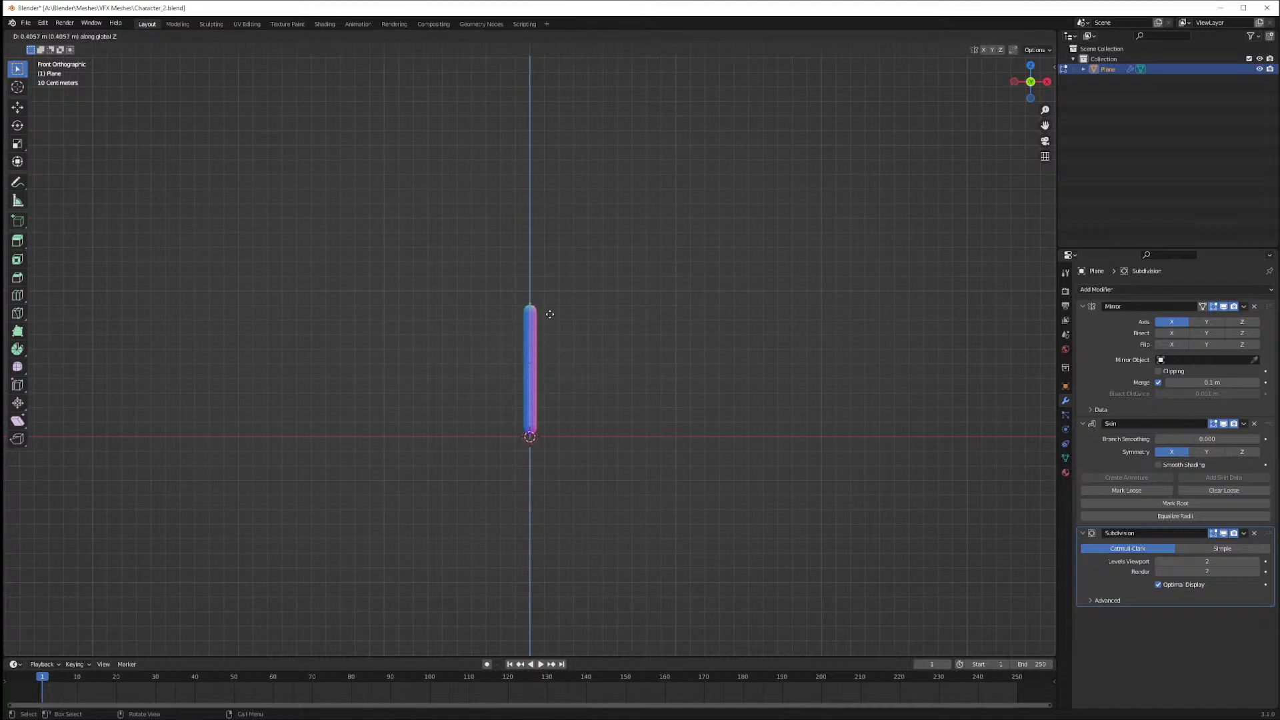
left_click(550, 317)
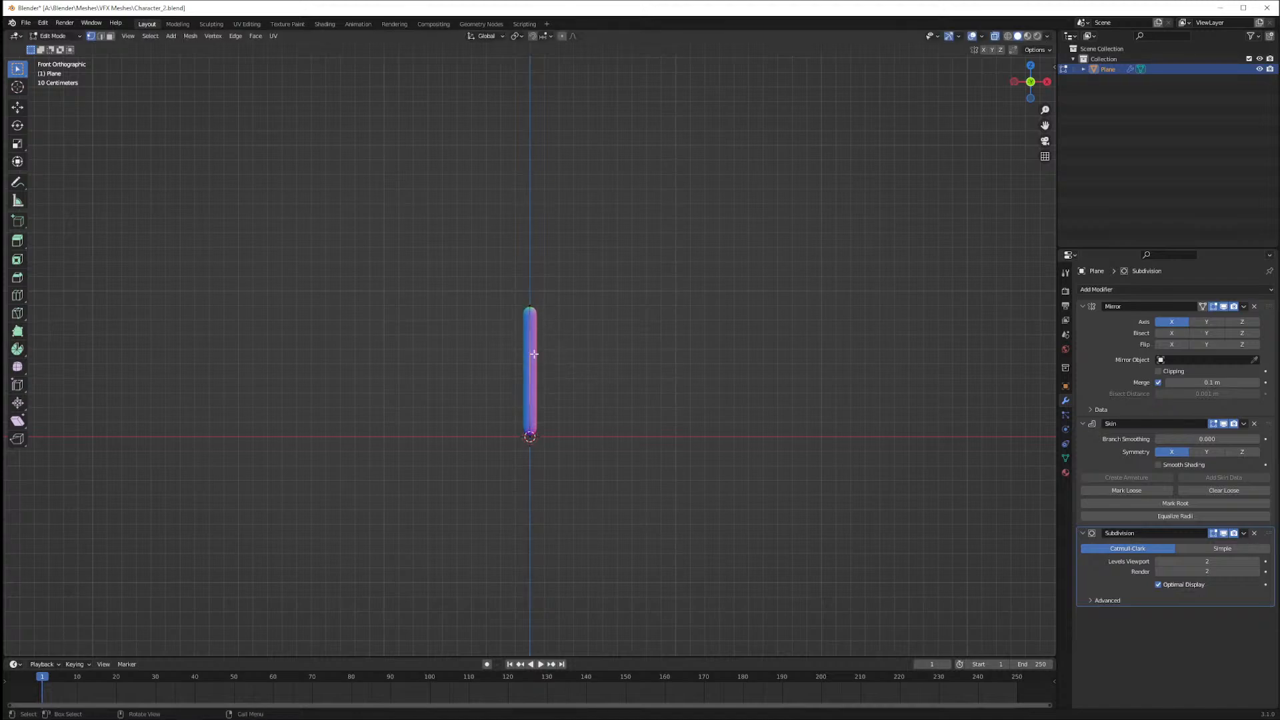
Extrude the column's middle vertex about 0.43 m along X to form the mirrored arms
left_click(571, 387)
key("e")
key("x")
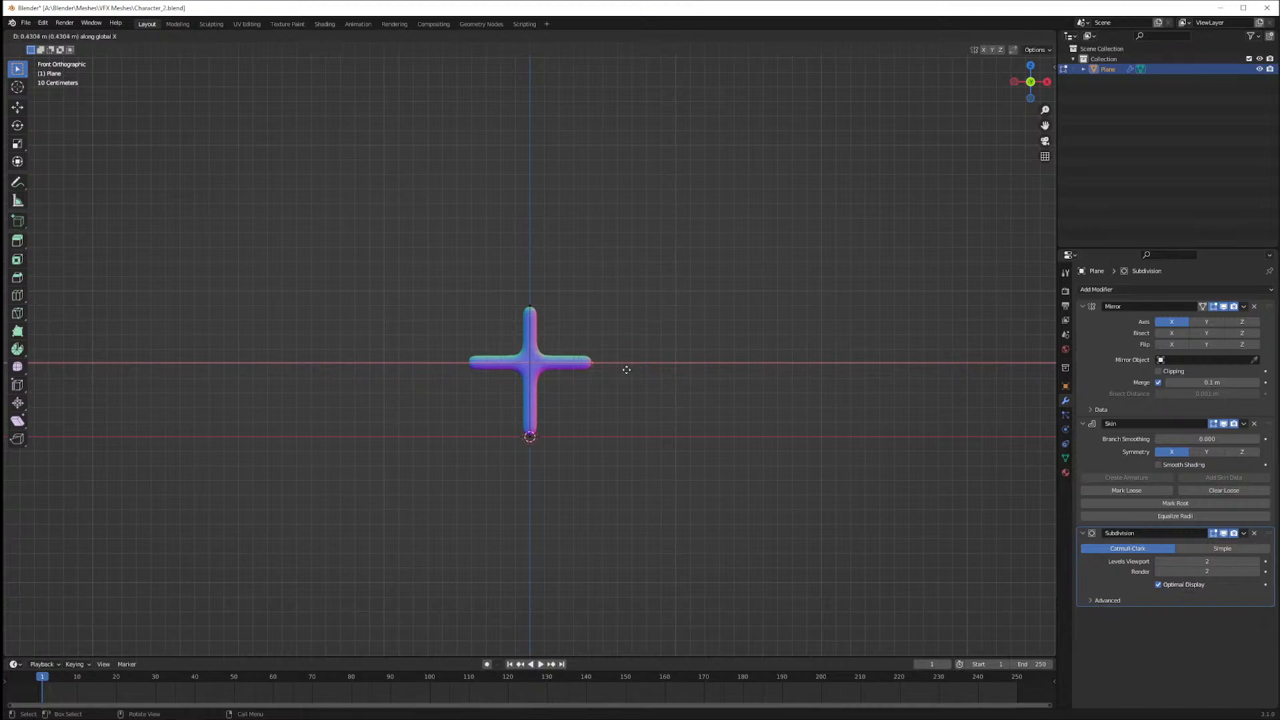
left_click(625, 369)
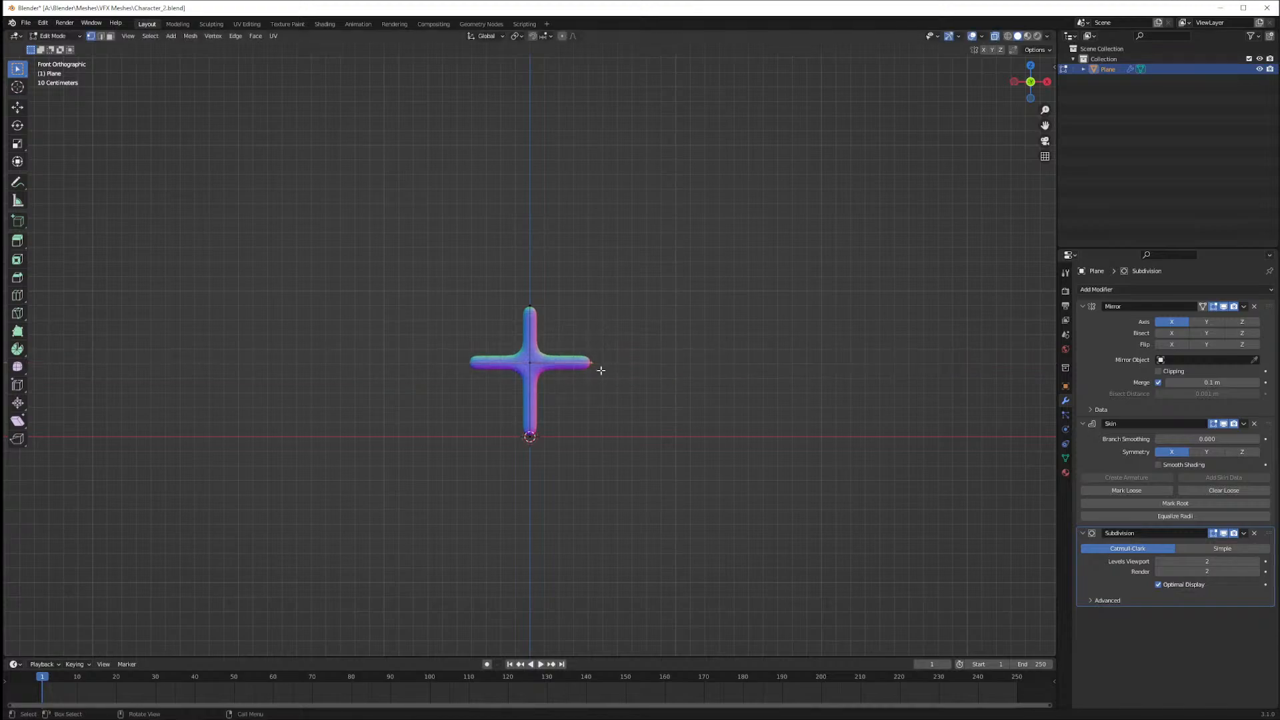
key("g")
key("x")
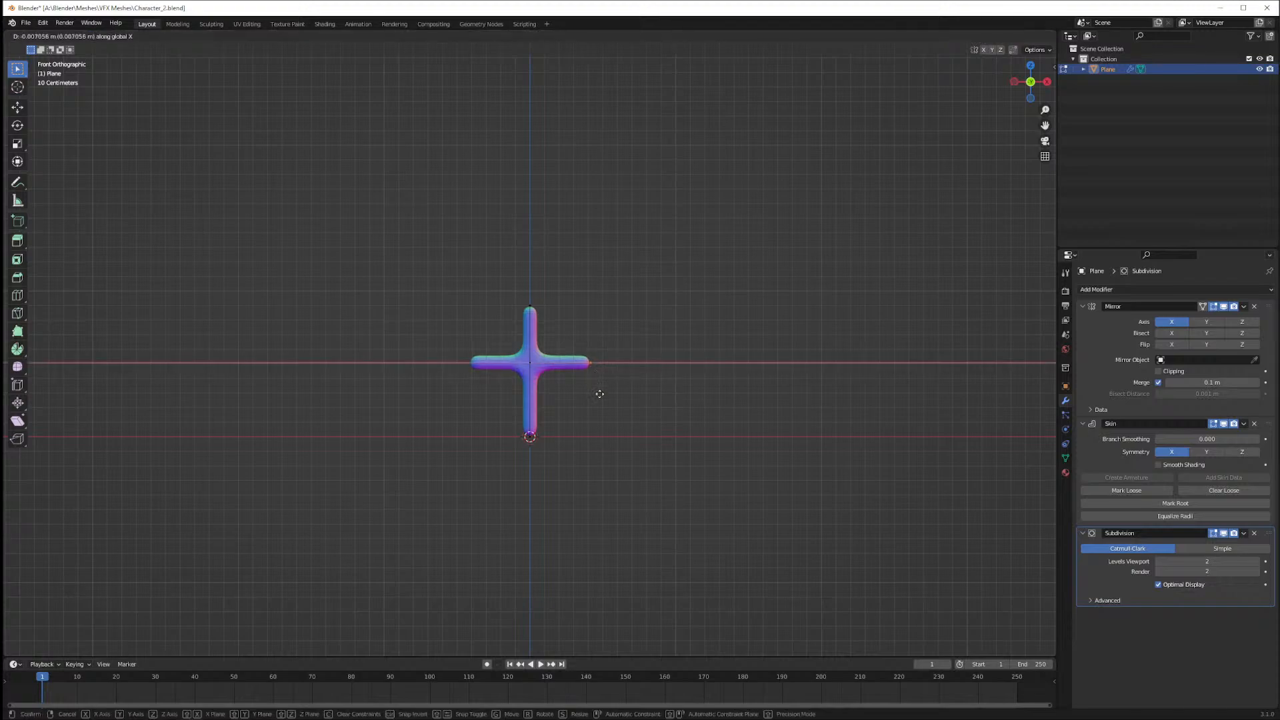
key("z")
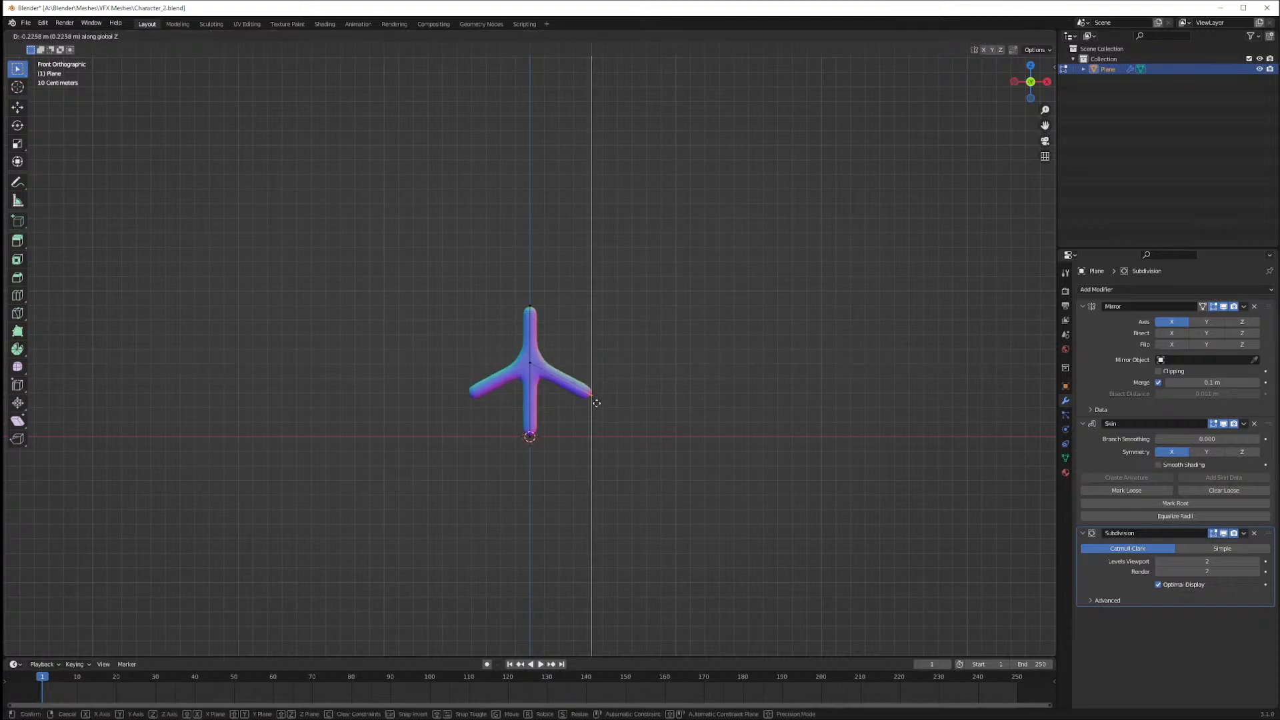
right_click(587, 404)
scroll(592, 351, "up", 2)
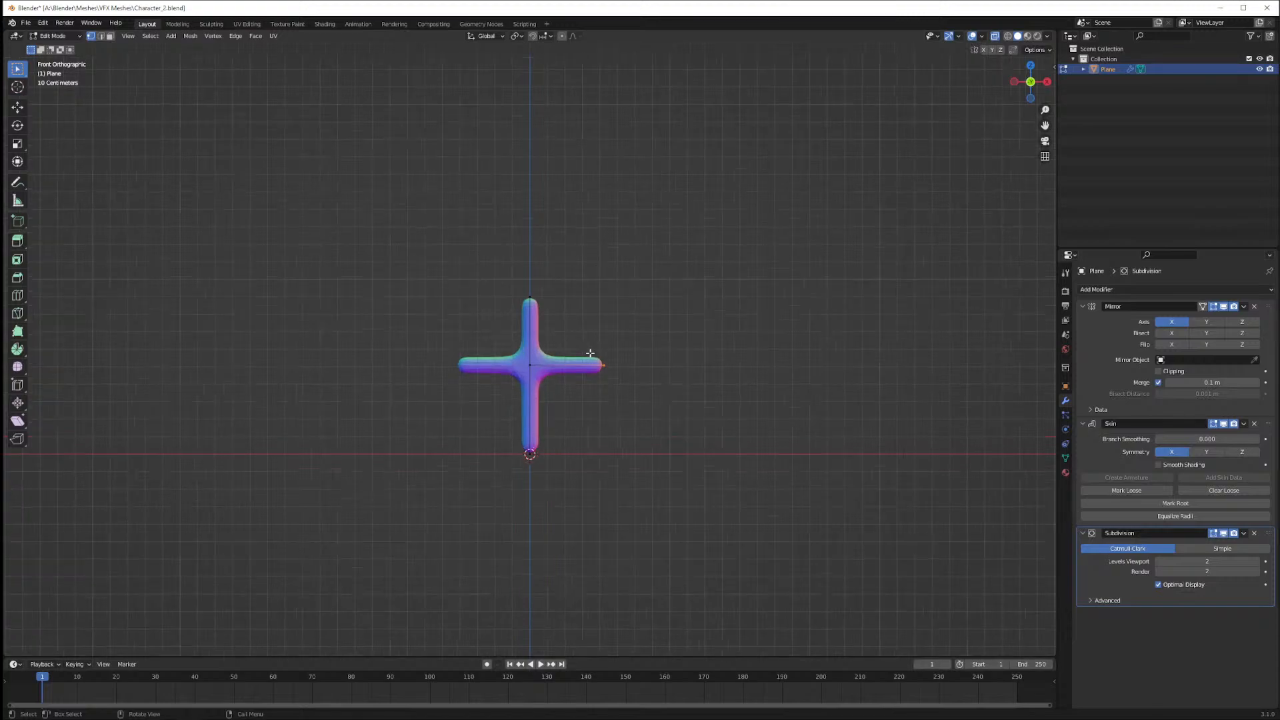
scroll(598, 381, "up", 1)
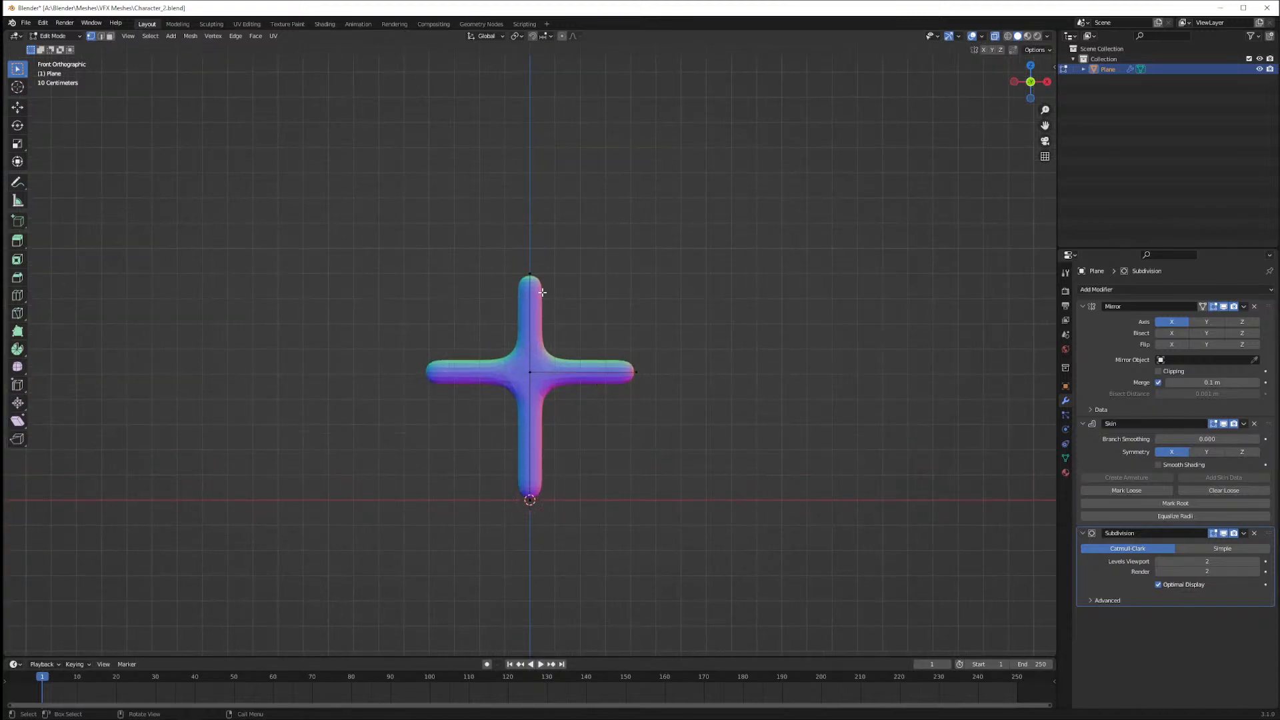
left_click_drag(521, 365, 548, 388)
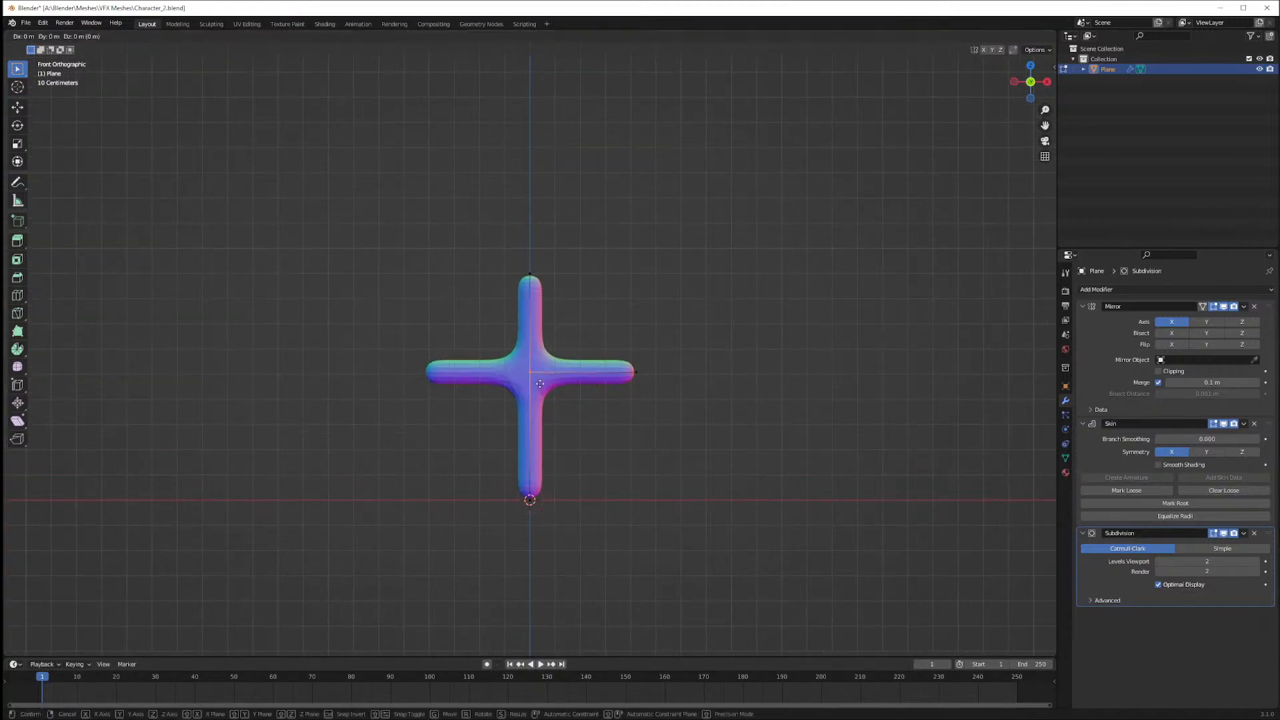
key("s")
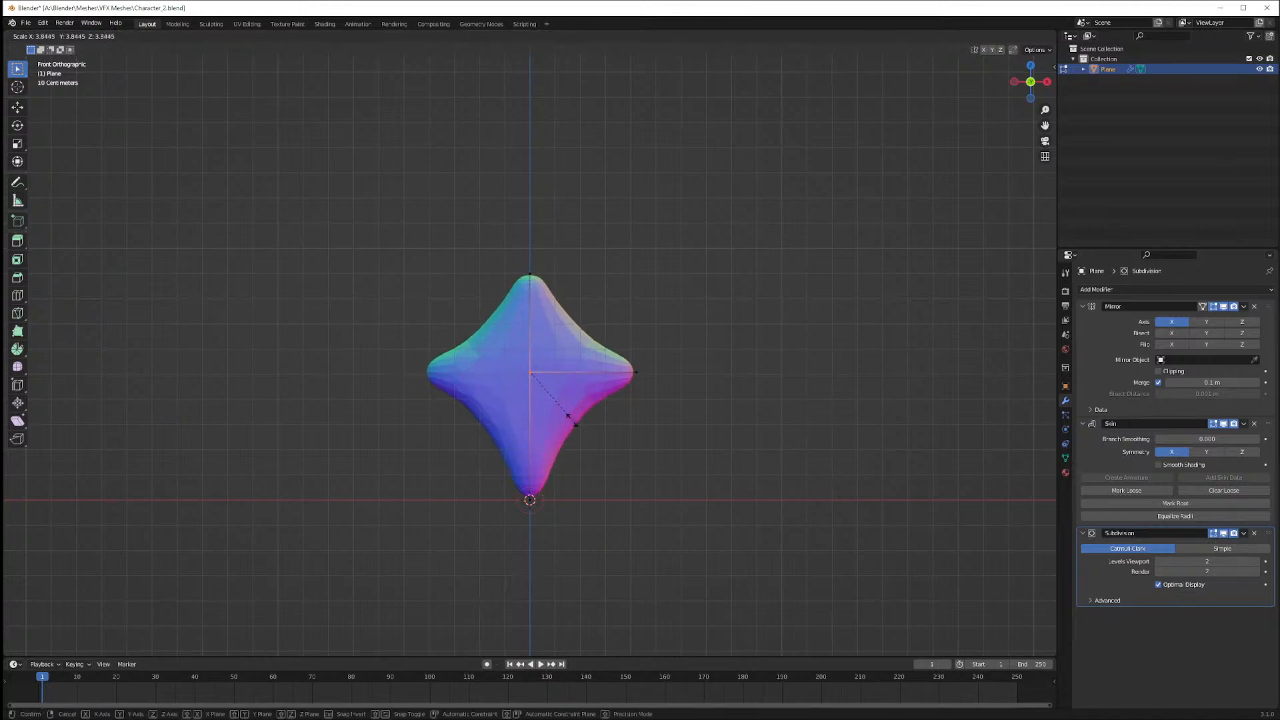
right_click(547, 393)
Add a vertex to the edge above the arms with a loop cut and lower it along Z towards the arm joint
middle_click_drag(577, 338, 511, 279)
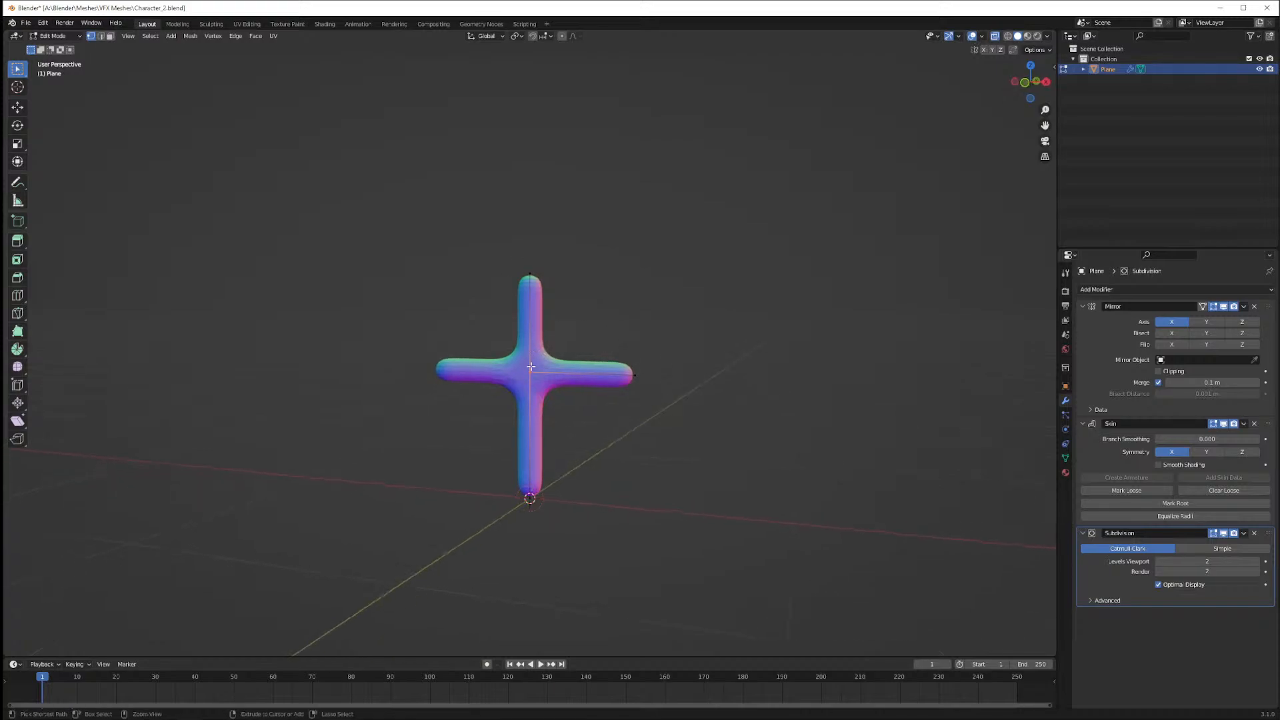
key("ctrl+r")
left_click(543, 338)
key("g")
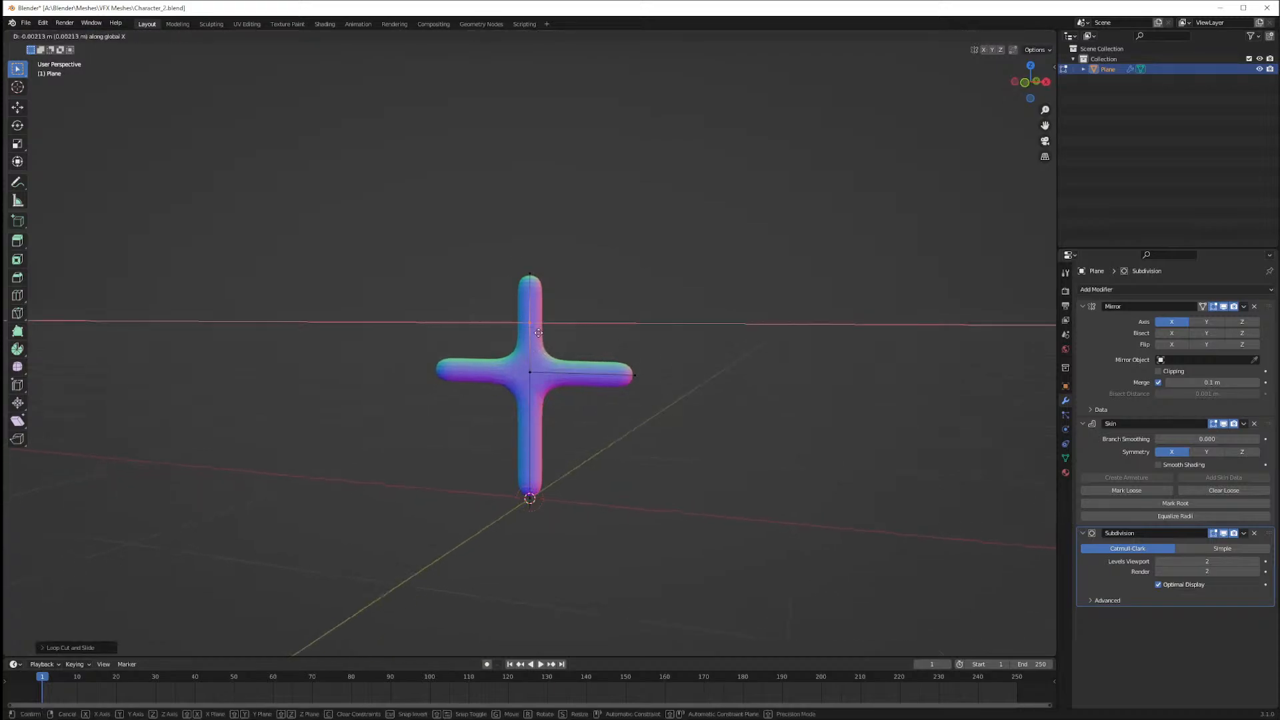
key("x")
key("z")
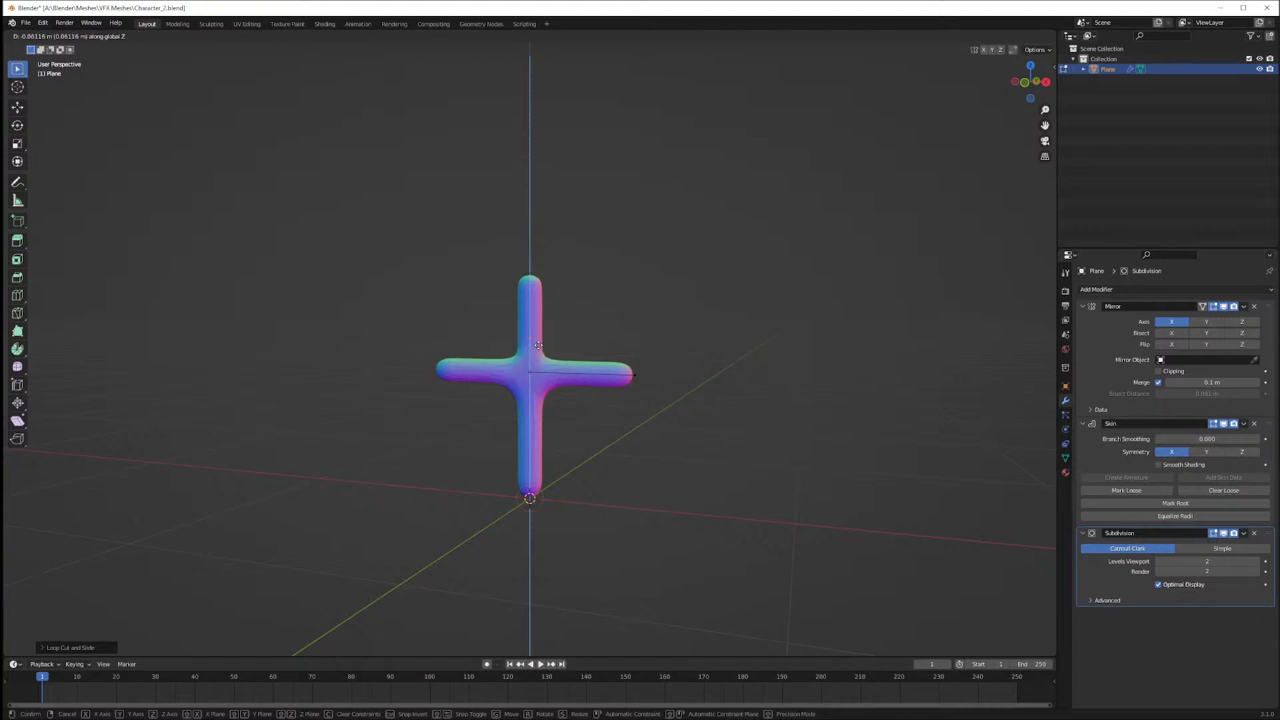
left_click(539, 346)
left_click_drag(489, 324, 548, 355)
key("g")
key("z")
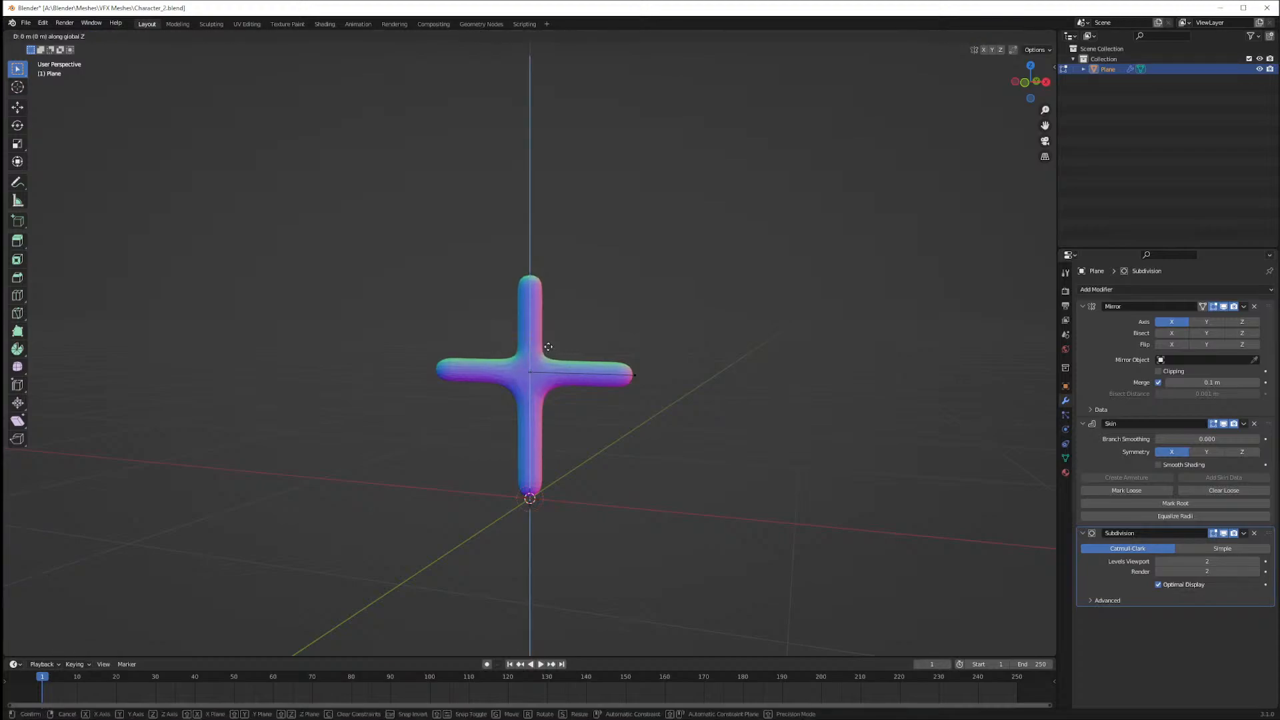
left_click(569, 341)
Enlarge the skin of the vertex above the arms into a wide, rounded head
key("ctrl+a")
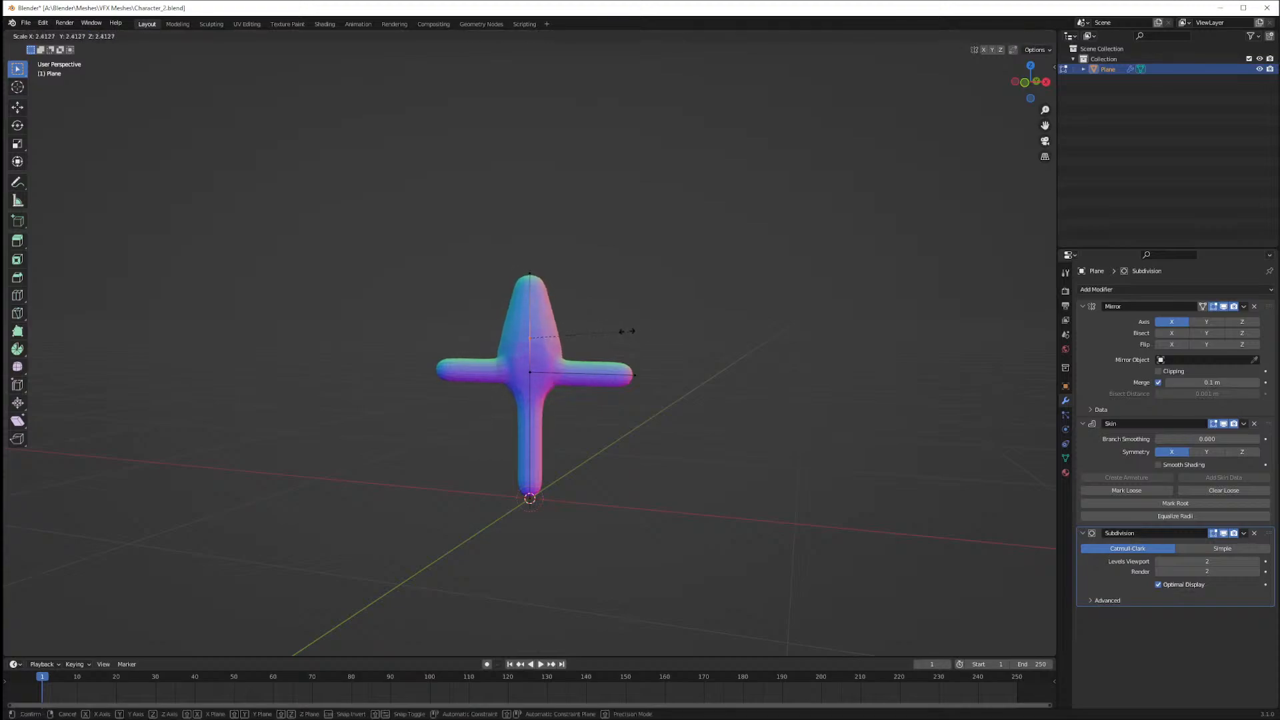
left_click(686, 351)
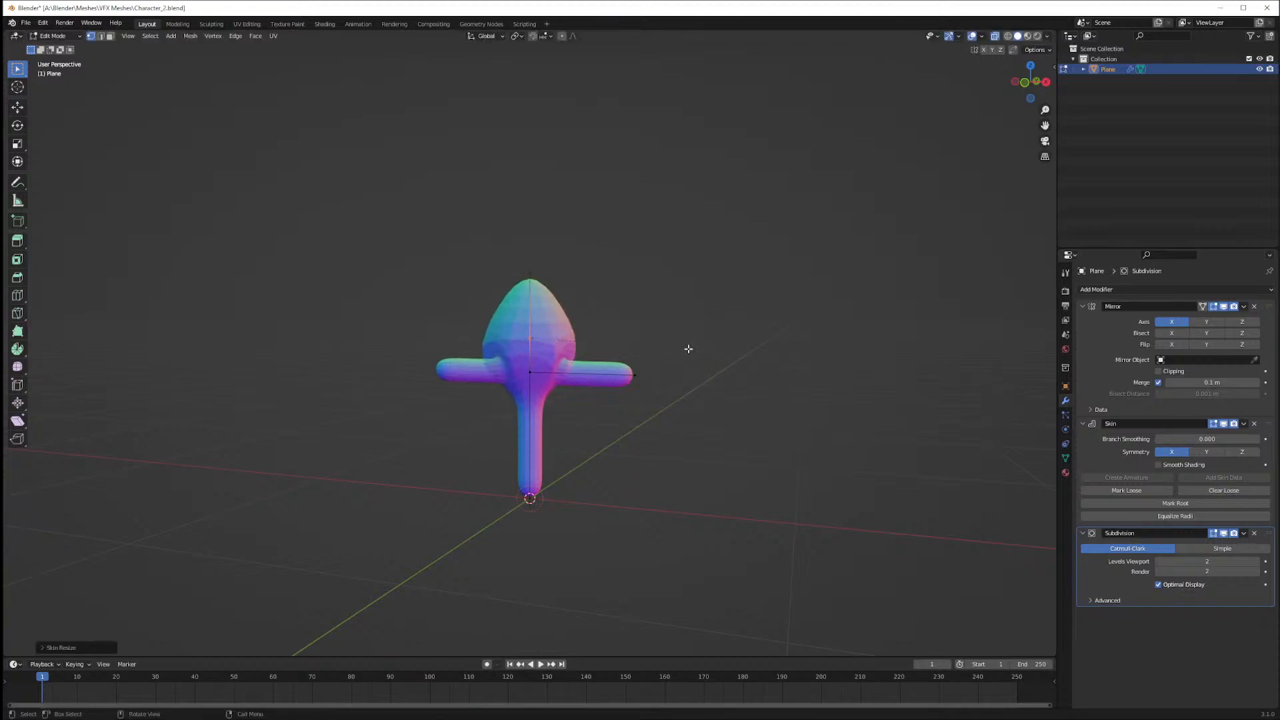
middle_click_drag(687, 351, 681, 321)
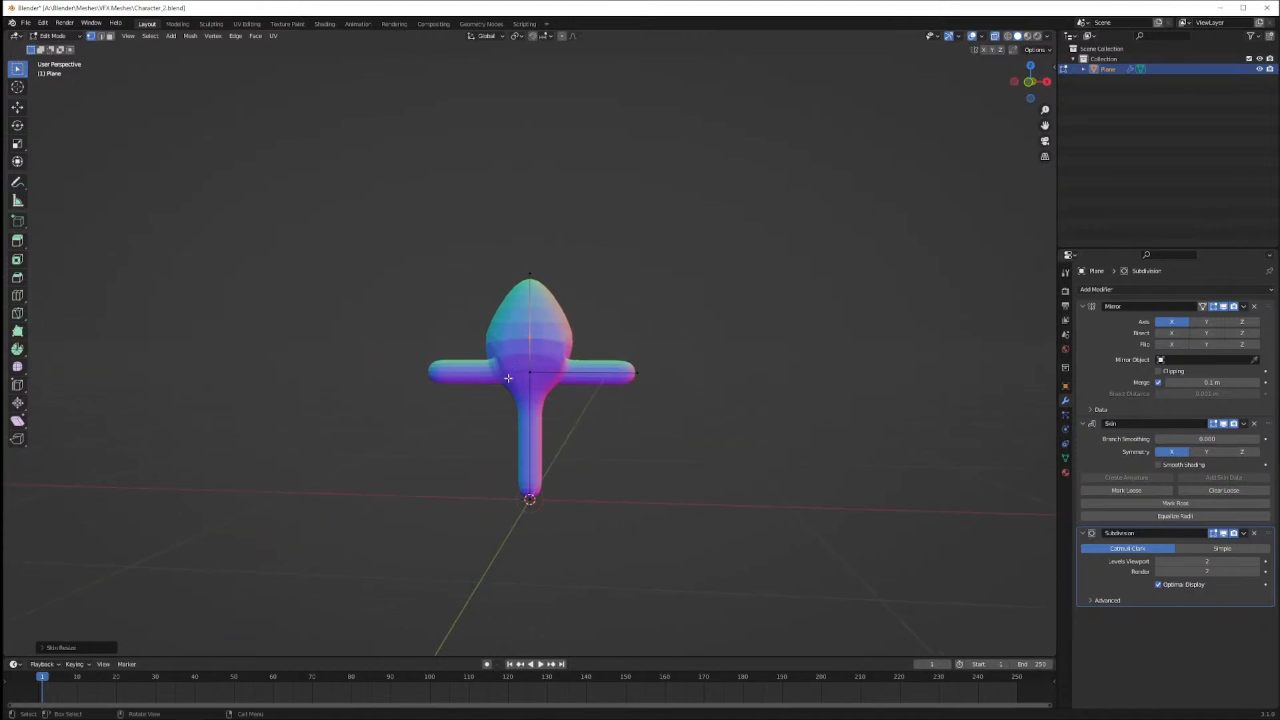
middle_click_drag(508, 377, 702, 379)
scroll(548, 377, "up", 2)
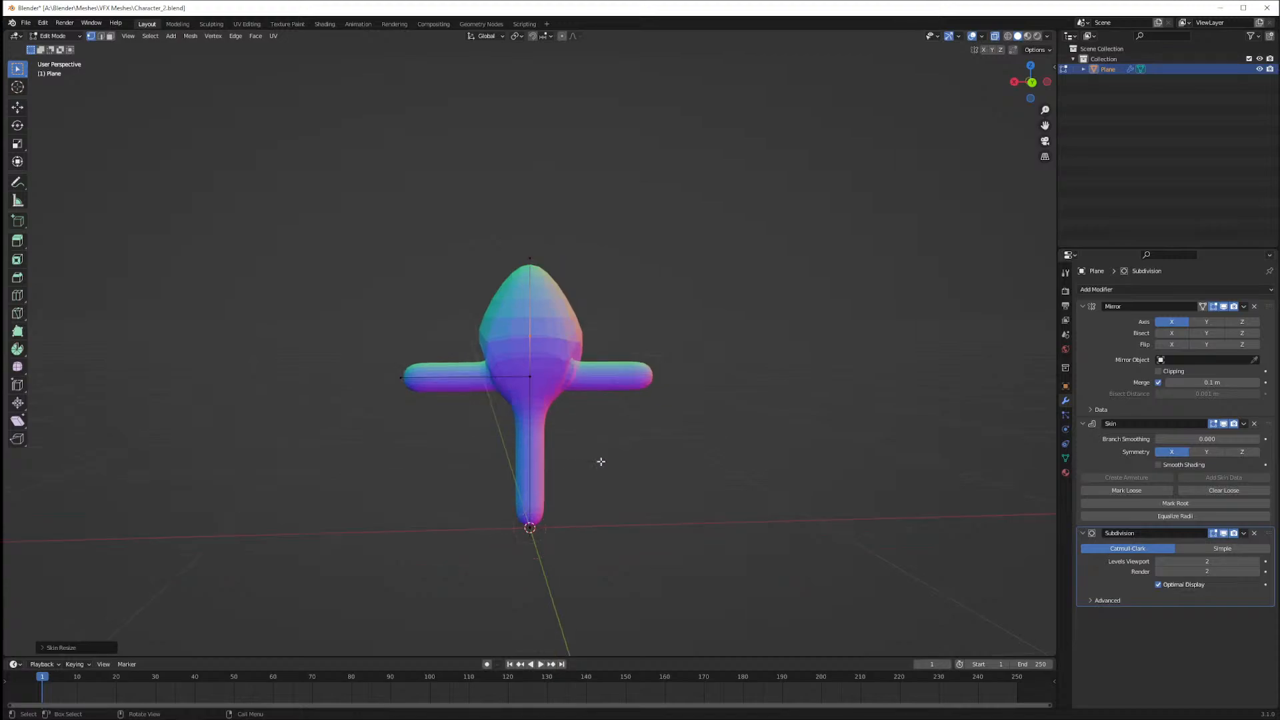
Extrude the column's bottom vertex about 0.22 m along X to form the mirrored feet
middle_click_drag(600, 460, 478, 507)
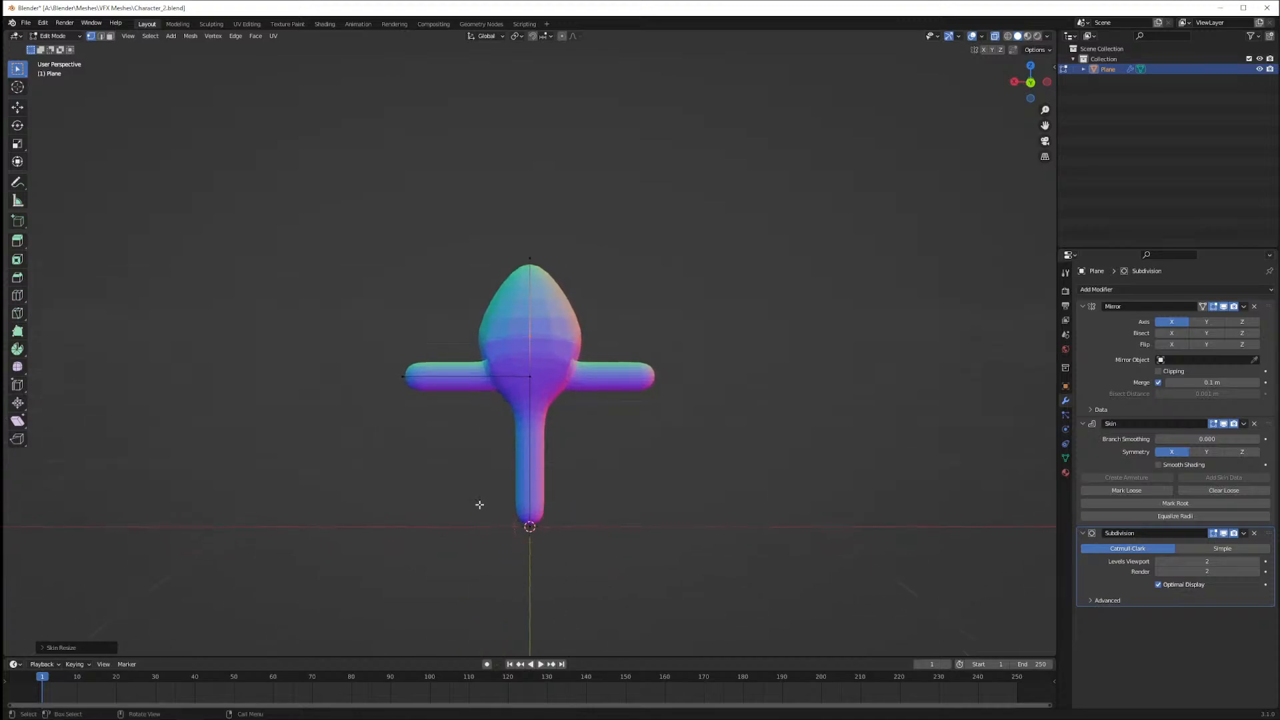
key("g")
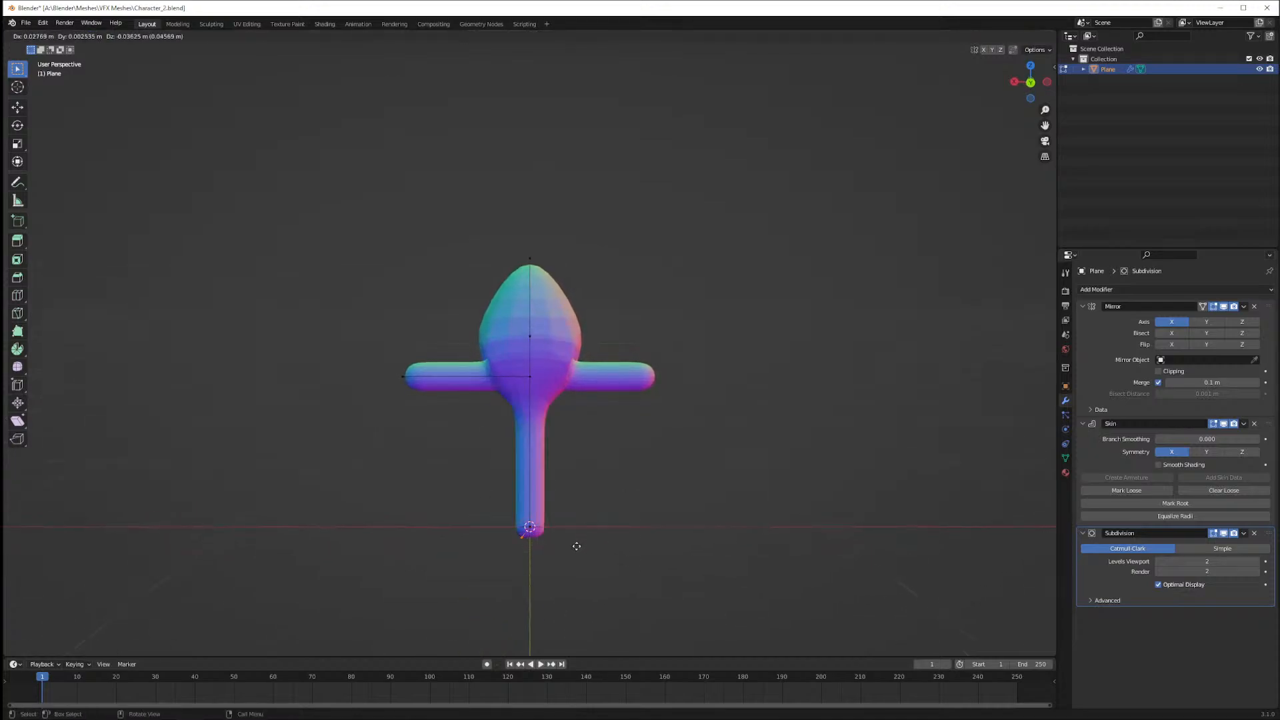
key("x")
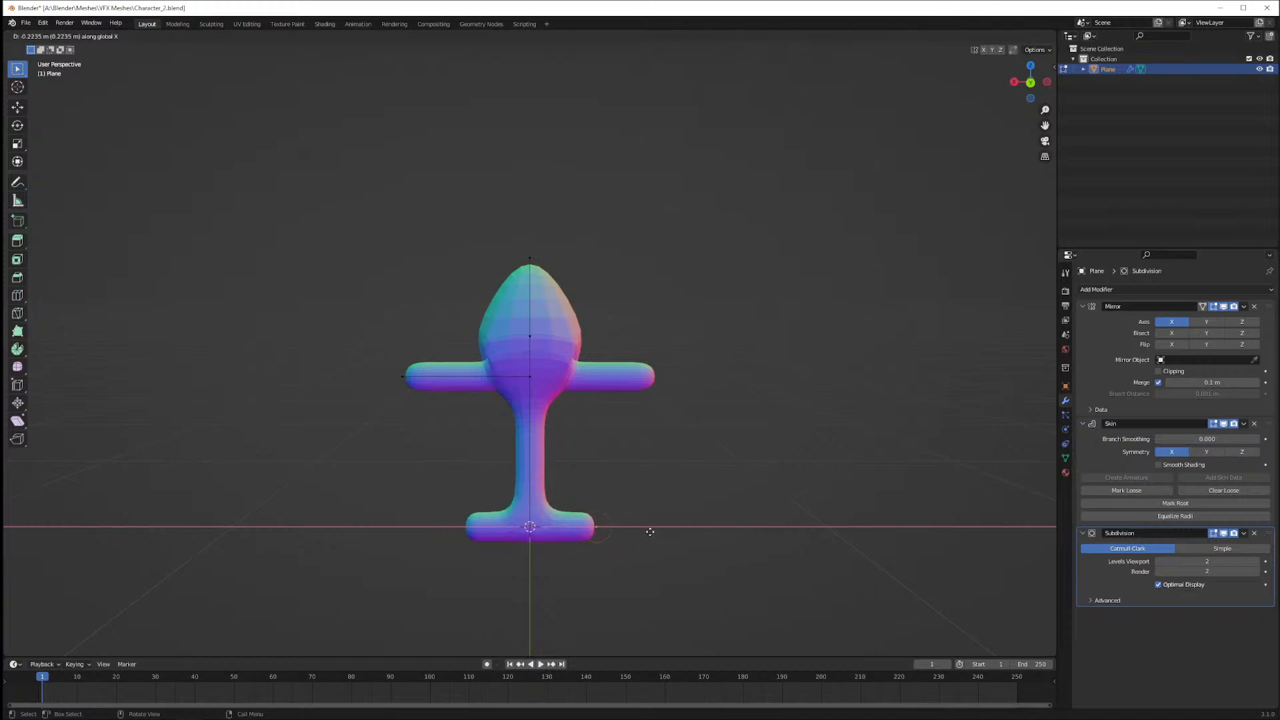
left_click(650, 521)
Add a vertex to the body edge below the arms with a loop cut and lower it along Z towards the feet
key("ctrl+r")
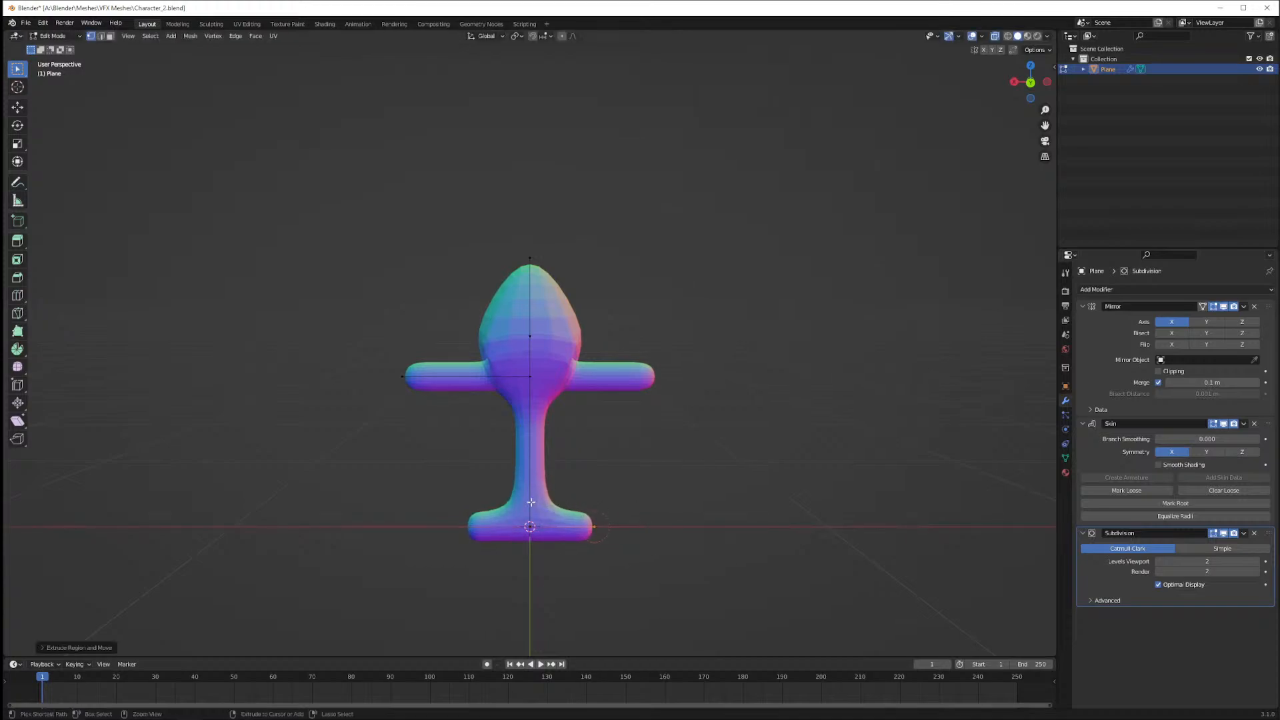
left_click(517, 438)
key("g")
key("z")
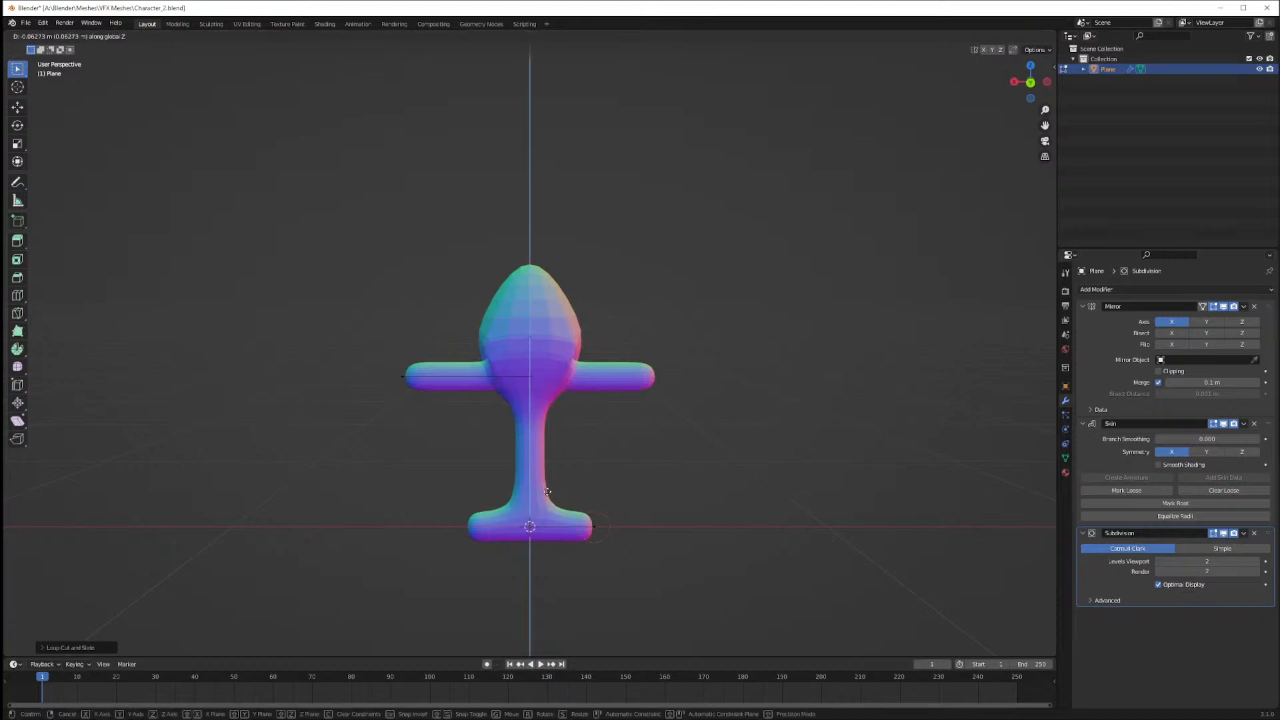
left_click(559, 496)
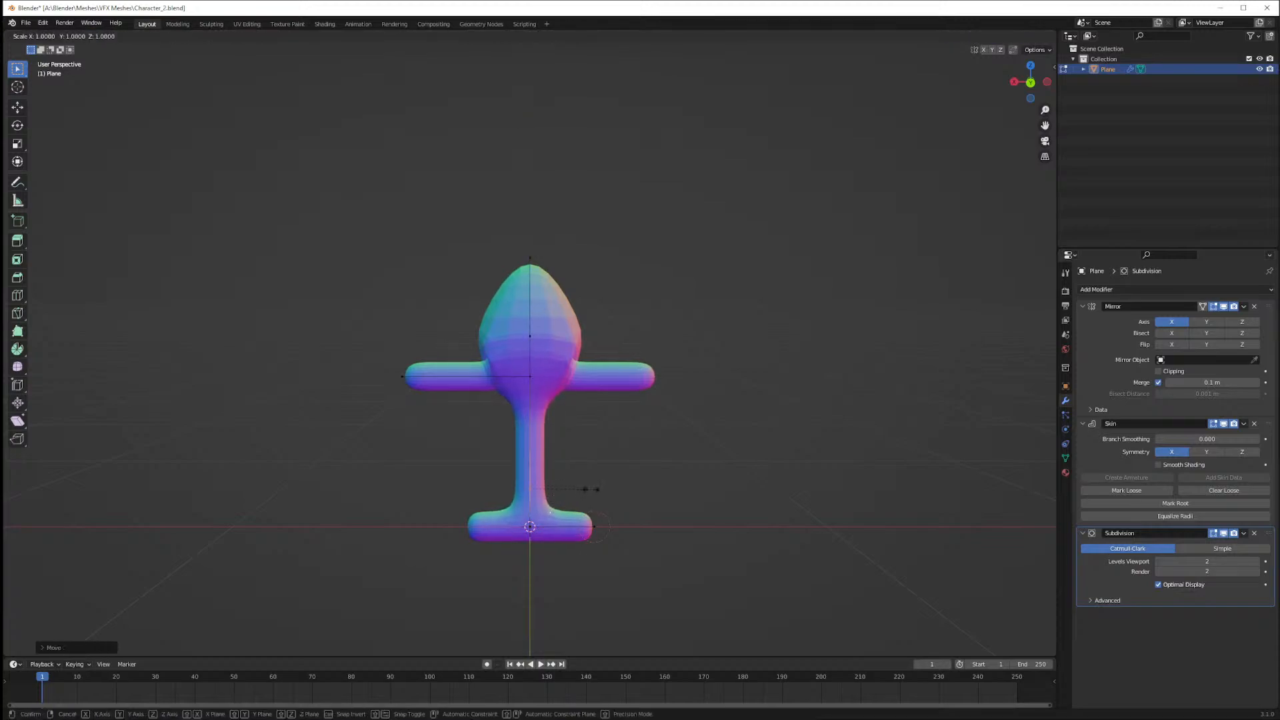
Enlarge the skin of the lower body vertex into a wide torso and inspect the figure in front view
key("ctrl+a")
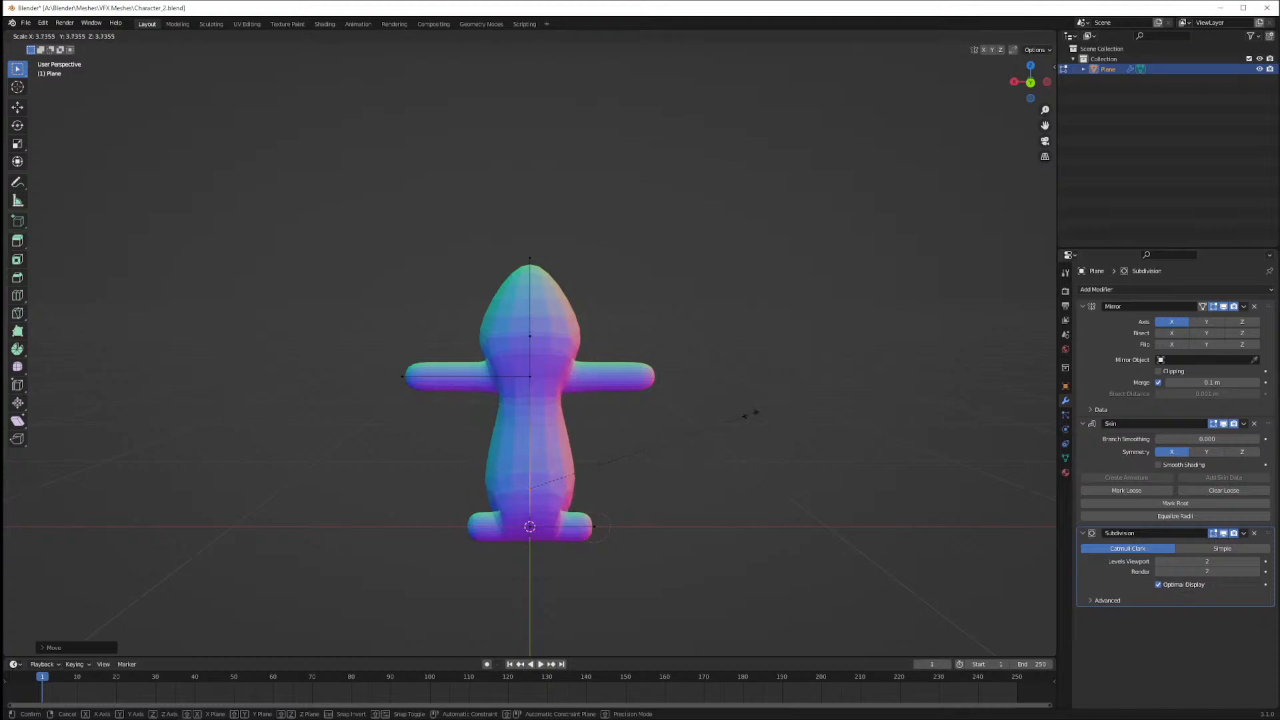
left_click(804, 396)
middle_click_drag(792, 447, 542, 439)
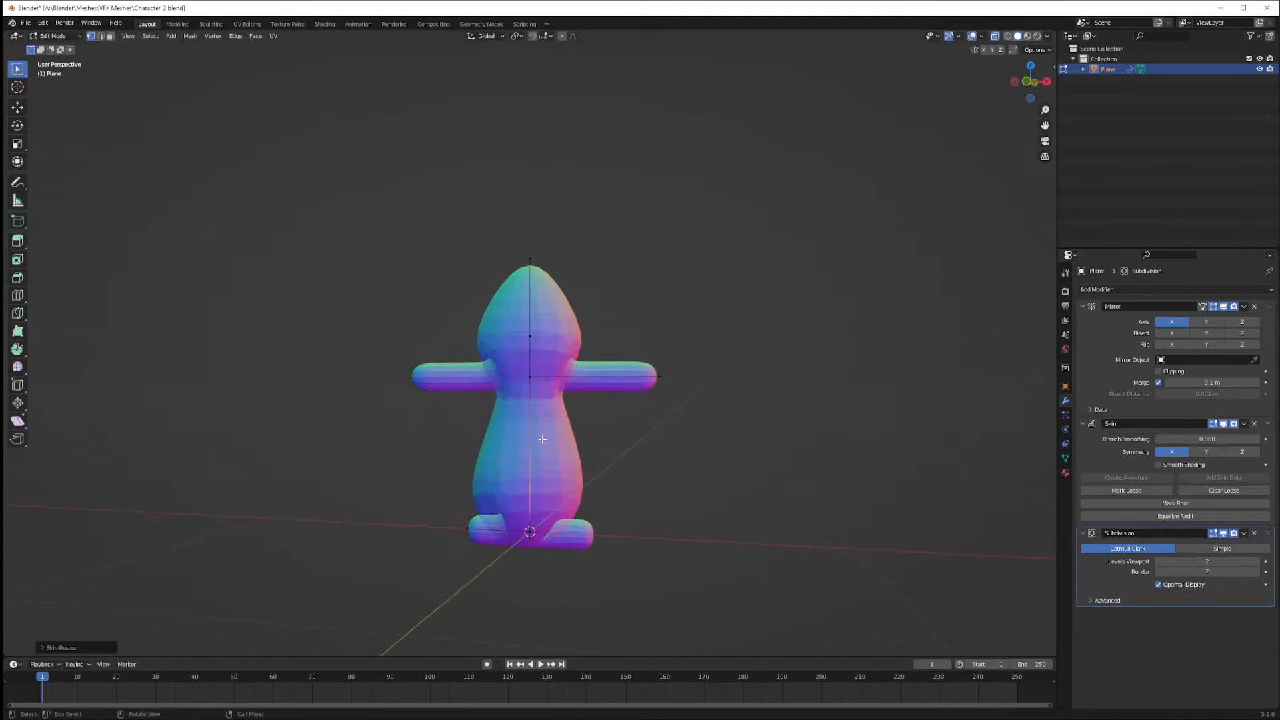
key("KP_1")
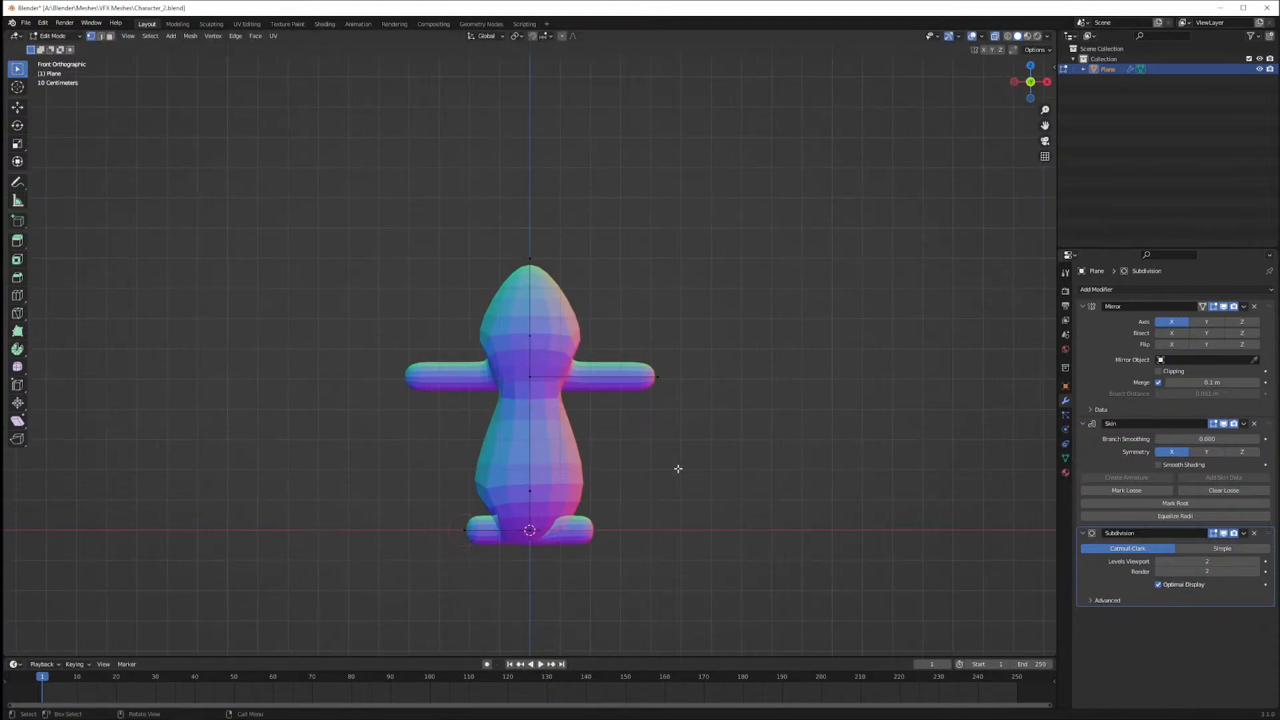
scroll(678, 469, "up", 2)
middle_click_drag(671, 526, 598, 579)
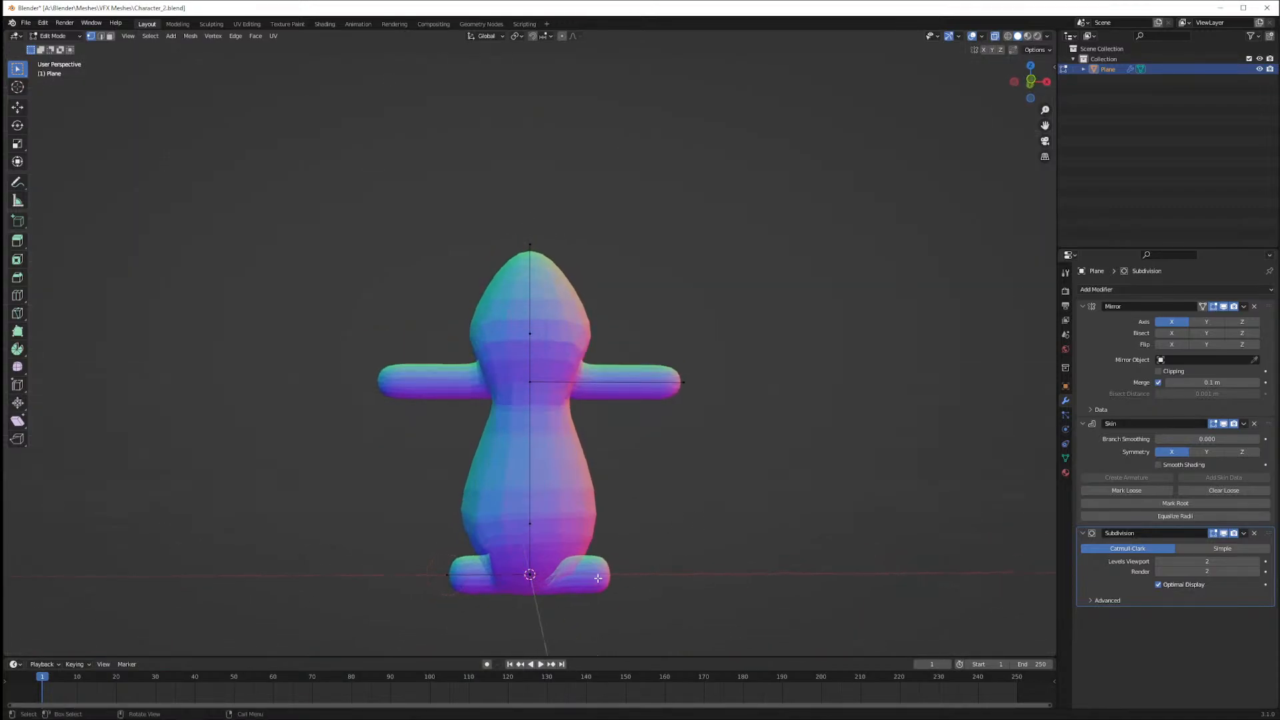
Try marking the lower body vertex as the skin root, and undo back past the torso's skin enlargement
left_click(536, 531)
left_click(1189, 505)
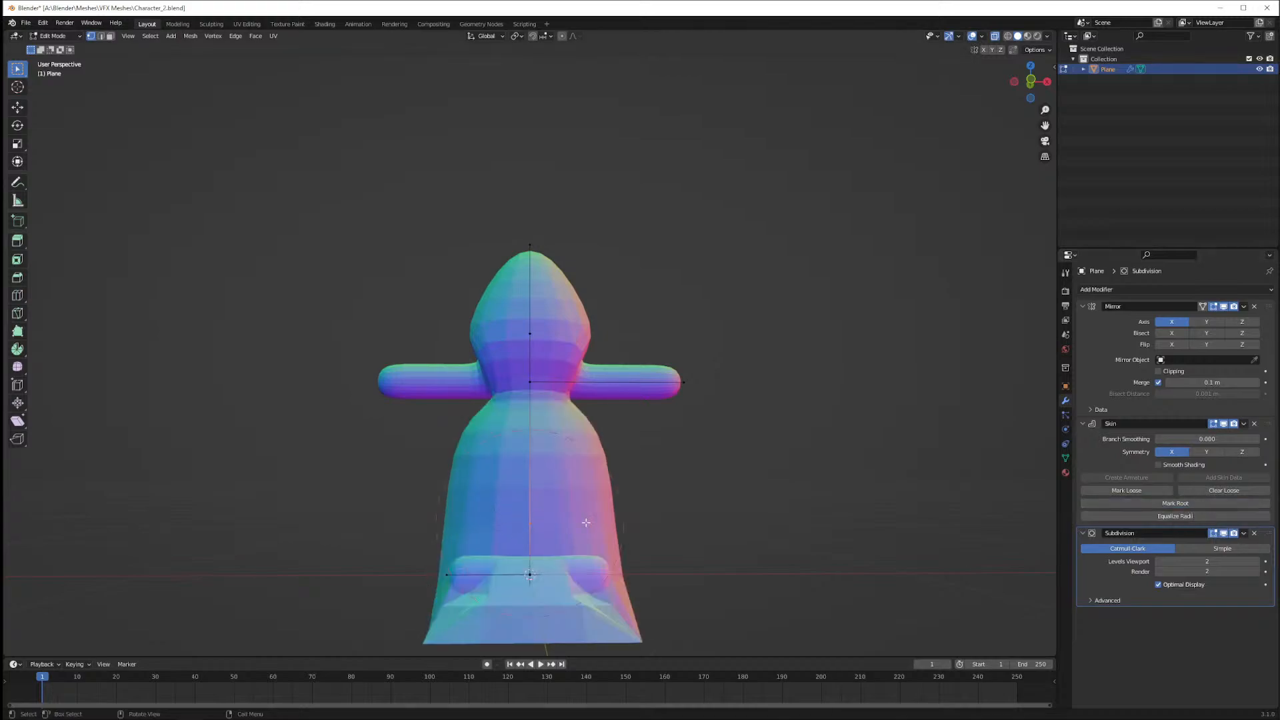
middle_click_drag(587, 523, 881, 529)
key("ctrl+z")
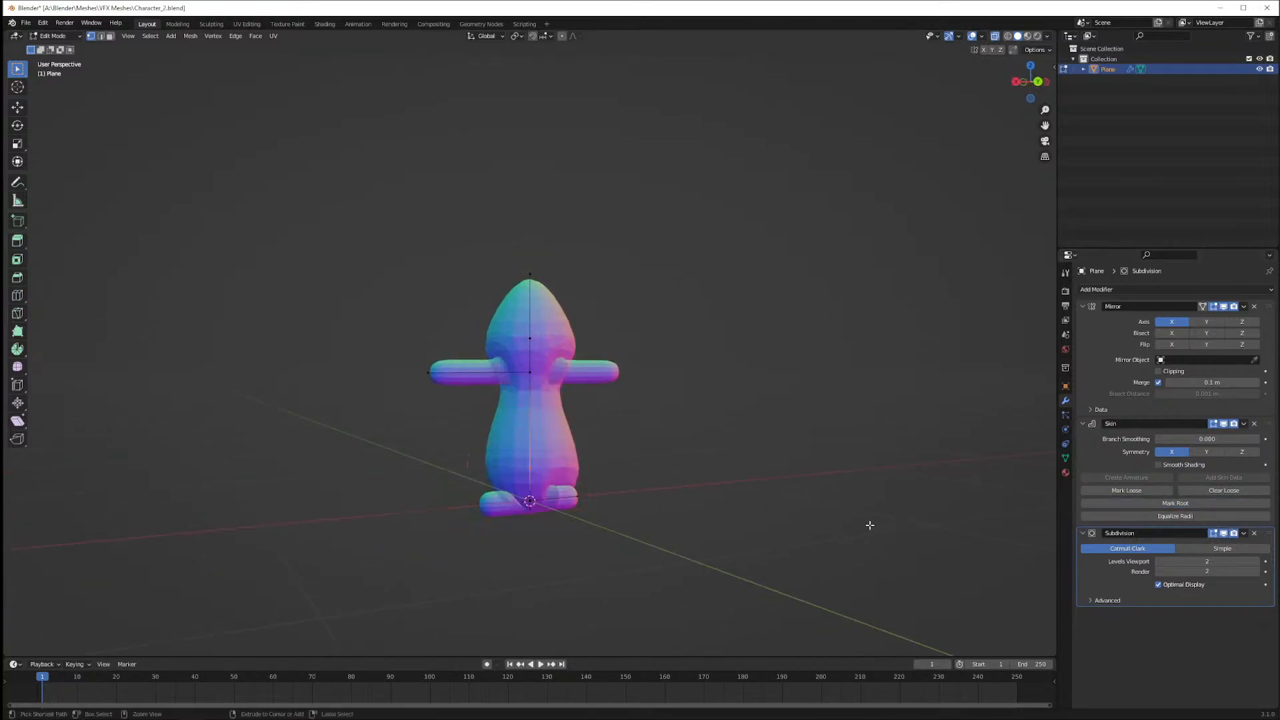
key("ctrl+z")
key("ctrl+z")
key("ctrl+z")
key("ctrl+z")
key("ctrl+z")
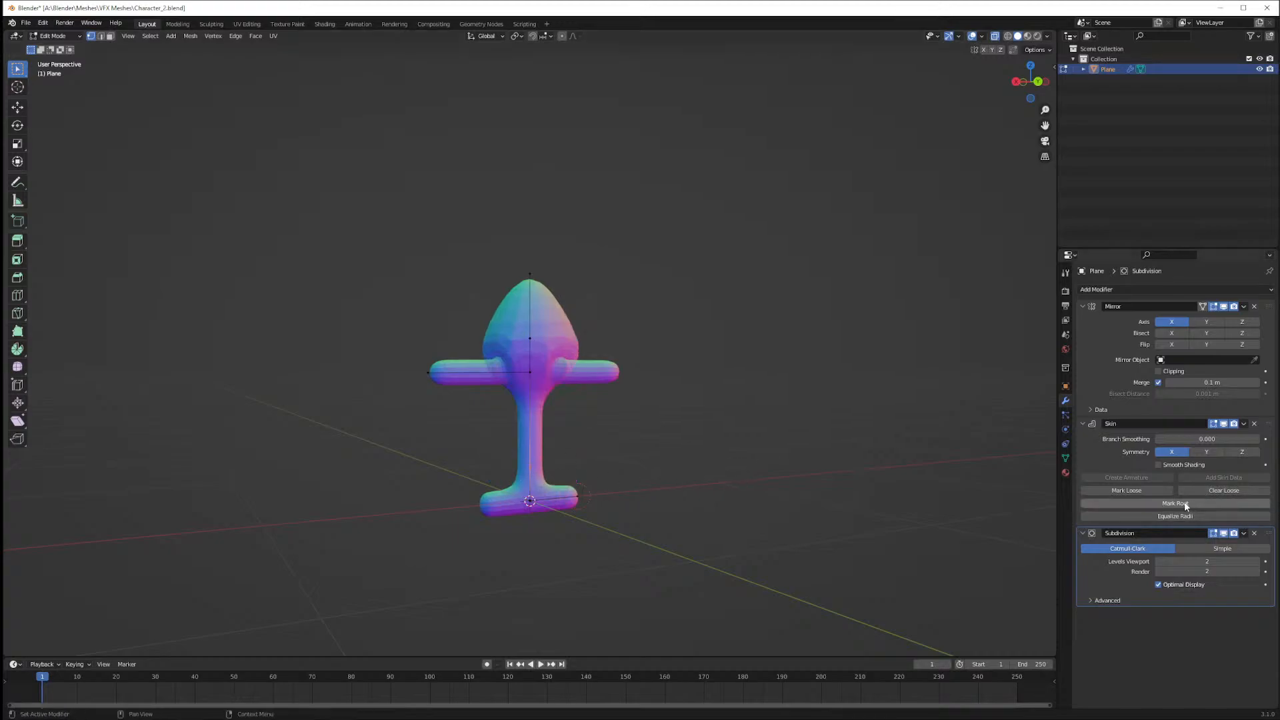
middle_click_drag(647, 468, 597, 474)
key("g")
key("z")
key("s")
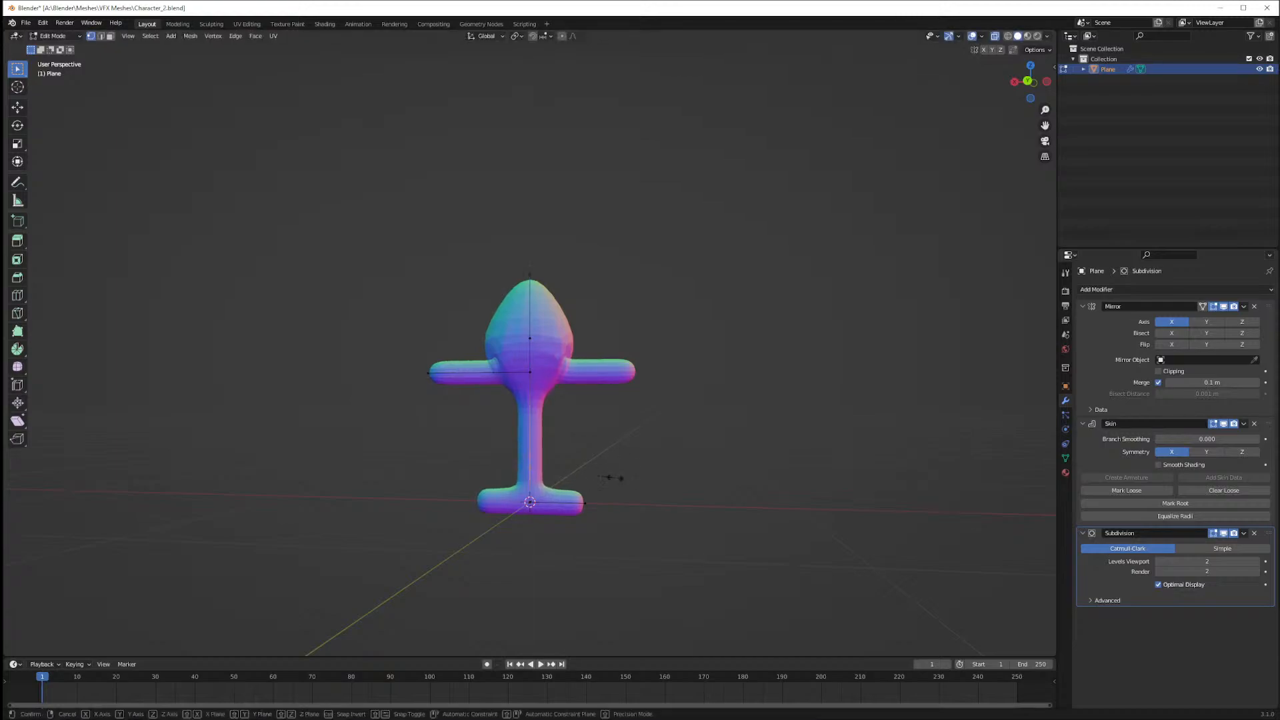
left_click(587, 504)
scroll(580, 483, "up", 1)
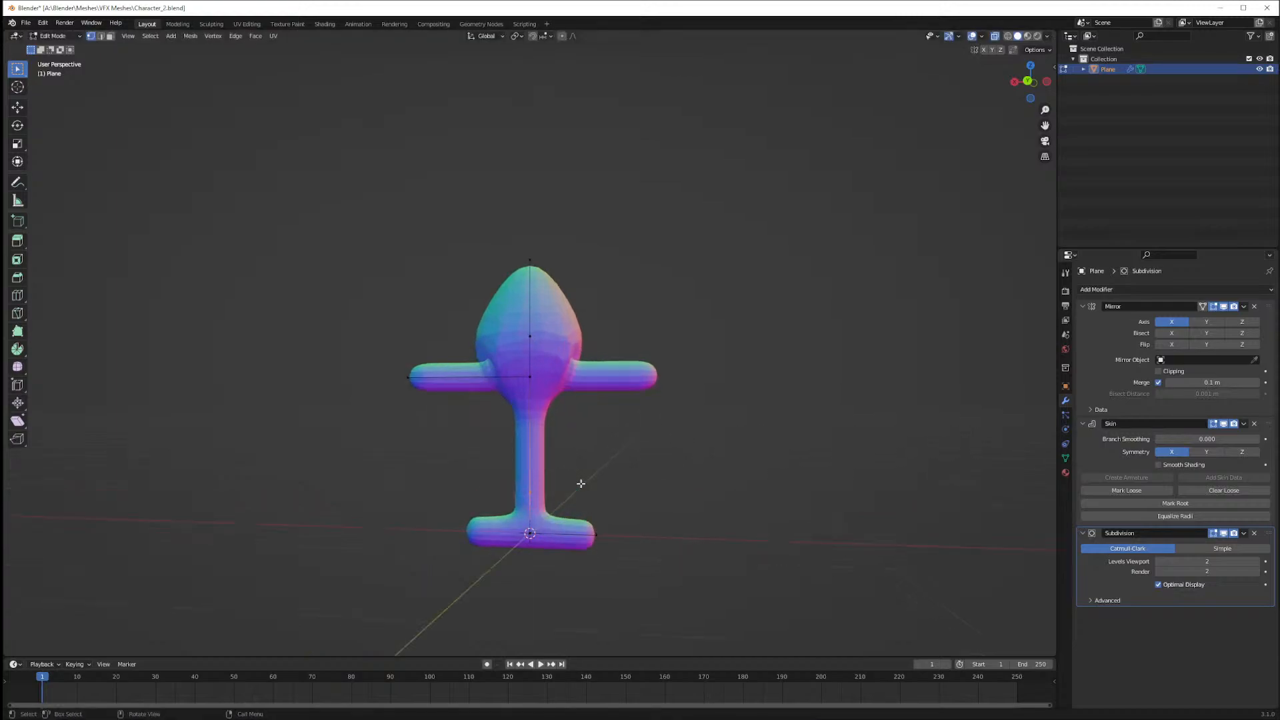
Add a vertex to the lower body edge with a loop cut and try enlarging its skin
key("ctrl+r")
left_click(528, 519)
left_click_drag(514, 477, 561, 502)
key("s")
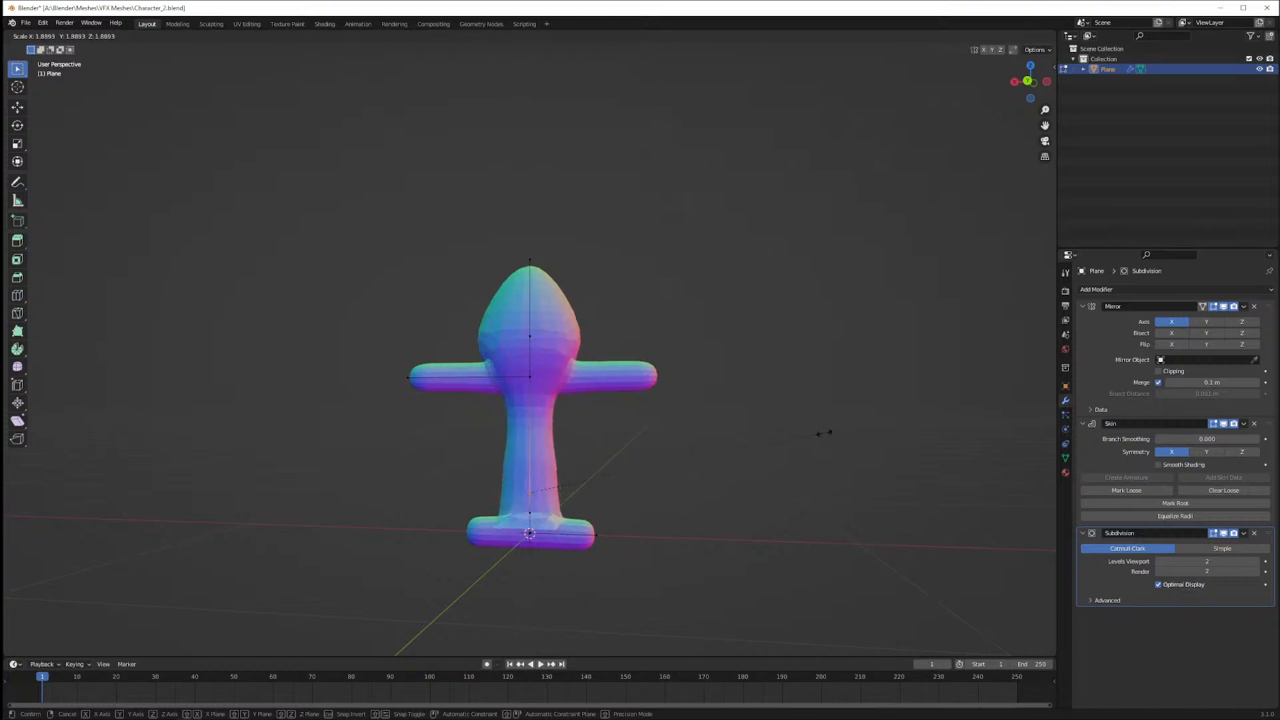
key("Escape")
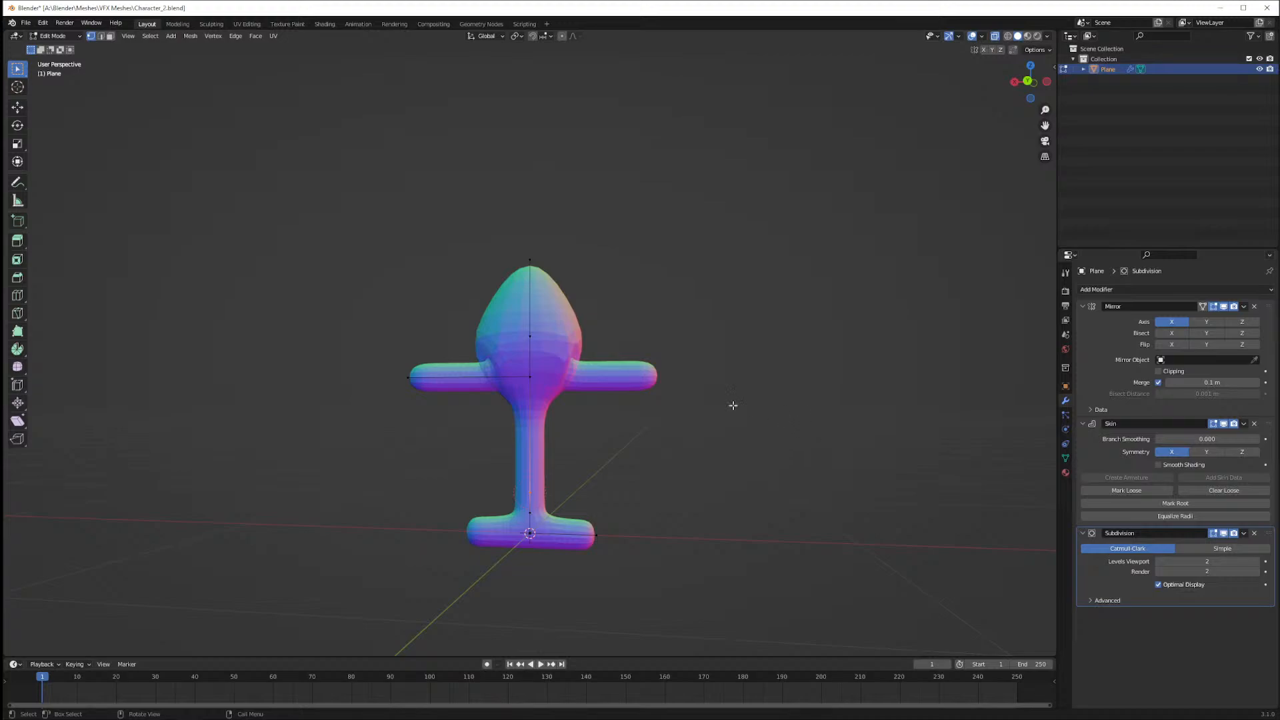
Try a vertex bevel on the middle vertex of the head
middle_click_drag(732, 402, 645, 448)
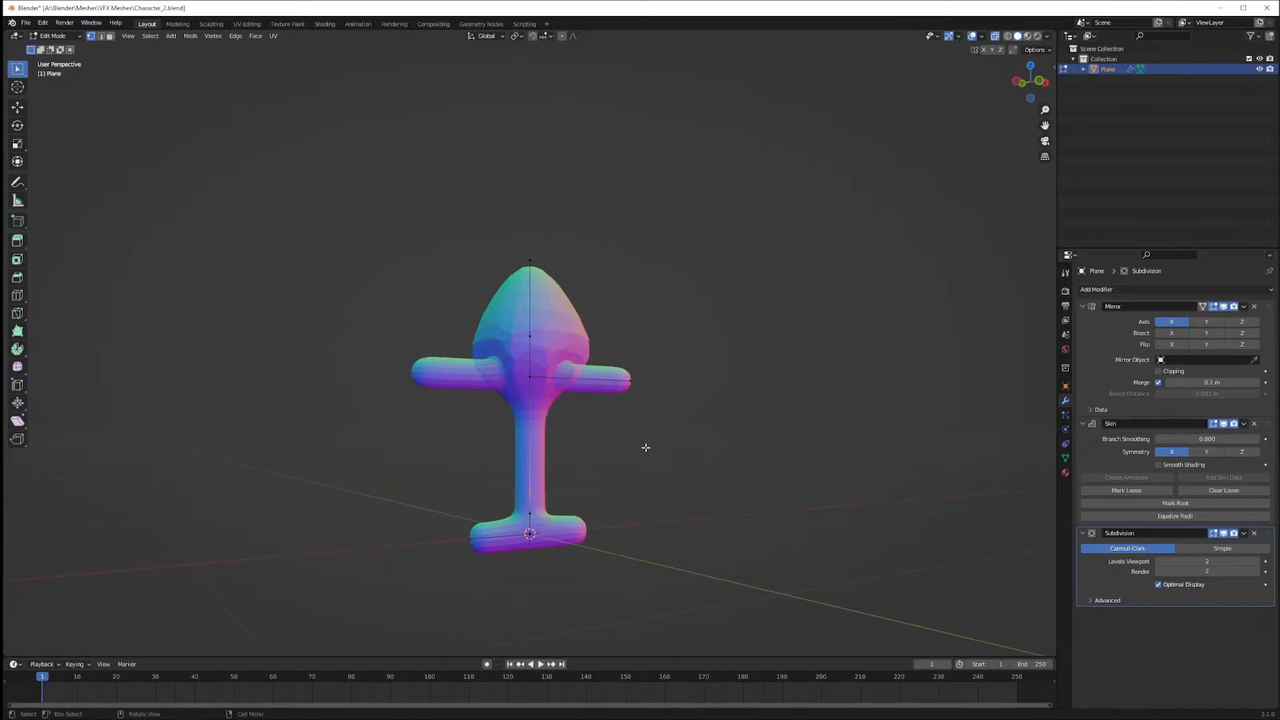
key("KP_1")
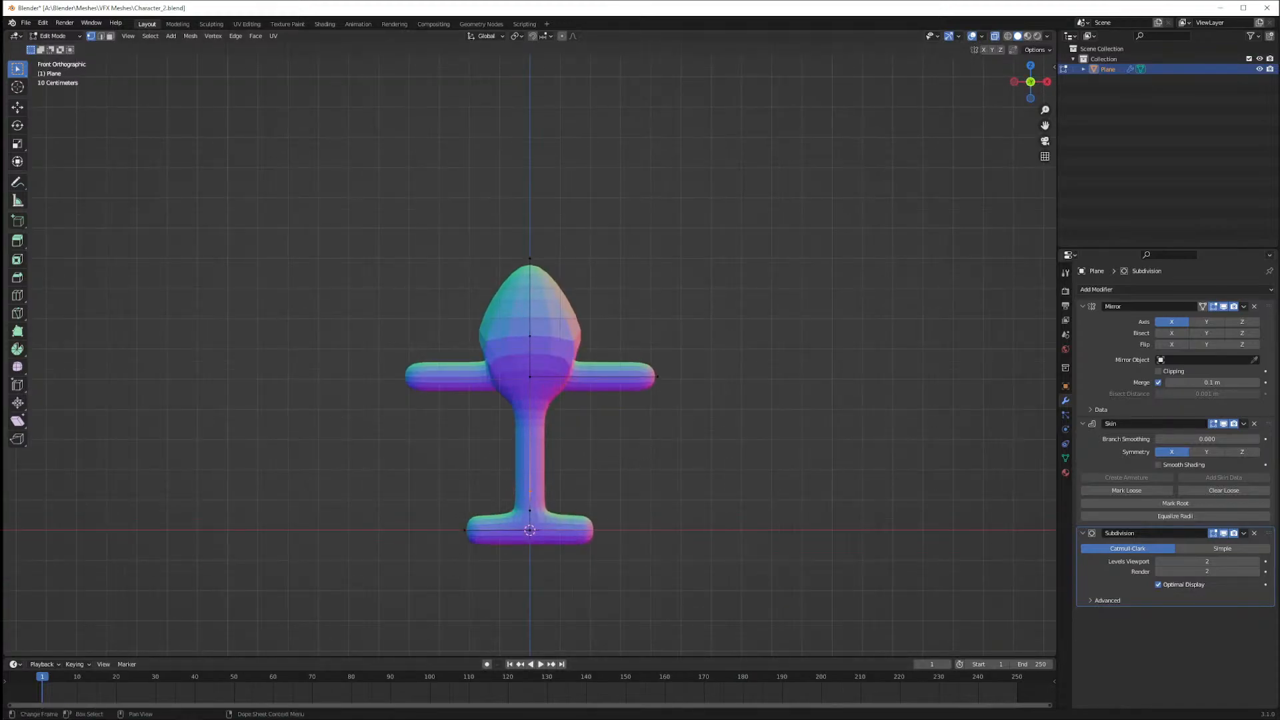
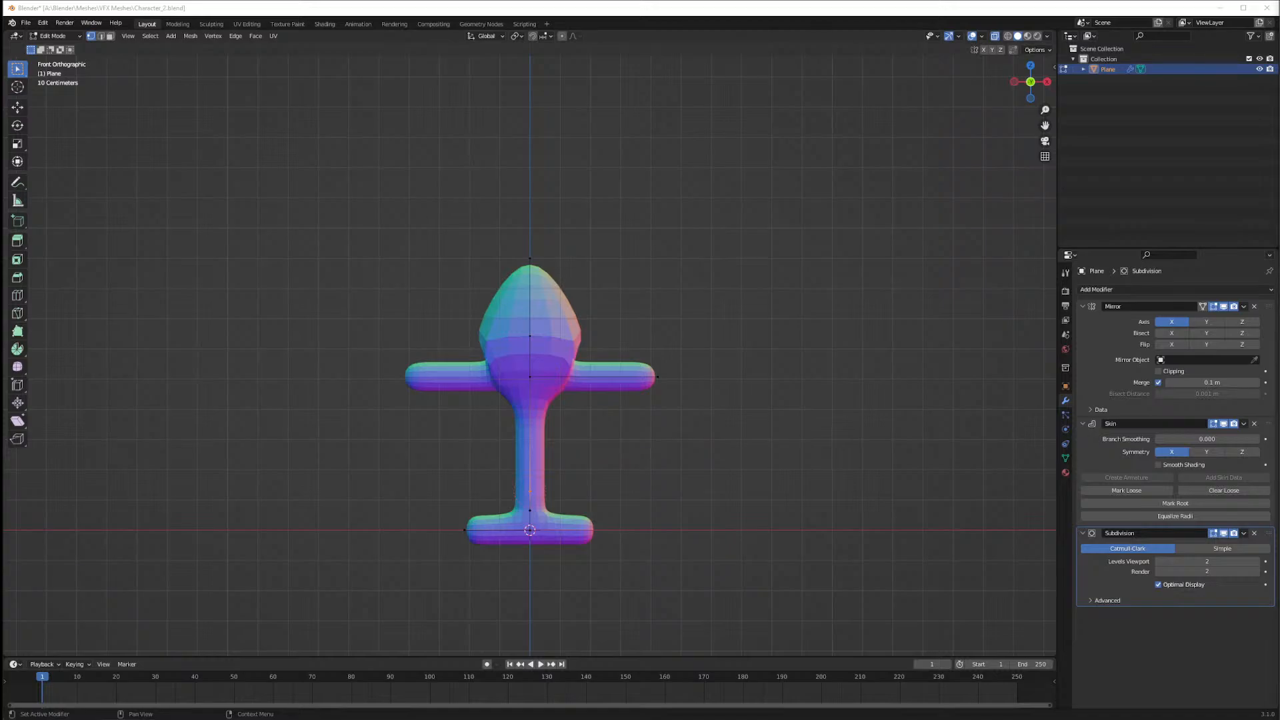
middle_click_drag(586, 400, 617, 341)
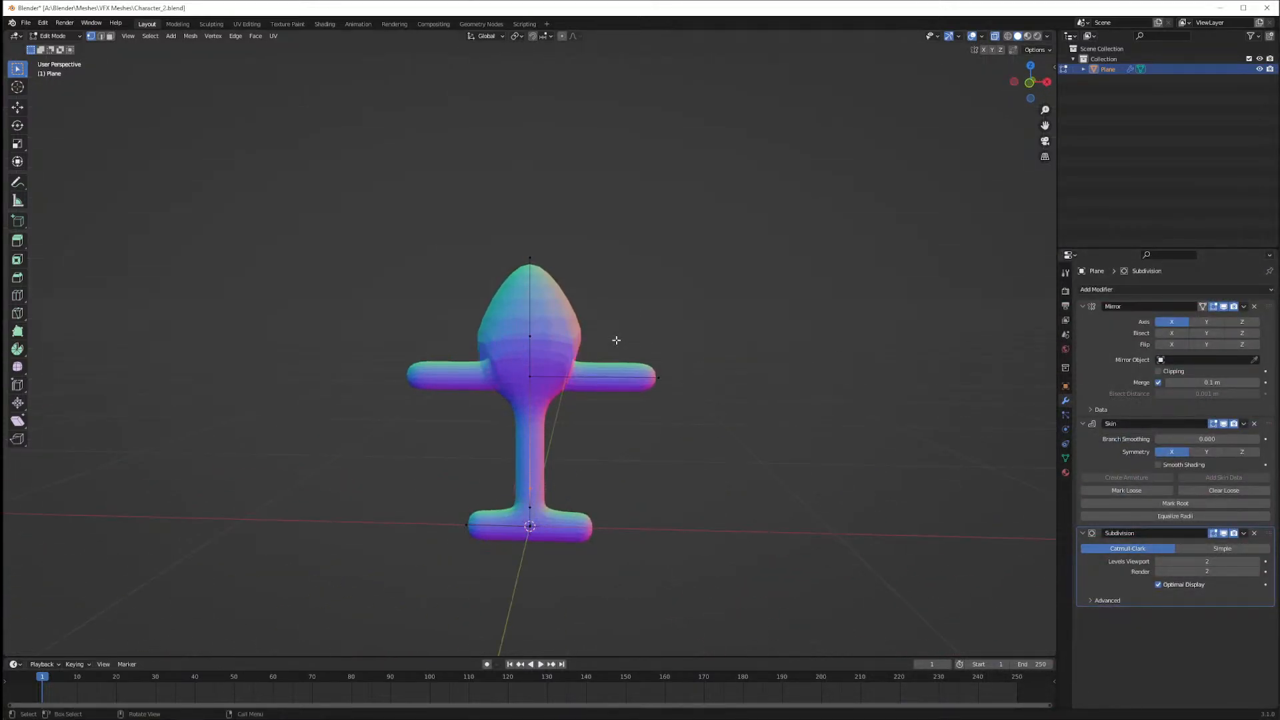
left_click(466, 274)
left_click(520, 328)
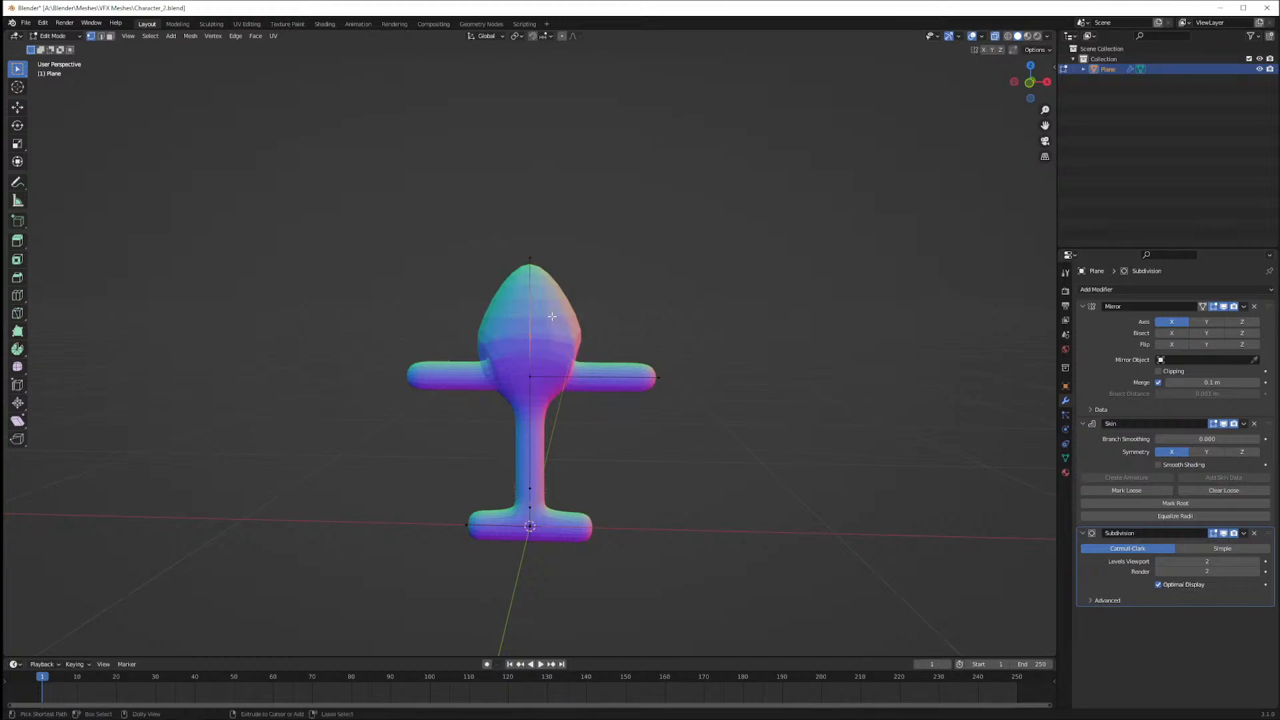
key("ctrl+shift+b")
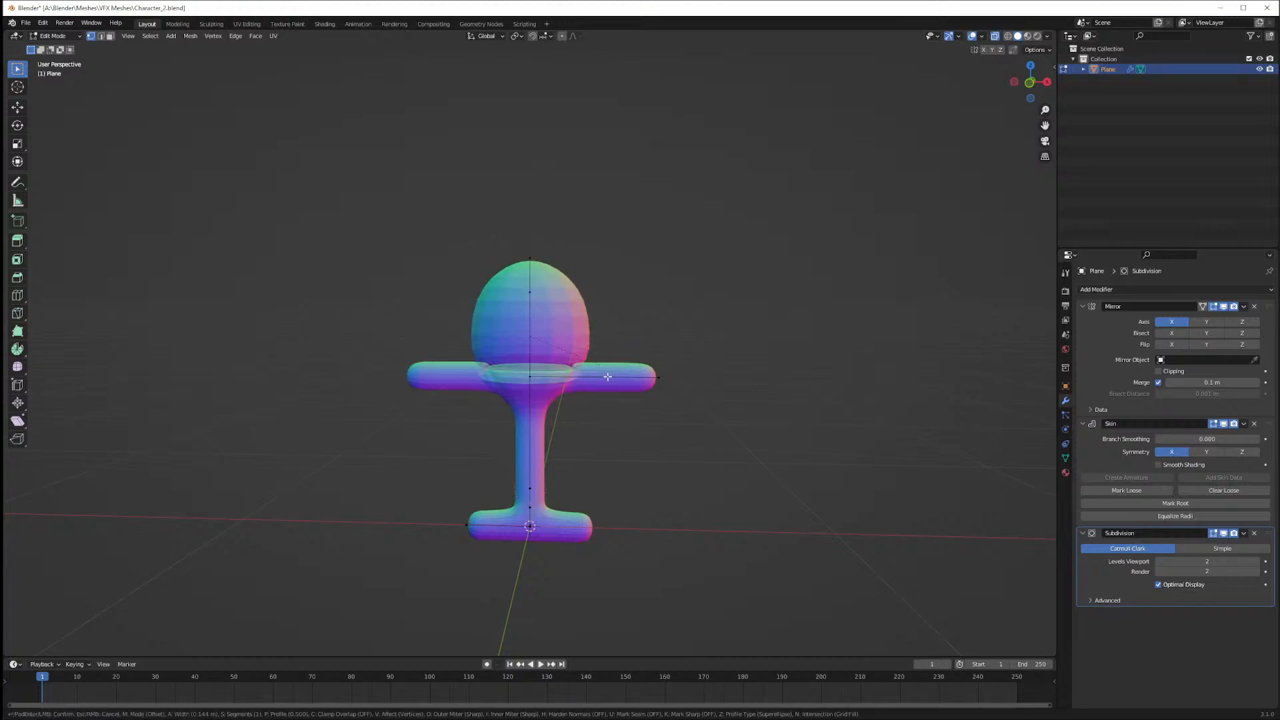
right_click(559, 259)
Enlarge the skin of the head's top vertex to widen the upper part of the head
middle_click_drag(701, 364, 523, 252)
left_click(531, 260)
key("g")
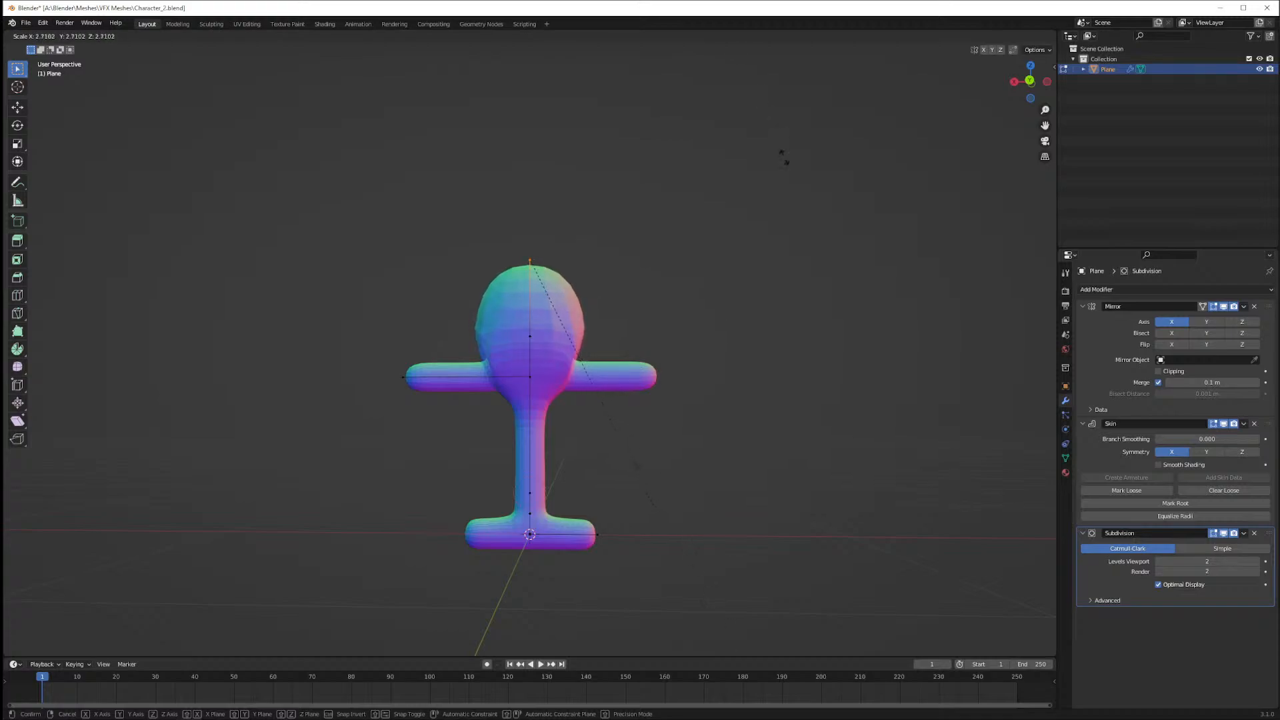
left_click(838, 515)
middle_click_drag(708, 297, 606, 214)
key("ctrl+a")
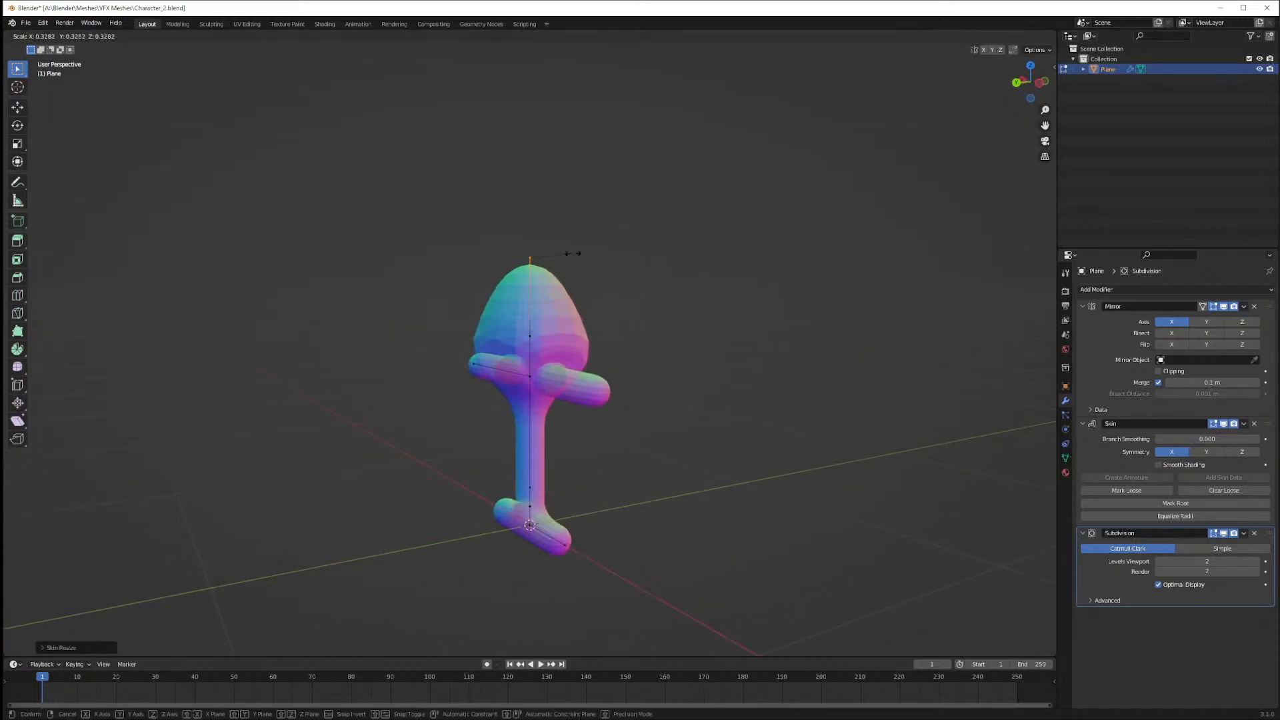
right_click(603, 236)
middle_click_drag(651, 283, 751, 265)
left_click(750, 266)
Extrude the foot's end vertex about 0.15 m along negative Y to form the forward-pointing foot
middle_click_drag(509, 240, 723, 466)
left_click_drag(422, 527, 480, 561)
key("KP_1")
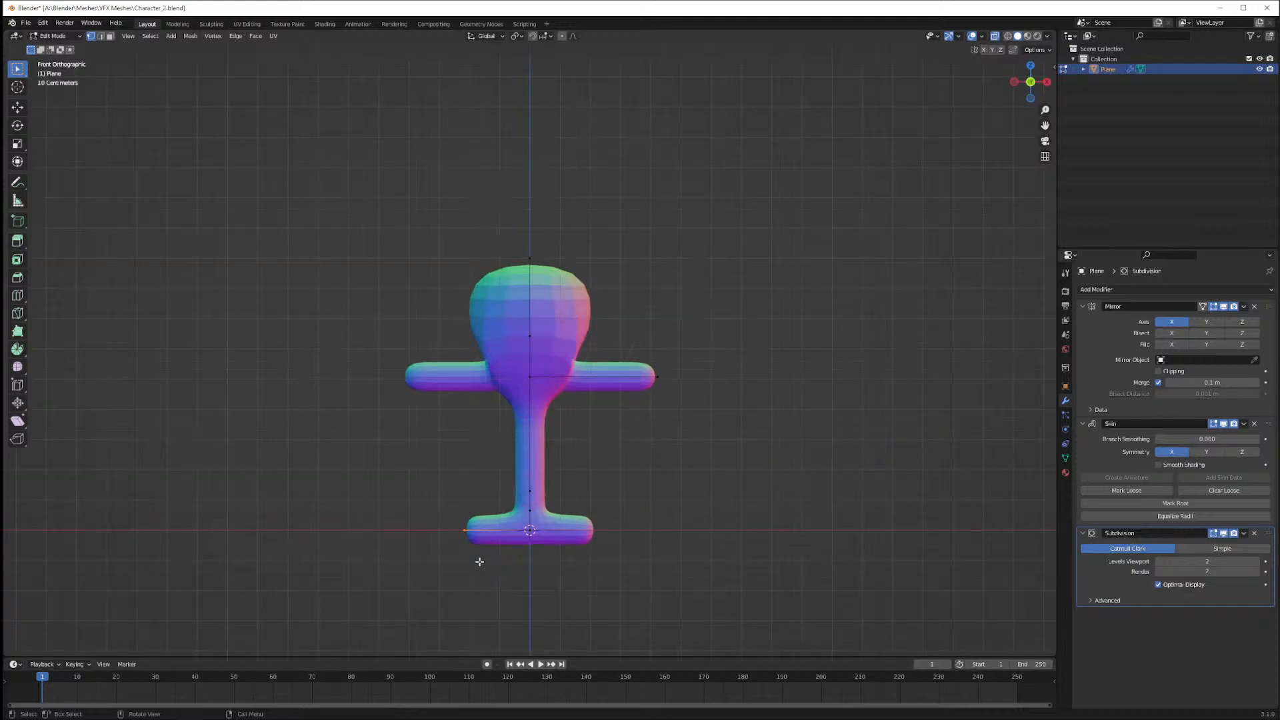
key("KP_3")
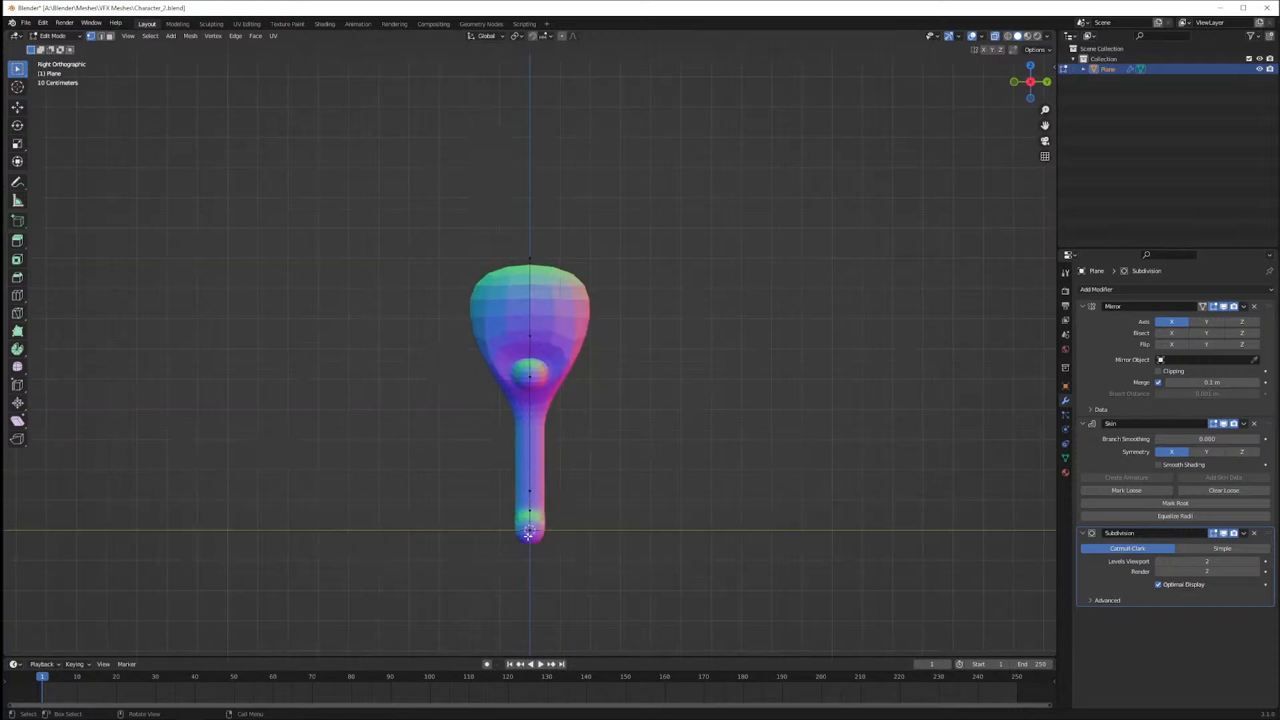
key("ctrl+a")
right_click(560, 535)
key("e")
key("y")
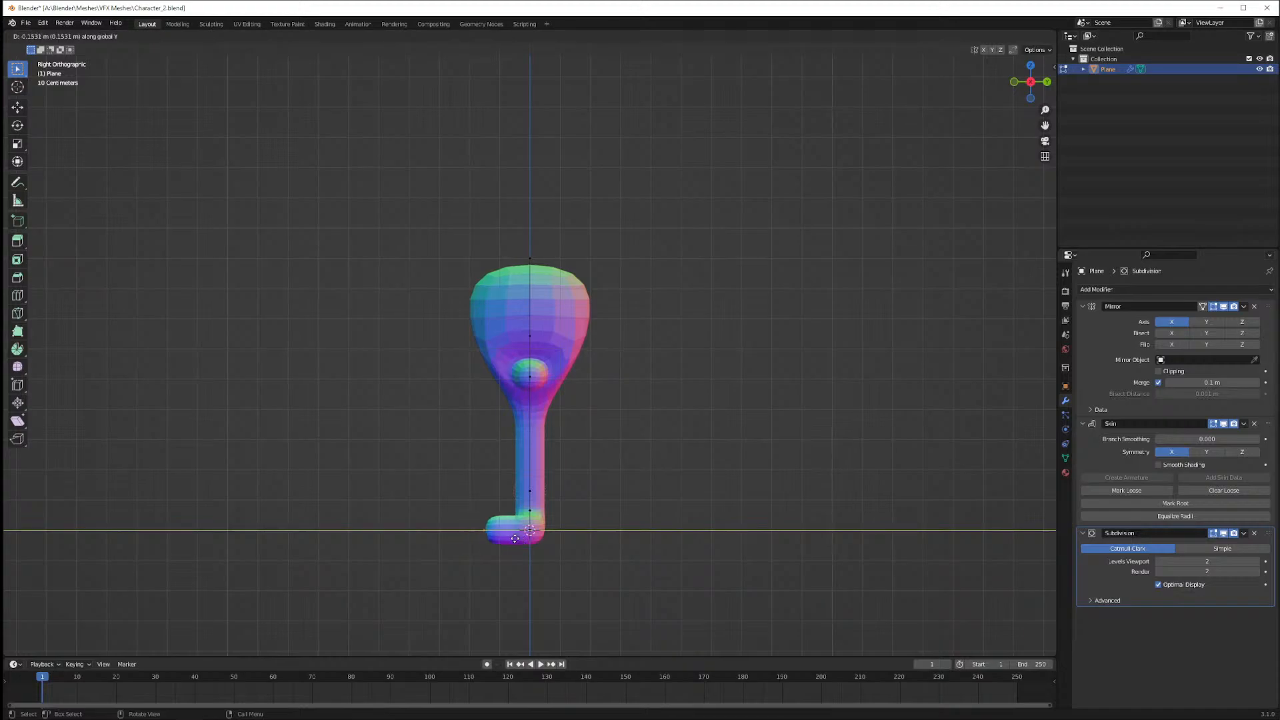
left_click(514, 538)
middle_click_drag(438, 503, 612, 525)
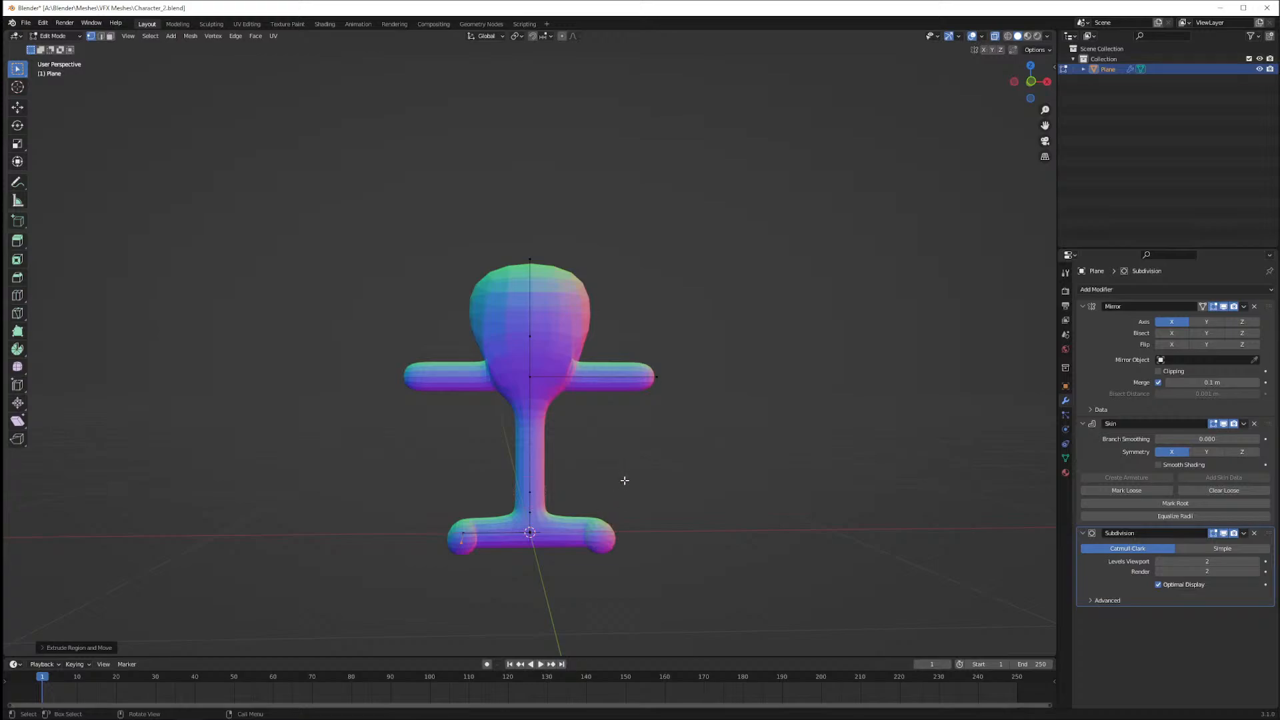
Move the foot's rear corner vertex inward along X towards the body's centre line
middle_click_drag(624, 475, 623, 546)
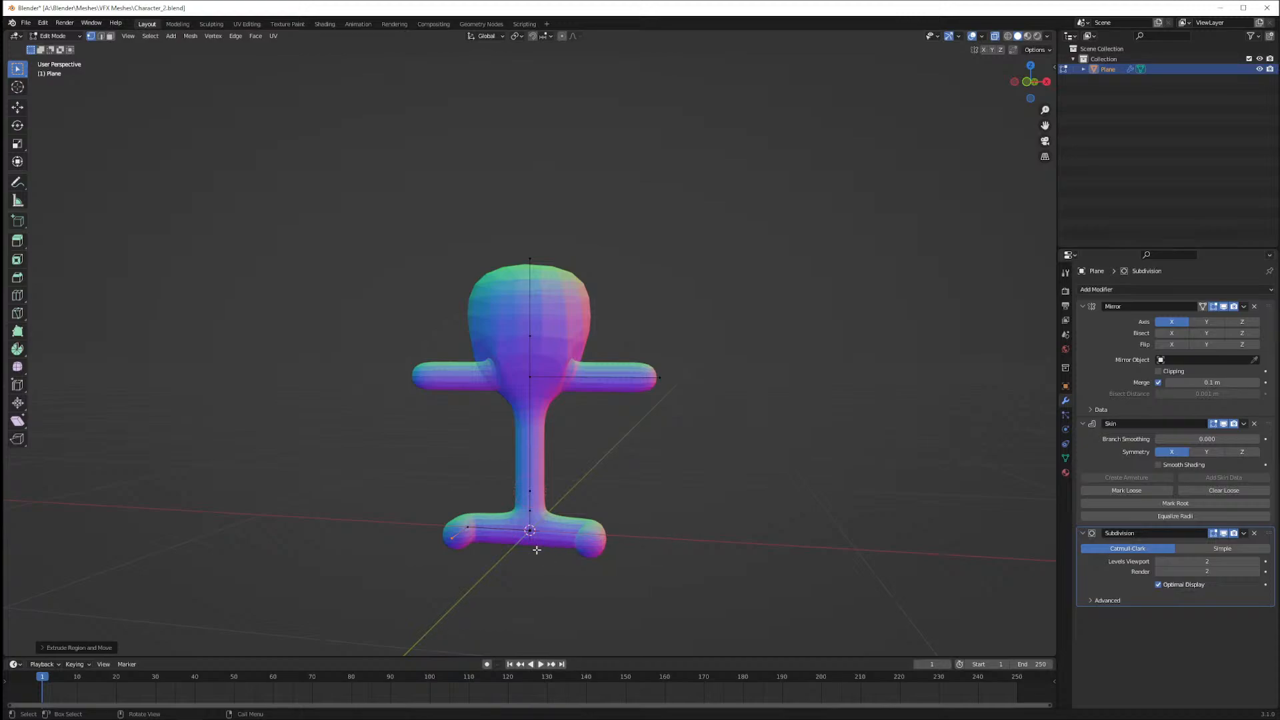
scroll(570, 555, "up", 1)
middle_click_drag(547, 558, 548, 593)
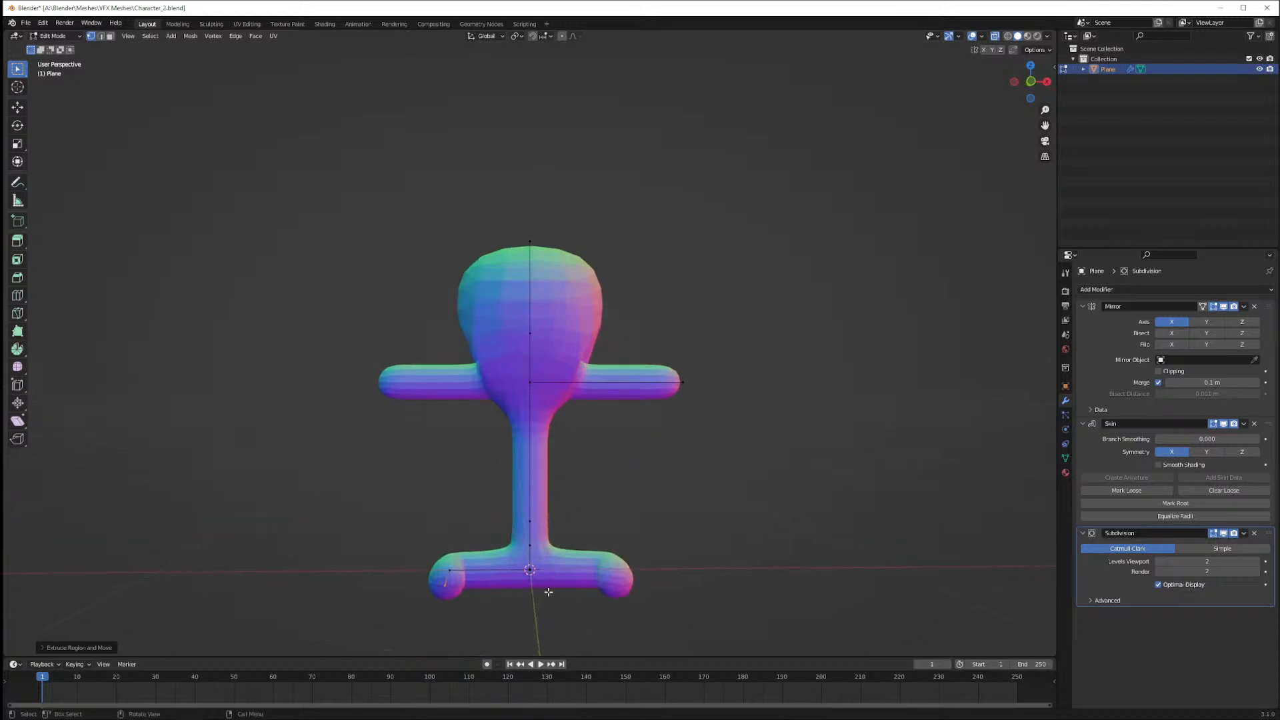
left_click_drag(524, 567, 561, 591)
left_click_drag(456, 571, 456, 572)
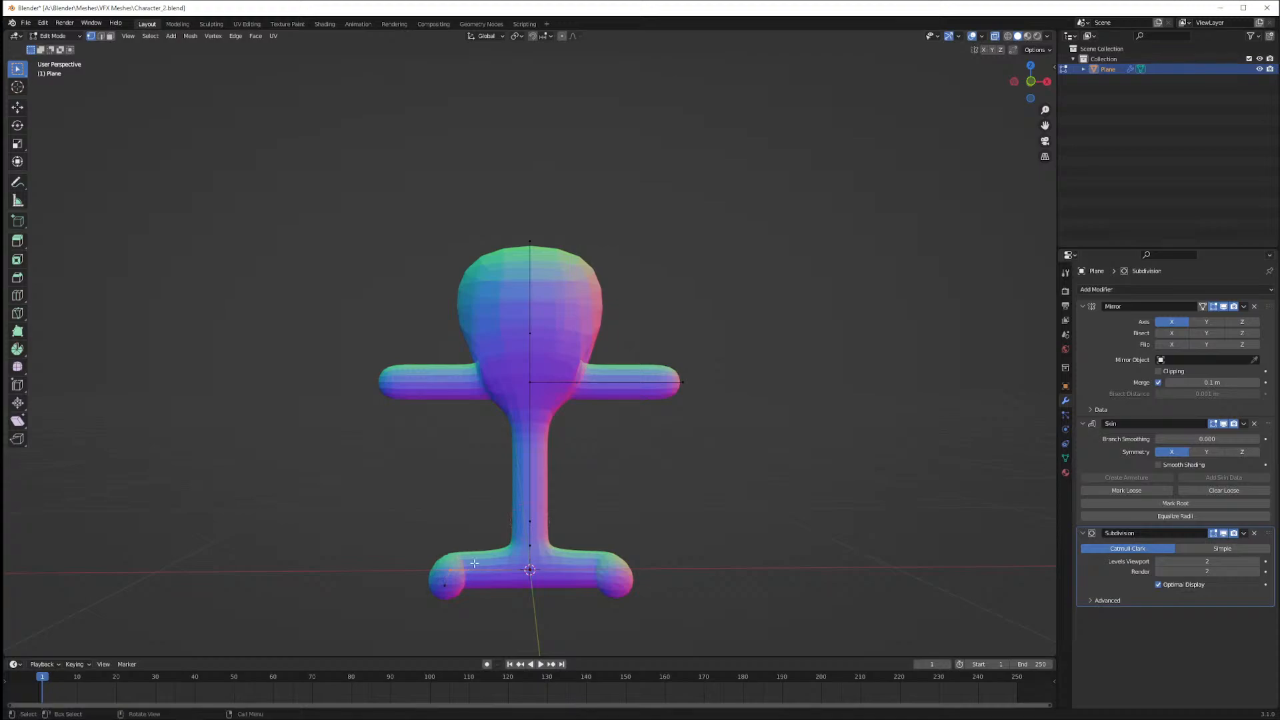
key("g")
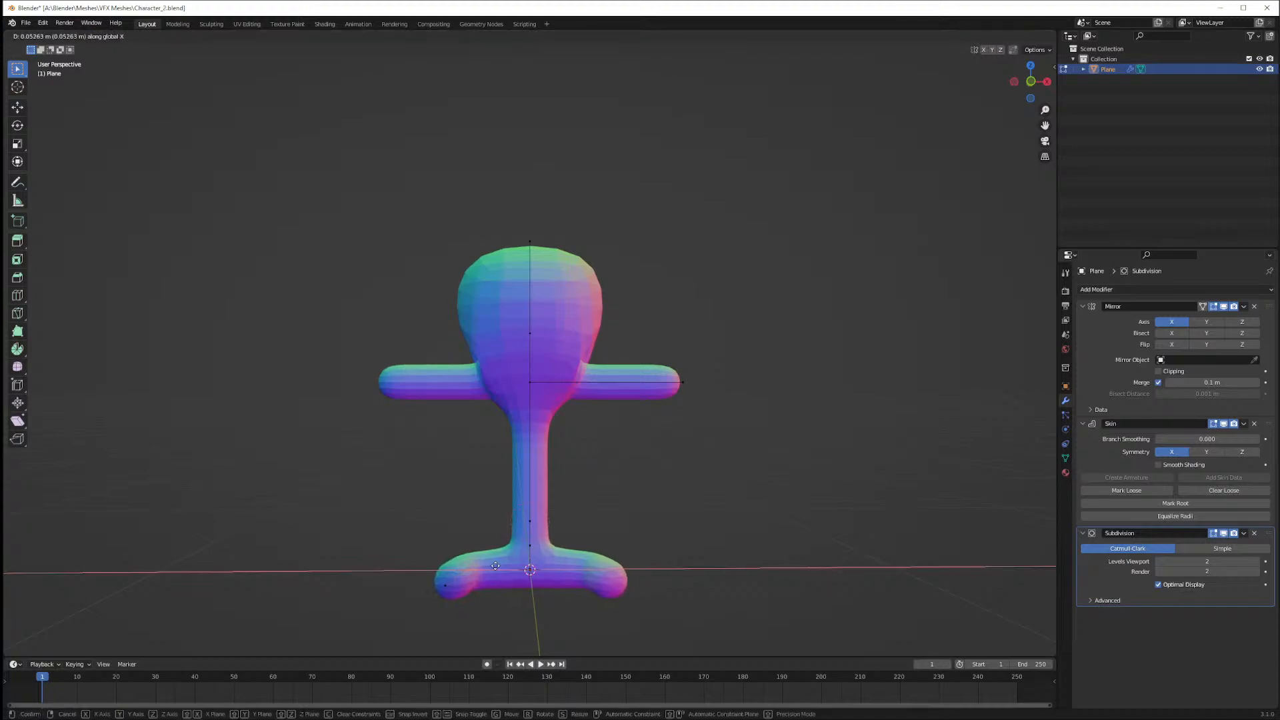
left_click(521, 562)
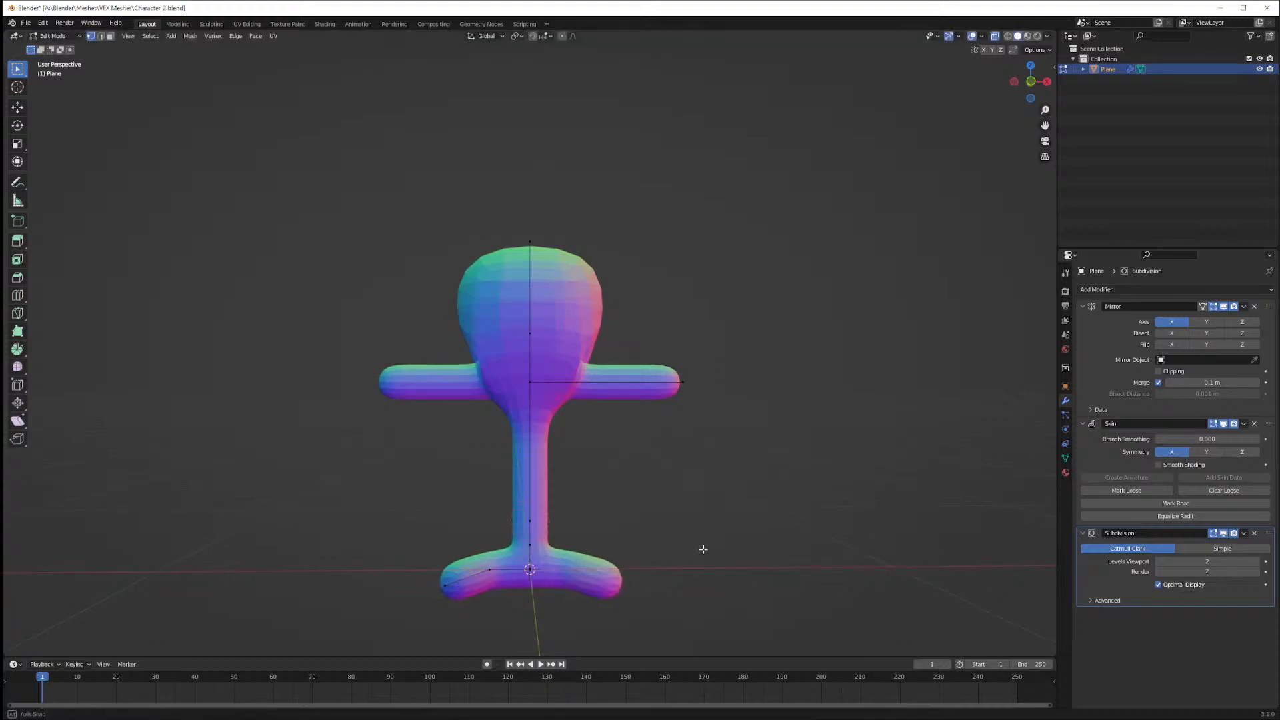
Raise the lower body vertex along Z up the column and adjust its skin size
mouse_move(701, 549)
middle_mouse_down()
mouse_move(587, 549)
mouse_move(686, 560)
middle_mouse_up()
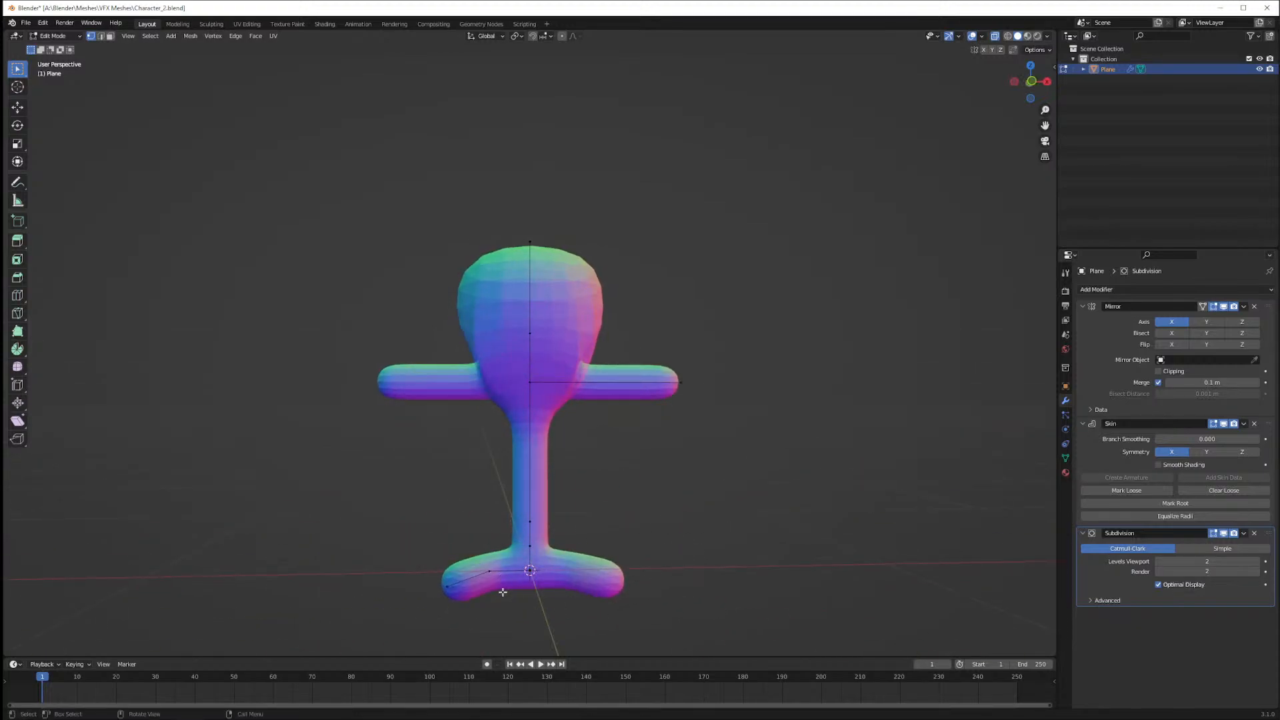
middle_click_drag(503, 592, 548, 425)
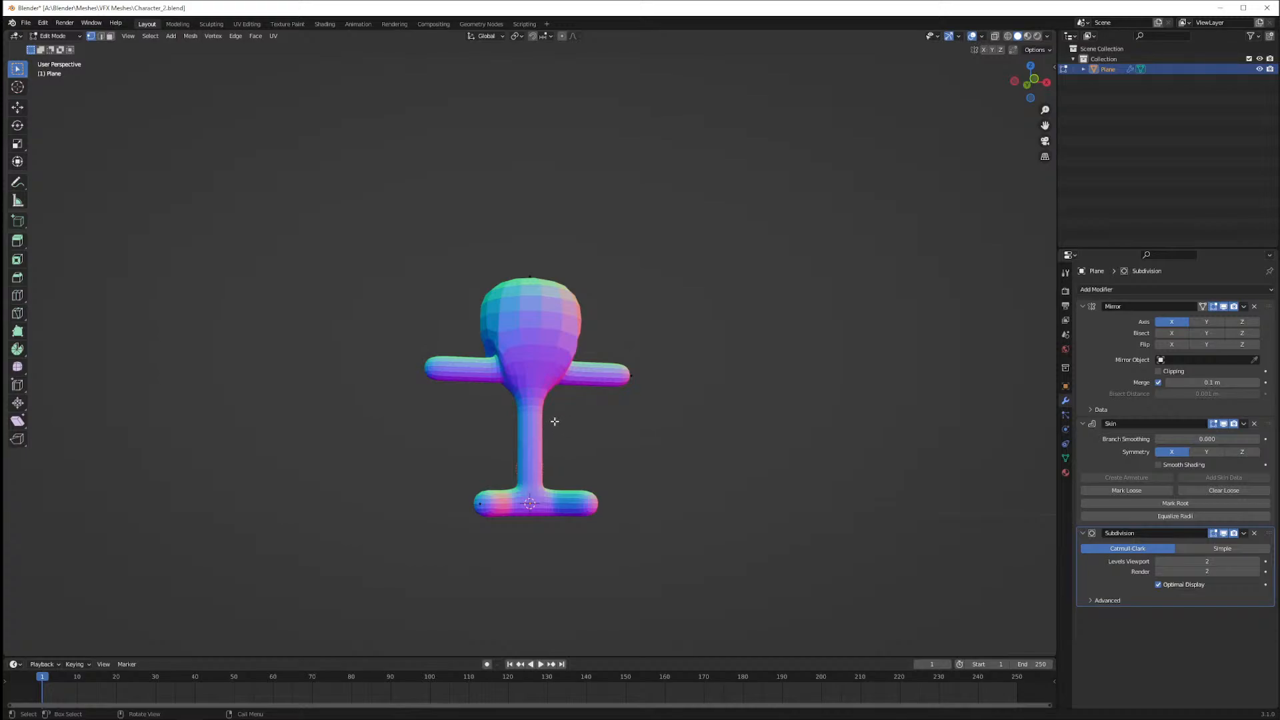
key("KP_1")
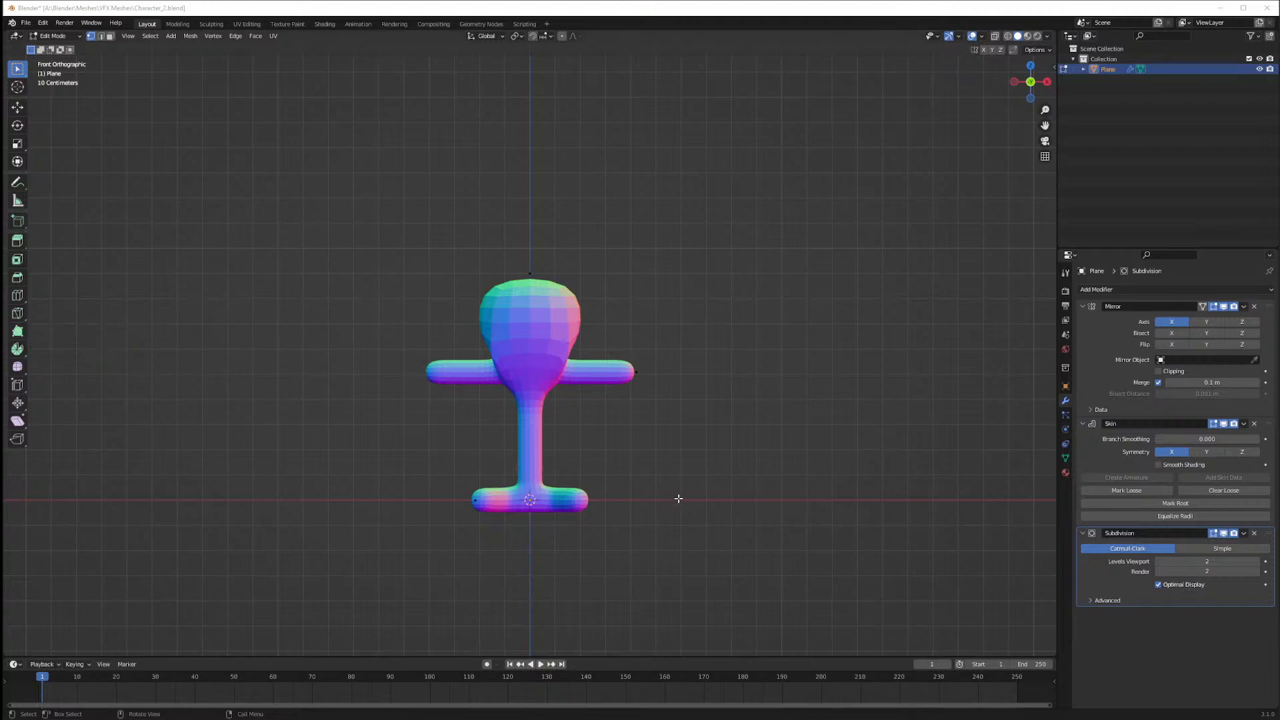
middle_click_drag(677, 500, 663, 458)
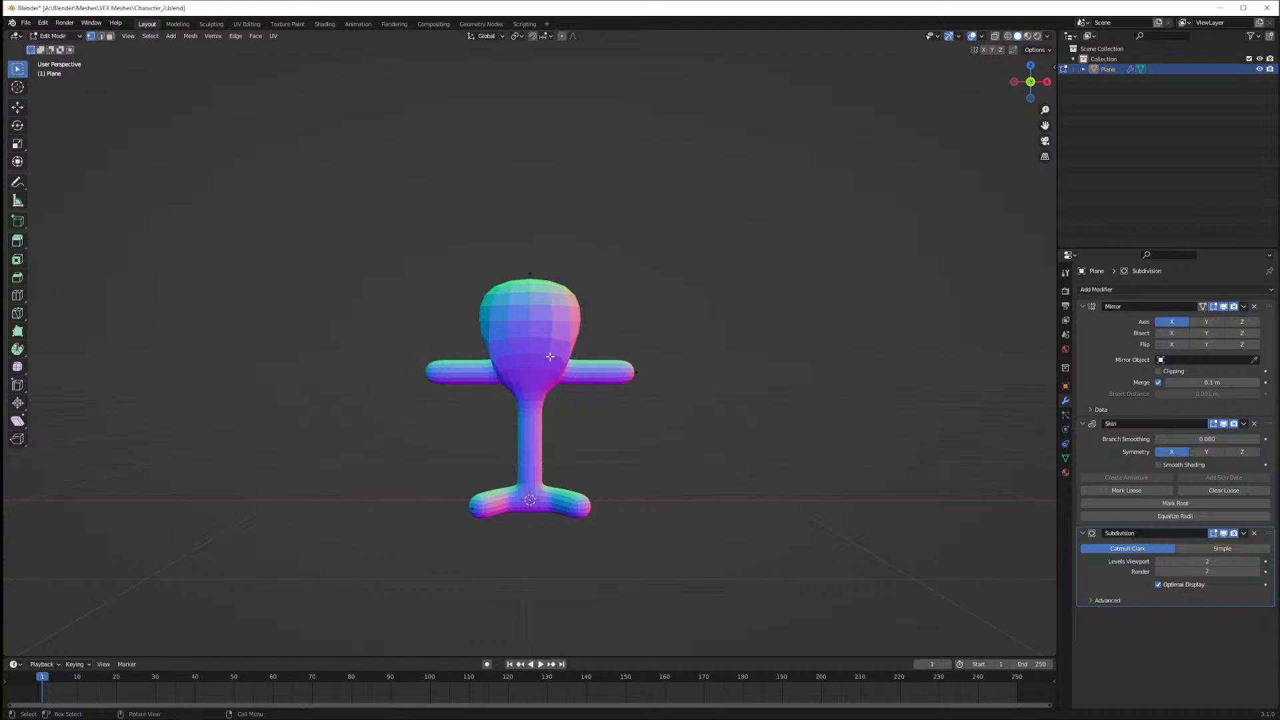
key("alt+z")
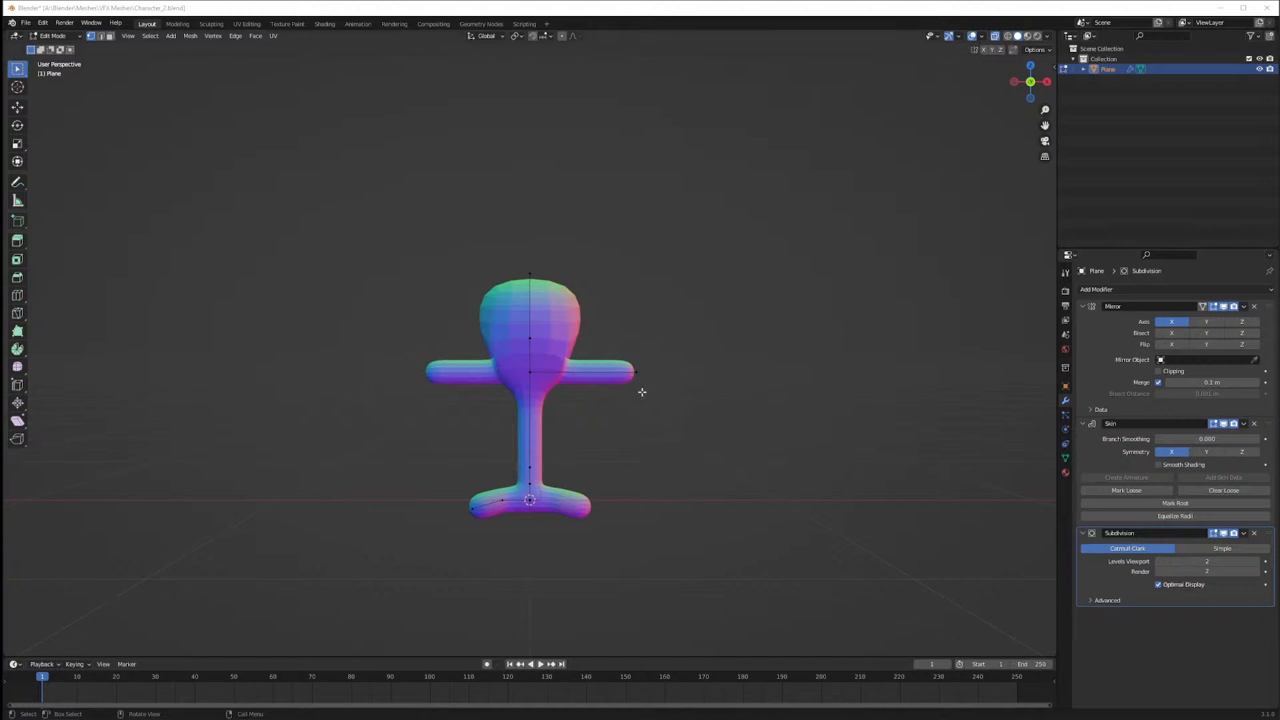
middle_click_drag(697, 489, 554, 458)
key("g")
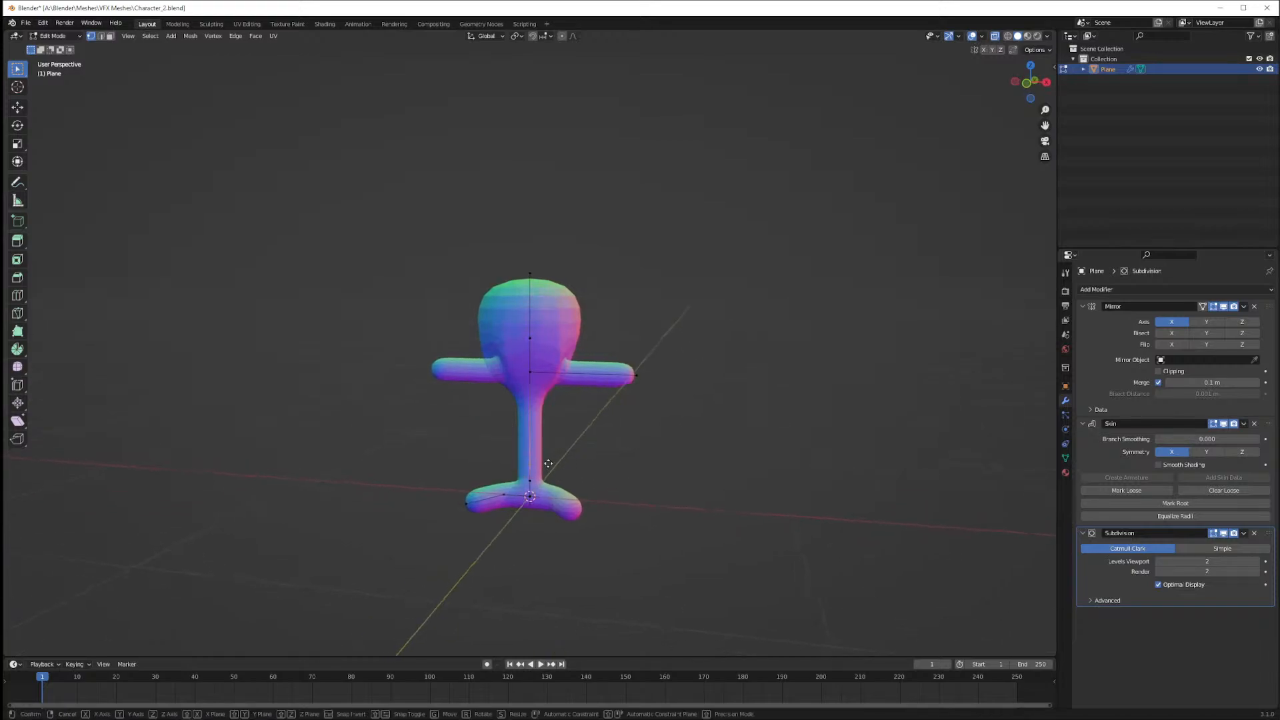
key("z")
left_click(546, 430)
key("s")
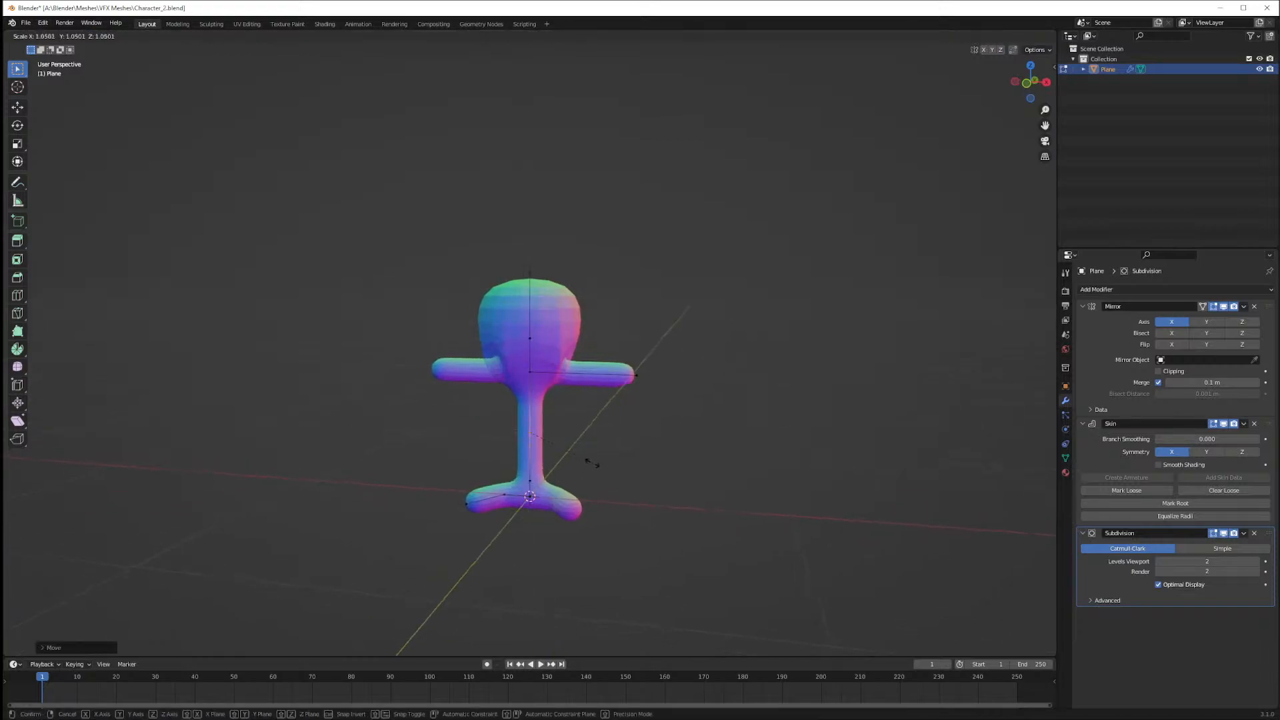
left_click(642, 482)
Slim the skin around the lower body vertices and raise them about 0.06 m along Z
left_click_drag(499, 416, 579, 492)
key("s")
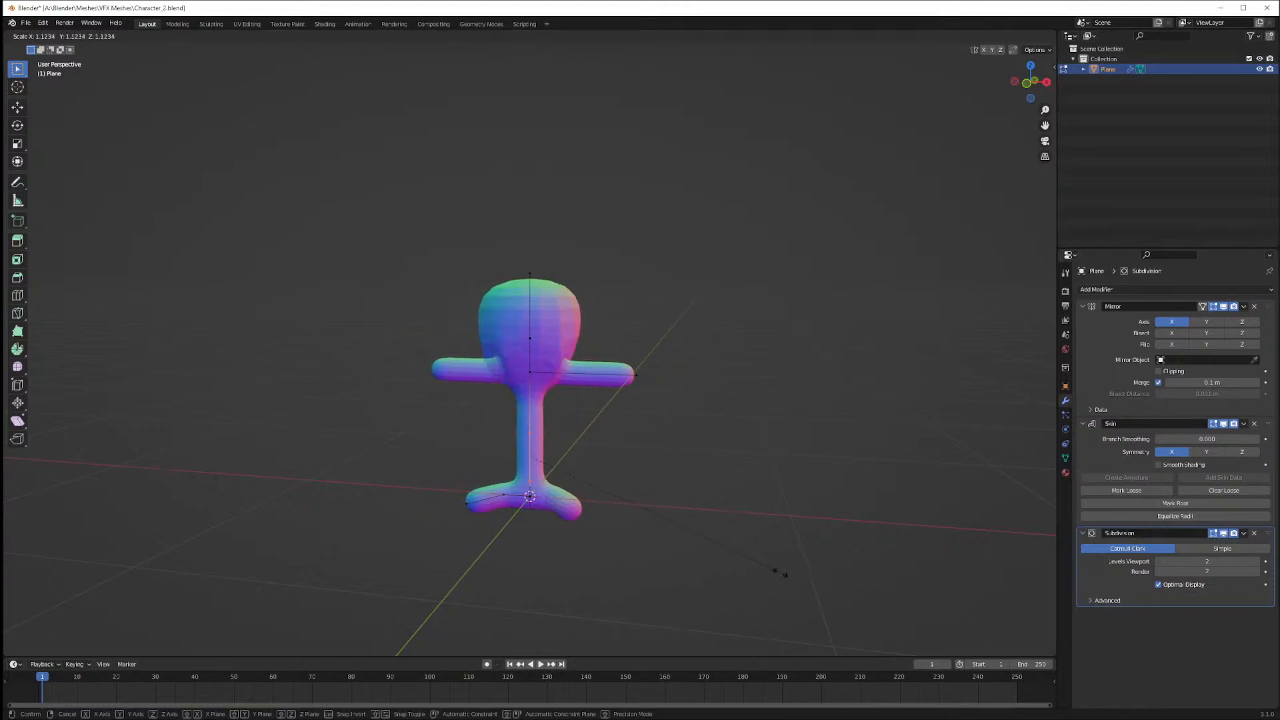
left_click(709, 520)
key("g")
key("z")
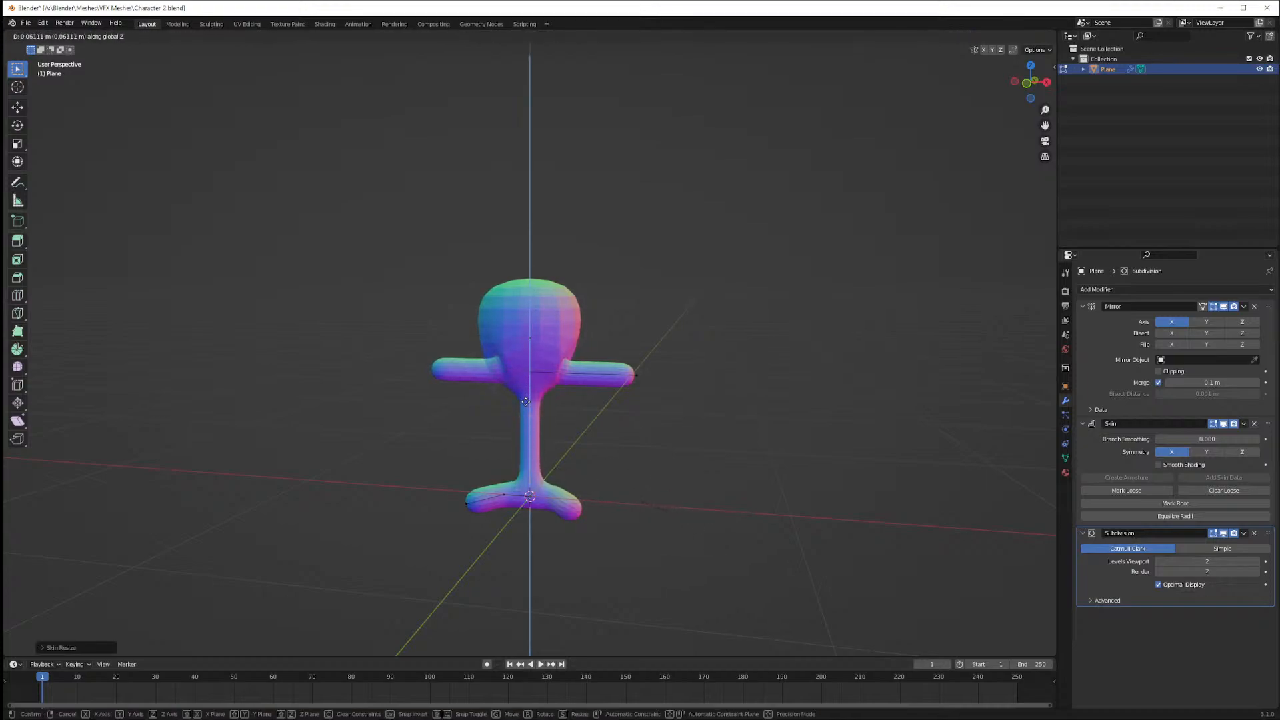
left_click(526, 402)
Try raising the vertex where the arms meet the body along Z
left_click_drag(522, 359, 553, 397)
key("g")
key("z")
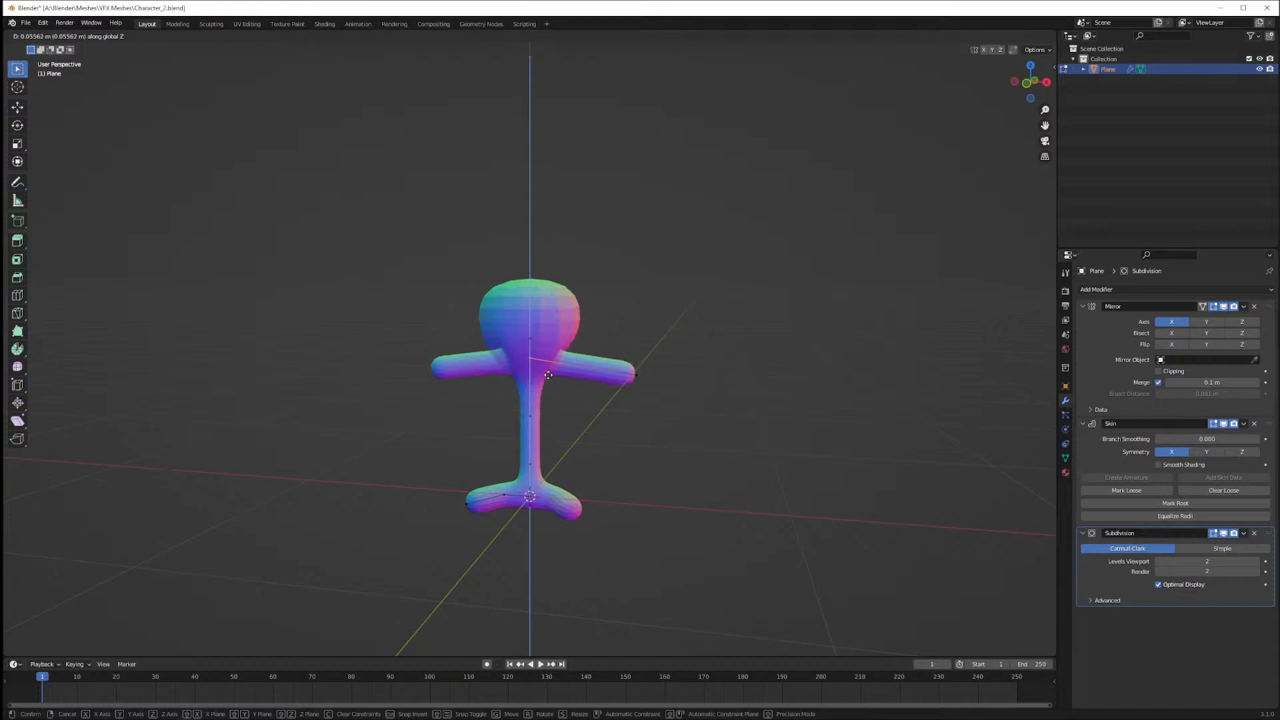
left_click(547, 382)
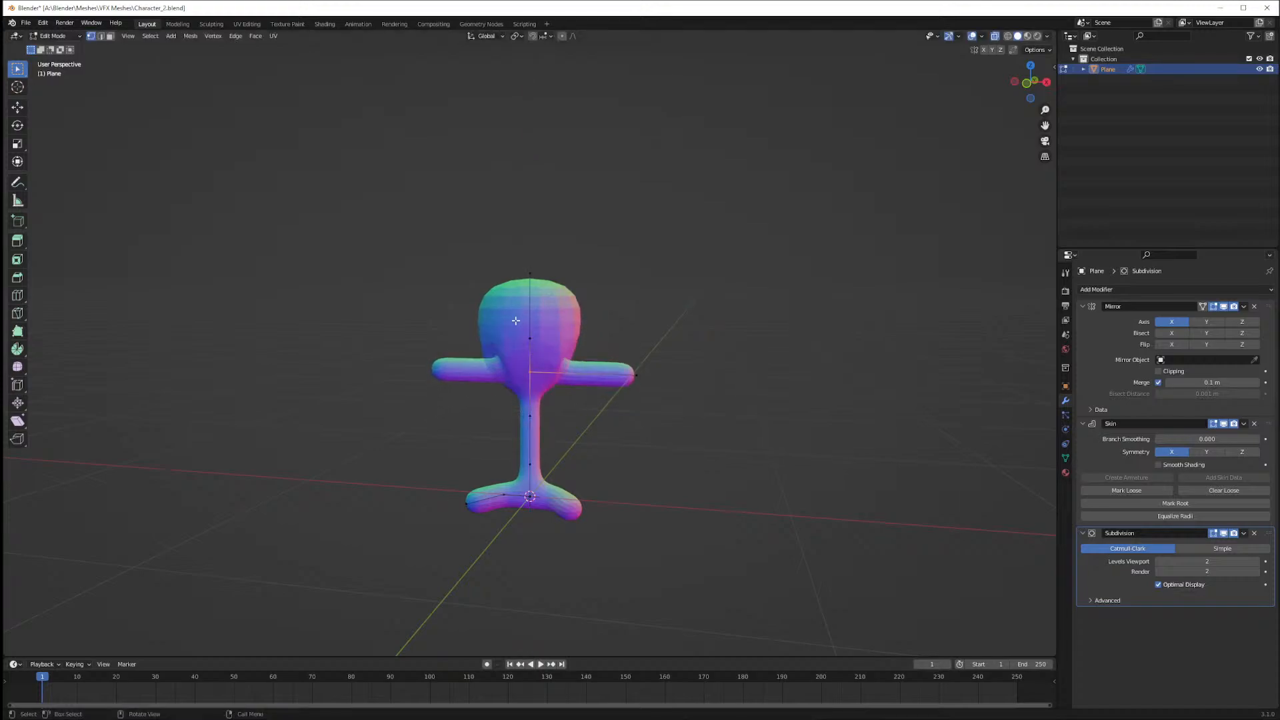
Raise the head's middle vertex together with the arm-junction vertex along Z
left_click_drag(514, 313, 543, 432)
key("g")
key("z")
left_click(548, 342)
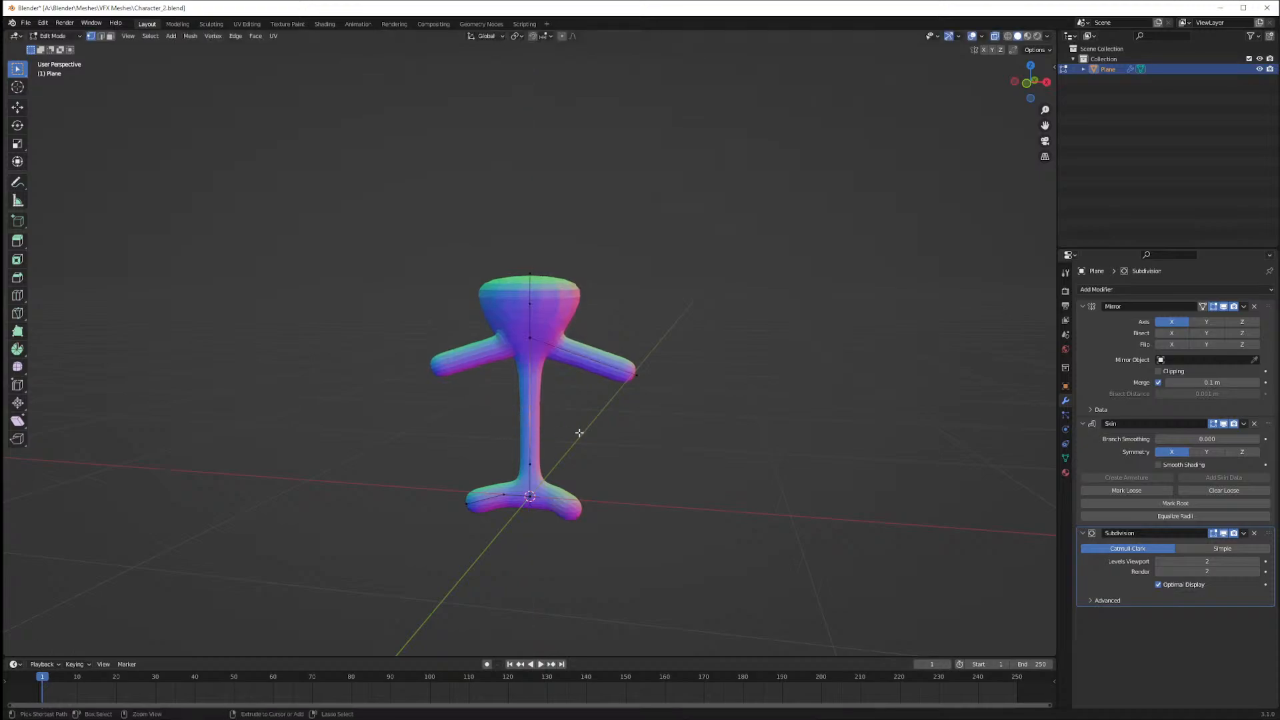
Delete the lower body vertex just above the feet
key("ctrl+a")
left_click(560, 476)
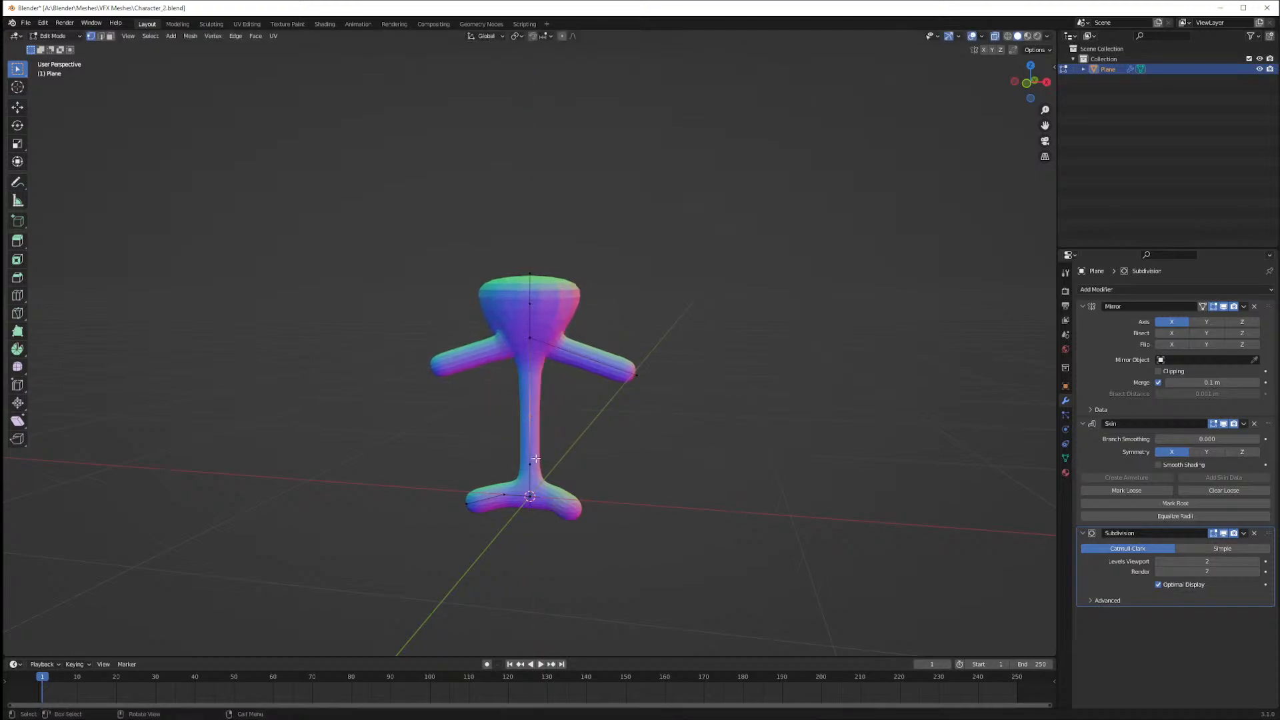
right_click(560, 477)
left_click(562, 478)
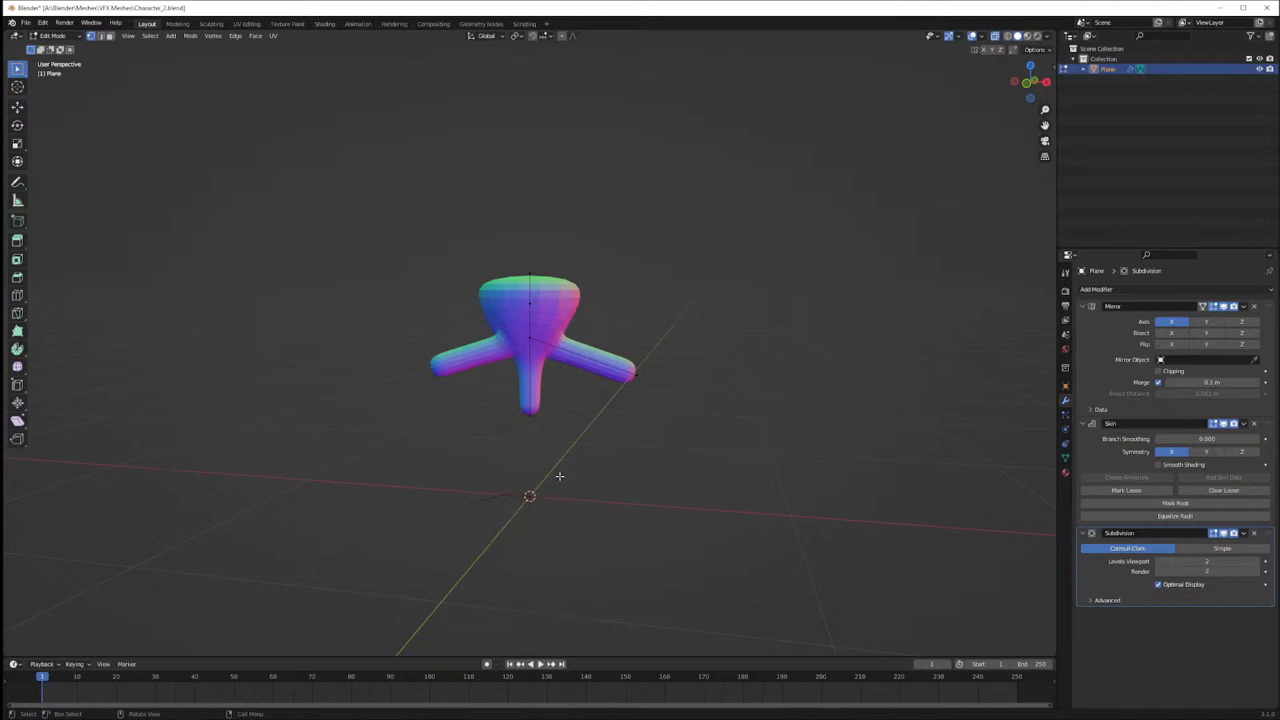
Undo the deletion of the lower body vertex just above the feet
key("ctrl+z")
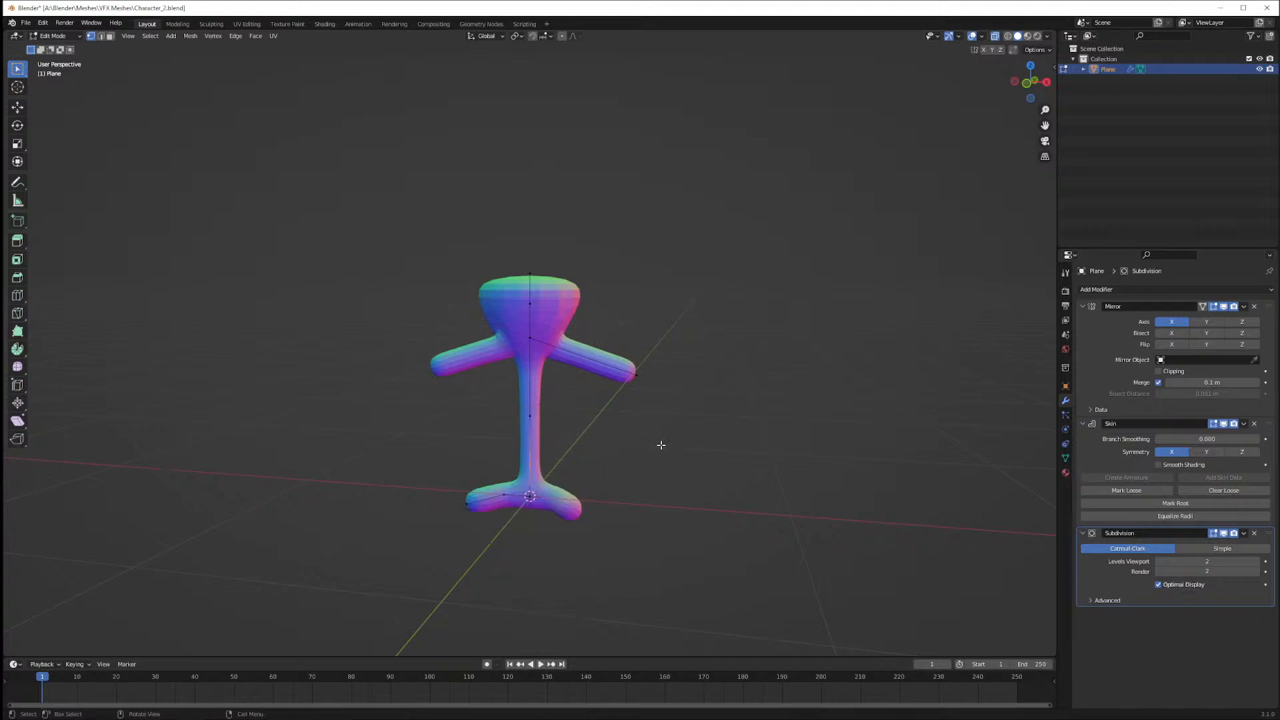
middle_click_drag(686, 451, 614, 434)
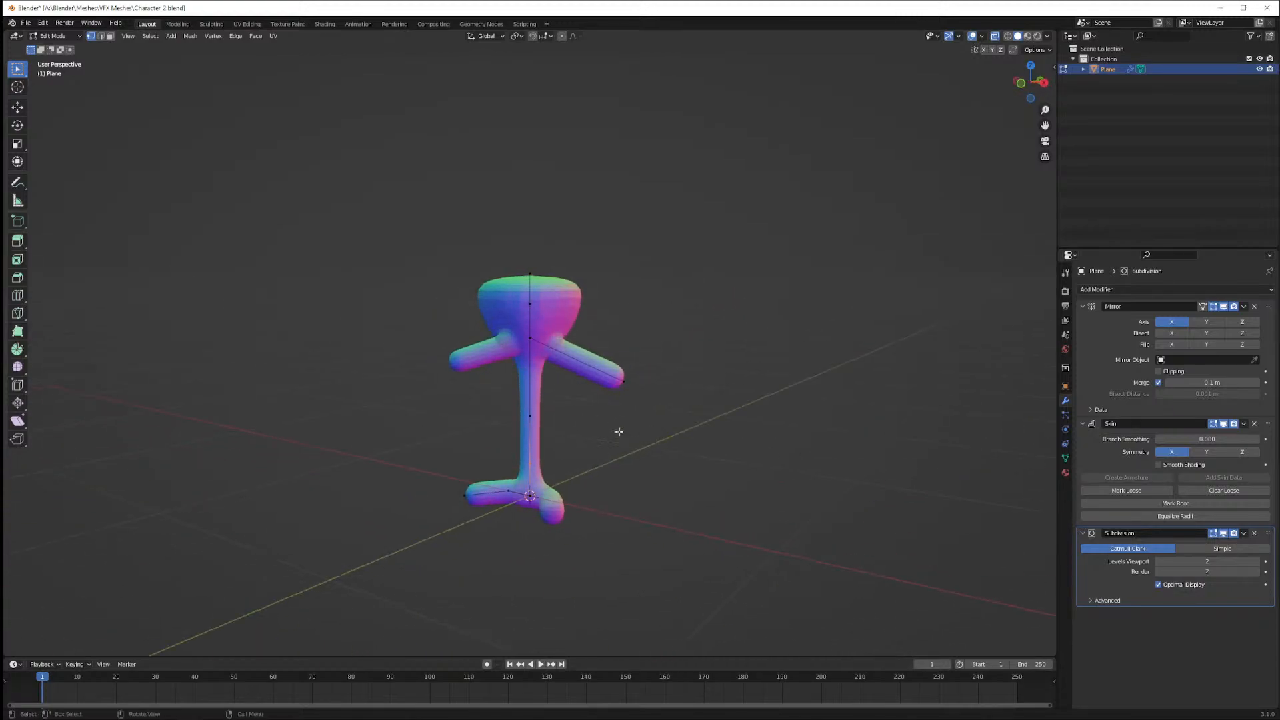
left_click(518, 263)
key("g")
key("z")
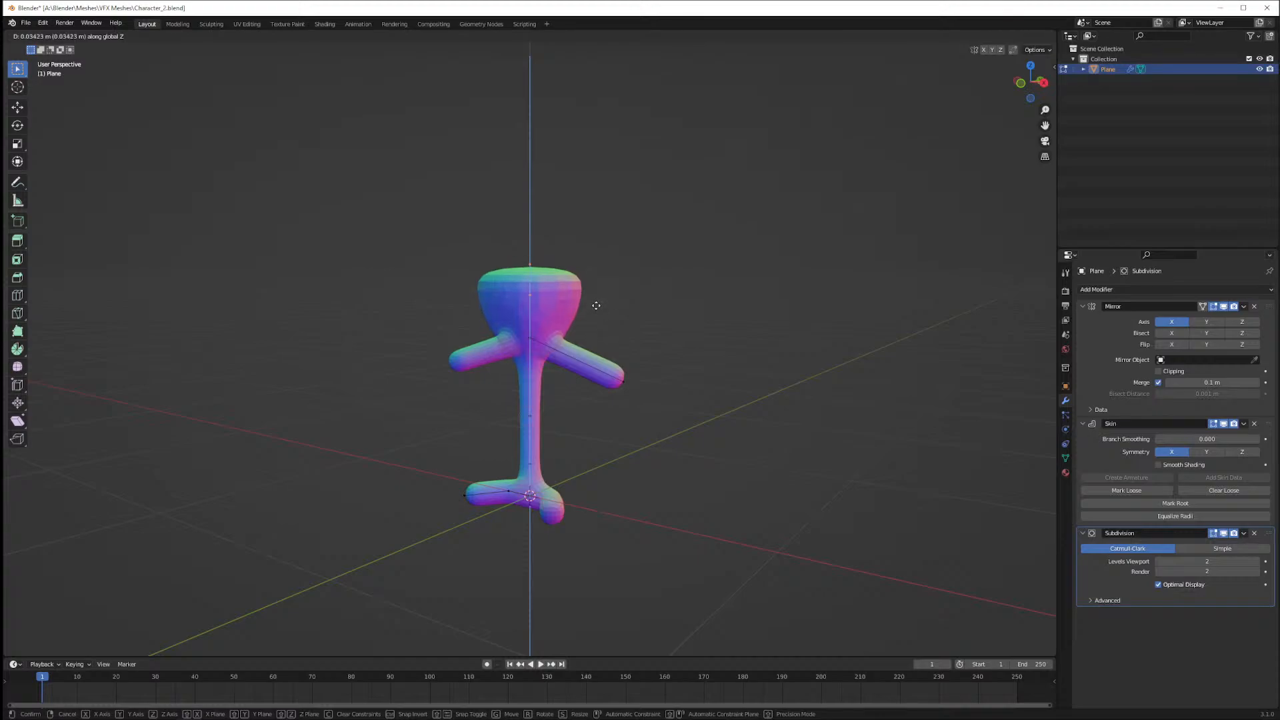
right_click(596, 306)
left_click(521, 261)
key("ctrl+a")
right_click(674, 269)
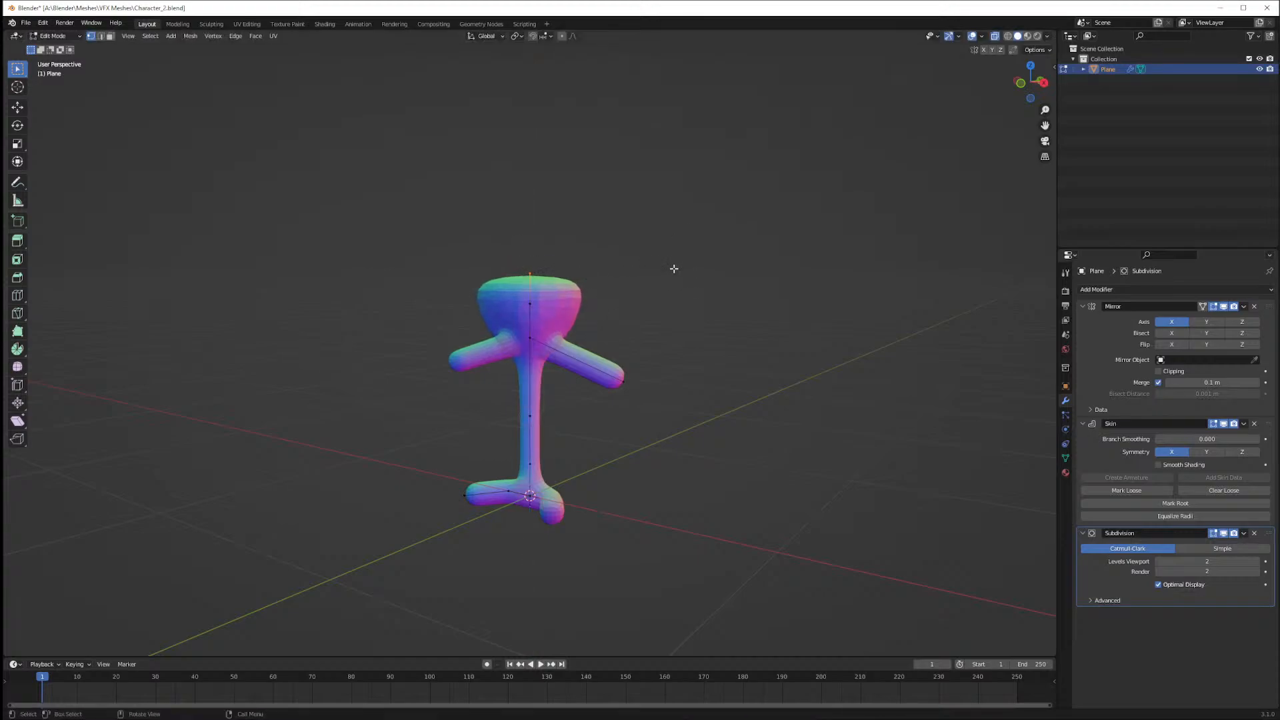
middle_click_drag(677, 277, 700, 280)
key("ctrl+shift+b")
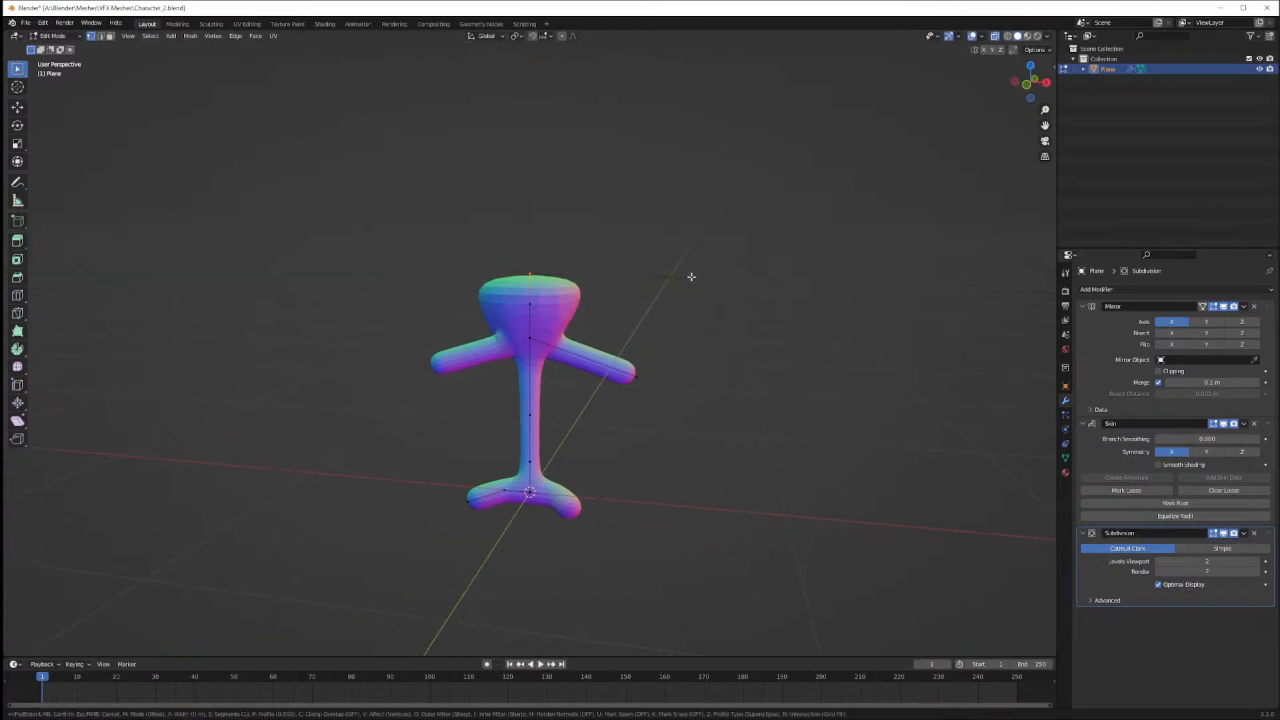
right_click(509, 271)
left_click_drag(517, 289, 549, 318)
key("ctrl+shift+b")
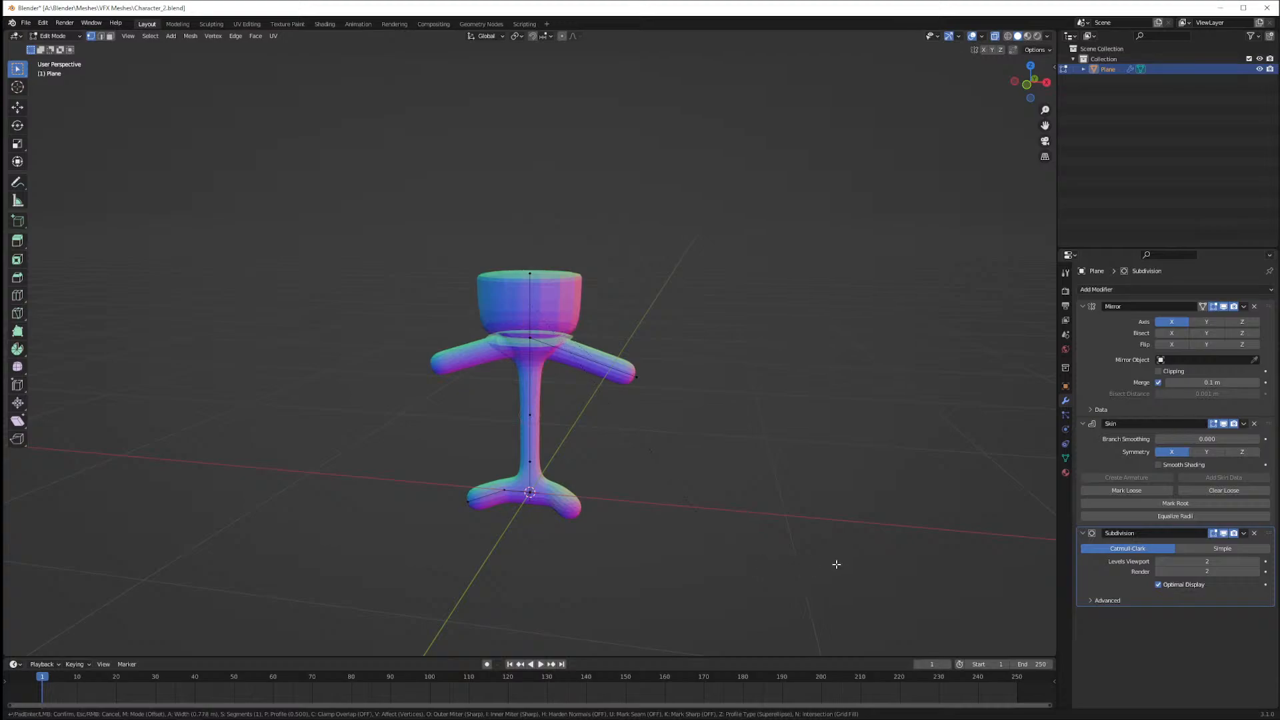
right_click(789, 559)
middle_click_drag(634, 454, 737, 412)
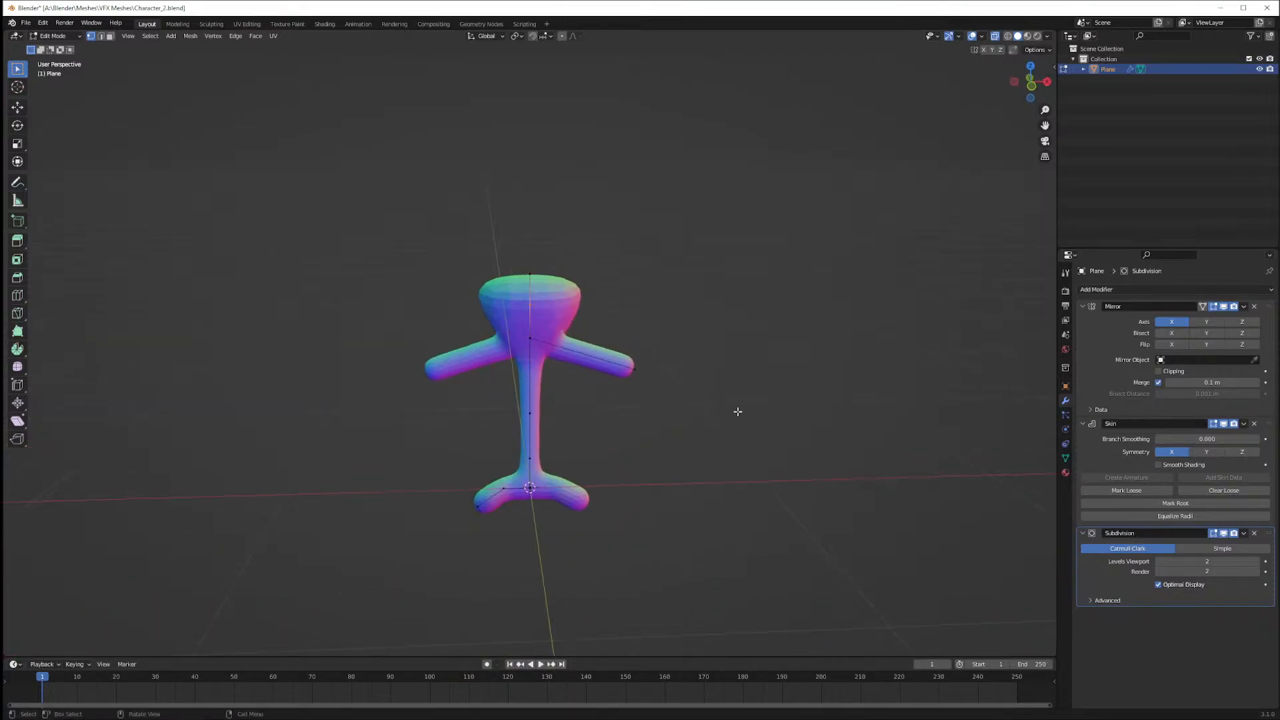
Switch to Object Mode and examine the whole character mesh from several sides, keeping it selected
left_click(1245, 307)
key("Tab")
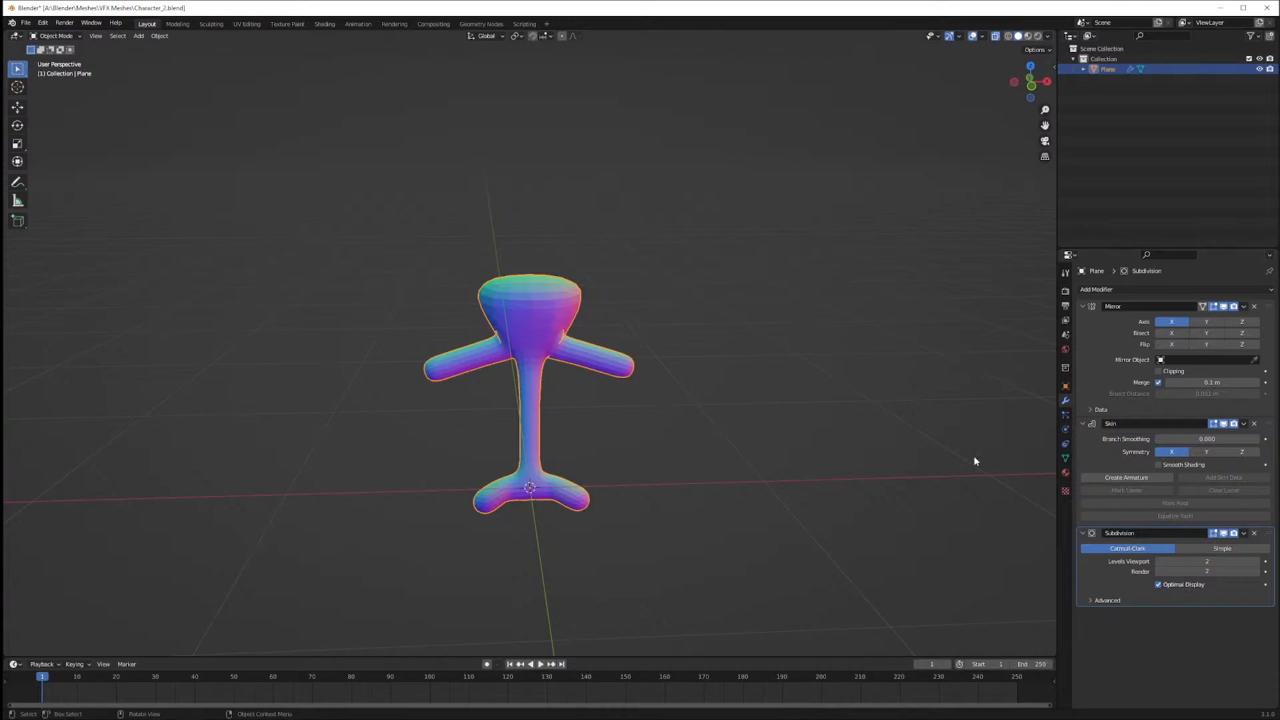
middle_click_drag(974, 456, 770, 446)
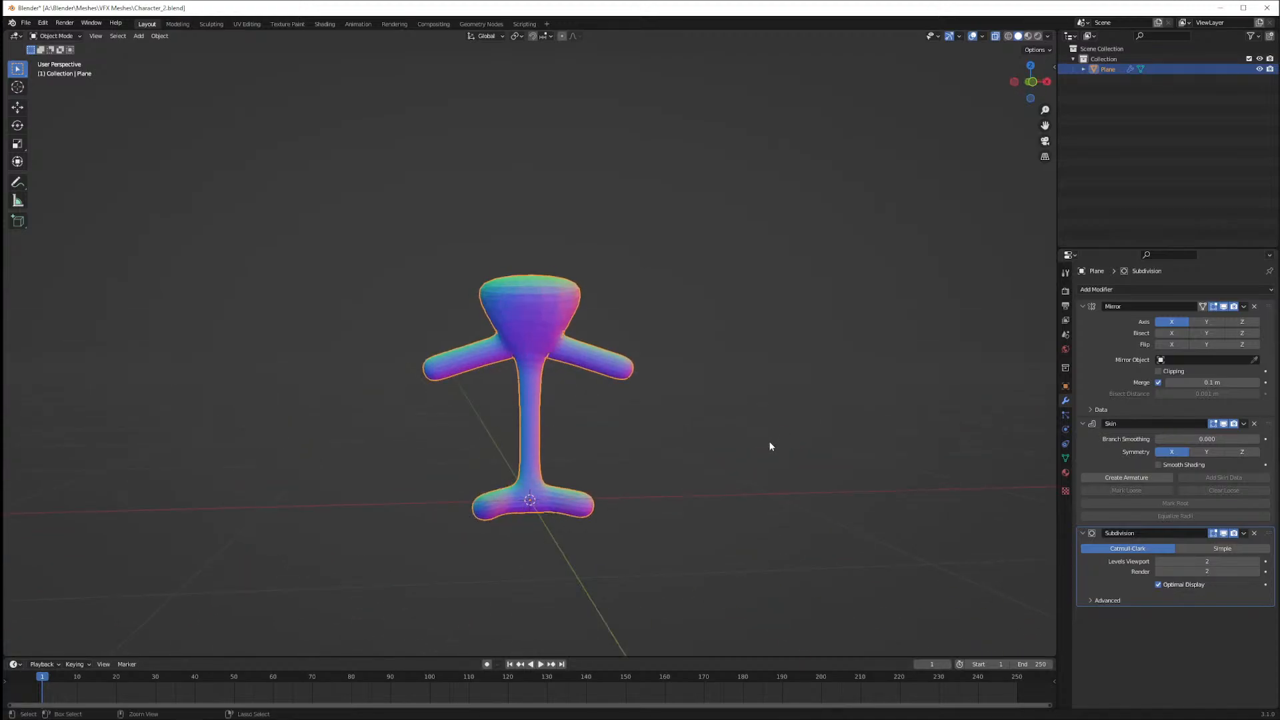
scroll(770, 442, "up", 3)
left_click(780, 428)
middle_click_drag(814, 409, 688, 403)
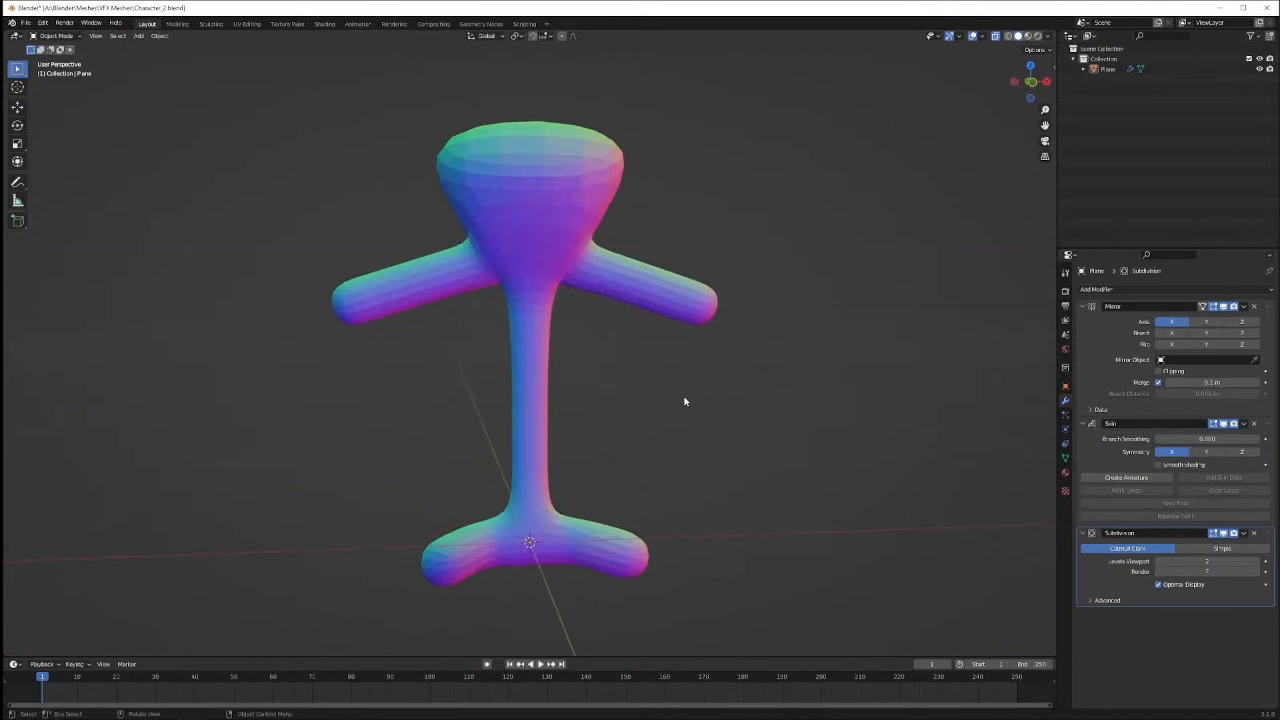
mouse_move(681, 398)
middle_mouse_down()
mouse_move(709, 406)
mouse_move(656, 395)
middle_mouse_up()
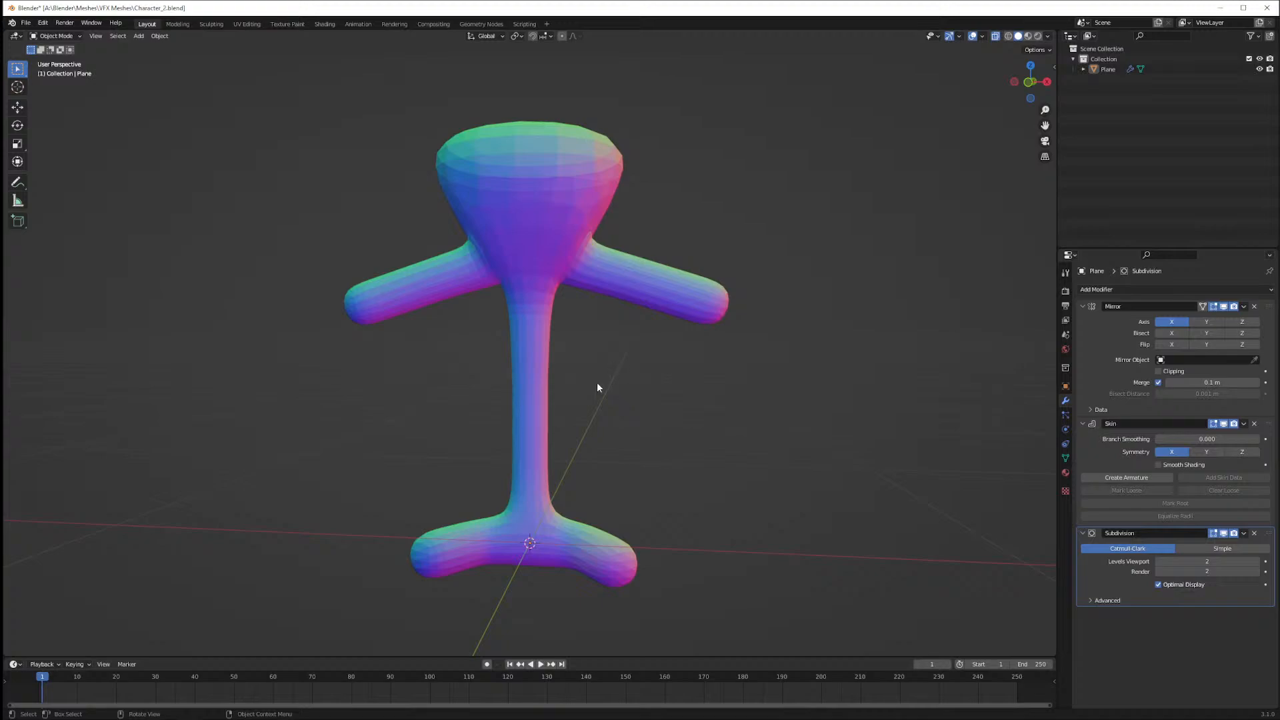
middle_click_drag(597, 387, 568, 408)
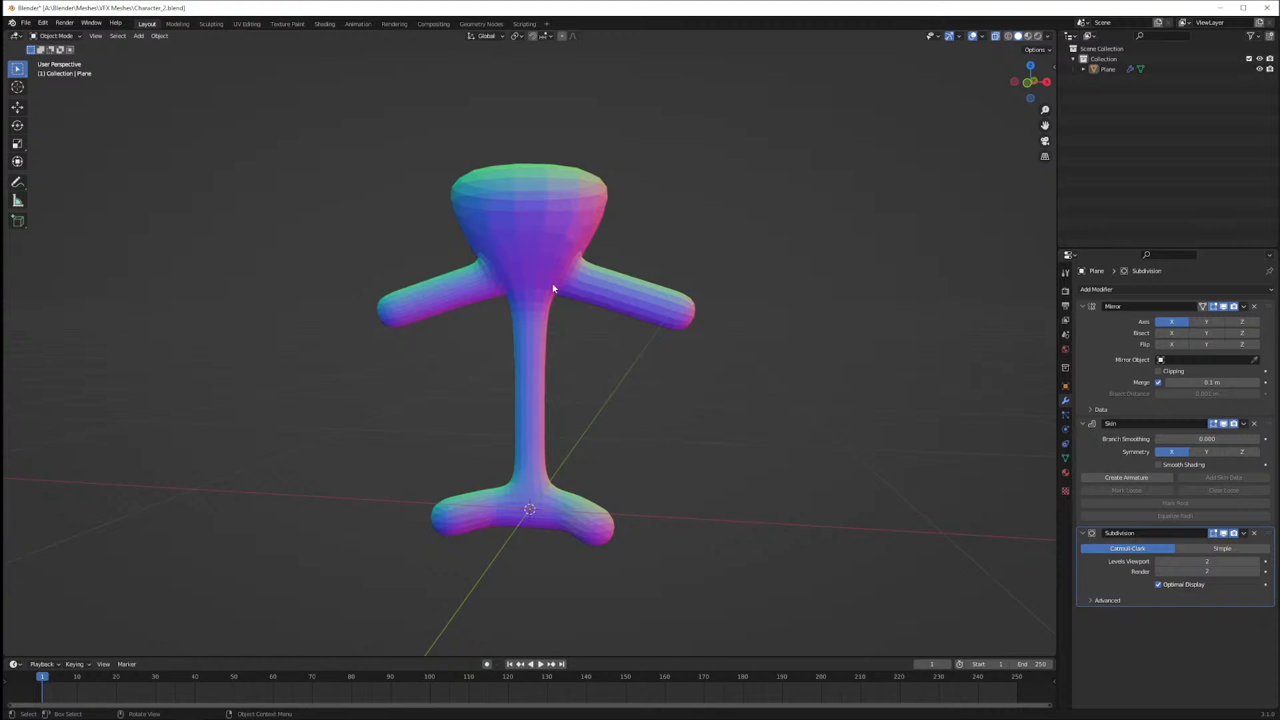
left_click(535, 275)
middle_click_drag(535, 275, 525, 363)
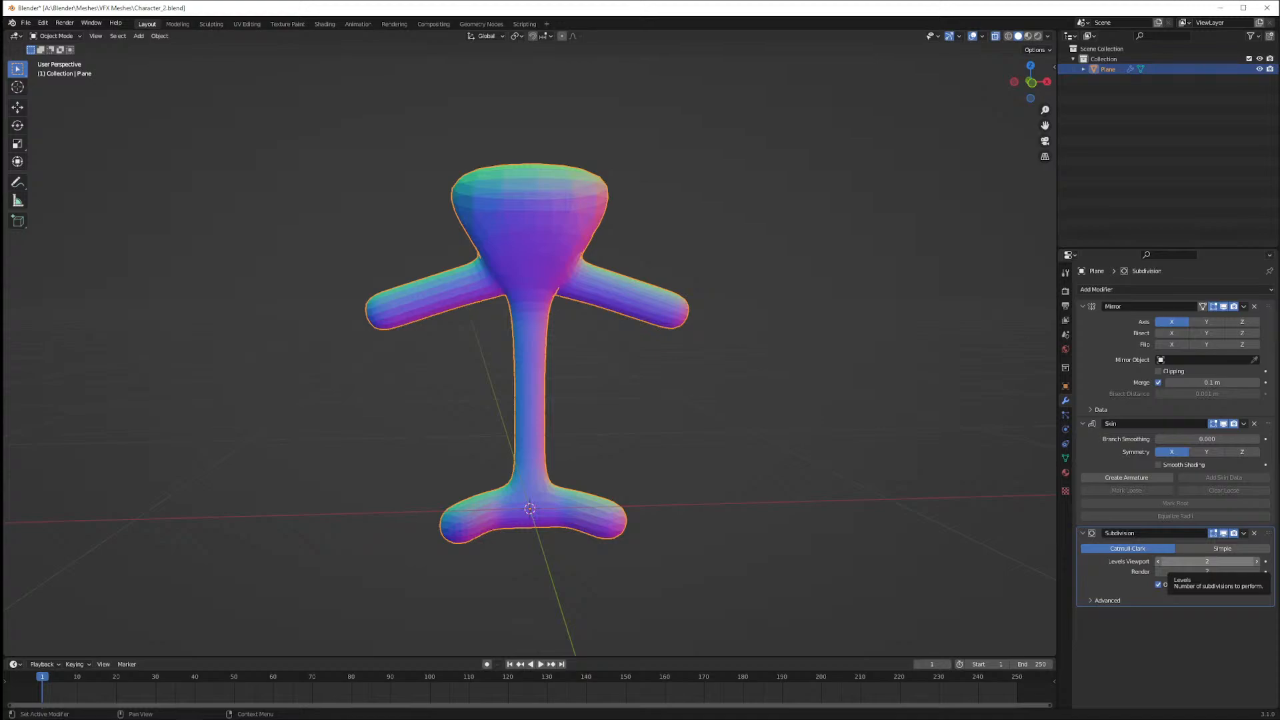
middle_click_drag(723, 402, 745, 389)
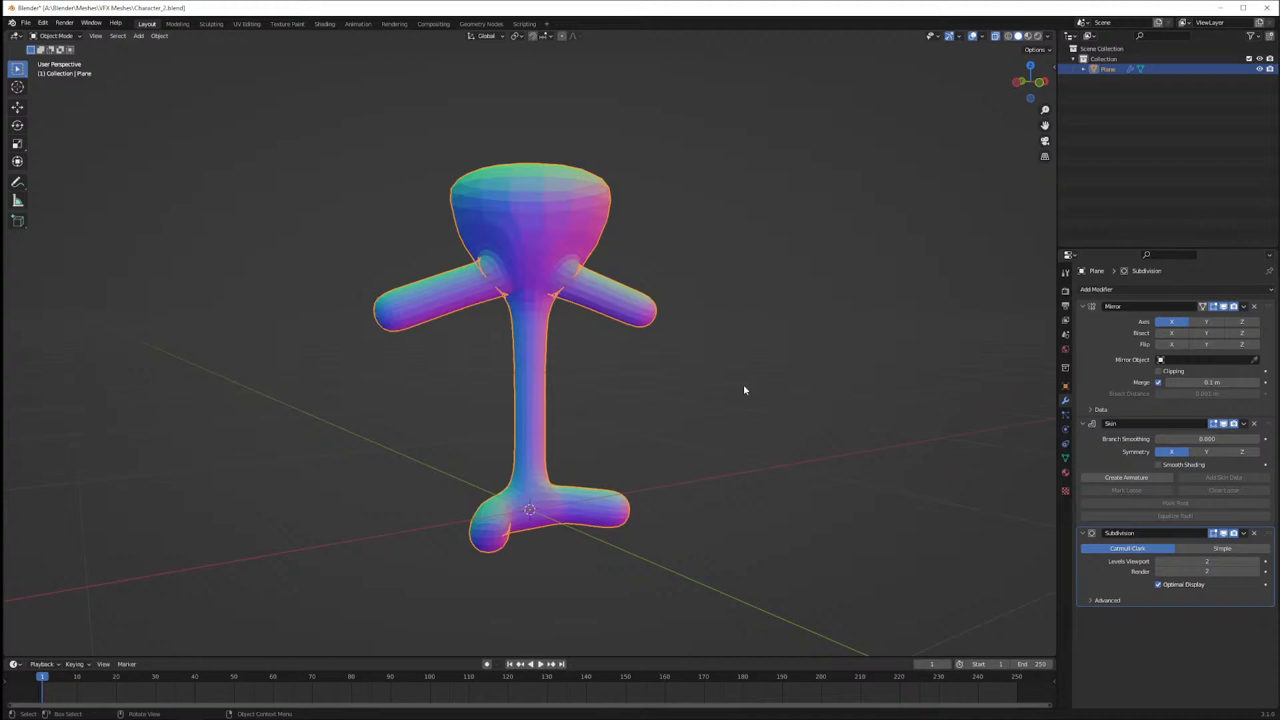
Try creating an armature from the character's Skin modifier
left_click(1147, 481)
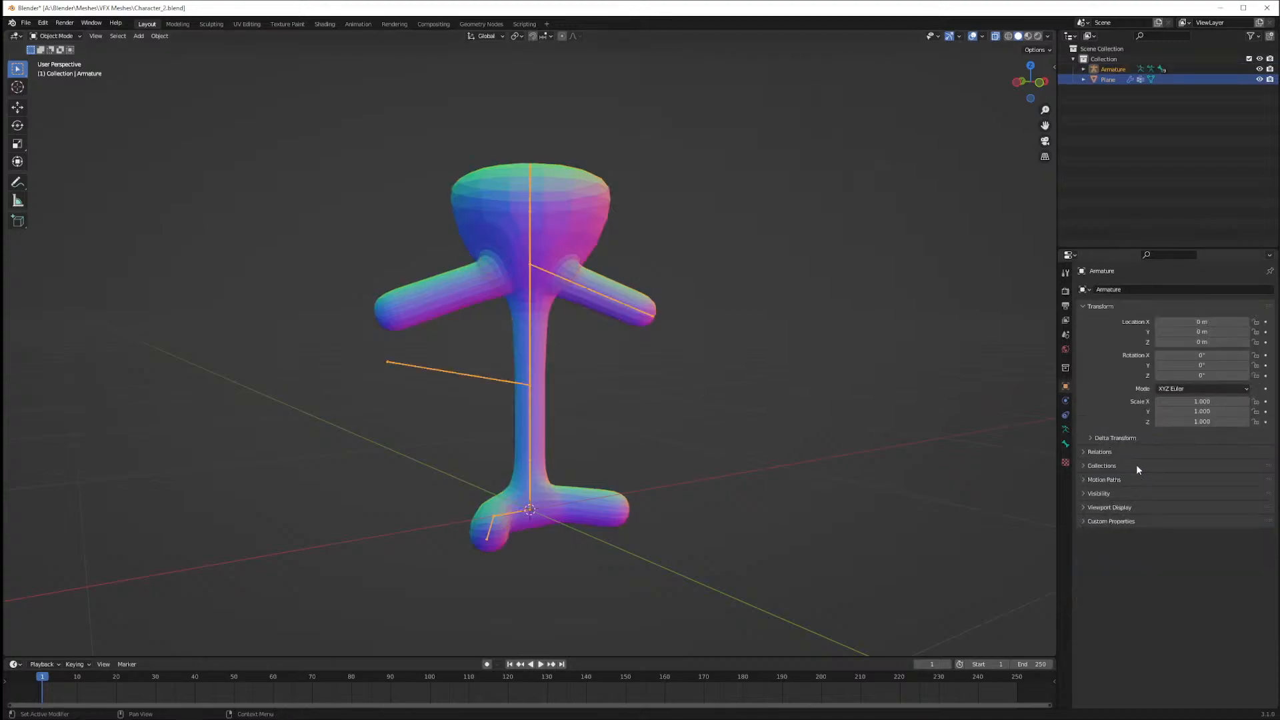
key("ctrl+z")
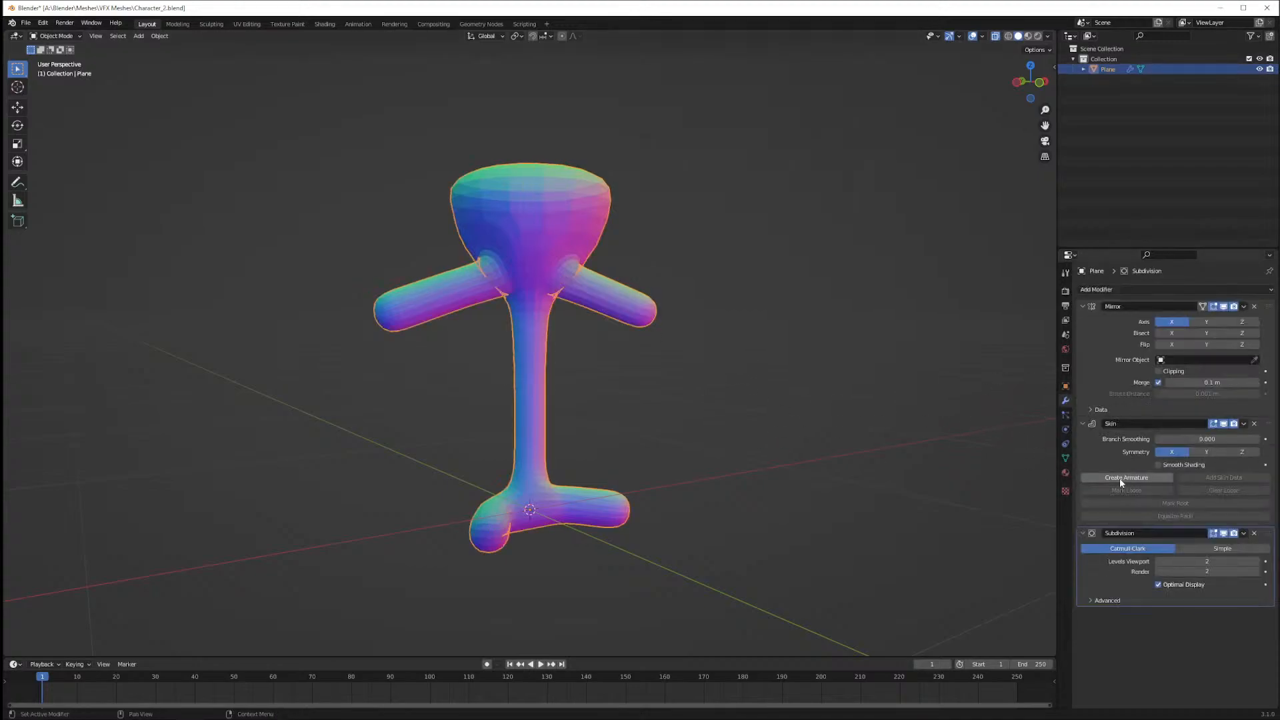
Turn on smooth shading in the character's Skin modifier
left_click(1201, 466)
middle_click_drag(866, 399, 775, 370)
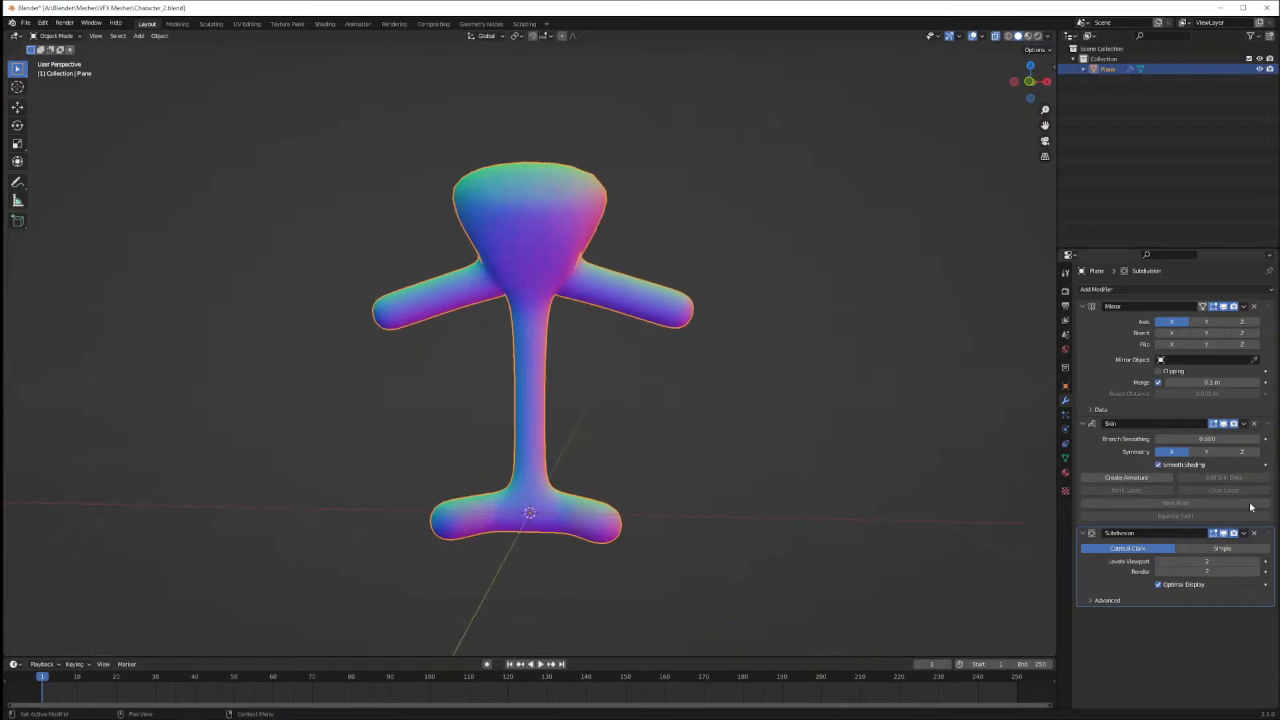
middle_click_drag(813, 392, 675, 388)
Apply the Mirror, Skin and Subdivision modifiers to the character mesh in that order
left_click(1244, 306)
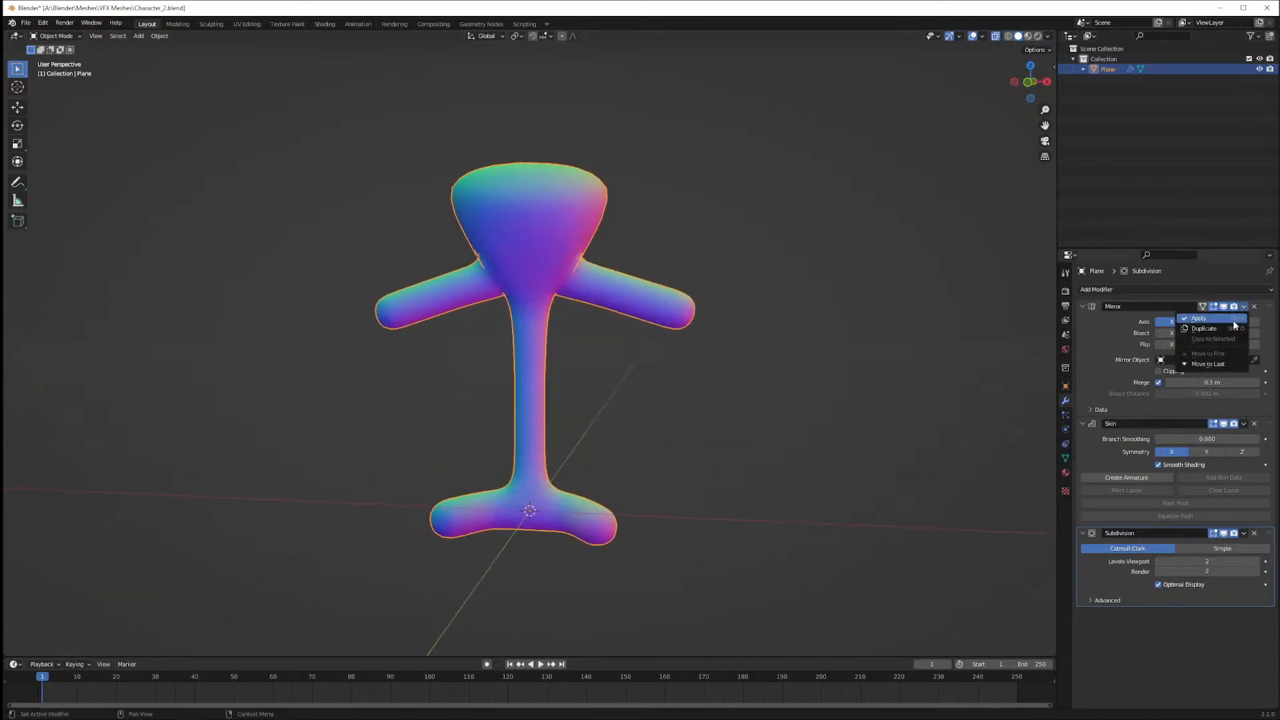
left_click(1234, 319)
left_click(1245, 306)
left_click(1238, 320)
left_click(1244, 306)
left_click(1239, 320)
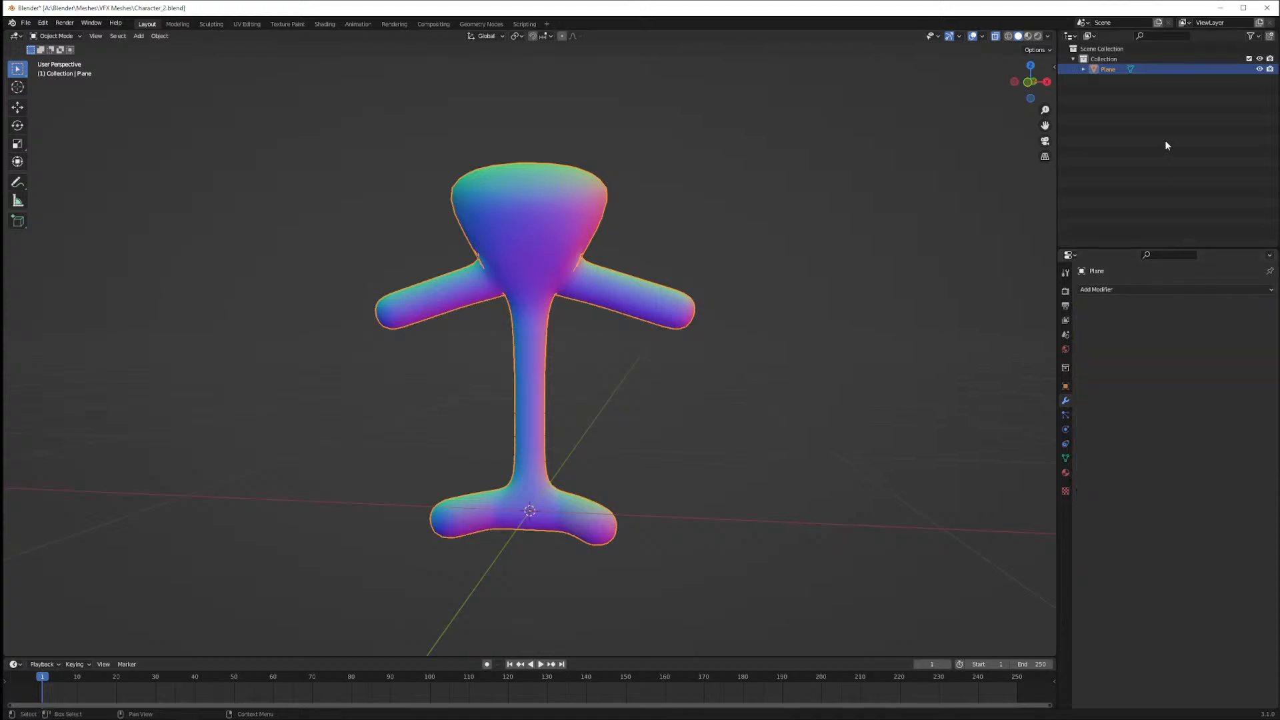
In Edit Mode, vertex-bevel the centre vertices on the front and back of the head by about 0.03 m
key("Tab")
middle_click_drag(696, 234, 392, 277)
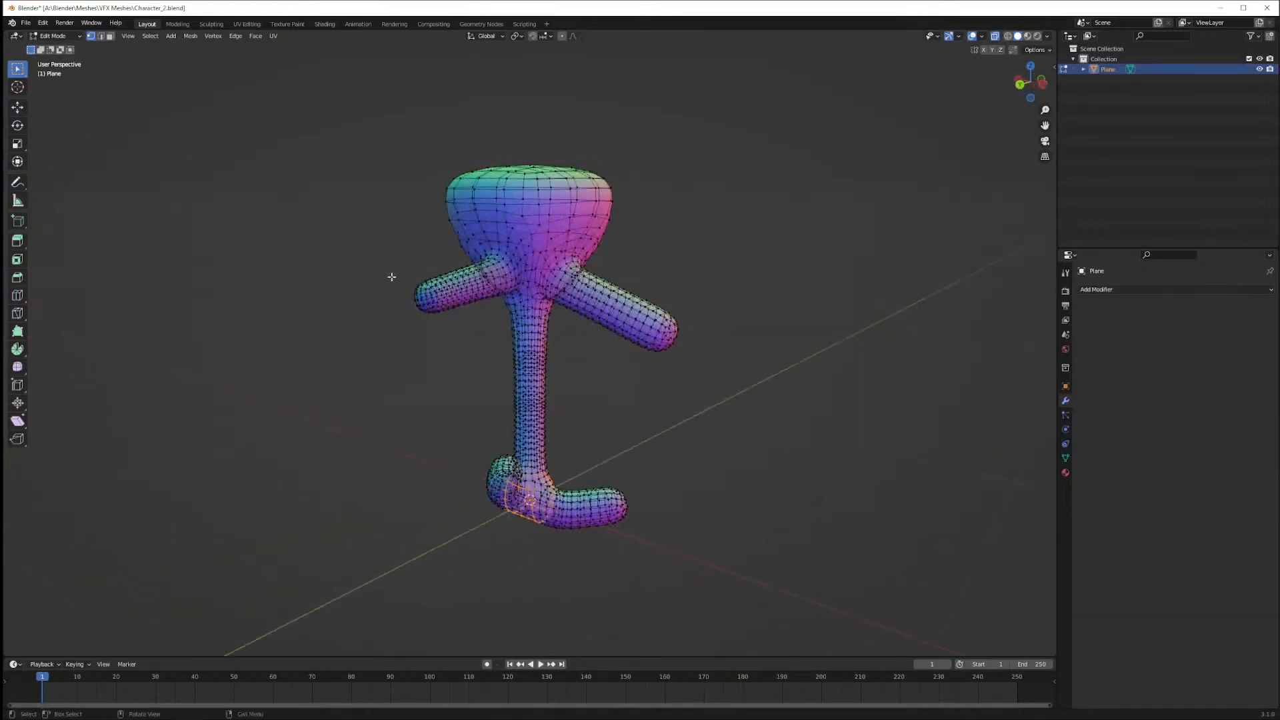
middle_click_drag(687, 418, 640, 380)
scroll(609, 357, "up", 3)
key("KP_1")
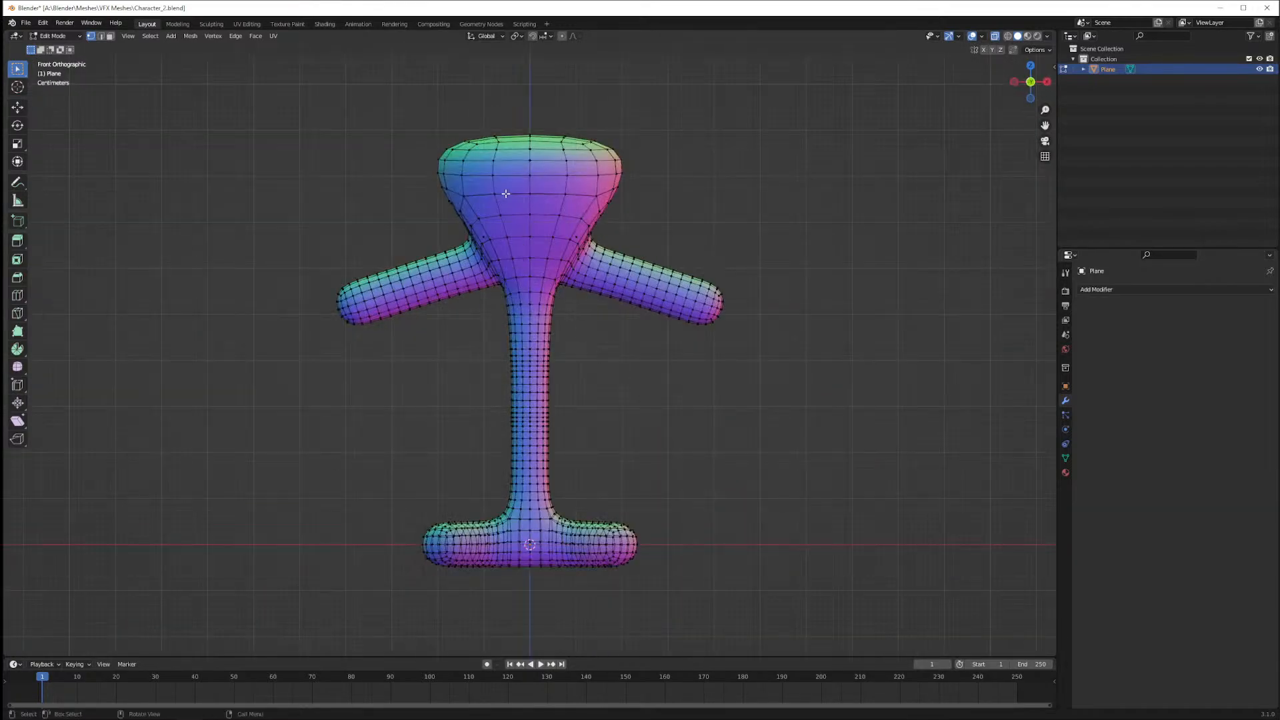
left_click(530, 214)
key("ctrl+b")
right_click(554, 234)
left_click_drag(519, 206, 552, 229)
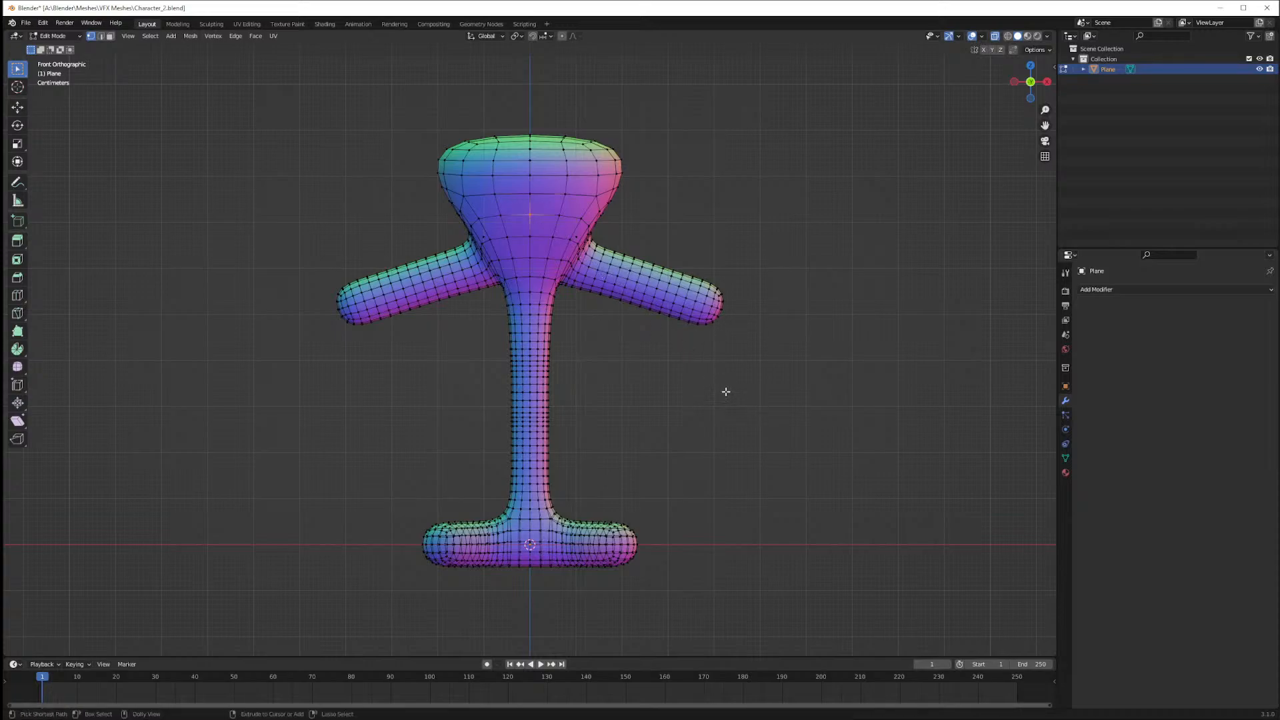
key("ctrl+shift+b")
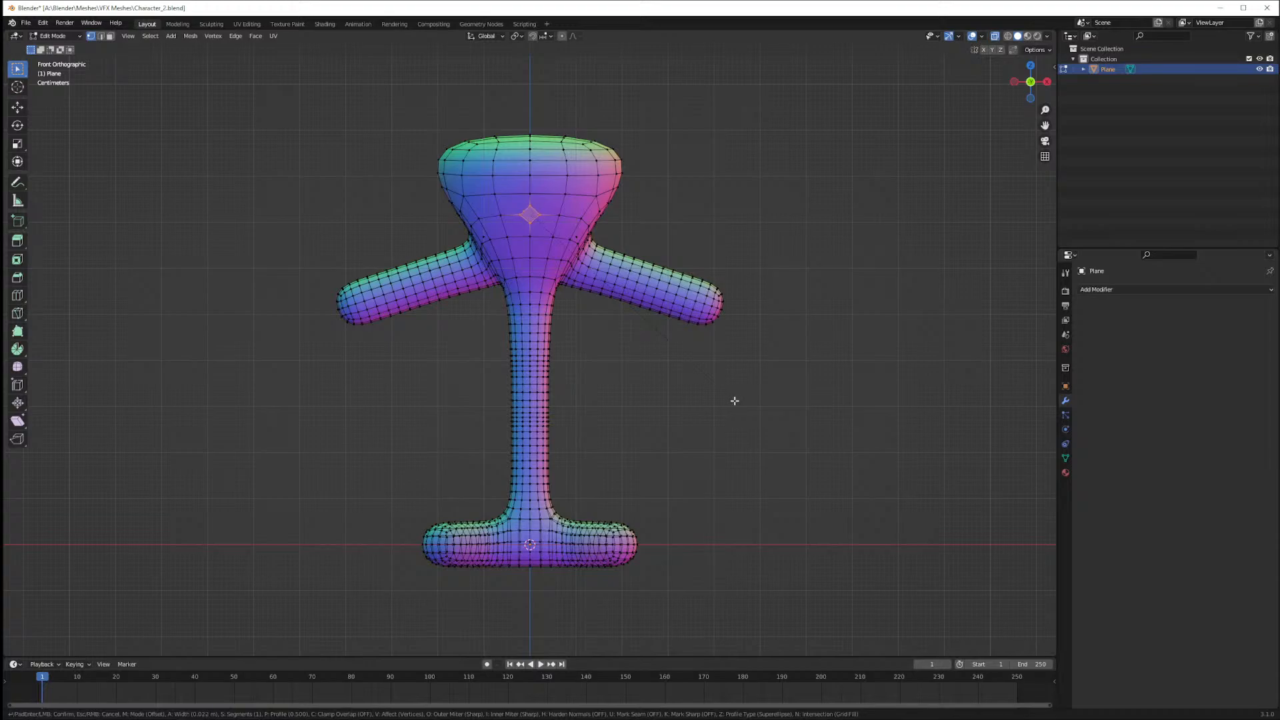
left_click(734, 398)
key("g")
key("z")
type("x")
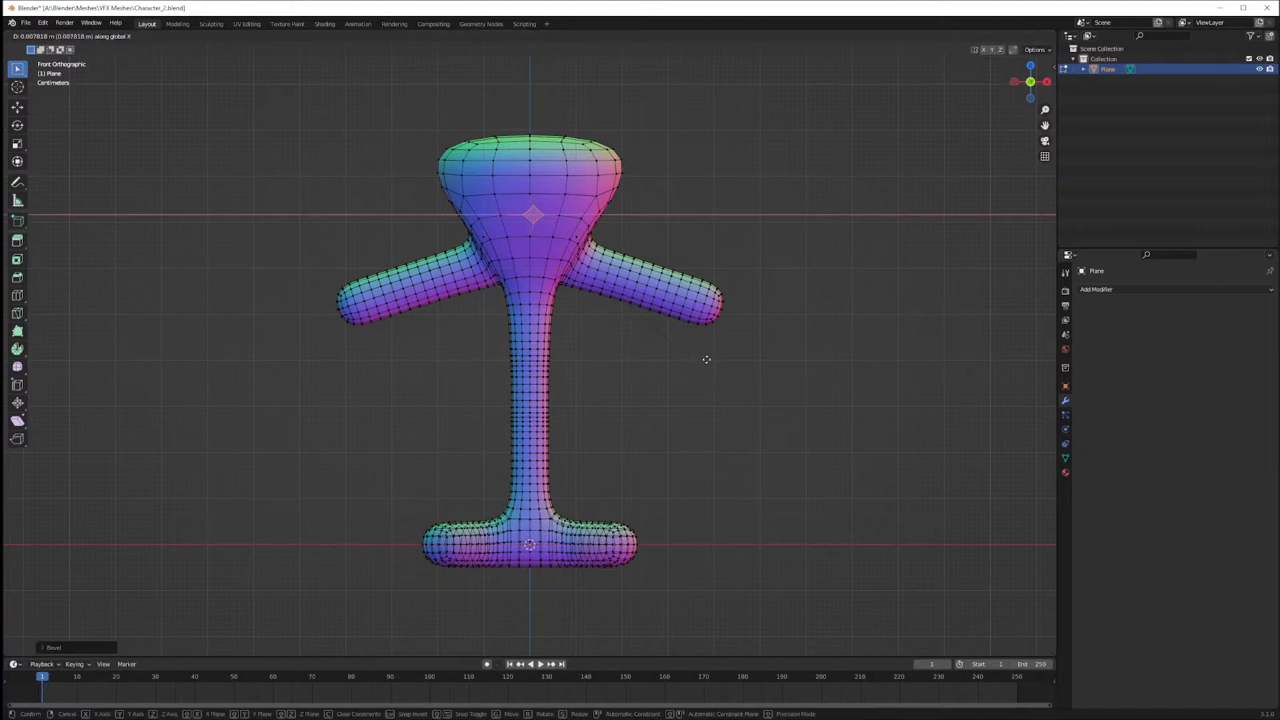
type("1")
key("Escape")
key("KP_3")
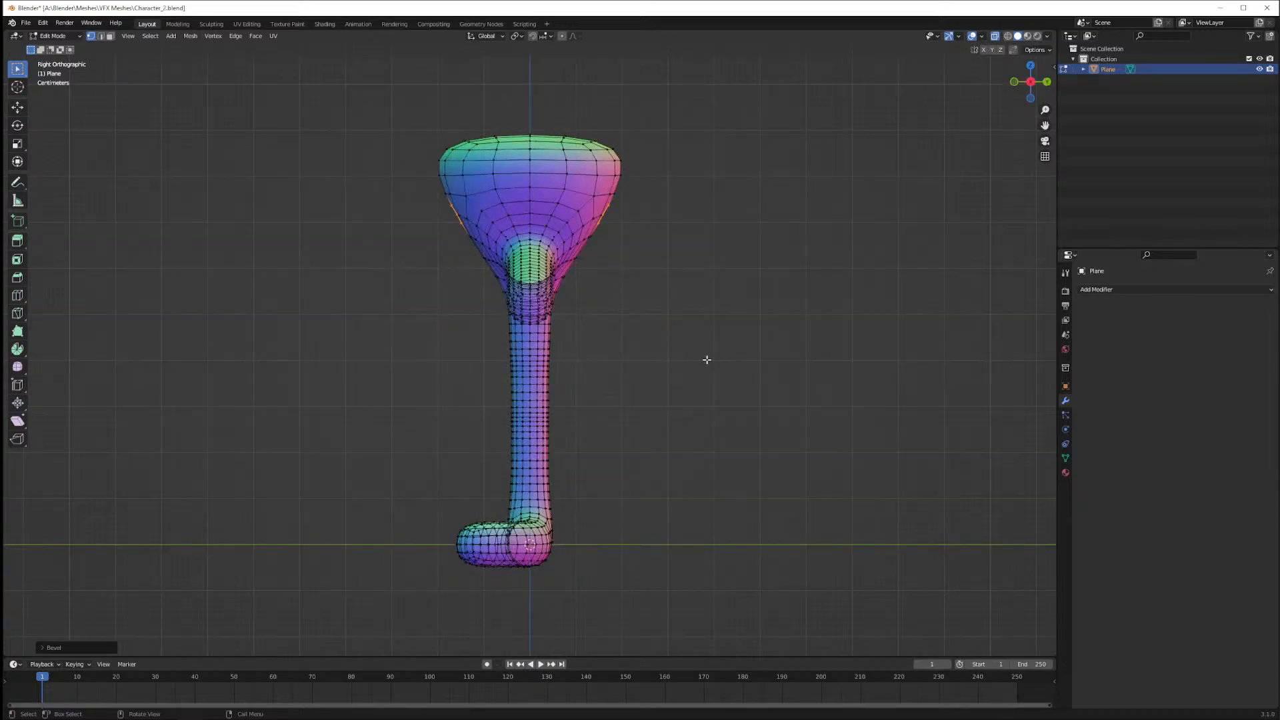
key("KP_2")
key("KP_3")
middle_click_drag(657, 321, 695, 326)
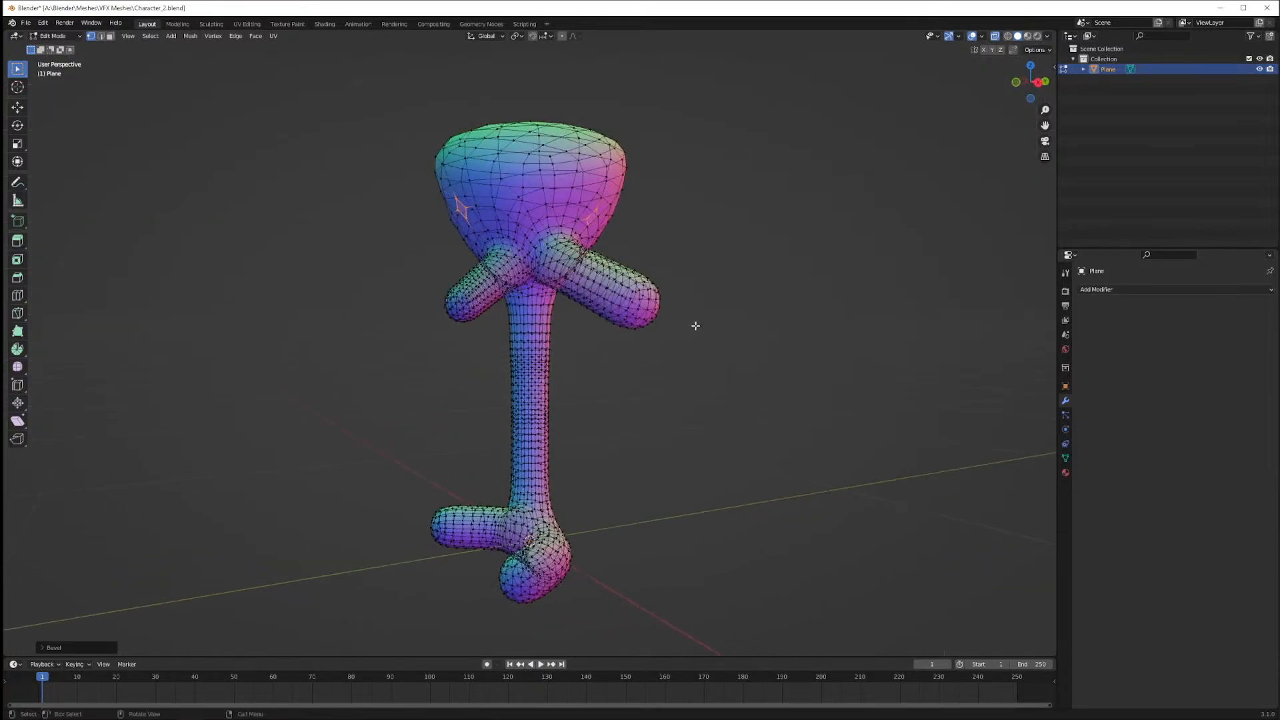
Try moving the beveled front and back faces of the head along the Y axis
key("g")
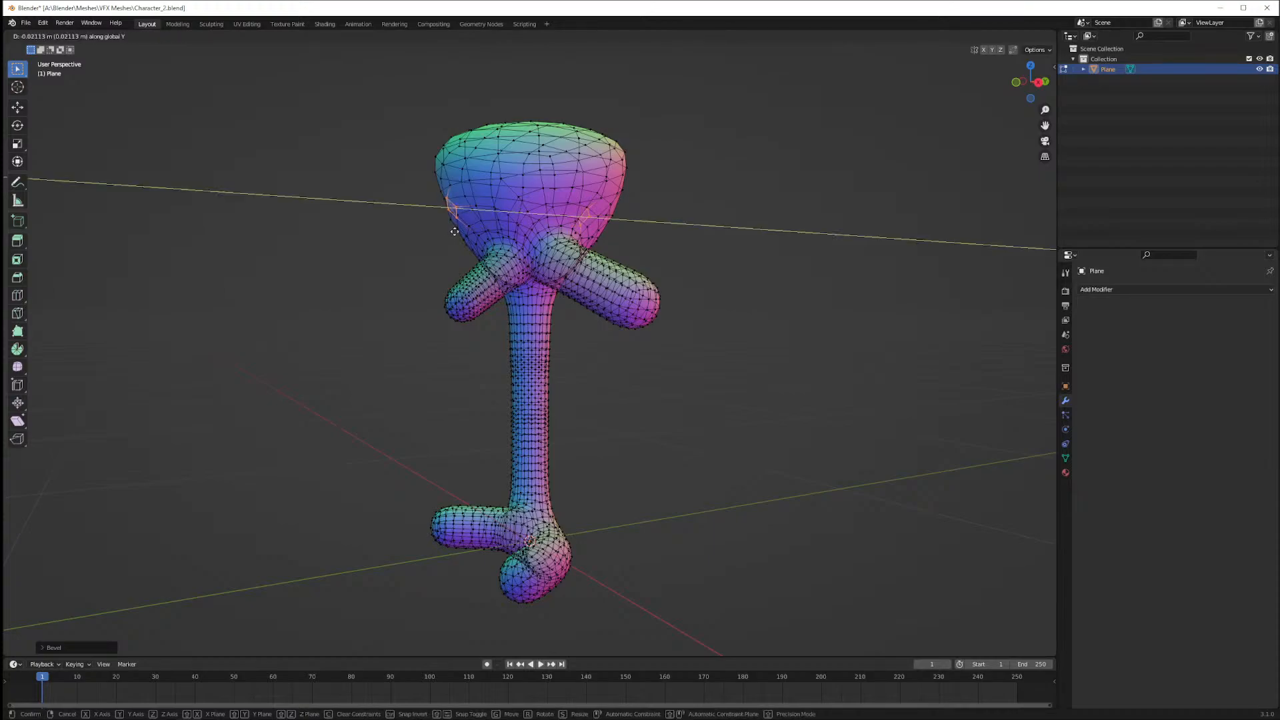
left_click(450, 230)
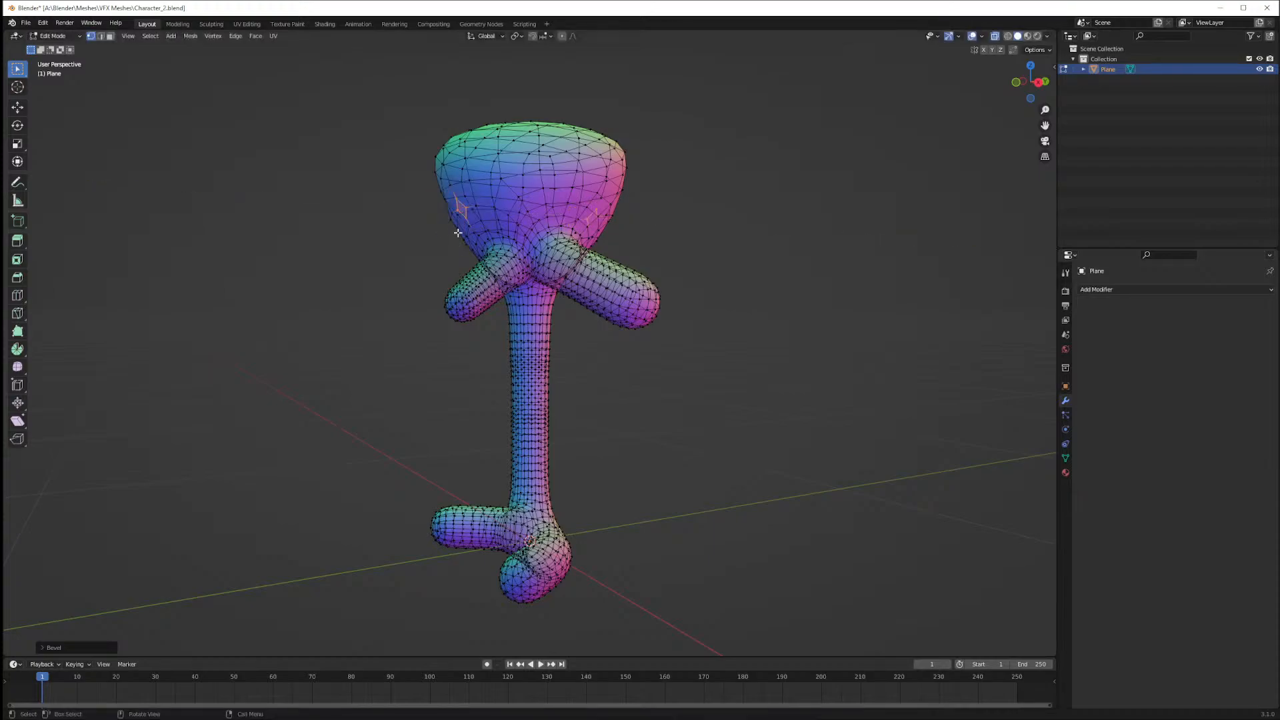
key("ctrl+z")
key("g")
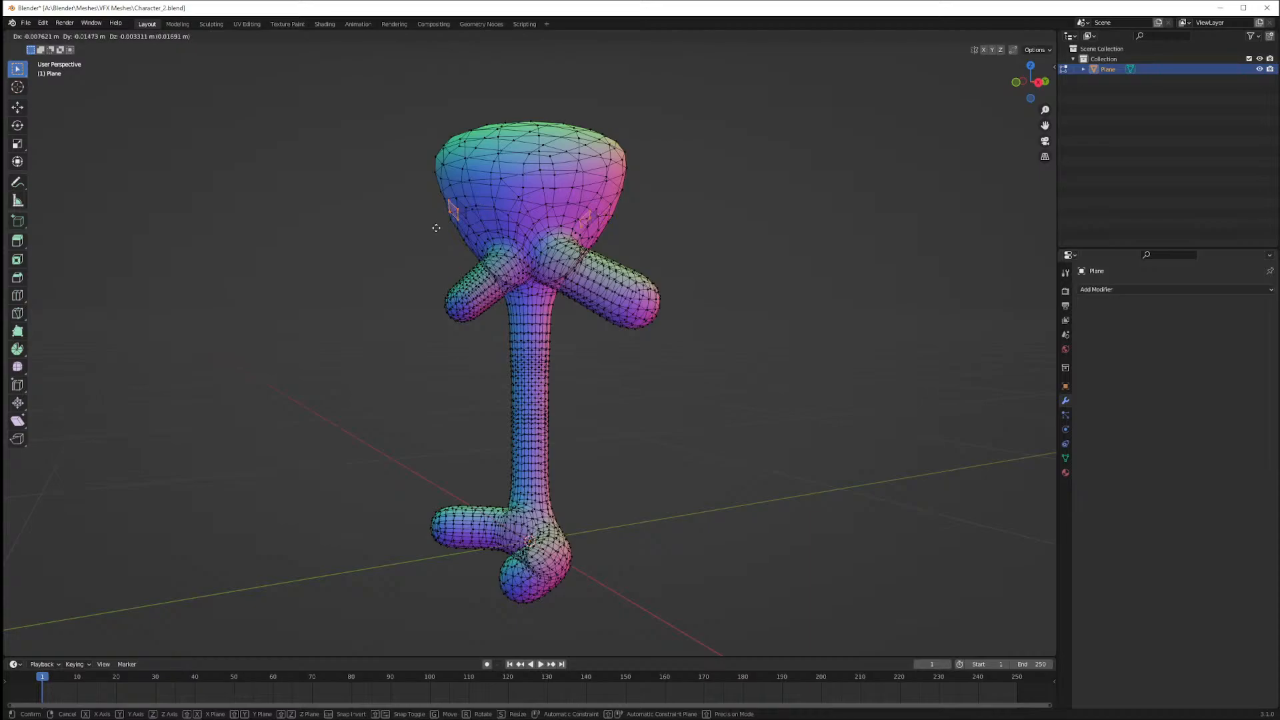
right_click(434, 226)
key("g")
key("y")
right_click(463, 290)
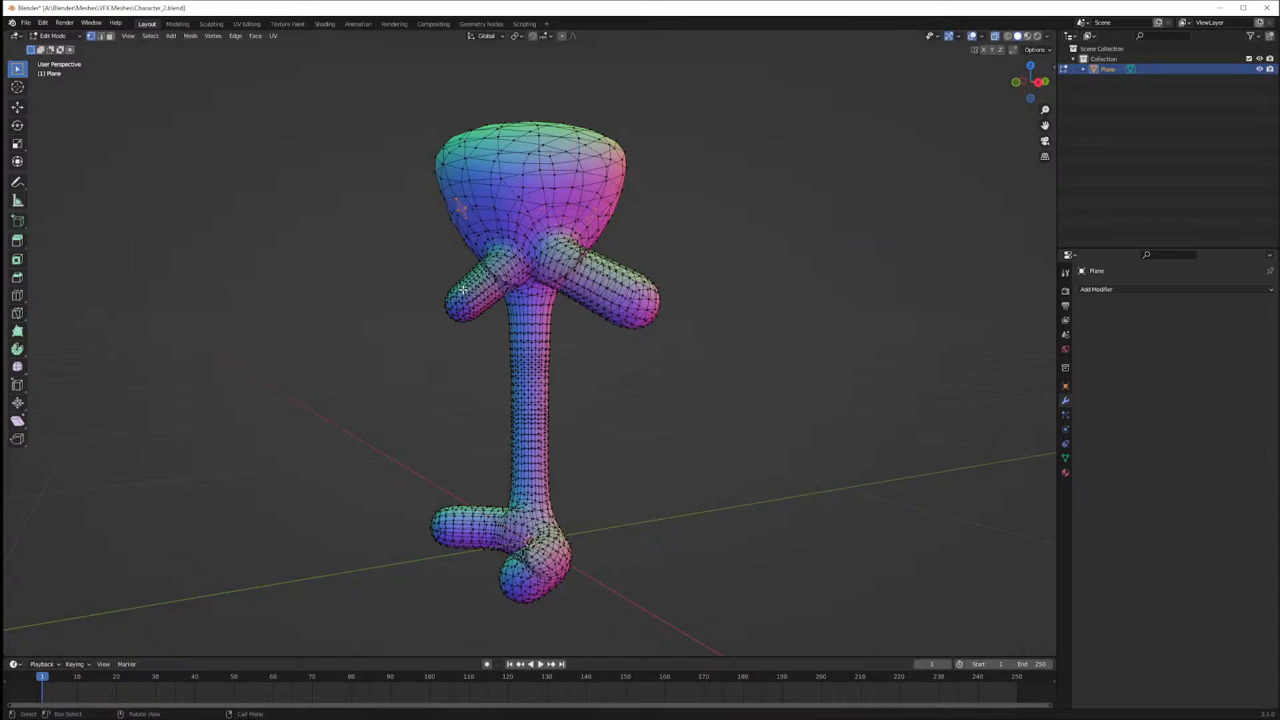
middle_click_drag(567, 310, 640, 303)
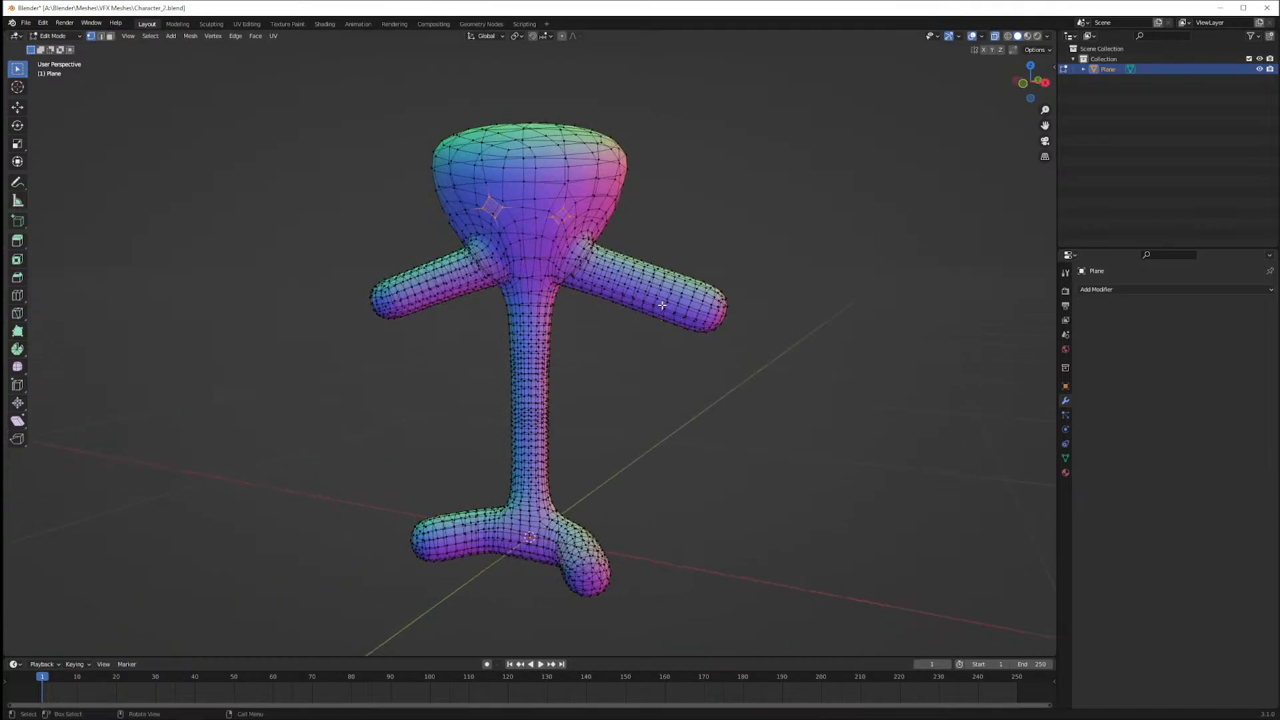
key("g")
key("y")
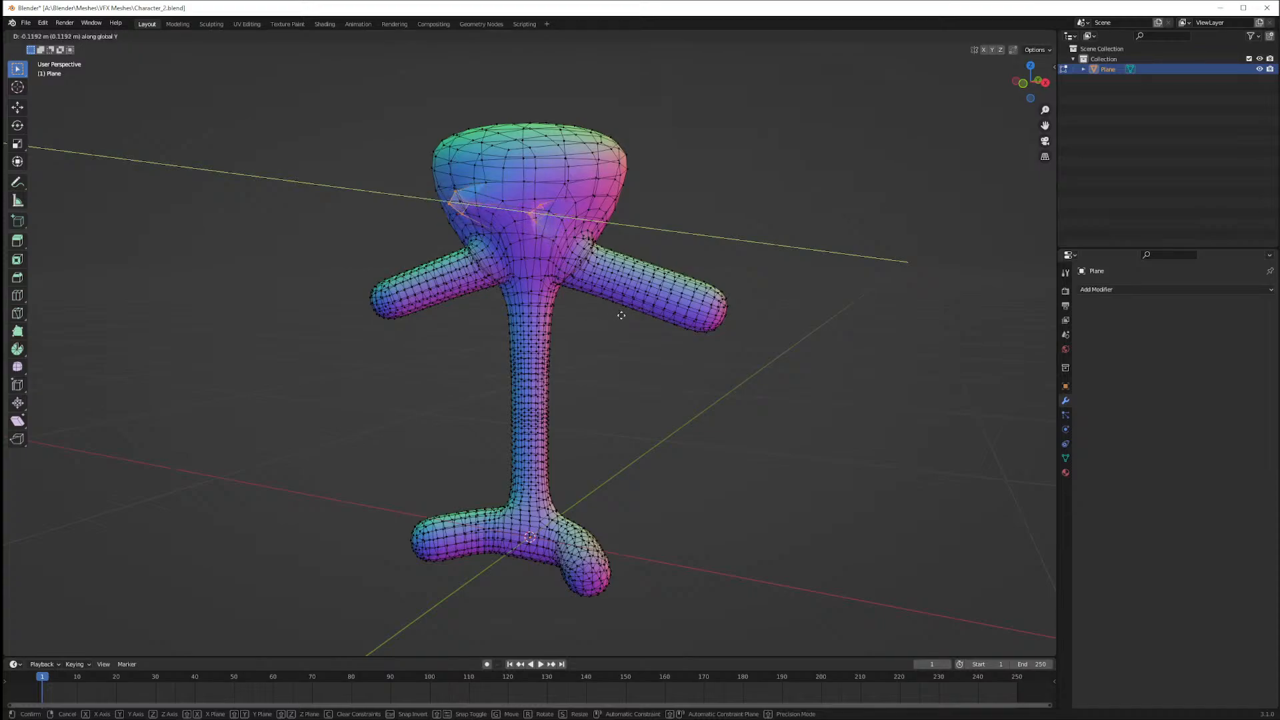
left_click(621, 315)
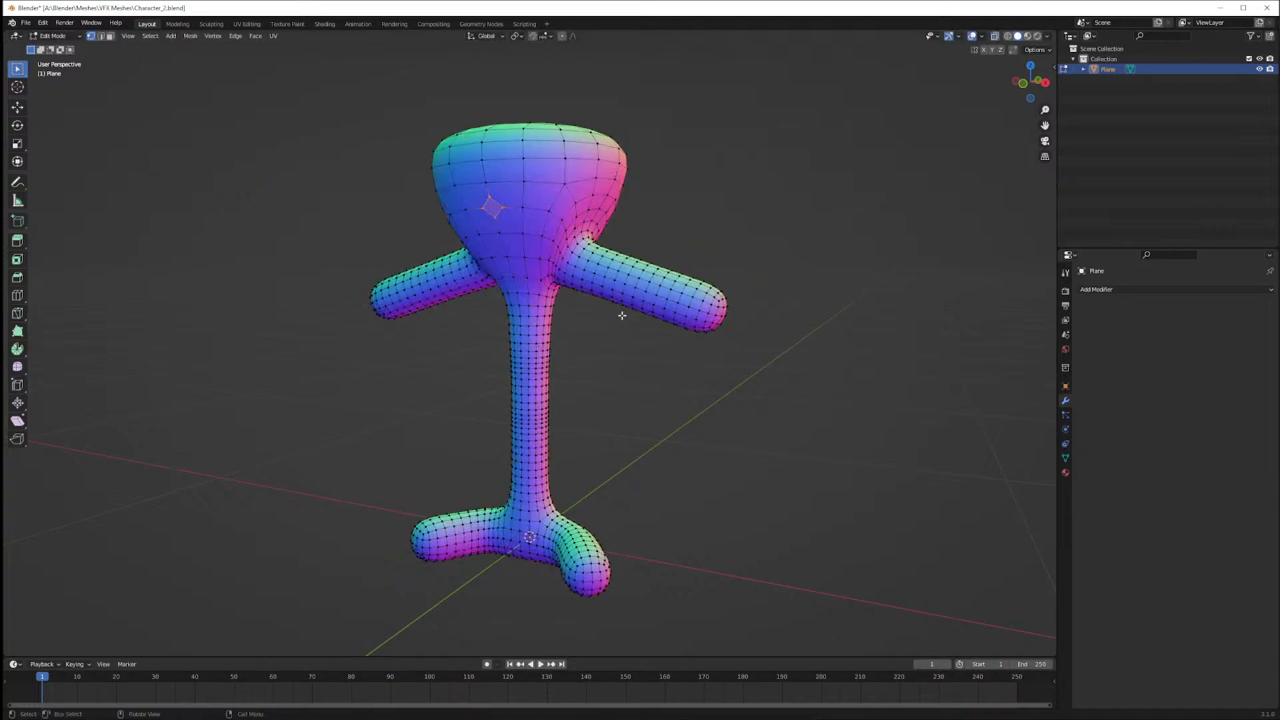
Move the head's beveled face selection about 0.06 m forward along the Y axis
key("g")
key("y")
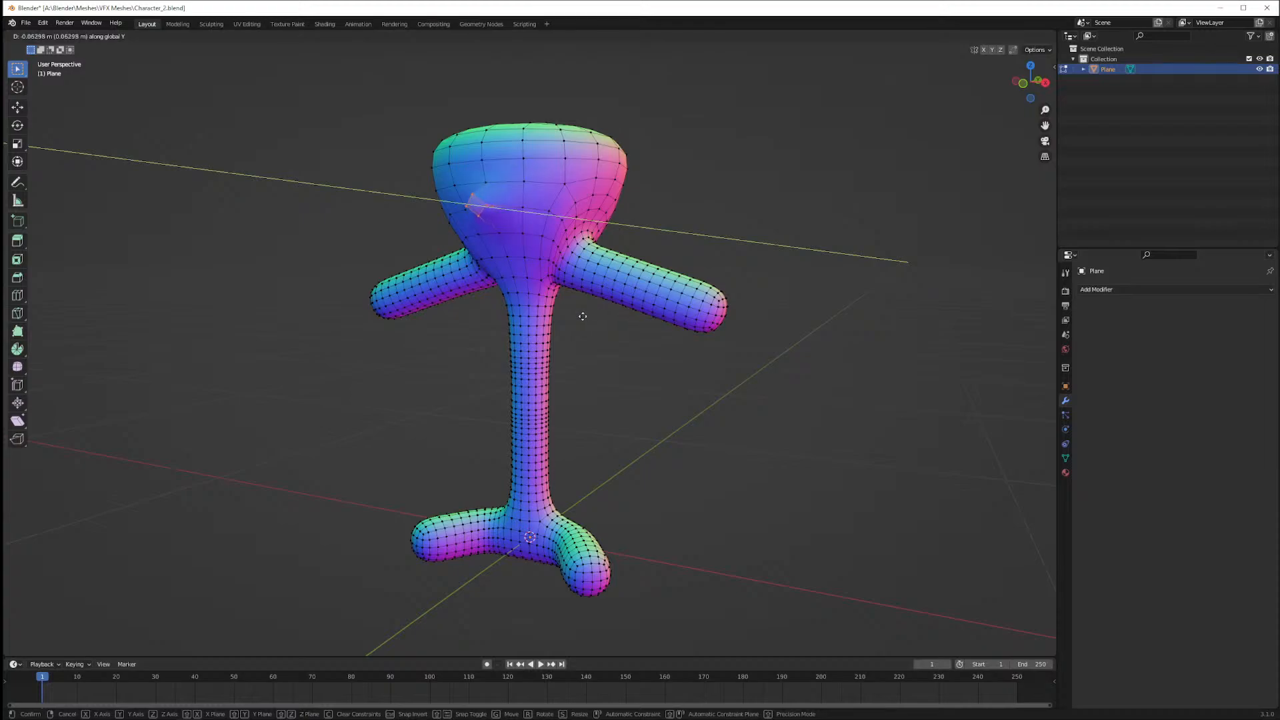
left_click(581, 316)
middle_click_drag(581, 316, 613, 280)
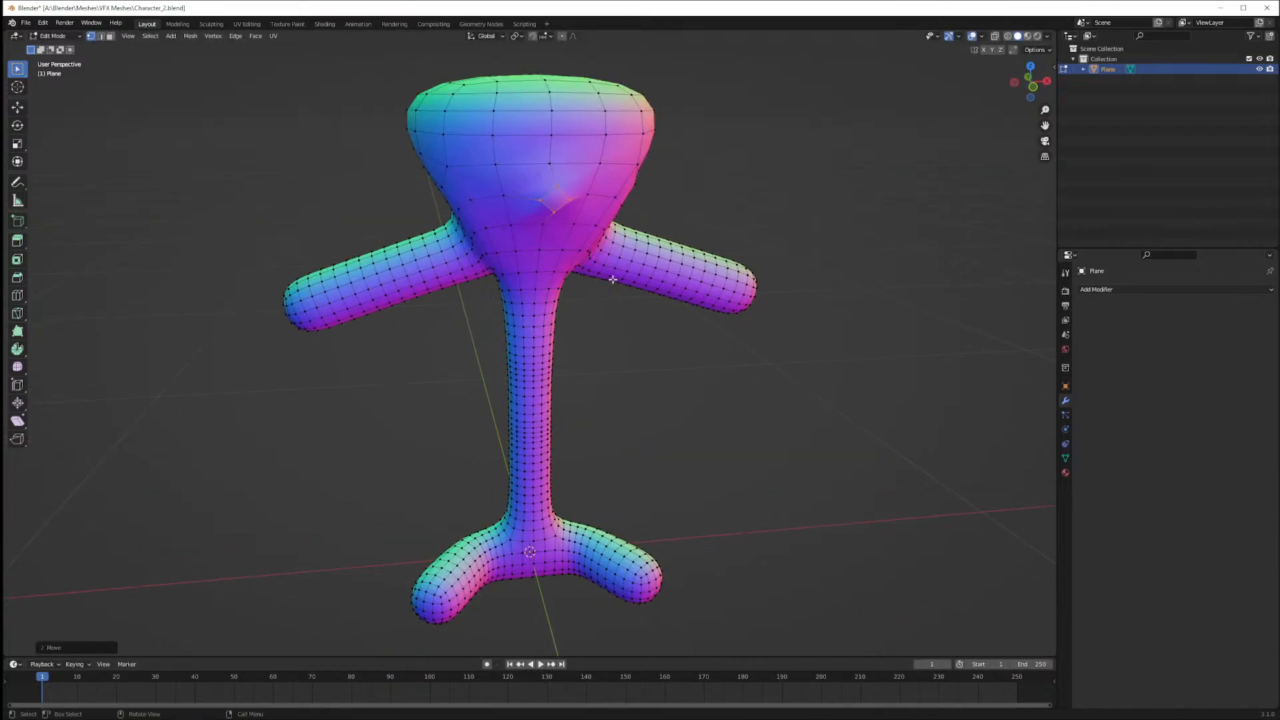
Try vertex-beveling the selected face vertices on the head, moving them along the Y axis and scaling them
key("ctrl+shift+b")
left_click(581, 224)
key("g")
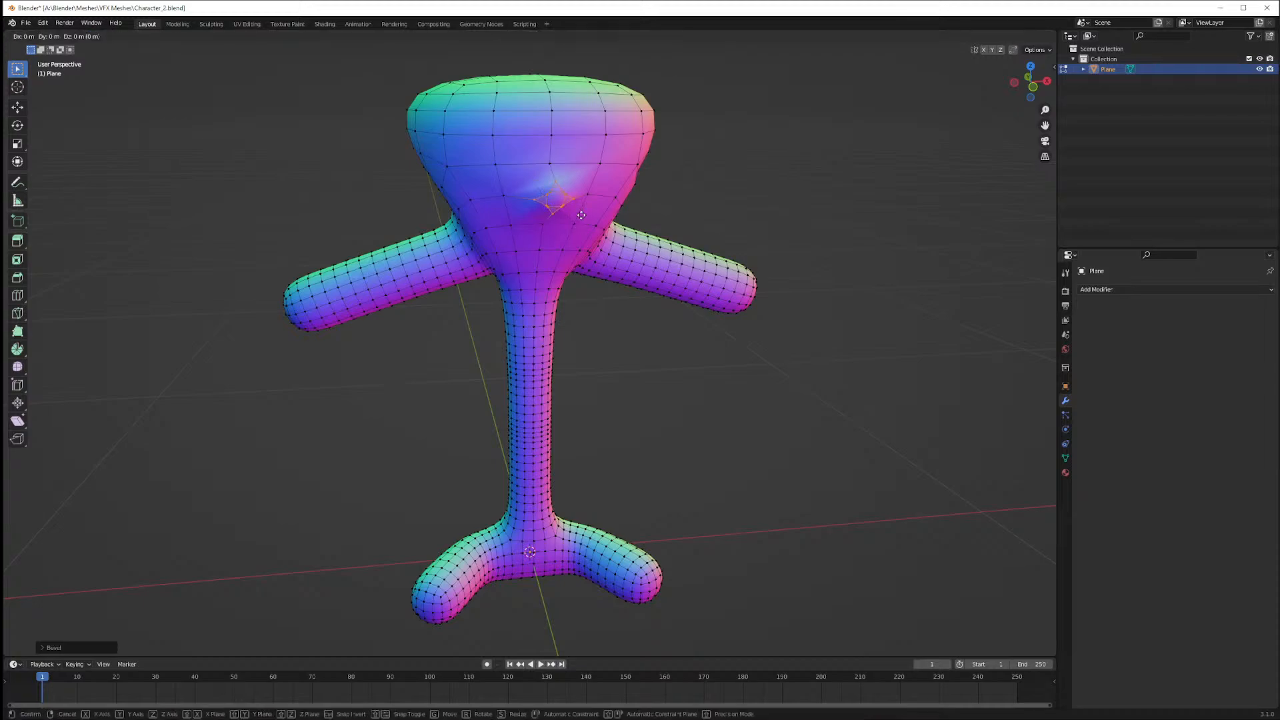
key("y")
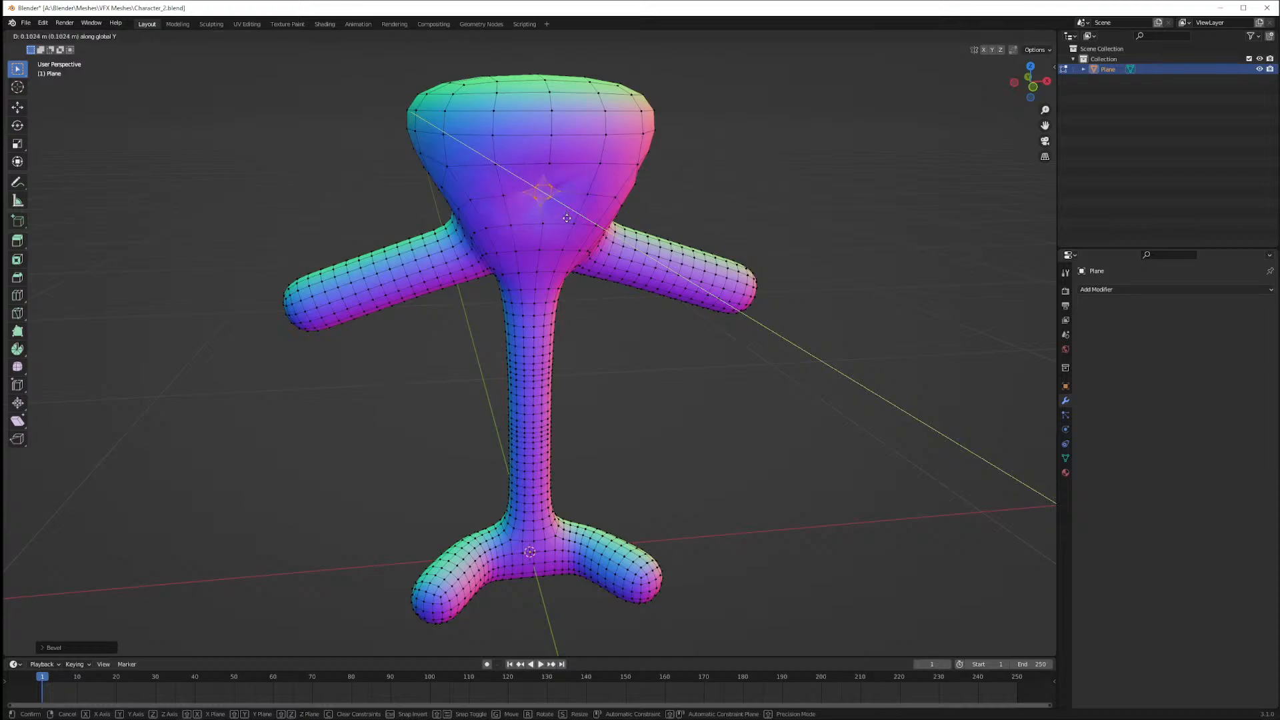
key("s")
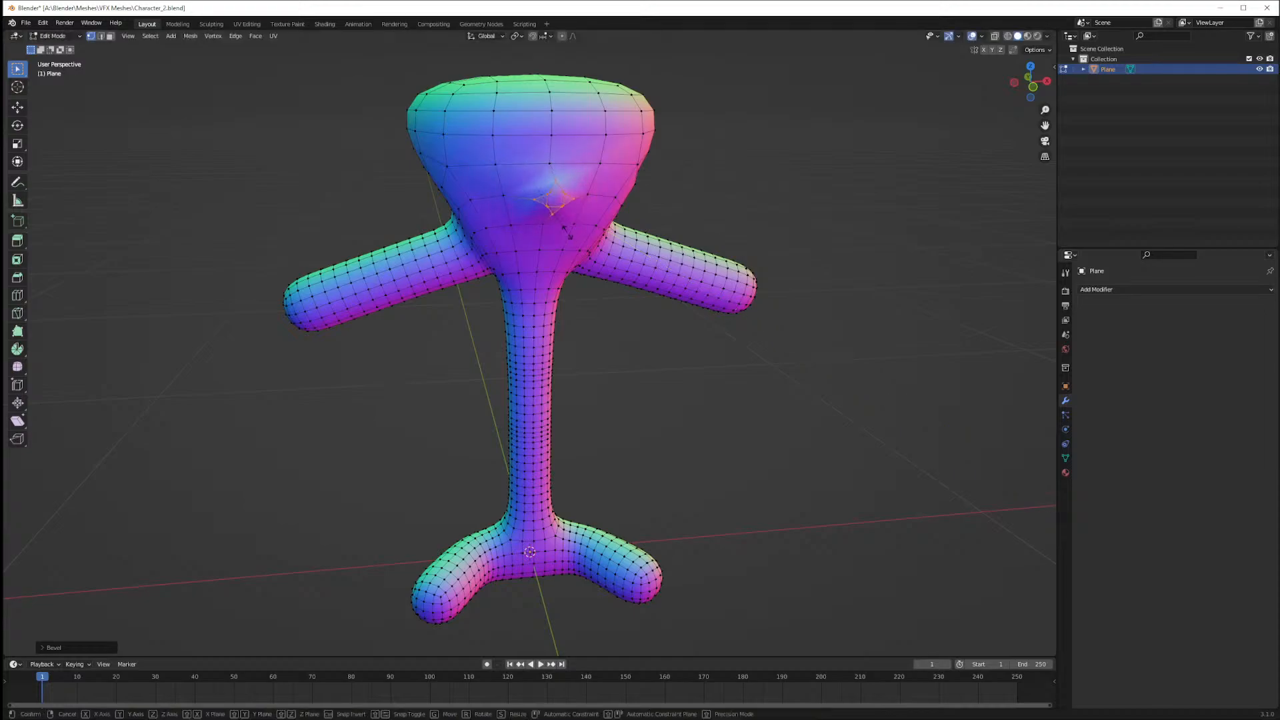
right_click(570, 239)
middle_click_drag(629, 314, 588, 208)
scroll(607, 215, "up", 2)
key("ctrl+r")
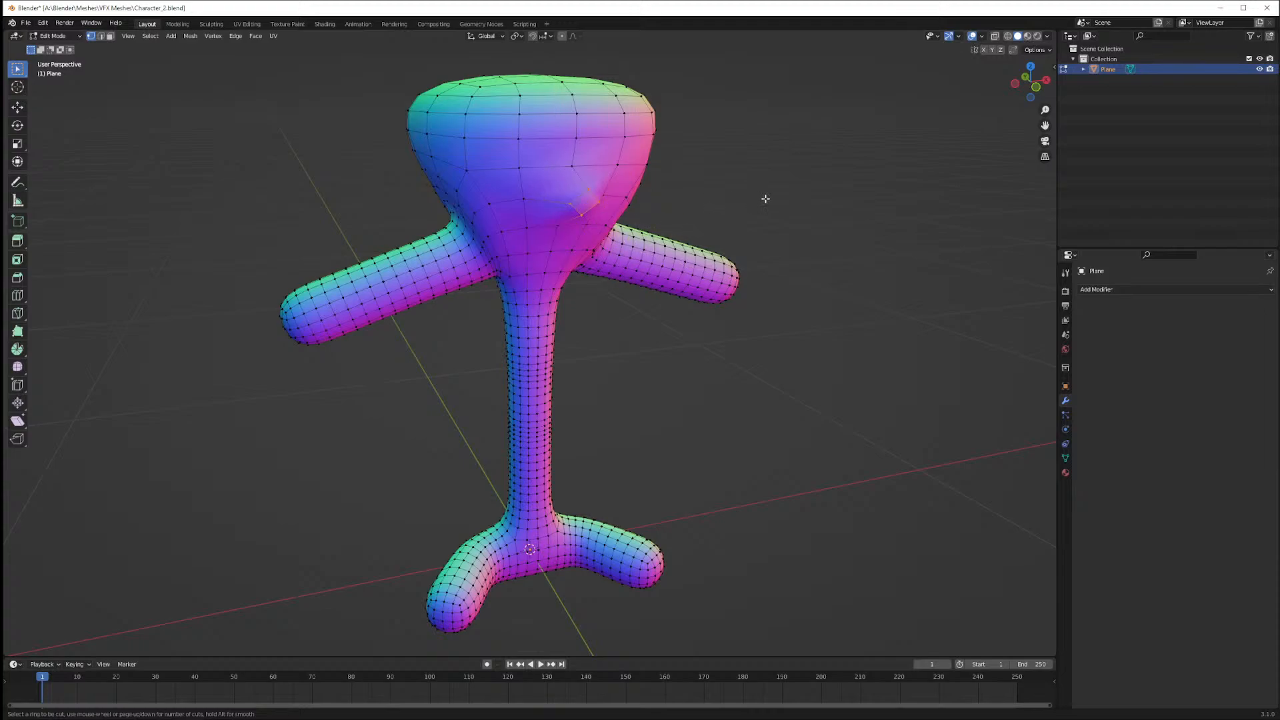
key("Escape")
middle_click_drag(761, 201, 793, 210)
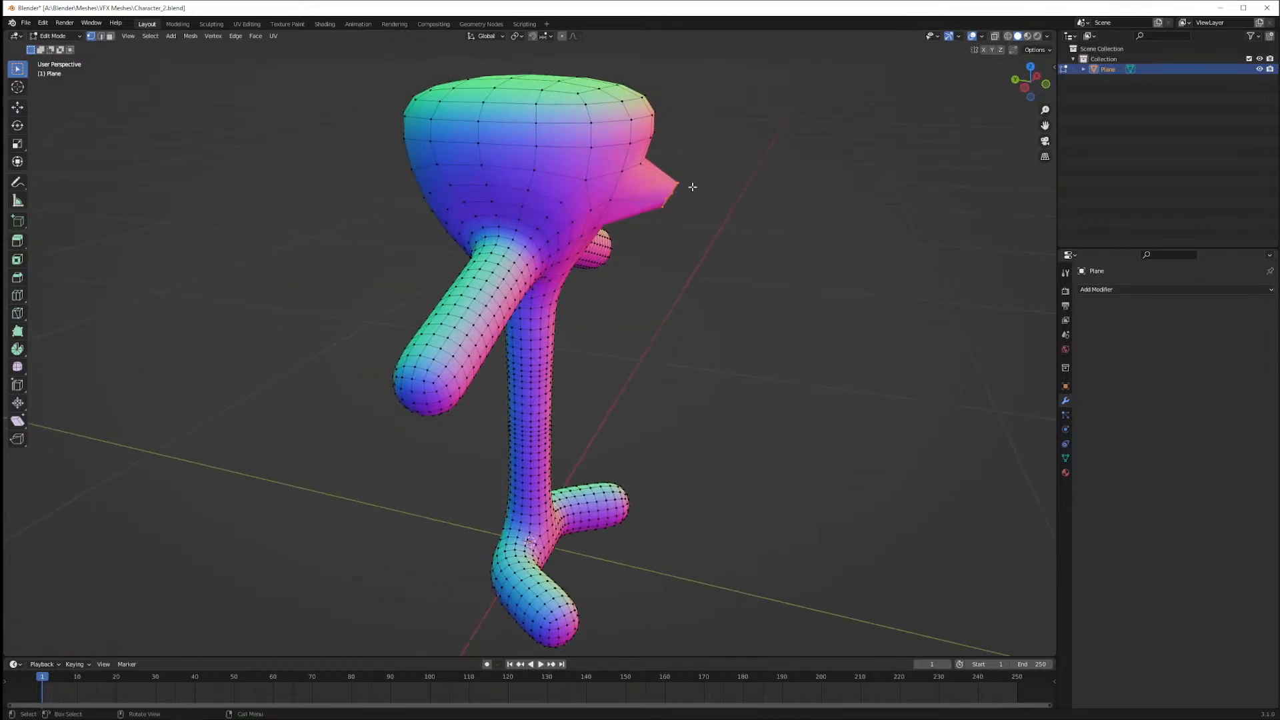
middle_click_drag(692, 187, 659, 239)
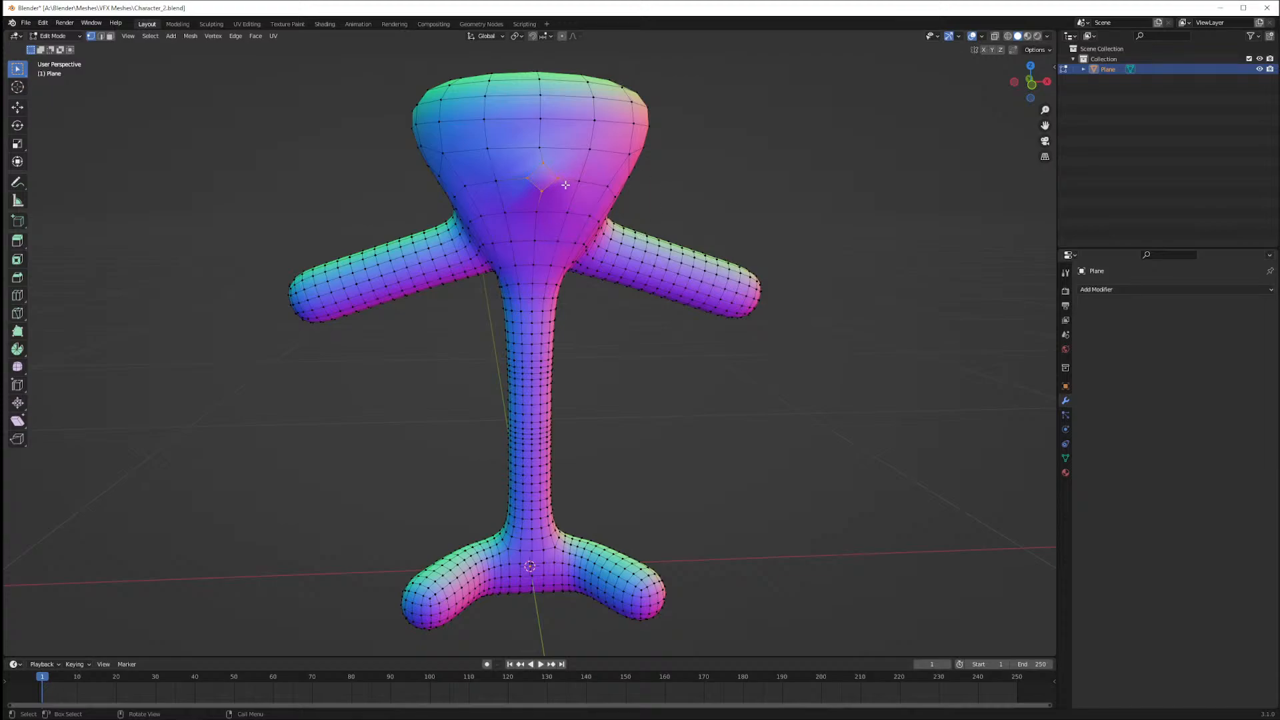
Move the selected protruding face vertices of the head down about 0.013 m along the Z axis
key("g")
key("z")
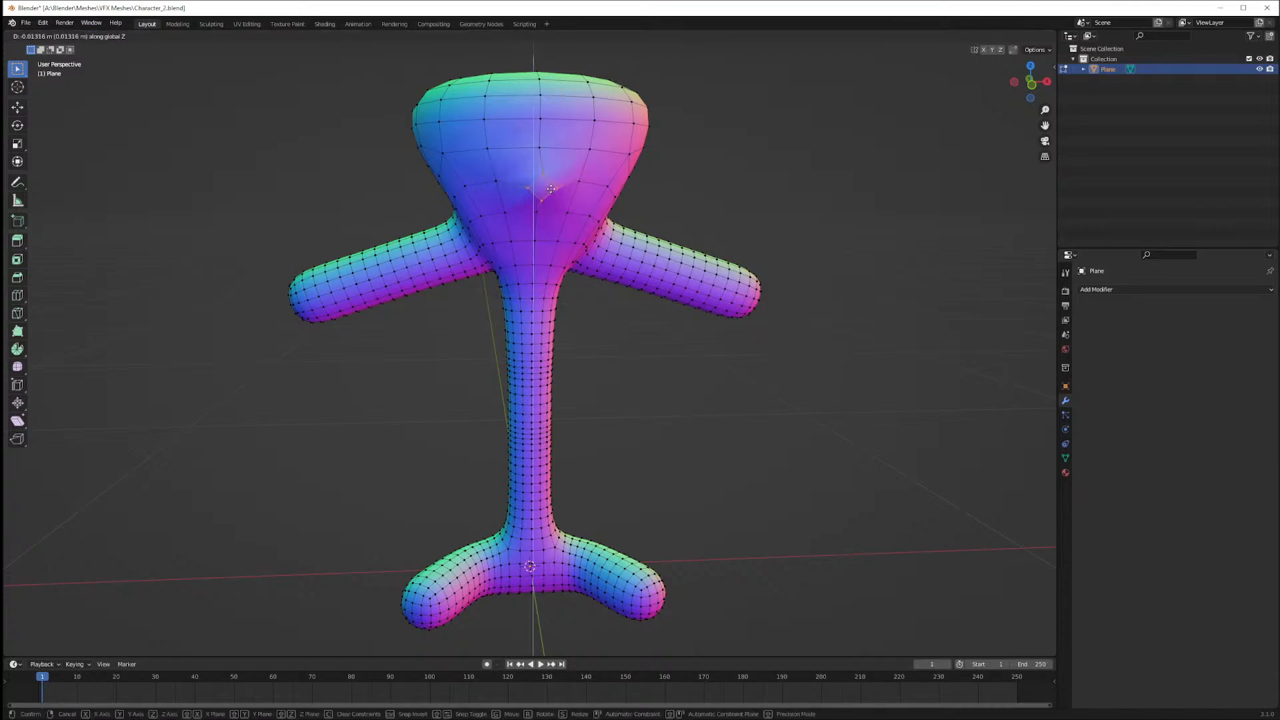
left_click(551, 187)
middle_click_drag(551, 187, 717, 213)
Vertex-bevel the four corner vertices of the protruding nose face on the head
scroll(717, 213, "up", 2)
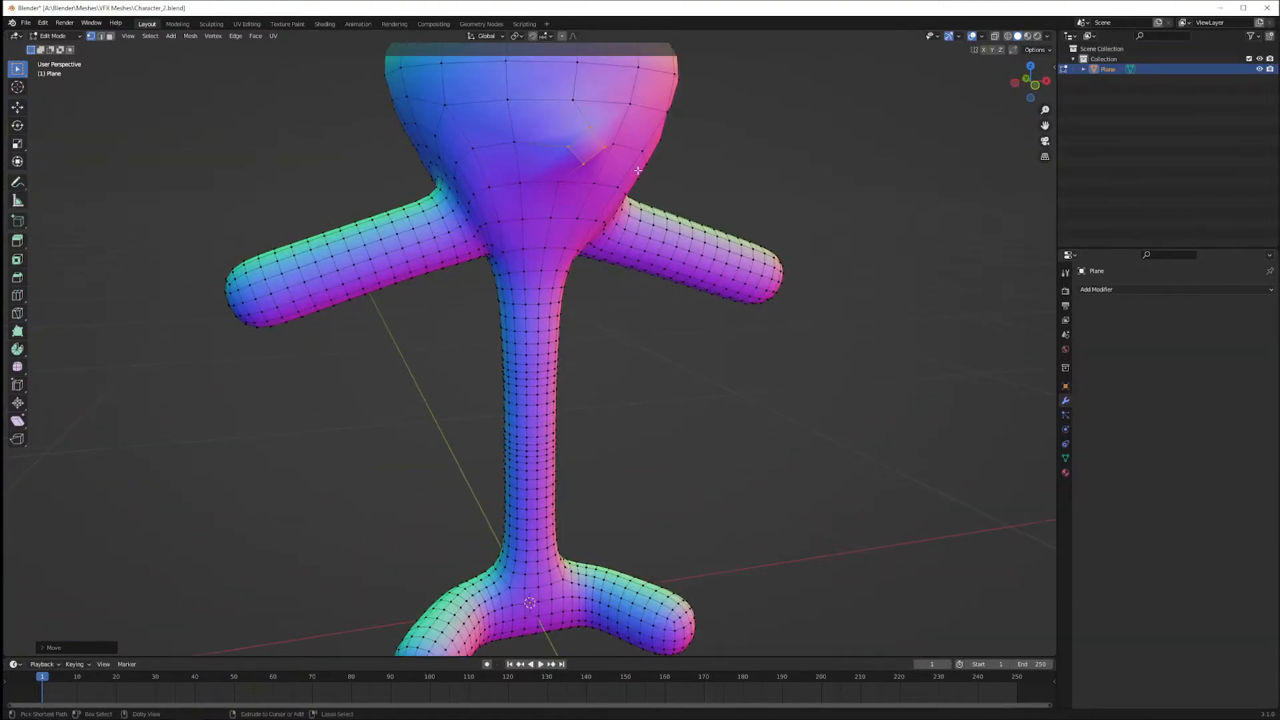
scroll(623, 158, "up", 2)
middle_click_drag(622, 159, 627, 139, "ctrl")
middle_click_drag(626, 139, 674, 249, "shift")
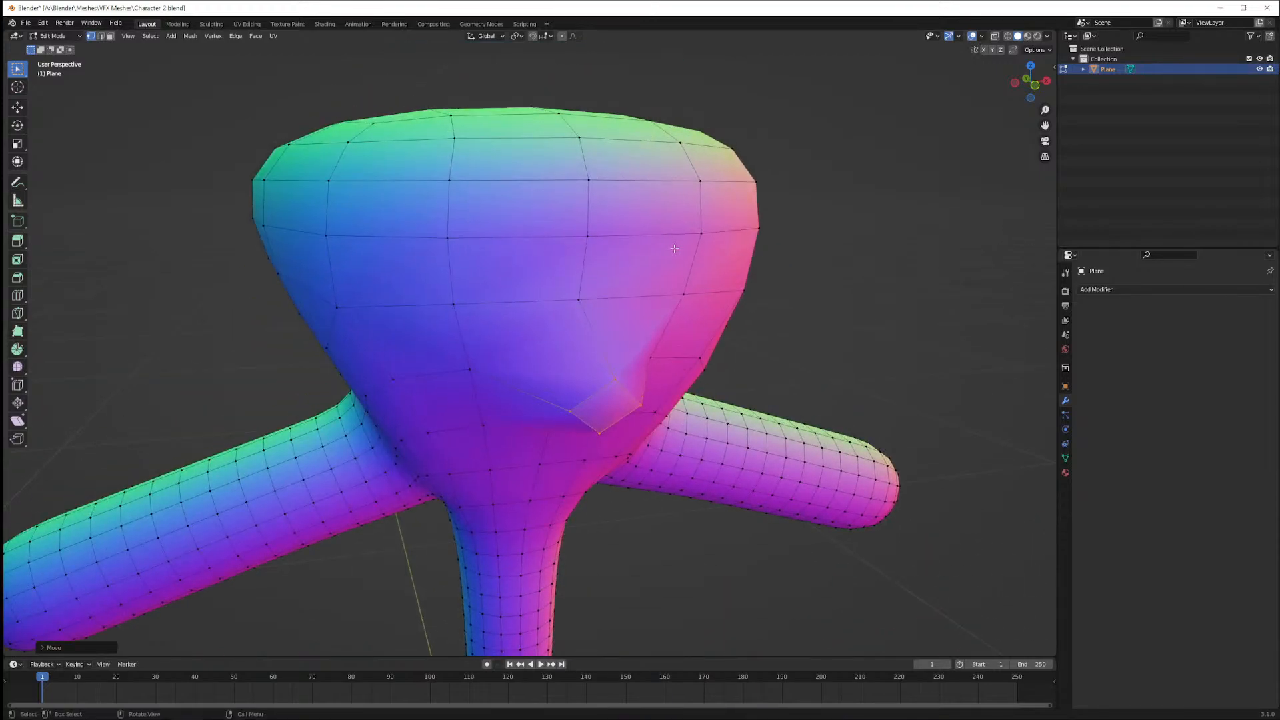
key("ctrl+shift+b")
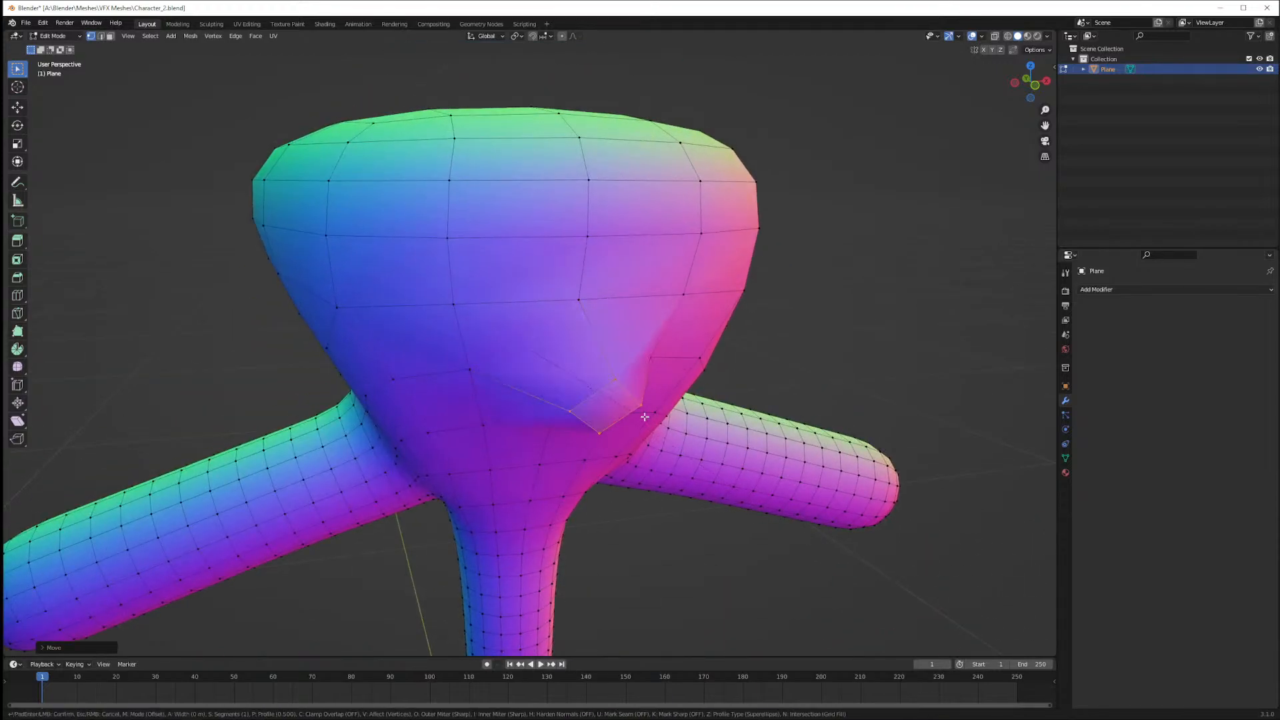
key("Escape")
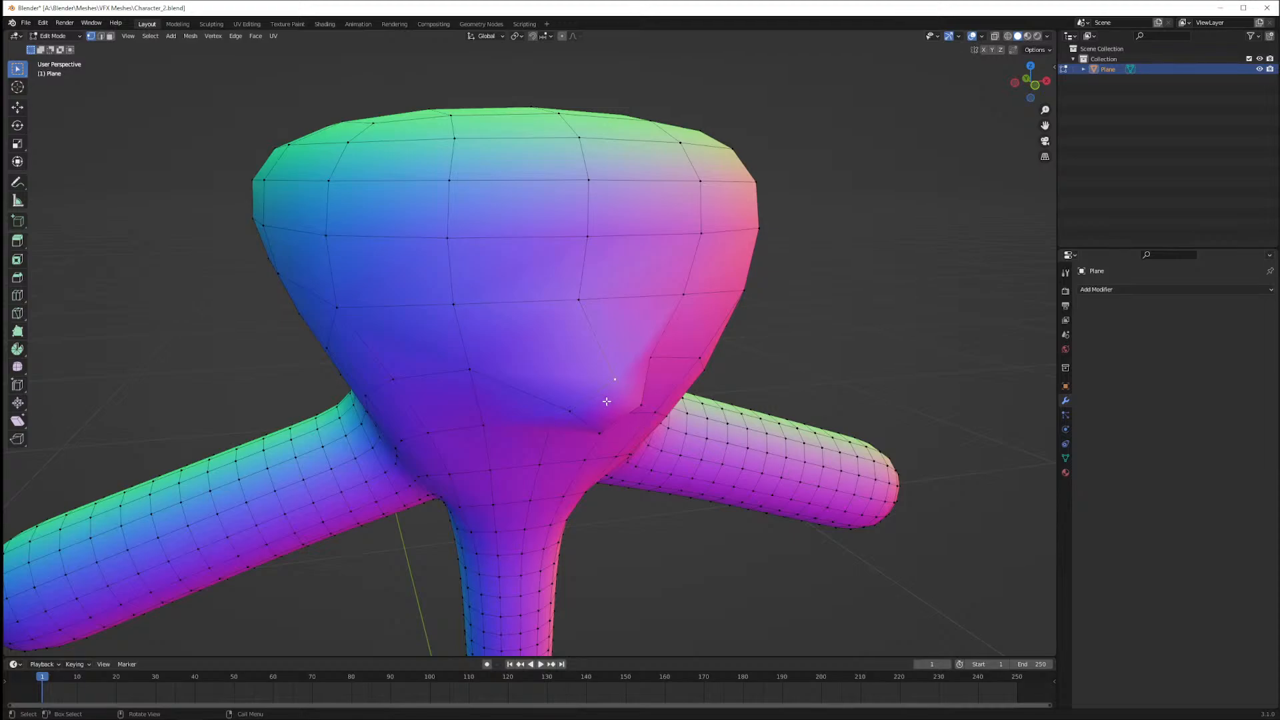
key("ctrl+shift+b")
left_click(661, 408)
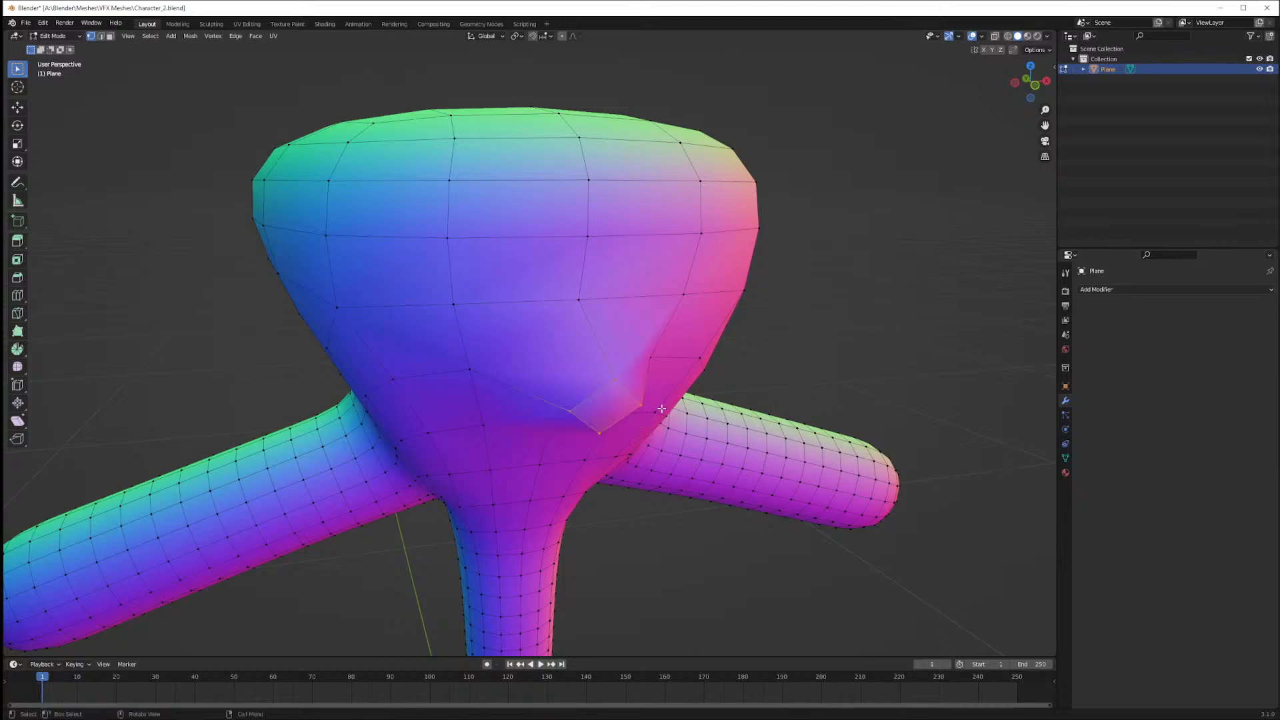
key("ctrl+shift+b")
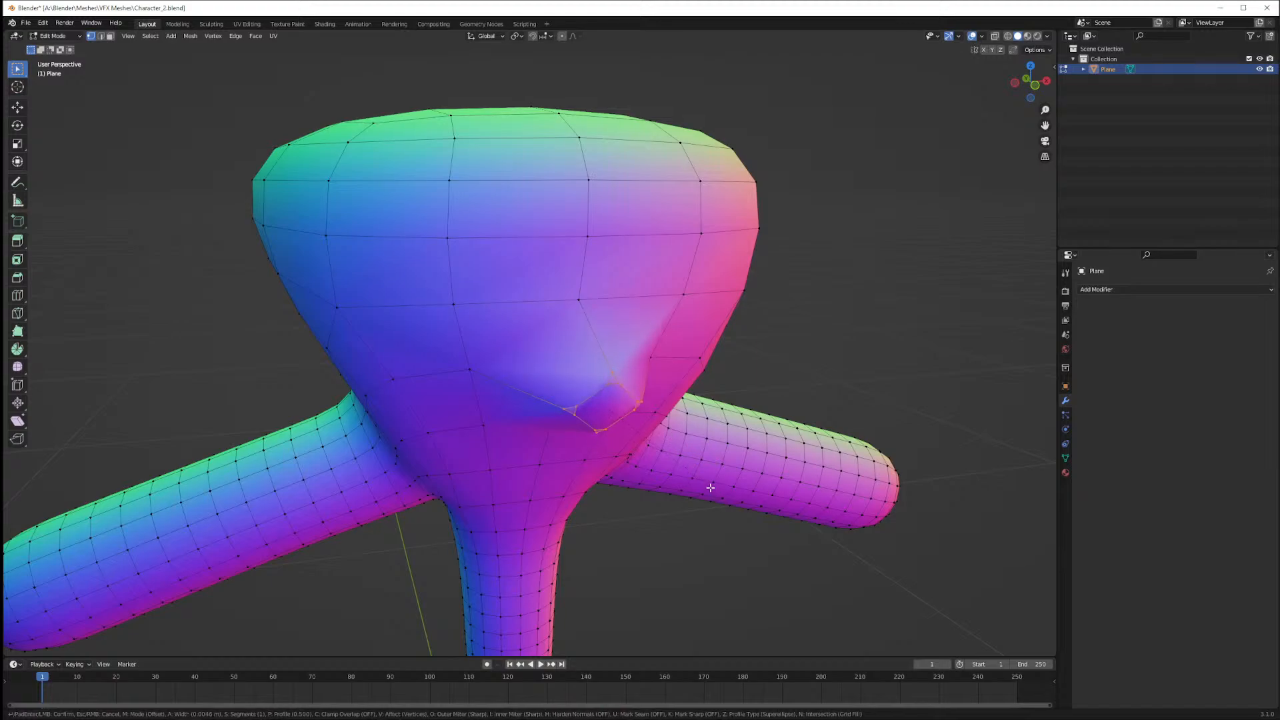
left_click(675, 429)
Move the beveled nose vertices down about 0.007 m along the Z axis
middle_click_drag(675, 429, 684, 401)
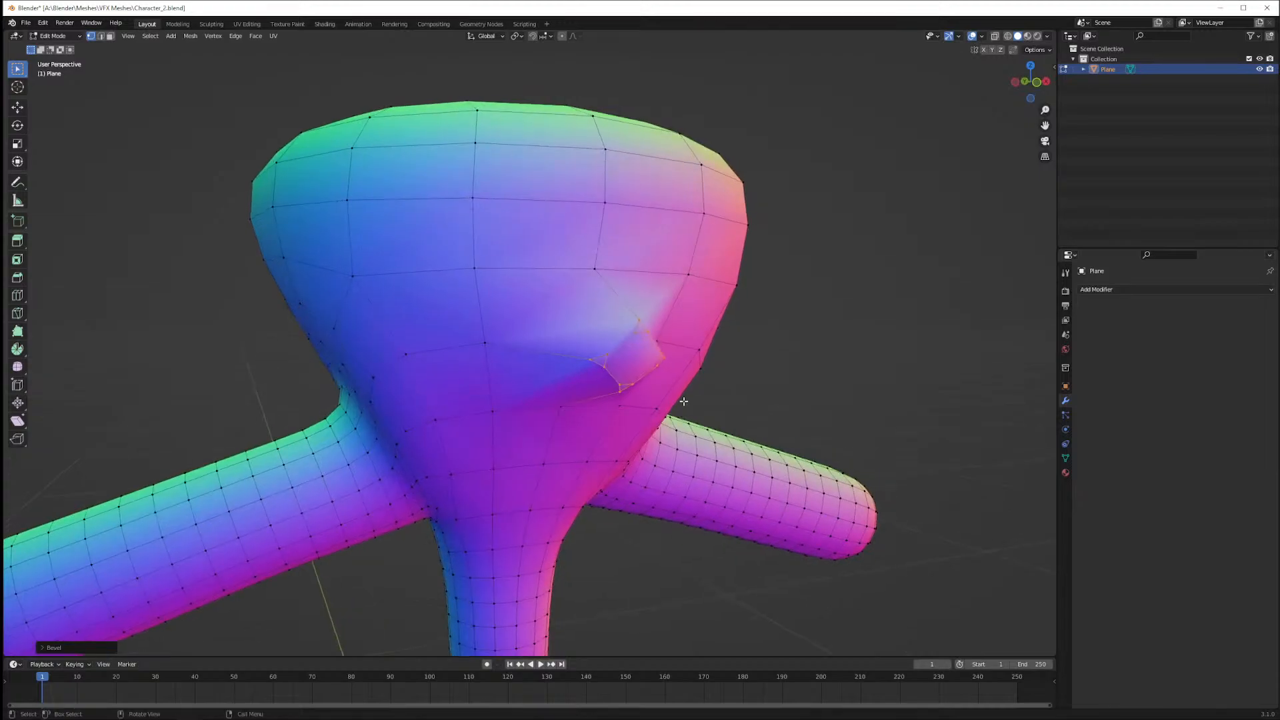
key("g")
key("z")
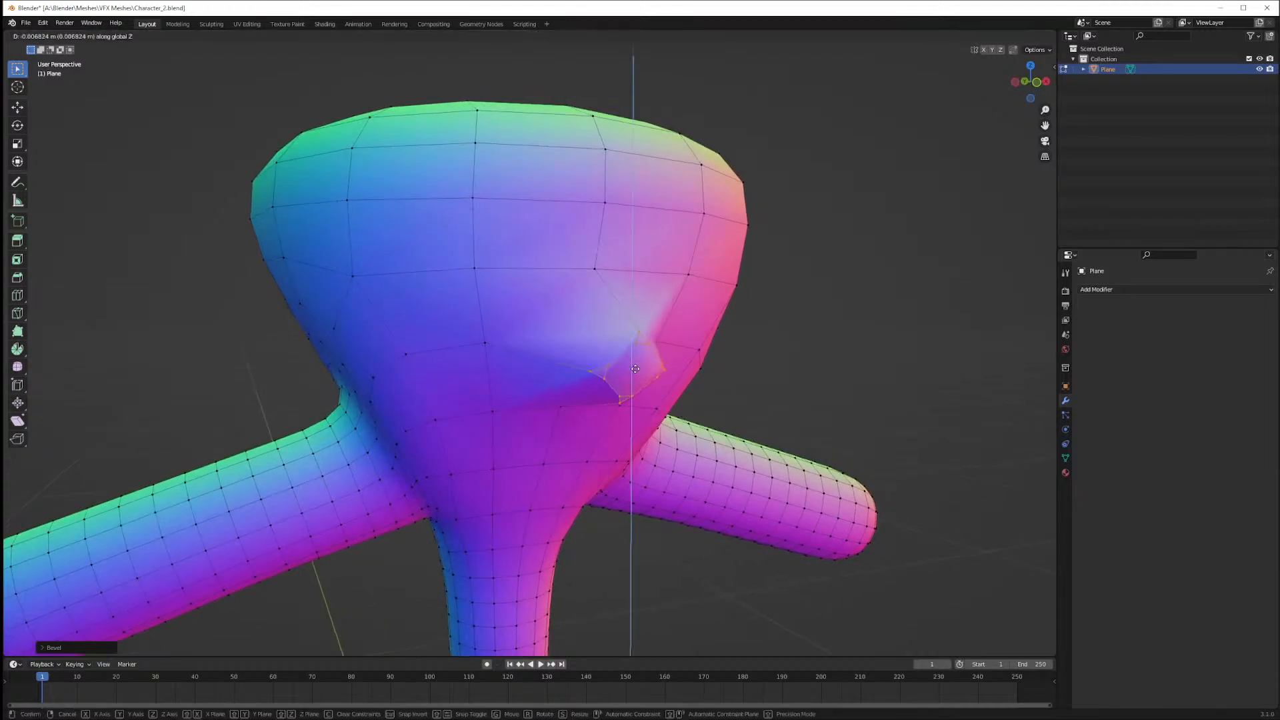
left_click(633, 371)
middle_click_drag(633, 371, 588, 382)
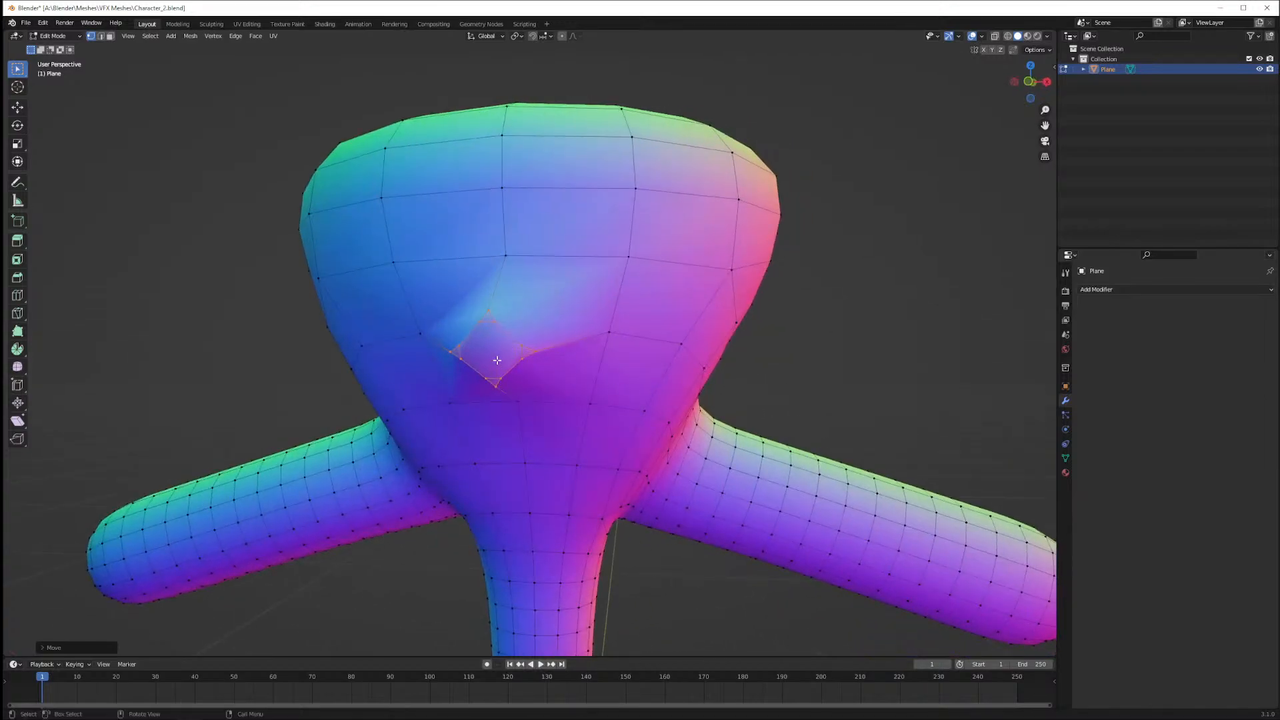
key("ctrl+r")
key("Escape")
key("ctrl+b")
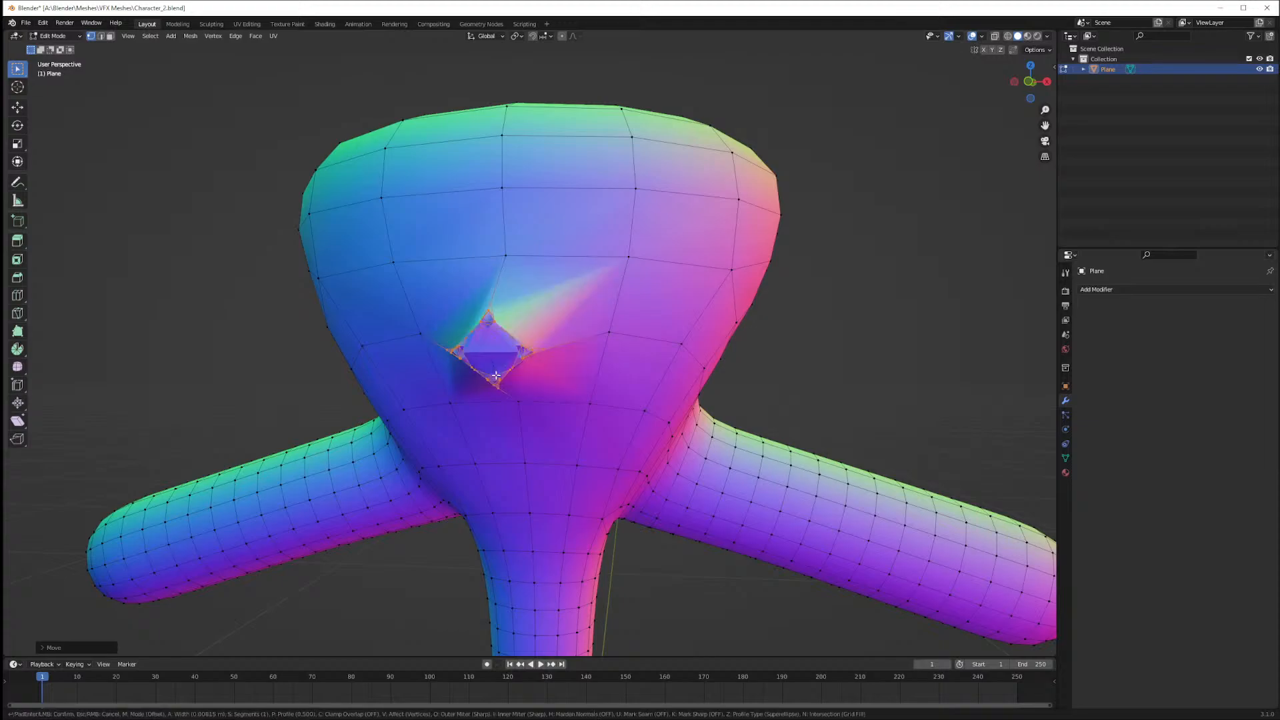
right_click(500, 363)
middle_click_drag(552, 403, 611, 398)
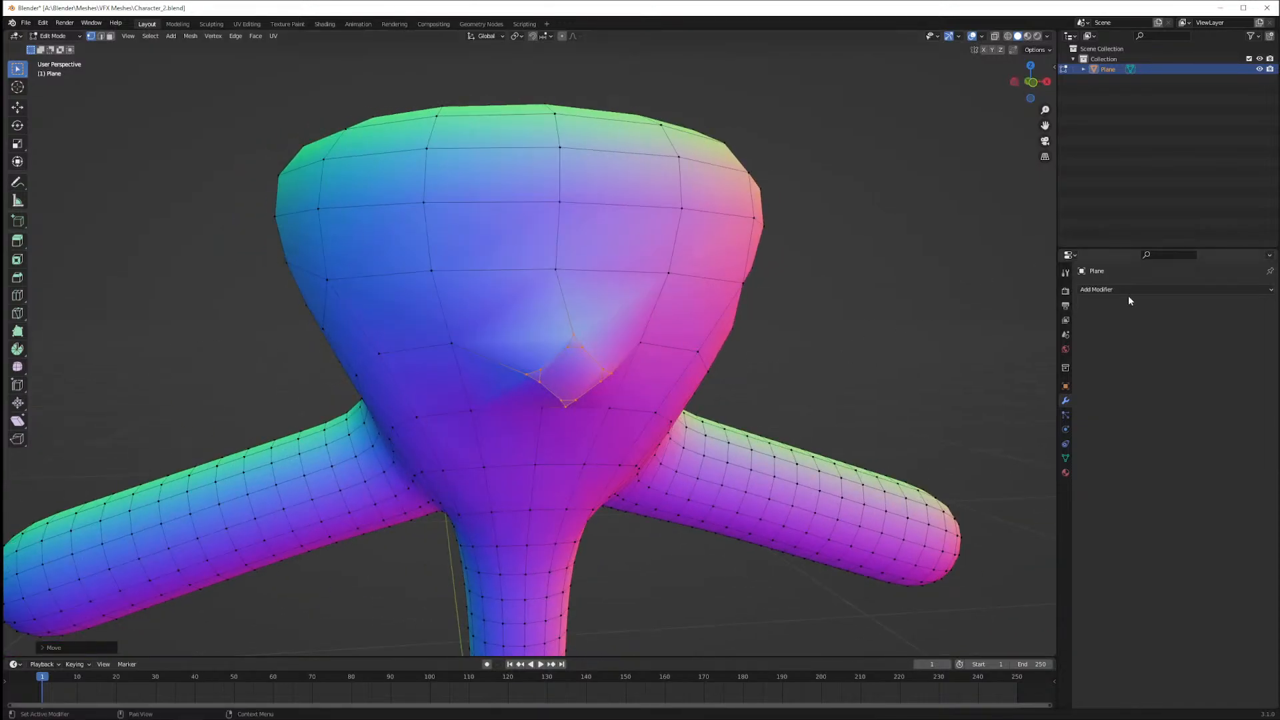
Add a Subdivision modifier to the character mesh with viewport level 2
left_click(1128, 291)
left_click(1107, 465)
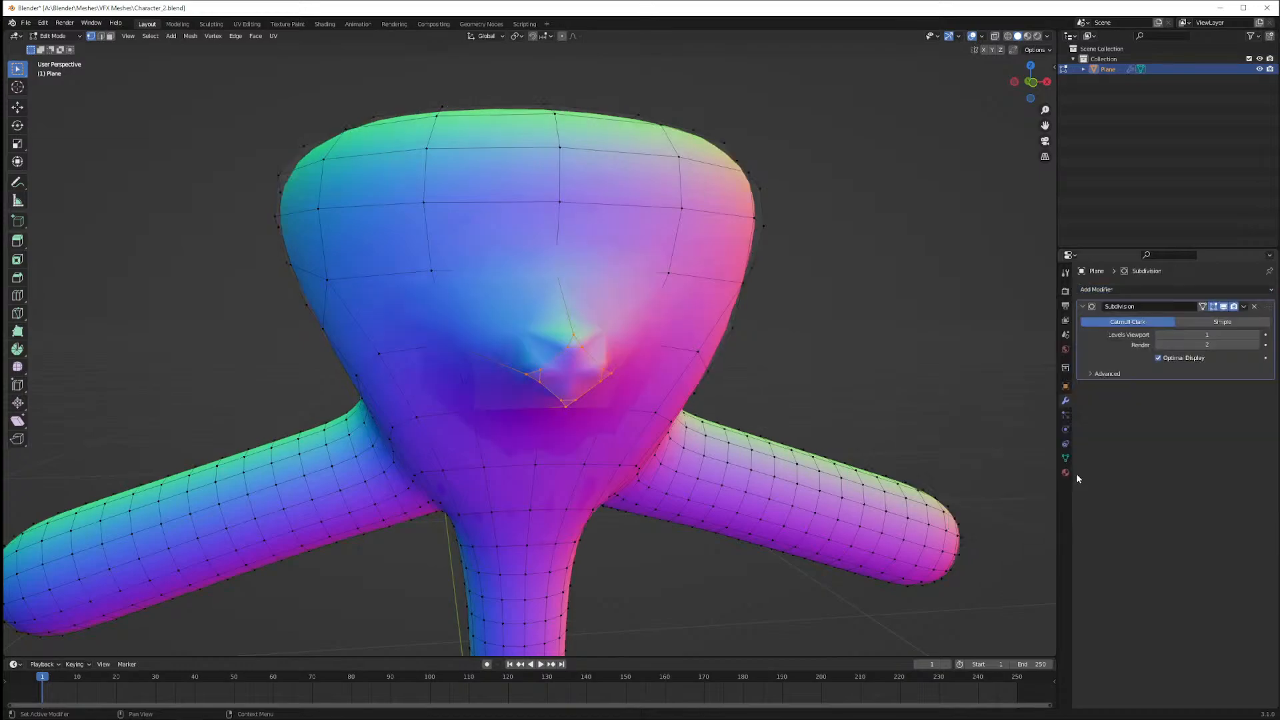
left_click_drag(1190, 336, 1221, 335)
Try smoothing the beveled nose vertices with Smooth Vertices
middle_click_drag(816, 403, 863, 418)
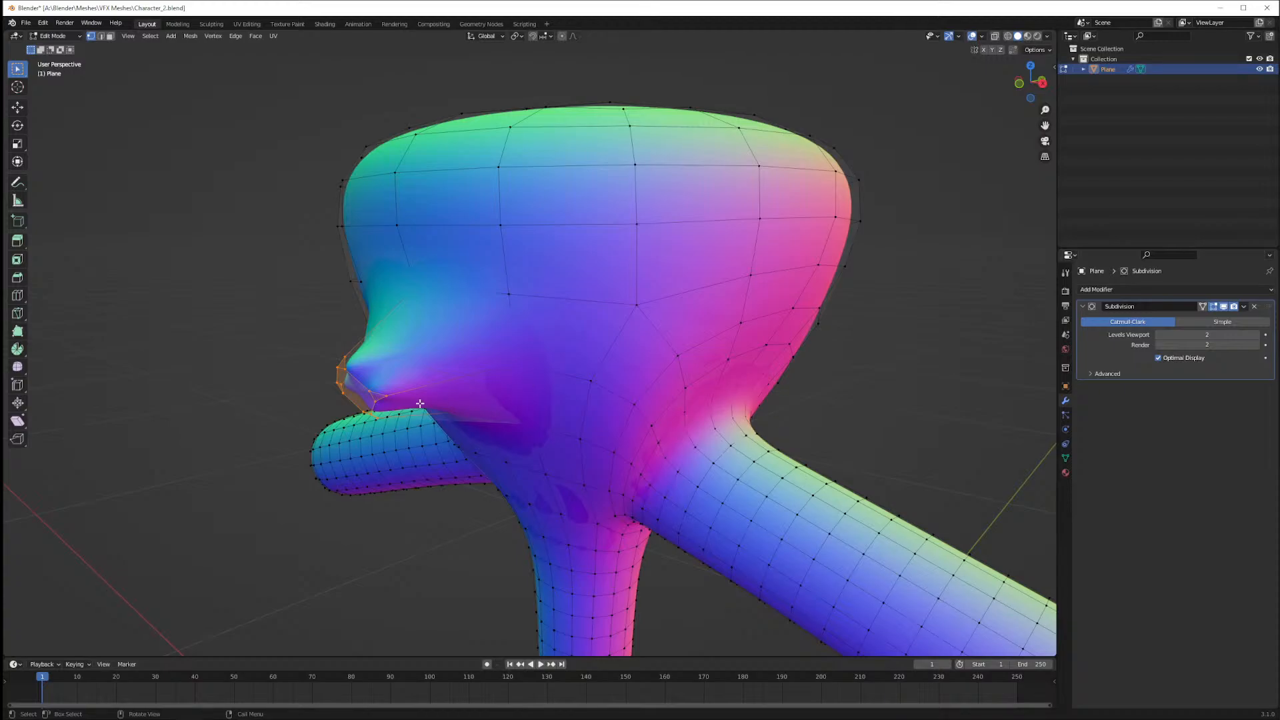
middle_click_drag(421, 404, 477, 394)
right_click(480, 359)
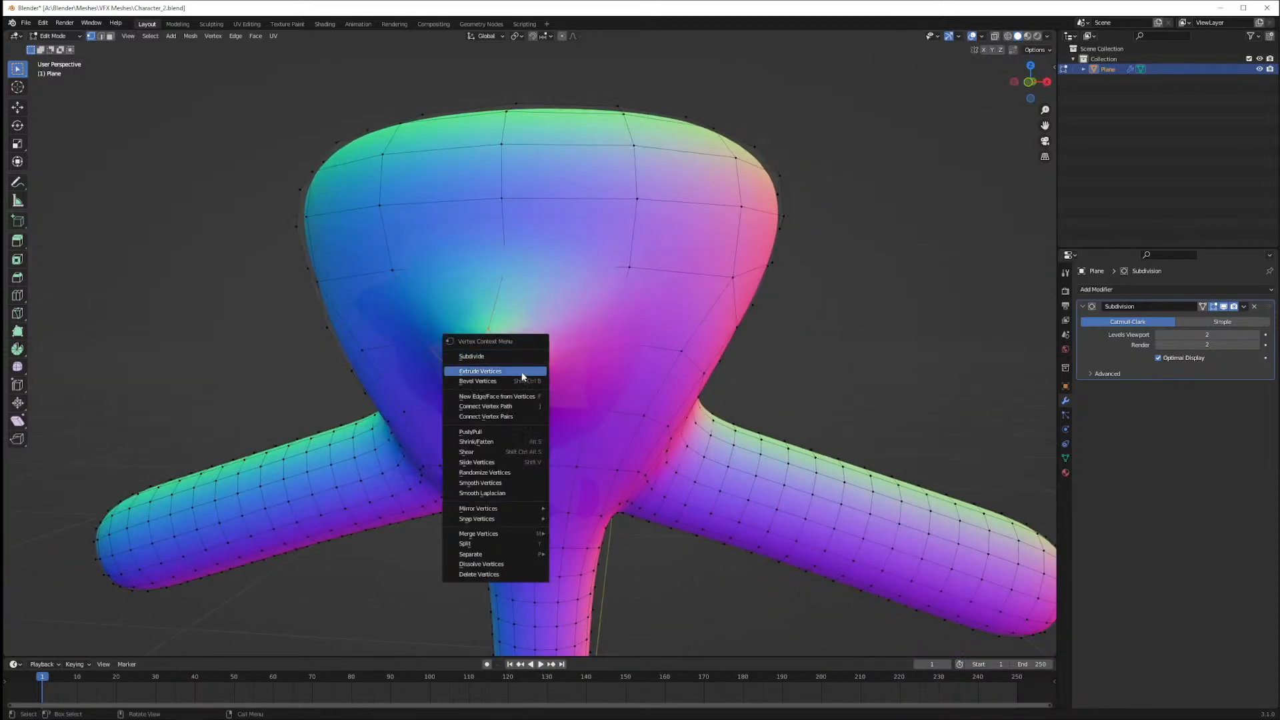
left_click(522, 375)
right_click(504, 362)
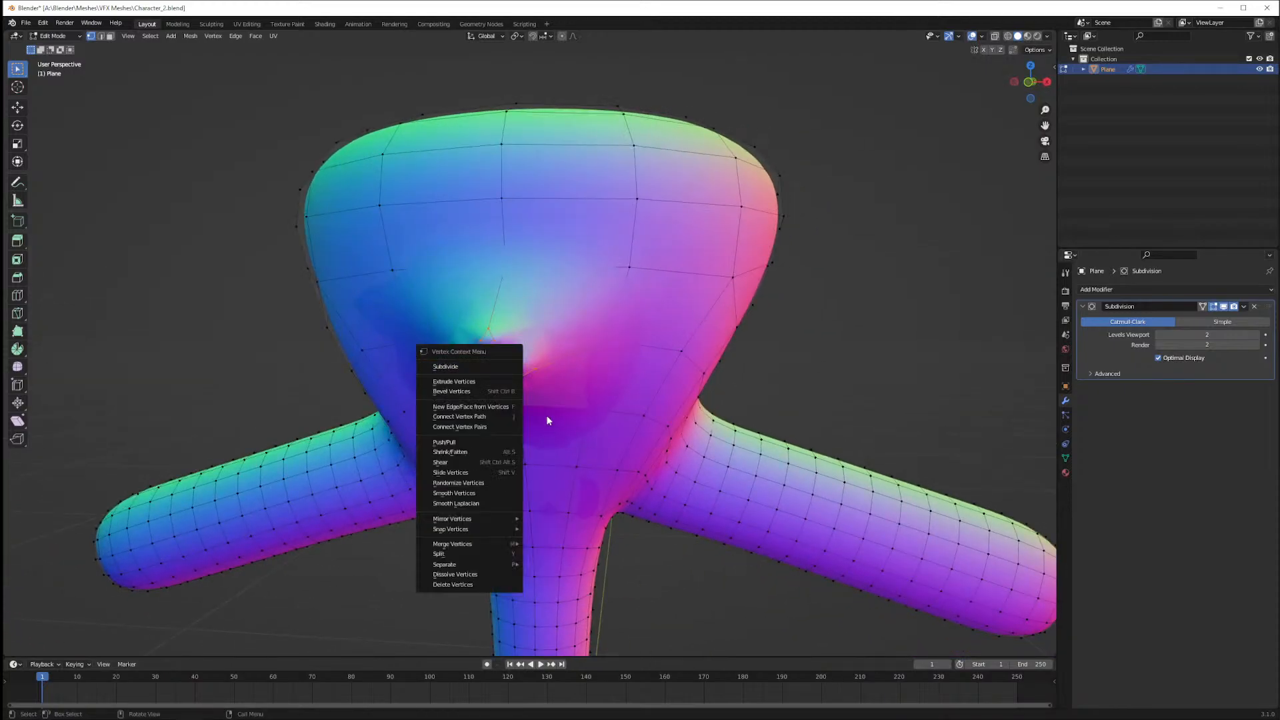
left_click(496, 492)
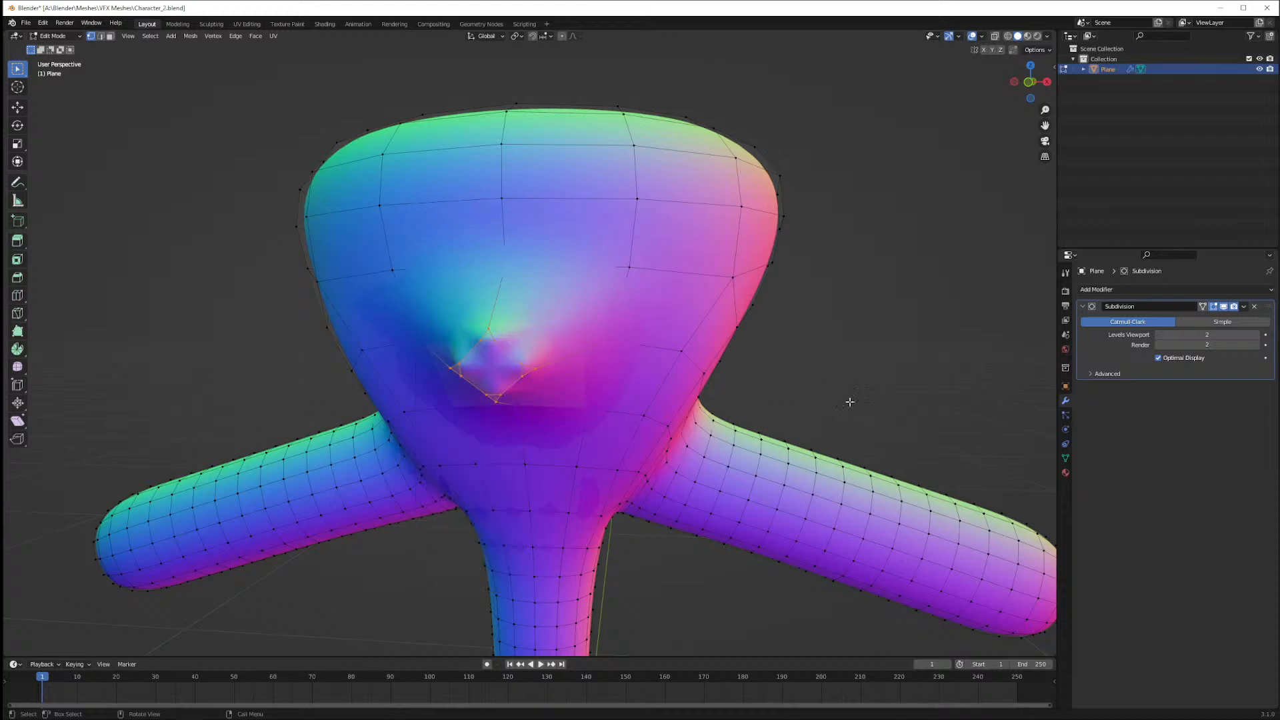
Undo the recent edits to the nose vertices back to the shape before the corner bevel
middle_click_drag(1020, 368, 976, 368)
key("ctrl+z")
key("ctrl+z")
key("ctrl+z")
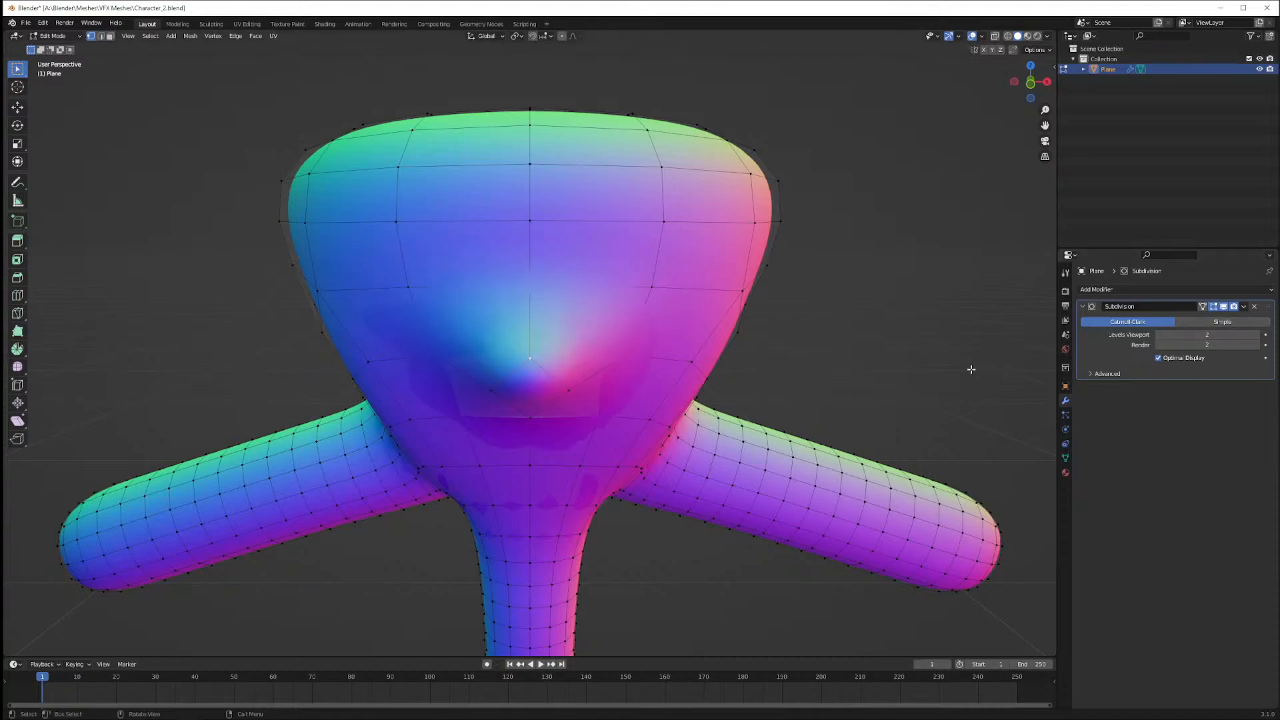
Apply the Subdivision modifier to the character in Object Mode, then return the mesh to Edit Mode
middle_click_drag(686, 358, 834, 338)
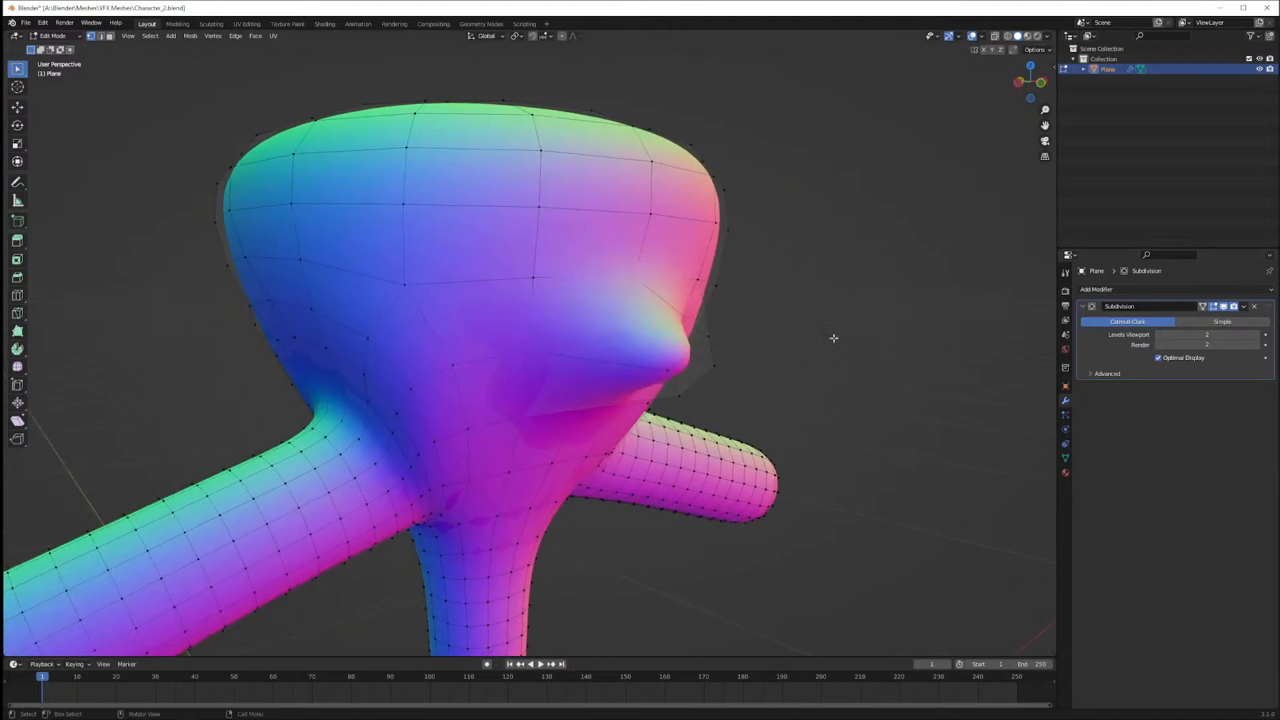
left_click(1245, 308)
key("Tab")
middle_click_drag(918, 397, 707, 370)
left_click(1245, 307)
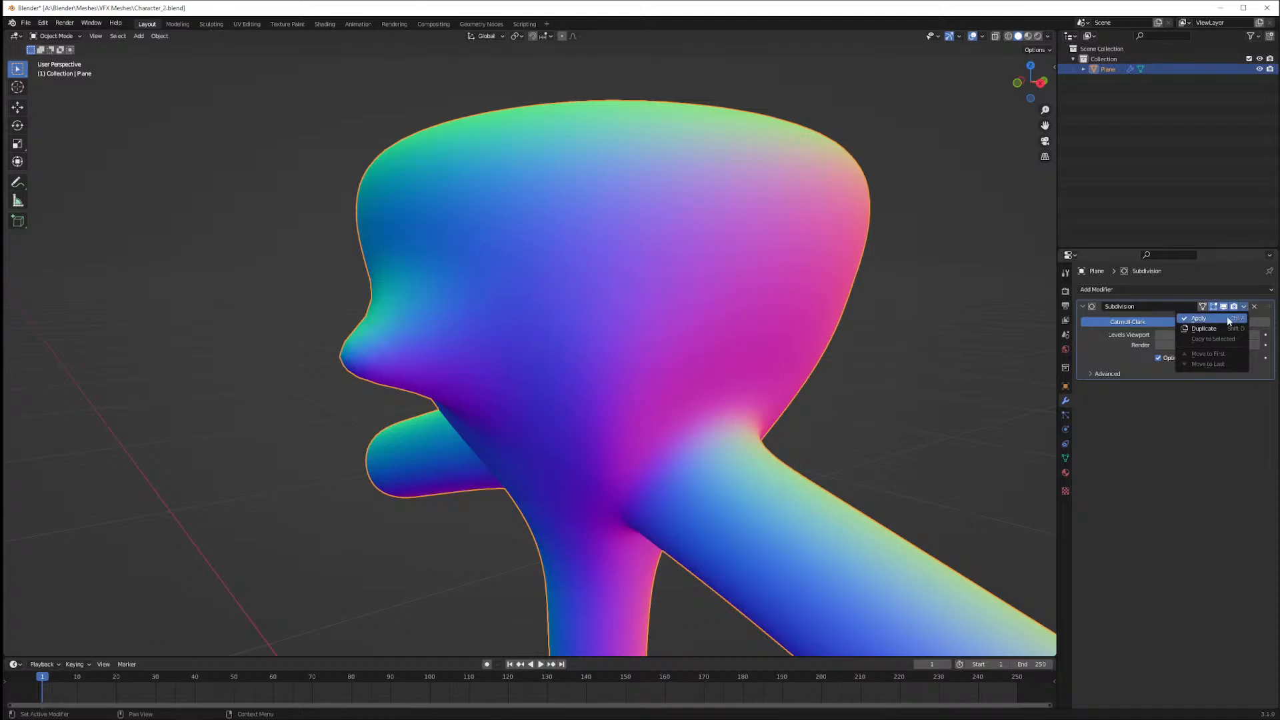
left_click(1227, 316)
middle_click_drag(633, 342, 471, 274)
key("Tab")
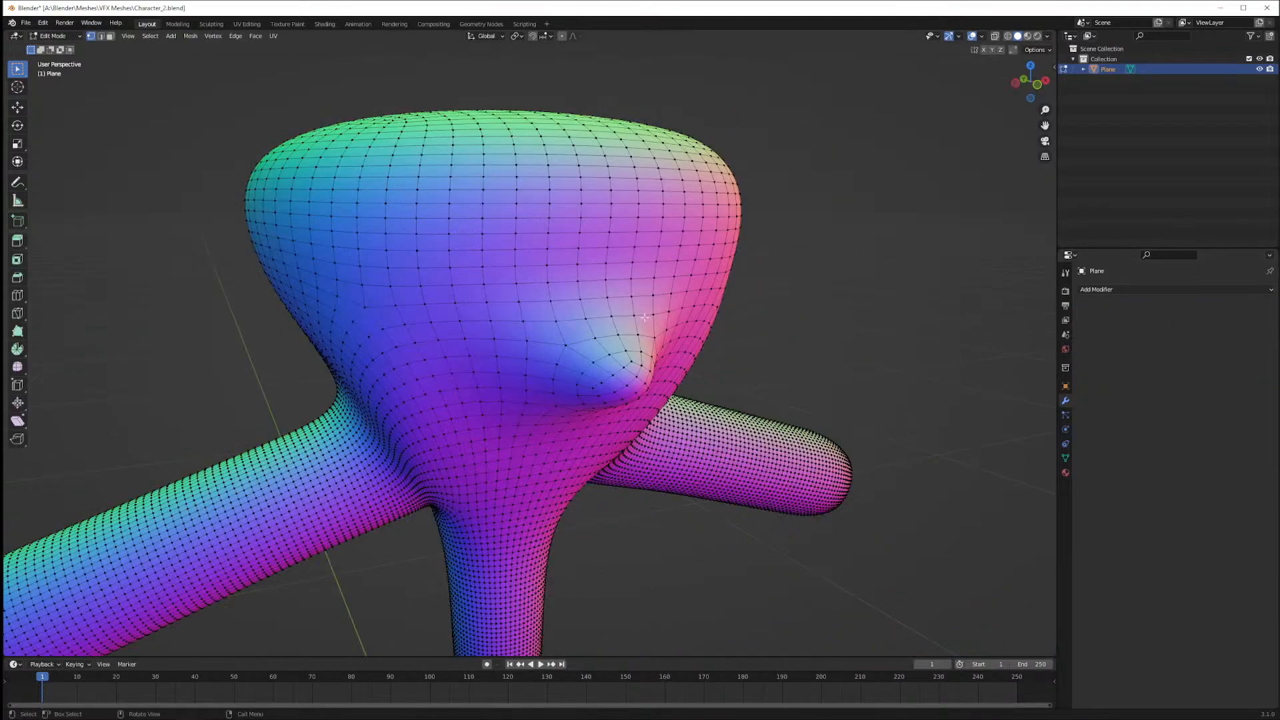
middle_click_drag(715, 331, 751, 434)
scroll(670, 338, "down", 3)
scroll(688, 341, "down", 3)
scroll(713, 398, "down", 3)
scroll(590, 401, "up", 5)
left_click_drag(483, 340, 594, 403)
key("g")
key("z")
right_click(660, 362)
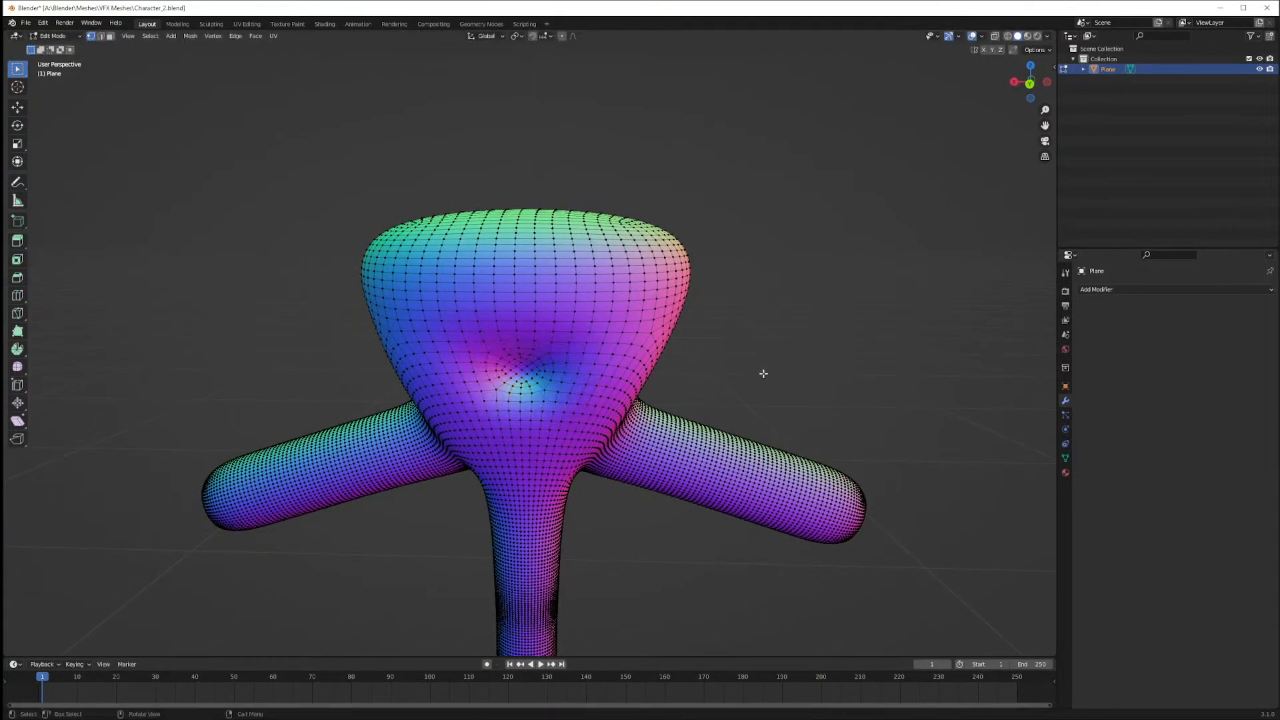
Examine the head, nose and arms of the subdivided character from several angles in both Edit Mode and Object Mode
middle_click_drag(763, 373, 497, 472)
scroll(655, 370, "down", 4)
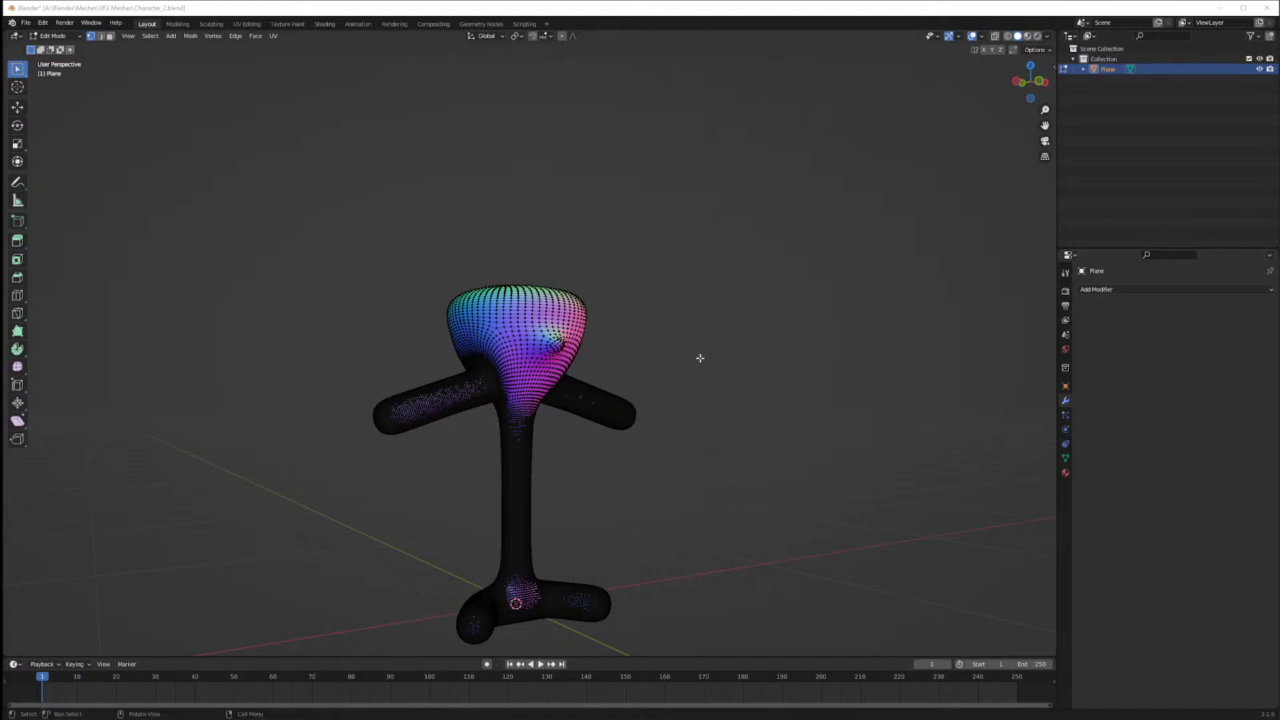
middle_click_drag(701, 359, 742, 362)
scroll(635, 377, "up", 1)
key("Tab")
scroll(730, 360, "up", 3)
key("Tab")
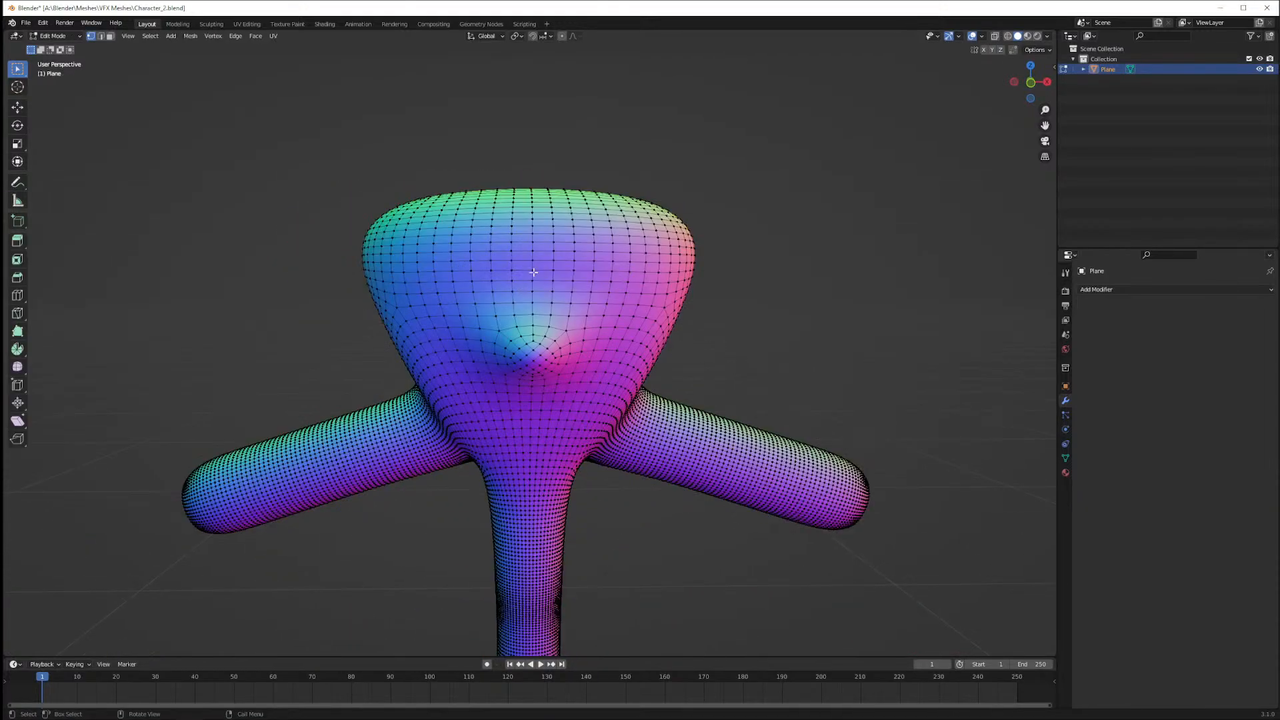
middle_click_drag(533, 272, 639, 375)
key("Tab")
scroll(692, 303, "down", 5)
scroll(718, 326, "down", 3)
scroll(521, 359, "up", 2)
scroll(638, 375, "up", 2)
key("Tab")
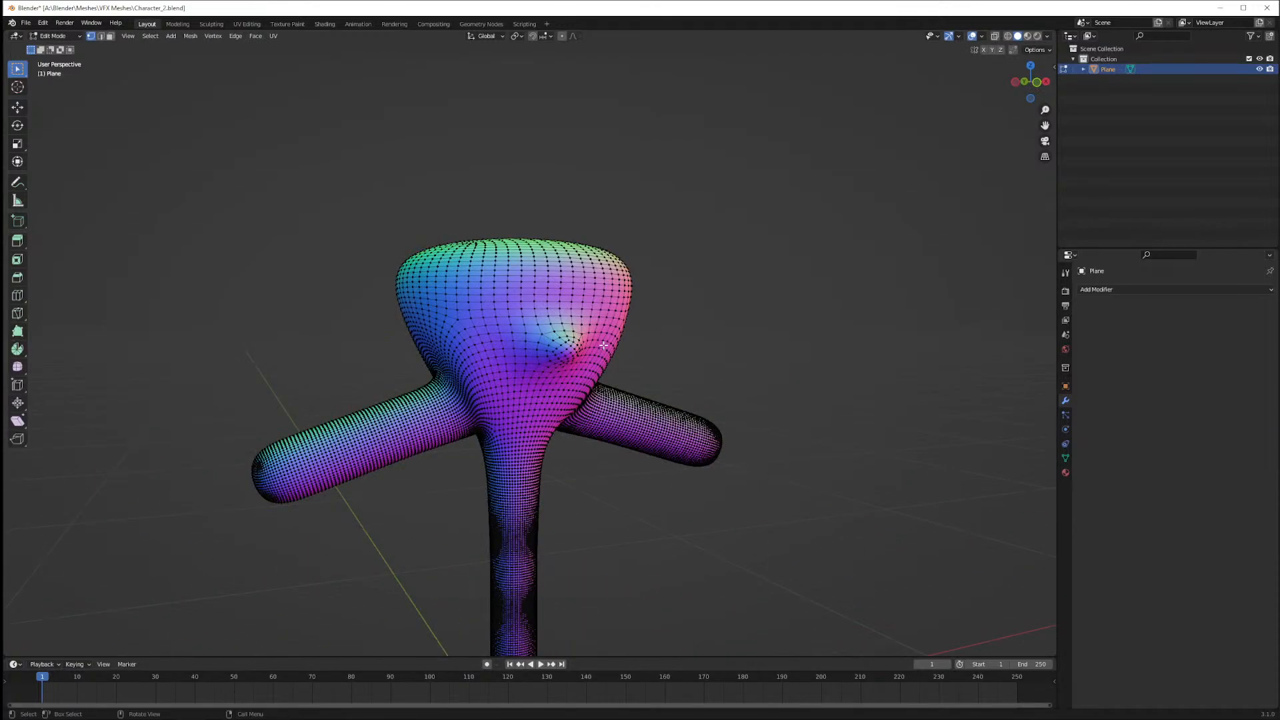
scroll(699, 363, "up", 2)
scroll(698, 363, "down", 1)
middle_click_drag(699, 363, 817, 404)
scroll(740, 412, "up", 4)
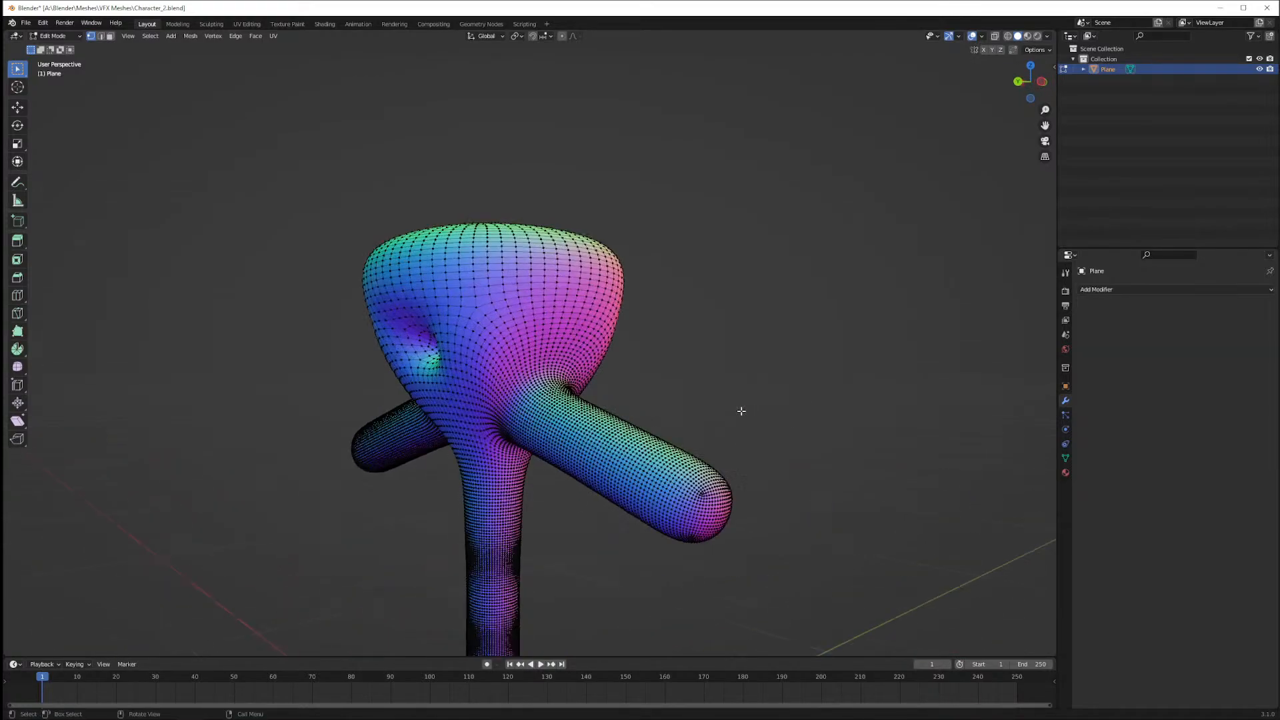
middle_click_drag(741, 411, 474, 298)
key("Tab")
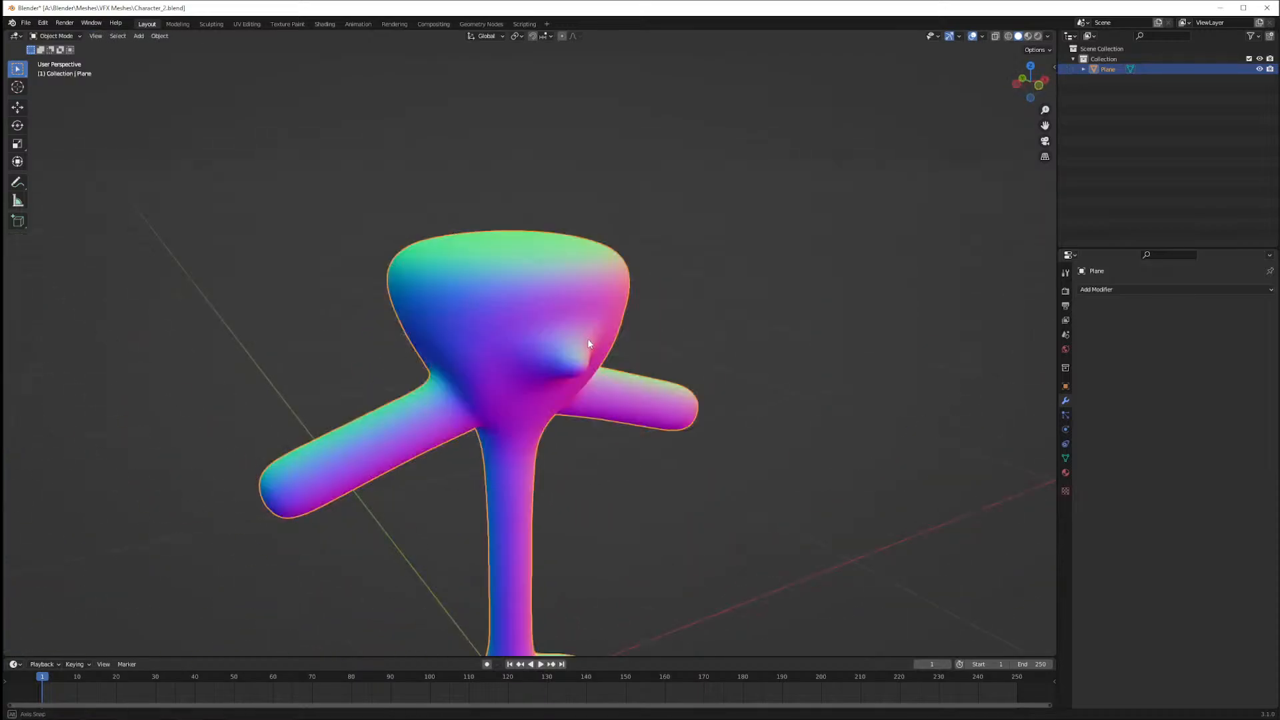
middle_click_drag(589, 344, 582, 318)
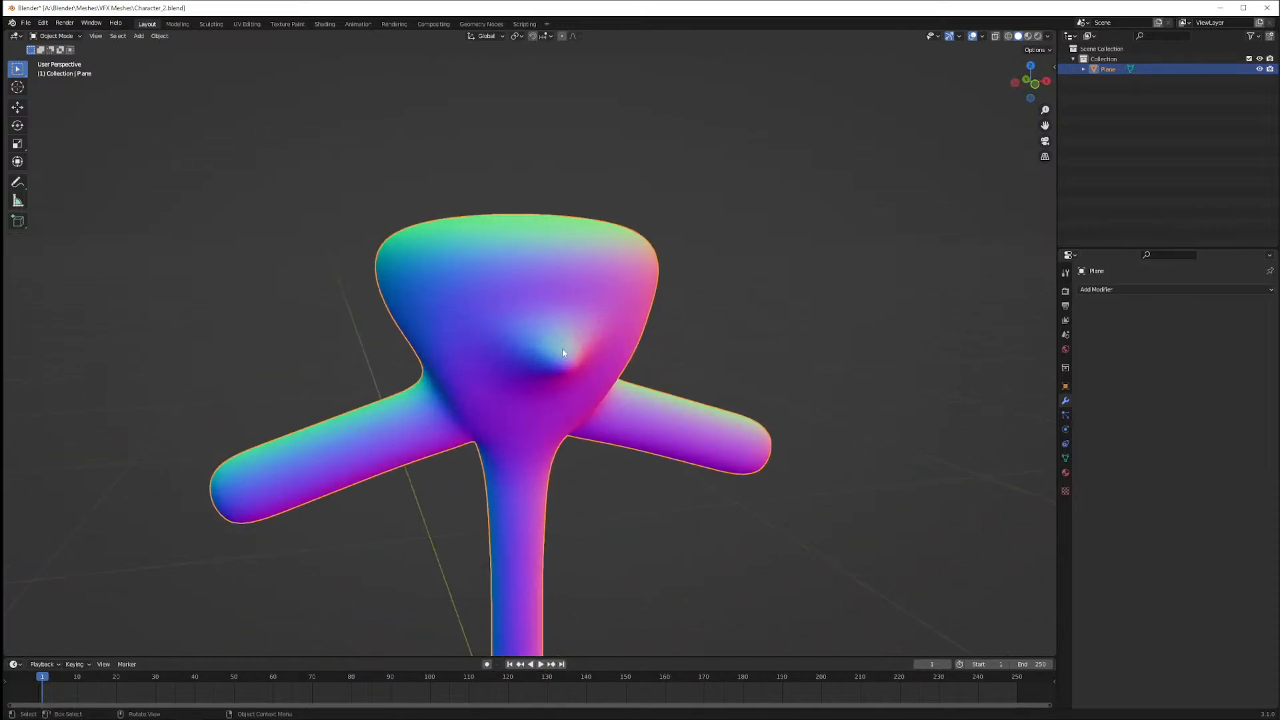
Enter Edit Mode and try moving a small patch of head vertices above the nose at the eye position along the Y axis
middle_click_drag(585, 385, 466, 278)
key("g")
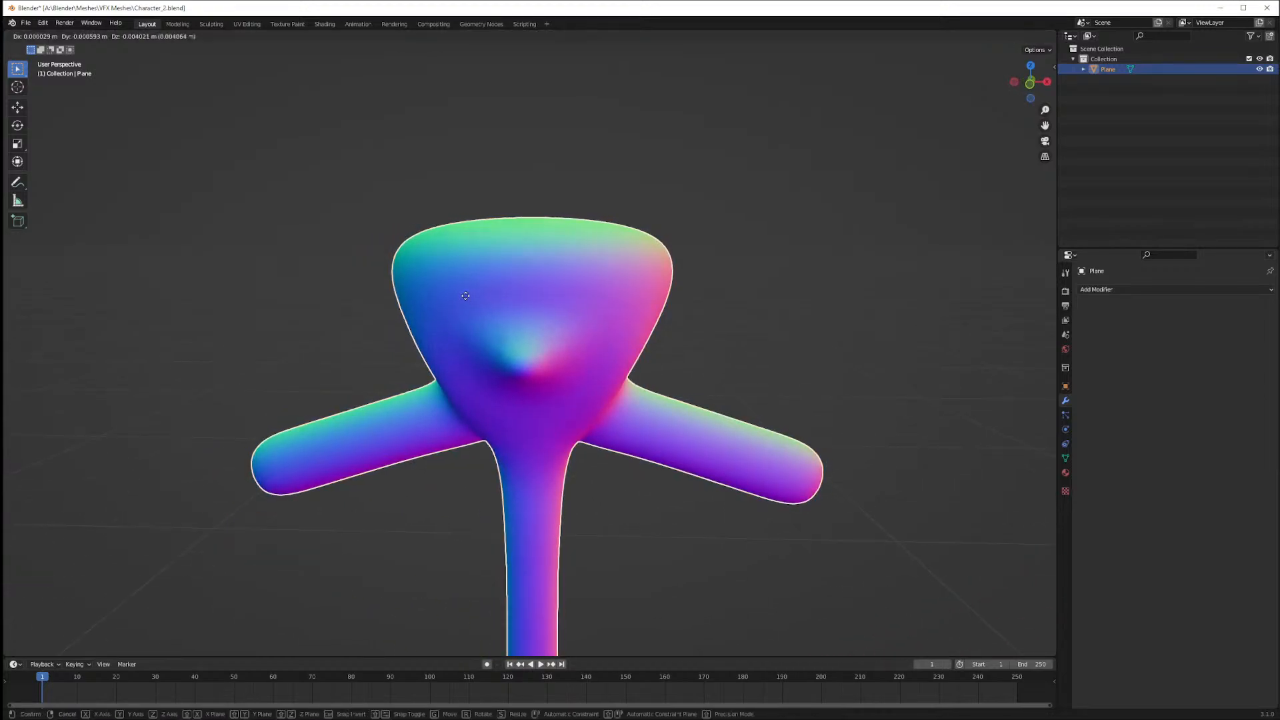
right_click(466, 296)
key("Tab")
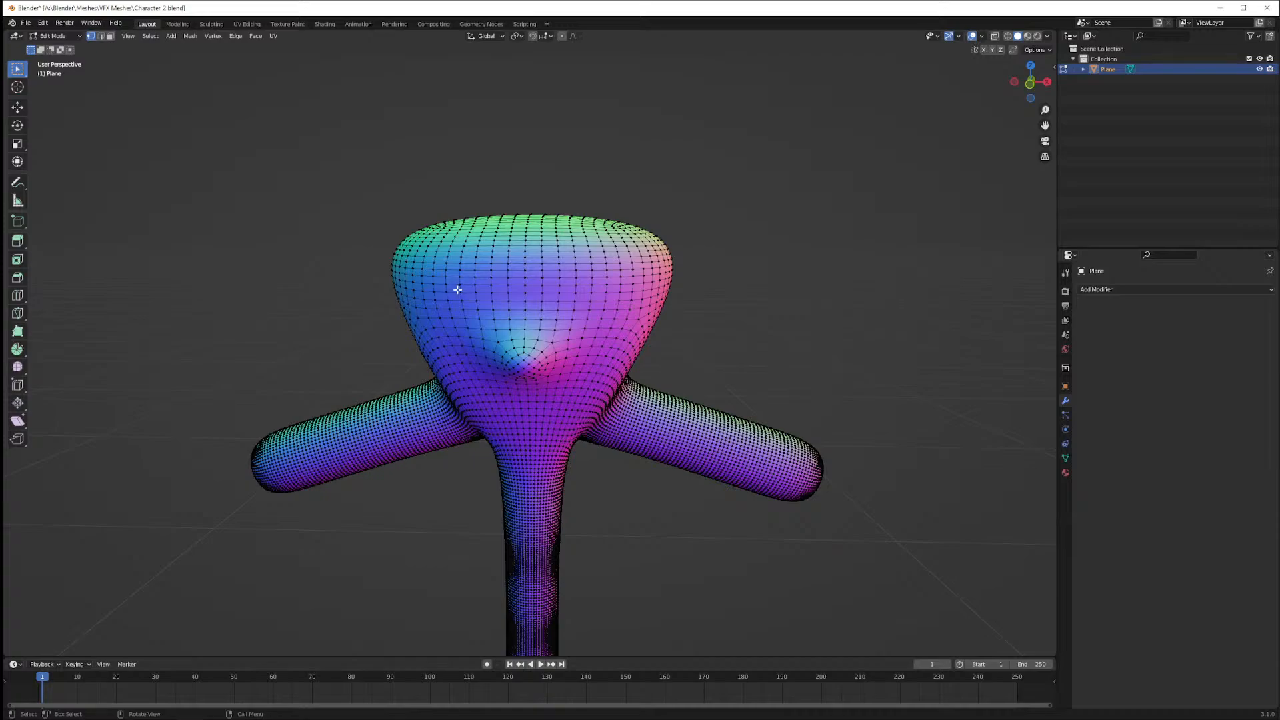
left_click_drag(457, 289, 482, 308)
key("g")
key("z")
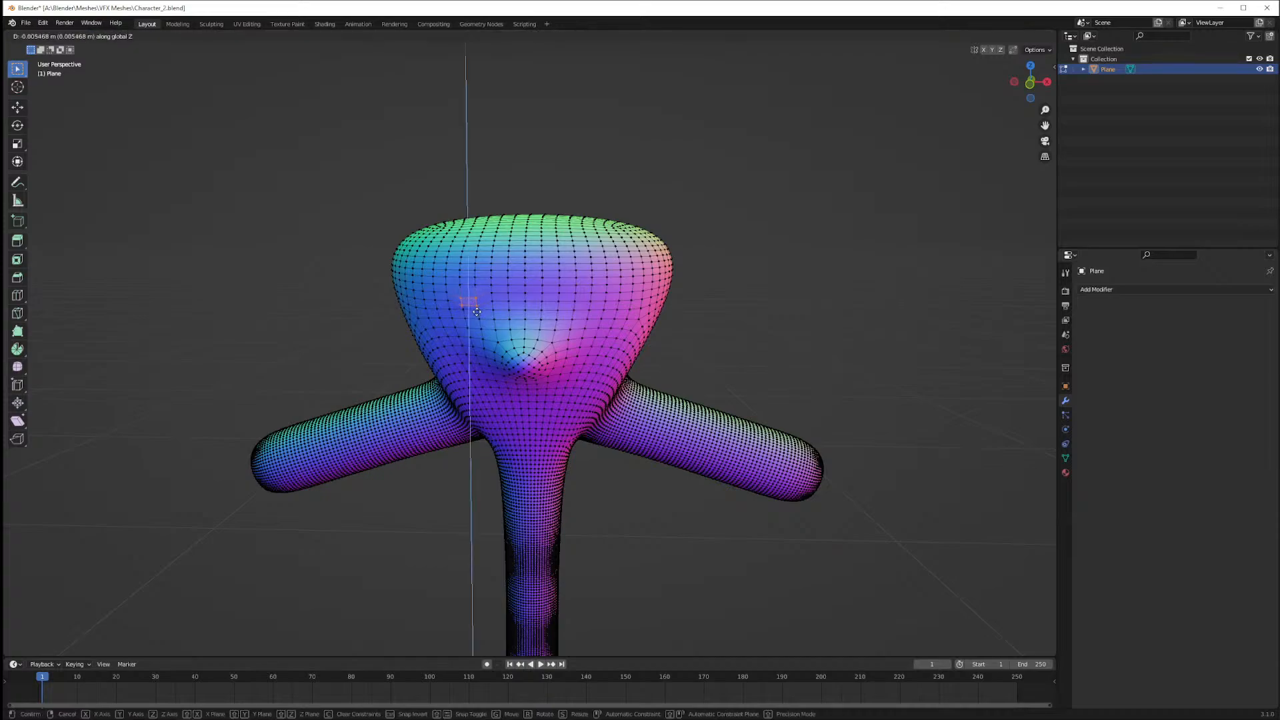
key("x")
key("y")
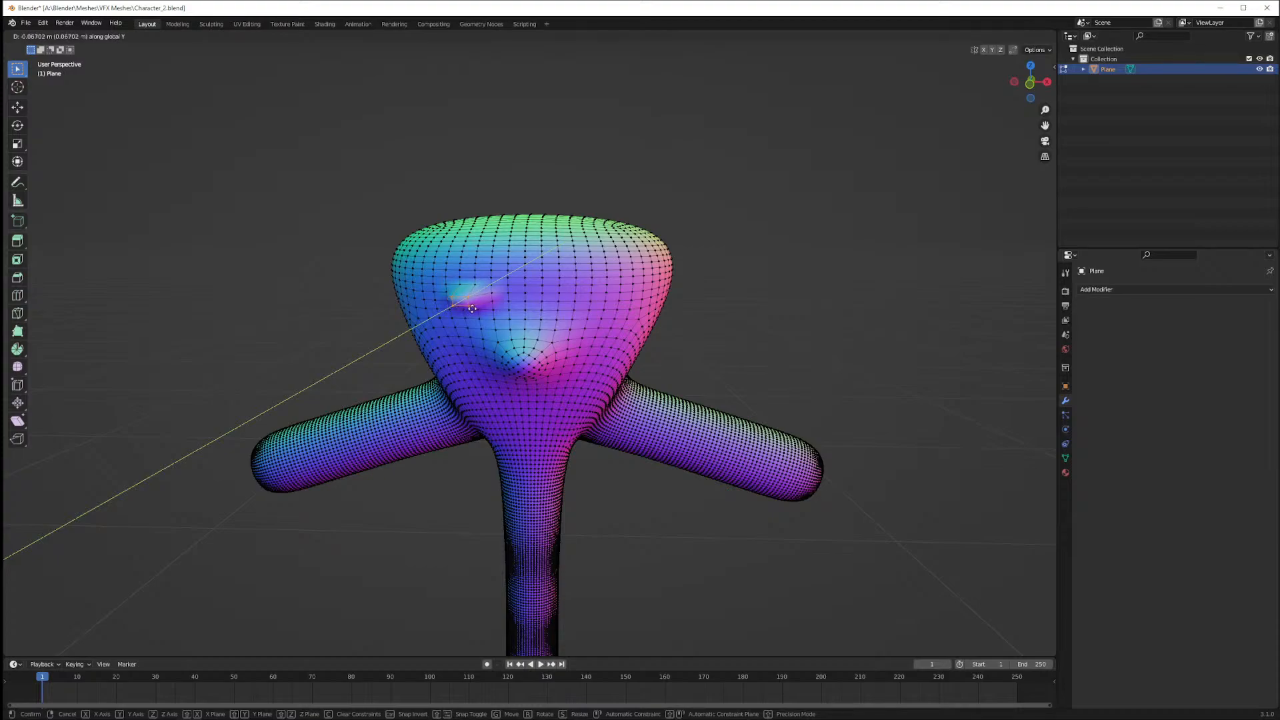
key("Escape")
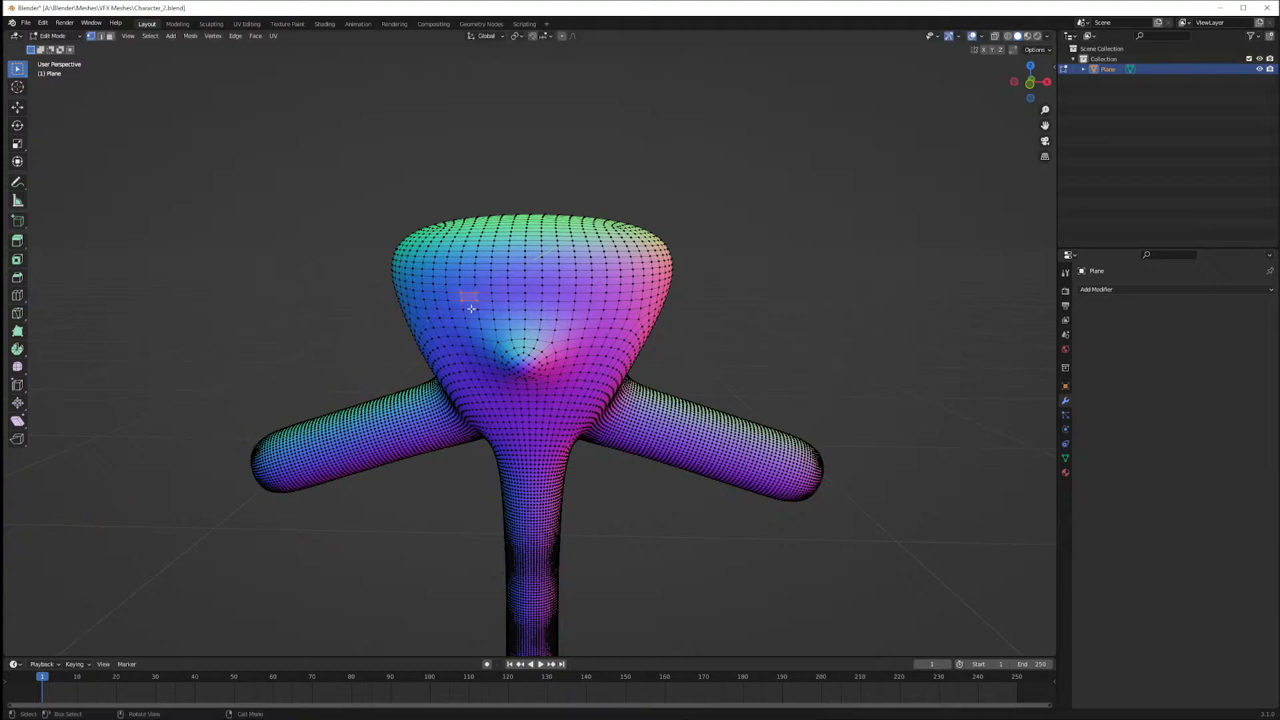
Try to extrude the selected eye-position patch along its normal
key("g")
key("z")
key("z")
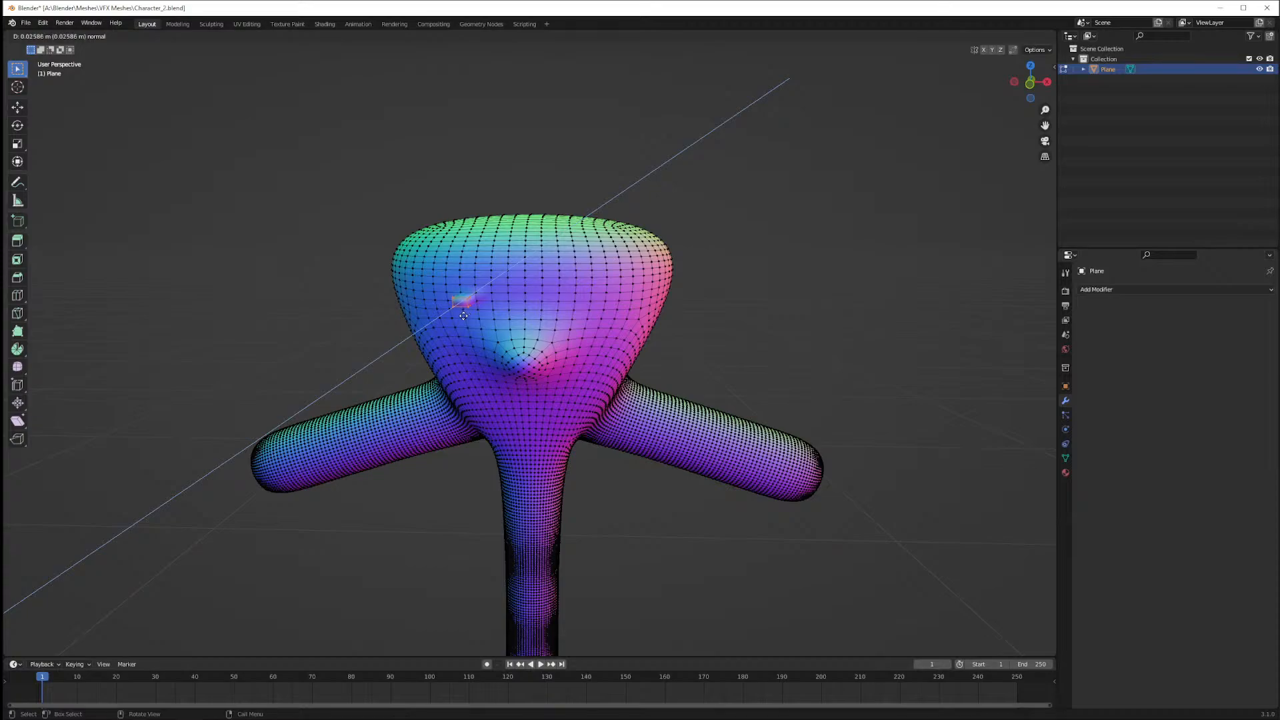
left_click(465, 315)
Select a larger block of vertices at the eye position and try to extrude it along the Y axis
left_click_drag(448, 289, 498, 315)
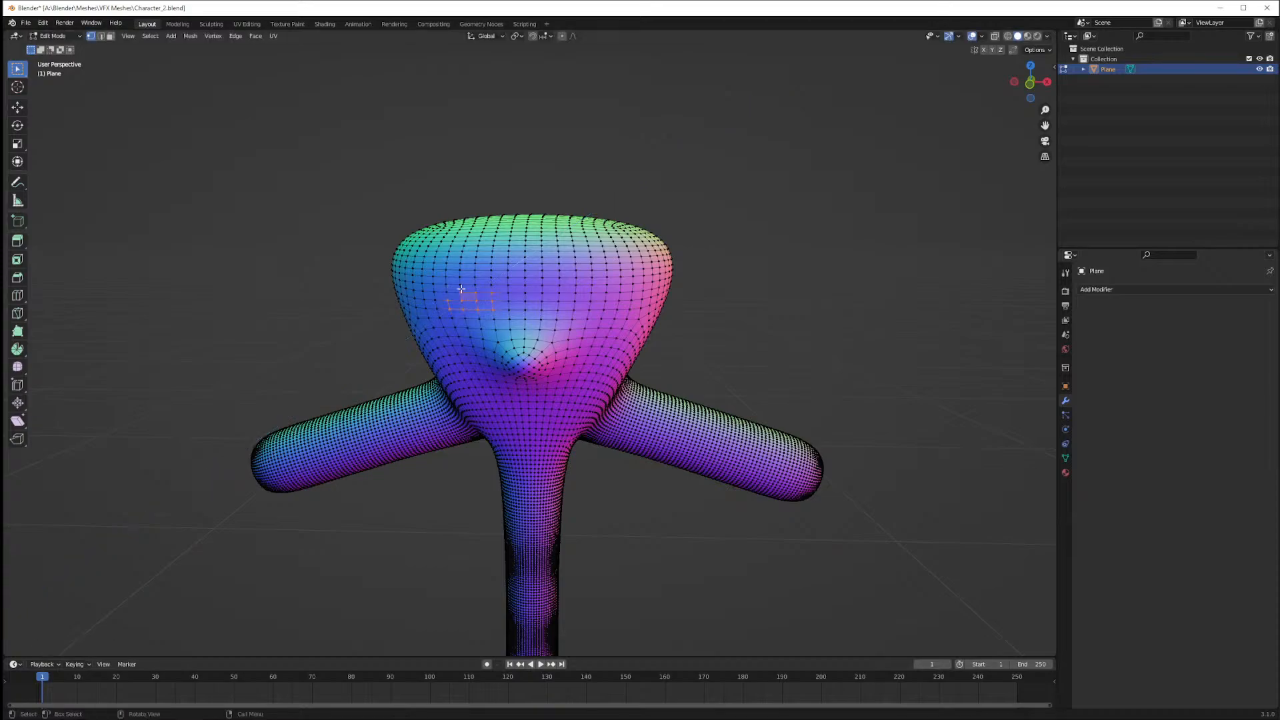
left_click_drag(442, 280, 484, 313)
middle_click_drag(485, 313, 524, 312)
key("e")
key("z")
key("x")
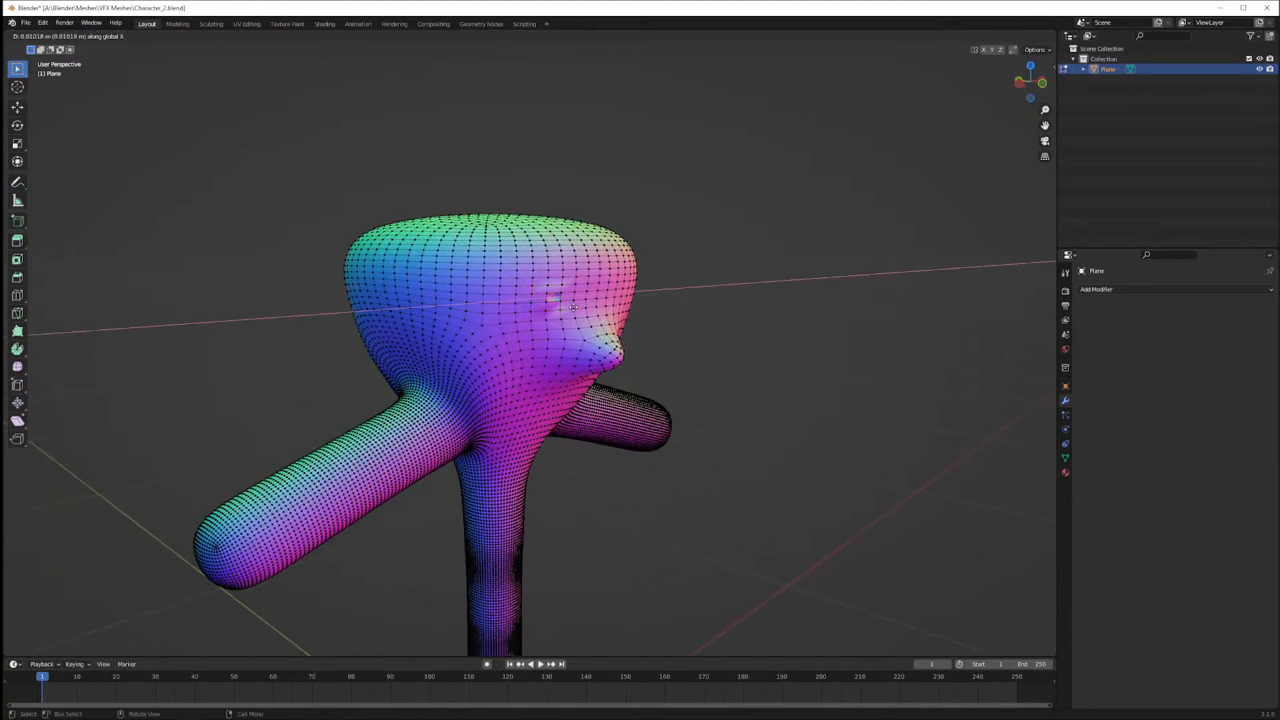
key("y")
left_click(568, 308)
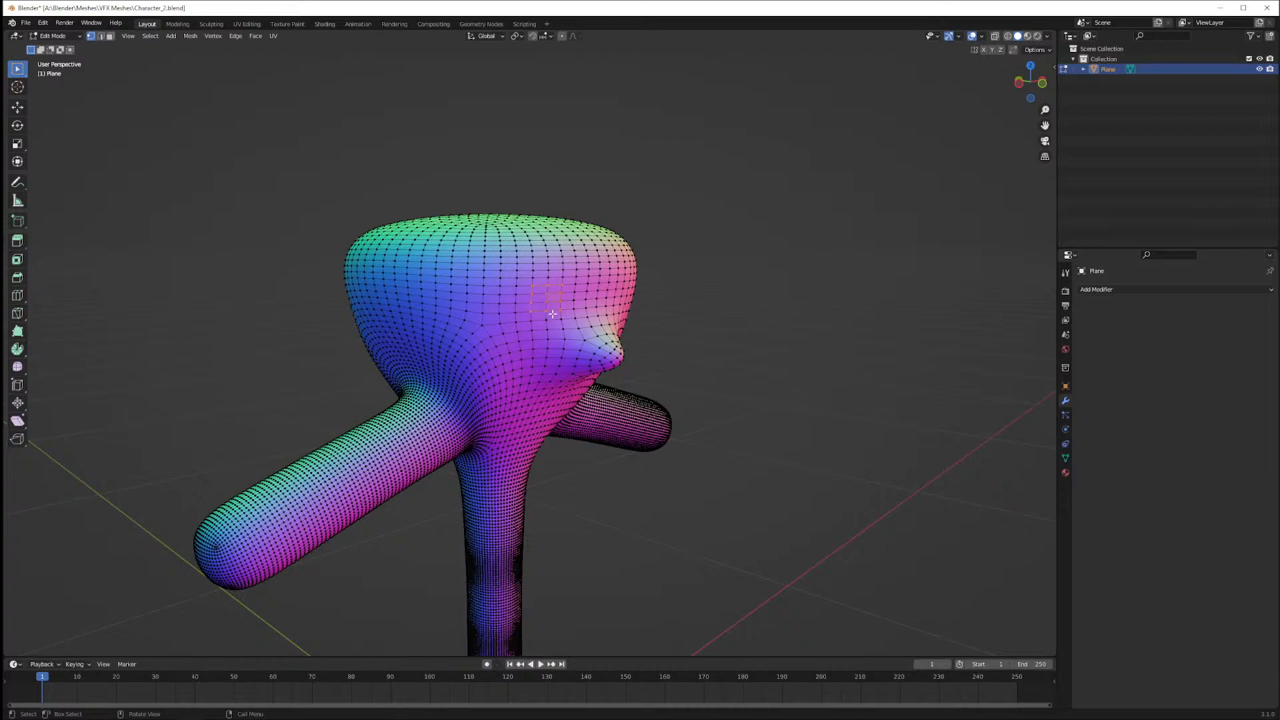
Try another Y-axis extrusion of the eye-position block, then undo it
key("e")
key("y")
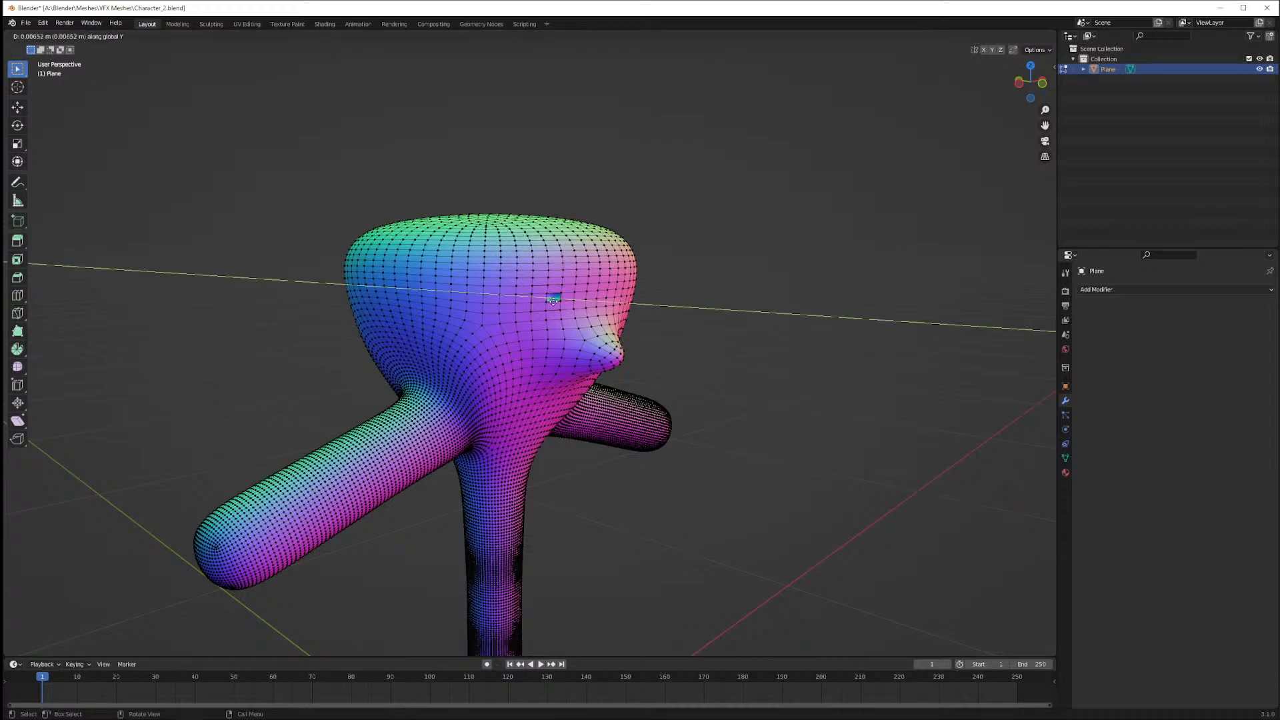
right_click(567, 320)
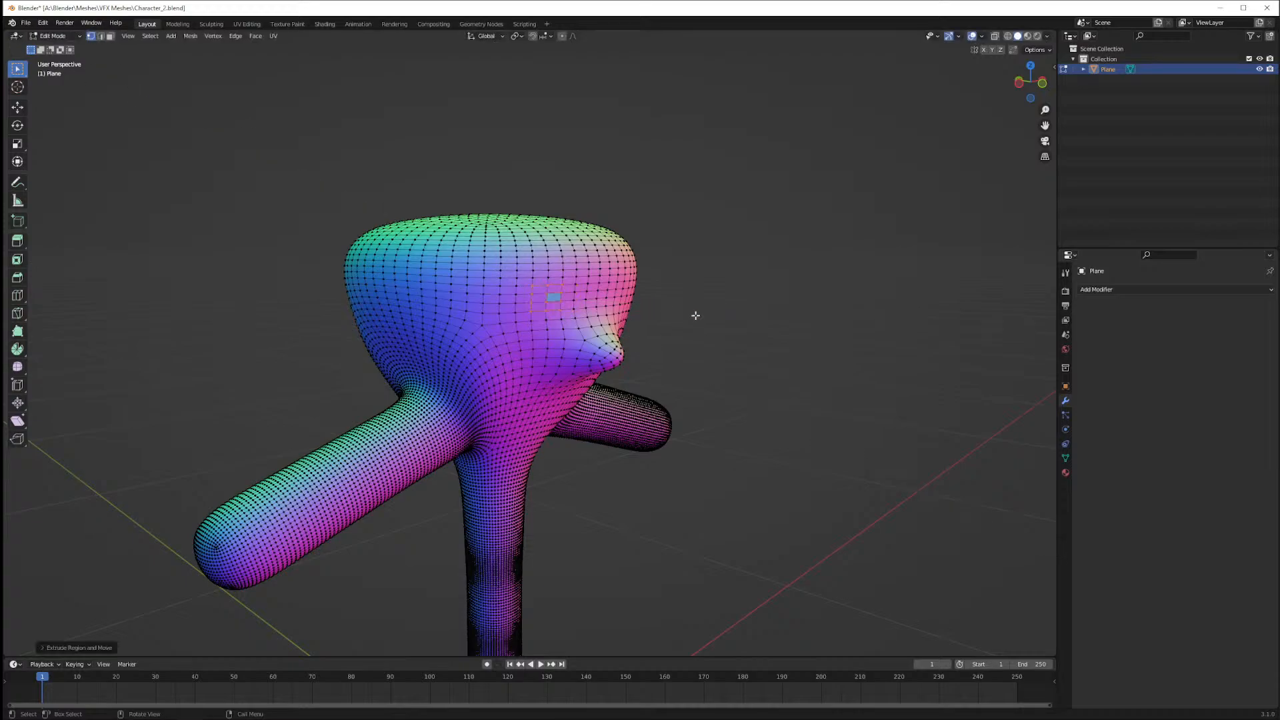
key("ctrl+z")
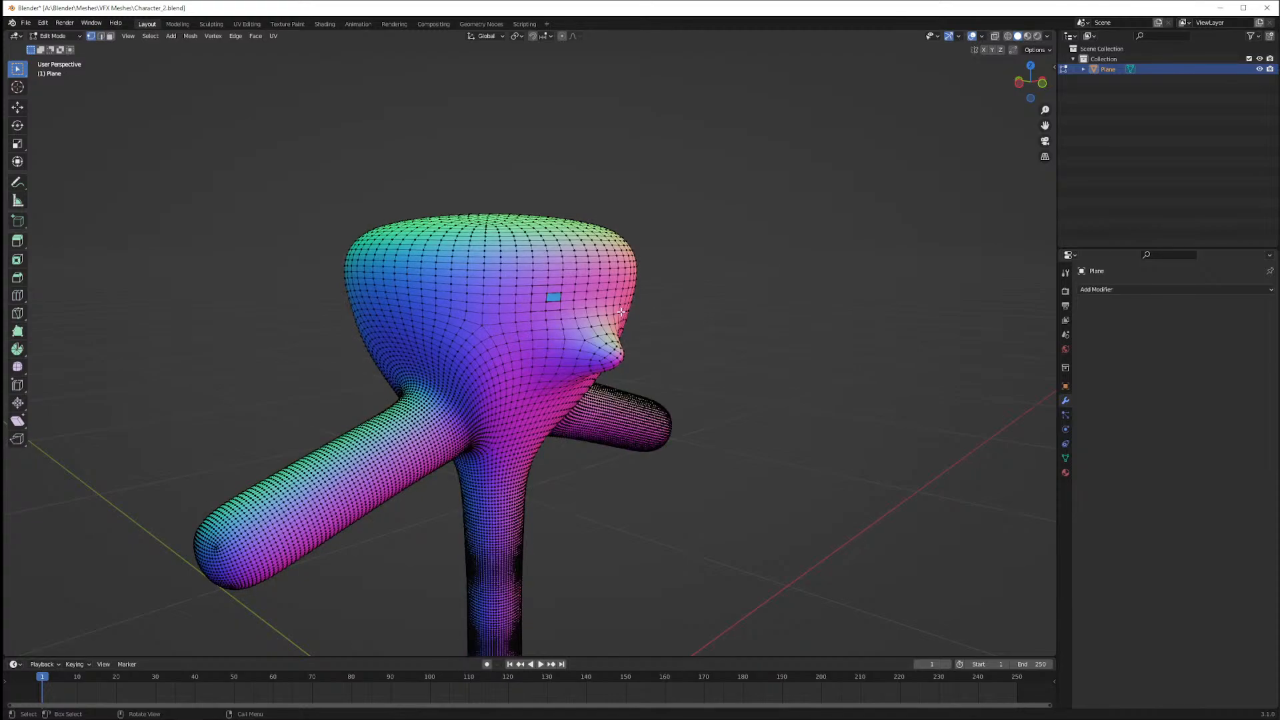
Examine the faces at the eye position in face and vertex selection, both close up and from farther away
key("3")
middle_click_drag(660, 298, 629, 297)
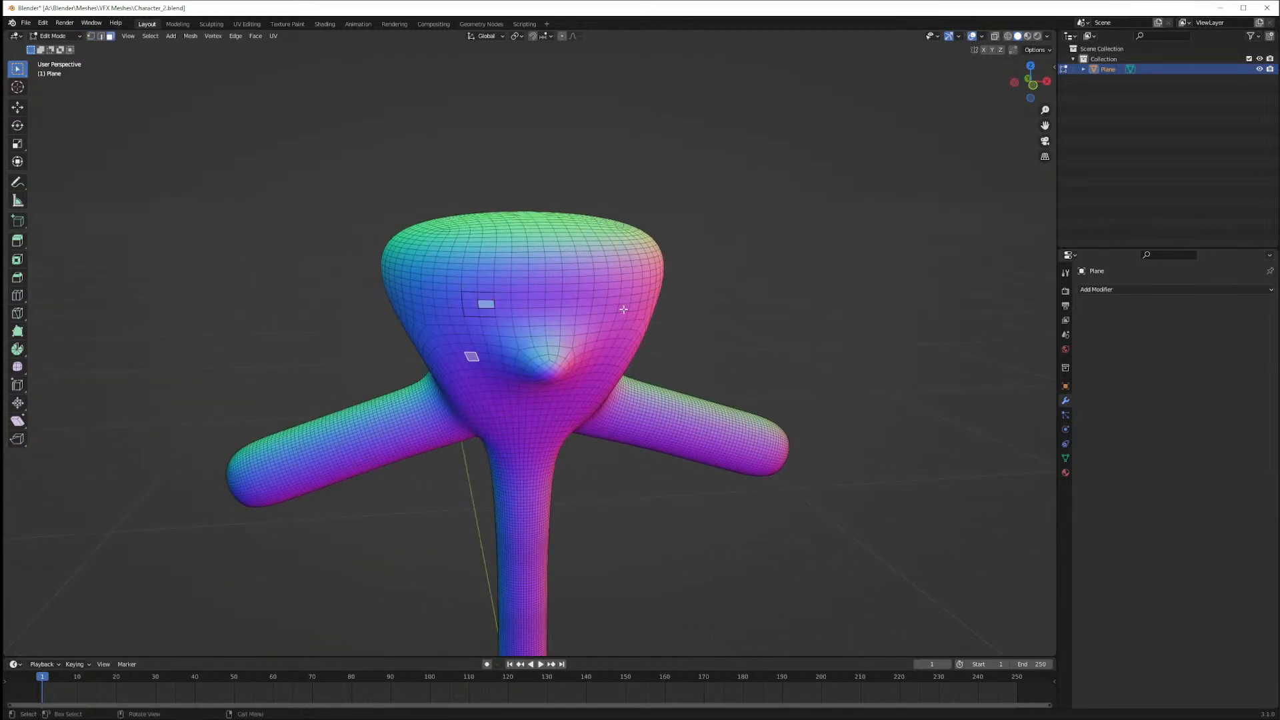
key("1")
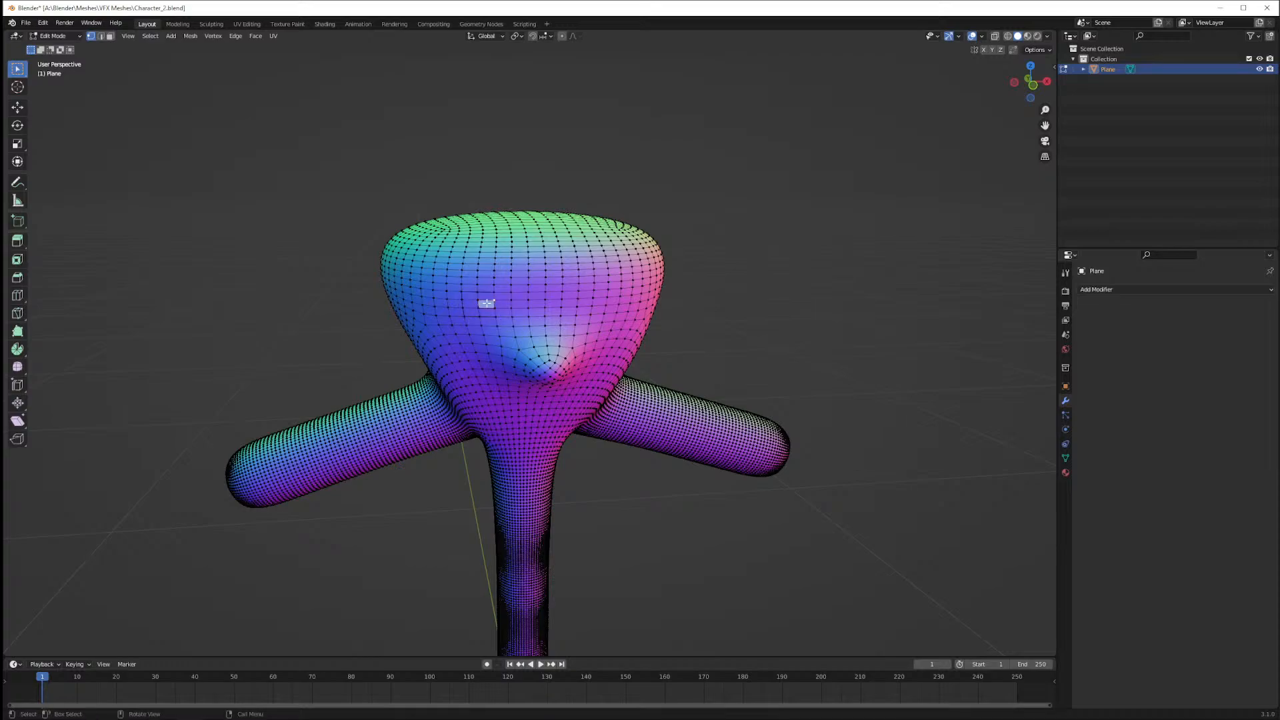
scroll(479, 297, "up", 5)
scroll(474, 291, "down", 1)
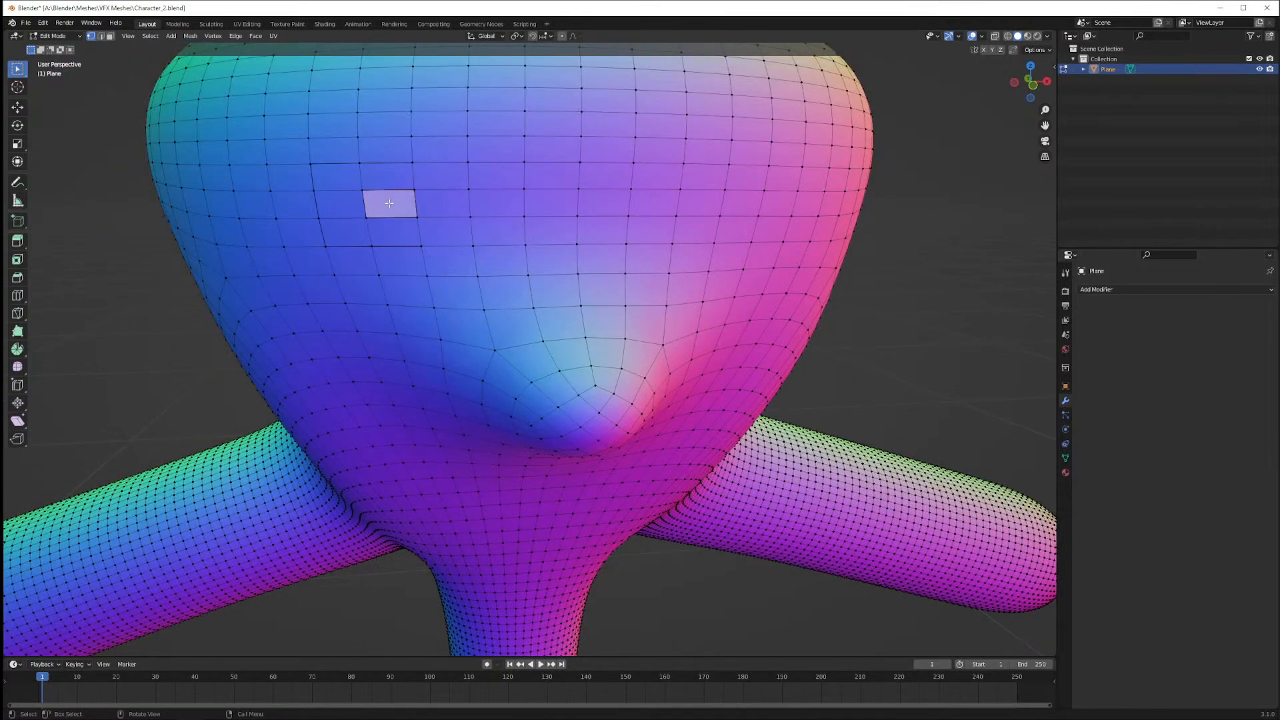
scroll(390, 203, "down", 10)
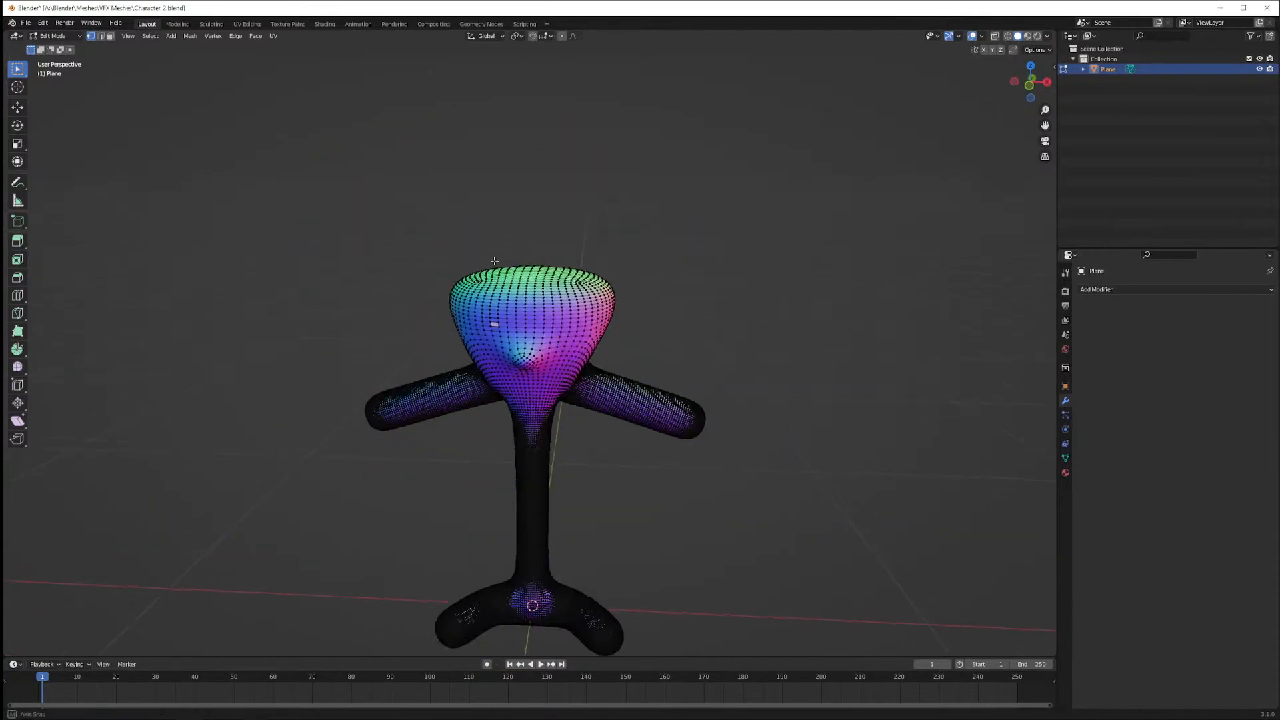
scroll(494, 260, "up", 8)
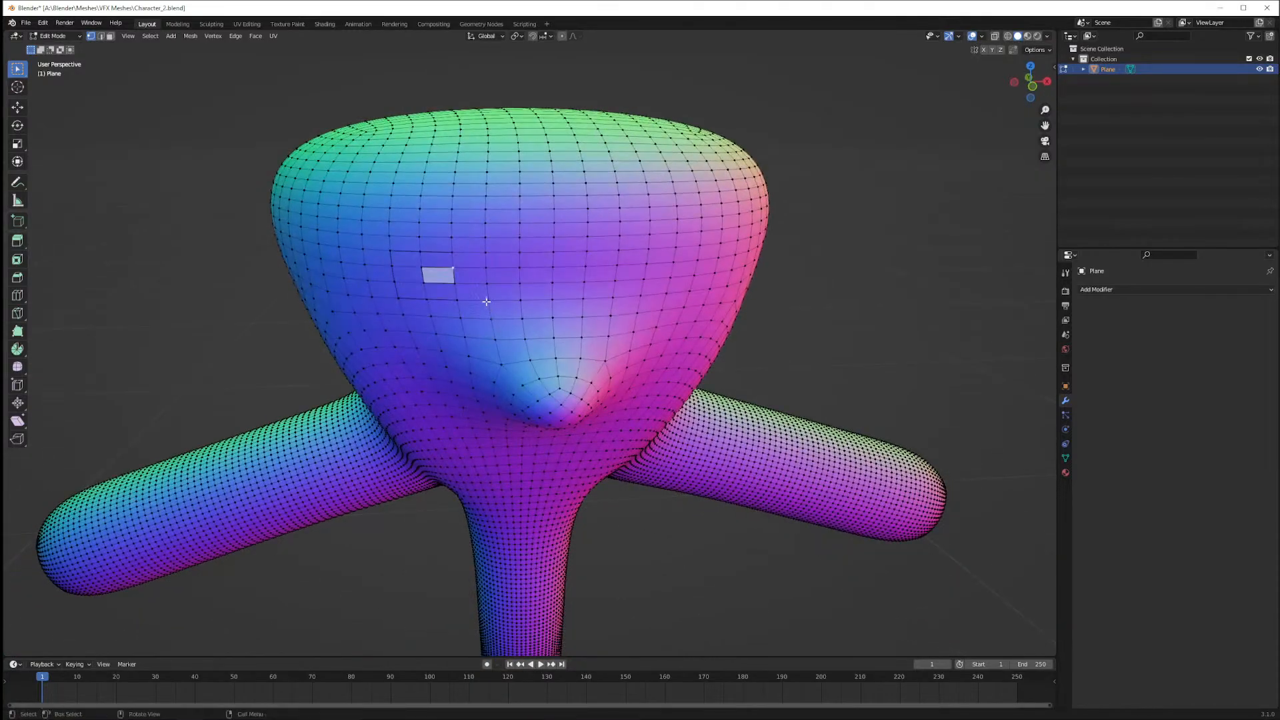
Grow and shrink the eye-position selection, try extruding it, and reselect the surrounding vertices in face selection mode
key("ctrl+KP_Add")
key("ctrl+KP_Subtract")
left_click_drag(413, 260, 466, 294)
key("e")
key("Escape")
left_click_drag(394, 250, 464, 311)
key("3")
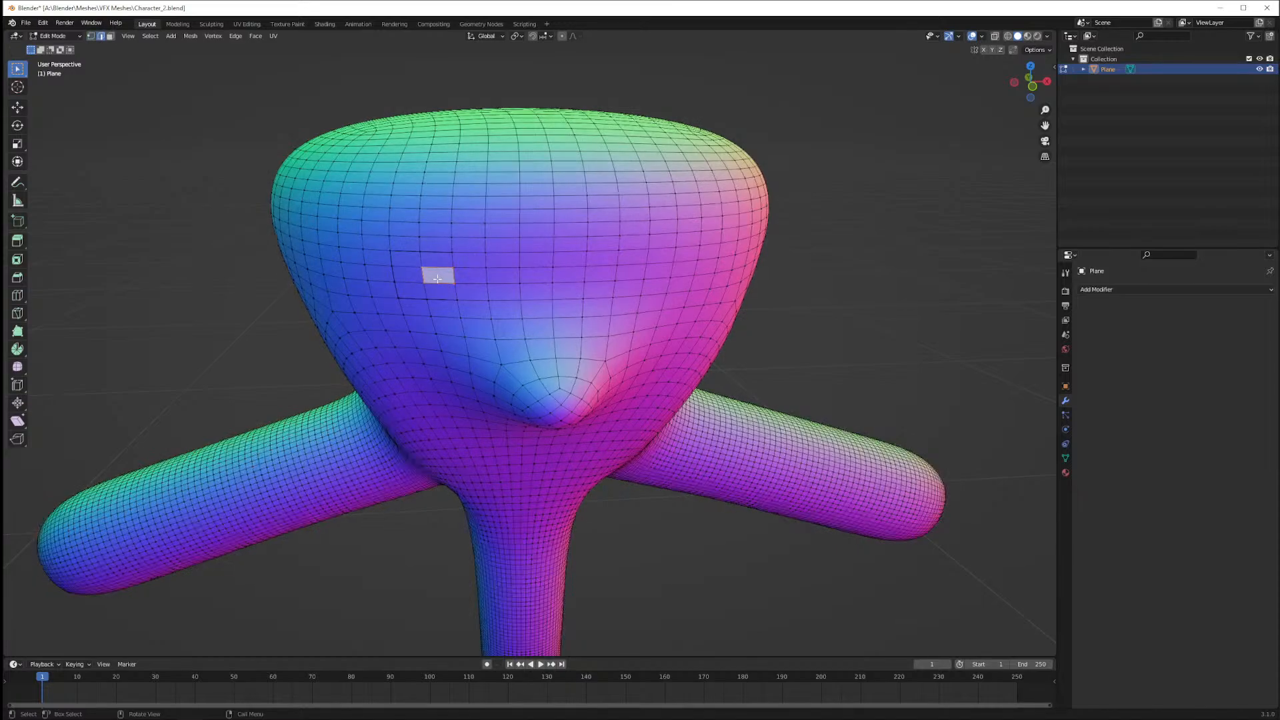
Select the single face at the eye position and examine it from the side and front in Edit Mode and Object Mode
left_click(438, 278)
middle_click_drag(438, 279, 527, 273)
scroll(528, 274, "up", 1)
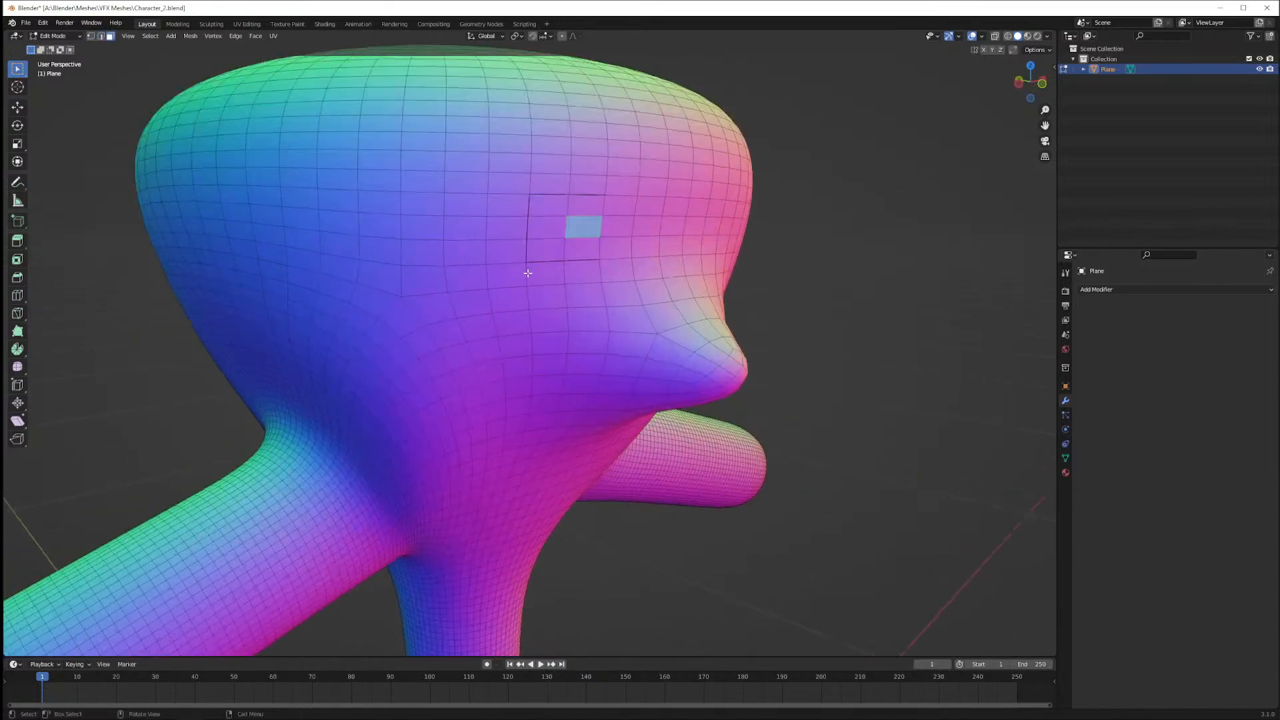
middle_click_drag(598, 225, 598, 279)
key("Tab")
scroll(597, 230, "down", 4)
scroll(574, 271, "down", 2)
scroll(571, 277, "down", 1)
scroll(598, 279, "down", 1)
scroll(597, 281, "up", 4)
key("Tab")
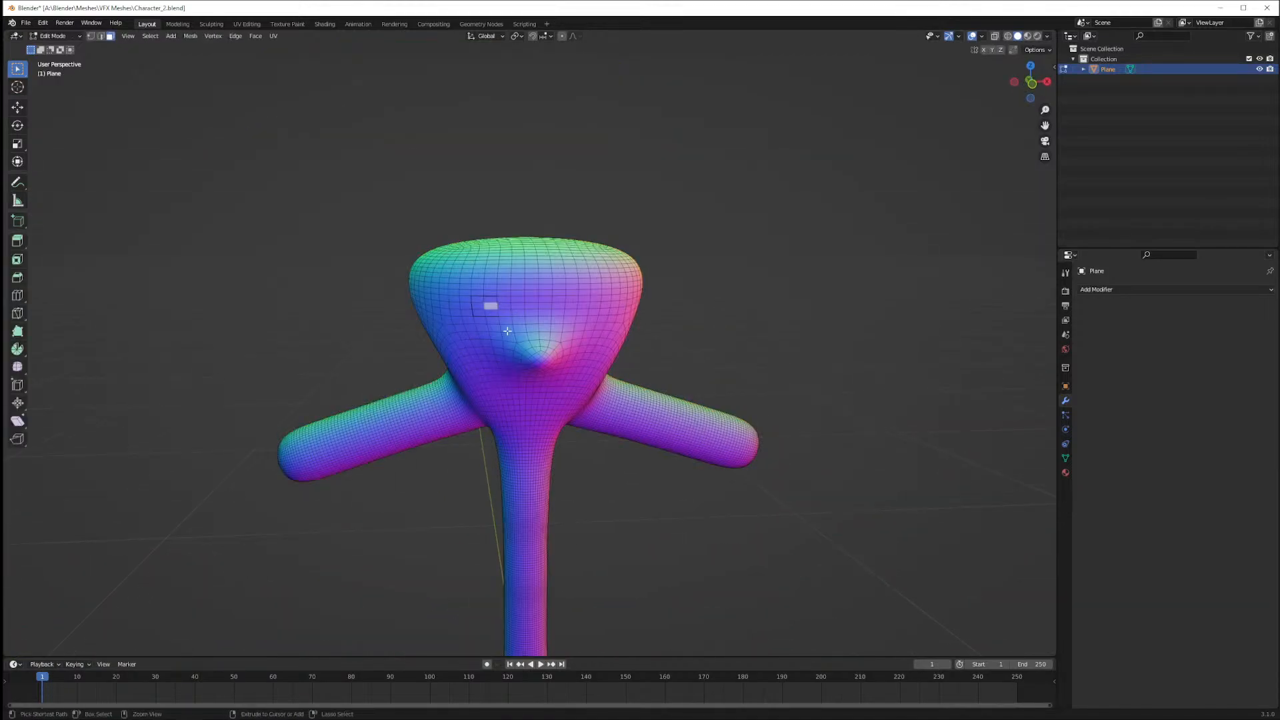
Switch to vertex selection, undo the recent eye-area edits, and box-select the vertices at the eye position
key("1")
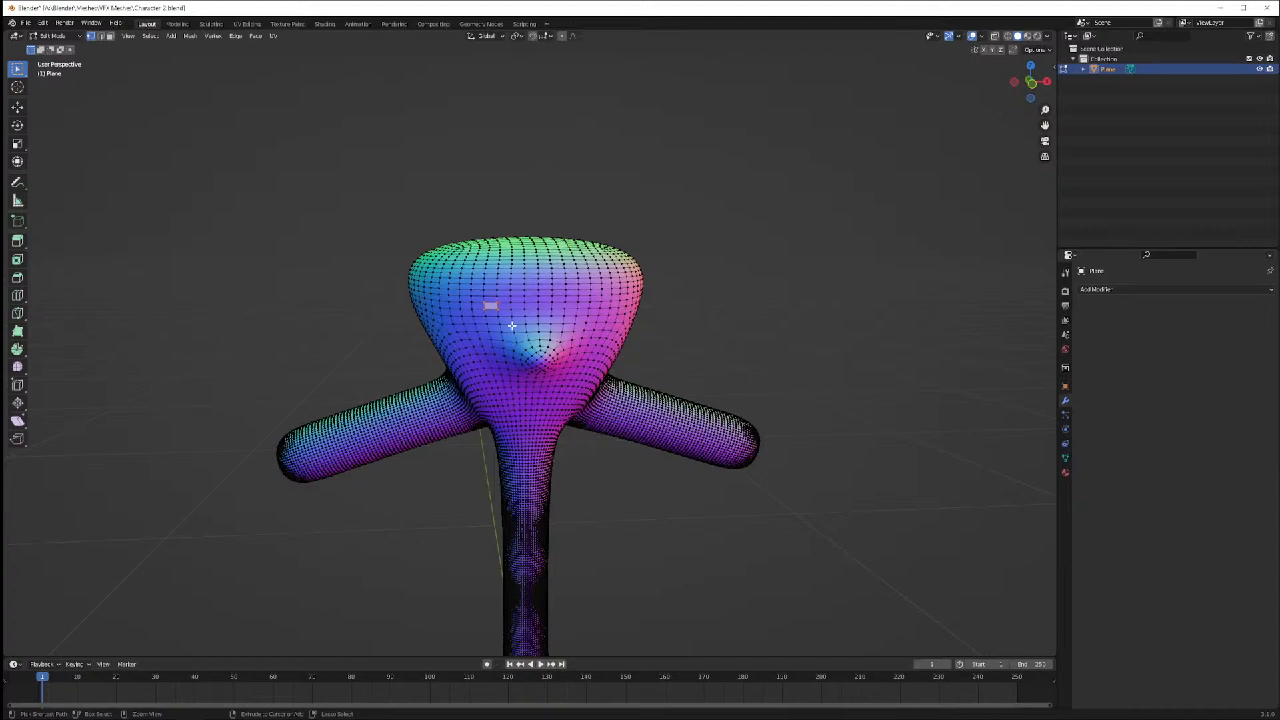
key("ctrl+z")
key("ctrl+z")
key("ctrl+z")
left_click(476, 300)
scroll(477, 381, "up", 4)
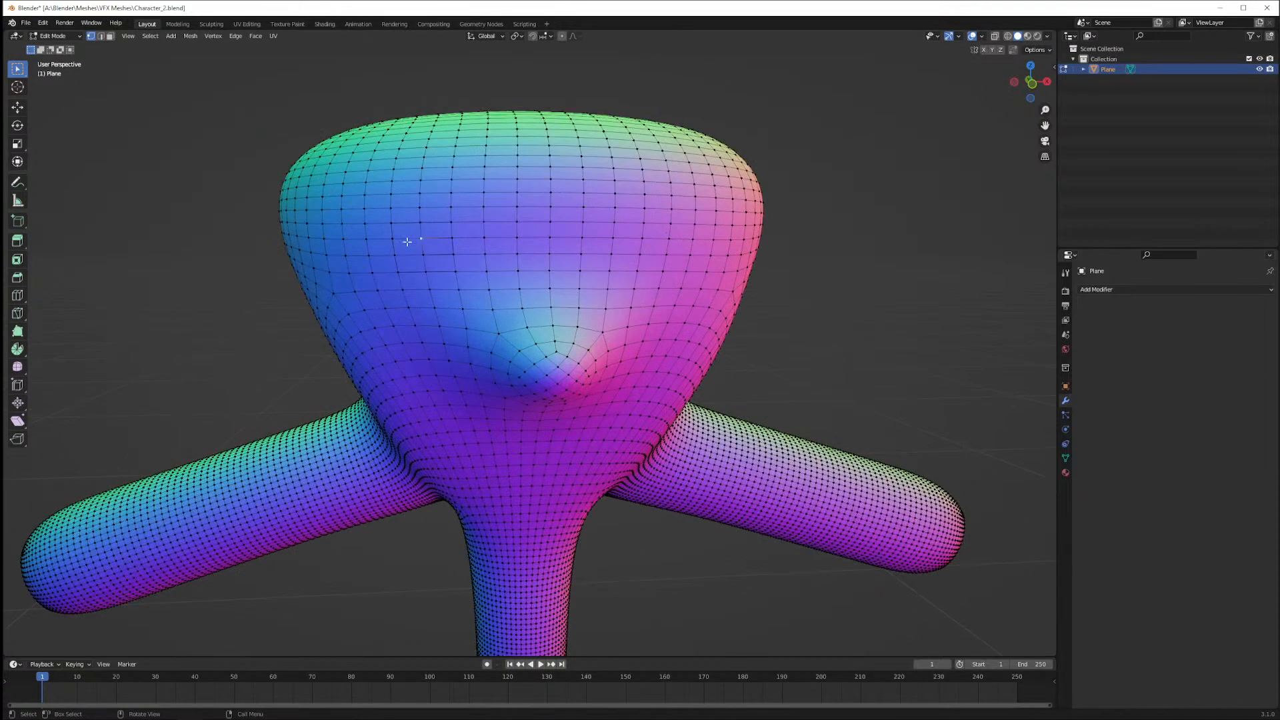
left_click_drag(390, 220, 459, 272)
scroll(429, 294, "down", 8)
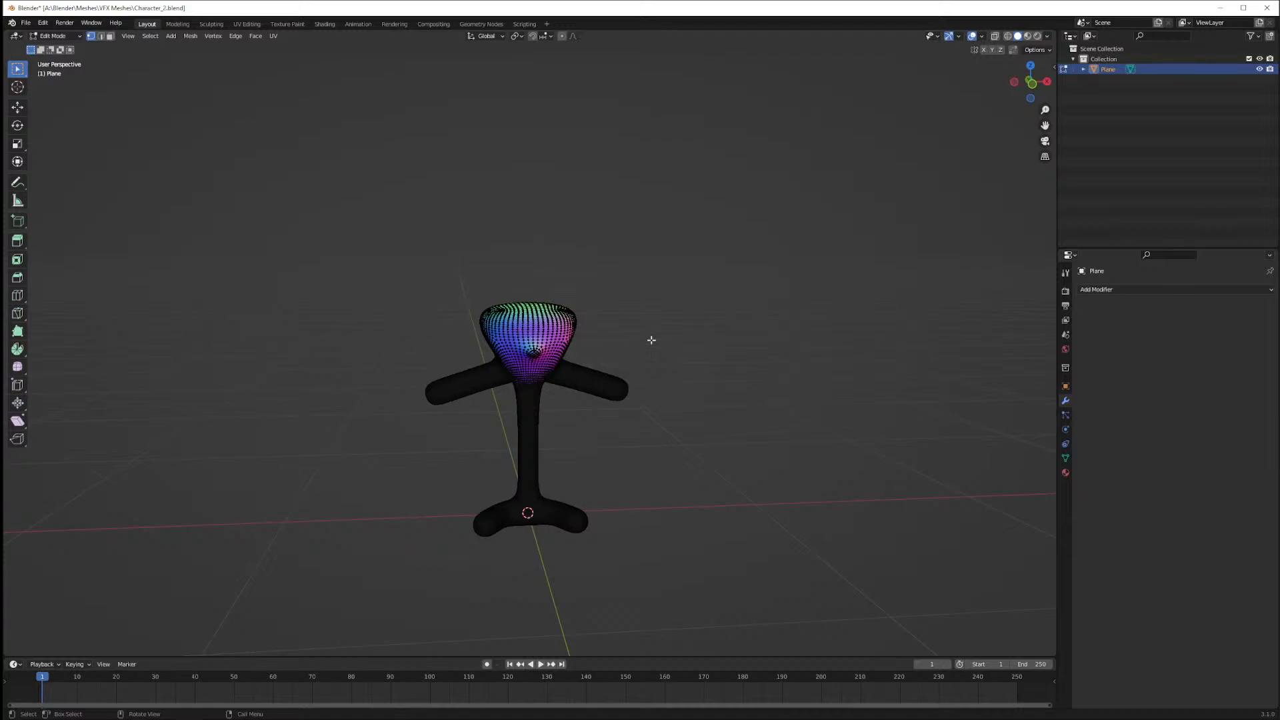
Inspect the shading at the eye position in Object Mode from several distances, then return to Edit Mode
key("Tab")
scroll(663, 333, "up", 3)
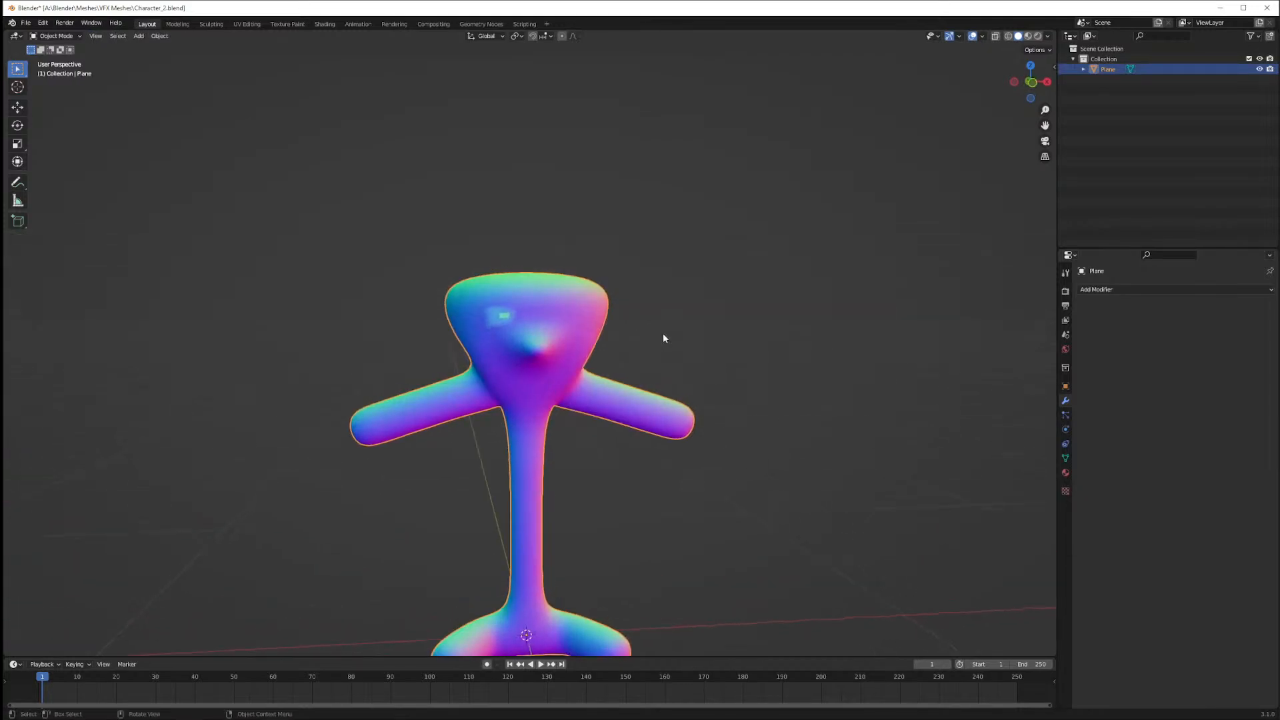
scroll(487, 293, "up", 3)
scroll(519, 399, "down", 5)
middle_click_drag(519, 398, 513, 379)
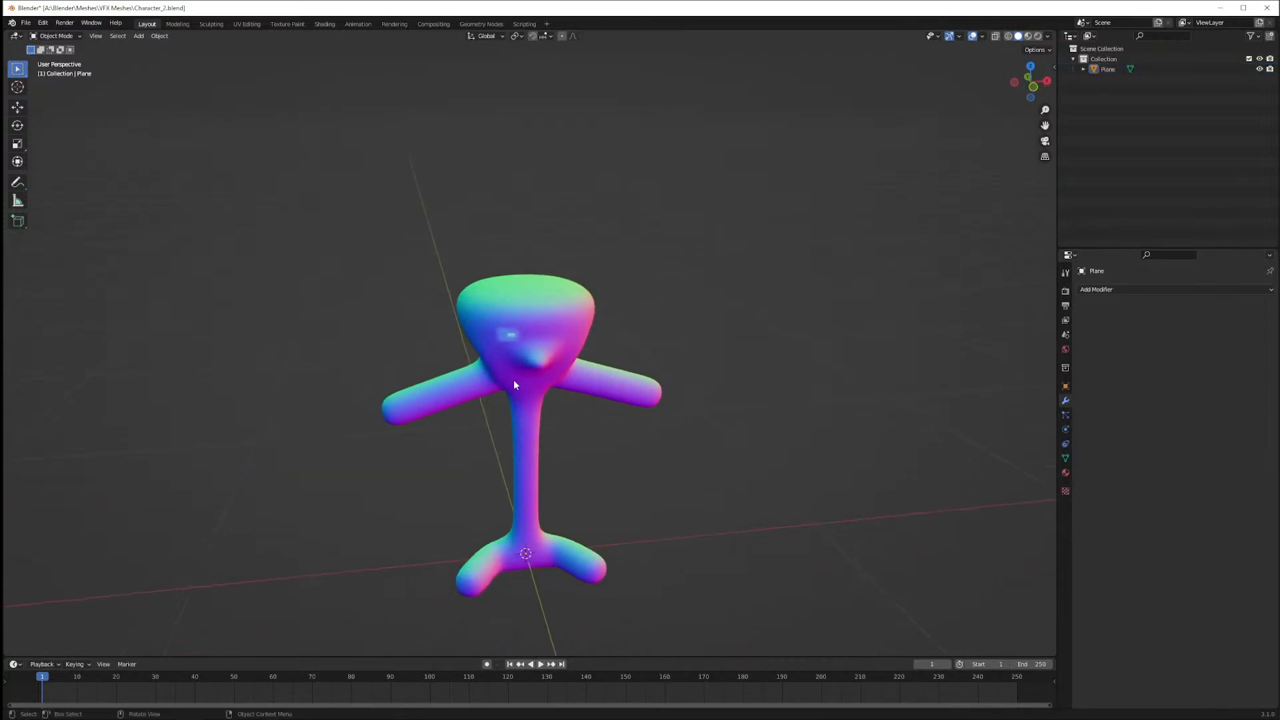
scroll(523, 309, "up", 4)
key("Tab")
scroll(469, 292, "up", 3)
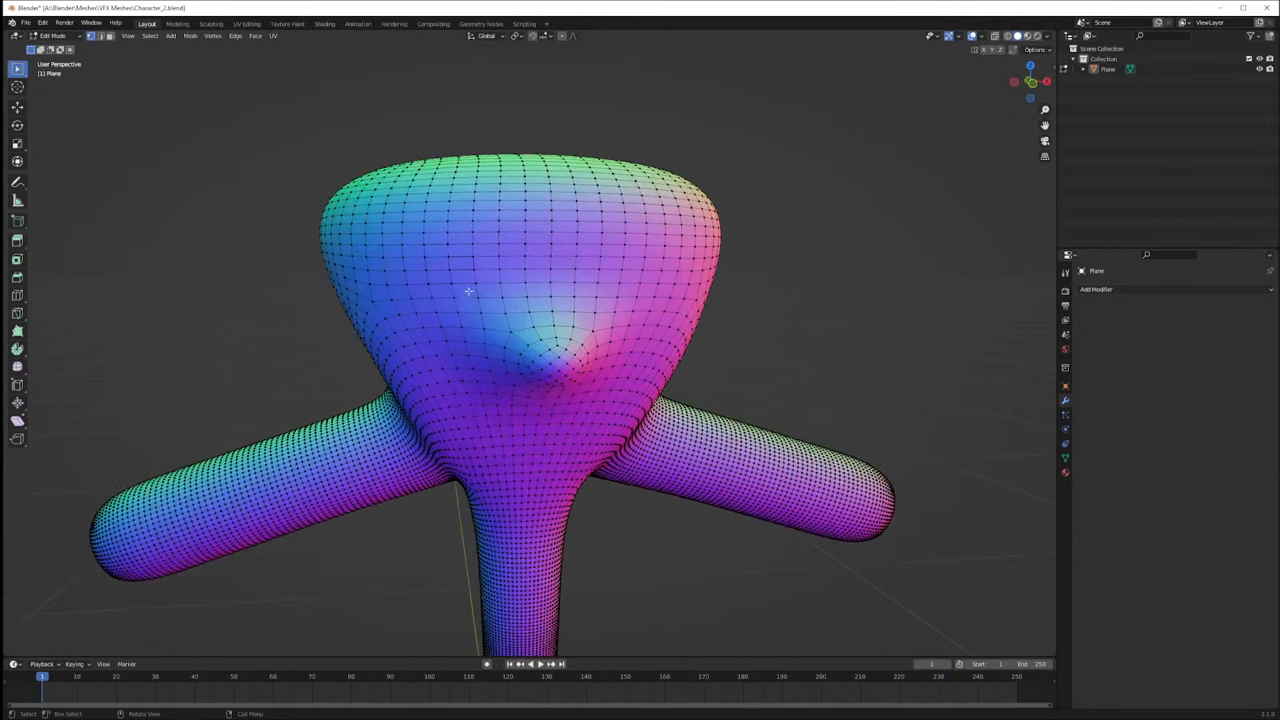
Compare the eye-area topology in Edit Mode with its shading in Object Mode
left_click(460, 276)
left_click(466, 282)
key("Tab")
key("Tab")
key("Tab")
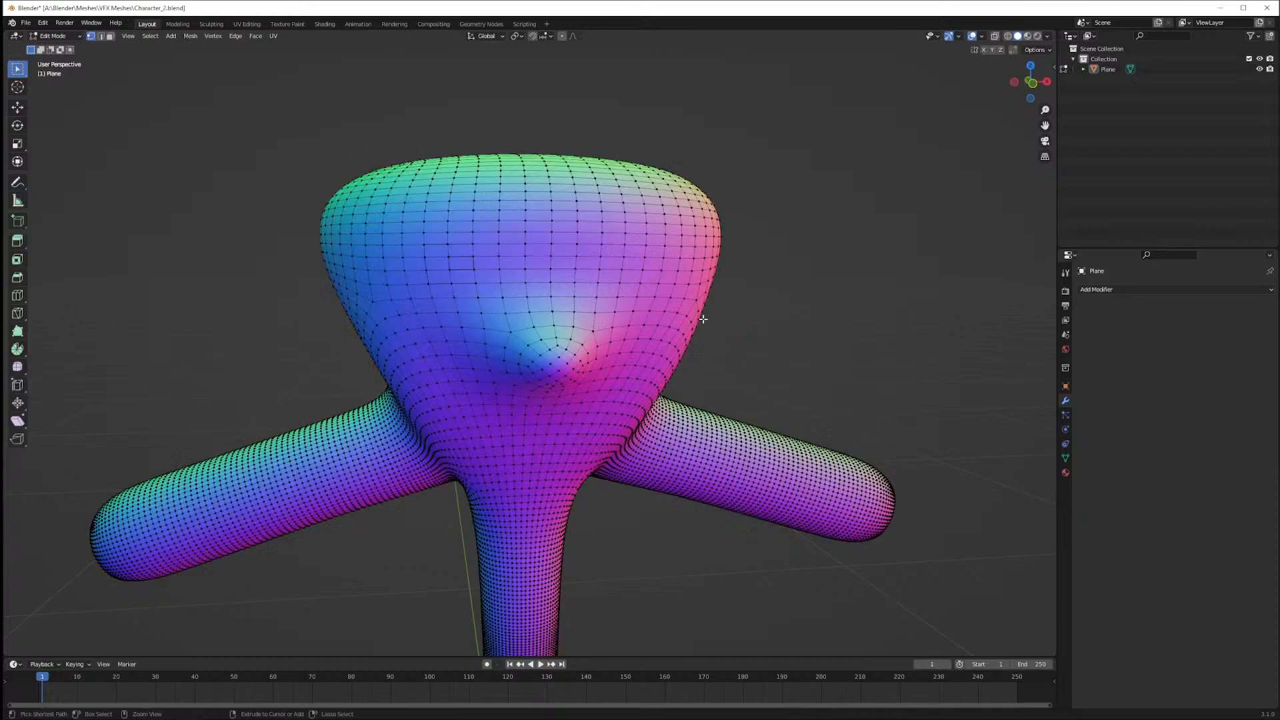
key("Tab")
key("Tab")
key("Tab")
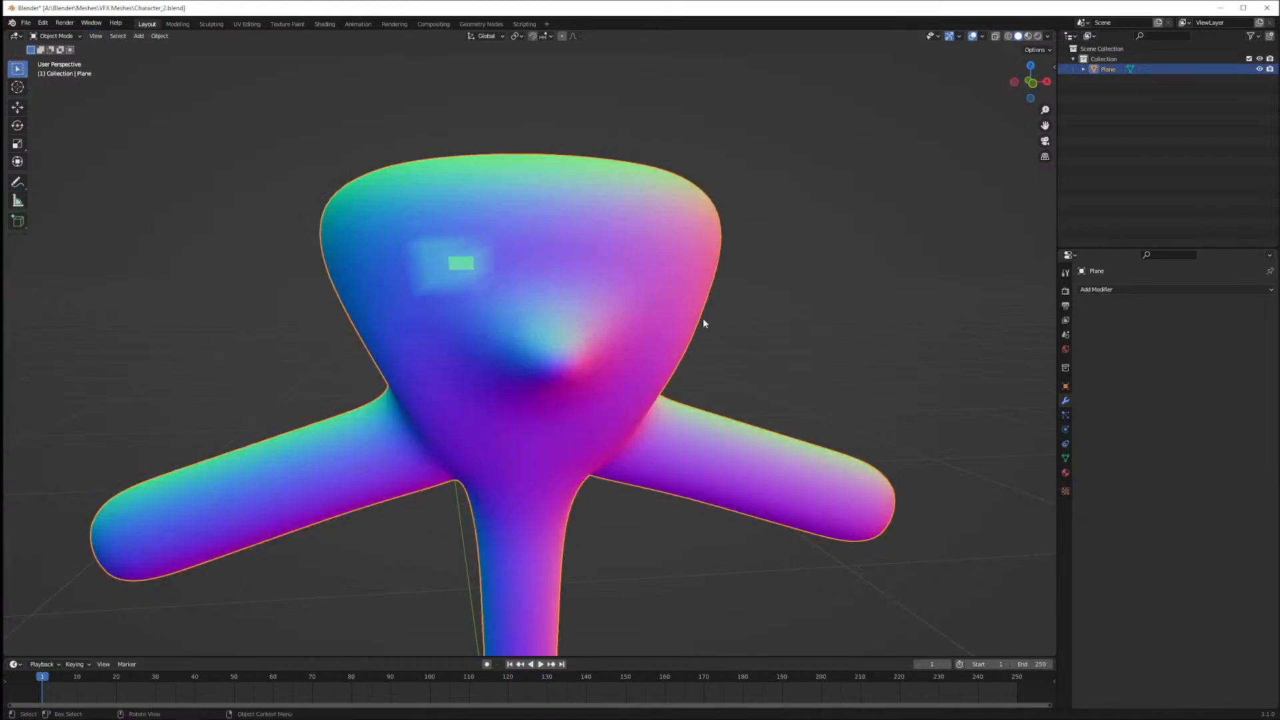
key("Tab")
key("Tab")
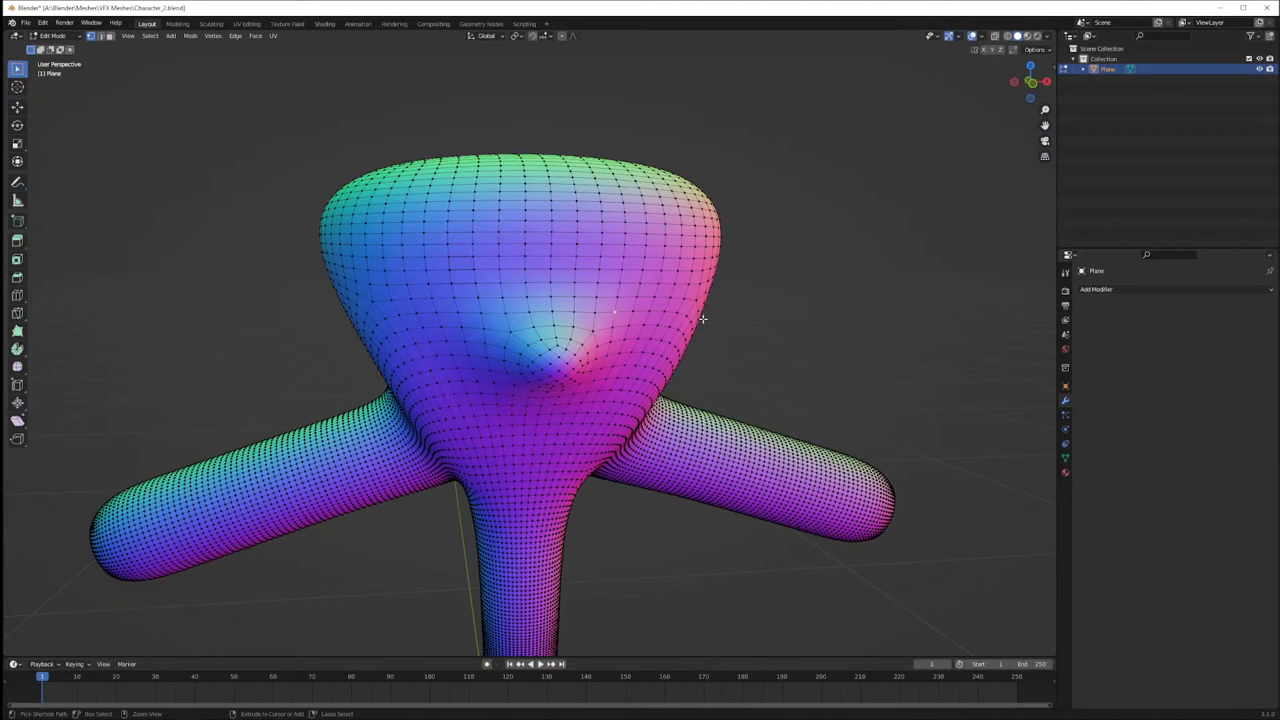
Undo the remaining eye-area extrusion and check the head's smoothness in both Edit Mode and Object Mode
key("ctrl+z")
key("Tab")
key("Tab")
key("Tab")
key("Tab")
key("Tab")
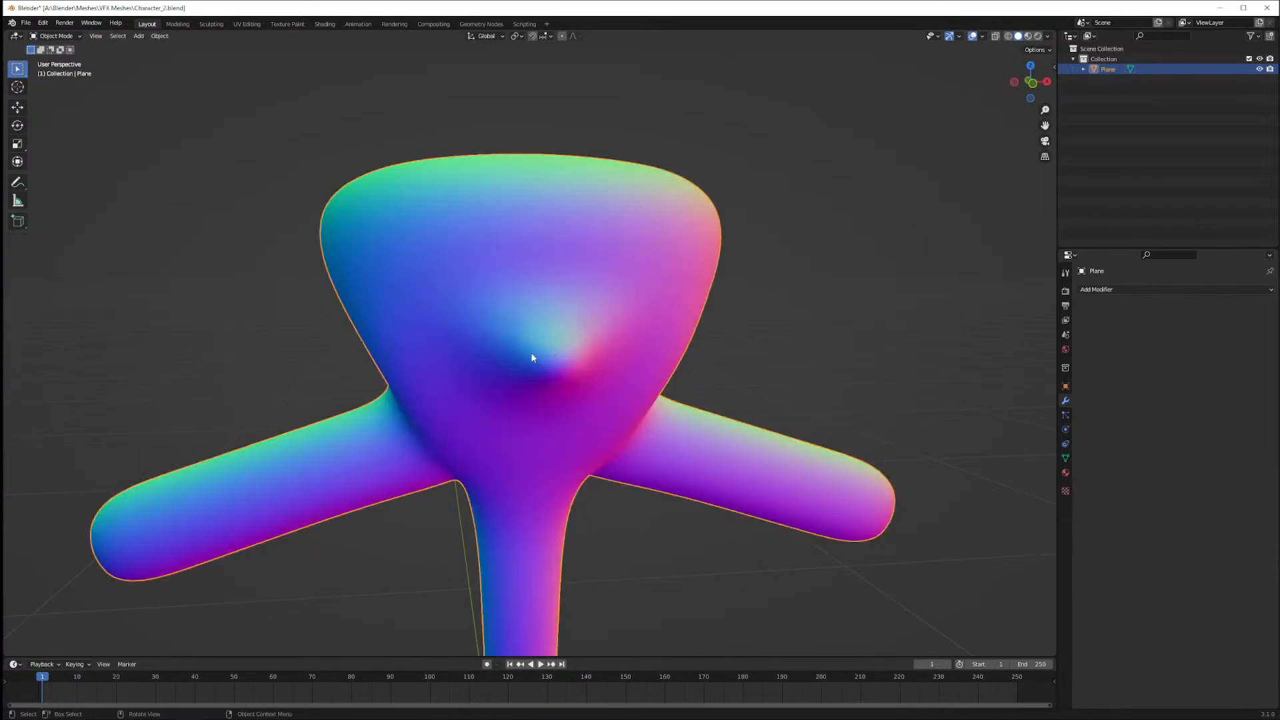
scroll(531, 358, "down", 5)
middle_click_drag(586, 329, 602, 369)
key("Tab")
key("Tab")
scroll(601, 374, "up", 4)
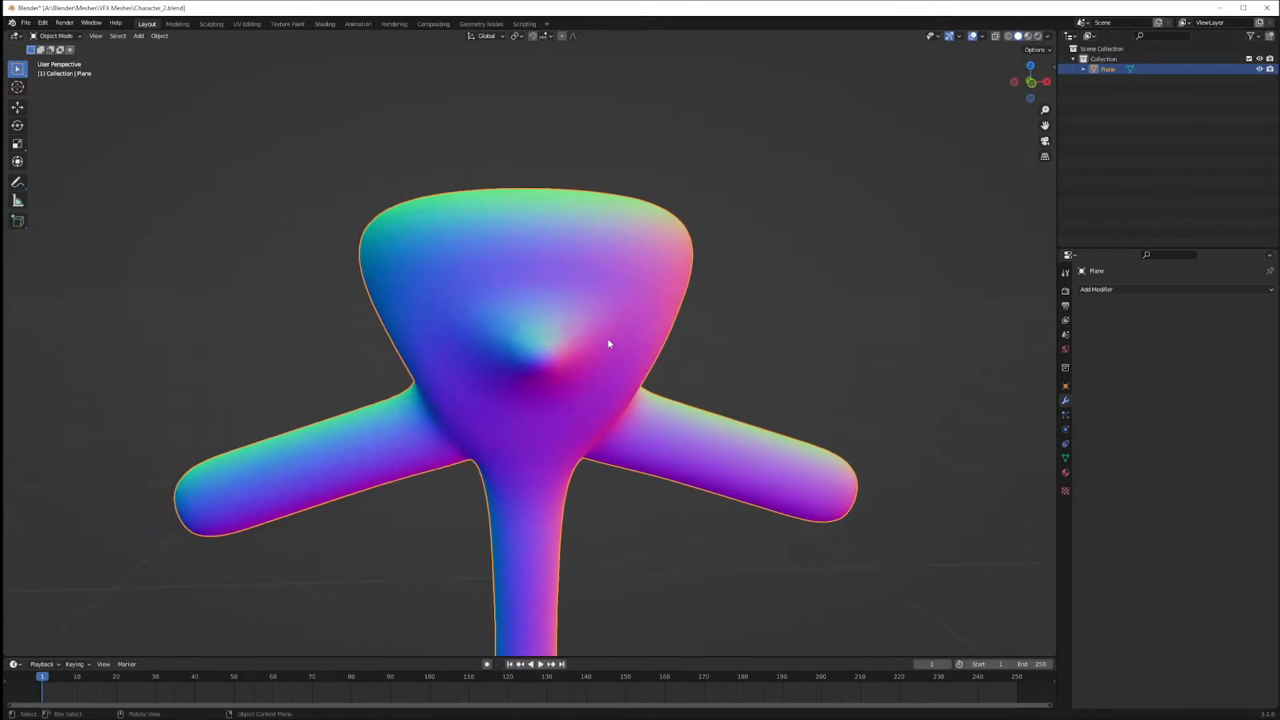
In Edit Mode, box-select a block of vertices at the eye position, try extruding it along its normal, and undo the extrusion
key("Tab")
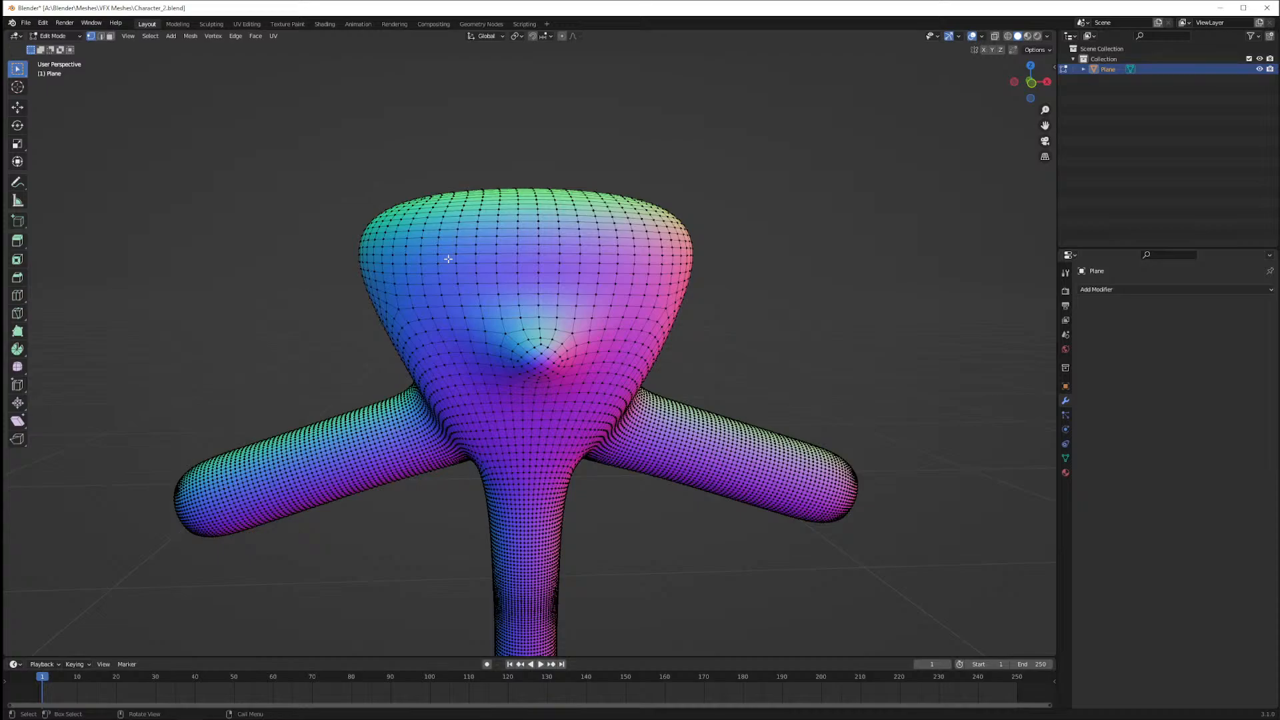
scroll(465, 271, "up", 1)
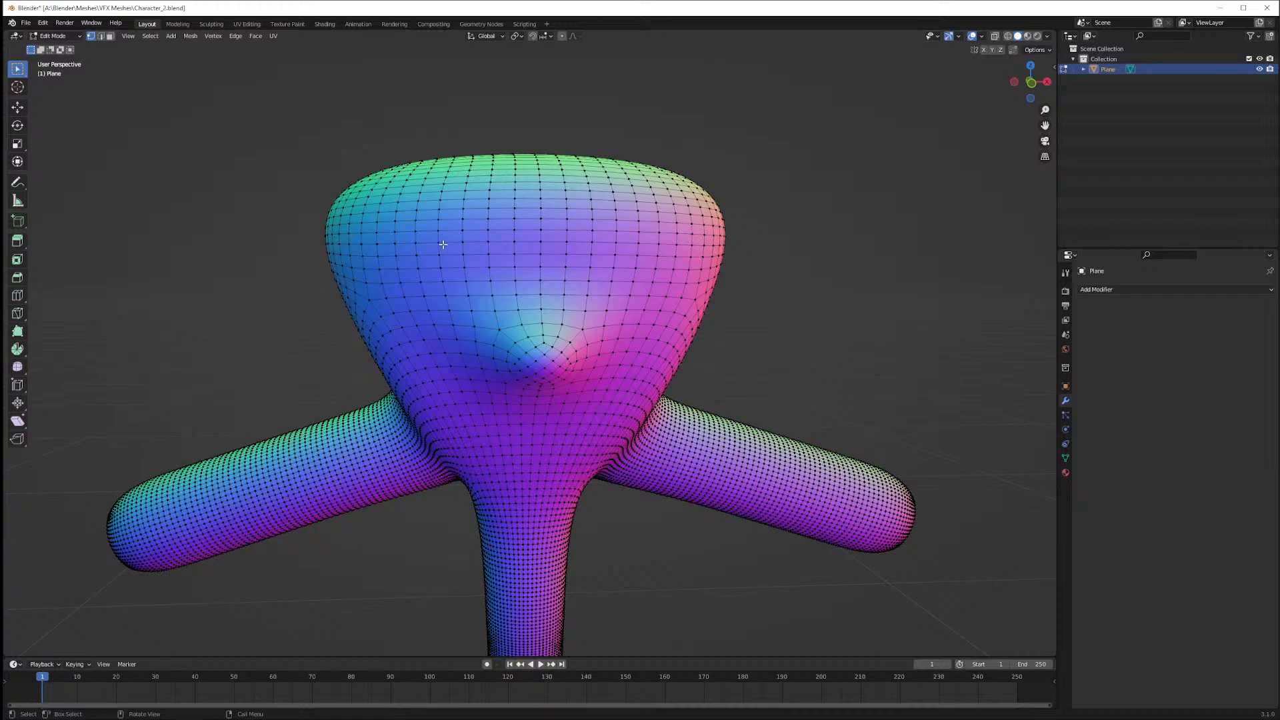
left_click_drag(410, 238, 474, 279)
key("g")
key("y")
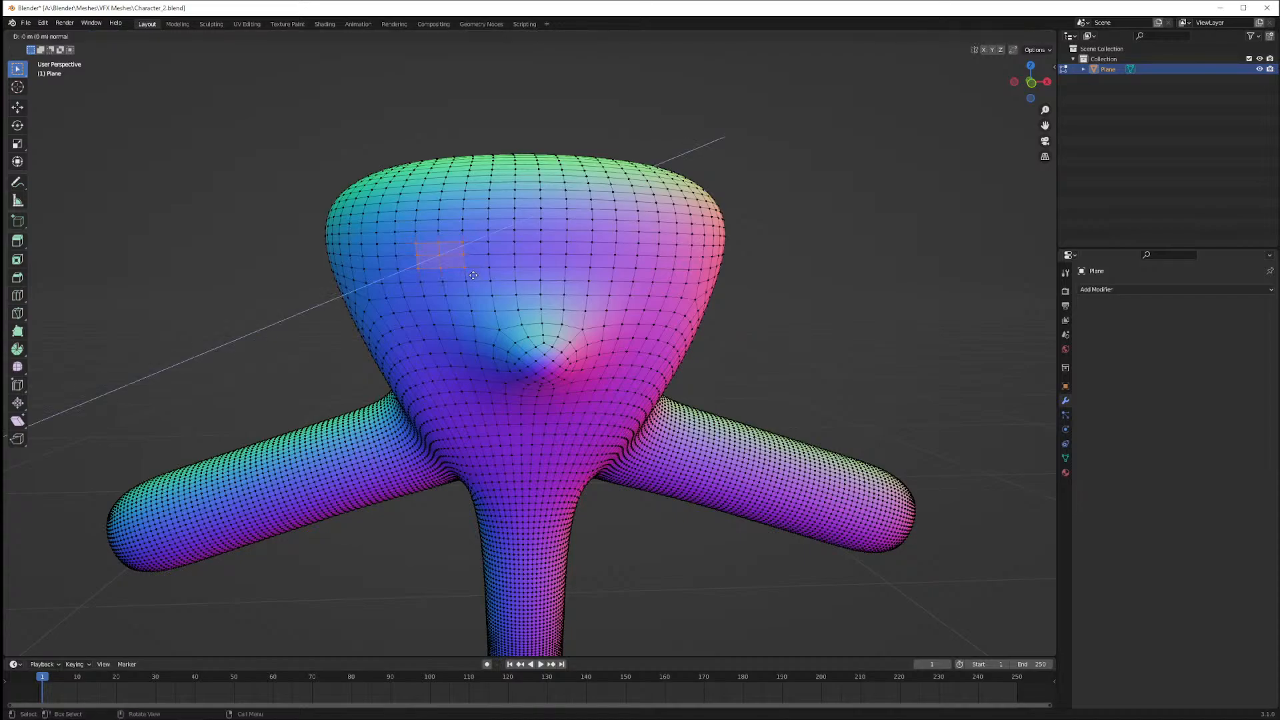
right_click(506, 295)
middle_click_drag(506, 295, 538, 321)
scroll(525, 304, "down", 4)
key("ctrl+z")
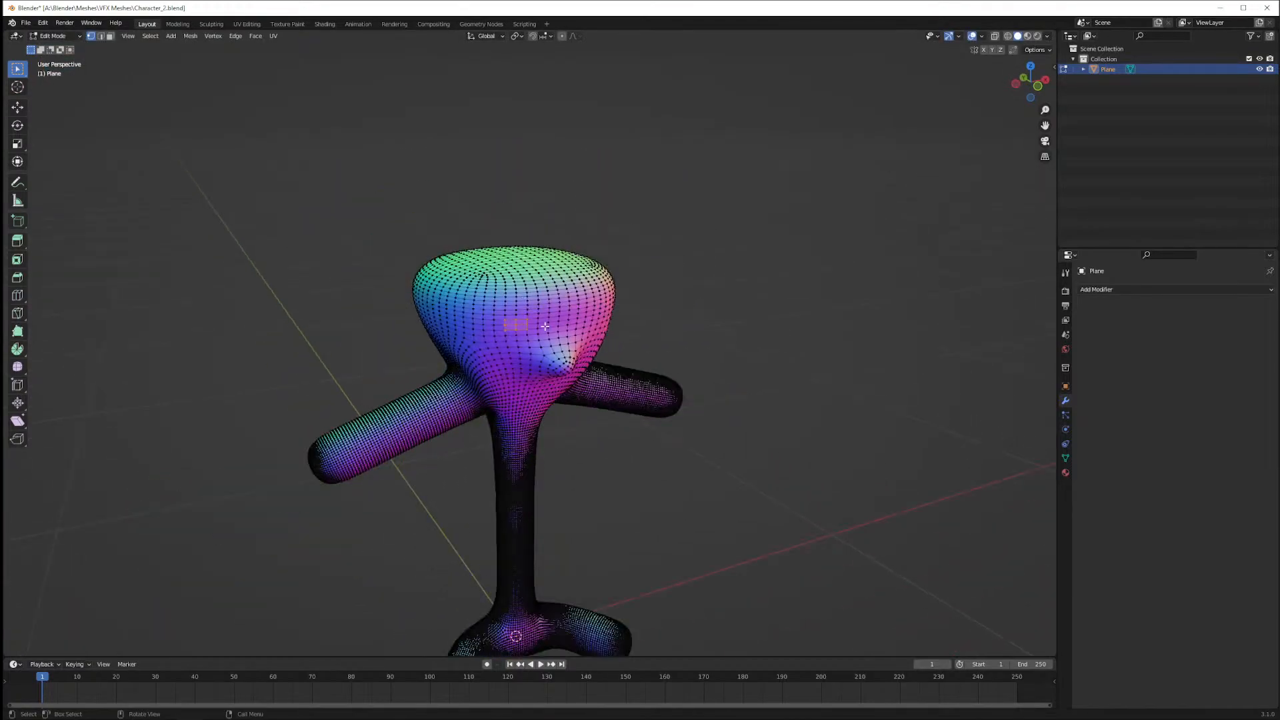
Clear the selection and box-select a block of head vertices at the eye position beside the nose
scroll(681, 333, "up", 2)
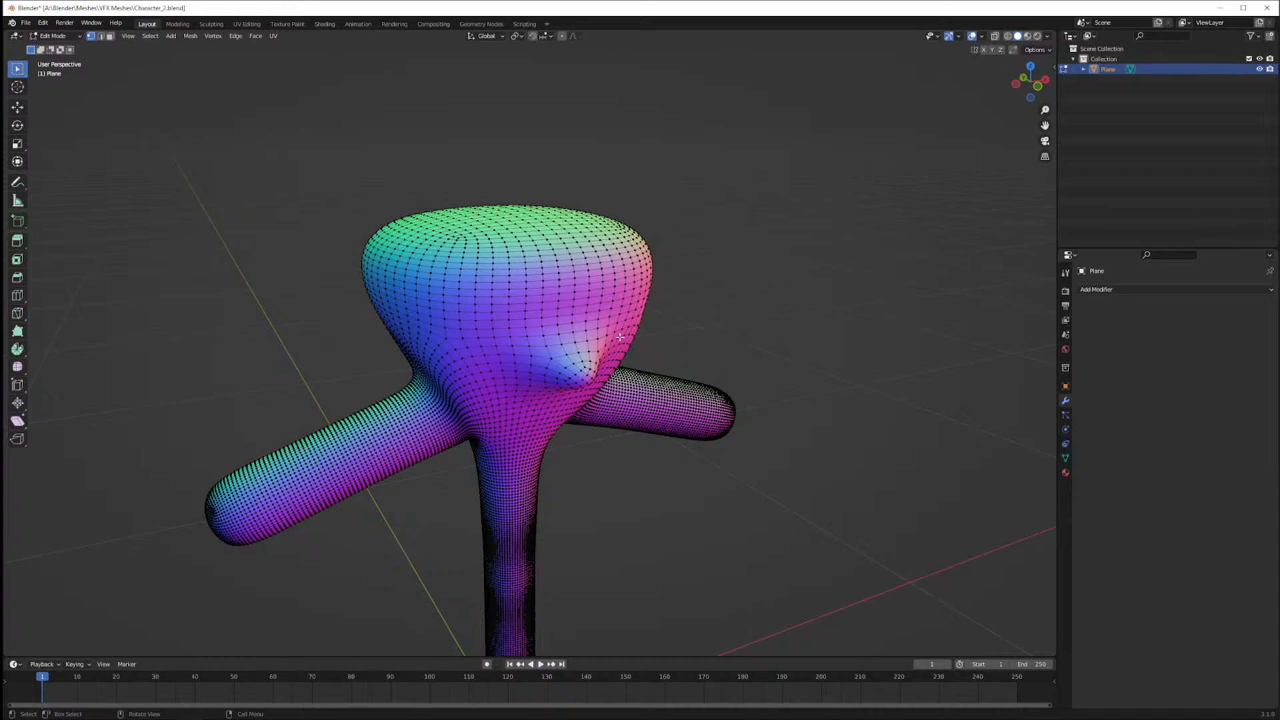
key("Tab")
key("Tab")
key("alt+a")
key("Tab")
key("Tab")
scroll(525, 317, "up", 4)
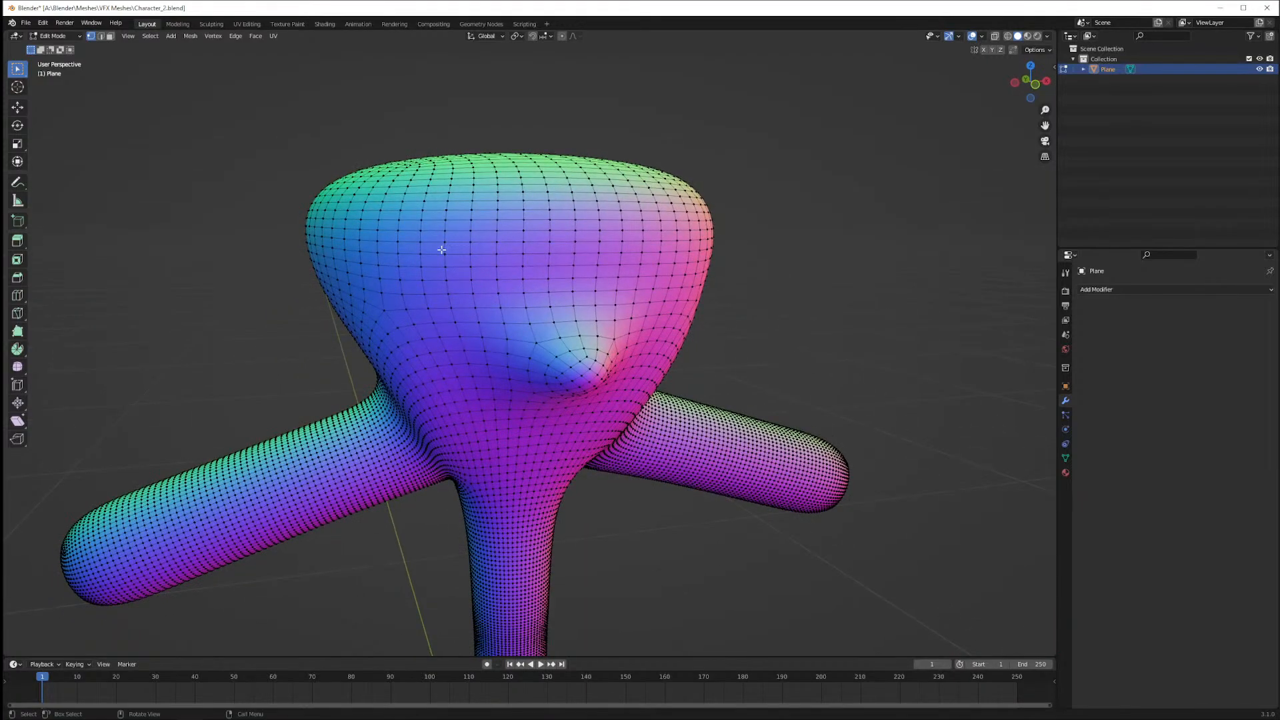
left_click_drag(442, 250, 510, 290)
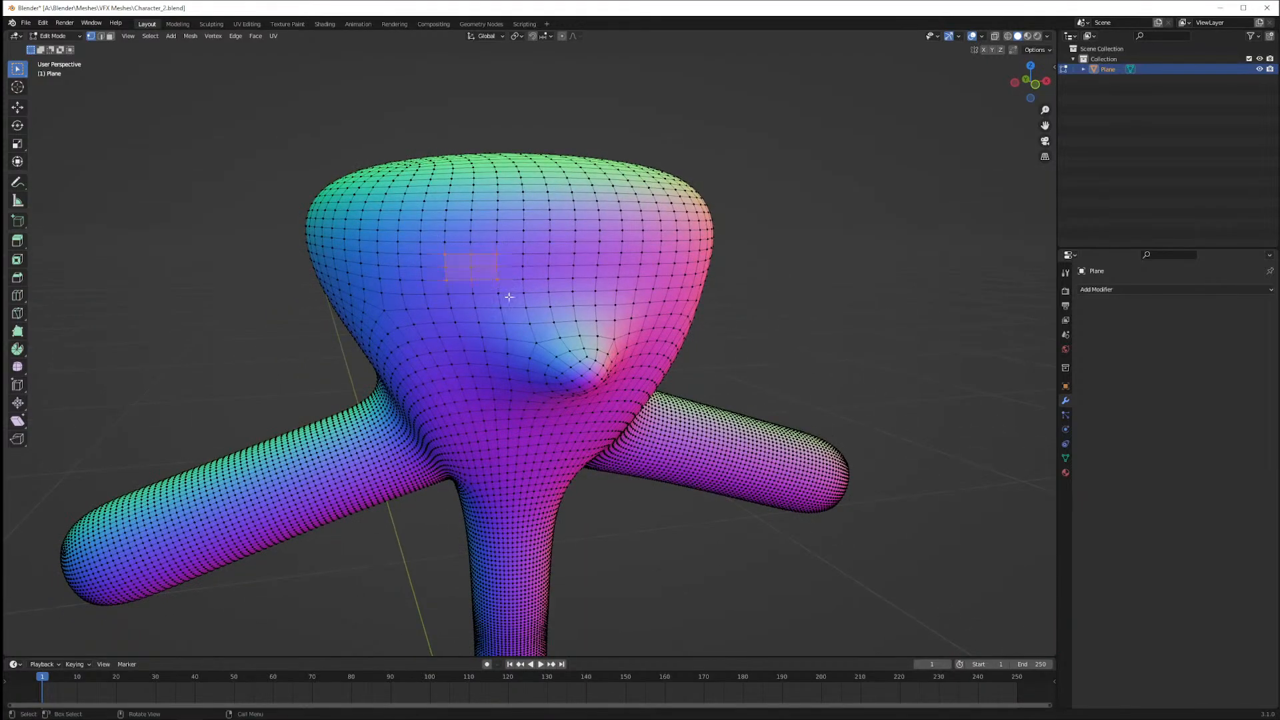
middle_click_drag(510, 297, 511, 279)
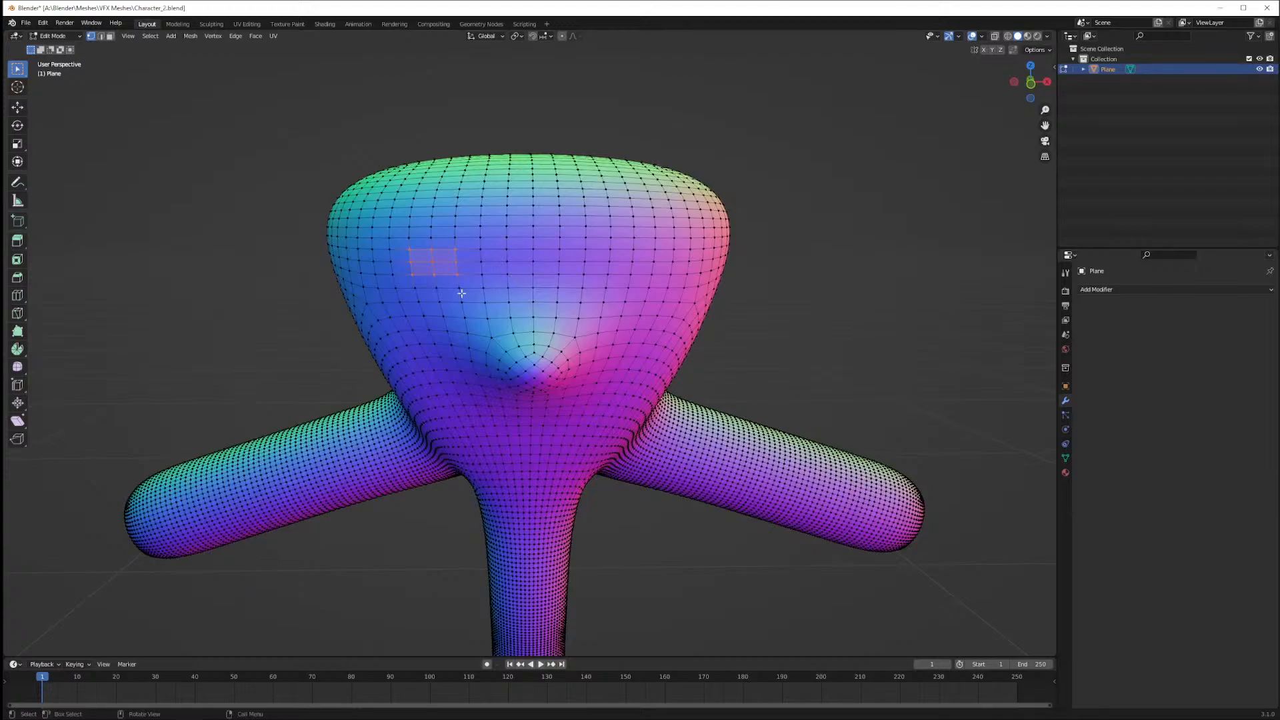
In the right view, move the selected eye block about 0.011 m forward along Y and check the raised area's shading
key("KP_3")
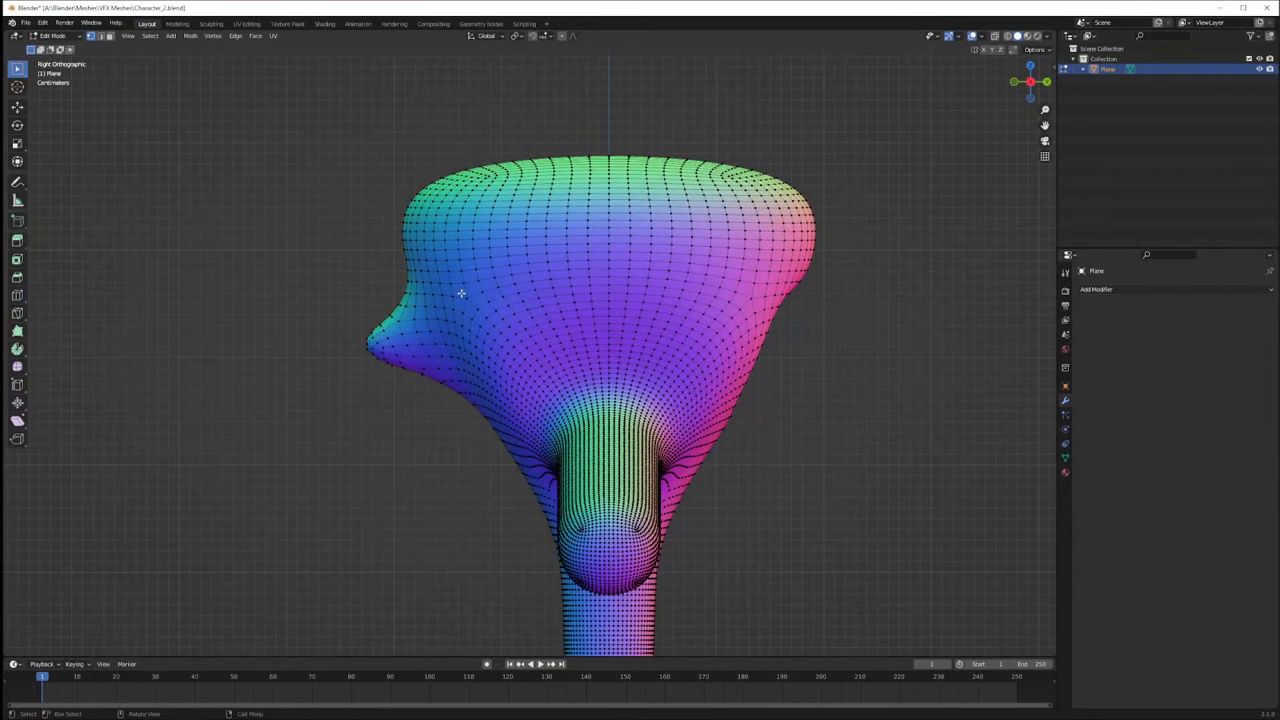
key("g")
key("y")
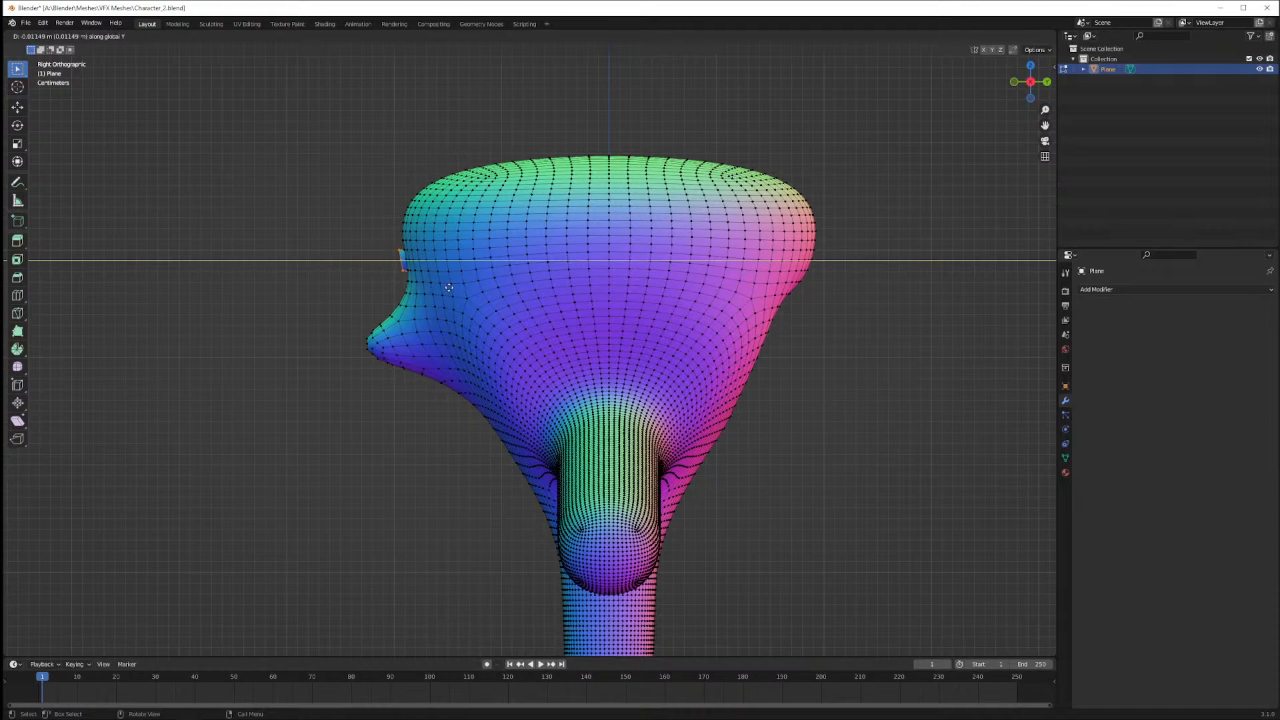
left_click(449, 288)
left_click(354, 285)
middle_click_drag(354, 286, 558, 302)
key("Tab")
scroll(541, 282, "down", 2)
scroll(559, 278, "up", 3)
key("Tab")
scroll(558, 302, "up", 2)
scroll(558, 302, "down", 1)
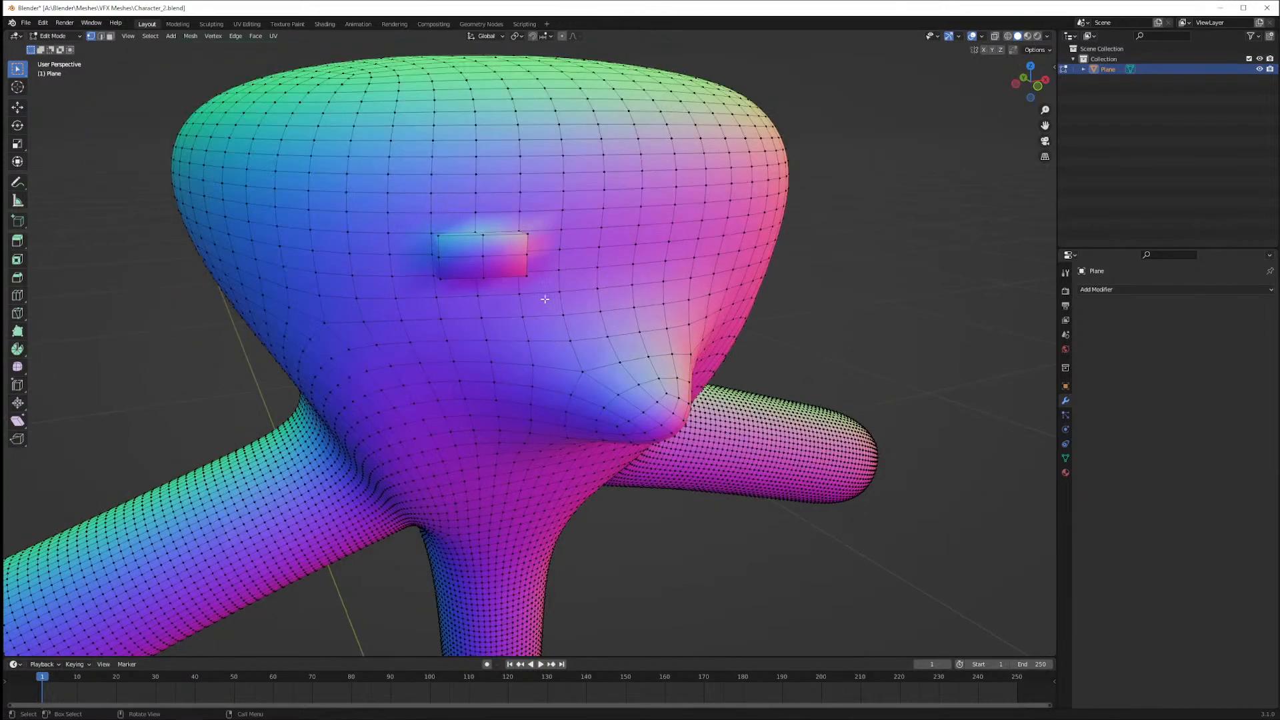
Box-select the raised eye block, bevel its edges, and check the result in Object Mode and Edit Mode
left_click_drag(435, 232, 533, 284)
key("ctrl+b")
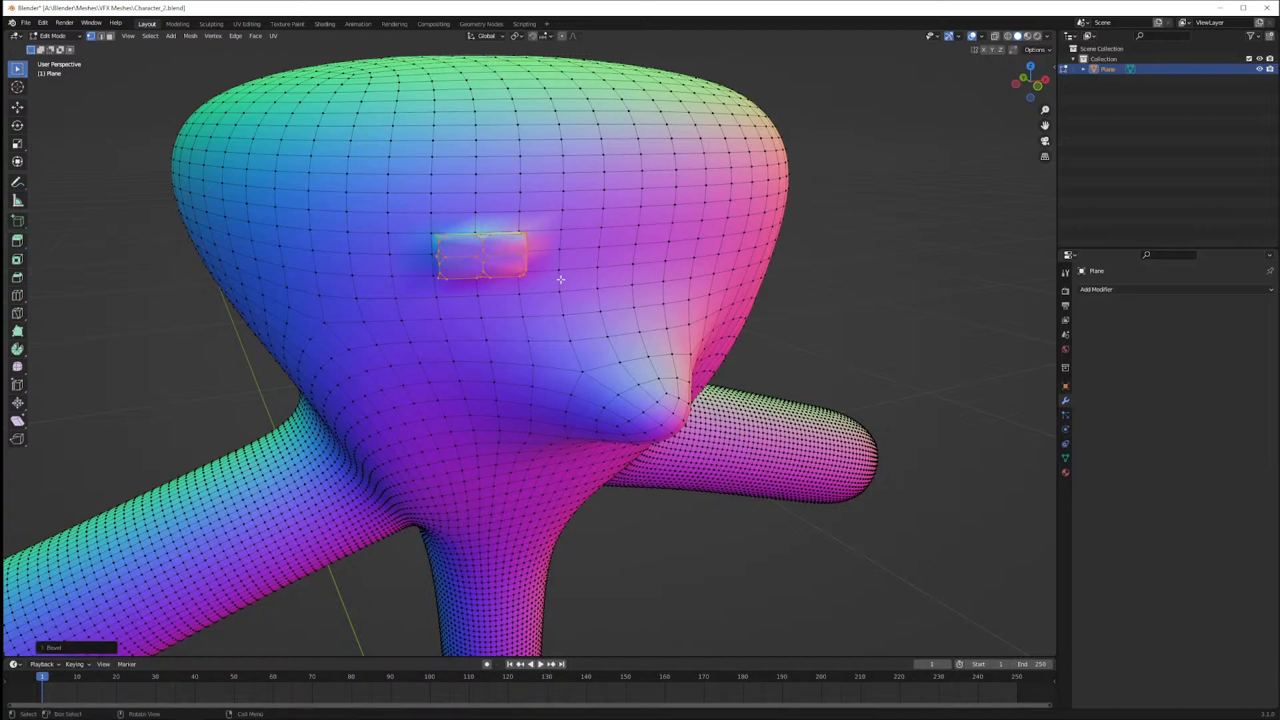
left_click(561, 279)
mouse_move(561, 279)
middle_mouse_down()
mouse_move(879, 233)
mouse_move(760, 289)
mouse_move(526, 280)
mouse_move(560, 280)
middle_mouse_up()
key("Tab")
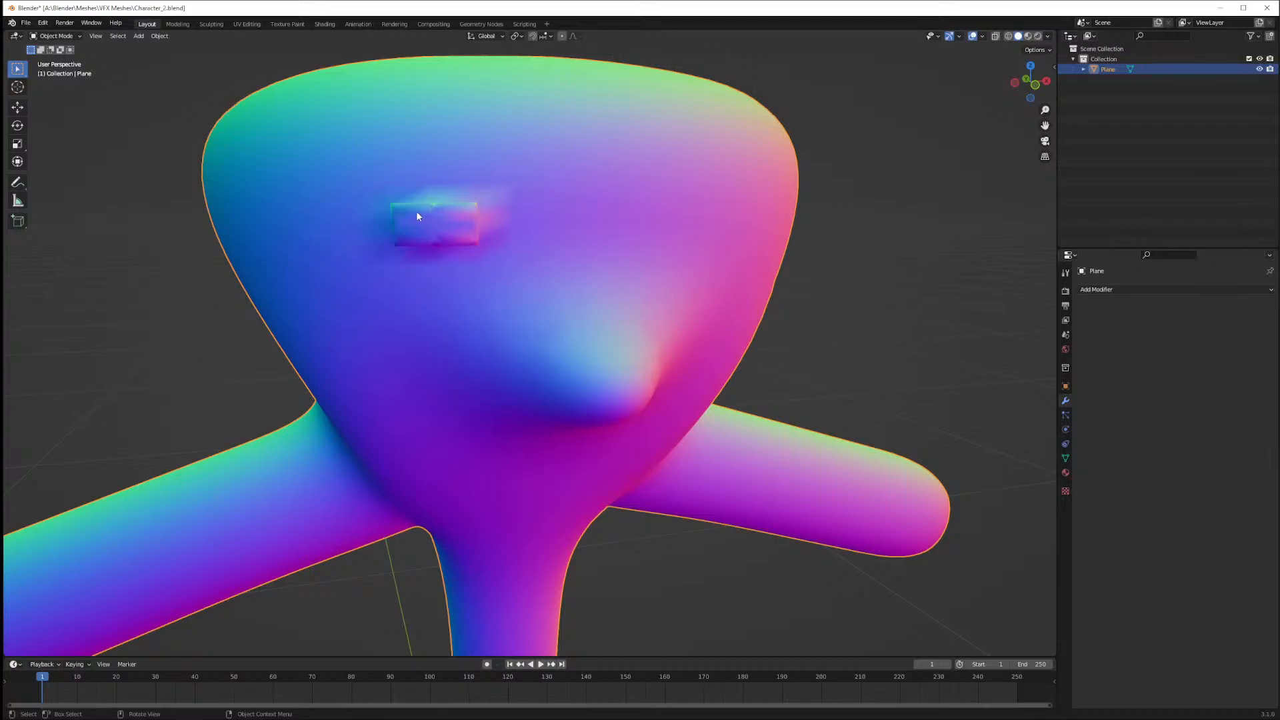
key("Tab")
middle_click_drag(393, 208, 479, 276)
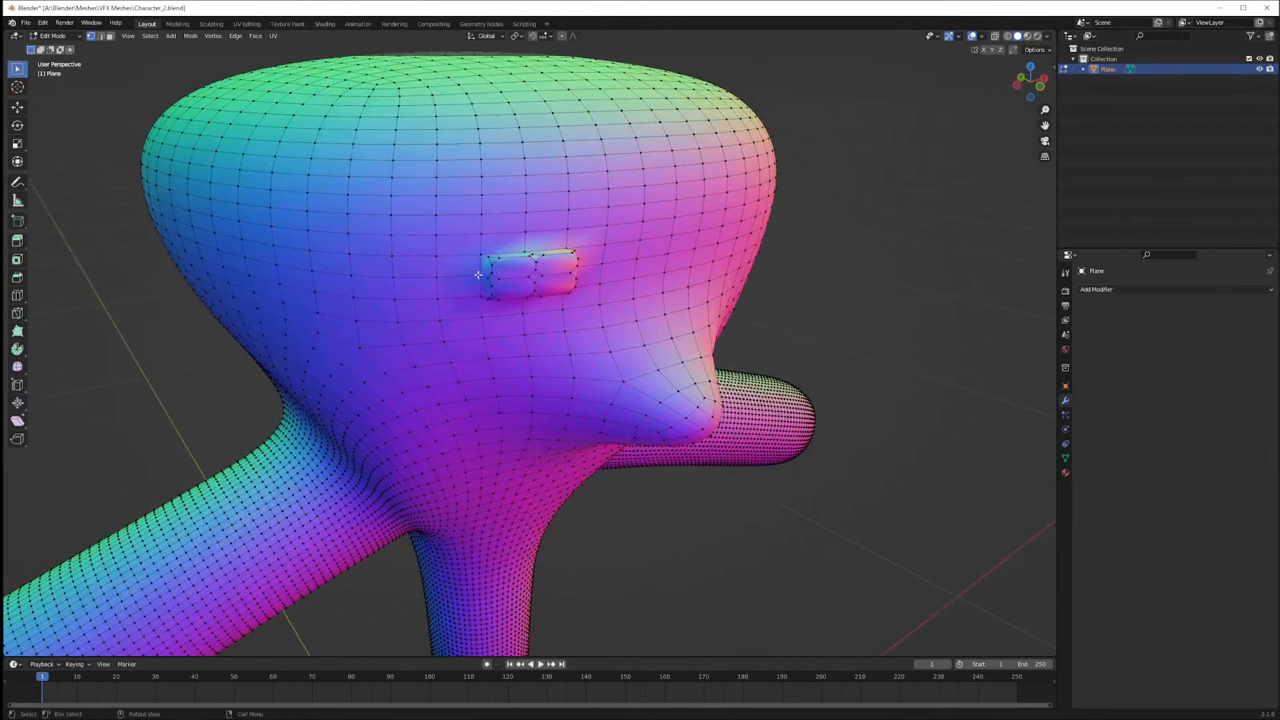
Try edge-sliding the middle vertex of the beveled eye block, then compare the eye in Object Mode and Edit Mode
key("g")
key("g")
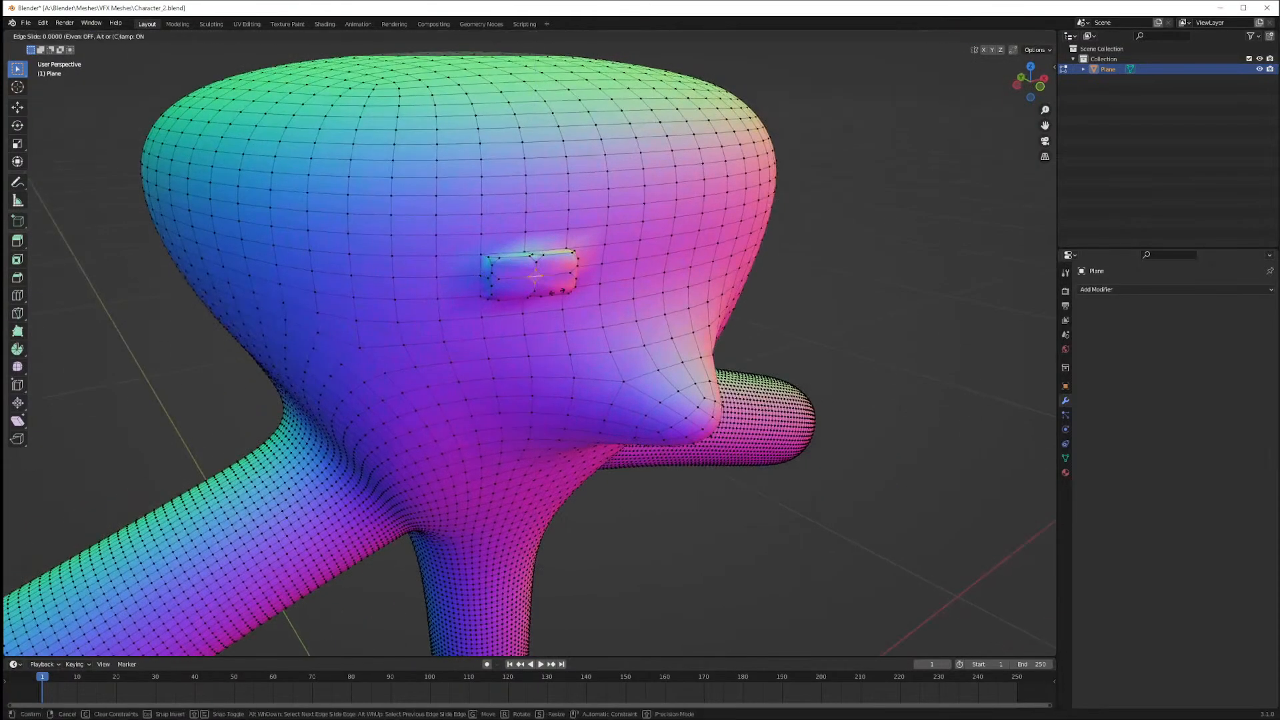
key("Escape")
middle_click_drag(757, 289, 794, 286)
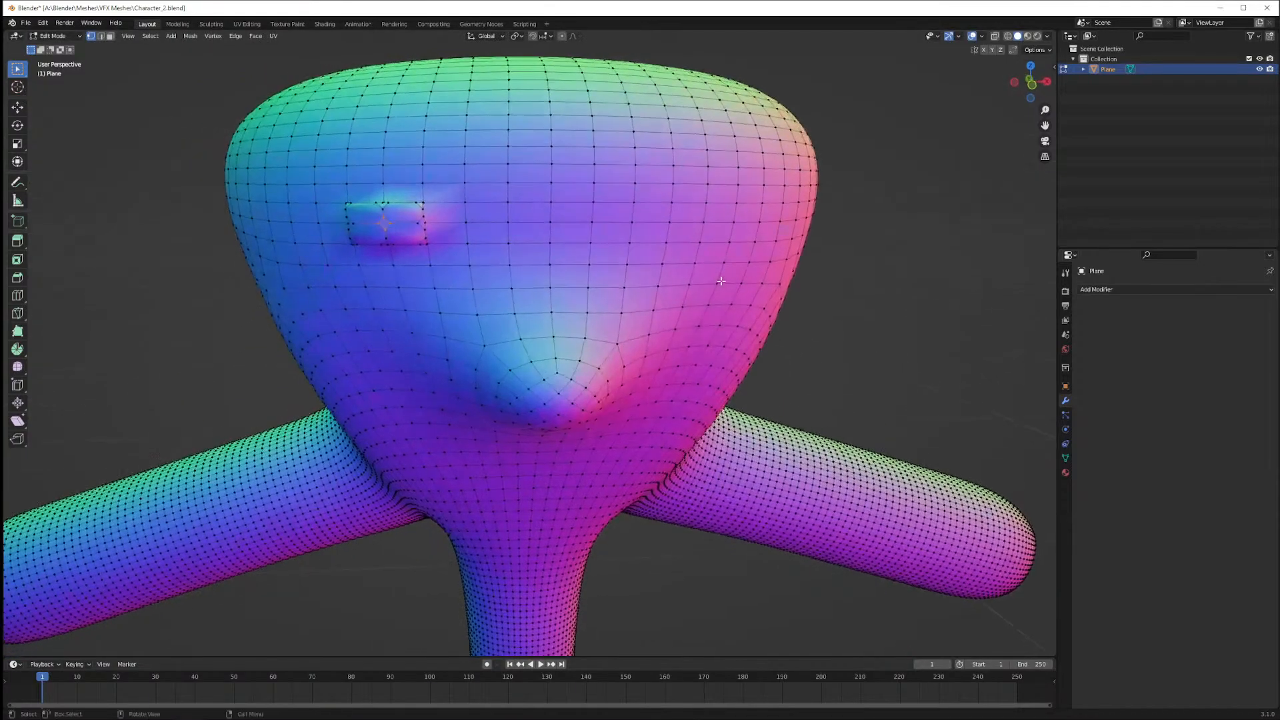
key("Tab")
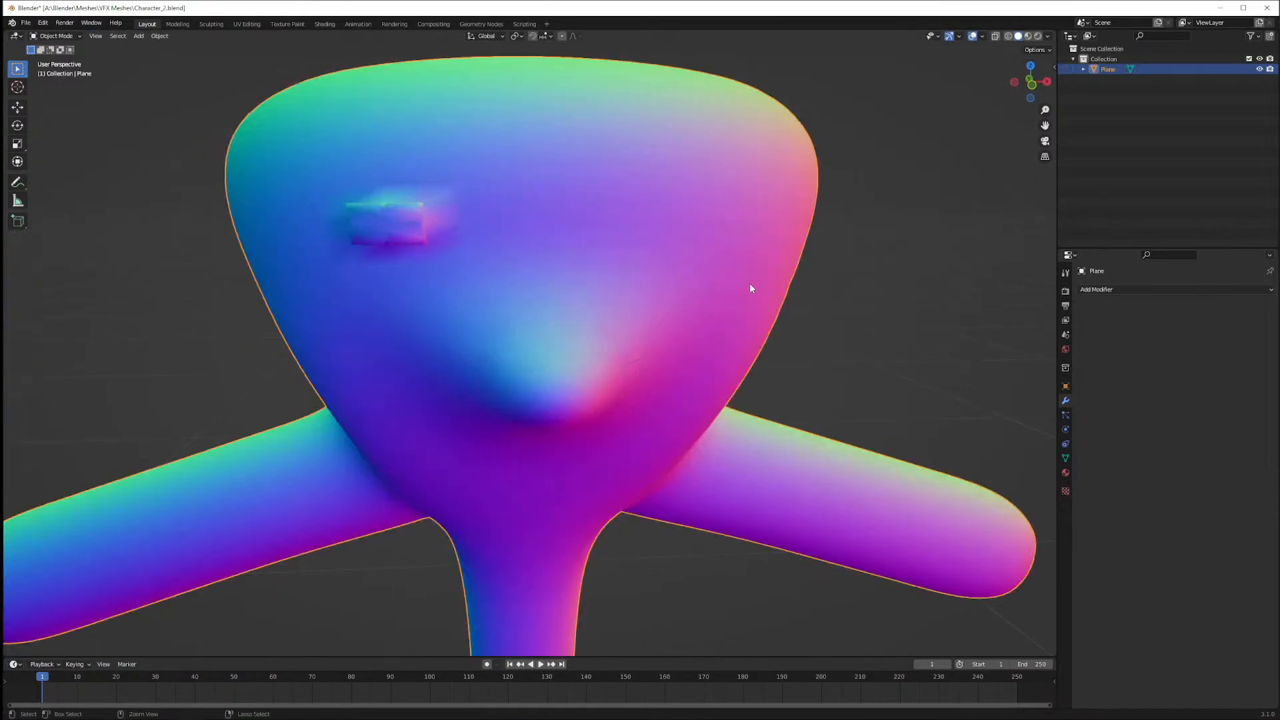
key("Tab")
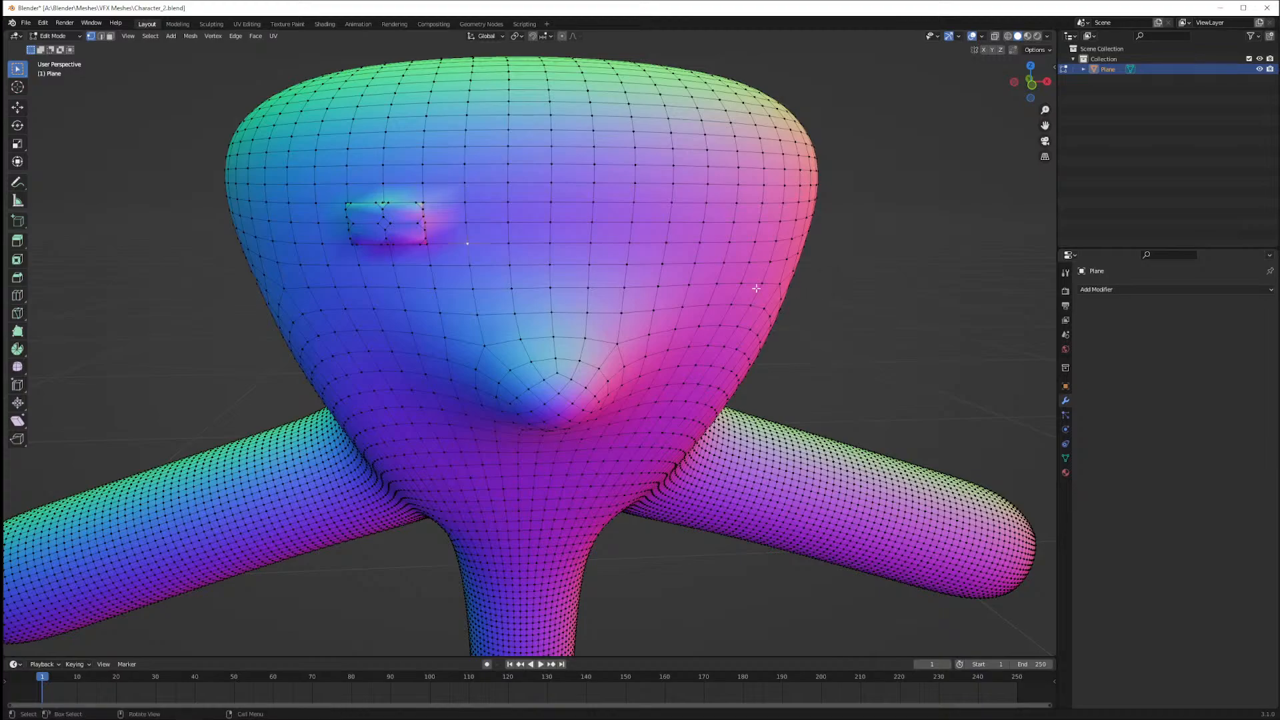
Undo the bevel and the forward move, returning to the original block selection at the eye position
key("ctrl+z")
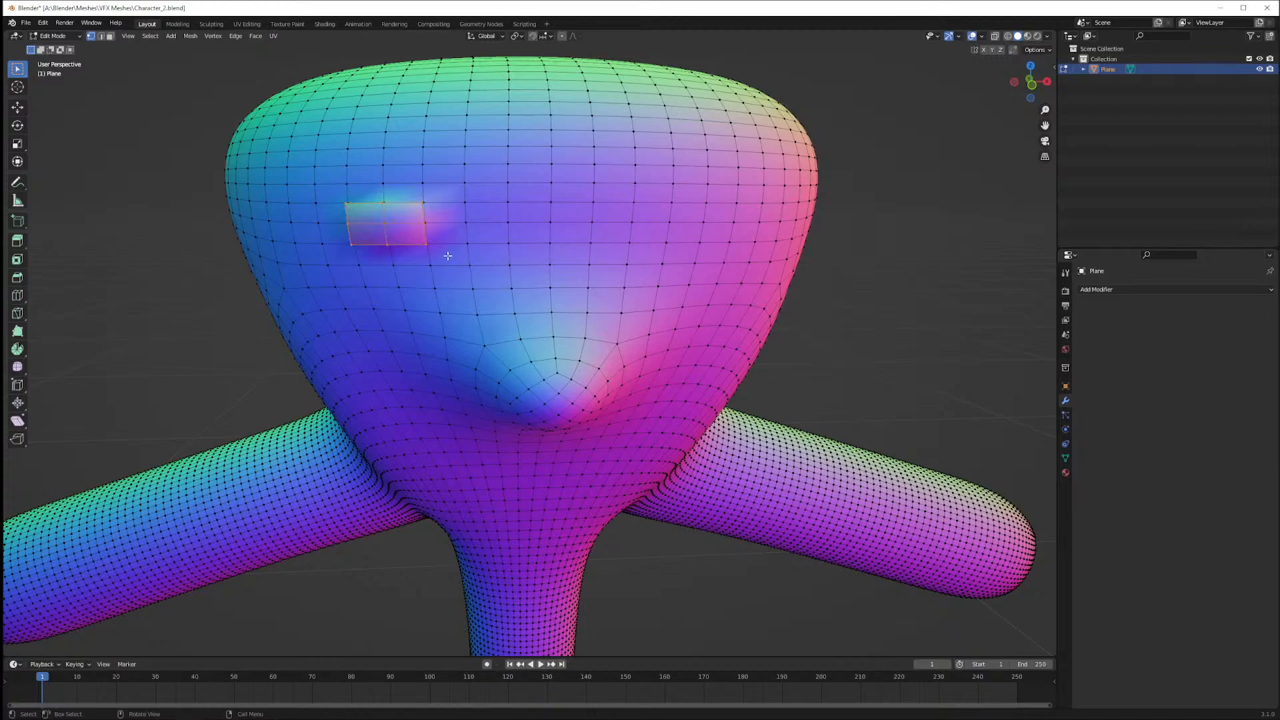
key("ctrl+z")
key("ctrl+z")
middle_click_drag(418, 250, 472, 257)
key("ctrl+z")
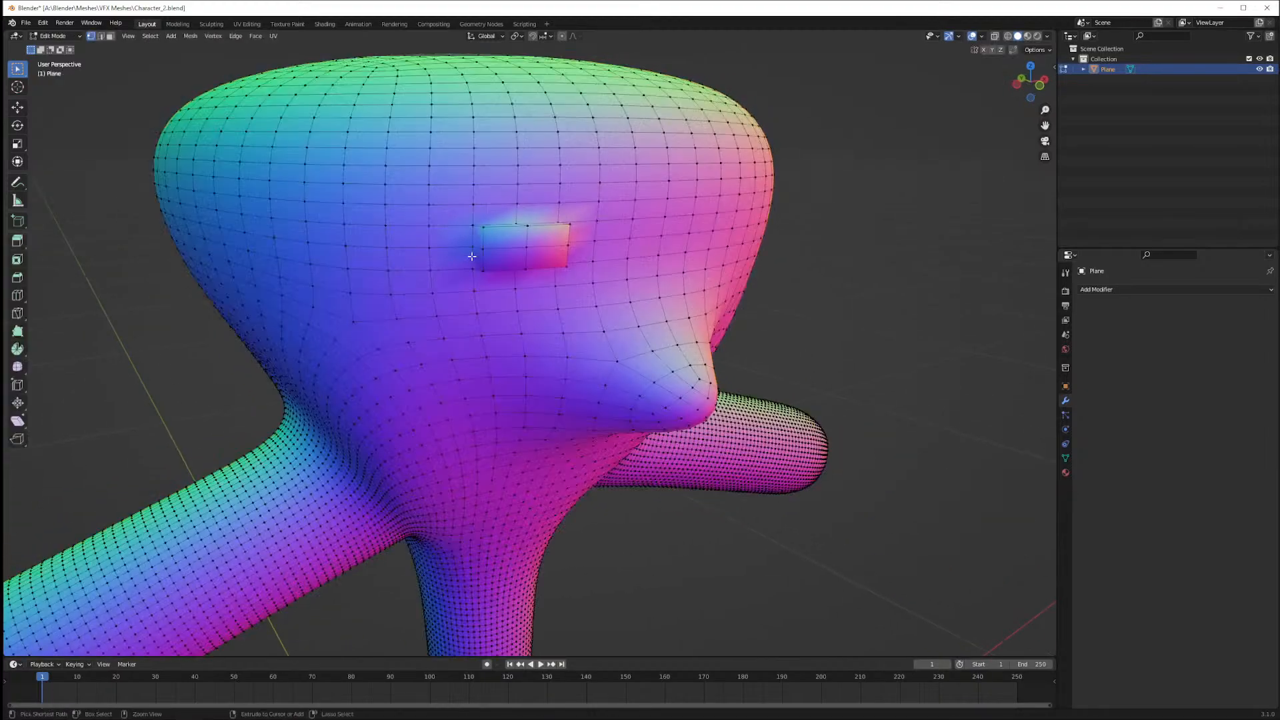
key("ctrl+z")
Extrude the selected eye block slightly inward along the Y axis to form a recessed eye, and clear the selection
key("e")
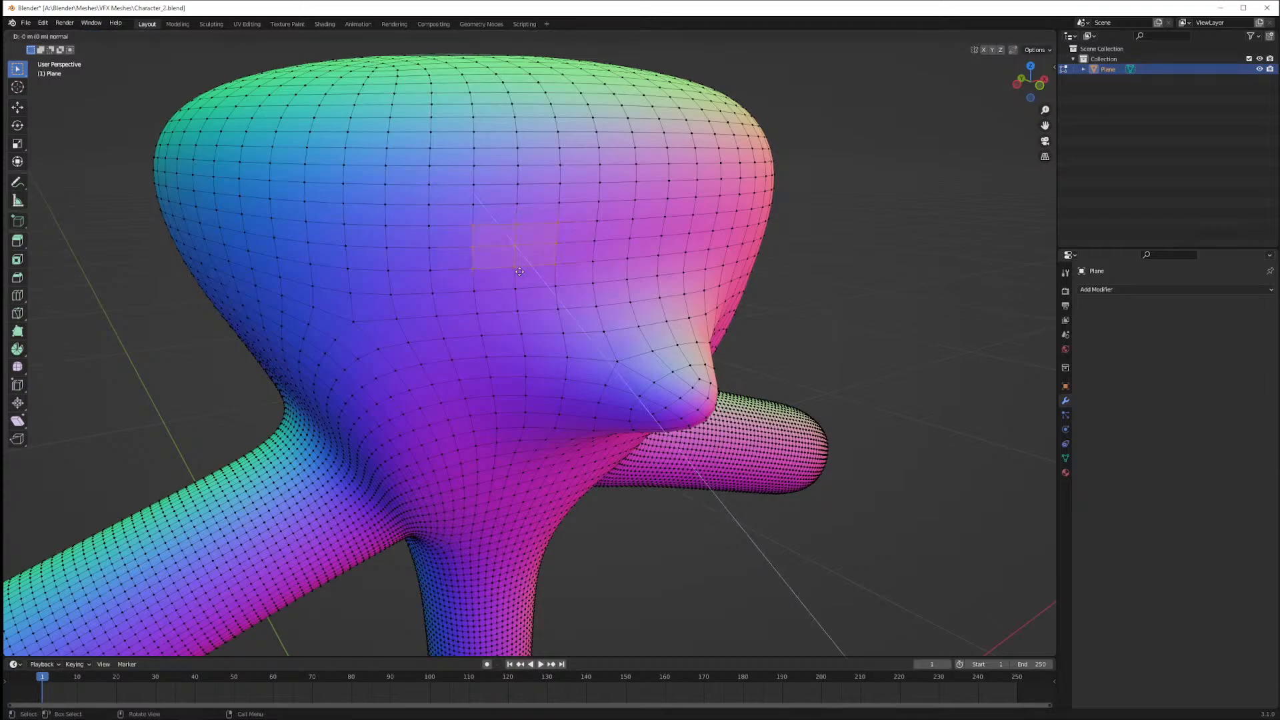
key("y")
left_click(511, 264)
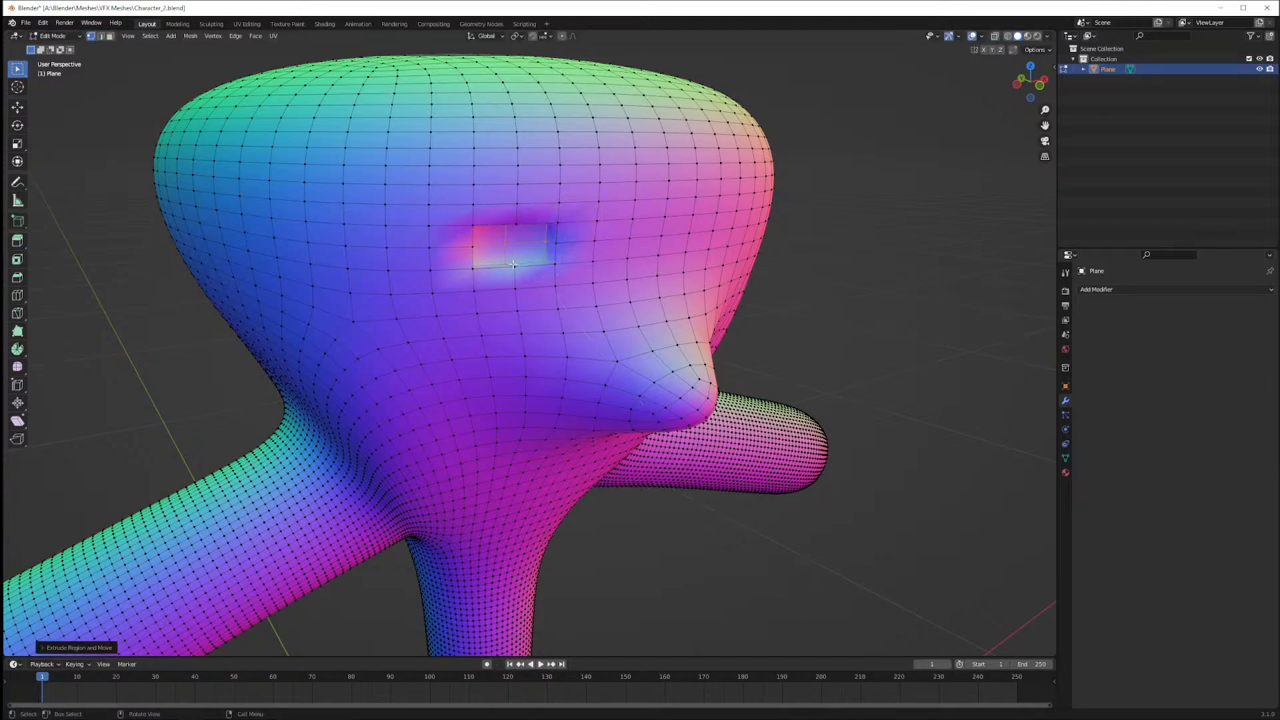
left_click(849, 300)
middle_click_drag(849, 300, 817, 292)
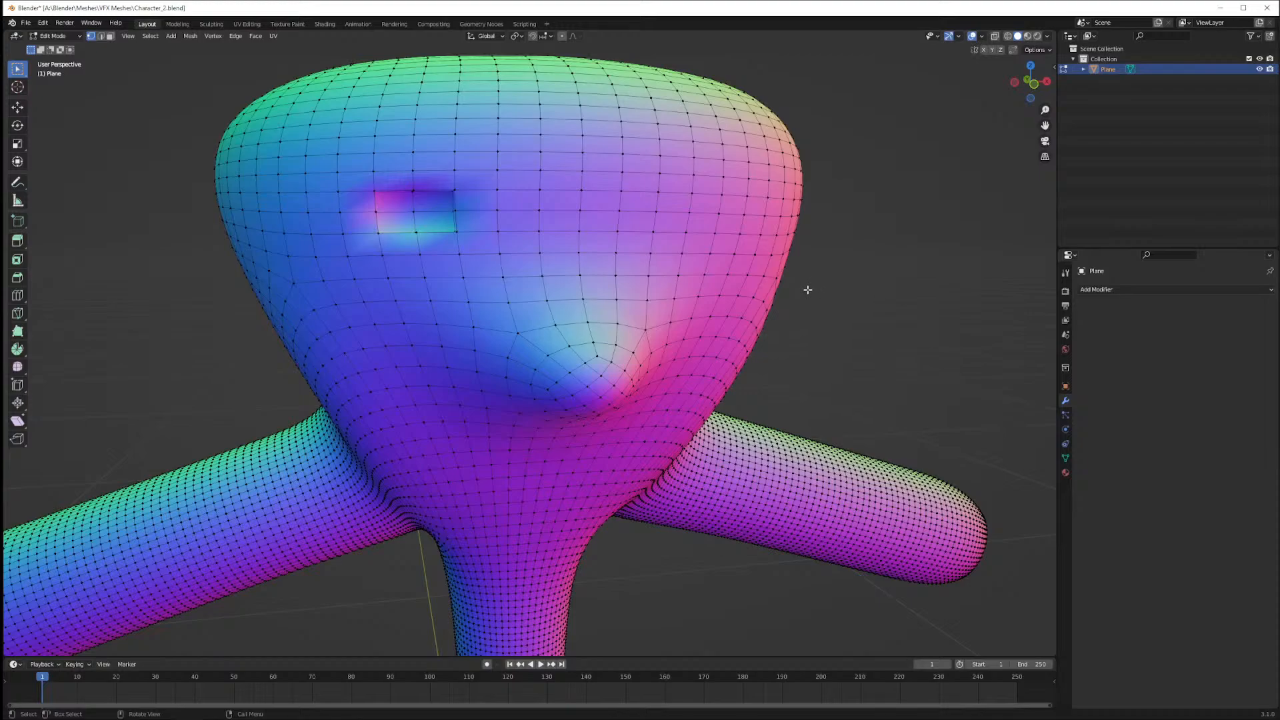
Inspect the recessed eye in Object Mode from several angles, comparing Material Preview, Rendered, Wireframe and Solid shading
key("Tab")
scroll(776, 294, "down", 3)
mouse_move(699, 296)
middle_mouse_down()
mouse_move(800, 311)
mouse_move(660, 300)
mouse_move(649, 263)
mouse_move(701, 272)
middle_mouse_up()
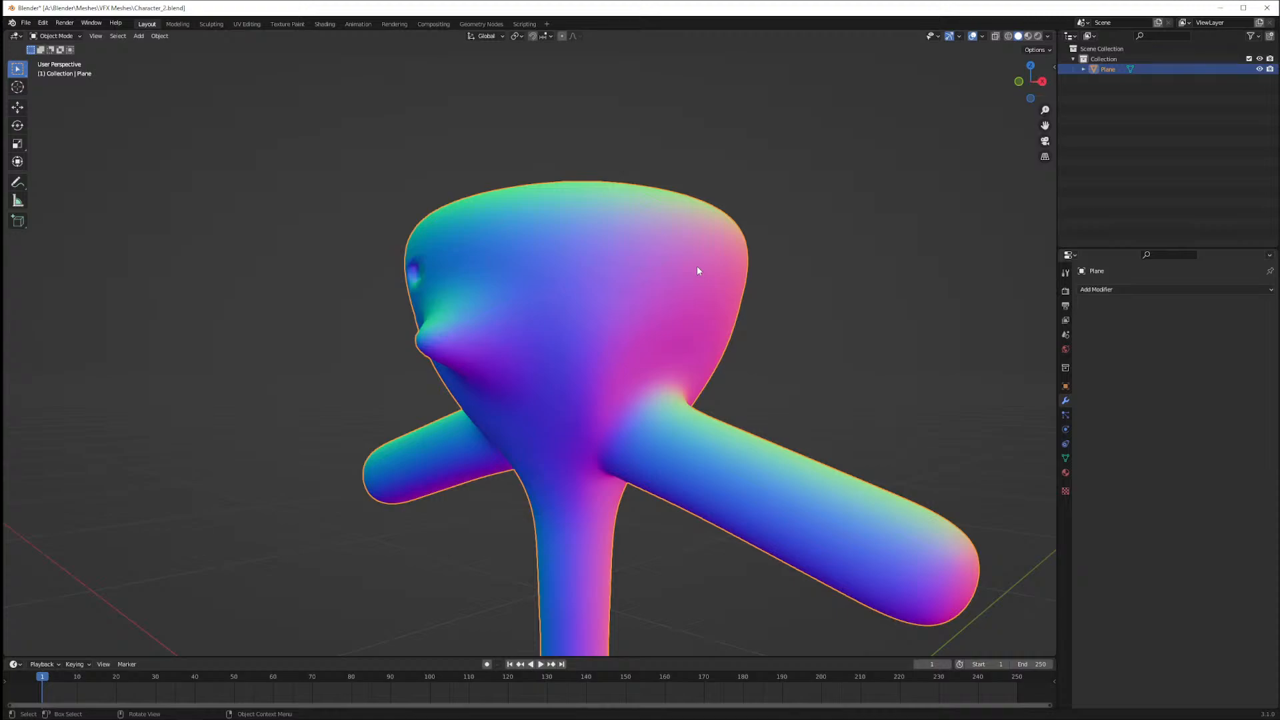
middle_click_drag(698, 270, 555, 289)
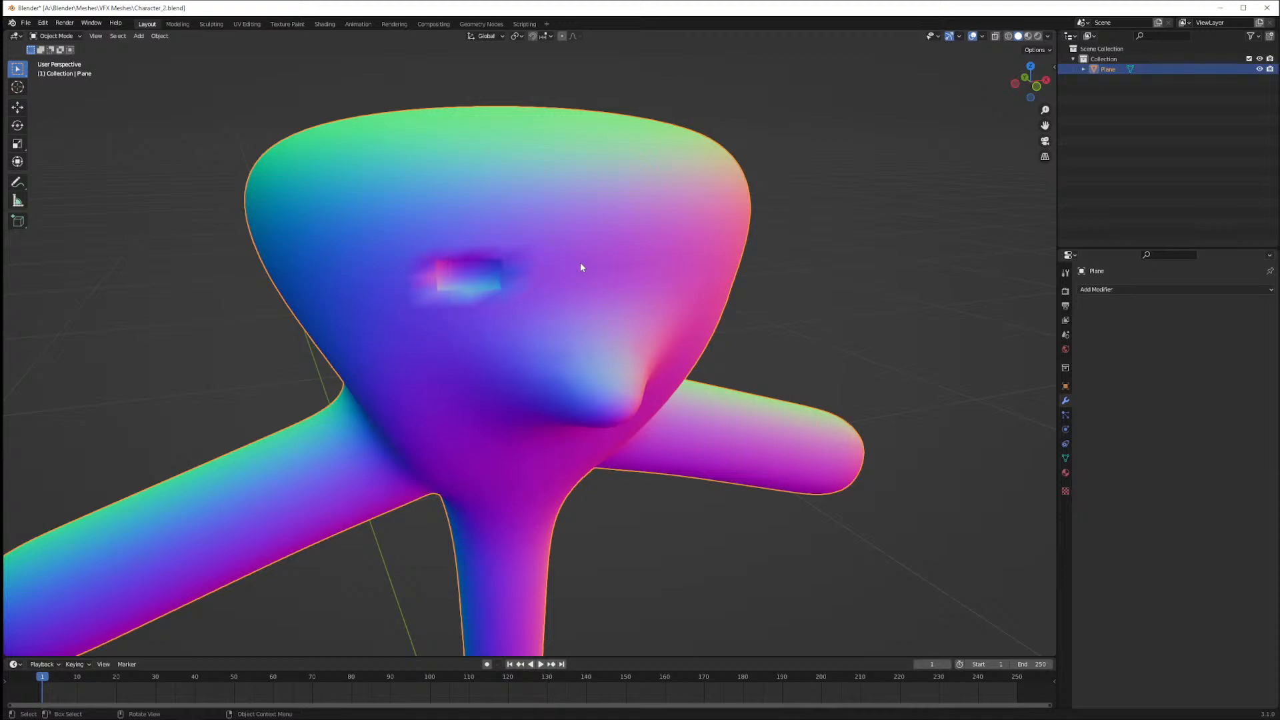
left_click(1027, 37)
left_click(1038, 36)
left_click(1019, 36)
middle_click_drag(669, 172, 1056, 34)
left_click(1027, 37)
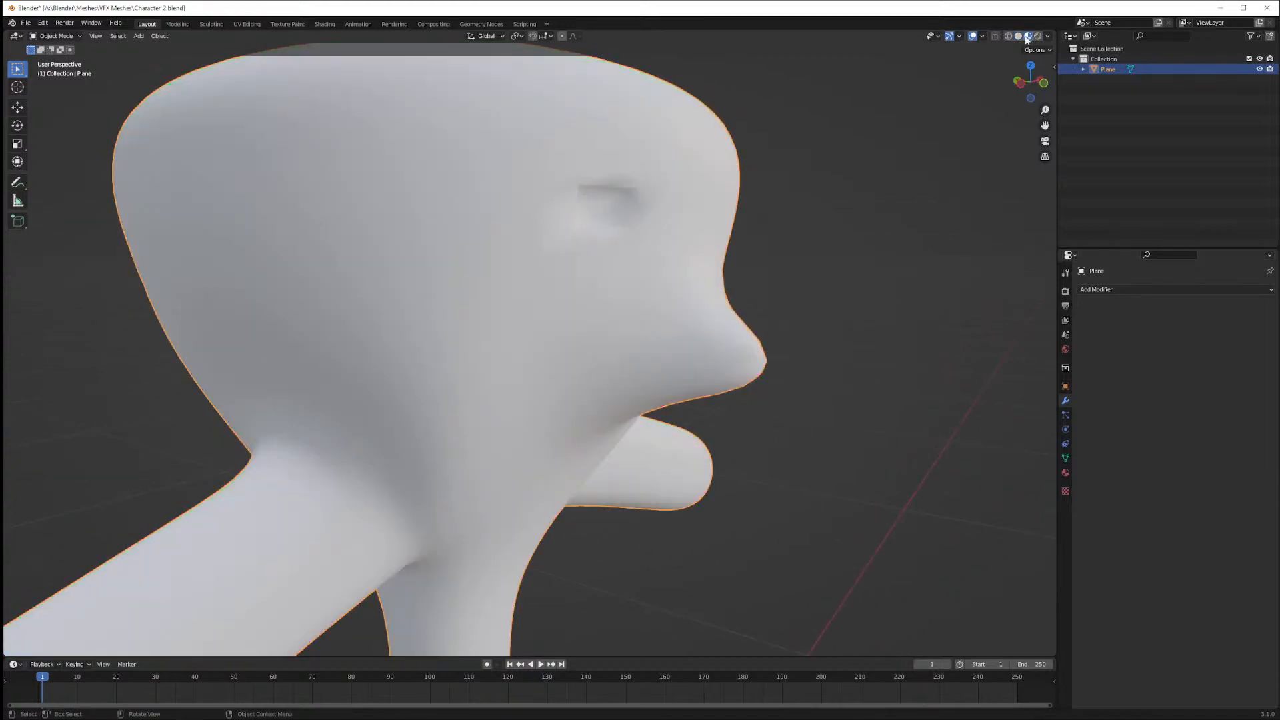
left_click(1008, 36)
mouse_move(867, 120)
middle_mouse_down()
mouse_move(789, 152)
mouse_move(749, 151)
mouse_move(990, 64)
middle_mouse_up()
left_click(1017, 37)
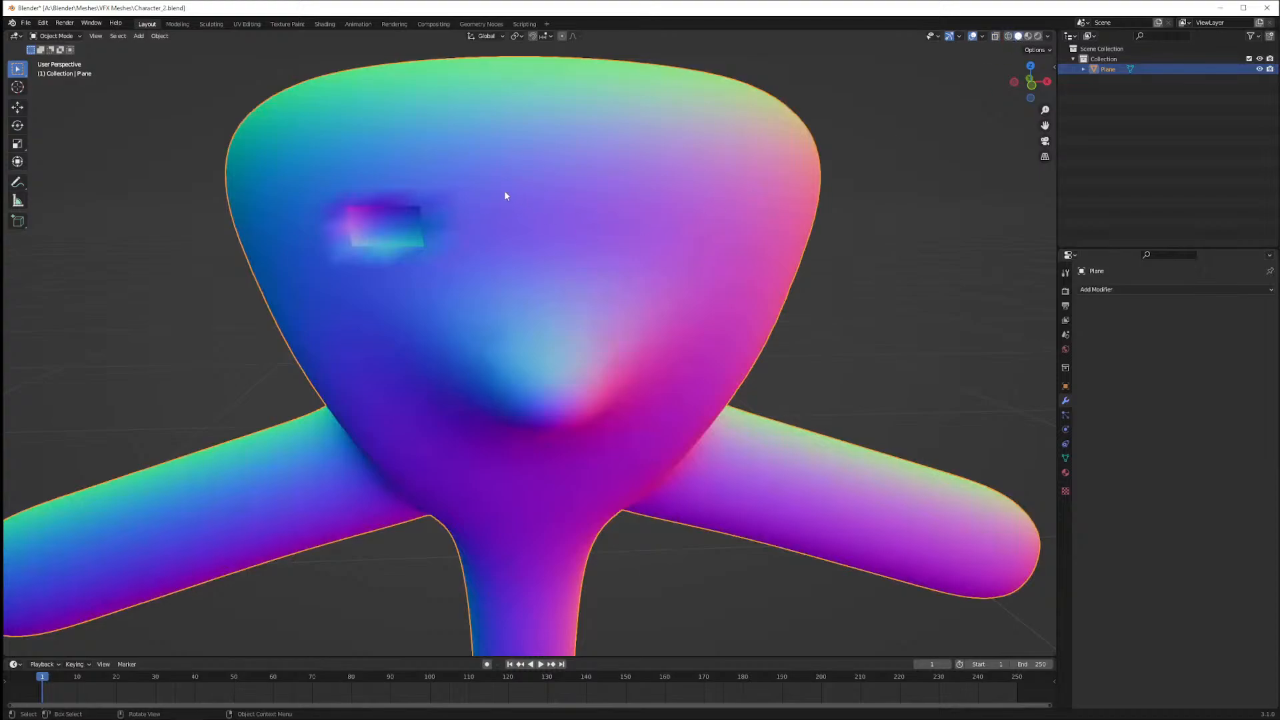
Examine the head and the recessed eye from several sides and distances in Object Mode and Edit Mode
middle_click_drag(504, 196, 605, 333)
scroll(718, 235, "down", 2)
scroll(718, 235, "up", 1)
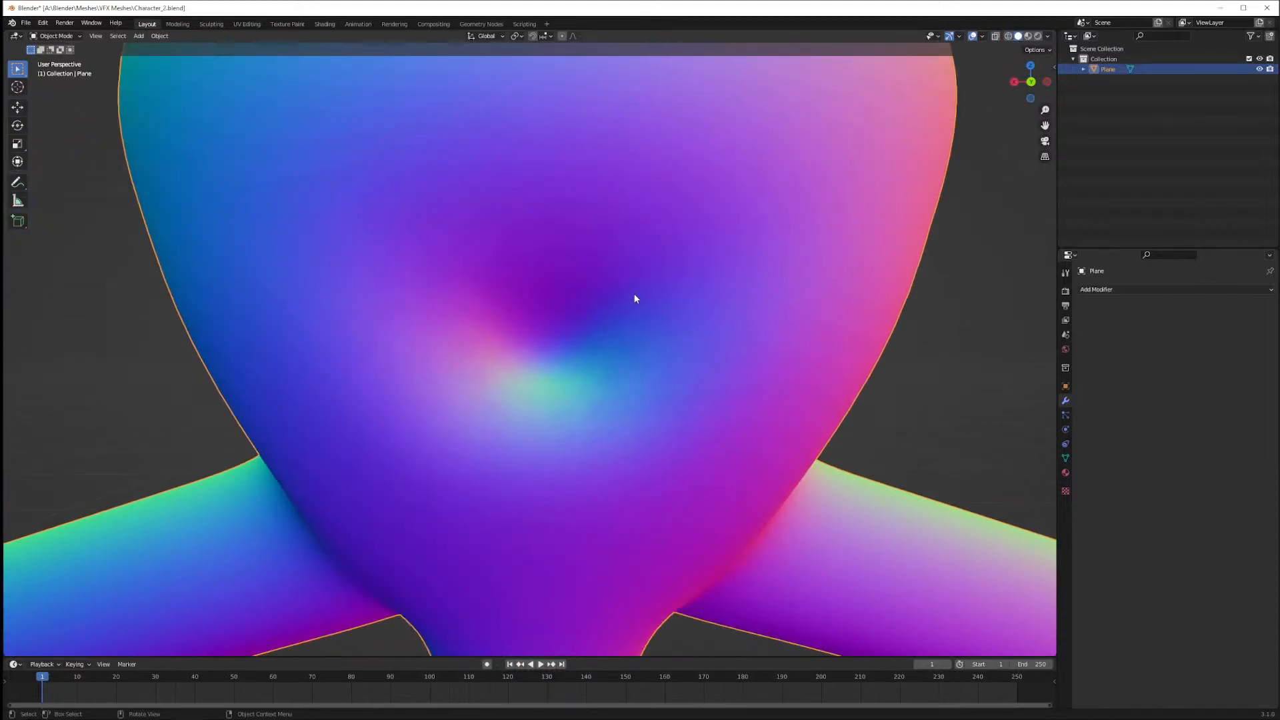
scroll(752, 230, "down", 4)
middle_click_drag(806, 220, 561, 257)
key("Tab")
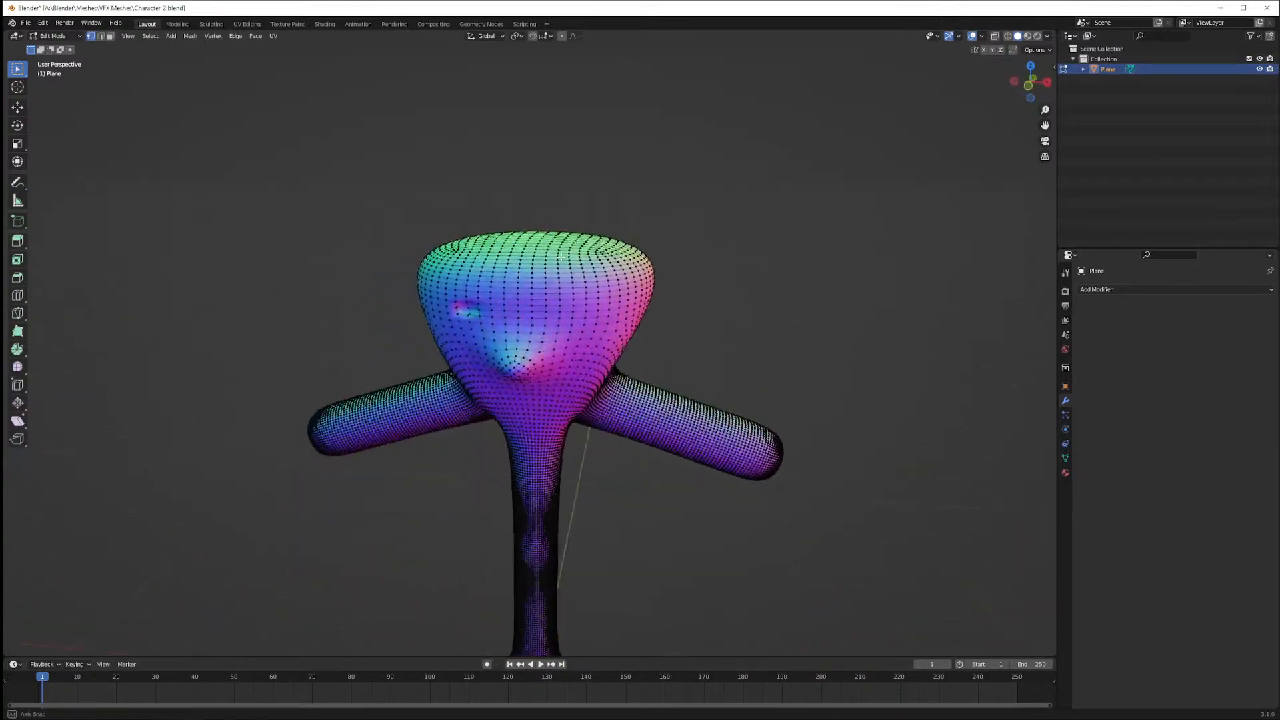
scroll(561, 256, "up", 4)
key("Tab")
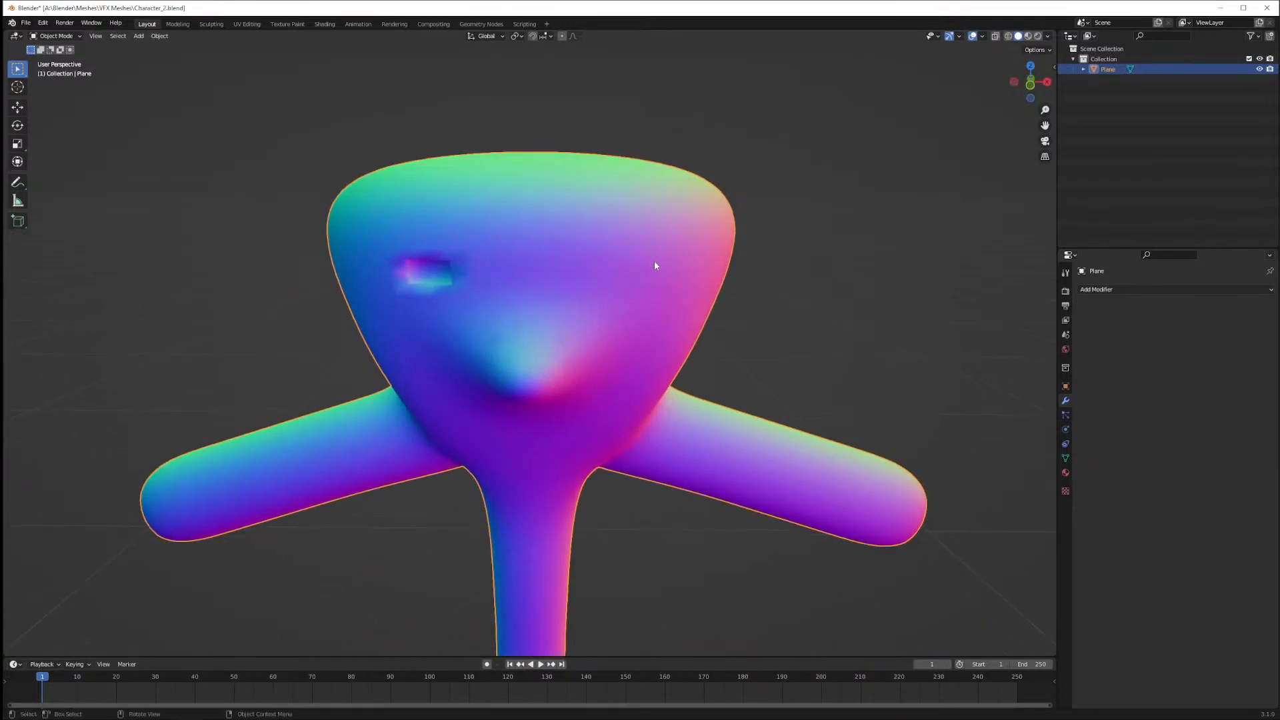
scroll(654, 262, "up", 3)
middle_click_drag(437, 261, 531, 263)
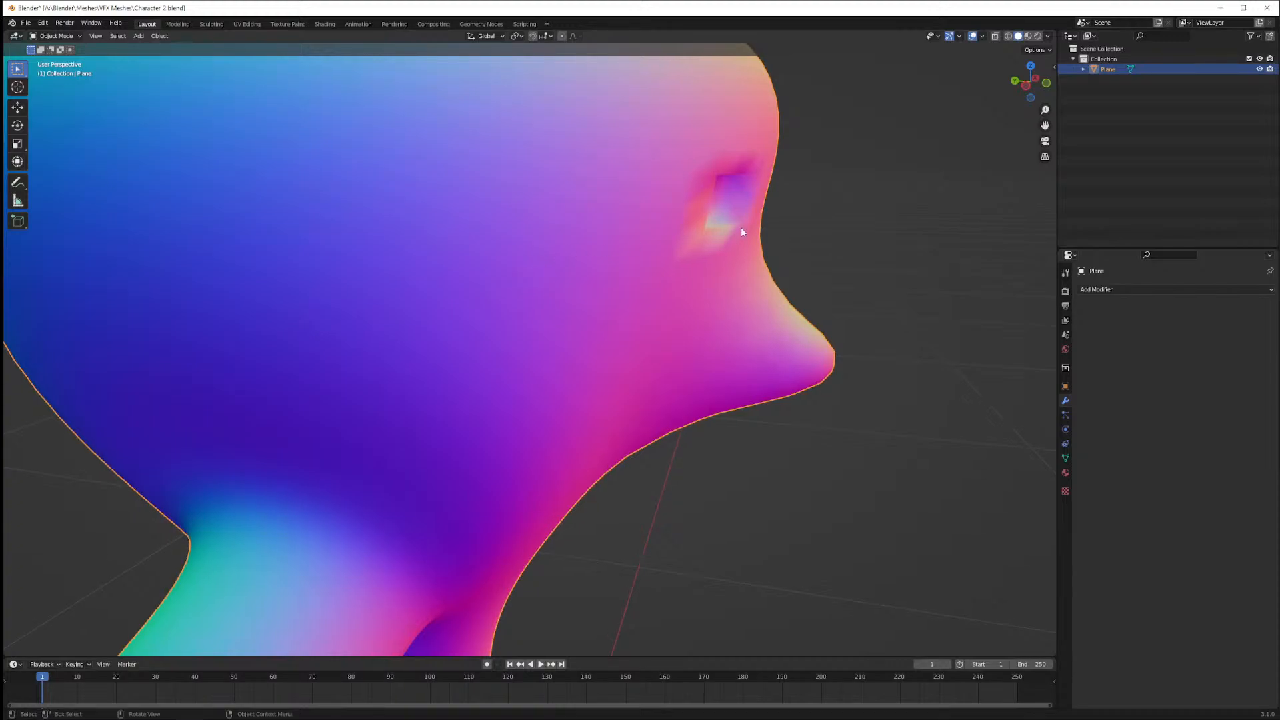
In Edit Mode, box-select the recessed eye's vertices and check the selection with X-ray temporarily turned on
key("Tab")
middle_click_drag(798, 223, 699, 218)
middle_click_drag(298, 177, 332, 170)
scroll(332, 170, "up", 2)
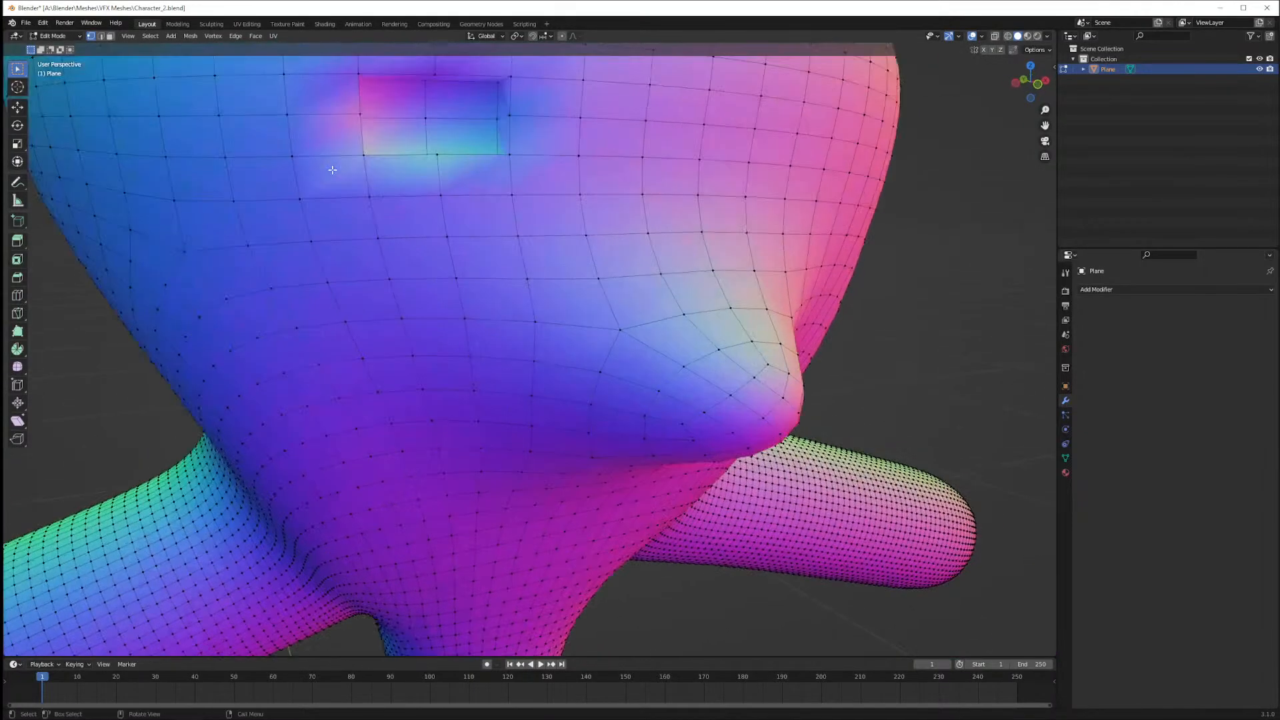
scroll(375, 174, "down", 1)
left_click_drag(395, 140, 523, 215)
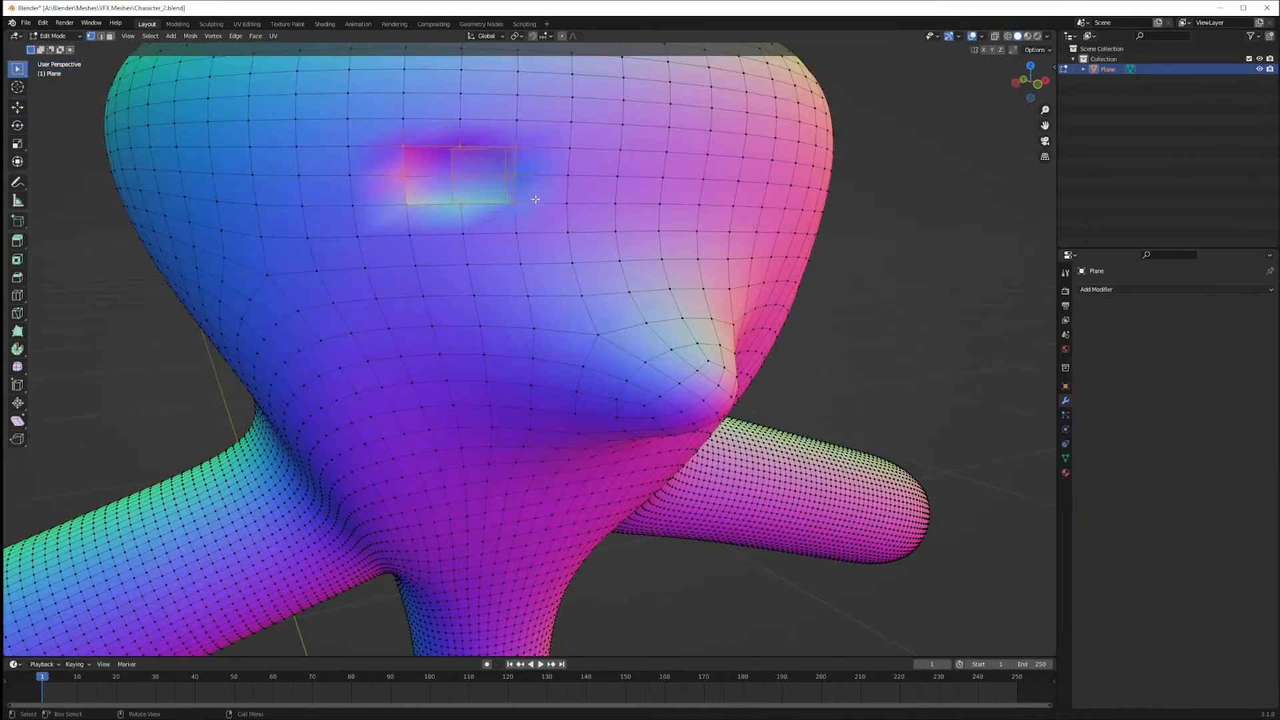
middle_click_drag(537, 198, 470, 180)
key("alt+z")
key("alt+z")
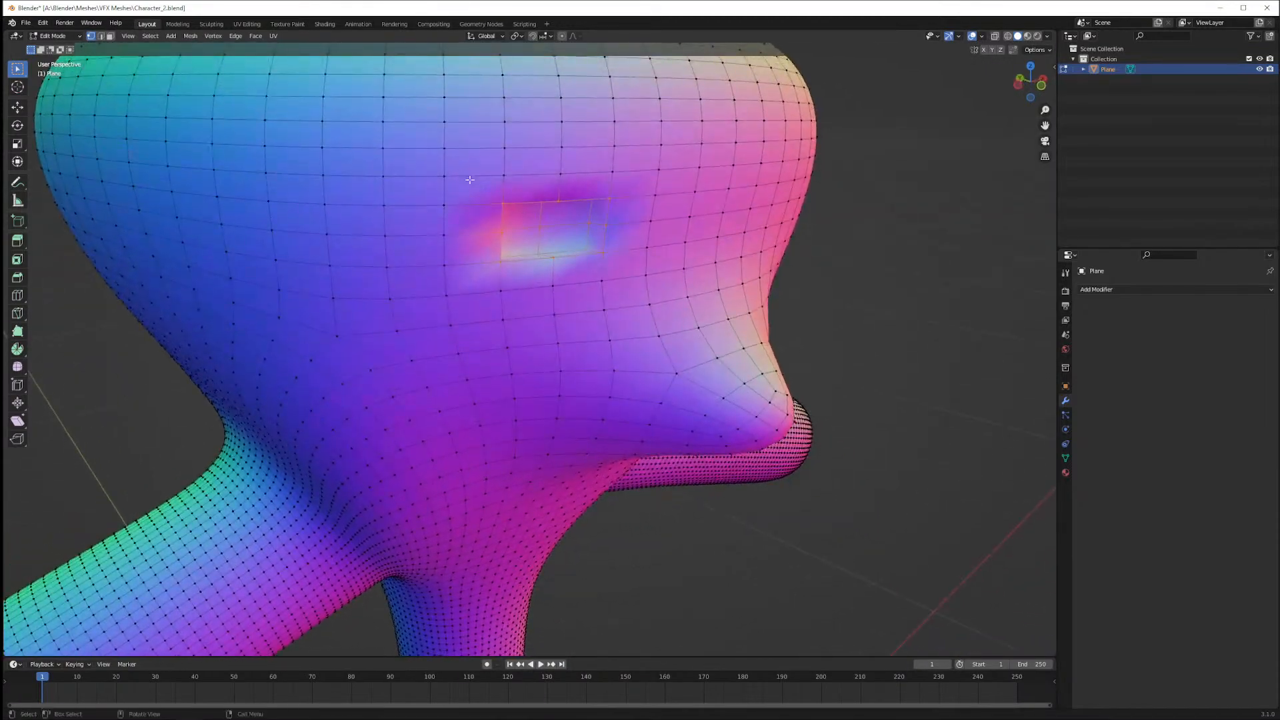
Try adding a loop cut to the recessed eye, then try beveling its selected edges
key("ctrl+r")
key("Escape")
key("ctrl+b")
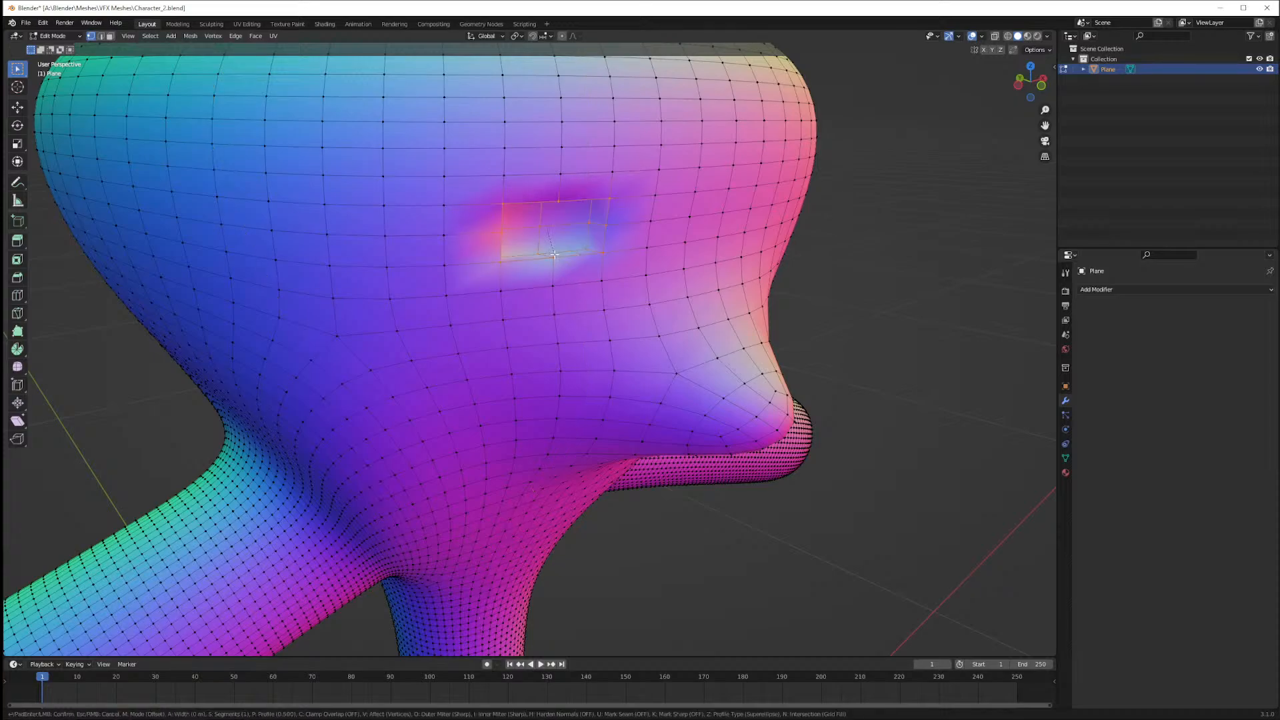
left_click(547, 243)
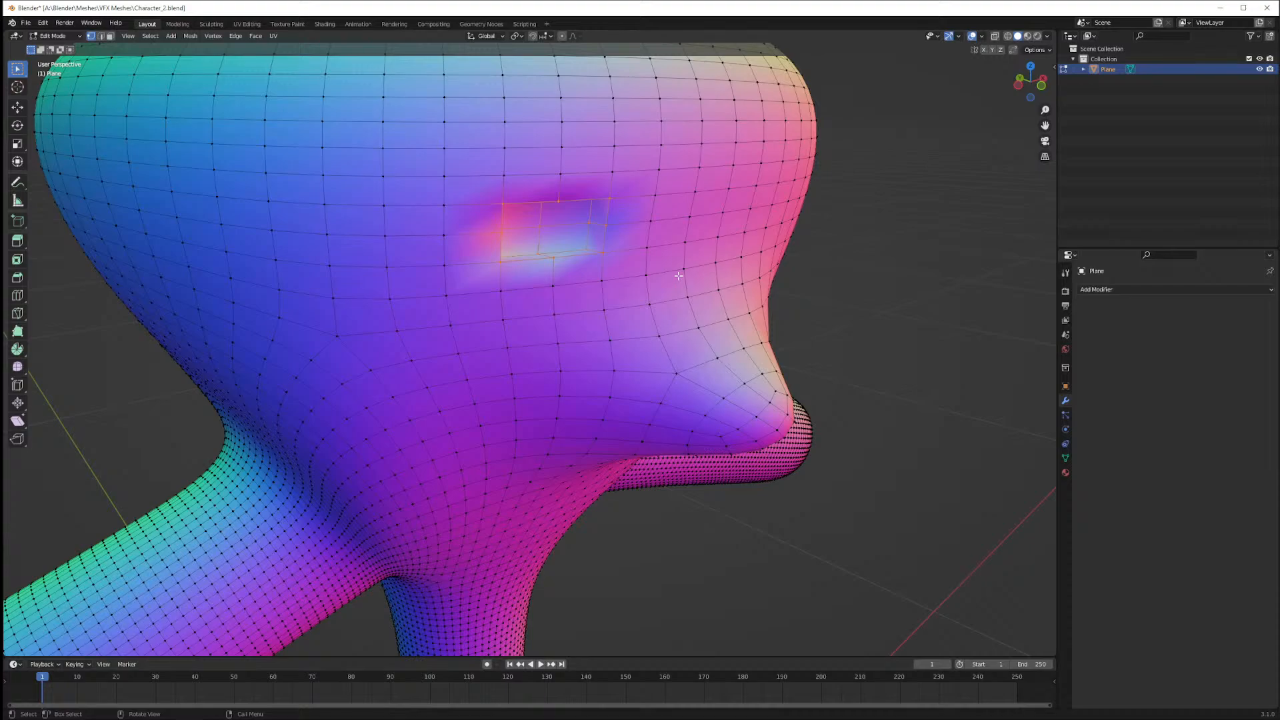
From the front view, box-select the vertices on the head's opposite side matching the recessed eye, and check the selection from the side with X-ray
middle_click_drag(783, 266, 744, 237)
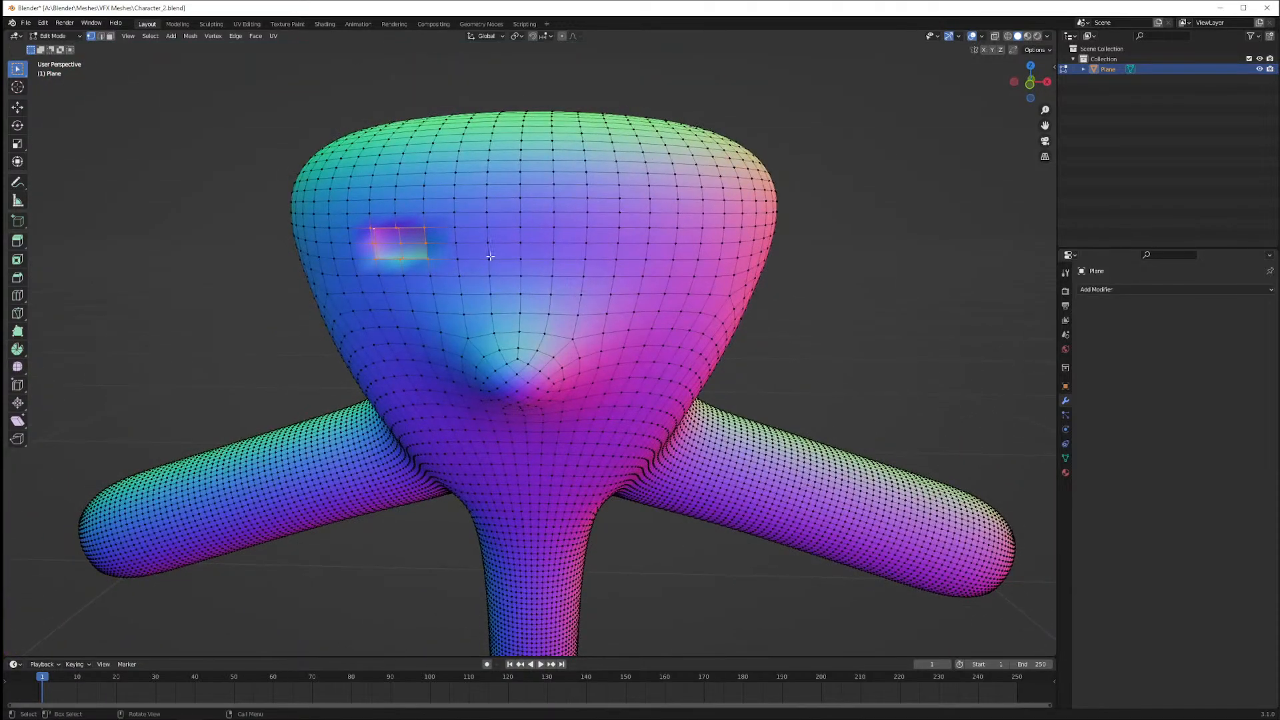
key("KP_1")
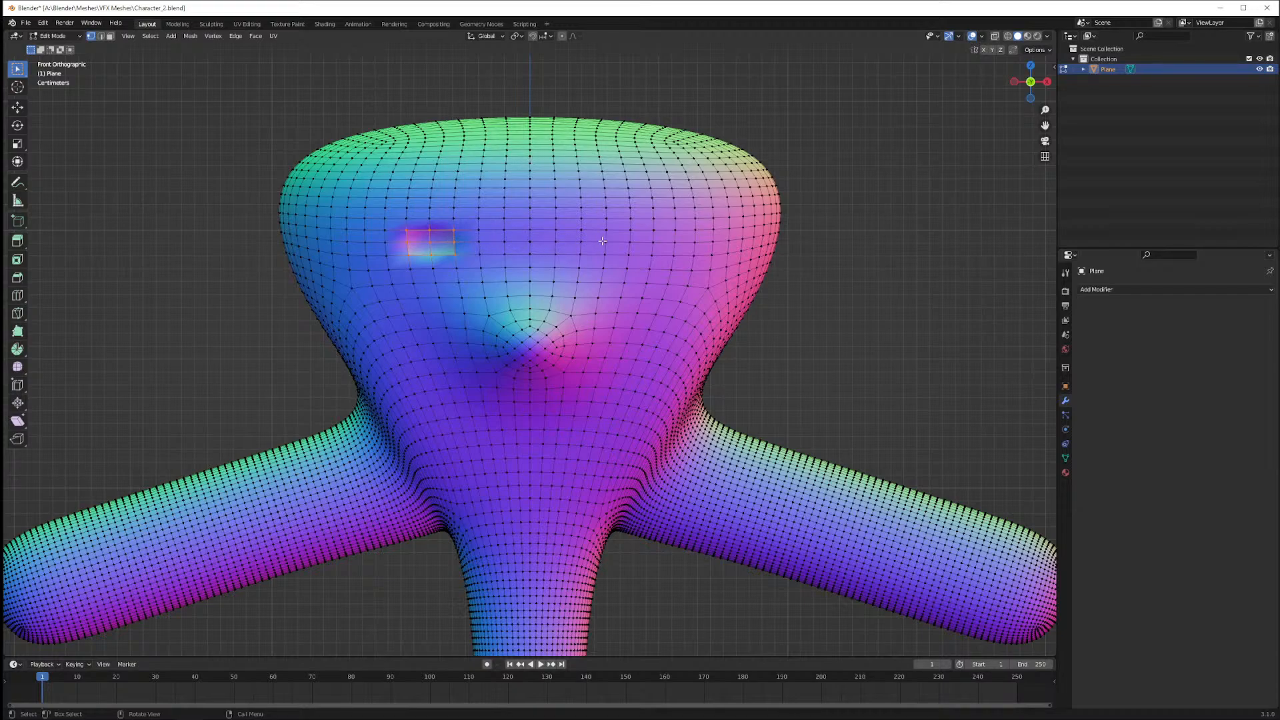
left_click_drag(602, 226, 658, 262)
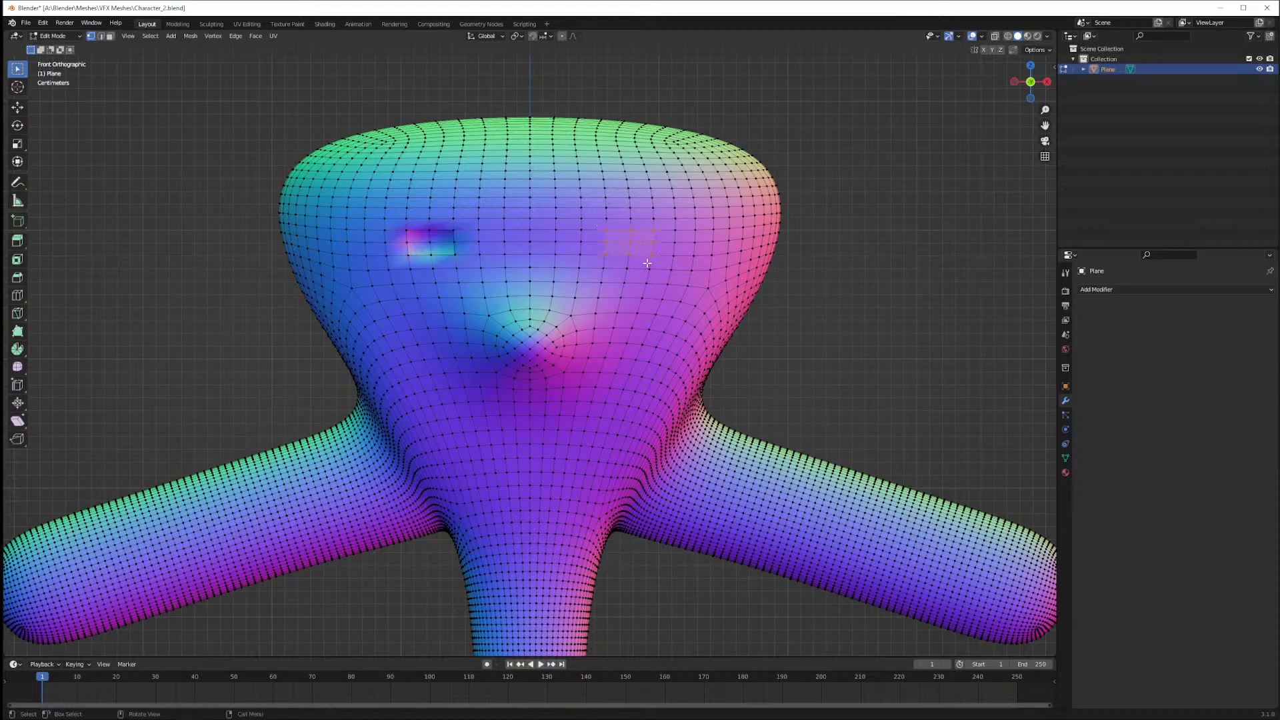
middle_click_drag(897, 290, 892, 292)
key("KP_1")
key("KP_3")
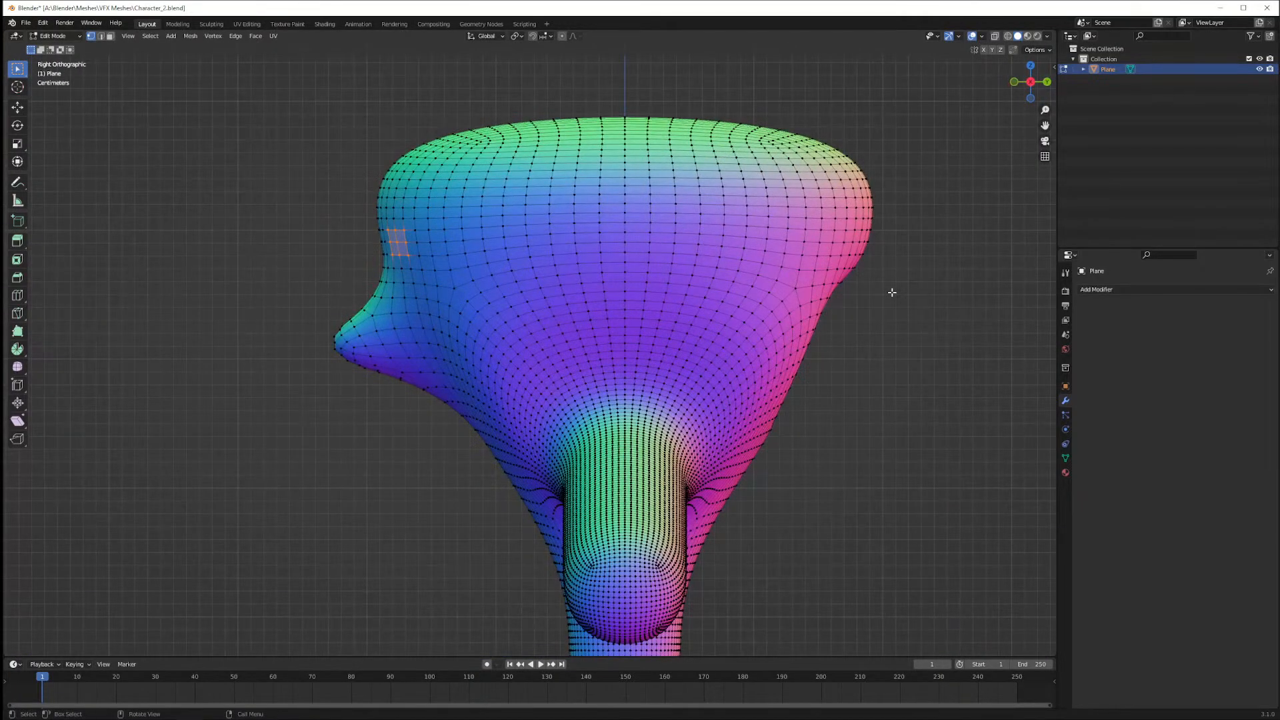
key("alt+z")
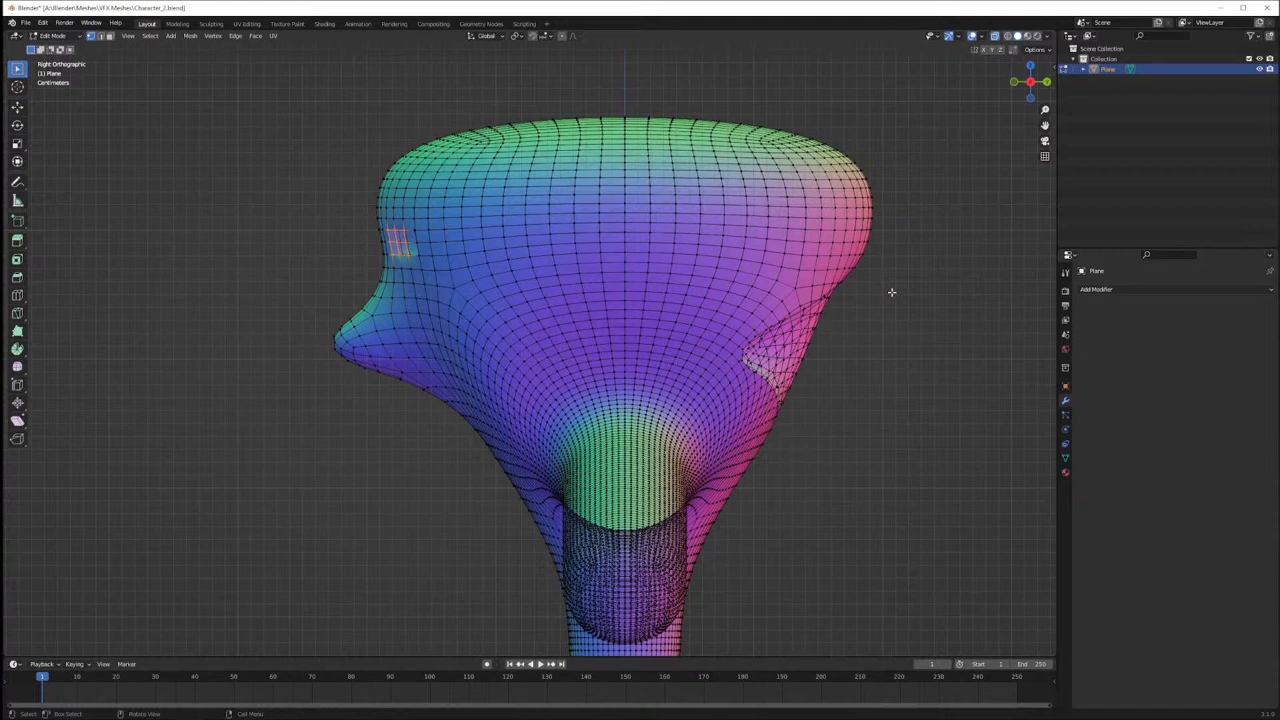
key("alt+z")
Move the selected eye vertices about 0.024 m along the global Y axis into the head to recess the second eye
middle_click_drag(894, 289, 687, 303)
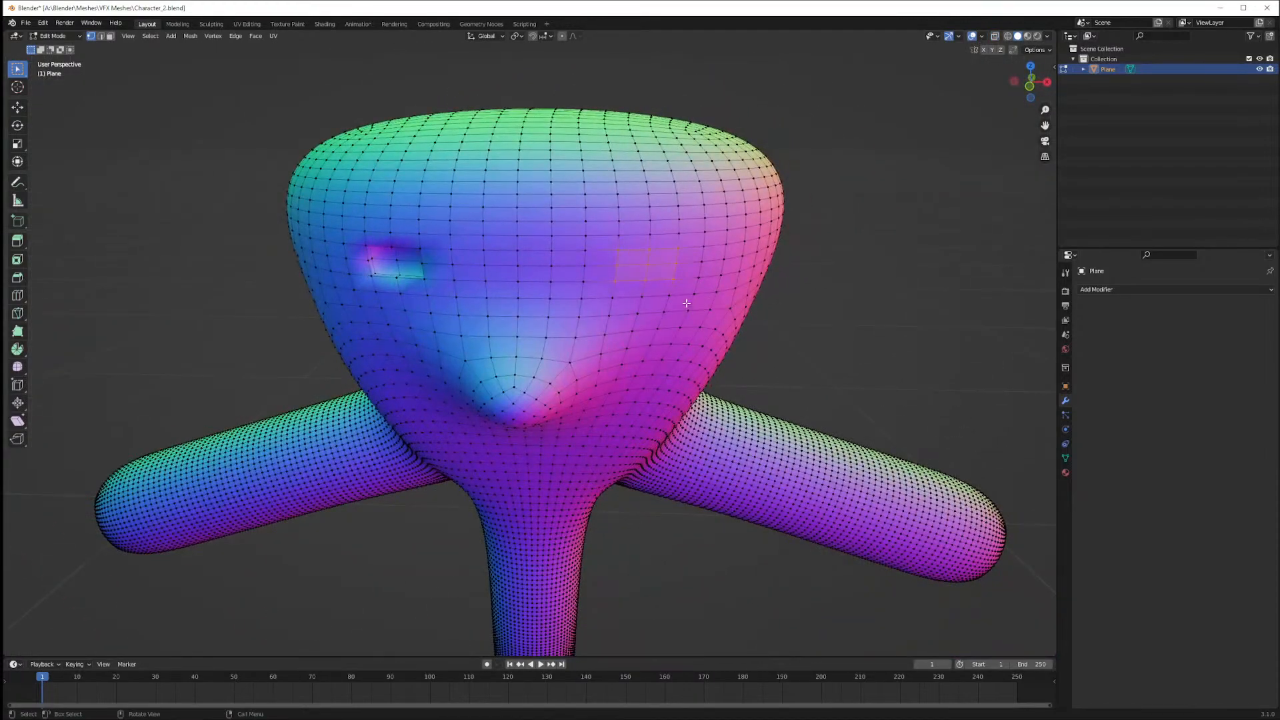
key("g")
key("Escape")
key("y")
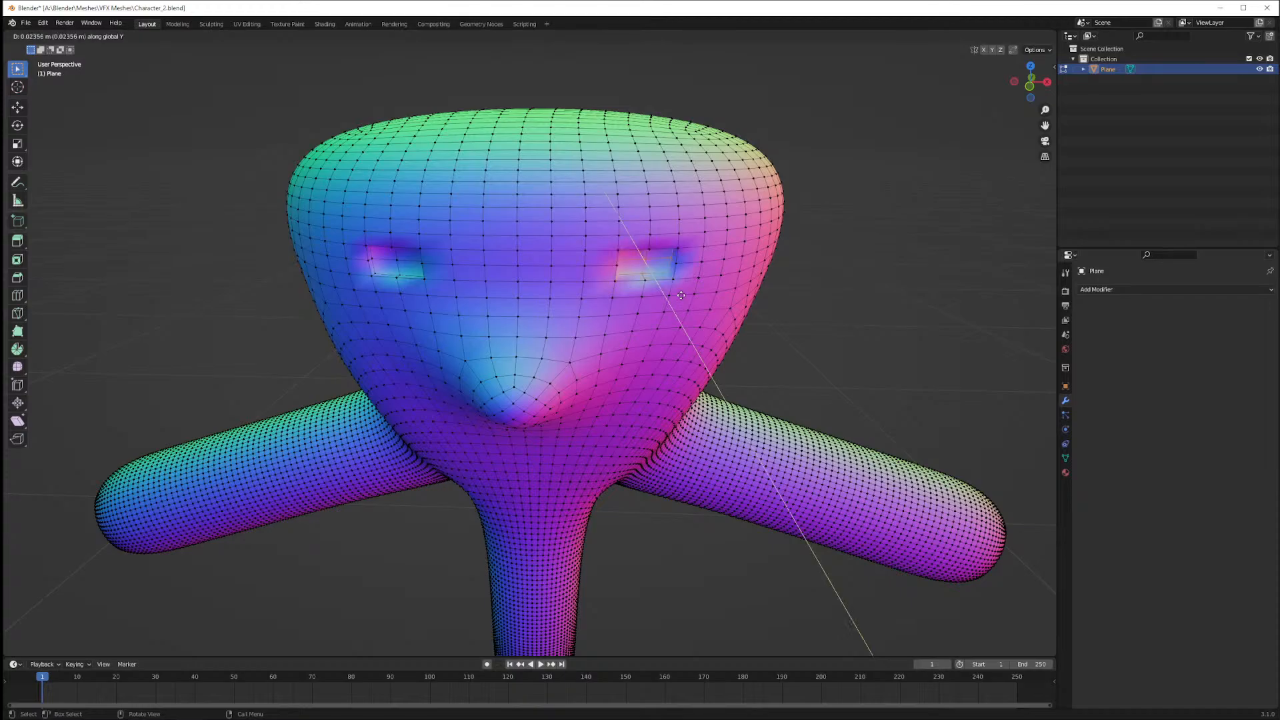
left_click(681, 296)
middle_click_drag(681, 296, 740, 289)
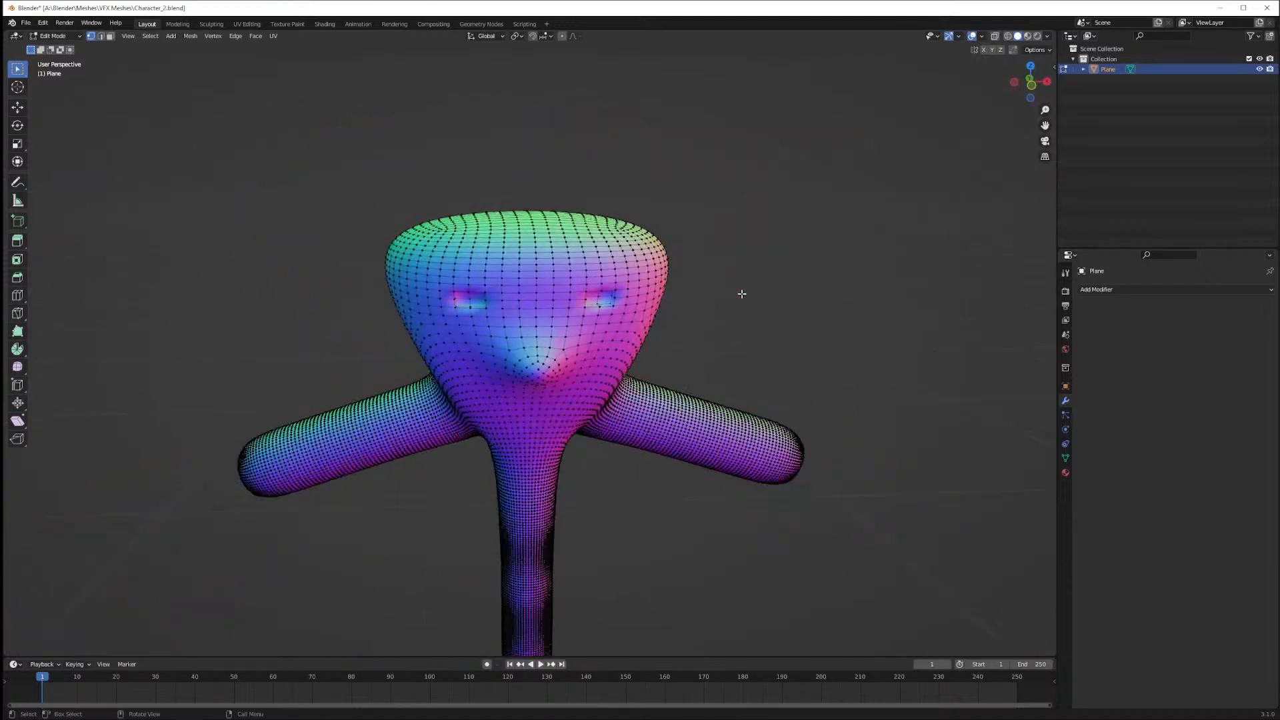
Return to Object Mode and add a Subdivision Surface modifier to the character with the viewport levels set to 2
key("Tab")
scroll(712, 307, "down", 3)
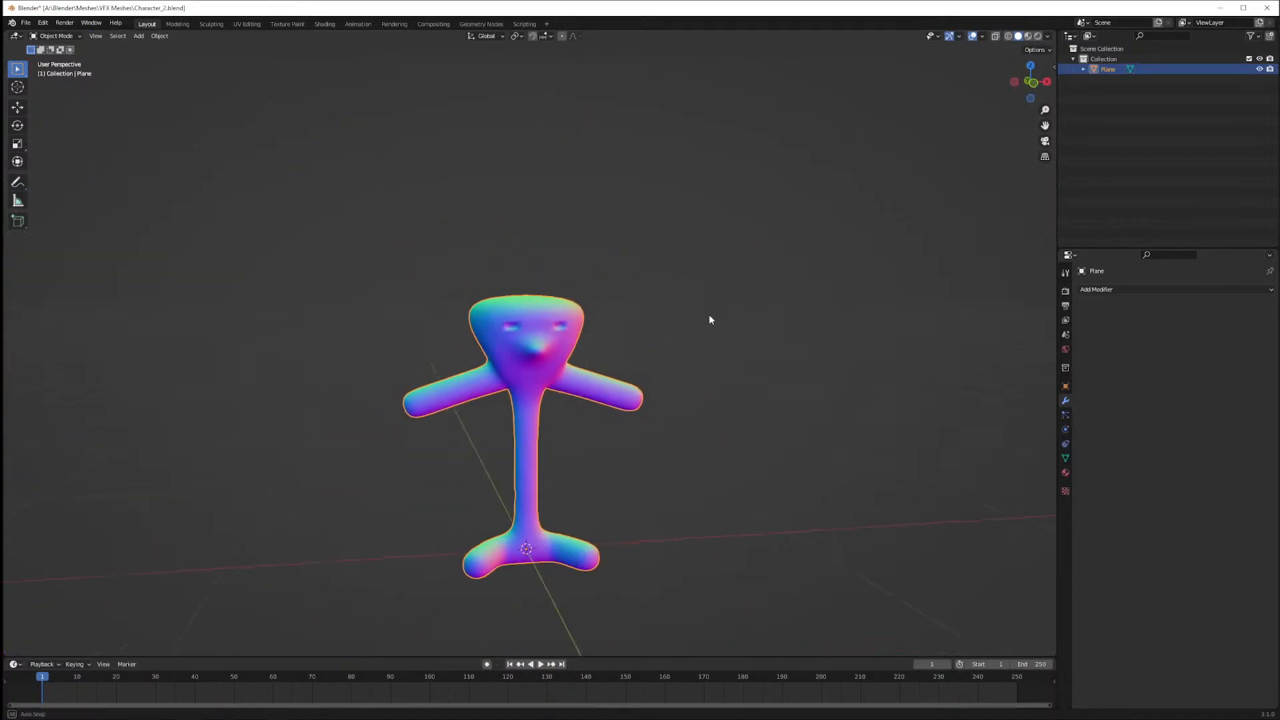
scroll(617, 358, "up", 5)
scroll(620, 356, "up", 3)
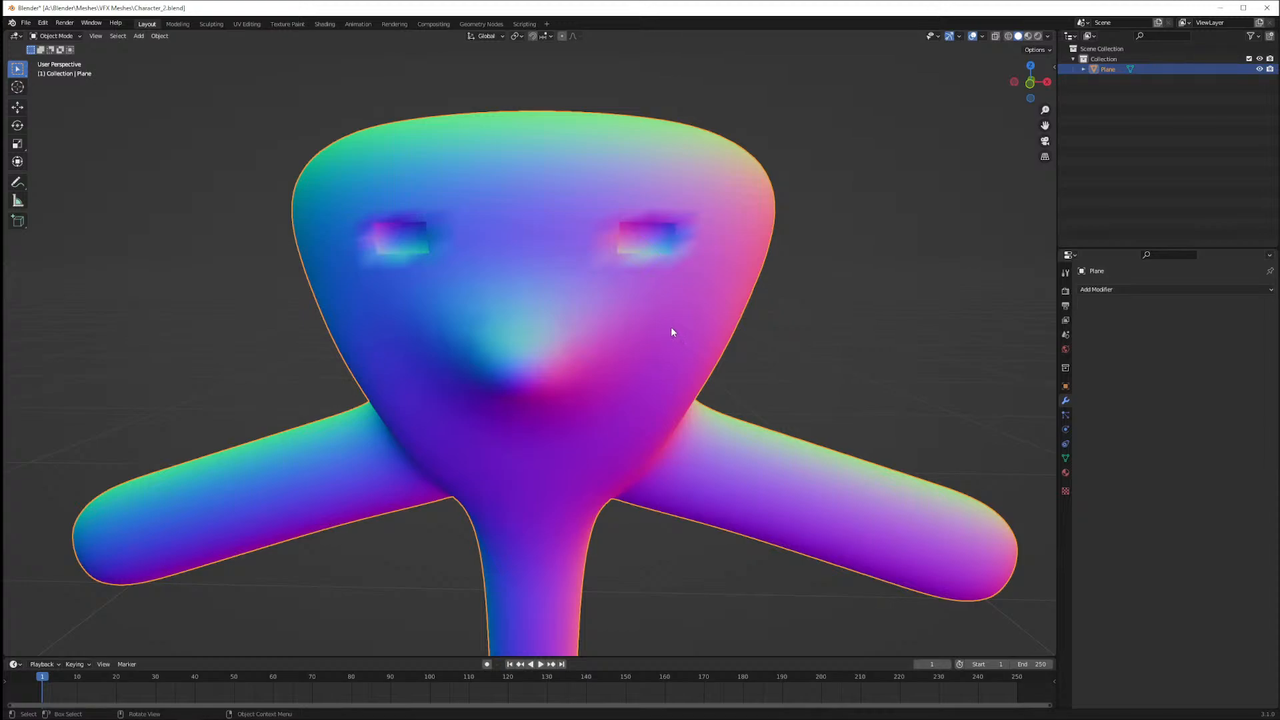
left_click(1154, 289)
left_click(1087, 477)
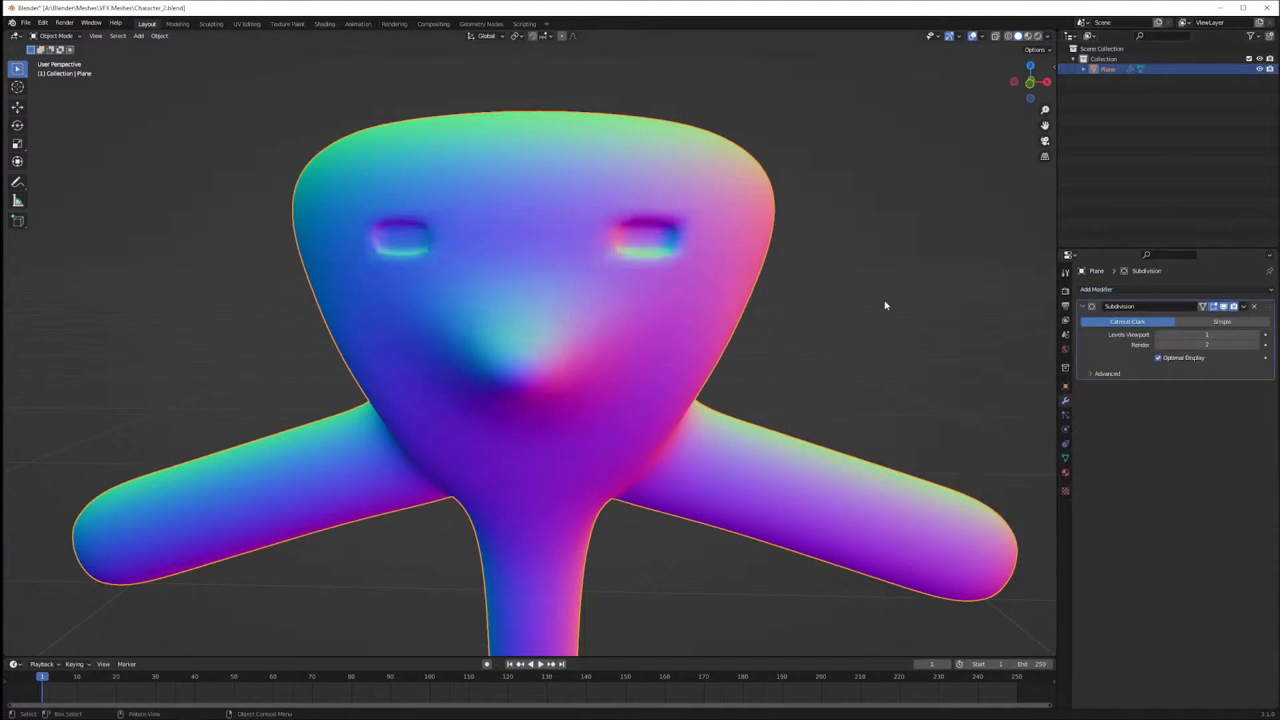
middle_click_drag(680, 276, 687, 281)
left_click(1207, 334)
type("2")
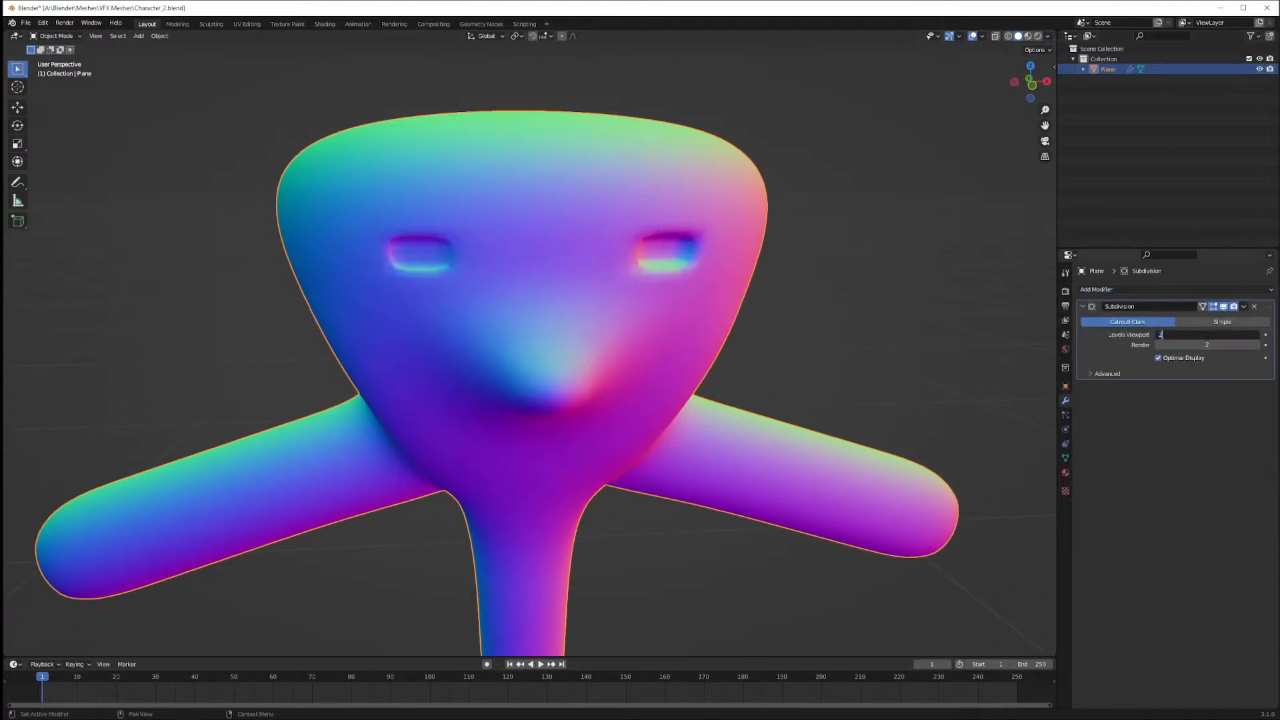
key("Return")
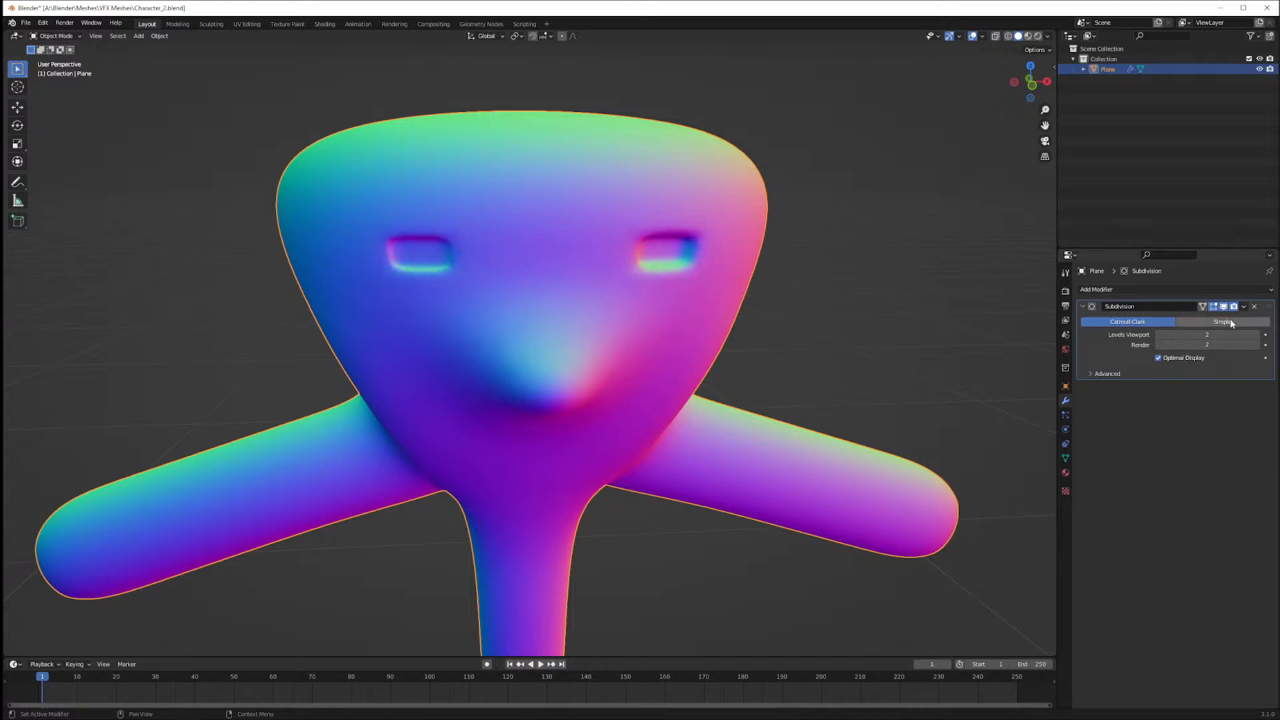
Apply the Subdivision modifier to the character mesh
left_click(1245, 306)
left_click(1244, 307)
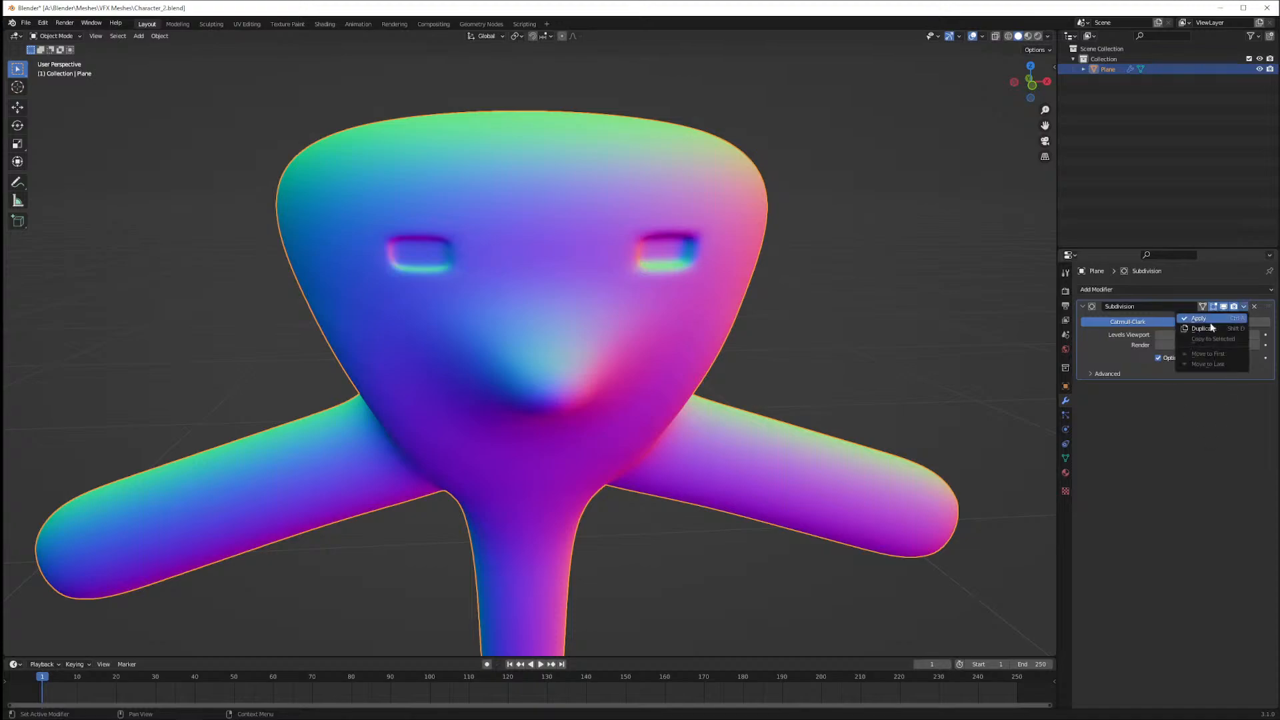
Apply the Subdivision modifier to the character mesh and deselect the object
left_click(1211, 322)
left_click(815, 287)
scroll(815, 287, "down", 4)
mouse_move(815, 286)
middle_mouse_down()
mouse_move(816, 260)
mouse_move(795, 282)
middle_mouse_up()
scroll(795, 281, "up", 1)
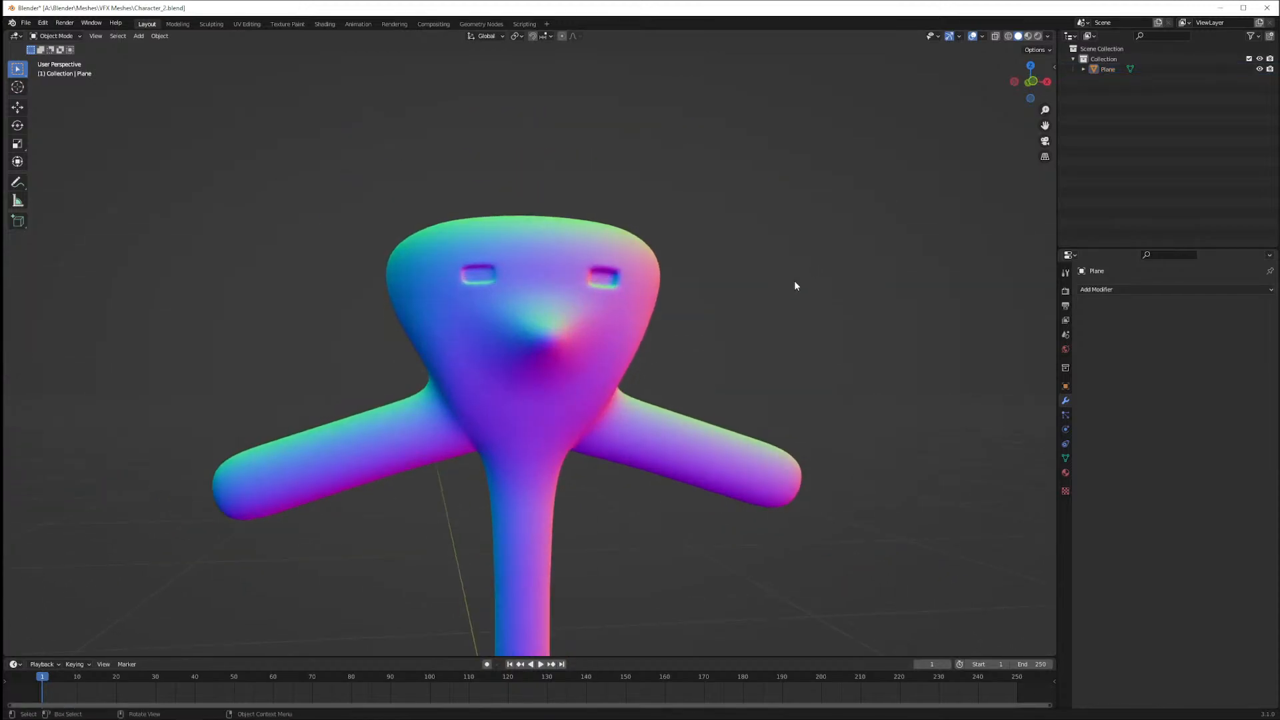
Check the applied geometry in Edit Mode, clear the vertex selection, return to Object Mode and save the file
key("Tab")
mouse_move(721, 247)
middle_mouse_down()
mouse_move(700, 274)
mouse_move(723, 266)
middle_mouse_up()
key("a")
key("alt+a")
key("Tab")
scroll(697, 297, "down", 3)
scroll(729, 266, "down", 2)
key("ctrl+s")
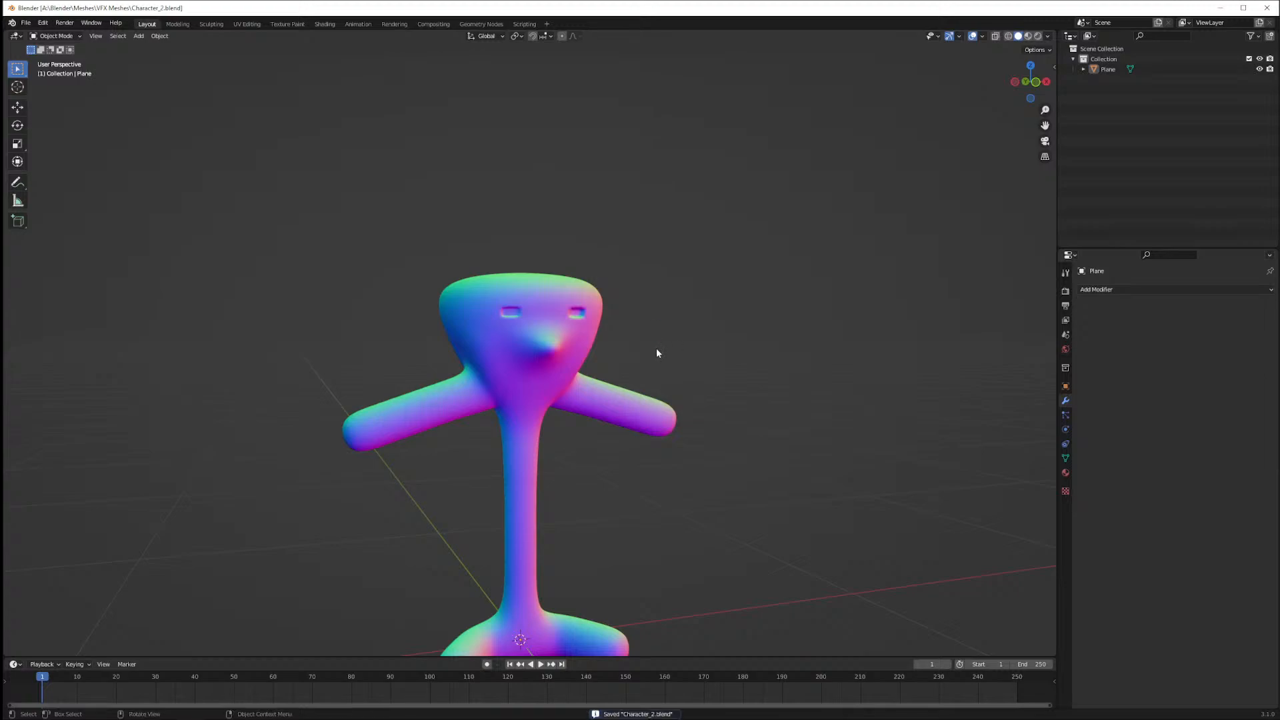
Examine the smoothed character from the front and in perspective, from full figure to head close-up
middle_click_drag(657, 353, 611, 381)
scroll(613, 393, "down", 2)
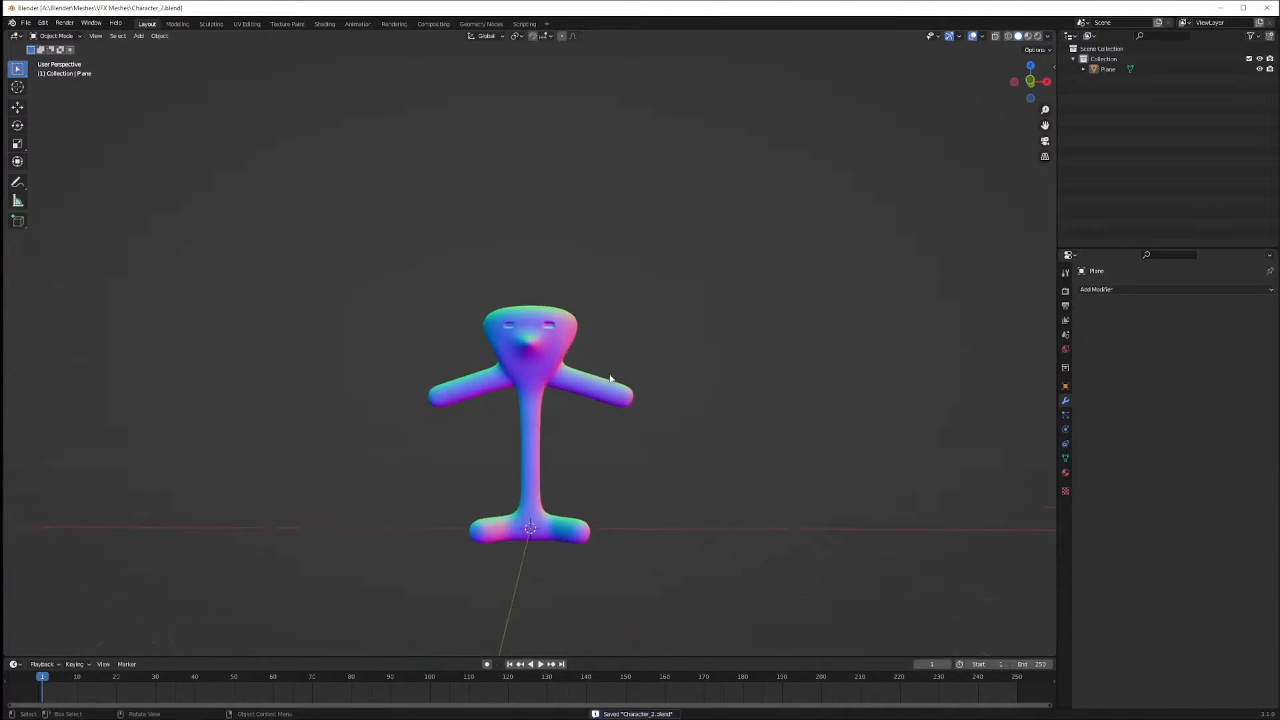
key("KP_1")
scroll(610, 378, "up", 6)
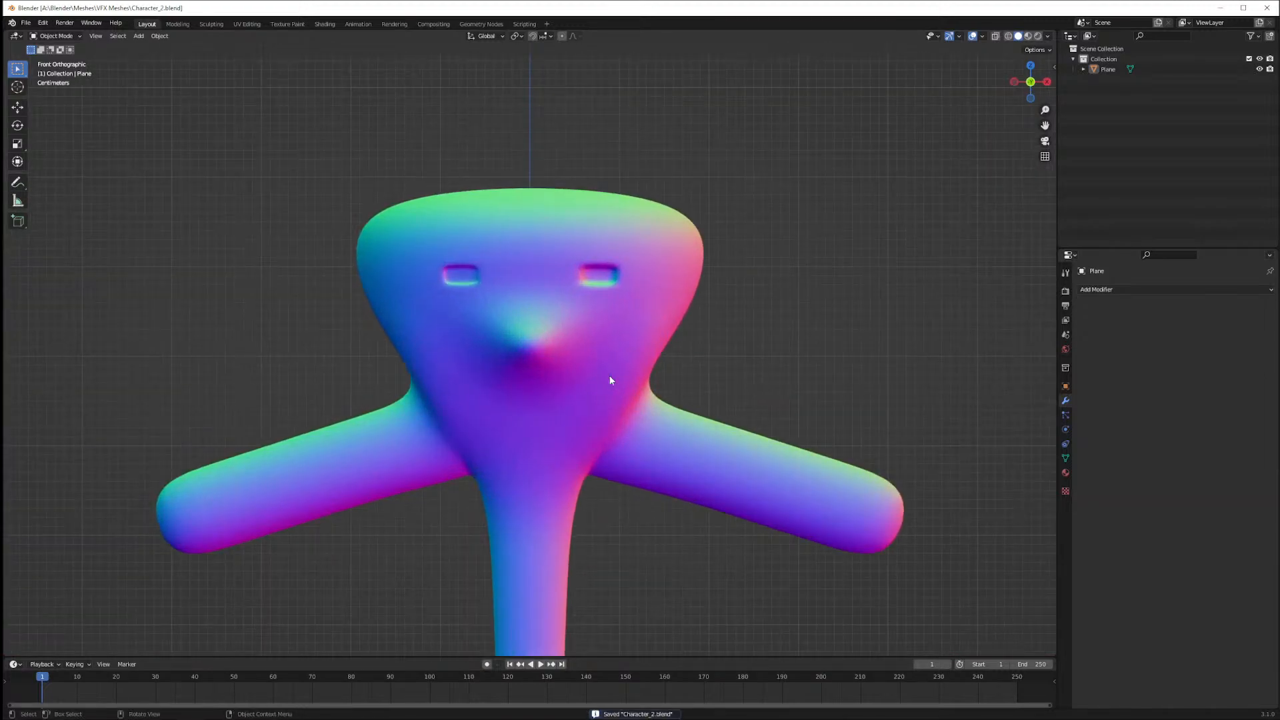
mouse_move(623, 386)
middle_mouse_down()
mouse_move(702, 392)
mouse_move(542, 391)
mouse_move(649, 391)
mouse_move(640, 397)
middle_mouse_up()
scroll(647, 386, "down", 6)
scroll(652, 382, "down", 3)
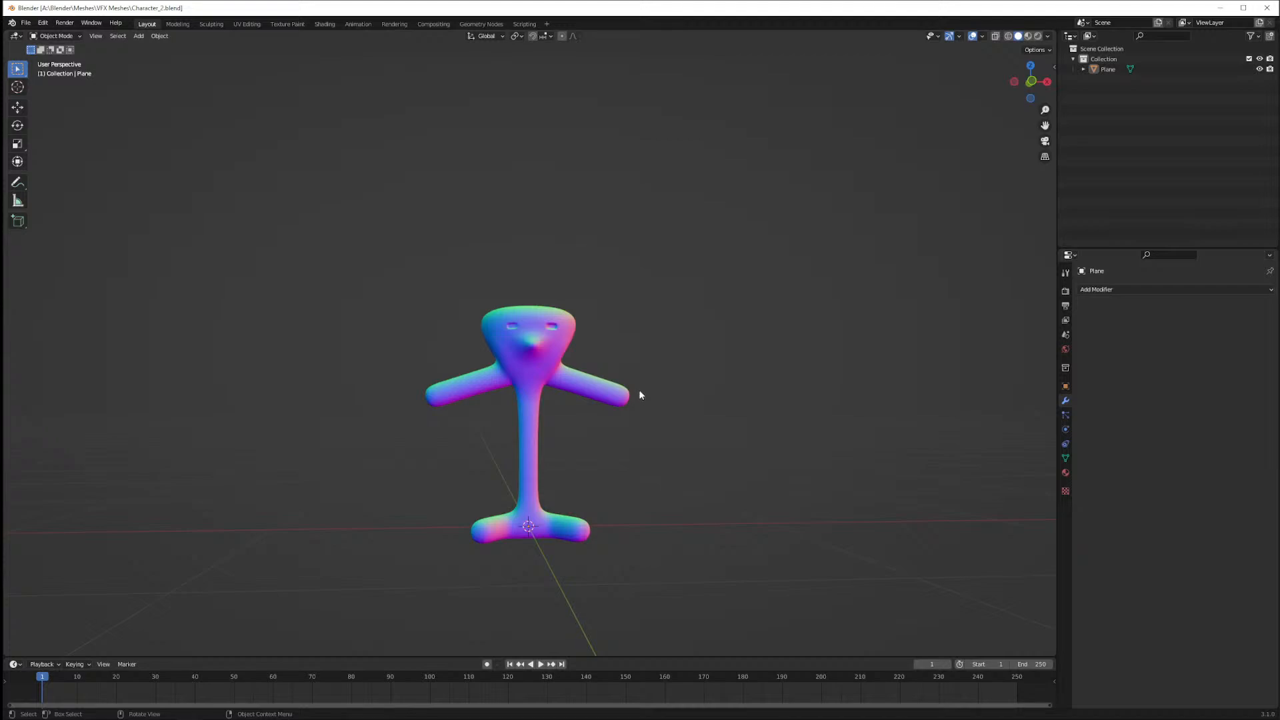
scroll(630, 387, "up", 5)
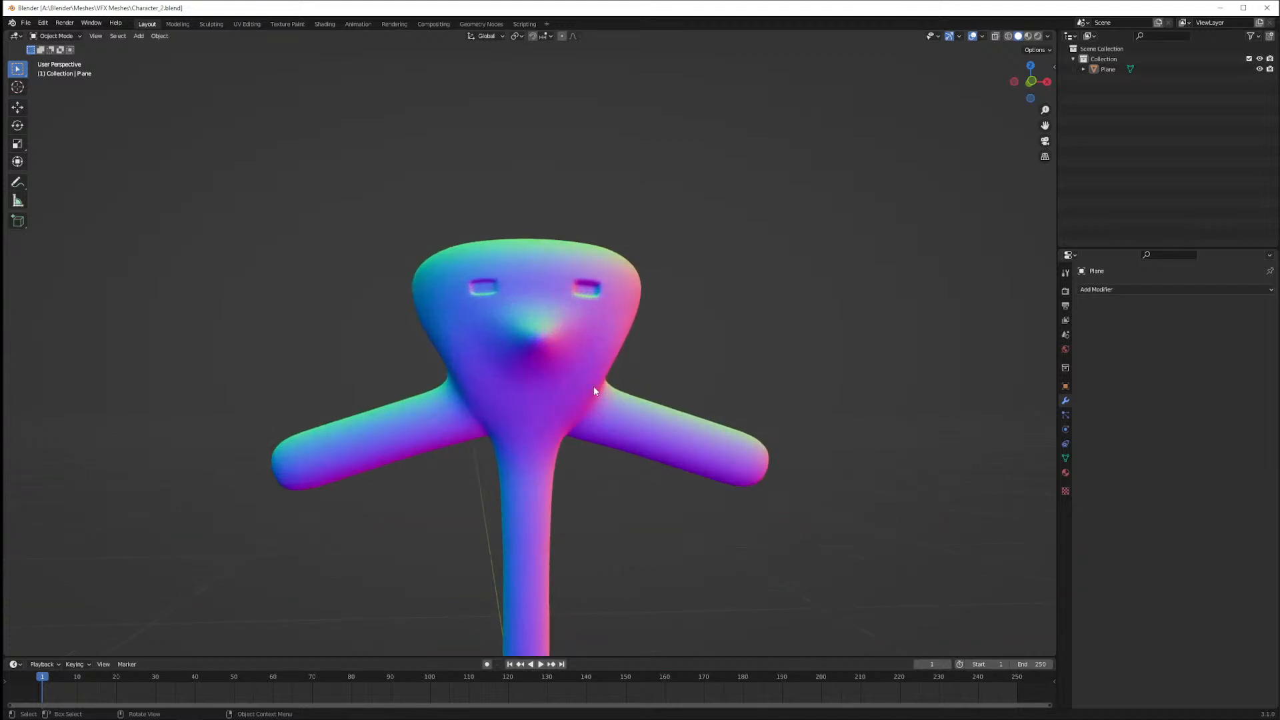
middle_click_drag(594, 387, 585, 407)
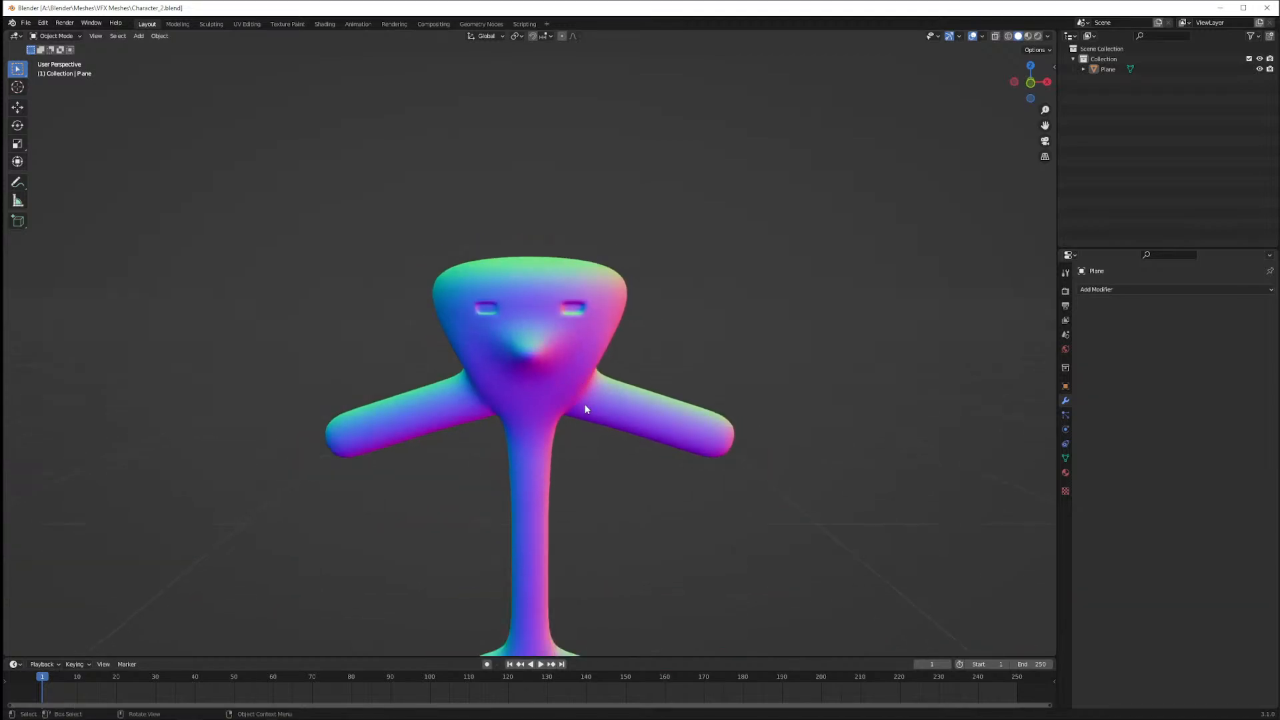
scroll(585, 408, "up", 4)
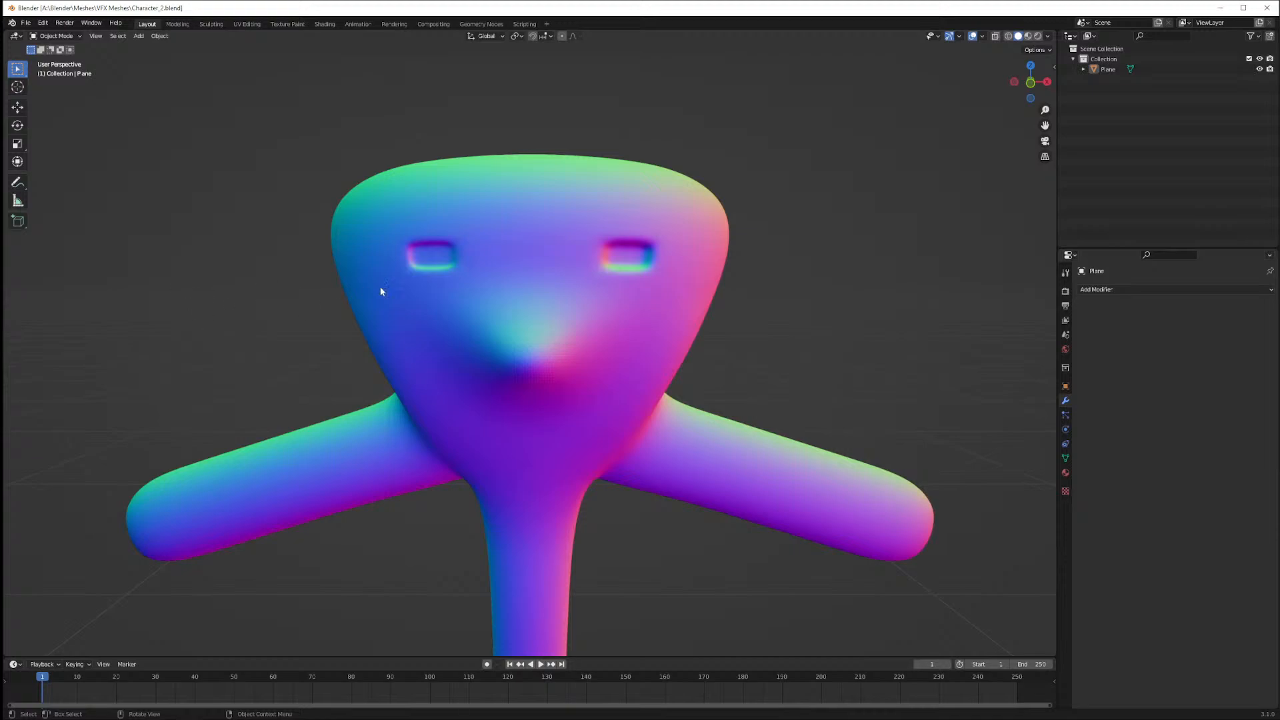
Examine the mesh in Edit Mode, and inspect the face, arms and side profile in Object Mode
key("Tab")
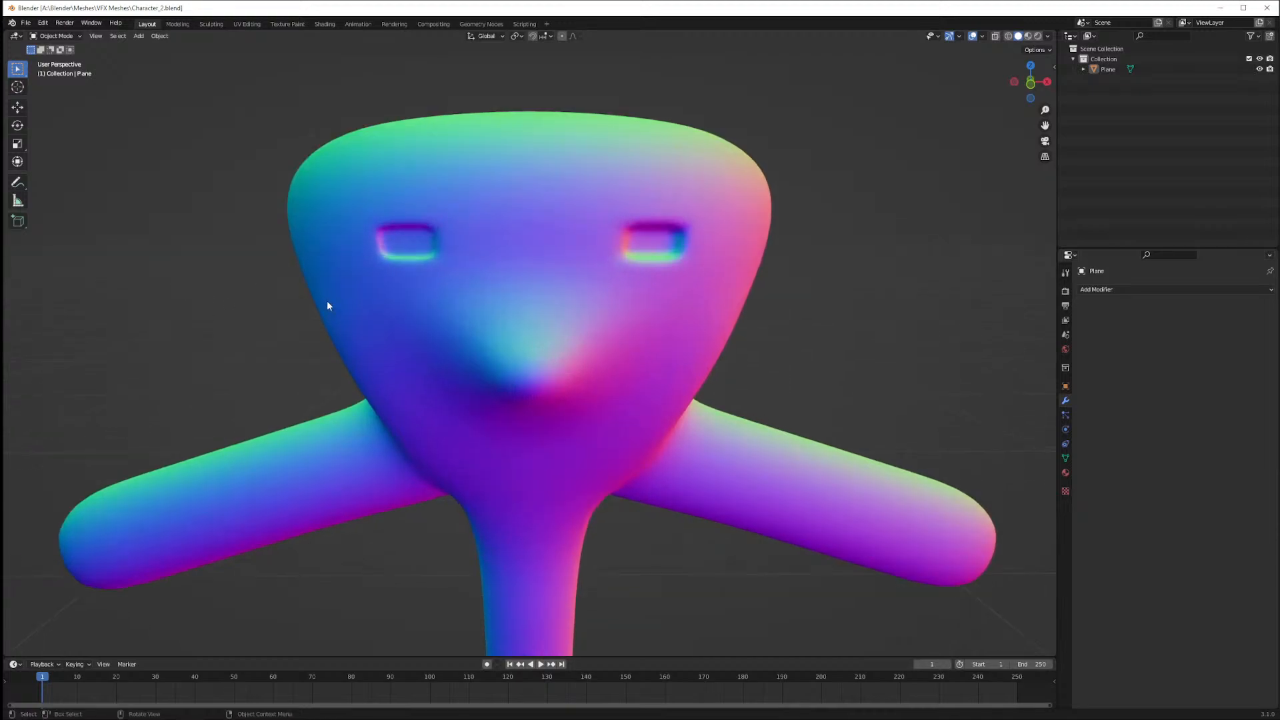
scroll(282, 313, "down", 4)
mouse_move(281, 310)
middle_mouse_down()
mouse_move(571, 347)
mouse_move(368, 323)
mouse_move(443, 346)
mouse_move(443, 417)
mouse_move(640, 294)
mouse_move(615, 321)
mouse_move(409, 338)
mouse_move(474, 340)
mouse_move(486, 353)
middle_mouse_up()
scroll(369, 323, "up", 4)
key("Tab")
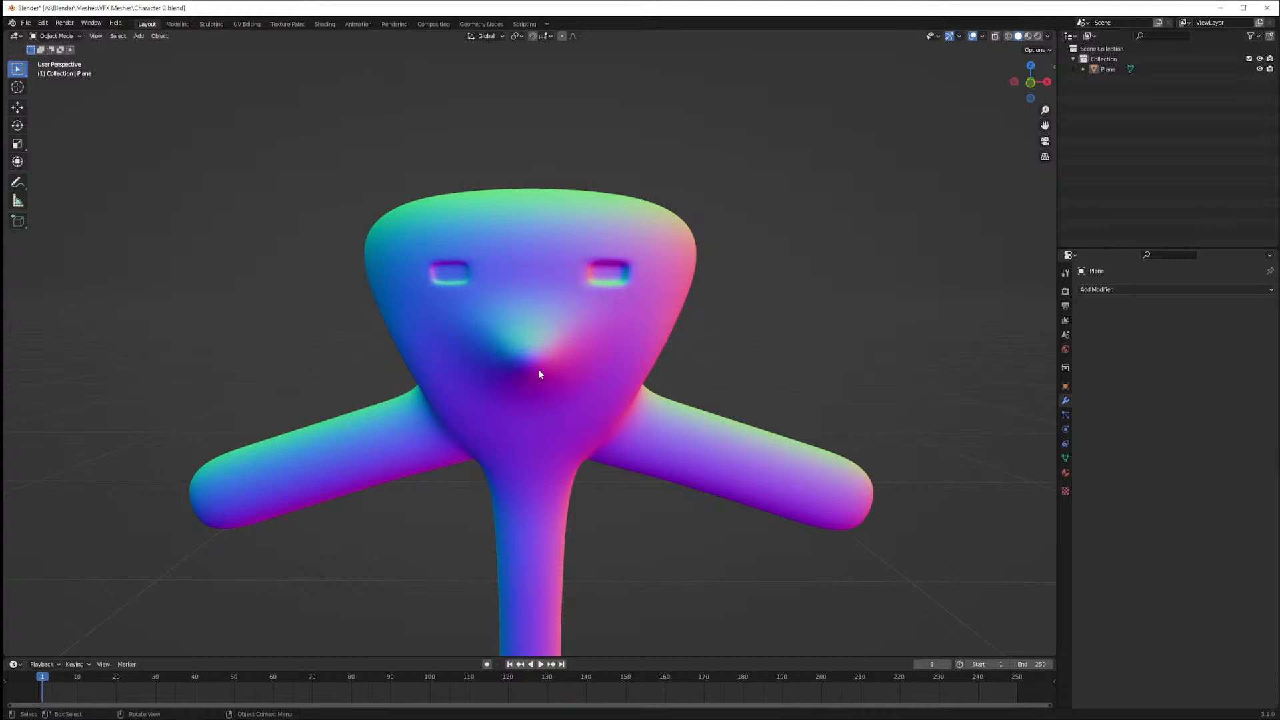
scroll(539, 371, "up", 1)
middle_click_drag(563, 357, 575, 374)
scroll(574, 374, "up", 3)
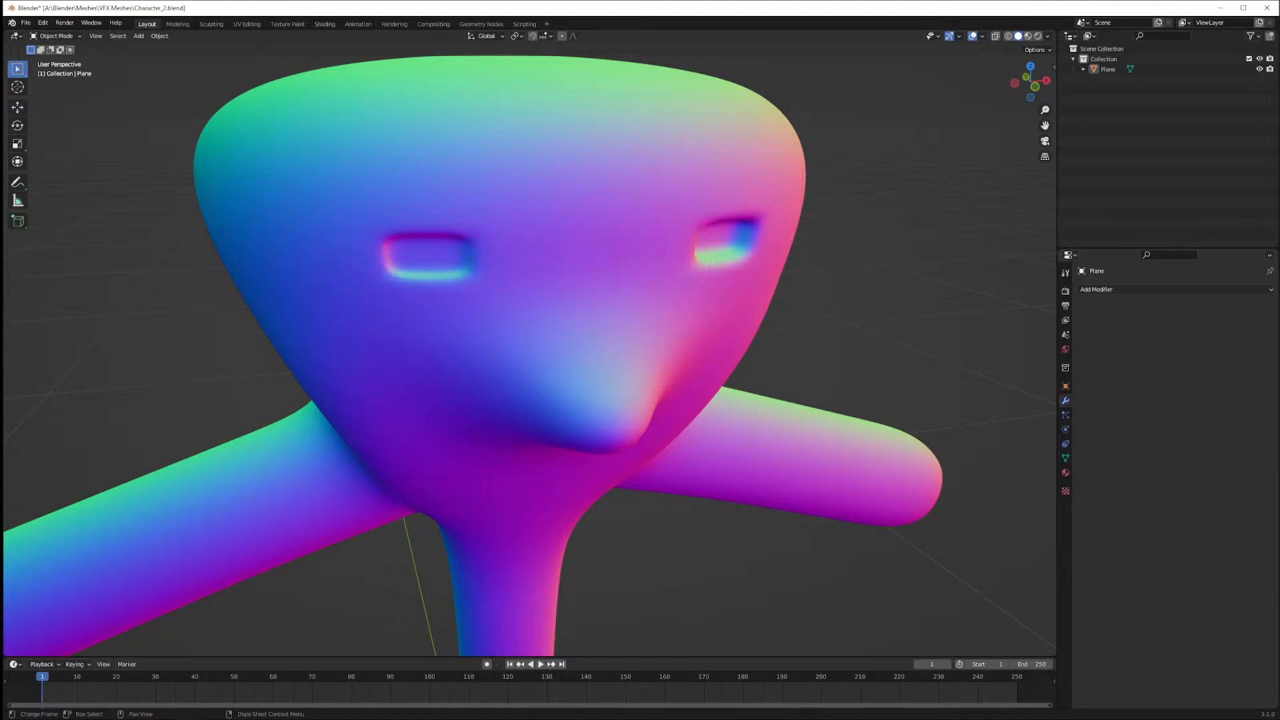
scroll(878, 353, "down", 5)
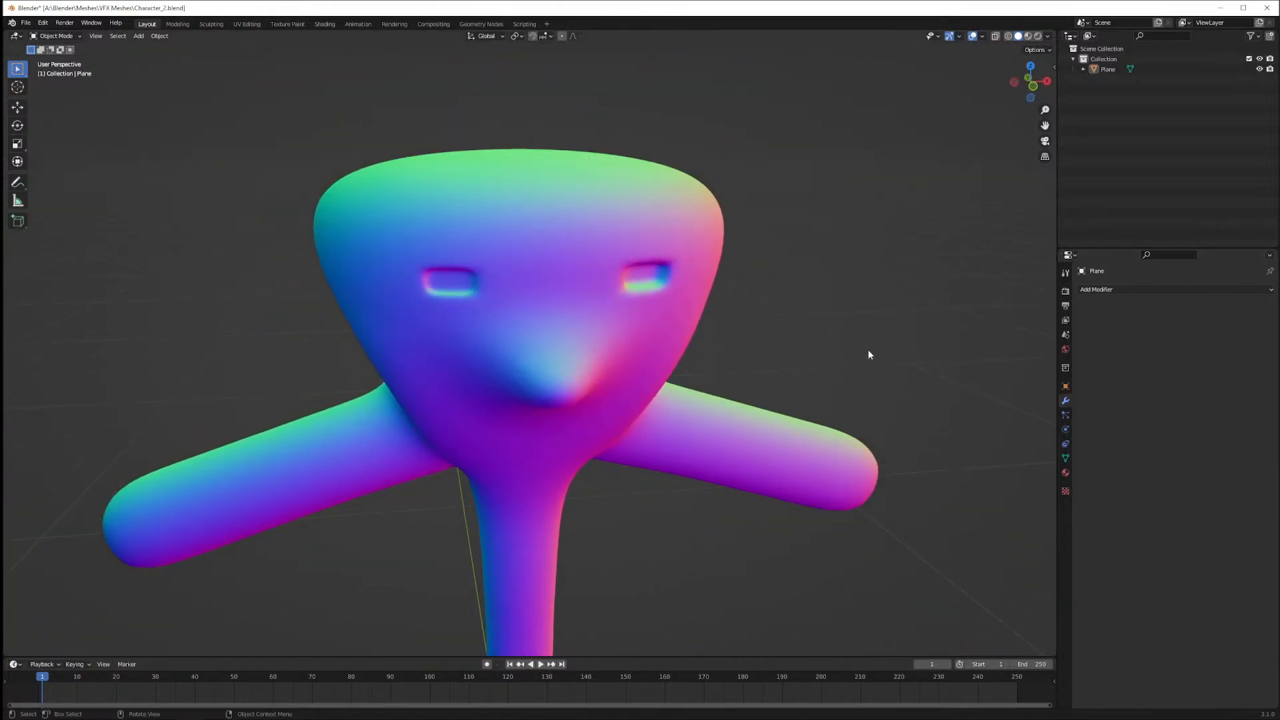
scroll(868, 349, "down", 3)
middle_click_drag(867, 349, 787, 351)
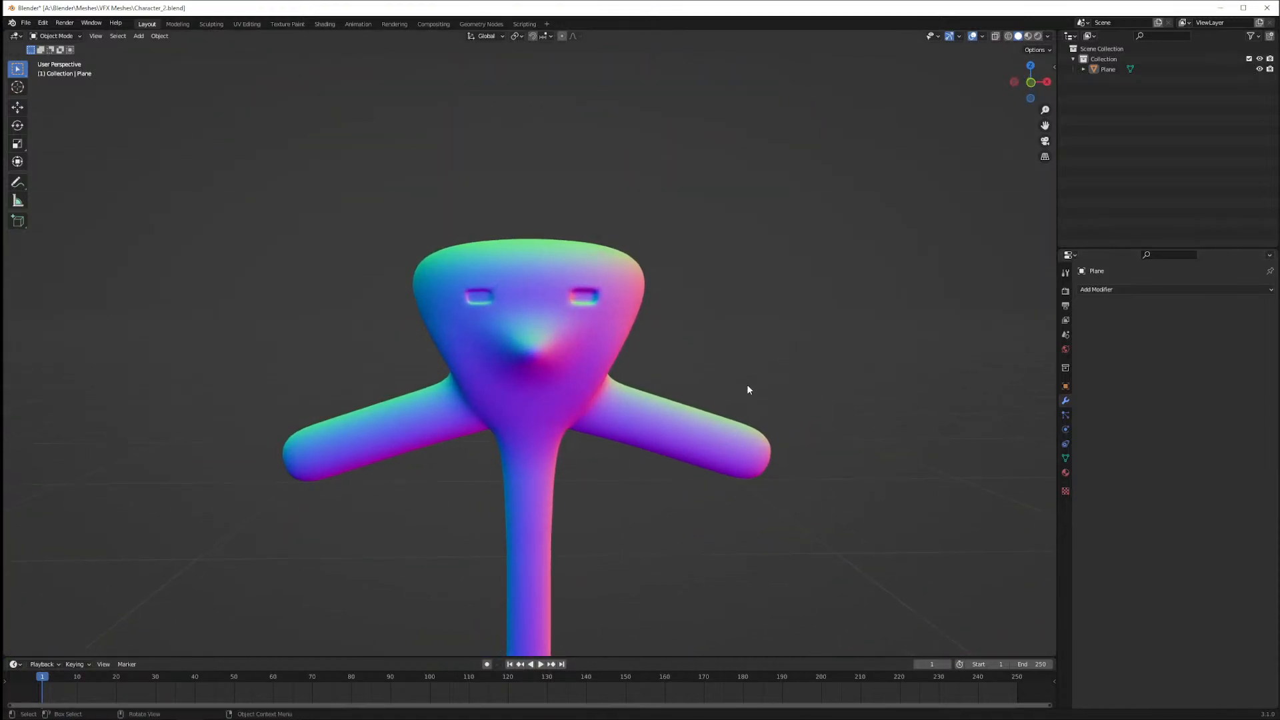
scroll(747, 387, "down", 4)
middle_click_drag(723, 400, 881, 411)
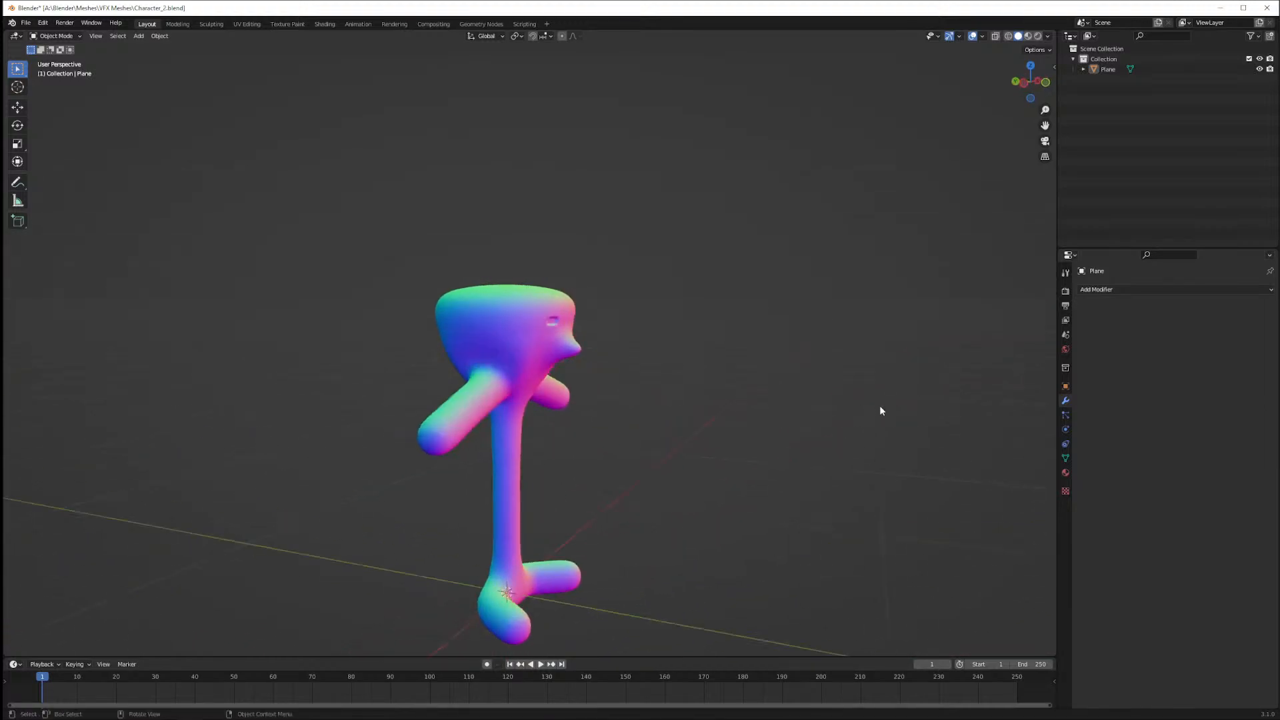
mouse_move(739, 406)
middle_mouse_down()
mouse_move(849, 400)
mouse_move(582, 410)
mouse_move(606, 398)
middle_mouse_up()
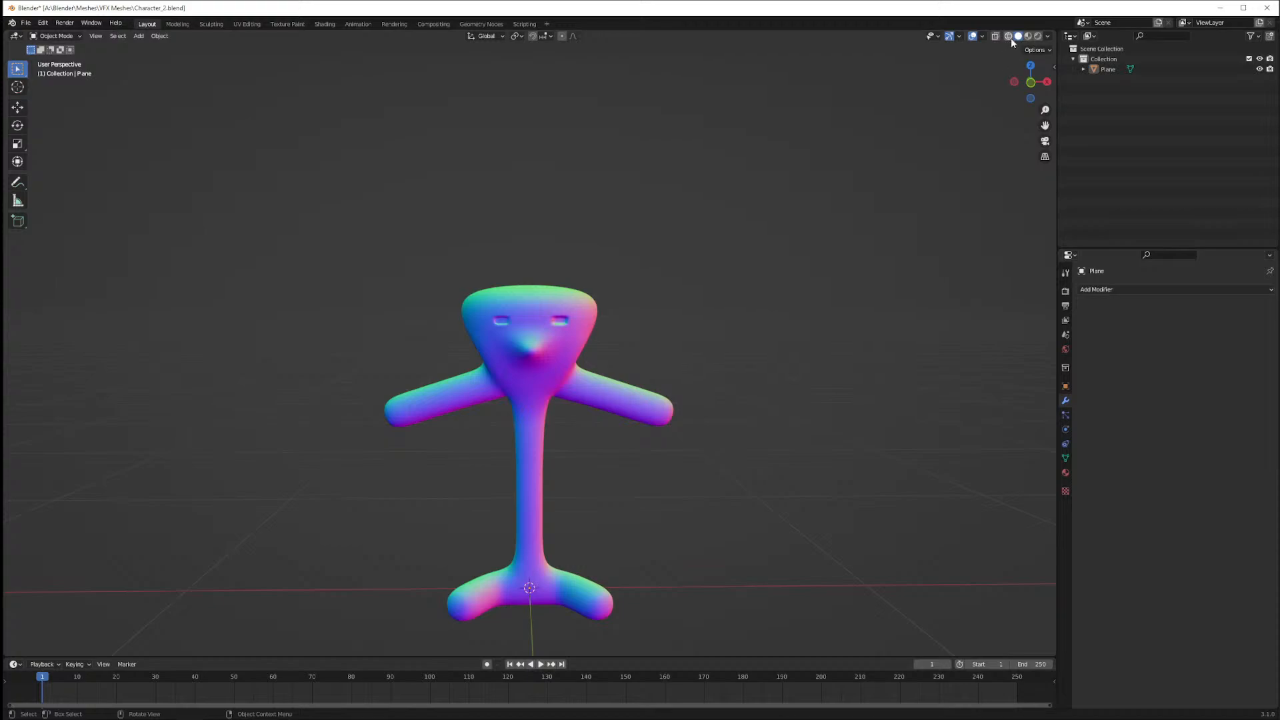
Preview the character in Material Preview and Rendered shading, and return to Solid shading
left_click(1029, 36)
left_click(1028, 37)
left_click(1037, 36)
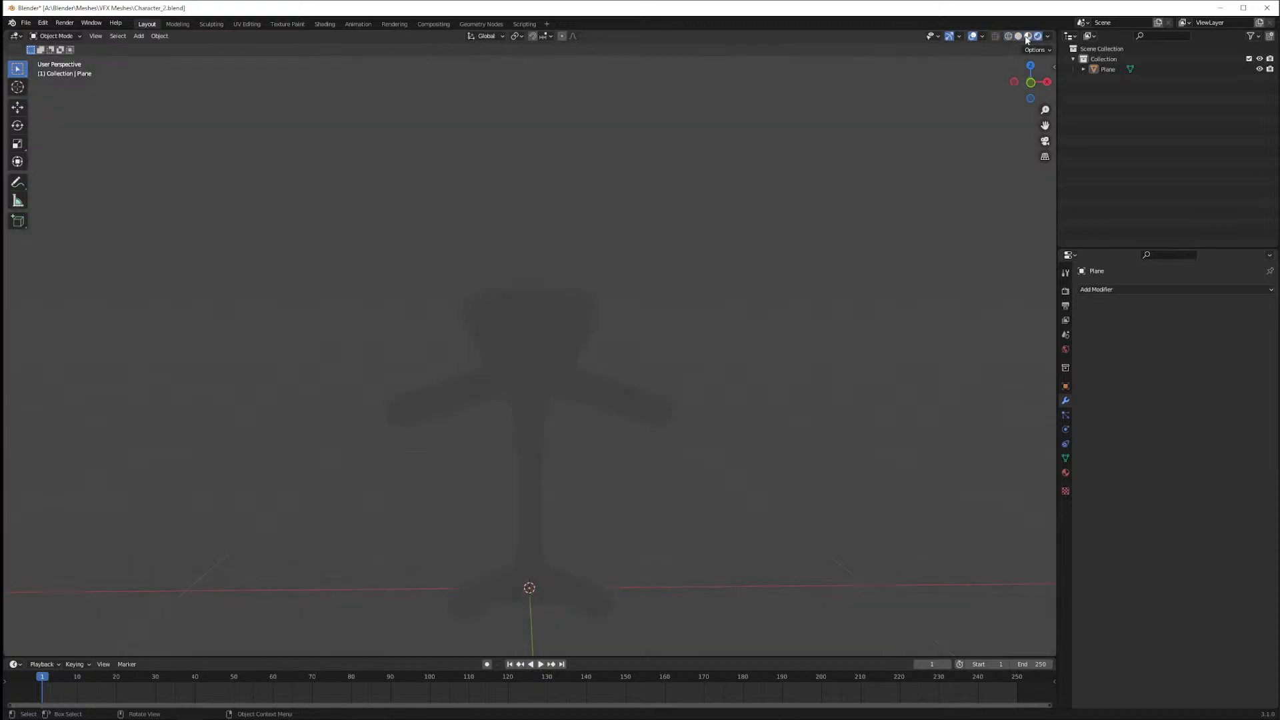
left_click(1028, 38)
middle_click_drag(677, 320, 700, 293)
left_click(1019, 36)
middle_click_drag(610, 321, 622, 324)
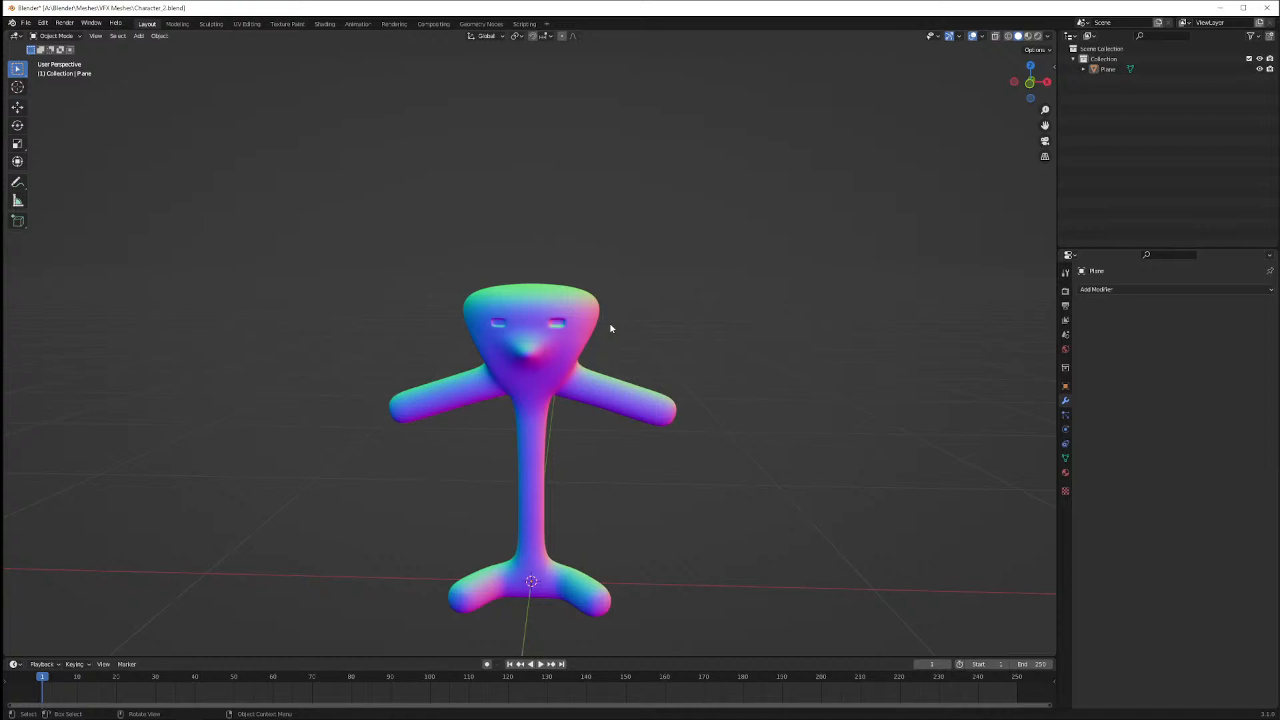
Check the mesh density in Edit Mode and inspect the character's head and full figure in Object Mode
middle_click_drag(610, 326, 631, 328)
key("Tab")
key("Tab")
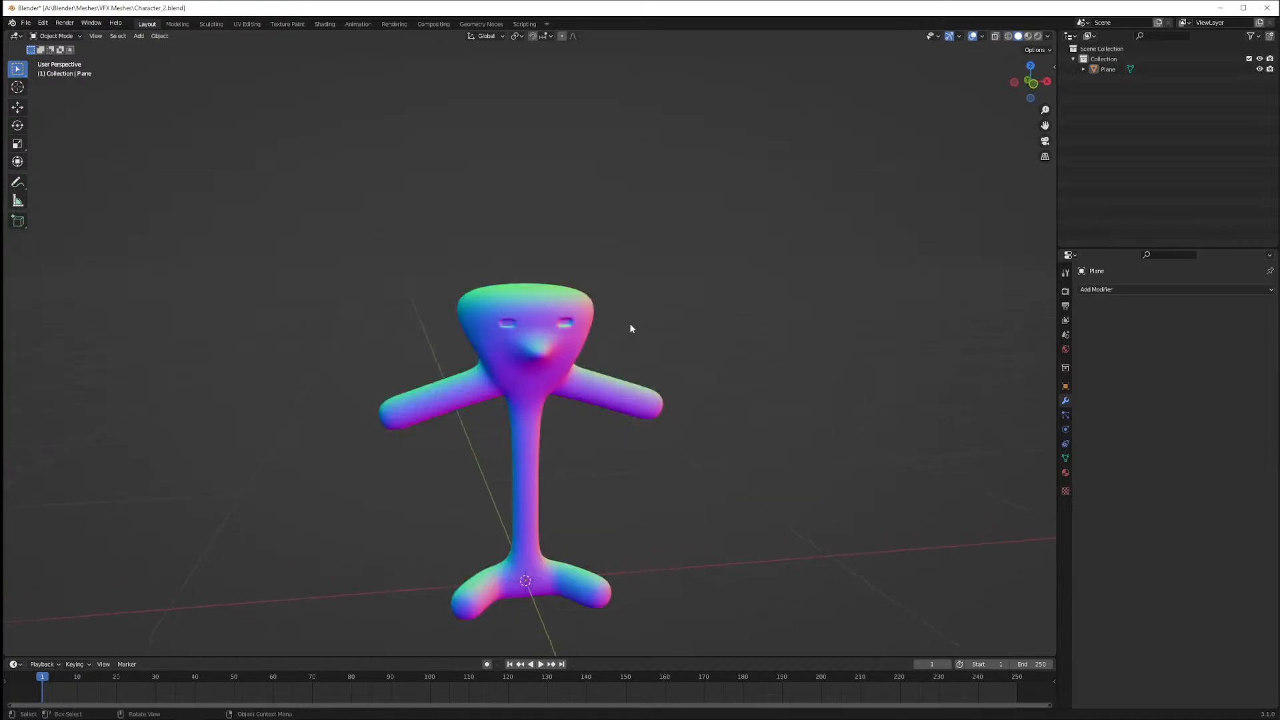
scroll(629, 326, "up", 2)
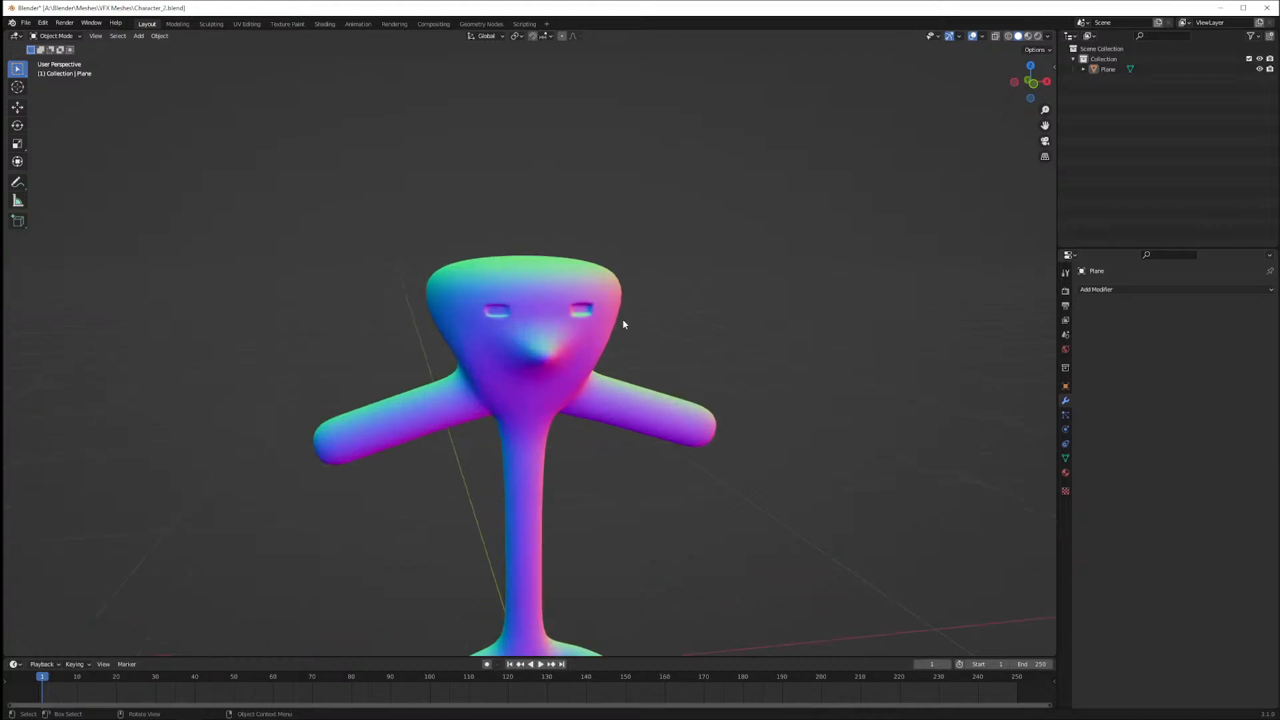
middle_click_drag(623, 321, 601, 317)
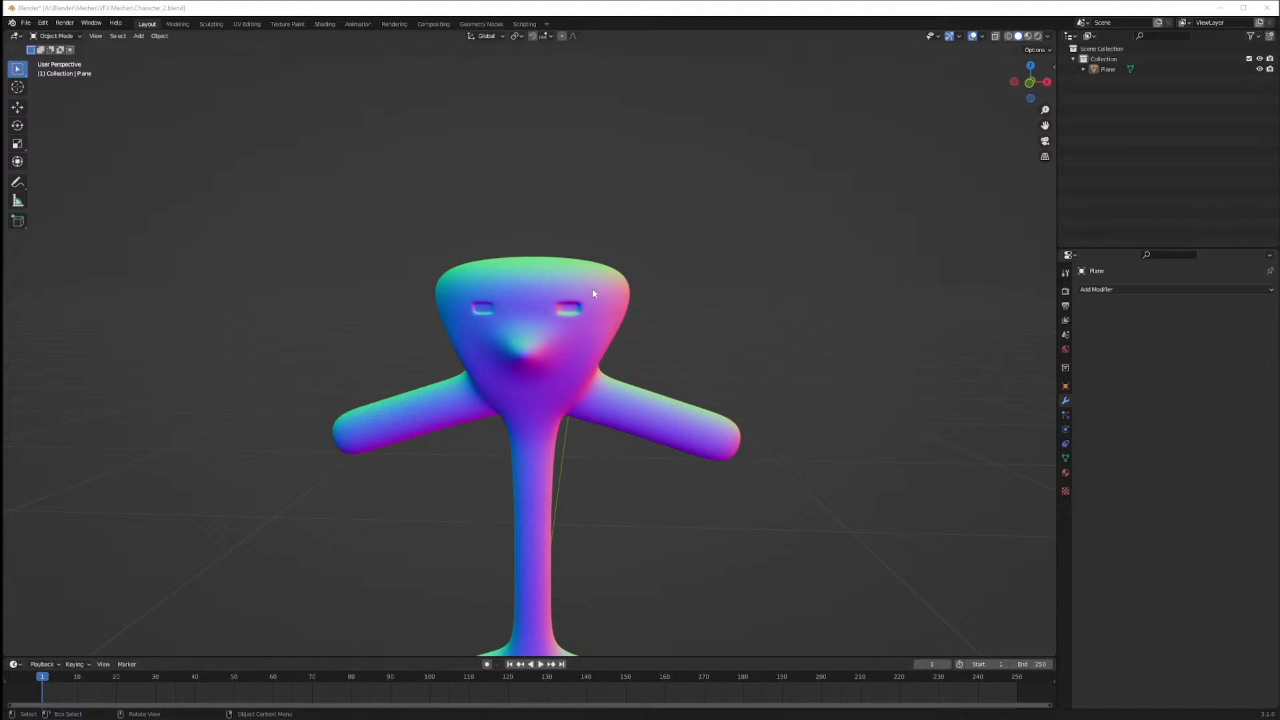
mouse_move(593, 289)
middle_mouse_down()
mouse_move(607, 305)
mouse_move(676, 307)
mouse_move(593, 288)
middle_mouse_up()
scroll(604, 308, "up", 2)
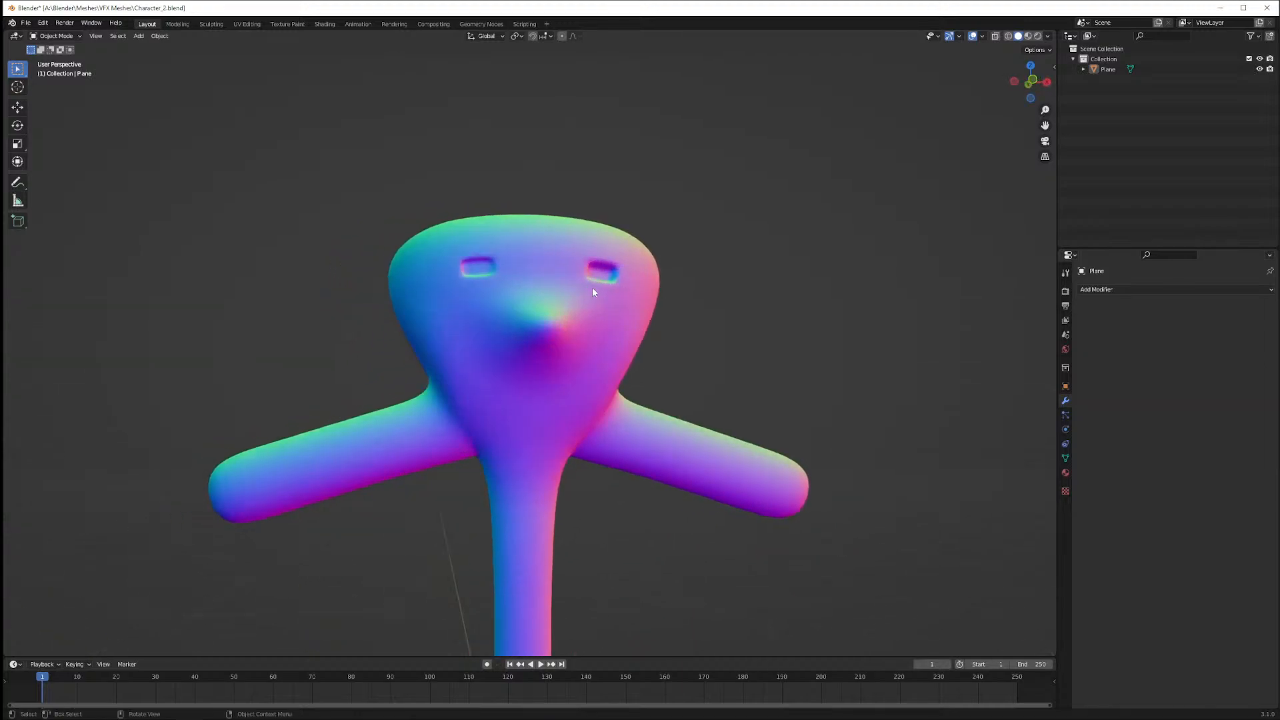
middle_click_drag(466, 348, 497, 360)
scroll(497, 360, "down", 6)
middle_click_drag(526, 415, 508, 461)
scroll(494, 431, "up", 3)
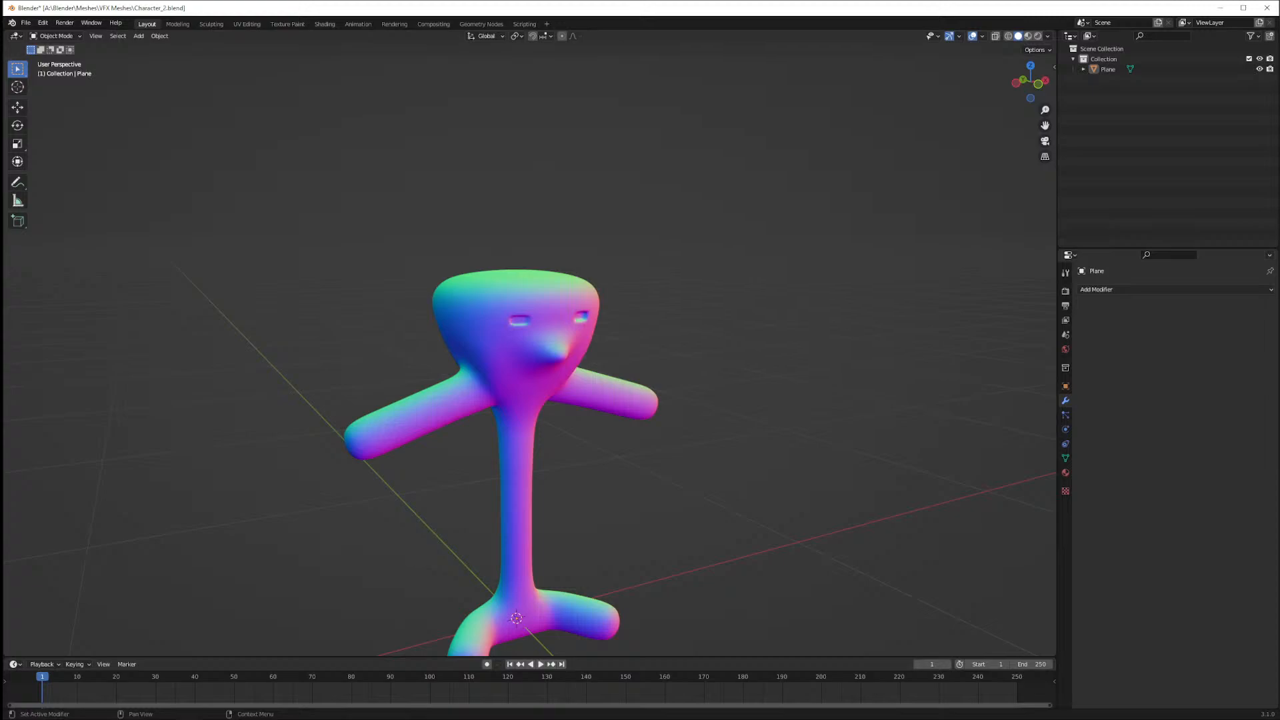
Save the character file
middle_click_drag(943, 501, 865, 471)
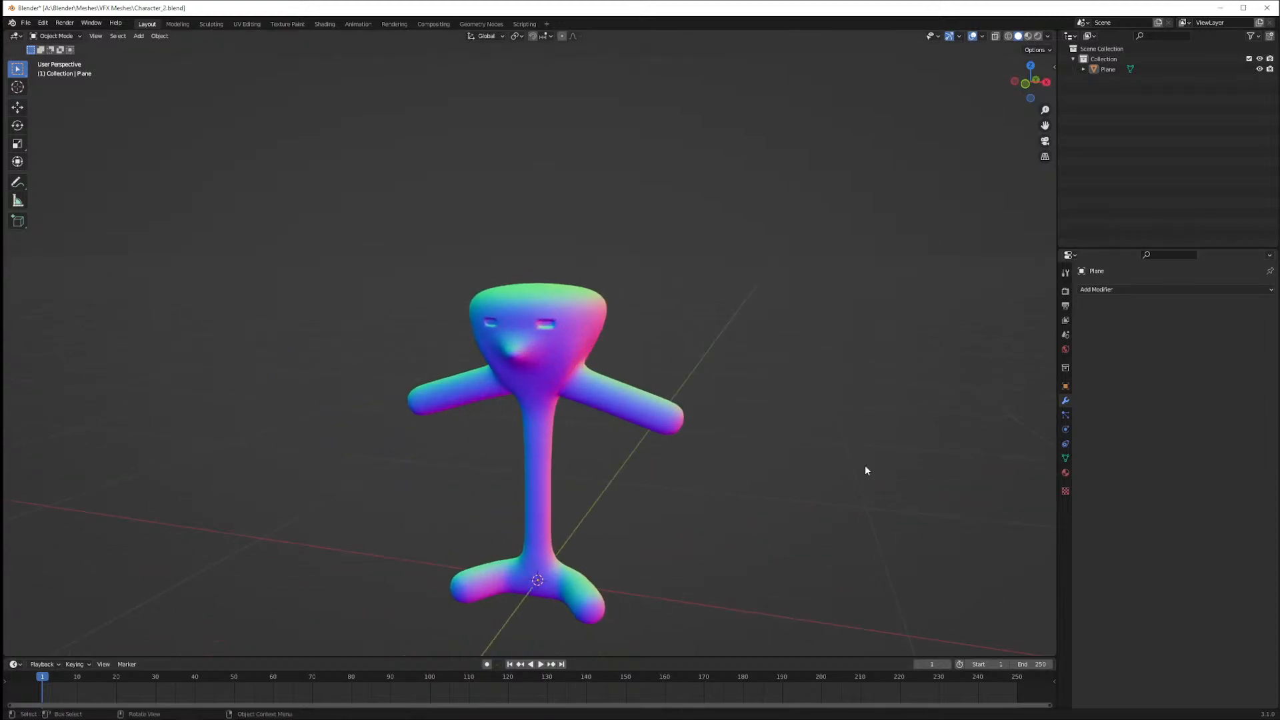
key("ctrl+s")
mouse_move(712, 441)
middle_mouse_down()
mouse_move(747, 428)
mouse_move(689, 446)
middle_mouse_up()
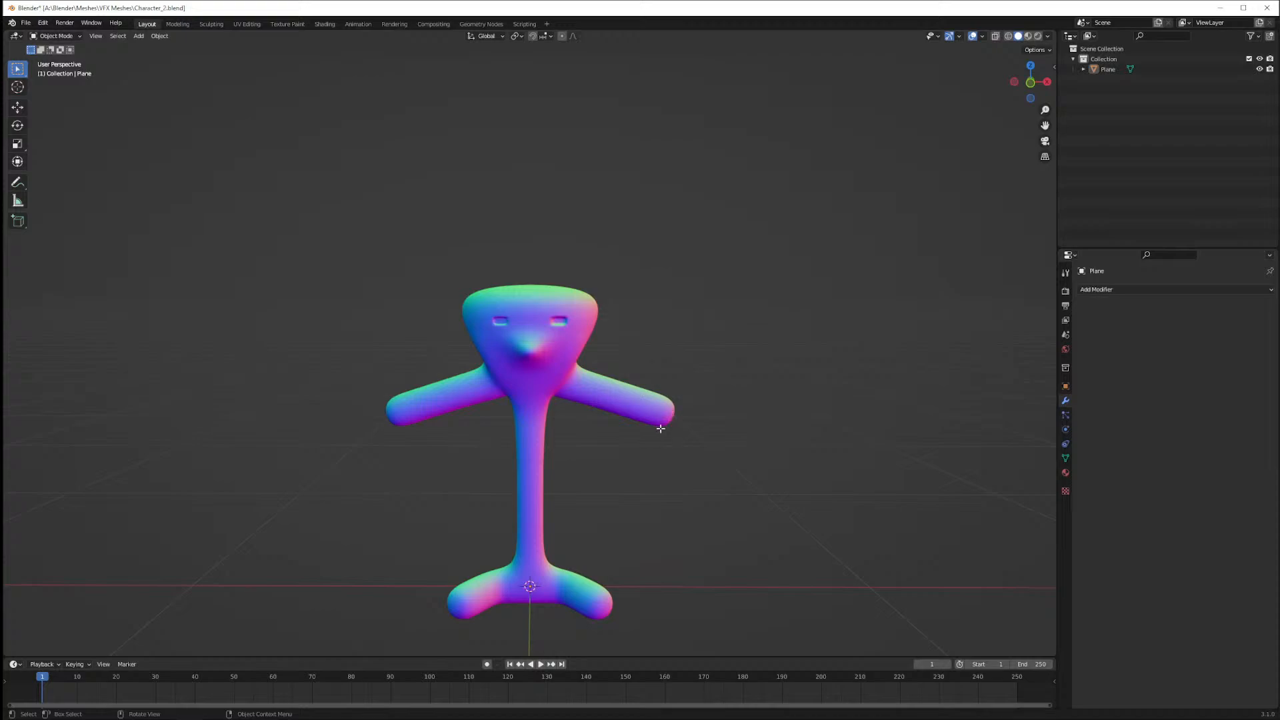
In Edit Mode, box-select the back-side vertices of the body column between arms and feet and run Decimate Geometry on them
key("Tab")
middle_click_drag(632, 440, 532, 443)
key("b")
left_click_drag(342, 359, 706, 572)
left_click_drag(360, 361, 380, 442)
middle_click_drag(380, 443, 587, 407)
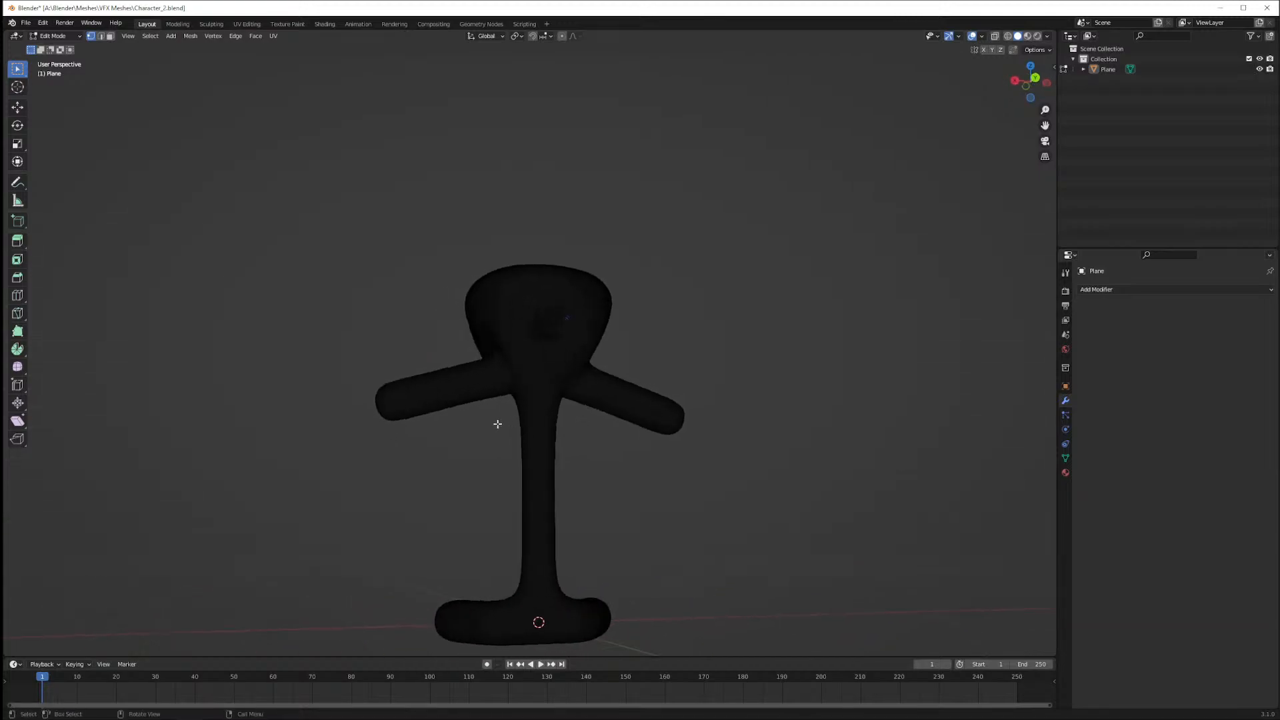
left_click_drag(496, 423, 598, 590)
middle_click_drag(598, 590, 700, 546)
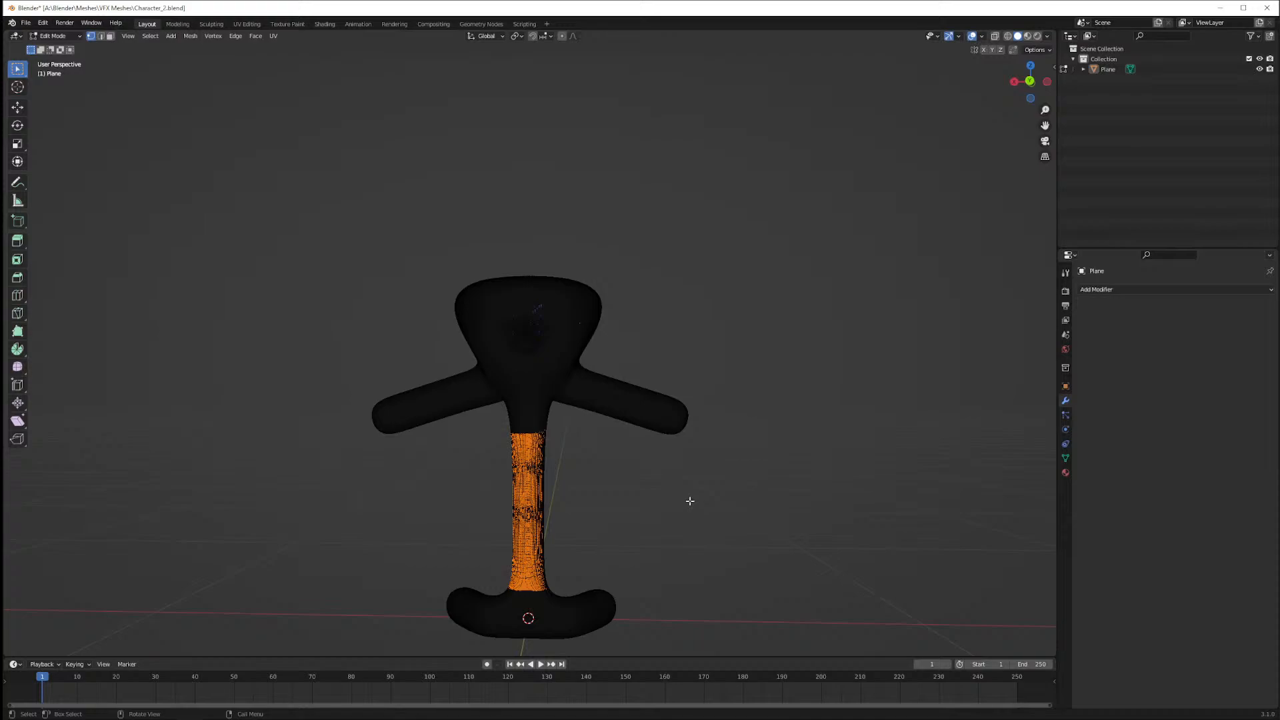
left_click(190, 36)
mouse_move(222, 263)
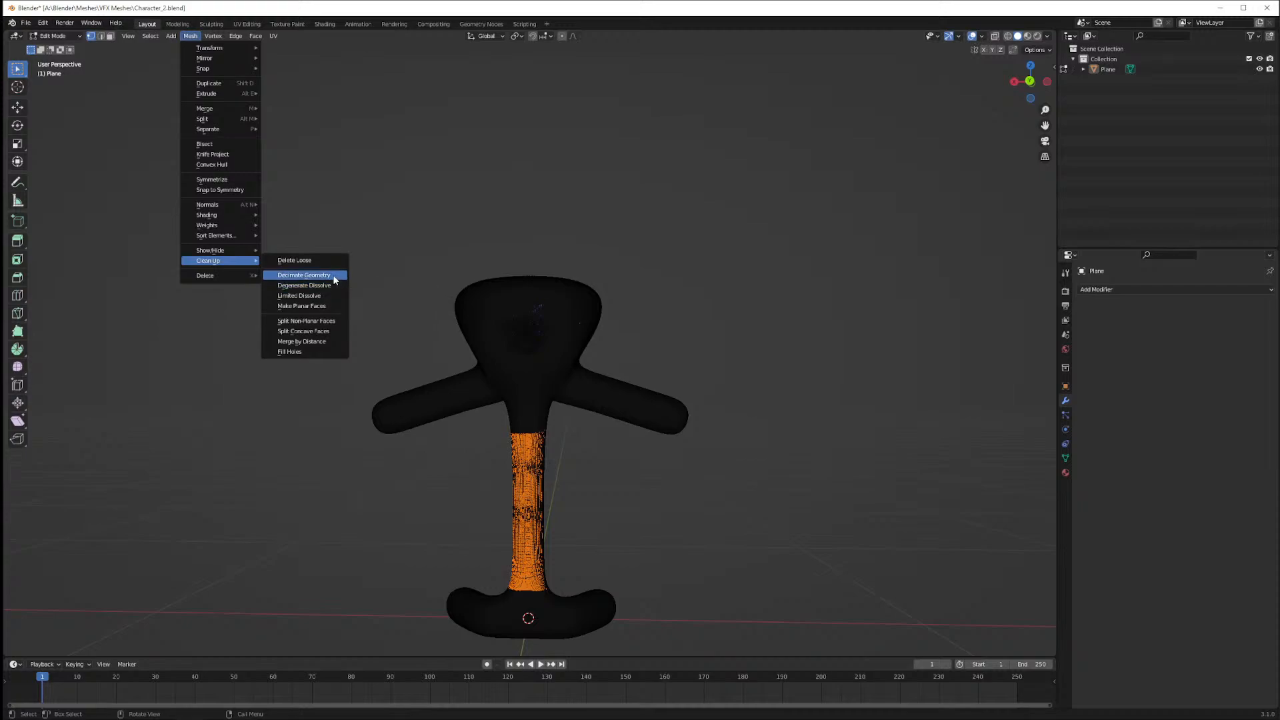
left_click(335, 277)
mouse_move(632, 500)
middle_mouse_down()
mouse_move(568, 518)
mouse_move(422, 499)
mouse_move(609, 512)
middle_mouse_up()
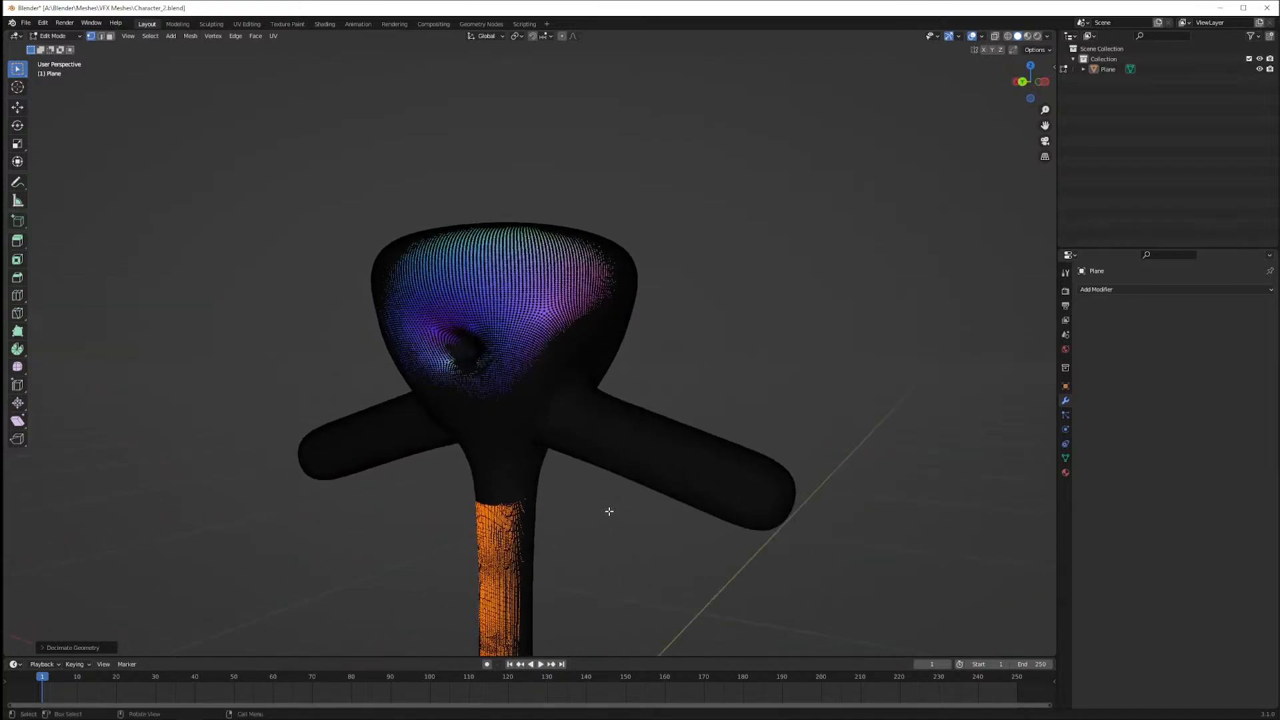
middle_click_drag(518, 517, 586, 517)
scroll(632, 498, "down", 4)
Box-select the body column all the way through with X-ray on, run Decimate Geometry on it and clear the selection
left_click(619, 499)
left_click_drag(498, 411, 562, 533)
middle_click_drag(455, 395, 622, 415)
scroll(622, 415, "up", 2)
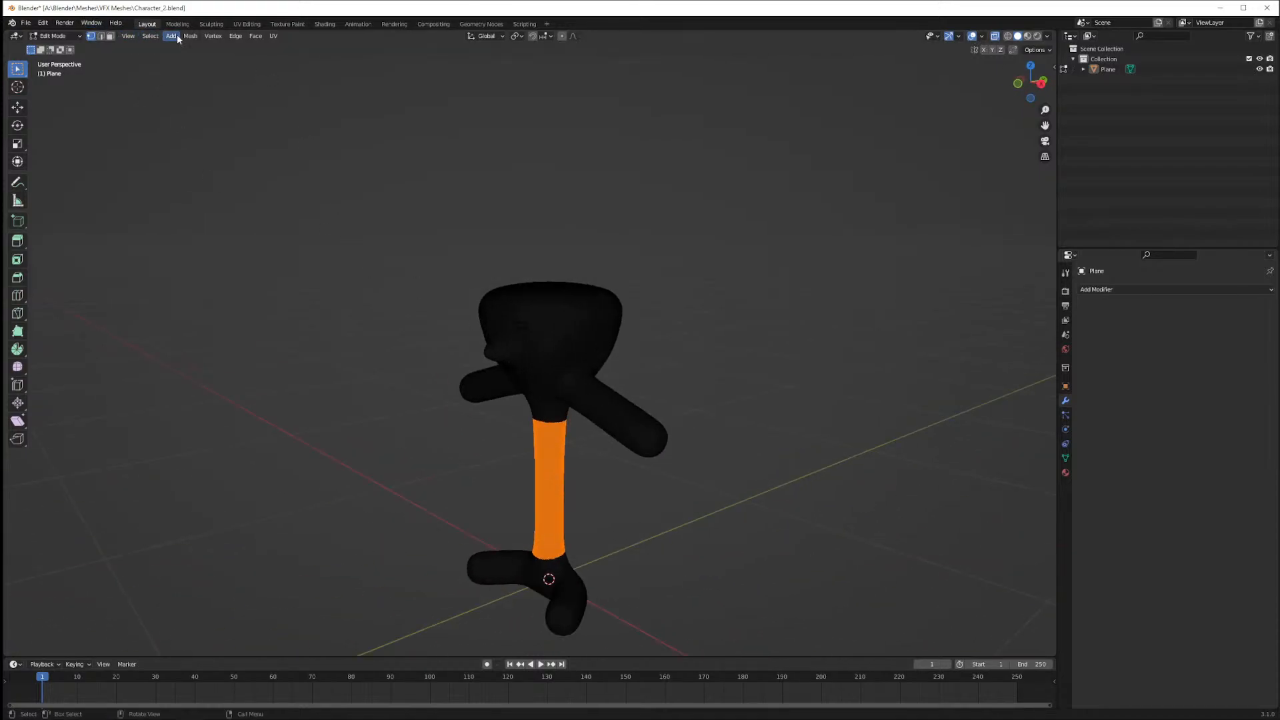
left_click(189, 36)
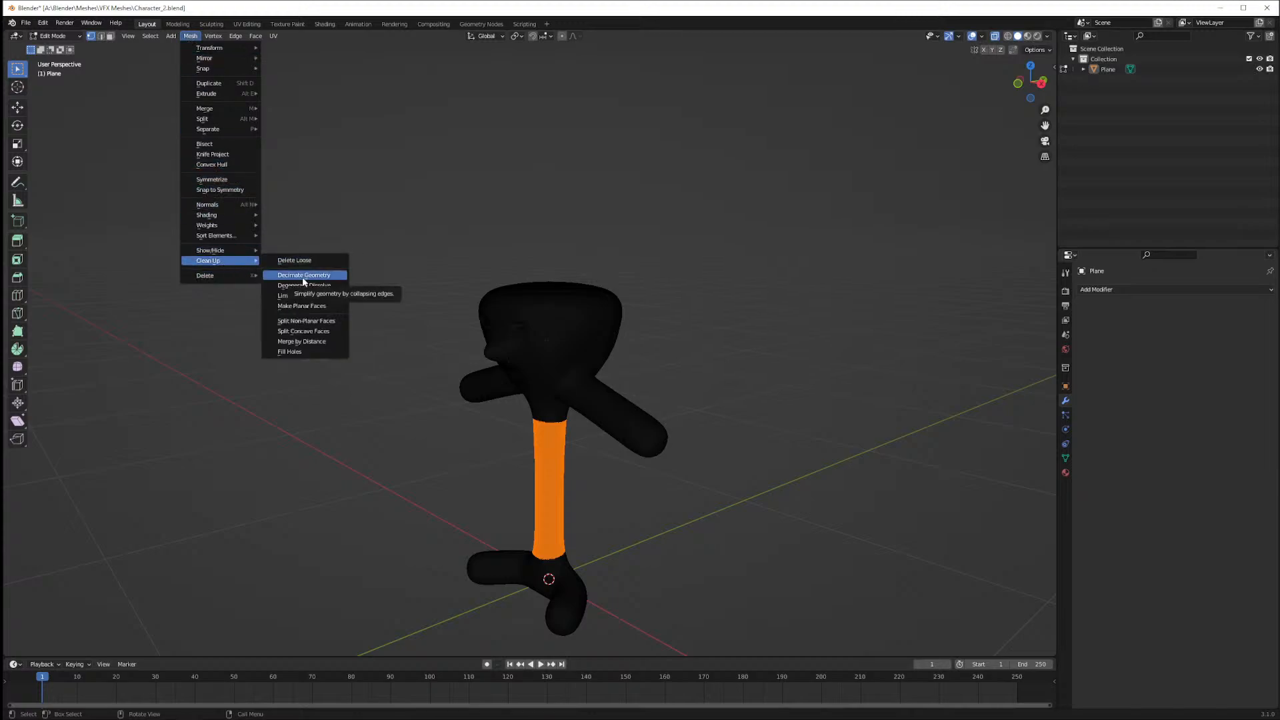
left_click(302, 278)
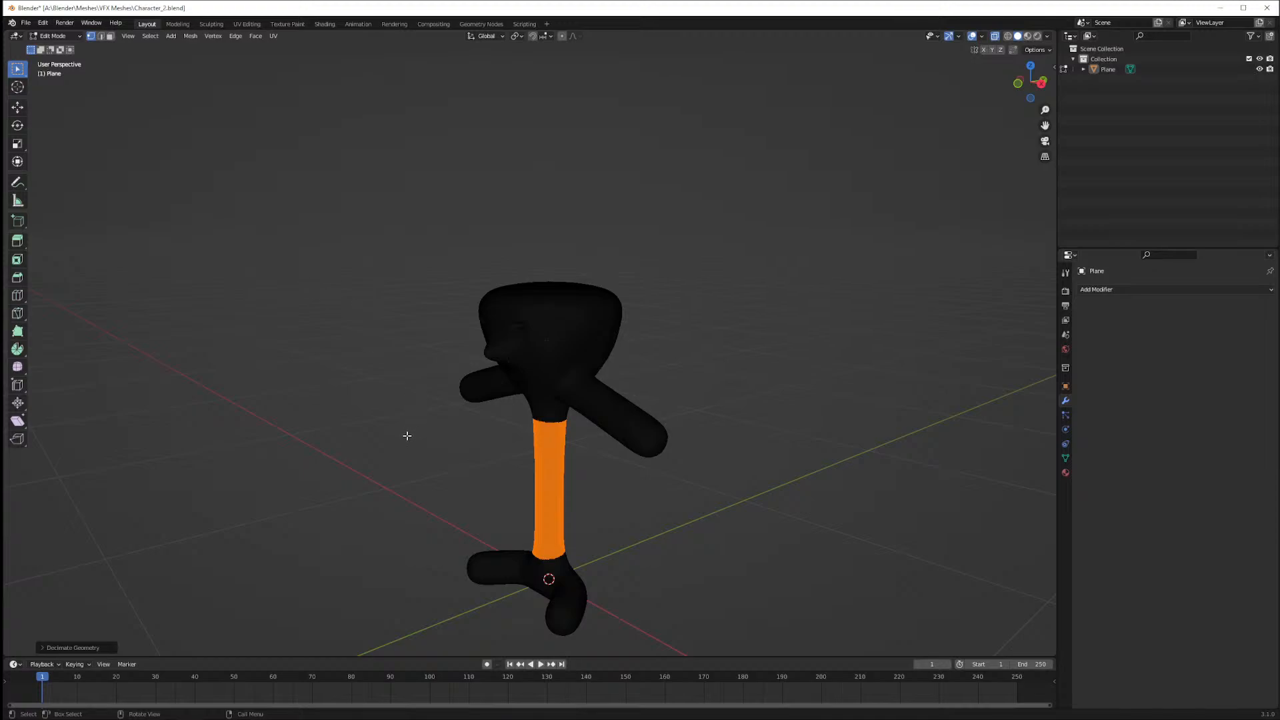
scroll(423, 454, "up", 3)
middle_click_drag(423, 454, 503, 435)
key("alt+a")
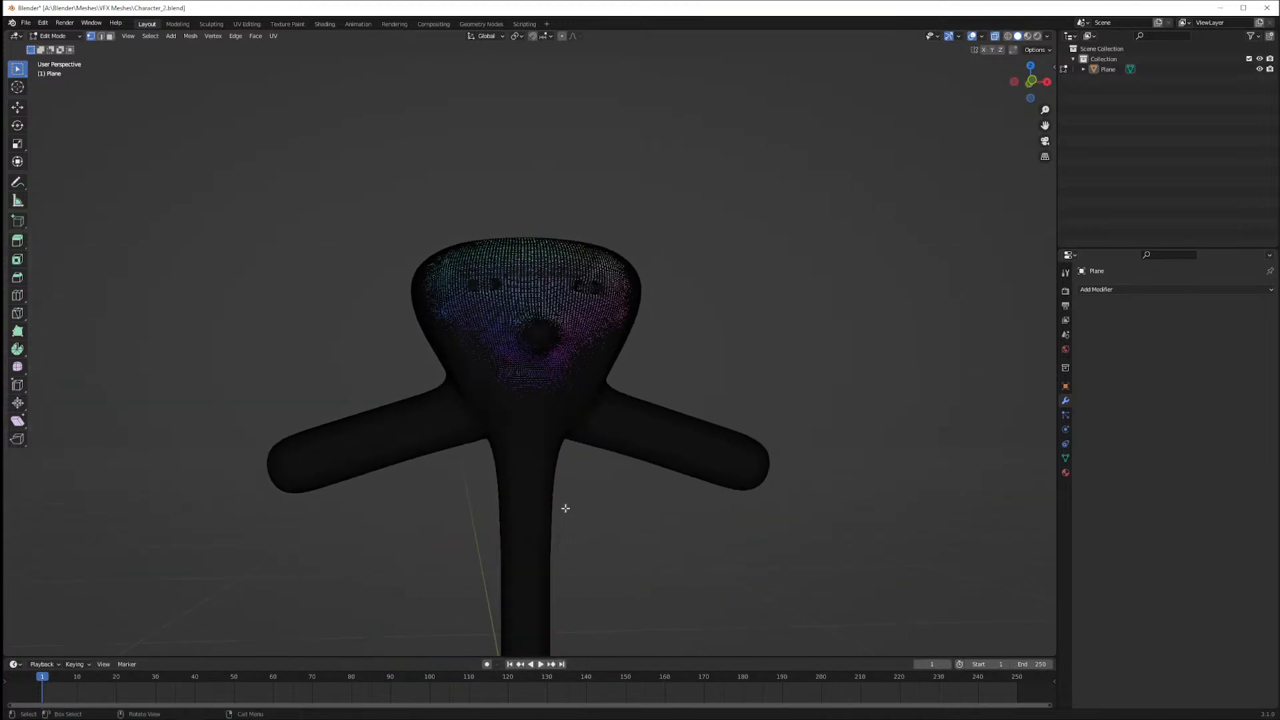
Try to simplify the middle of the body column by box-selecting it between arms and feet and running Limited Dissolve
scroll(575, 514, "down", 1)
scroll(575, 514, "down", 4)
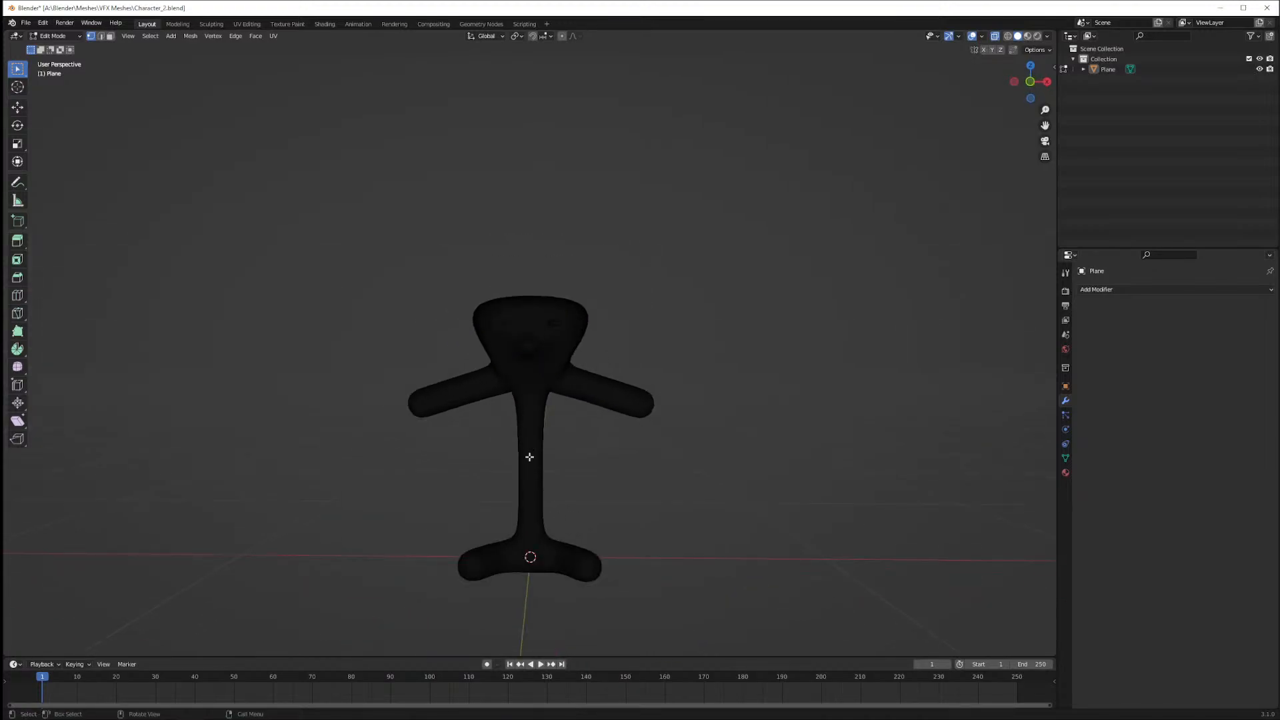
left_click_drag(502, 405, 593, 541)
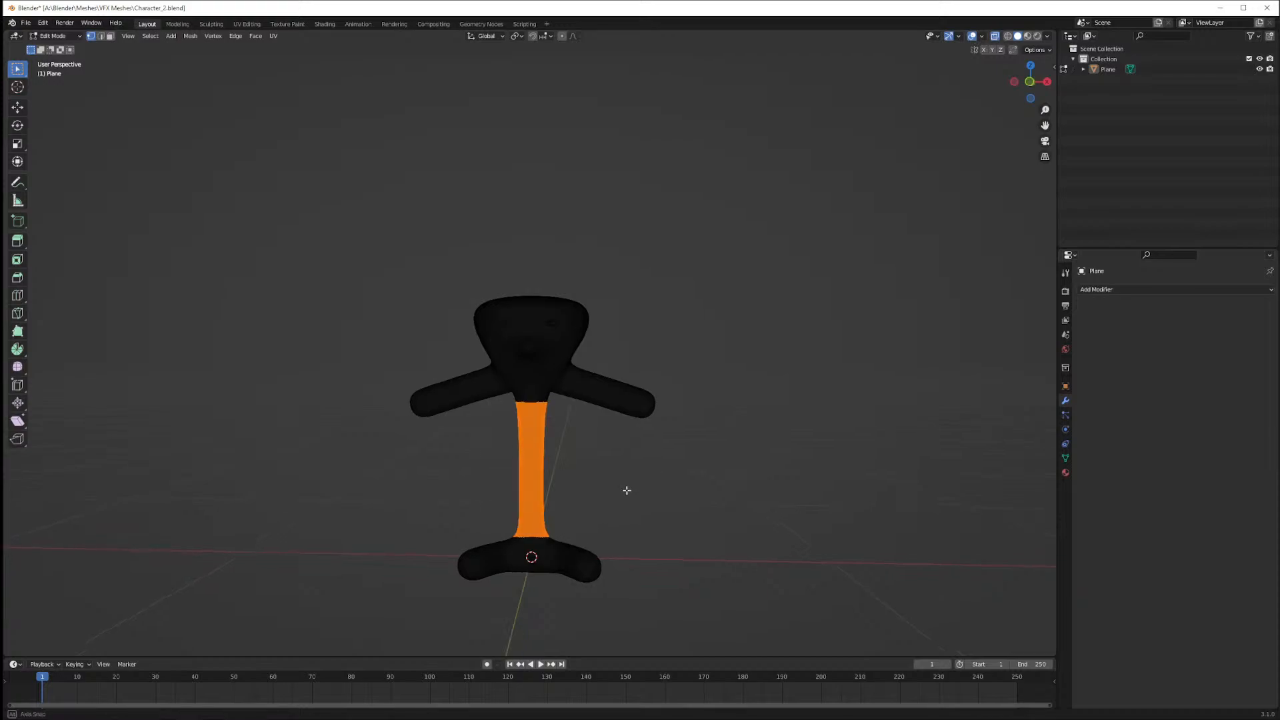
middle_click_drag(627, 489, 474, 434)
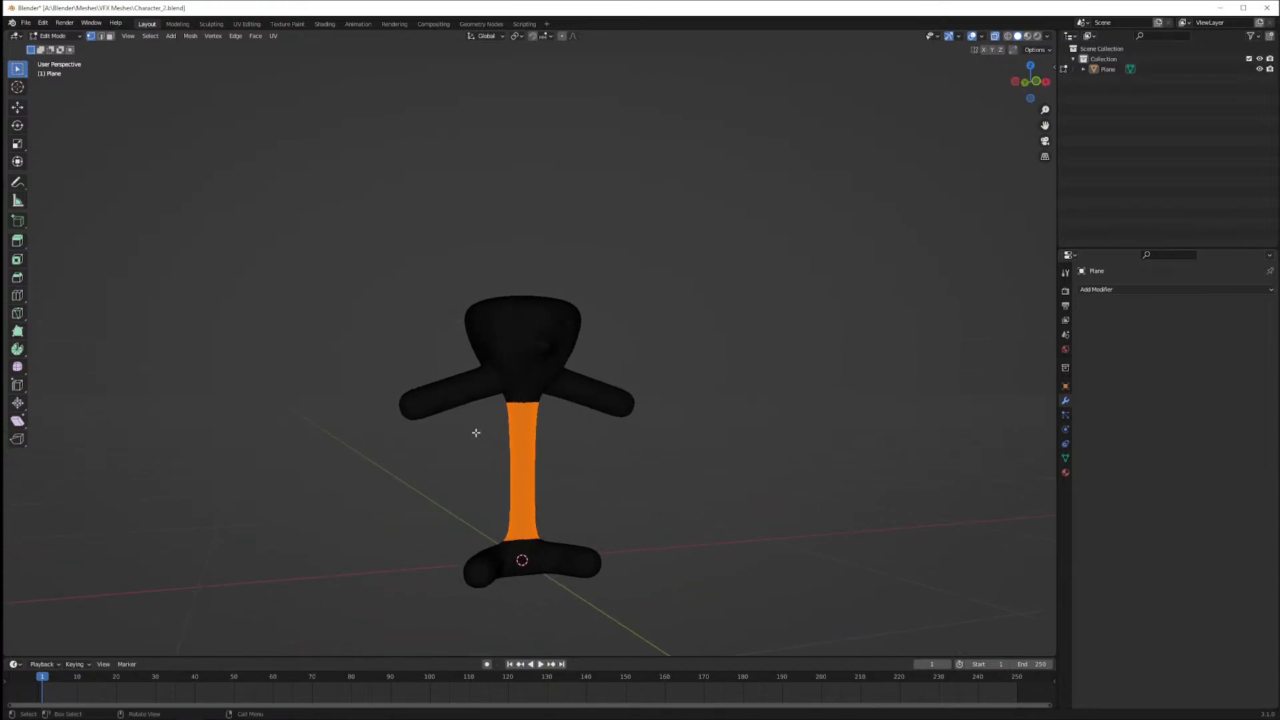
left_click_drag(480, 421, 581, 533)
middle_click_drag(609, 503, 563, 423)
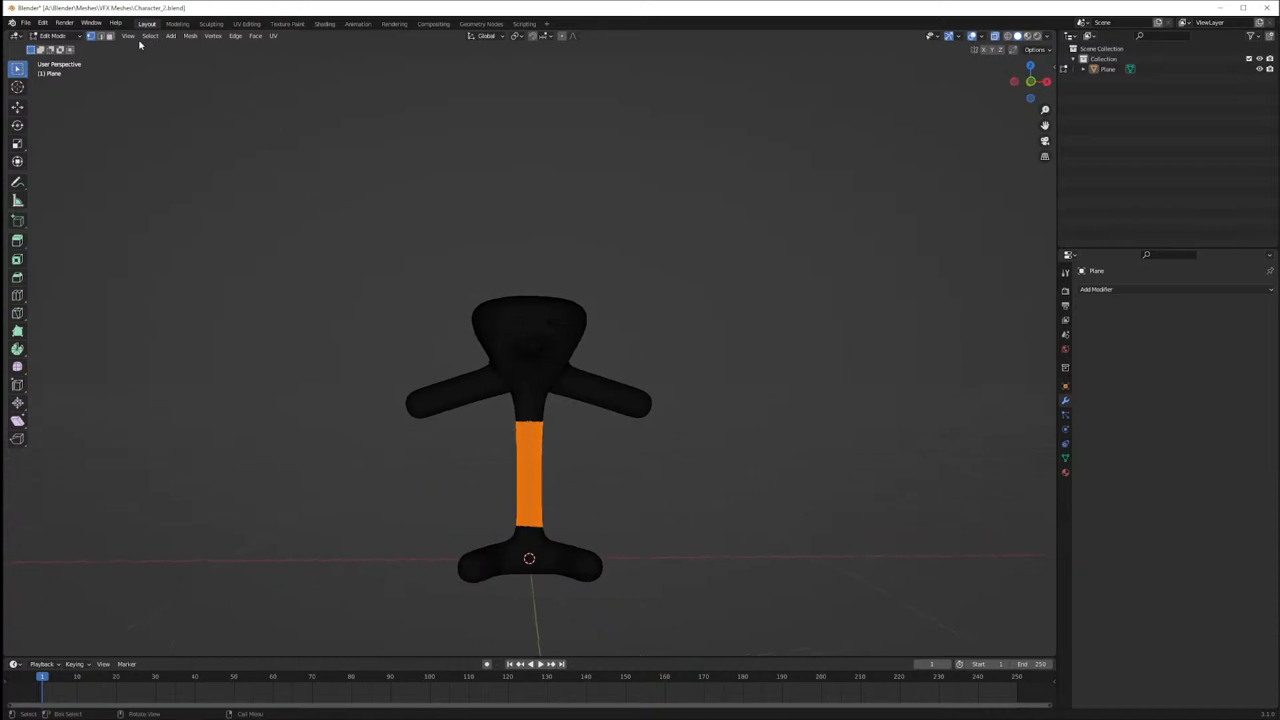
left_click(190, 36)
mouse_move(222, 267)
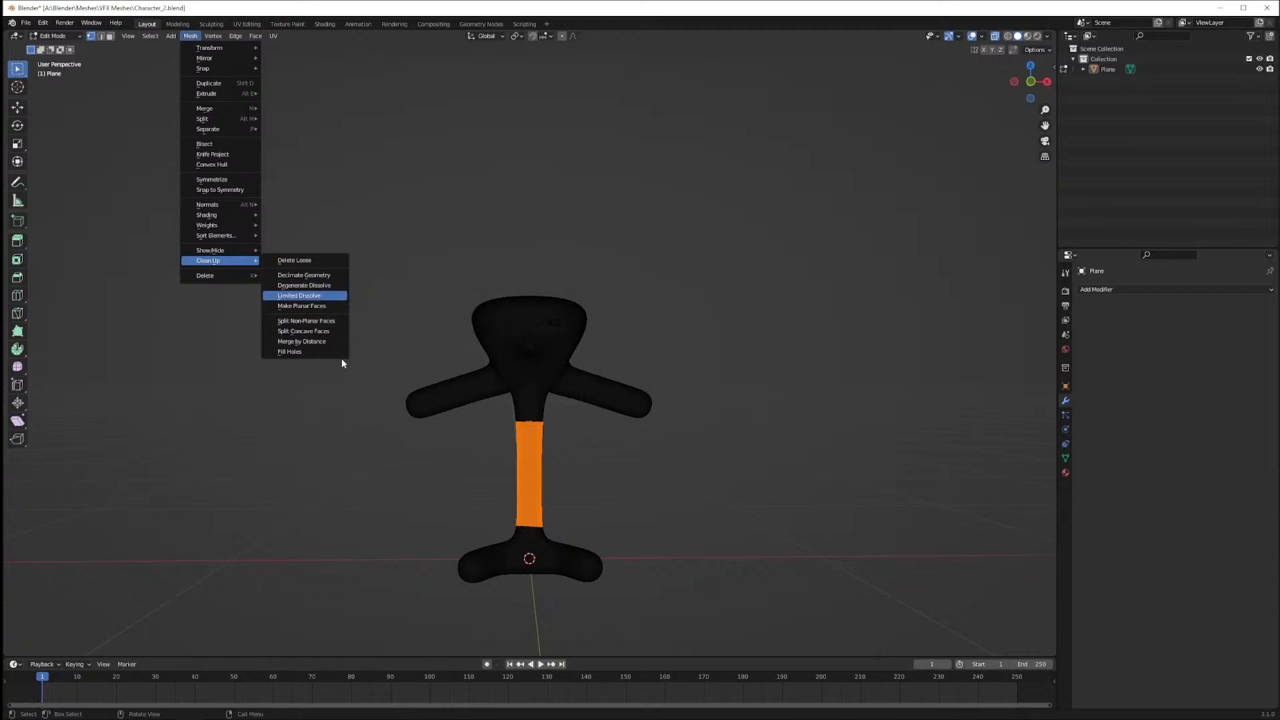
key("Return")
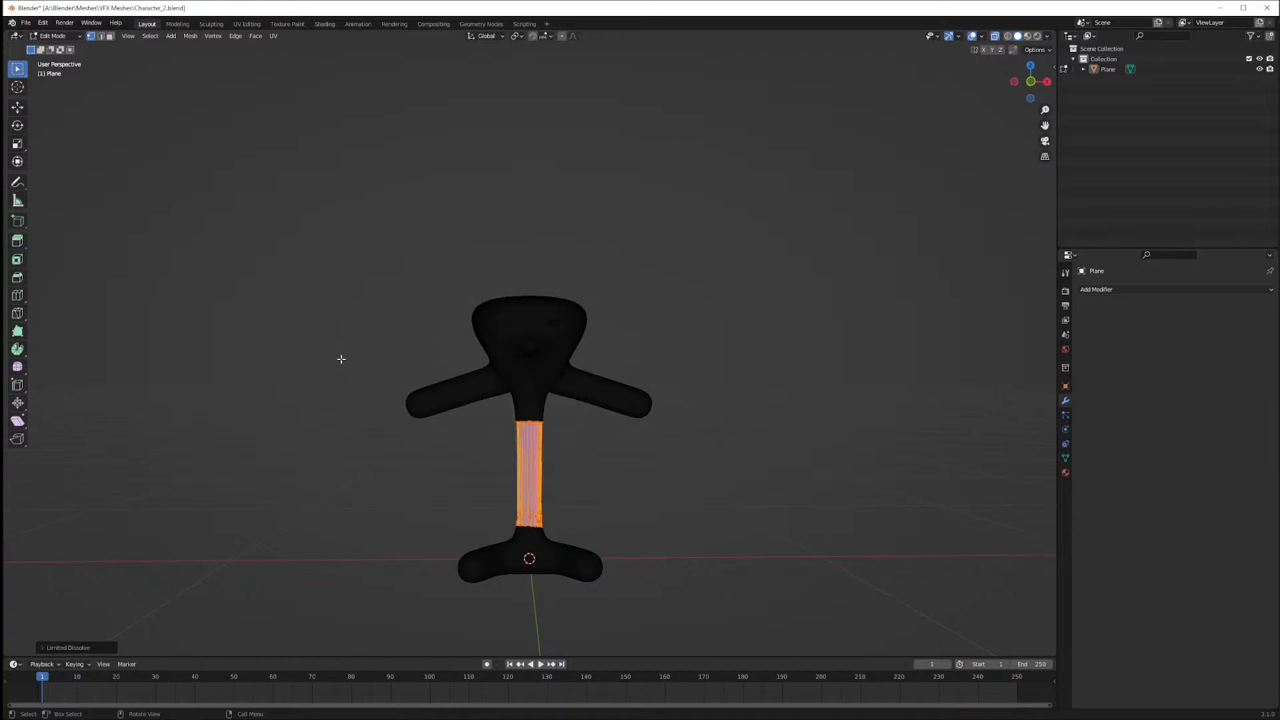
Inspect the geometry and shading of the dissolved body column in Edit Mode and Object Mode from several angles
scroll(471, 475, "up", 4)
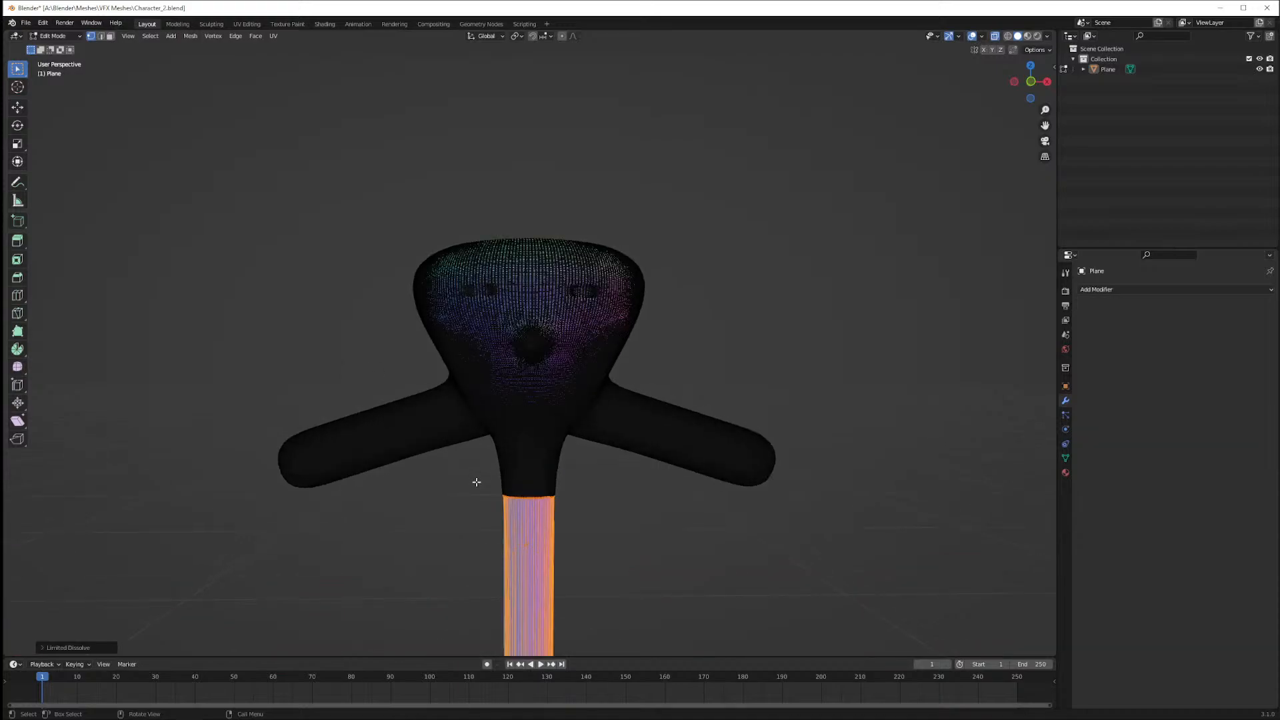
middle_click_drag(475, 486, 556, 512)
scroll(551, 458, "down", 3)
key("Tab")
middle_click_drag(634, 500, 667, 438)
scroll(543, 515, "up", 3)
scroll(572, 462, "up", 3)
middle_click_drag(538, 458, 592, 480)
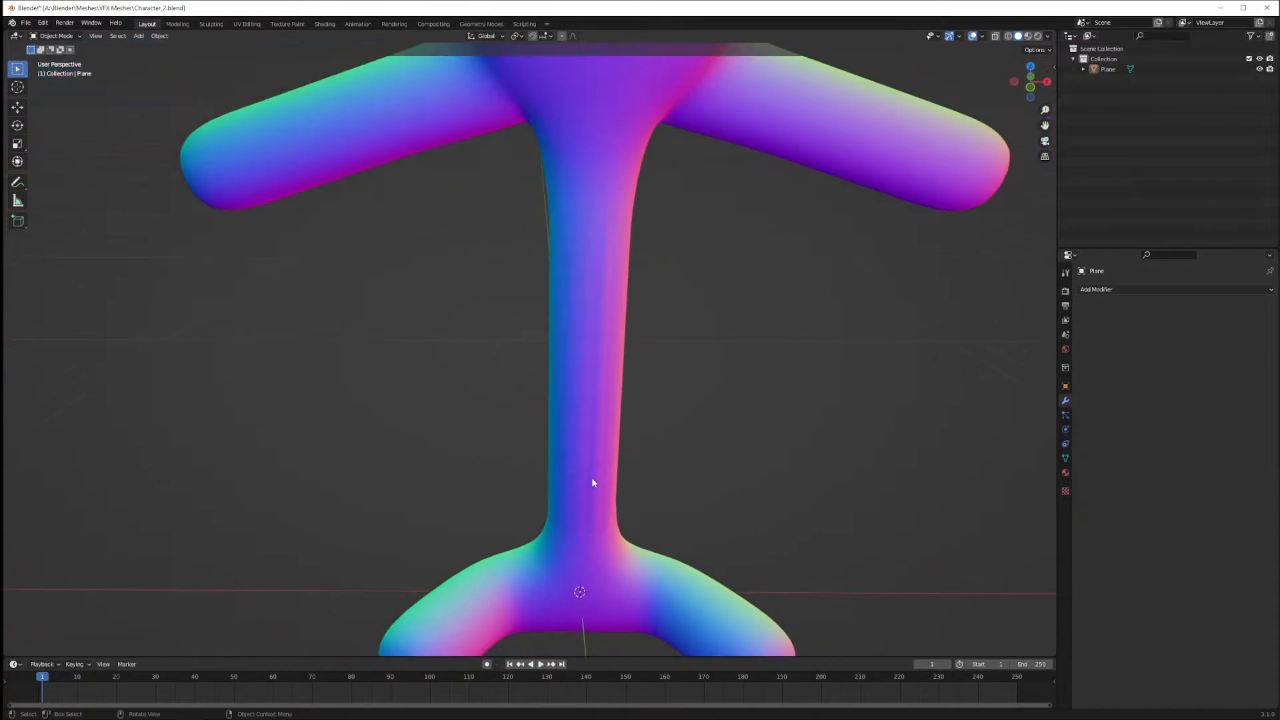
right_click(590, 479)
left_click(598, 481)
middle_click_drag(654, 523, 631, 463)
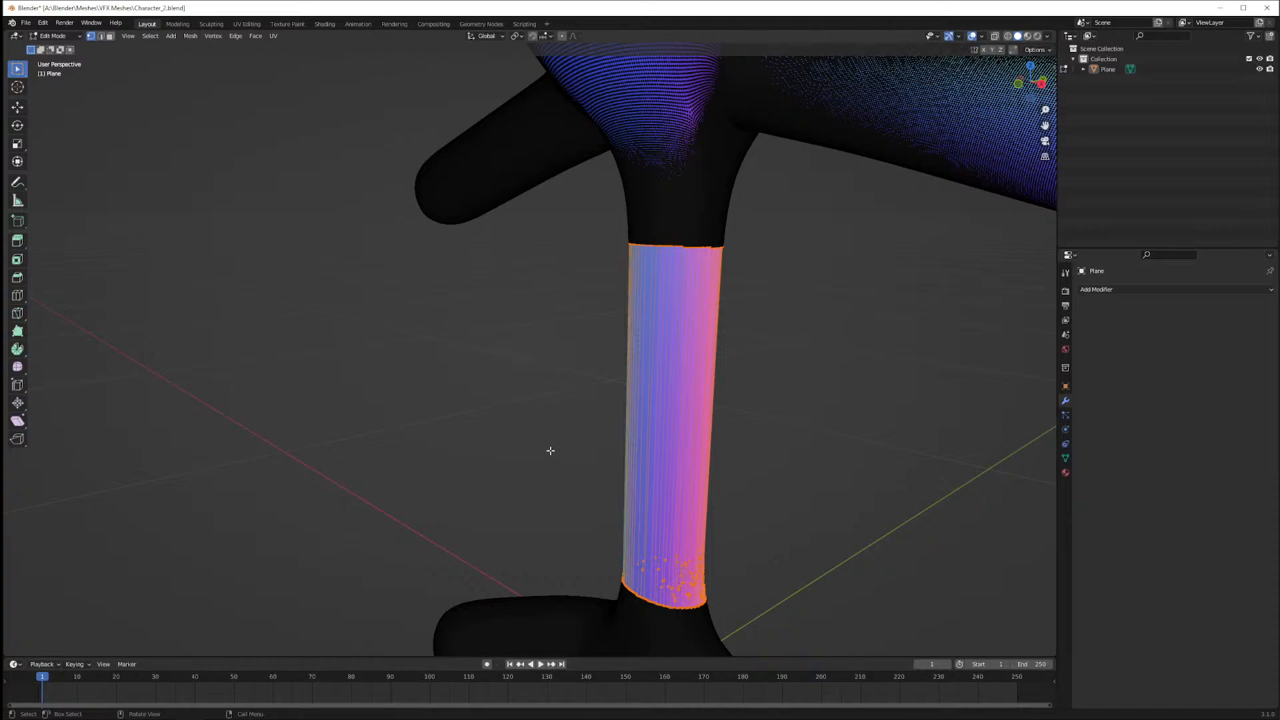
Undo the Limited Dissolve on the body column and save the character file from Object Mode
key("ctrl+l")
key("Tab")
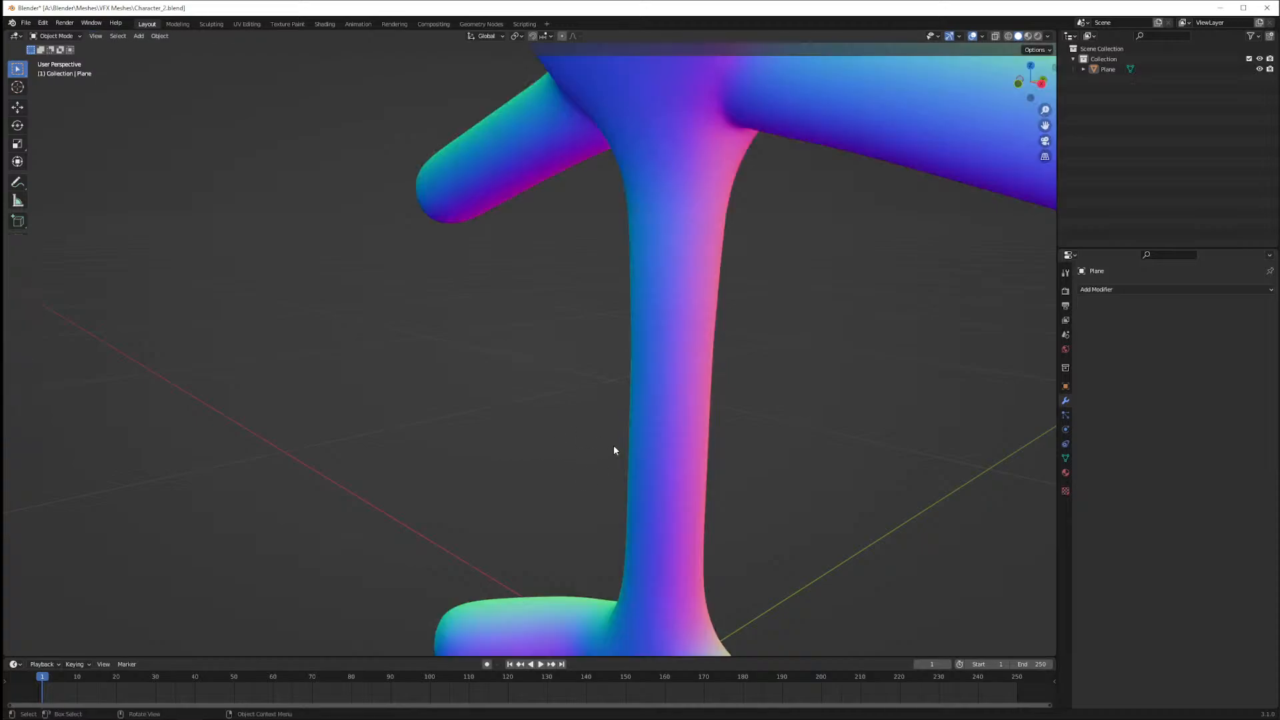
scroll(600, 444, "down", 5)
middle_click_drag(601, 444, 672, 461)
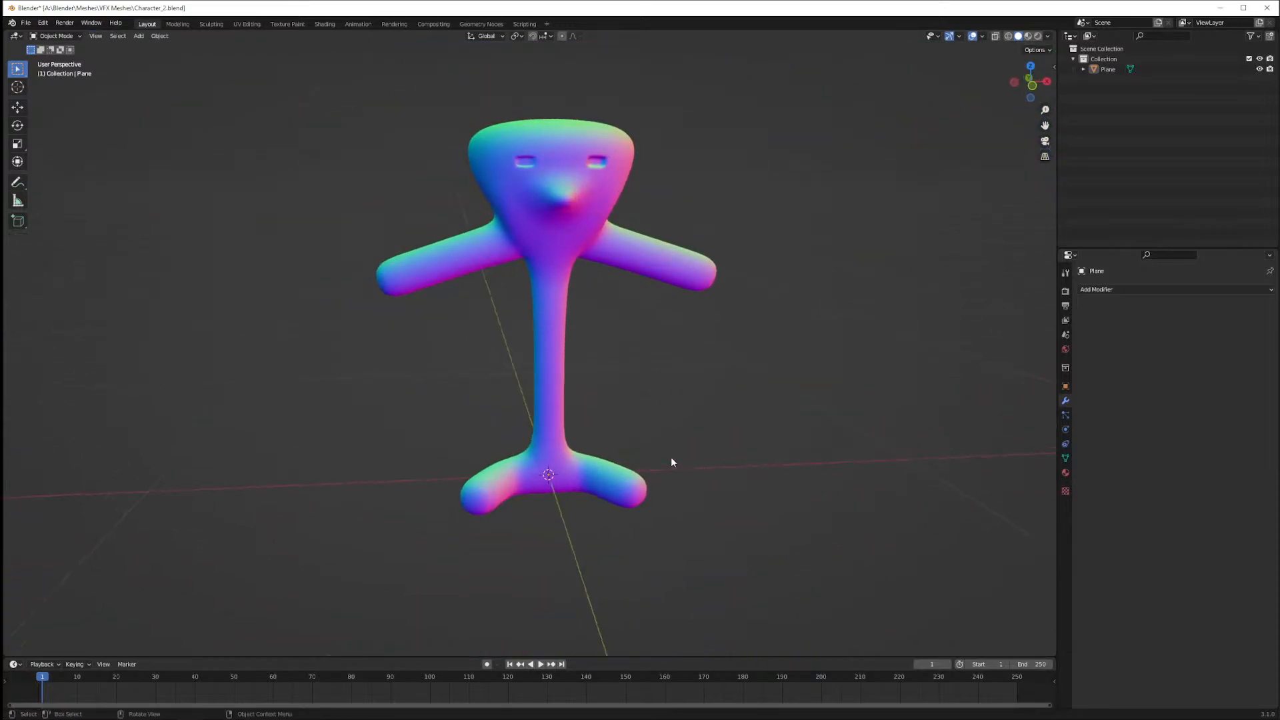
key("ctrl+s")
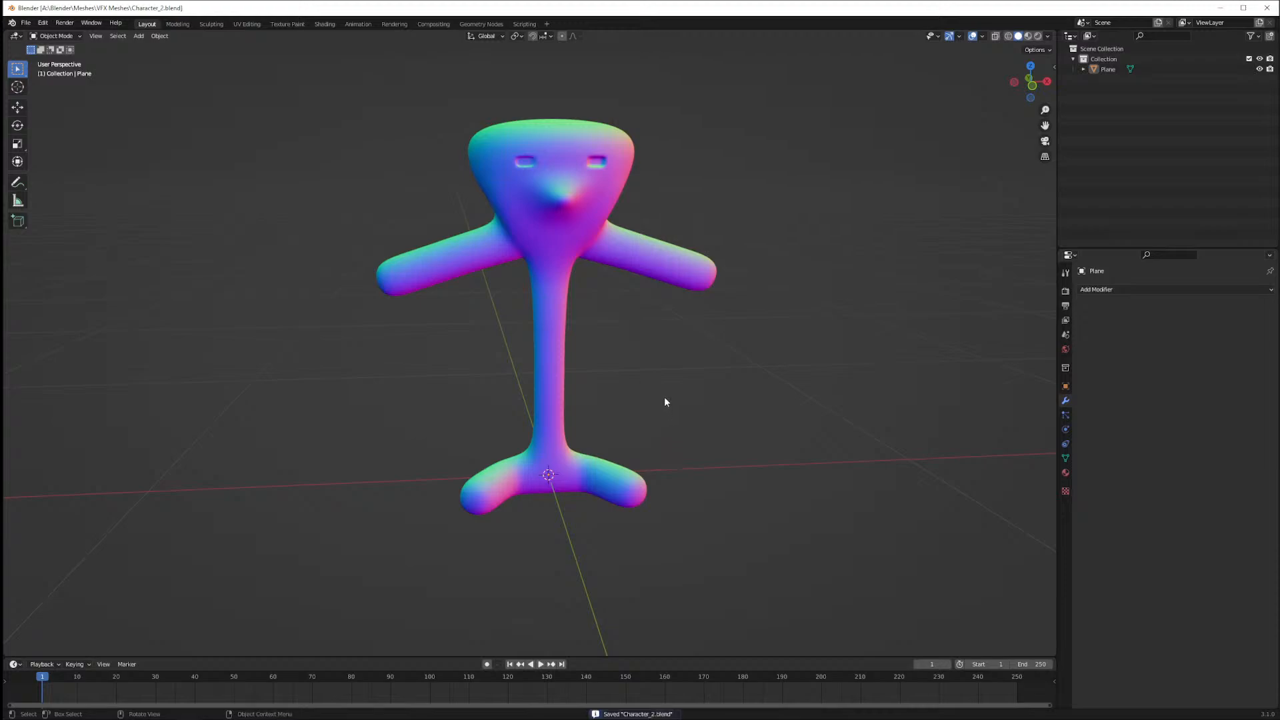
middle_click_drag(665, 401, 554, 263)
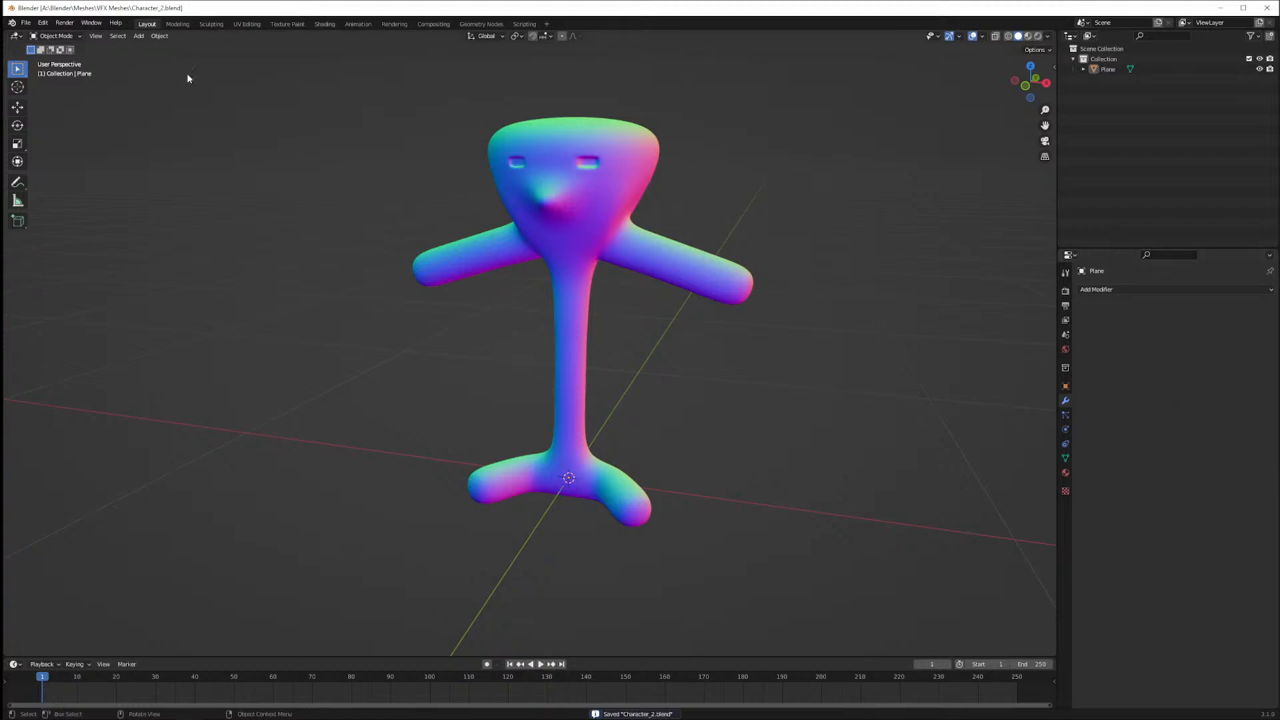
Create a new General file and delete its default light and camera
left_click(26, 23)
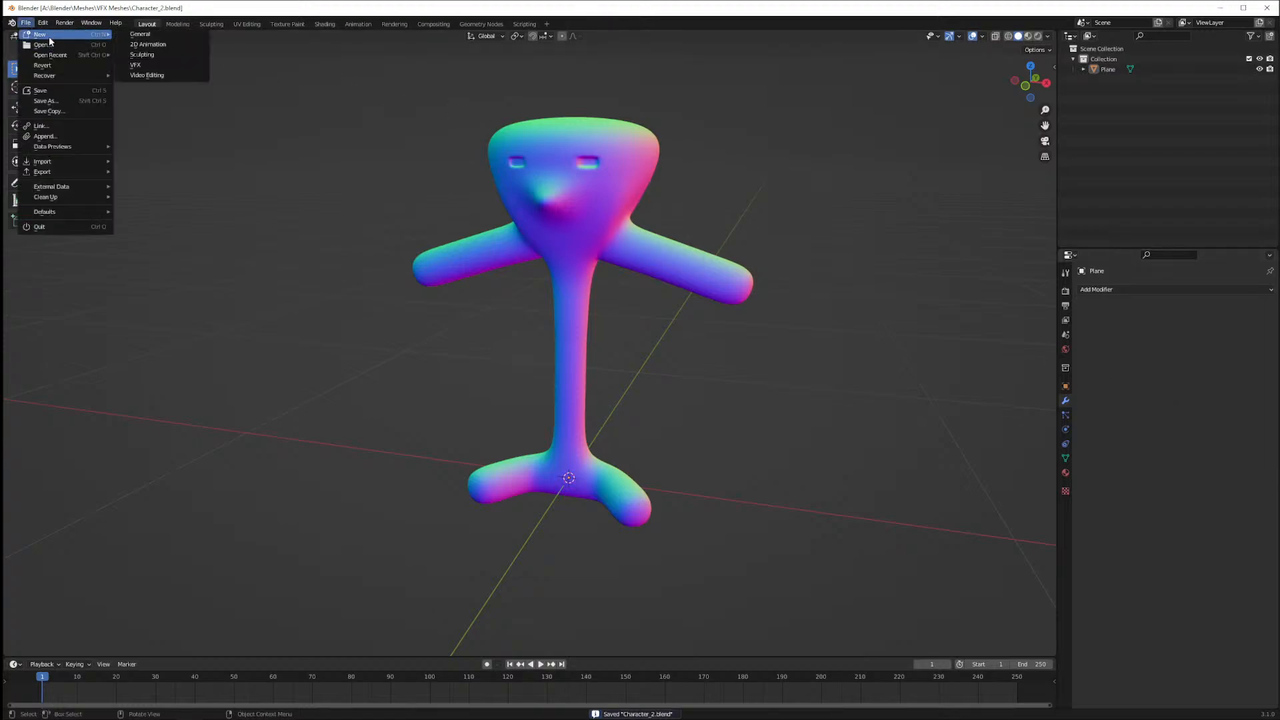
left_click(26, 23)
mouse_move(40, 34)
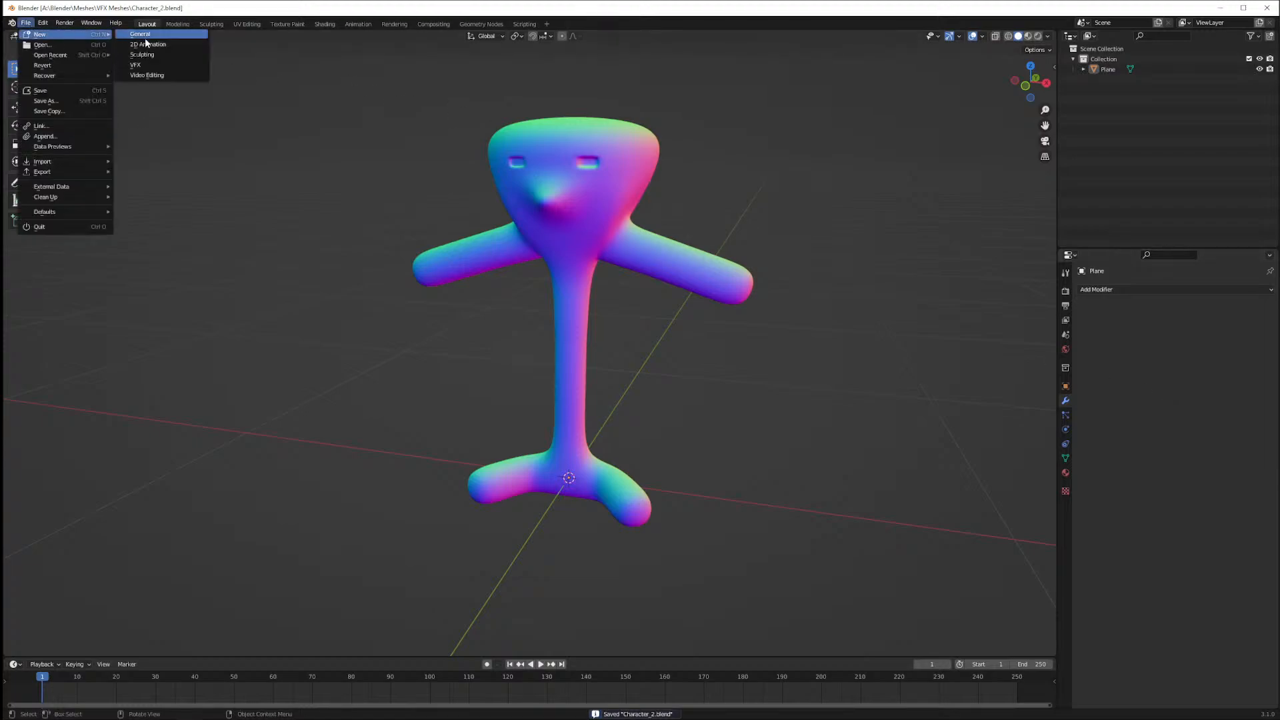
left_click(153, 34)
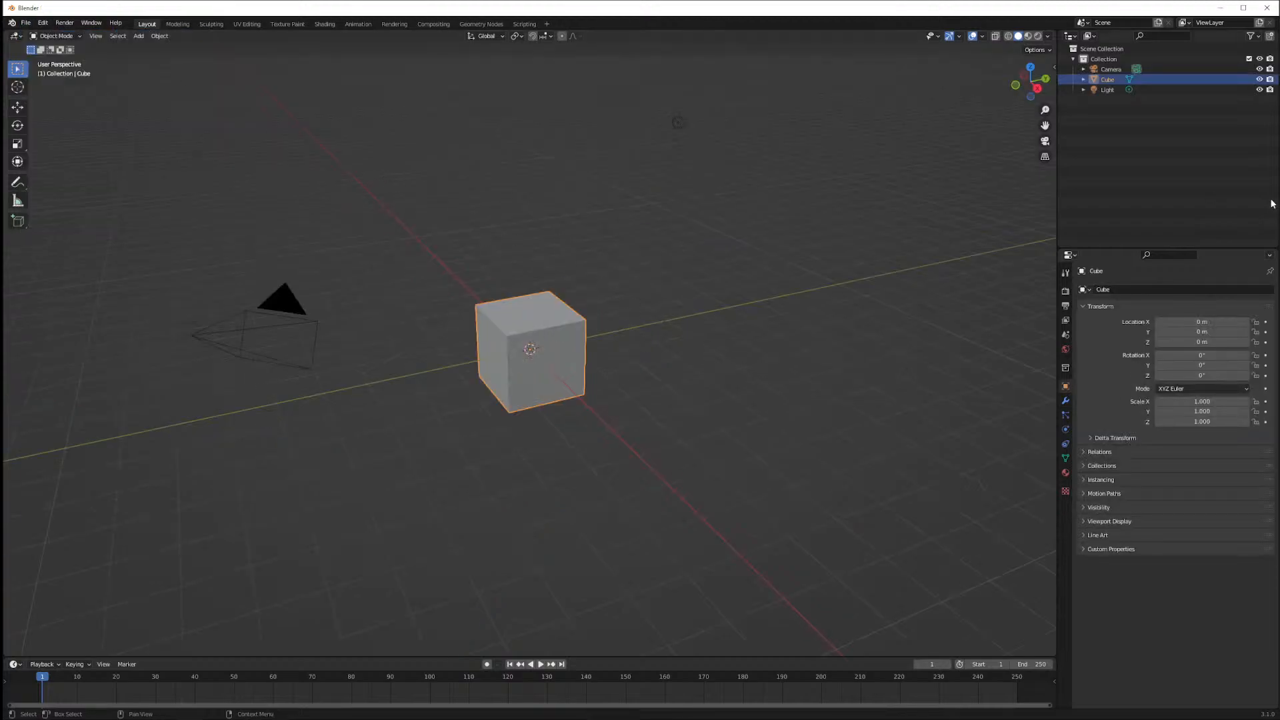
left_click(1139, 91)
key("x")
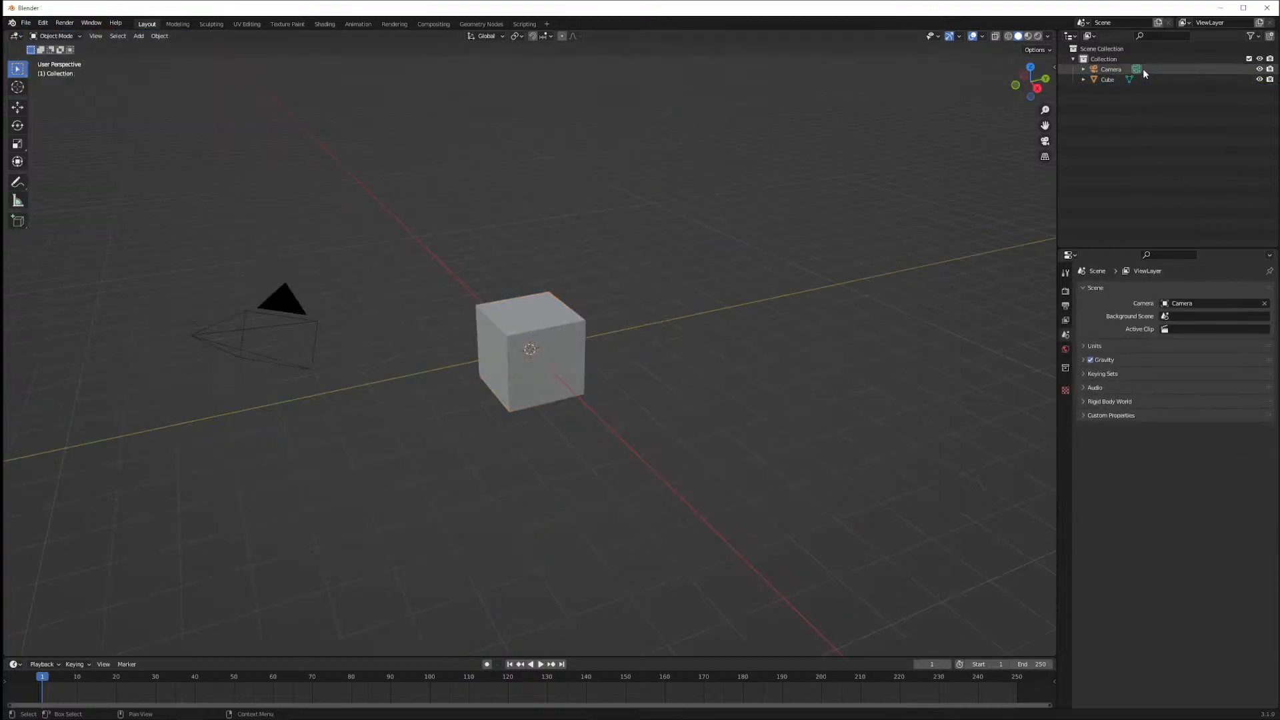
left_click(1143, 68)
key("x")
Open Character.blend from the VFX Meshes folder, discarding the changes in the untitled scene
left_click(26, 23)
left_click(43, 45)
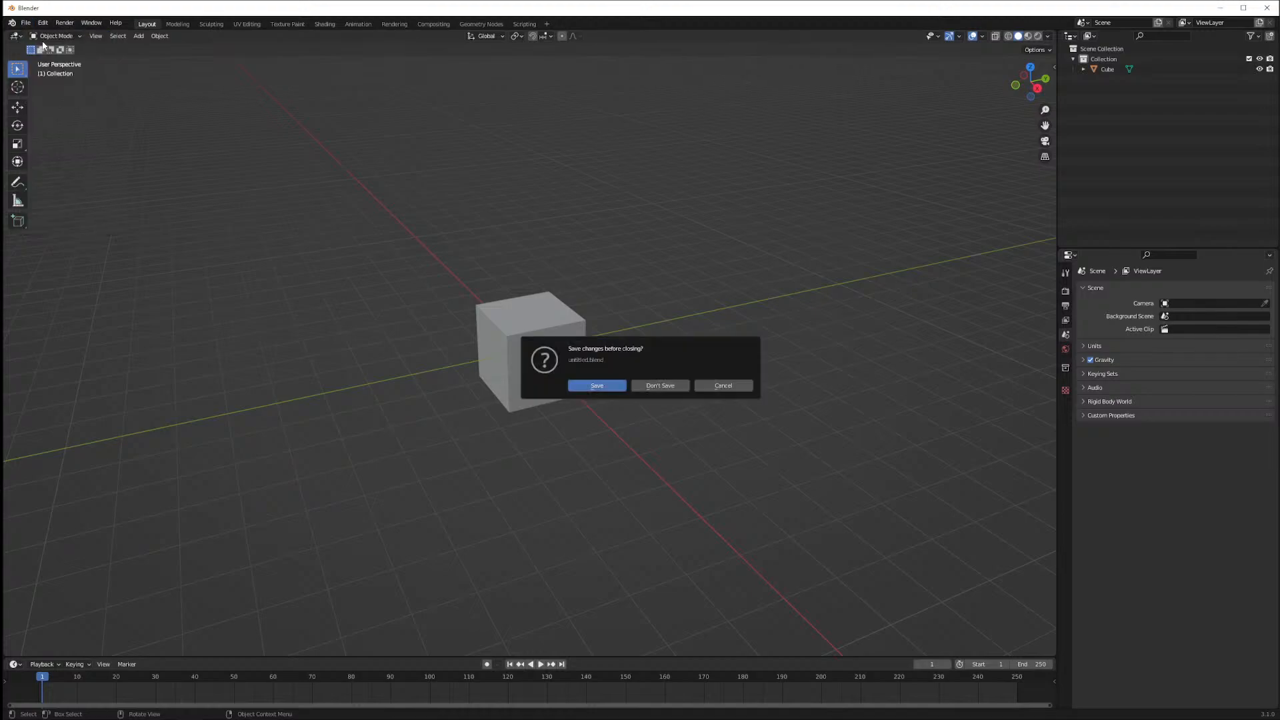
left_click(653, 386)
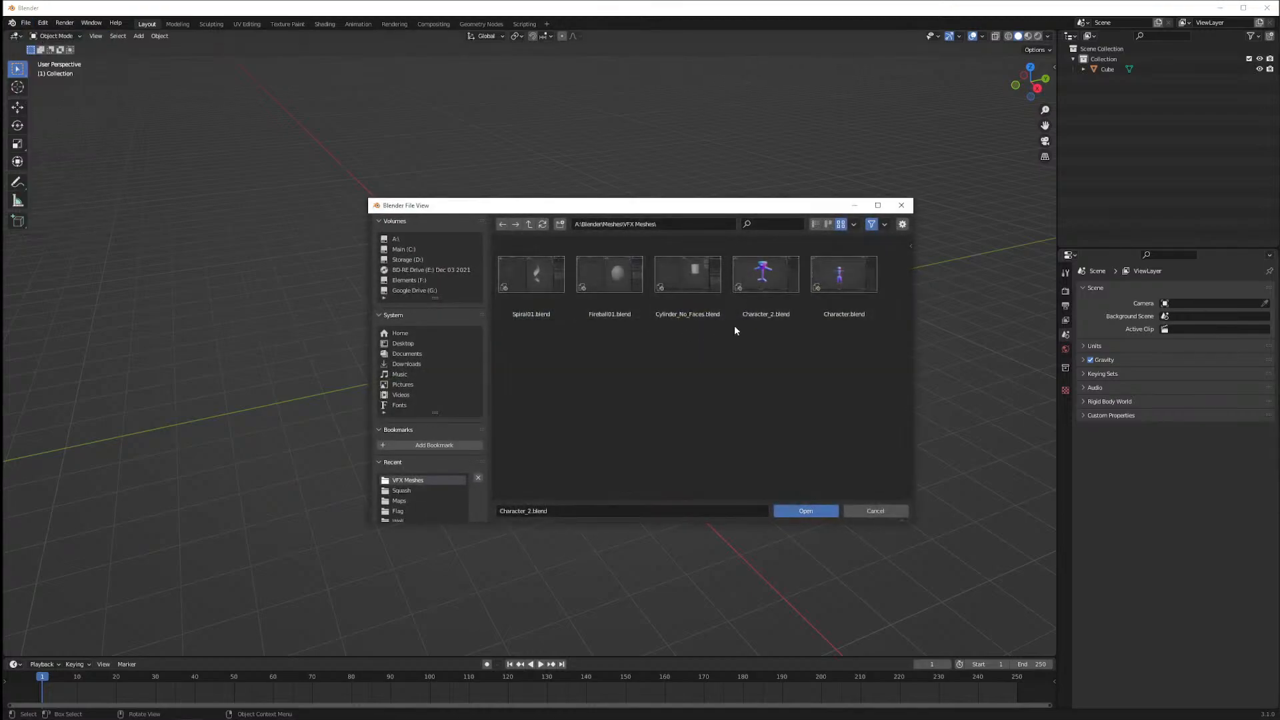
left_click(823, 313)
left_click(783, 511)
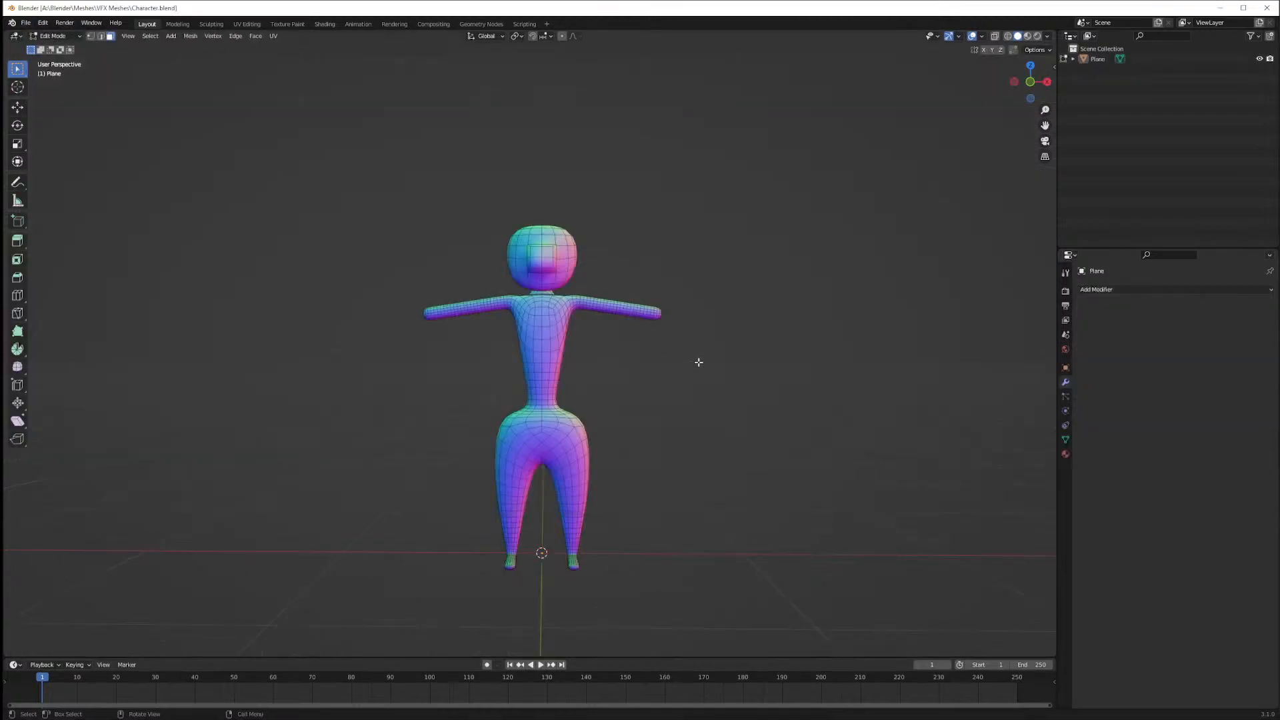
Examine this character's mesh density and face shape in Edit Mode and its shading in Object Mode
middle_click_drag(695, 360, 594, 406)
scroll(705, 385, "up", 2)
scroll(674, 326, "up", 3)
middle_click_drag(675, 326, 687, 378)
scroll(602, 340, "up", 6)
scroll(602, 349, "down", 8)
scroll(675, 347, "up", 3)
key("Tab")
scroll(663, 362, "down", 2)
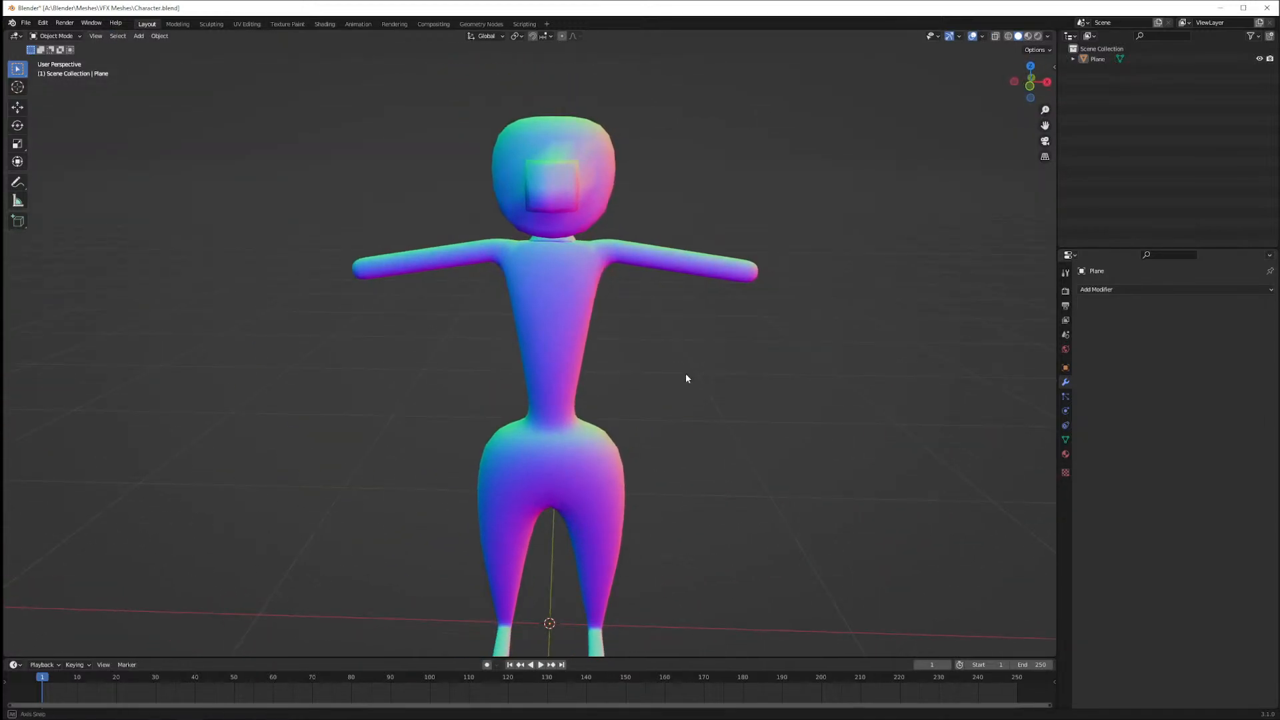
In Edit Mode, pick front faces of the nose block on the head, frame the view on them and pick a top face
key("Tab")
left_click_drag(571, 206, 572, 206)
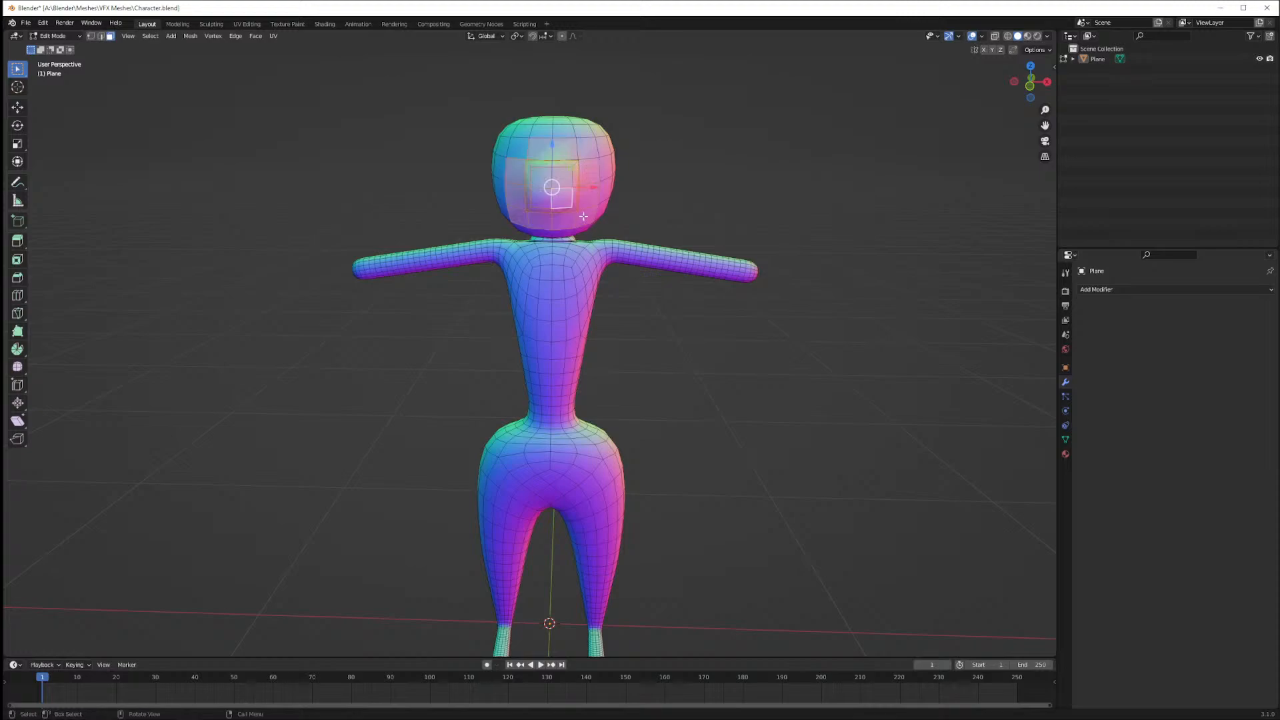
middle_click_drag(571, 207, 575, 173)
left_click(568, 179, "ctrl")
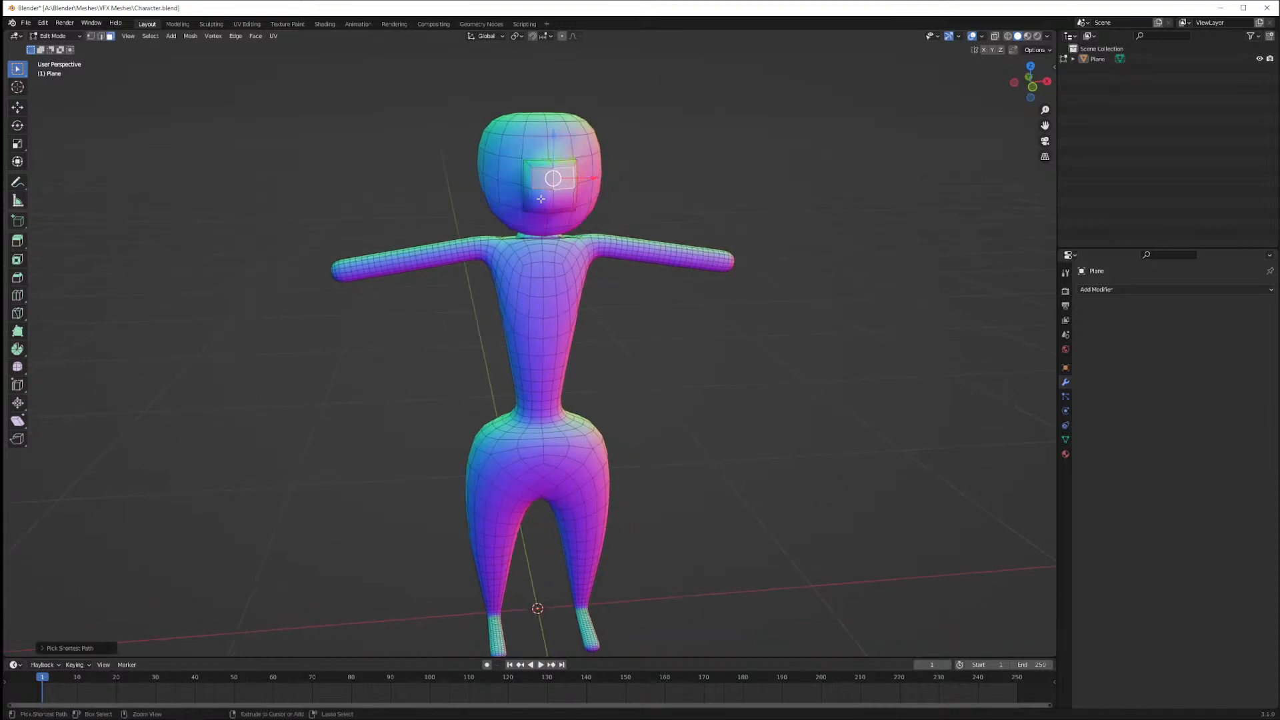
scroll(563, 193, "up", 3)
key("KP_Decimal")
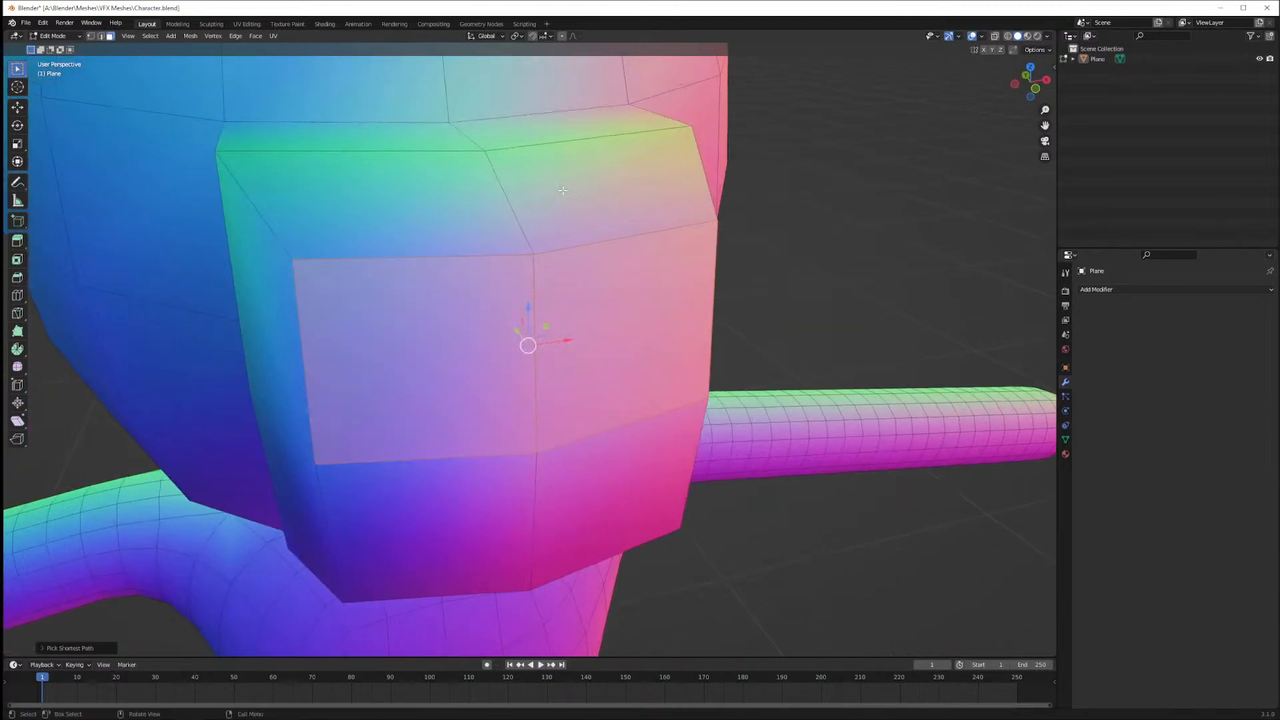
left_click_drag(402, 202, 402, 202)
middle_click_drag(402, 202, 490, 197)
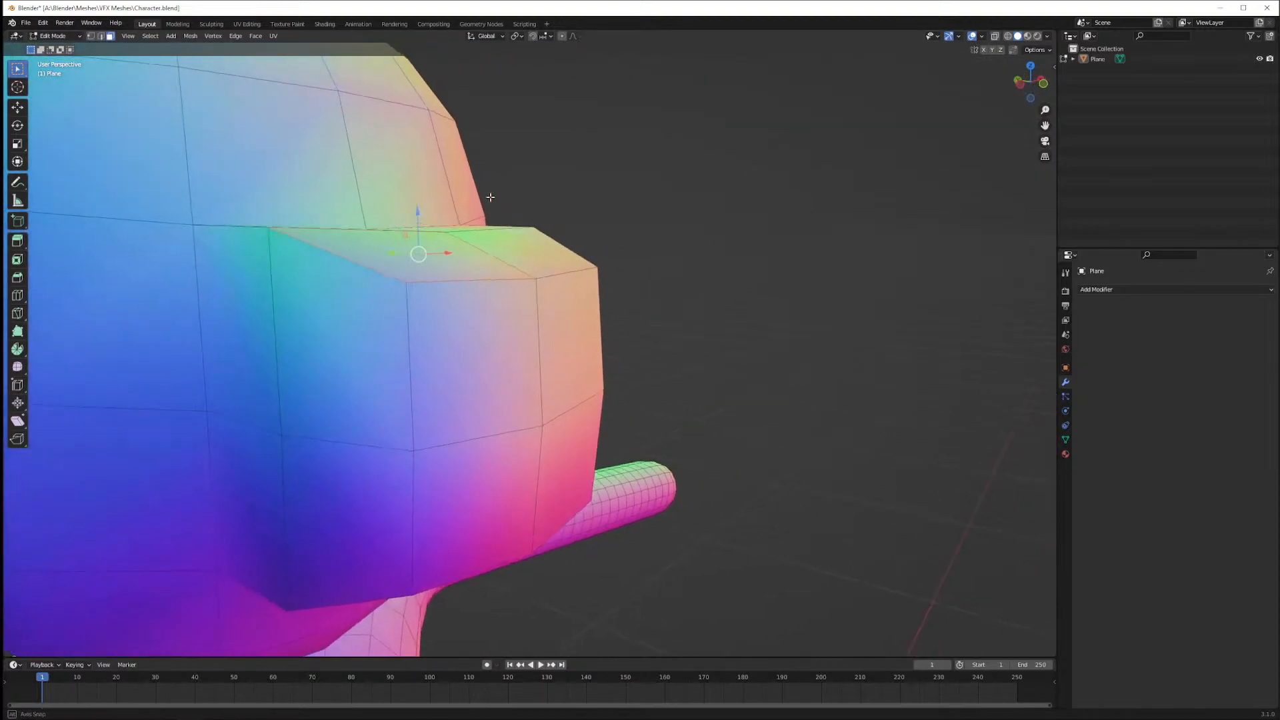
Select the faces on one side of the nose block and add its top and upper front faces
left_click(249, 295)
left_click(271, 466, "shift")
left_click(333, 288, "shift")
left_click(349, 507, "shift")
middle_click_drag(348, 508, 305, 593)
left_click(505, 177, "shift")
left_click(444, 226, "shift")
left_click(528, 228, "shift")
left_click(433, 173, "shift")
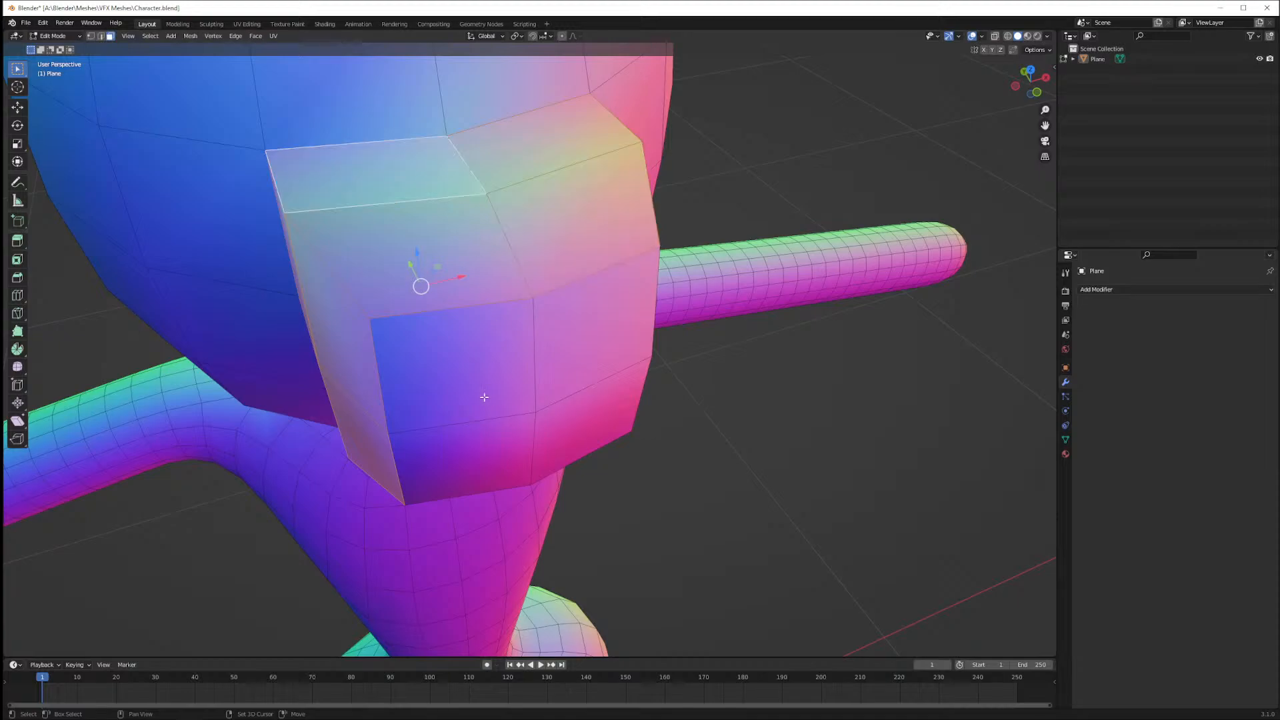
Add the nose block's remaining front faces and its opposite side faces to the selection
left_click(482, 392, "shift")
left_click(560, 374, "shift")
left_click(607, 420, "shift")
left_click(494, 446, "shift")
middle_click_drag(743, 400, 658, 349)
left_click(722, 361, "shift")
left_click(729, 478, "shift")
left_click(807, 355, "shift")
left_click(799, 481, "shift")
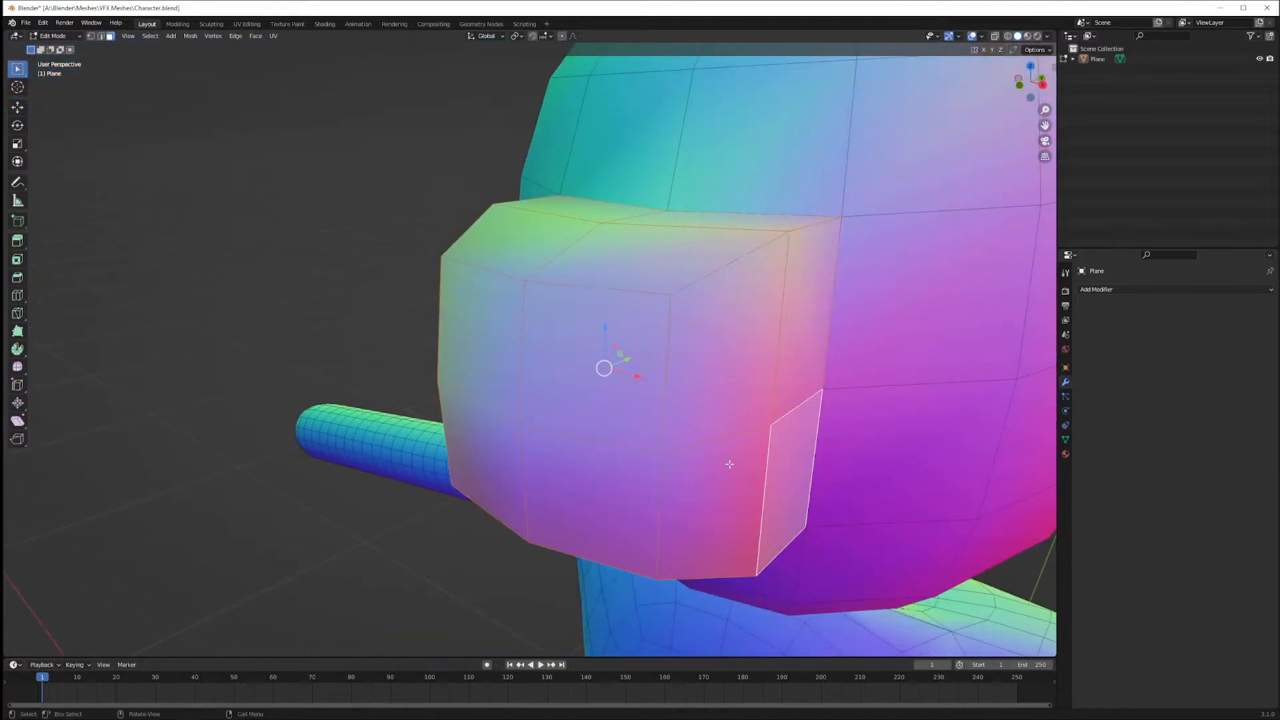
Extend the face selection to the underside of the nose block
middle_click_drag(729, 463, 766, 369)
left_click(609, 557, "shift")
left_click(514, 557, "shift")
scroll(538, 547, "down", 1)
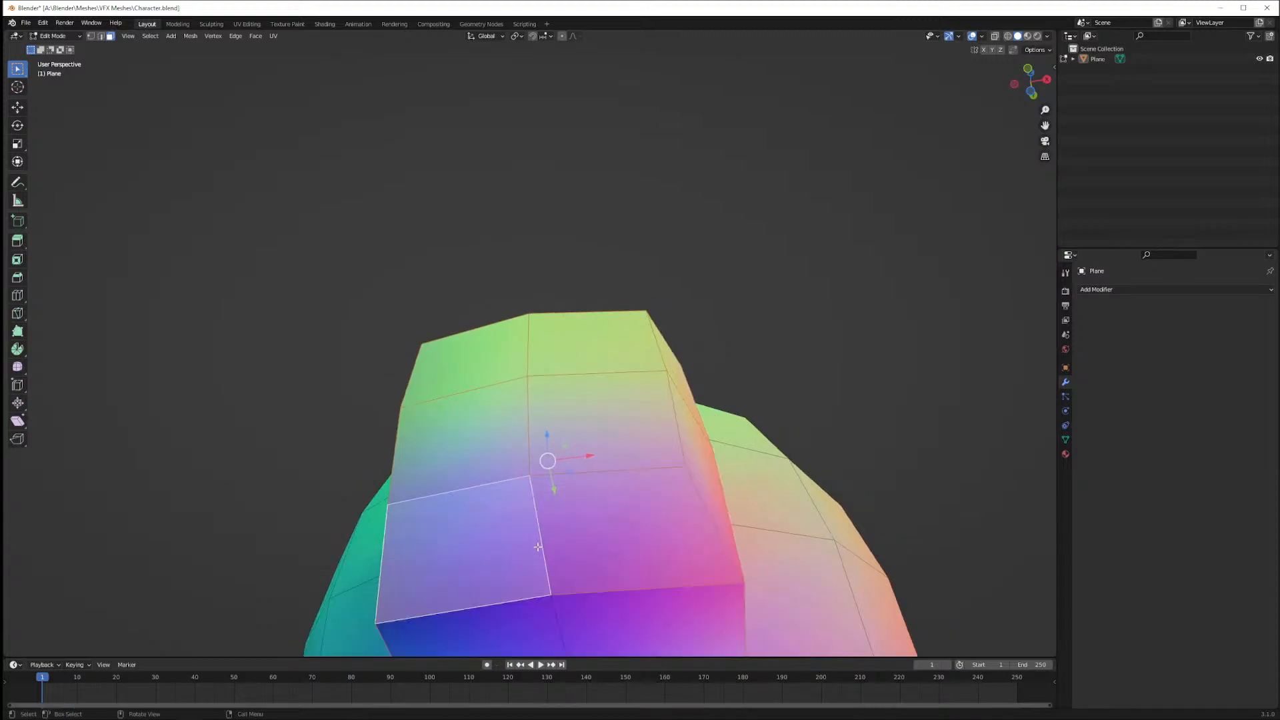
left_click(580, 604, "shift")
left_click(540, 623, "shift")
Subdivide the selected nose block faces and check their shading in Object Mode before returning to Edit Mode
scroll(586, 520, "down", 3)
middle_click_drag(586, 520, 583, 531)
scroll(583, 531, "up", 1)
right_click(563, 424)
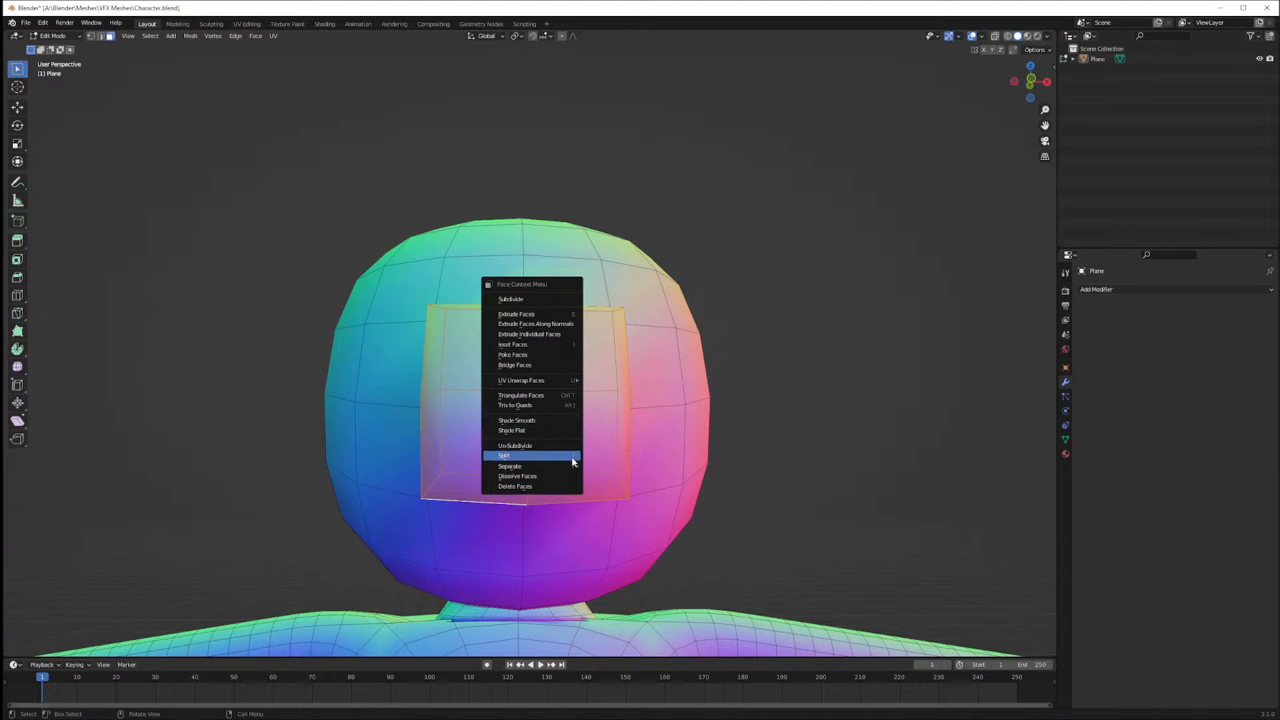
mouse_move(568, 380)
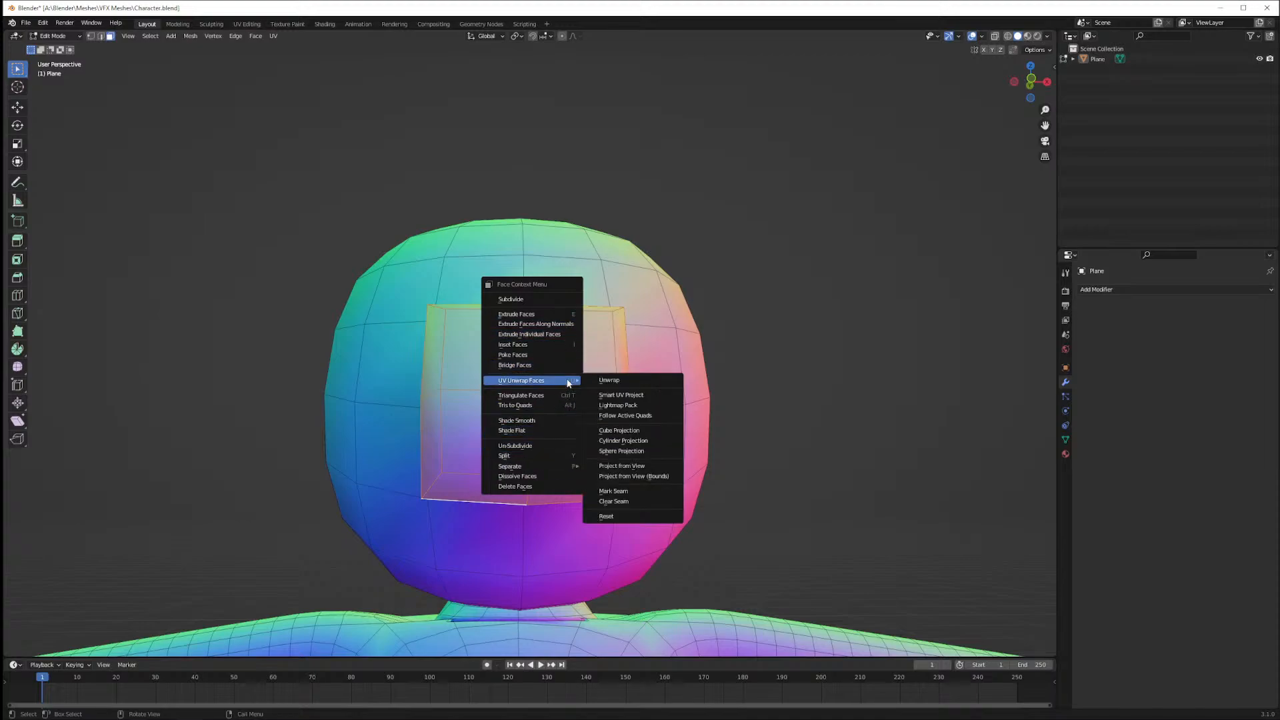
left_click(513, 299)
middle_click_drag(520, 374, 501, 416)
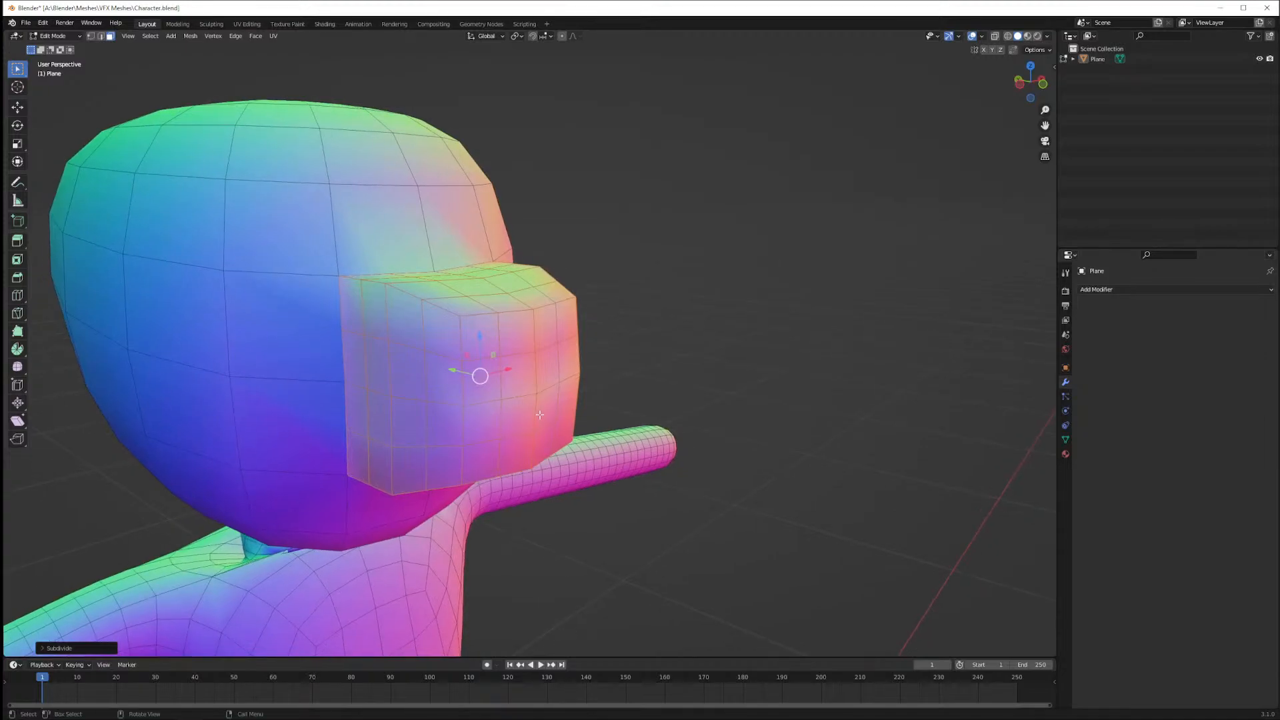
key("Tab")
mouse_move(735, 368)
middle_mouse_down()
mouse_move(643, 369)
mouse_move(714, 377)
middle_mouse_up()
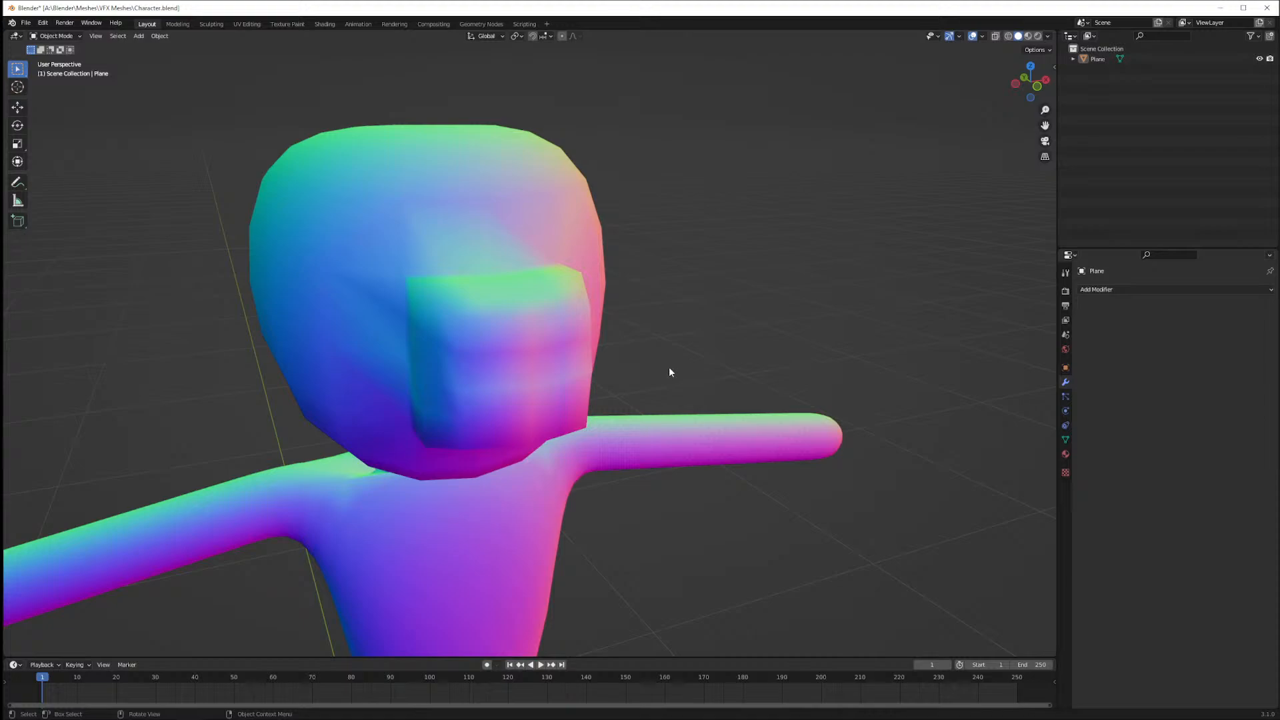
key("Tab")
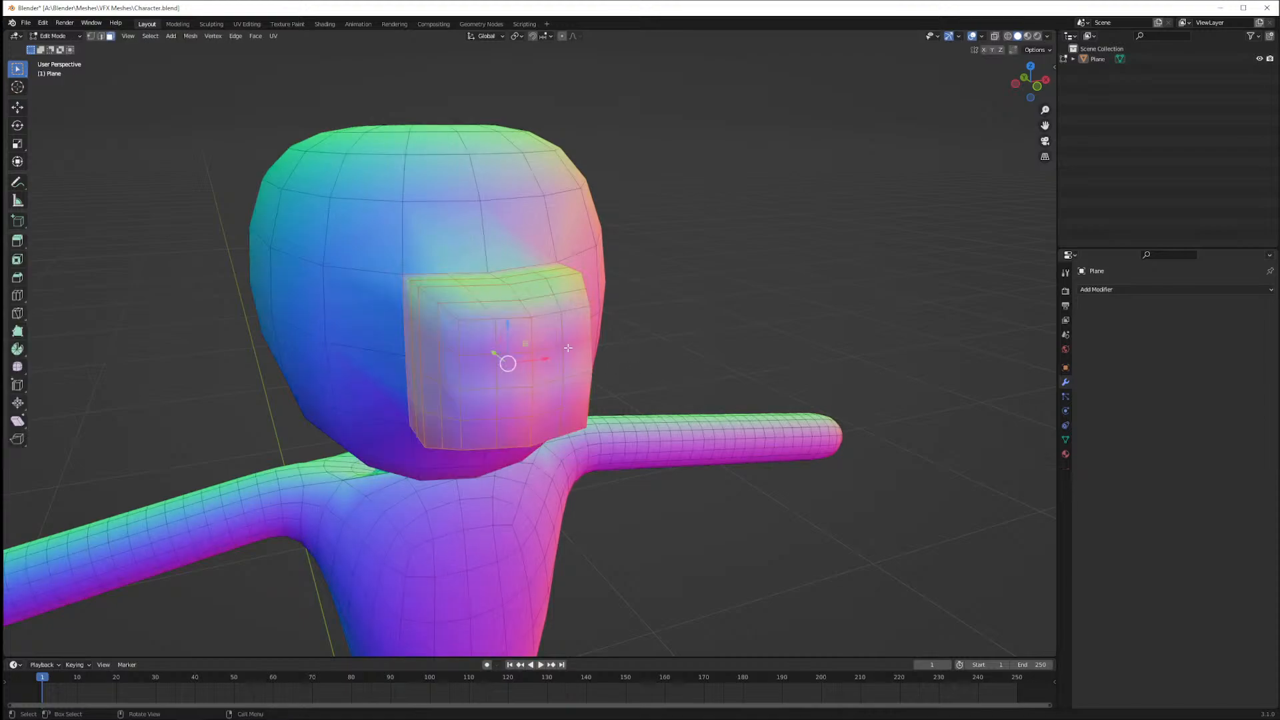
key("g")
key("z")
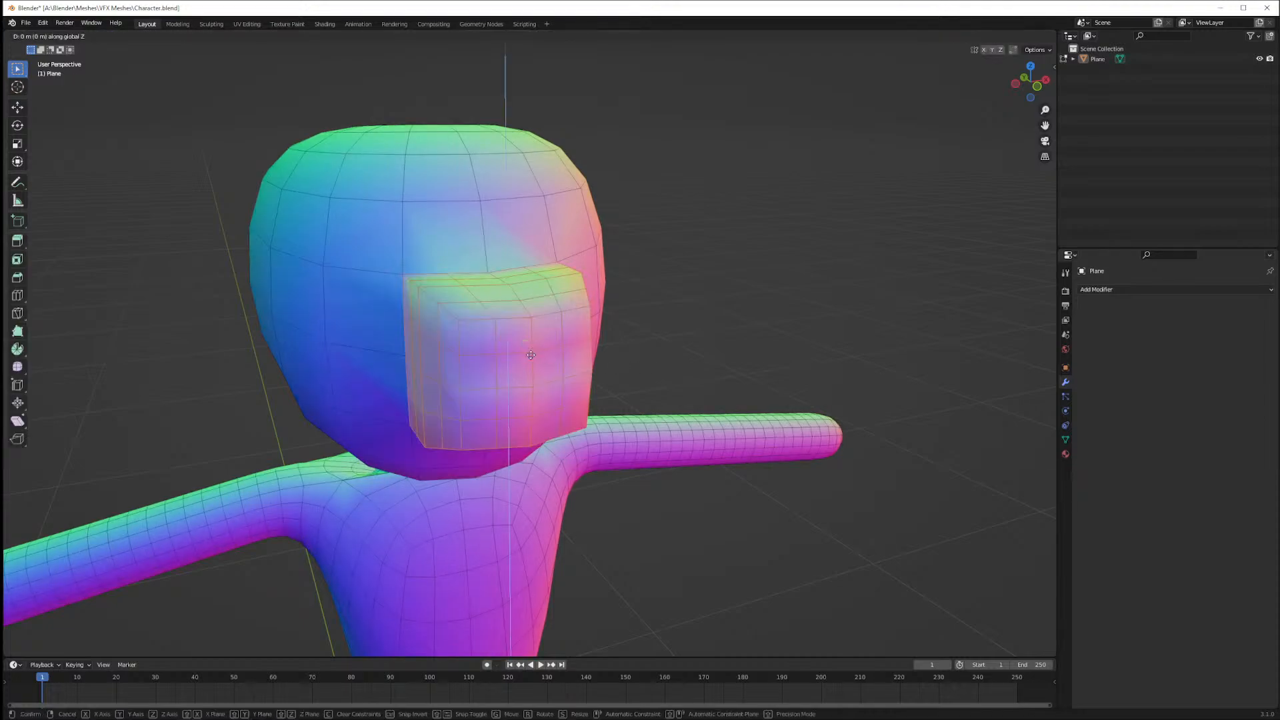
right_click(551, 376)
middle_click_drag(551, 376, 631, 338)
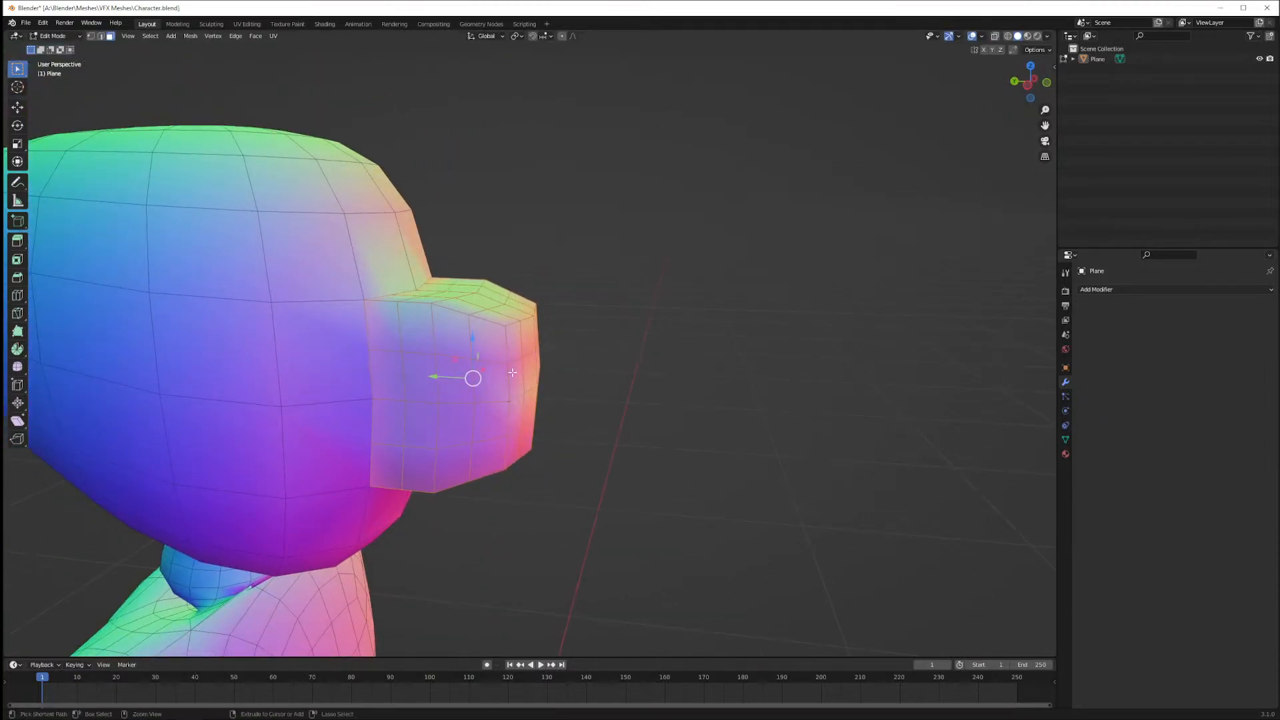
Inspect the subdivided nose block's shading in Object Mode and return to Edit Mode
key("Tab")
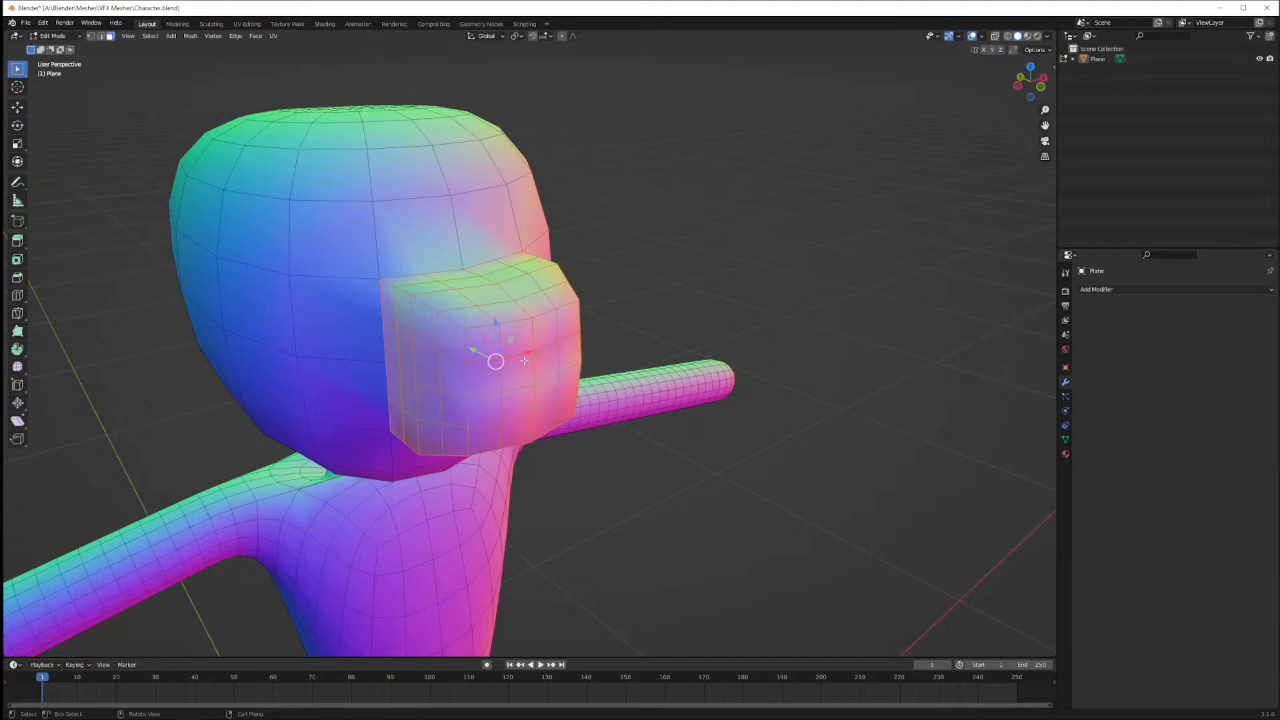
key("Tab")
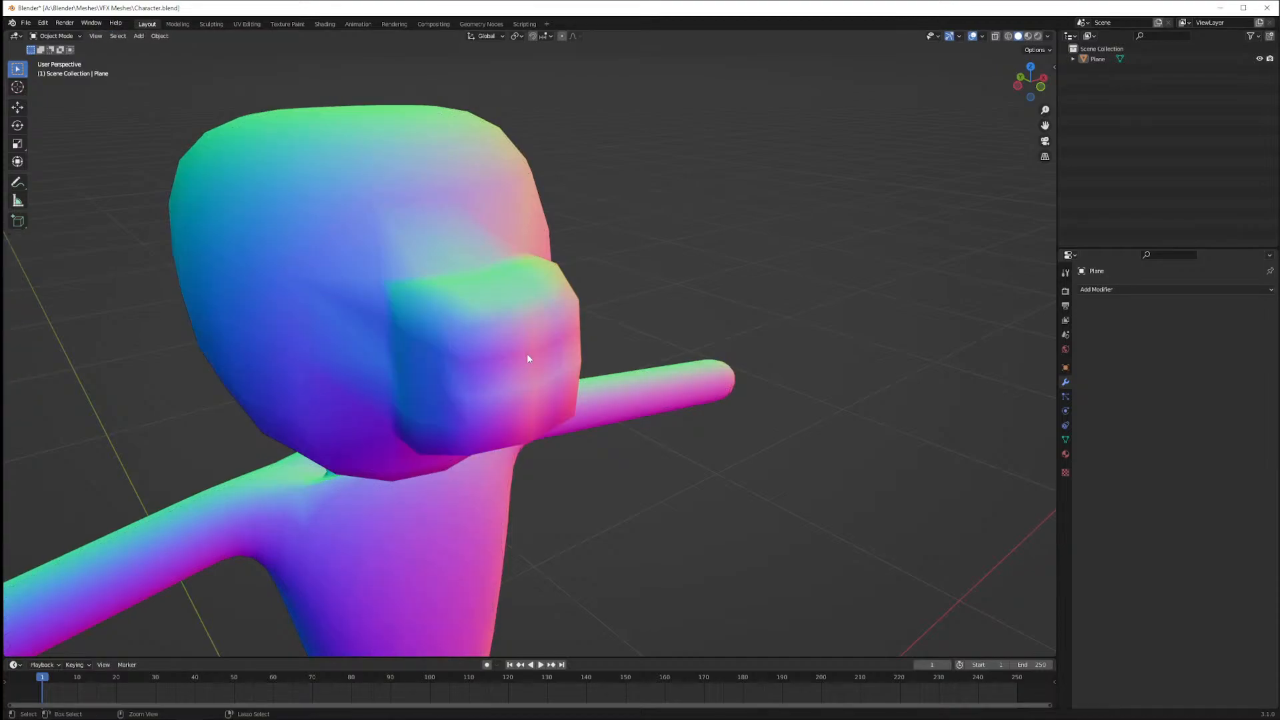
key("Tab")
Add the head faces above the nose block and along both of its sides to the selection
middle_click_drag(545, 384, 492, 373)
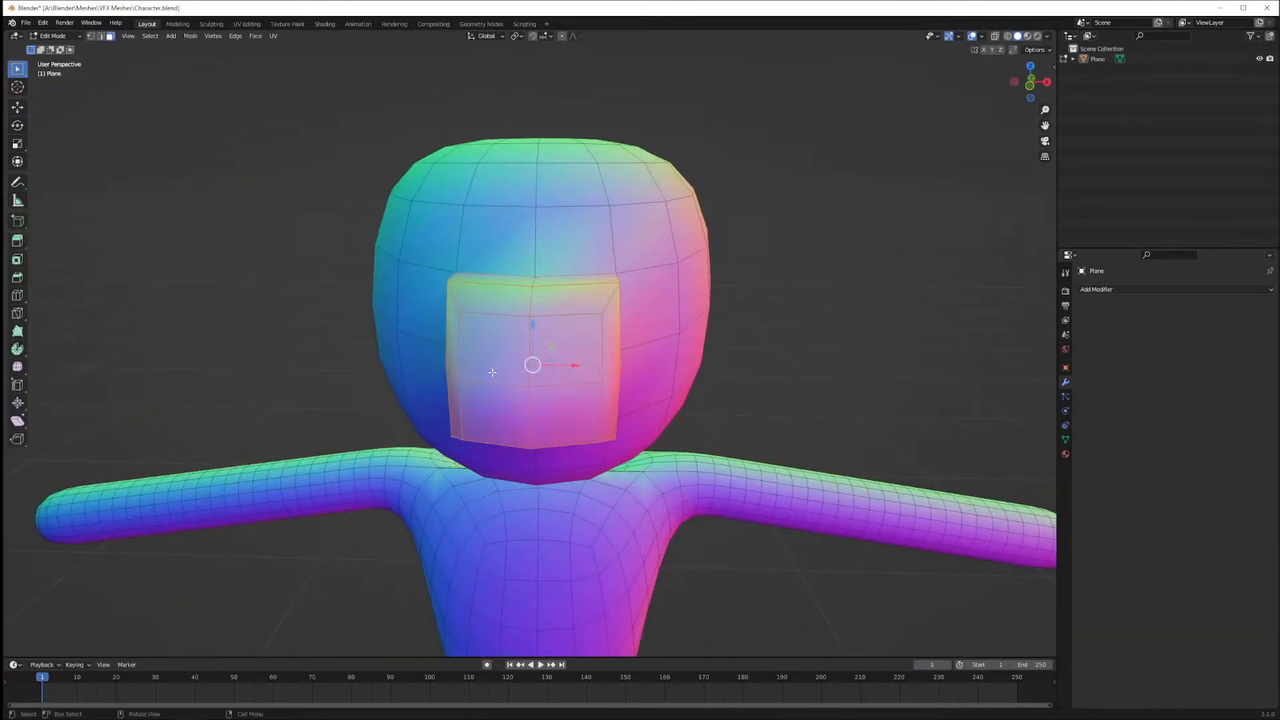
left_click(419, 321, "shift")
left_click(421, 259, "shift")
left_click(494, 248, "shift")
left_click(581, 256, "shift")
left_click(637, 250, "shift")
left_click(654, 313, "shift")
left_click(642, 390, "shift")
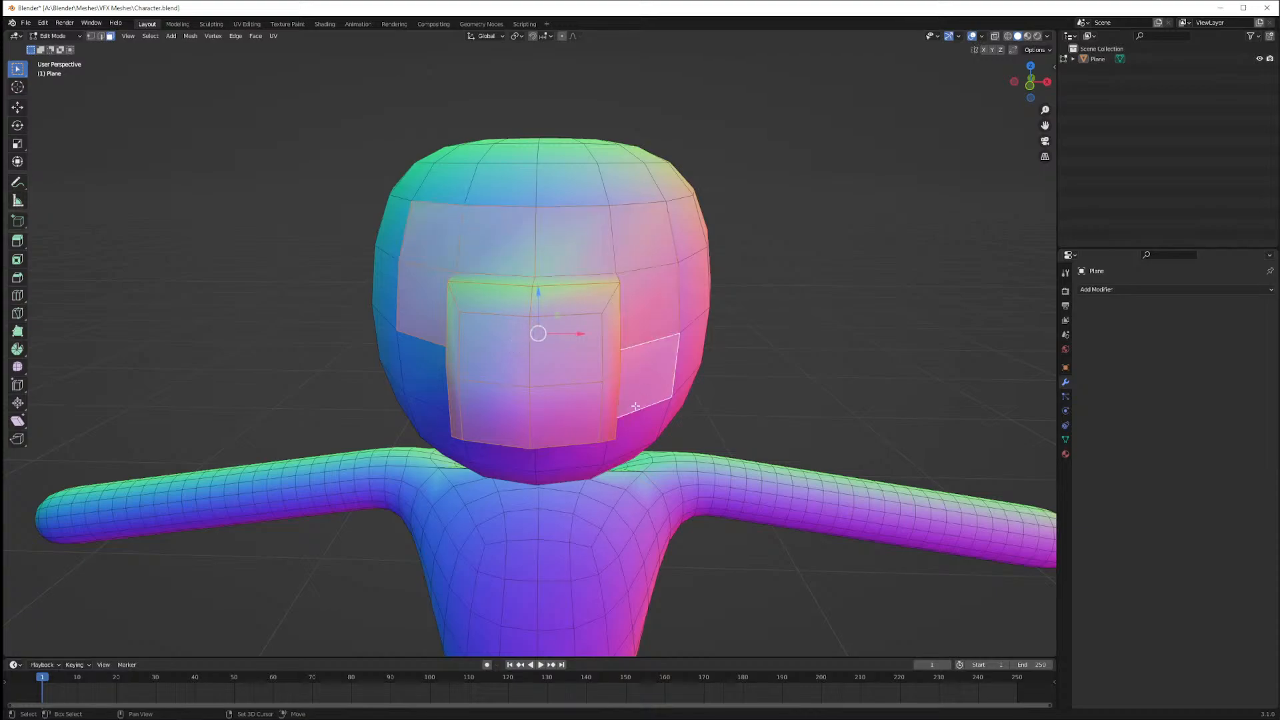
Add the remaining head faces beside and below the nose block, completing the selected ring around it
middle_click_drag(636, 406, 574, 400)
left_click(360, 424, "shift")
left_click(443, 507, "shift")
left_click(524, 517, "shift")
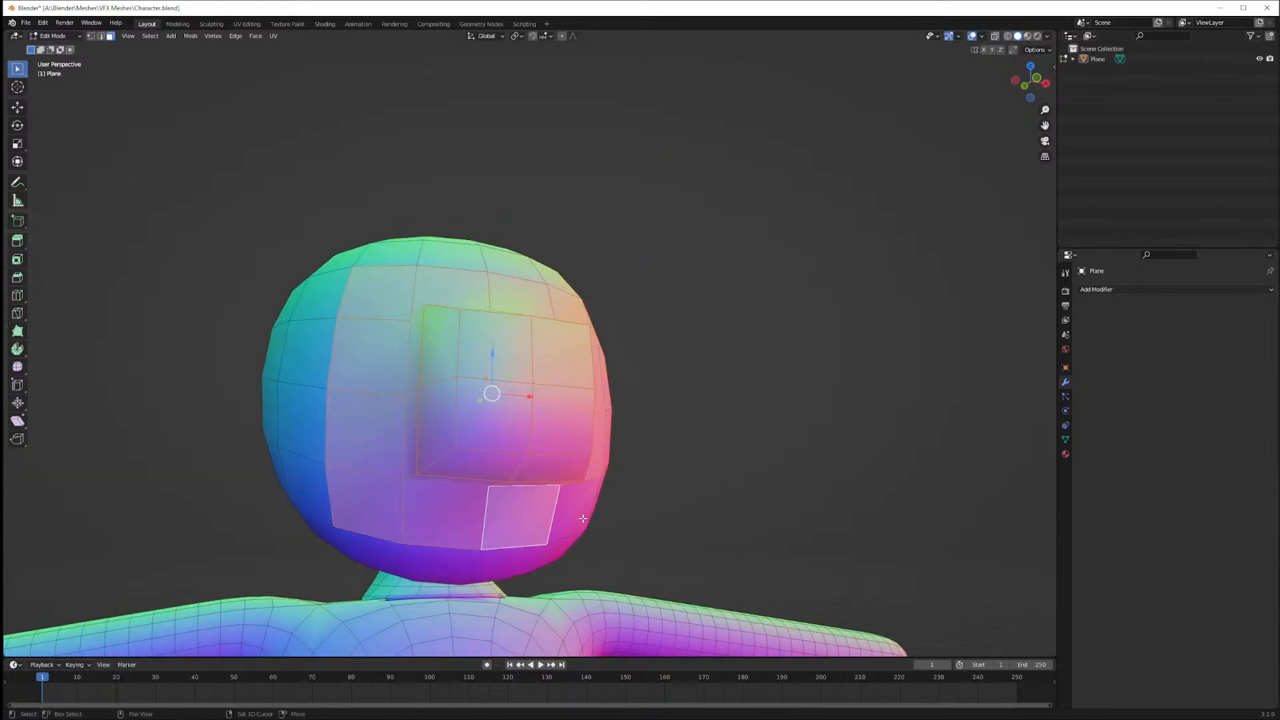
left_click(583, 518, "shift")
Subdivide the selected nose and surrounding head faces, and review their shading in Object Mode before returning to Edit Mode
right_click(489, 397)
left_click(466, 414)
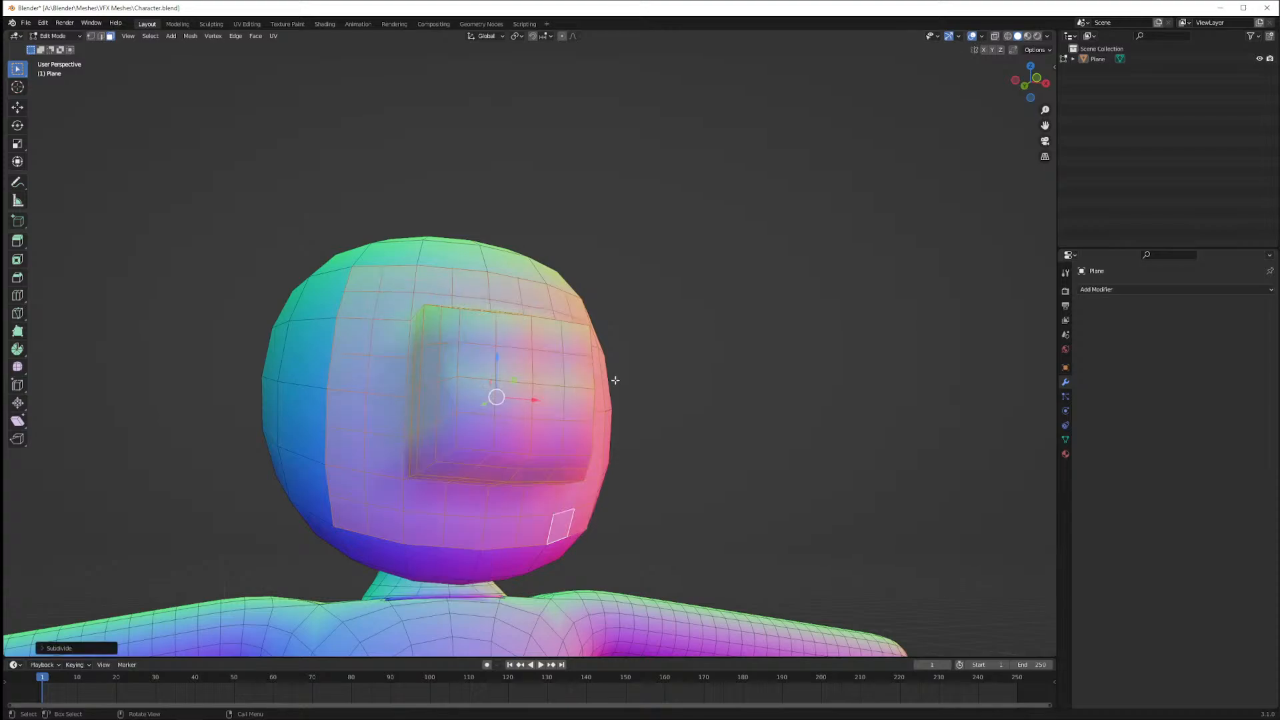
middle_click_drag(613, 379, 596, 414)
key("Tab")
middle_click_drag(738, 391, 698, 398)
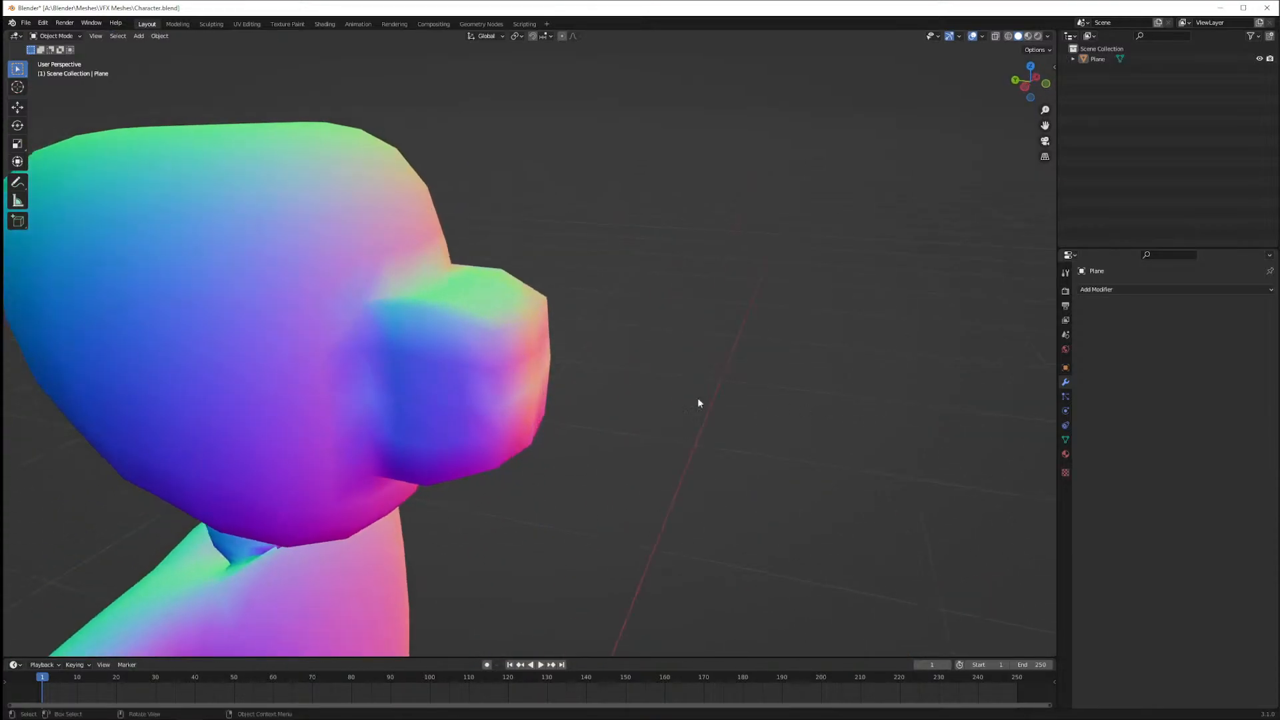
right_click(491, 378)
left_click(491, 378)
middle_click_drag(490, 378, 608, 353)
key("Tab")
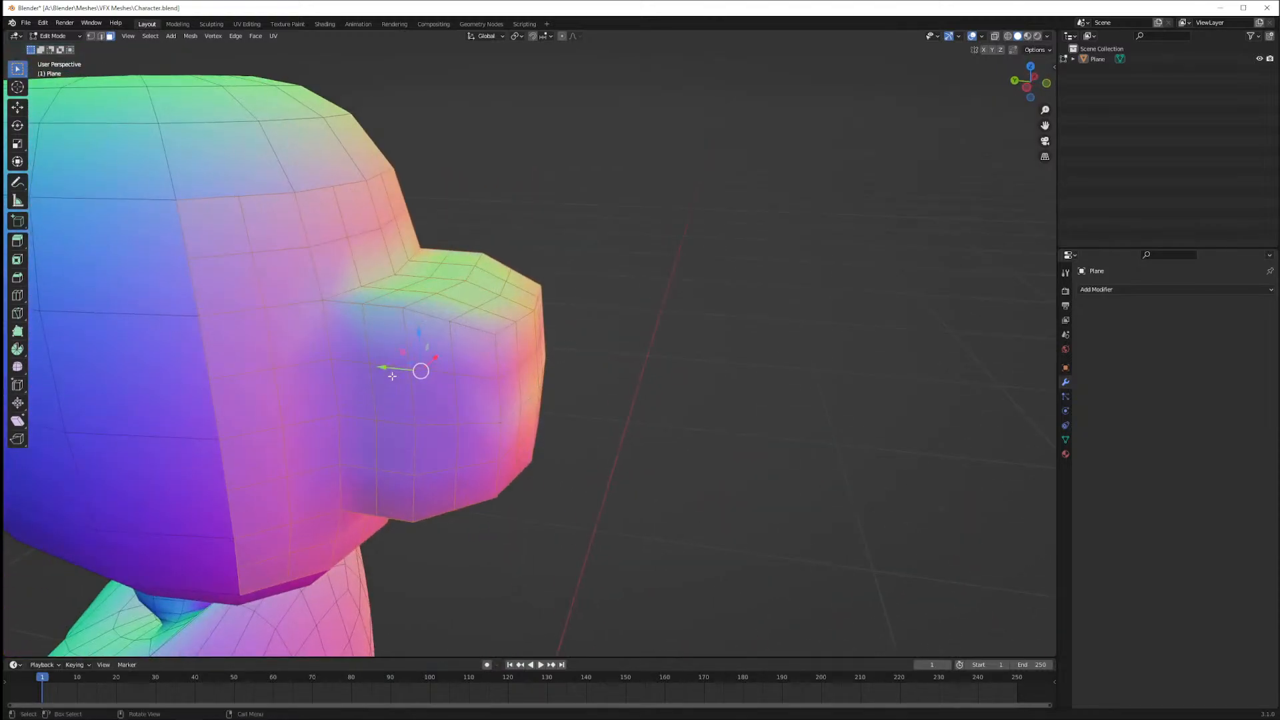
key("ctrl+b")
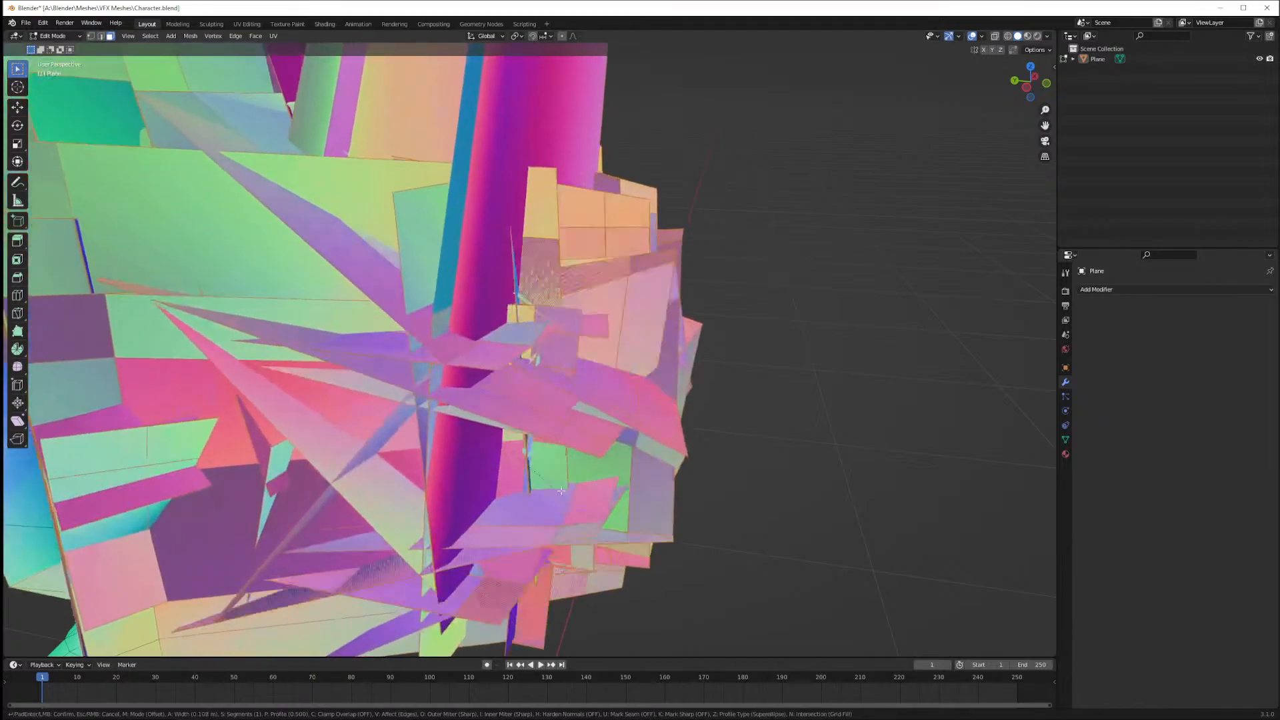
key("Escape")
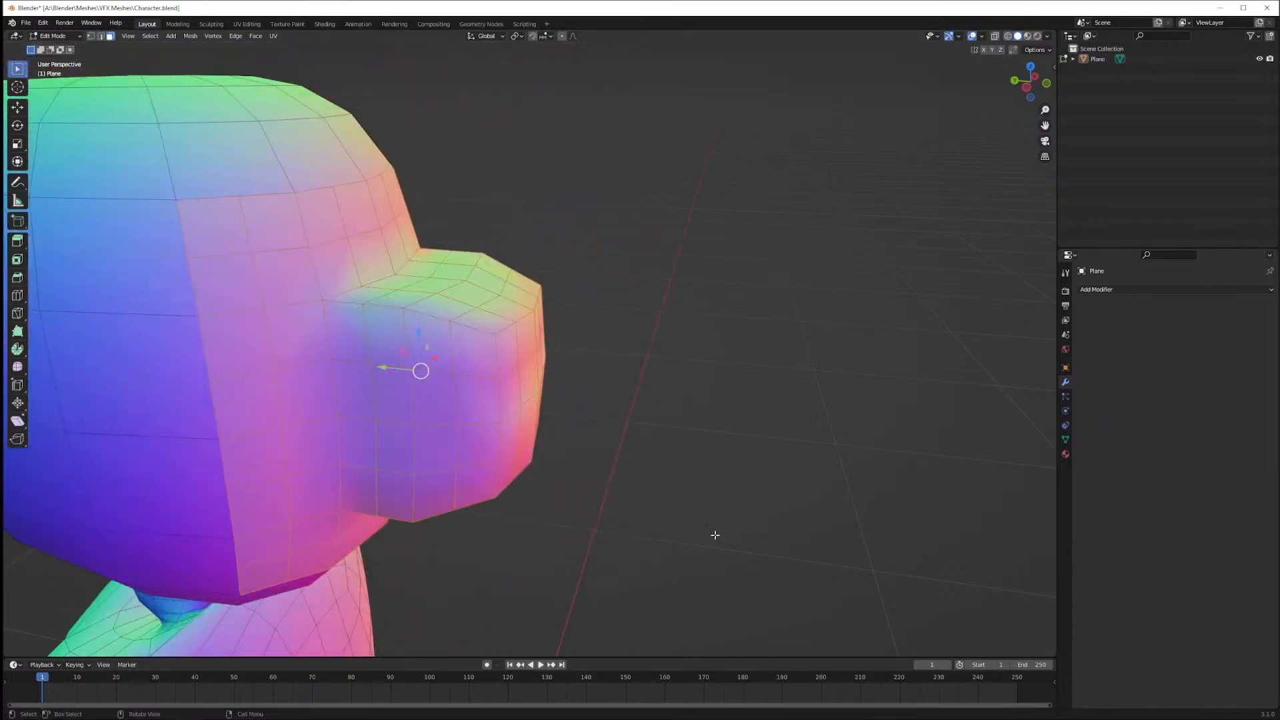
key("ctrl+b")
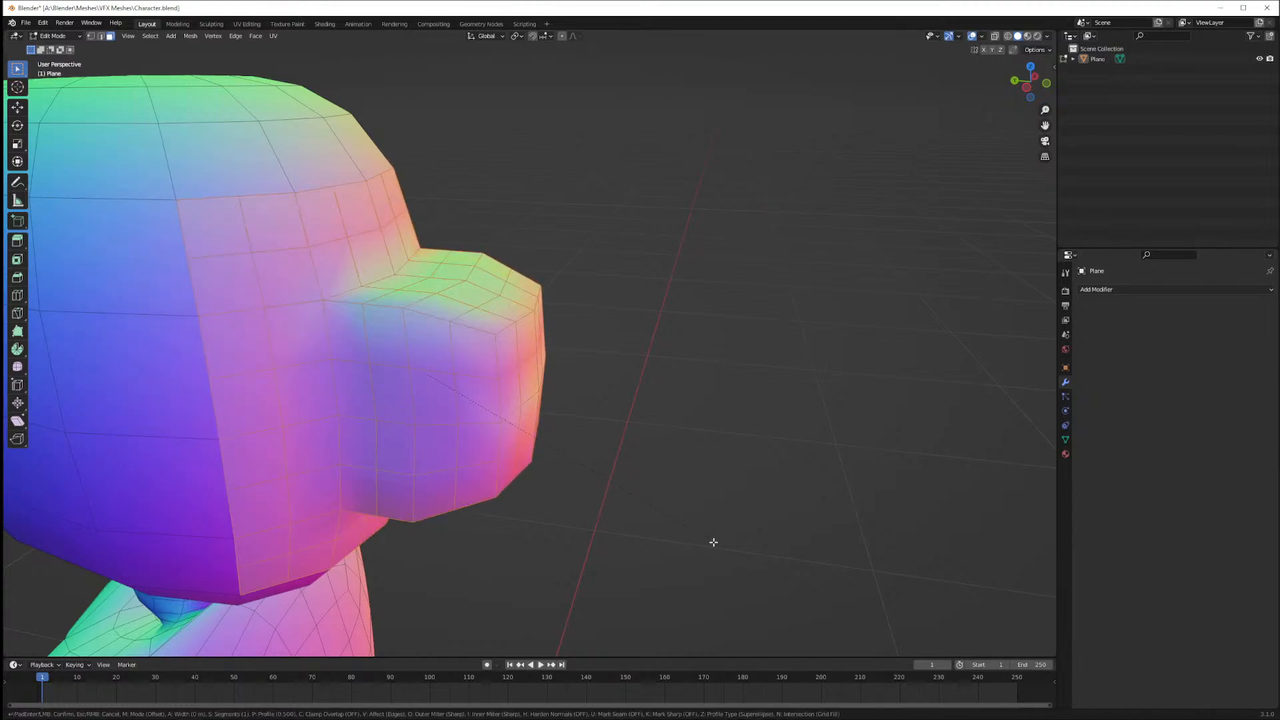
right_click(711, 538)
middle_click_drag(711, 539, 584, 502)
key("ctrl+b")
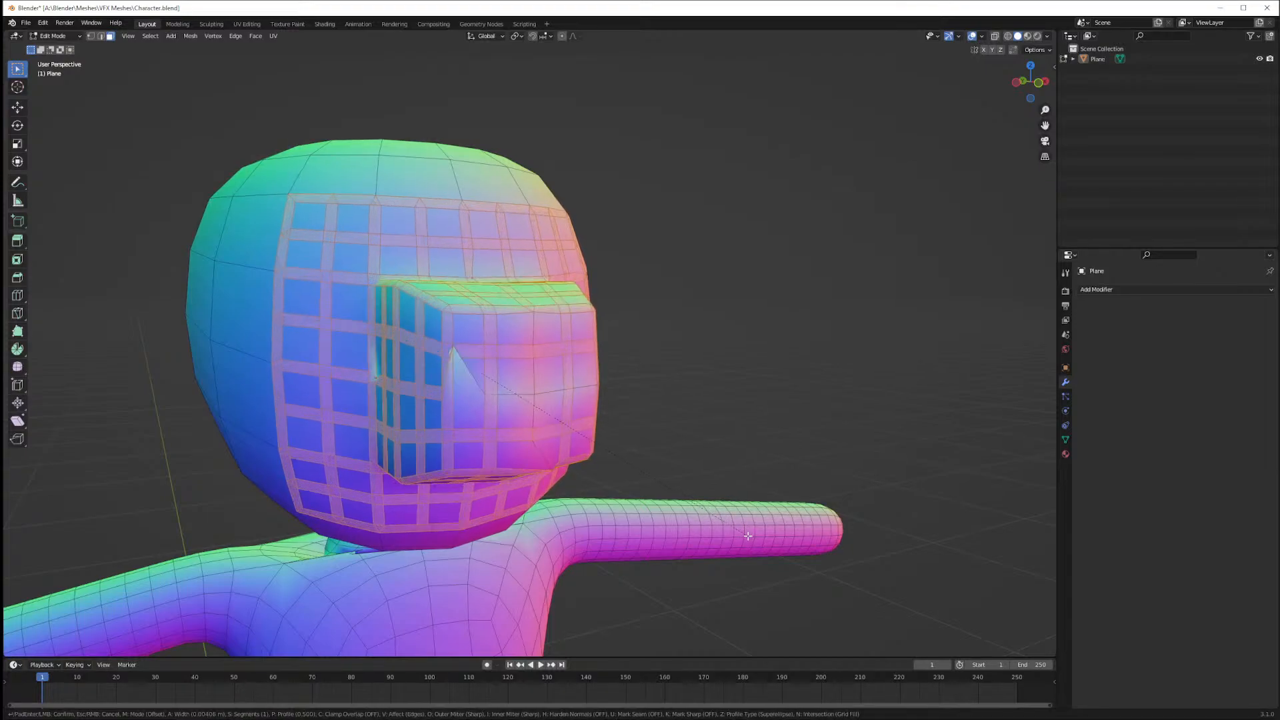
right_click(745, 538)
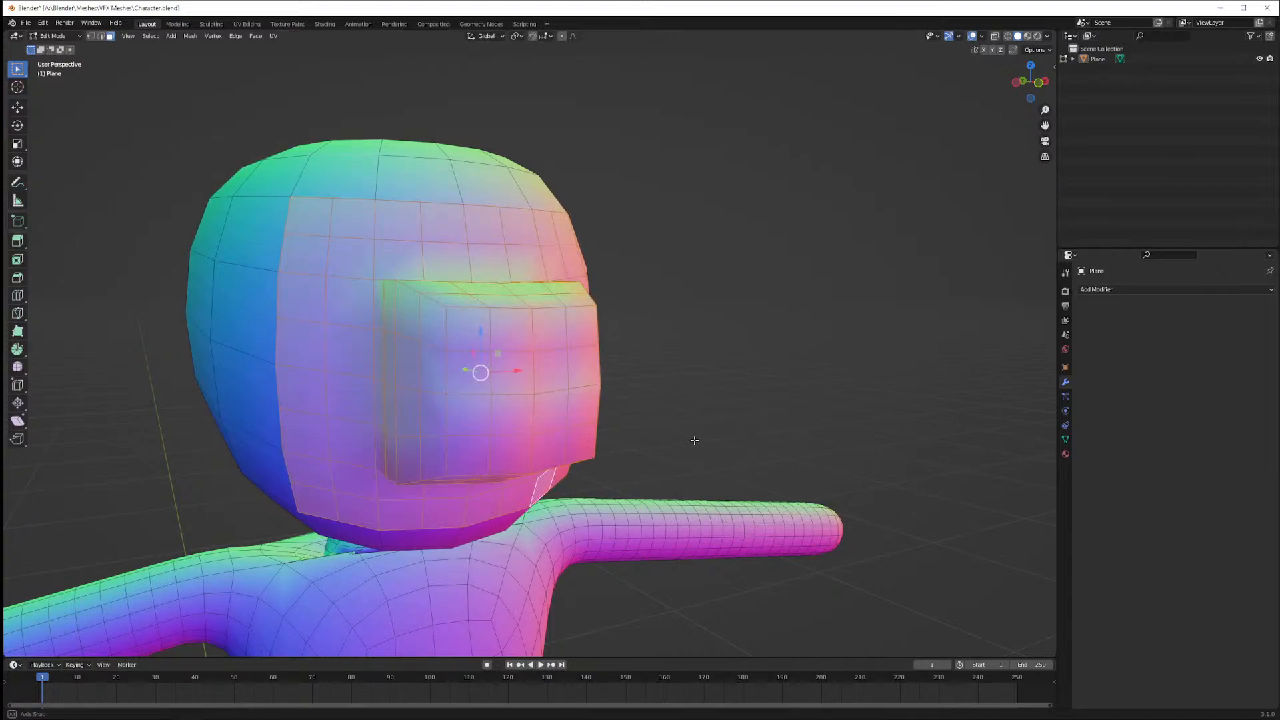
Try to bevel the selected nose and surrounding head faces, and inspect the mesh in Object Mode and Edit Mode
mouse_move(695, 441)
middle_mouse_down()
mouse_move(675, 452)
mouse_move(670, 426)
mouse_move(624, 396)
mouse_move(689, 416)
mouse_move(663, 423)
mouse_move(686, 428)
mouse_move(544, 433)
mouse_move(674, 433)
middle_mouse_up()
scroll(702, 389, "down", 2)
key("ctrl+b")
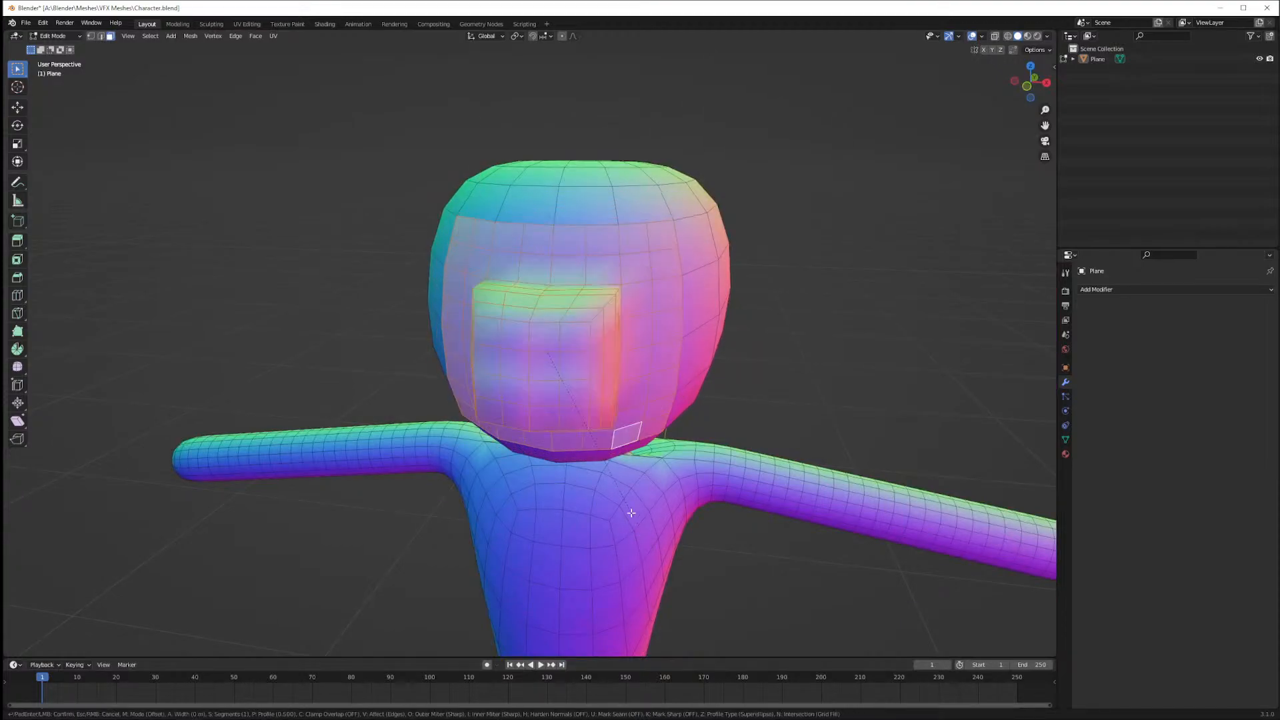
left_click(669, 516)
key("Tab")
middle_click_drag(649, 517, 709, 491)
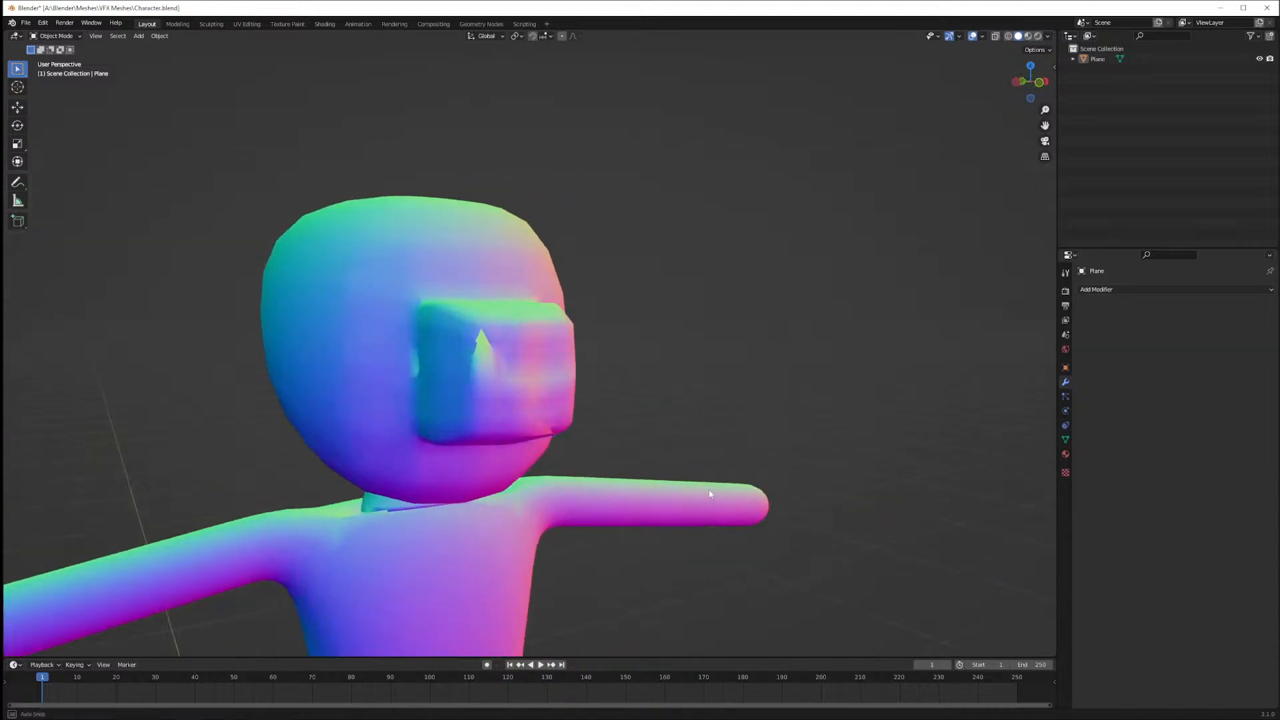
scroll(608, 469, "up", 3)
key("Tab")
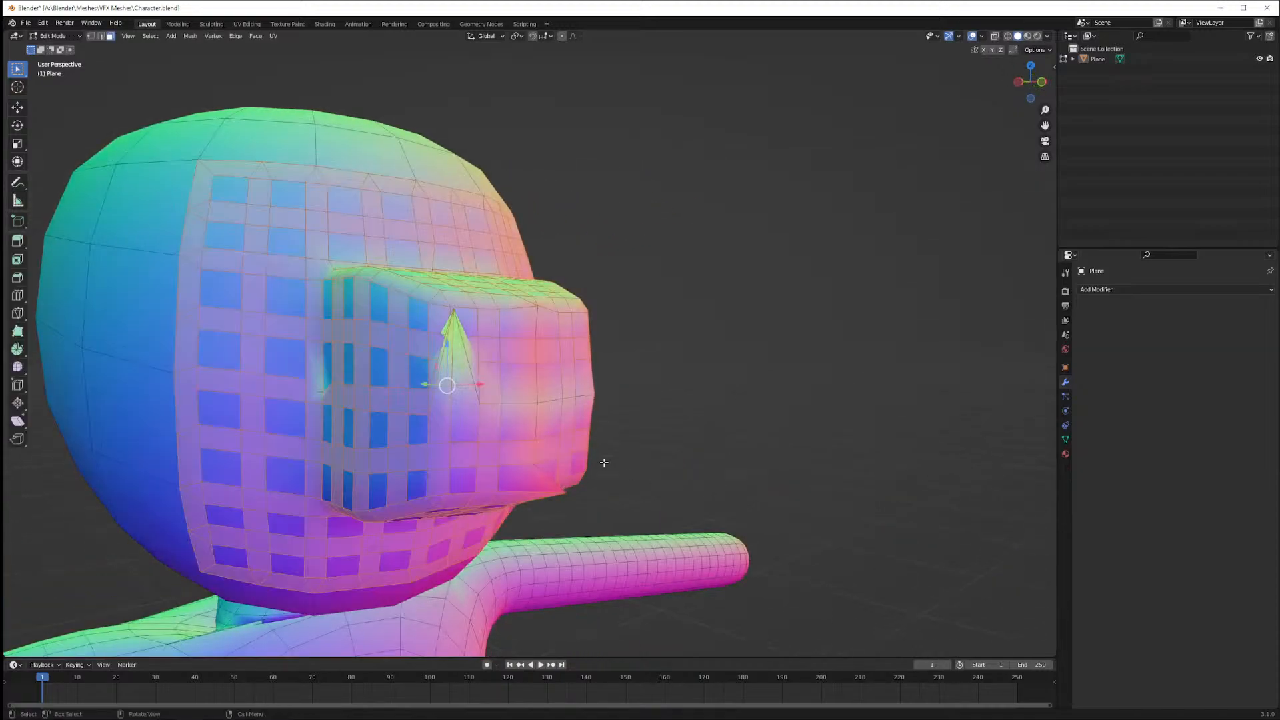
key("Tab")
middle_click_drag(625, 434, 683, 443)
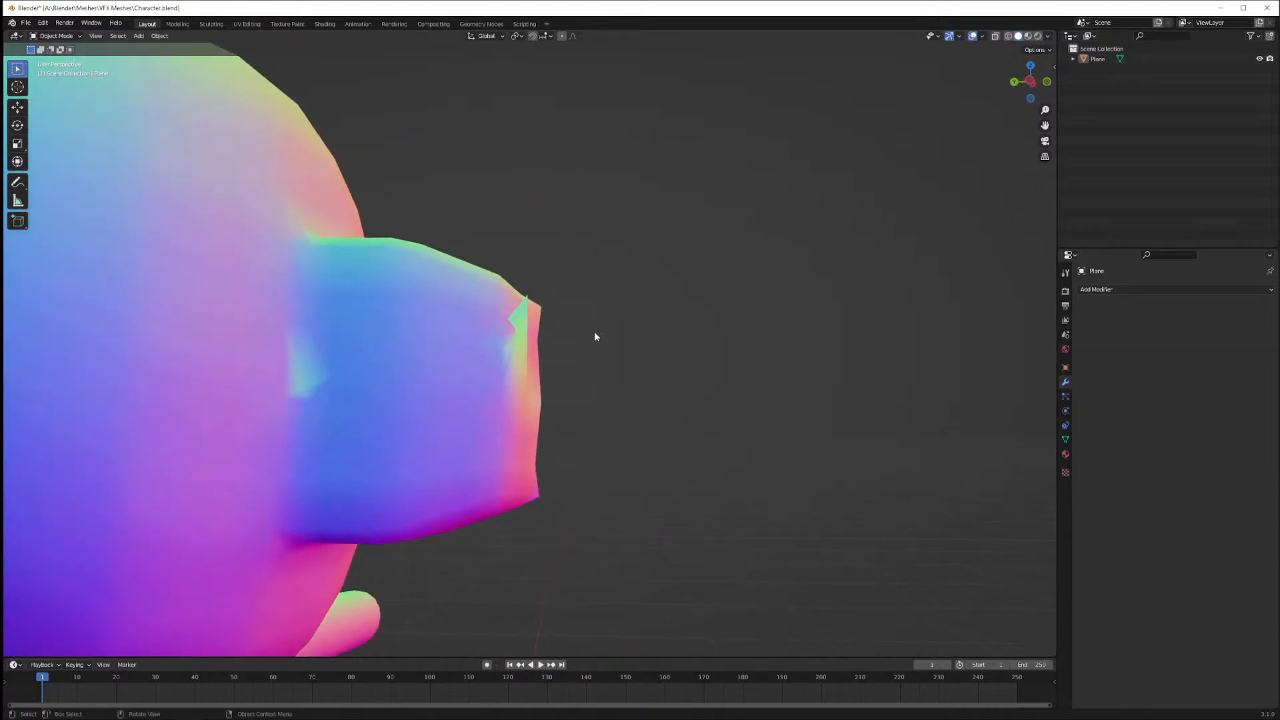
Undo the bevel on the nose and surrounding head faces
key("Tab")
key("Tab")
key("Tab")
Deselect all faces, check the whole character in Object Mode, and save the character file from Edit Mode
key("alt+a")
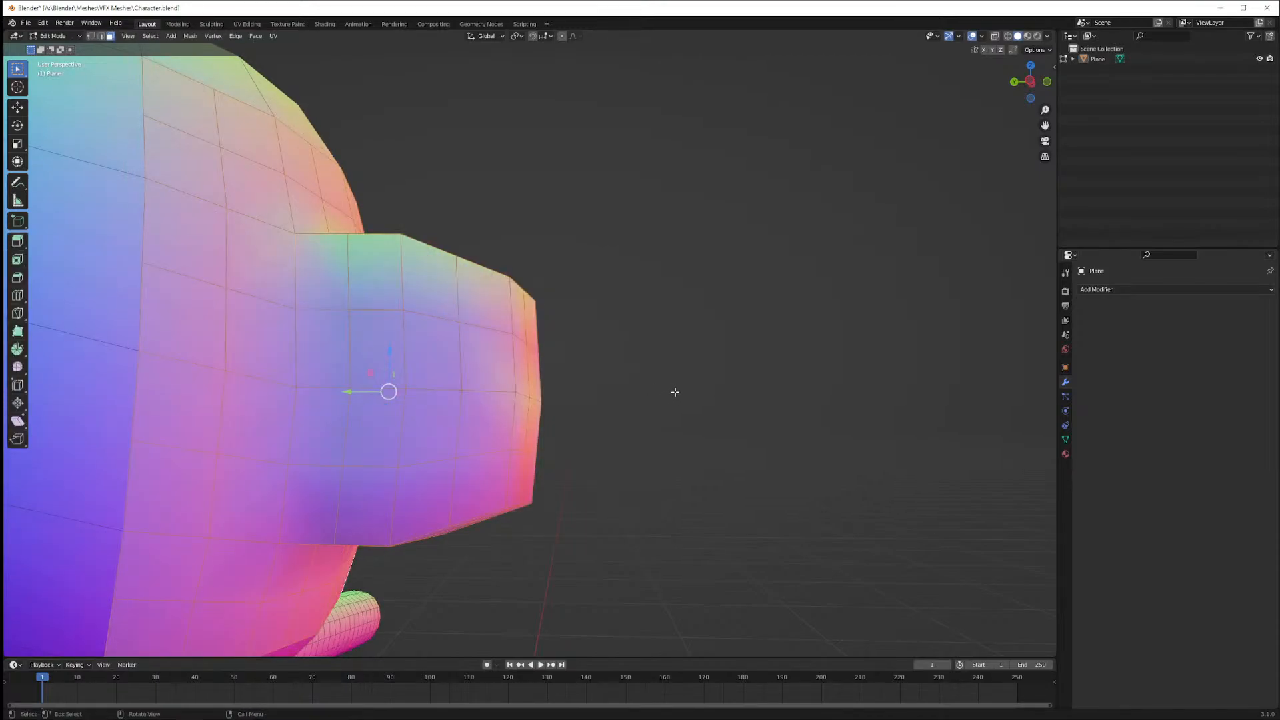
key("alt+a")
middle_click_drag(705, 391, 541, 367)
scroll(541, 367, "down", 6)
key("Tab")
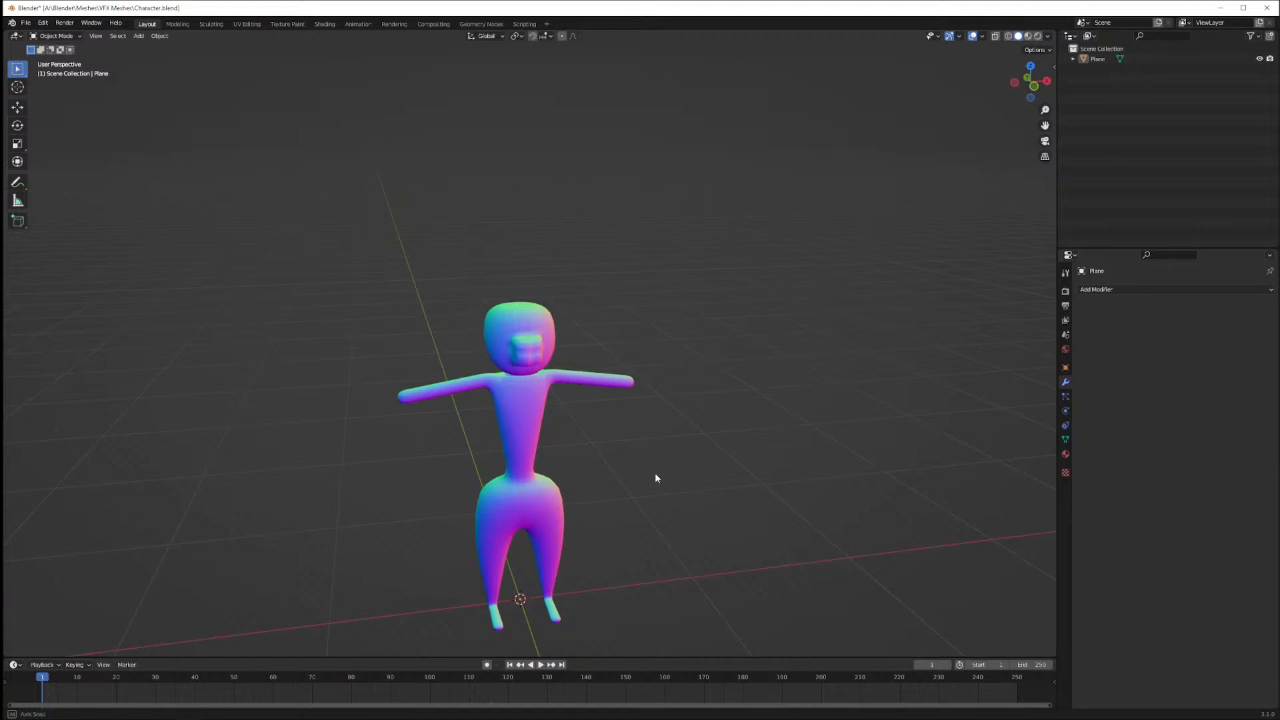
key("Tab")
scroll(650, 467, "up", 3)
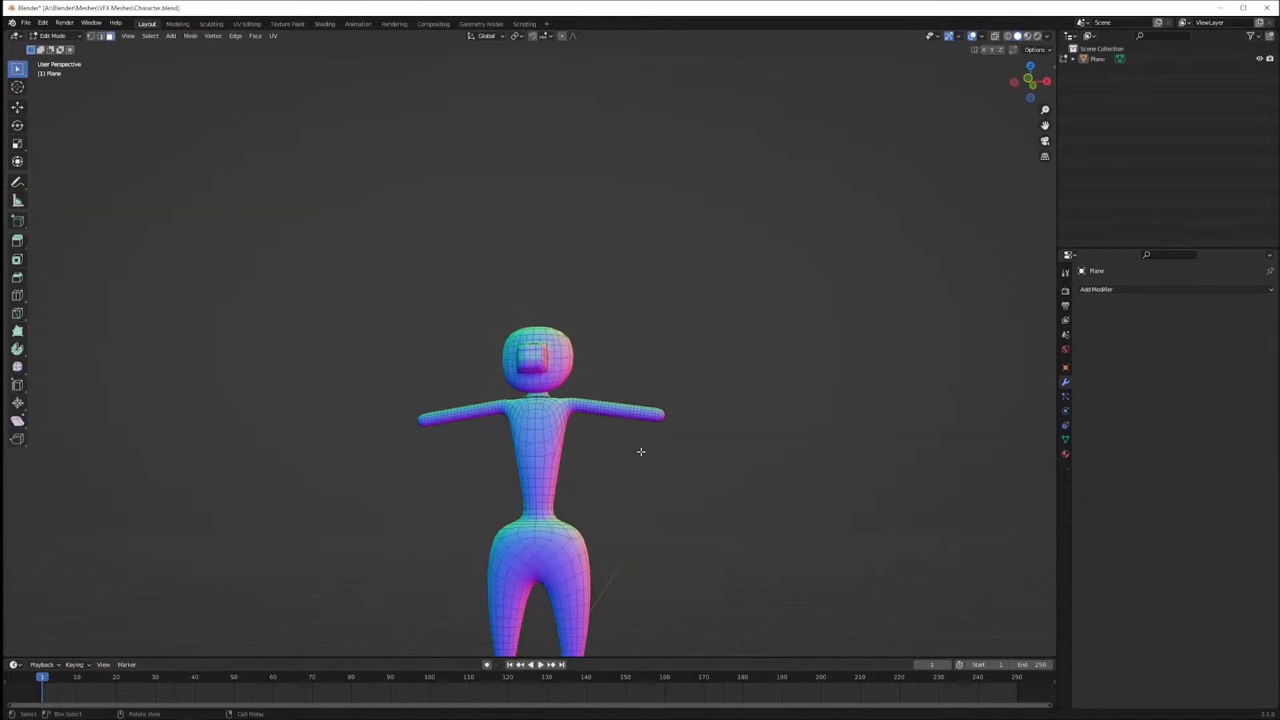
scroll(663, 503, "down", 3)
key("ctrl+s")
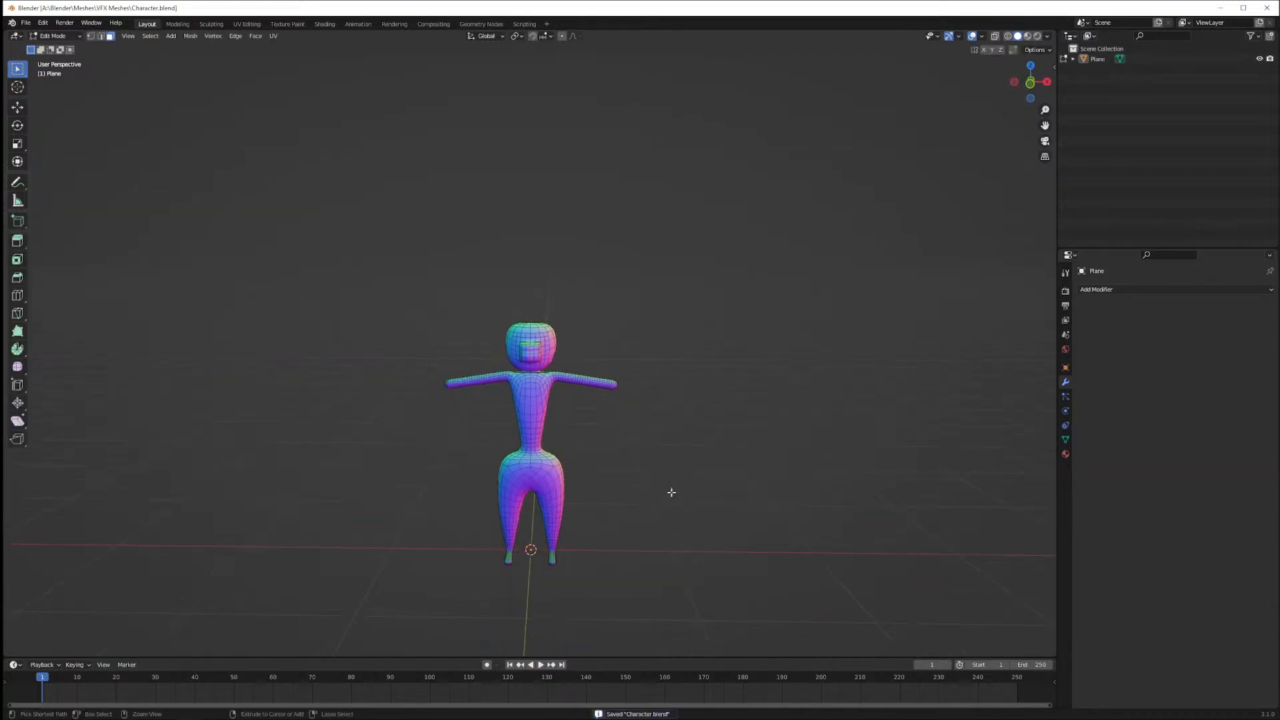
key("ctrl+c")
scroll(646, 486, "up", 4)
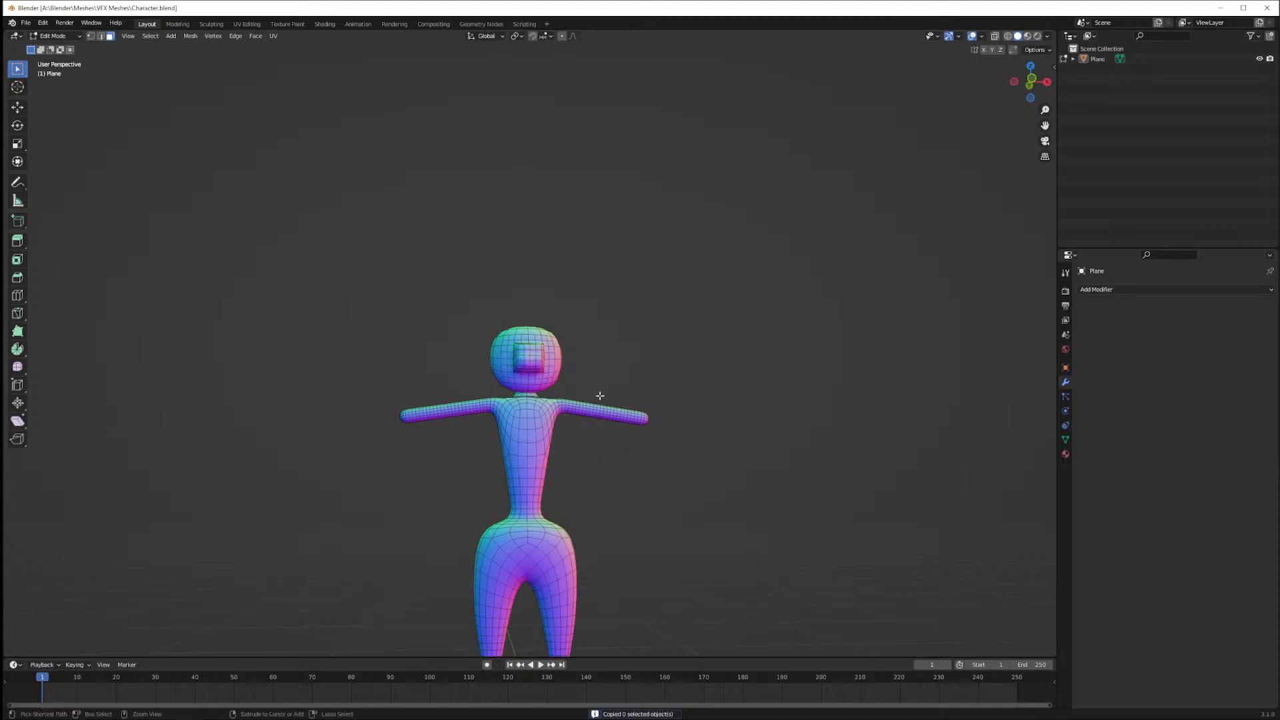
key("Home")
middle_click_drag(594, 439, 604, 466)
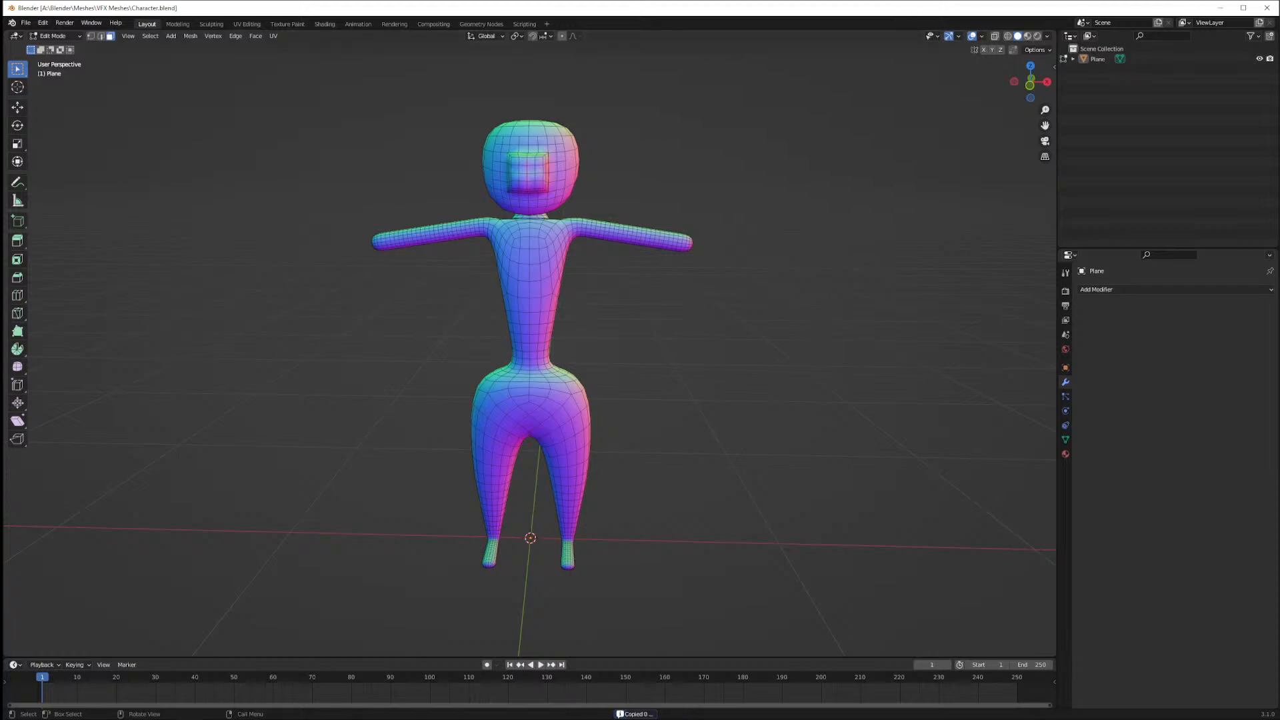
Switch to the Chrome browser and search Google for "mrs incredible"
left_click_drag(0, 100, 407, 99)
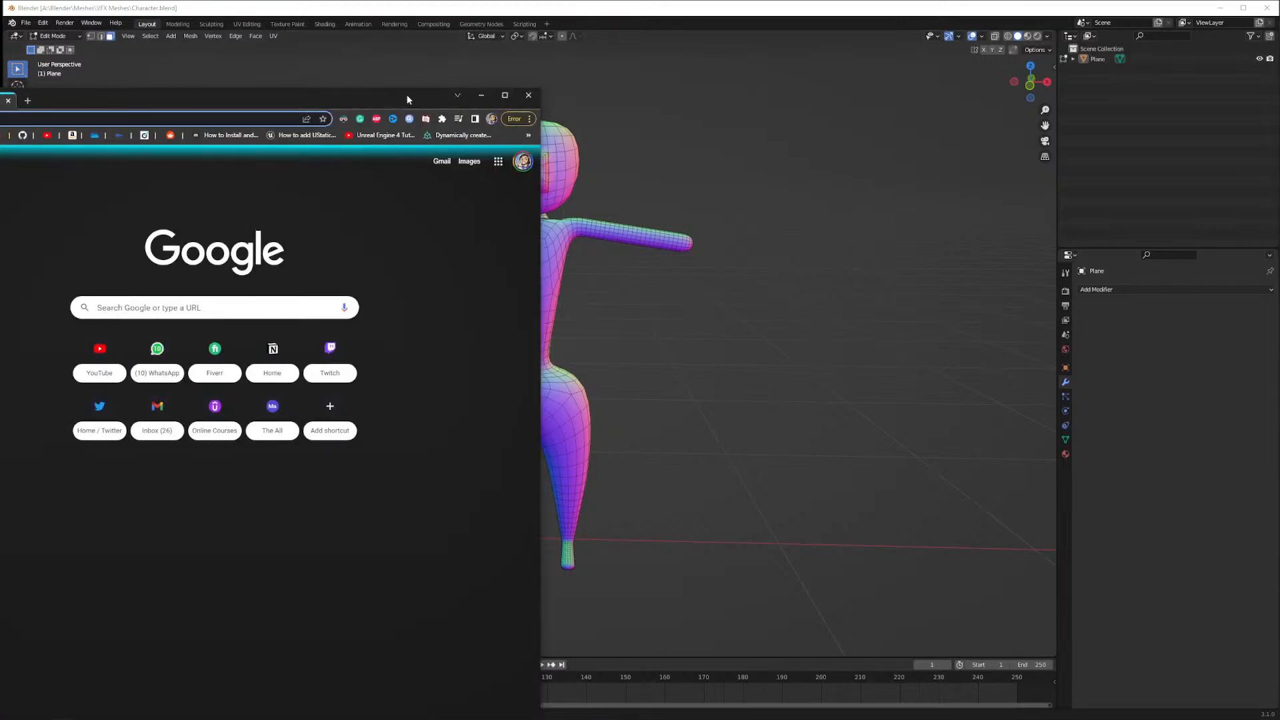
type("incredib")
key("ctrl+BackSpace")
type("mrs incredible")
key("Return")
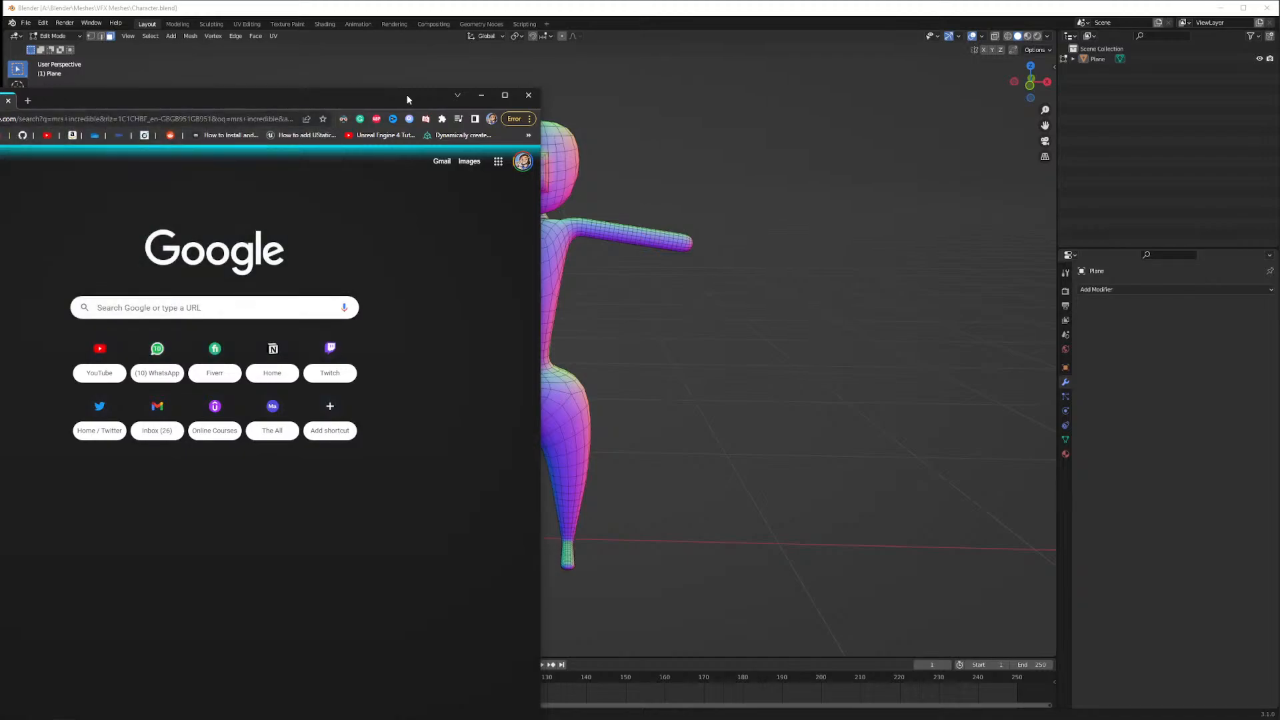
Compare the reference picture, article and image results with the model's proportions, and return to Blender
left_click_drag(404, 94, 301, 39)
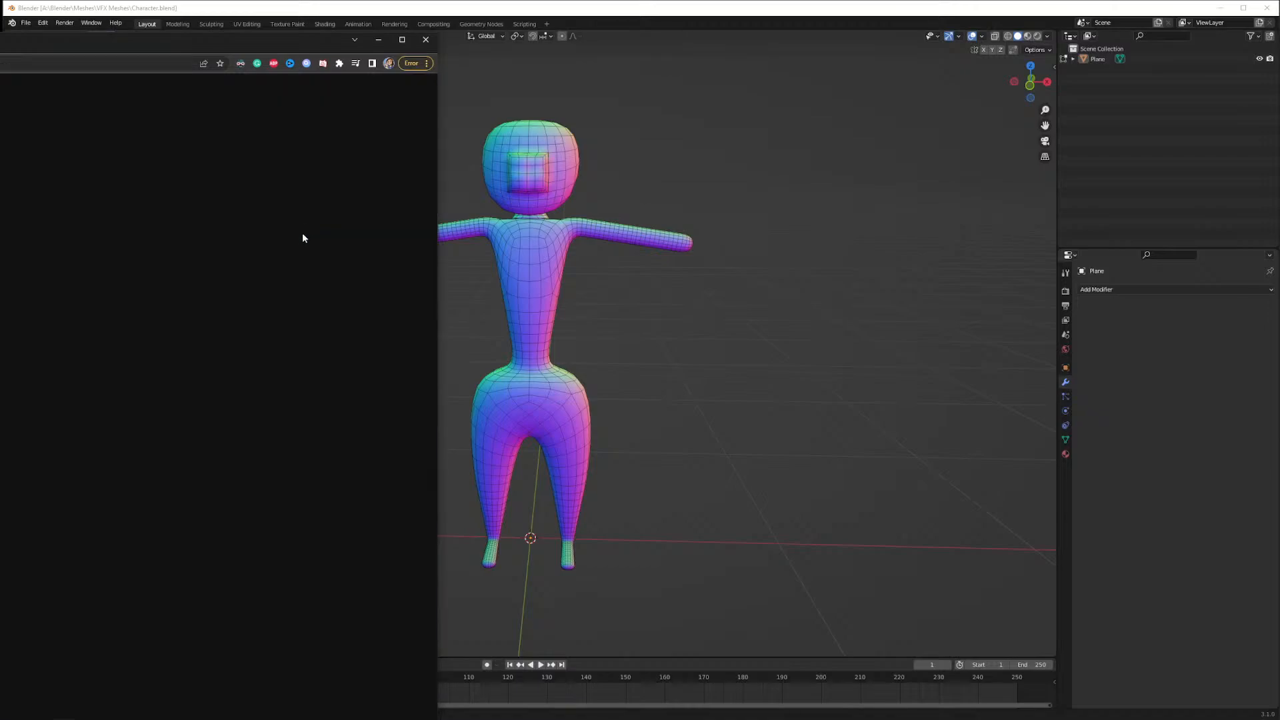
left_click(337, 327)
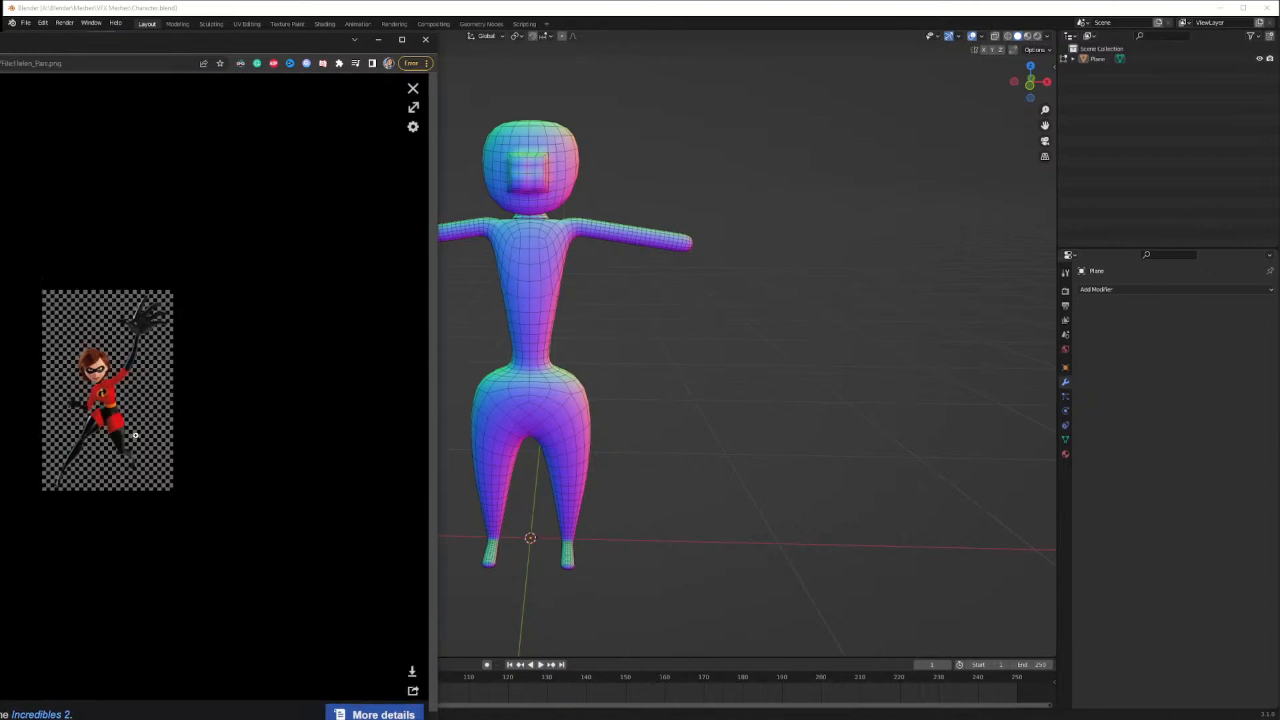
key("Escape")
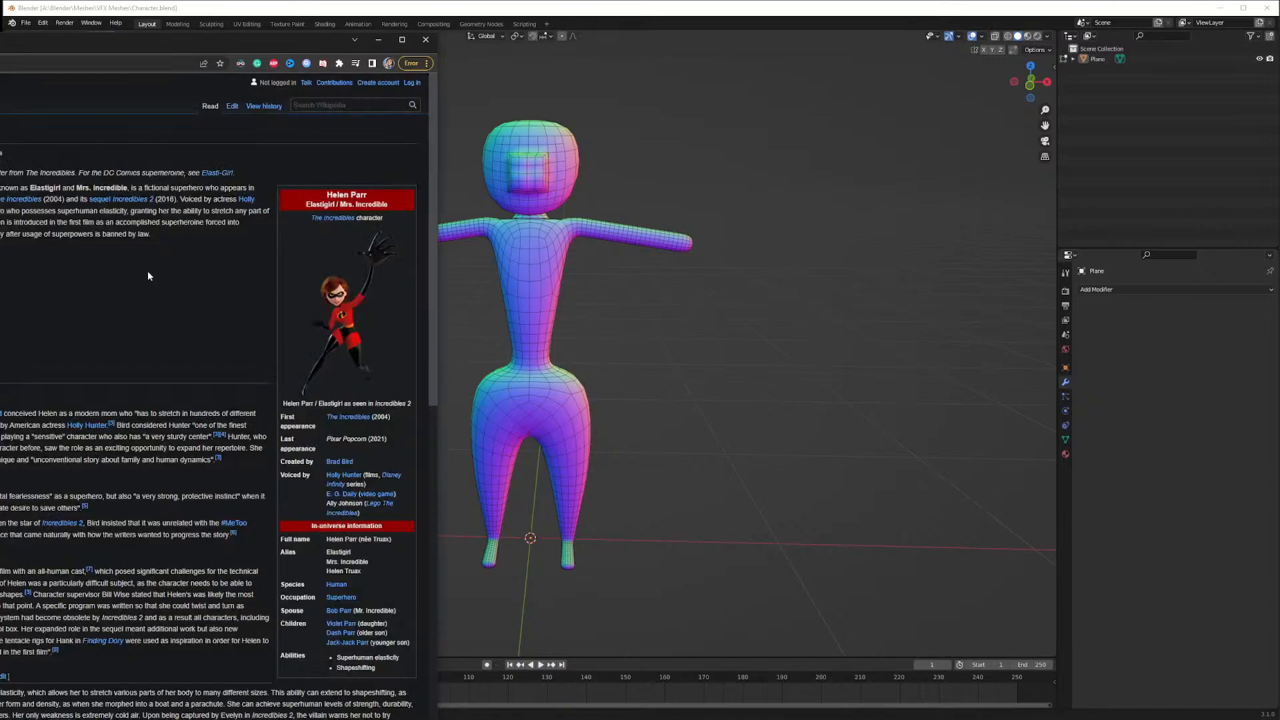
scroll(147, 271, "down", 5)
key("alt+Left")
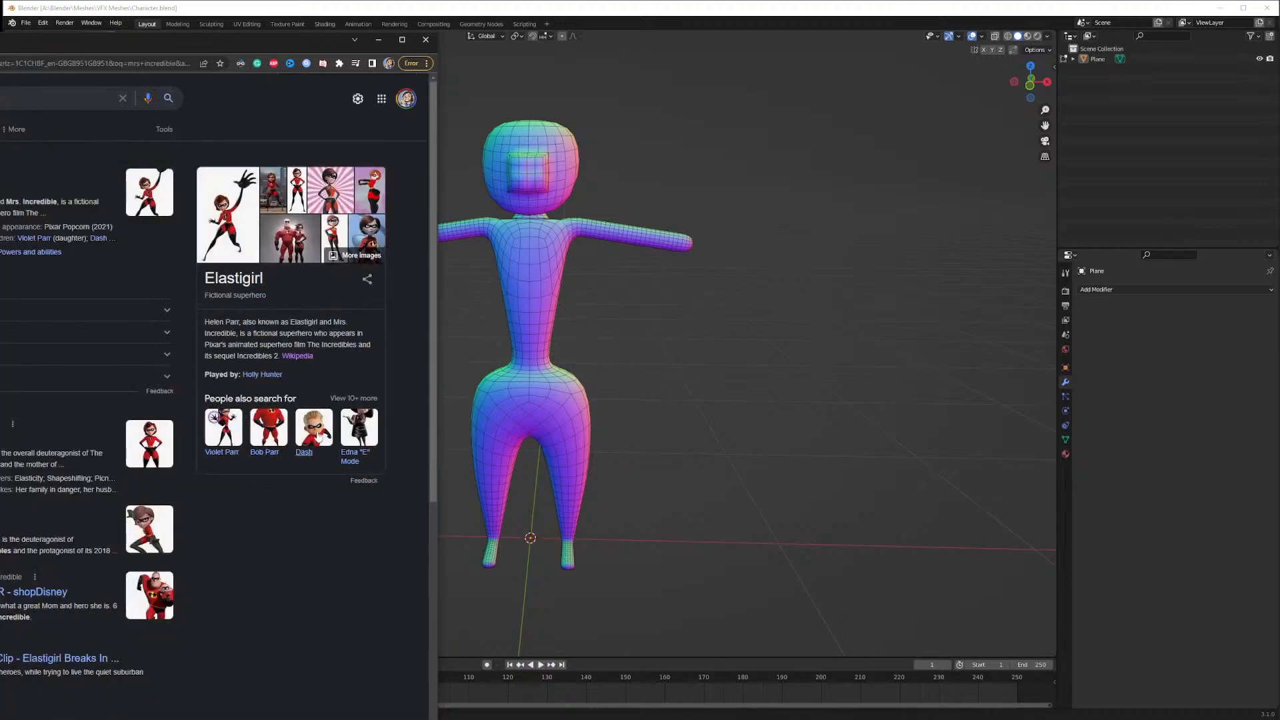
scroll(291, 412, "down", 1)
left_click(378, 39)
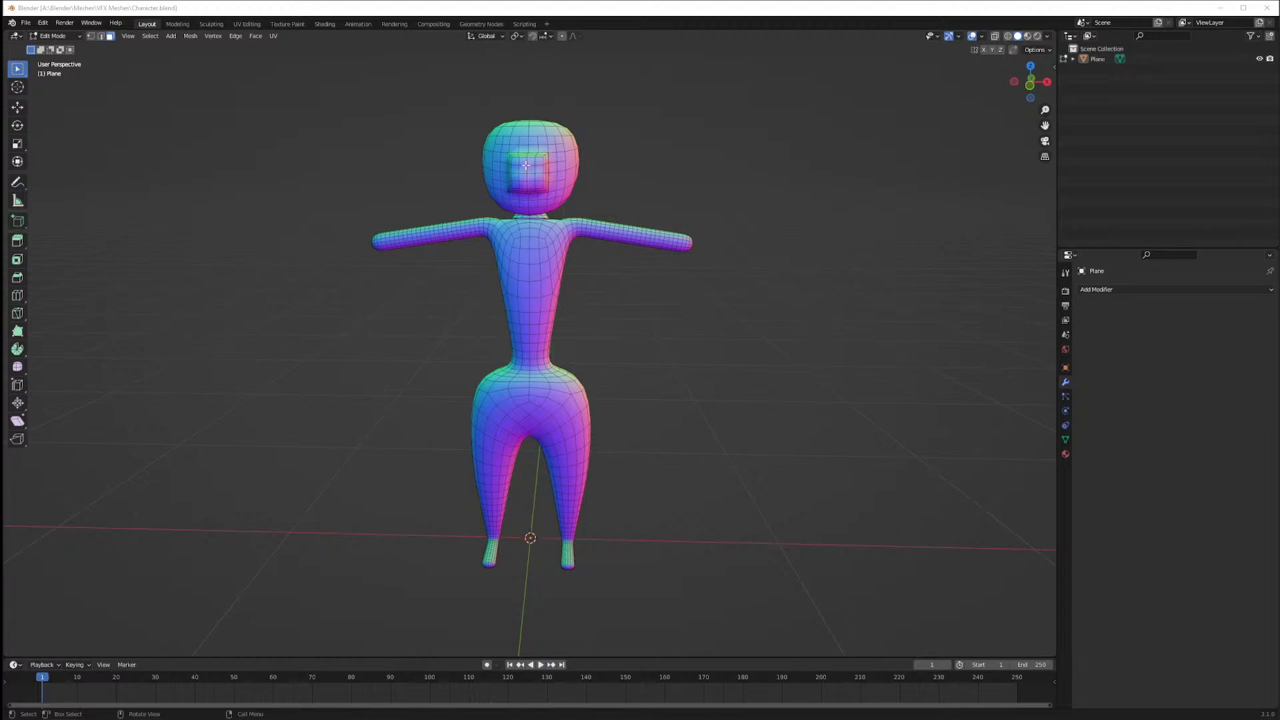
Select the nose block's front faces and the adjoining faces on part of its underside
key("KP_Decimal")
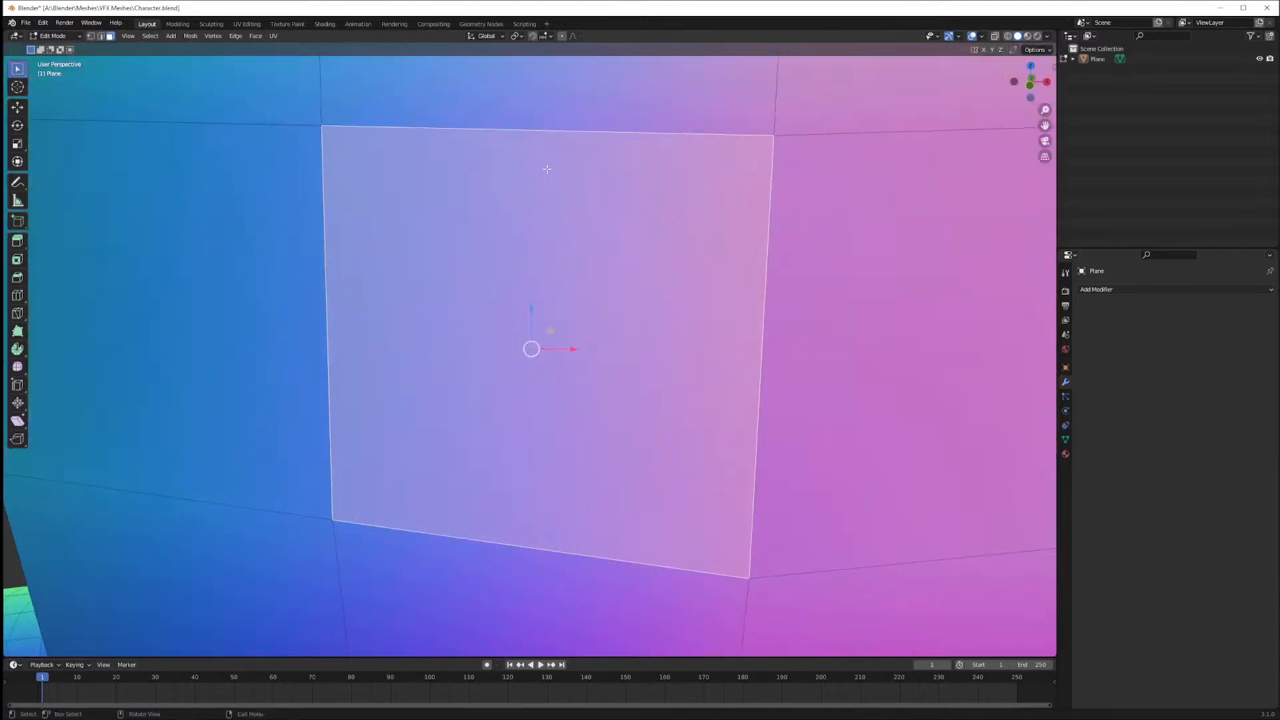
scroll(553, 200, "down", 10)
middle_click_drag(575, 238, 562, 233)
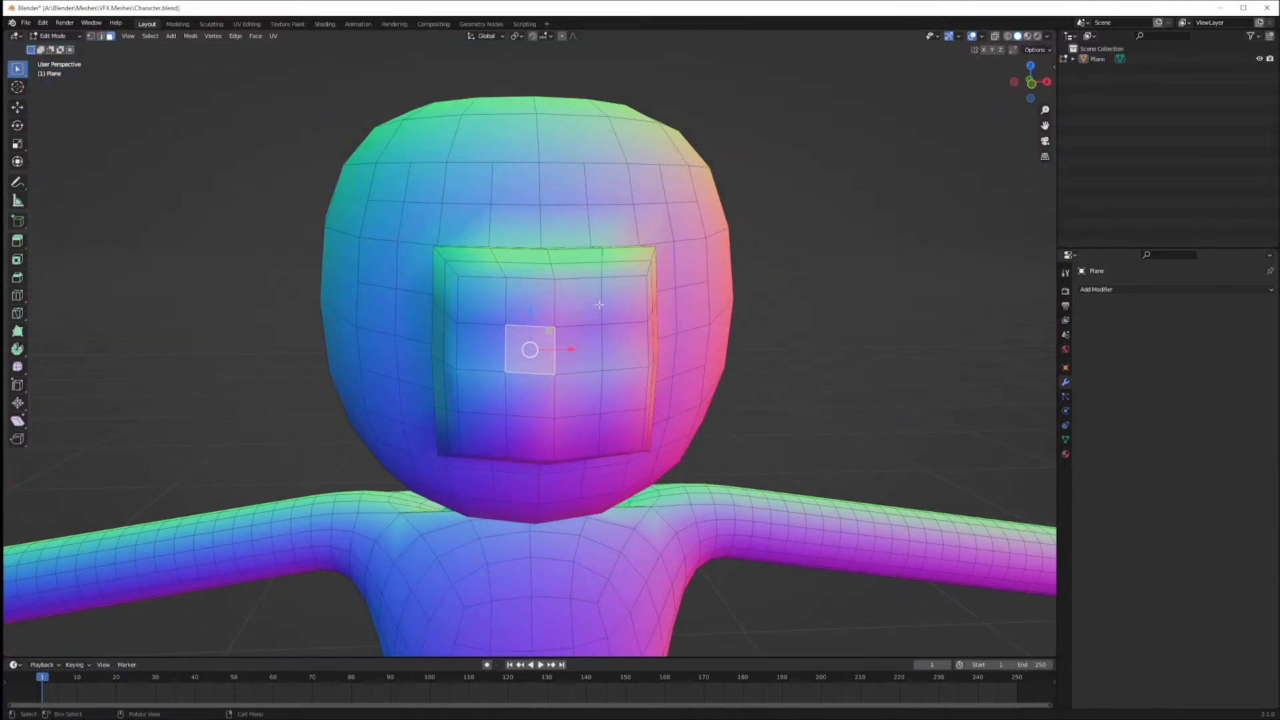
mouse_move(593, 329)
middle_mouse_down()
mouse_move(567, 330)
mouse_move(598, 331)
middle_mouse_up()
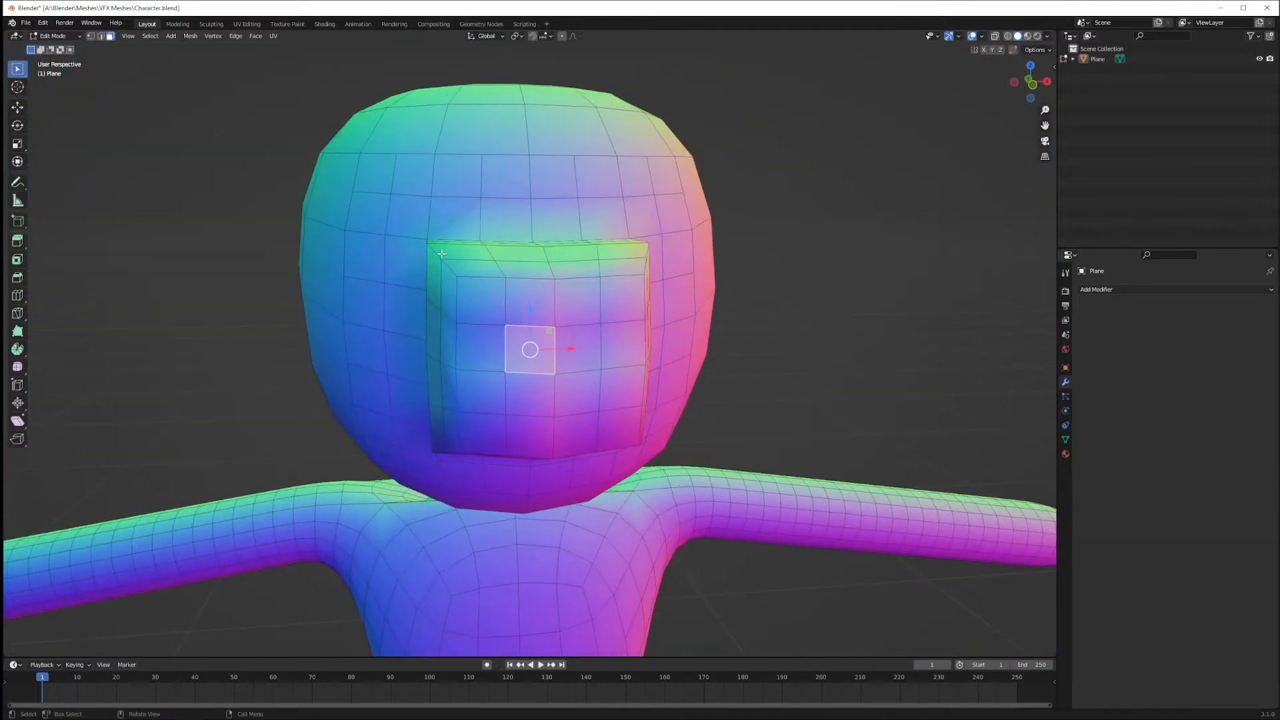
middle_click_drag(442, 254, 572, 389)
left_click(495, 476, "ctrl")
left_click(537, 478, "ctrl")
left_click(507, 491, "ctrl")
left_click(548, 491, "ctrl")
left_click(586, 476, "ctrl")
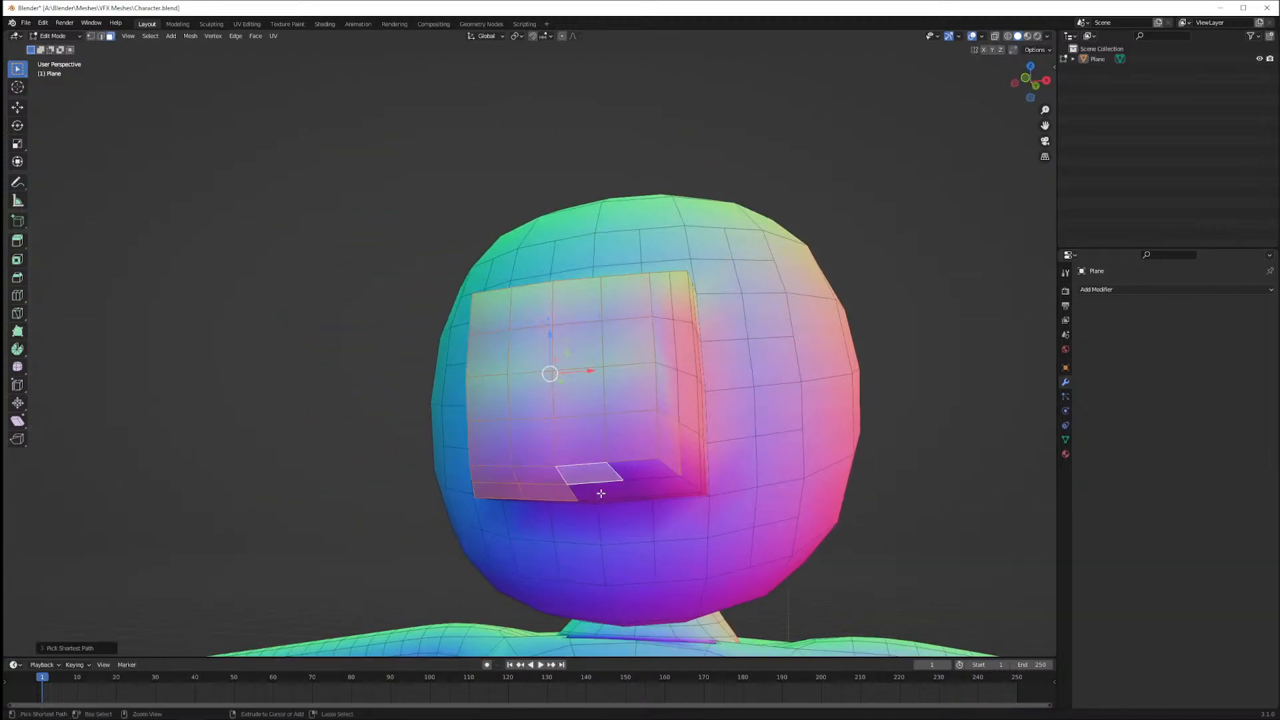
Extend the face selection over more of the nose block's underside and the forward columns of its side on the character's left
left_click(601, 493, "ctrl")
left_click(633, 471, "ctrl")
left_click(666, 486, "ctrl")
middle_click_drag(657, 475, 586, 498)
left_click(690, 467, "ctrl")
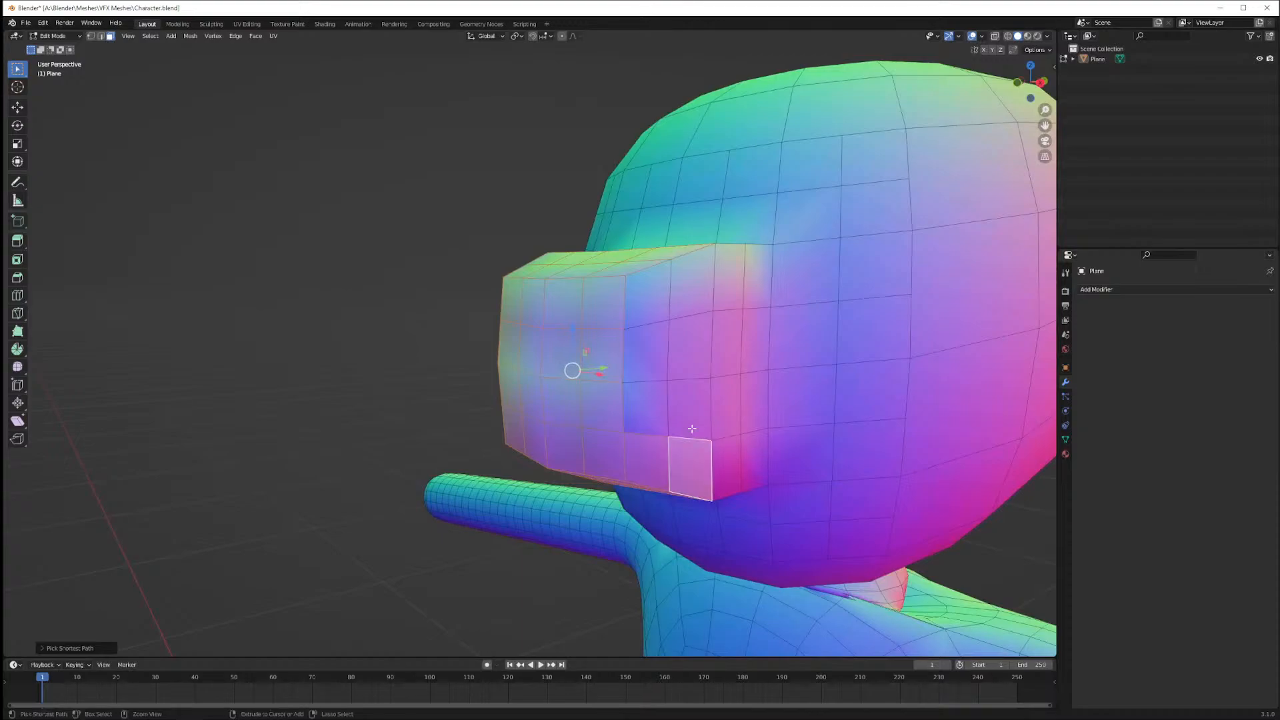
left_click(690, 409, "ctrl")
left_click(690, 347, "ctrl")
left_click(652, 280, "ctrl")
left_click(736, 294, "ctrl")
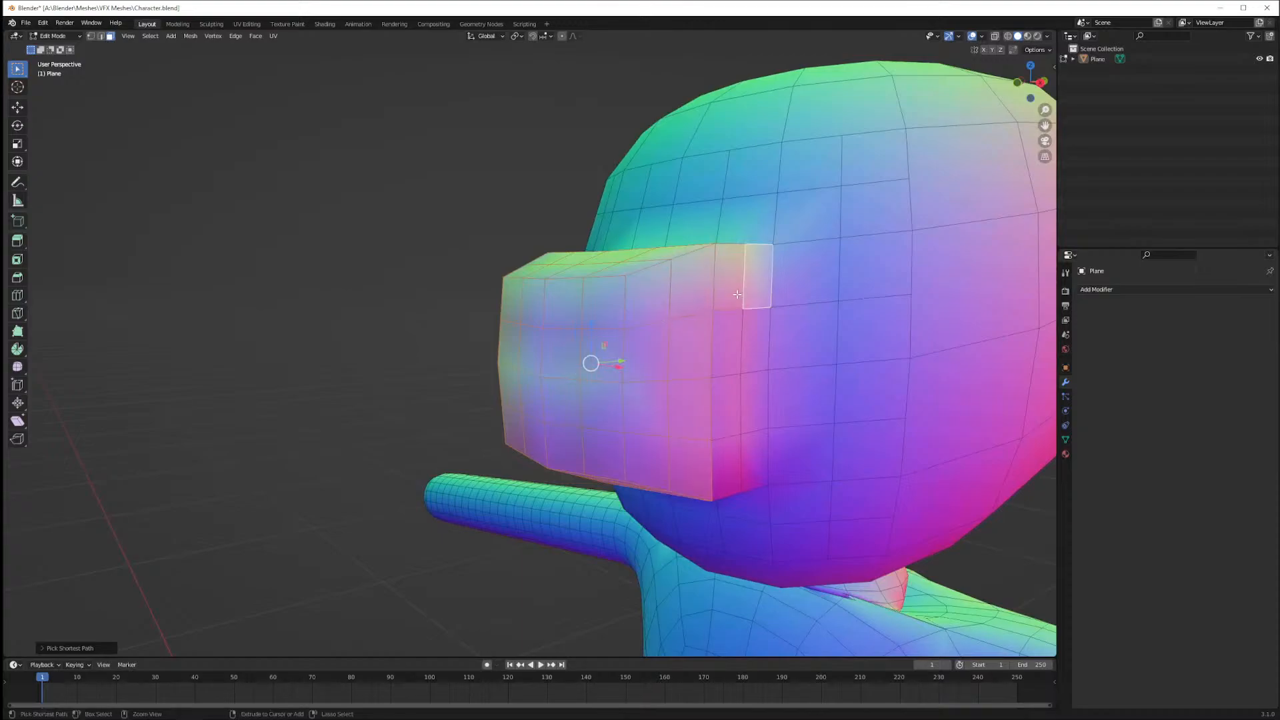
key("ctrl+z")
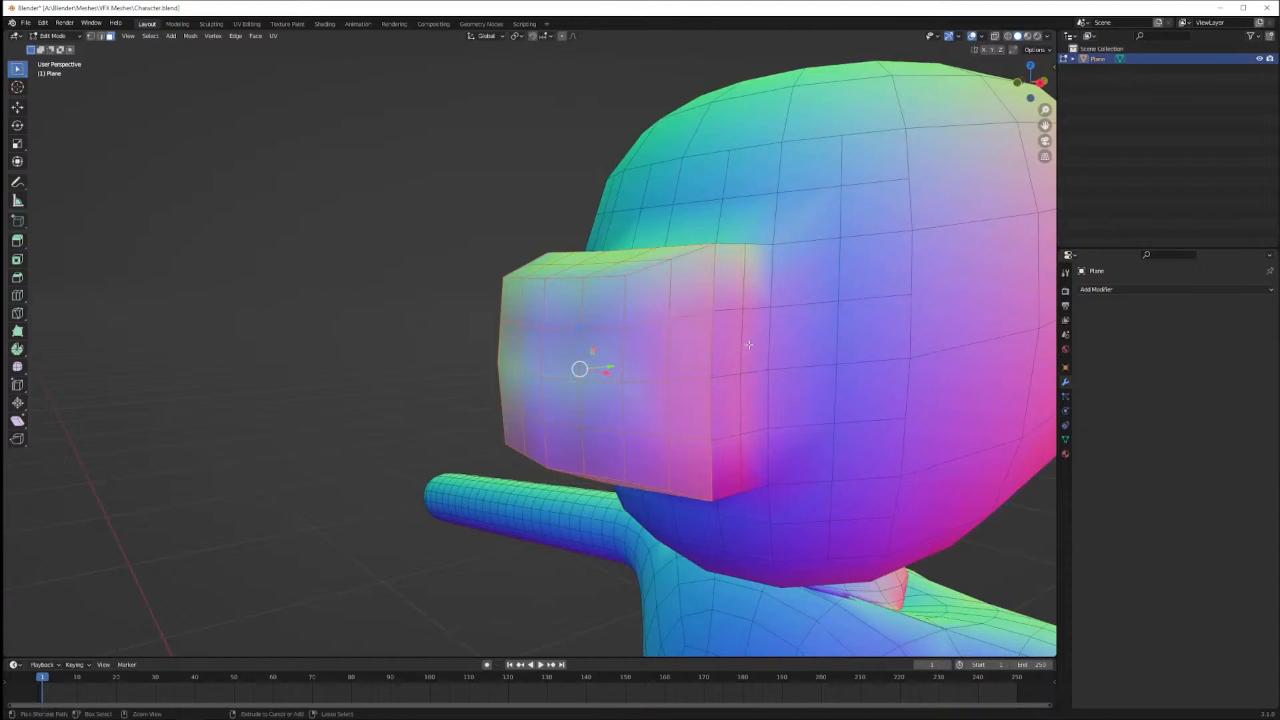
Add the two columns of side faces where the nose block meets the head on the character's left
left_click(735, 348, "shift")
left_click(750, 336, "shift")
left_click(753, 292, "shift")
left_click(737, 287, "shift")
left_click(737, 393, "shift")
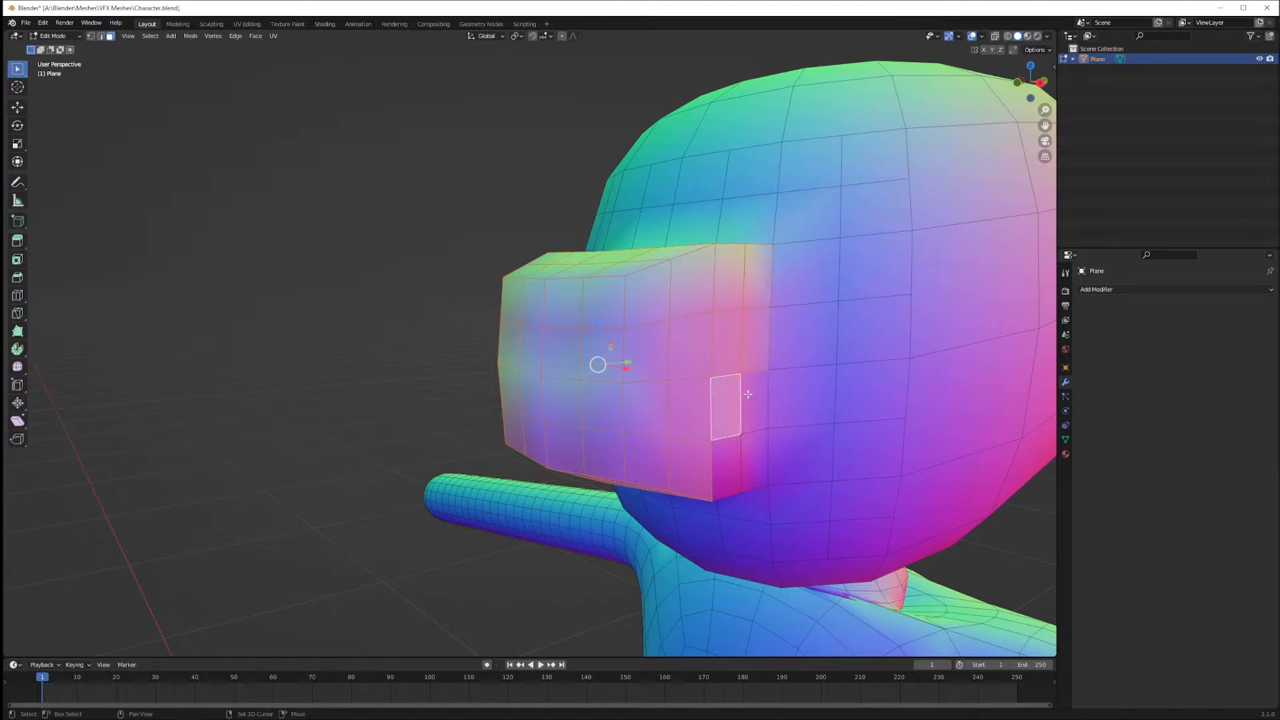
left_click(750, 396, "shift")
left_click(736, 460, "shift")
left_click(745, 465, "shift")
Add the remaining underside faces of the nose block and the row of head faces directly below it
middle_click_drag(747, 479, 784, 388)
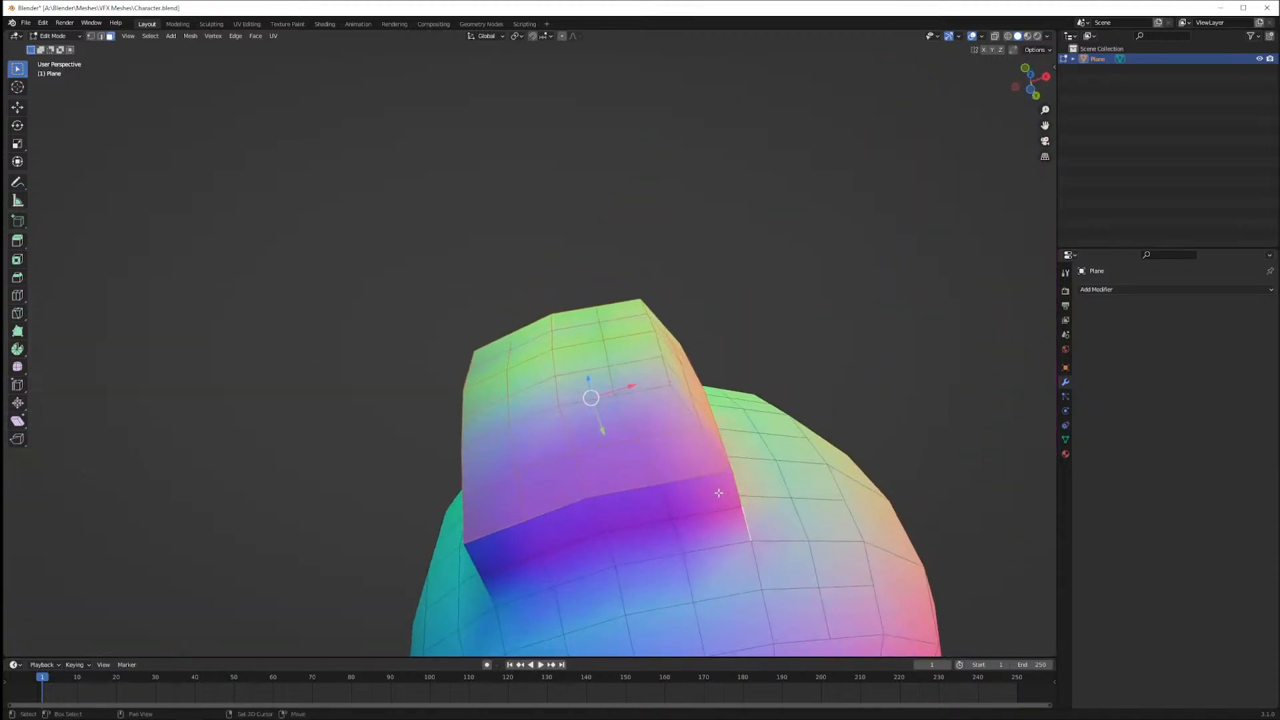
left_click(630, 543, "shift")
left_click(558, 534, "shift")
left_click(507, 549, "shift")
left_click(509, 578, "shift")
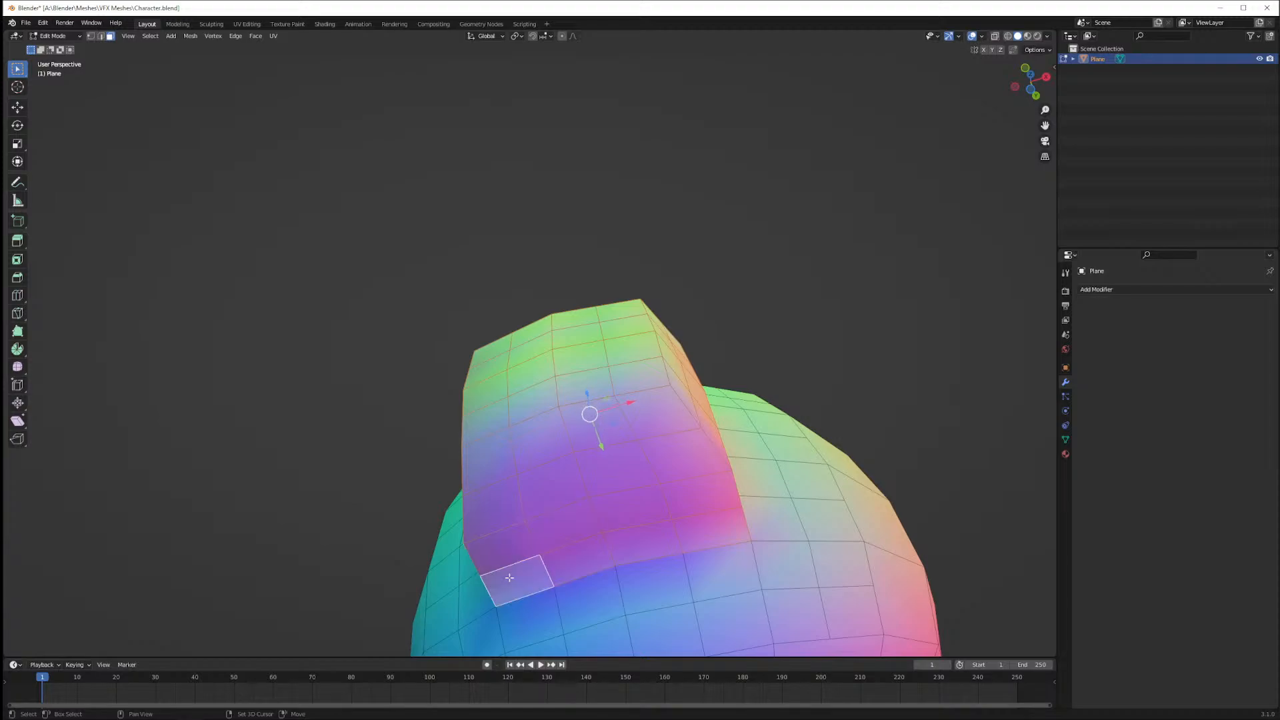
left_click(530, 619, "shift")
left_click(593, 607, "shift")
left_click(717, 571, "shift")
left_click(657, 581, "shift")
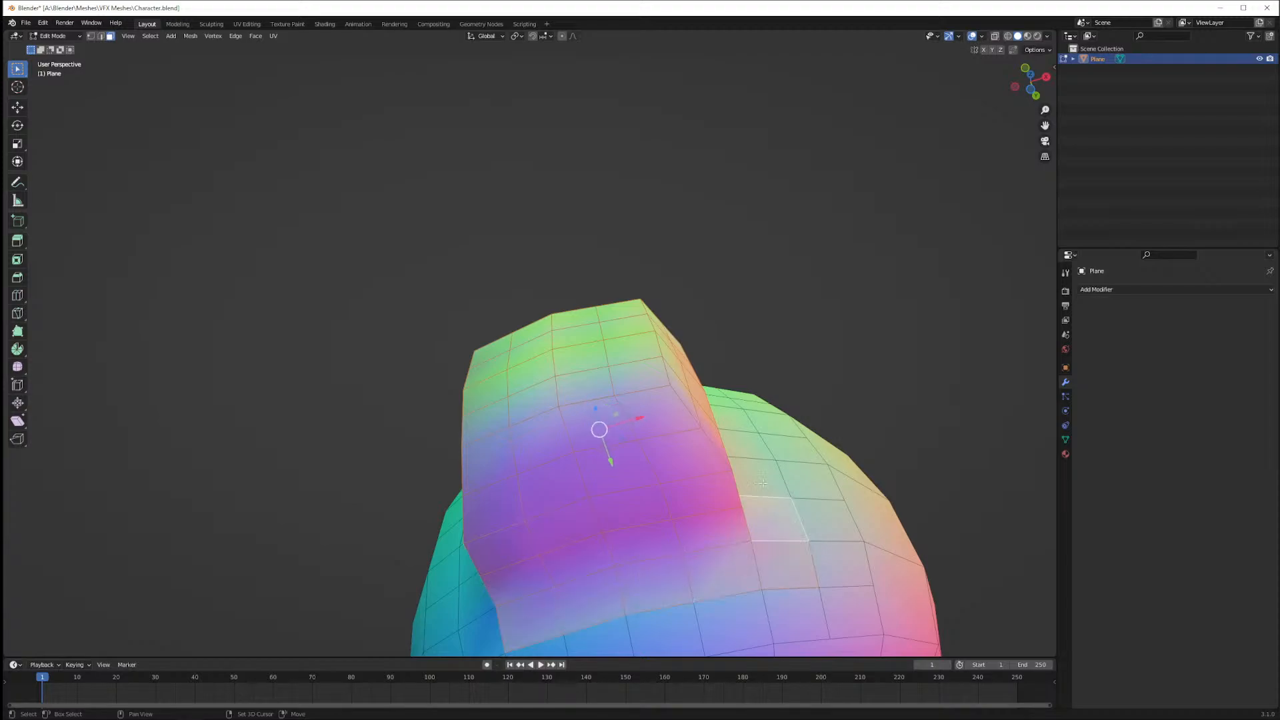
Add the row of head faces directly above the nose block to the selection
middle_click_drag(781, 527, 643, 231)
left_click(615, 224, "shift")
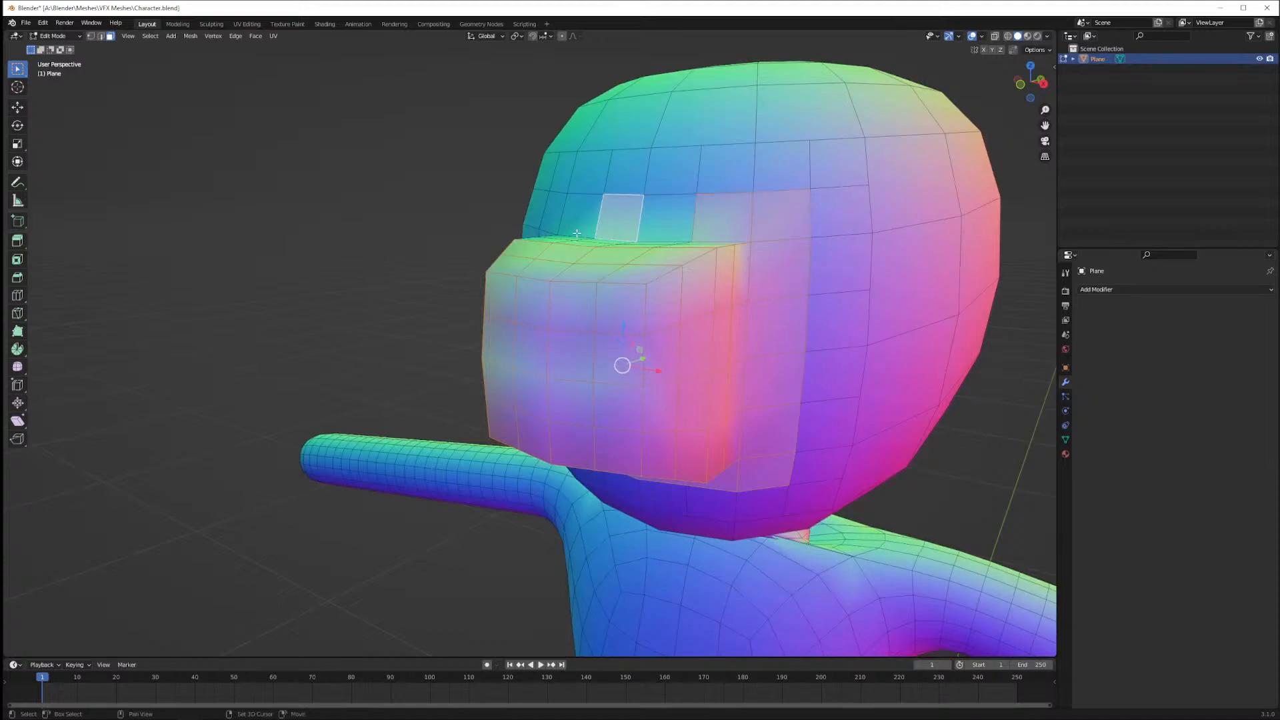
left_click(664, 224, "shift")
middle_click_drag(557, 262, 650, 282)
left_click(390, 208, "shift")
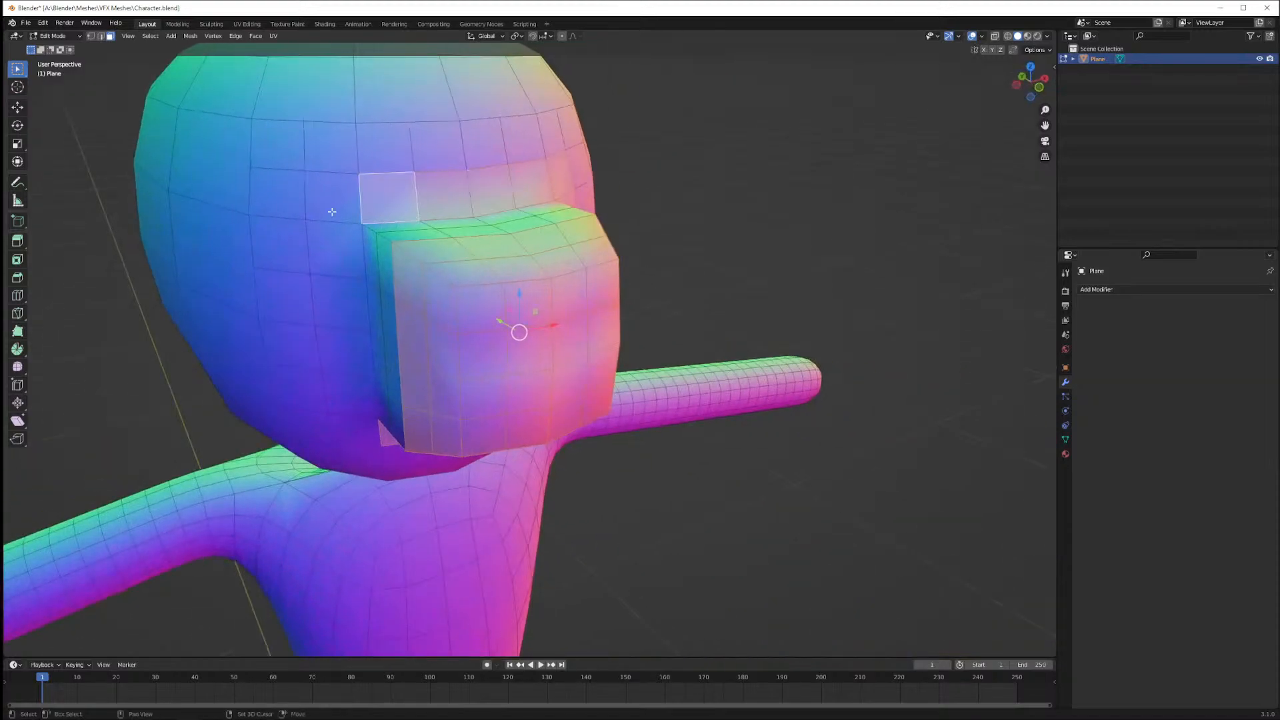
Add the column of head faces running down beside the nose block on the character's right
left_click(332, 212, "shift")
left_click(338, 257, "shift")
left_click(343, 303, "shift")
left_click(347, 357, "shift")
left_click(350, 392, "shift")
left_click(360, 427, "shift")
Add the two columns of side faces nearest the head on the nose block's side at the character's right
middle_click_drag(360, 427, 383, 466)
left_click(341, 467, "shift")
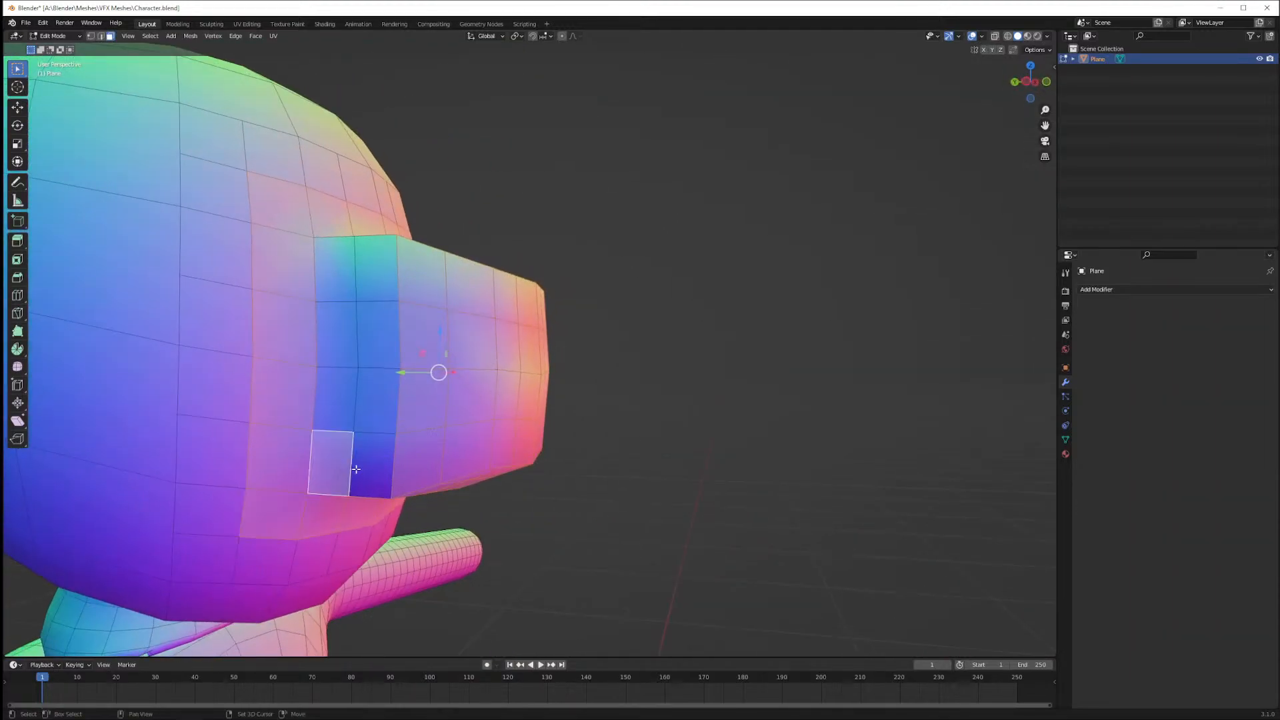
left_click(367, 467, "shift")
left_click(332, 420, "shift")
left_click(368, 415, "shift")
left_click(345, 350, "shift")
left_click(350, 346, "shift")
left_click(348, 282, "shift")
left_click(346, 333, "shift")
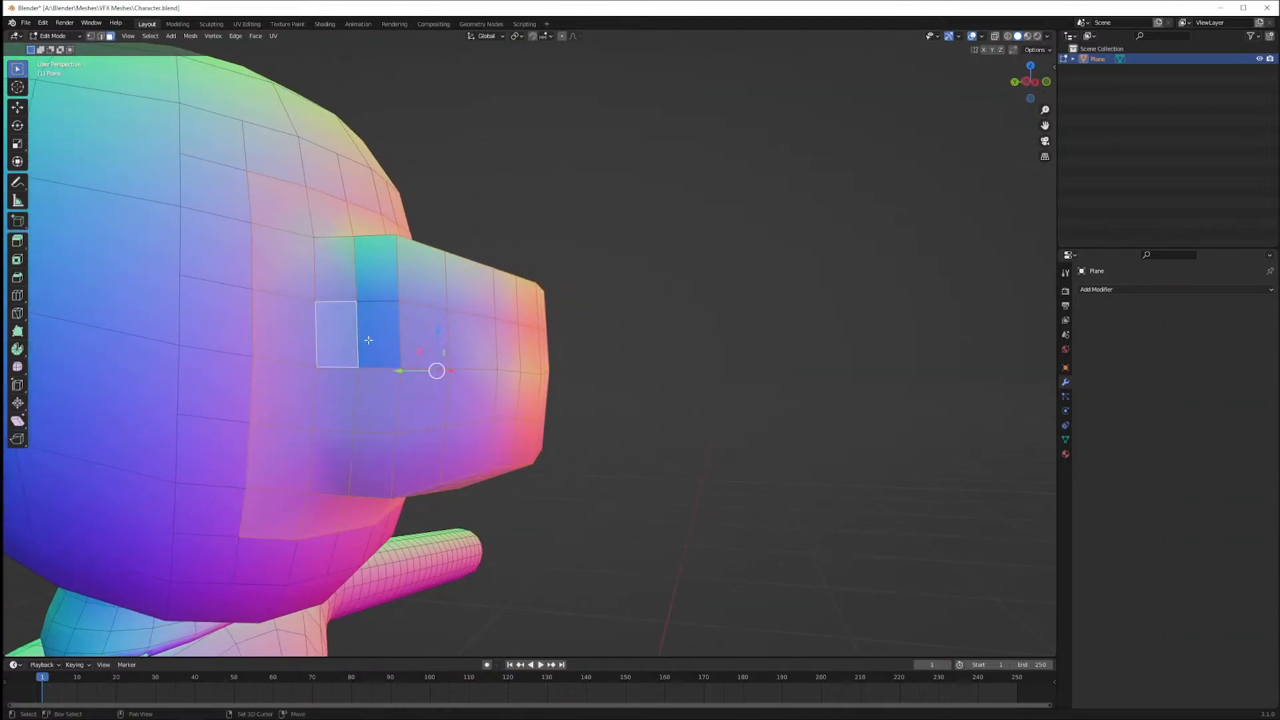
left_click(372, 339, "shift")
left_click(380, 280, "shift")
Add the unselected faces on top of the nose block to complete the nose selection
middle_click_drag(420, 312, 377, 386)
left_click(400, 269, "shift")
left_click(452, 224, "shift")
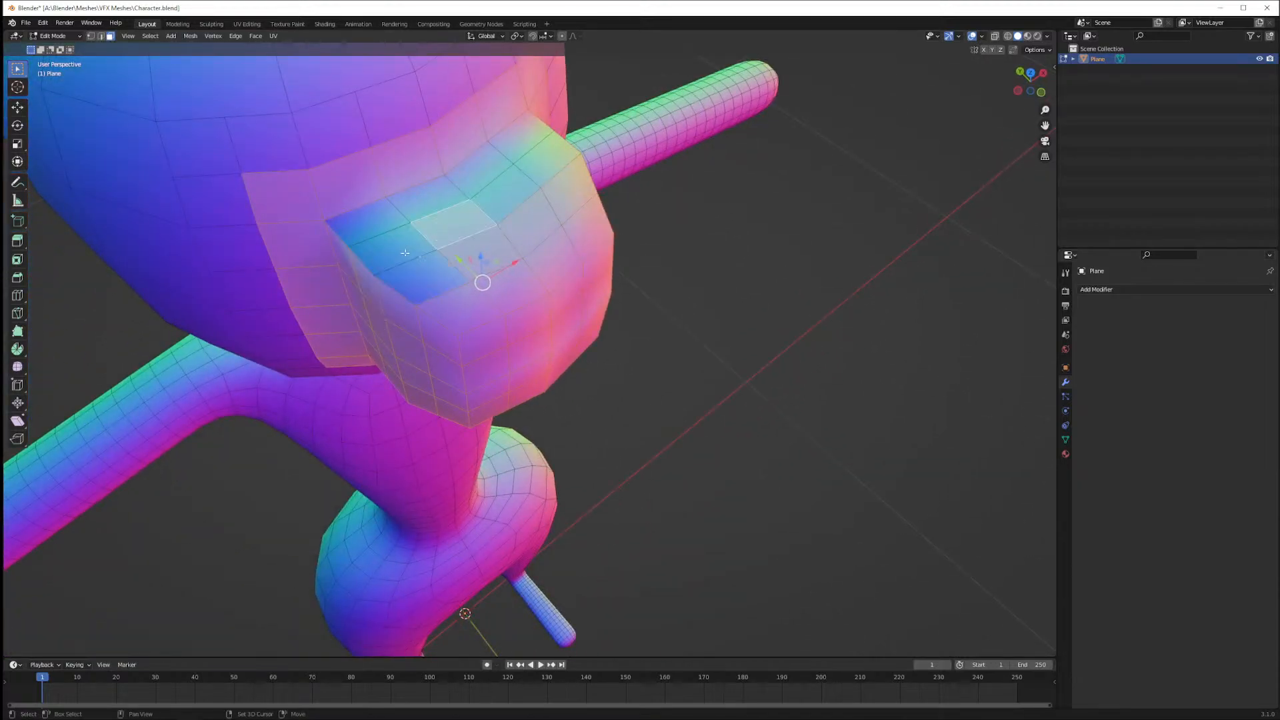
left_click(394, 250, "shift")
left_click(417, 273, "shift")
left_click(368, 222, "shift")
left_click(428, 199, "shift")
left_click(478, 171, "shift")
left_click(526, 154, "shift")
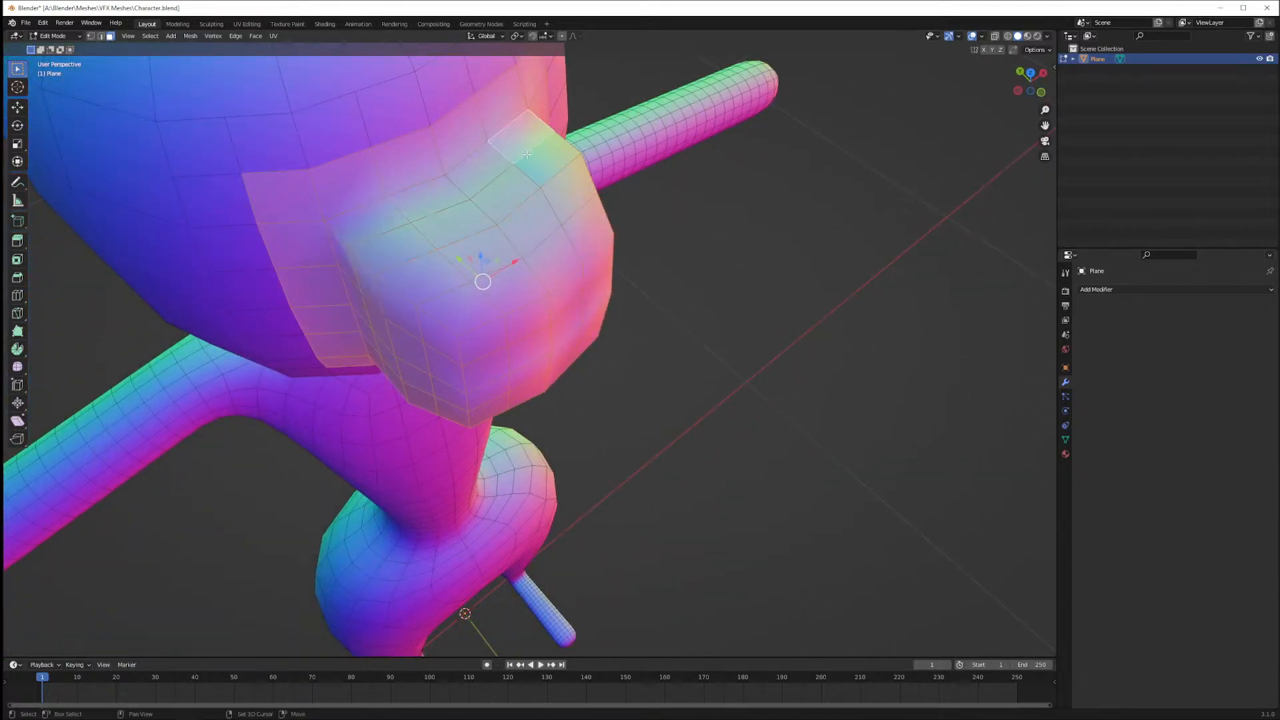
Switch to vertex selection and apply Smooth Vertices to the selected nose and surrounding head area
middle_click_drag(533, 155, 572, 296)
right_click(563, 306)
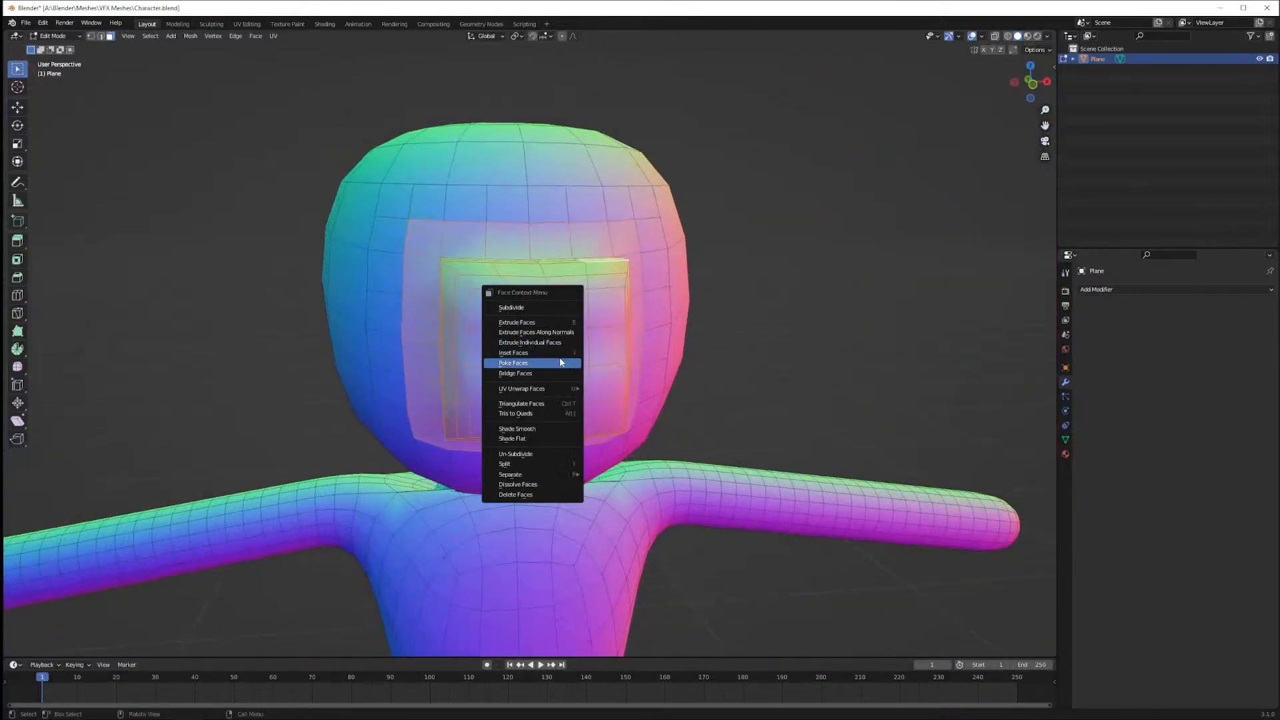
mouse_move(558, 391)
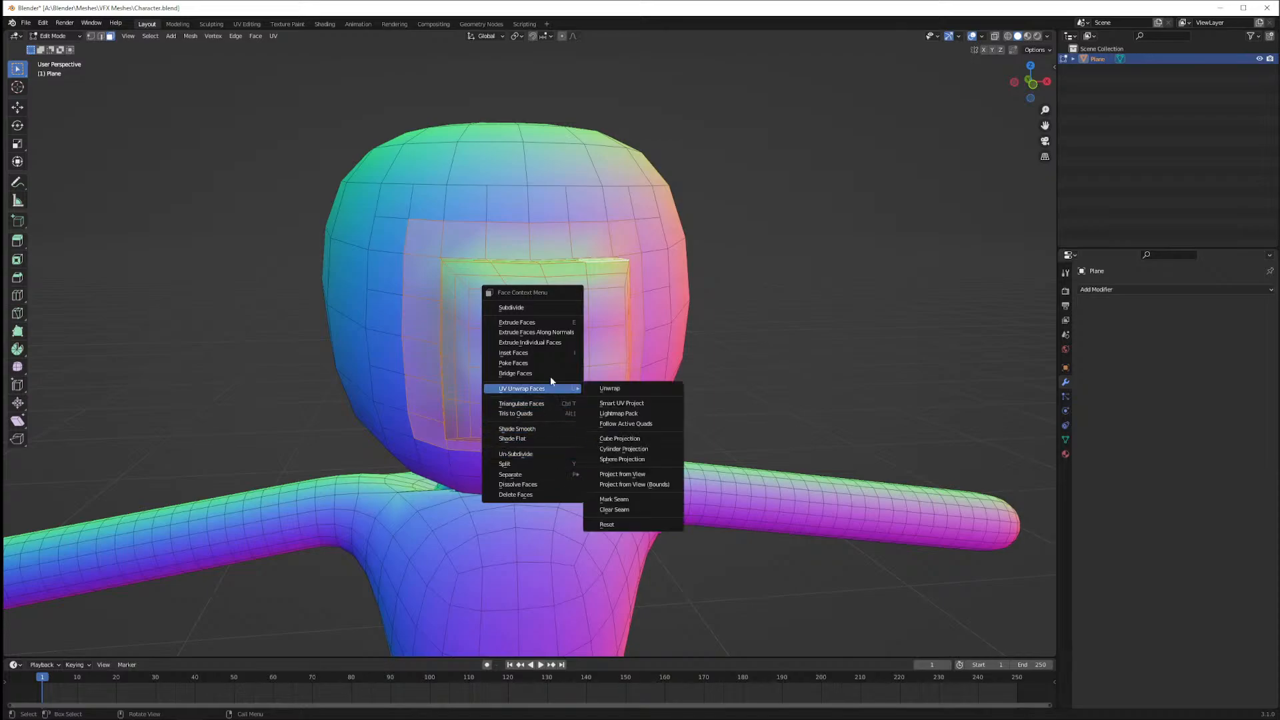
middle_click_drag(650, 345, 684, 351)
key("1")
right_click(460, 311)
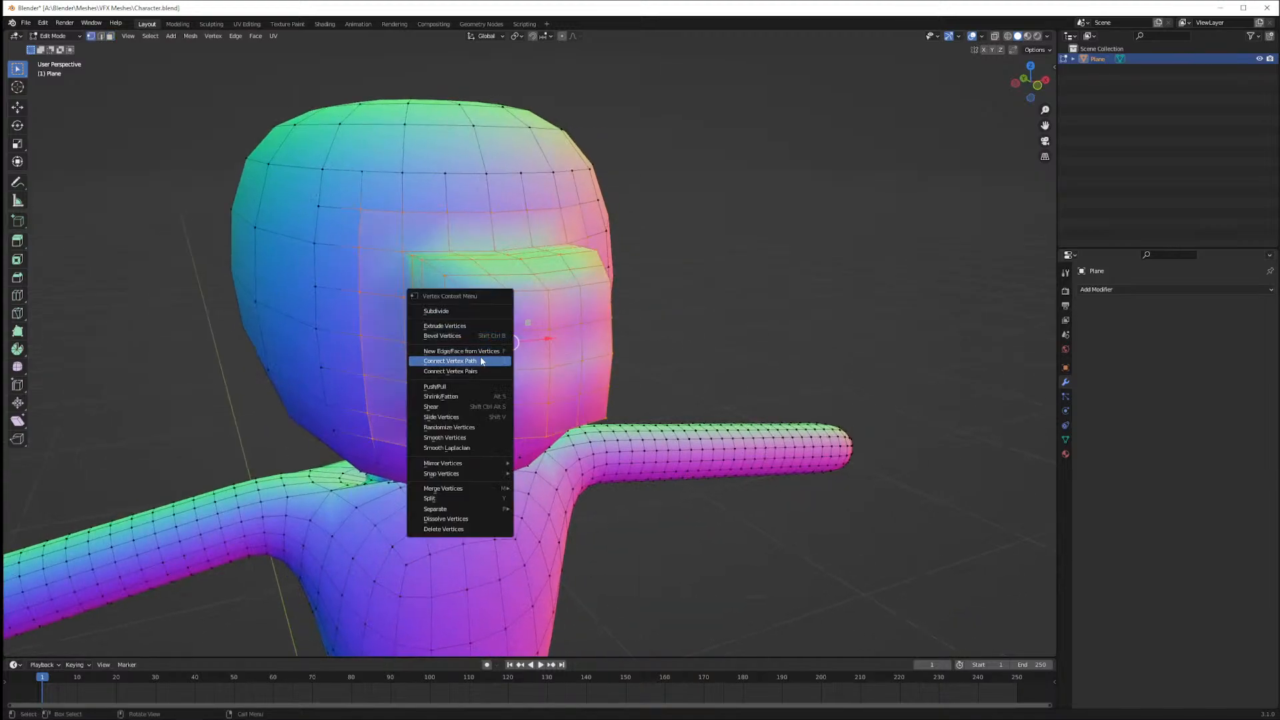
left_click(478, 439)
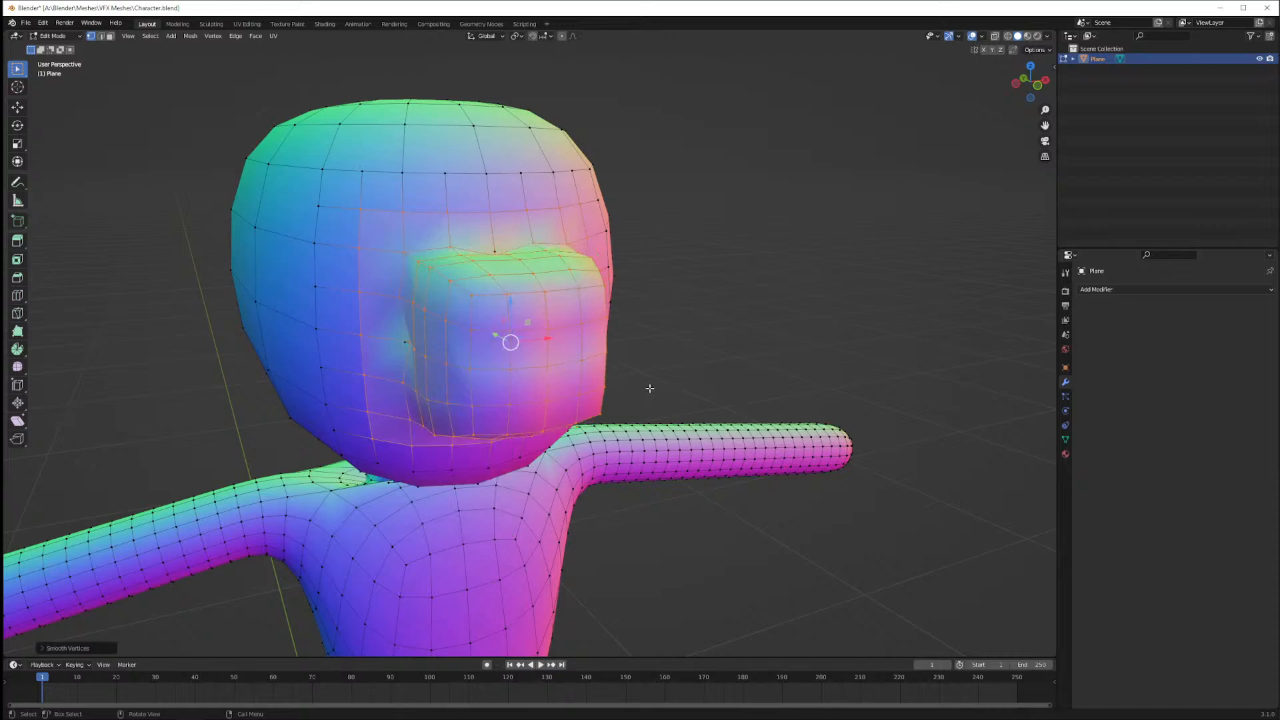
Switch to Object Mode and inspect the smoothed nose from the front and side
middle_click_drag(643, 391, 518, 342)
key("Tab")
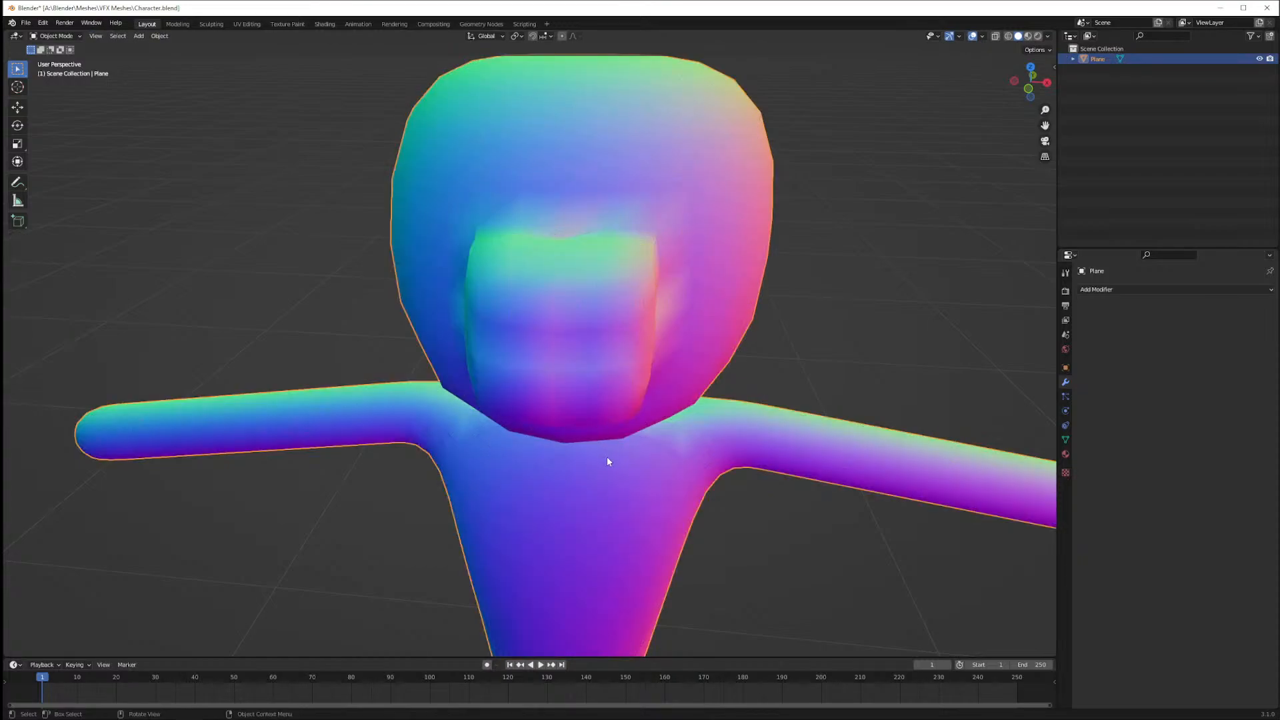
middle_click_drag(607, 456, 834, 280)
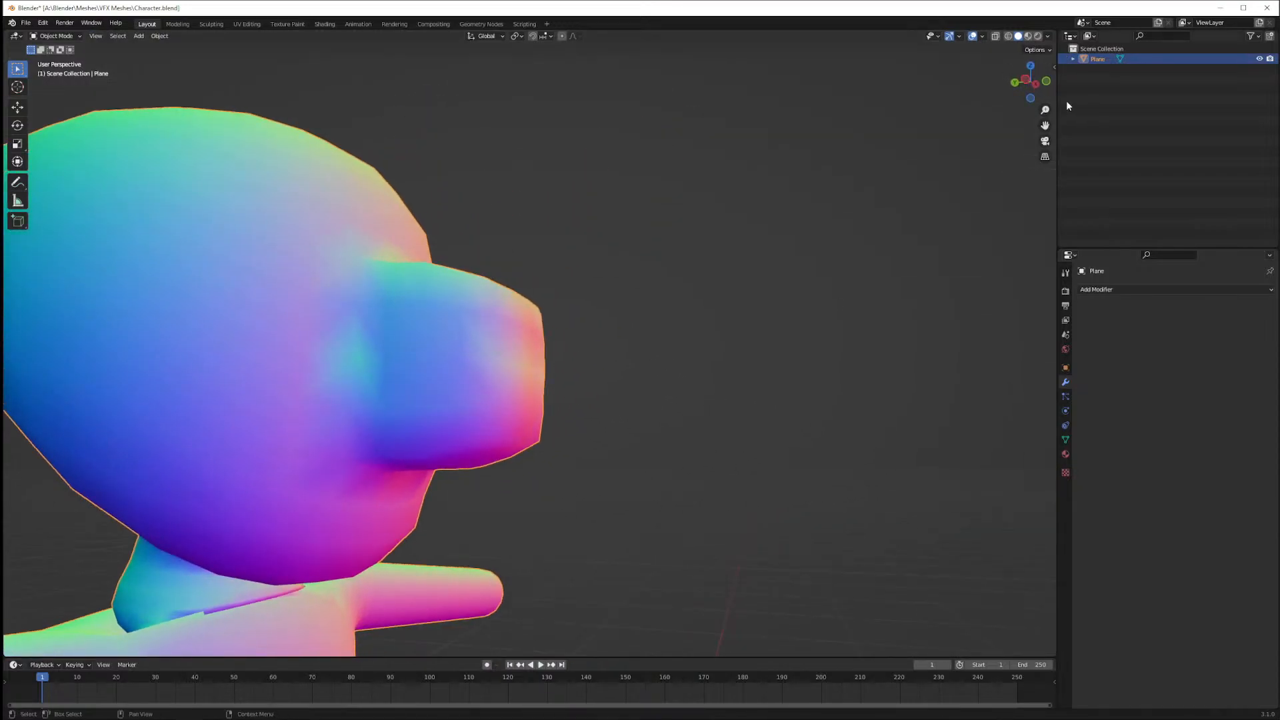
Preview the character with Studio viewport lighting and return the lighting to MatCap
left_click(1047, 39)
left_click(1018, 83)
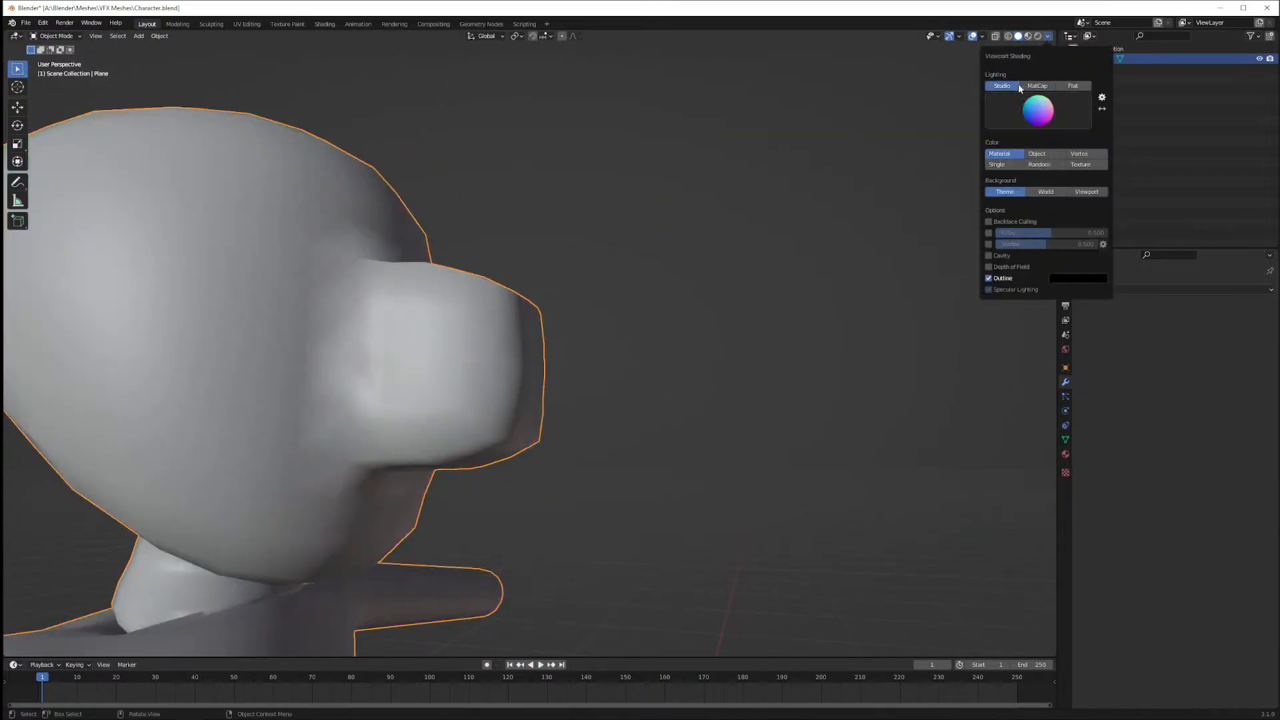
middle_click_drag(818, 242, 669, 277)
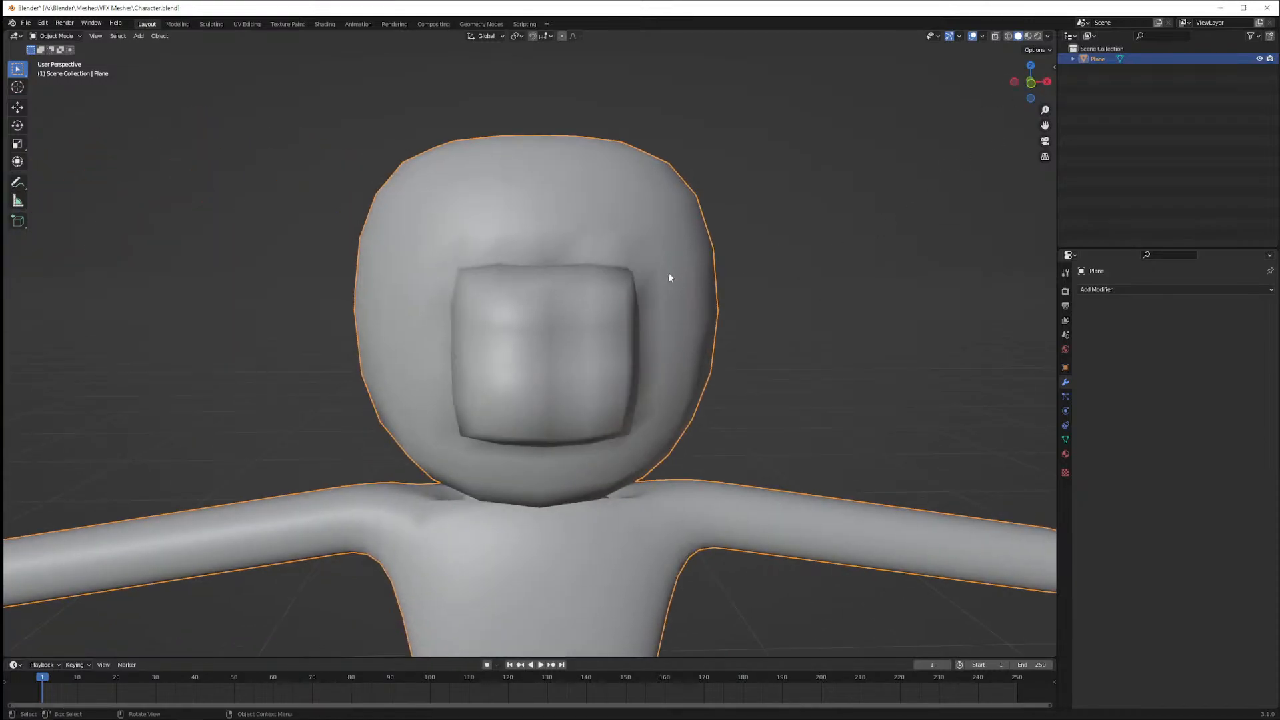
scroll(640, 300, "down", 6)
scroll(607, 337, "up", 4)
scroll(604, 347, "up", 2)
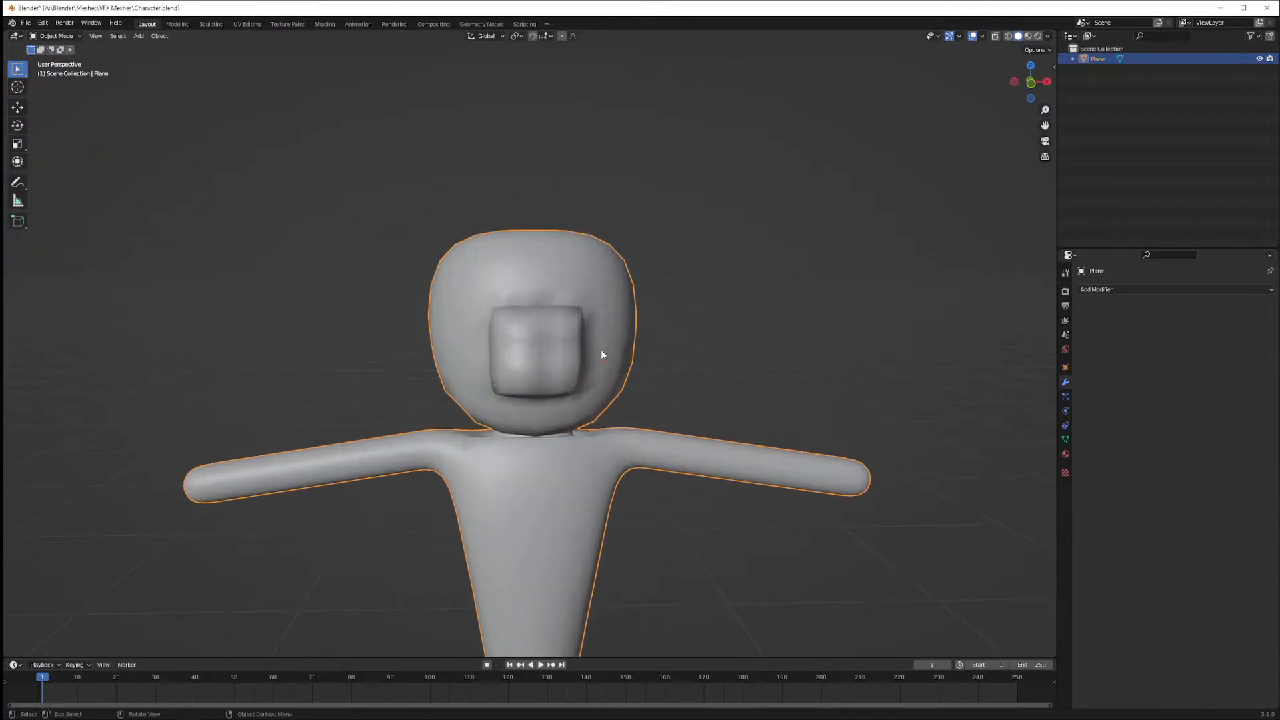
left_click(1048, 36)
left_click(1037, 85)
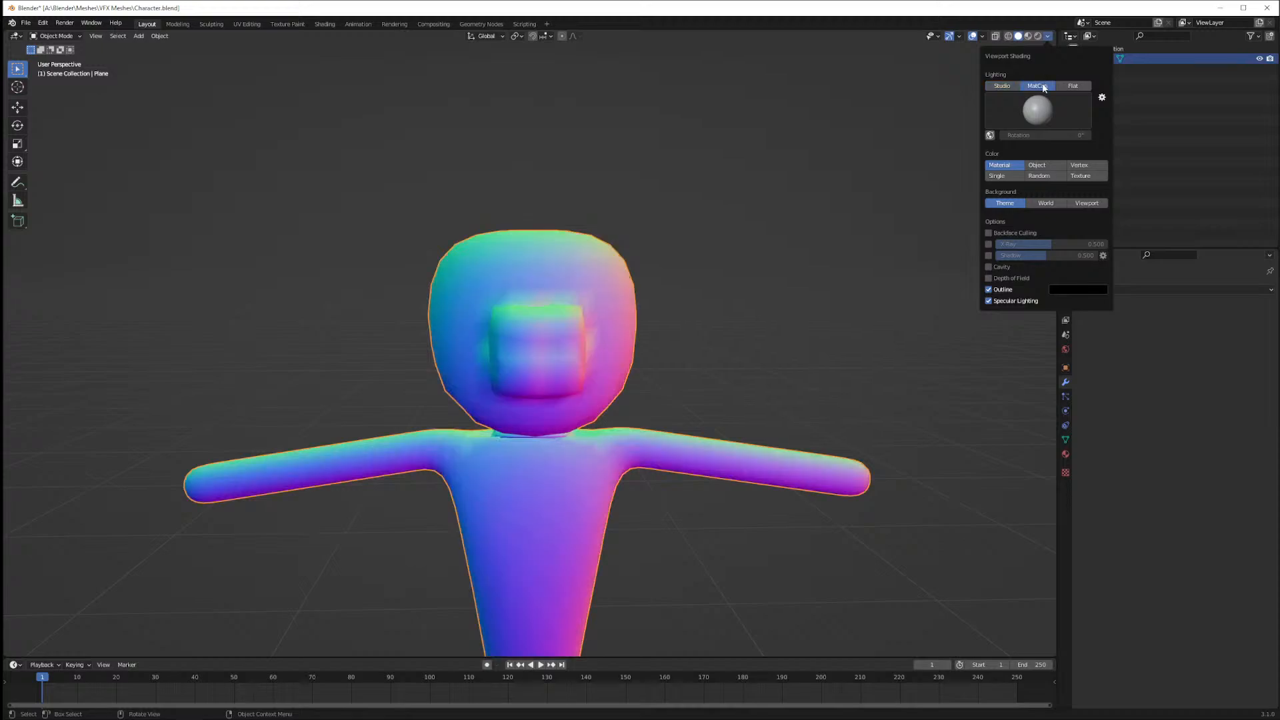
mouse_move(718, 326)
middle_mouse_down()
mouse_move(858, 334)
mouse_move(706, 326)
middle_mouse_up()
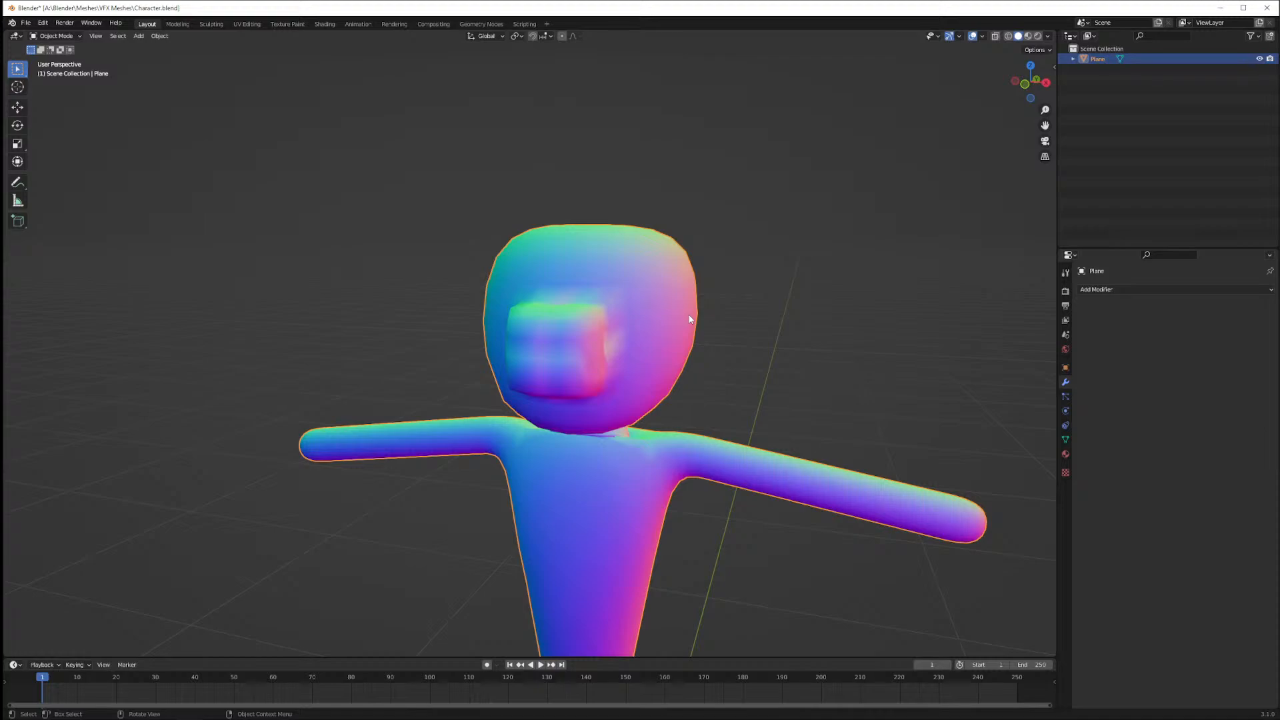
Examine the head and nose shape in the front, right and top orthographic views, with and without X-ray
key("KP_1")
key("KP_3")
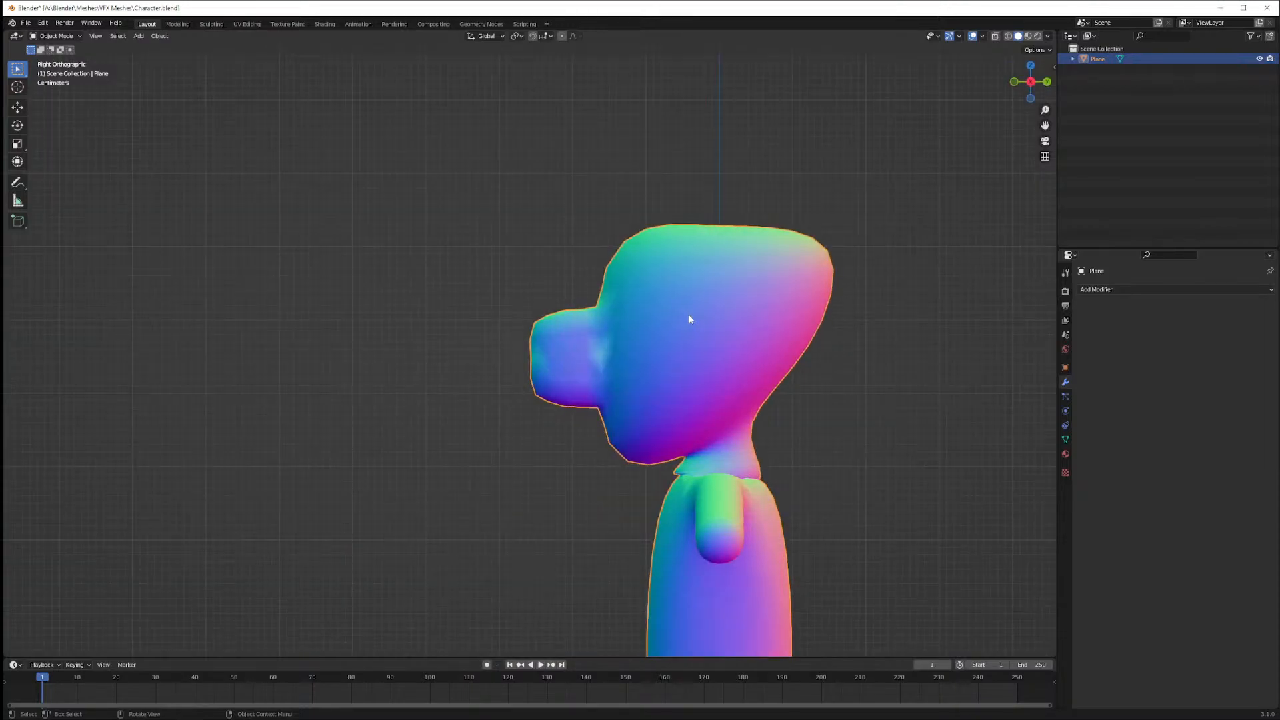
key("KP_7")
key("KP_1")
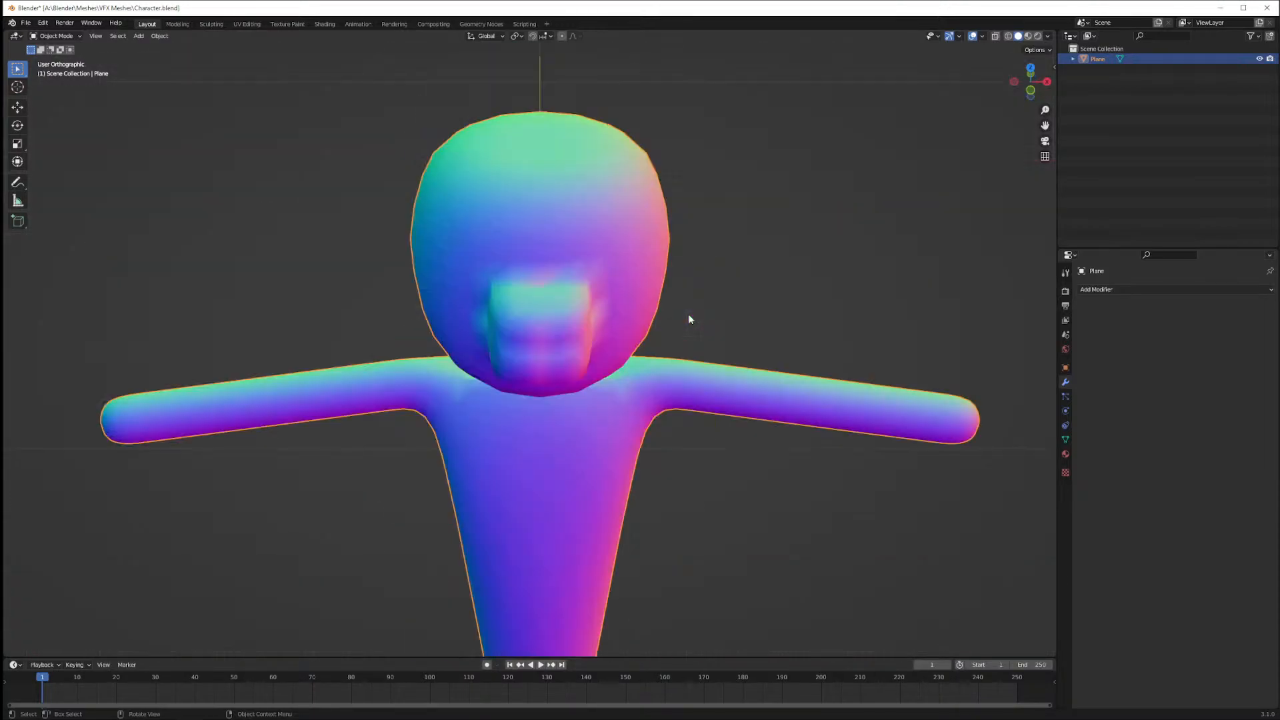
key("KP_3")
key("KP_7")
key("KP_1")
key("KP_3")
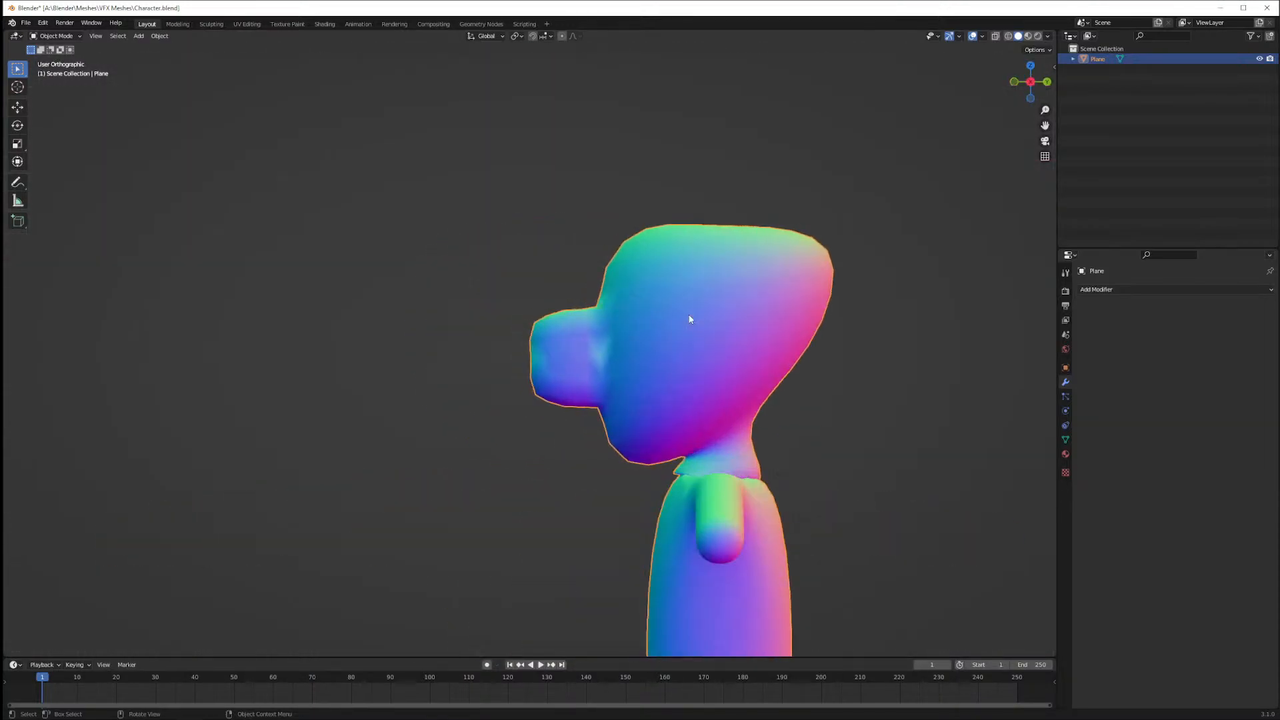
key("KP_1")
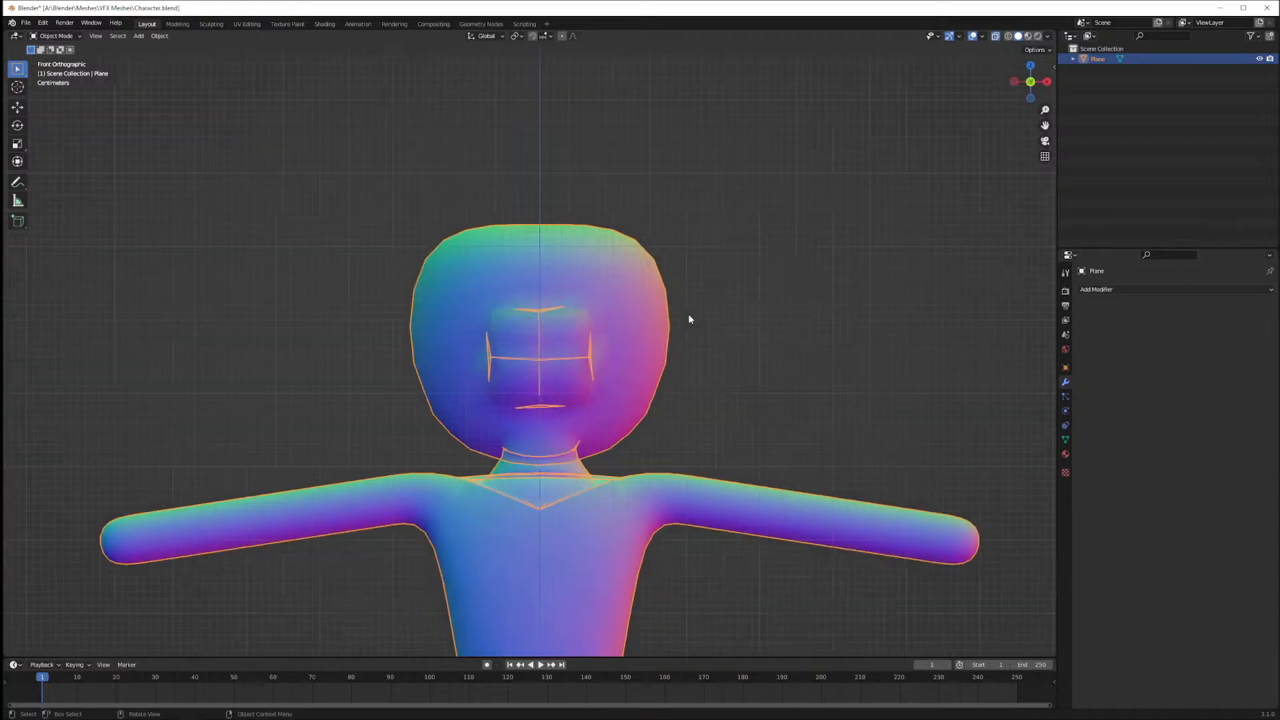
key("KP_3")
key("alt+z")
key("KP_7")
key("KP_3")
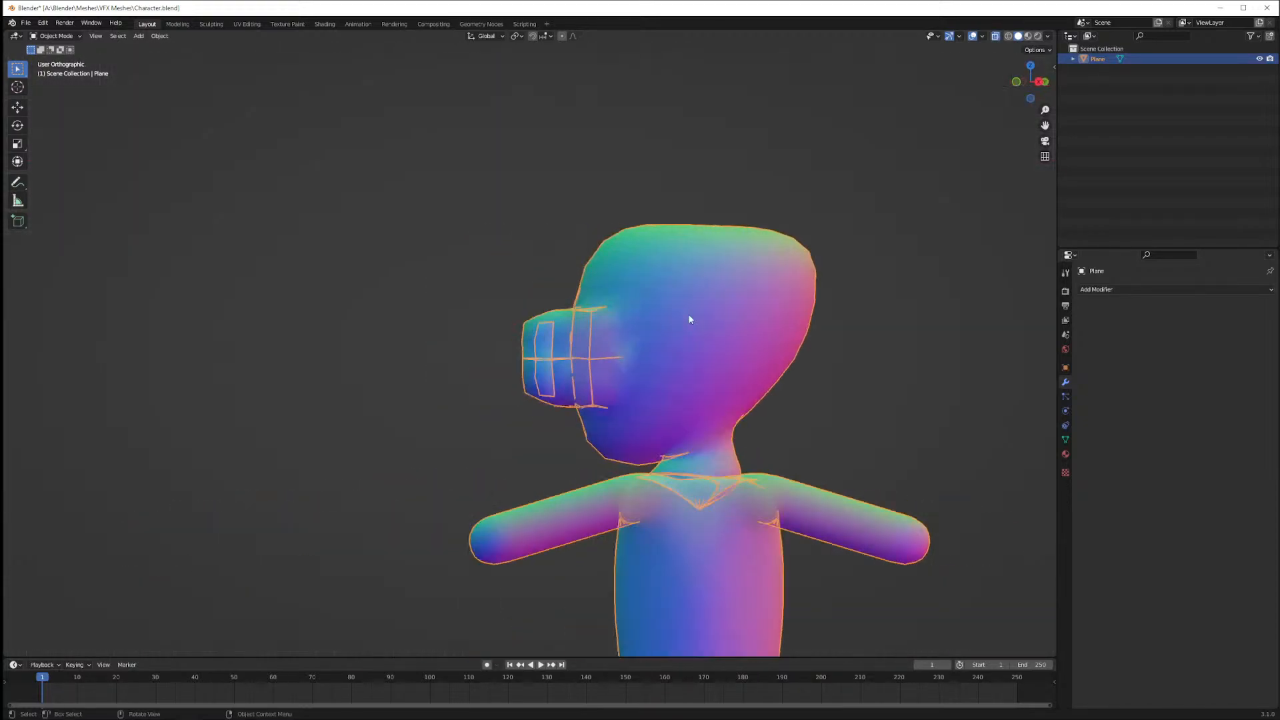
key("KP_1")
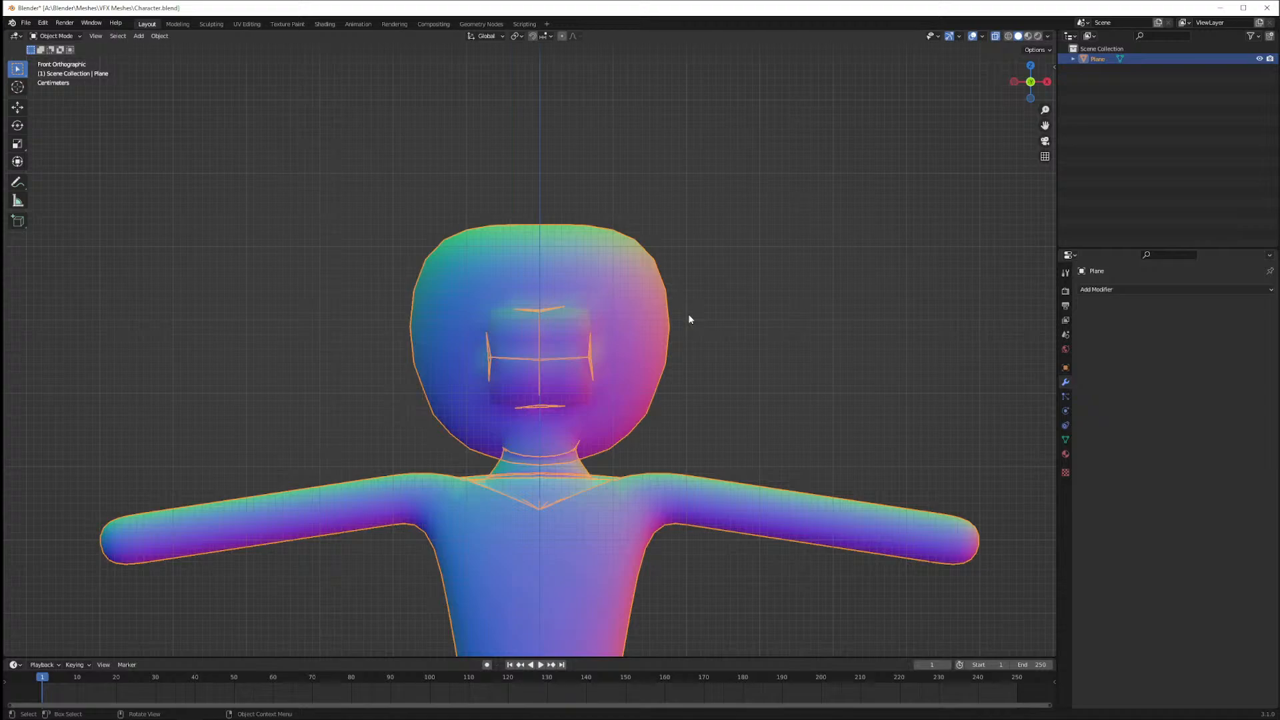
key("alt+z")
Deselect the character in Object Mode and save the character file
scroll(688, 319, "down", 6)
key("Tab")
key("Tab")
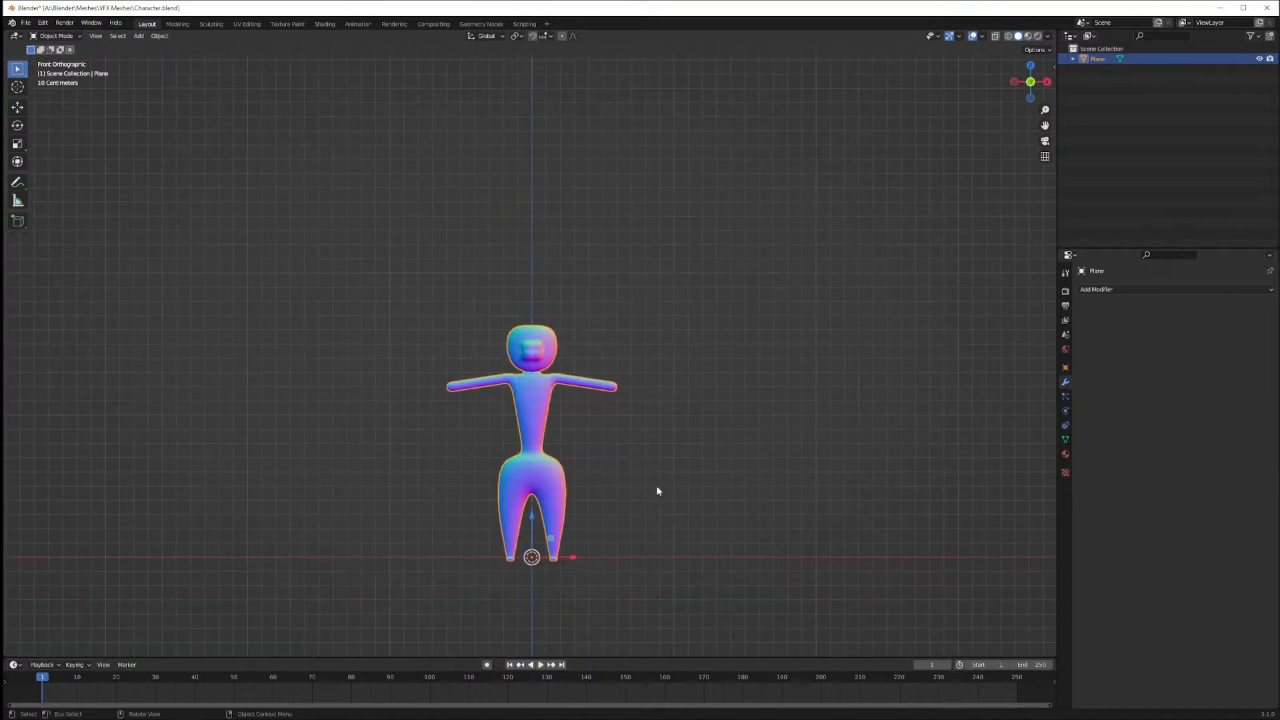
left_click(644, 456)
middle_click_drag(644, 456, 631, 429)
key("ctrl+c")
scroll(655, 484, "up", 2)
scroll(655, 484, "up", 2)
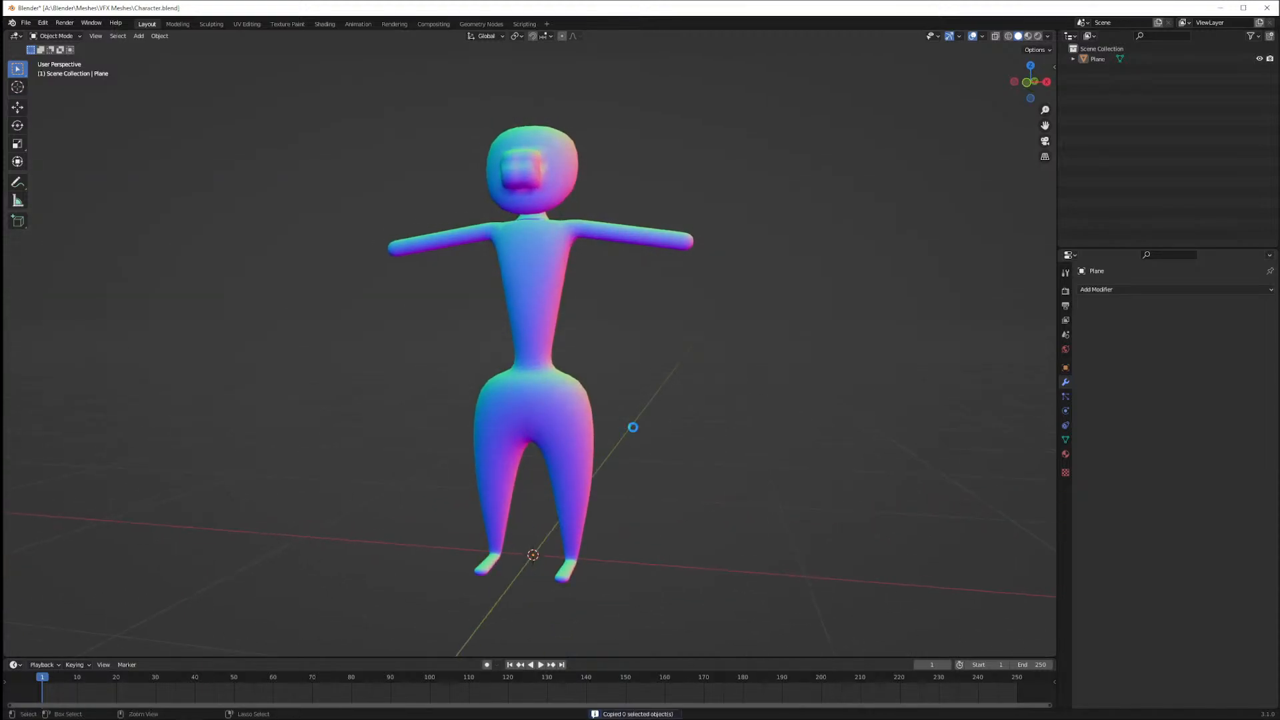
key("ctrl+s")
Create a new General file and delete the default light from its scene
left_click(26, 24)
mouse_move(36, 35)
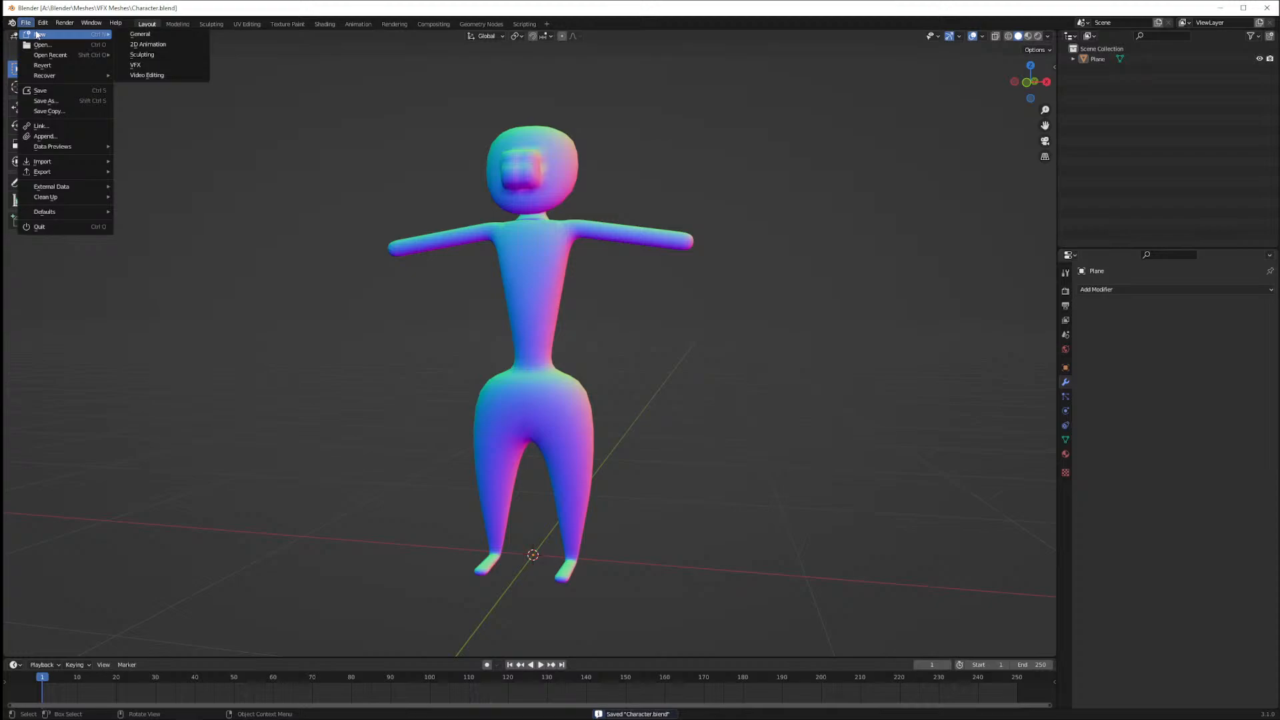
left_click(140, 34)
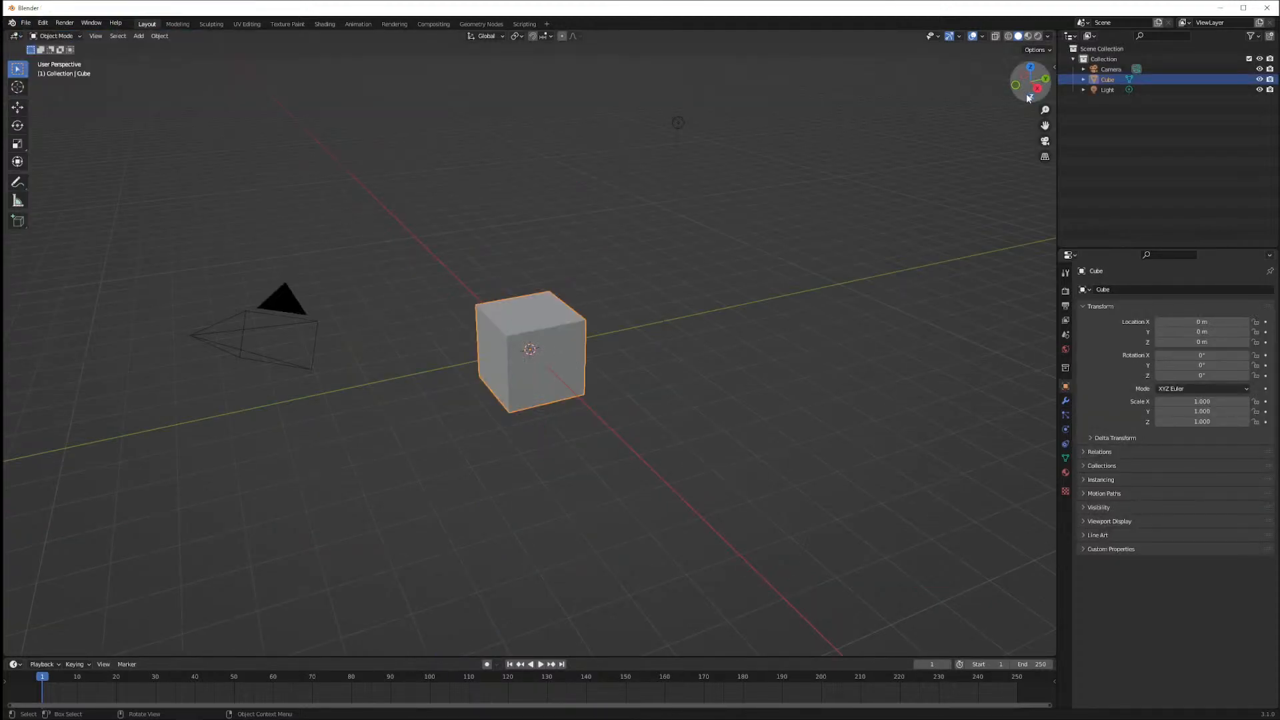
left_click(1102, 91)
key("Delete")
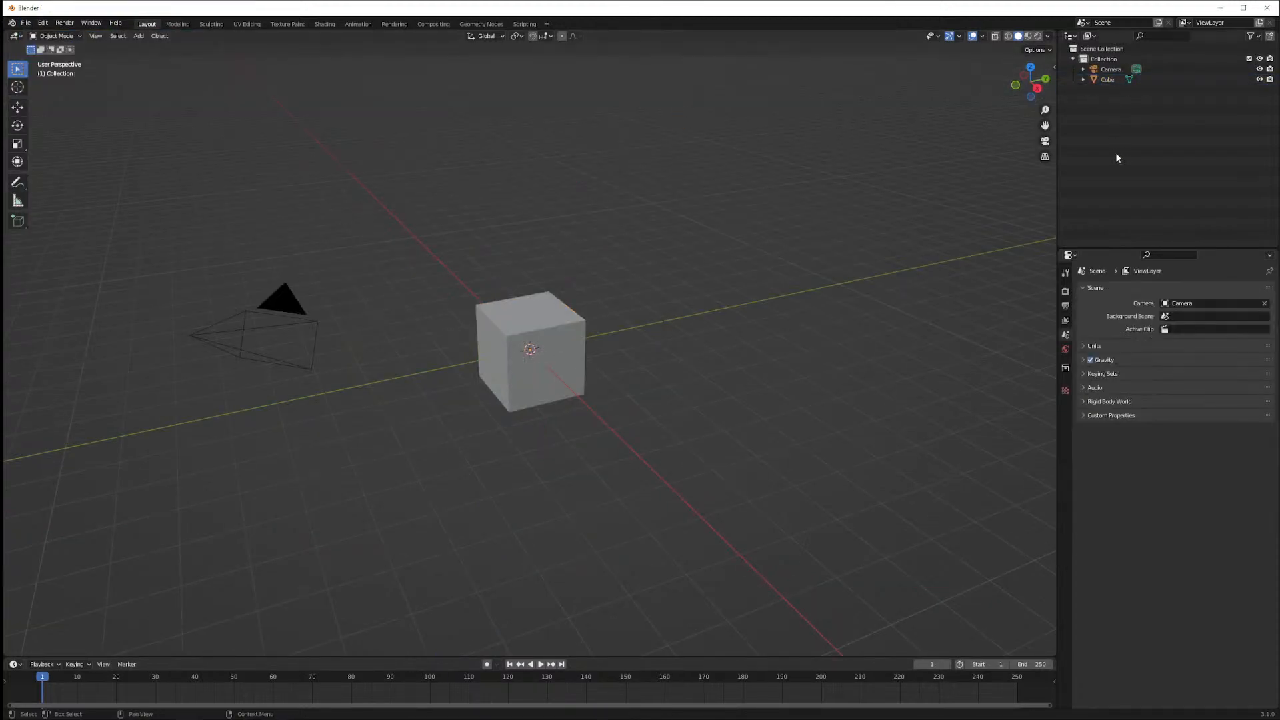
Delete the camera and the collection from the scene, keeping the cube
left_click(1174, 68)
key("Delete")
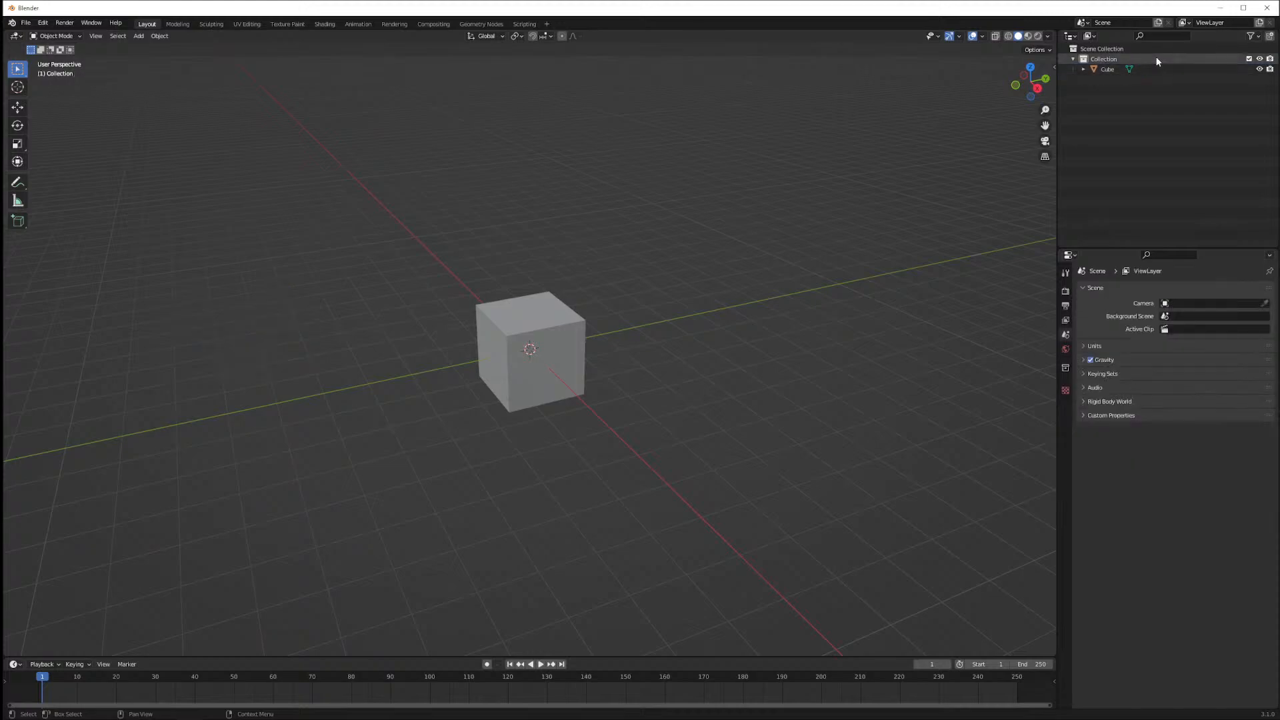
left_click(1155, 58)
key("Delete")
Merge all of the cube's vertices at its center in Edit Mode and show the result in front orthographic view
left_click(1111, 60)
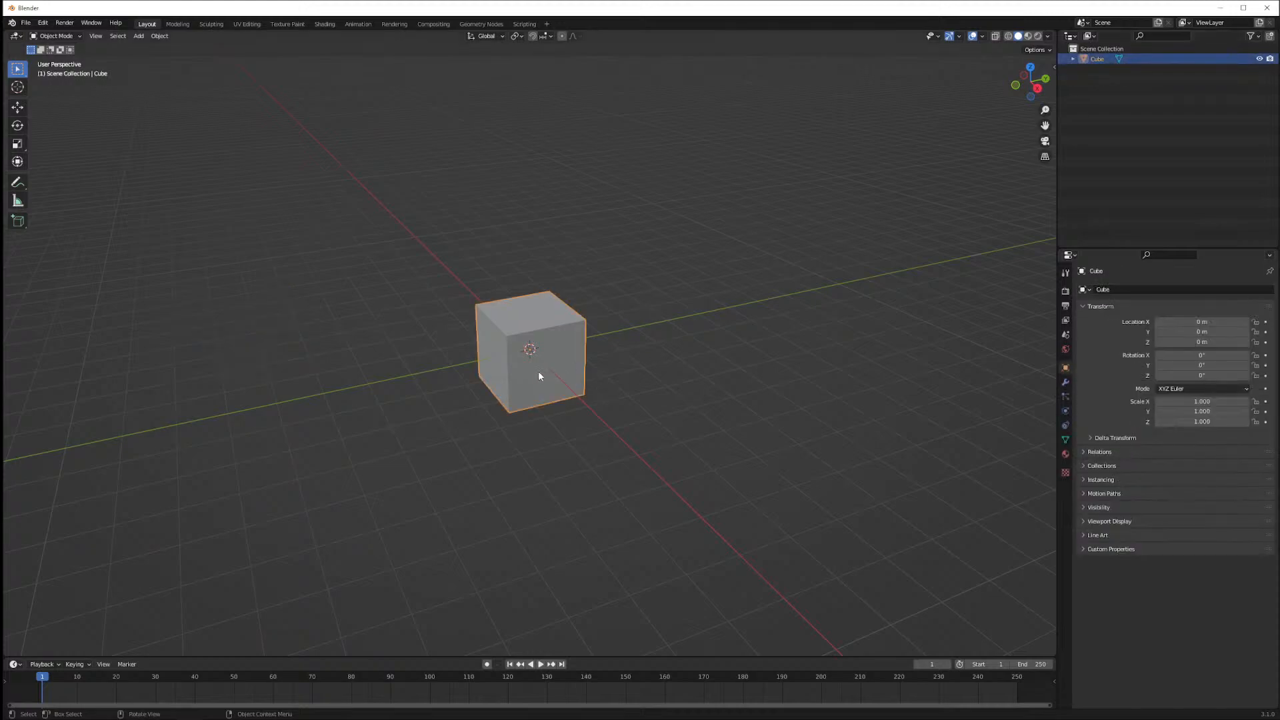
key("Tab")
key("m")
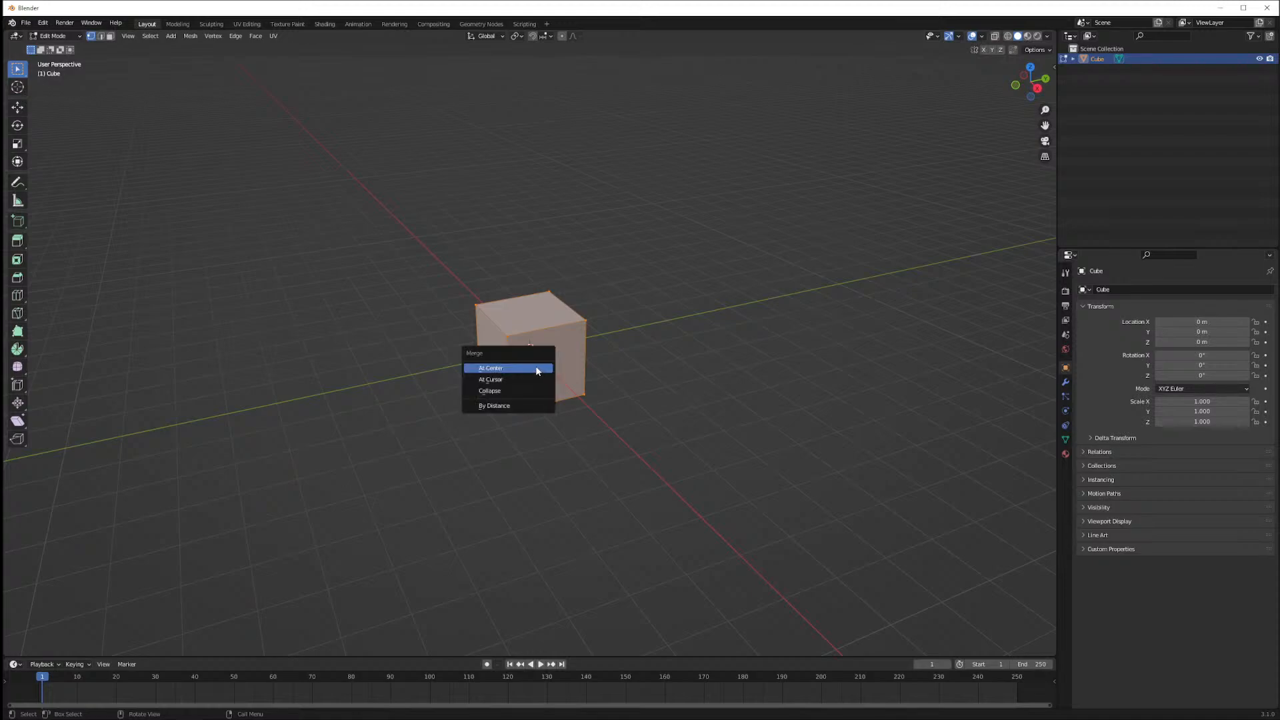
left_click(537, 371)
mouse_move(586, 366)
middle_mouse_down()
mouse_move(603, 375)
mouse_move(572, 363)
middle_mouse_up()
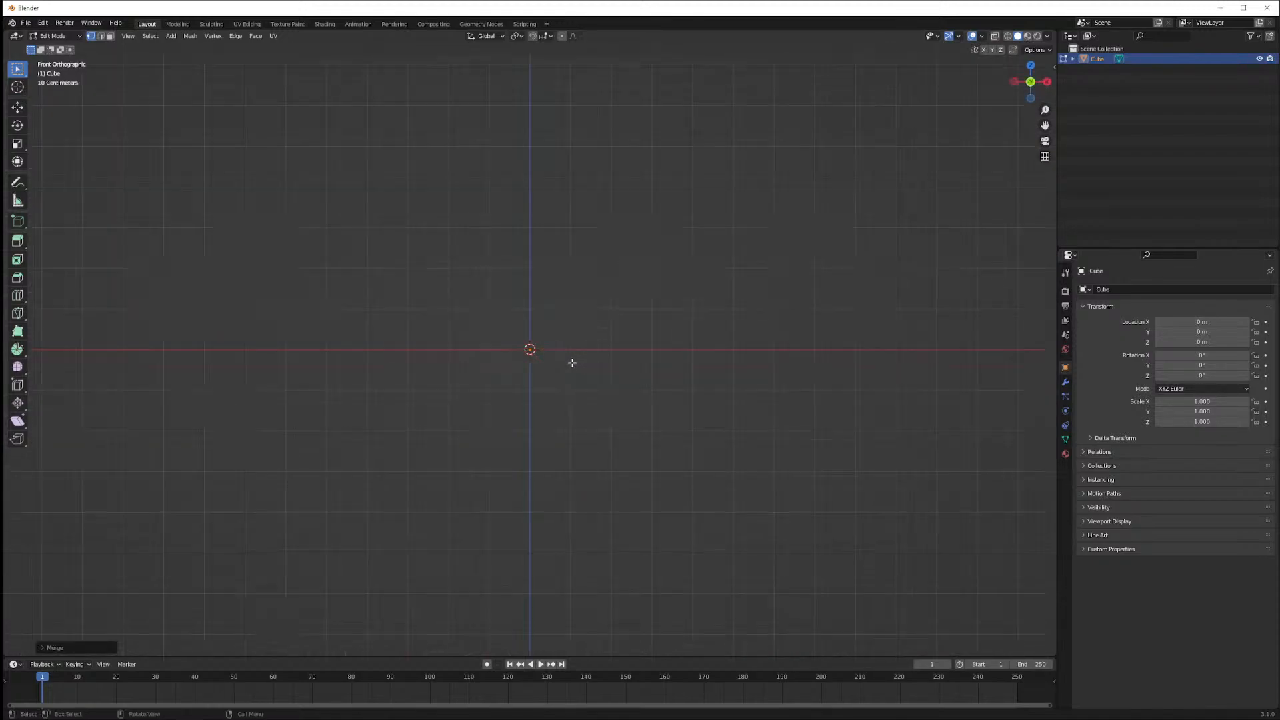
Add Mirror, Skin and Subdivision Surface modifiers, in that order, to the single vertex
left_click(1086, 307)
left_click(1066, 382)
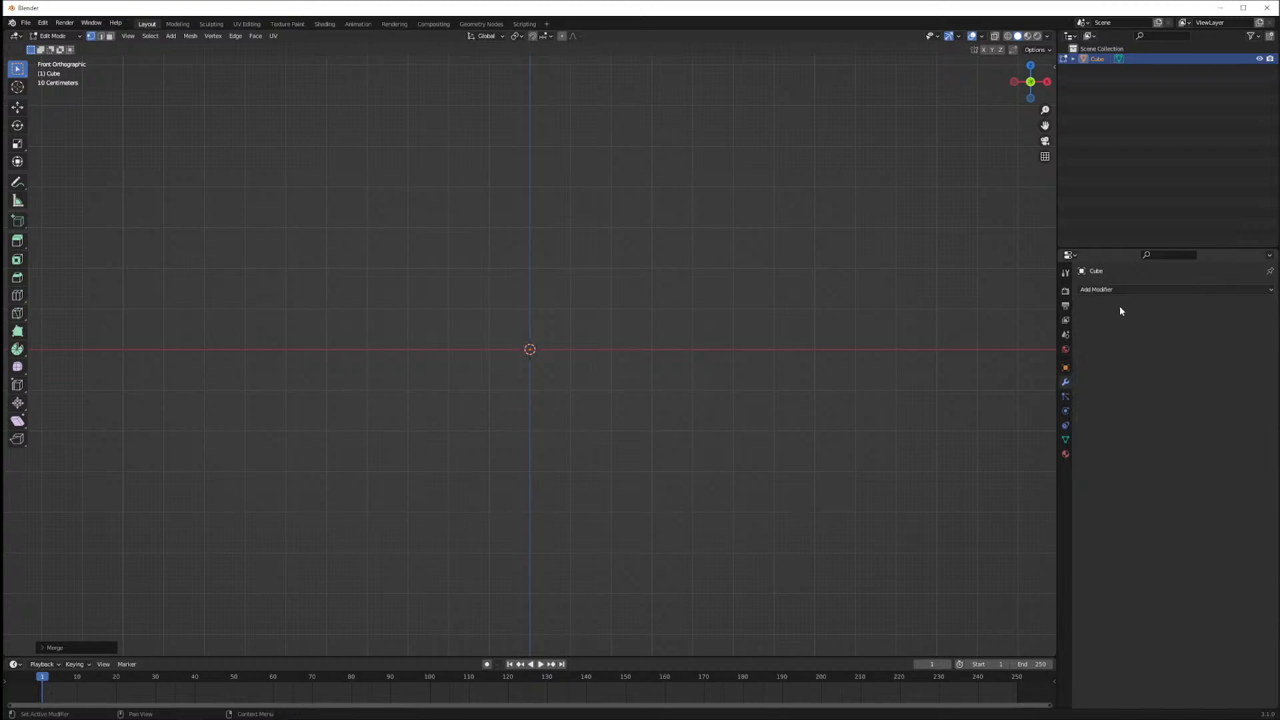
left_click(1121, 290)
left_click(1067, 408)
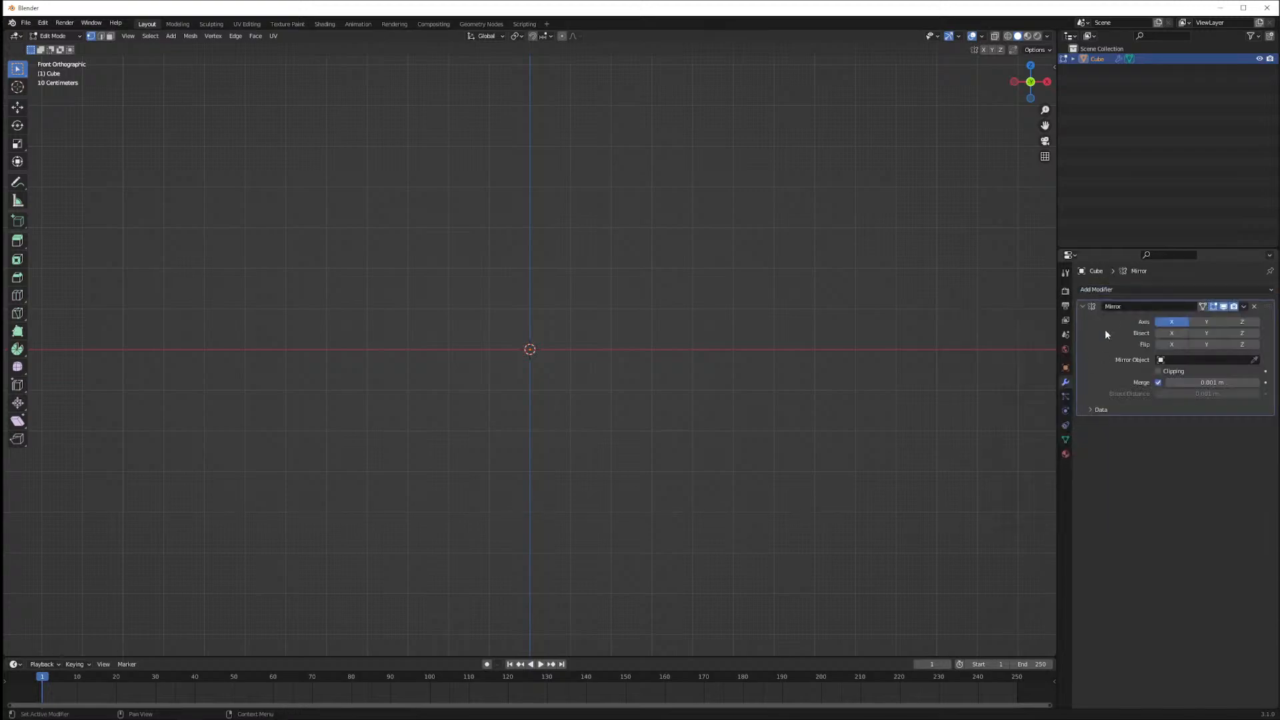
left_click(1131, 291)
left_click(1081, 455)
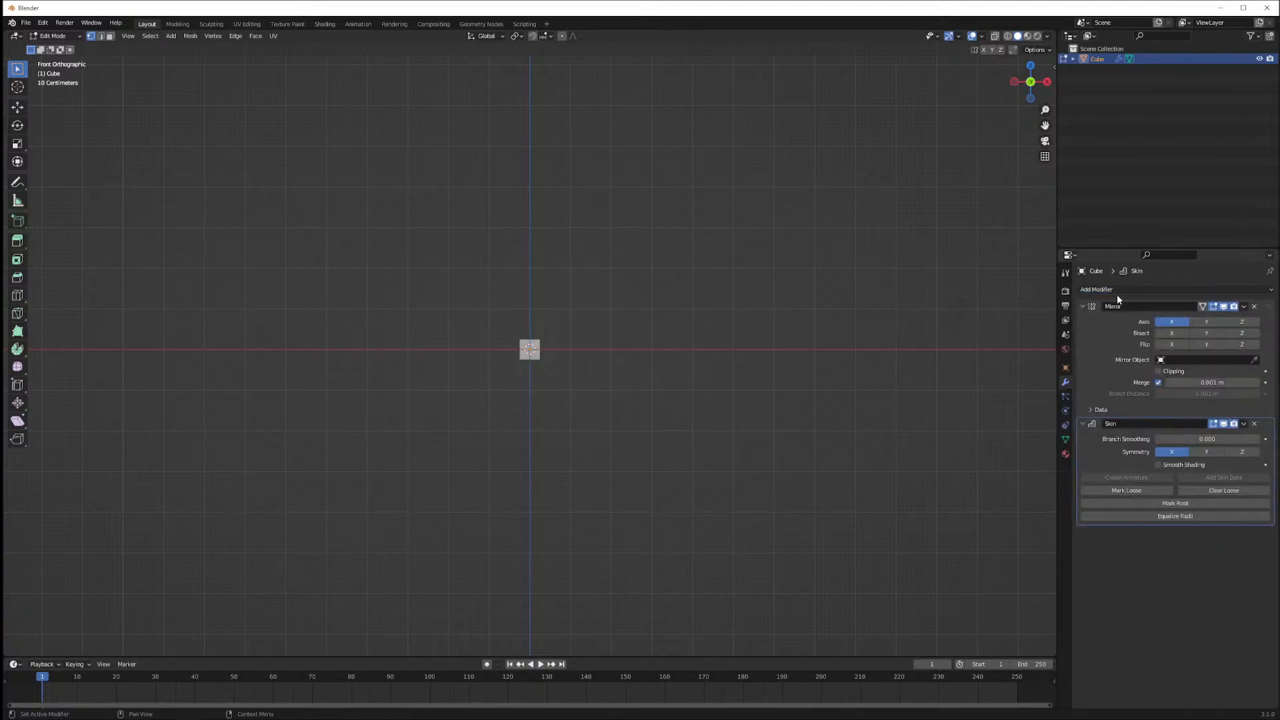
left_click(1118, 291)
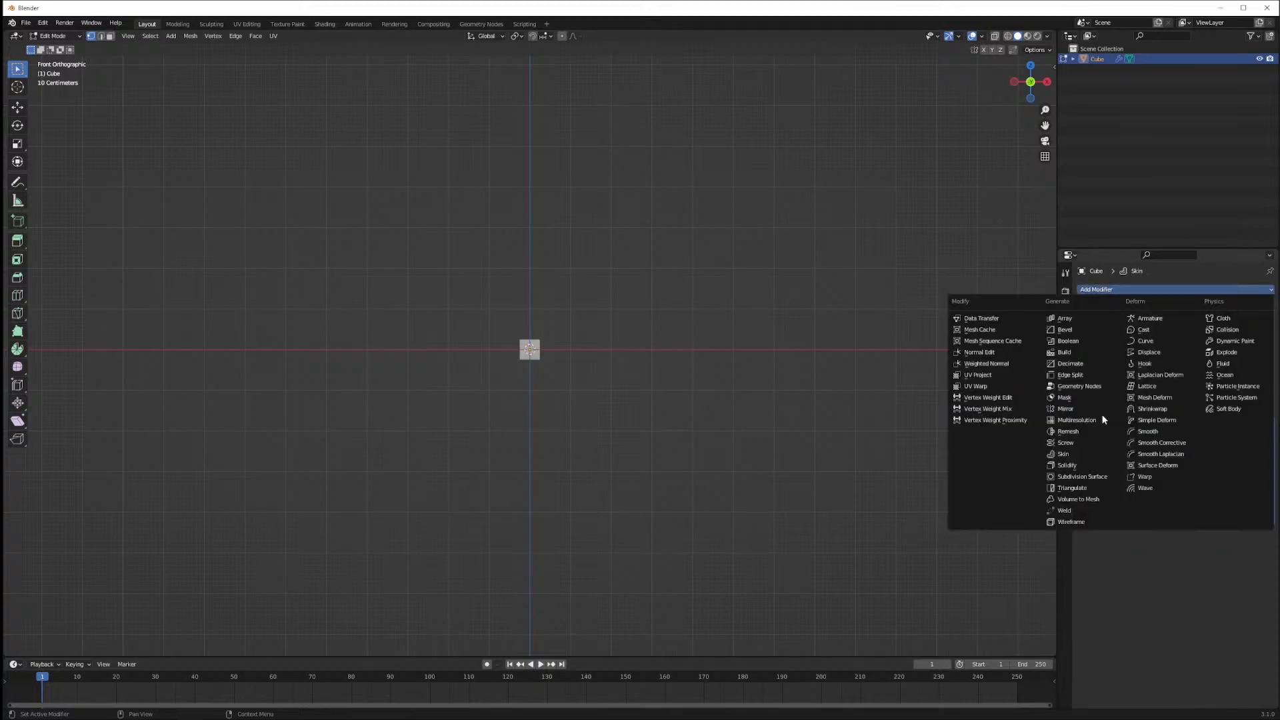
left_click(1083, 478)
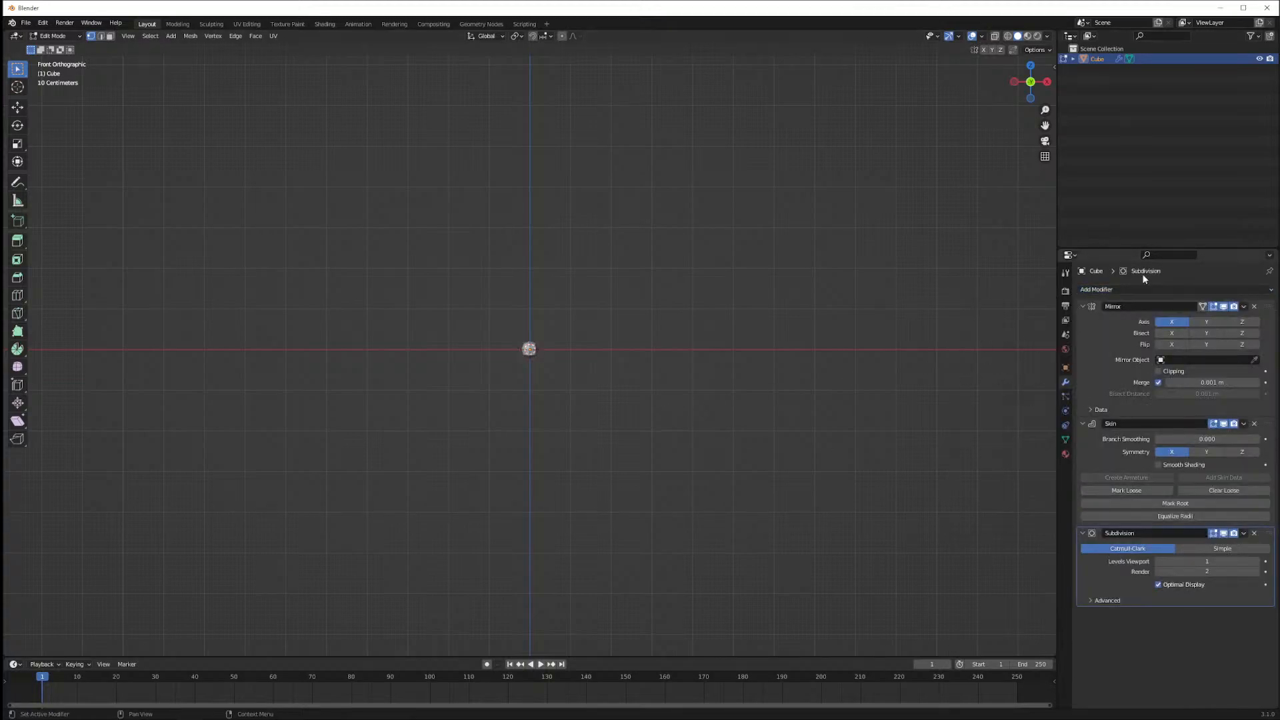
Change the viewport's MatCap to the rainbow-coloured normal sphere
left_click(1047, 36)
left_click(1027, 87)
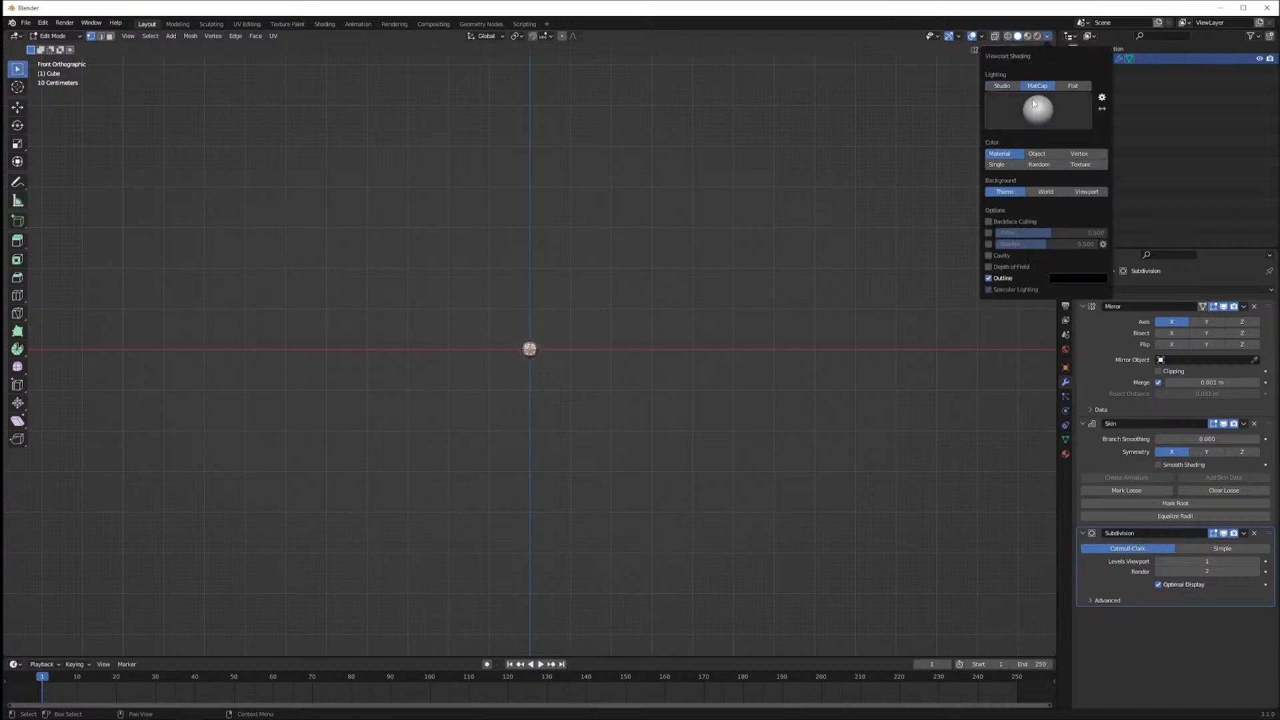
left_click(1038, 111)
left_click(1043, 145)
scroll(541, 364, "up", 3)
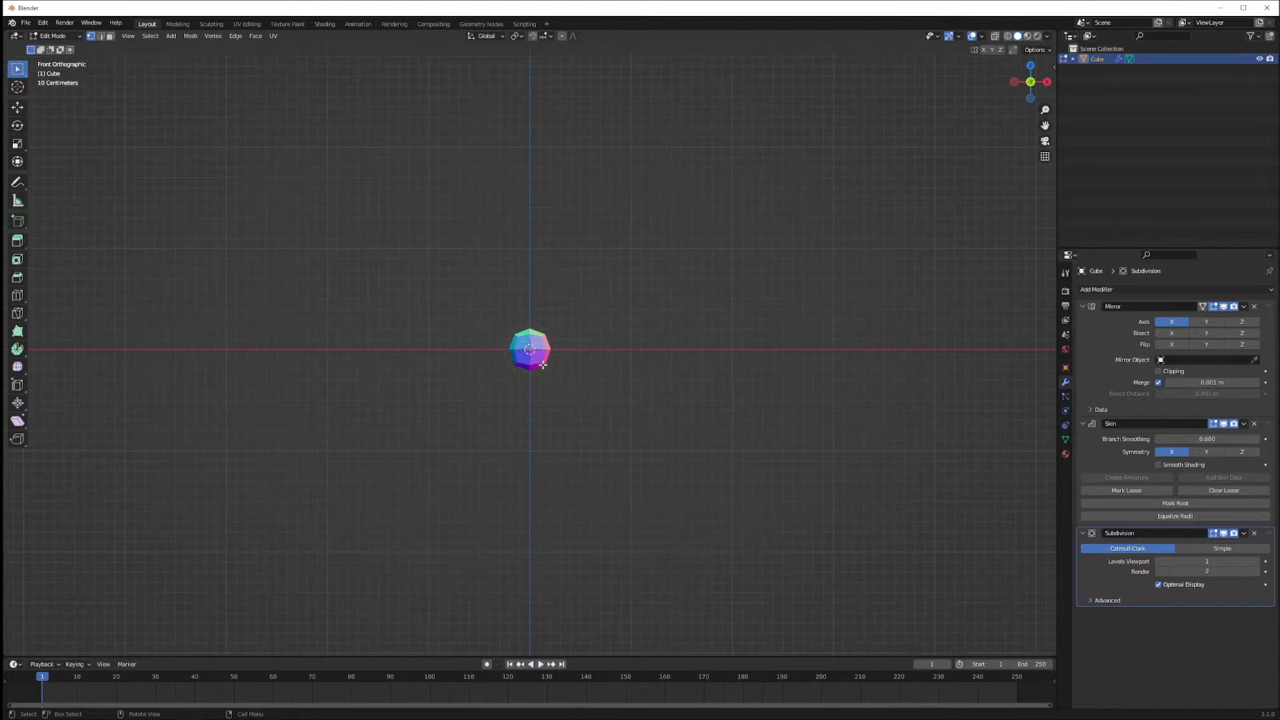
Set the Subdivision viewport level to 2, the Mirror merge distance to 0.1 m, and enable Smooth Shading on the Skin modifier
double_click(1207, 562)
type("2")
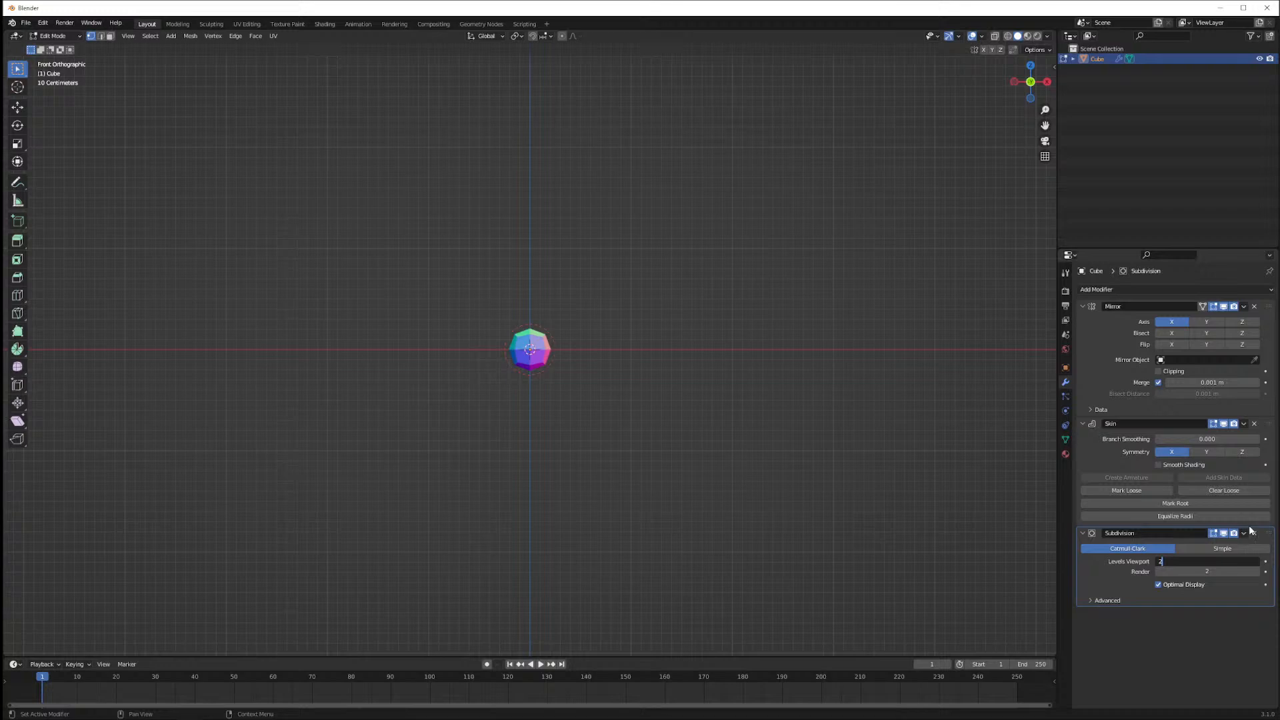
key("Return")
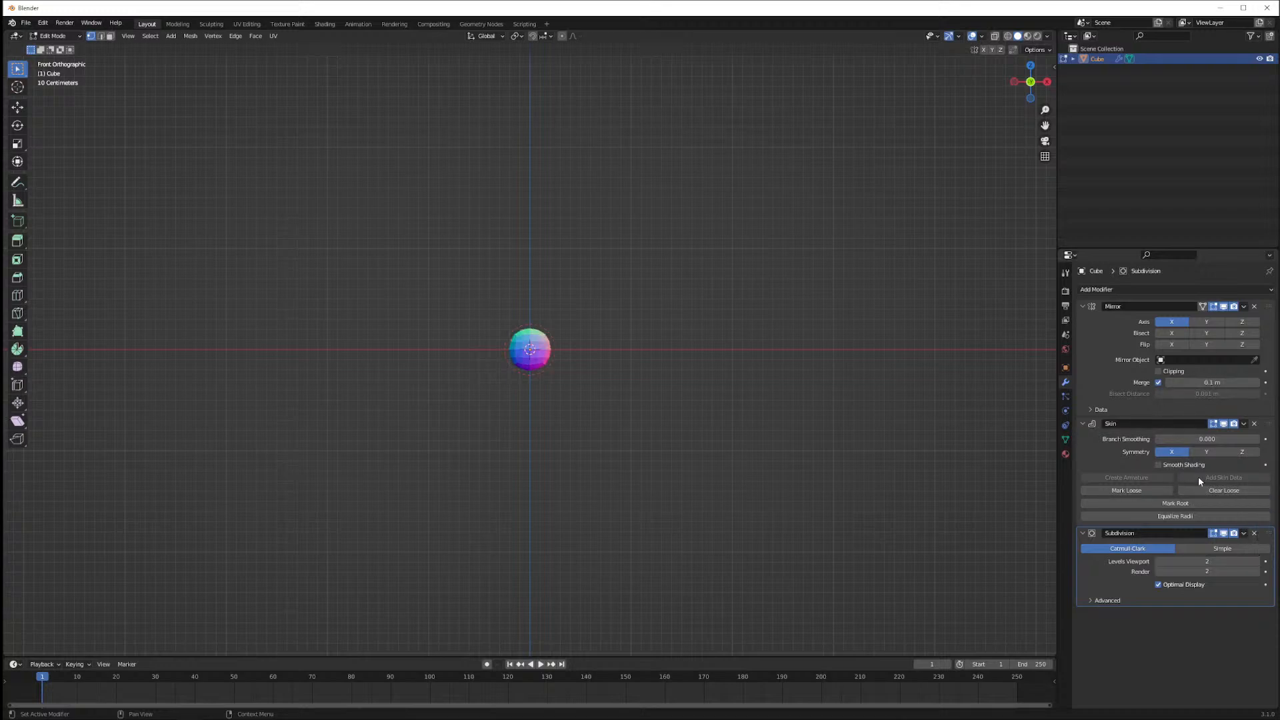
left_click(1171, 466)
View the sunset photo and the ultrasound picture in the browser and close both of them
left_click_drag(1, 74, 355, 50)
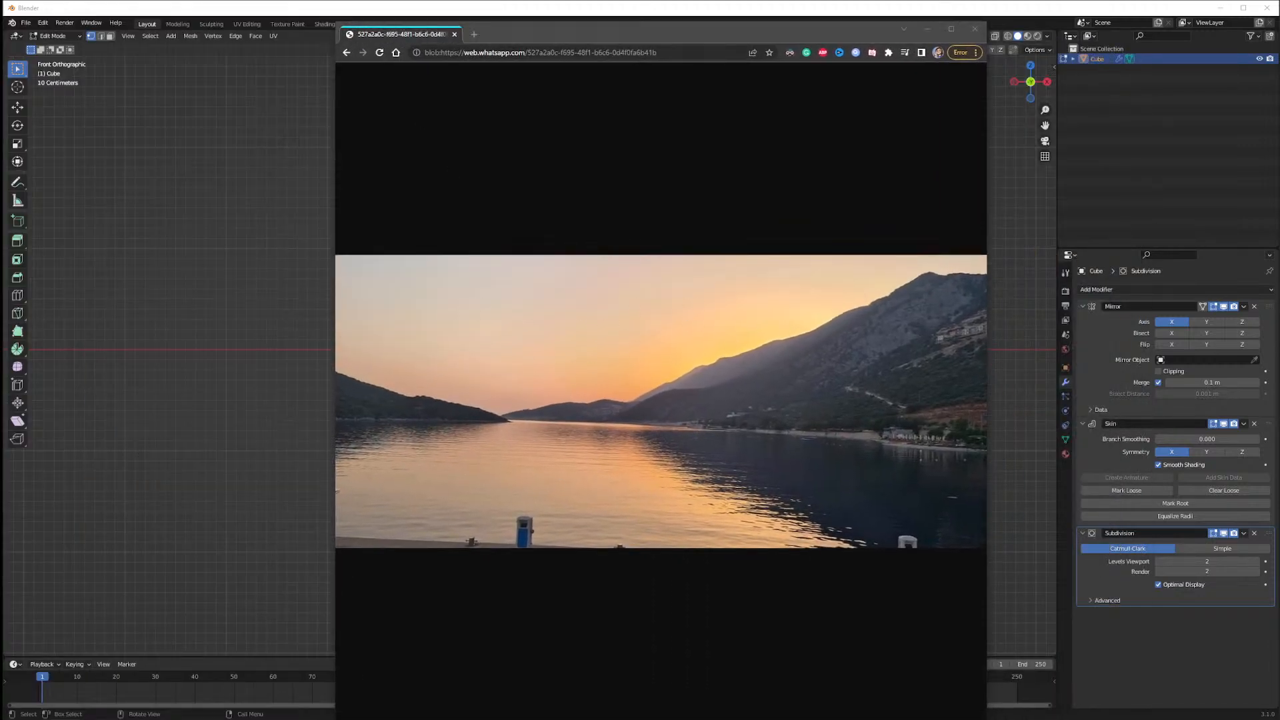
left_click(455, 34)
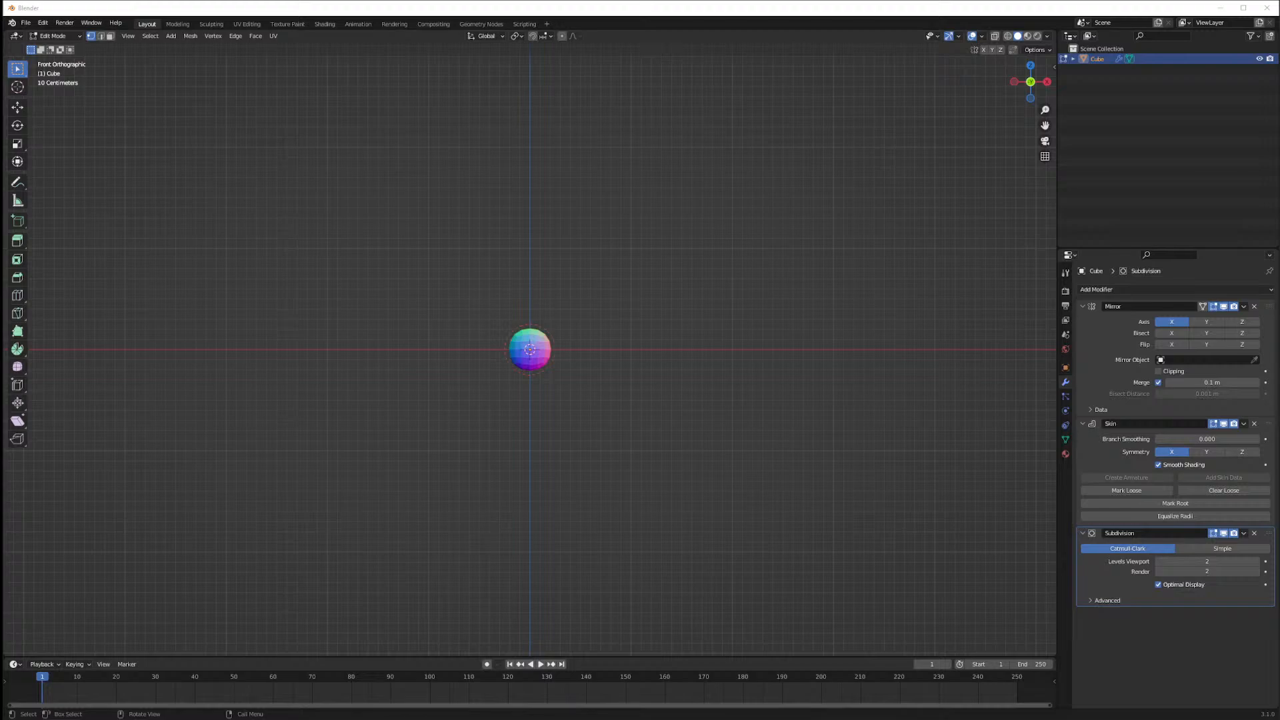
left_click_drag(4, 40, 448, 41)
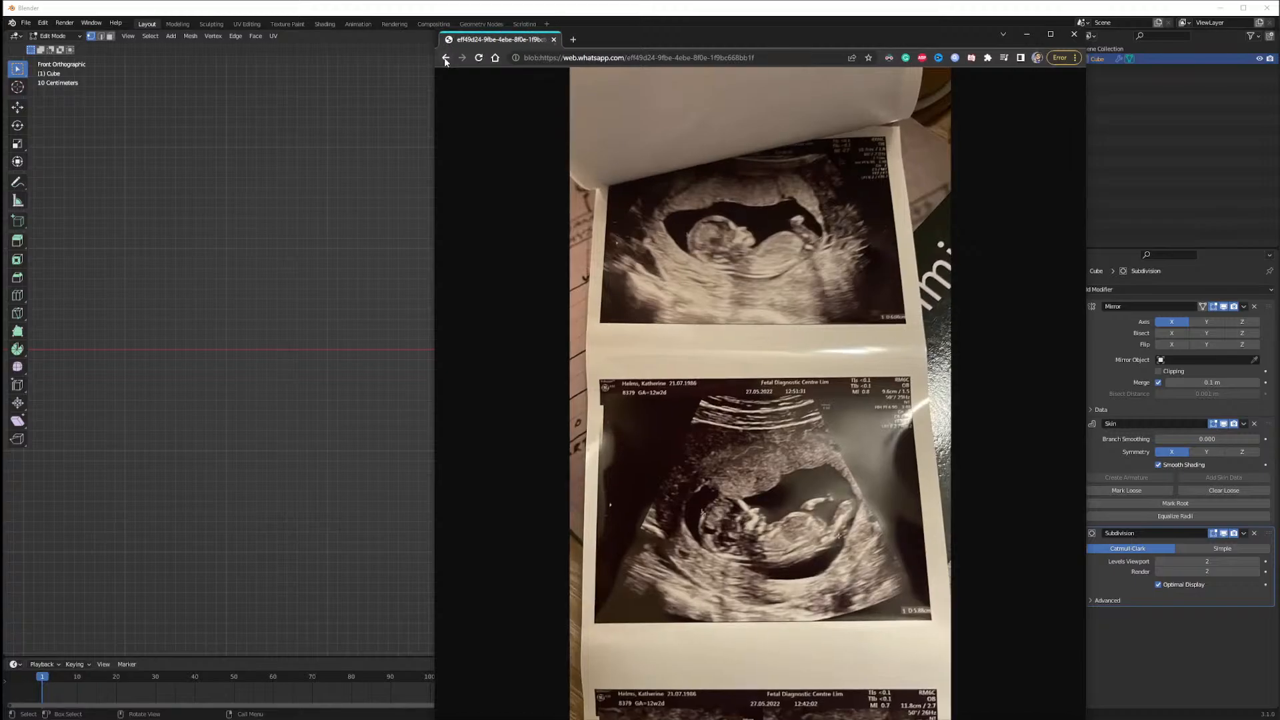
double_click(584, 40)
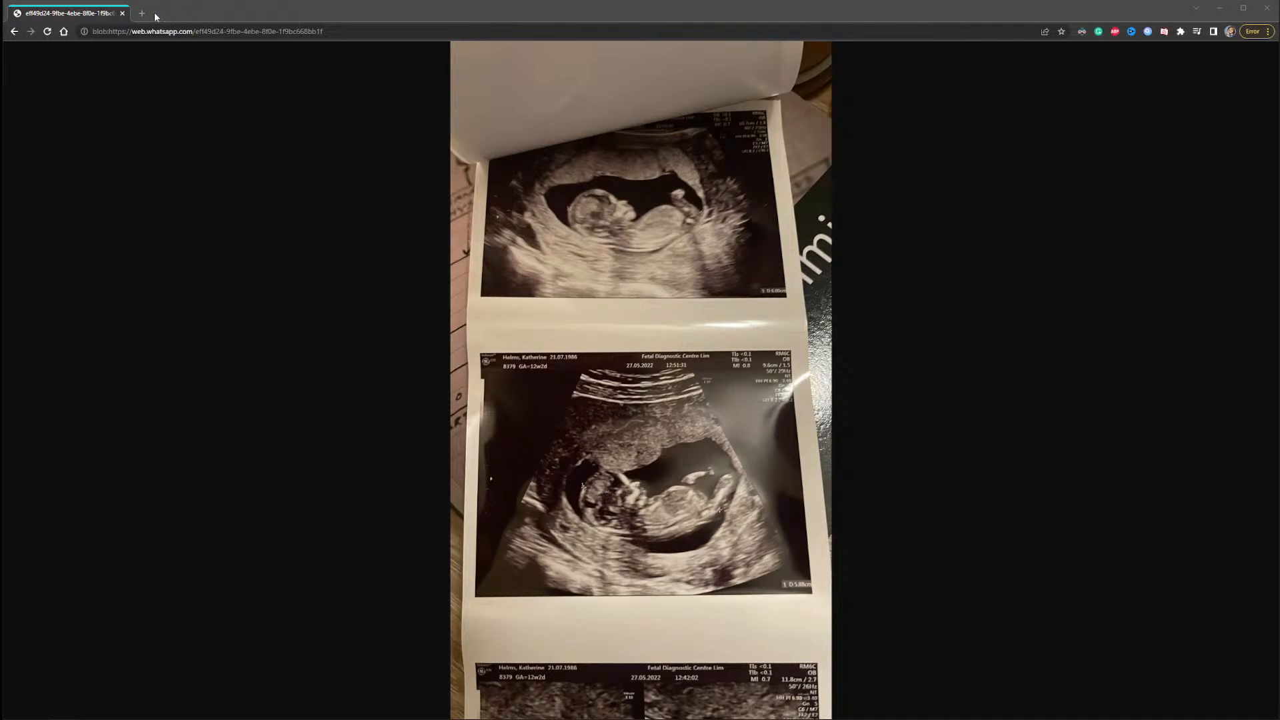
left_click(122, 13)
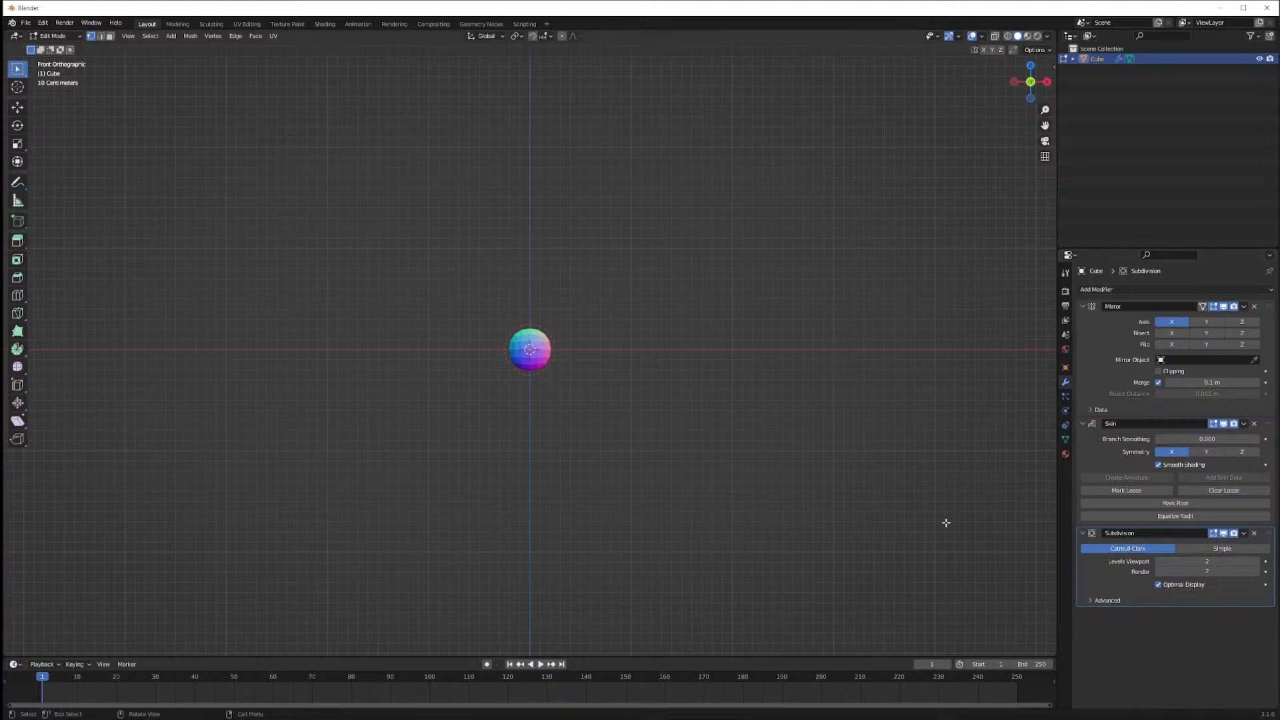
Shrink the skin radius around the center vertex to a much smaller ball
key("KP_5")
middle_click_drag(662, 406, 664, 417)
key("KP_1")
scroll(574, 334, "up", 4)
scroll(576, 332, "down", 4)
key("s")
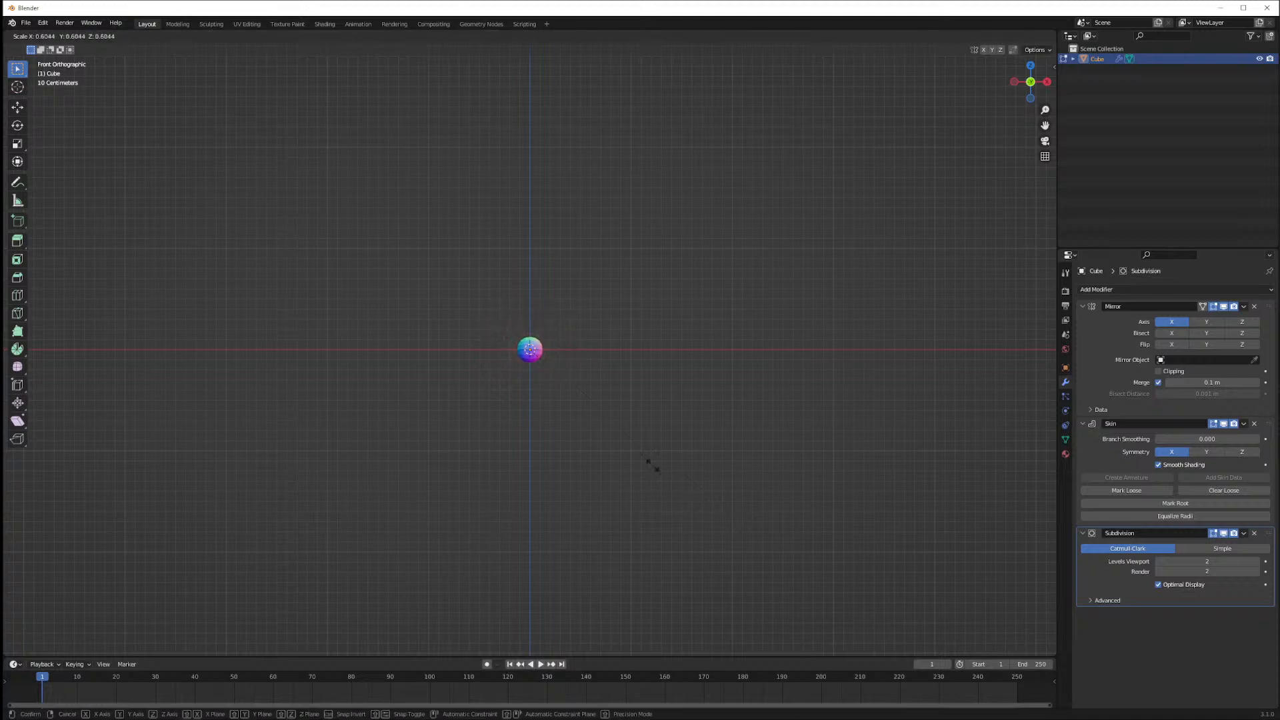
left_click(575, 401)
Move the vertex up about 0.3 m along Z and extrude it about 0.25 m along X to form the hips
key("e")
key("z")
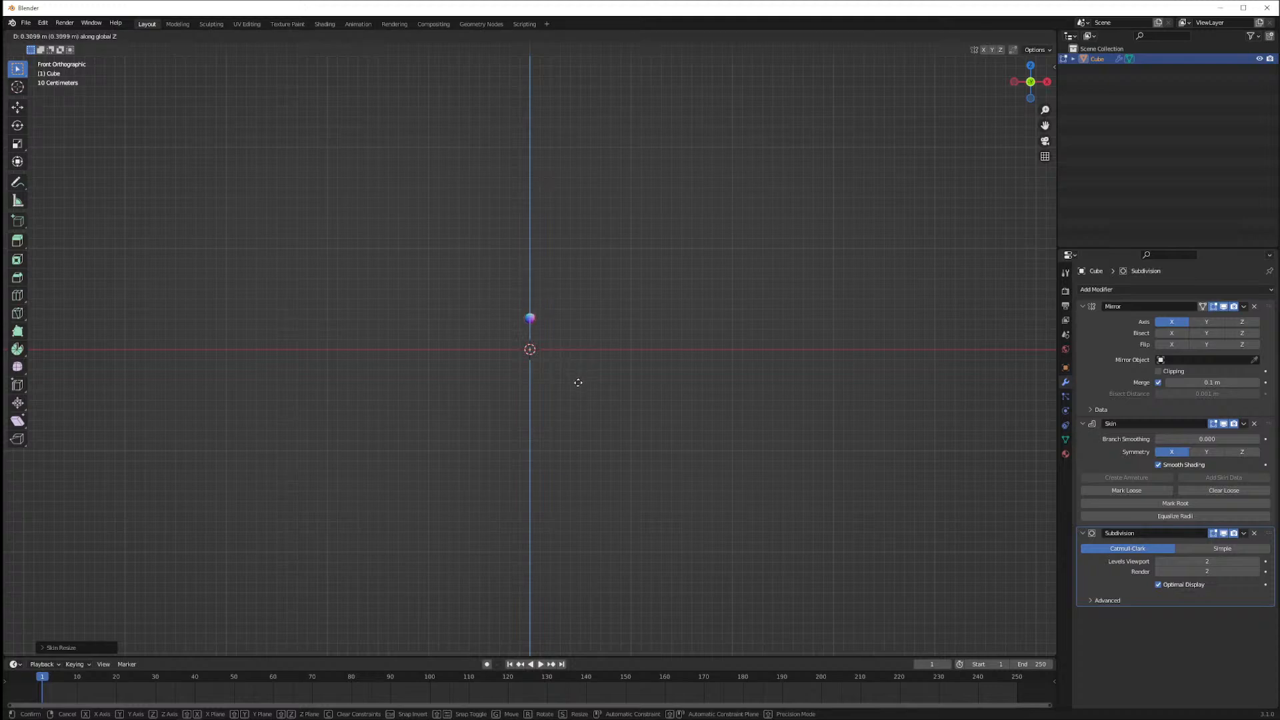
left_click(577, 382)
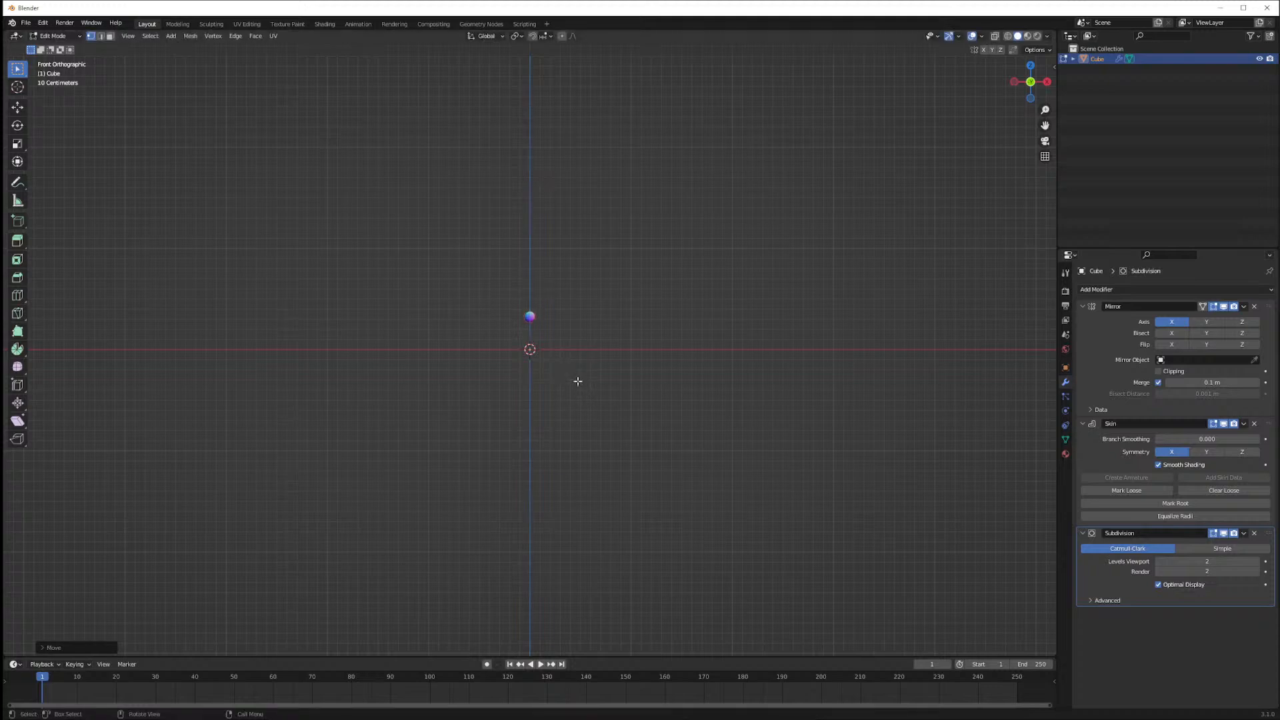
key("e")
key("x")
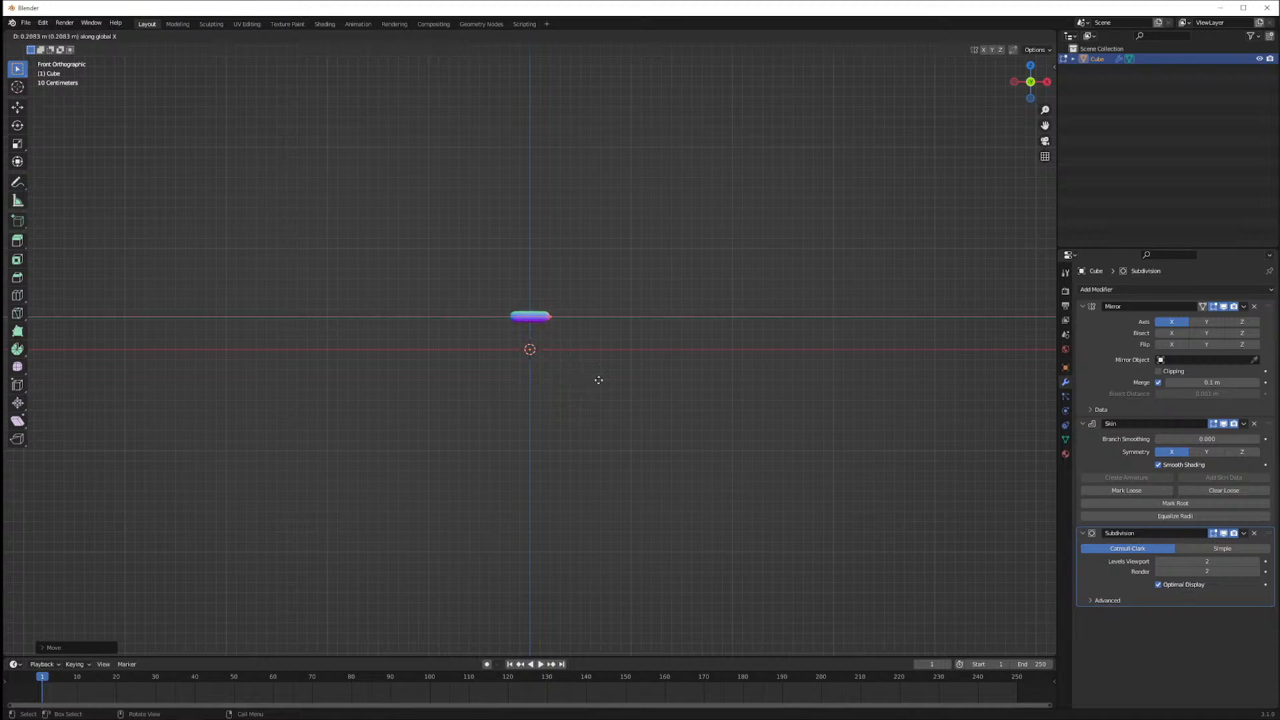
left_click(601, 380)
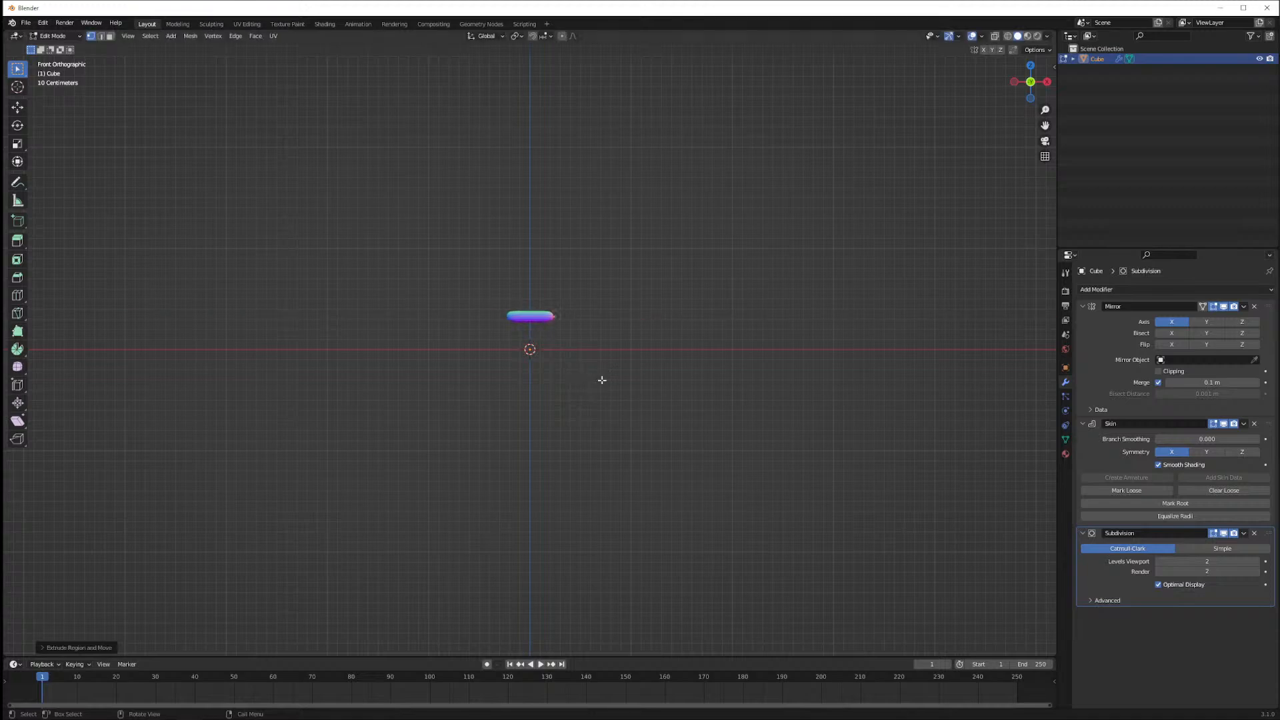
Extrude the hip's outer vertex about 0.35 m down along Z to form a leg, and turn on X-ray display
key("g")
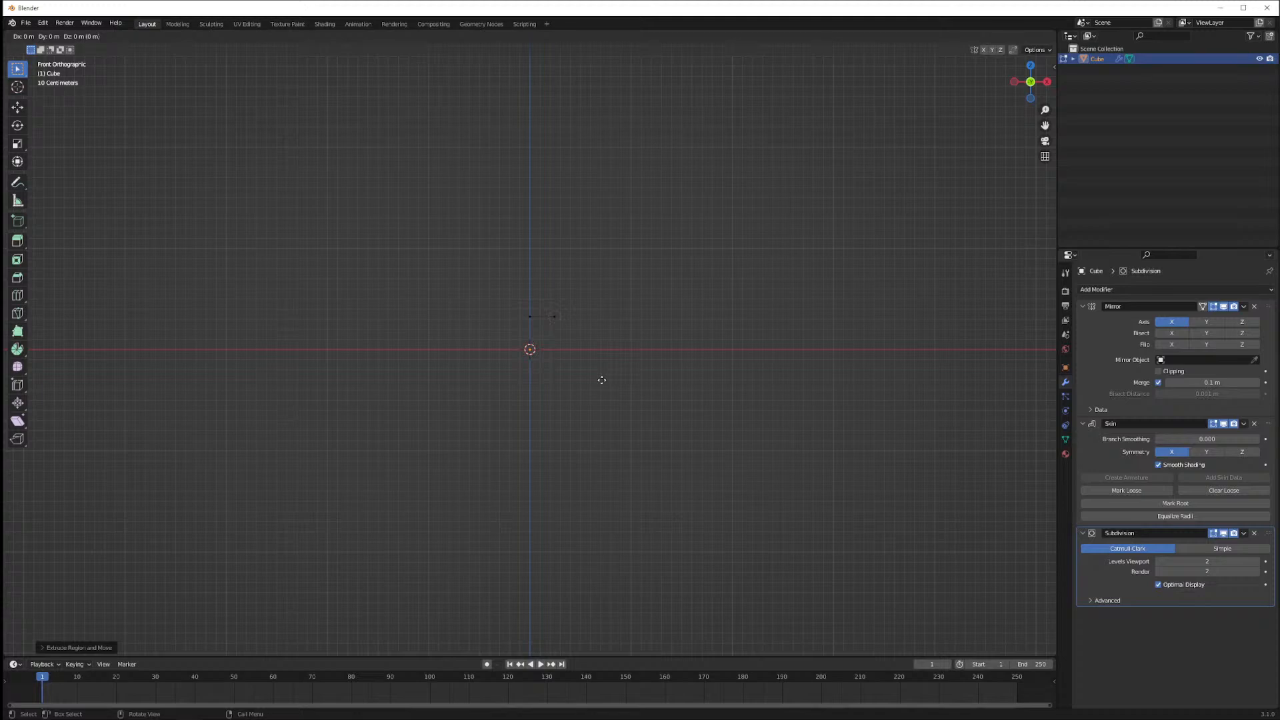
key("z")
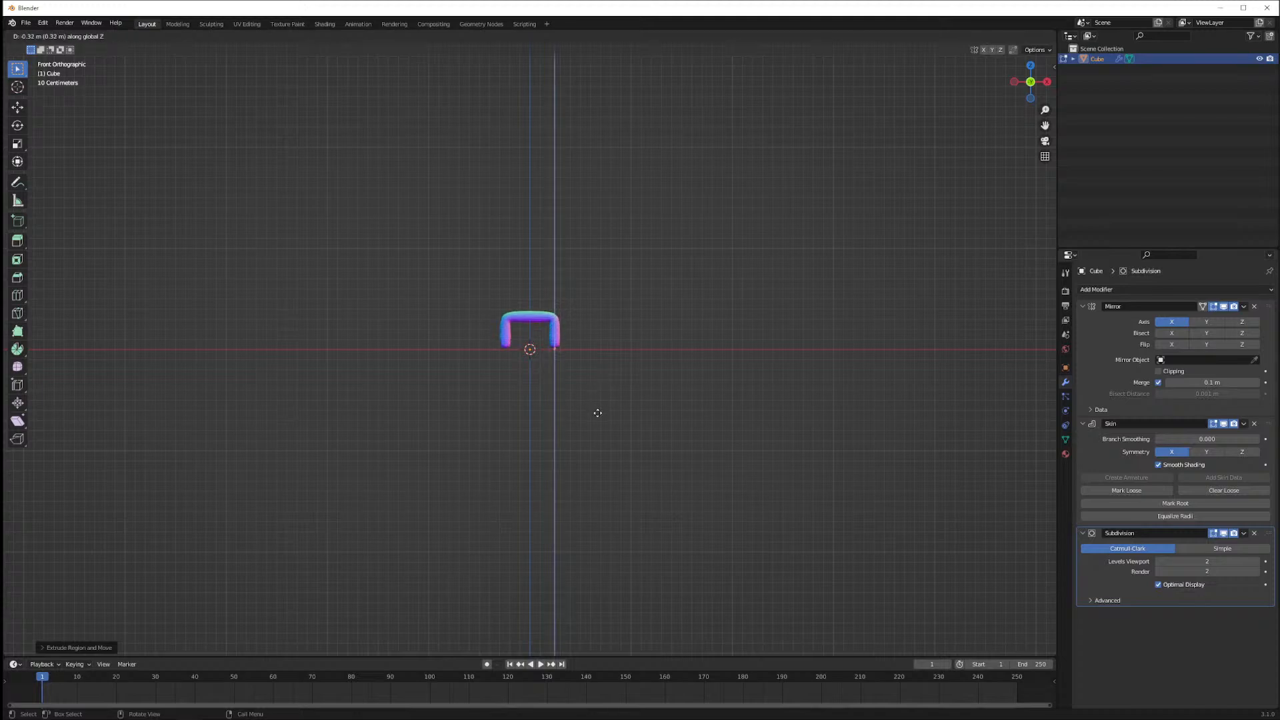
right_click(597, 417)
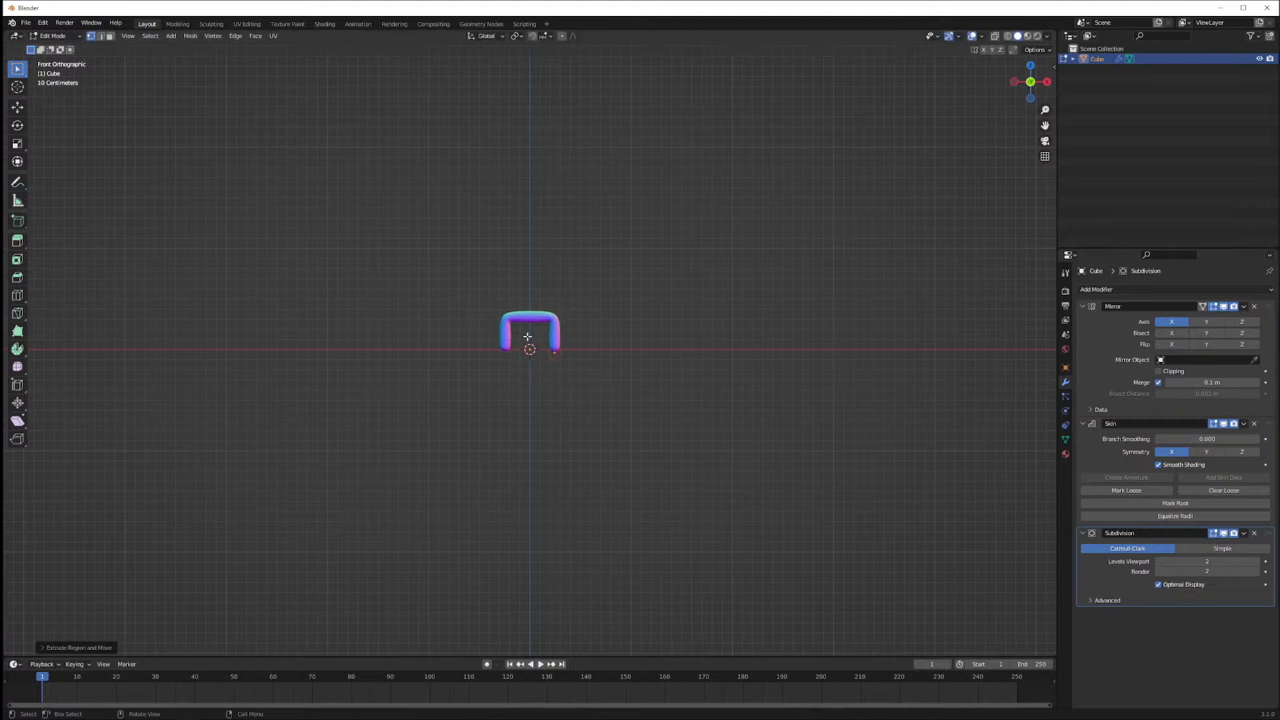
scroll(531, 334, "up", 3)
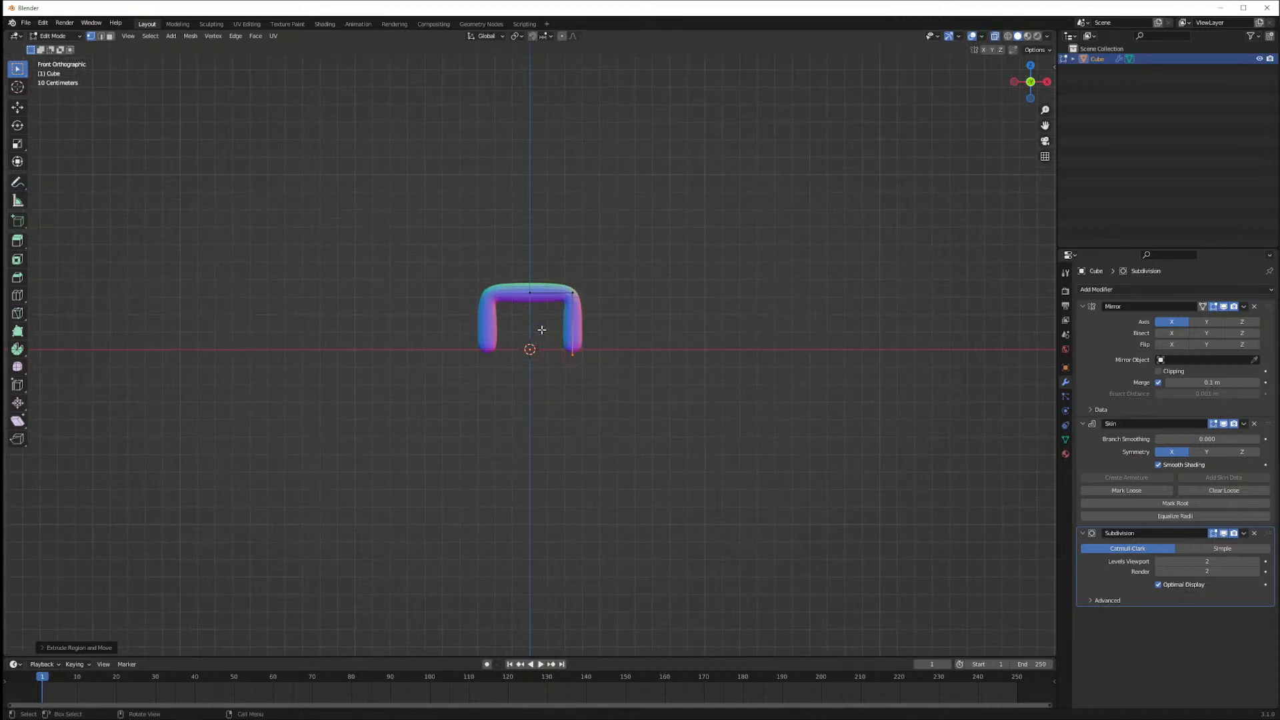
left_click(545, 317)
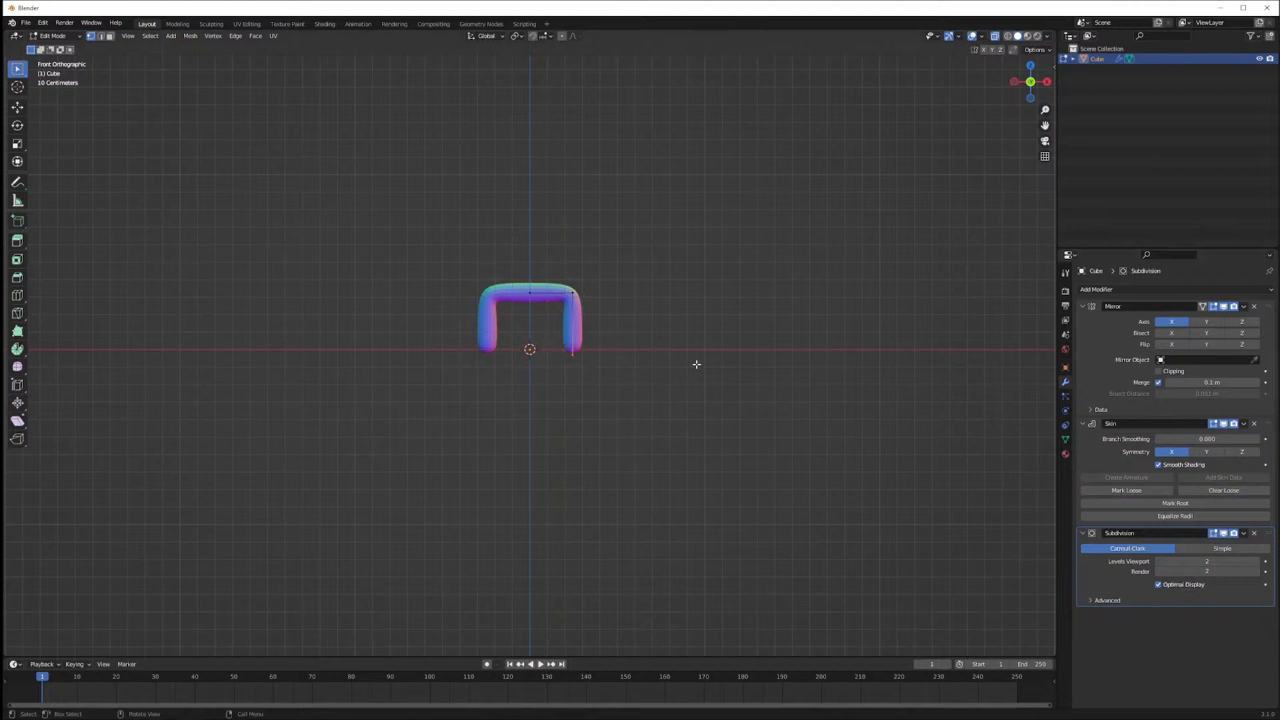
Extrude the leg's lower end vertex about 0.15 m in the negative Y direction to form a foot
middle_click_drag(695, 364, 623, 392)
key("b")
key("Escape")
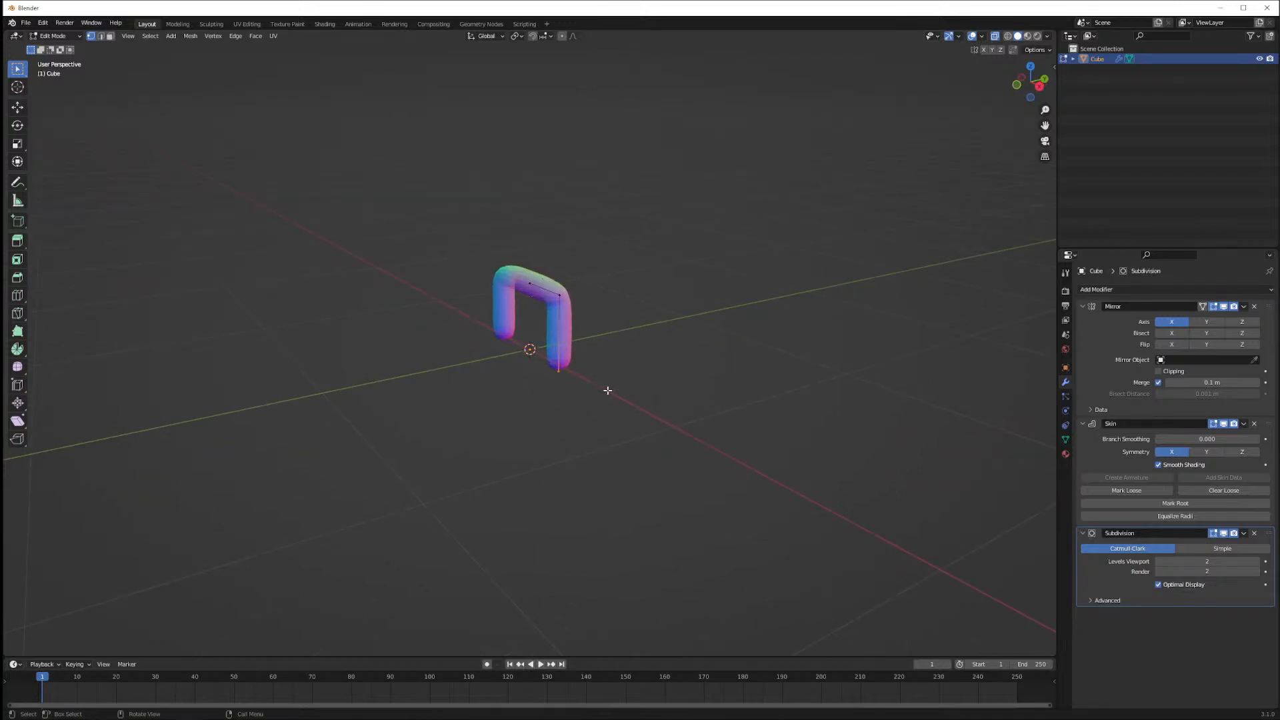
key("g")
key("z")
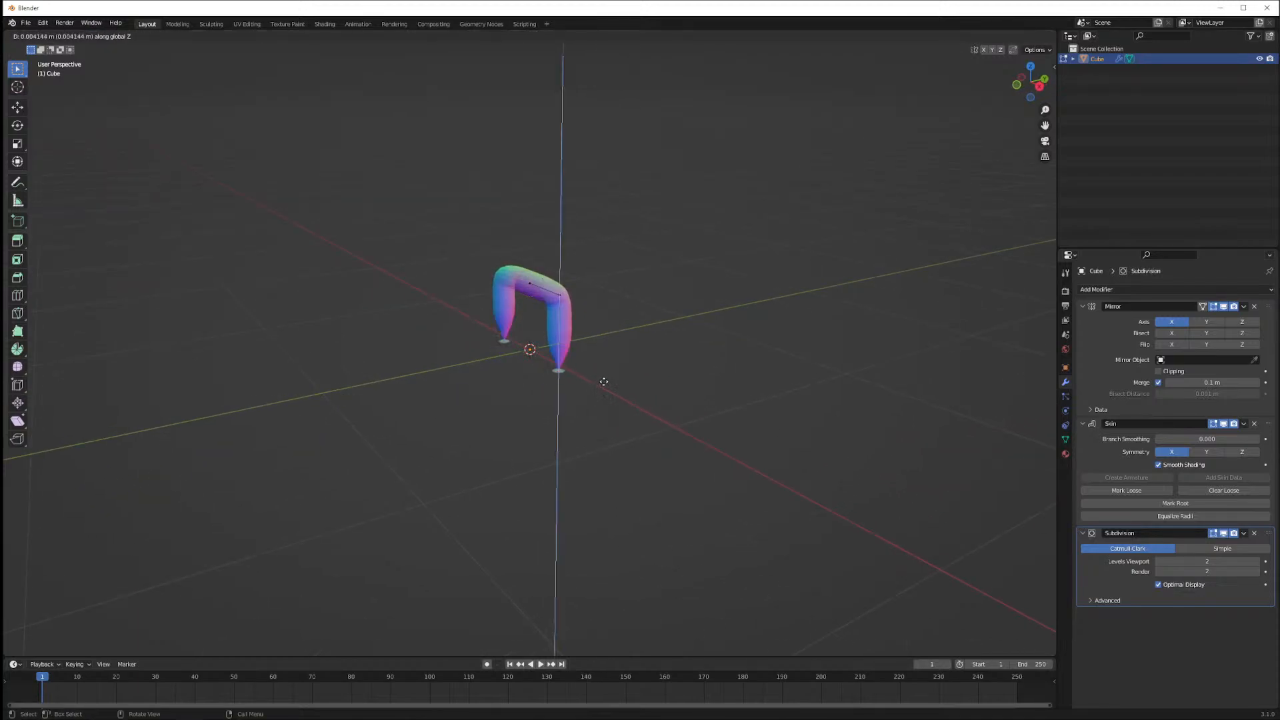
key("y")
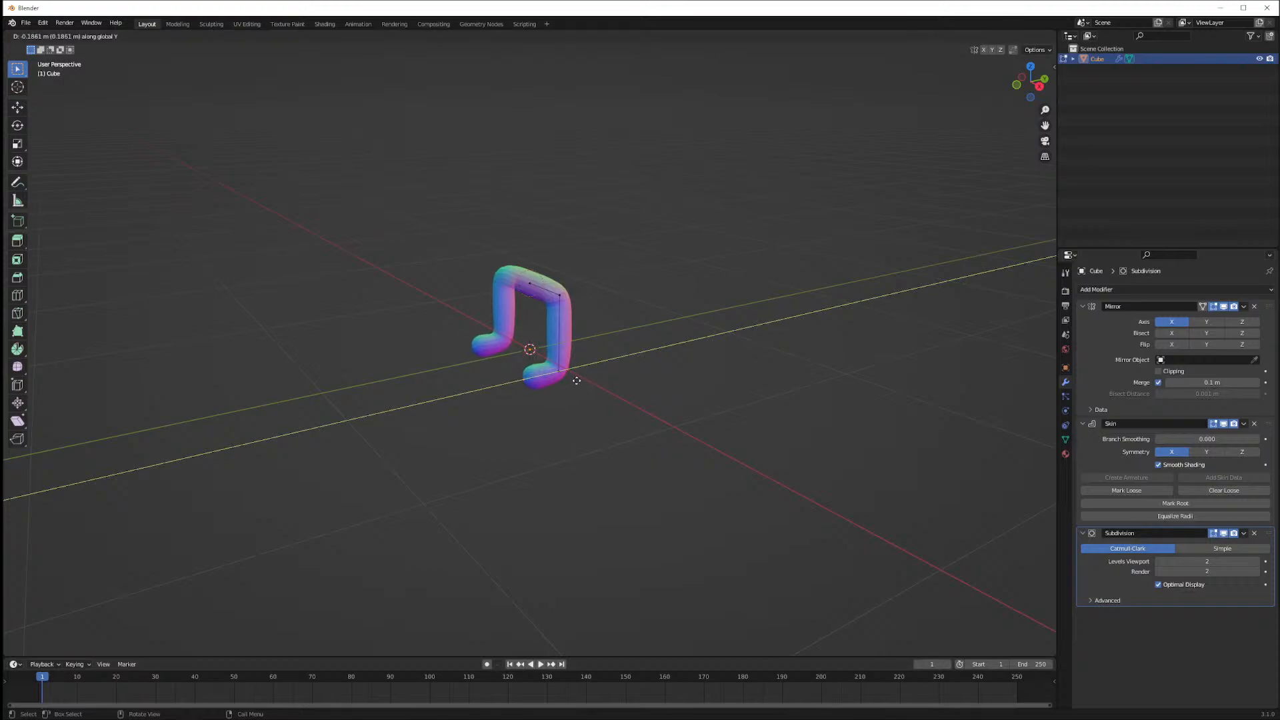
left_click(581, 372)
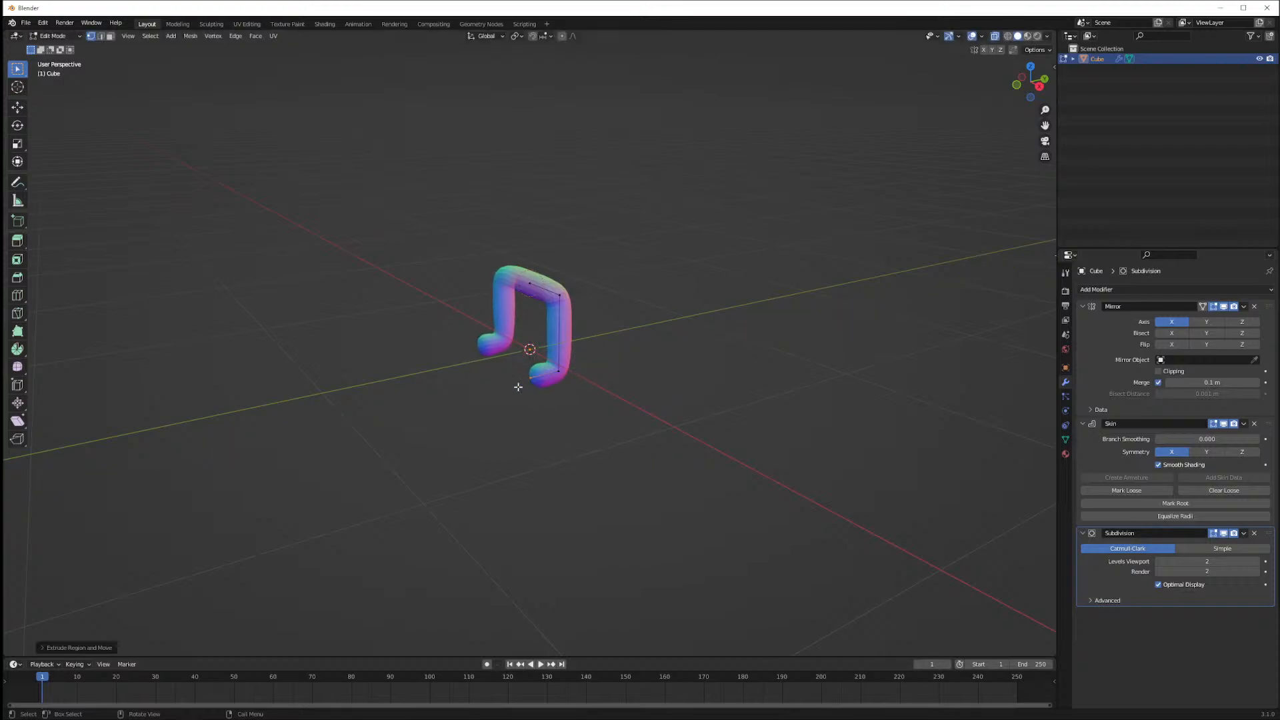
Shrink the skin radius at the foot's end vertex to roughly half so the toe tapers
middle_click_drag(518, 387, 619, 428)
scroll(568, 400, "up", 2)
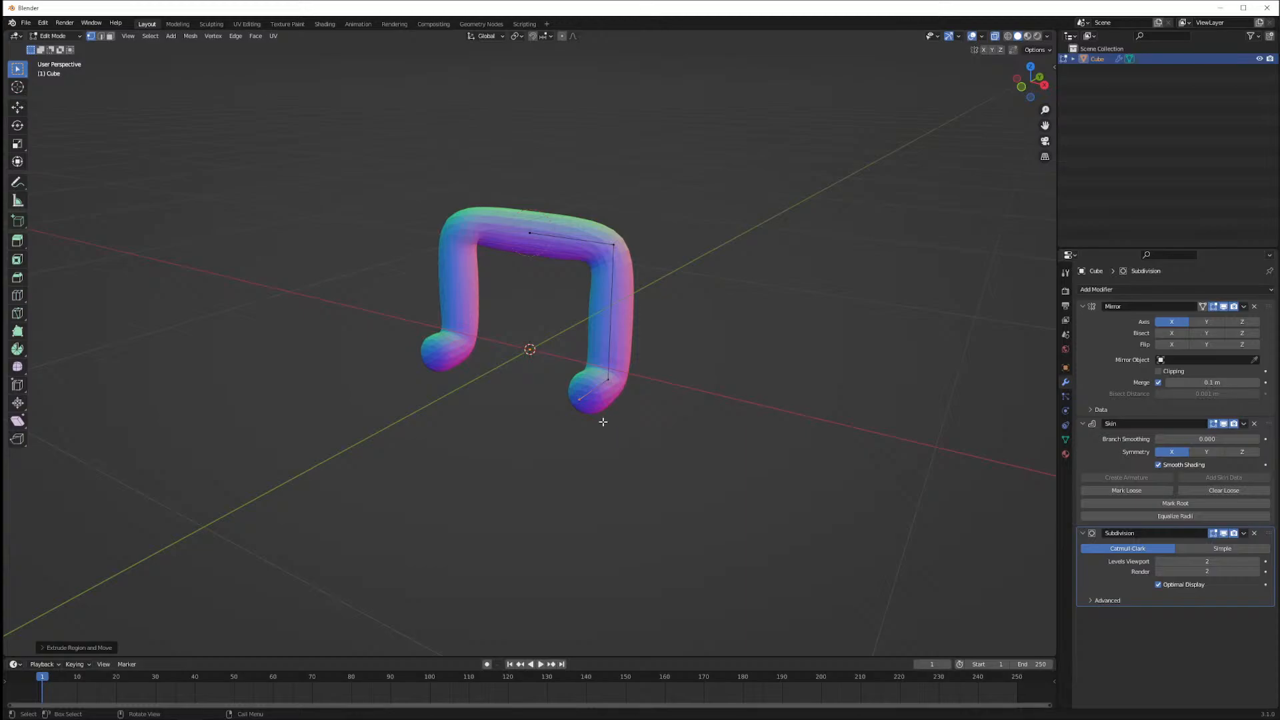
key("ctrl+z")
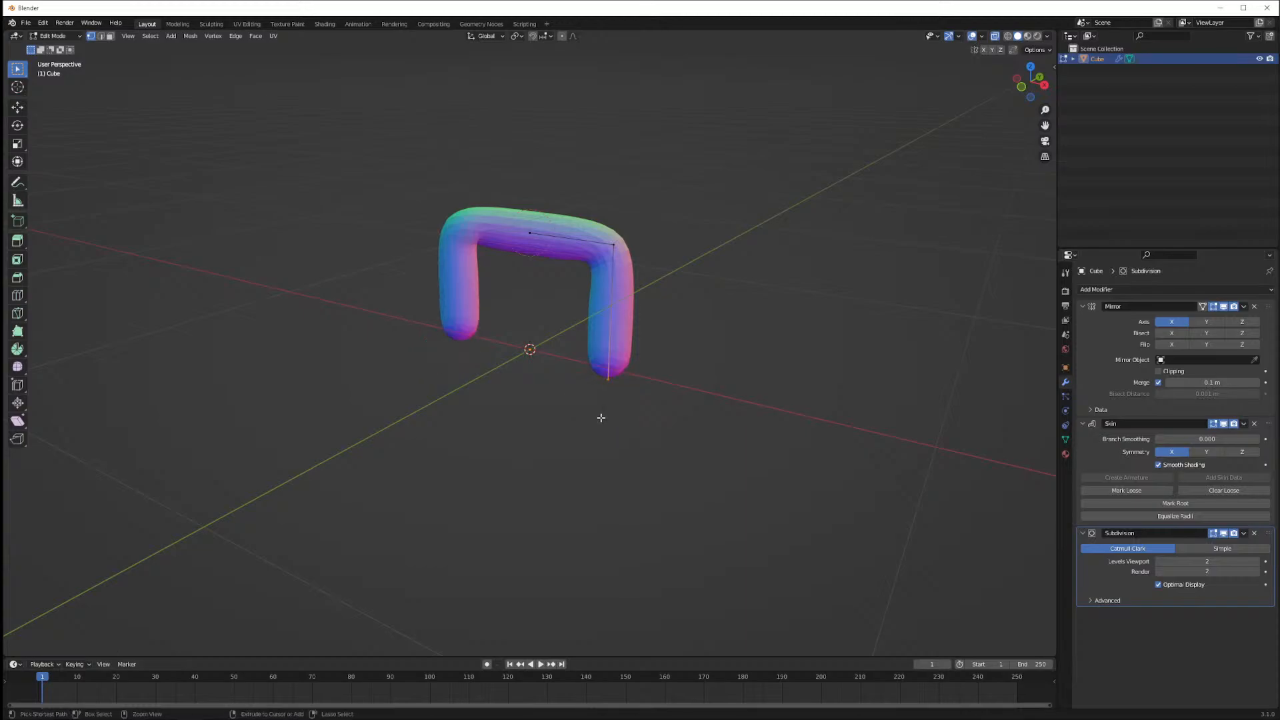
key("ctrl+shift+z")
key("ctrl+a")
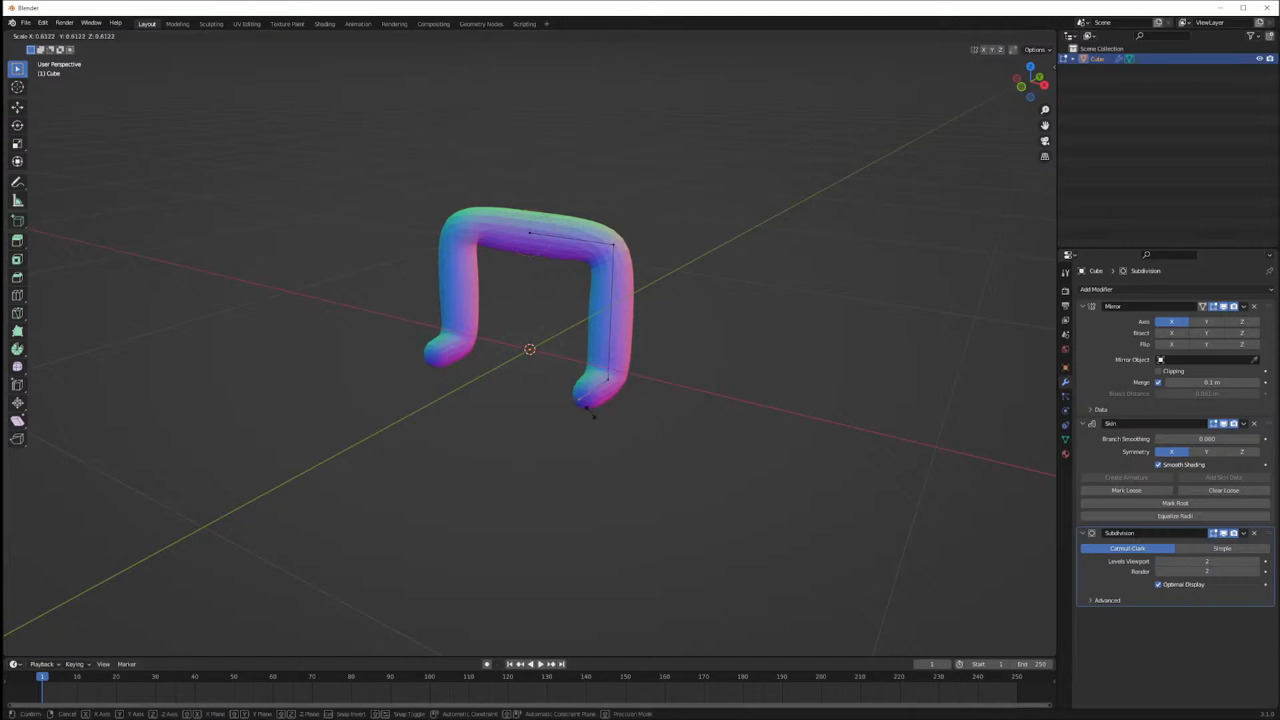
left_click(590, 412)
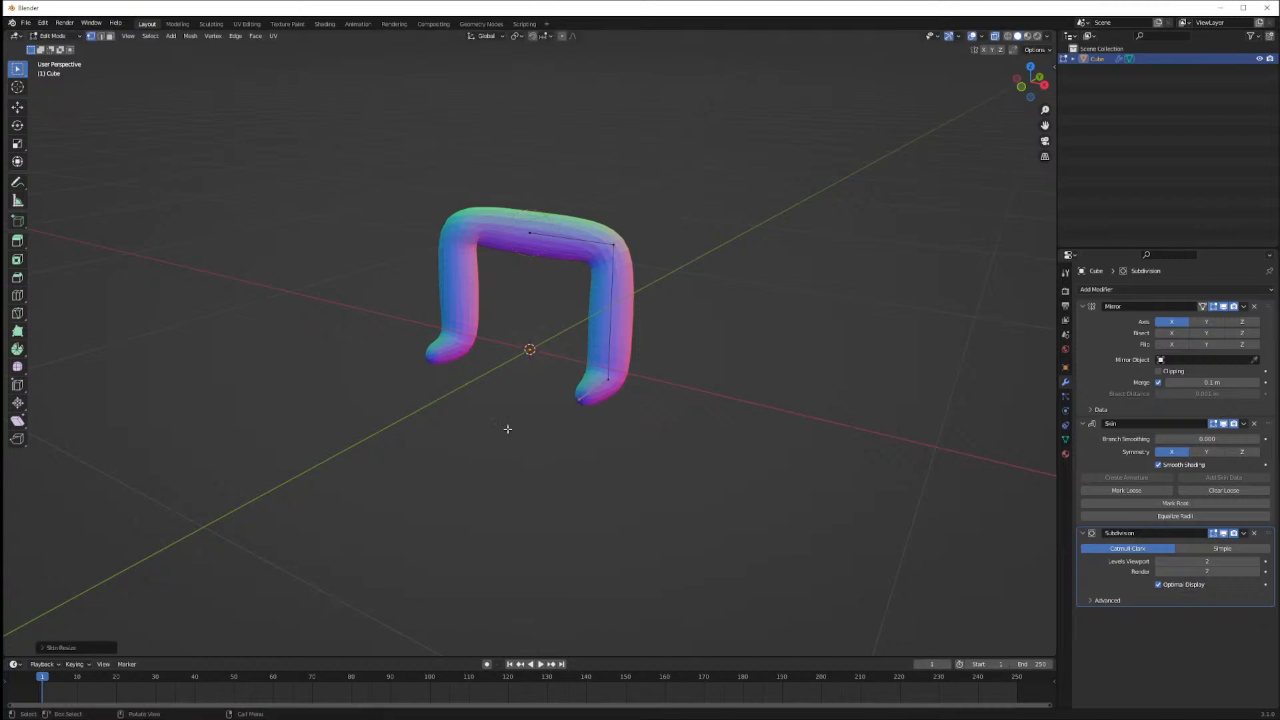
Extrude the hips' center vertex about 0.6 m up along Z to form the torso
middle_click_drag(507, 429, 514, 257)
left_click(548, 232)
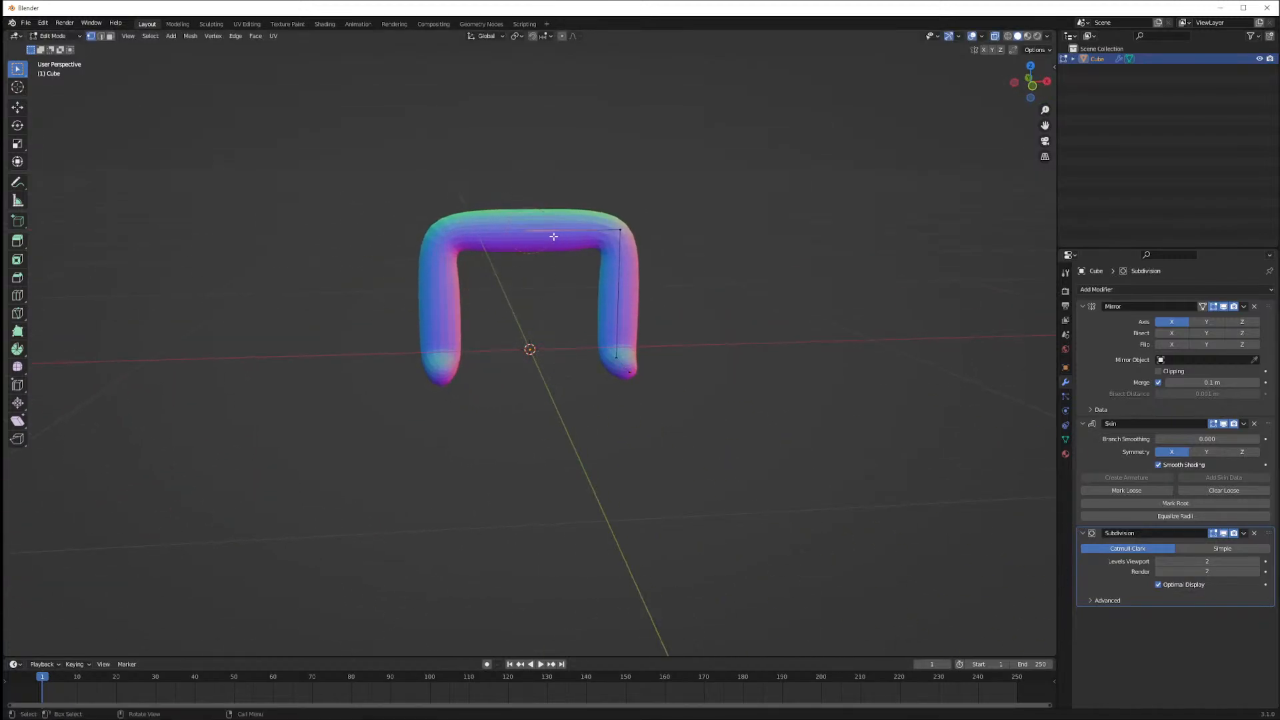
key("KP_1")
scroll(550, 239, "down", 5)
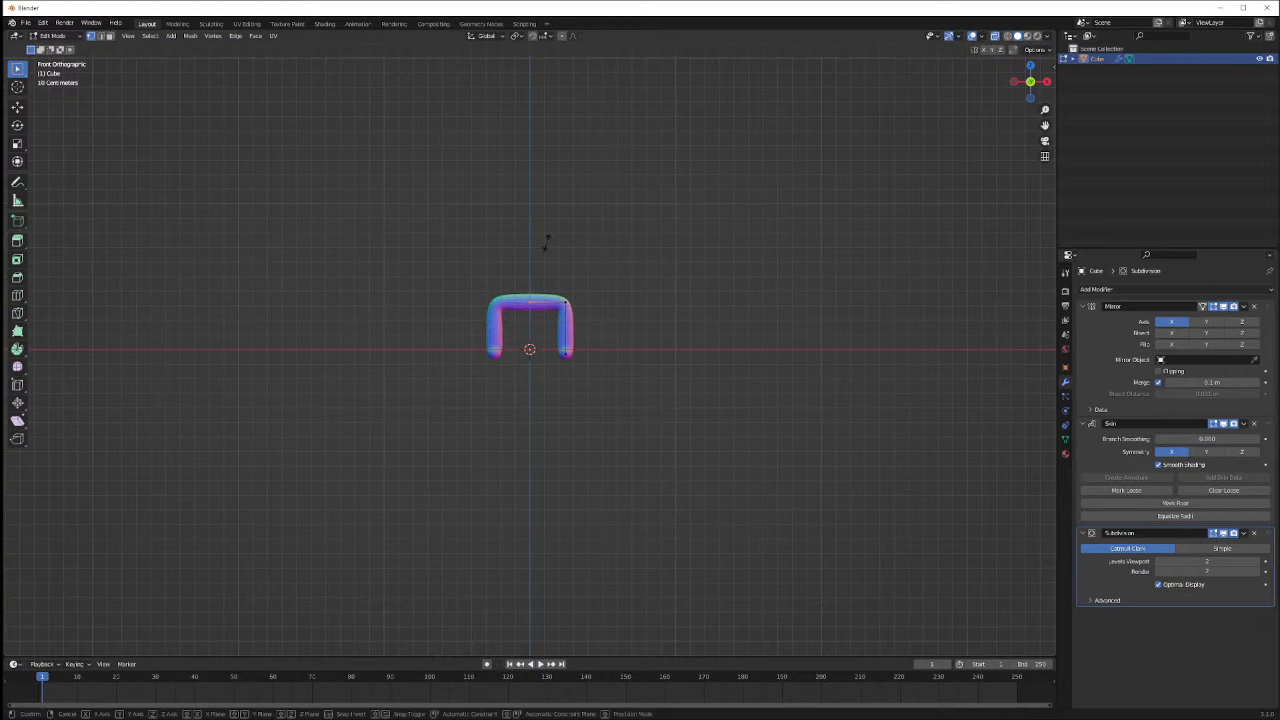
scroll(547, 242, "up", 3)
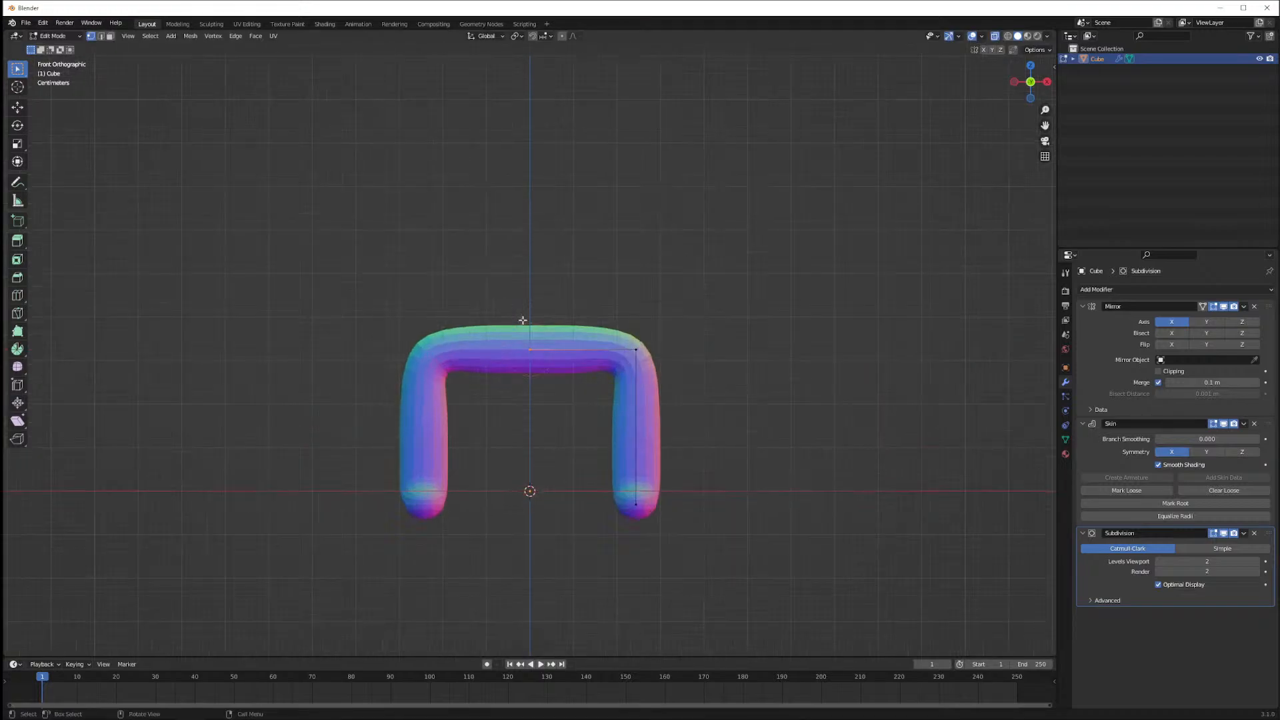
key("e")
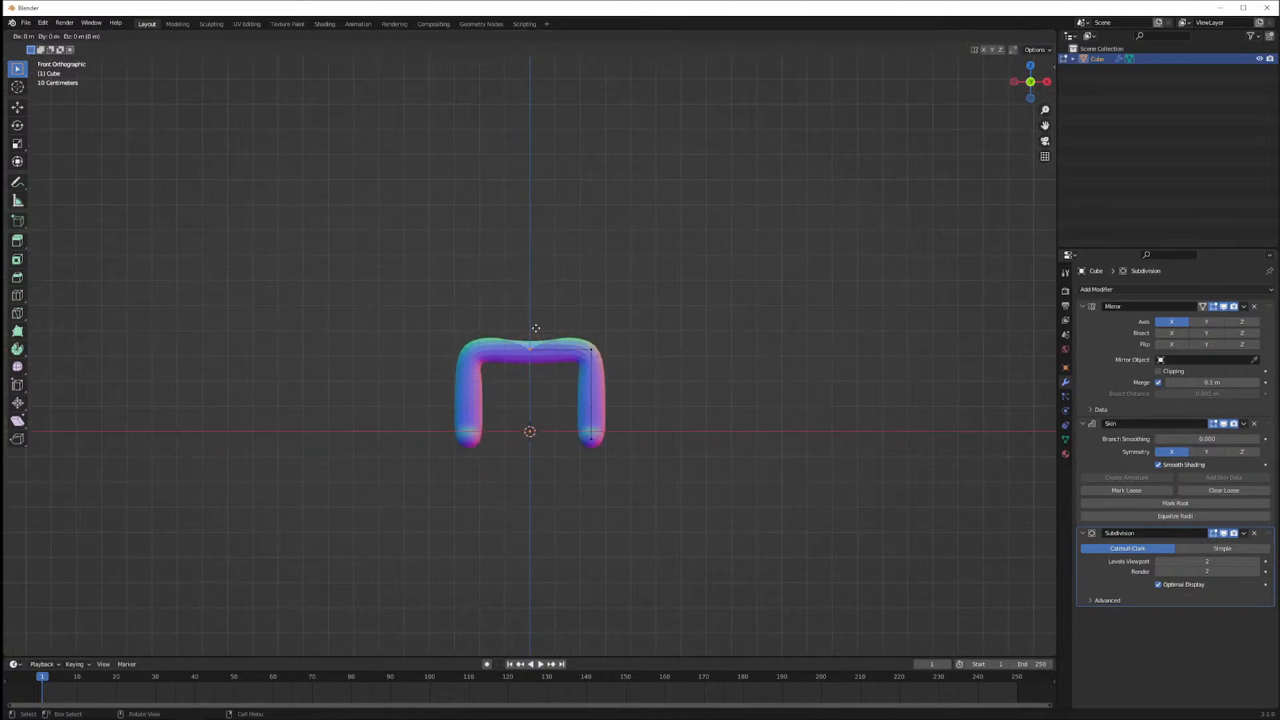
key("z")
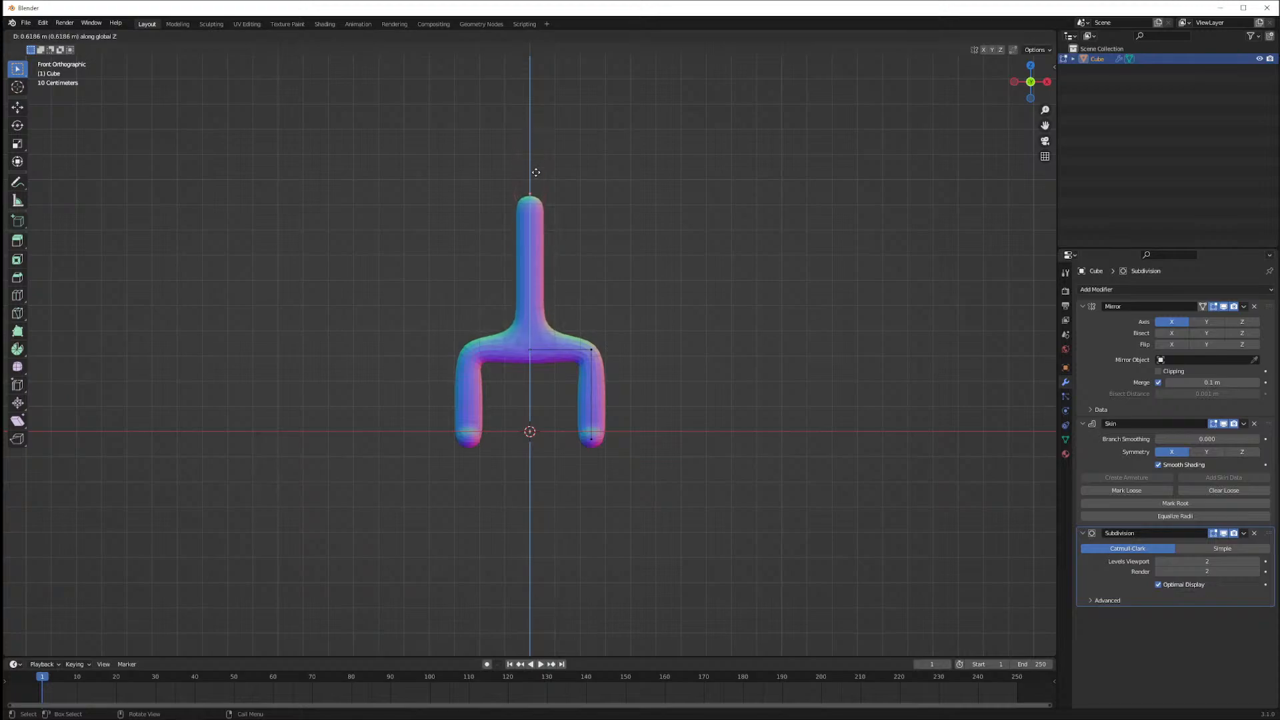
left_click(535, 185)
middle_click_drag(623, 220, 667, 249)
key("KP_1")
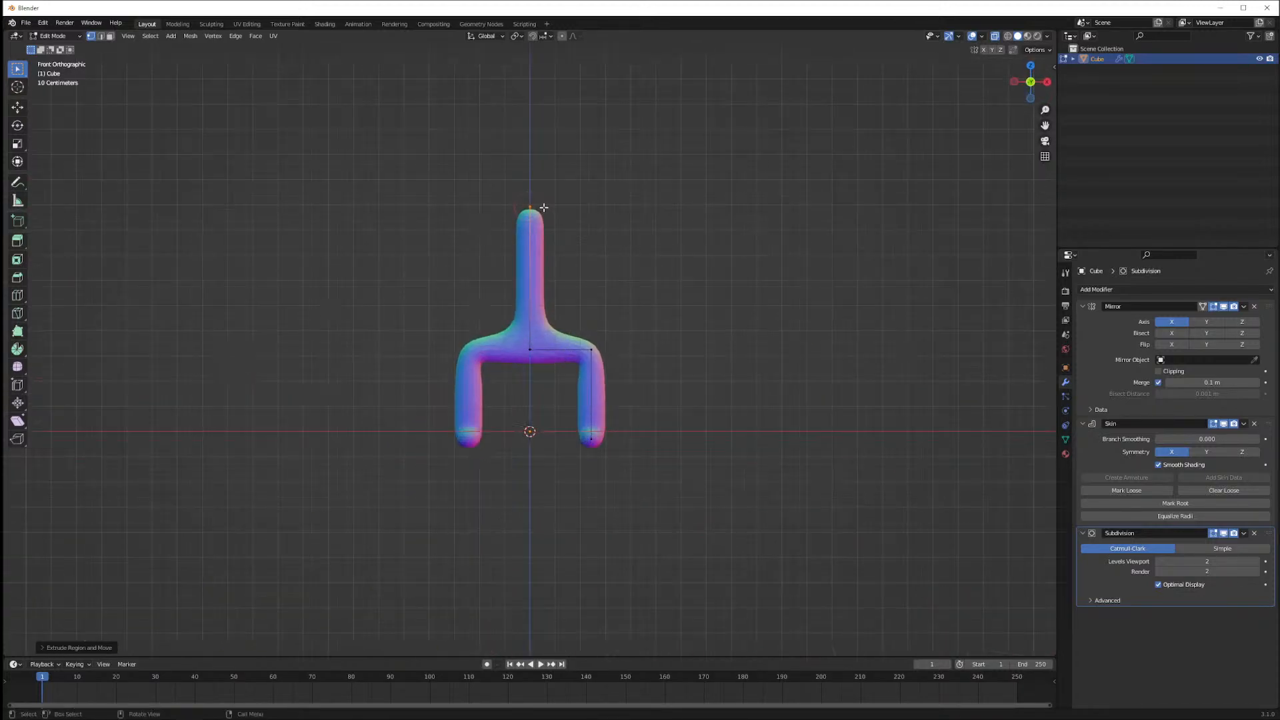
Extrude the torso's top vertex about 0.5 m along X to form the outstretched arms
key("e")
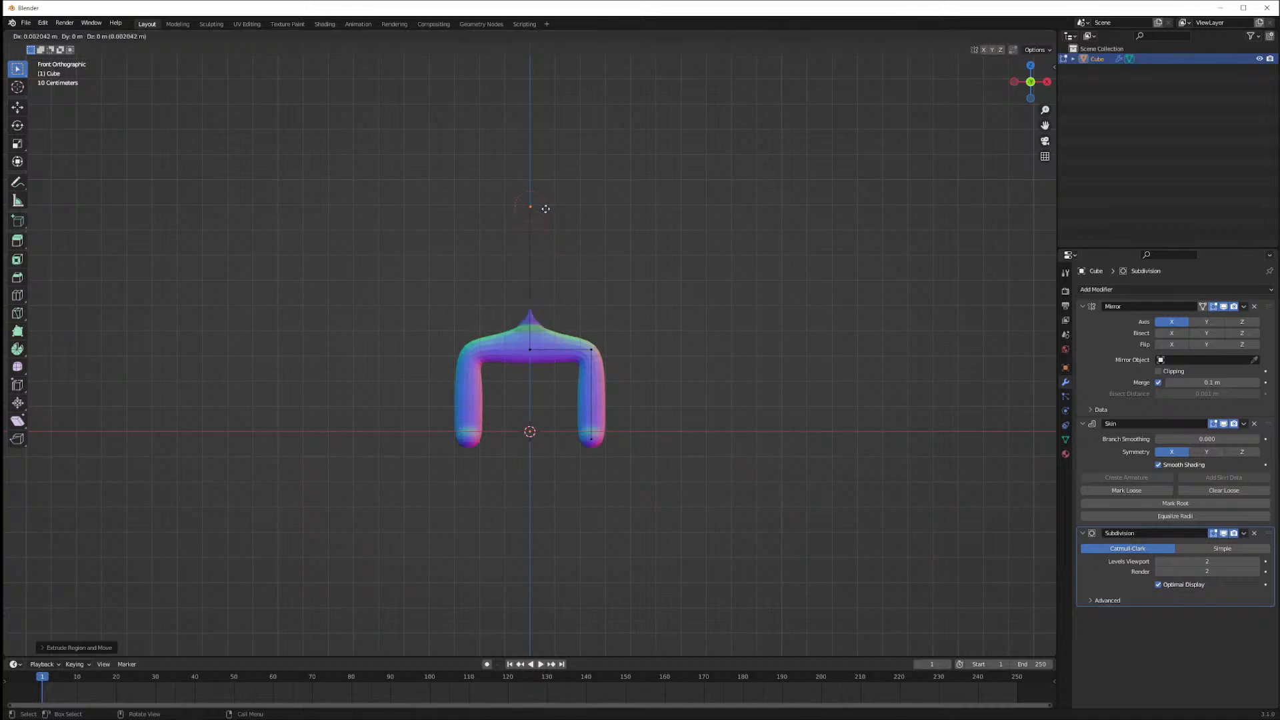
key("x")
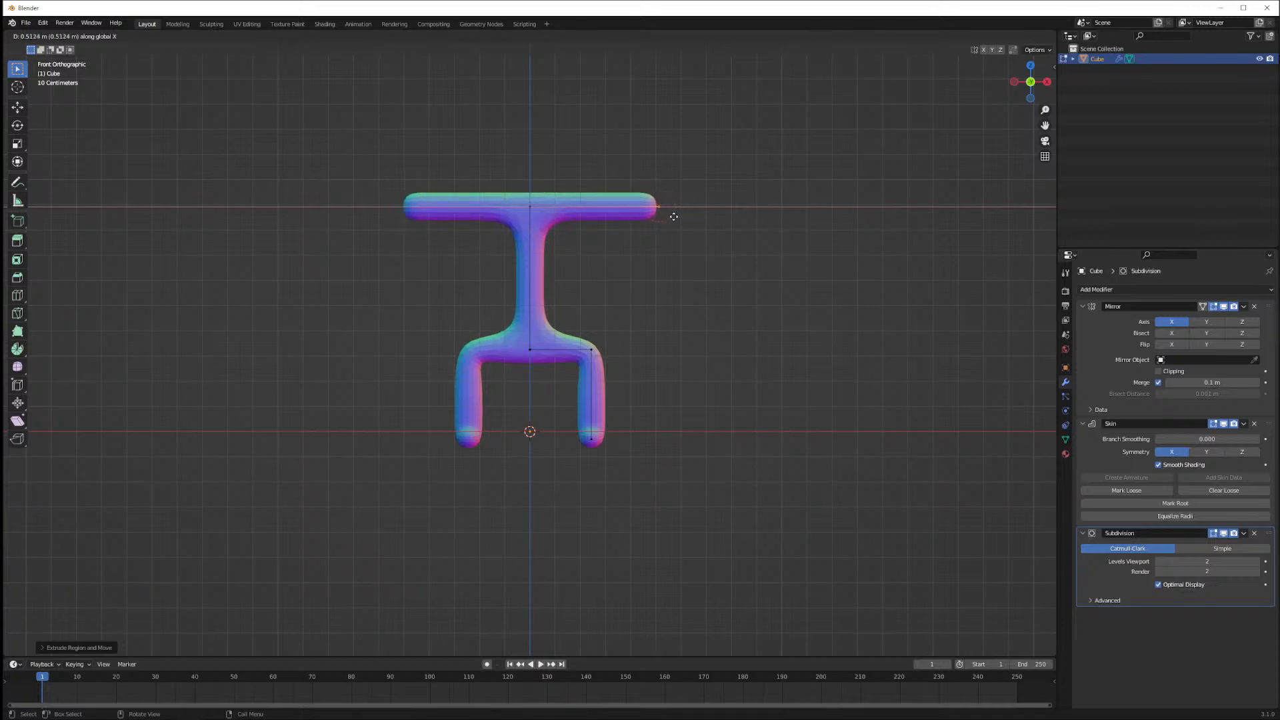
left_click(674, 217)
Extrude the center vertex between the arms about 0.11 m up along Z to form the neck
left_click(537, 211)
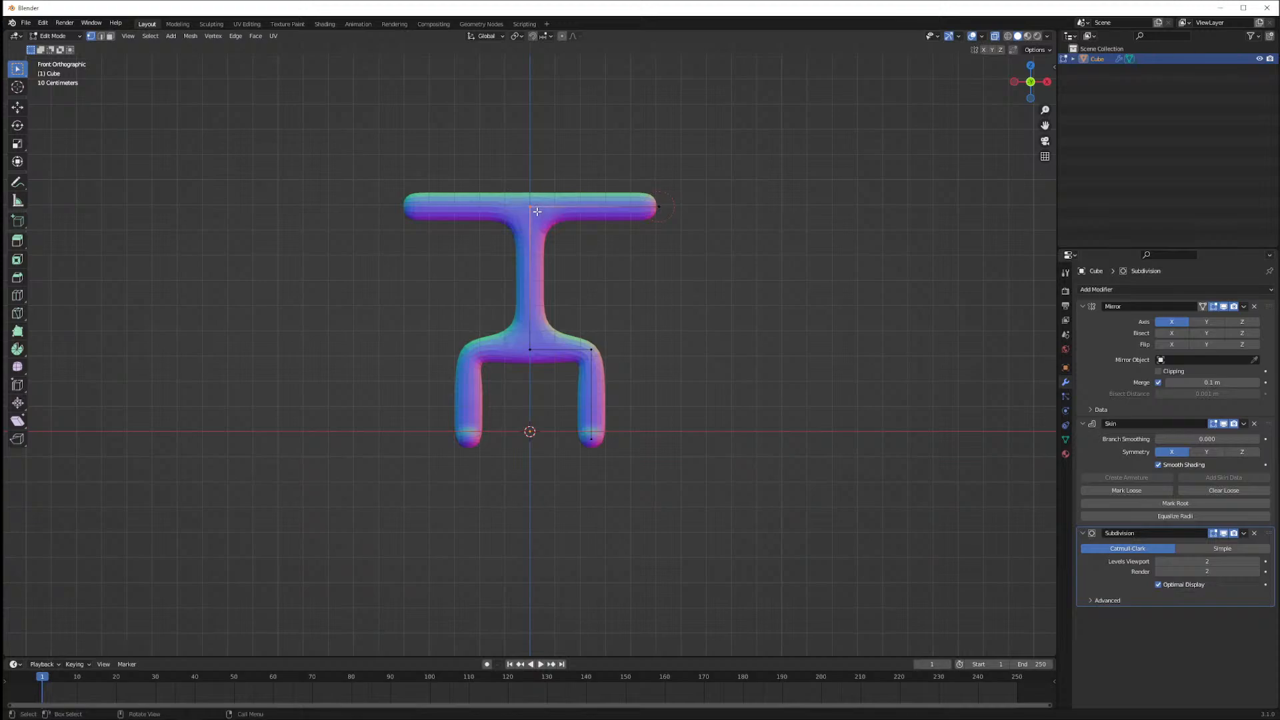
key("e")
key("z")
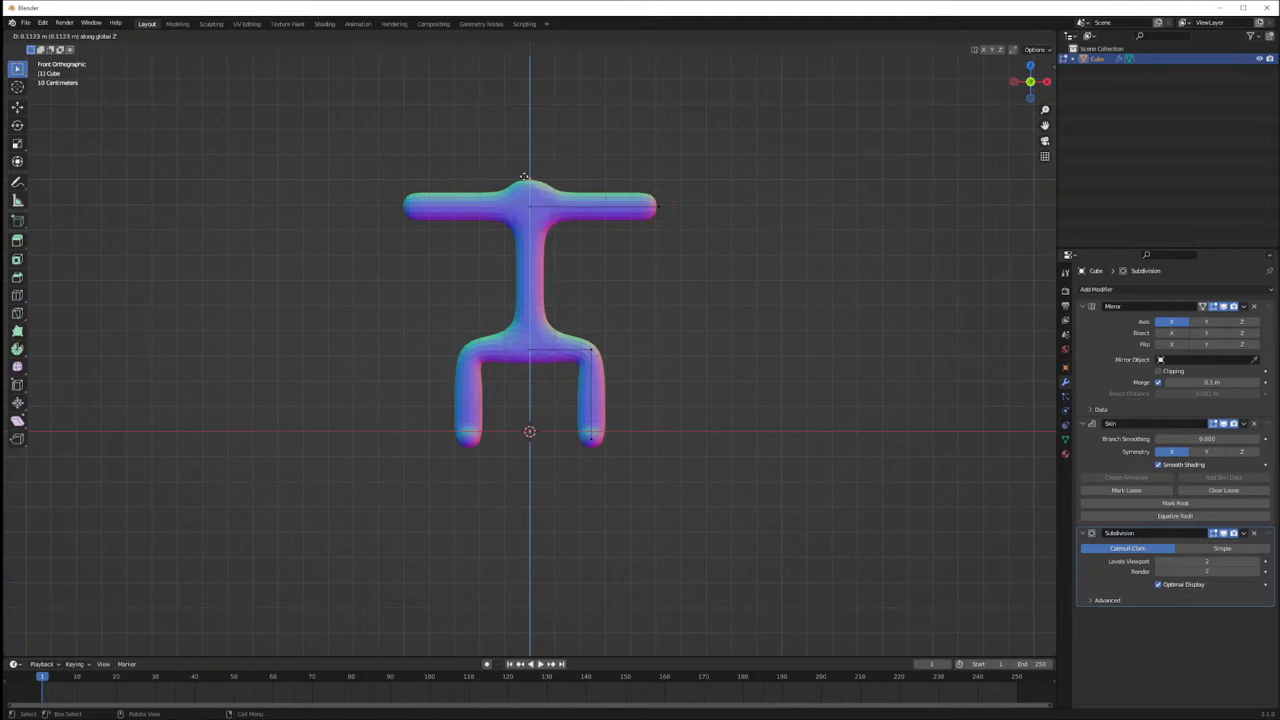
left_click(524, 177)
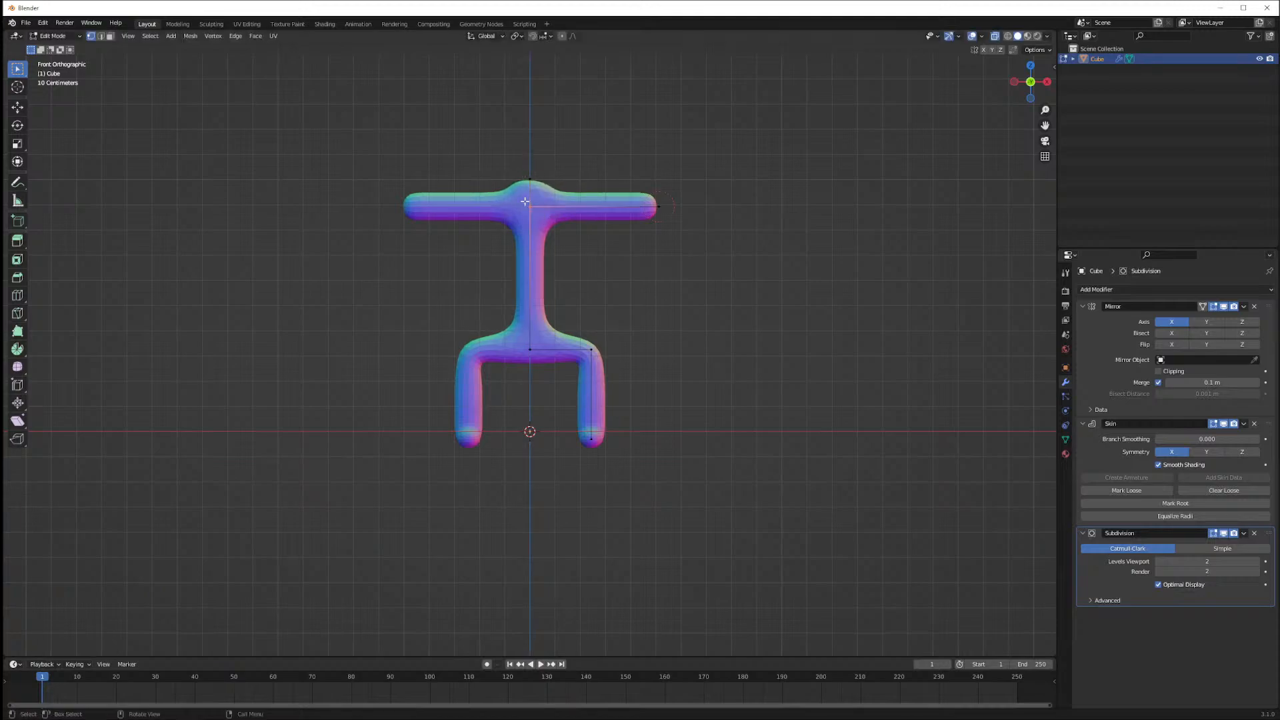
key("g")
key("z")
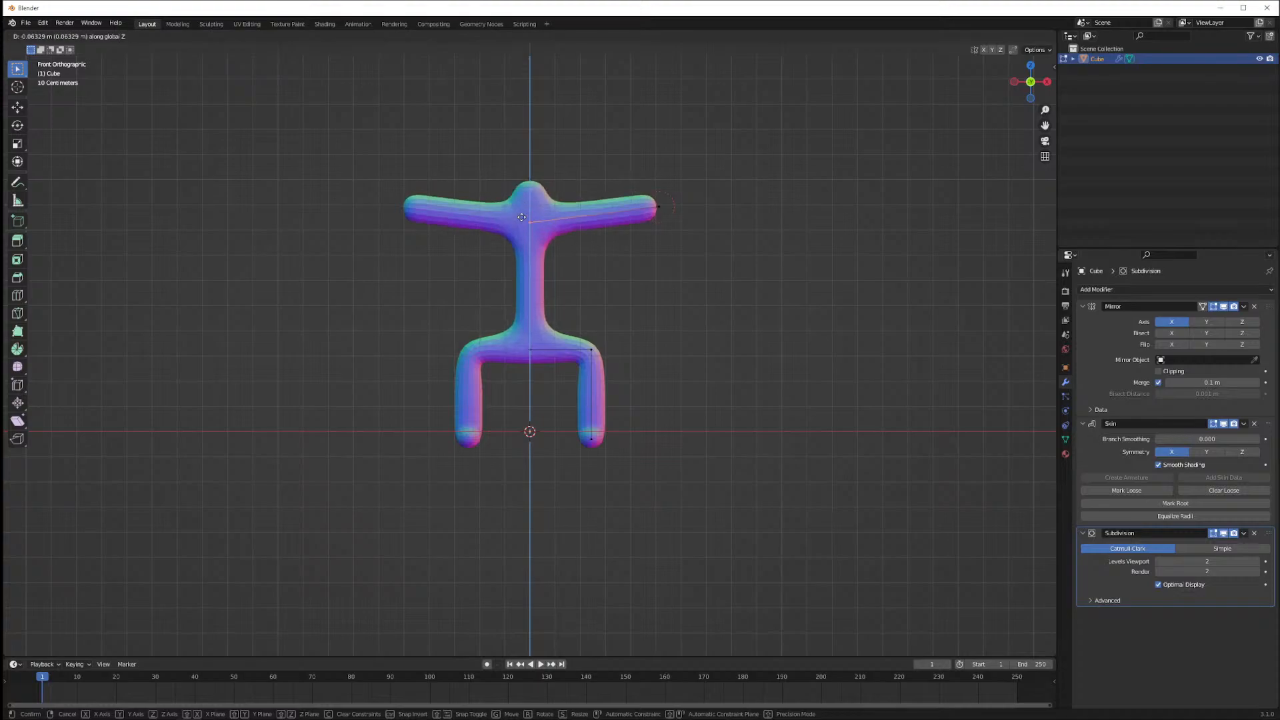
left_click(530, 200)
mouse_move(571, 162)
middle_mouse_down()
mouse_move(491, 207)
mouse_move(432, 206)
mouse_move(599, 165)
mouse_move(501, 180)
mouse_move(386, 171)
mouse_move(618, 162)
mouse_move(564, 154)
mouse_move(575, 162)
middle_mouse_up()
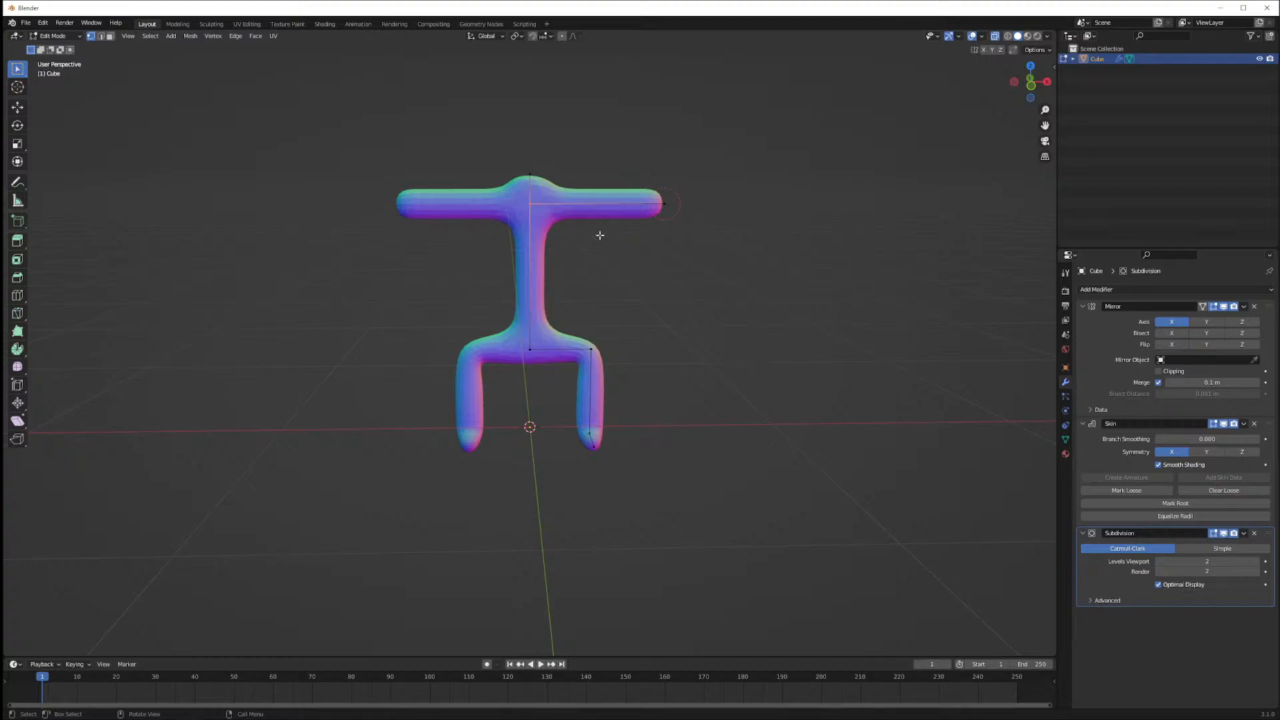
key("KP_1")
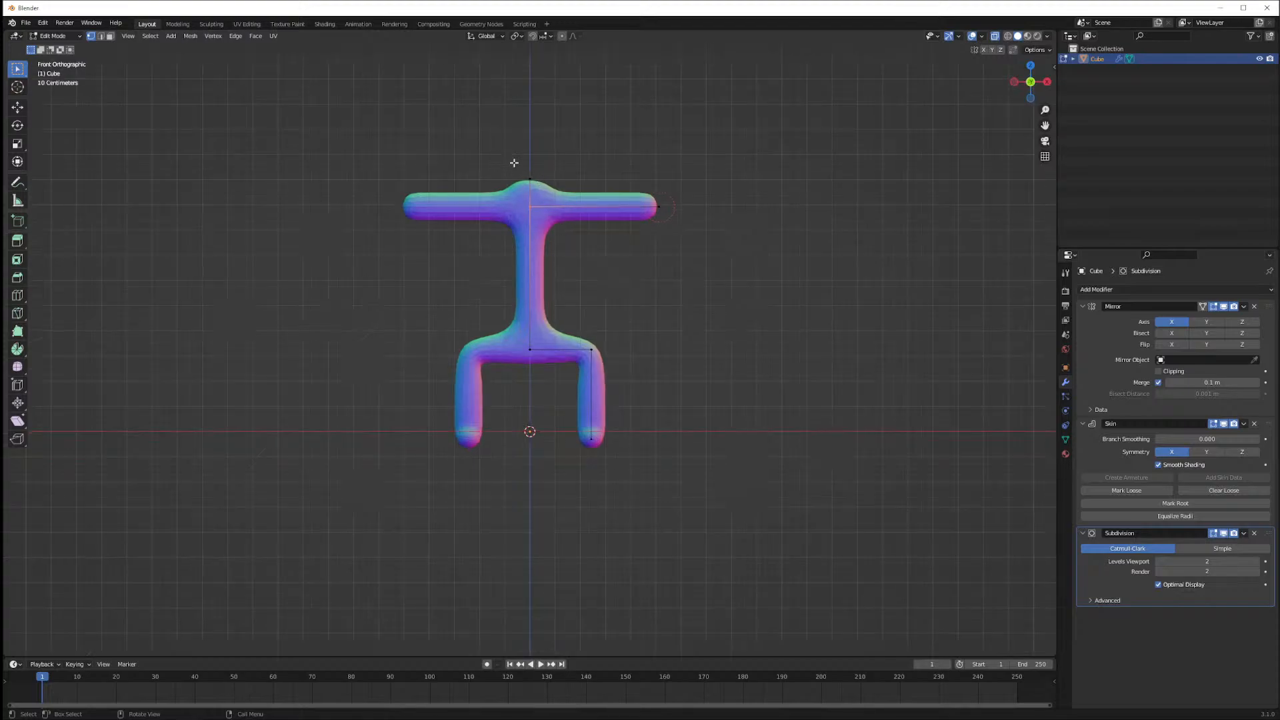
Test a larger skin radius on the neck's top vertex and raise the vertex about 0.08 m along Z
left_click(542, 178)
key("ctrl+a")
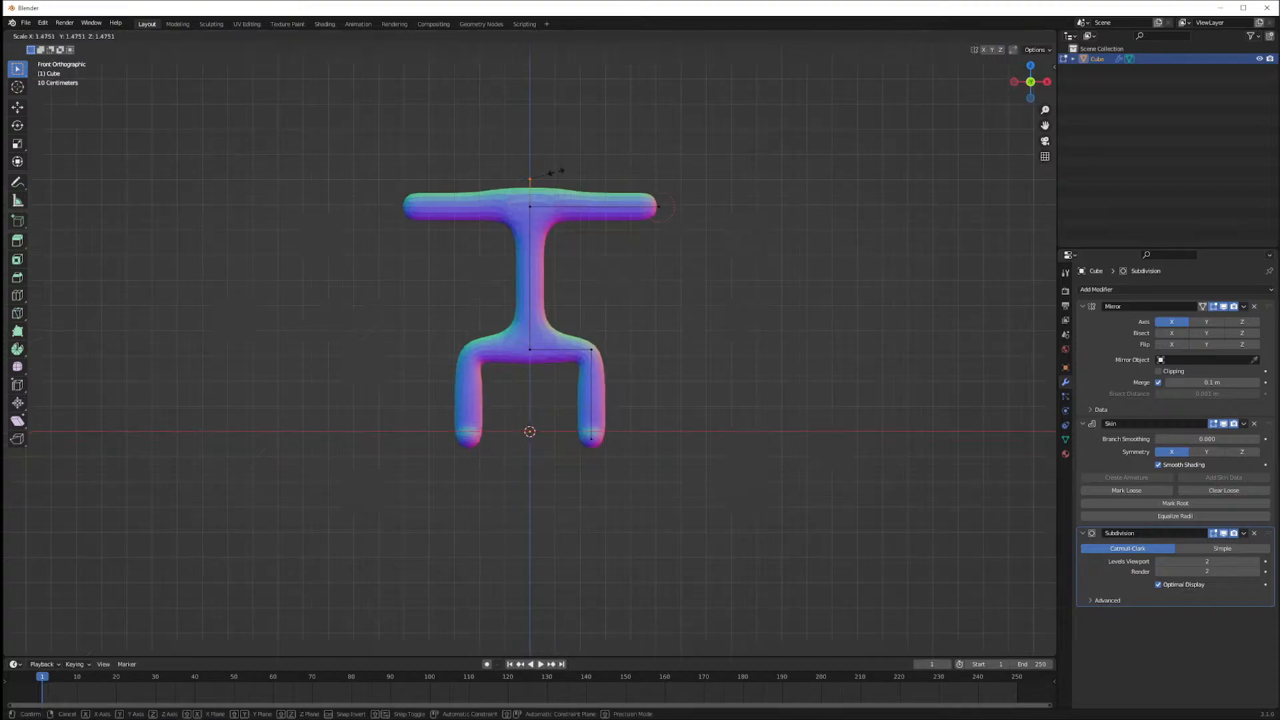
right_click(531, 229)
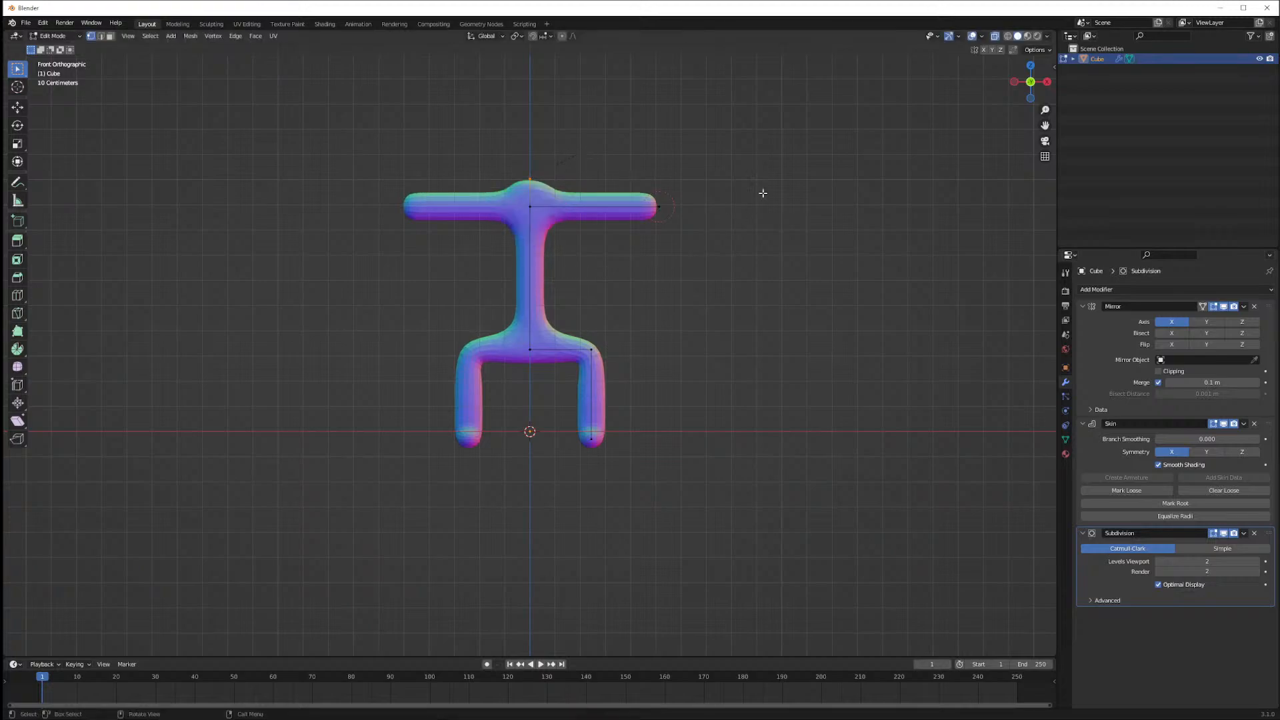
key("ctrl+a")
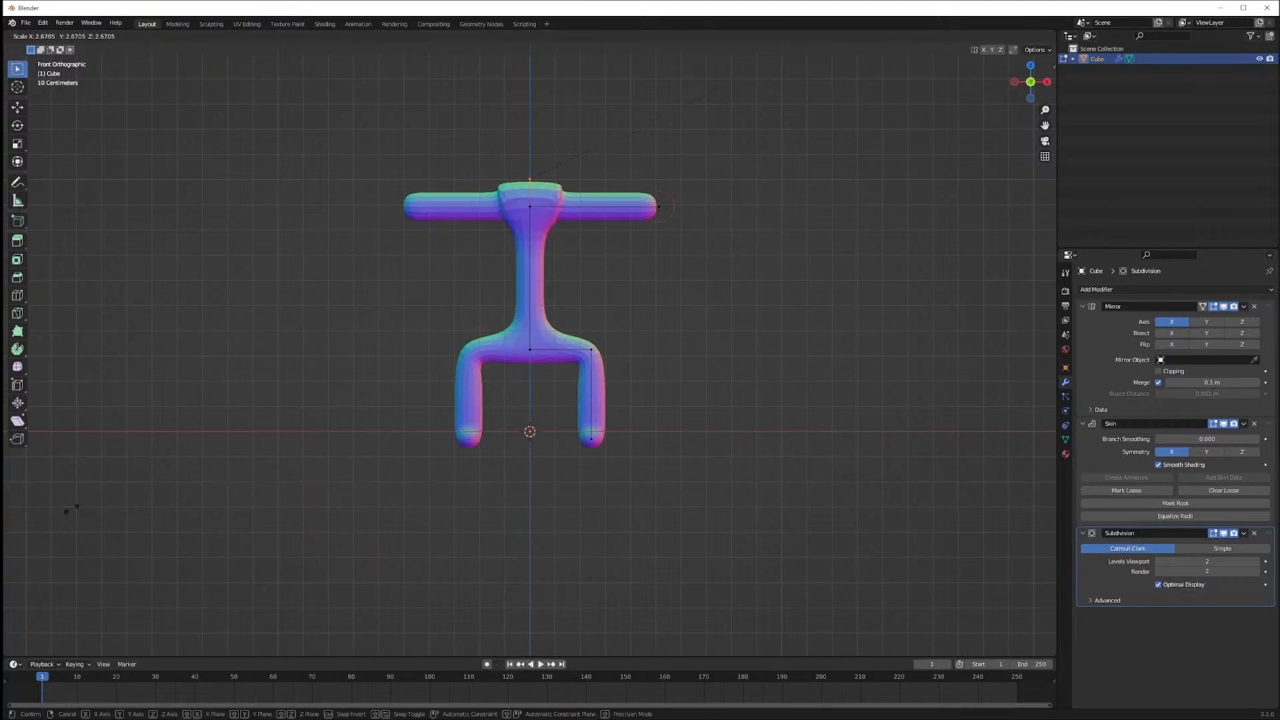
right_click(179, 420)
key("g")
key("z")
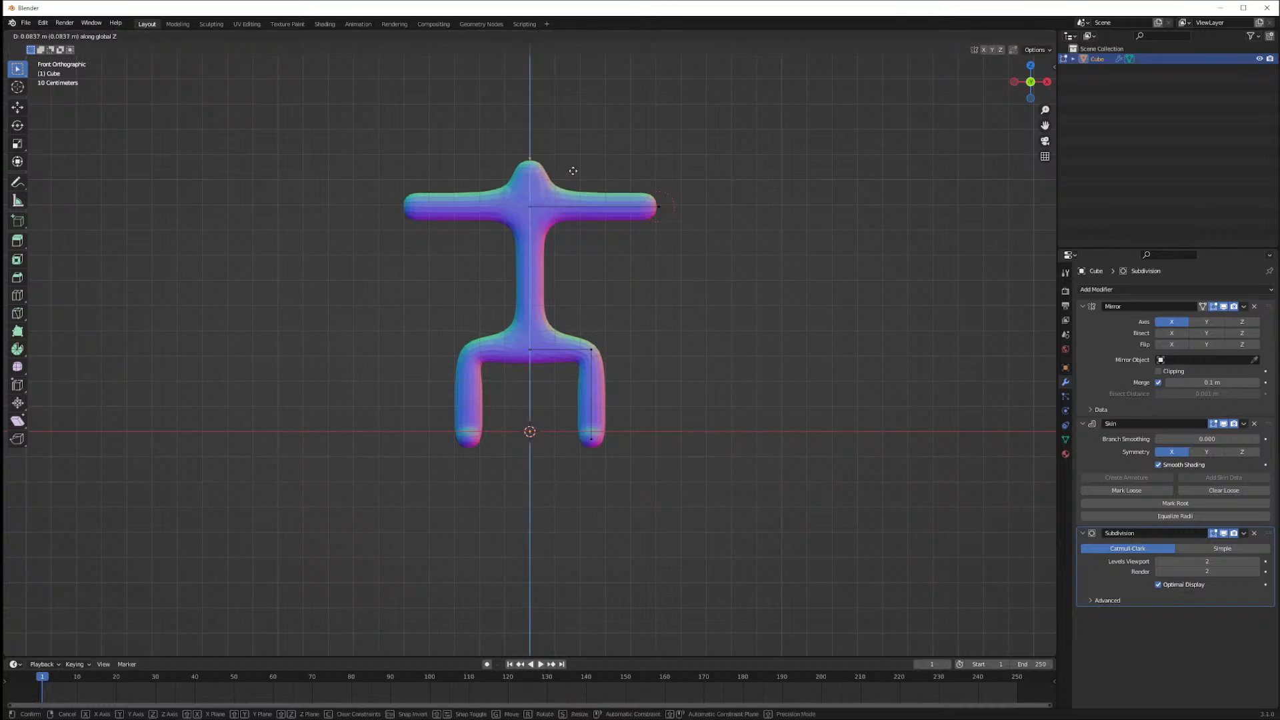
left_click(574, 173)
middle_click_drag(623, 159, 600, 194)
scroll(627, 169, "down", 1)
key("ctrl+a")
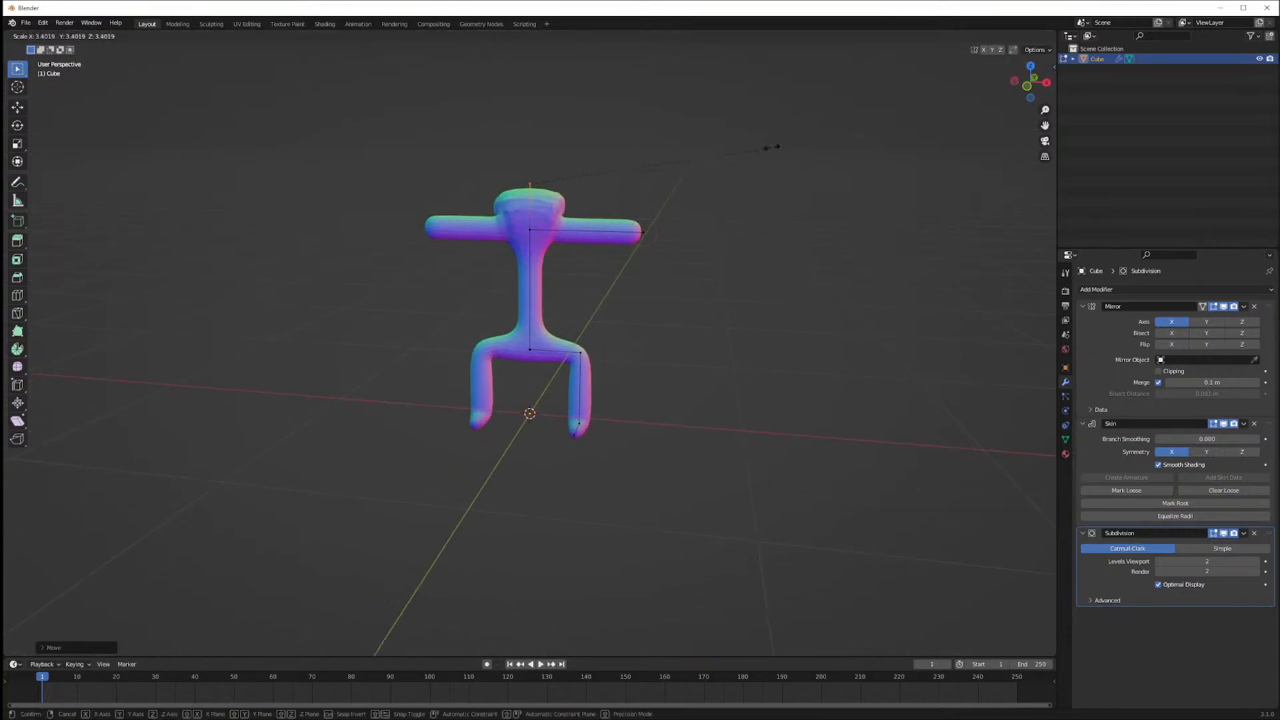
right_click(801, 139)
key("ctrl+r")
left_click(529, 200)
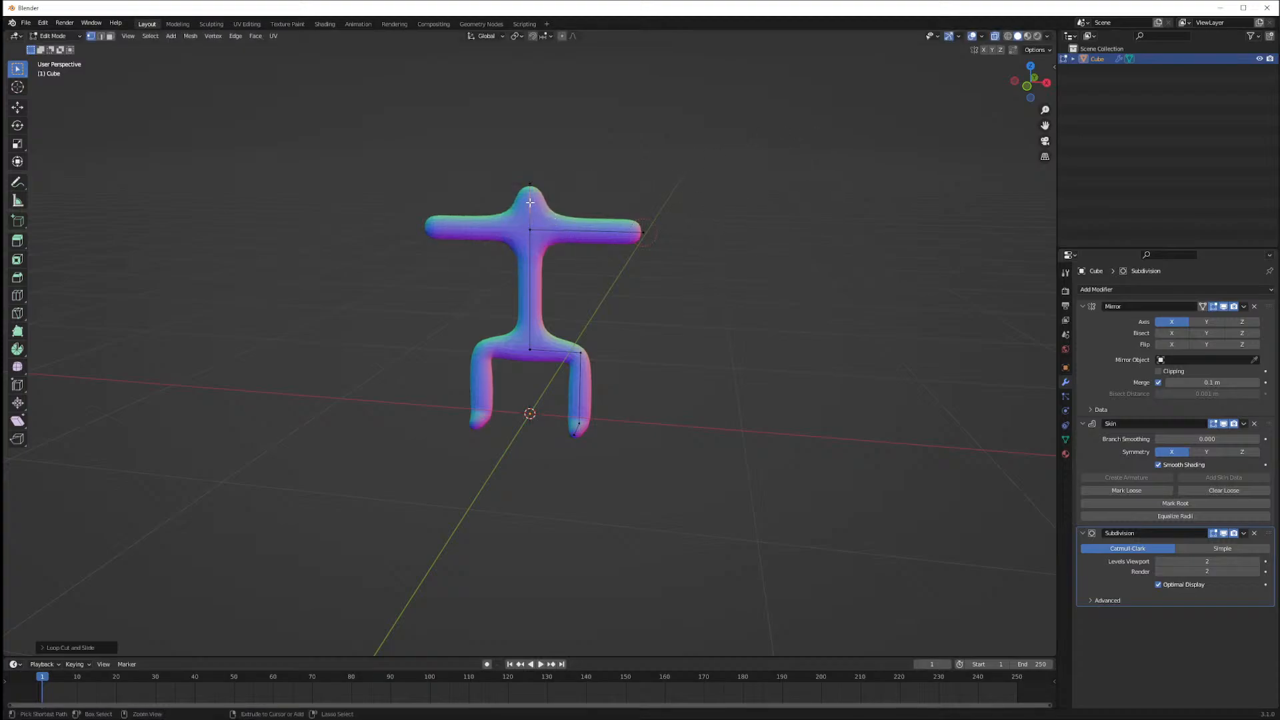
key("g")
key("z")
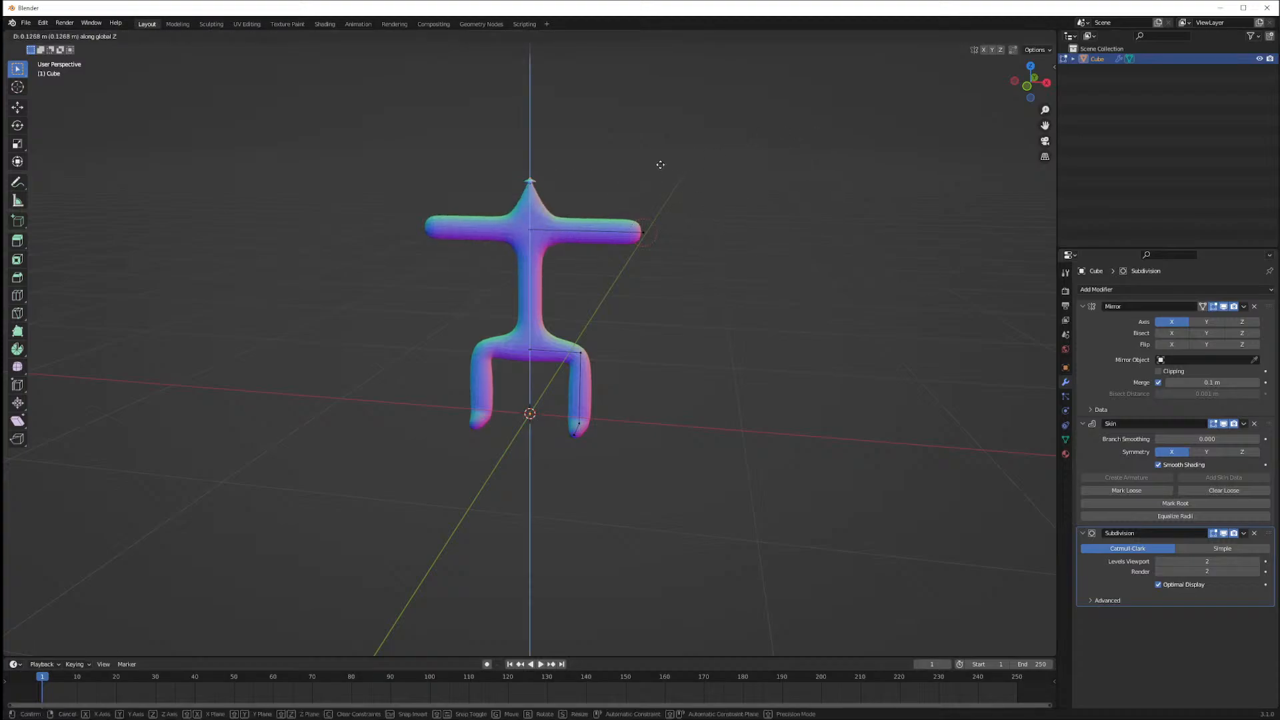
right_click(700, 154)
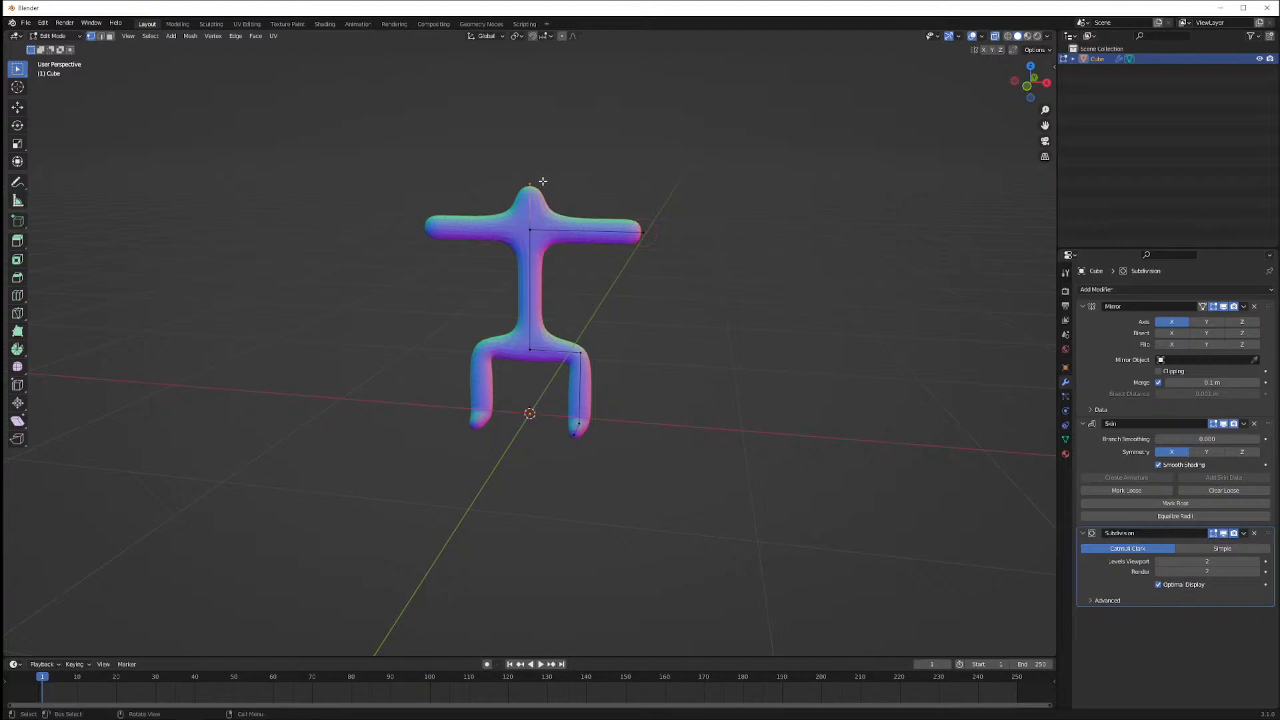
Add a vertex midway along the neck with a loop cut and enlarge the top vertex's skin radius about eight times for the head
key("ctrl+r")
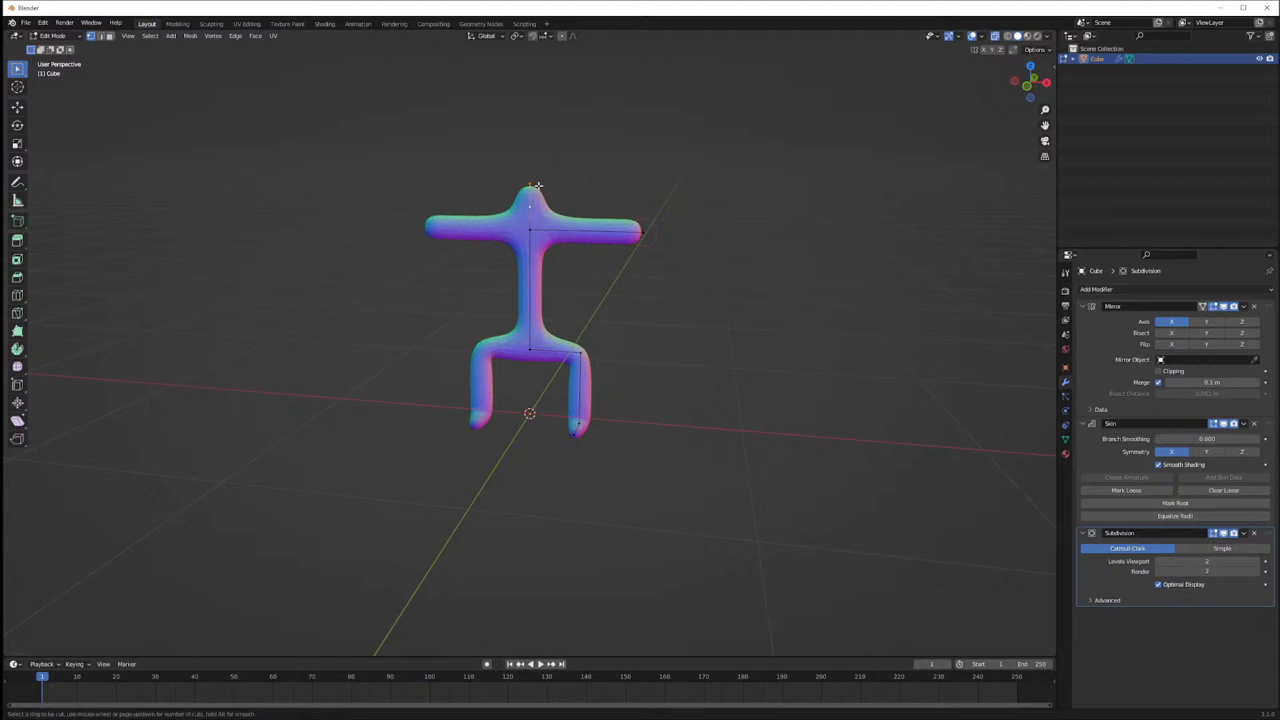
left_click(539, 185)
right_click(554, 198)
key("s")
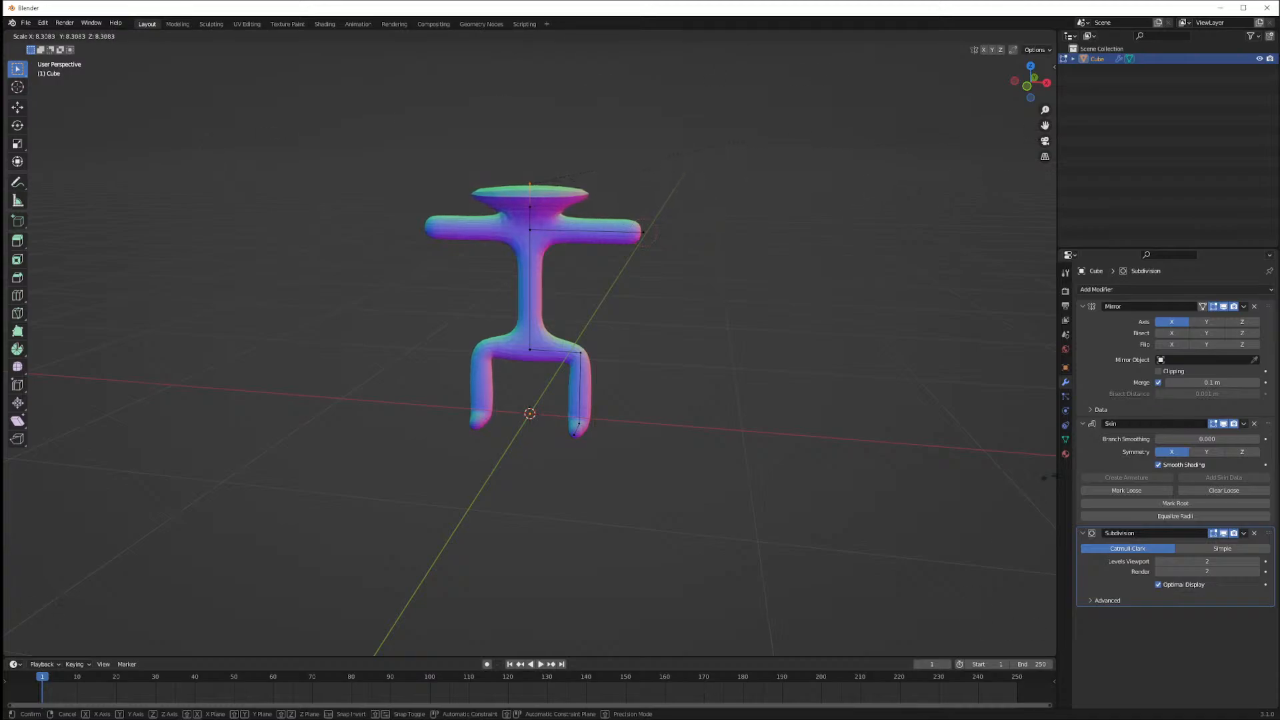
left_click(849, 137)
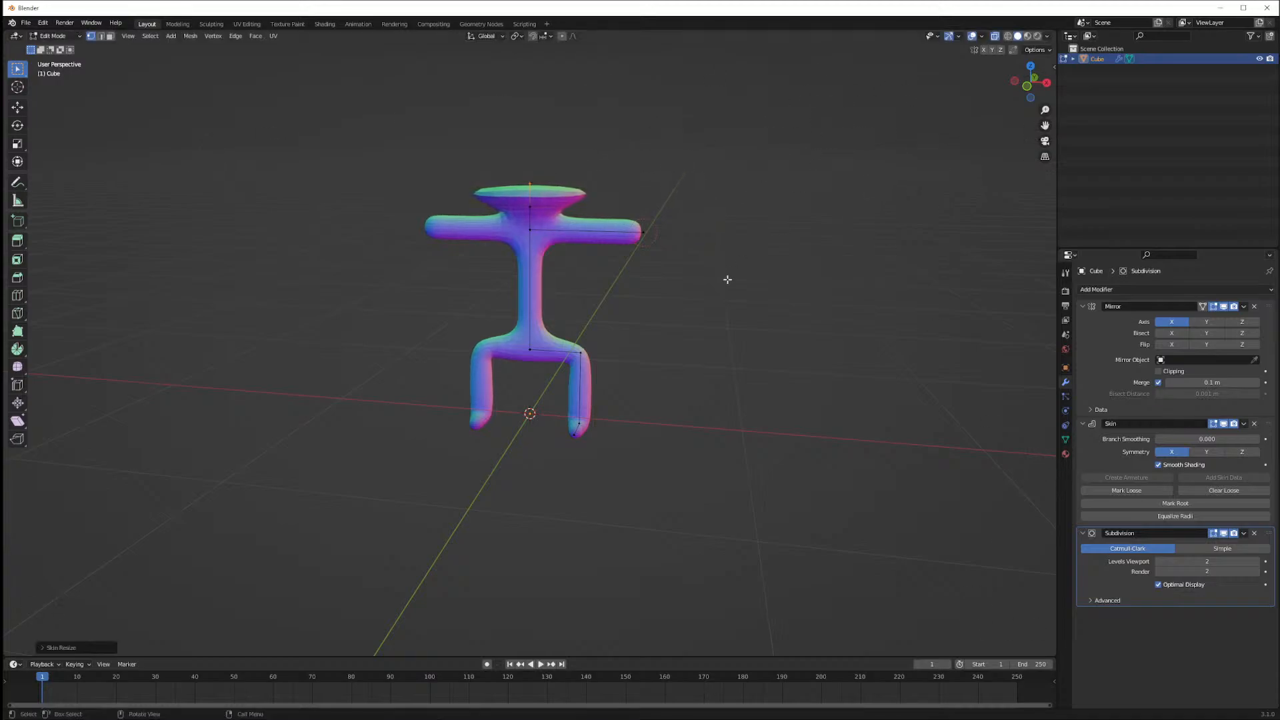
middle_click_drag(728, 279, 690, 309)
scroll(697, 320, "up", 2)
key("ctrl+shift+b")
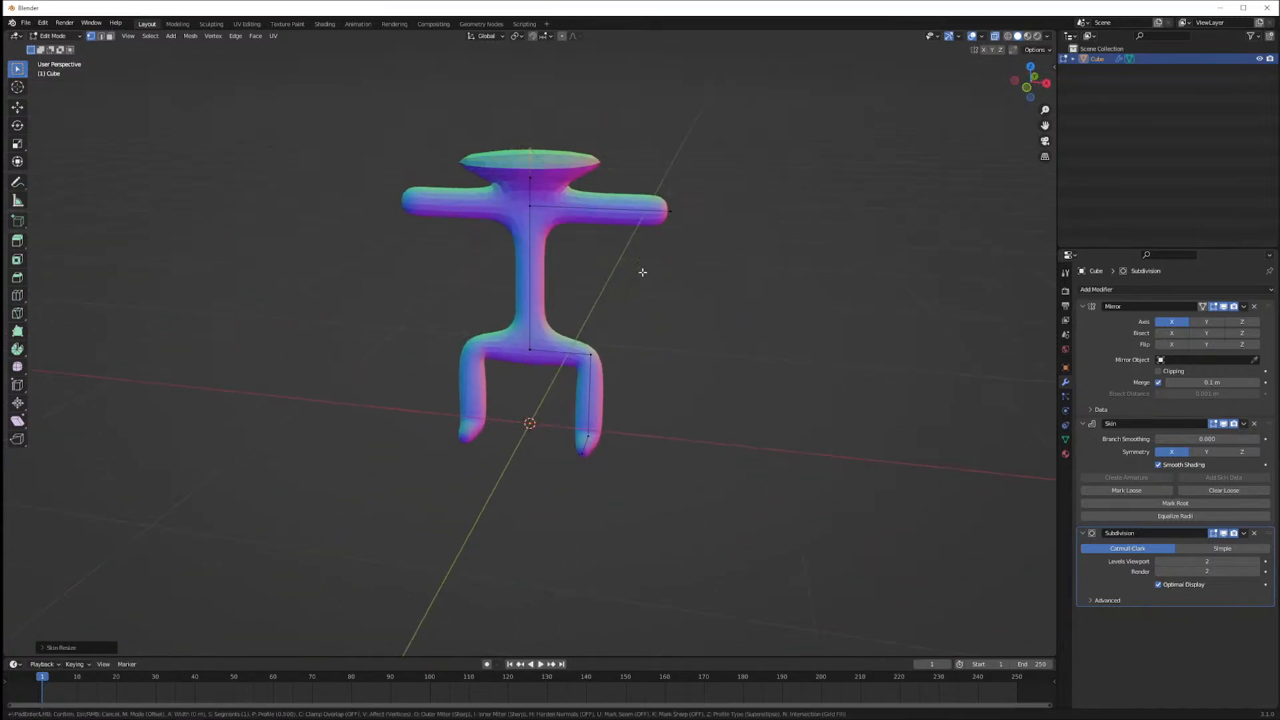
right_click(495, 60)
middle_click_drag(520, 214, 547, 184)
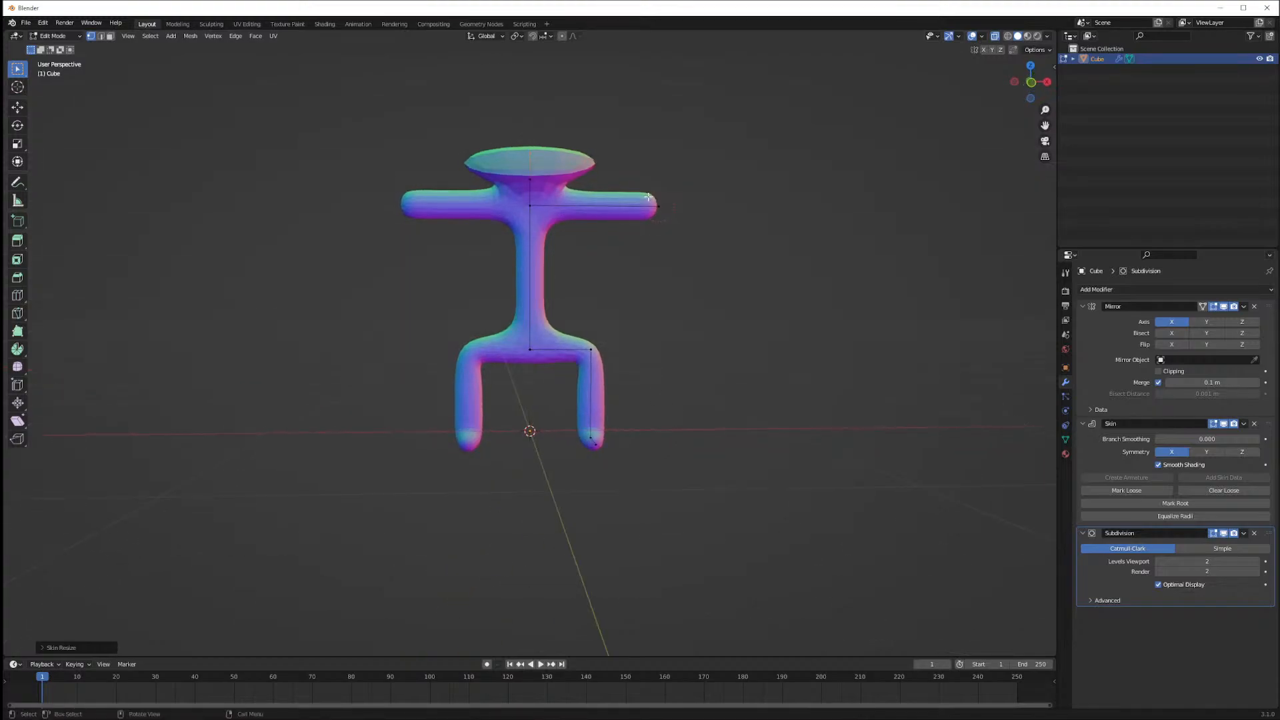
Apply a very narrow vertex bevel to the vertex midway along the neck
left_click(527, 179)
middle_click_drag(663, 255, 649, 277)
key("ctrl+shift+b")
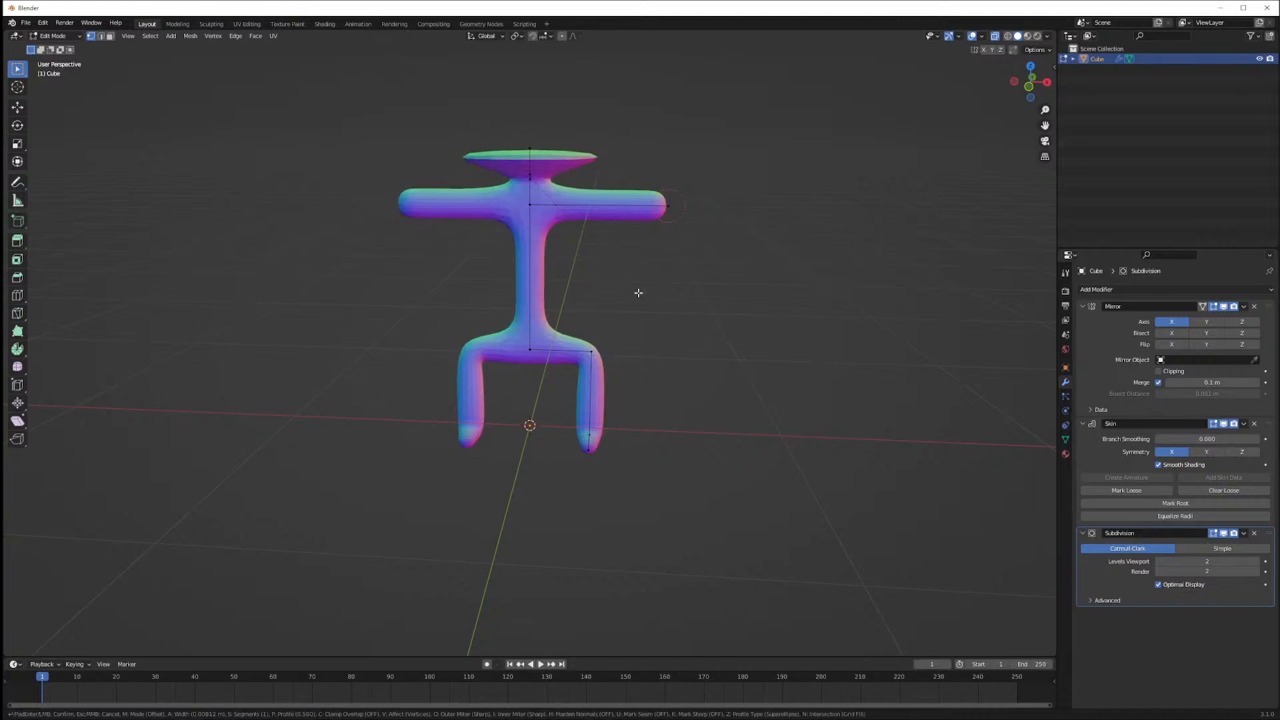
left_click(635, 291)
Move the head's top vertex up about 0.16 m along Z to make the head taller
key("g")
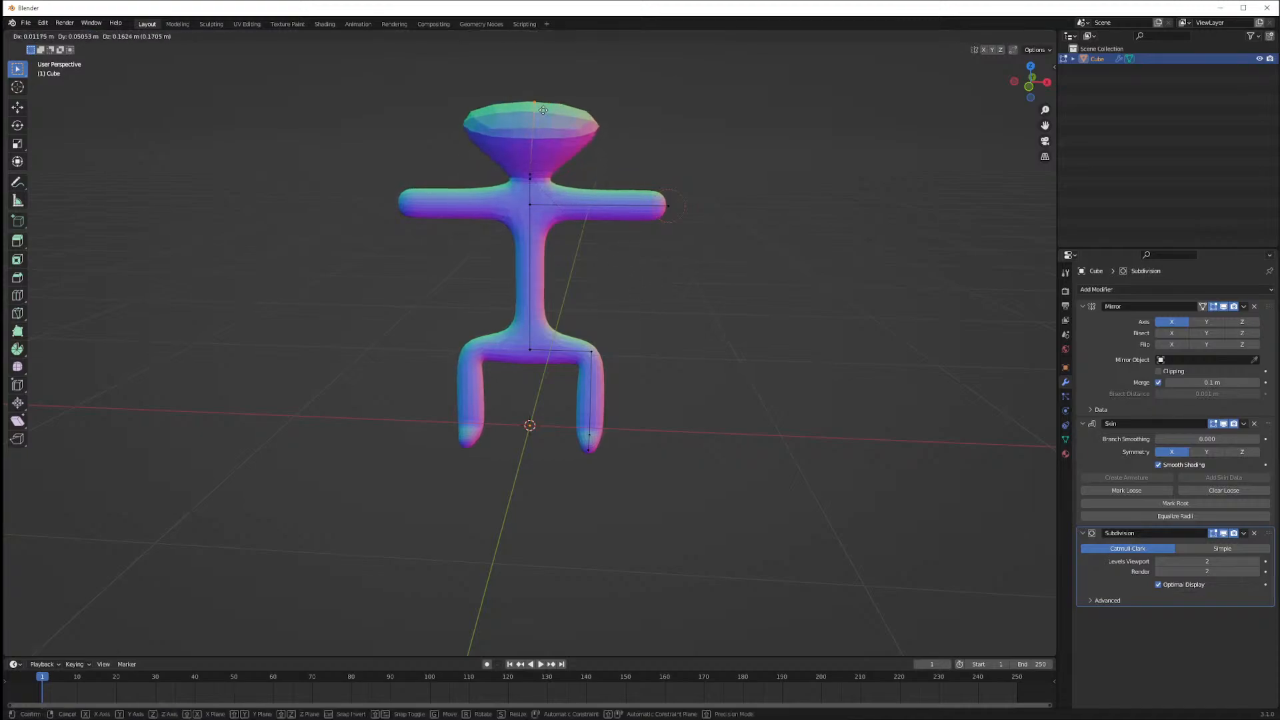
key("z")
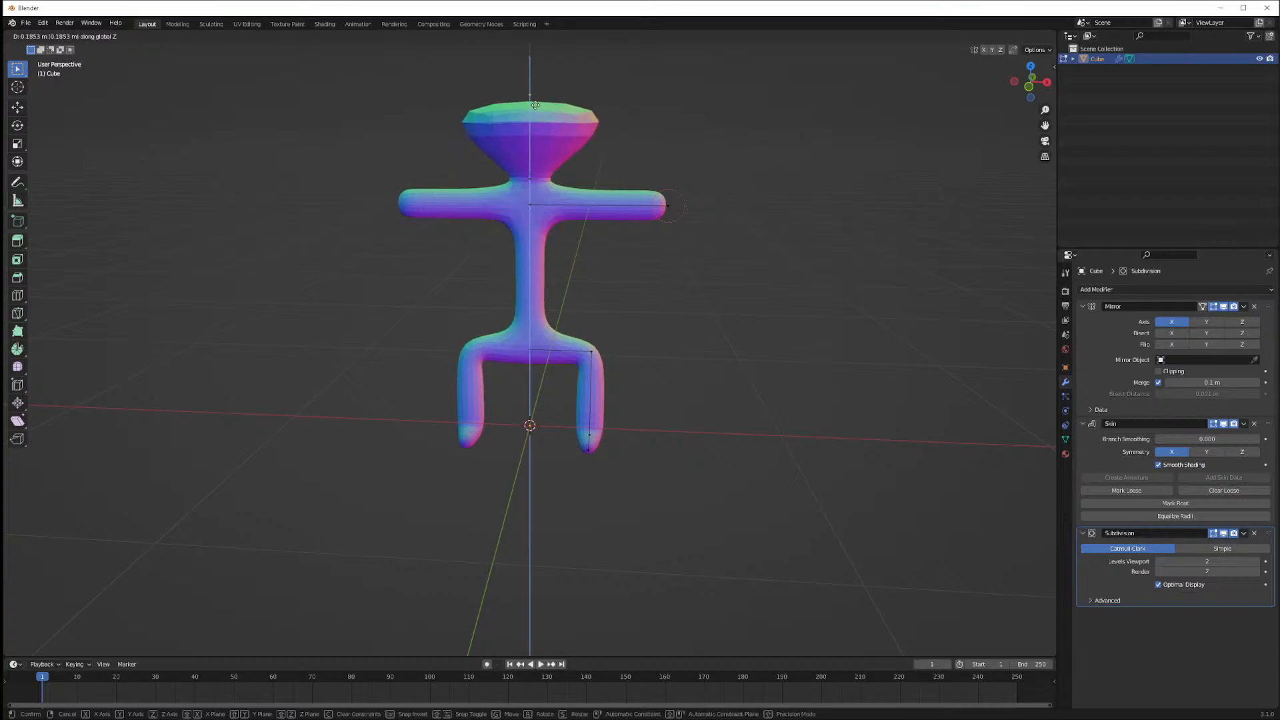
left_click(536, 111)
mouse_move(626, 161)
middle_mouse_down()
mouse_move(537, 174)
mouse_move(647, 150)
middle_mouse_up()
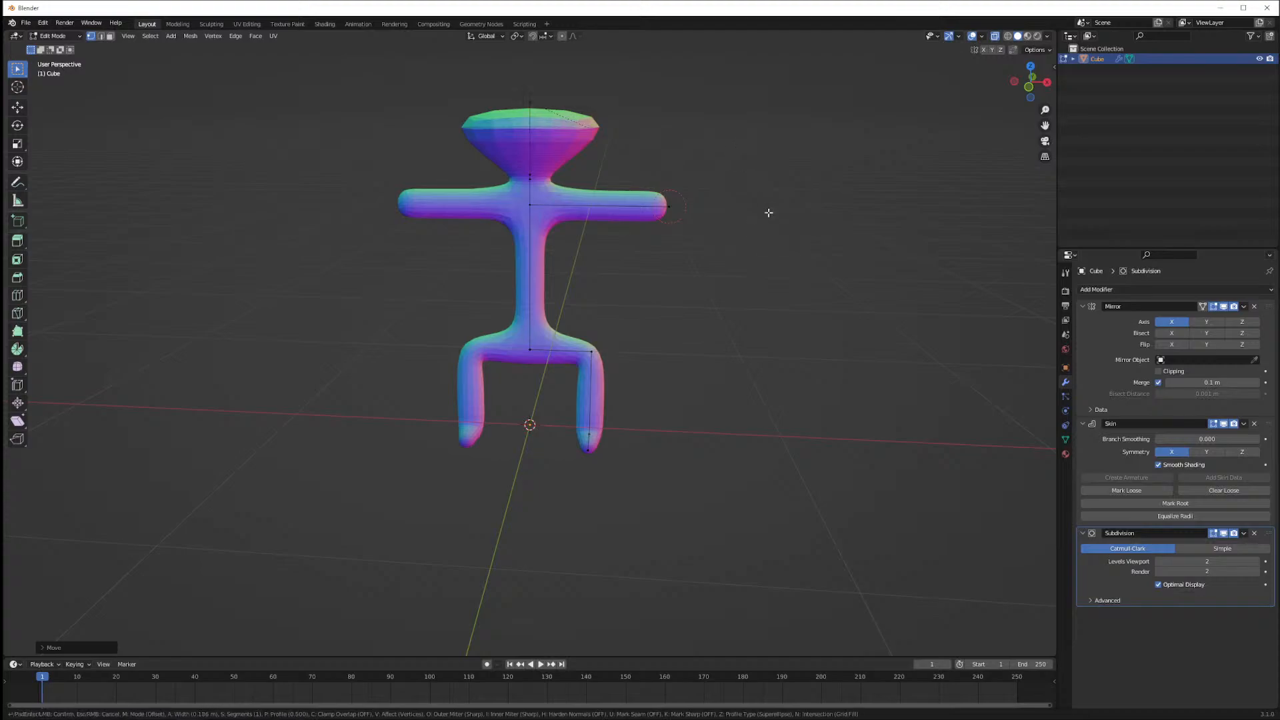
Move the upper neck vertex up about 0.02 m along Z and try a vertex bevel on it
left_click(521, 168)
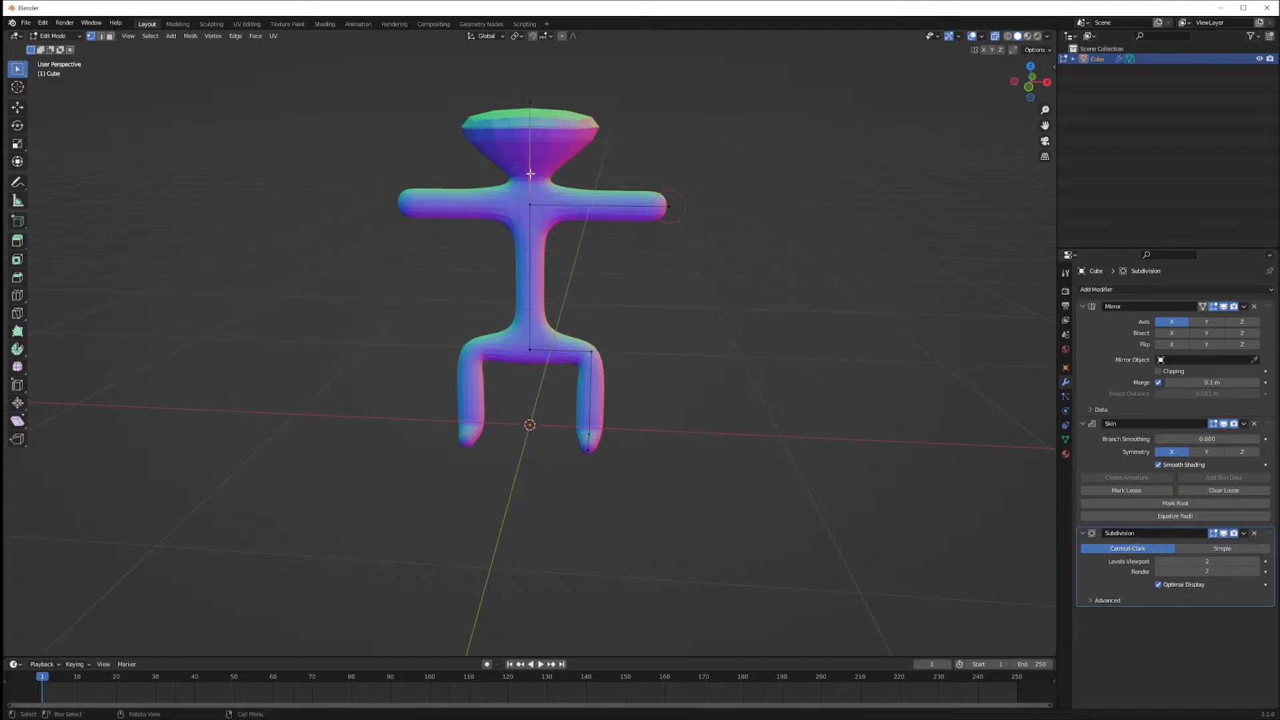
key("g")
key("z")
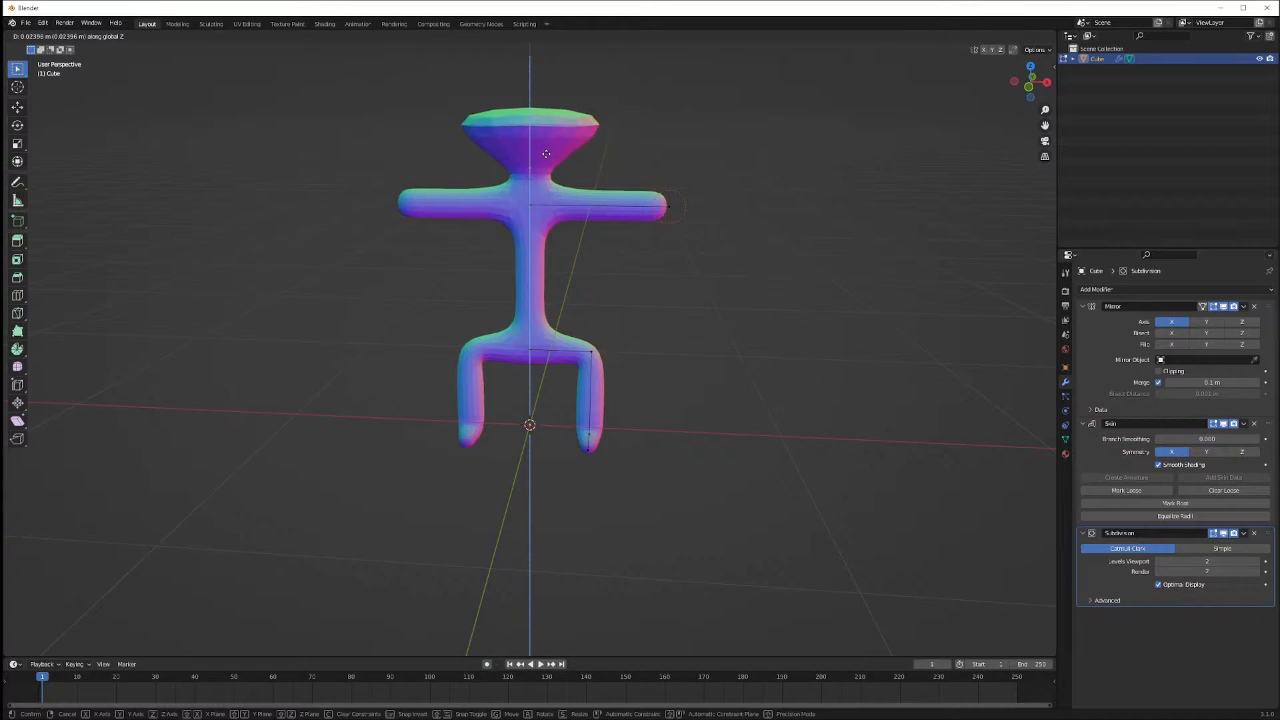
left_click(540, 138)
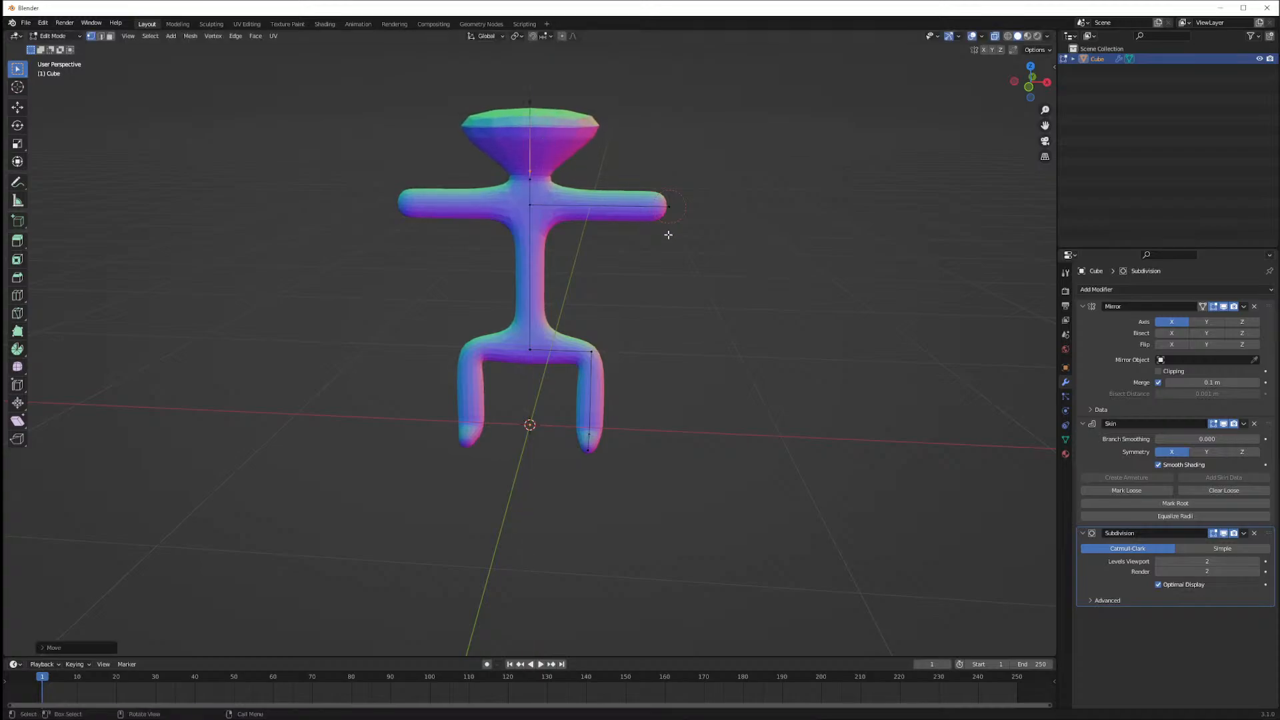
key("ctrl+shift+b")
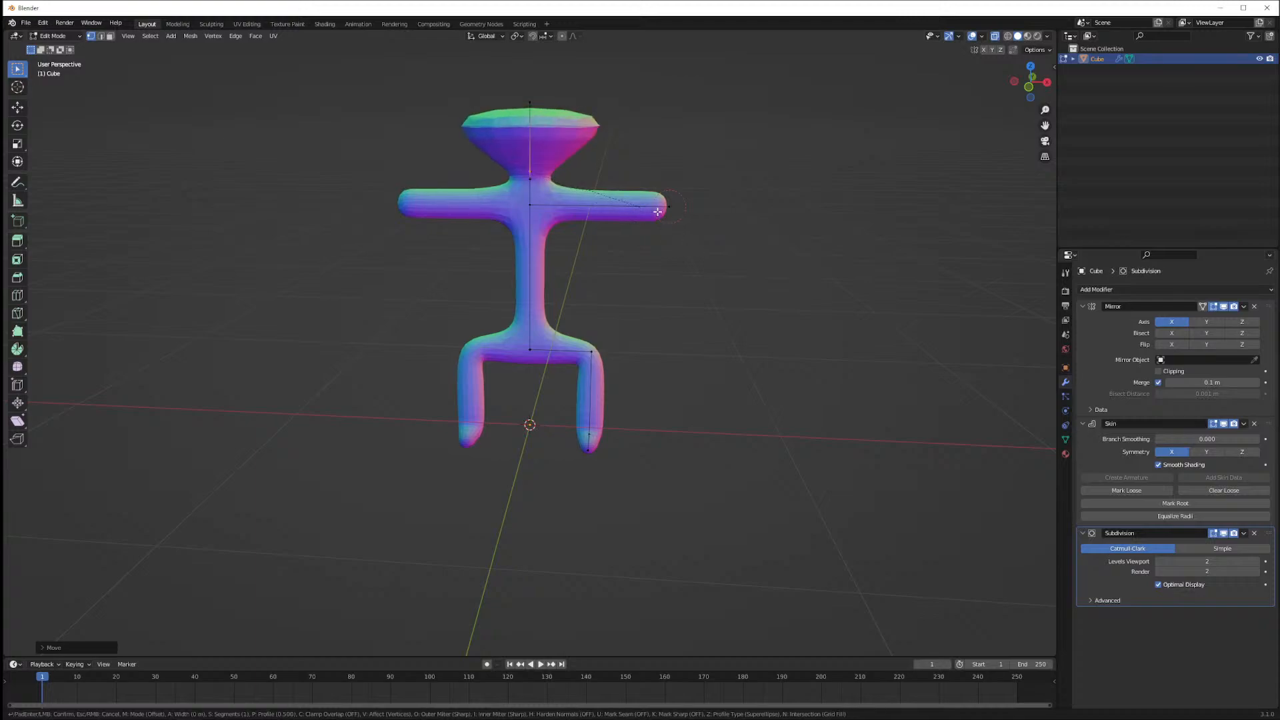
key("Escape")
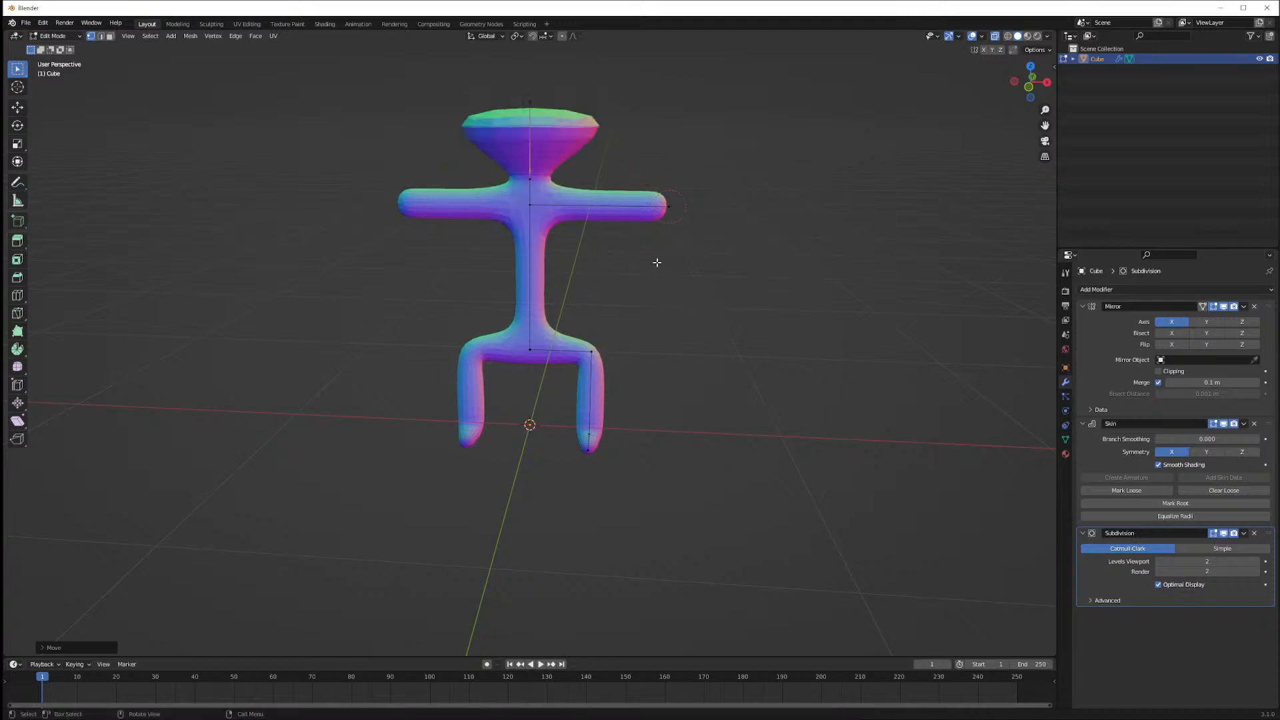
Try shifting the head's top vertex along Z and reduce its skin radius to narrow the head
left_click(514, 86)
key("g")
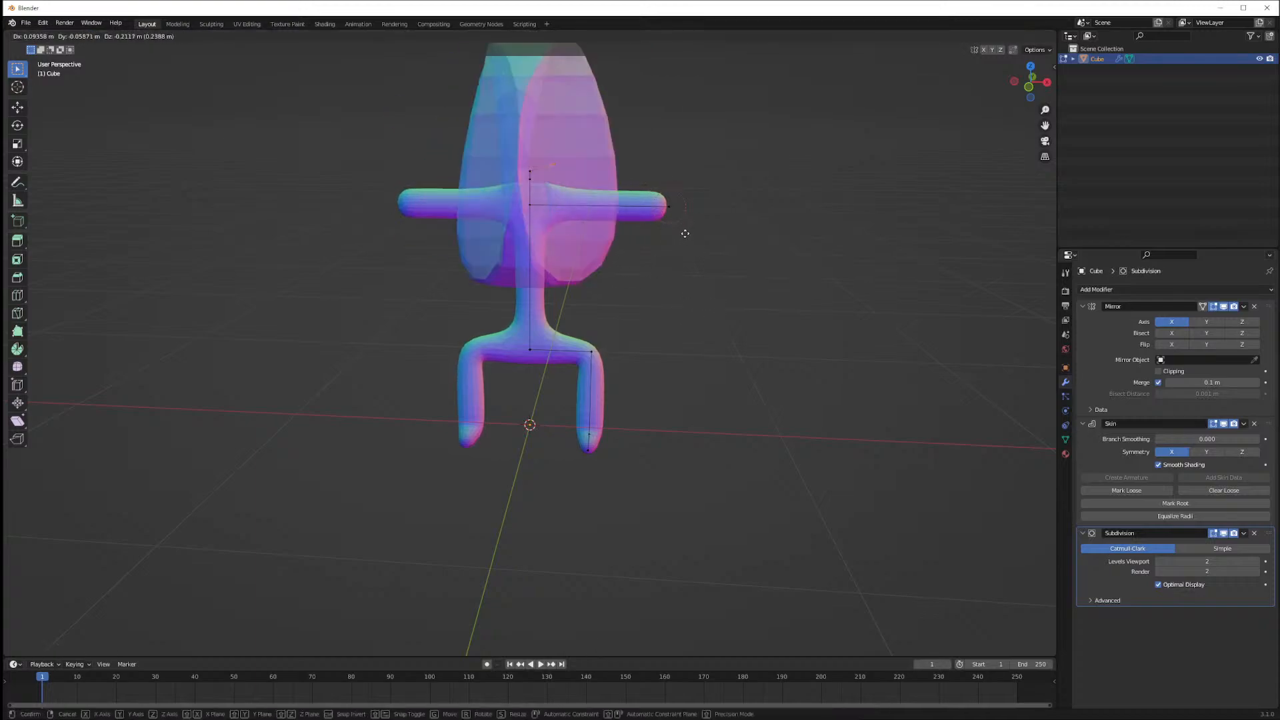
key("z")
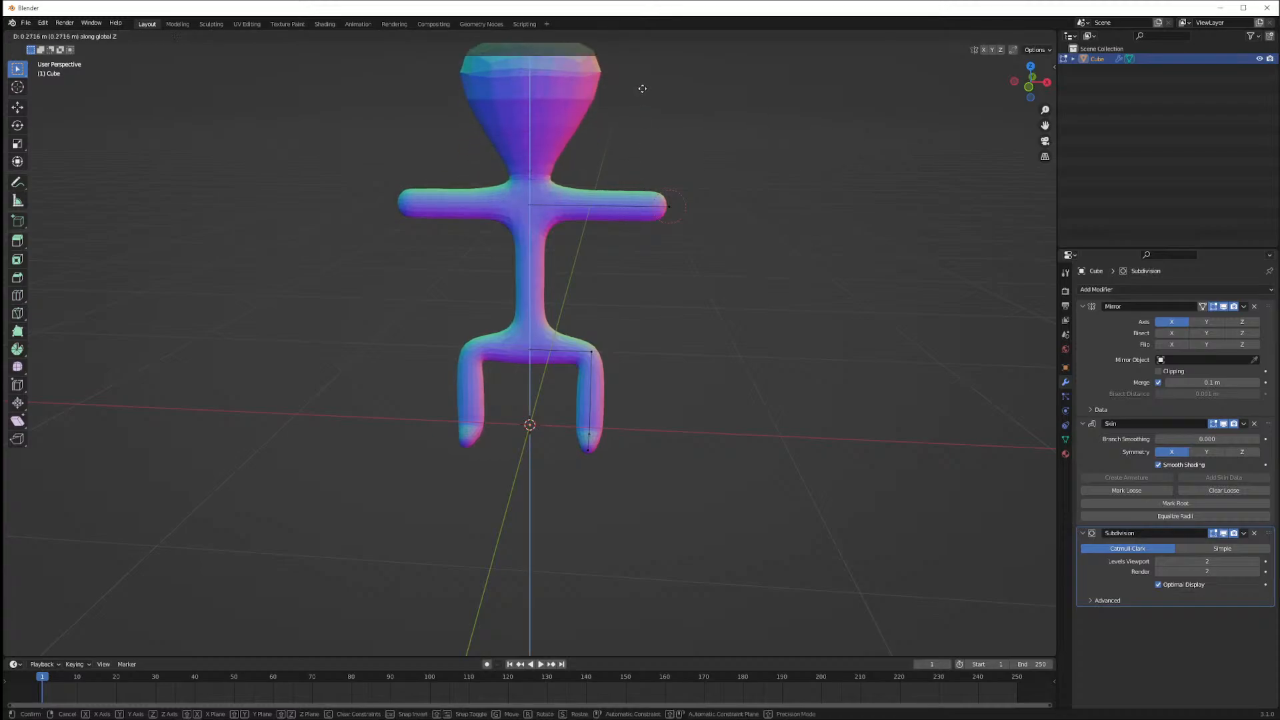
left_click(608, 180)
key("s")
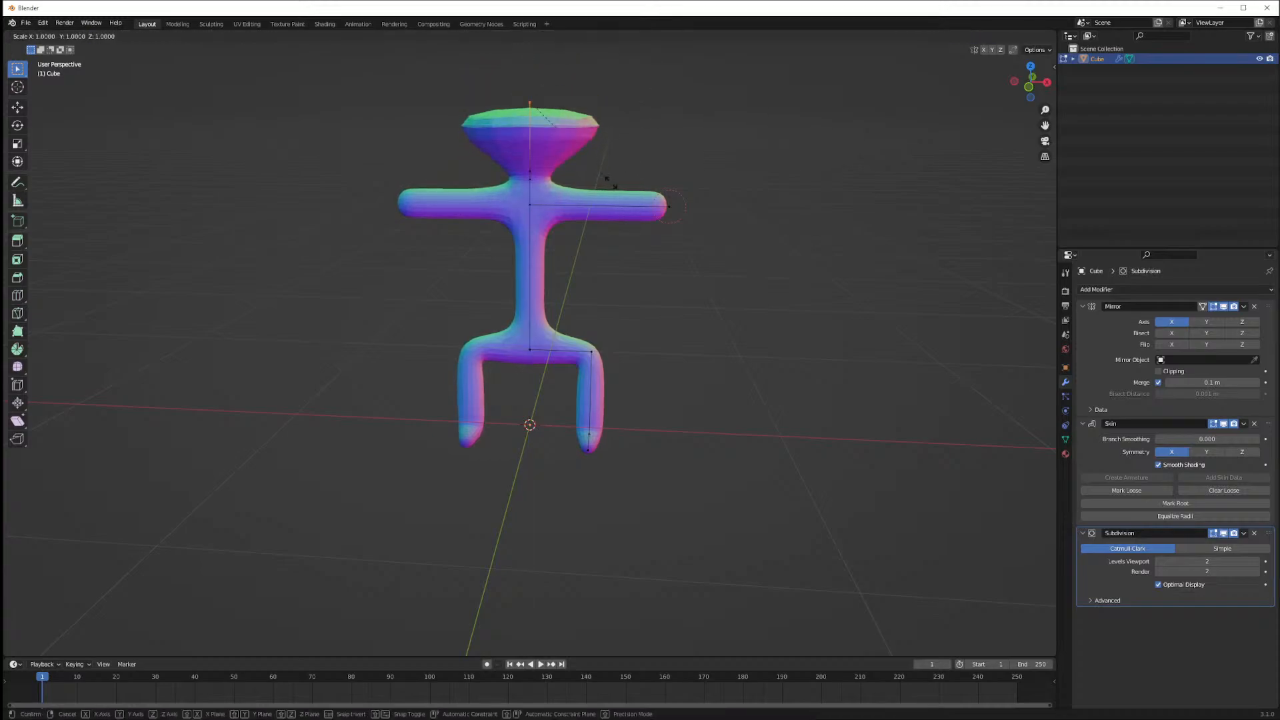
left_click(571, 171)
Examine the narrowed head and the figure's overall proportions from the side and the front
middle_click_drag(623, 140, 505, 146)
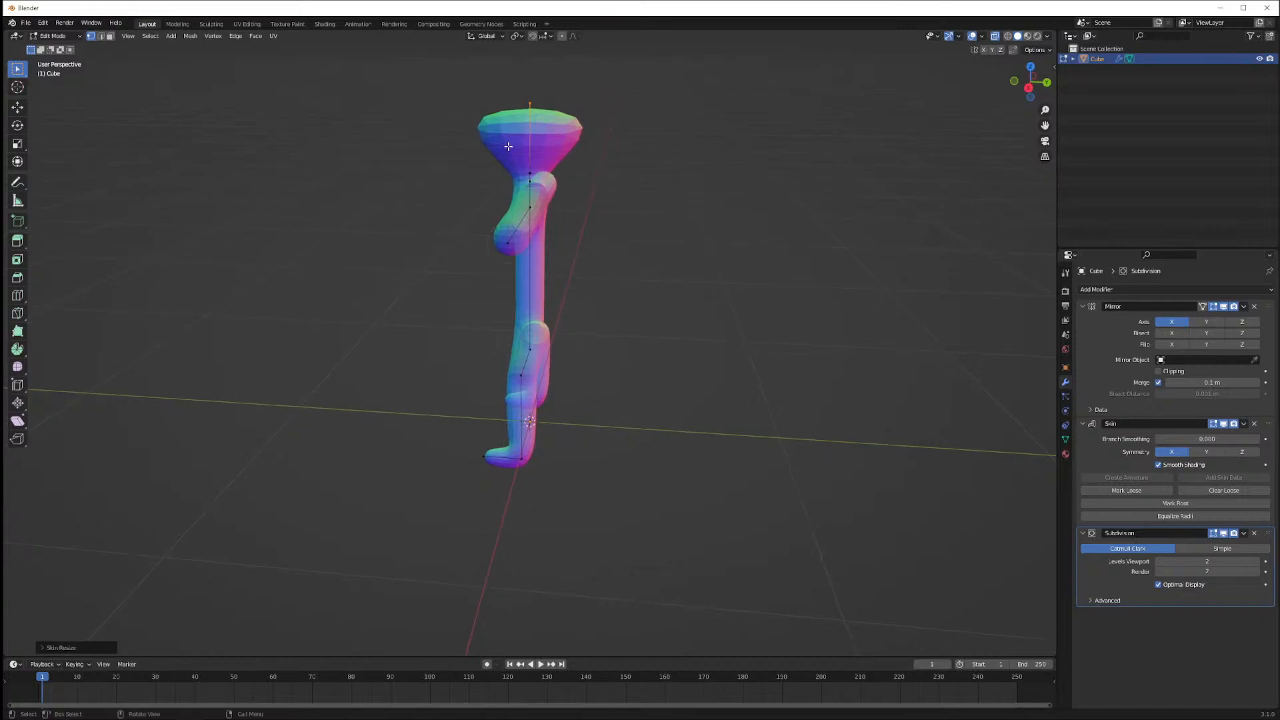
middle_click_drag(578, 228, 709, 217)
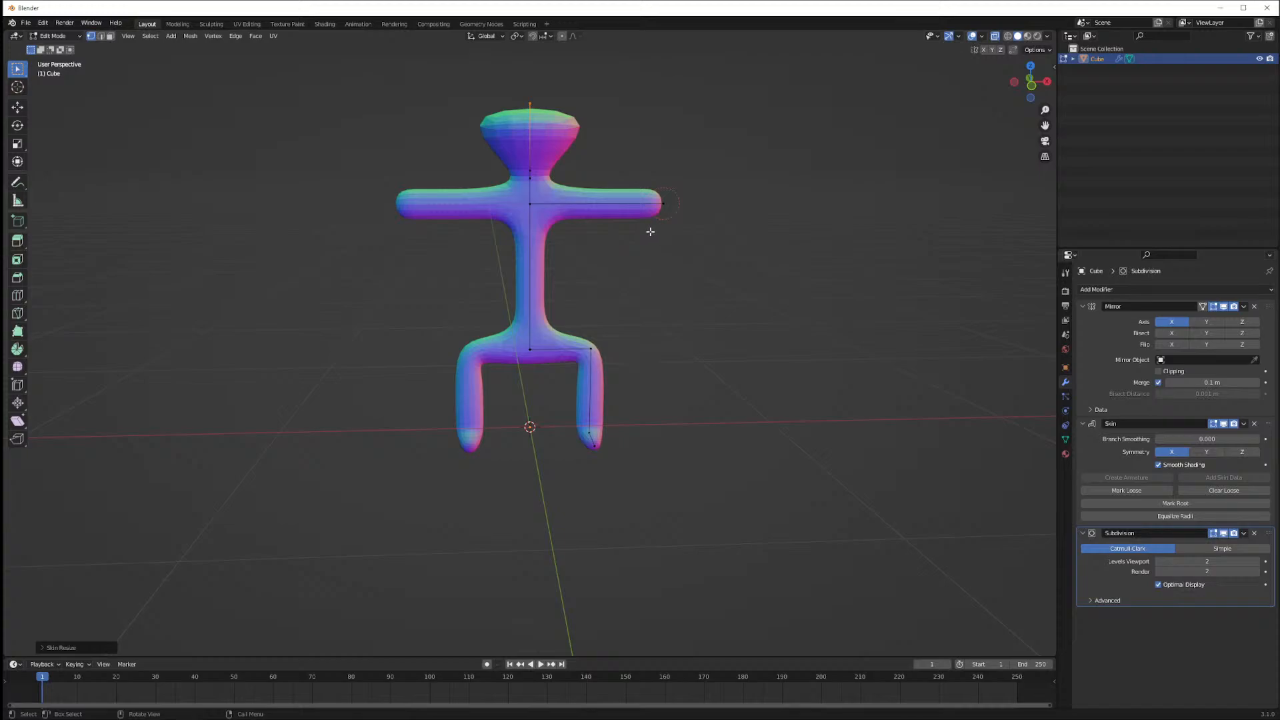
middle_click_drag(650, 231, 634, 263)
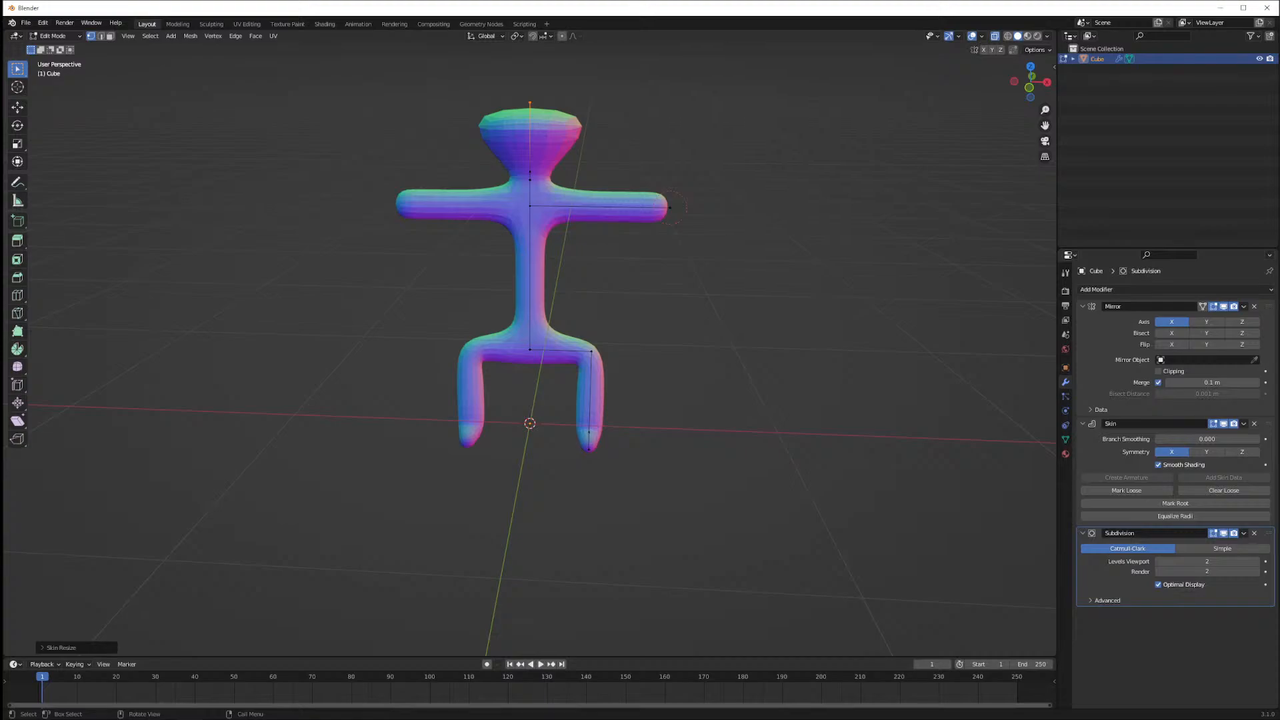
mouse_move(351, 335)
middle_mouse_down()
mouse_move(443, 315)
mouse_move(351, 315)
middle_mouse_up()
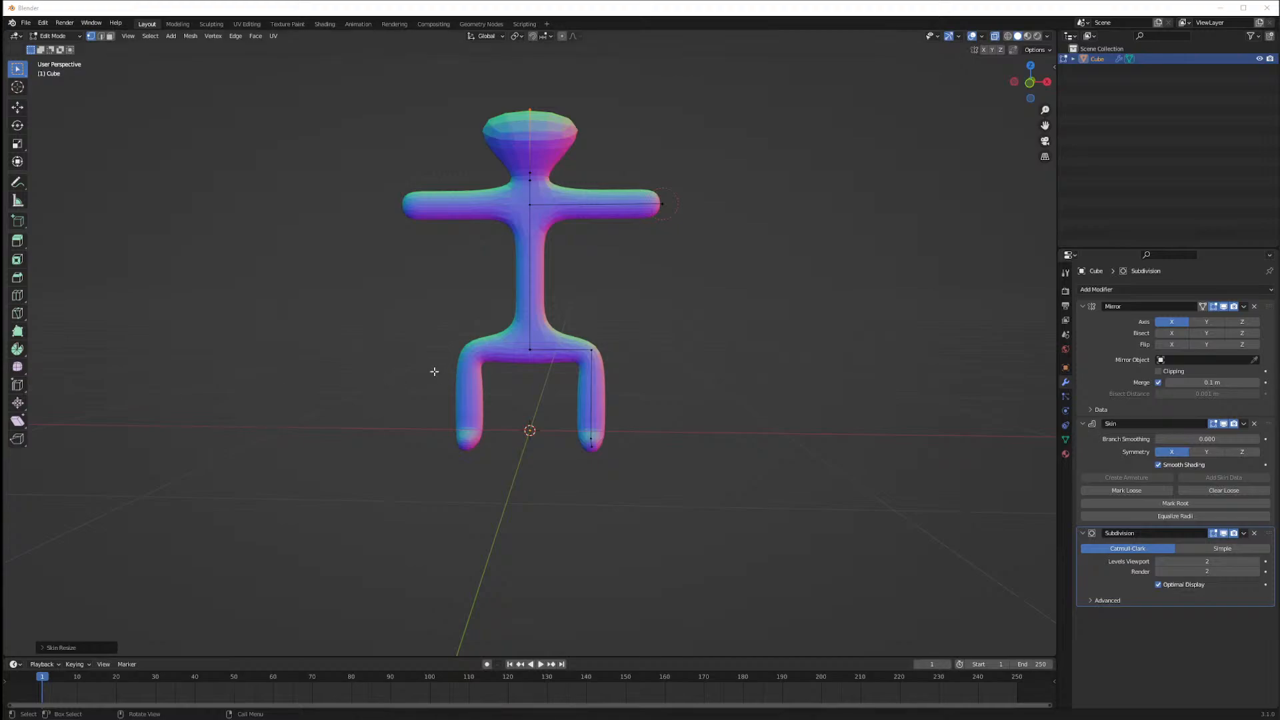
key("KP_1")
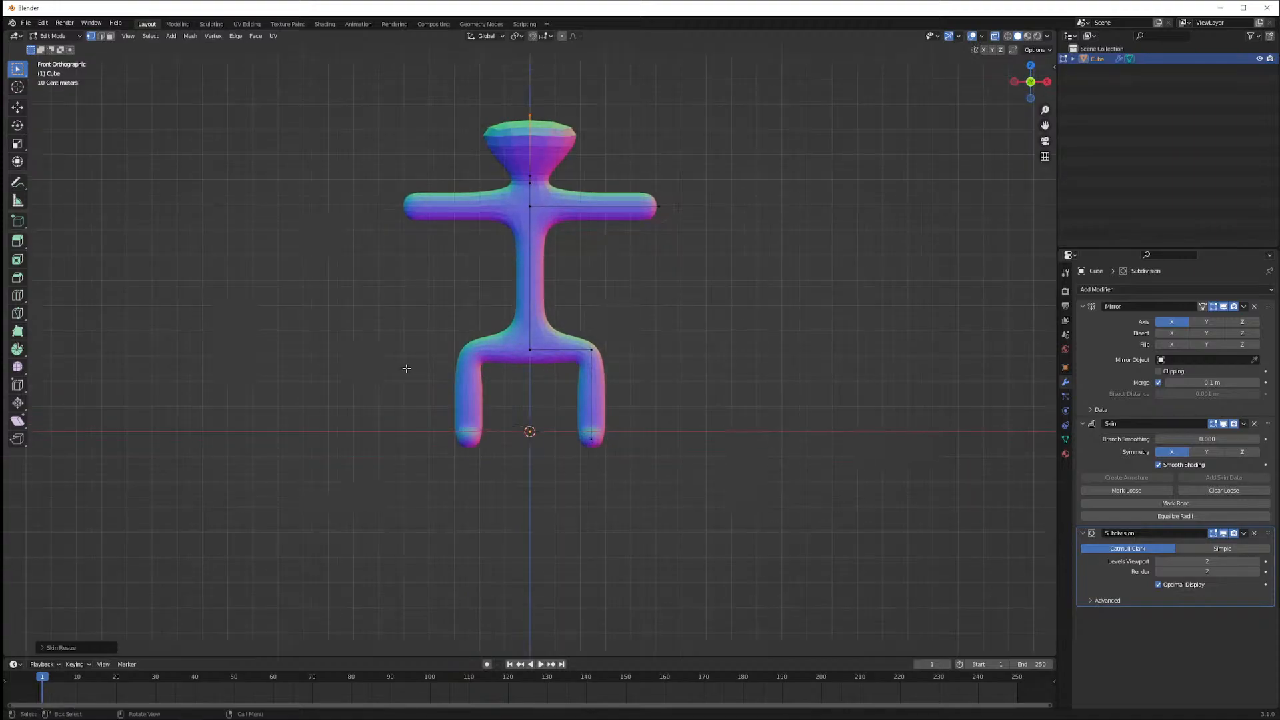
middle_click_drag(409, 318, 458, 317)
key("KP_1")
middle_click_drag(627, 280, 609, 317)
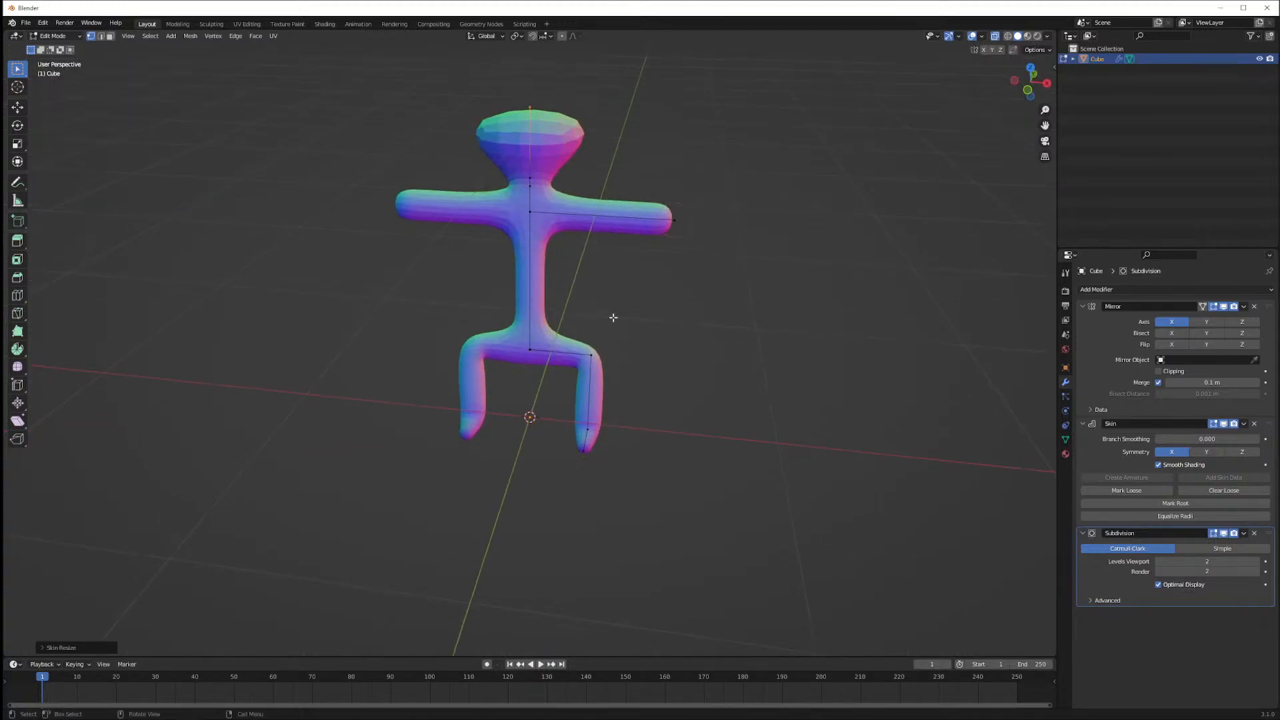
key("KP_1")
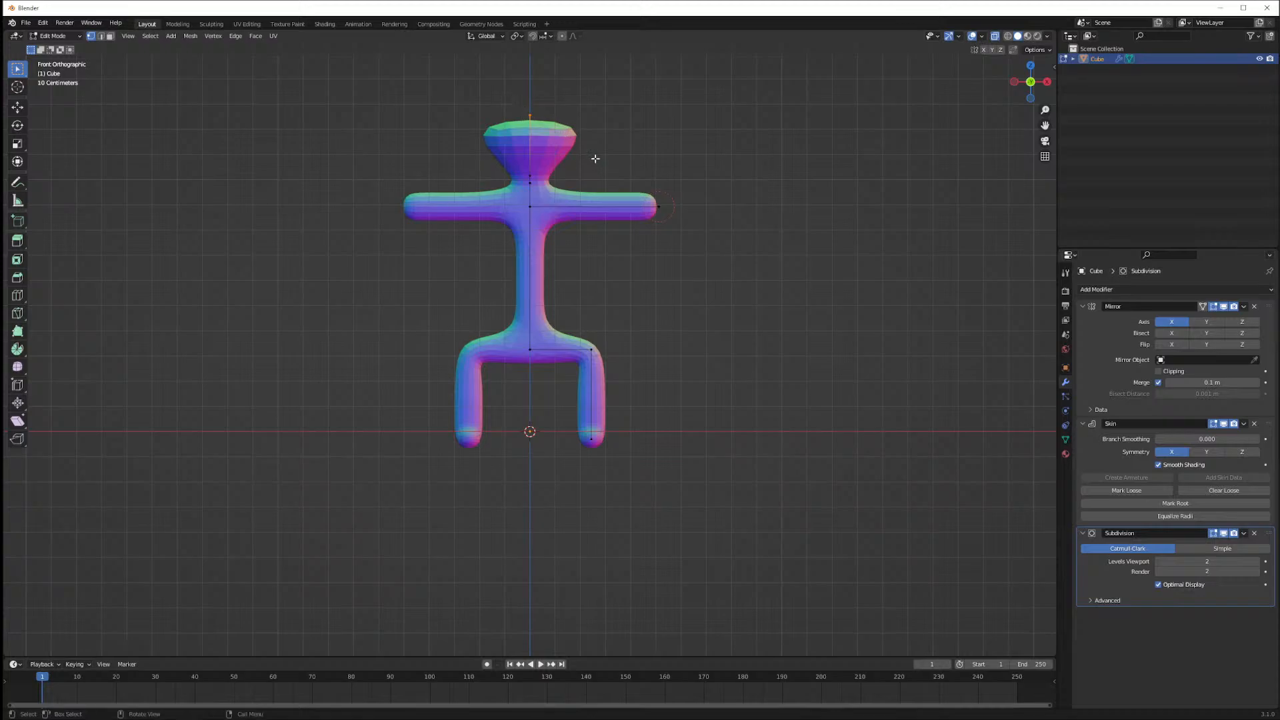
key("g")
key("z")
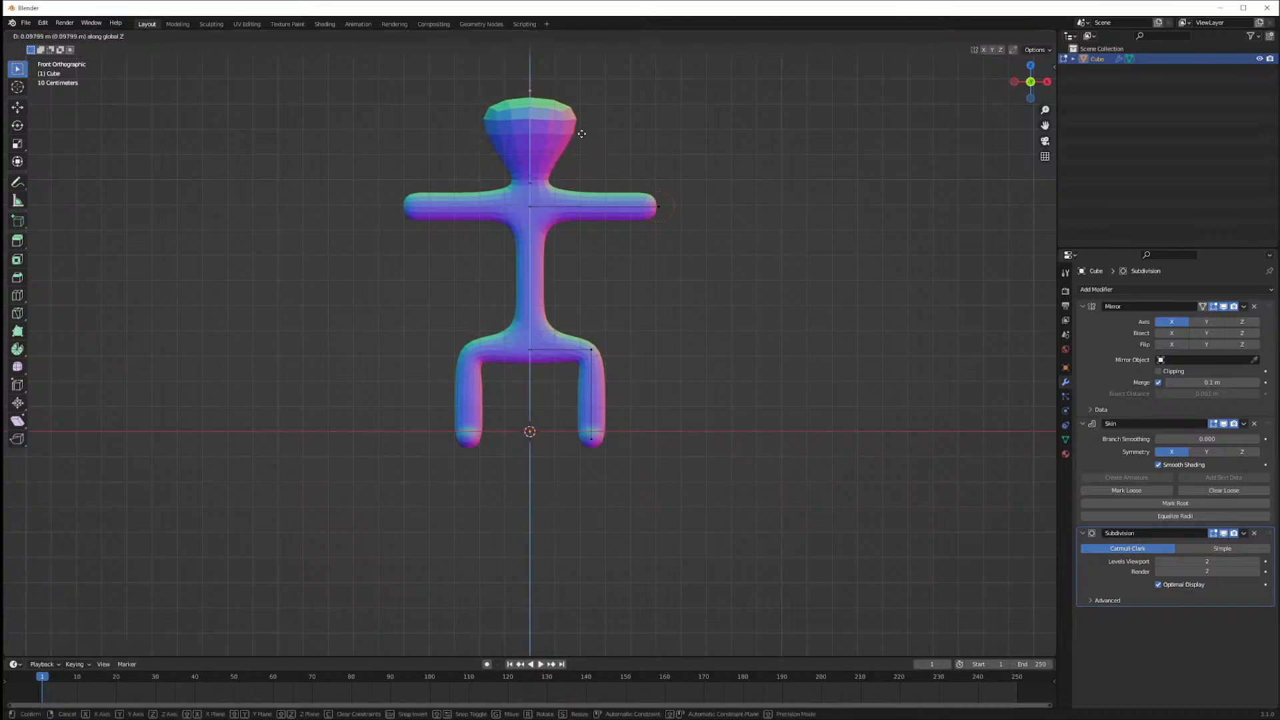
right_click(581, 133)
key("s")
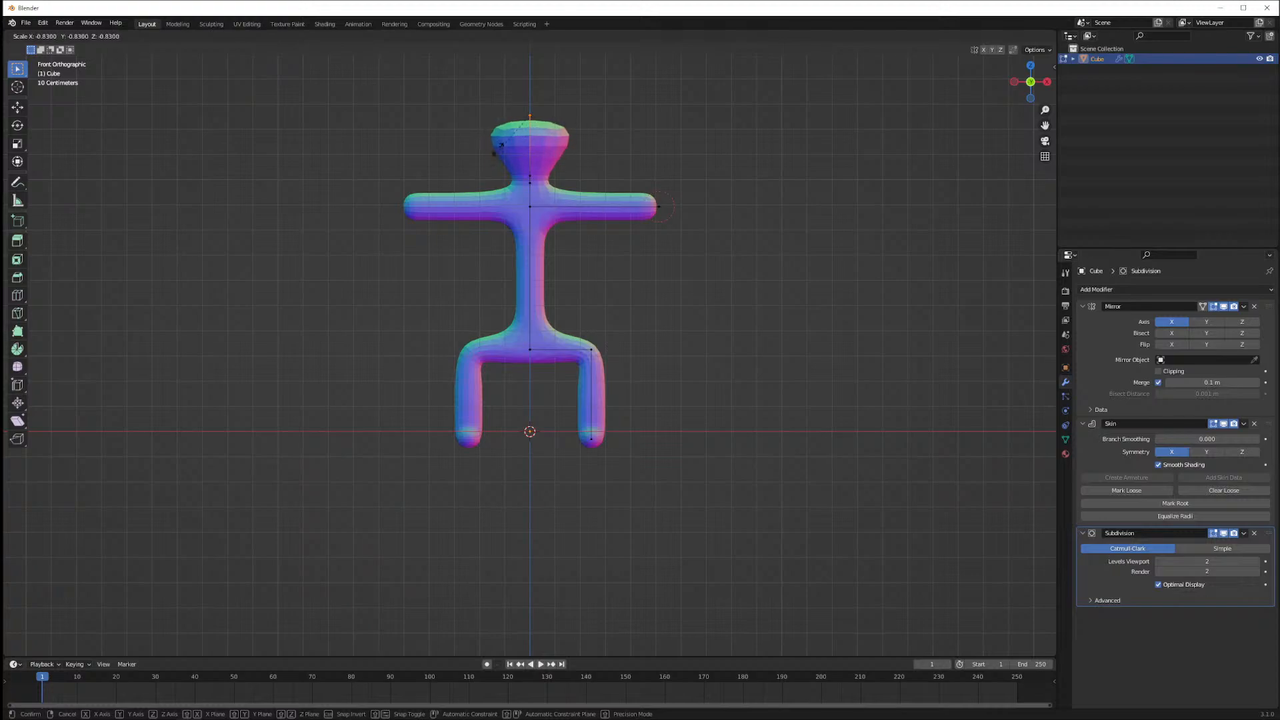
right_click(577, 95)
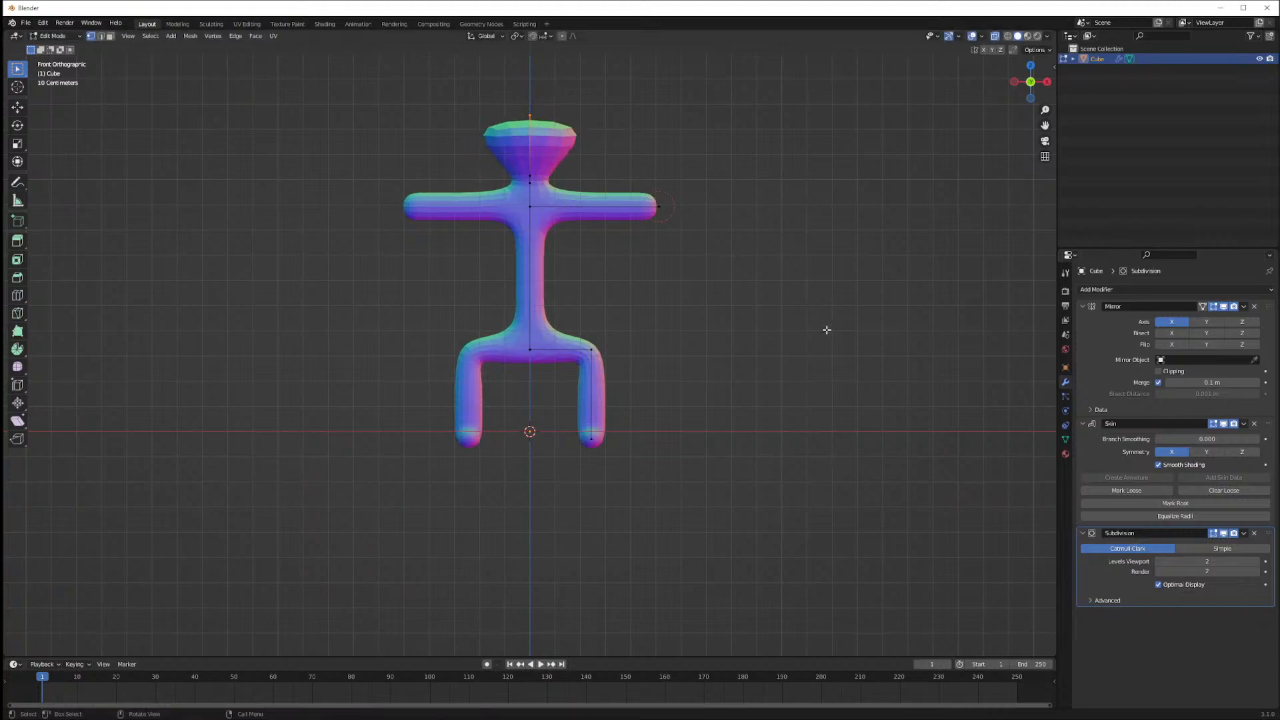
Shrink the skin radius of the head's top vertex by roughly a third
key("ctrl+a")
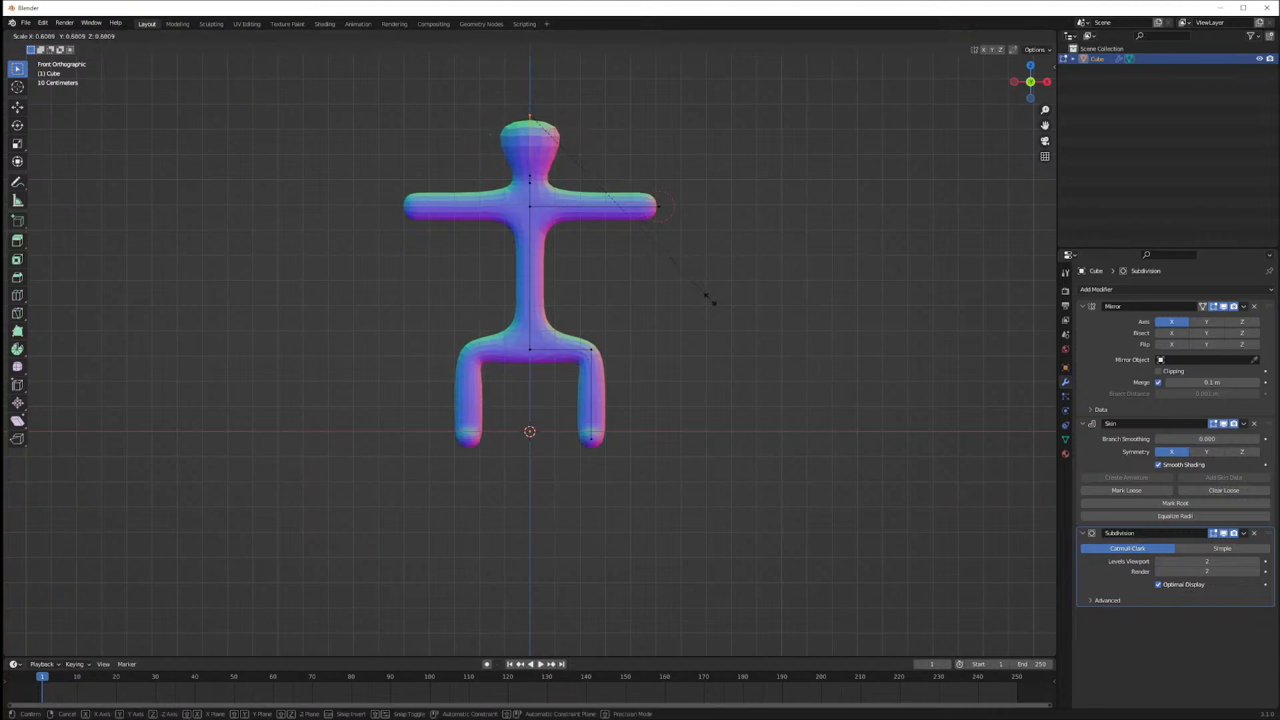
left_click(737, 323)
middle_click_drag(712, 220, 720, 252)
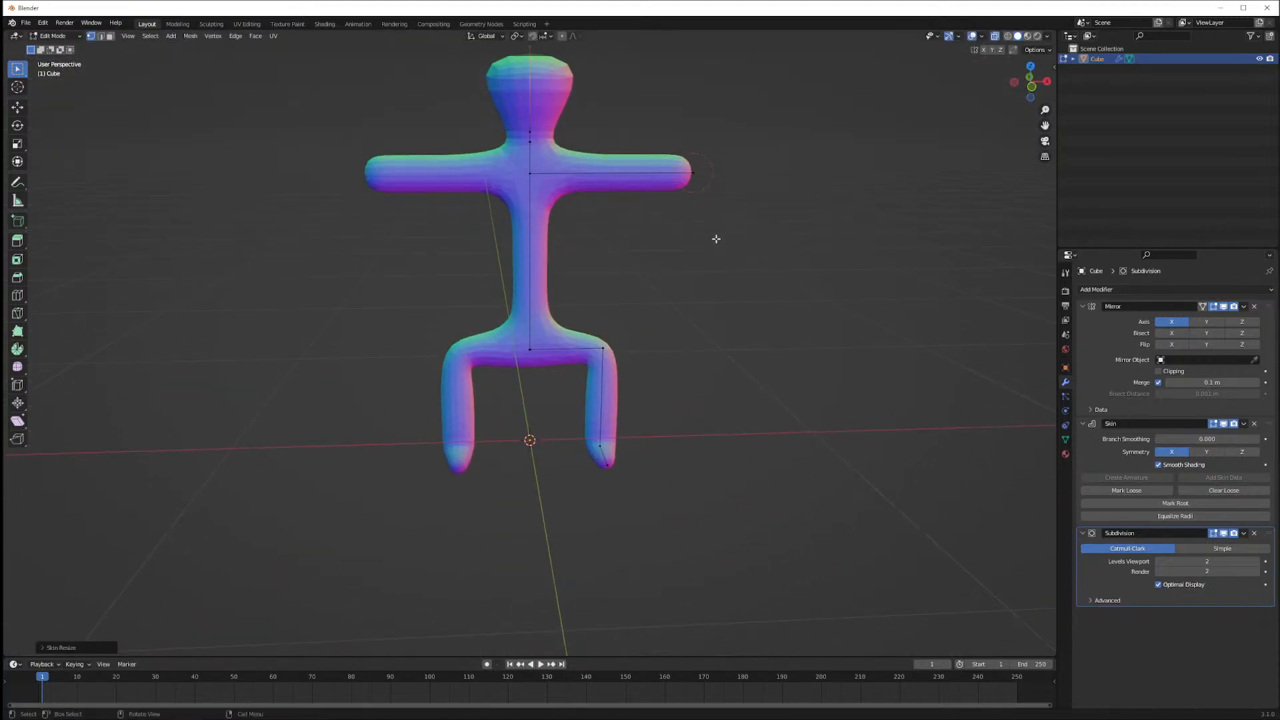
scroll(717, 238, "down", 1)
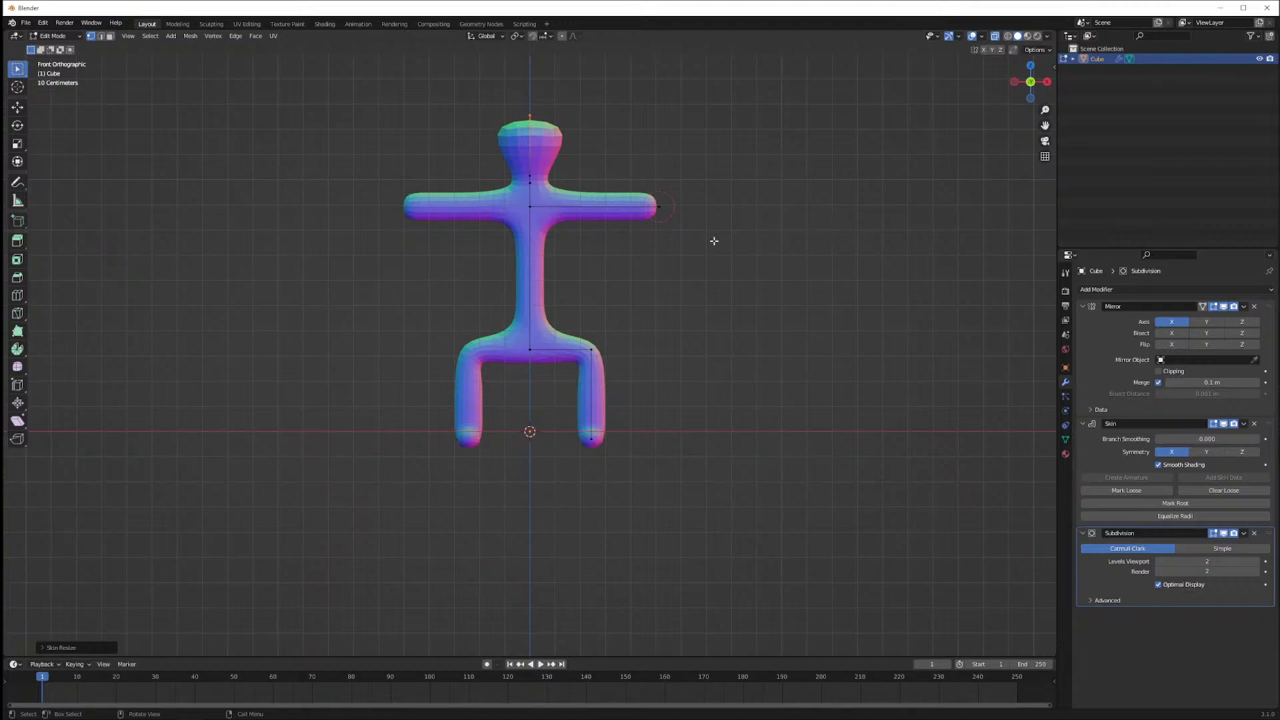
scroll(714, 241, "down", 1)
scroll(707, 242, "up", 2)
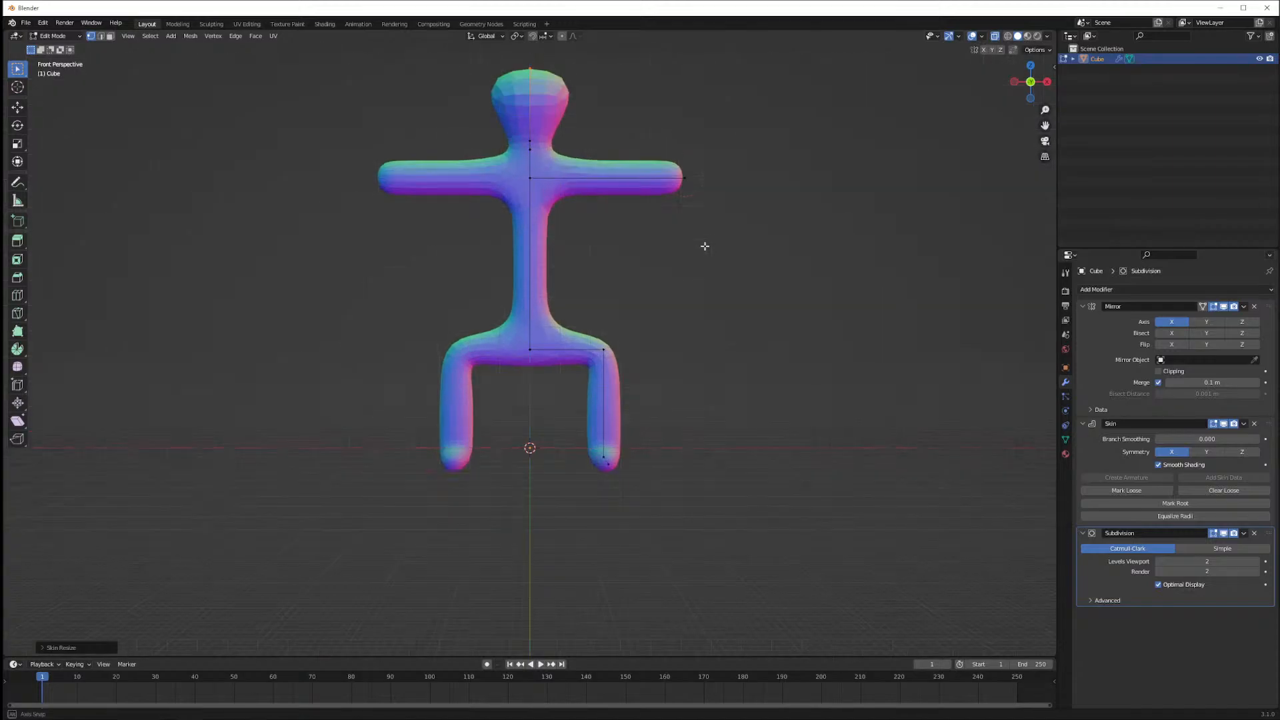
middle_click_drag(703, 243, 631, 326)
key("KP_Decimal")
key("ctrl+a")
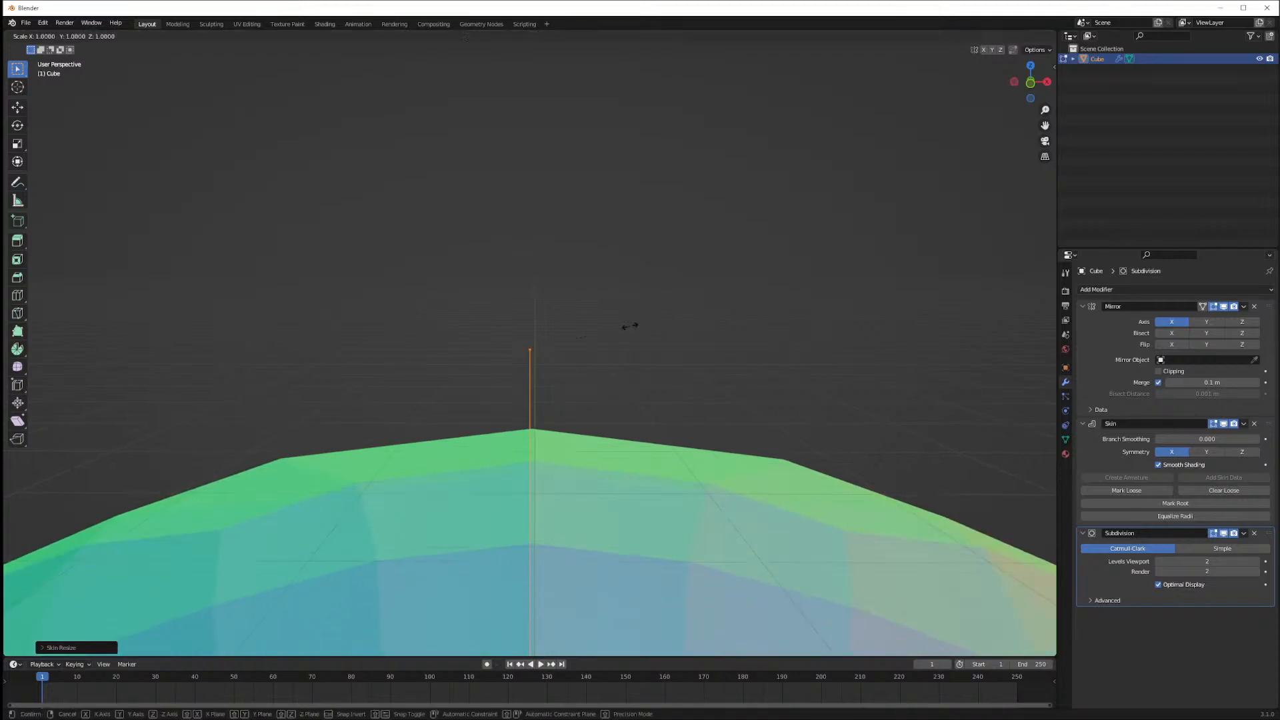
right_click(629, 326)
key("ctrl+c")
scroll(618, 360, "down", 4)
key("shift+c")
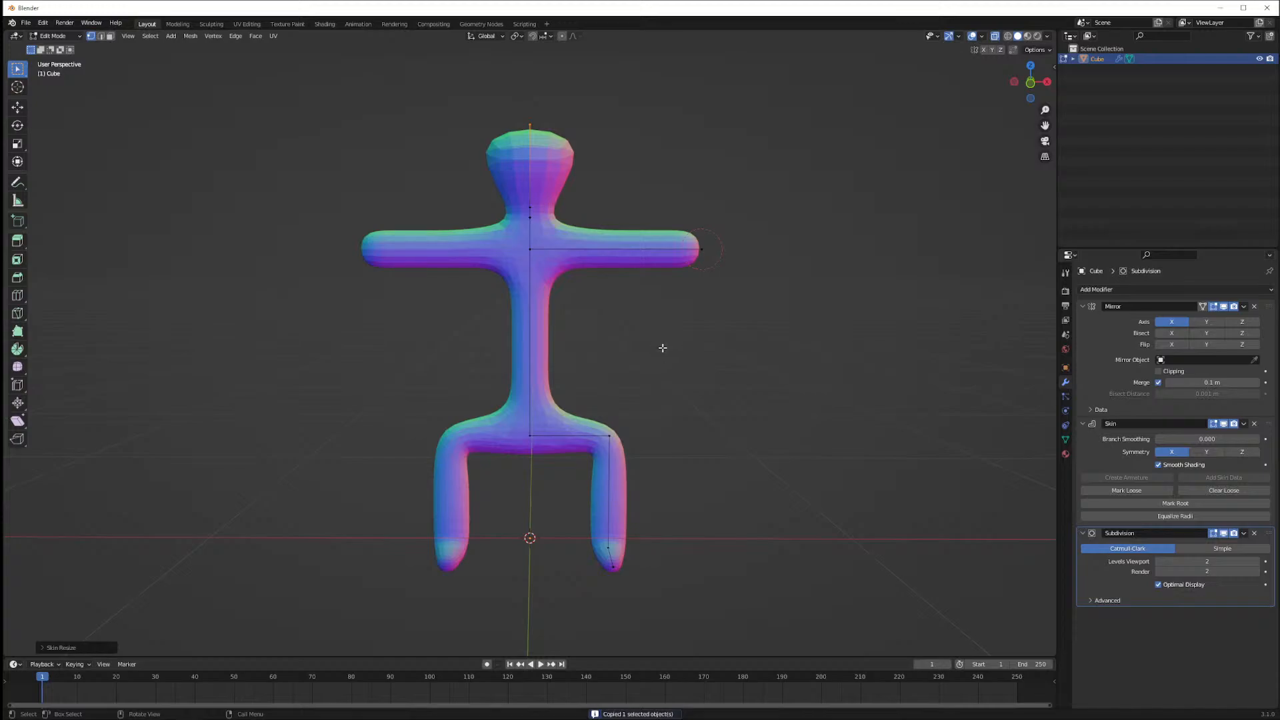
key("KP_1")
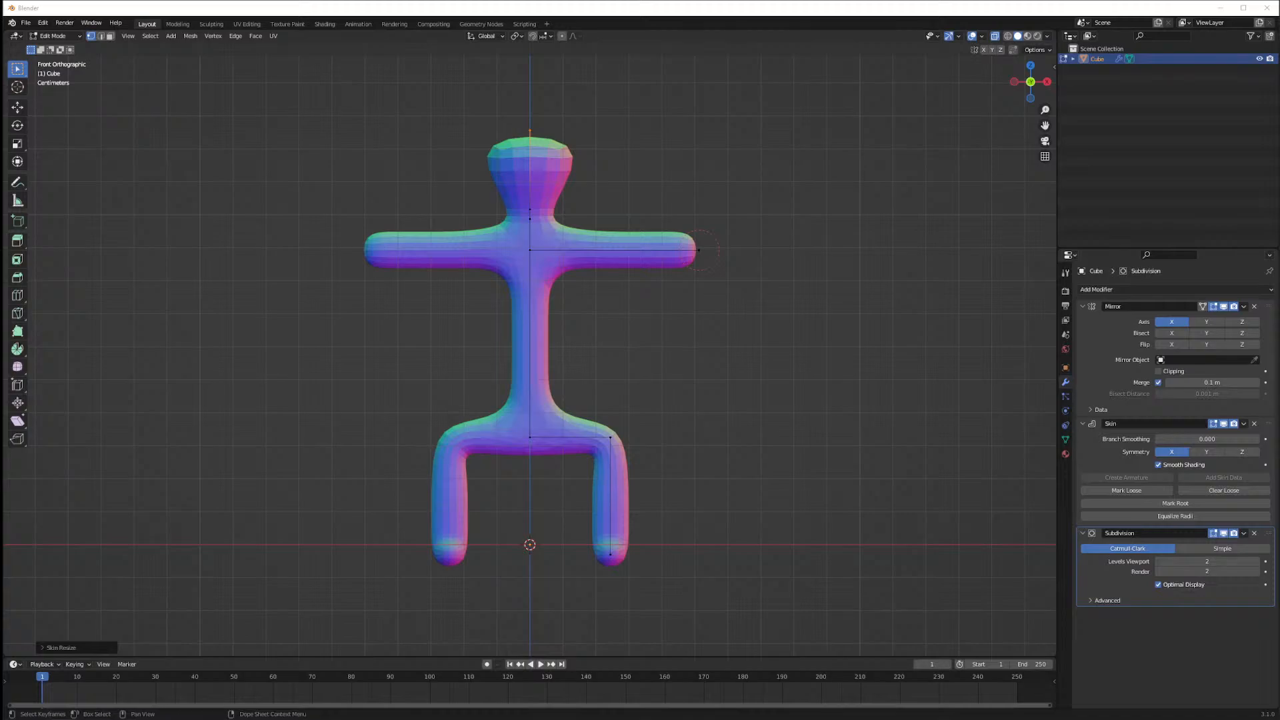
Test a skin radius scaled to about 0.24 on the arm's end vertex
mouse_move(722, 373)
middle_mouse_down()
mouse_move(818, 375)
mouse_move(709, 394)
mouse_move(729, 386)
middle_mouse_up()
mouse_move(680, 326)
middle_mouse_down()
mouse_move(668, 326)
mouse_move(678, 321)
middle_mouse_up()
left_click_drag(780, 325, 691, 219)
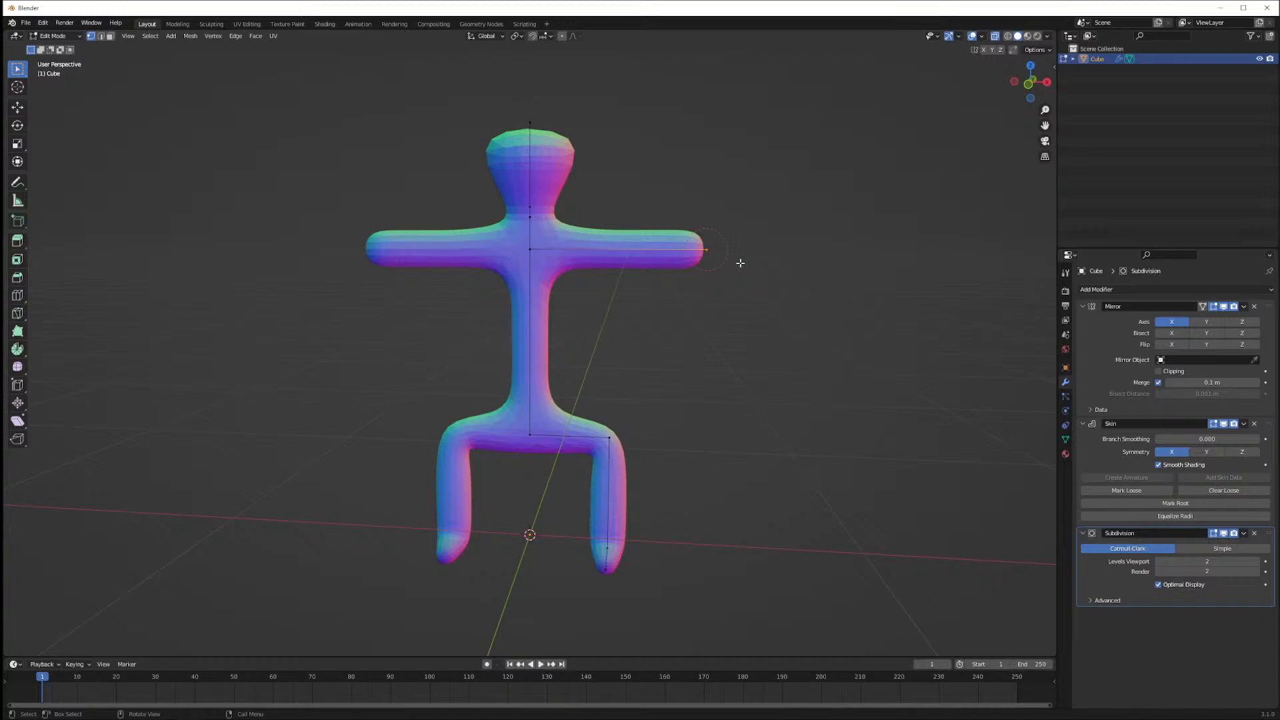
key("ctrl+a")
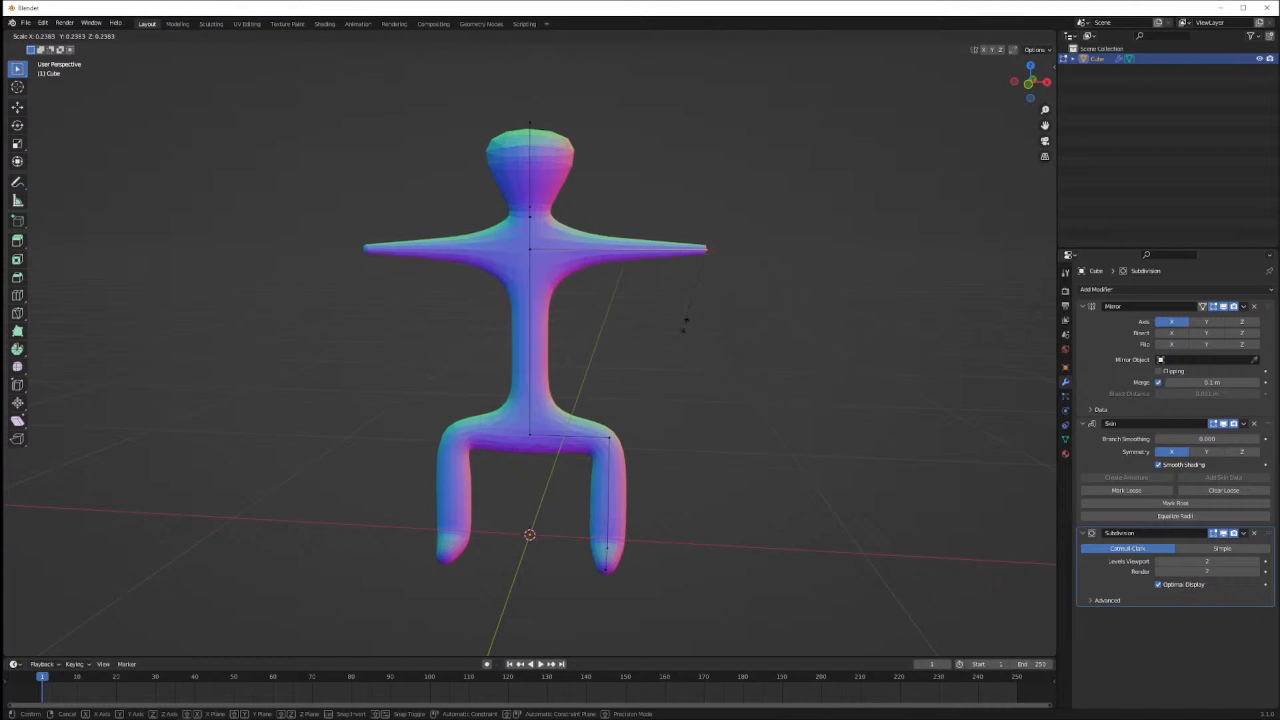
right_click(687, 321)
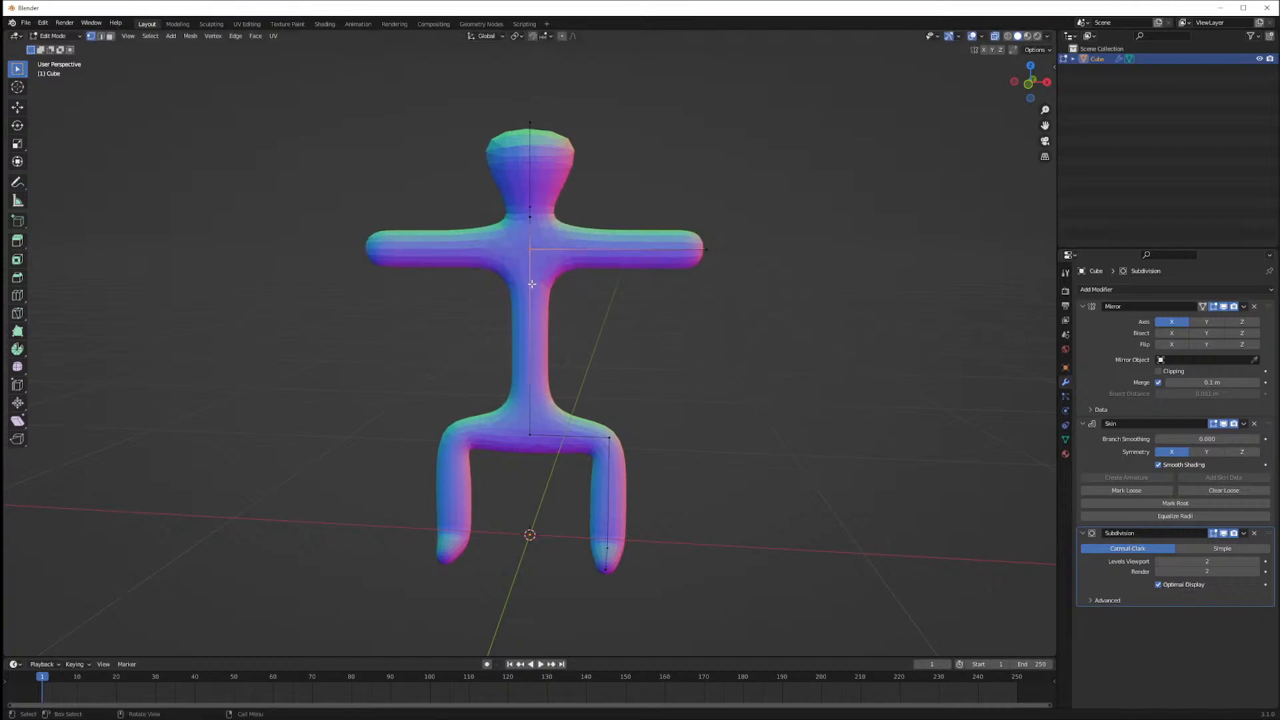
Add a vertex midway along the torso with a loop cut and raise it about 0.16 m along Z
key("ctrl+r")
left_click(545, 355)
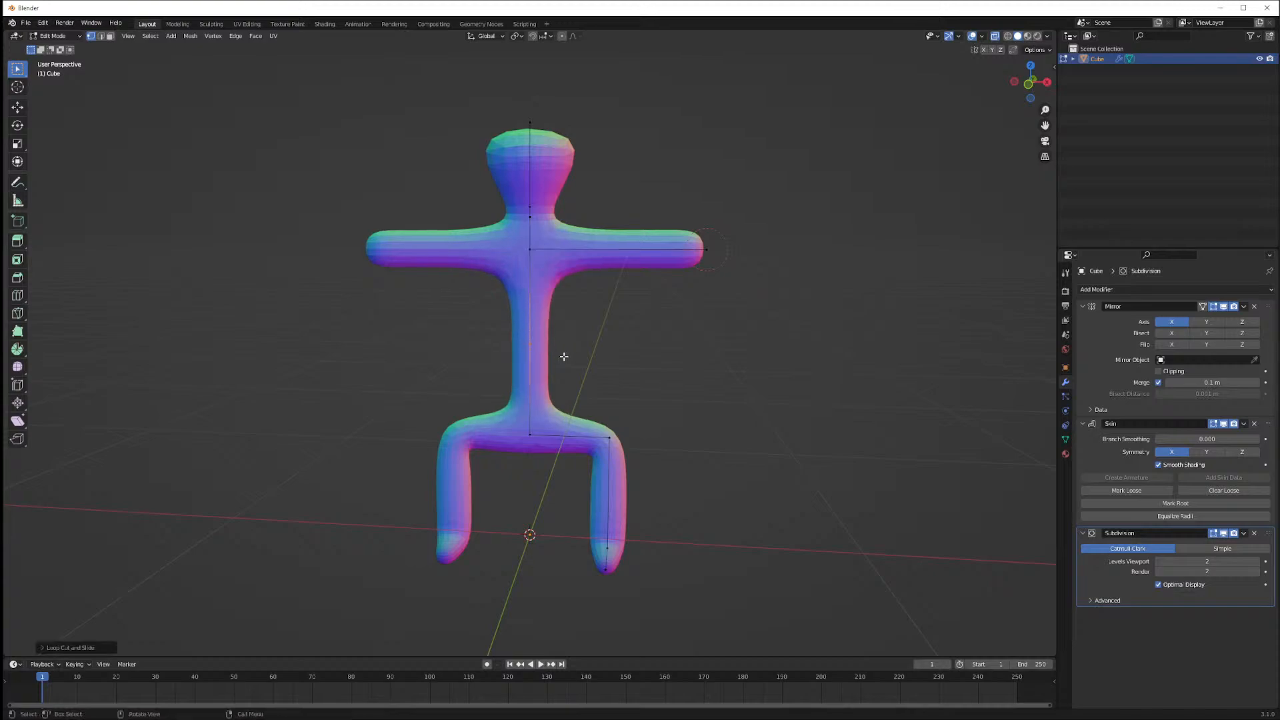
key("g")
key("z")
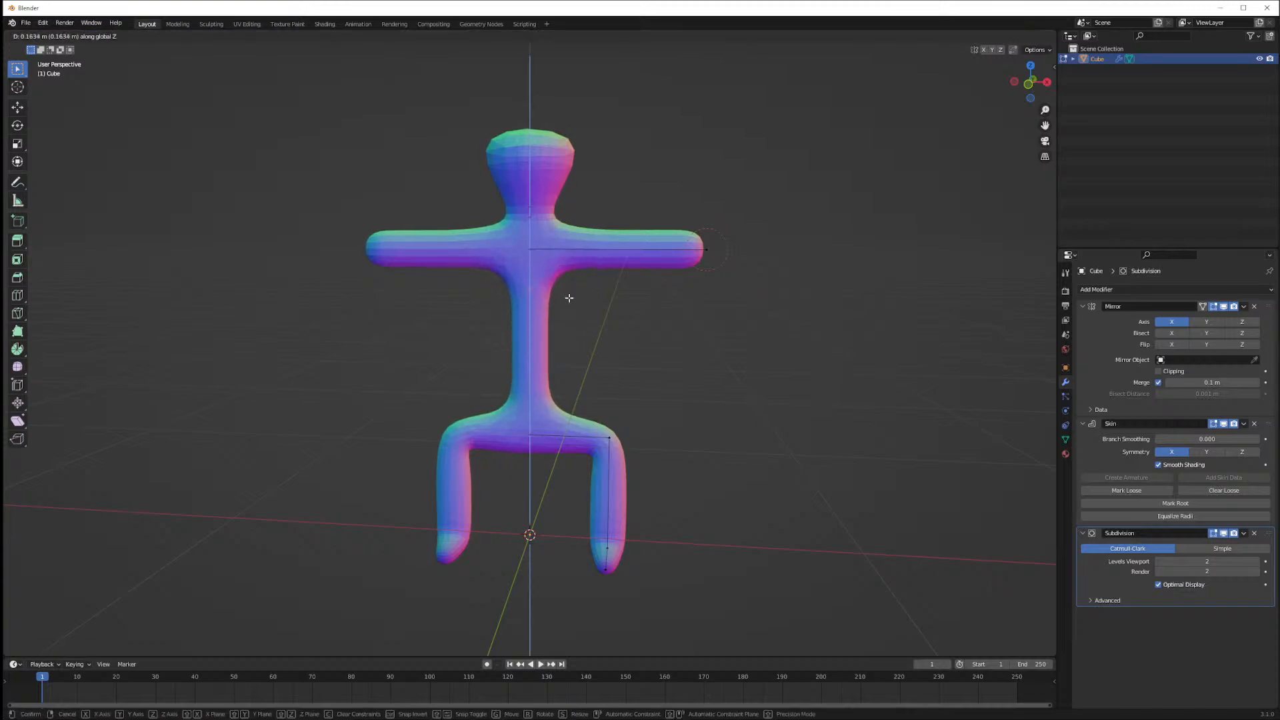
left_click(568, 298)
Test a much larger skin radius and a vertex bevel on the new torso vertex, and undo both
key("ctrl+a")
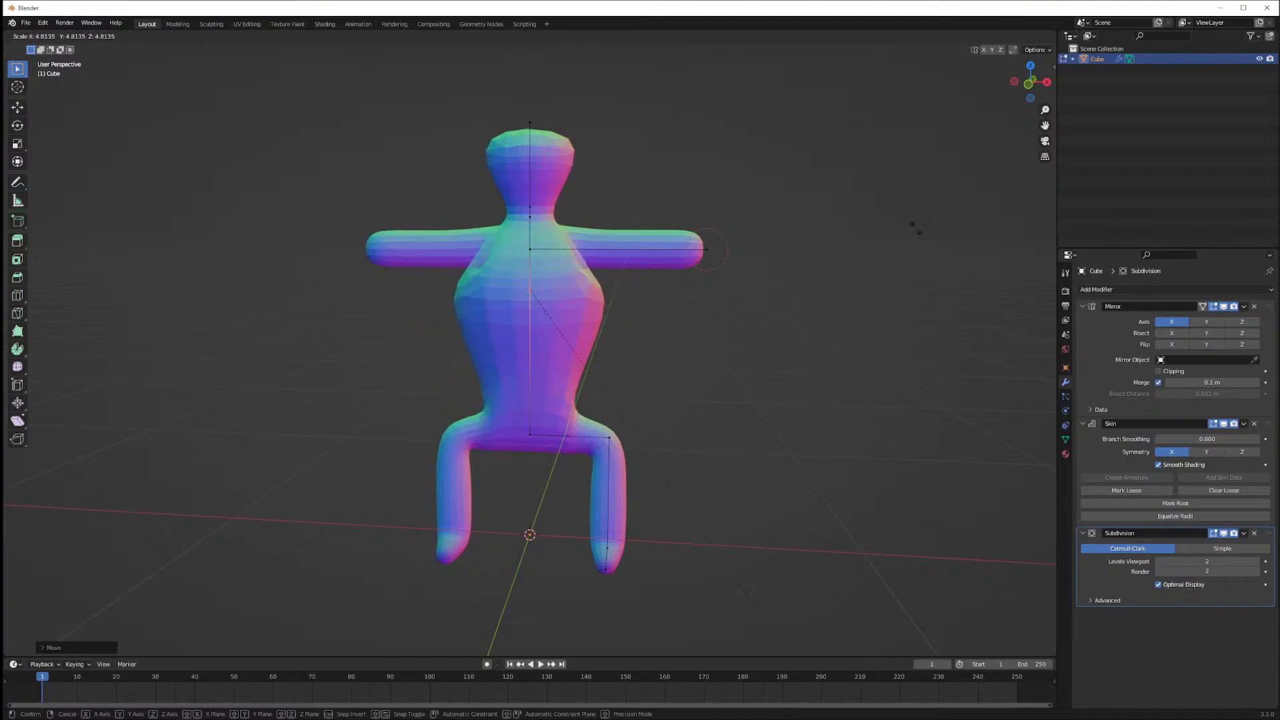
left_click(800, 256)
middle_click_drag(846, 242, 872, 251)
key("ctrl+shift+b")
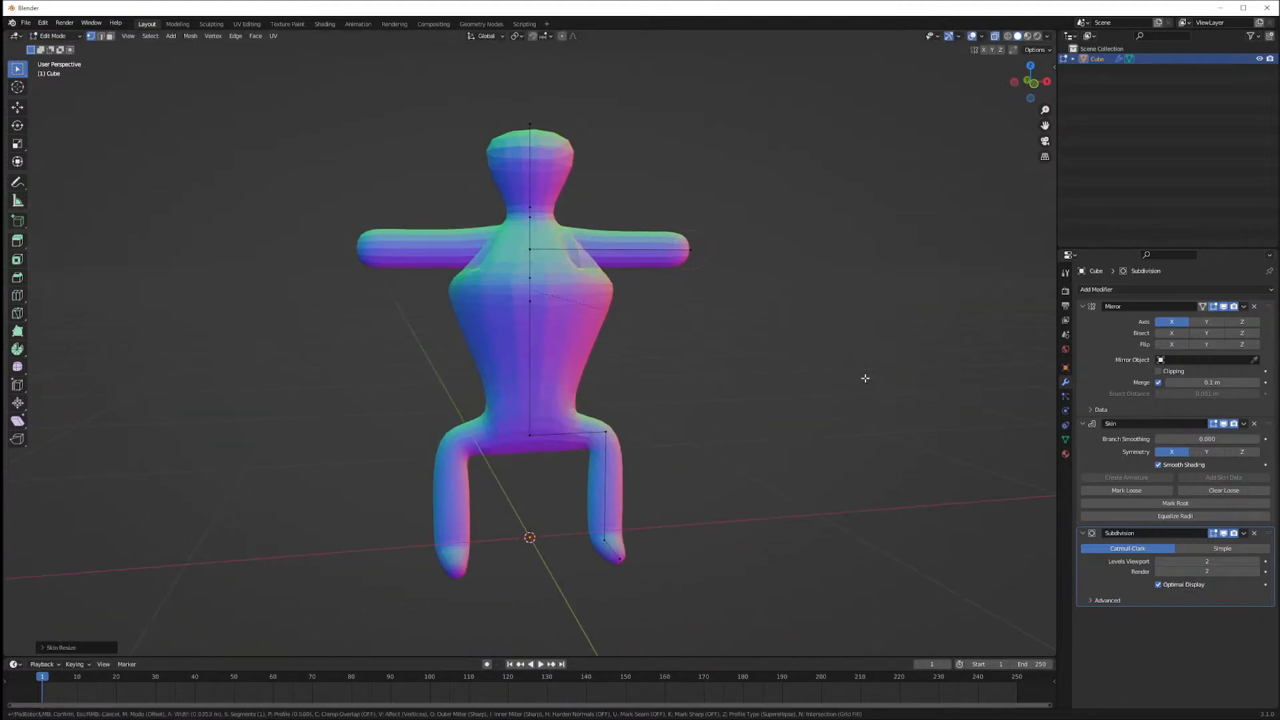
left_click(767, 313)
middle_click_drag(766, 314, 809, 325)
key("ctrl+z")
key("ctrl+z")
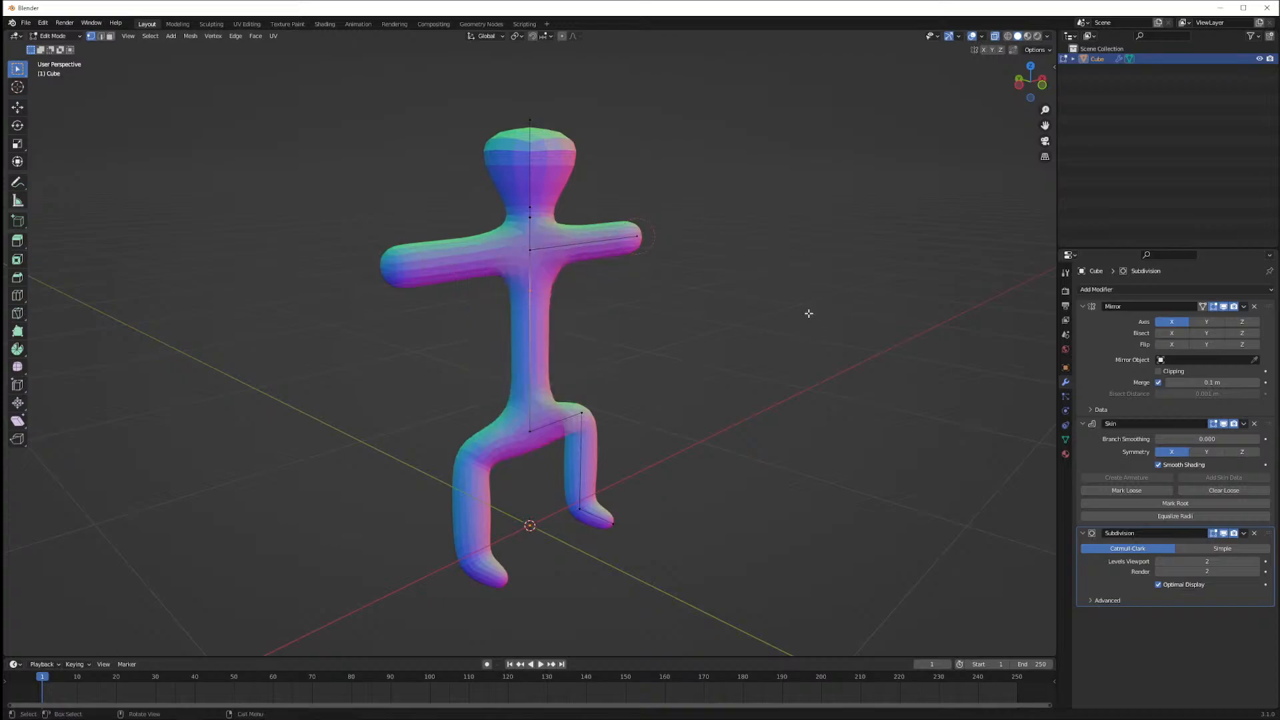
Lower the torso's middle vertex about 0.28 m along Z and enlarge its skin radius to roughly five times
key("g")
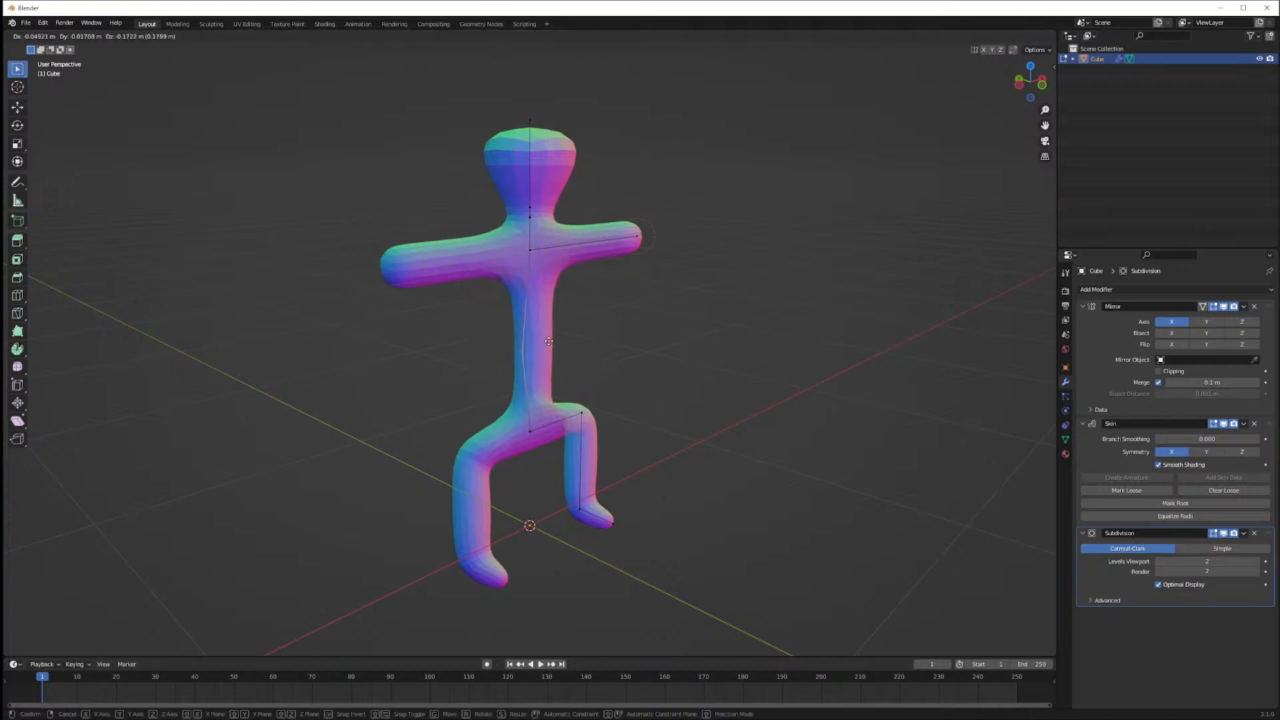
key("z")
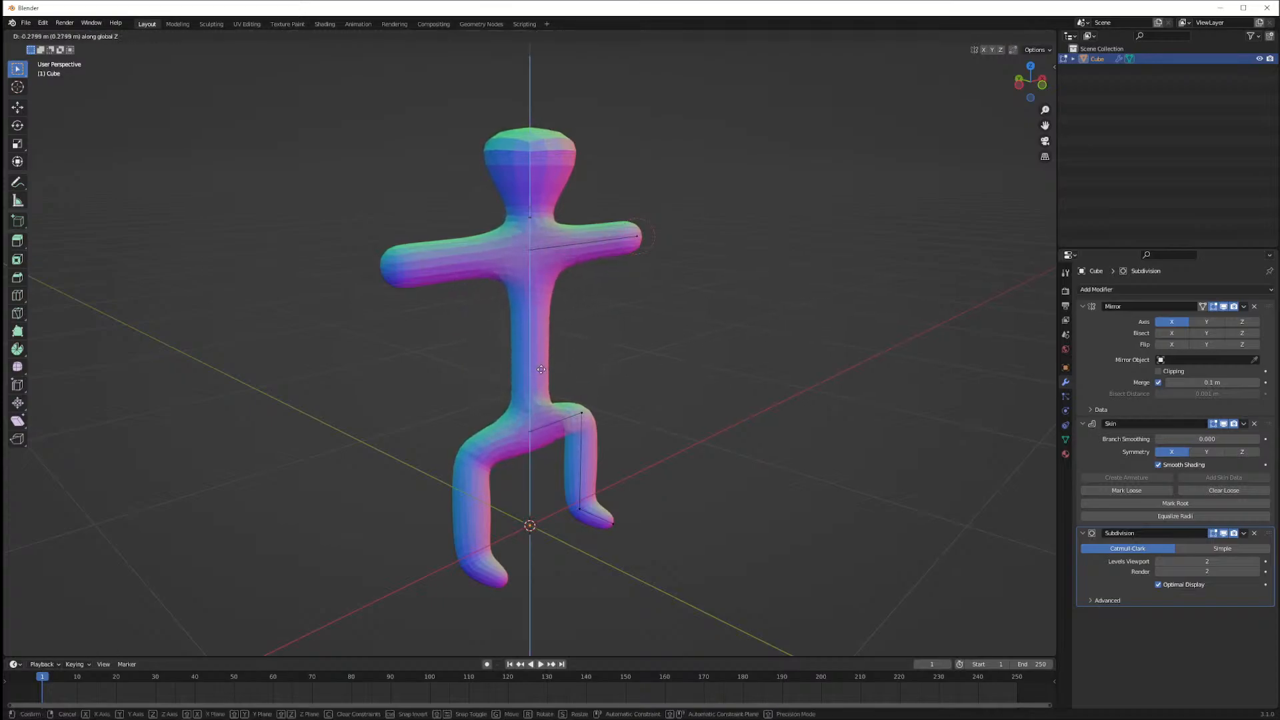
left_click(541, 367)
key("ctrl+a")
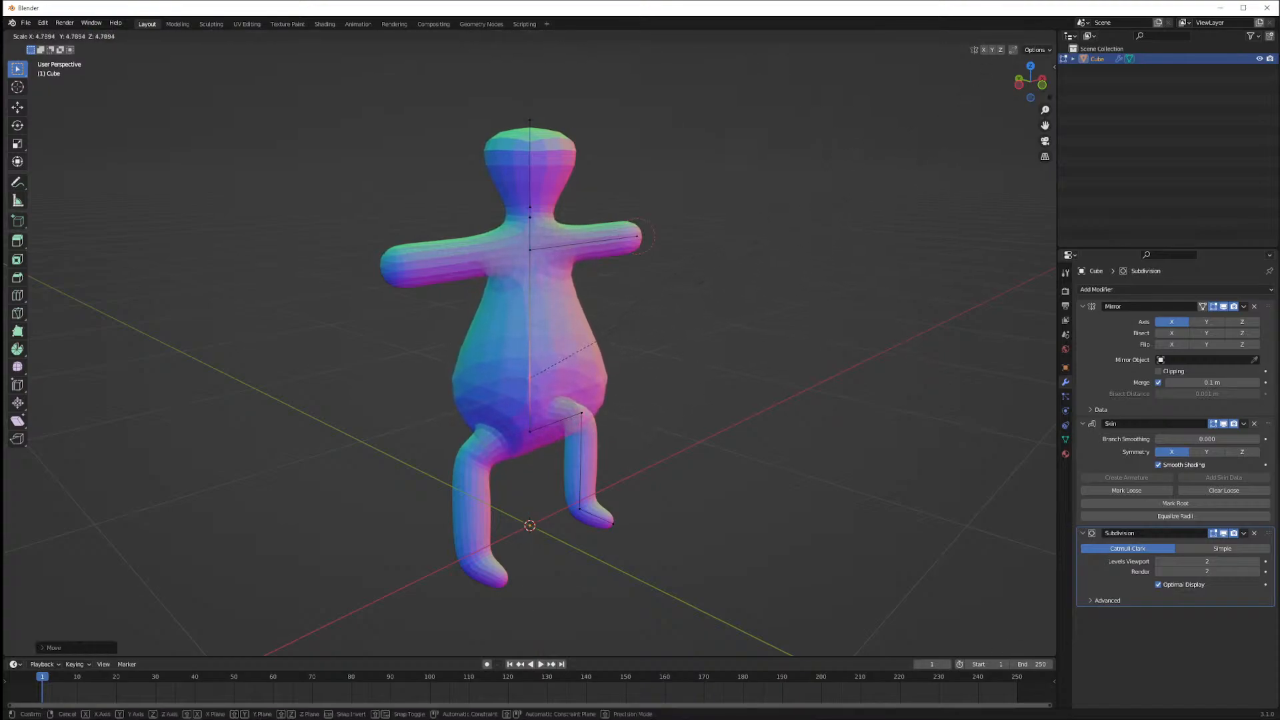
left_click(260, 221)
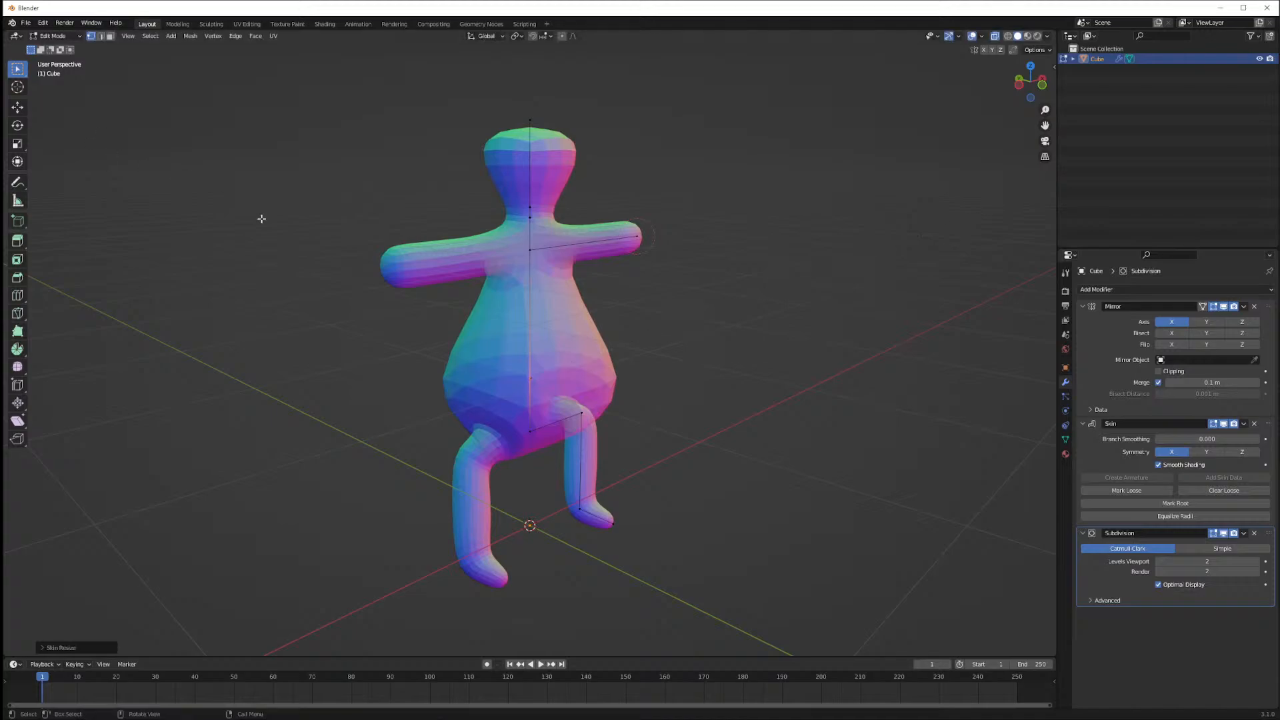
Examine the widened torso from the front in Object Mode, and return to Edit Mode
middle_click_drag(677, 285, 760, 320)
key("Tab")
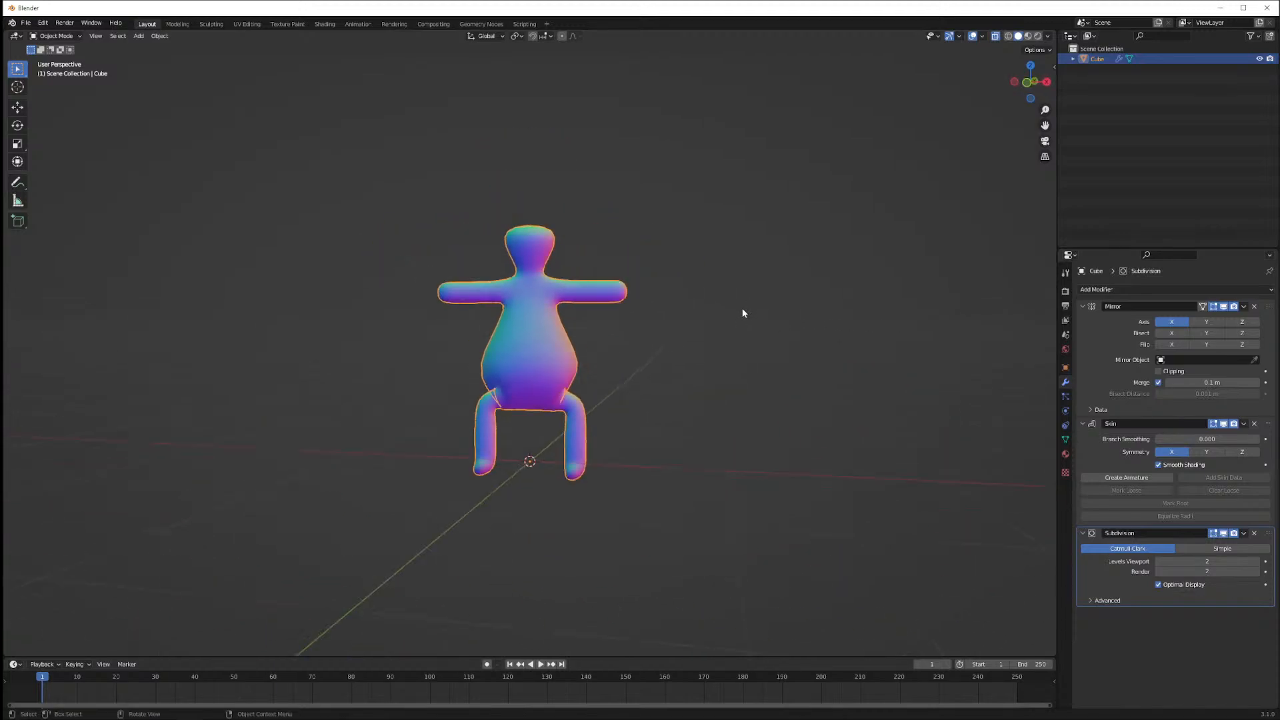
left_click(680, 346)
middle_click_drag(680, 345, 716, 383)
scroll(690, 360, "up", 3)
key("Tab")
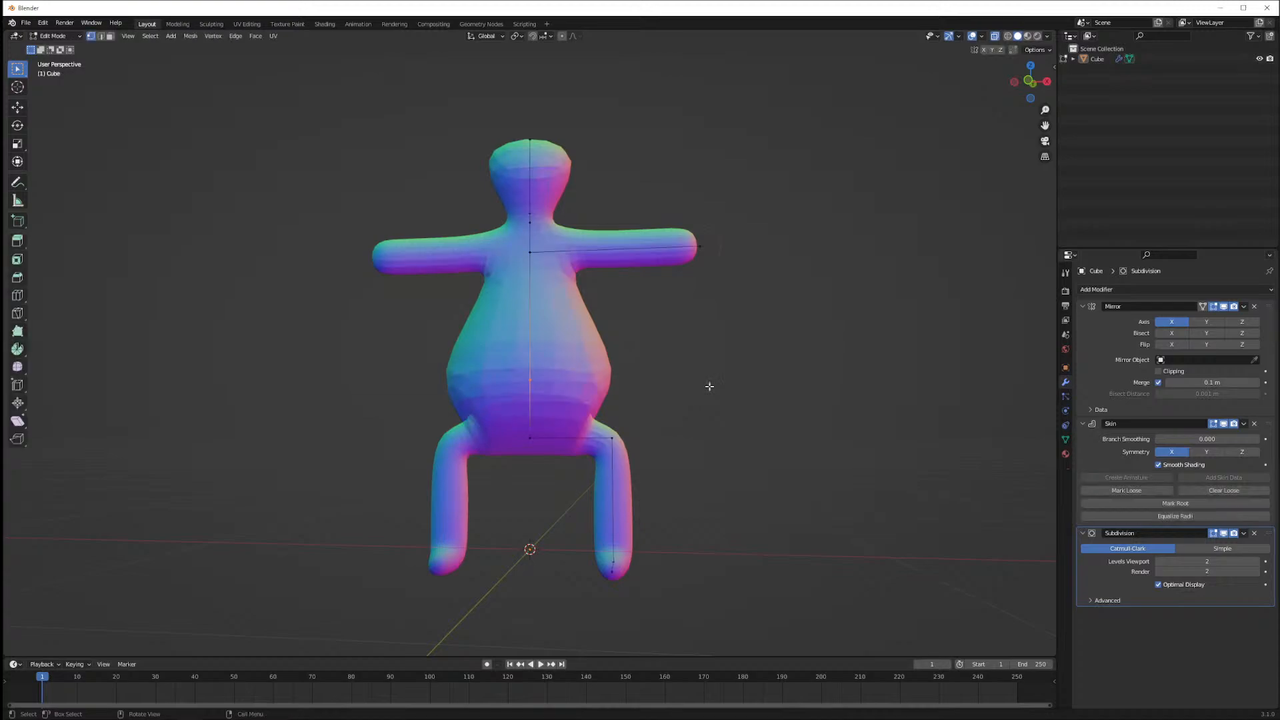
middle_click_drag(686, 375, 701, 388)
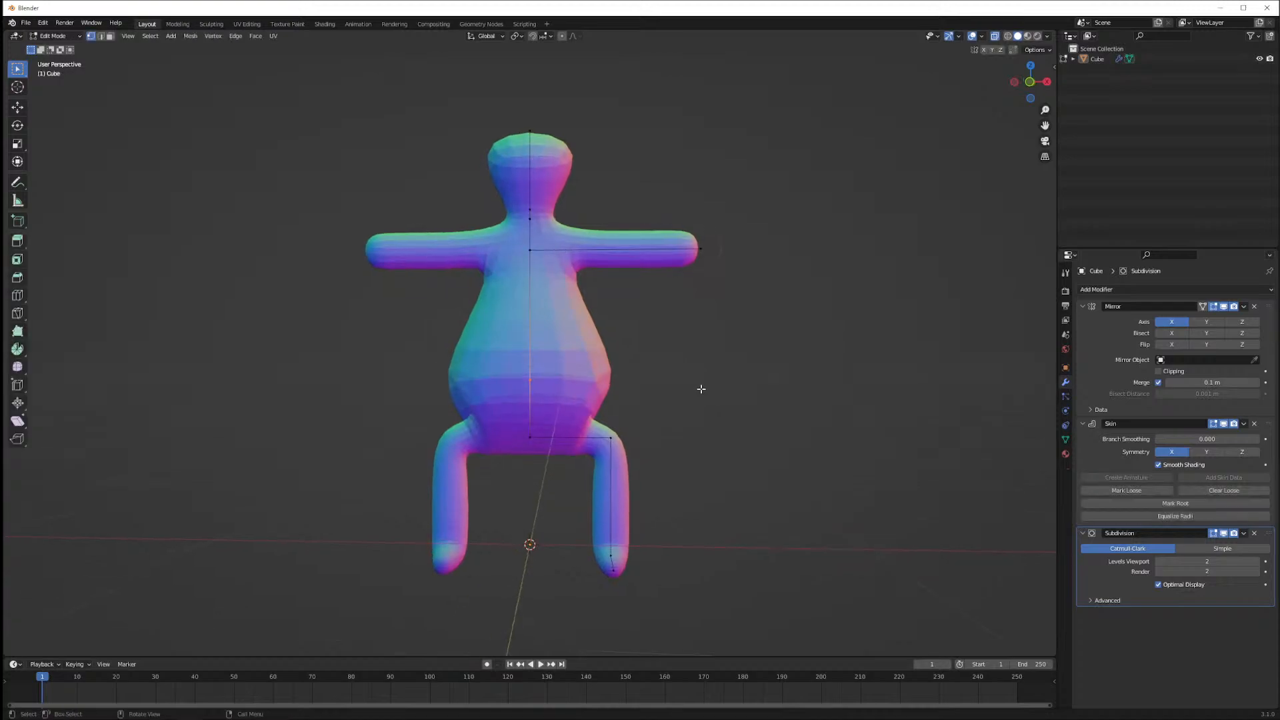
Try to raise the hips' centre vertex about 0.09 m along Z
left_click(530, 437)
key("g")
key("z")
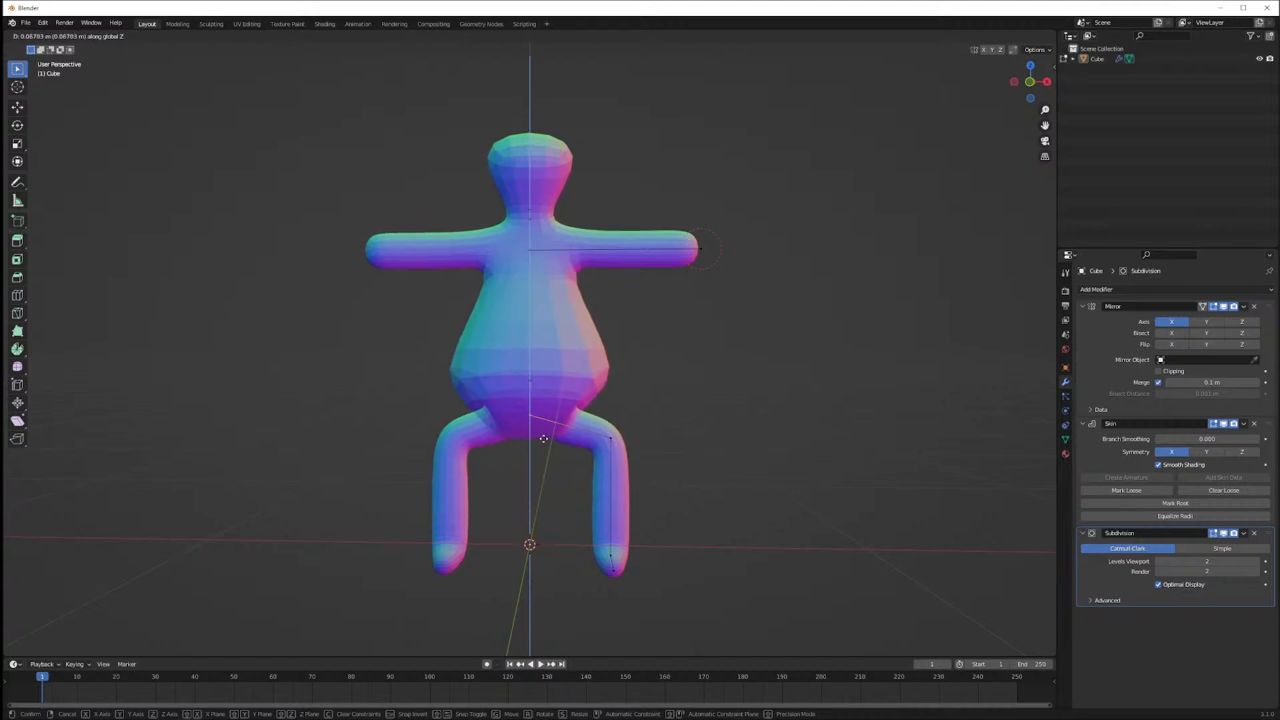
left_click(553, 416)
Raise the torso's middle vertex along Z and shrink its skin radius to less than half
left_click(507, 374)
key("g")
key("z")
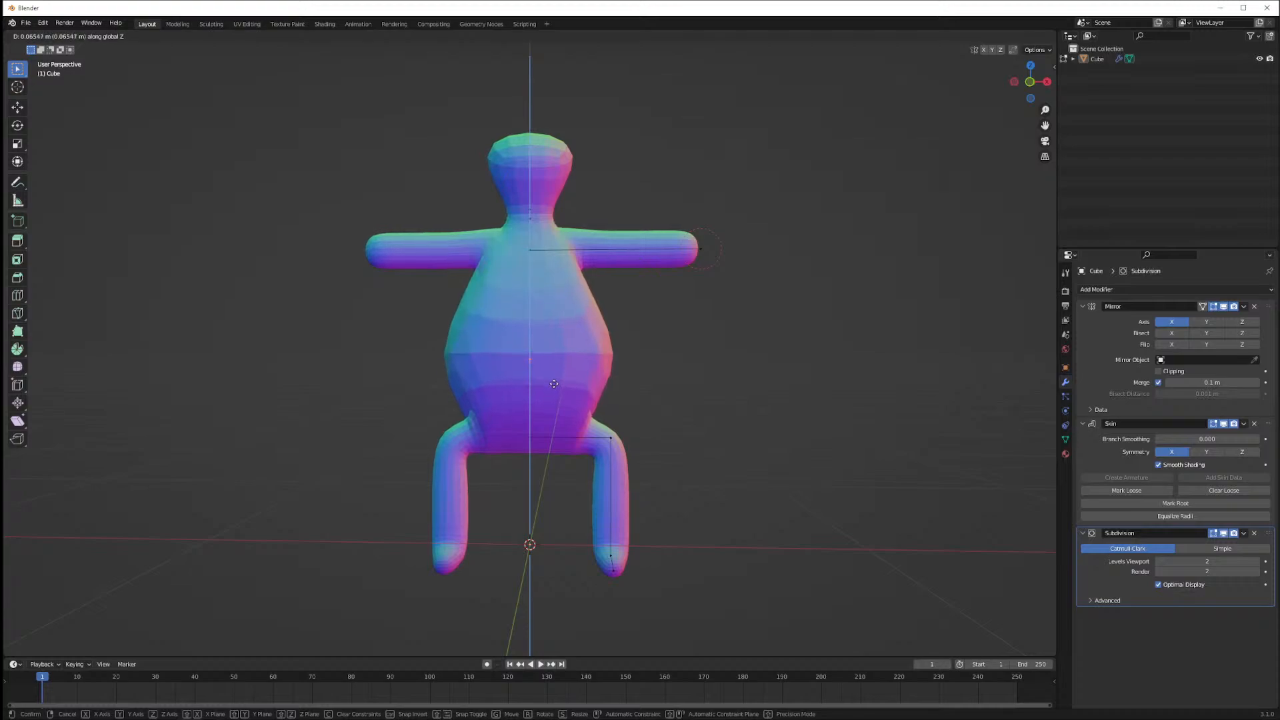
left_click(551, 355)
mouse_move(687, 394)
middle_mouse_down()
mouse_move(600, 405)
mouse_move(667, 405)
middle_mouse_up()
key("s")
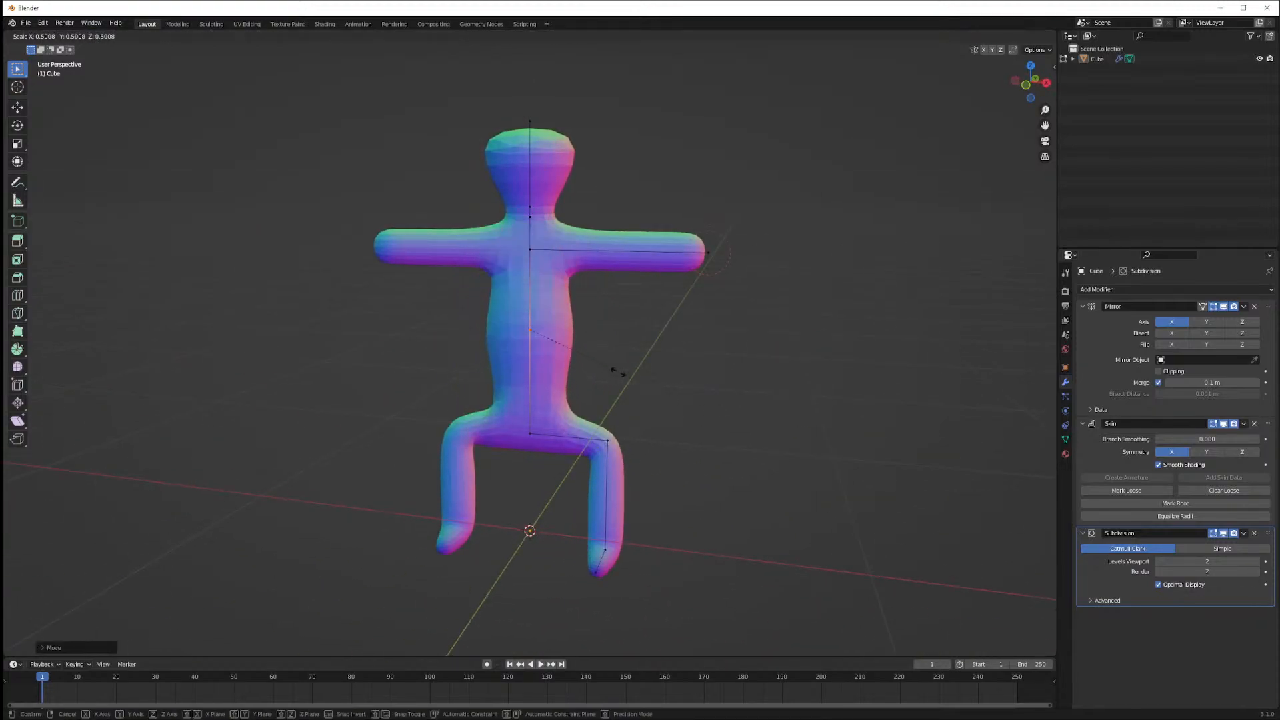
left_click(596, 360)
Raise the torso's middle vertex about 0.15 m along Z to chest height and scale its skin radius up by roughly 1.4
key("g")
key("z")
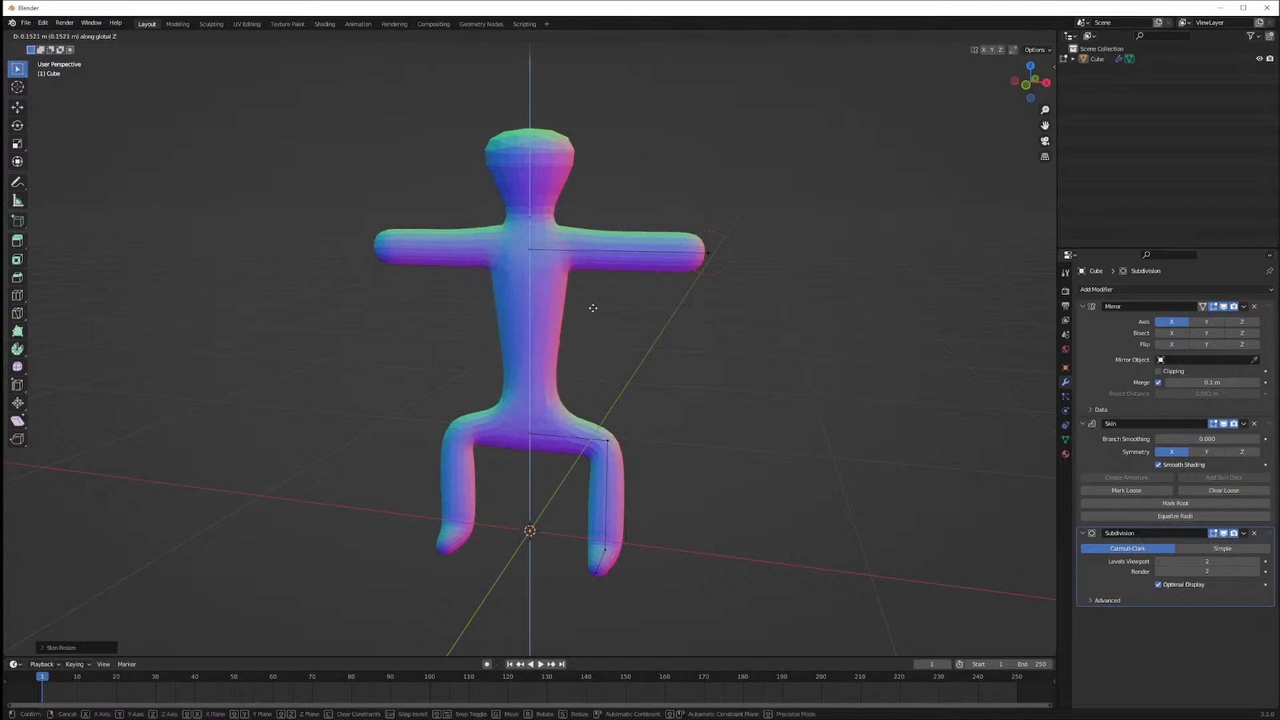
left_click(593, 304)
key("g")
key("z")
left_click(605, 310)
key("ctrl+a")
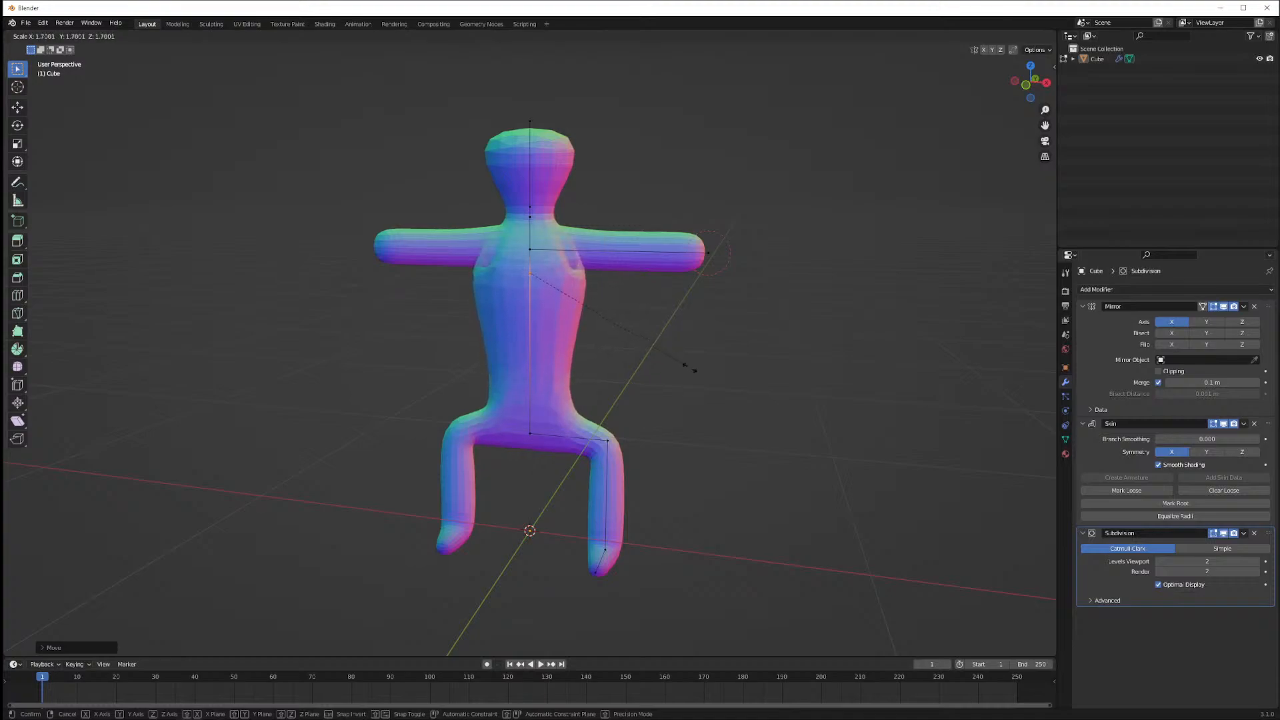
left_click(669, 350)
key("g")
key("z")
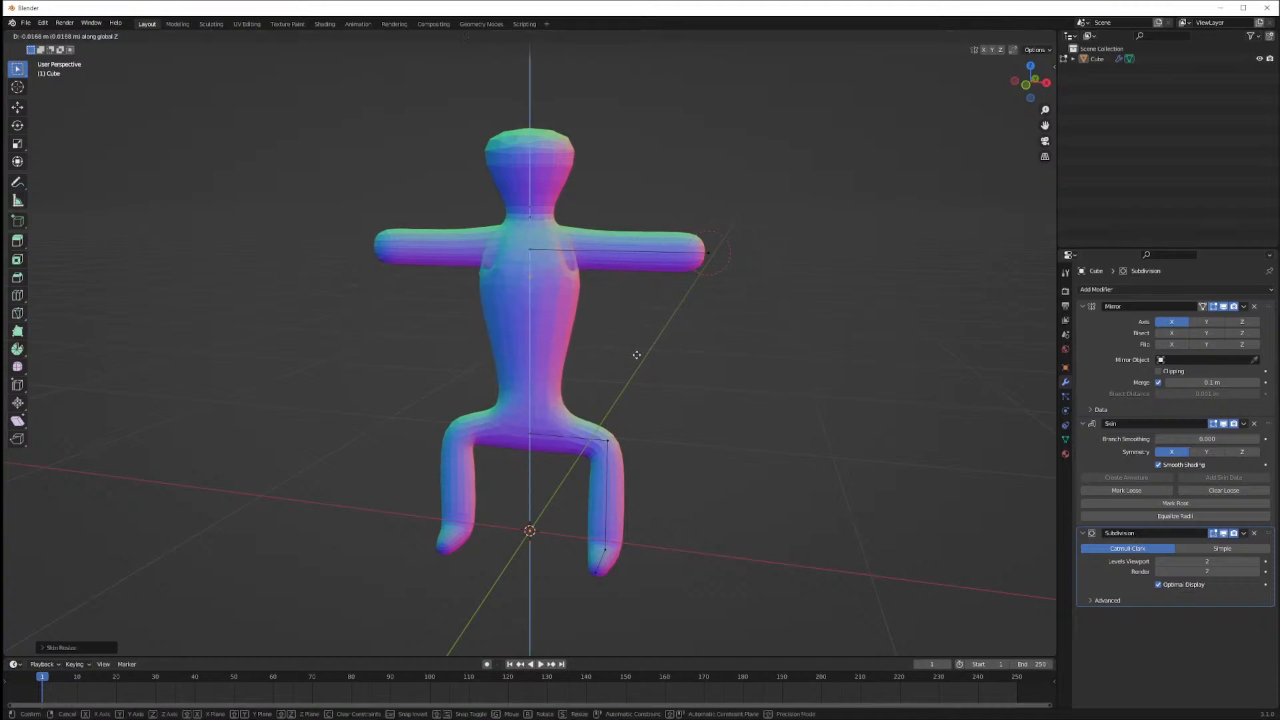
right_click(641, 360)
Select the arm's end vertex and view the figure from the front
mouse_move(640, 360)
middle_mouse_down()
mouse_move(718, 352)
mouse_move(664, 365)
middle_mouse_up()
left_click(345, 236)
key("KP_1")
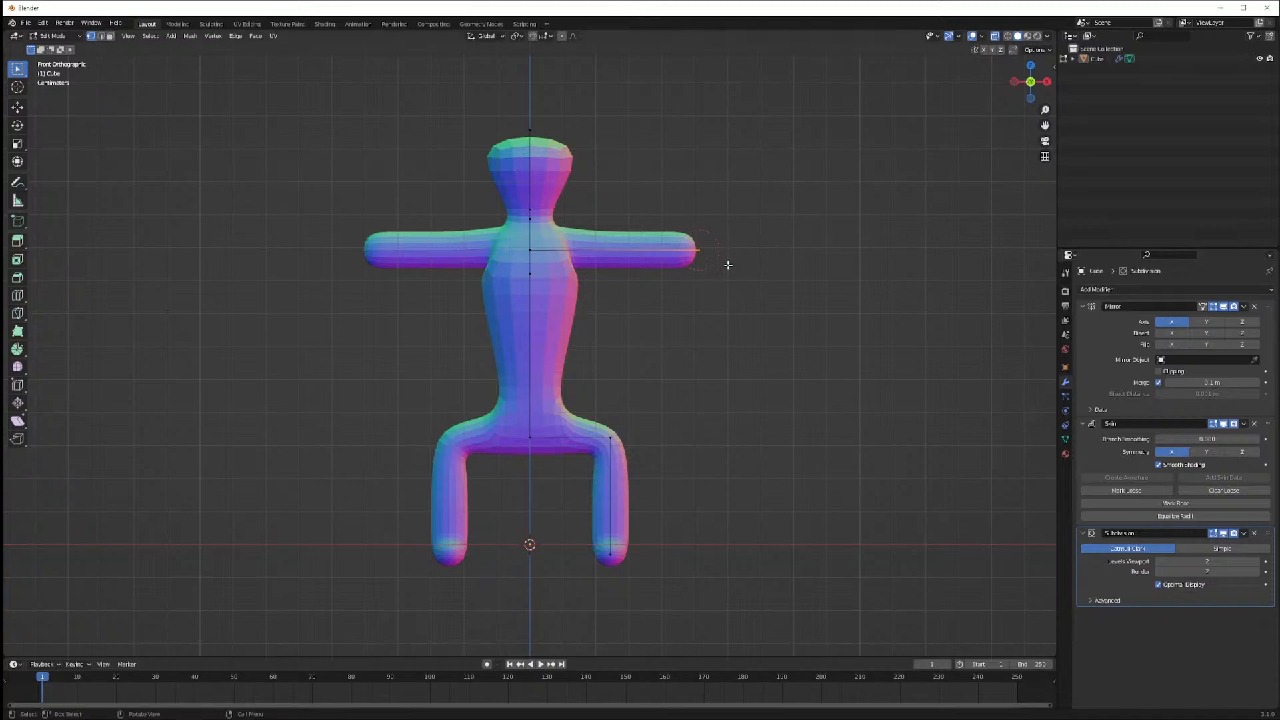
Try moving the arm's end vertex up along Z and outward along X
key("g")
key("z")
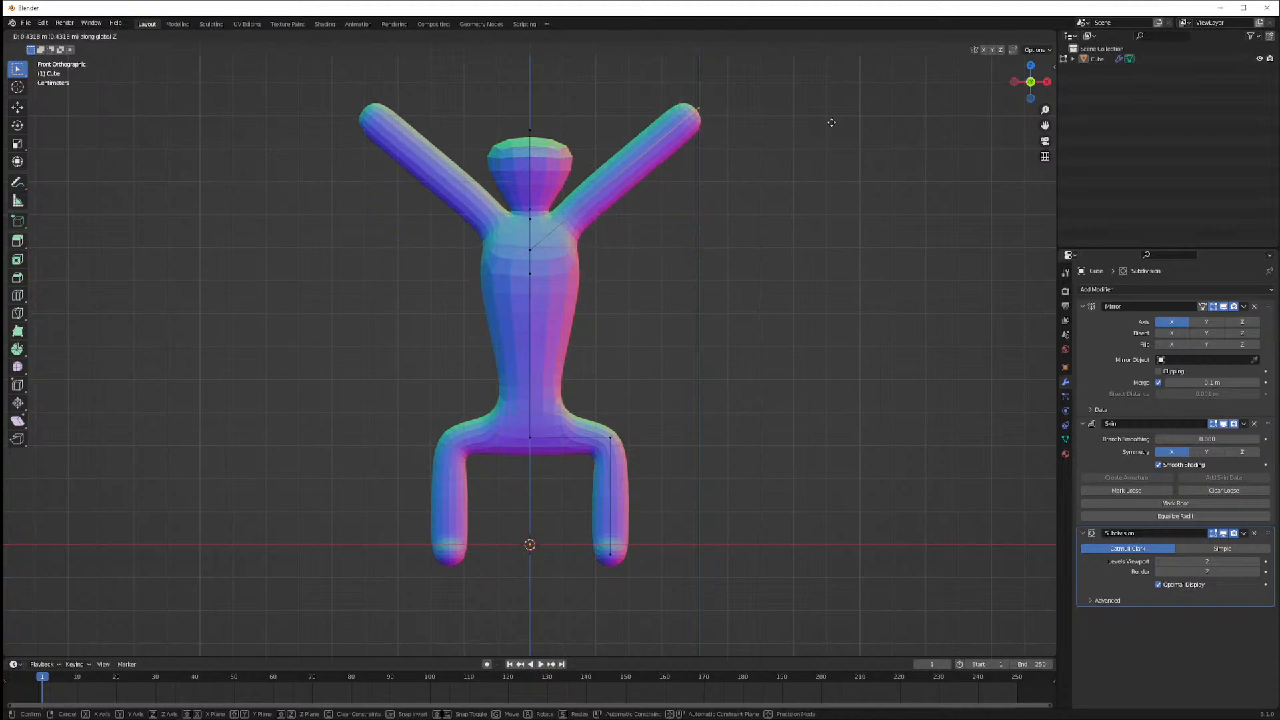
key("Escape")
key("g")
key("x")
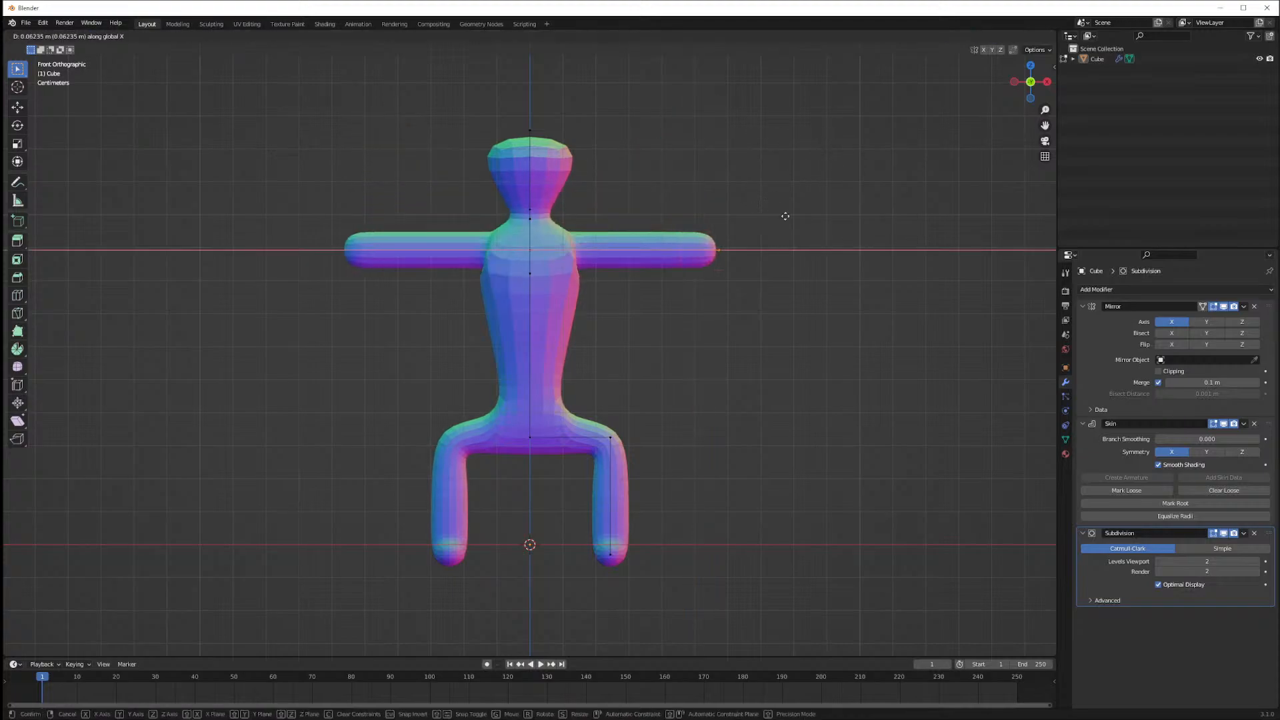
key("Escape")
Extrude the arm's end vertex about 0.4 m straight outward along X to form a forearm
key("e")
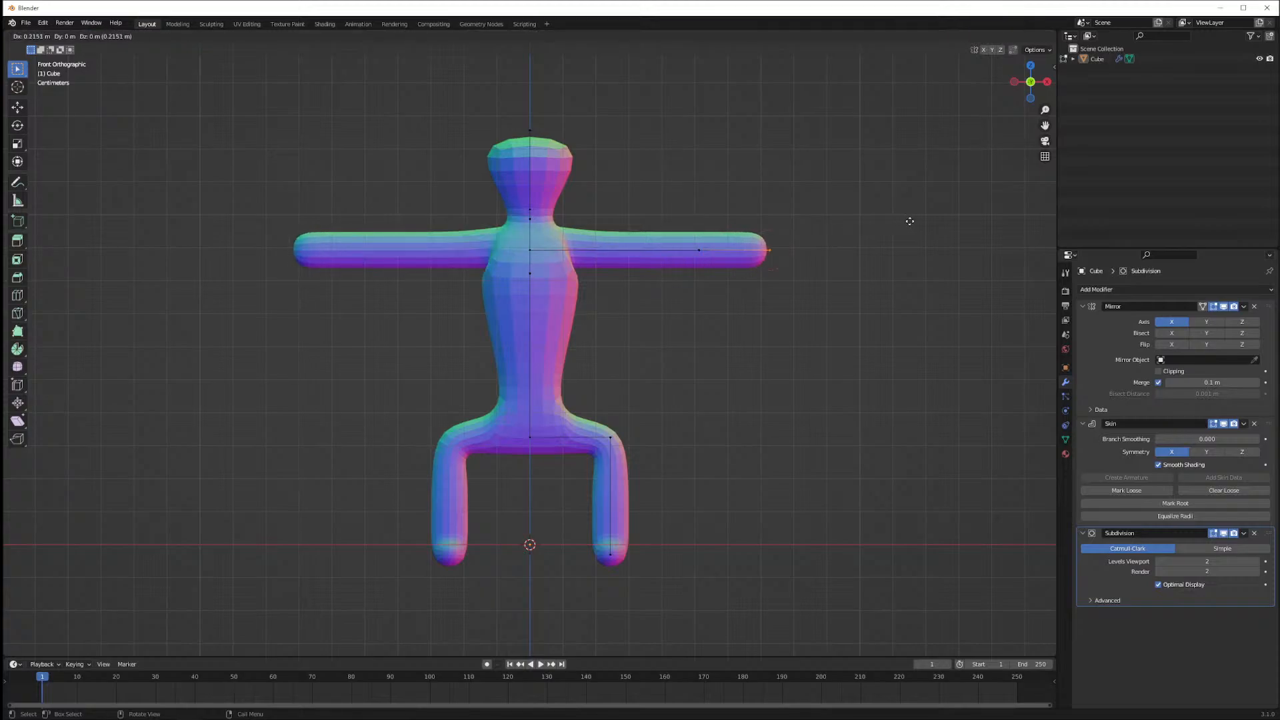
left_click(967, 222)
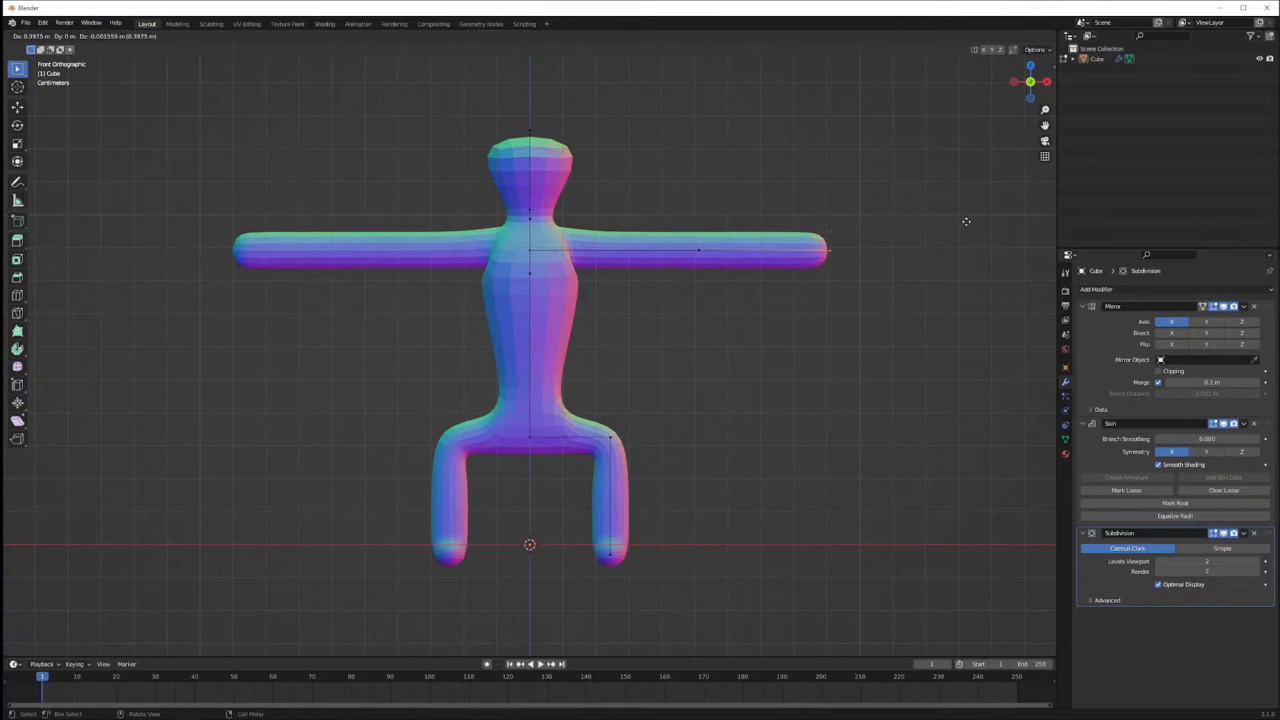
Try to raise the shoulder vertex on the centre line along Z
left_click(521, 241)
key("g")
key("z")
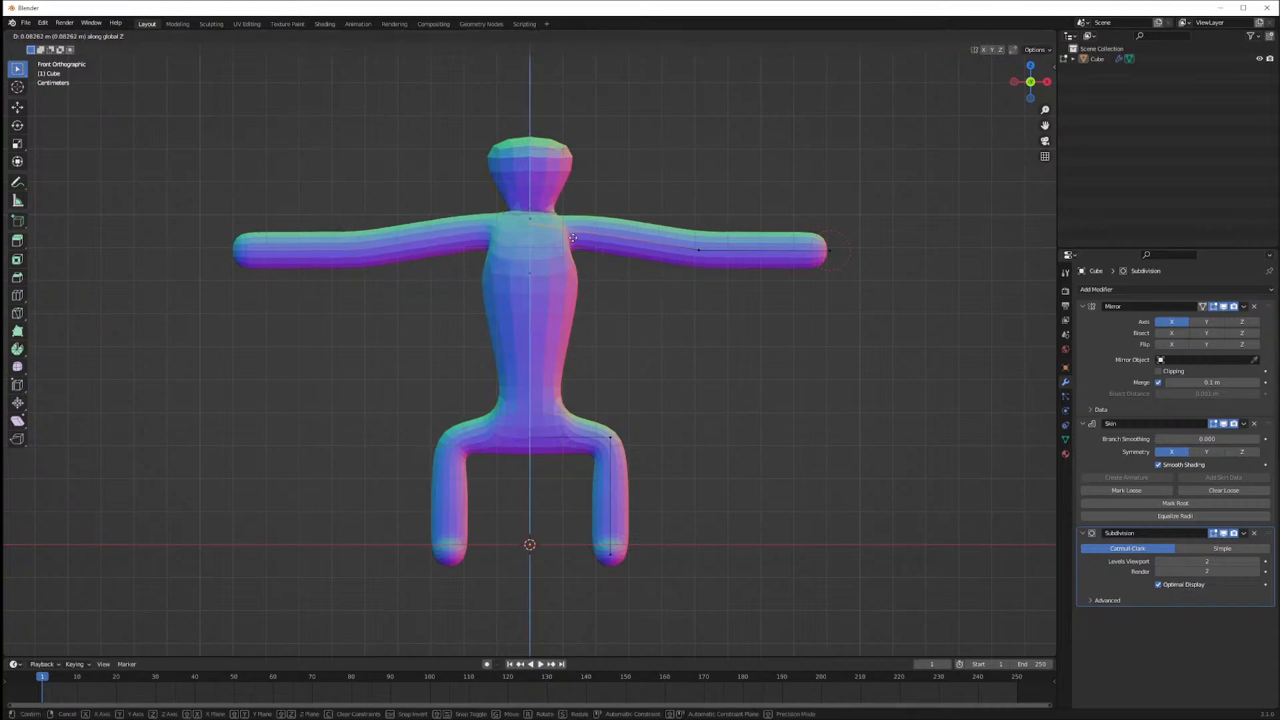
right_click(572, 235)
Lower the chest vertex of the torso about 0.11 m along Z
left_click_drag(522, 268, 571, 306)
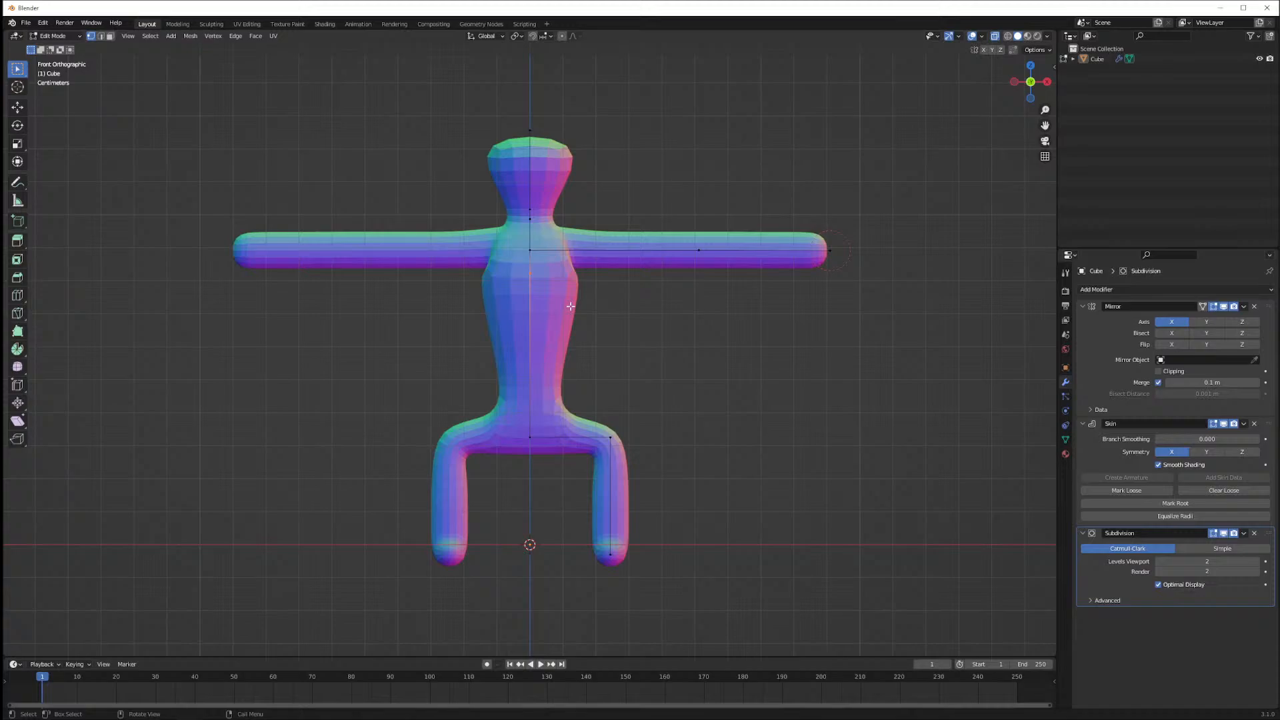
key("g")
key("z")
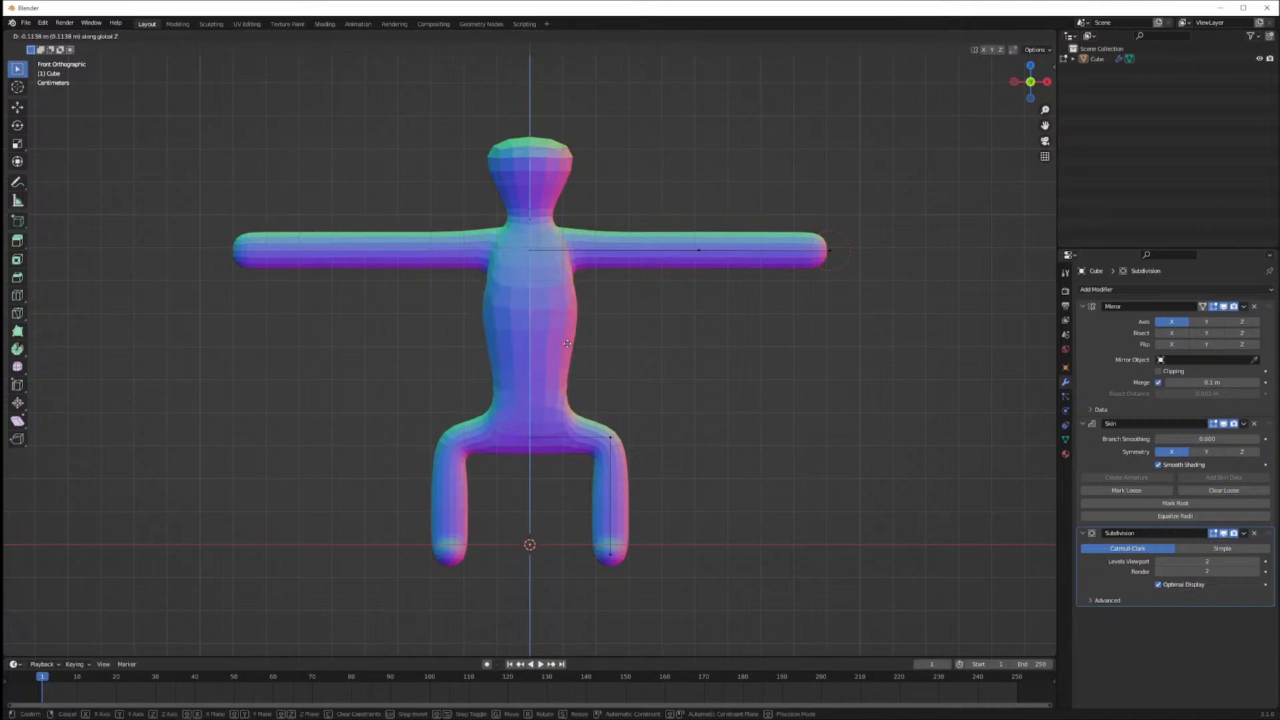
left_click(567, 344)
Extrude the forearm's end vertex a short distance along X in front view to start the hand
mouse_move(667, 341)
middle_mouse_down()
mouse_move(698, 354)
mouse_move(810, 350)
mouse_move(587, 349)
mouse_move(643, 341)
middle_mouse_up()
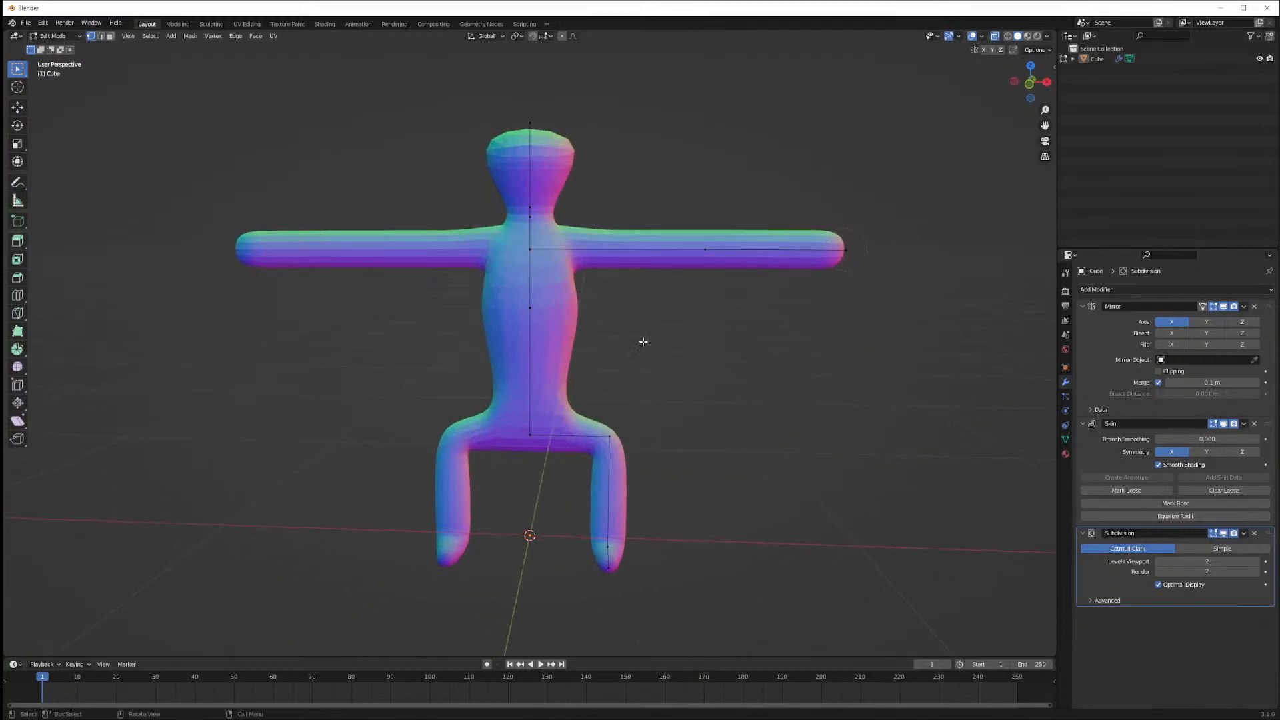
middle_click_drag(737, 266, 818, 259)
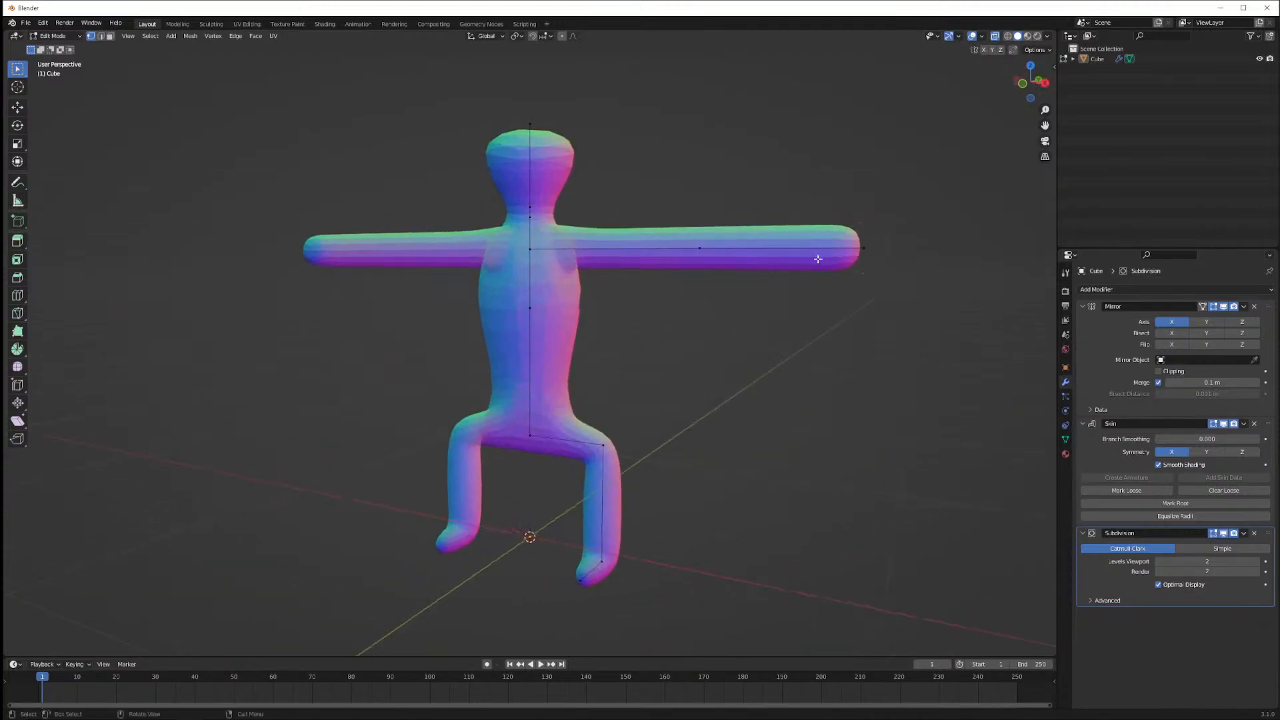
key("KP_1")
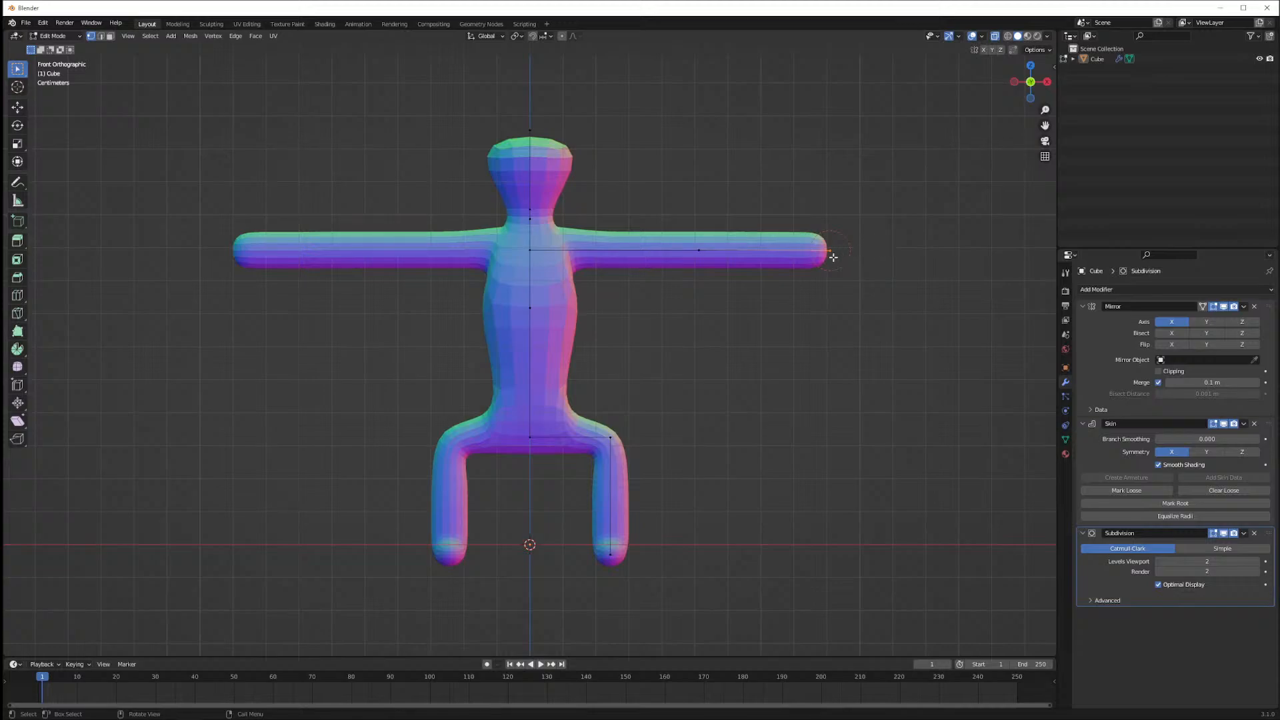
key("g")
key("x")
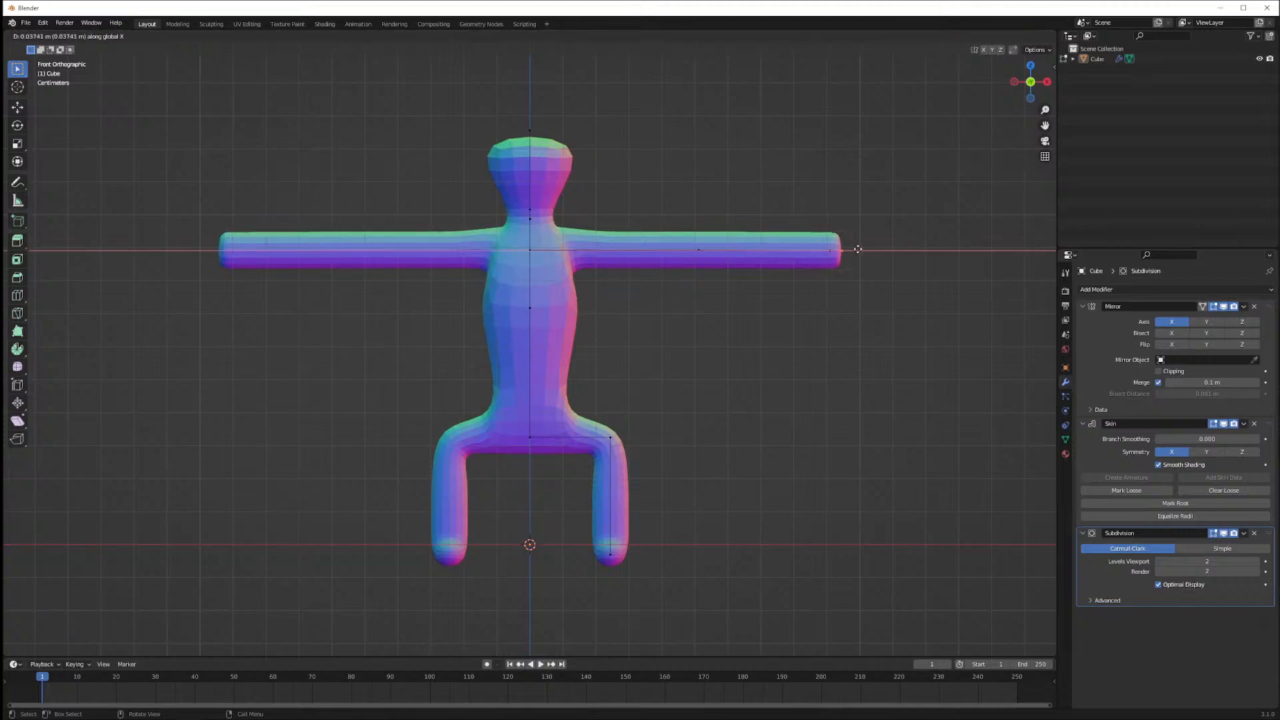
left_click(867, 248)
Try a skin radius about 1.5 times larger on the elbow, wrist and hand vertices
left_click_drag(897, 292, 685, 201)
key("ctrl+a")
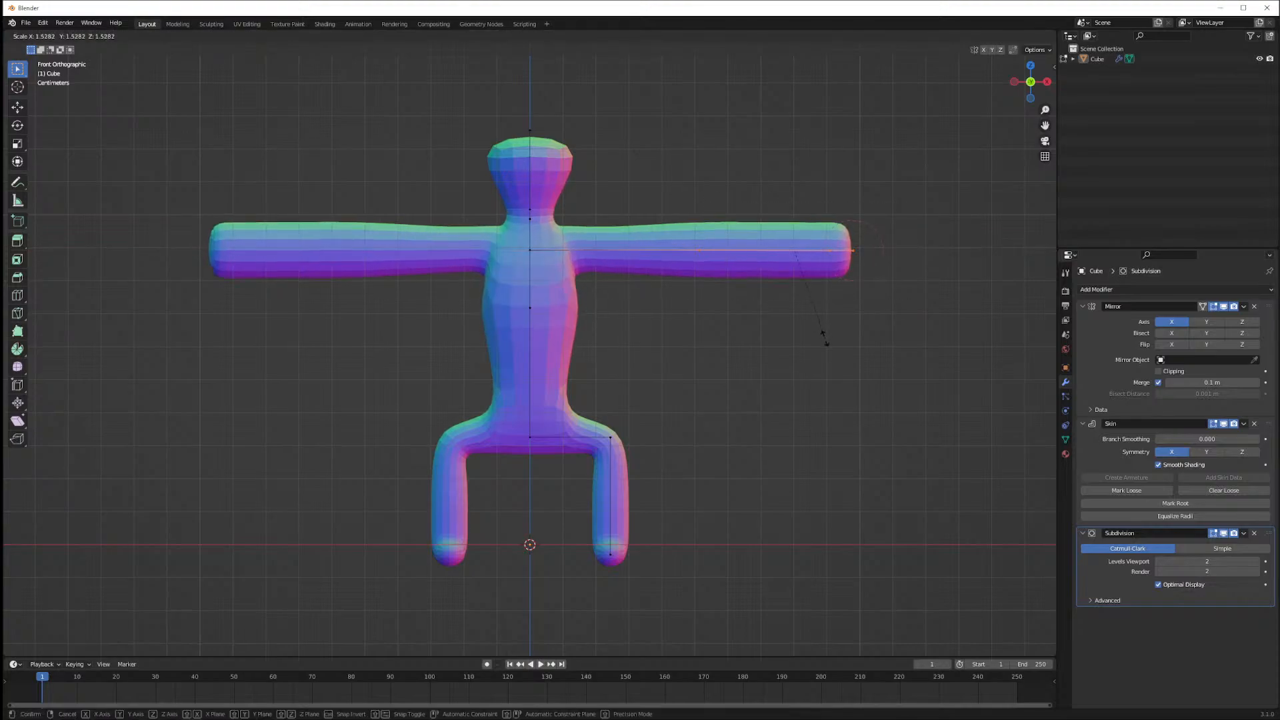
right_click(808, 277)
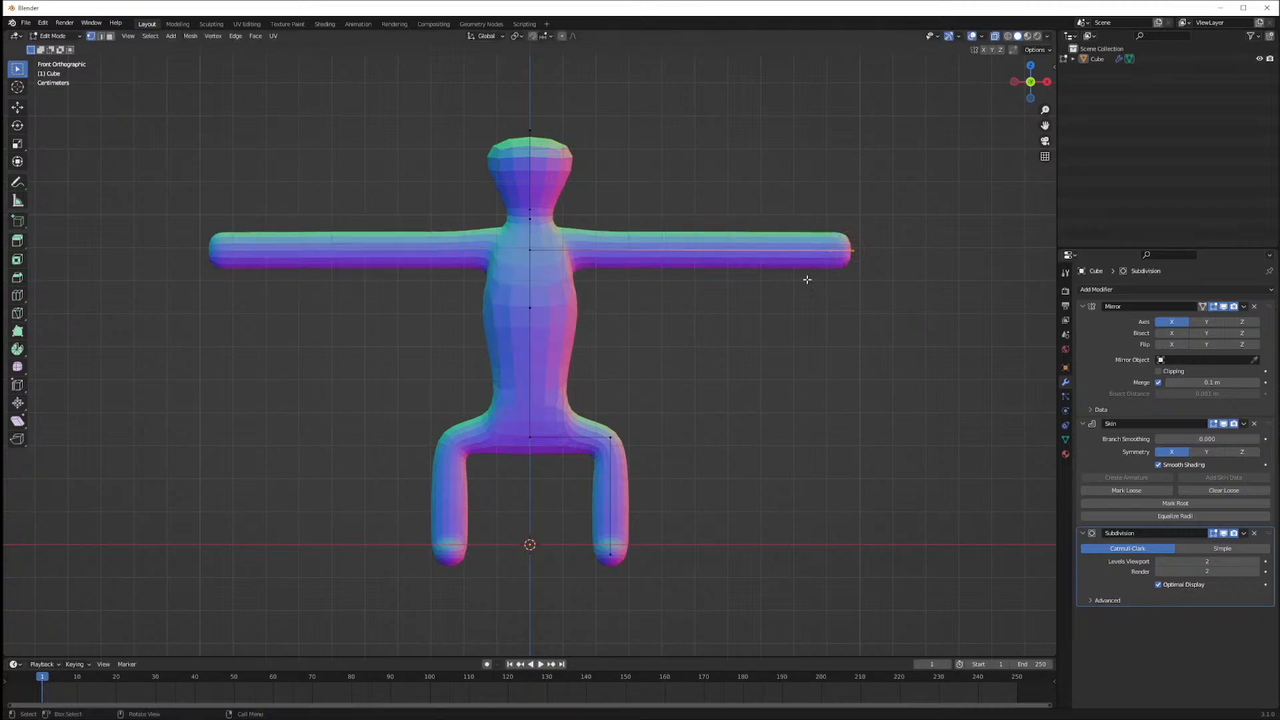
Shrink the skin radius of the wrist and hand end vertices by roughly a third
left_click_drag(903, 296, 796, 218)
key("ctrl+a")
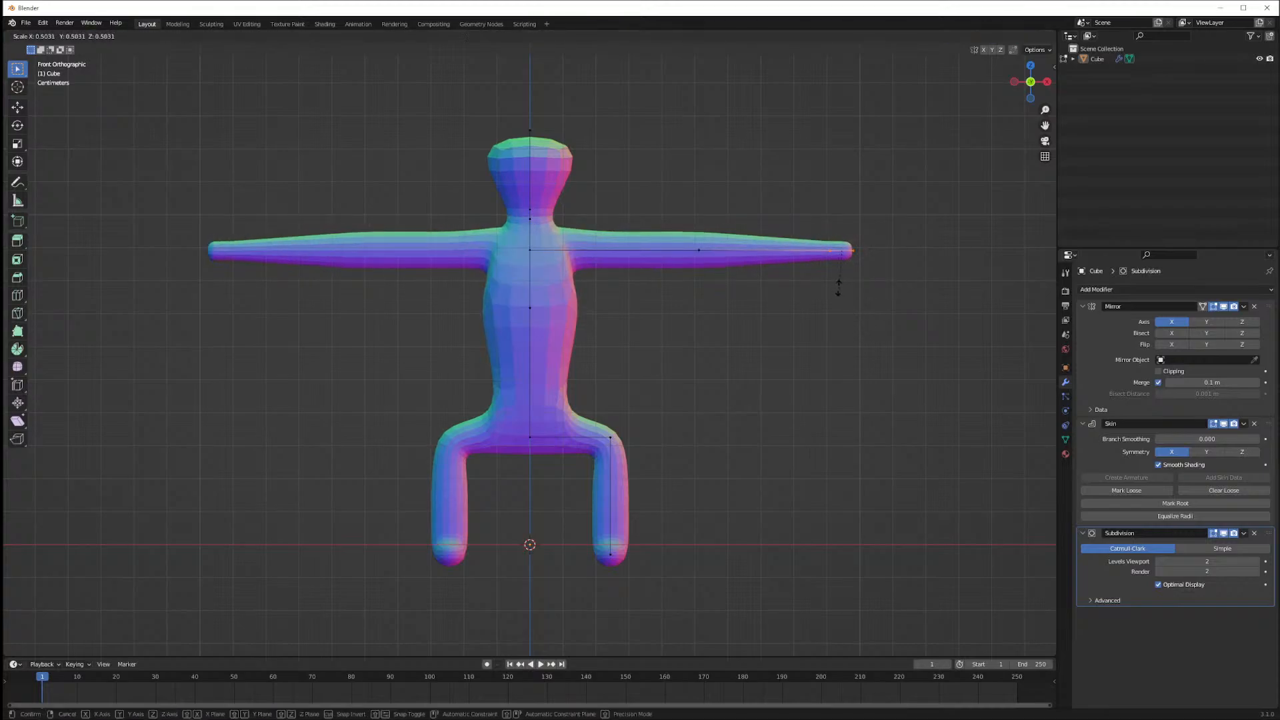
left_click(850, 304)
Examine the whole figure's proportions with the longer, tapered arms
middle_click_drag(849, 304, 841, 329)
scroll(840, 328, "down", 6)
left_click(699, 350)
scroll(706, 325, "up", 5)
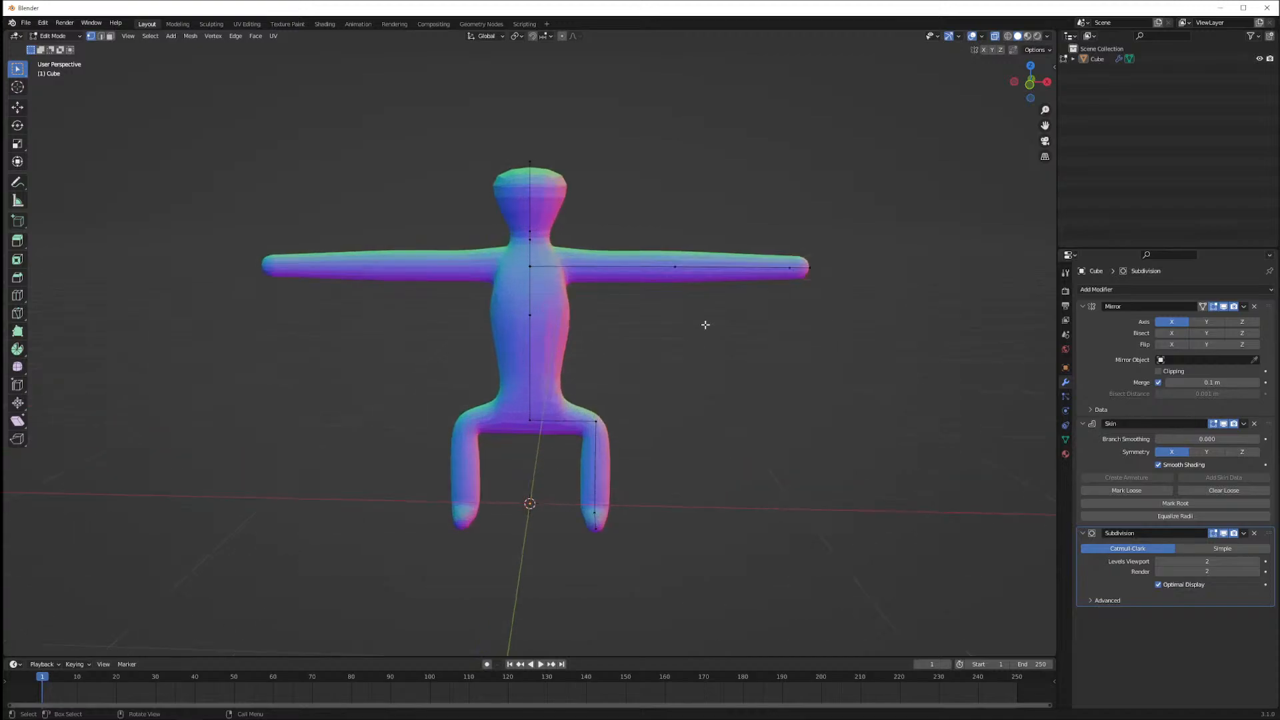
middle_click_drag(705, 323, 794, 334)
scroll(770, 337, "down", 3)
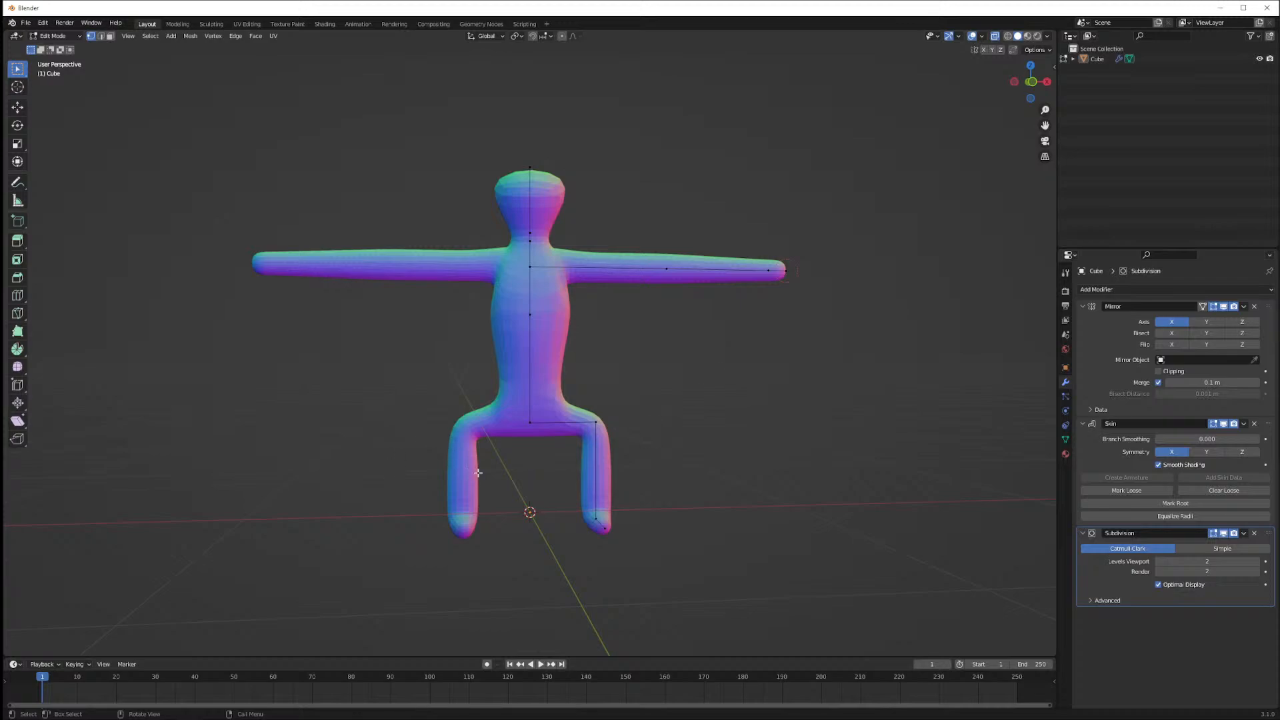
scroll(713, 450, "up", 1)
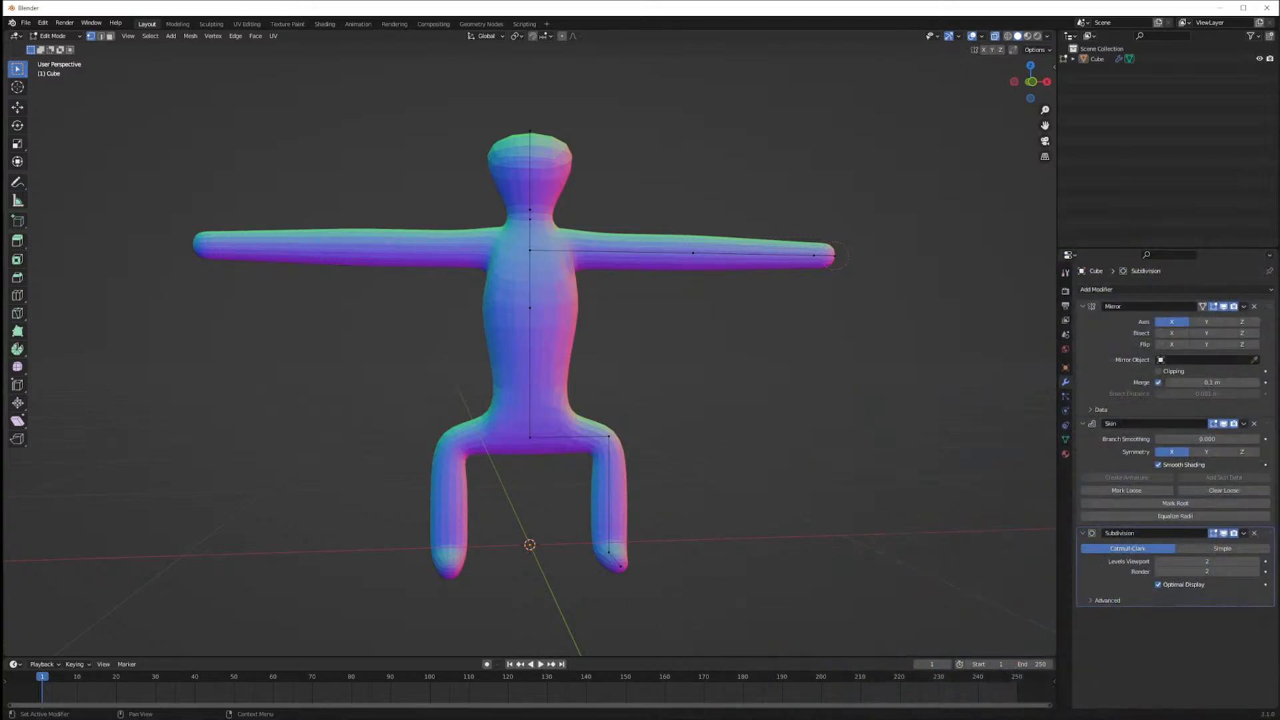
In top view, extrude the hand's end vertex diagonally outward and rearward as a finger, and shrink its tip's skin radius to roughly a third
mouse_move(801, 347)
middle_mouse_down()
mouse_move(718, 343)
mouse_move(787, 328)
middle_mouse_up()
key("KP_1")
left_click_drag(941, 307, 837, 211)
key("KP_Decimal")
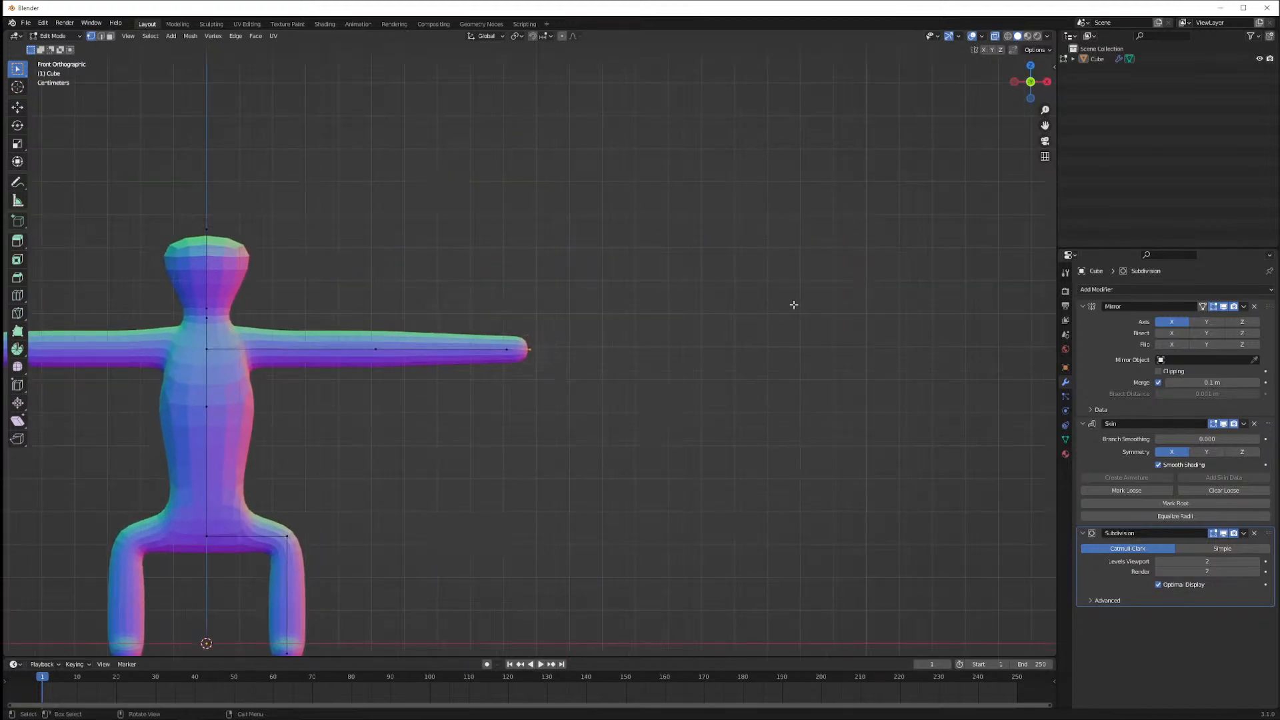
scroll(576, 344, "up", 3)
key("KP_7")
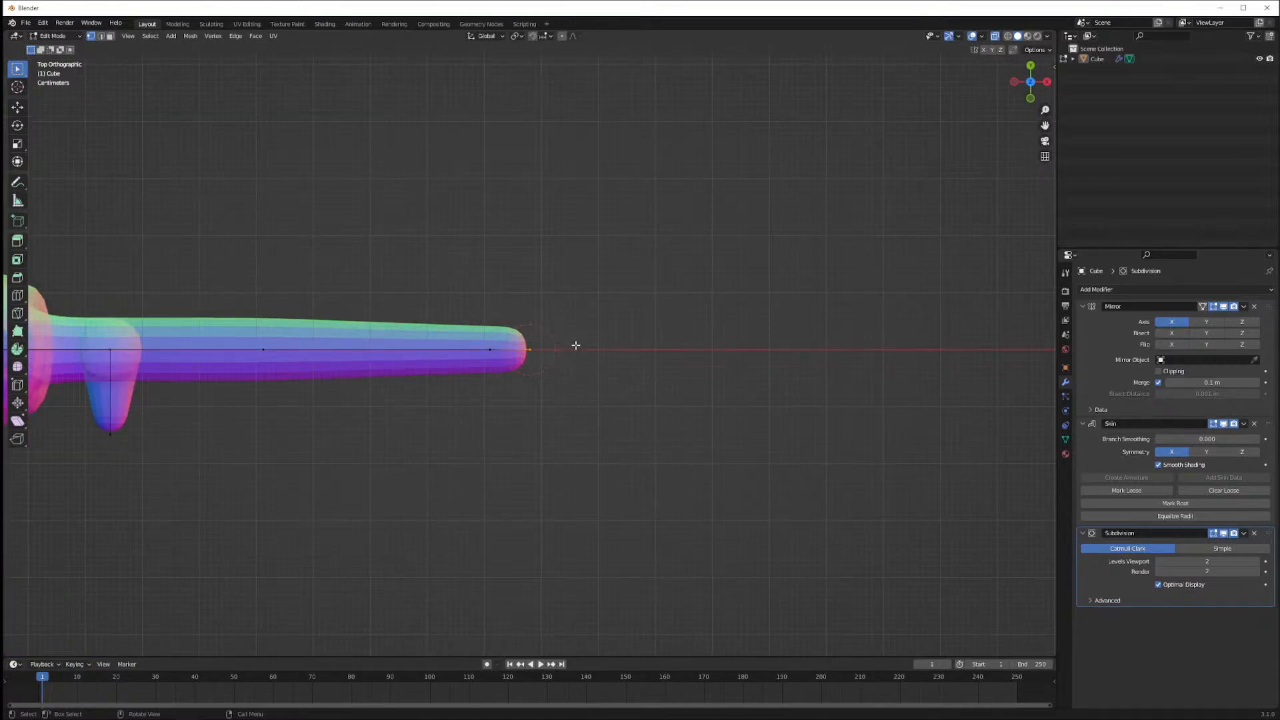
key("e")
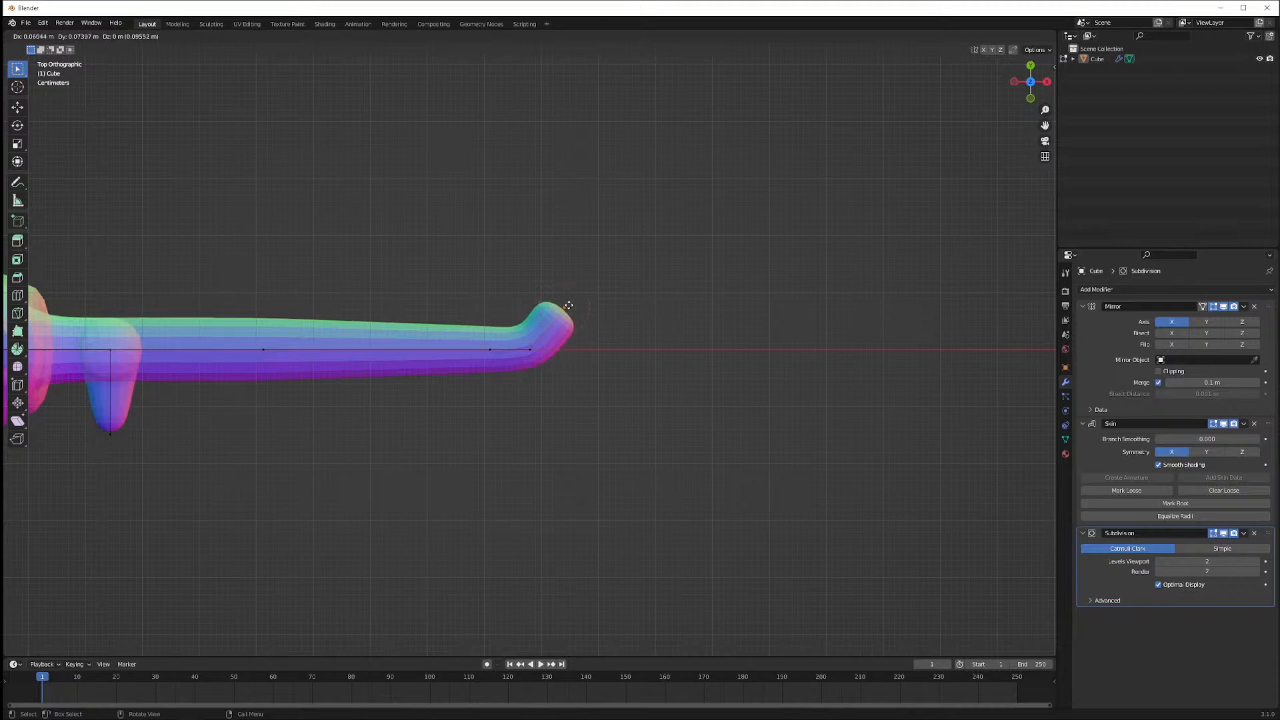
left_click(556, 306)
key("ctrl+a")
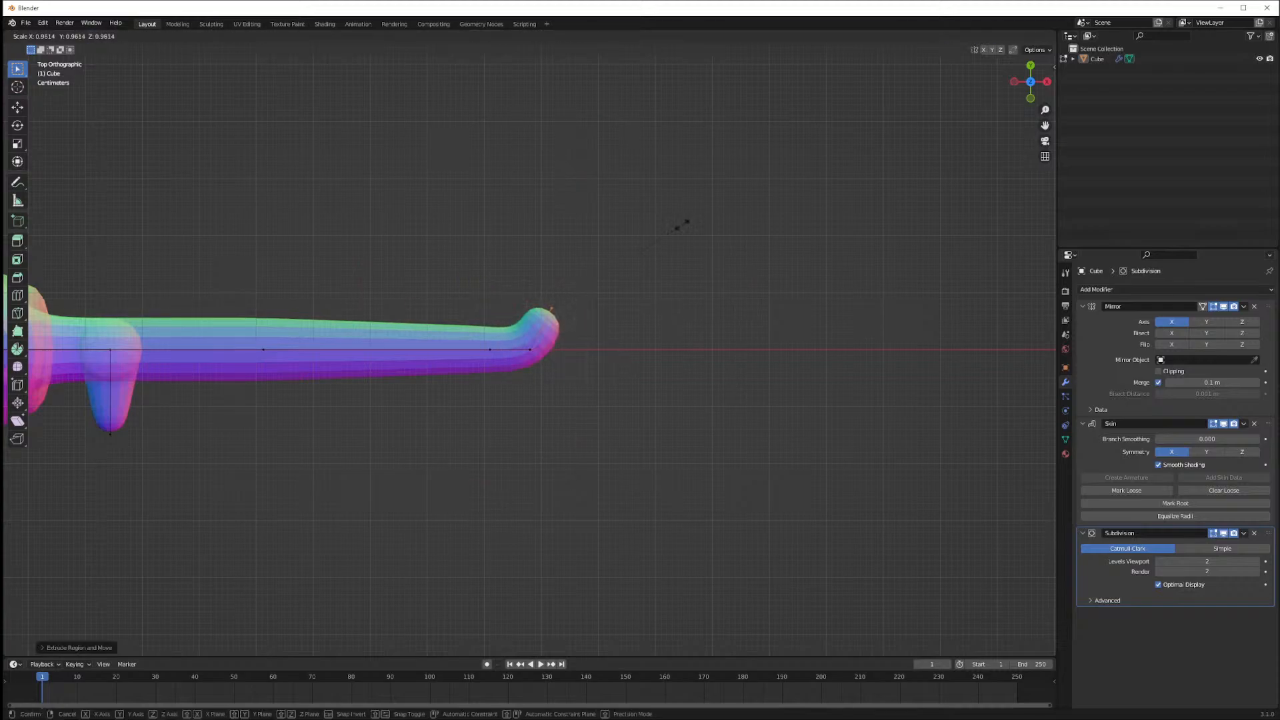
left_click(596, 286)
Extrude a middle finger from the hand vertex along X and shrink its tip's skin radius to about a third
left_click(532, 351)
key("e")
key("x")
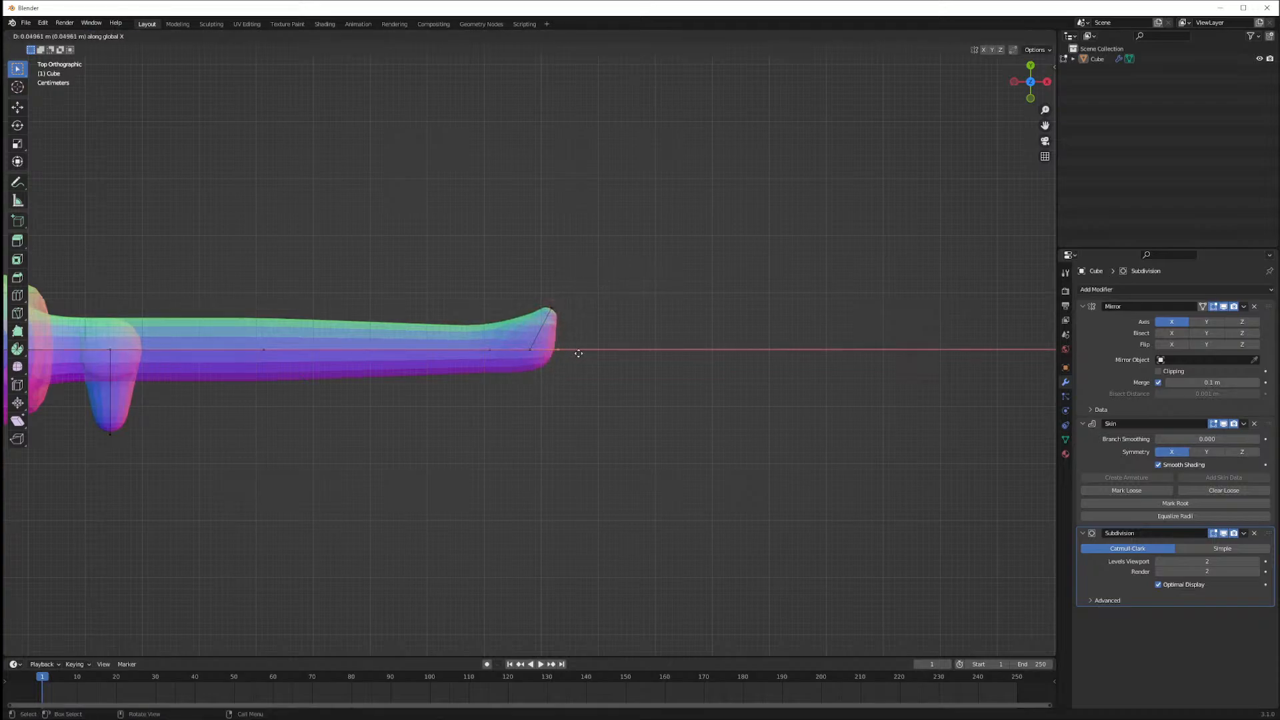
left_click(626, 360)
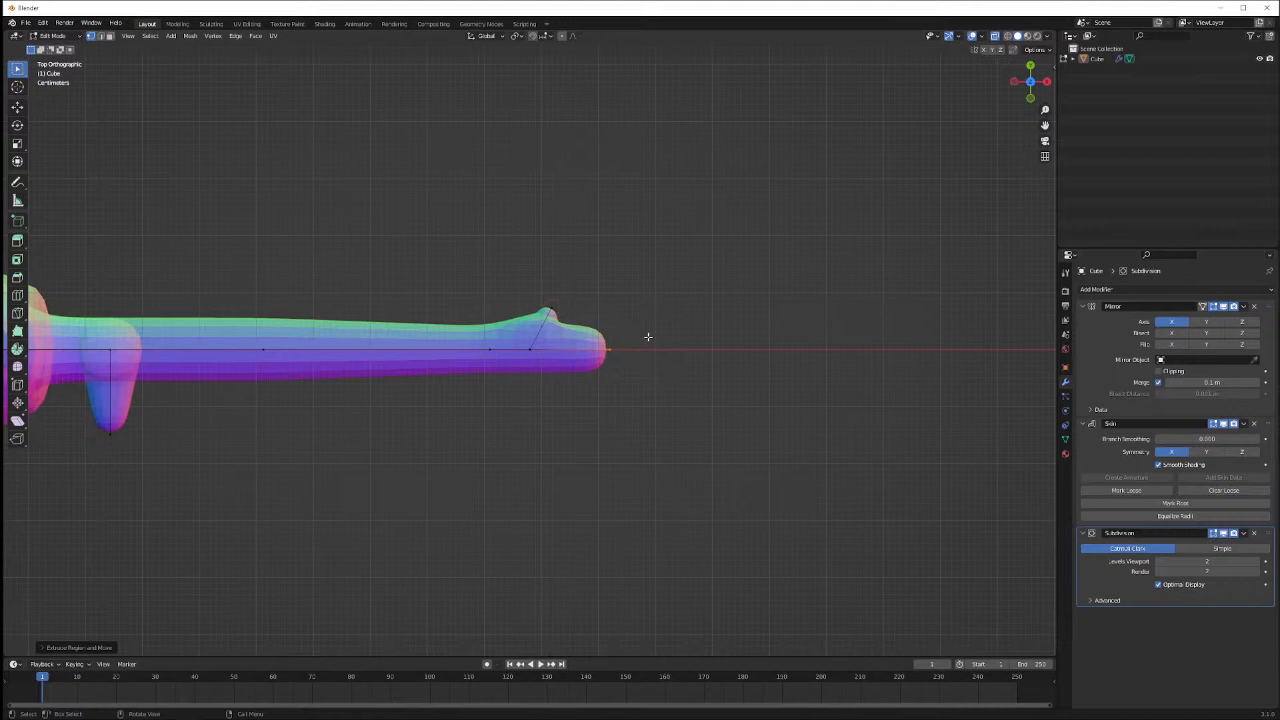
key("ctrl+a")
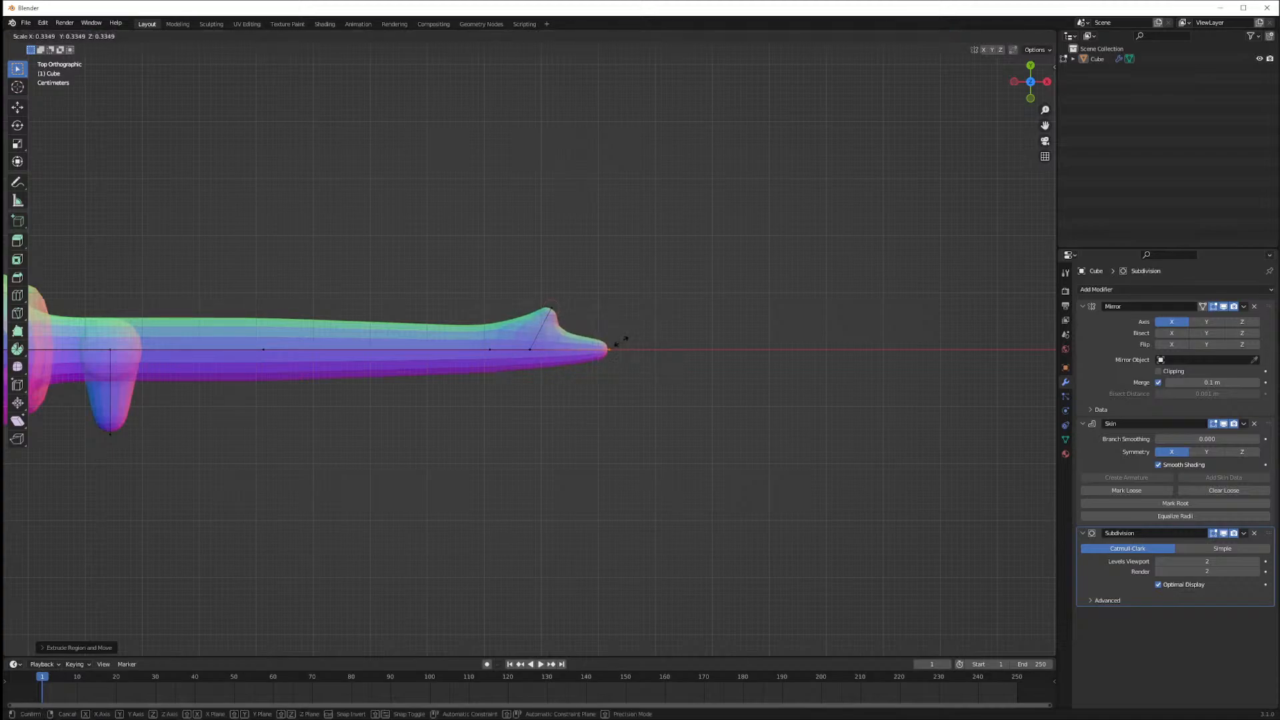
left_click(606, 356)
Extrude a third finger from the hand vertex diagonally outward and forward, and start resizing its tip's skin radius
left_click_drag(537, 370, 517, 334)
key("e")
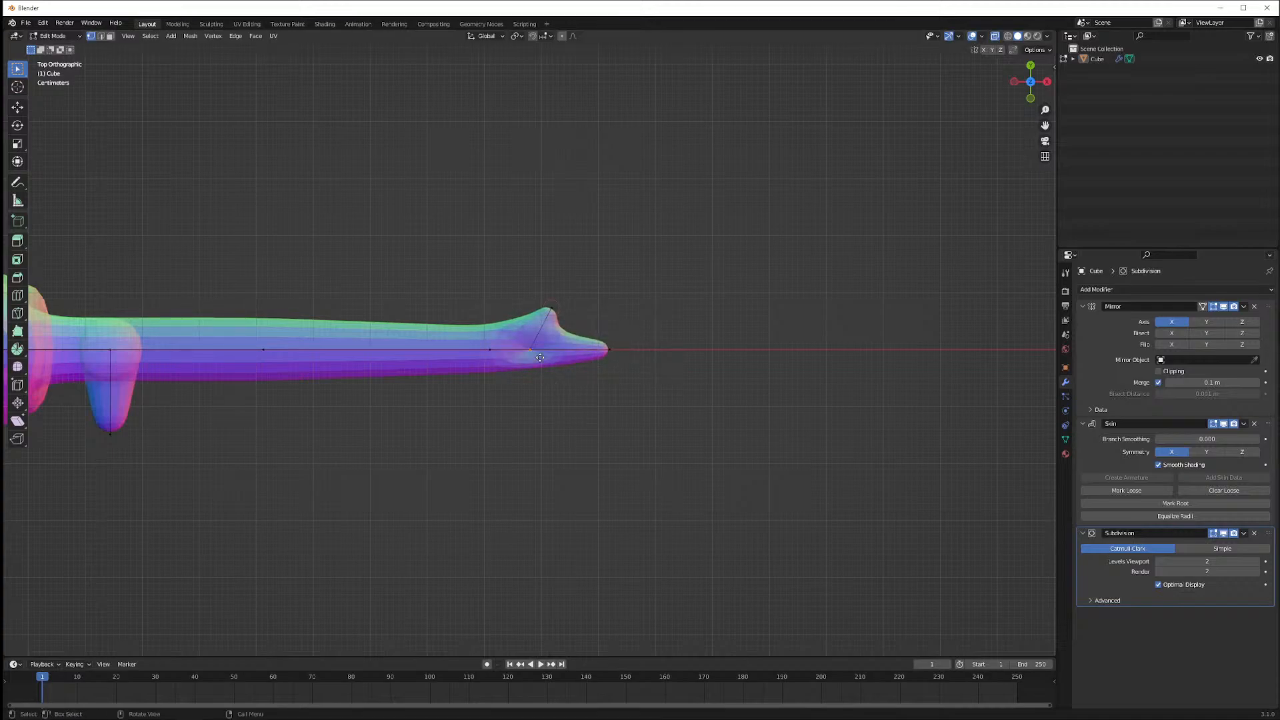
left_click(587, 408)
key("ctrl+a")
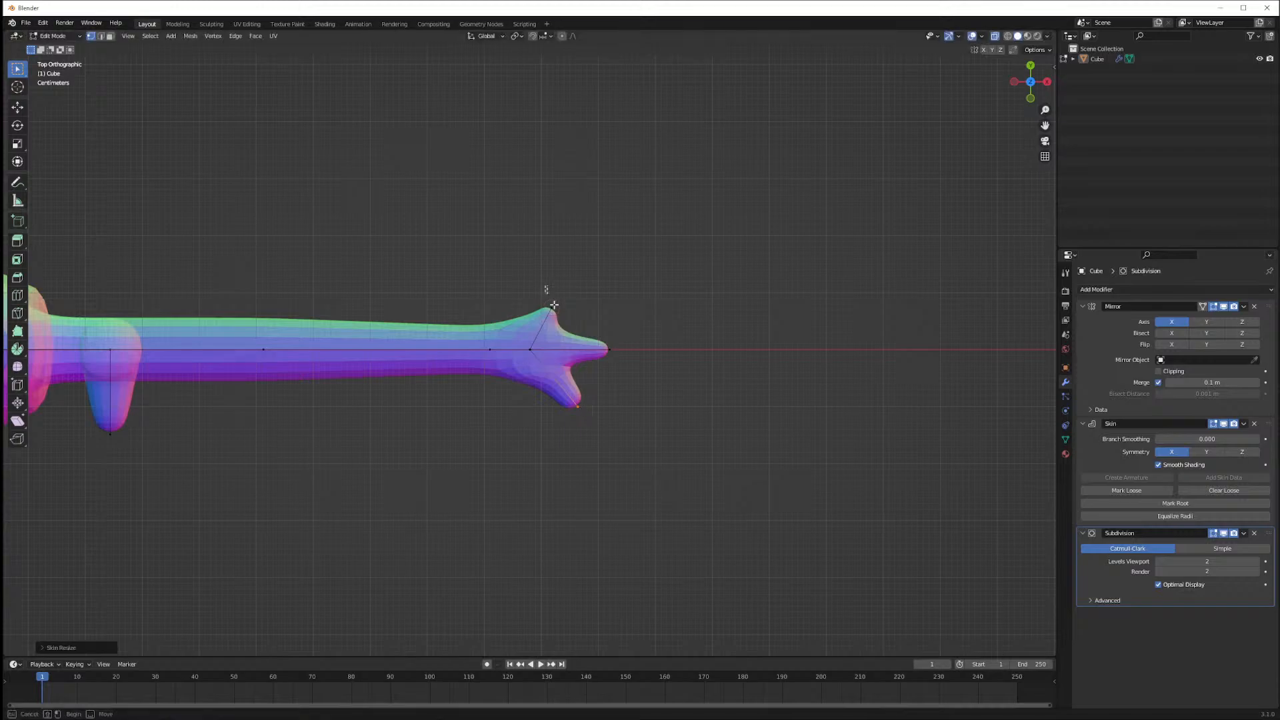
Move the rear fingertip about 0.04 m outward with the Z axis locked
left_click(586, 294)
key("g")
key("x")
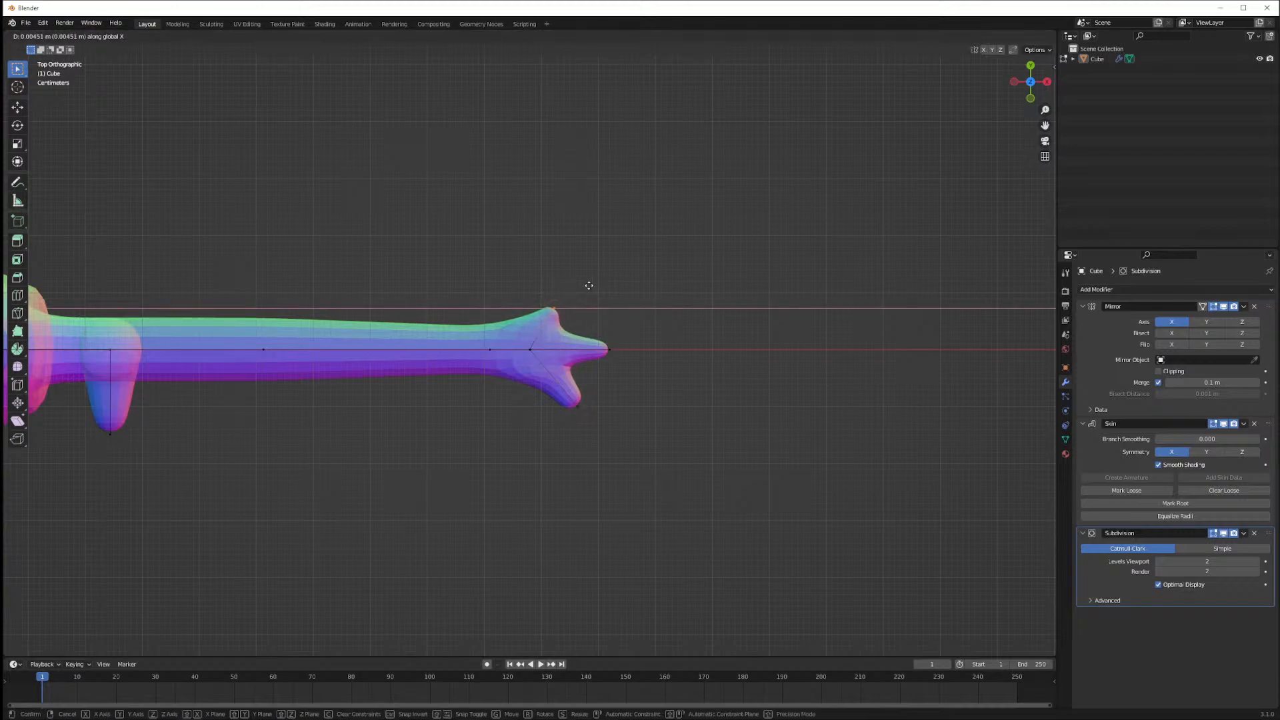
key("y")
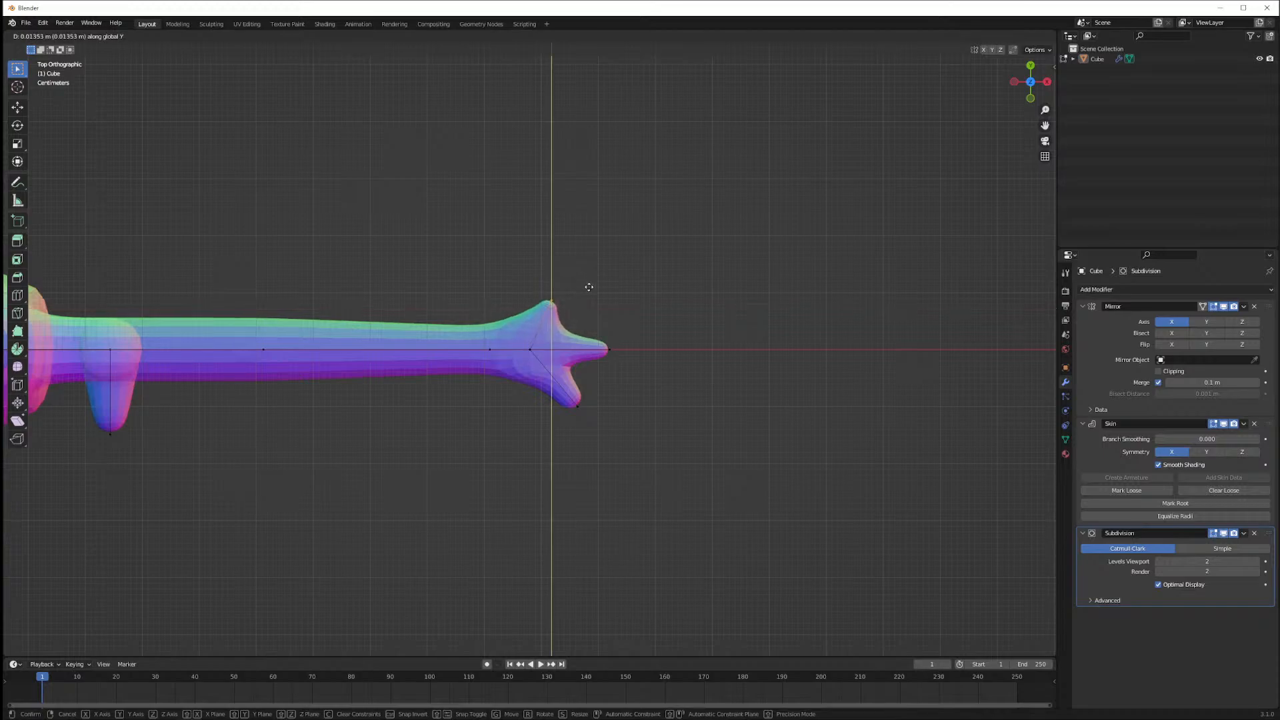
key("shift+z")
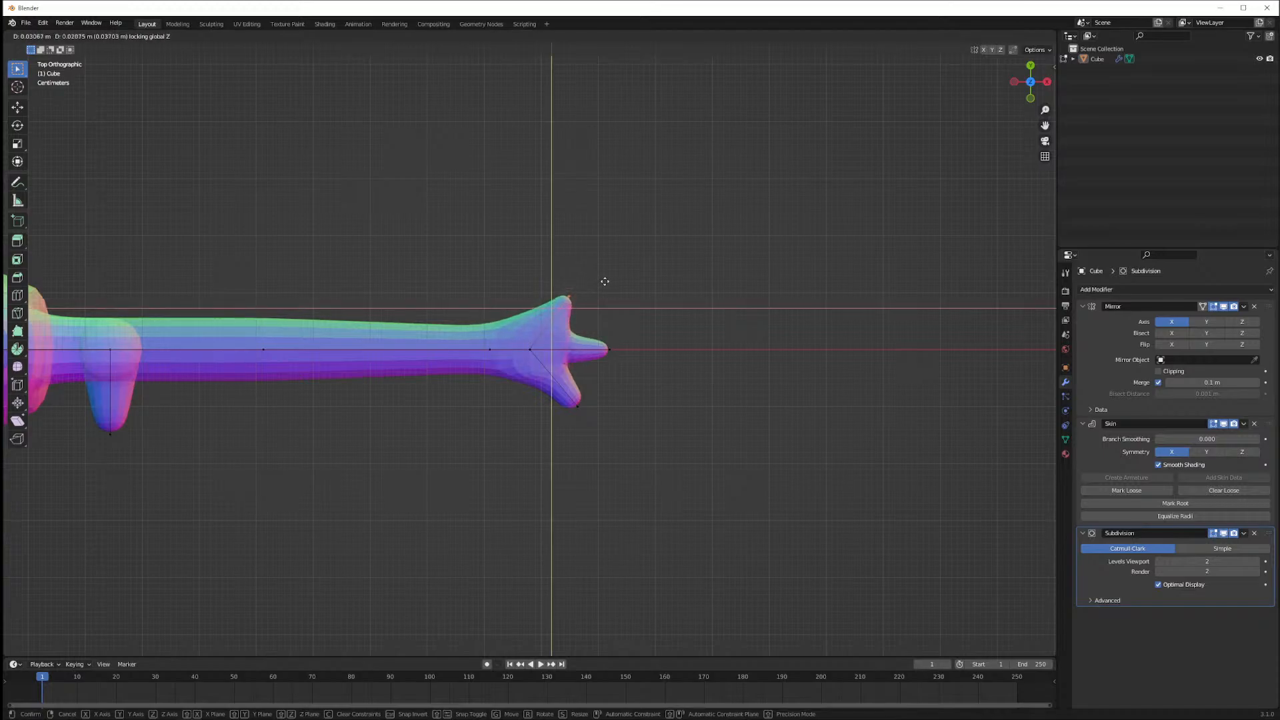
left_click(608, 283)
Check the hands against the whole figure and nudge the rear fingertip about 0.01 m with the Z axis locked
middle_click_drag(629, 334, 544, 436)
key("KP_1")
scroll(543, 435, "down", 4)
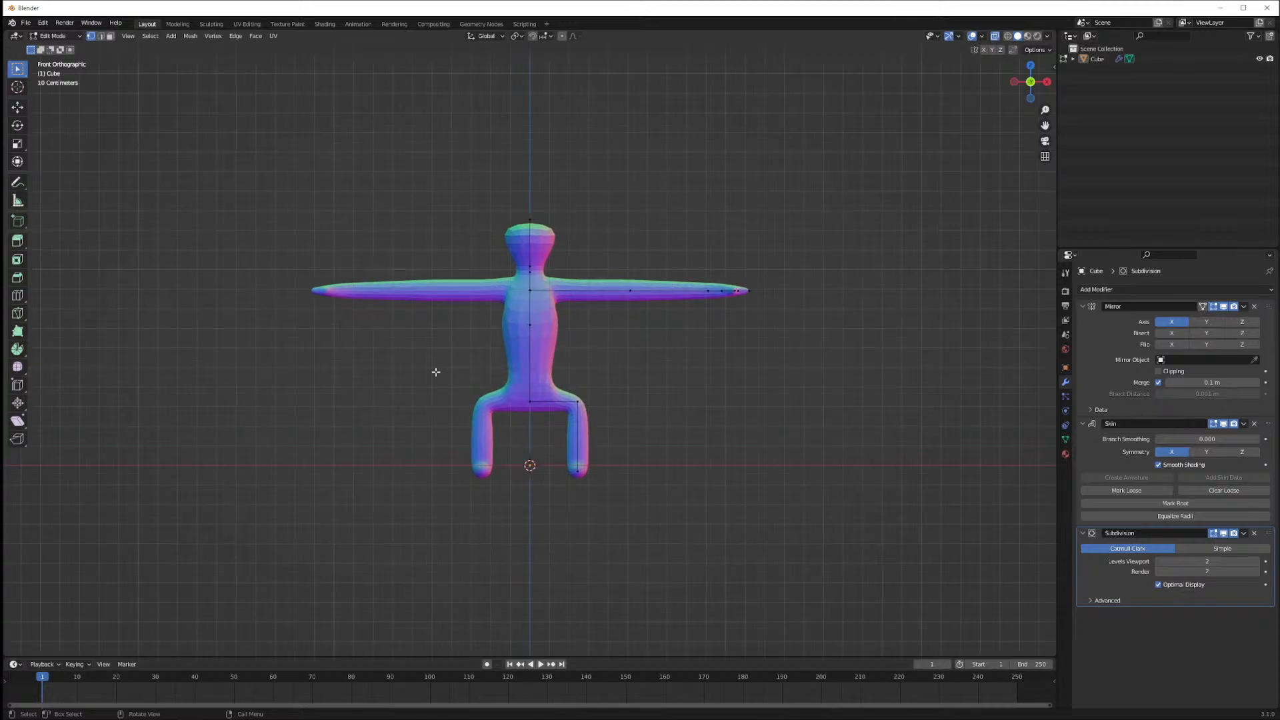
key("Tab")
middle_click_drag(374, 334, 255, 453)
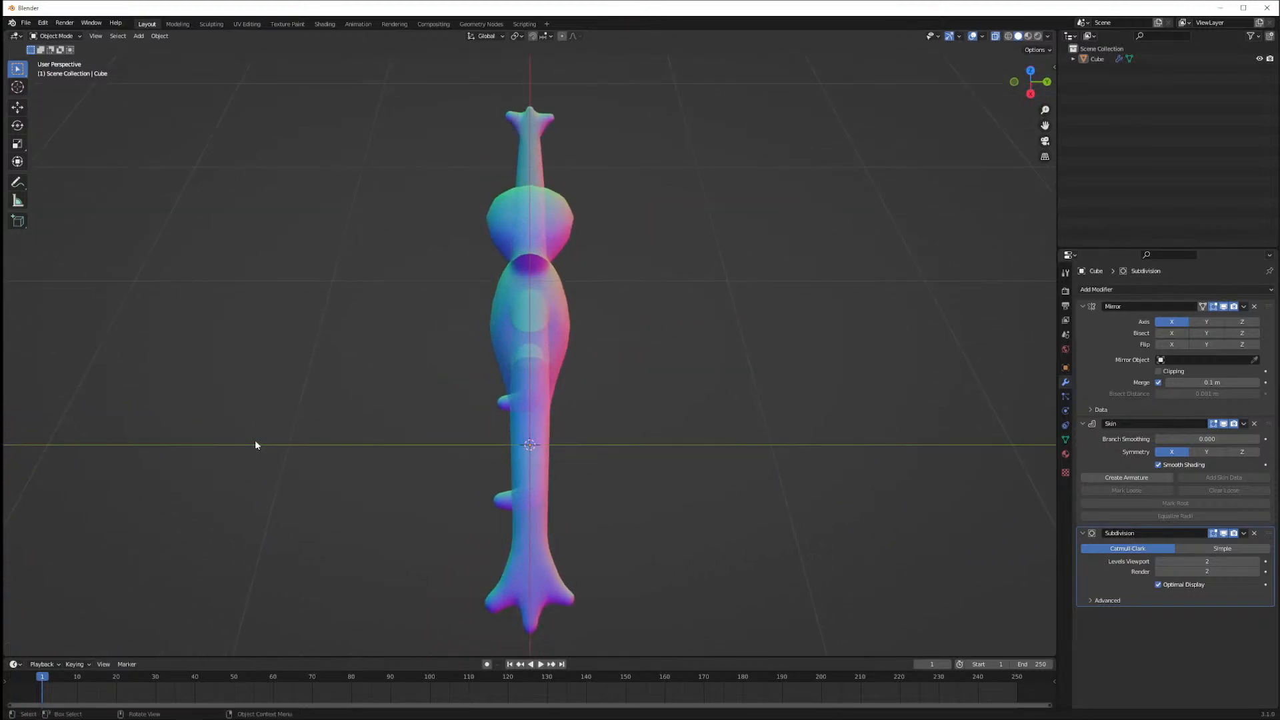
key("Tab")
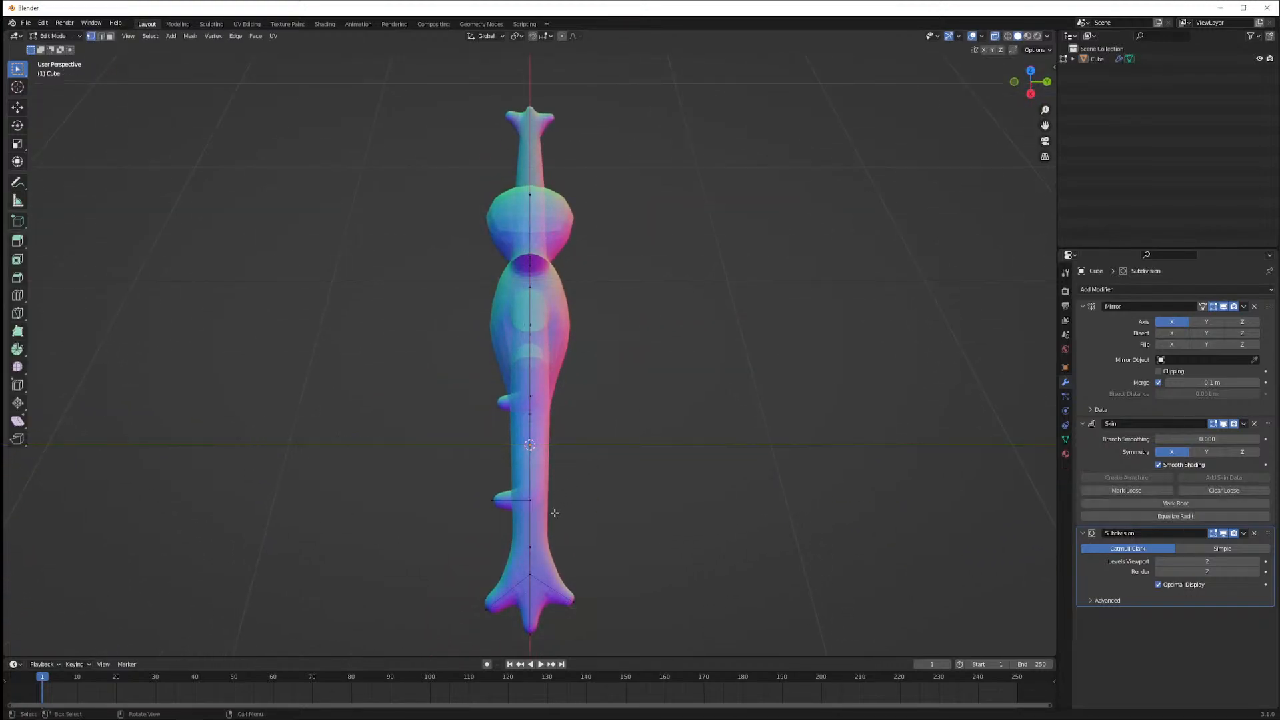
key("g")
key("x")
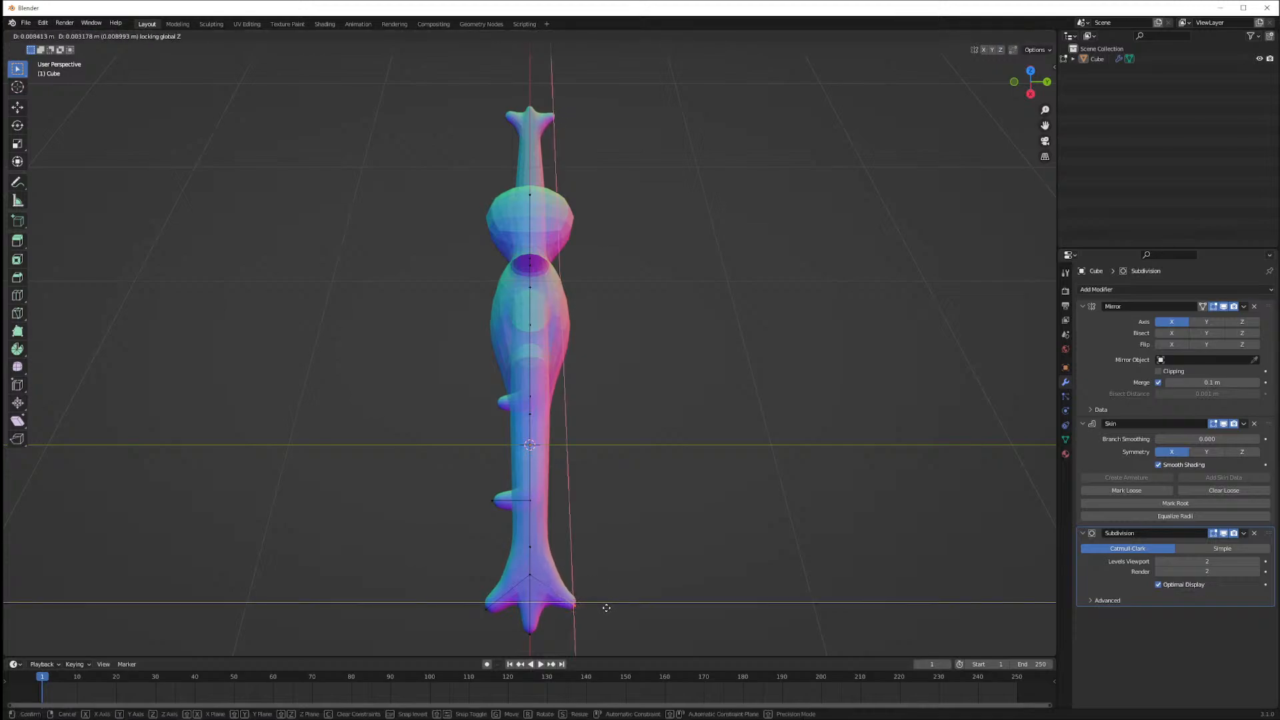
left_click(621, 607)
right_click(621, 607)
key("Escape")
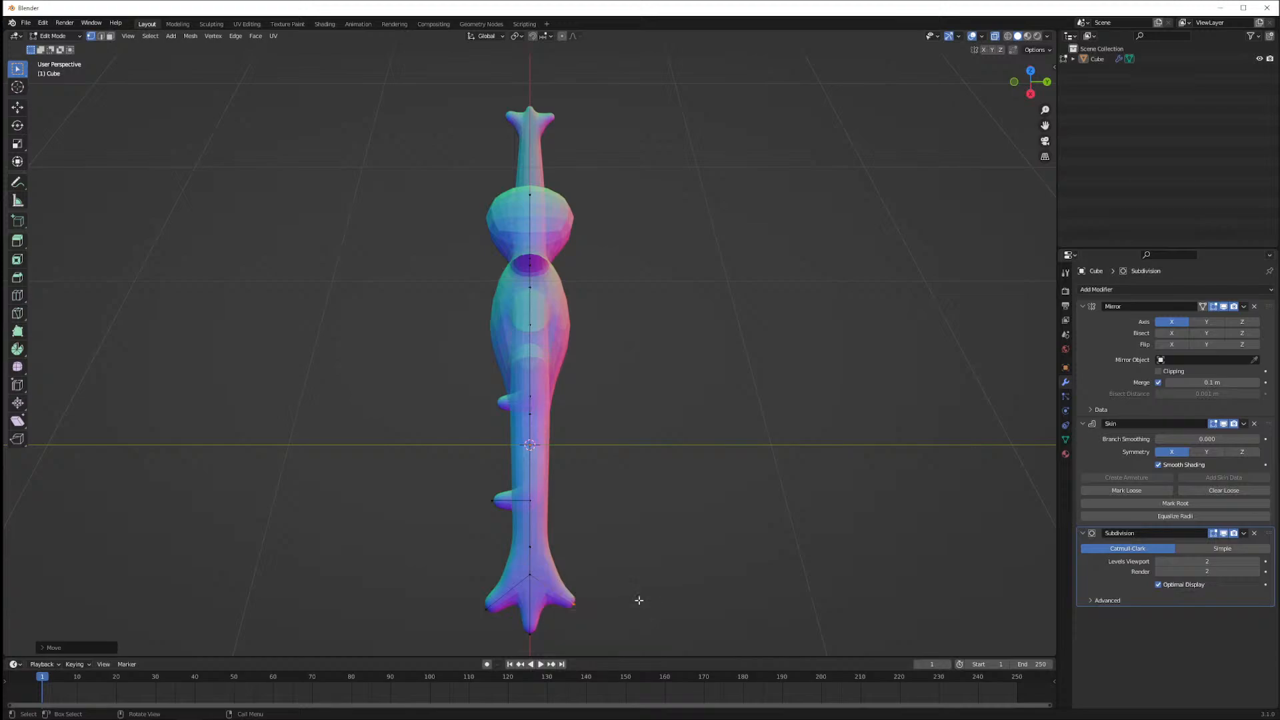
Slightly shrink the rear fingertip and move it farther away from the hand
key("s")
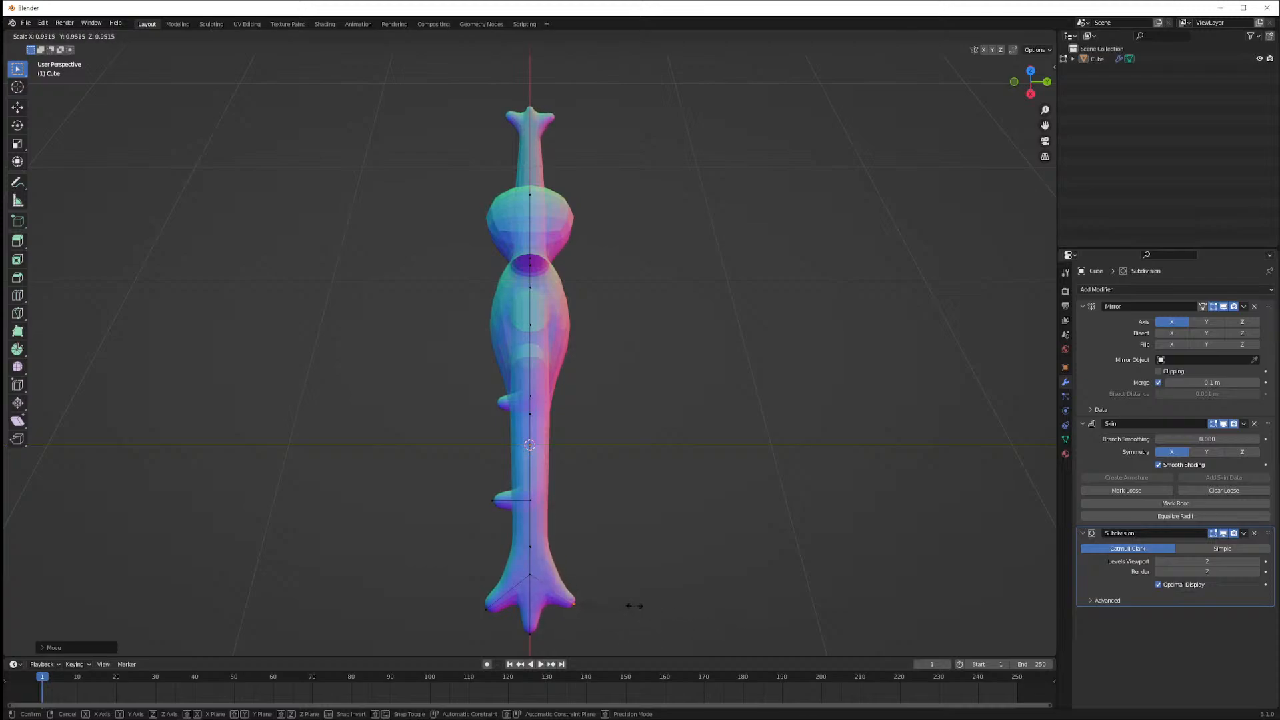
left_click(618, 602)
key("g")
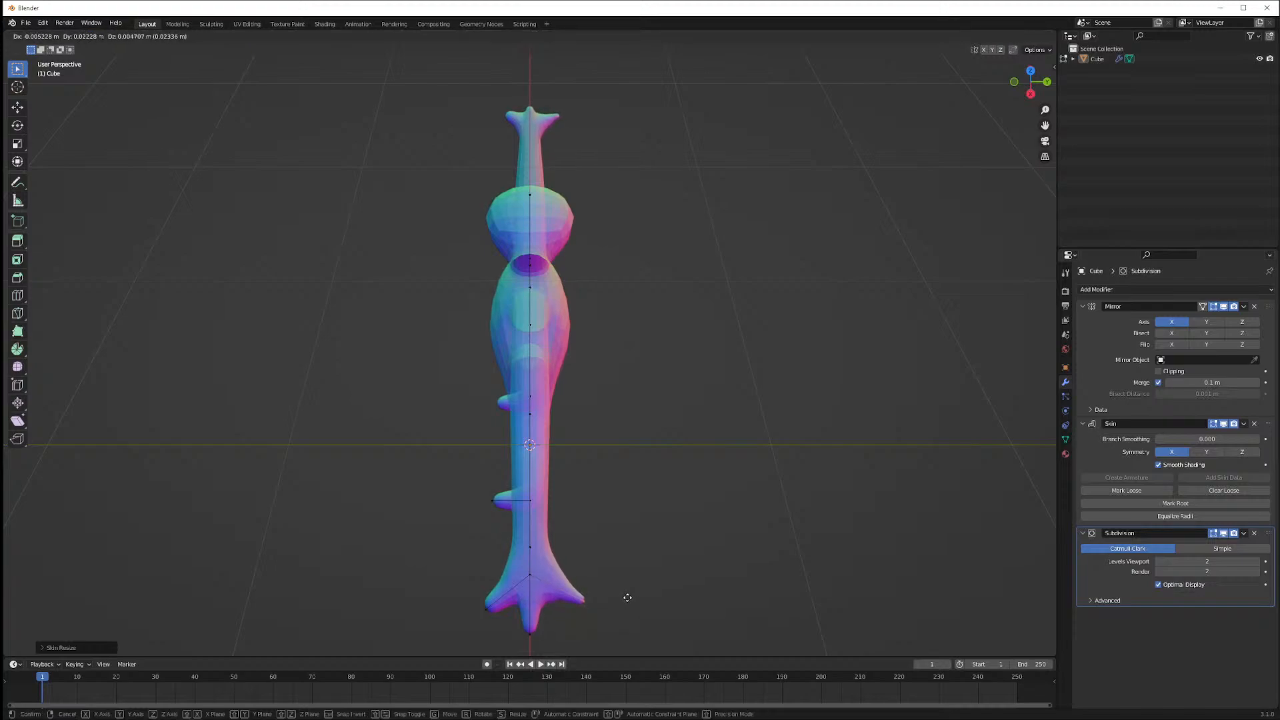
left_click(629, 590)
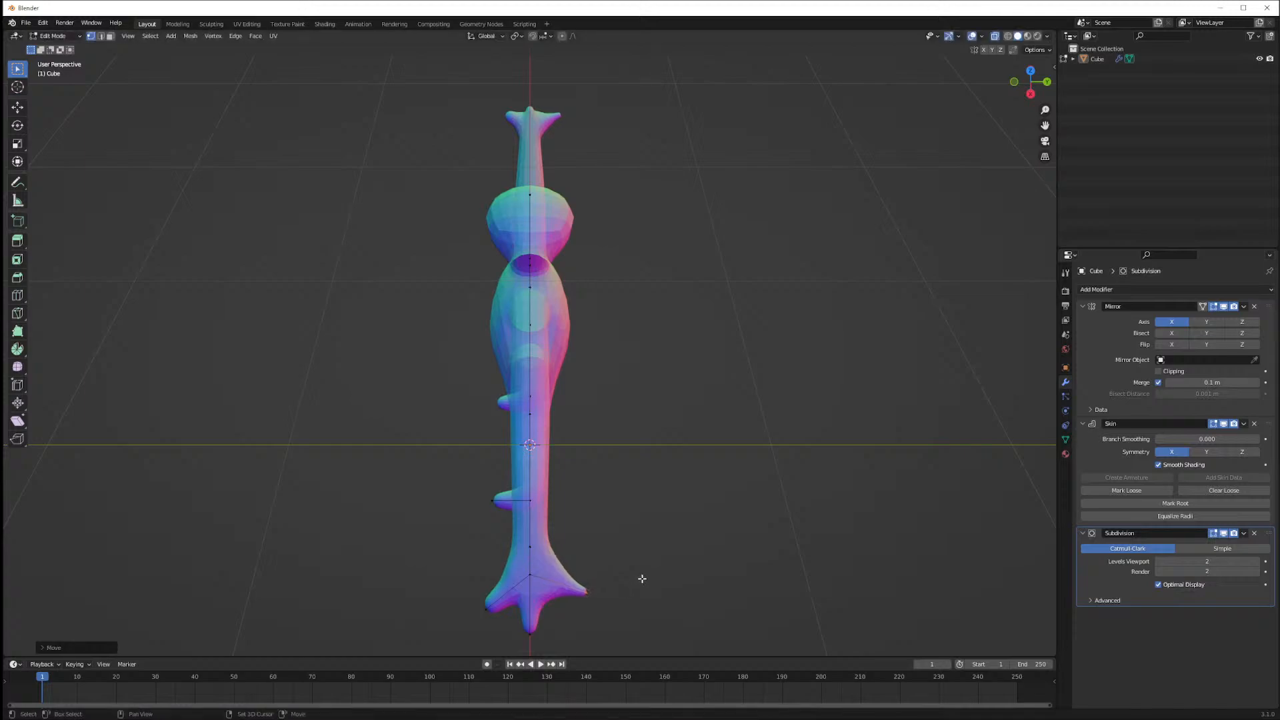
Enlarge the rear fingertip's skin radius about 1.7 times
key("shift+a")
key("Escape")
key("ctrl+a")
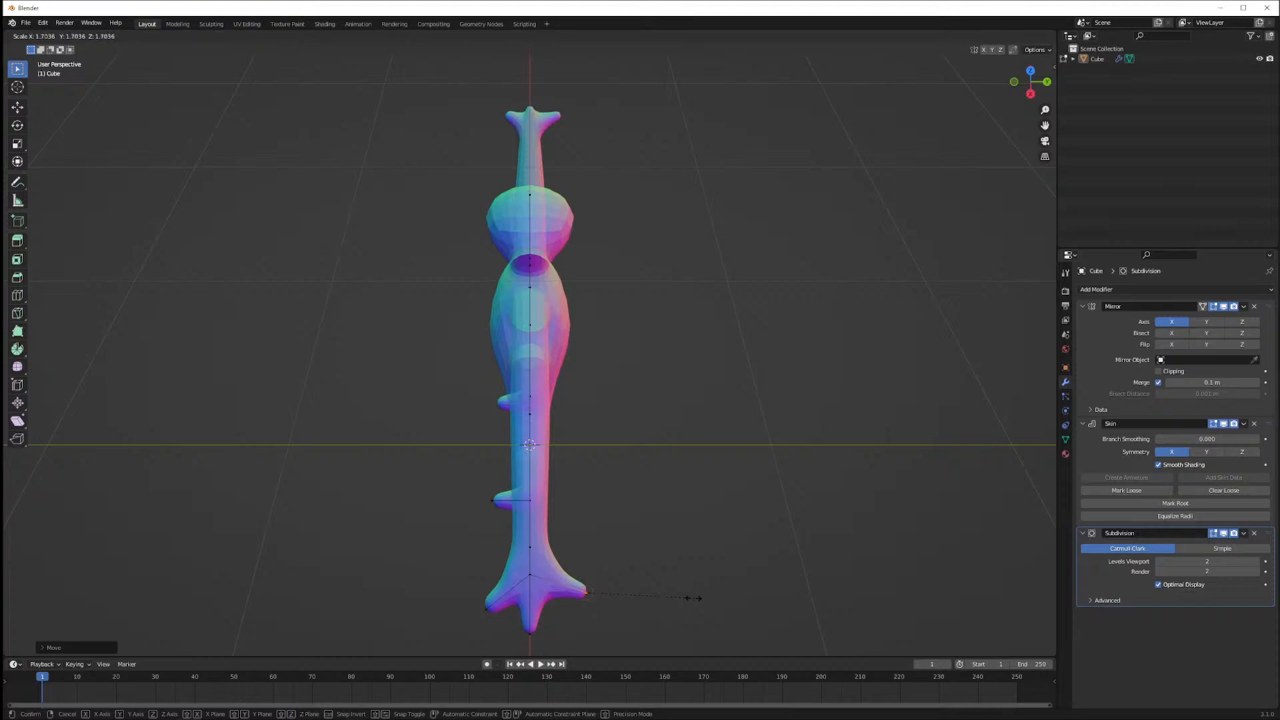
left_click(696, 599)
middle_click_drag(610, 559, 774, 532)
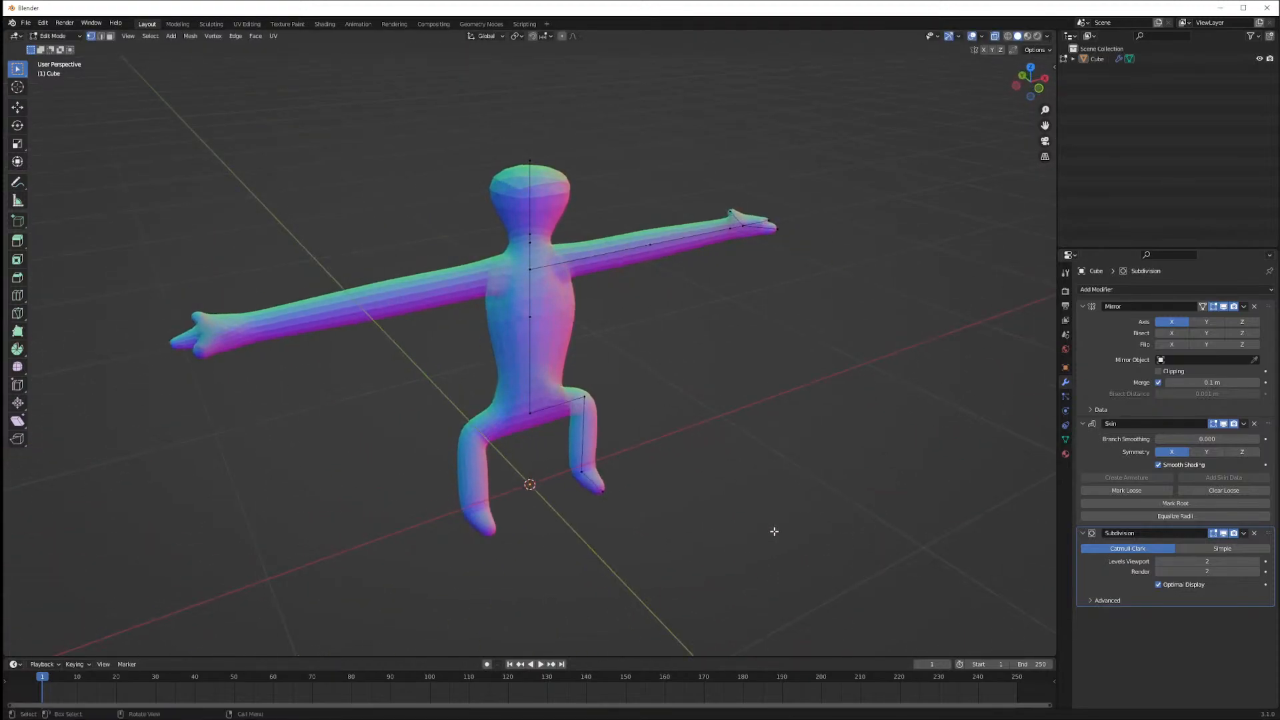
Save the figure as Character_3.blend in the VFX Meshes folder
key("ctrl+s")
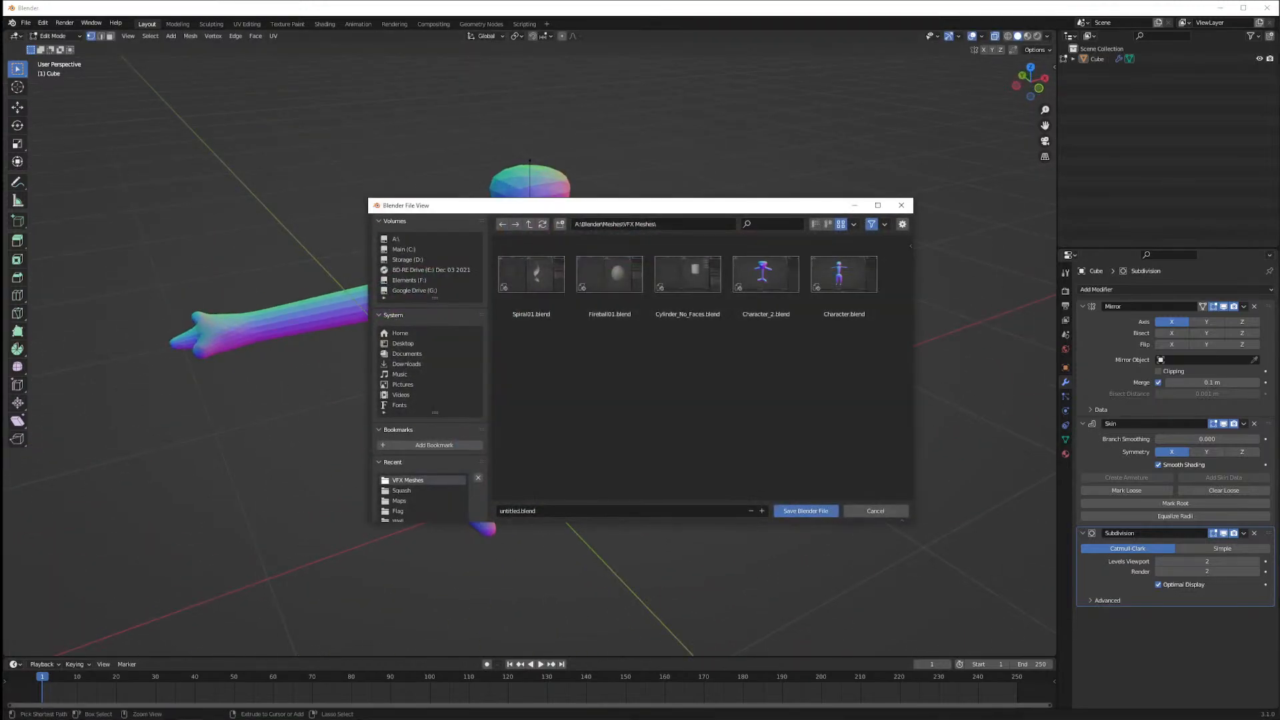
left_click(854, 292)
left_click(524, 510)
left_click(524, 510)
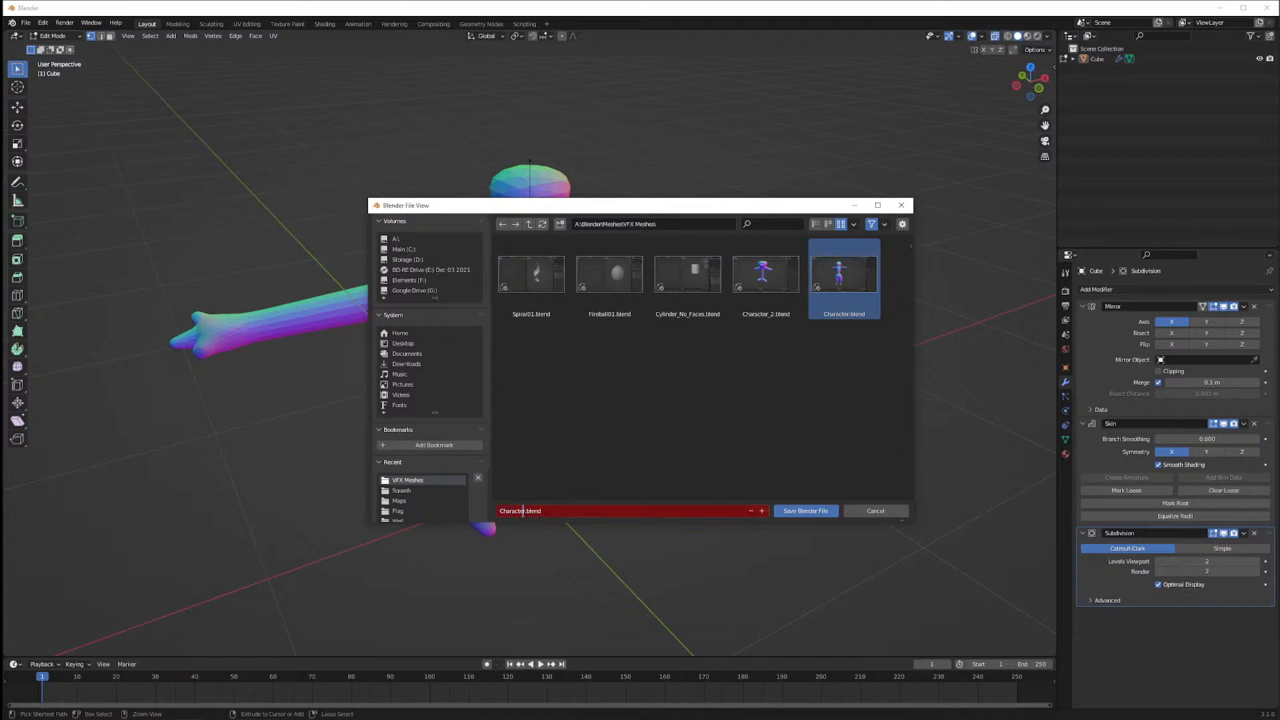
left_click(824, 511)
Try to delete the figure's selected vertices, and save the file again
middle_click_drag(834, 514, 598, 443)
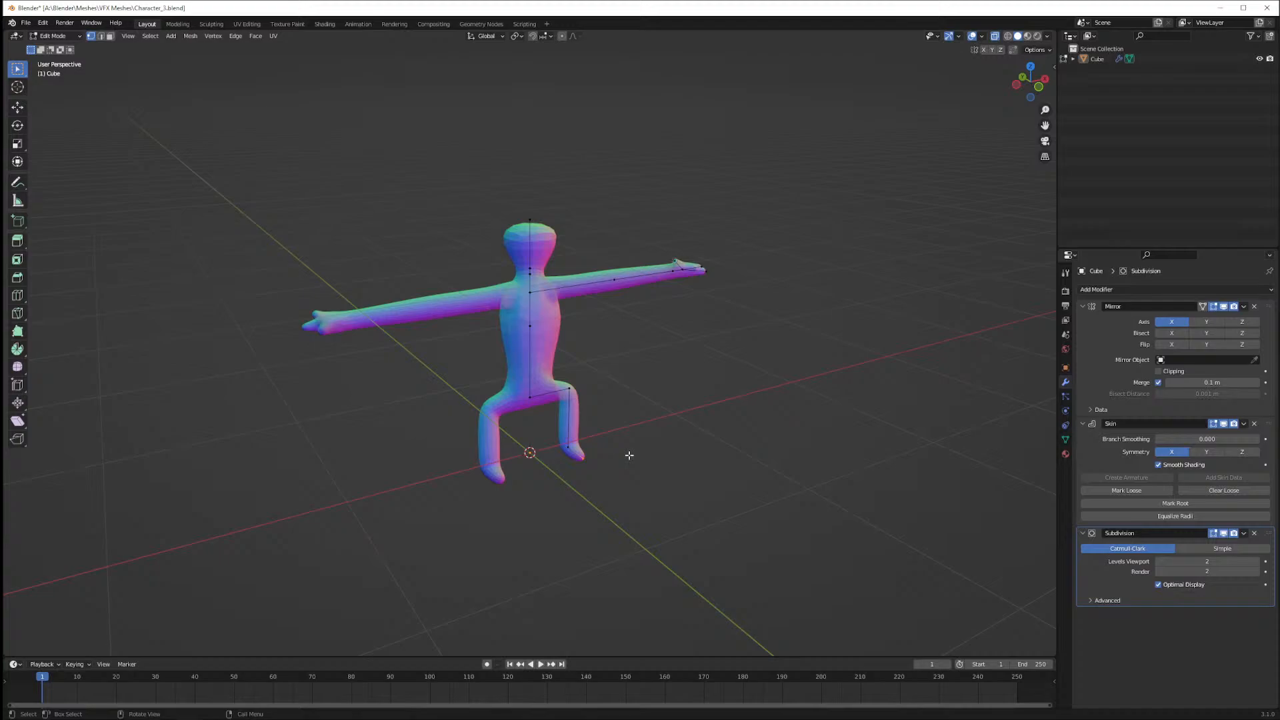
key("x")
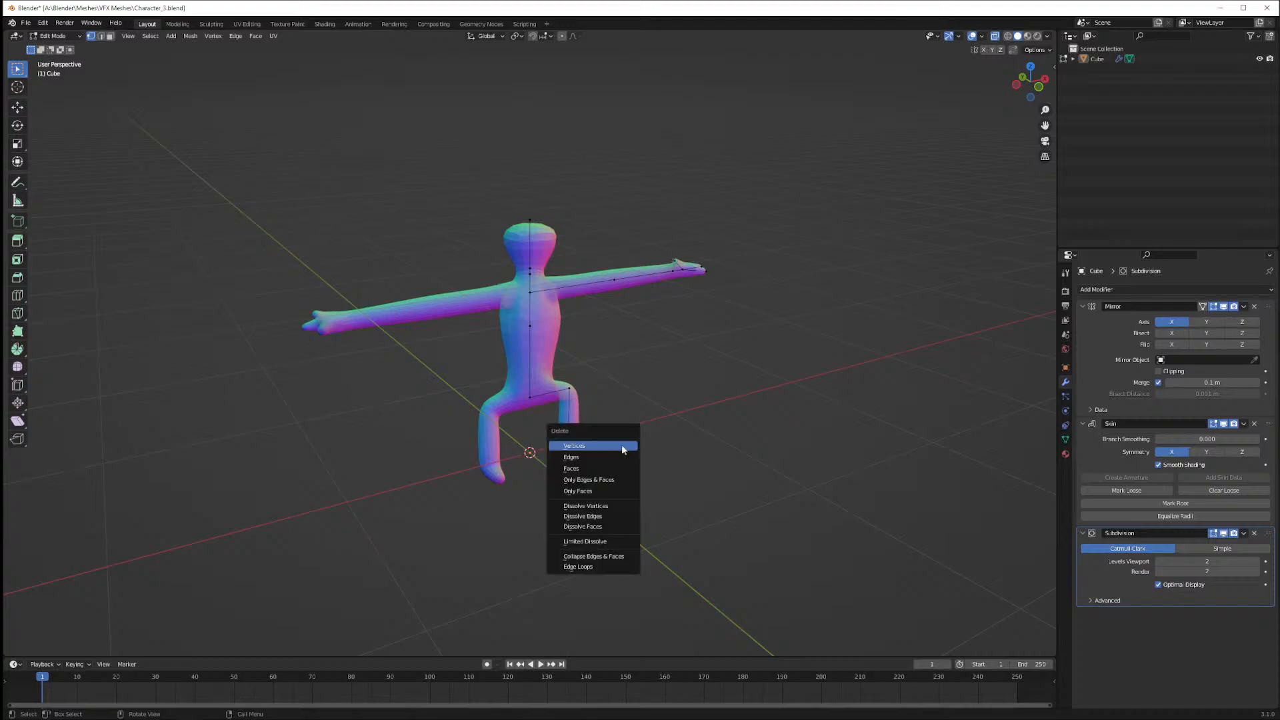
left_click(623, 449)
middle_click_drag(567, 440, 508, 436)
middle_click_drag(587, 432, 663, 415)
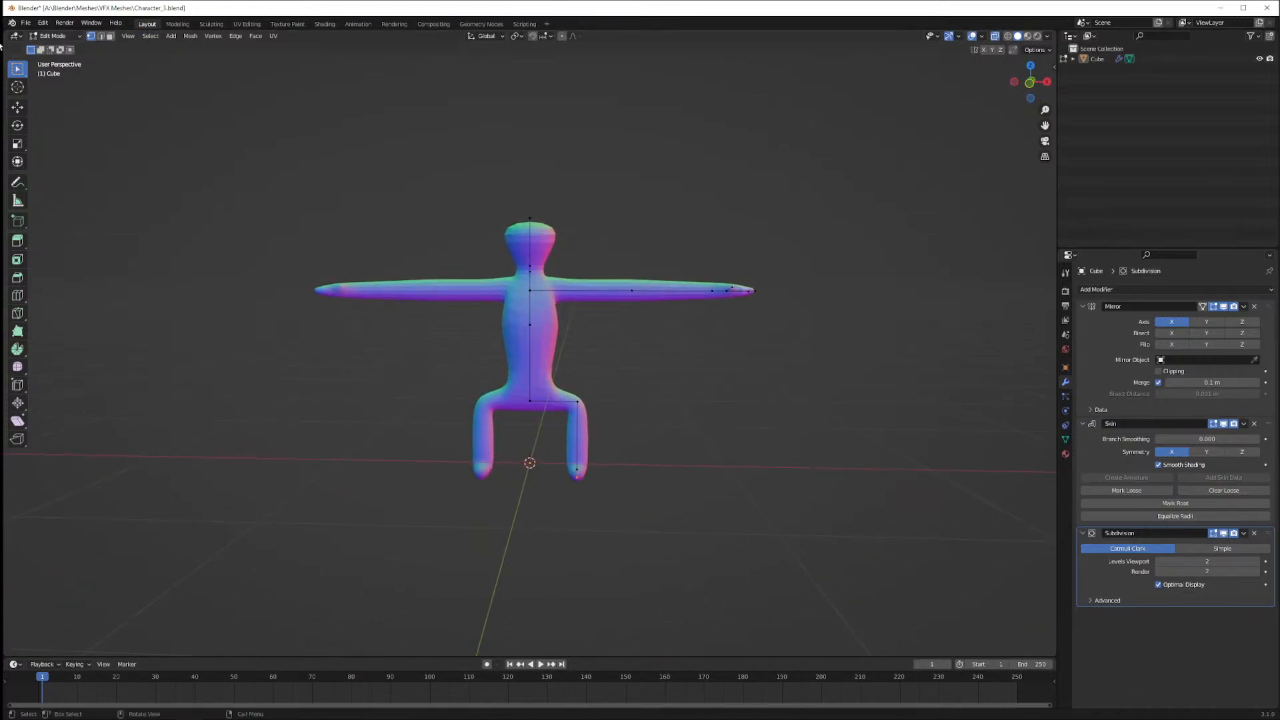
key("ctrl+s")
middle_click_drag(586, 334, 786, 398)
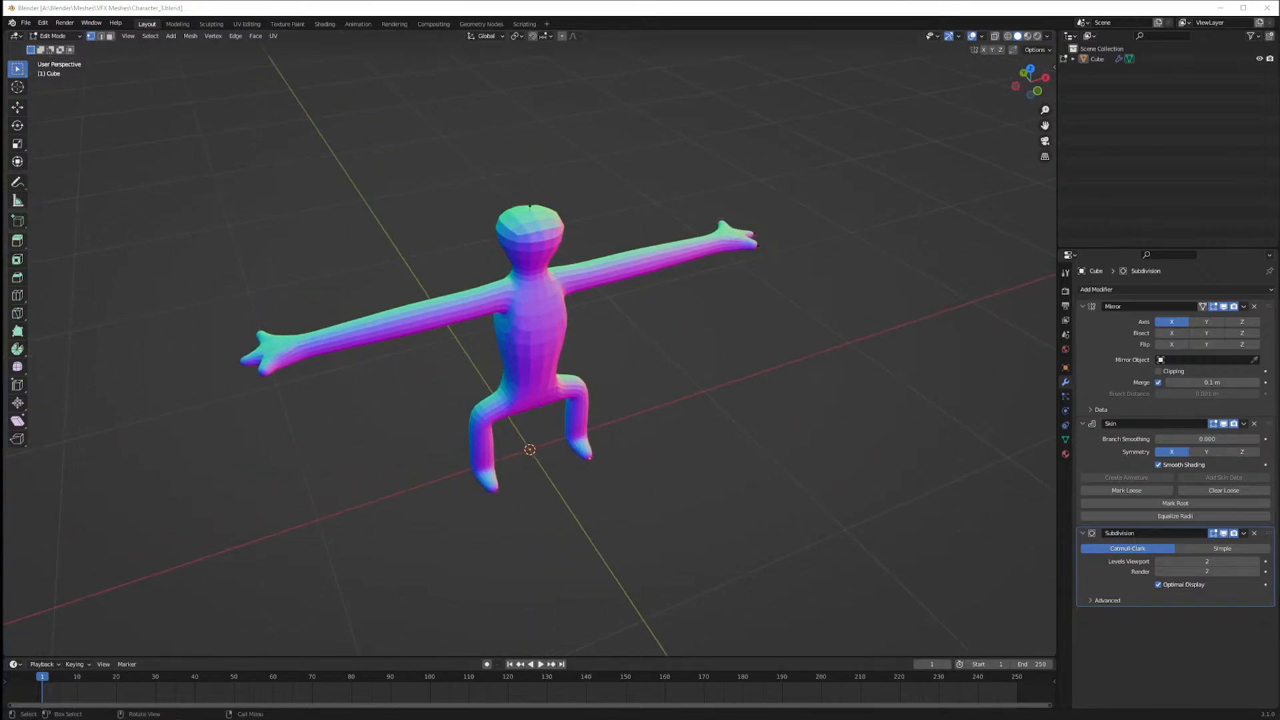
Switch to the Chrome browser and search Google for "lloyd in space"
type("ll")
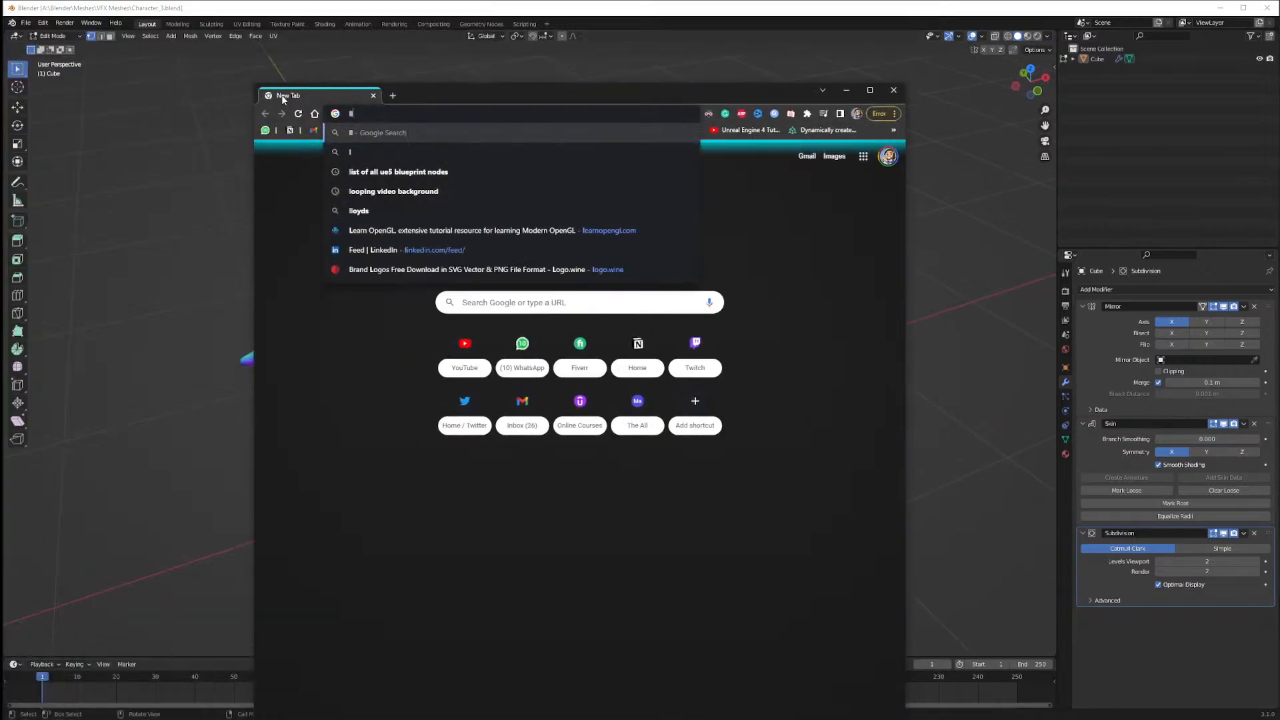
type("oytd in space")
key("BackSpace")
key("BackSpace")
key("BackSpace")
key("BackSpace")
key("BackSpace")
key("BackSpace")
key("BackSpace")
key("BackSpace")
key("BackSpace")
key("BackSpace")
key("BackSpace")
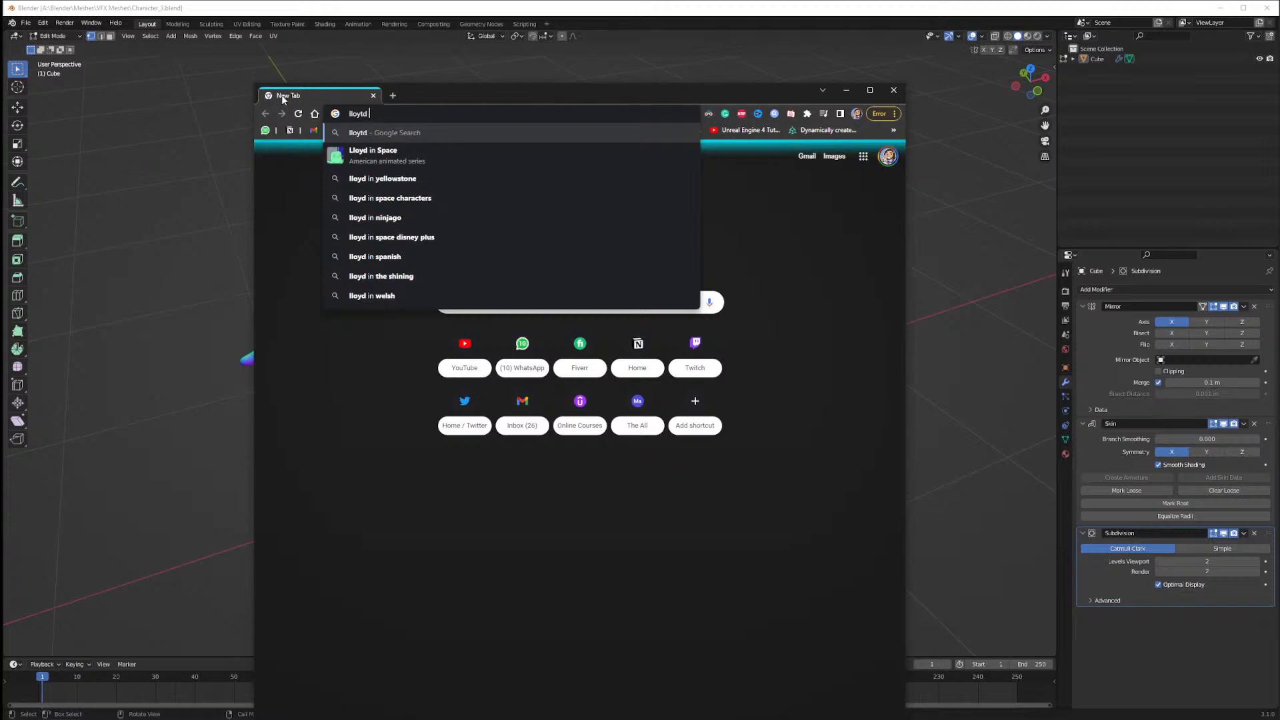
type("d in space")
key("Return")
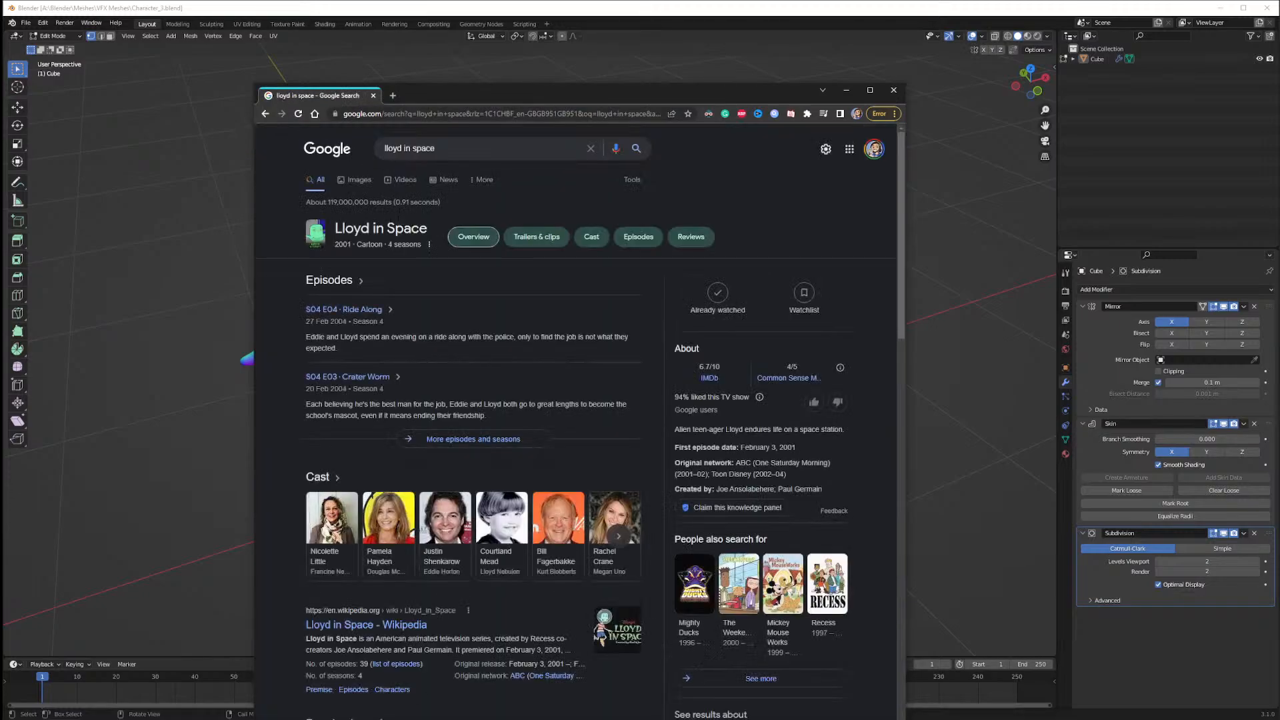
Show the image results for Lloyd in Space, enlarge the IMDb poster and examine the character's proportions
left_click(361, 180)
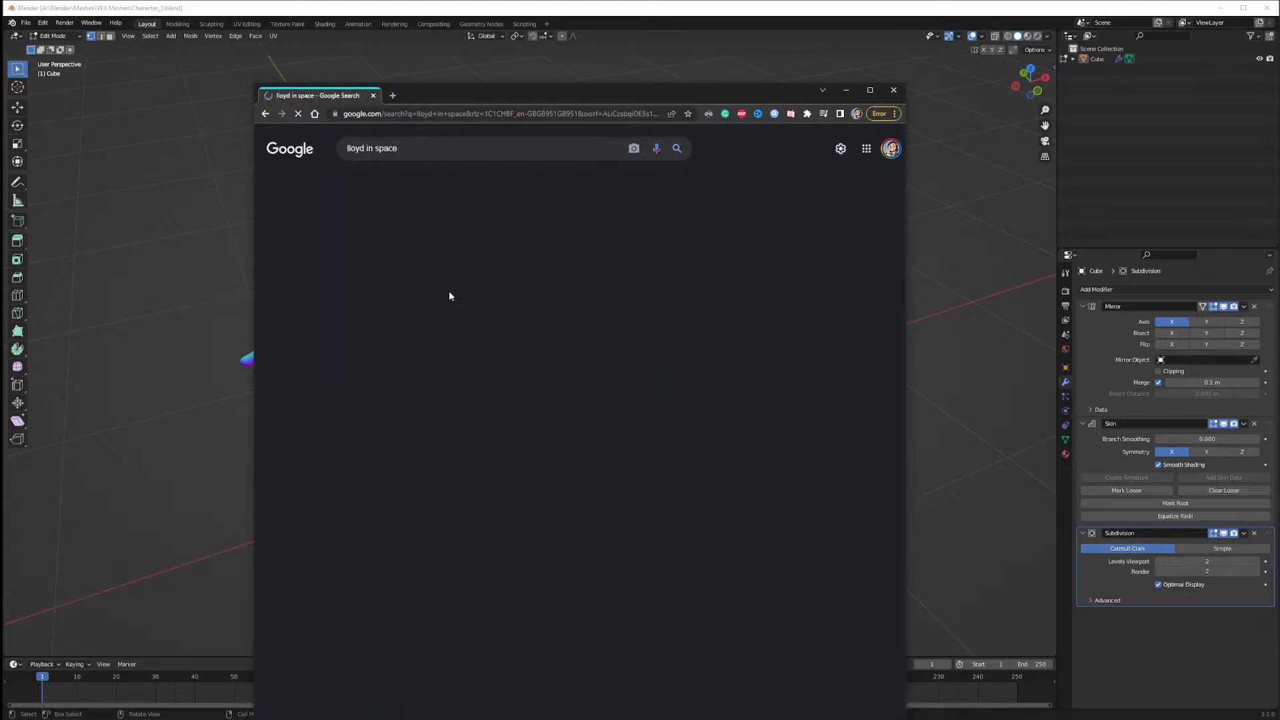
left_click(444, 275)
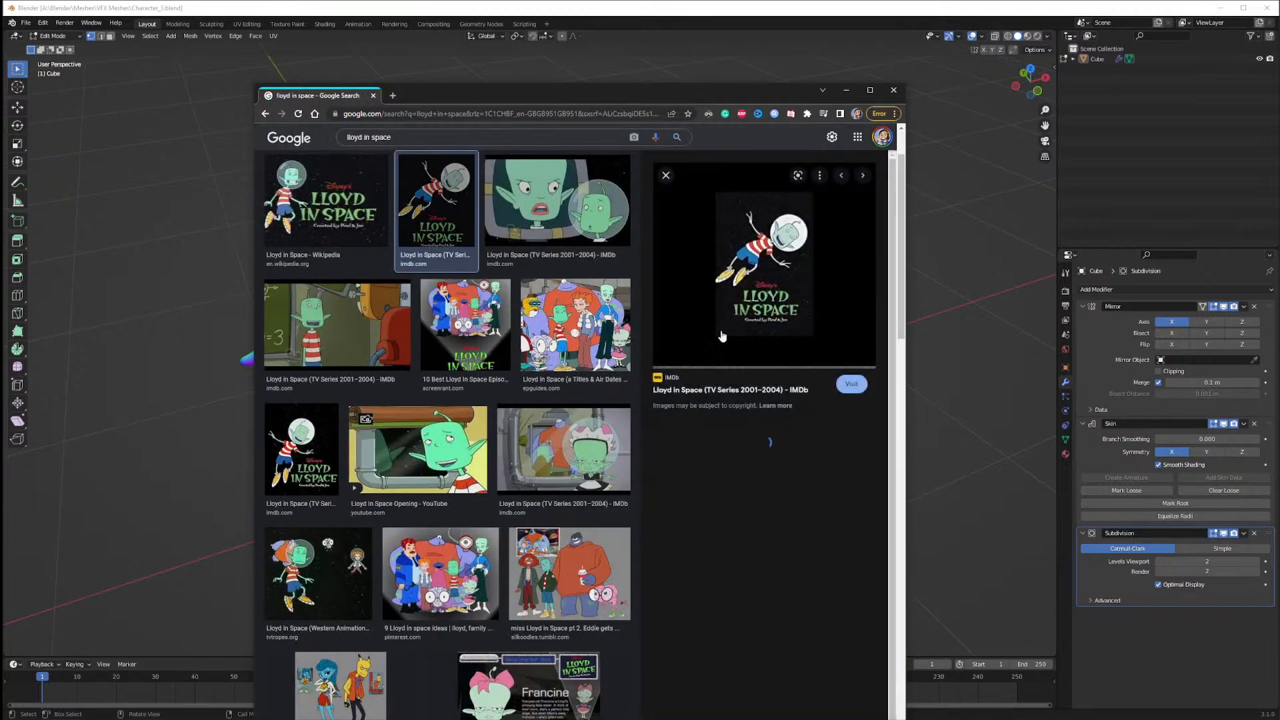
scroll(440, 313, "up", 2)
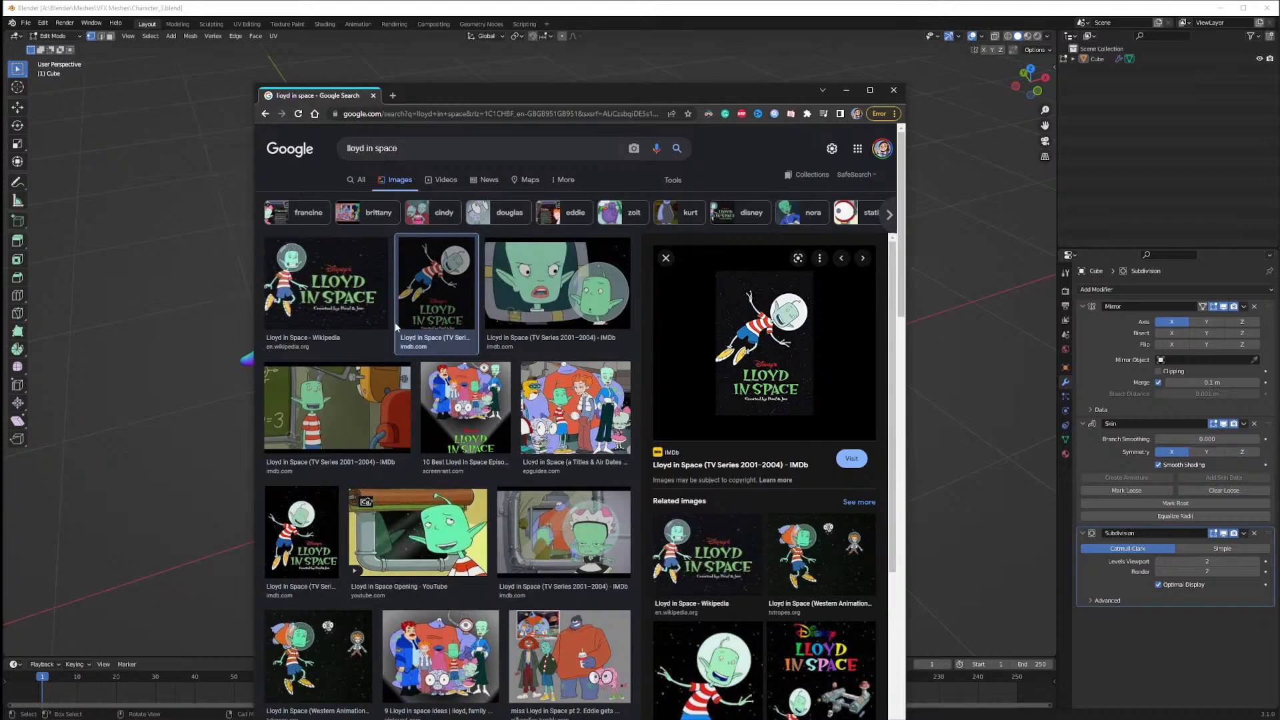
scroll(426, 453, "down", 2)
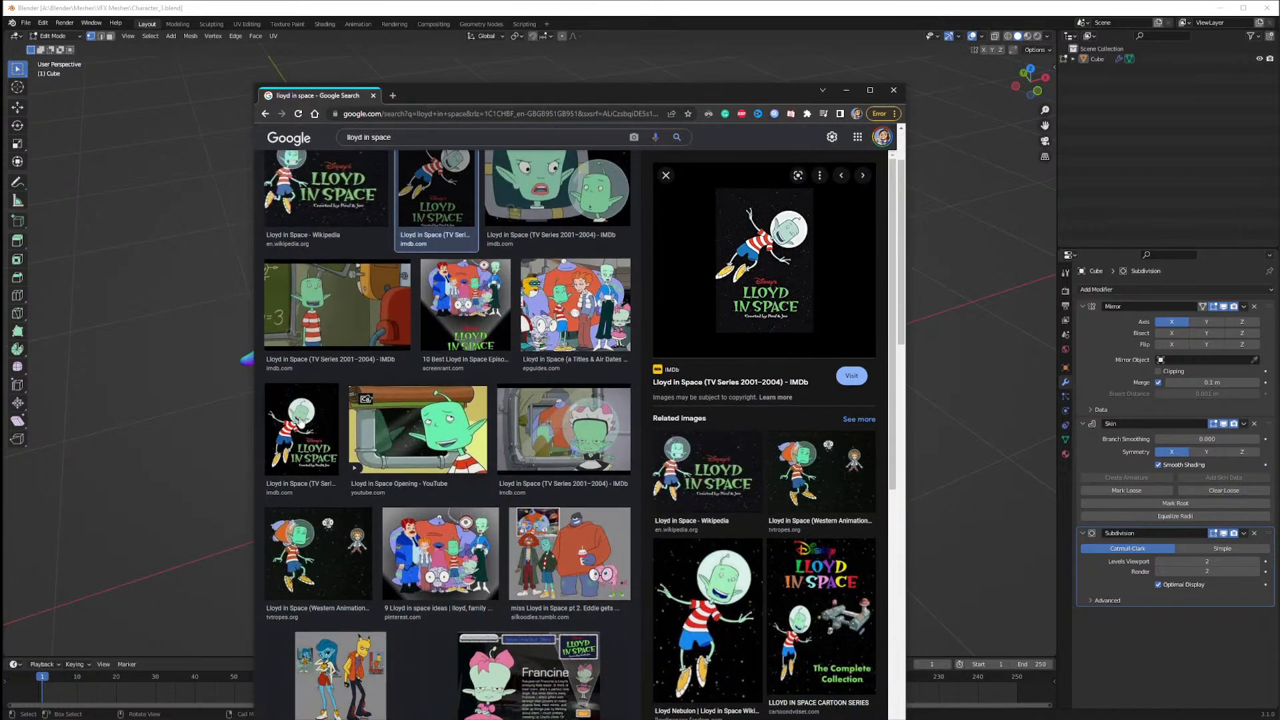
Enlarge another Lloyd in Space poster, compare its proportions with the figure beside it, and return to Blender
left_click(300, 423)
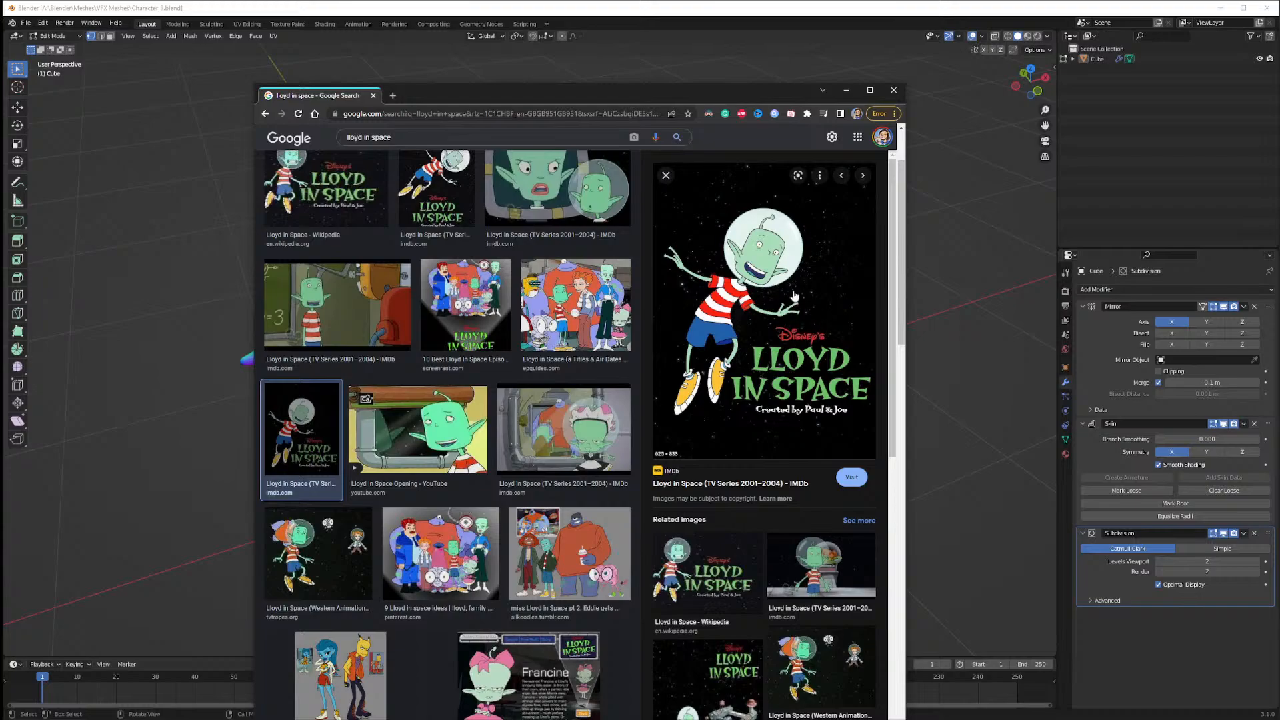
left_click_drag(711, 97, 261, 124)
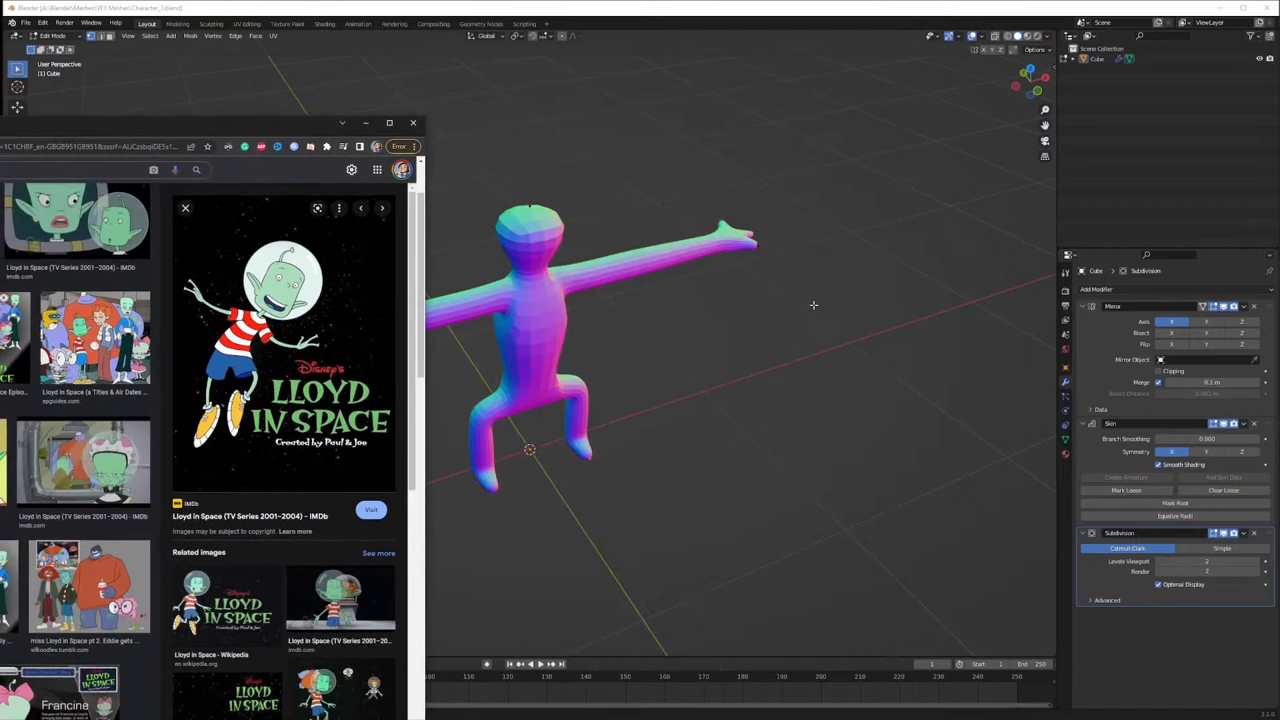
scroll(220, 278, "down", 2)
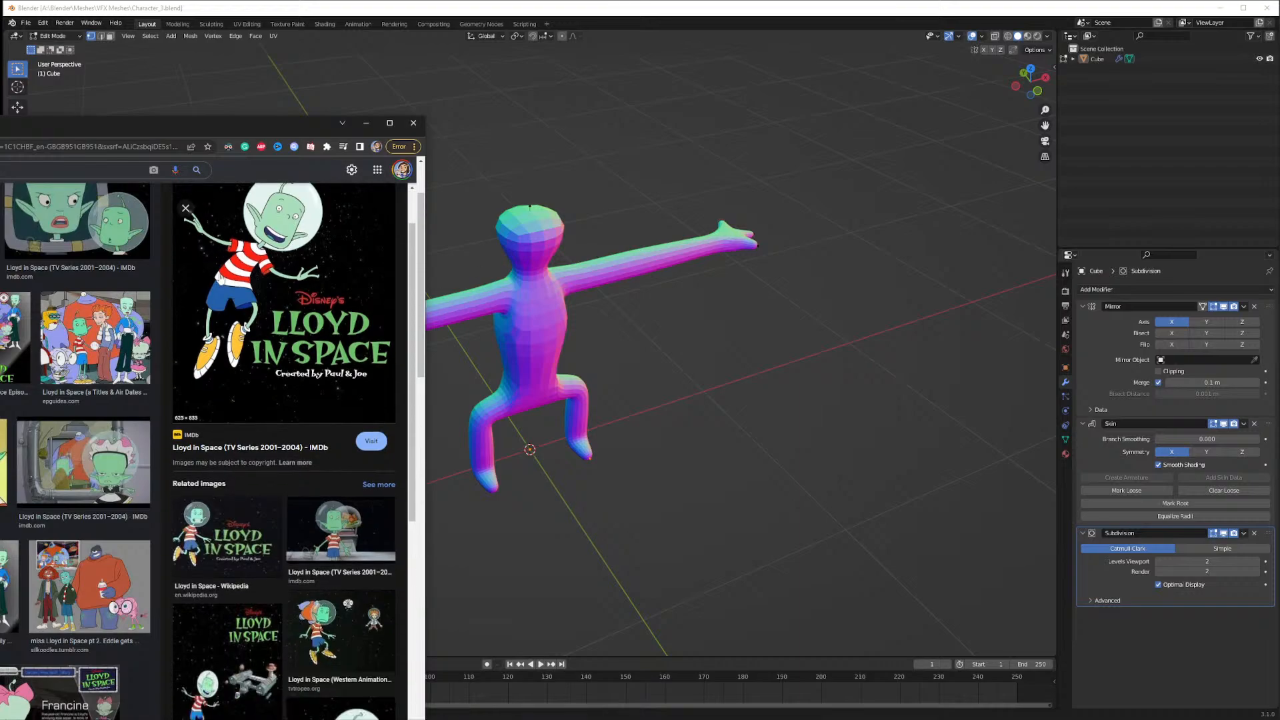
scroll(124, 393, "down", 3)
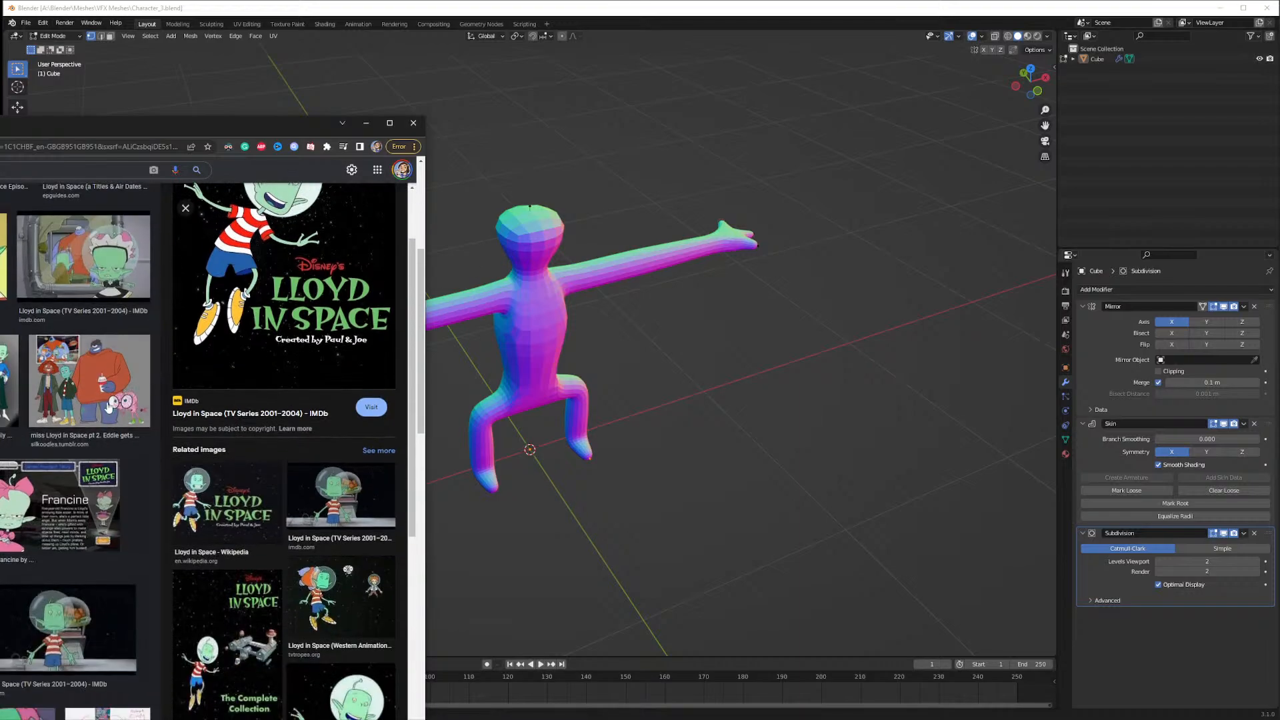
scroll(109, 407, "down", 7)
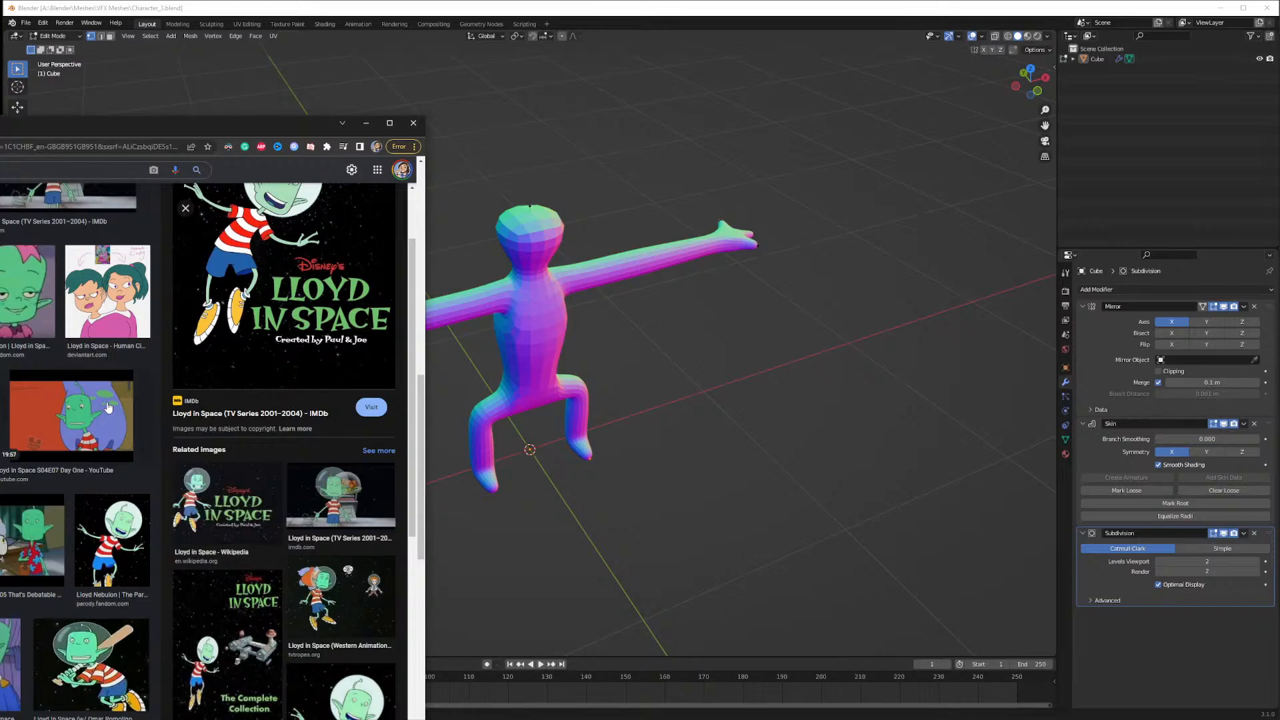
scroll(109, 406, "down", 2)
left_click_drag(181, 131, 139, 109)
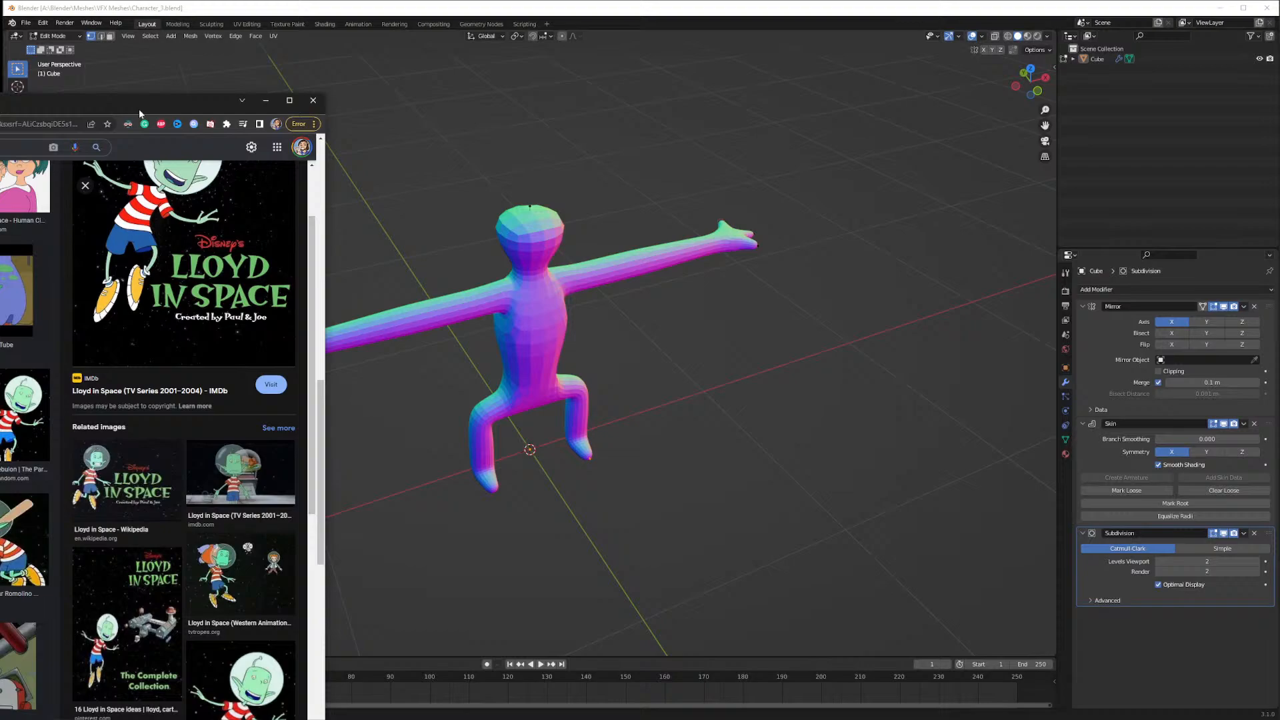
left_click(306, 102)
Try to raise the upper neck vertex along Z in the front view
middle_click_drag(585, 349, 623, 338)
key("KP_1")
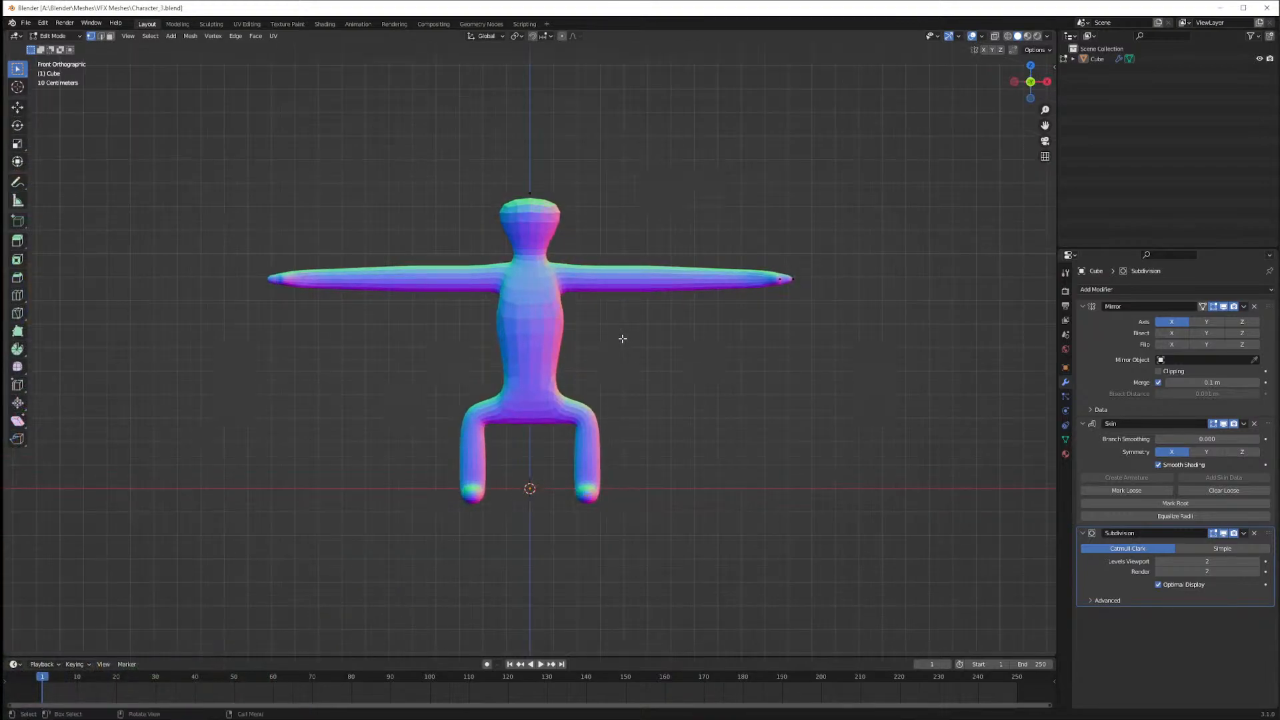
left_click_drag(506, 187, 618, 269)
key("g")
key("z")
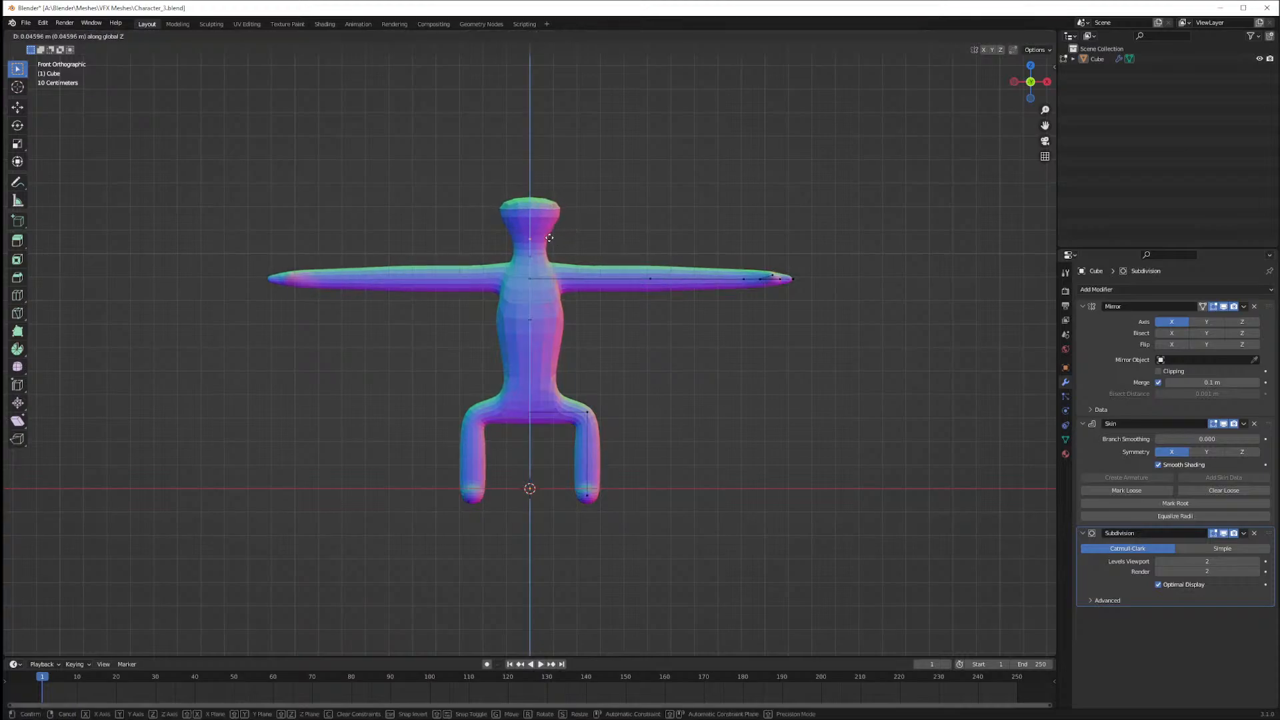
right_click(549, 238)
middle_click_drag(534, 194, 508, 226)
middle_click_drag(531, 273, 601, 330)
middle_click_drag(664, 372, 620, 414)
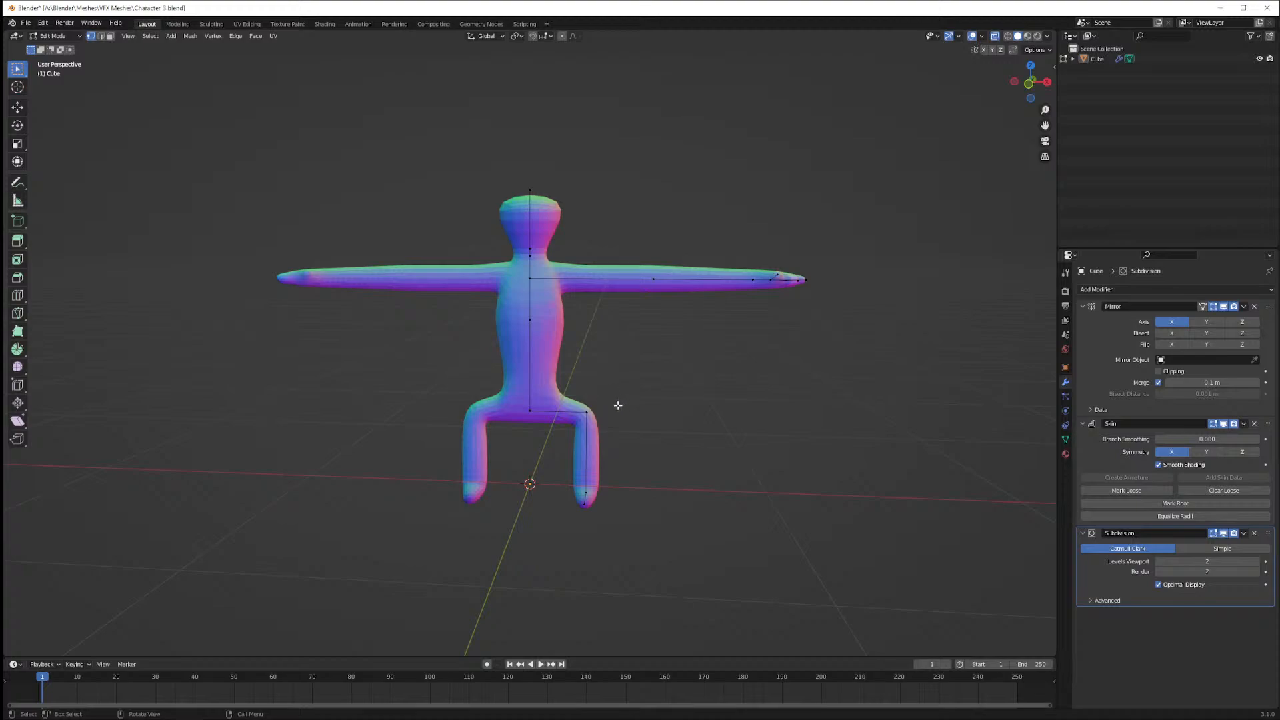
Save the figure to its current file
key("ctrl+s")
middle_click_drag(618, 452, 676, 438)
middle_click_drag(507, 310, 585, 367)
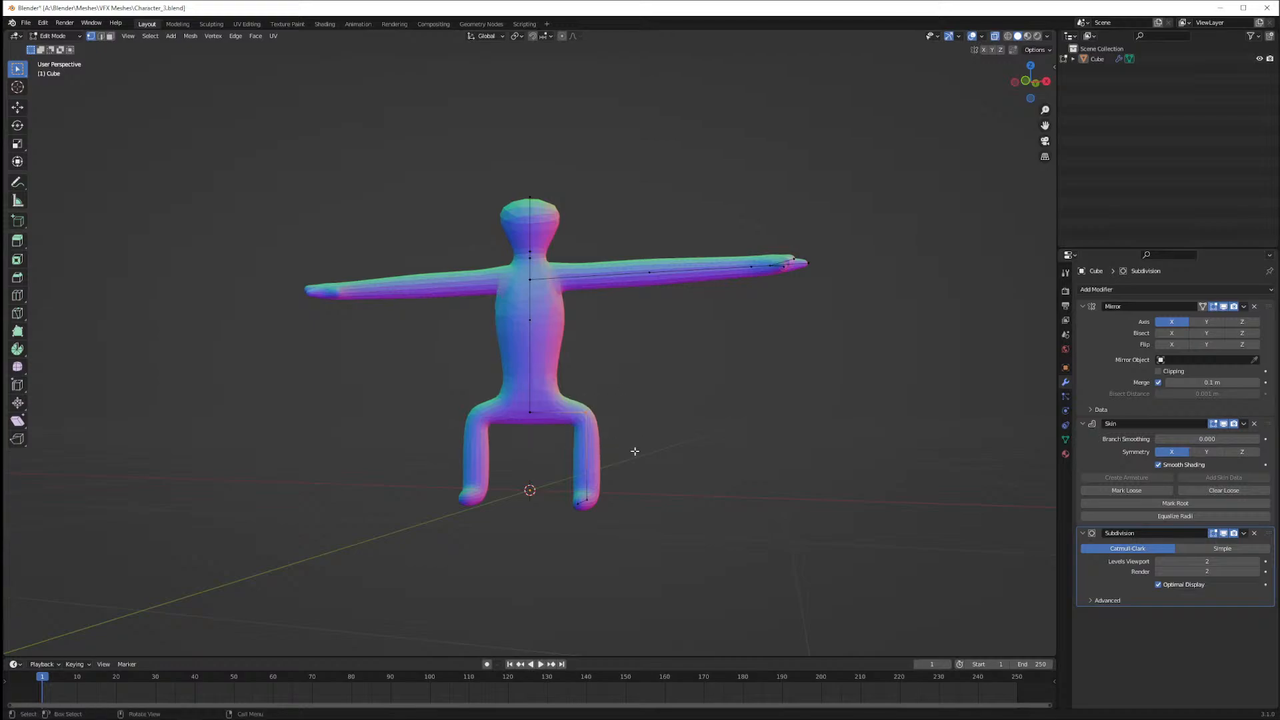
key("g")
key("x")
key("x")
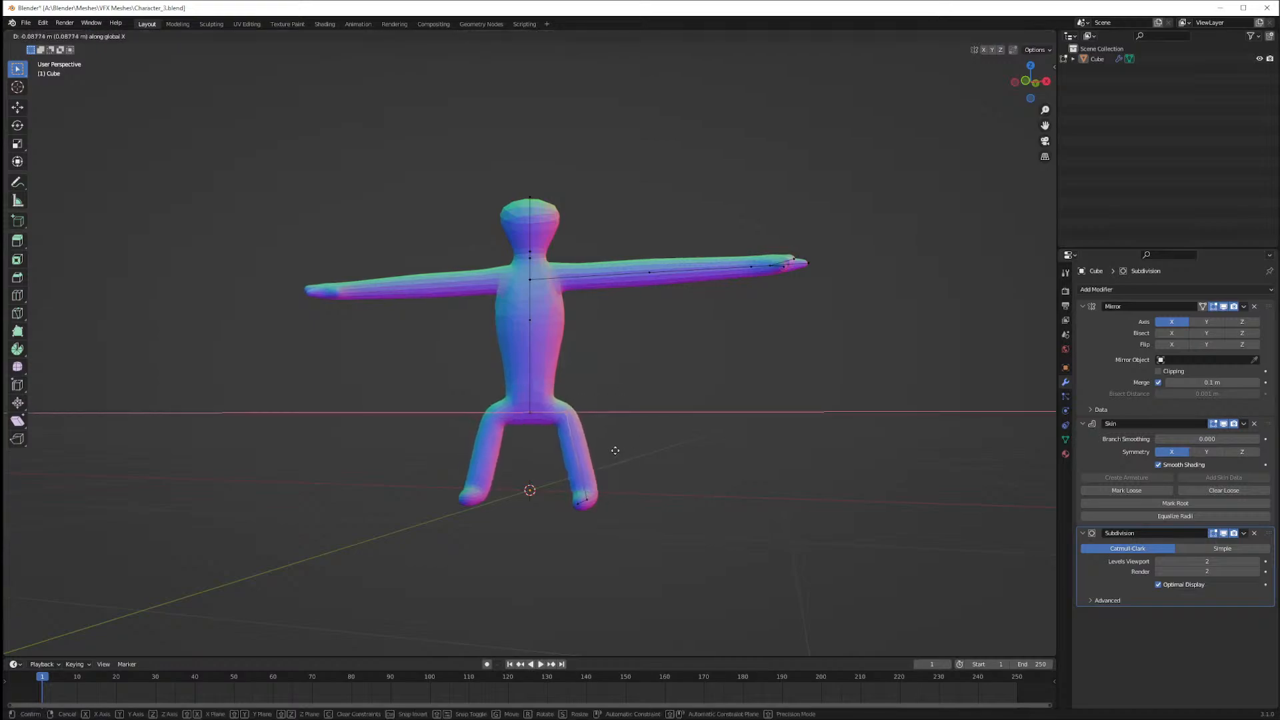
right_click(628, 448)
Move the hip vertex at the top of the leg inward about 0.13 m along X, and preview the figure in Object Mode
middle_click_drag(623, 443, 663, 443)
scroll(663, 443, "up", 2)
key("g")
key("x")
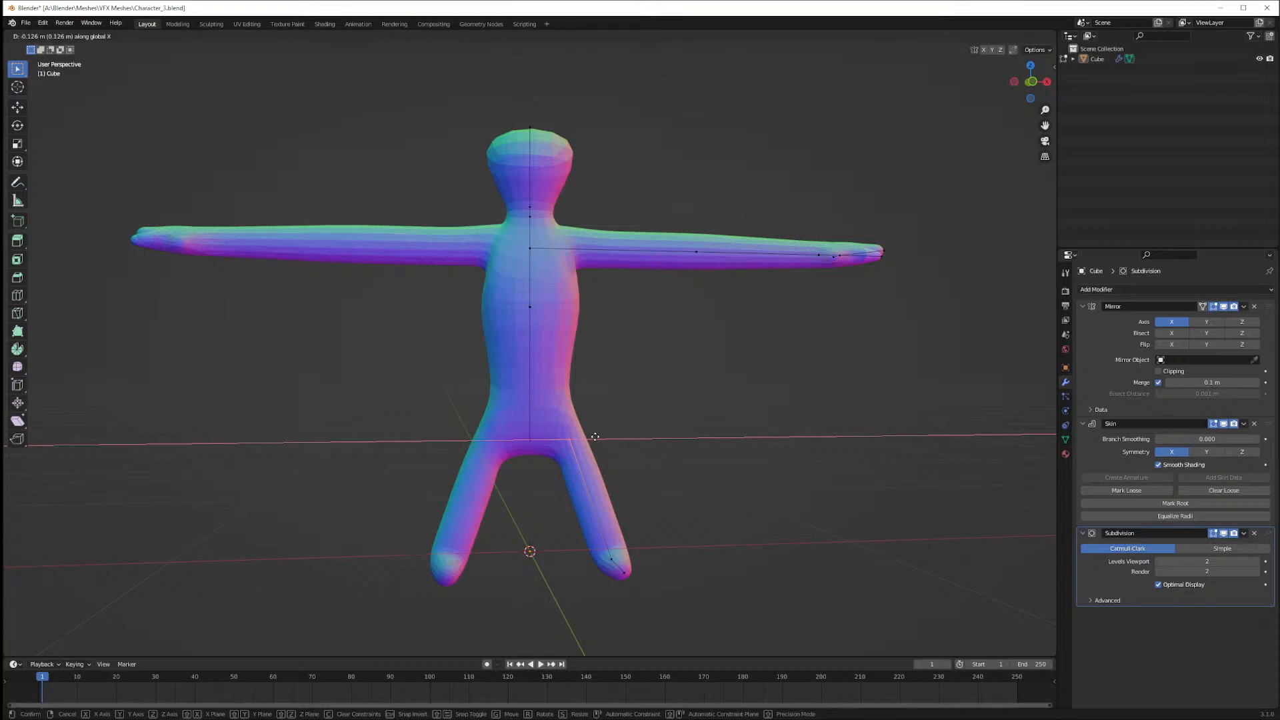
left_click(643, 429)
middle_click_drag(643, 429, 715, 421)
key("Tab")
scroll(721, 429, "down", 2)
key("alt+z")
key("alt+z")
key("alt+z")
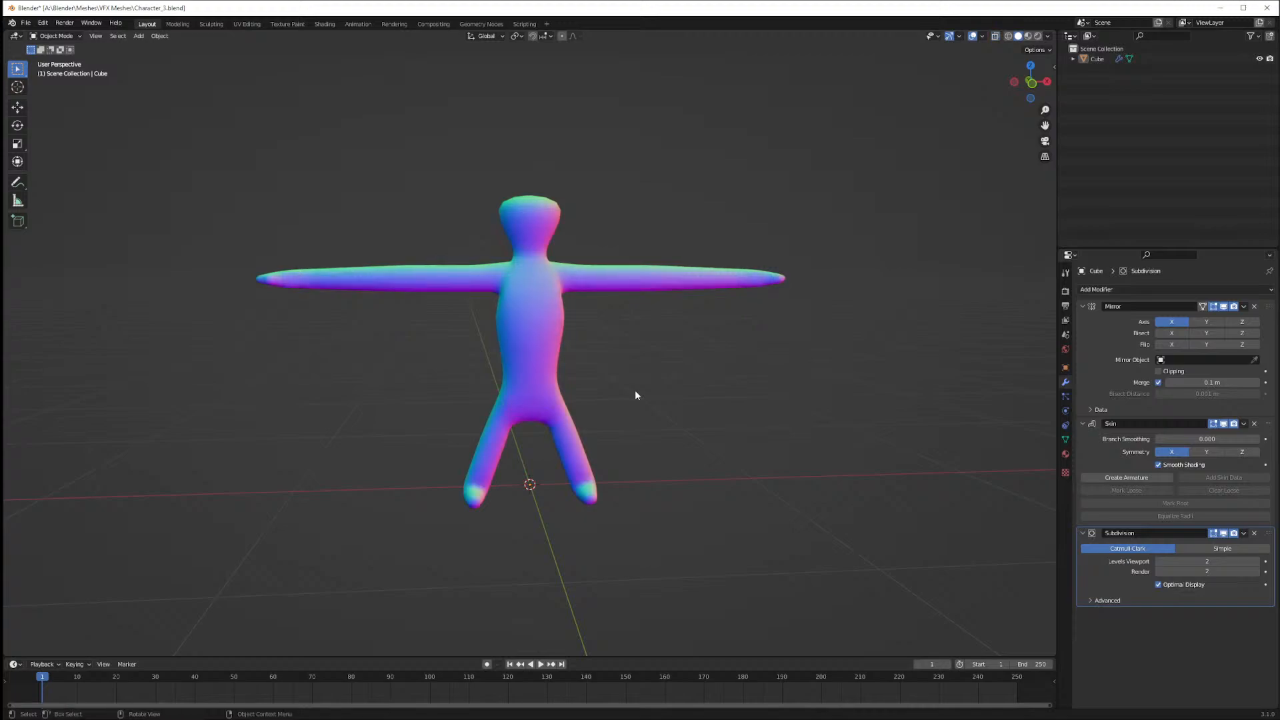
Raise the pelvis vertex at the base of the spine about 0.09 m along Z
key("Tab")
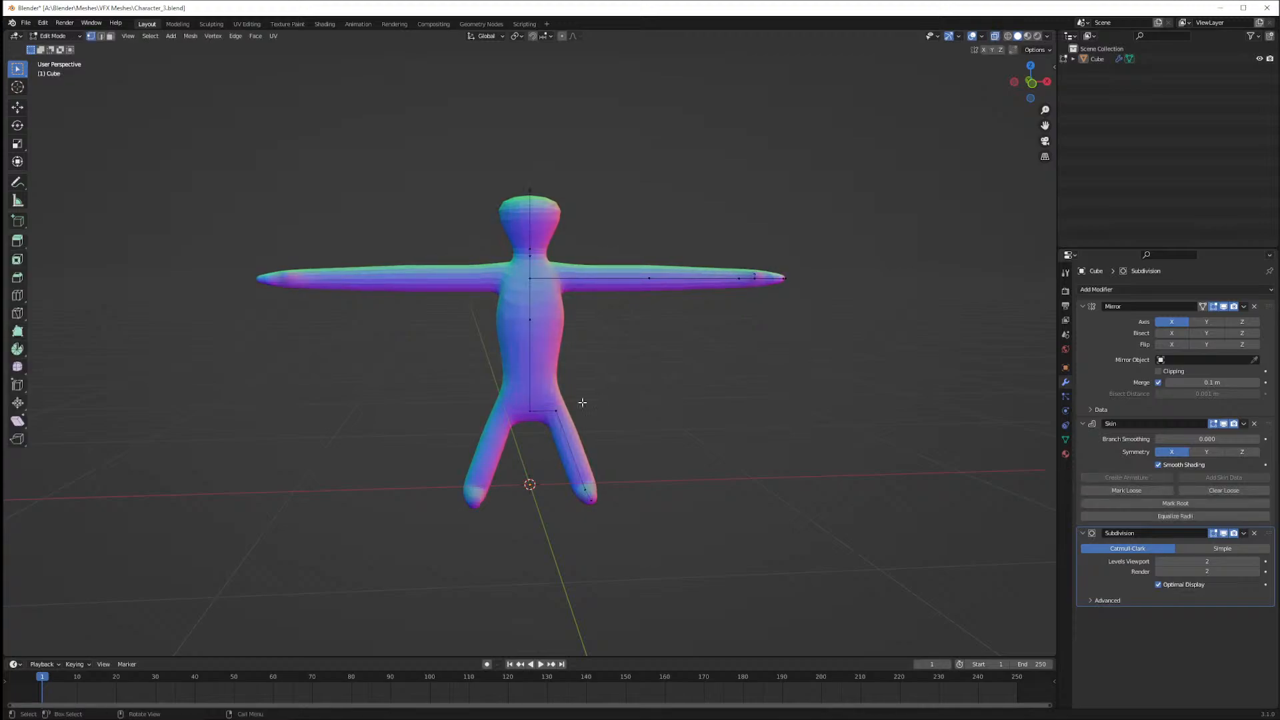
left_click(532, 404)
key("g")
key("z")
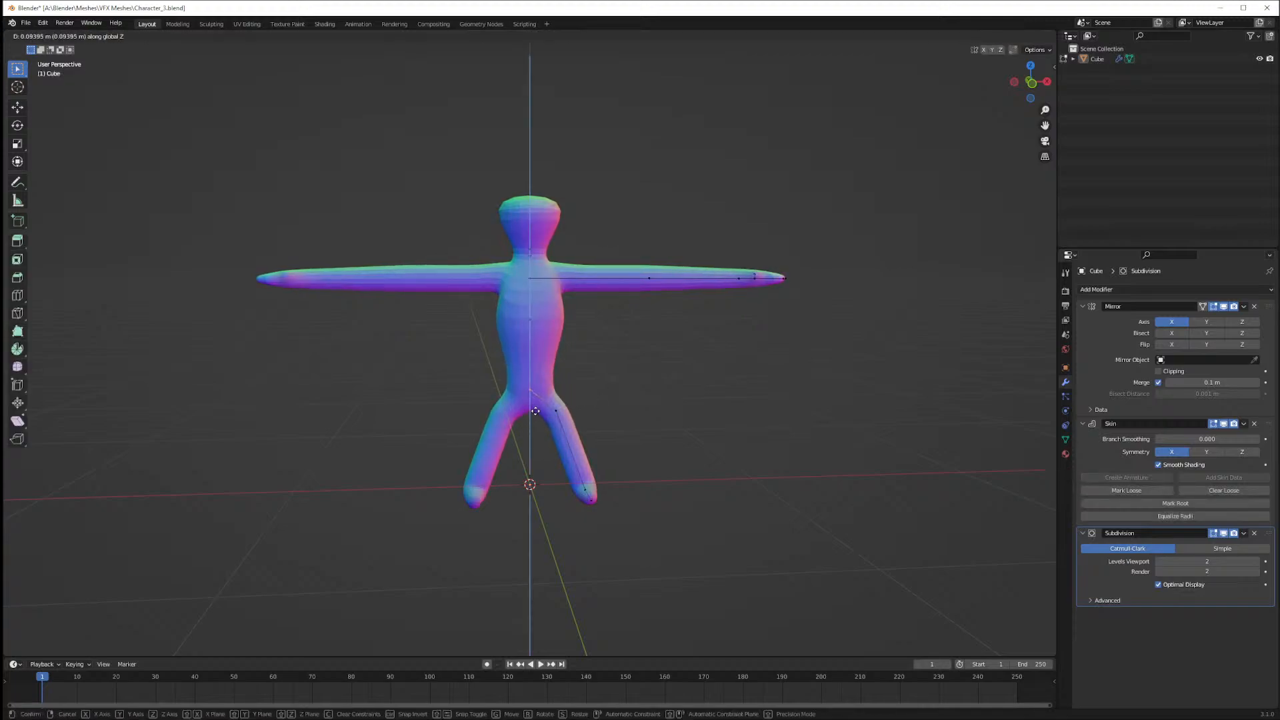
left_click(536, 411)
middle_click_drag(641, 400, 577, 482)
key("Tab")
Try to move the toe vertex along the Z, X and Y axes in turn
key("Tab")
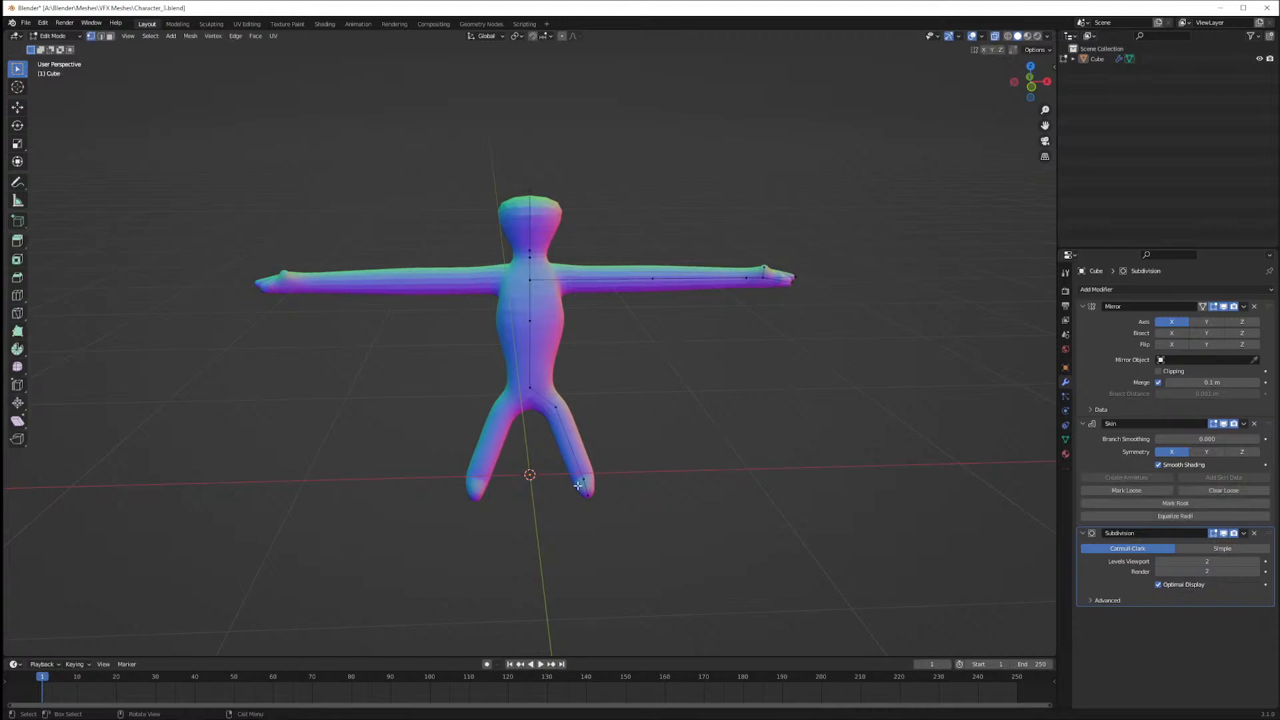
key("g")
key("z")
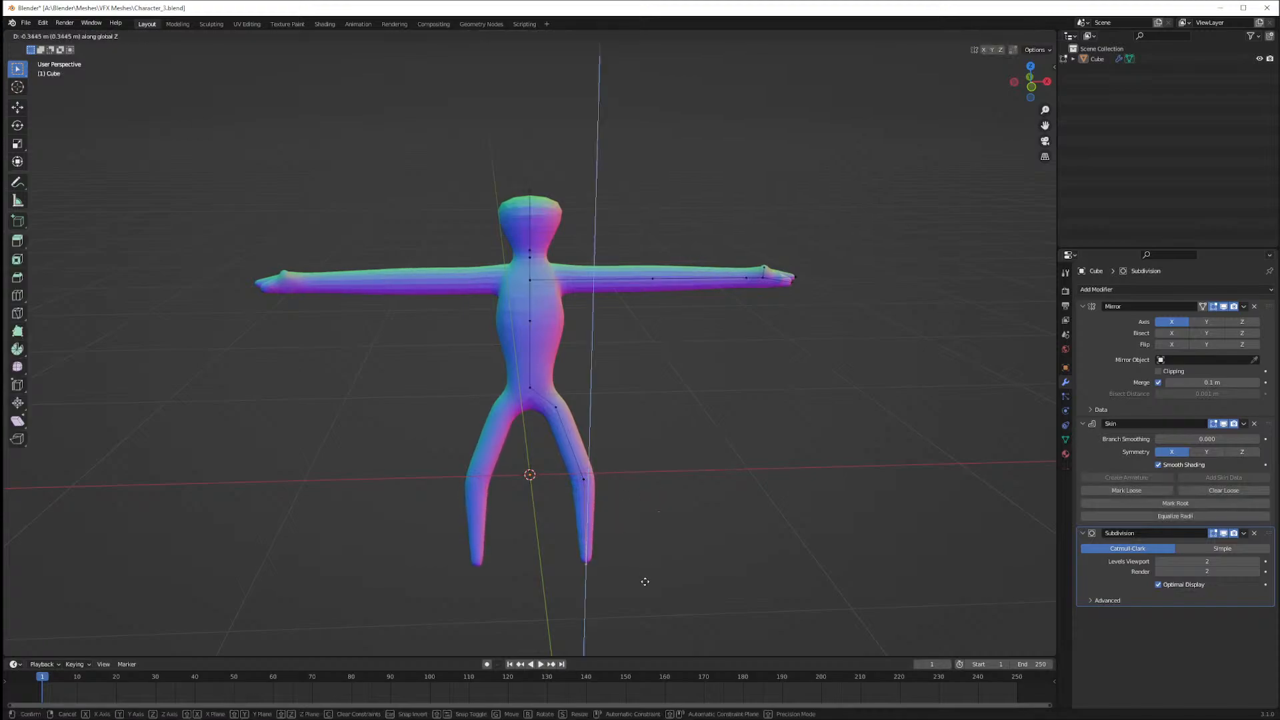
key("x")
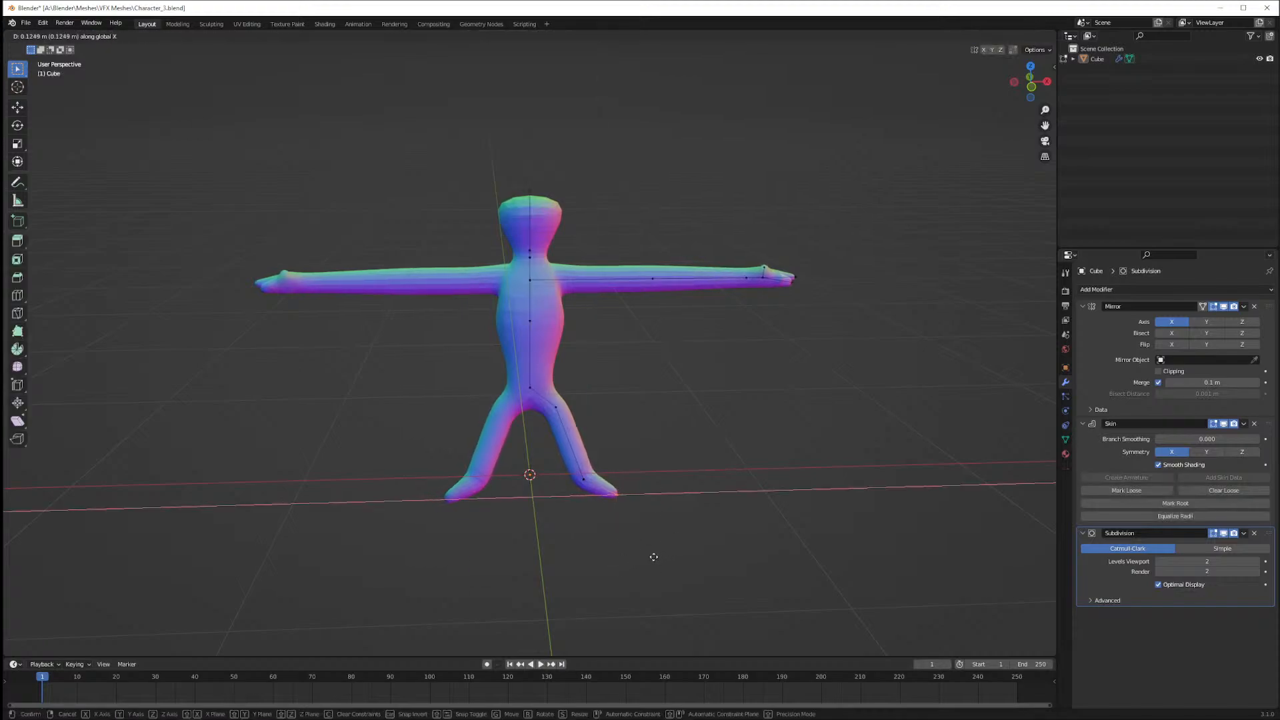
key("y")
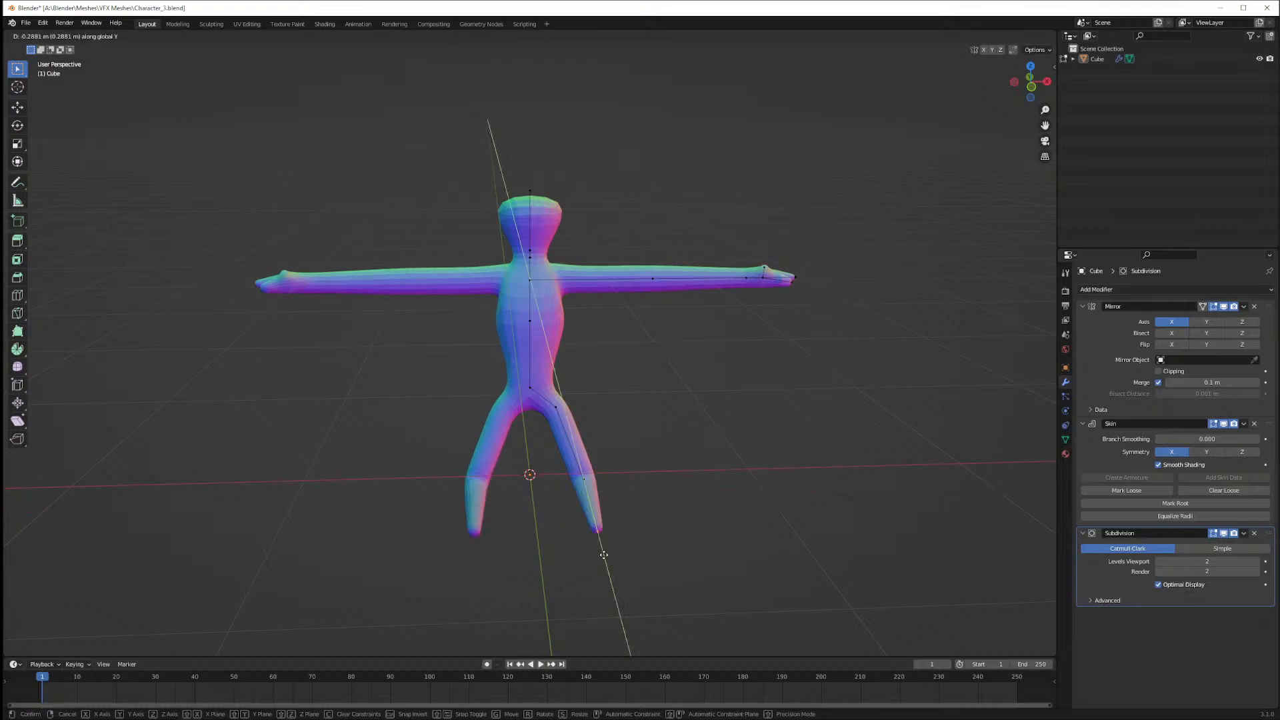
left_click(595, 515)
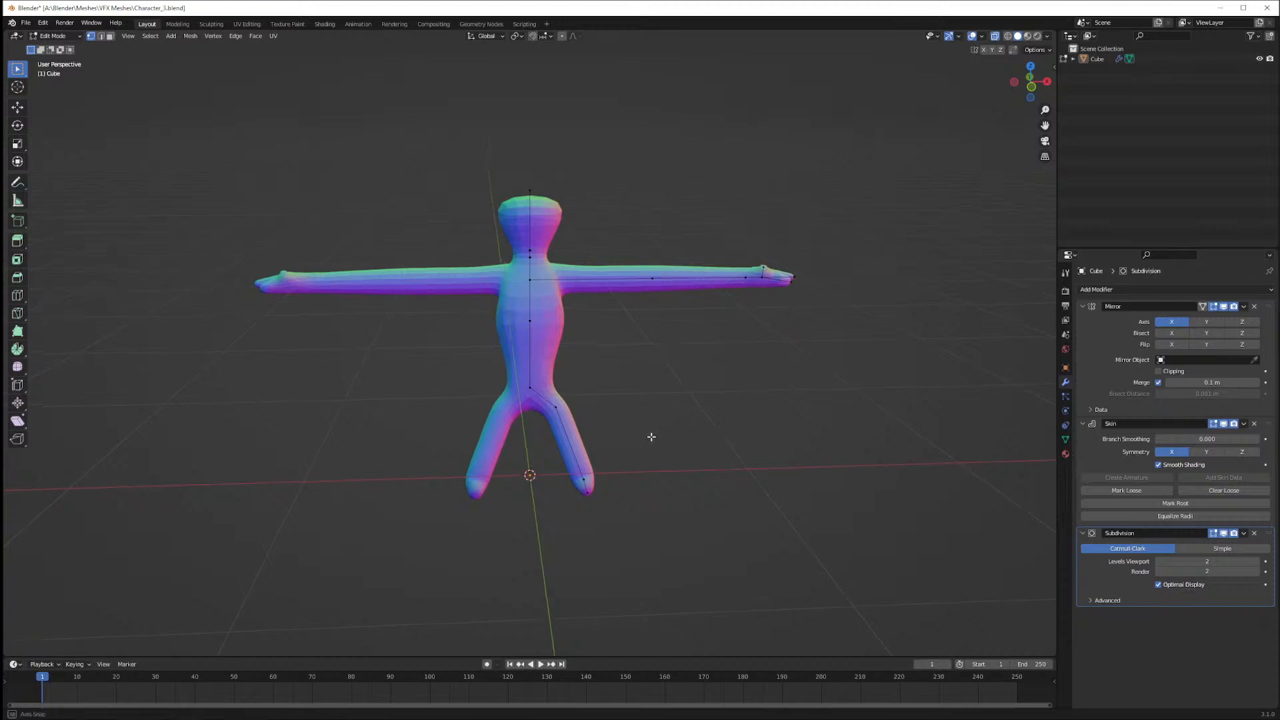
Save the figure with its reshaped hips and legs
middle_click_drag(654, 437, 665, 402)
key("ctrl+s")
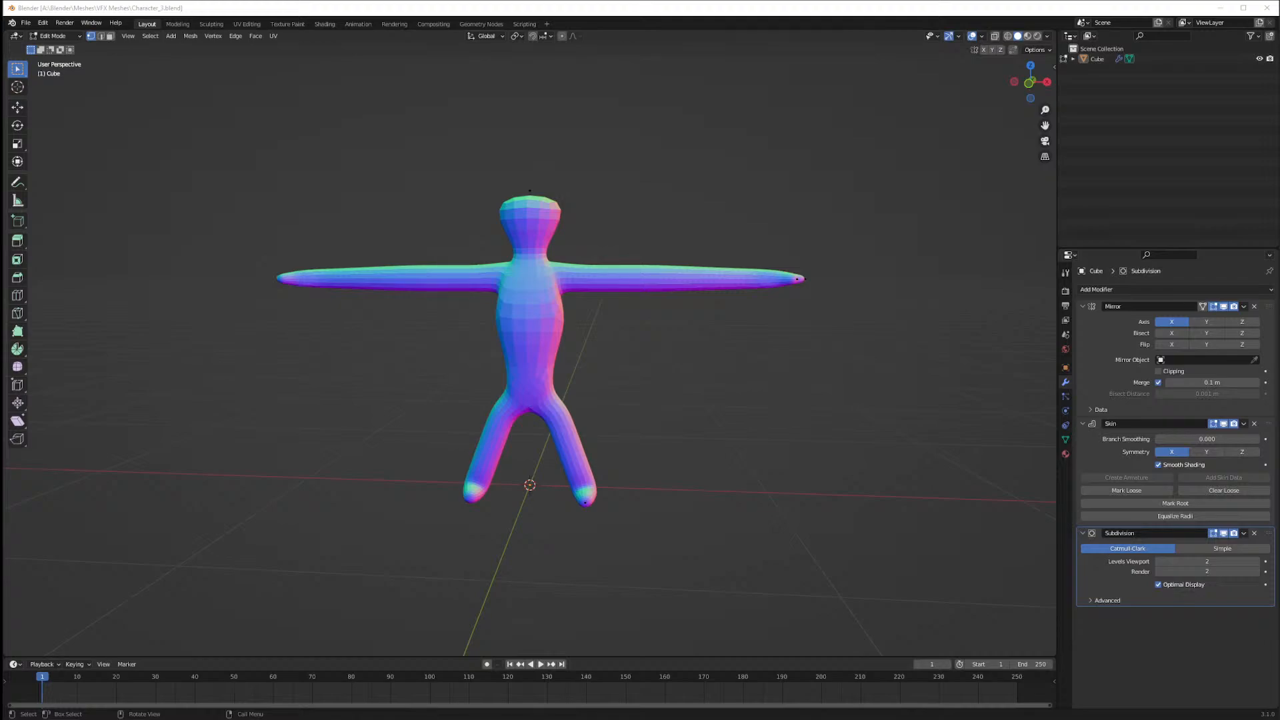
middle_click_drag(640, 432, 663, 431)
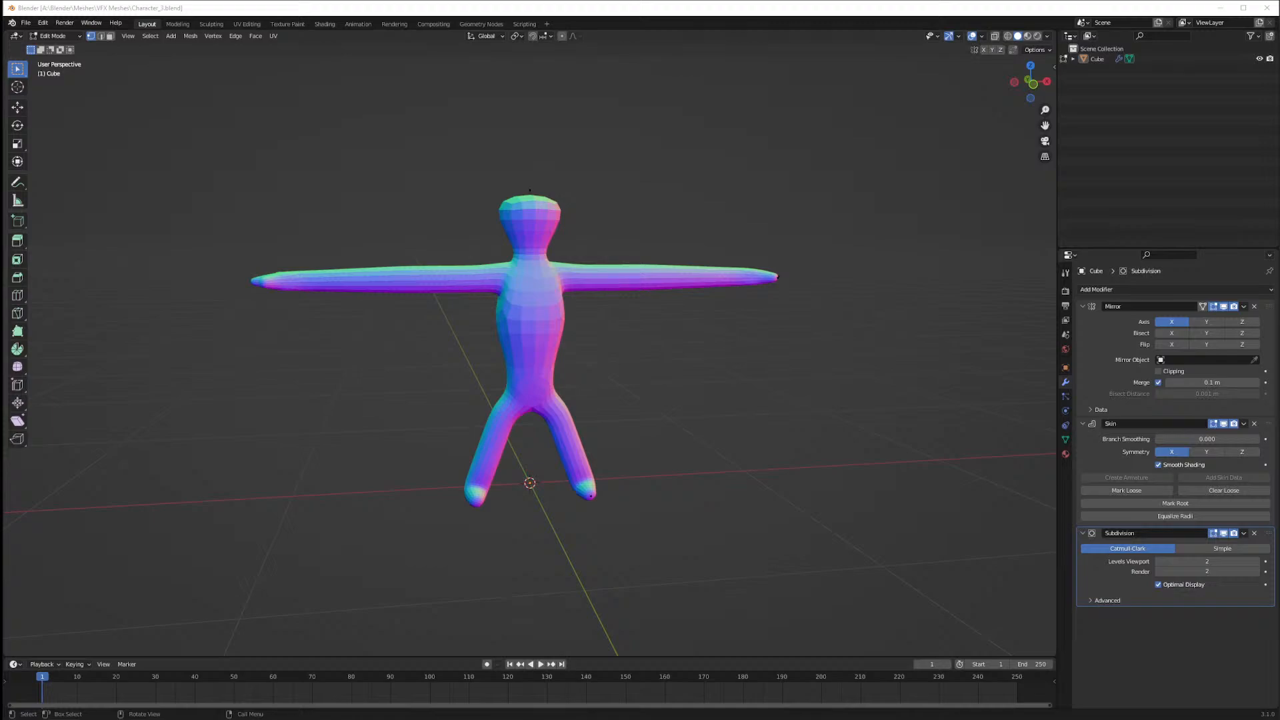
Try to move the upper neck vertex freely in the right side view
middle_click_drag(523, 328, 581, 237)
left_click(534, 254)
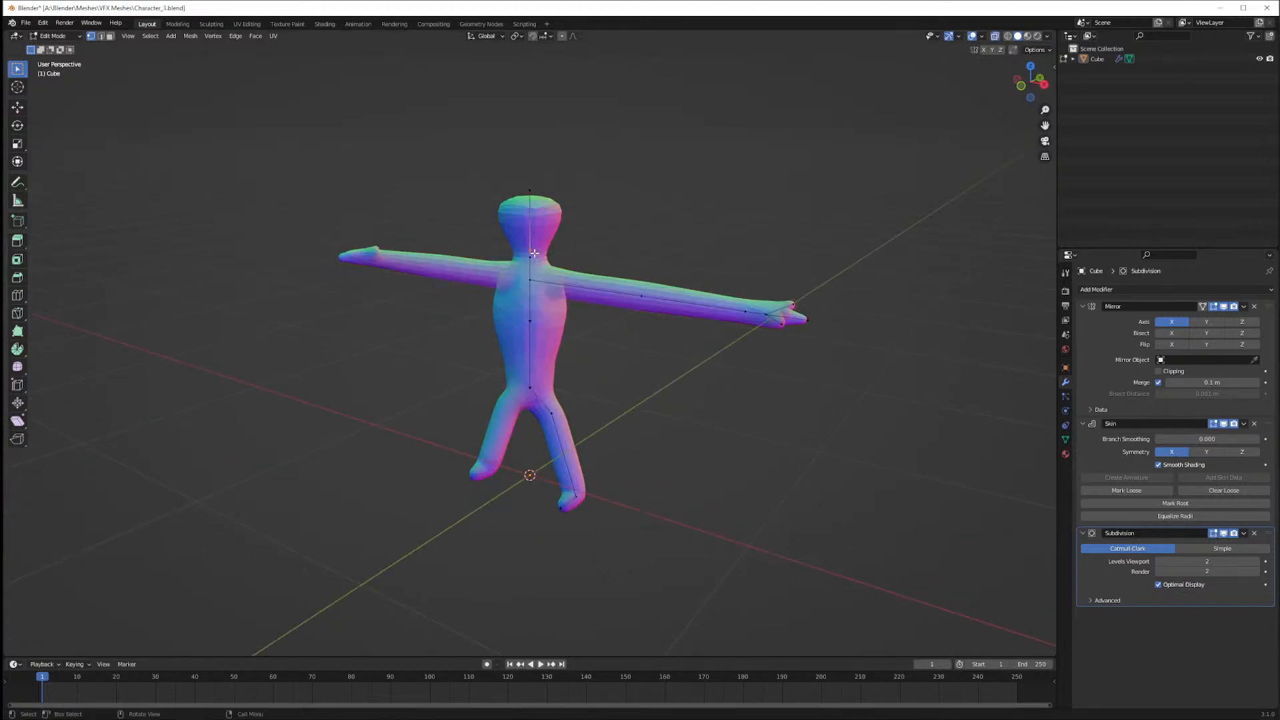
key("KP_1")
key("KP_3")
key("g")
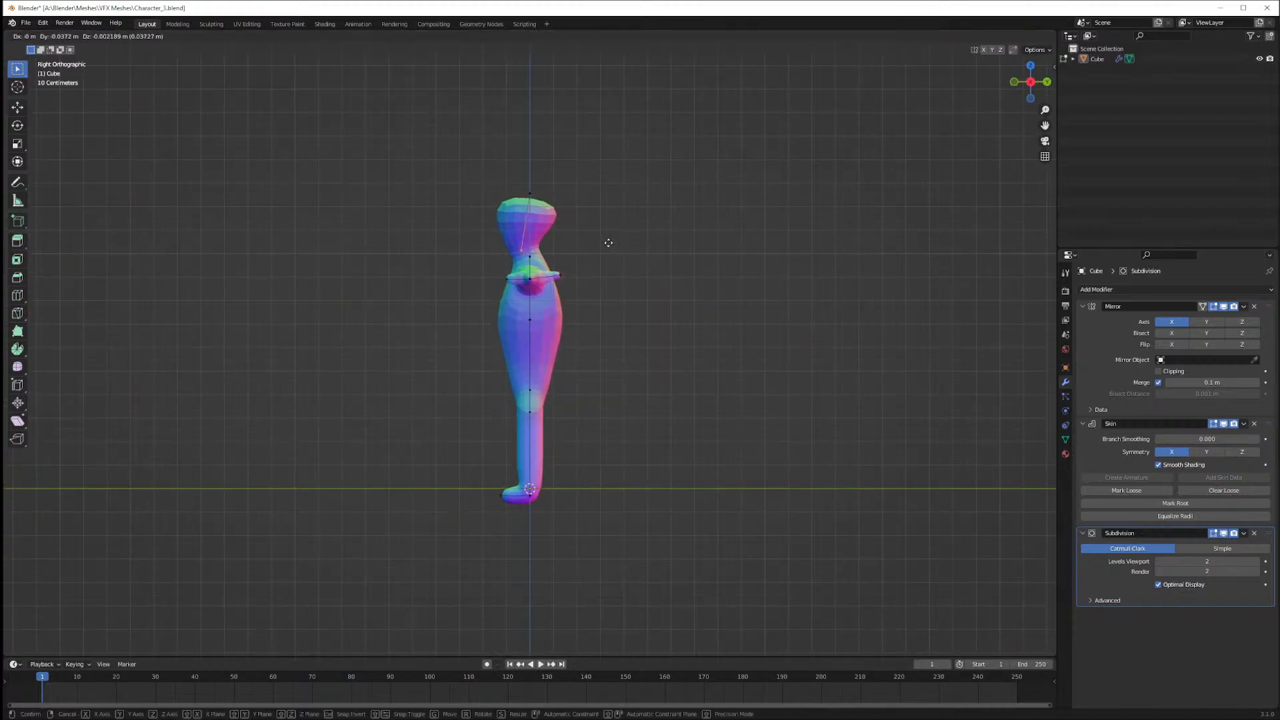
key("Escape")
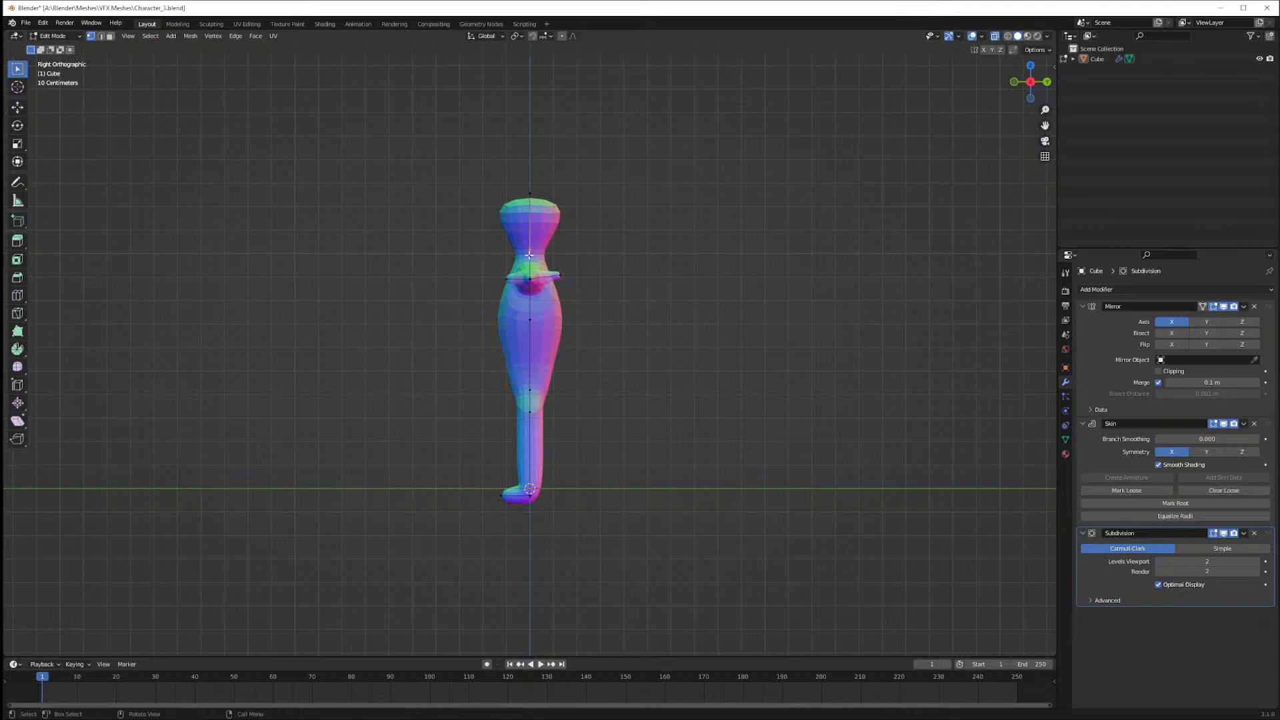
Try to slide the upper neck vertex along its edge and to move it along X
key("shift+d")
left_click(524, 262)
key("shift+v")
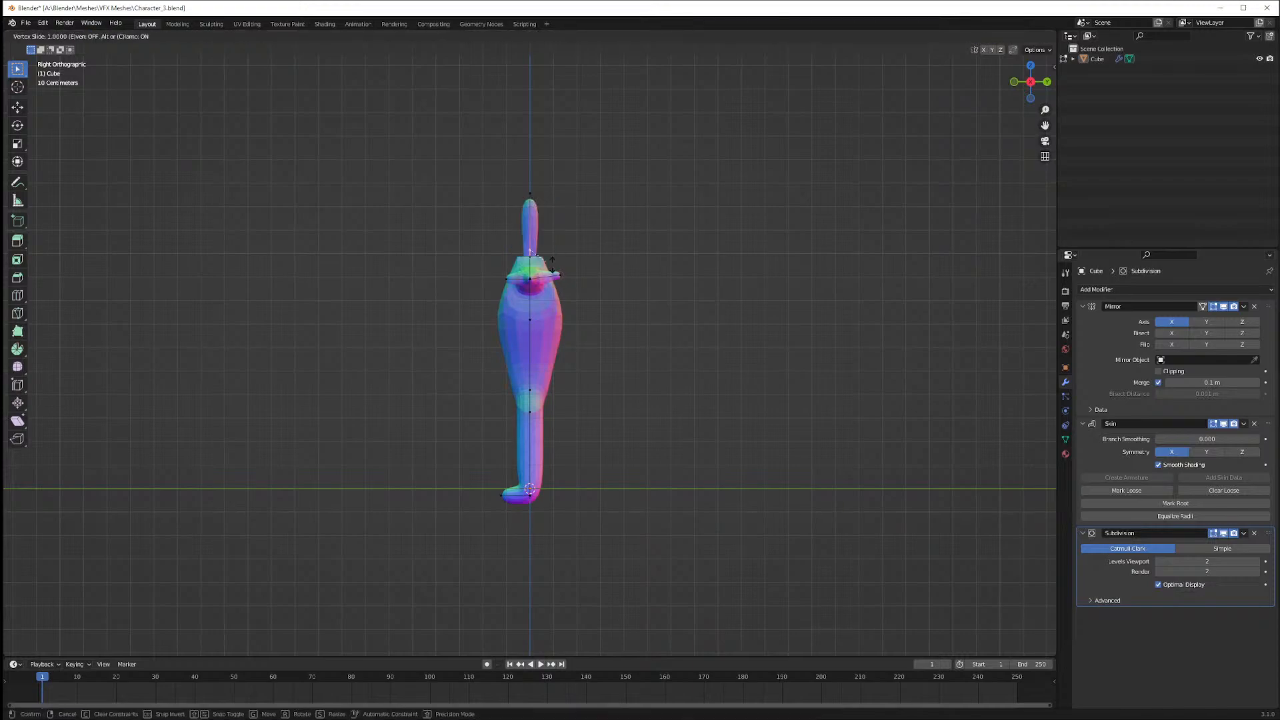
key("Escape")
key("g")
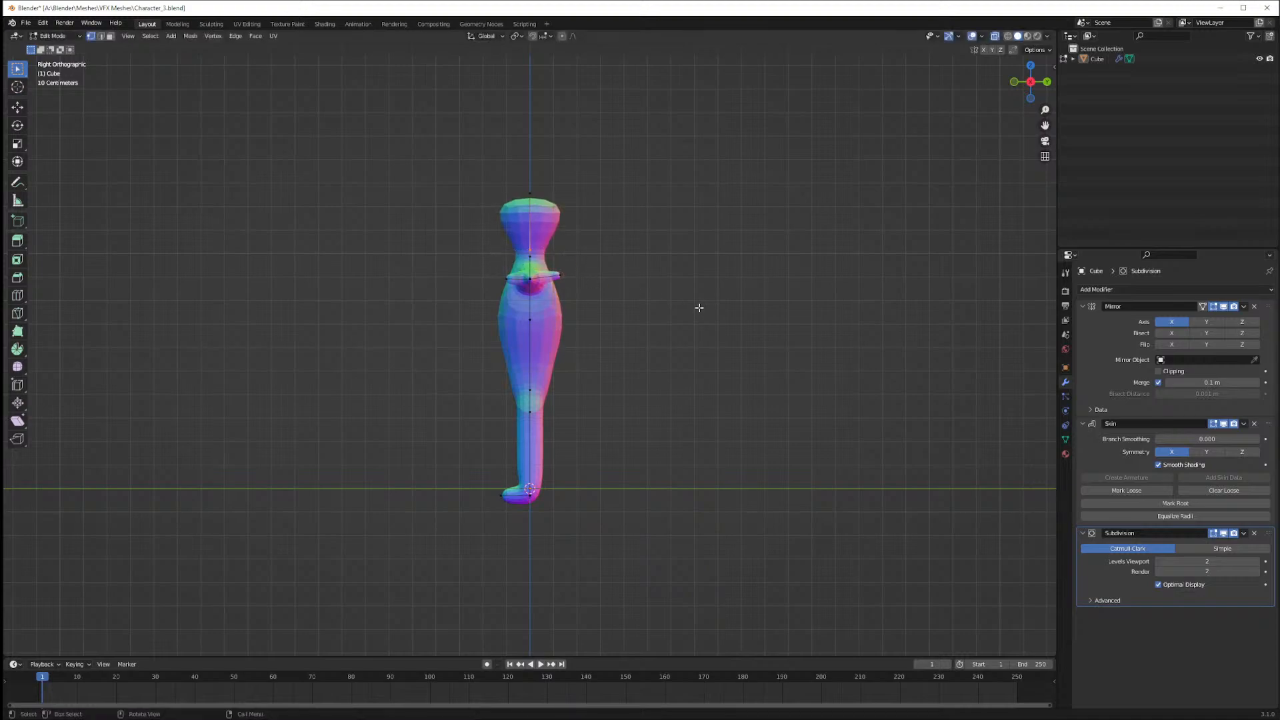
key("x")
key("Escape")
Try to move the upper neck vertex along Y in a perspective view
middle_click_drag(669, 309, 582, 260)
key("g")
key("x")
key("y")
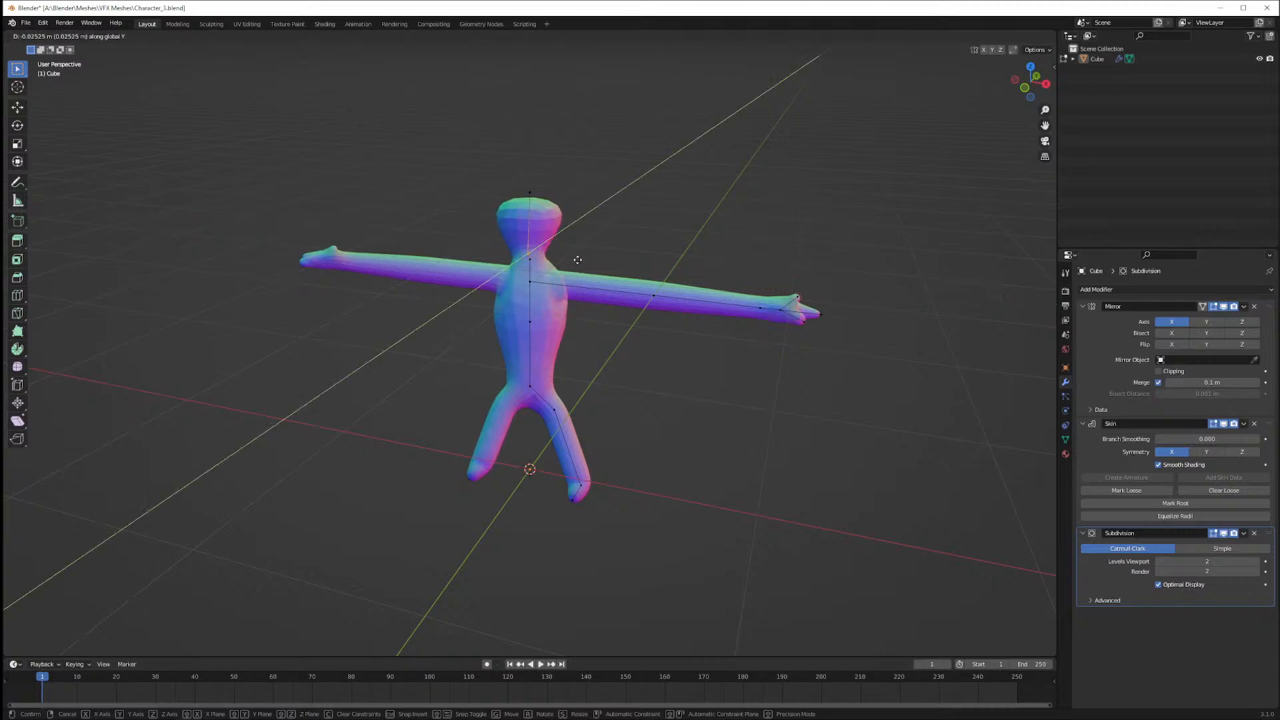
left_click(577, 260)
Try to move the lower neck vertex along Y
middle_click_drag(588, 240, 598, 242)
scroll(598, 241, "up", 2)
left_click(534, 218)
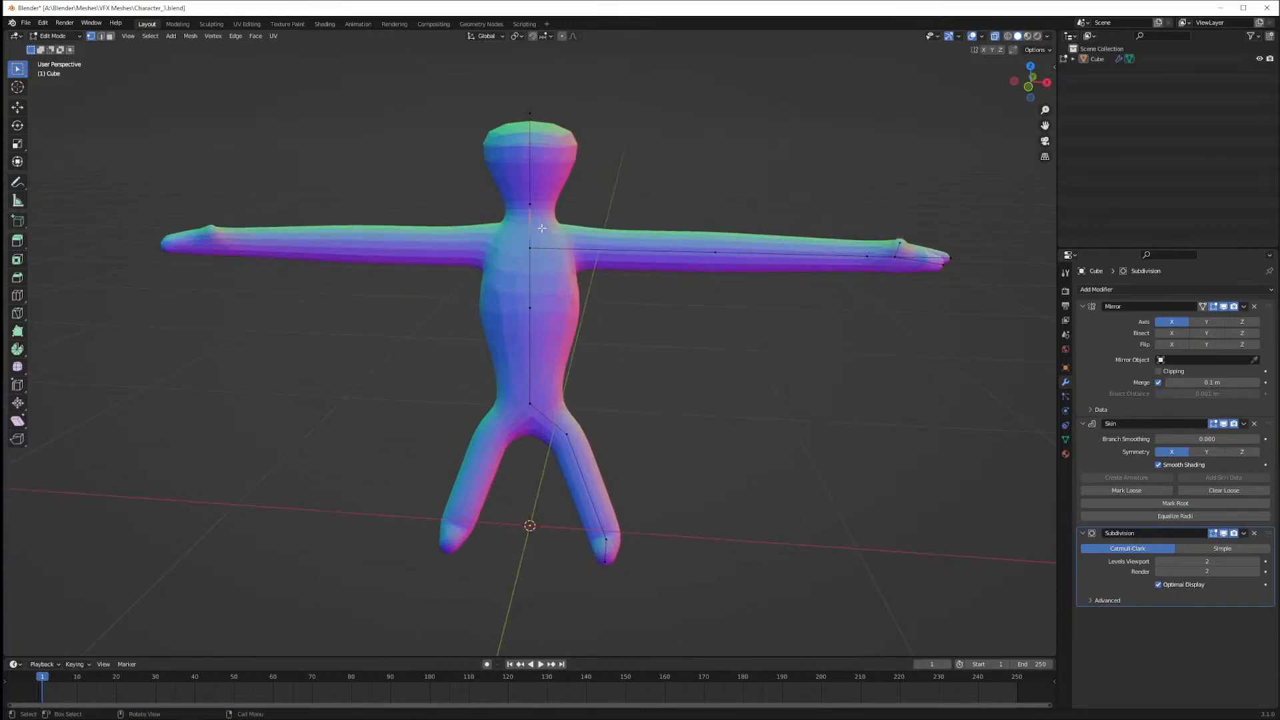
key("g")
key("y")
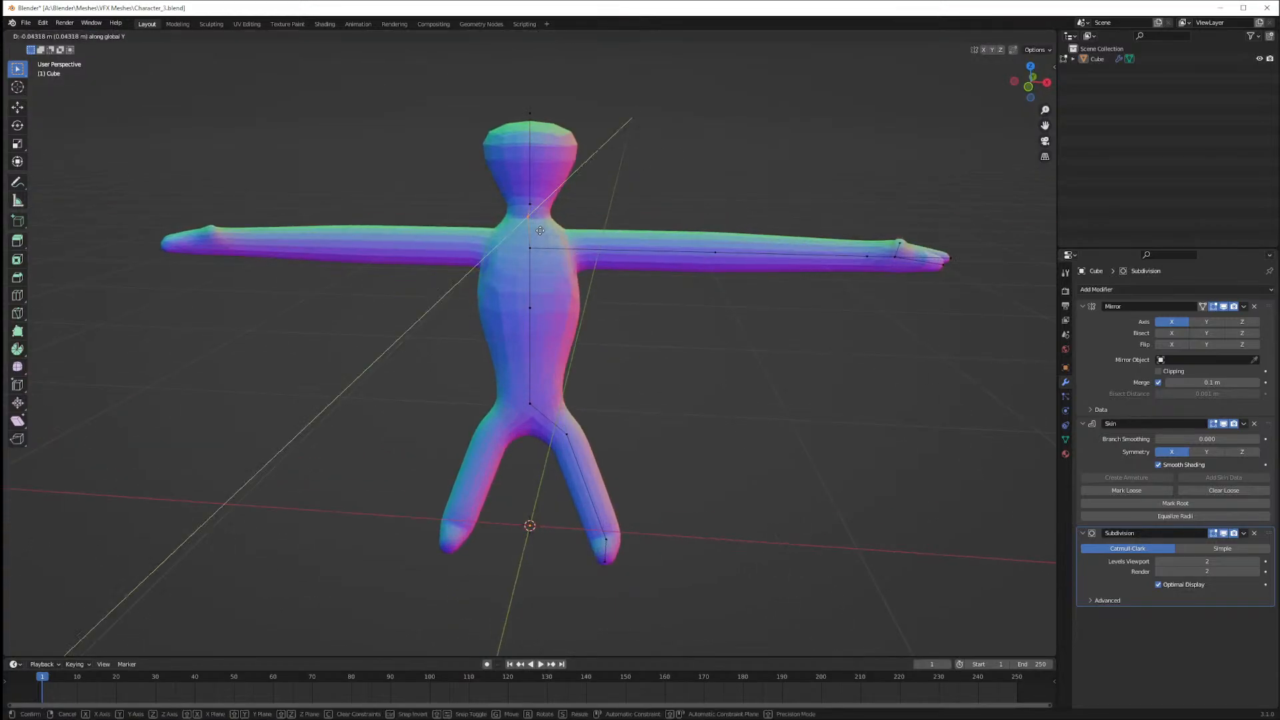
left_click(610, 203)
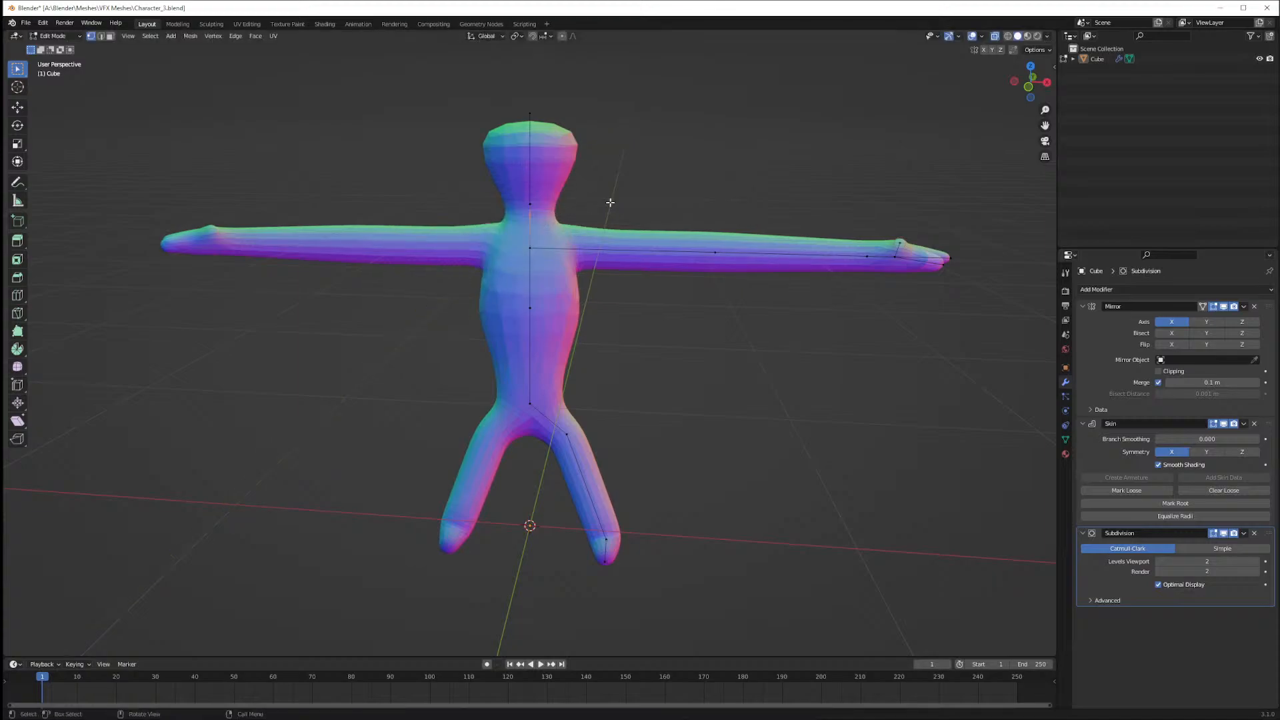
Try to move the lower neck vertex along X and Y, viewing the figure from its side
middle_click_drag(611, 202, 534, 215)
key("g")
key("x")
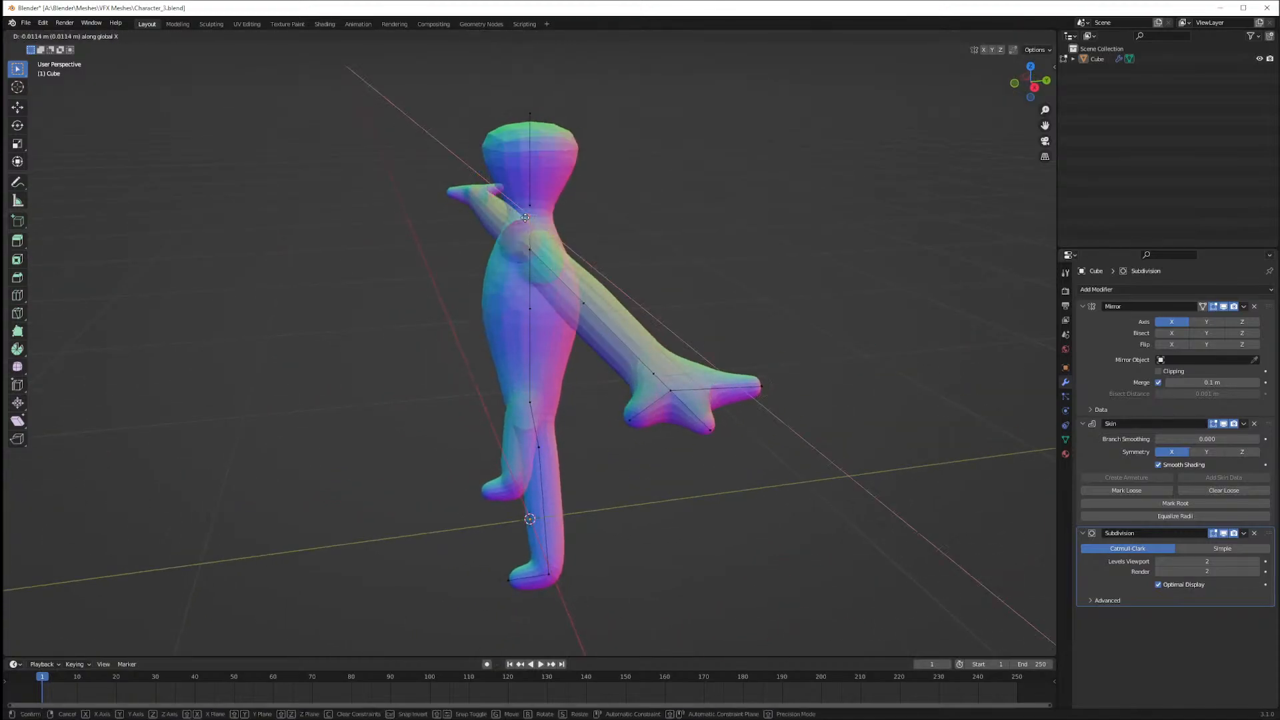
key("y")
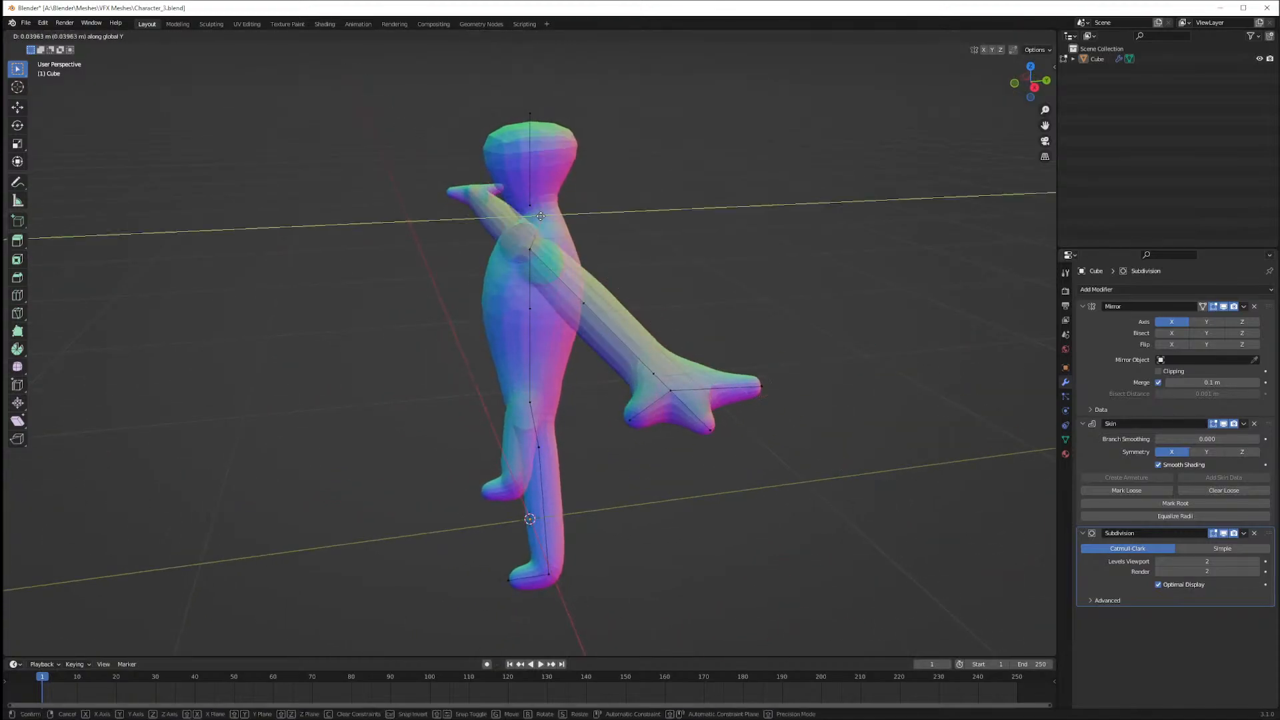
left_click(541, 216)
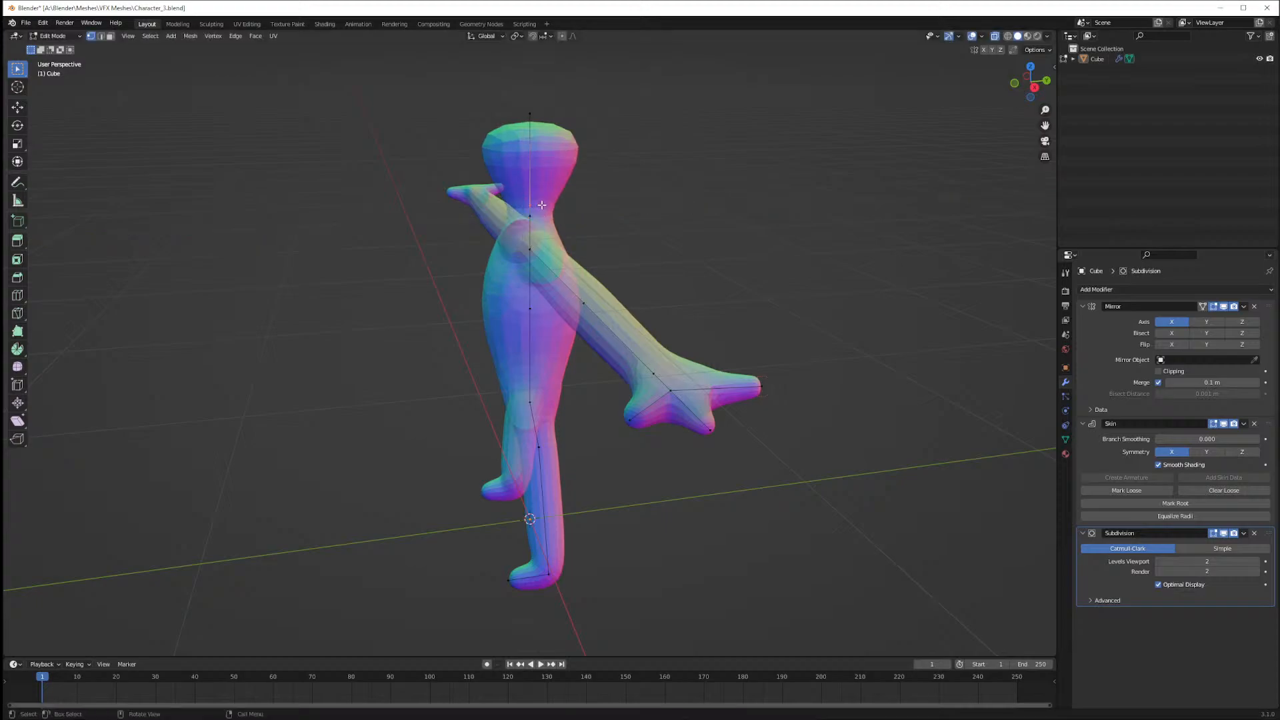
Move the upper neck vertex about -0.02 m and the head-top vertex about -0.04 m along Y
key("g")
key("y")
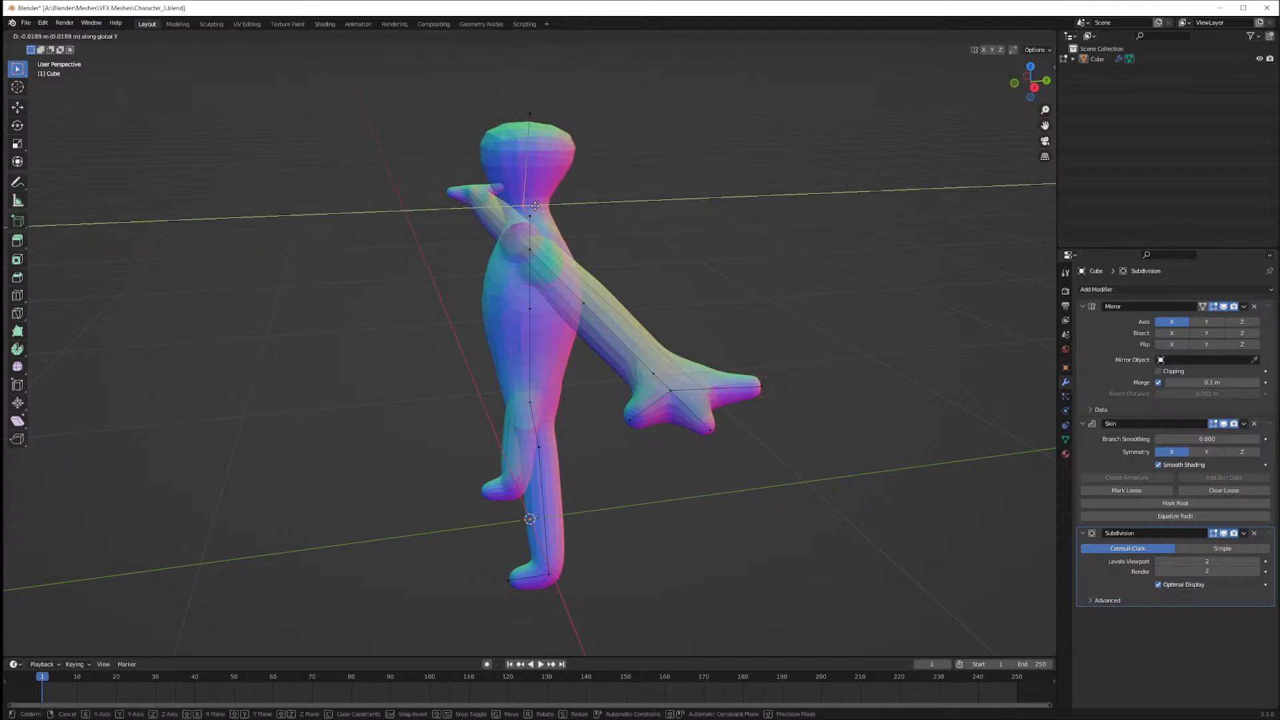
key("y")
key("x")
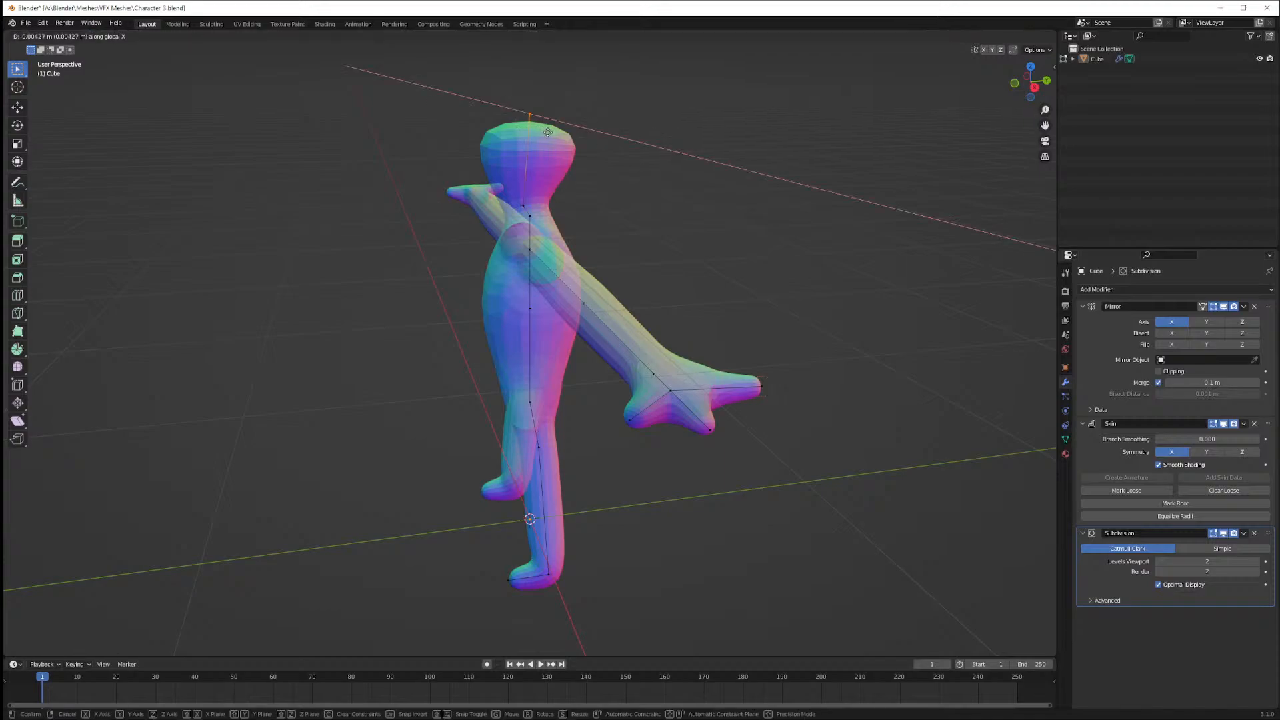
key("y")
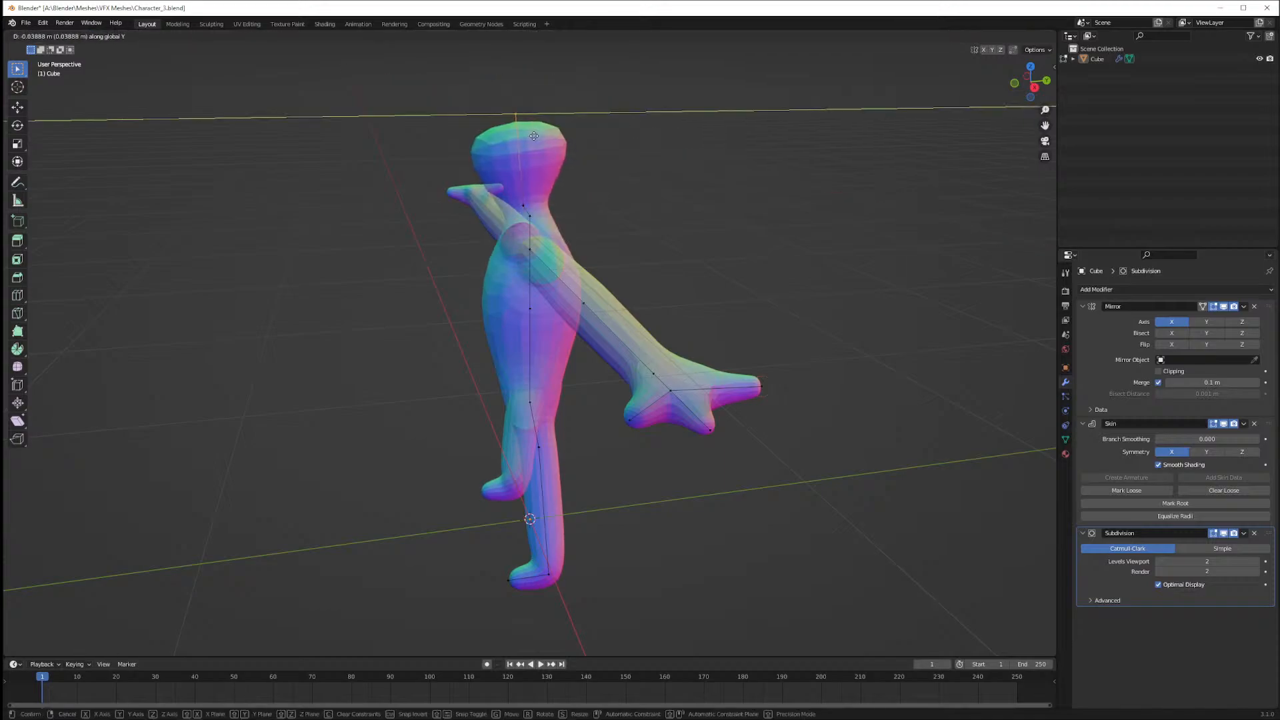
left_click(554, 136)
Select the head-top and upper neck vertices and move them together along Y
left_click_drag(508, 102, 548, 207)
key("g")
key("y")
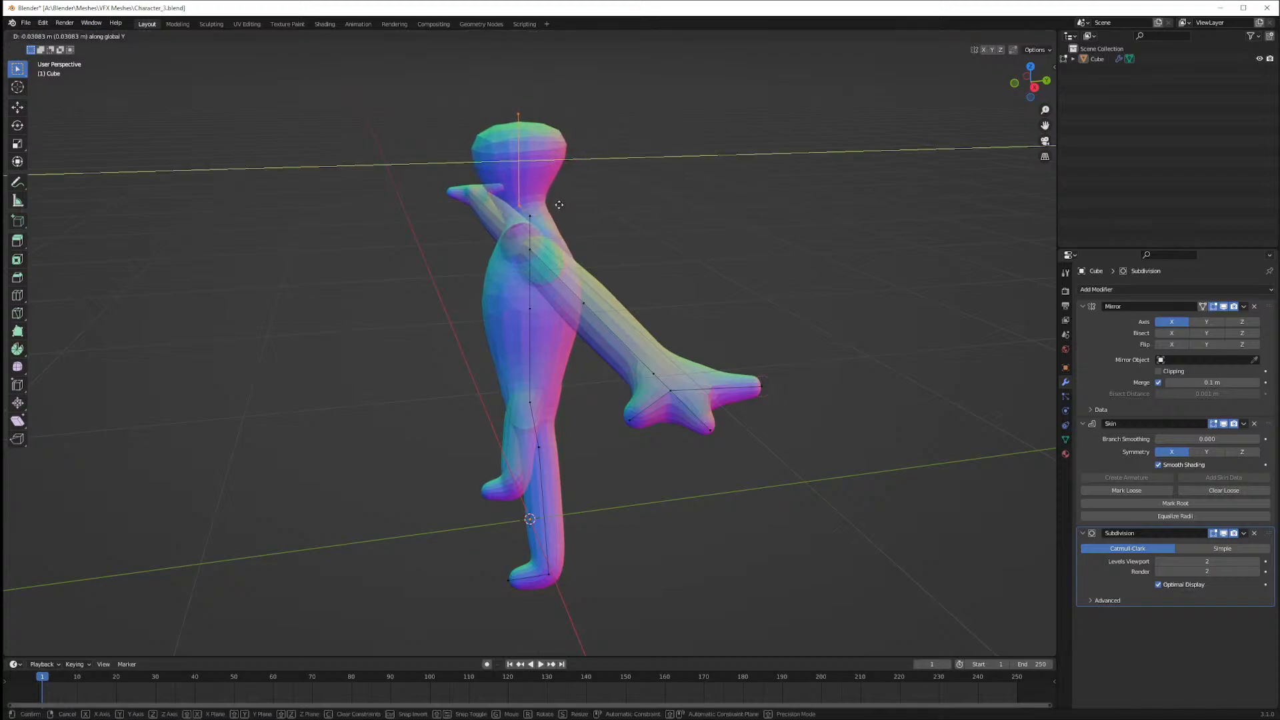
left_click(558, 205)
Shorten the arms by moving the hand and outer arm vertices about 0.32 m inward along X
middle_click_drag(558, 205, 464, 301)
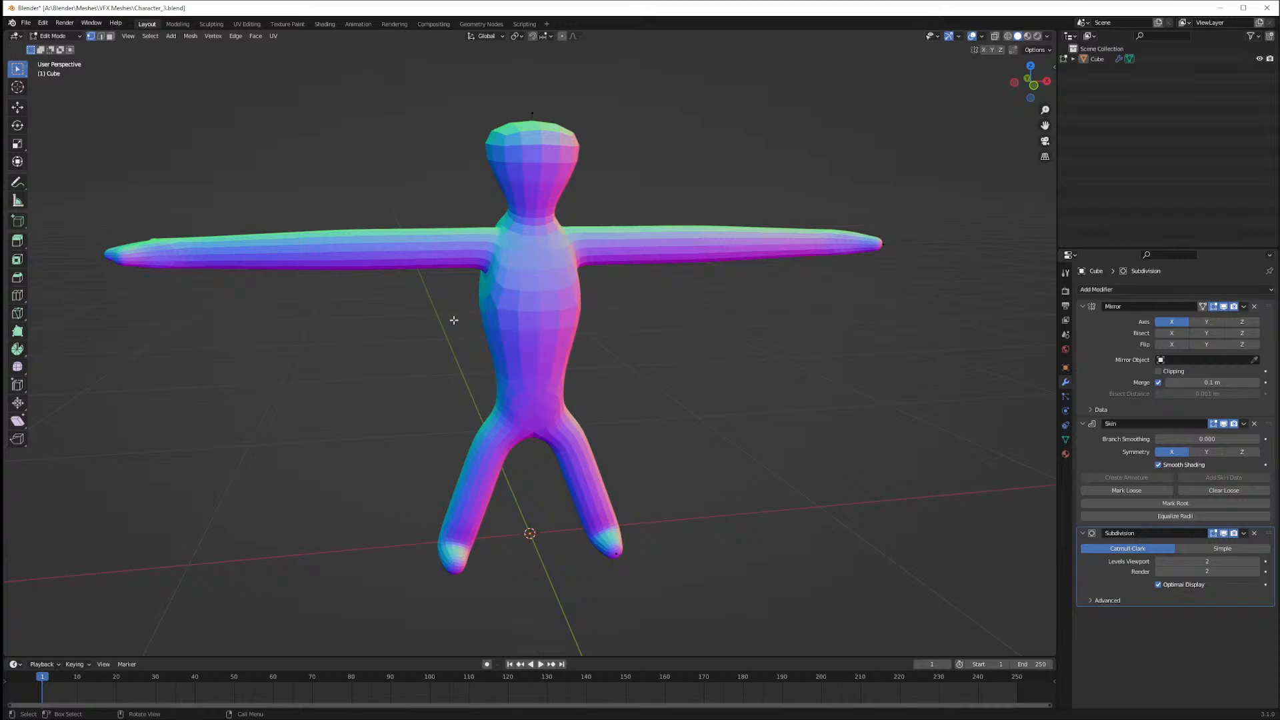
middle_click_drag(454, 320, 612, 391)
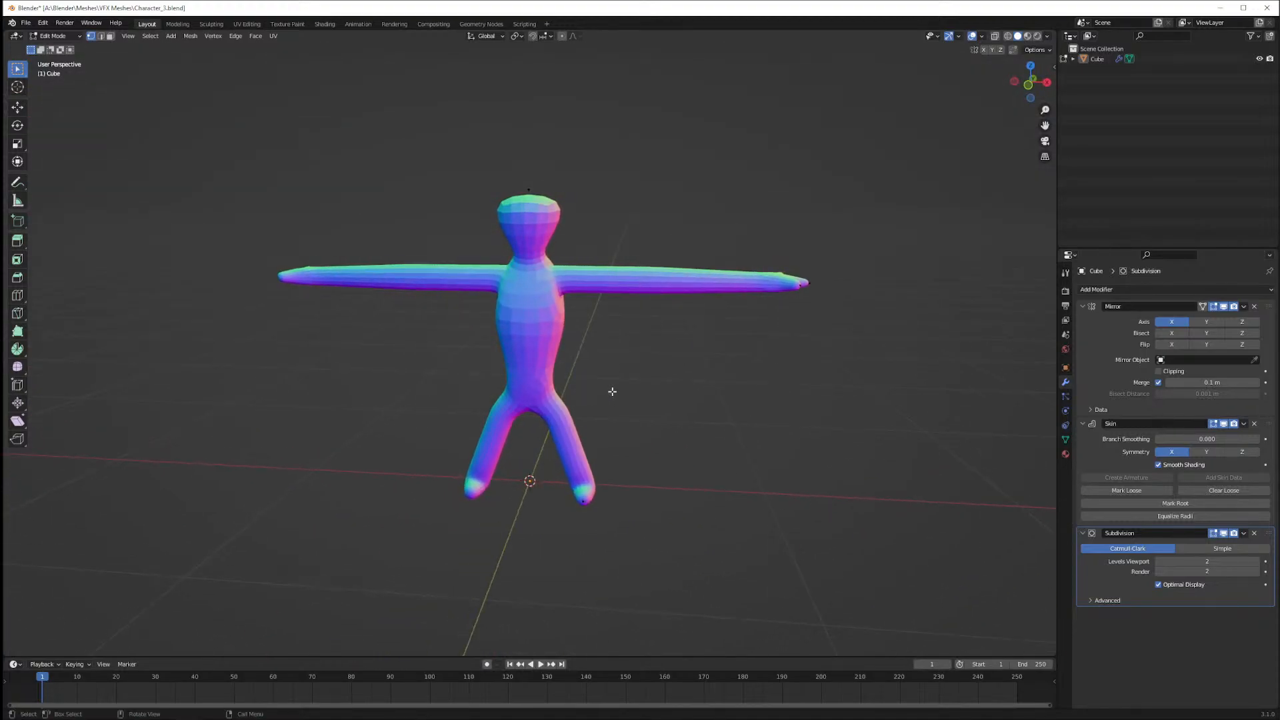
key("KP_1")
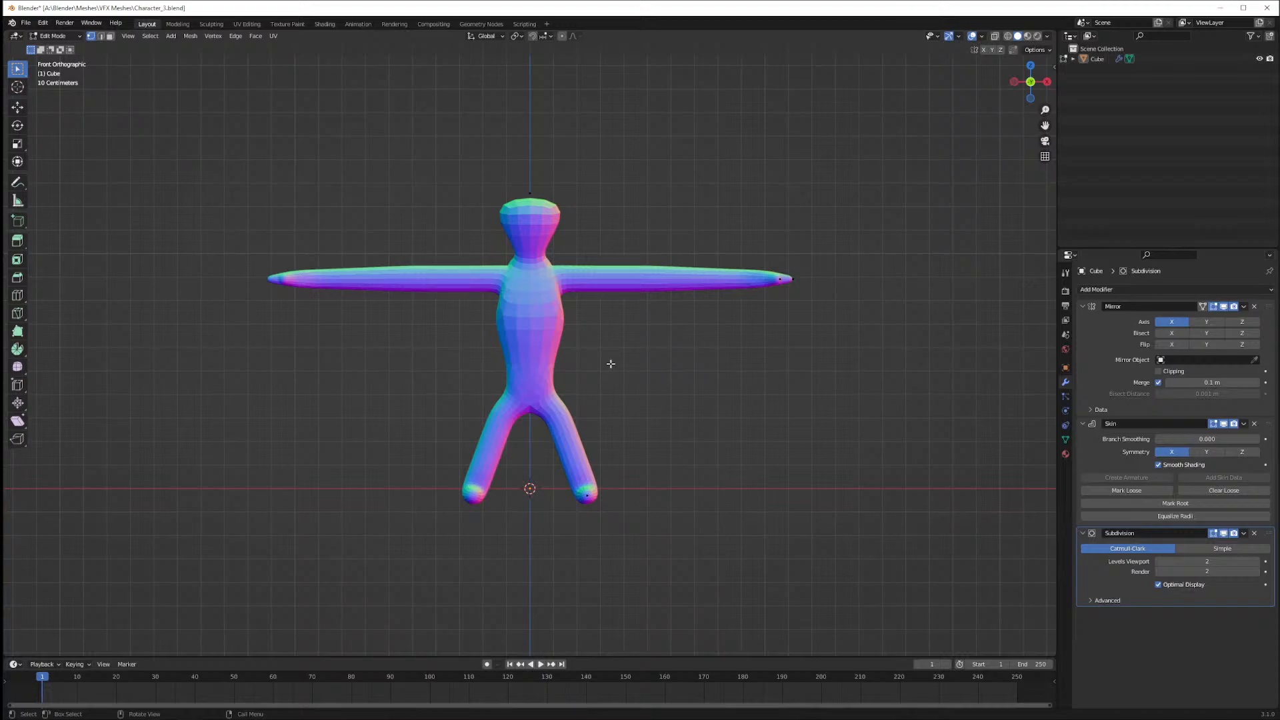
key("alt+z")
left_click_drag(640, 252, 831, 336)
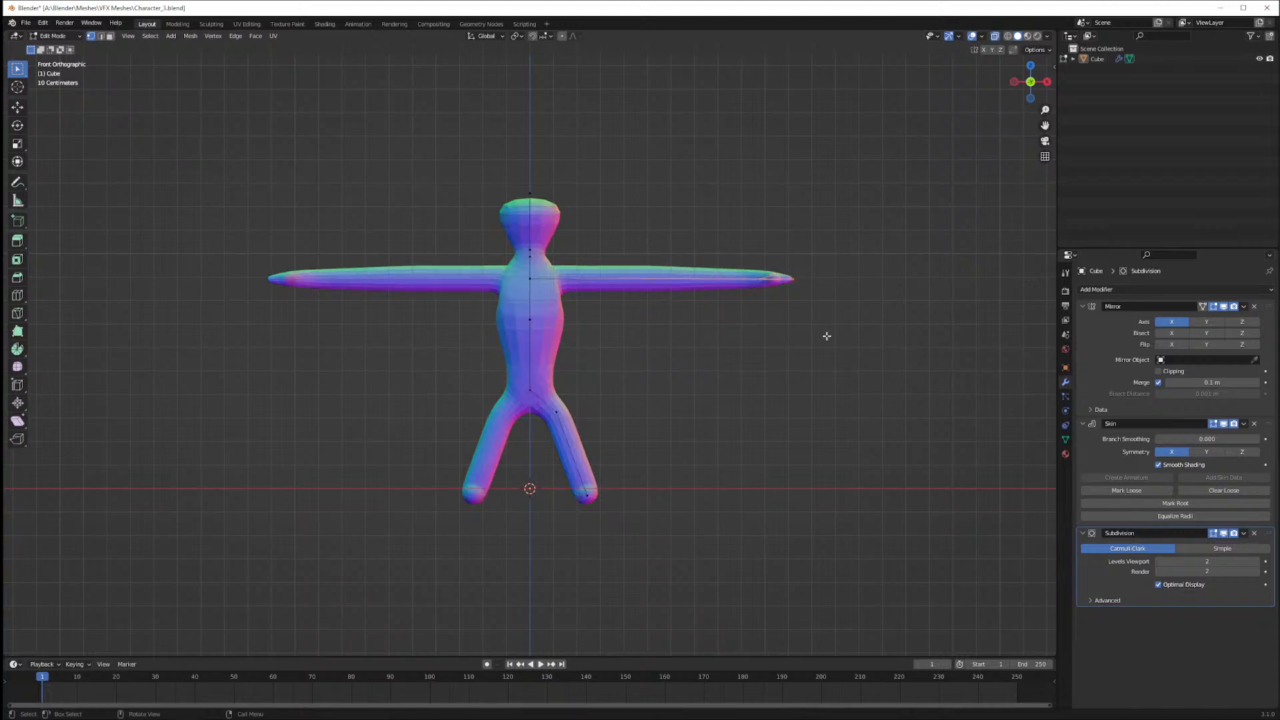
key("g")
key("x")
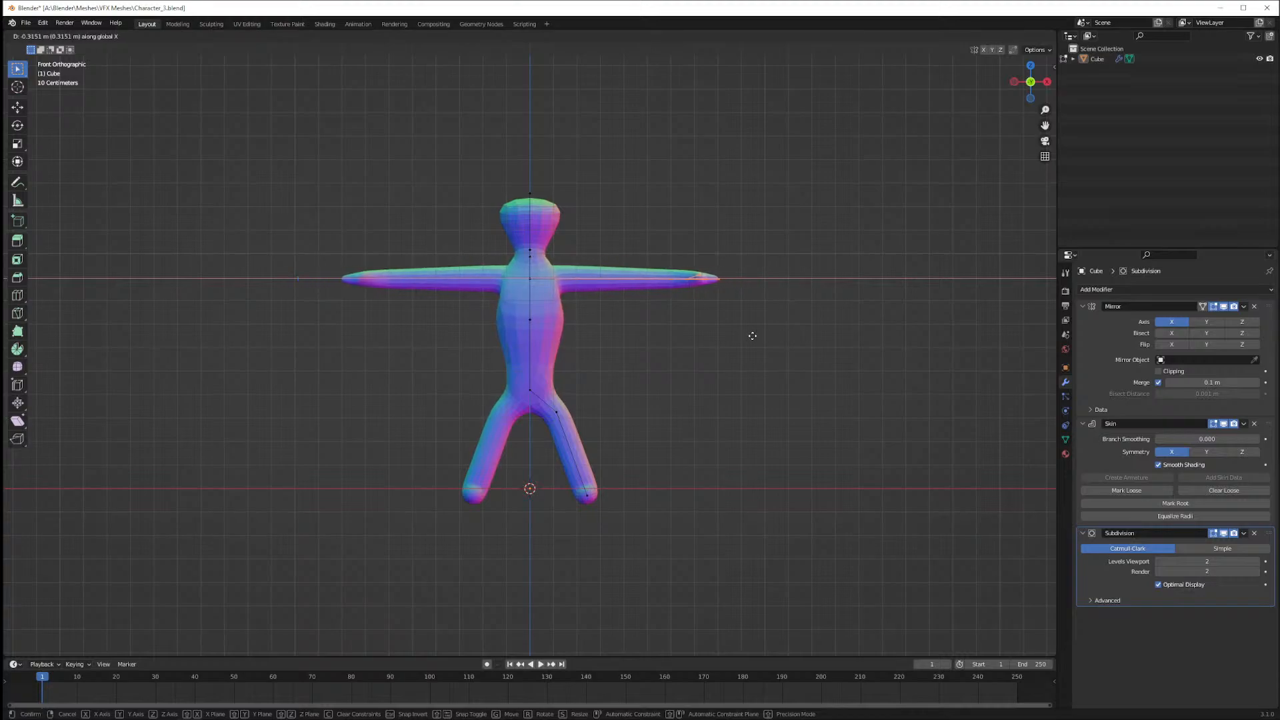
left_click(751, 344)
Move the middle fingertip vertex about 0.04 m along Y and save the file
middle_click_drag(752, 351, 872, 348)
scroll(770, 349, "up", 5)
middle_click_drag(621, 355, 771, 351)
scroll(766, 352, "down", 3)
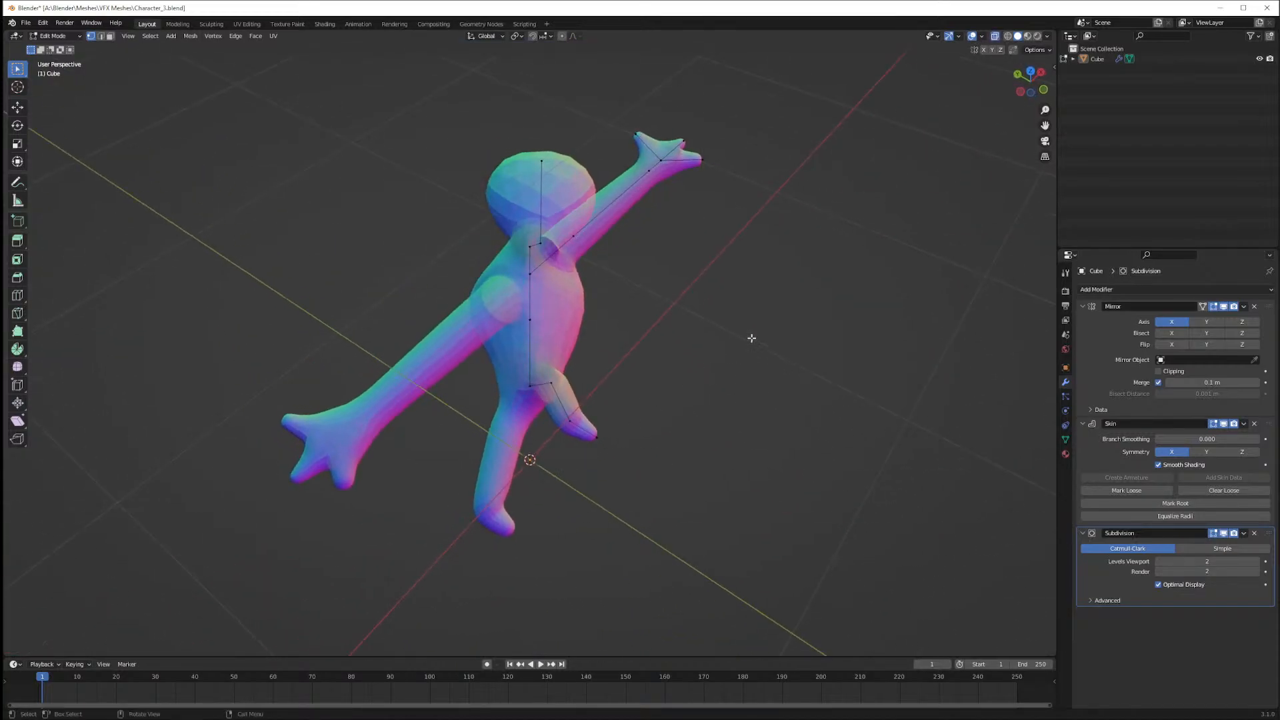
middle_click_drag(752, 338, 607, 359)
left_click_drag(567, 557, 538, 512)
middle_click_drag(603, 533, 630, 533)
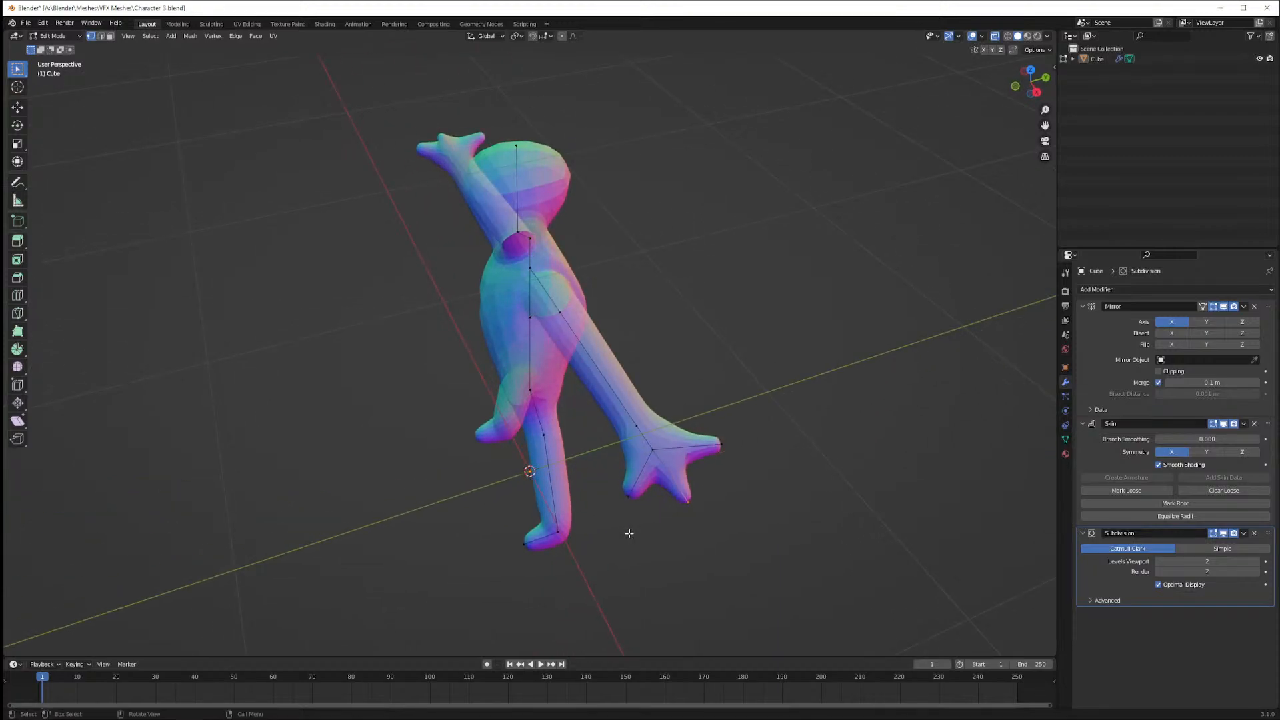
key("g")
key("y")
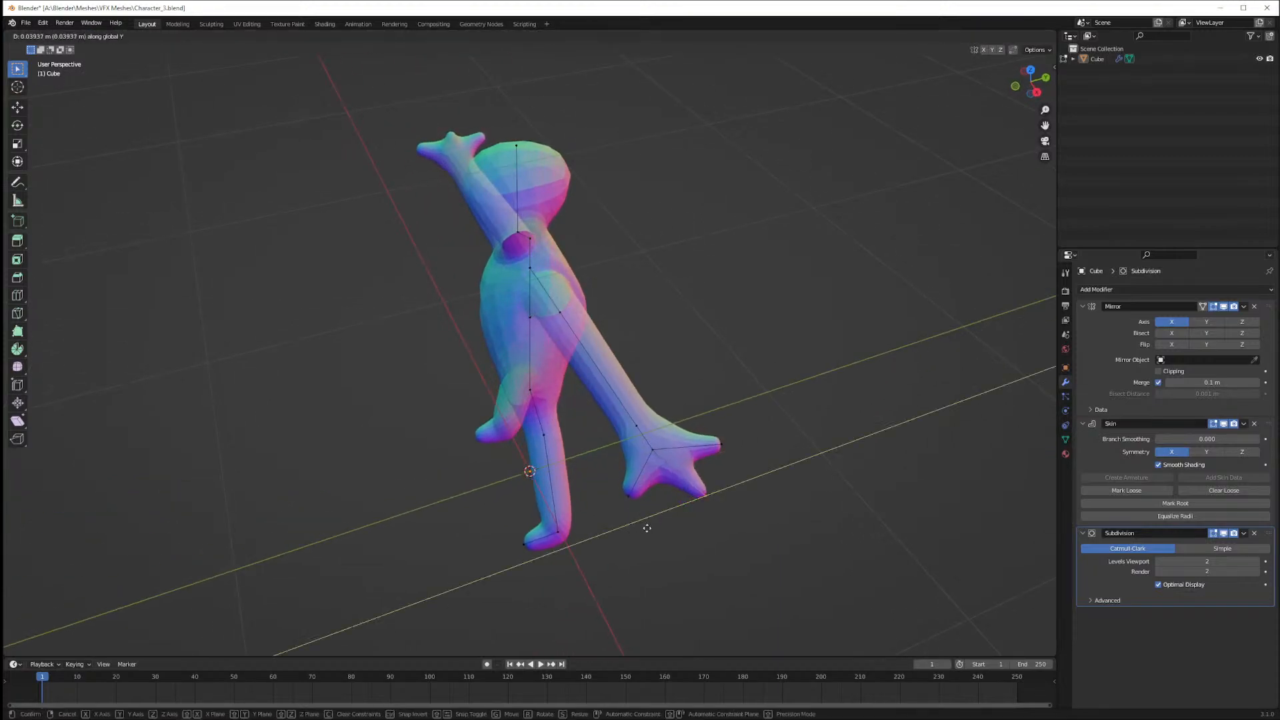
left_click(646, 531)
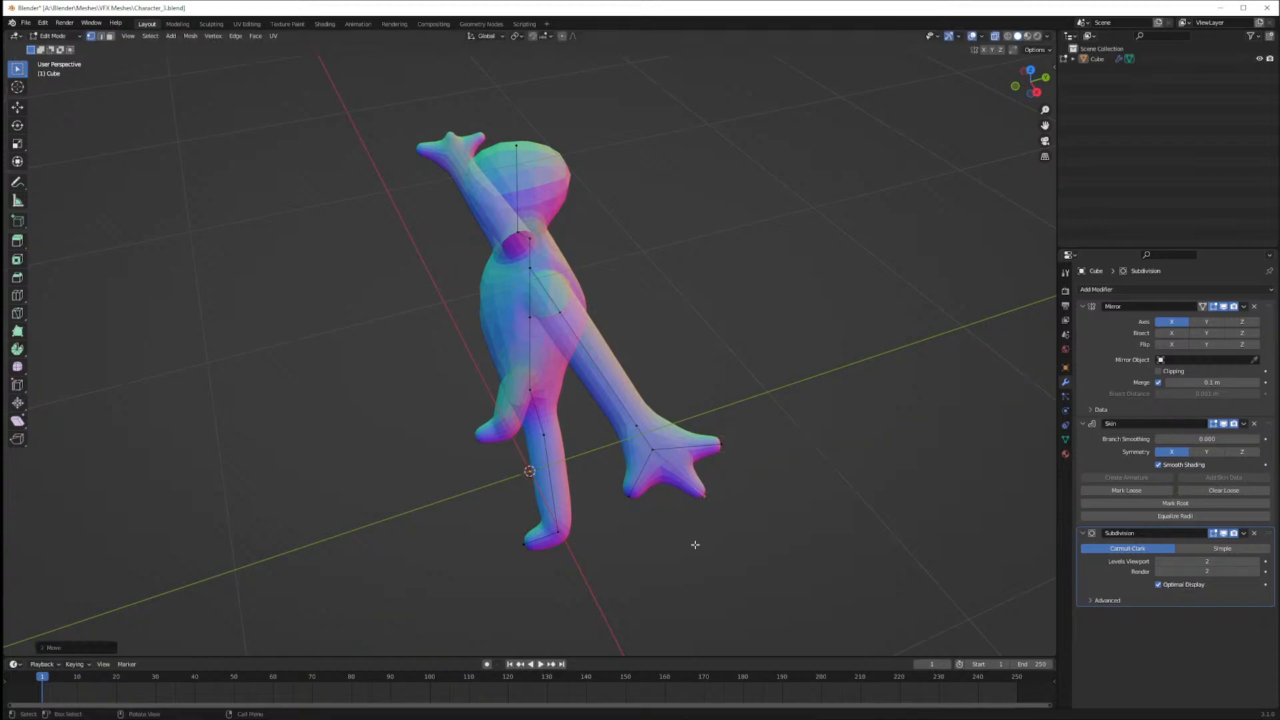
middle_click_drag(694, 544, 758, 492)
key("ctrl+s")
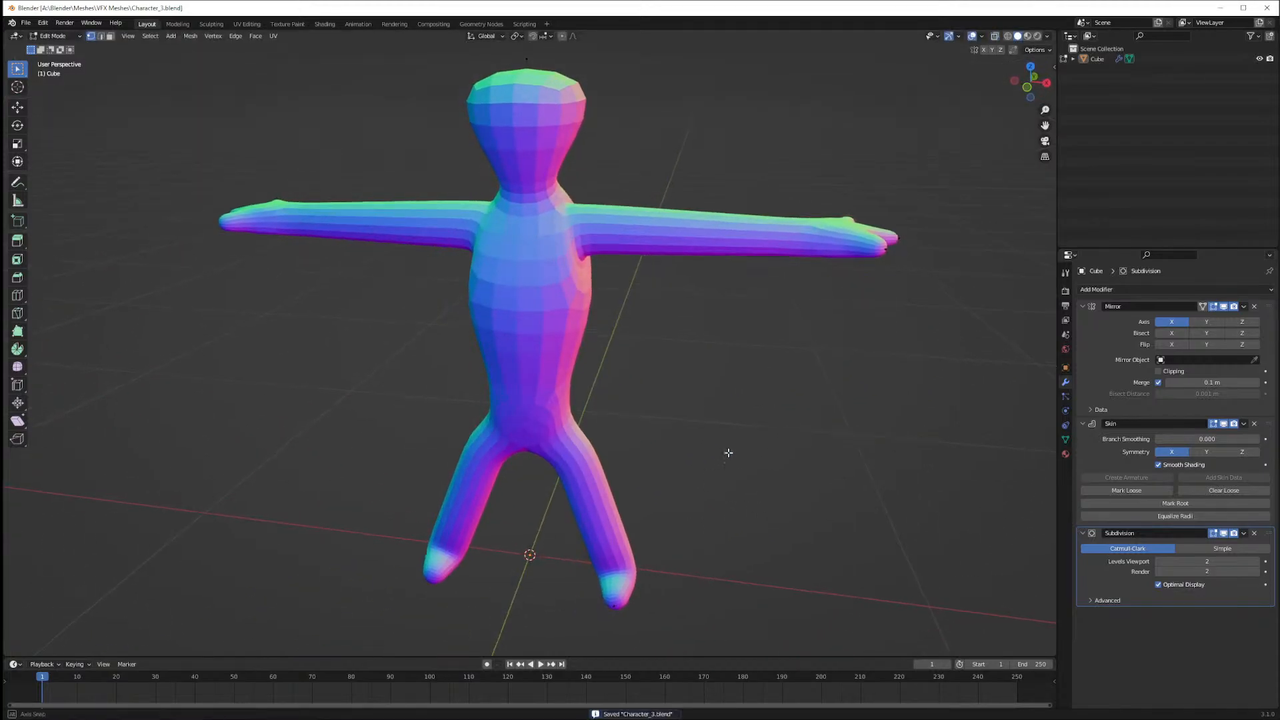
Show the figure see-through in the front orthographic view
key("KP_1")
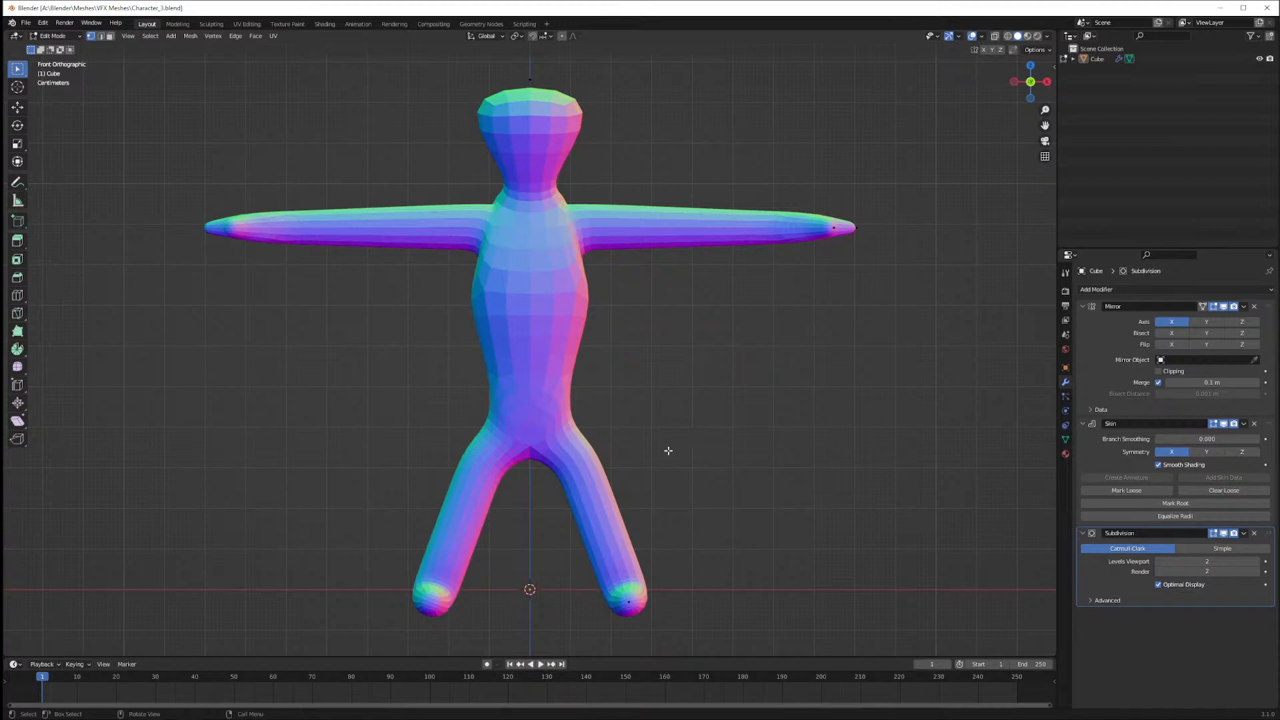
left_click_drag(400, 573, 767, 647)
key("alt+z")
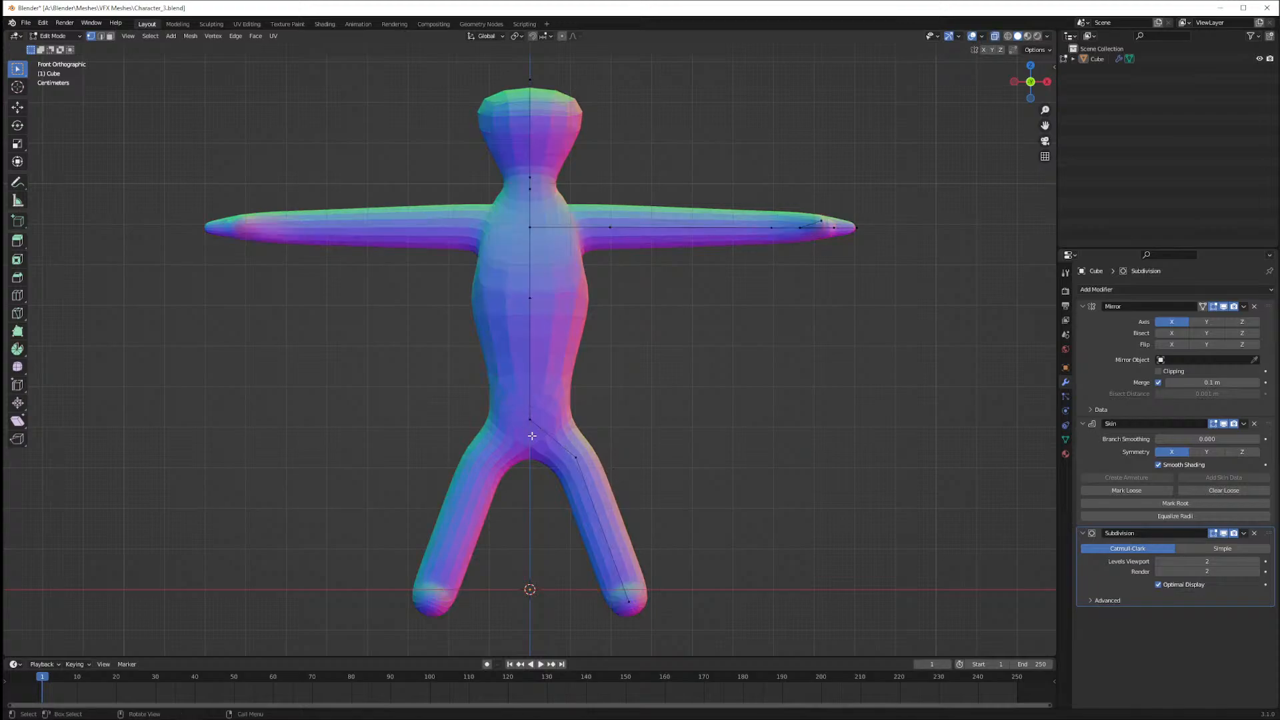
left_click_drag(533, 436, 510, 407)
key("g")
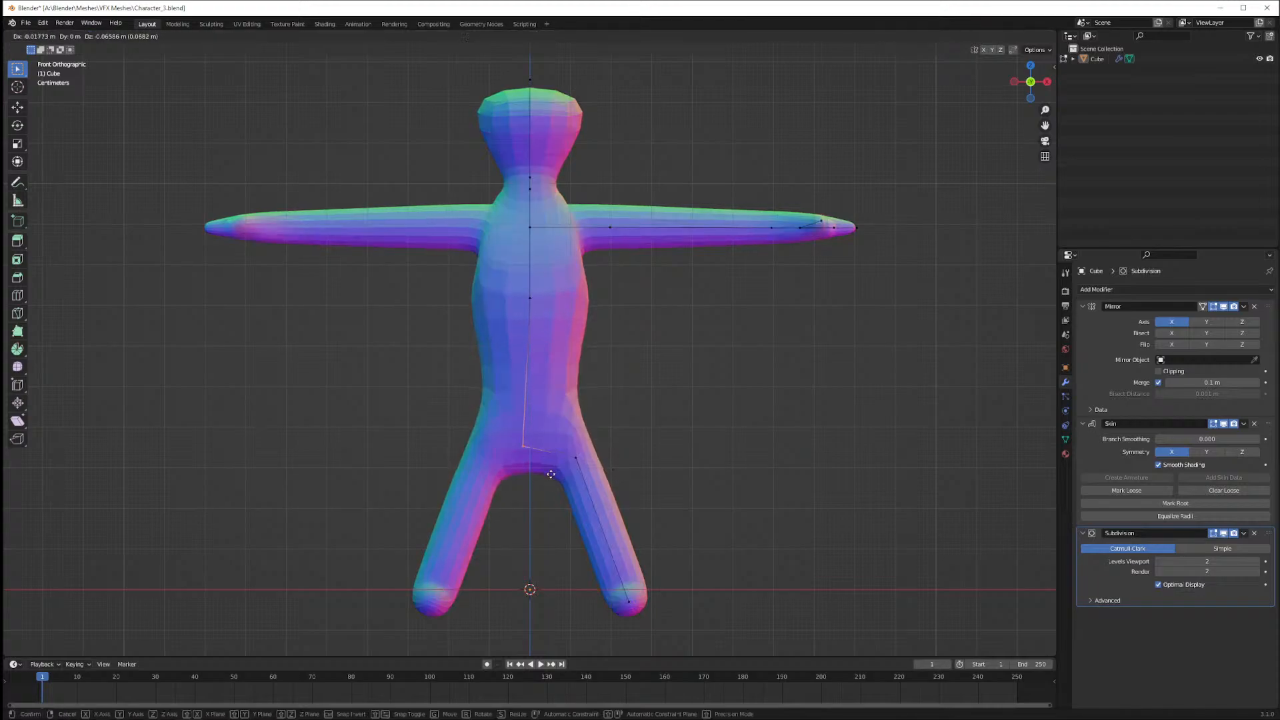
right_click(543, 512)
Move the hip joint vertex at the top of the leg about 0.06 m outward along X
left_click_drag(566, 448, 591, 472)
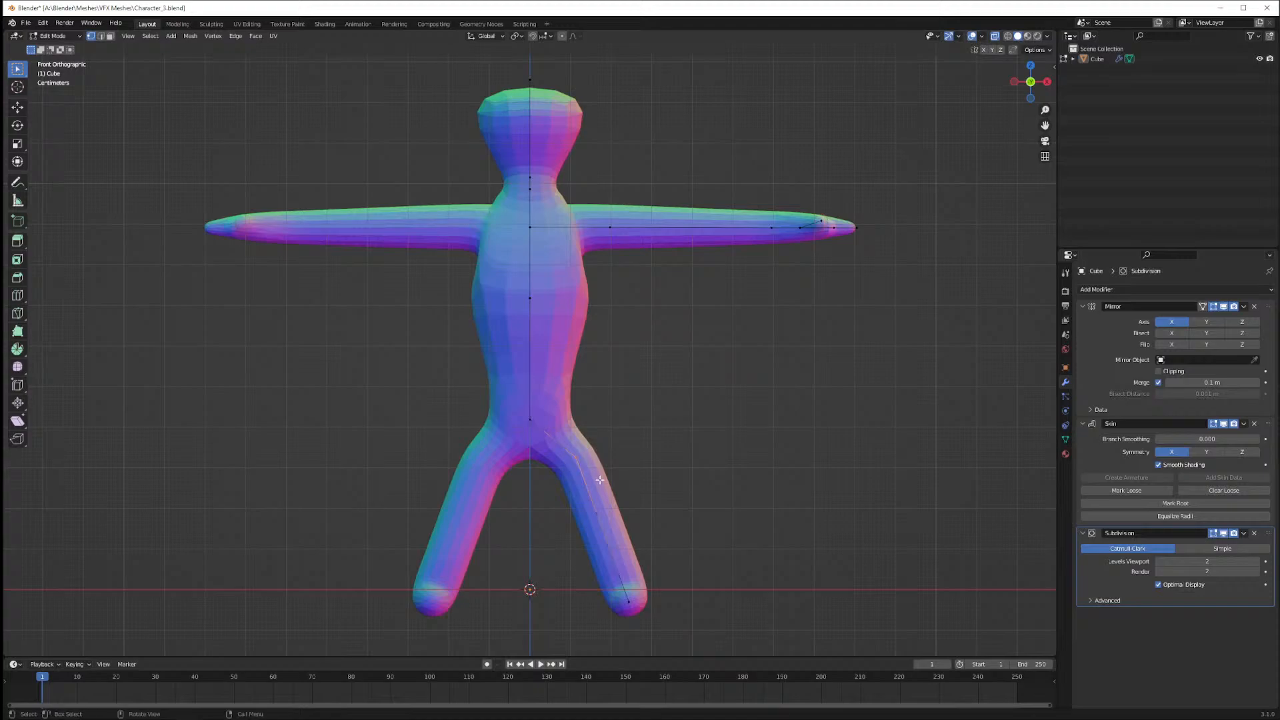
key("g")
key("z")
key("x")
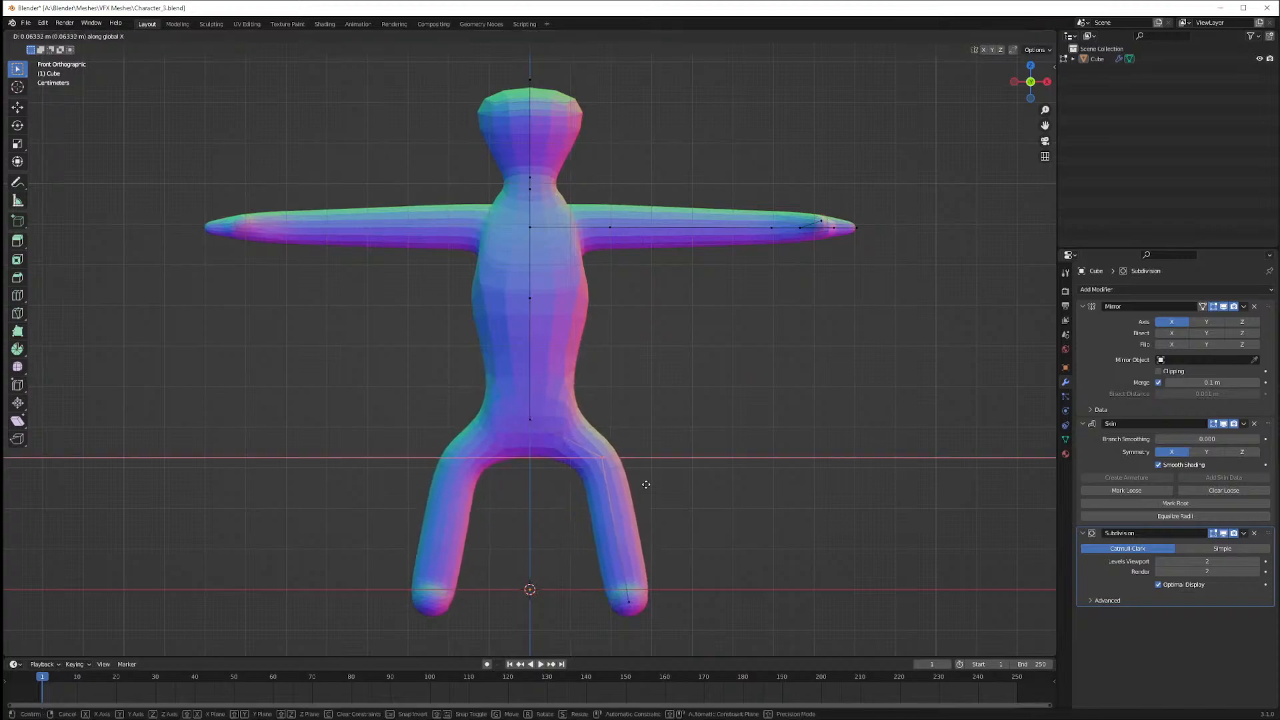
left_click(645, 486)
Try to move the hip joint vertex further along X and to resize the skin at the pelvis and hip joint
mouse_move(671, 437)
middle_mouse_down()
mouse_move(771, 428)
mouse_move(680, 437)
middle_mouse_up()
key("g")
key("x")
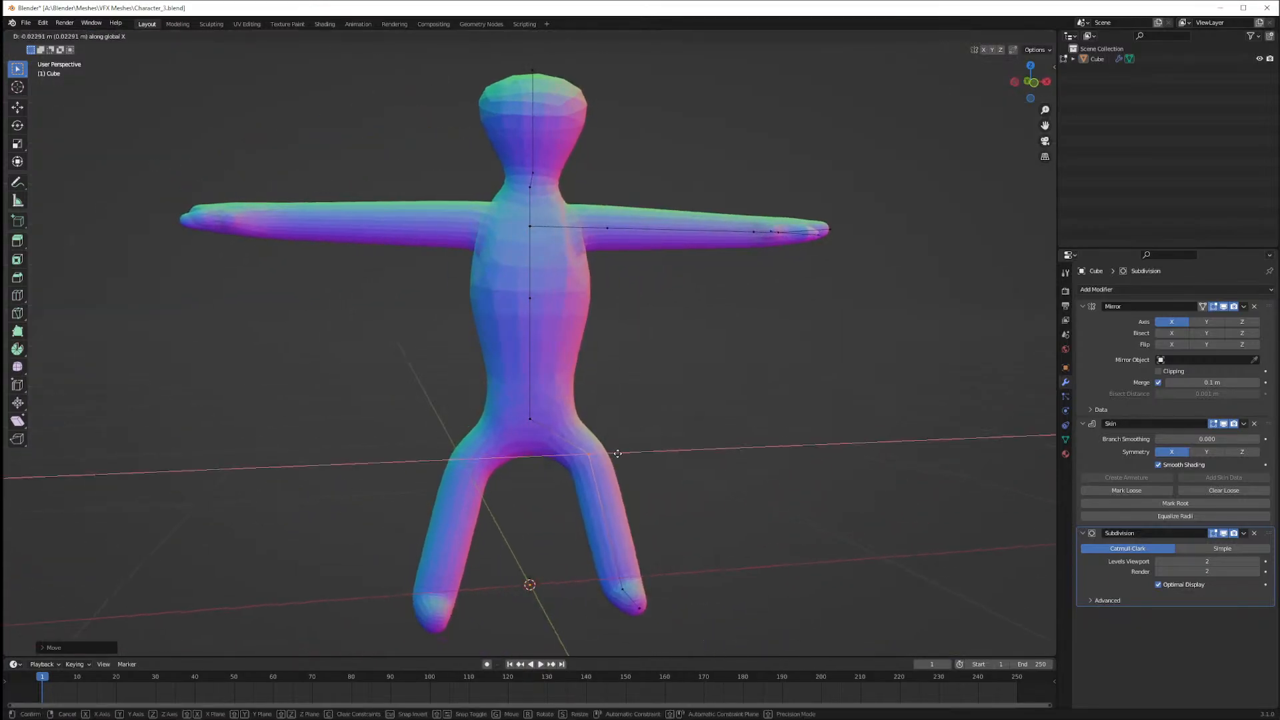
right_click(587, 435)
key("ctrl+a")
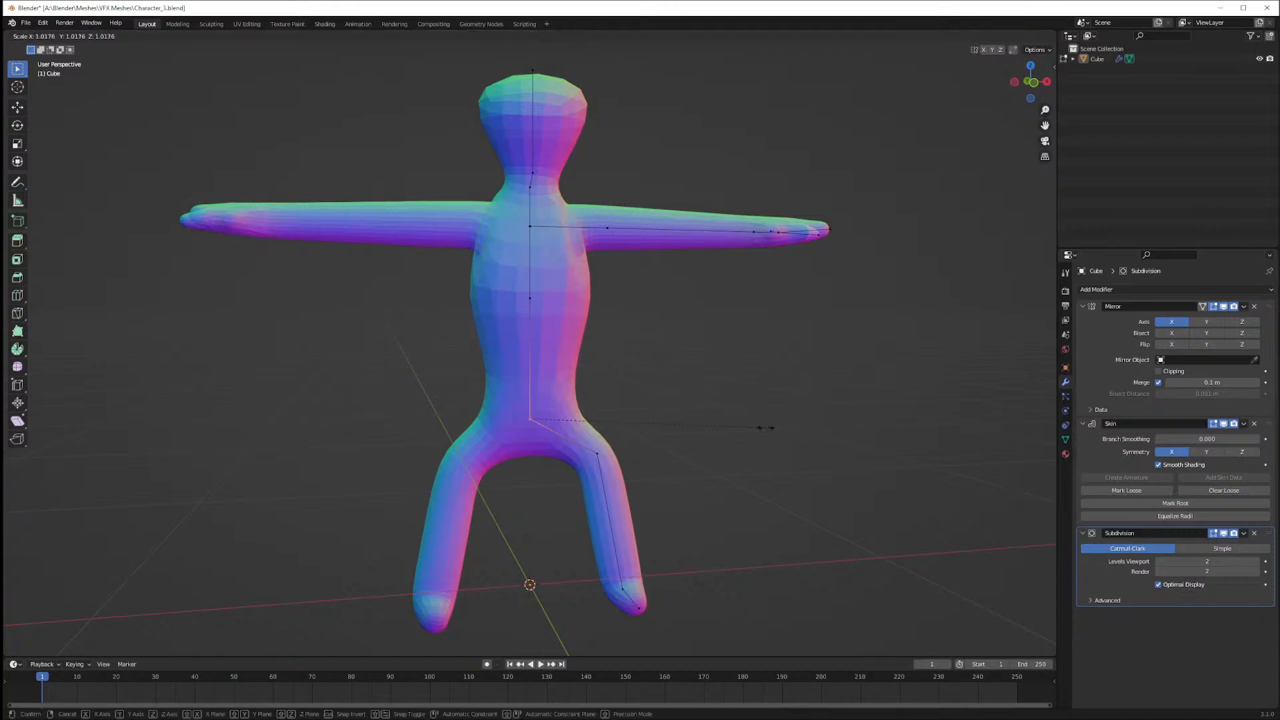
left_click(785, 405)
left_click(598, 454)
key("ctrl+a")
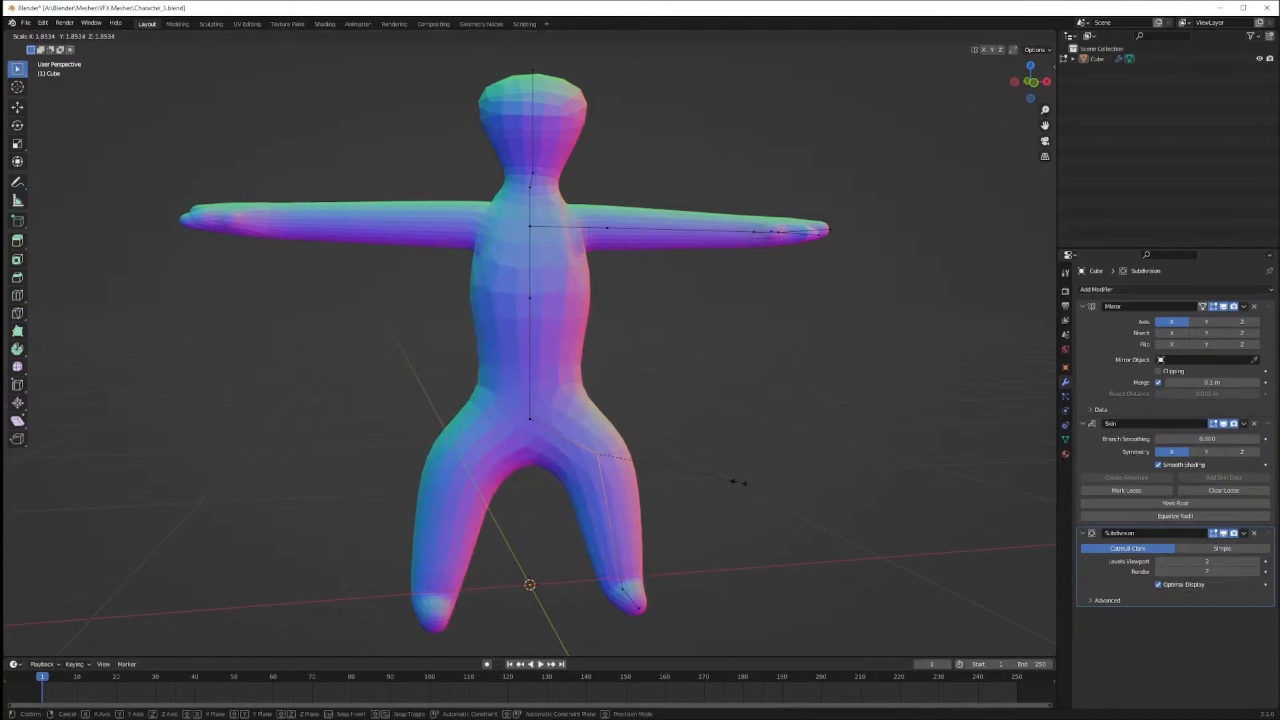
right_click(677, 515)
Add a vertex midway between the pelvis and hip joint vertices with a loop cut and raise it slightly
key("ctrl+r")
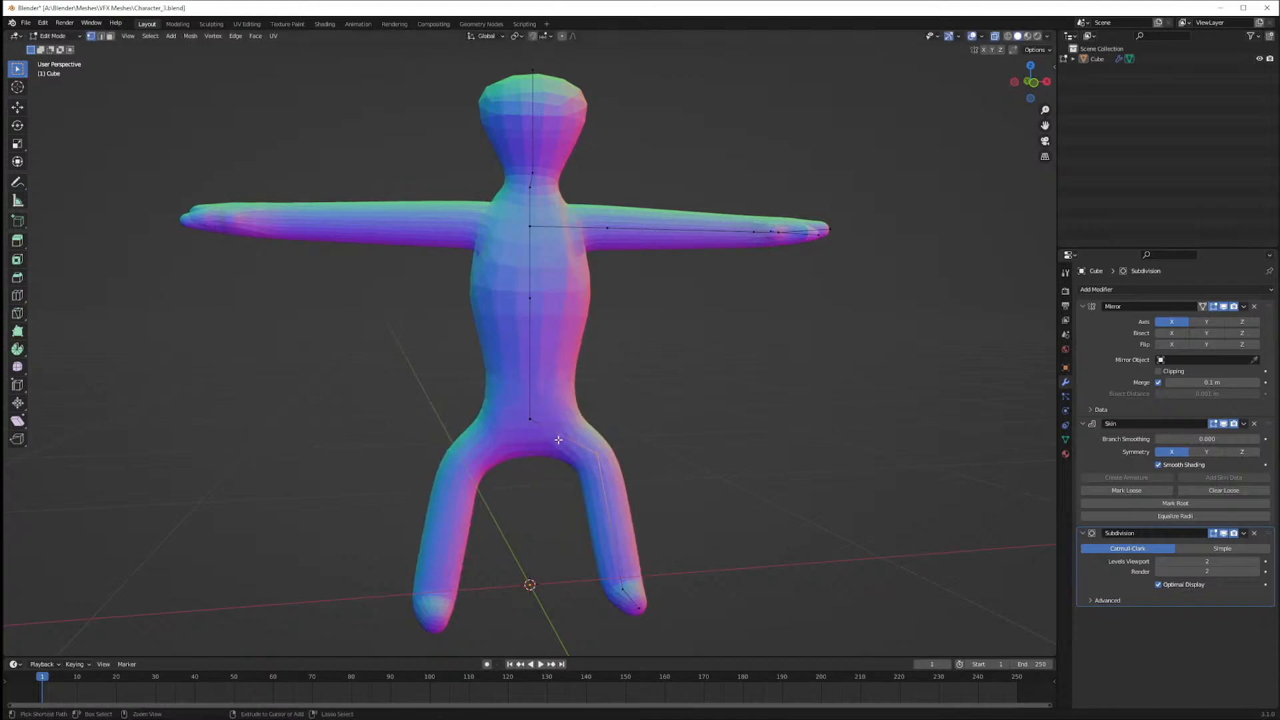
left_click(558, 438)
right_click(576, 449)
key("g")
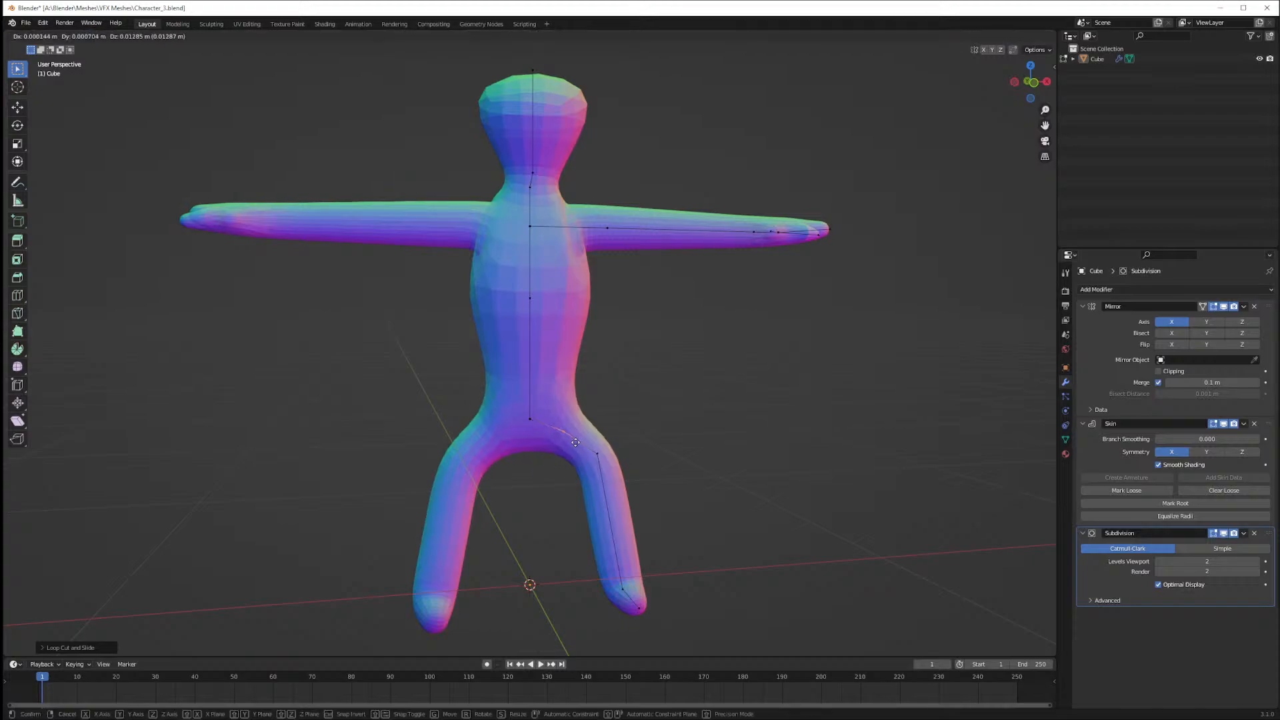
left_click(574, 435)
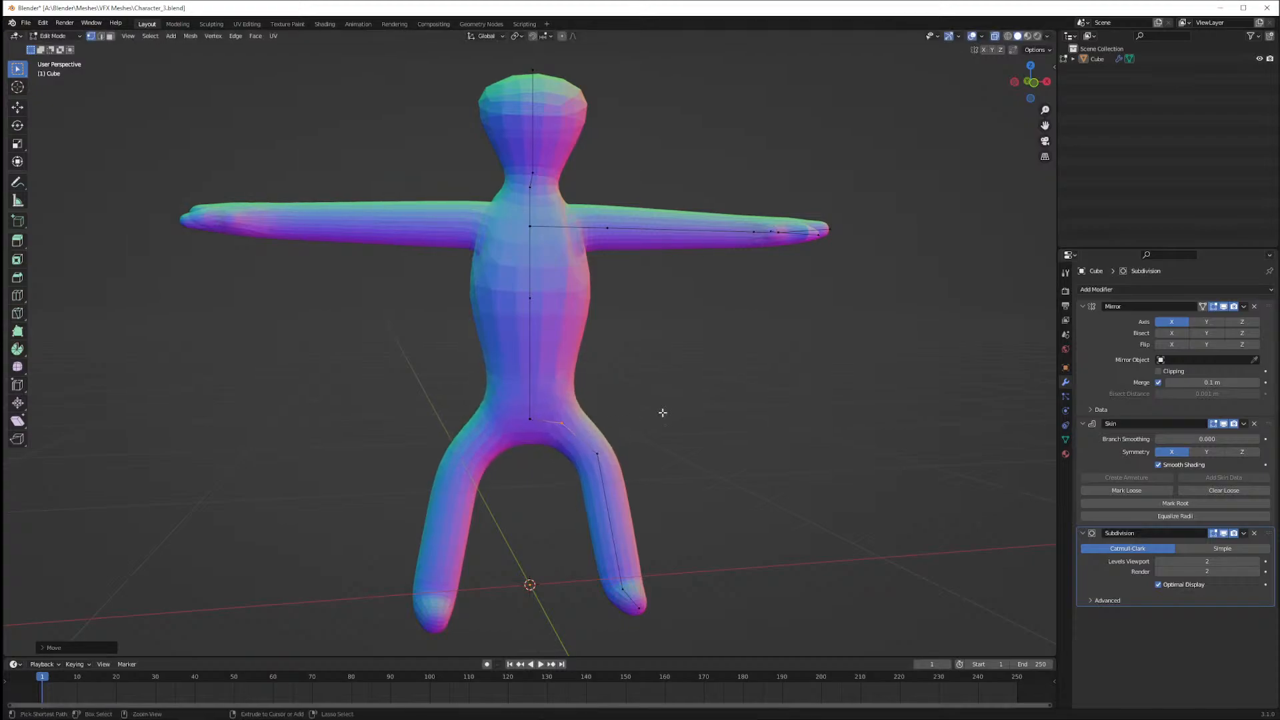
Resize the skin at the new hip vertex and move the vertex about 0.08 m inward and down, just below the pelvis vertex
key("ctrl+a")
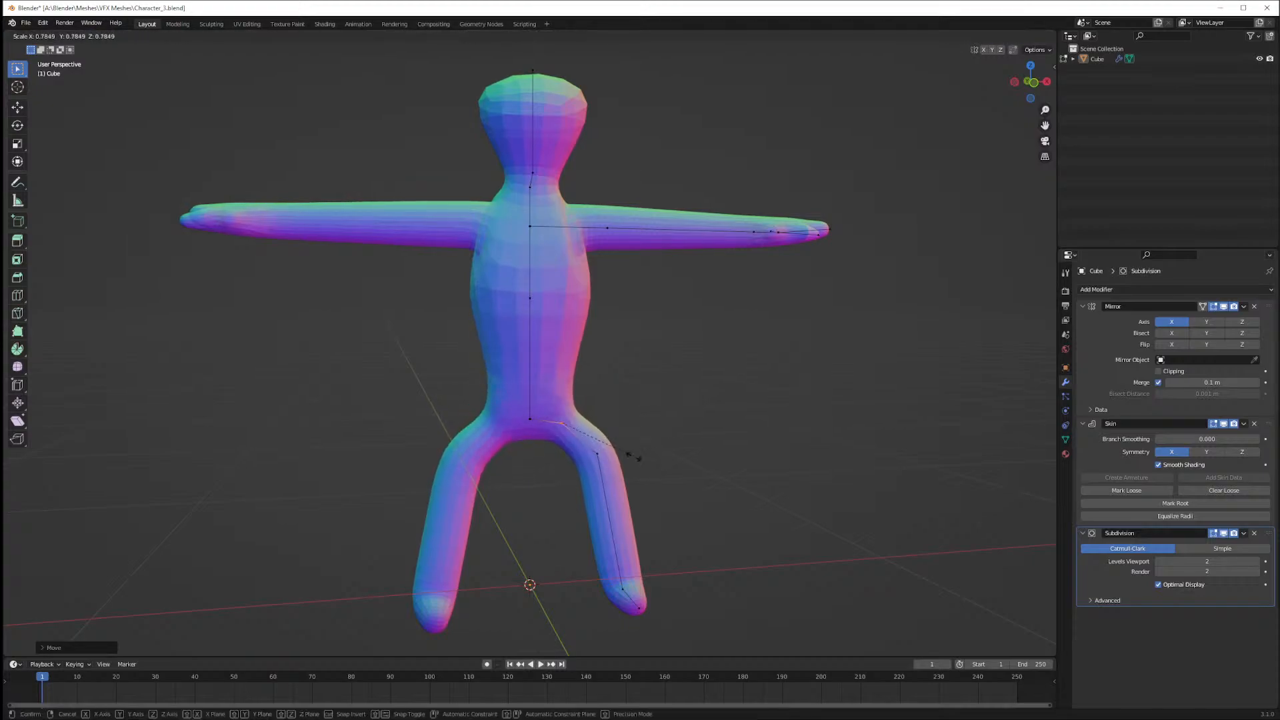
left_click(630, 460)
middle_click_drag(658, 387, 634, 398)
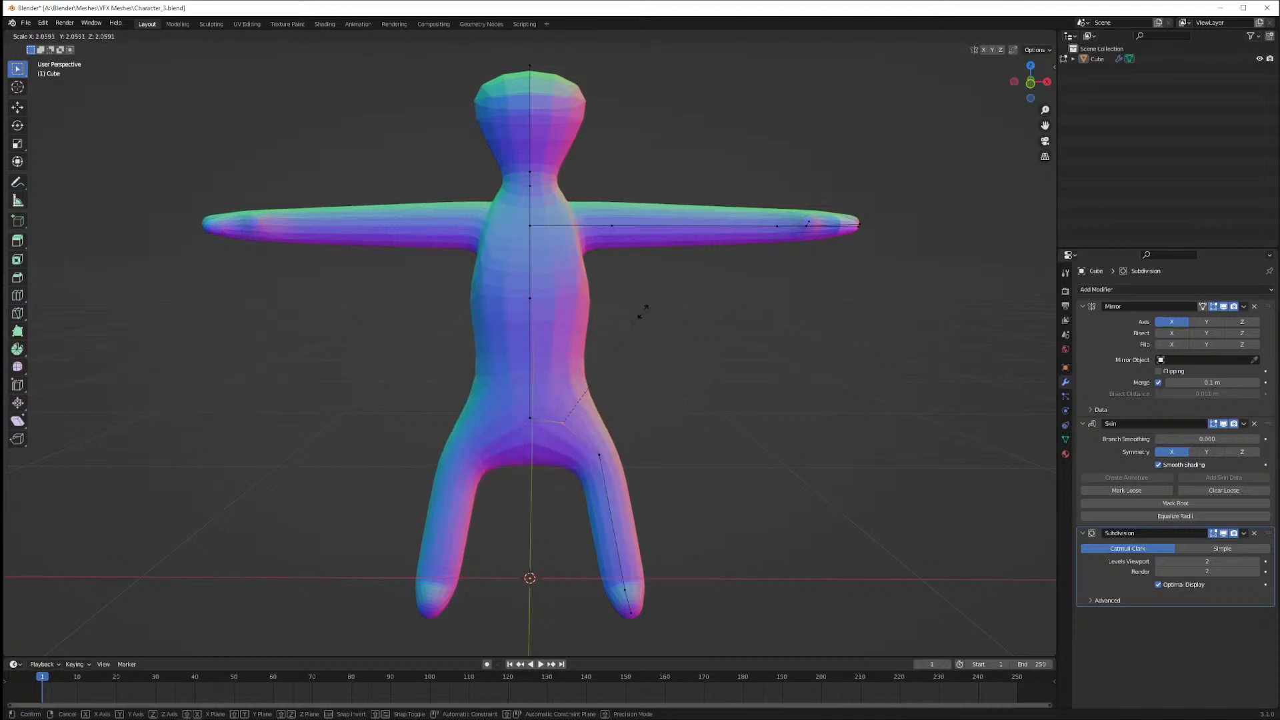
left_click(673, 348)
key("g")
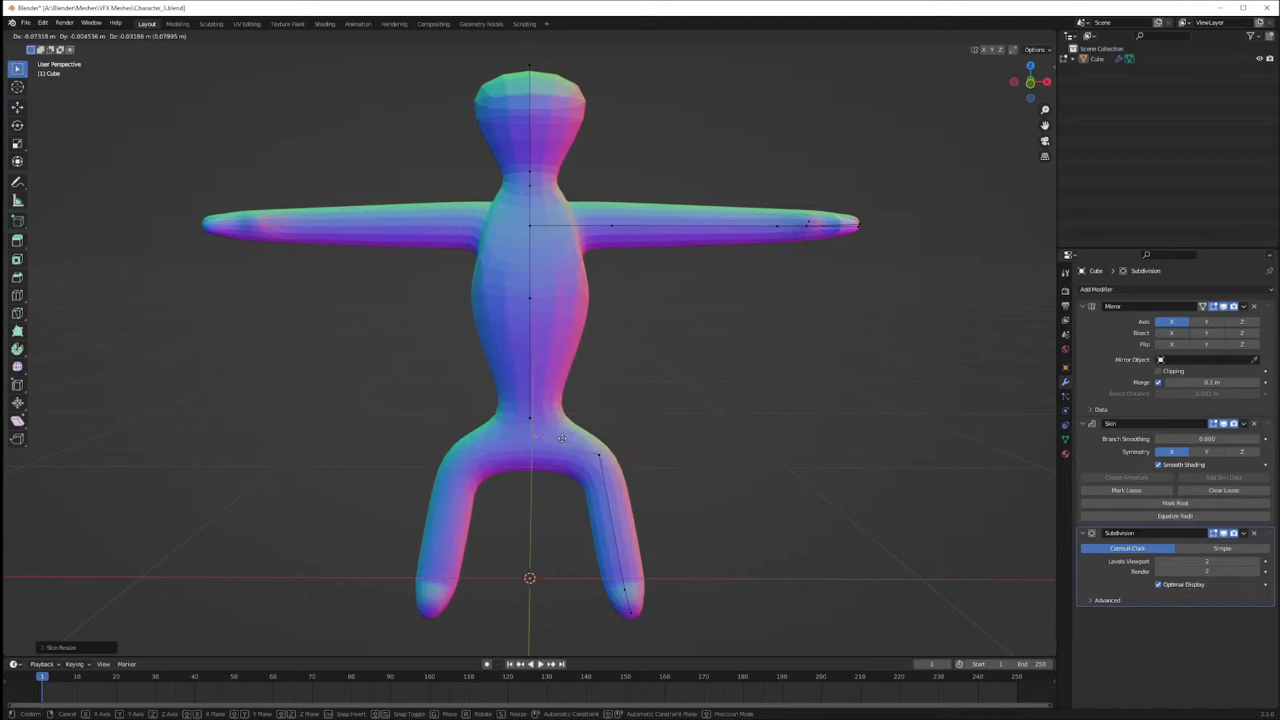
left_click(563, 439)
Turn off the see-through display, return to Object Mode and save the file
mouse_move(658, 423)
middle_mouse_down()
mouse_move(826, 403)
mouse_move(624, 412)
mouse_move(797, 427)
mouse_move(645, 427)
mouse_move(674, 423)
middle_mouse_up()
key("alt+z")
scroll(688, 421, "down", 4)
key("Tab")
scroll(675, 420, "up", 3)
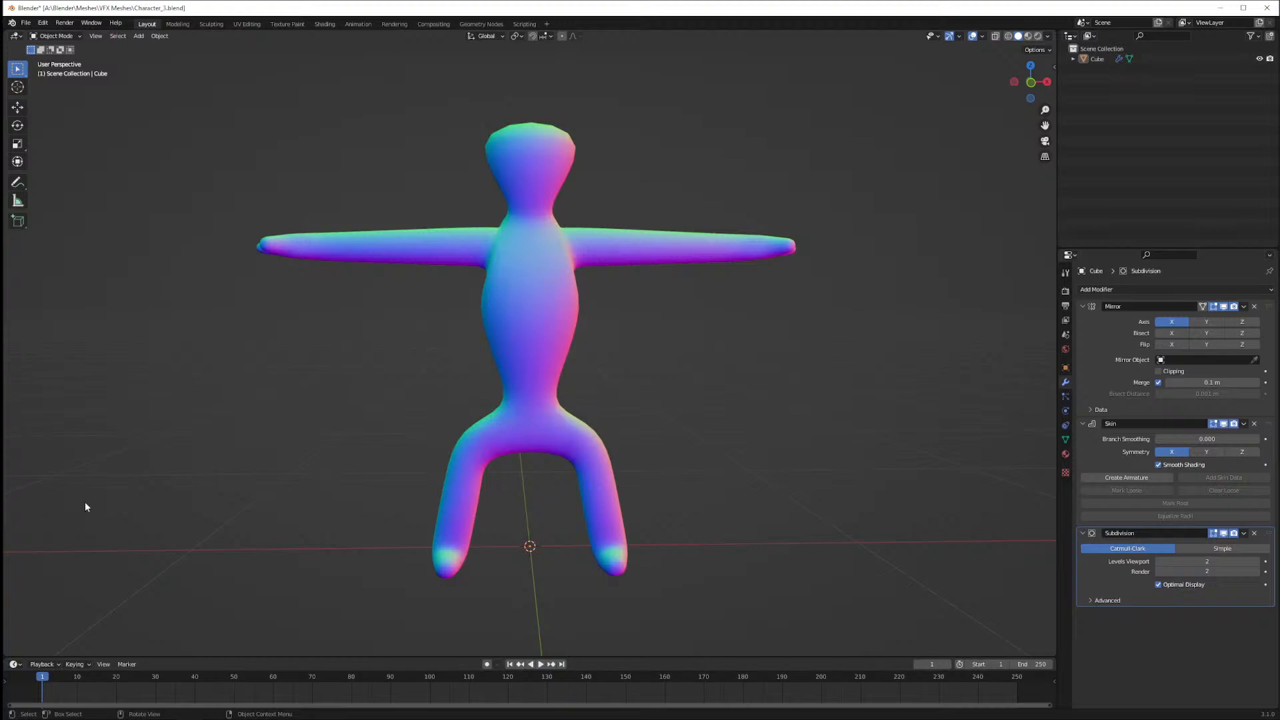
middle_click_drag(651, 473, 692, 417)
key("ctrl+s")
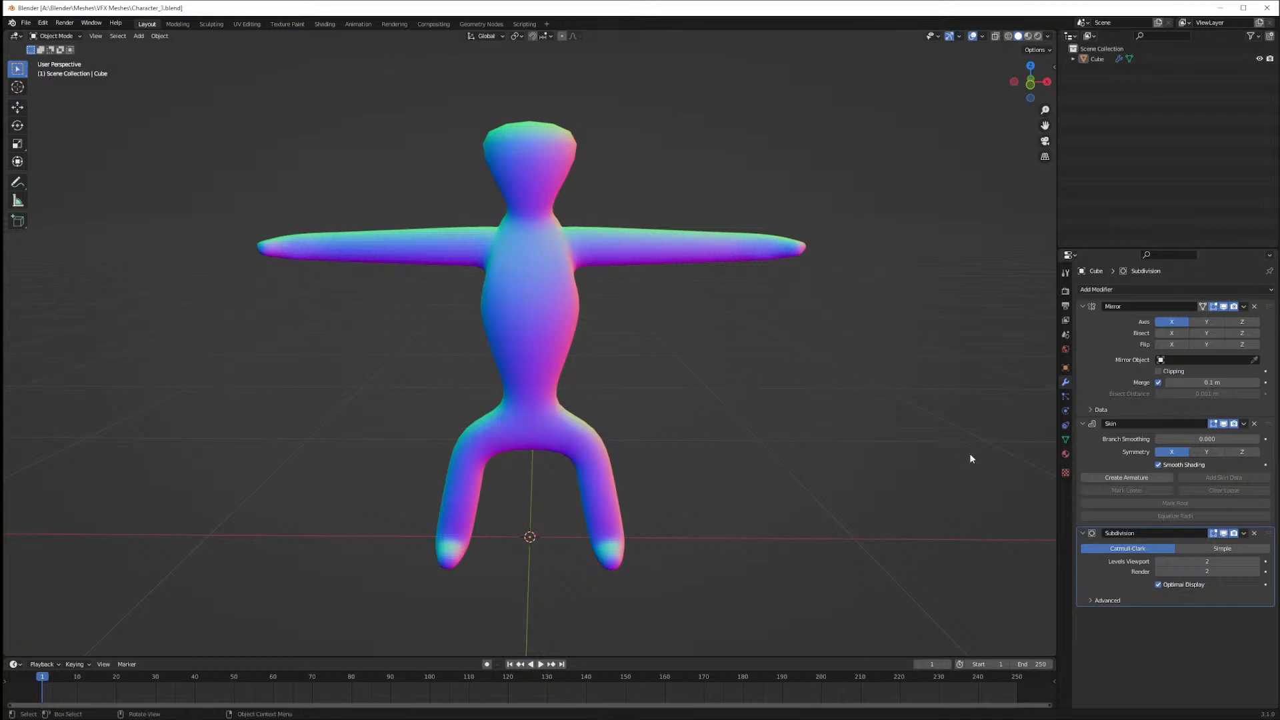
Check the figure from the front and return to Edit Mode
middle_click_drag(919, 462, 922, 463)
key("KP_1")
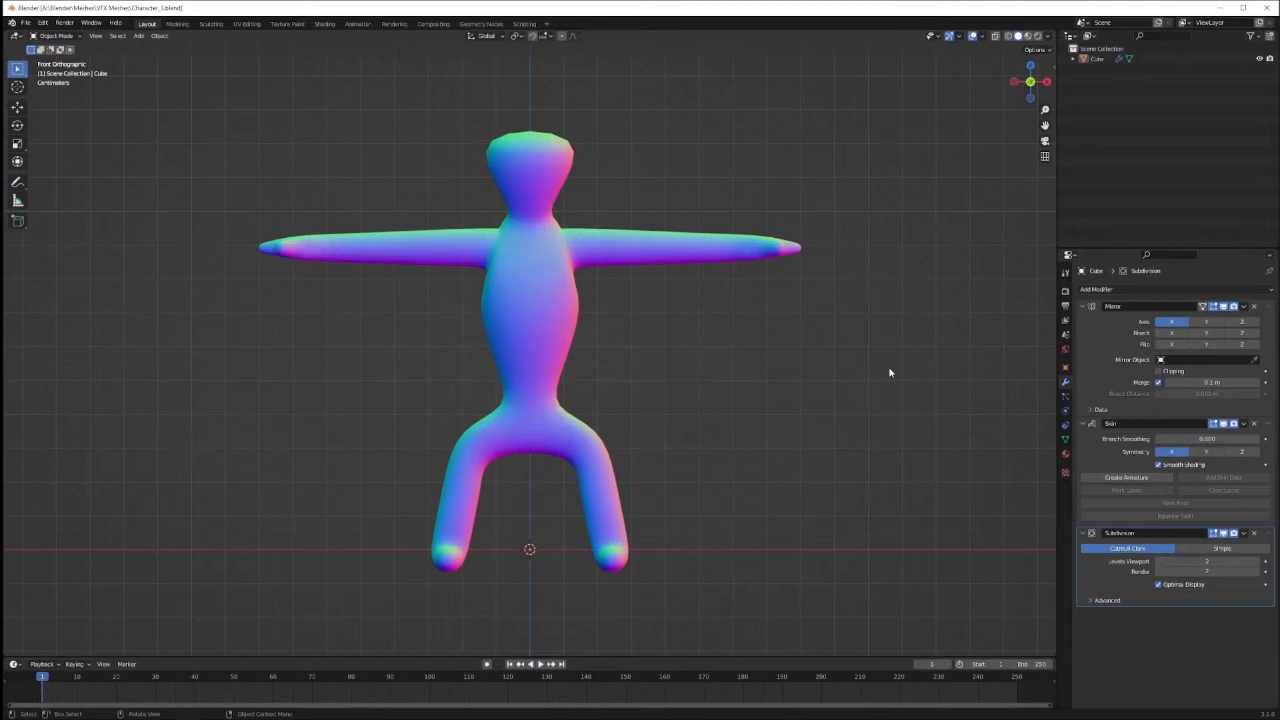
middle_click_drag(680, 483, 652, 467)
key("Tab")
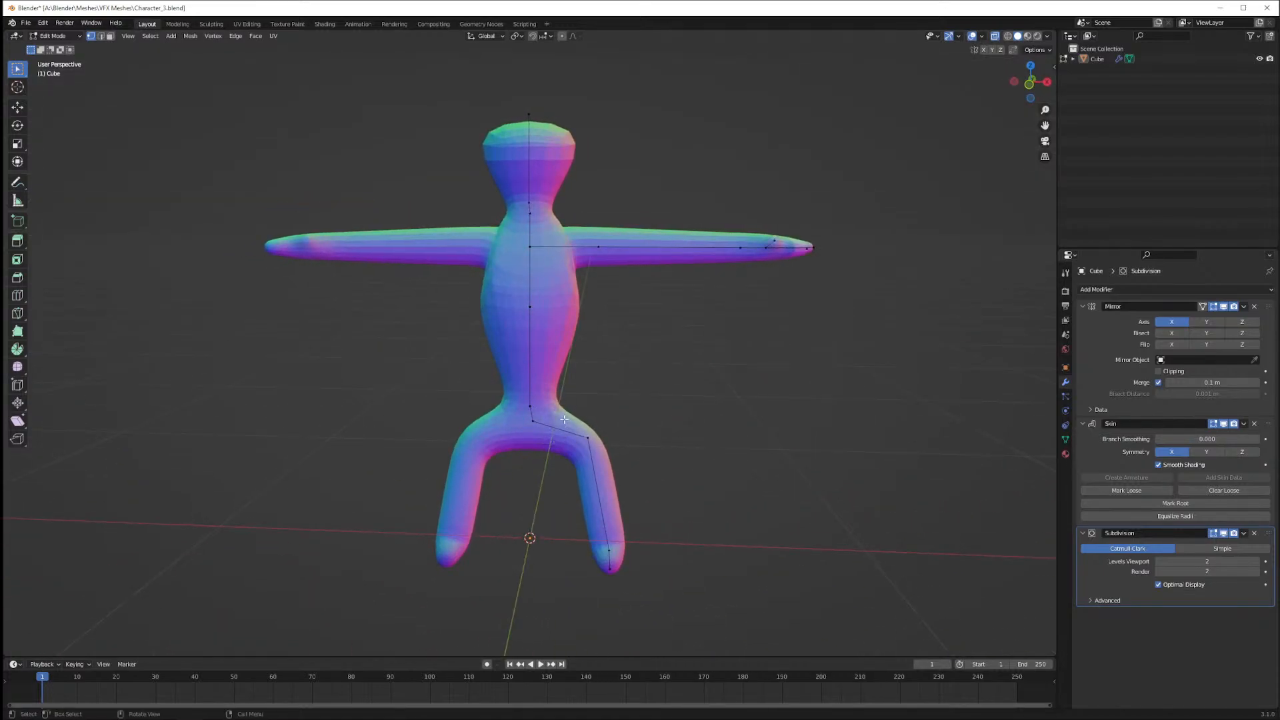
Try to lower the hip joint vertex along Z
key("g")
key("z")
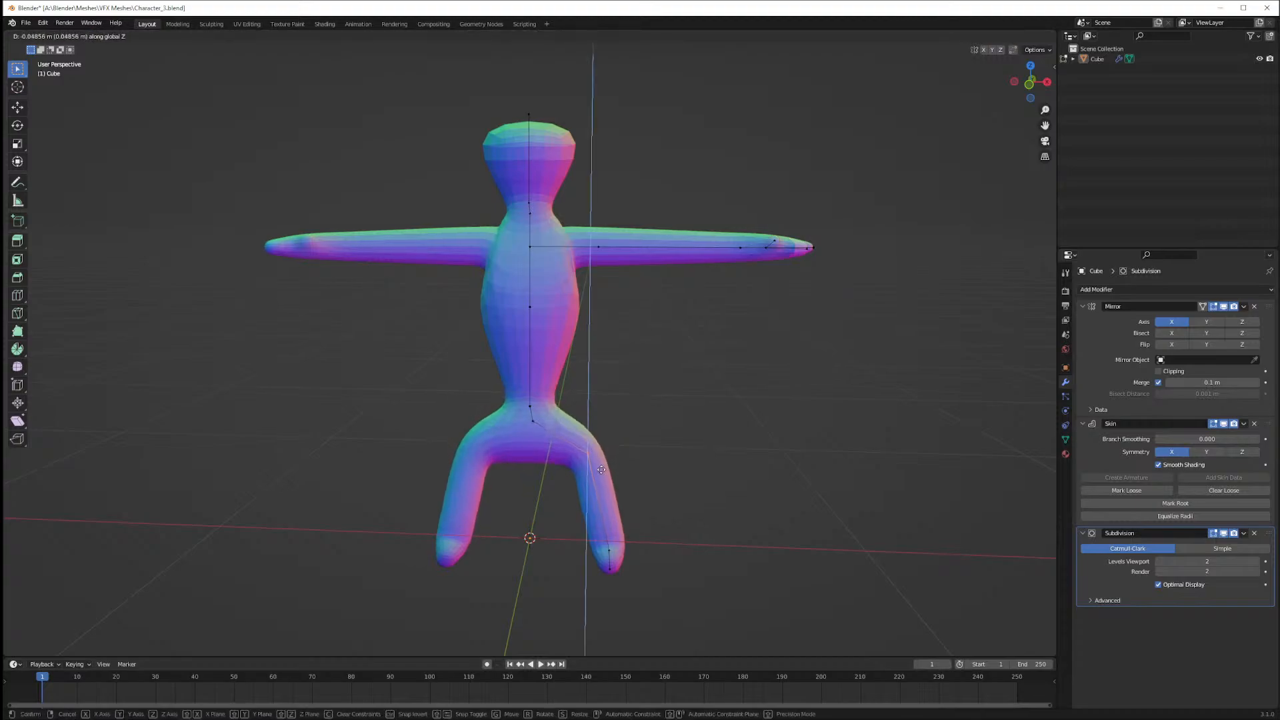
left_click(585, 480)
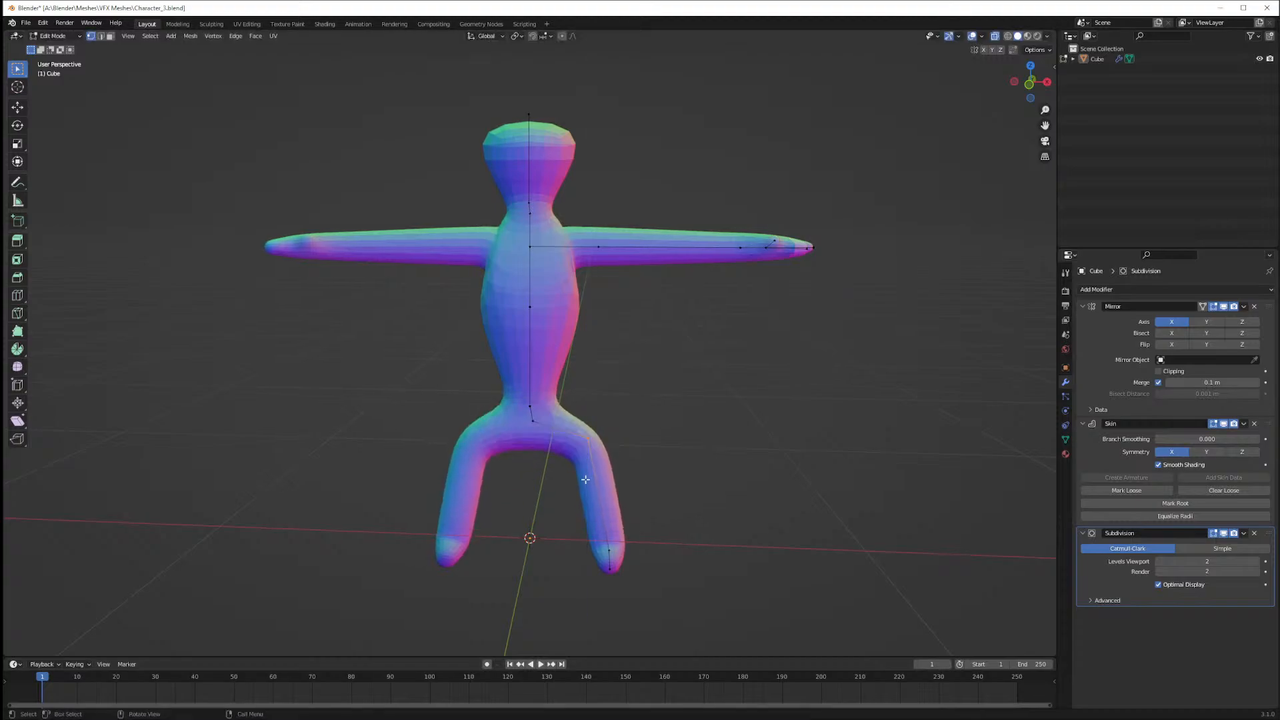
Try to shift the hip joint vertex along X and check the figure from the front
key("g")
key("x")
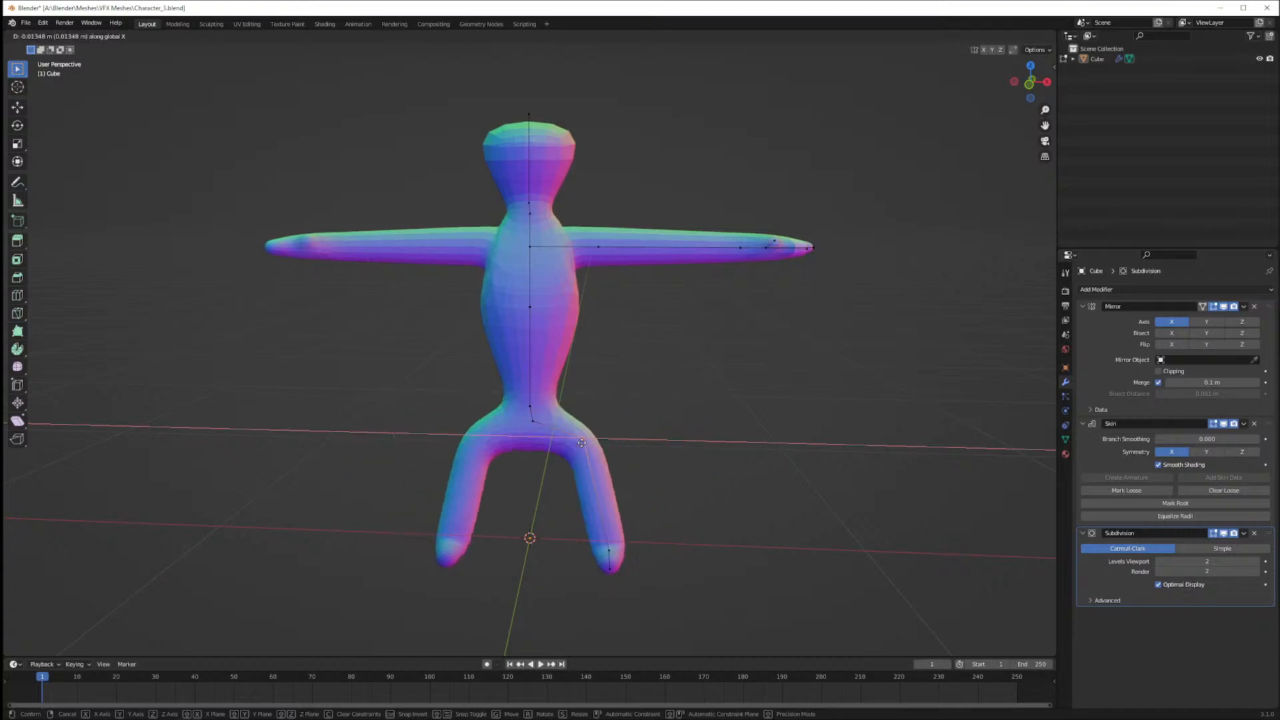
left_click(600, 435)
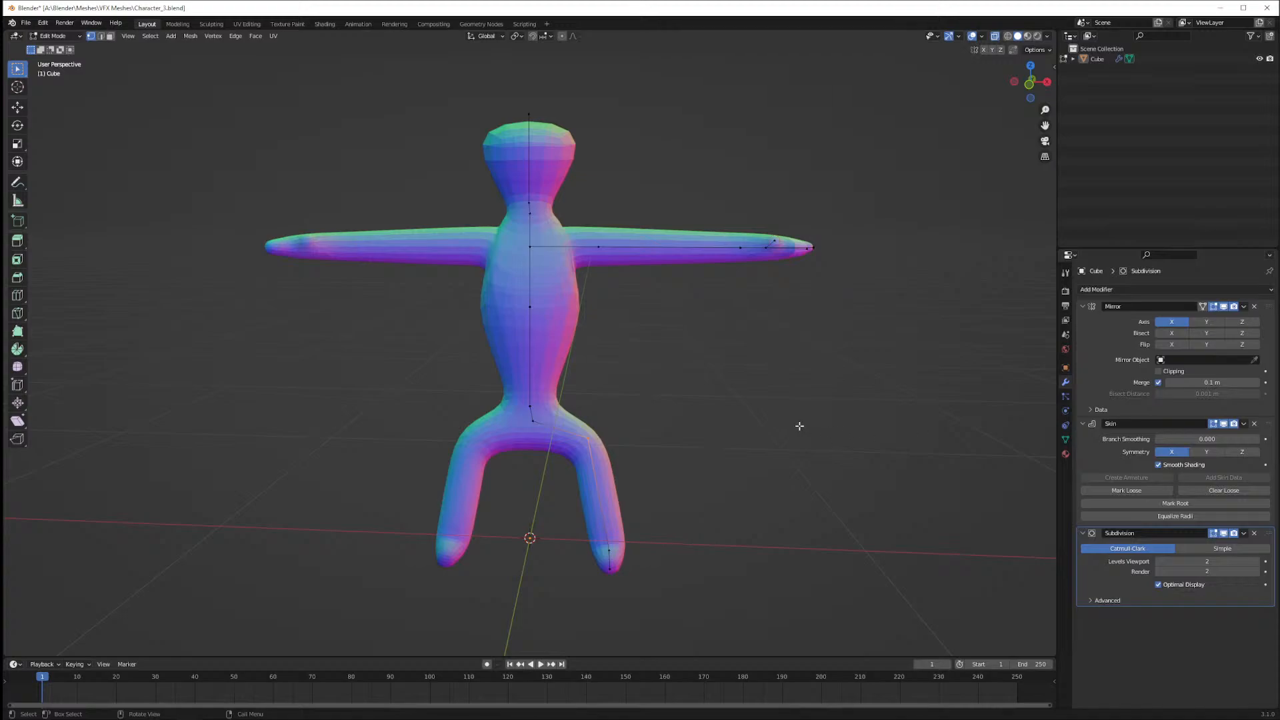
middle_click_drag(801, 428, 710, 421)
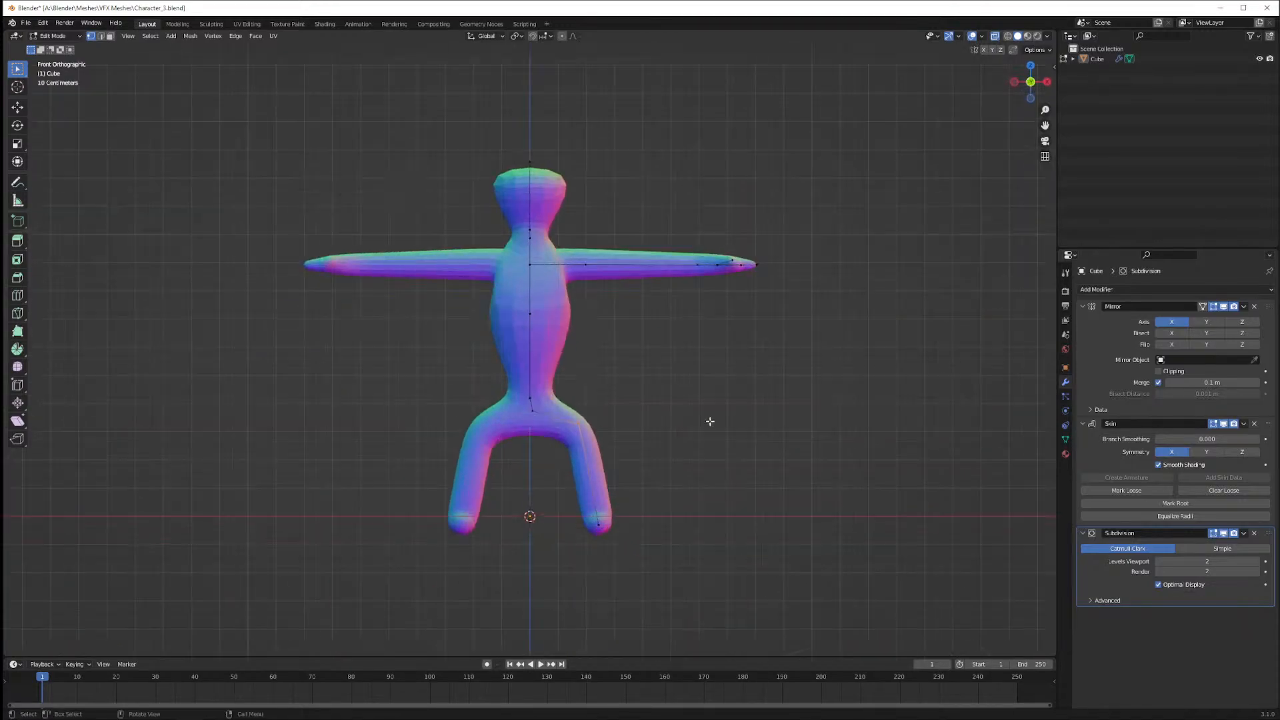
scroll(711, 422, "up", 1)
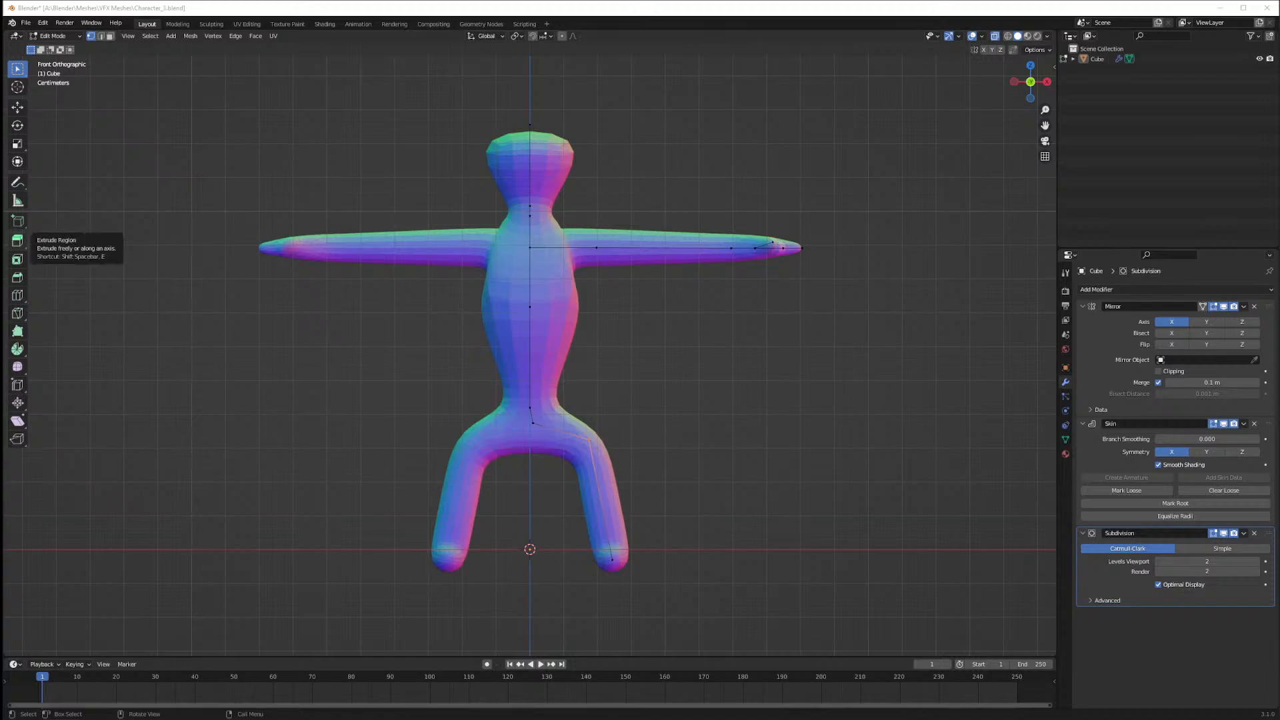
Switch to YouTube in the browser and look through the My GameDev Pal channel's uploads and past live streams
left_click_drag(0, 83, 437, 102)
double_click(438, 102)
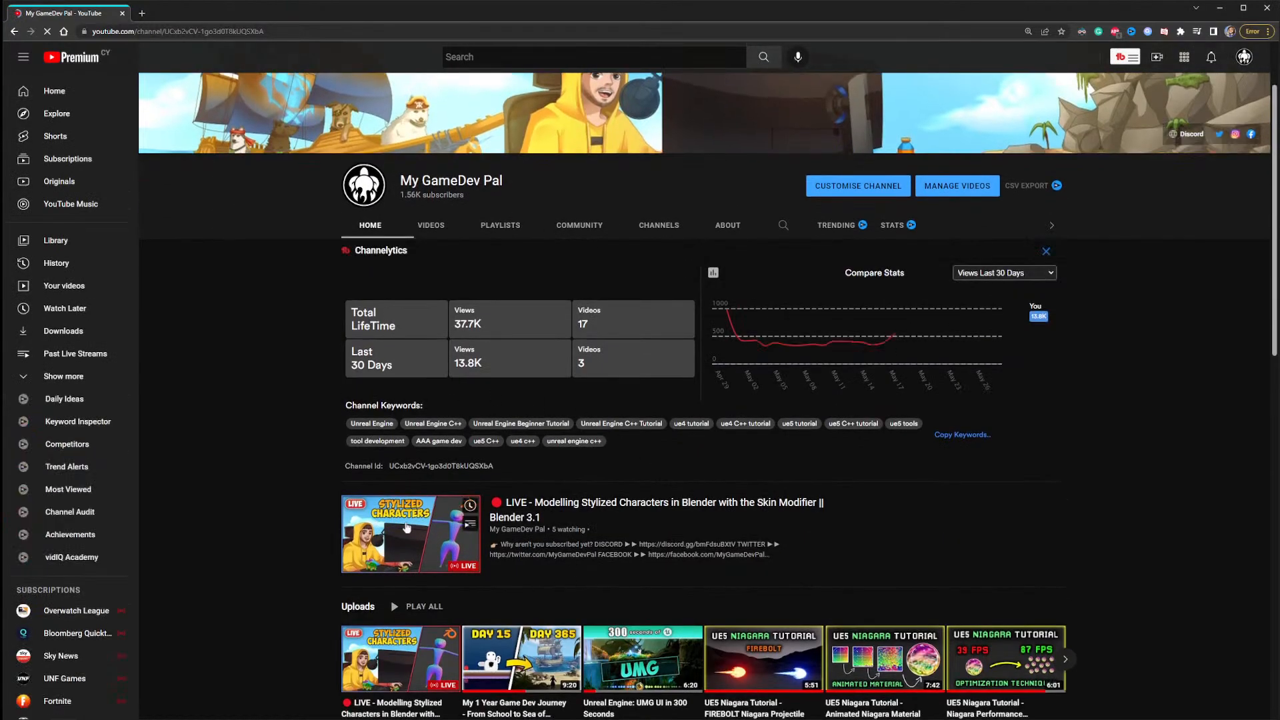
scroll(565, 415, "down", 2)
scroll(565, 415, "down", 2)
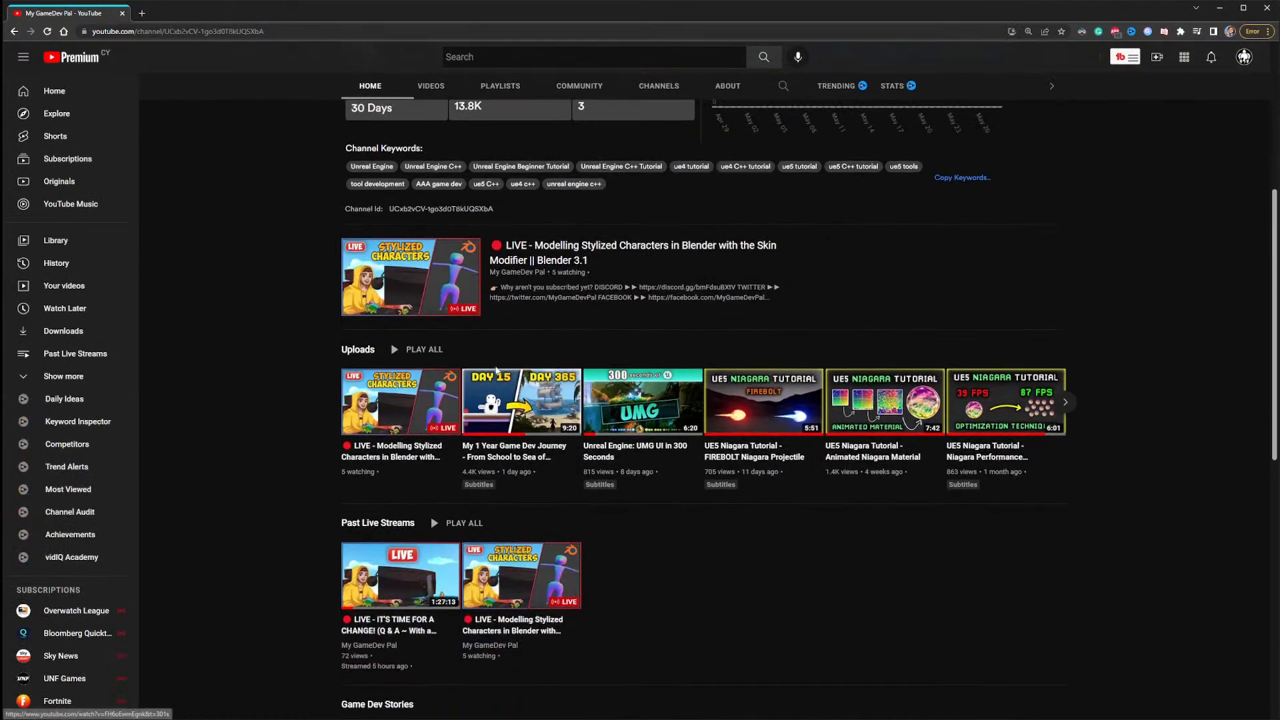
scroll(527, 324, "up", 1)
scroll(527, 324, "down", 3)
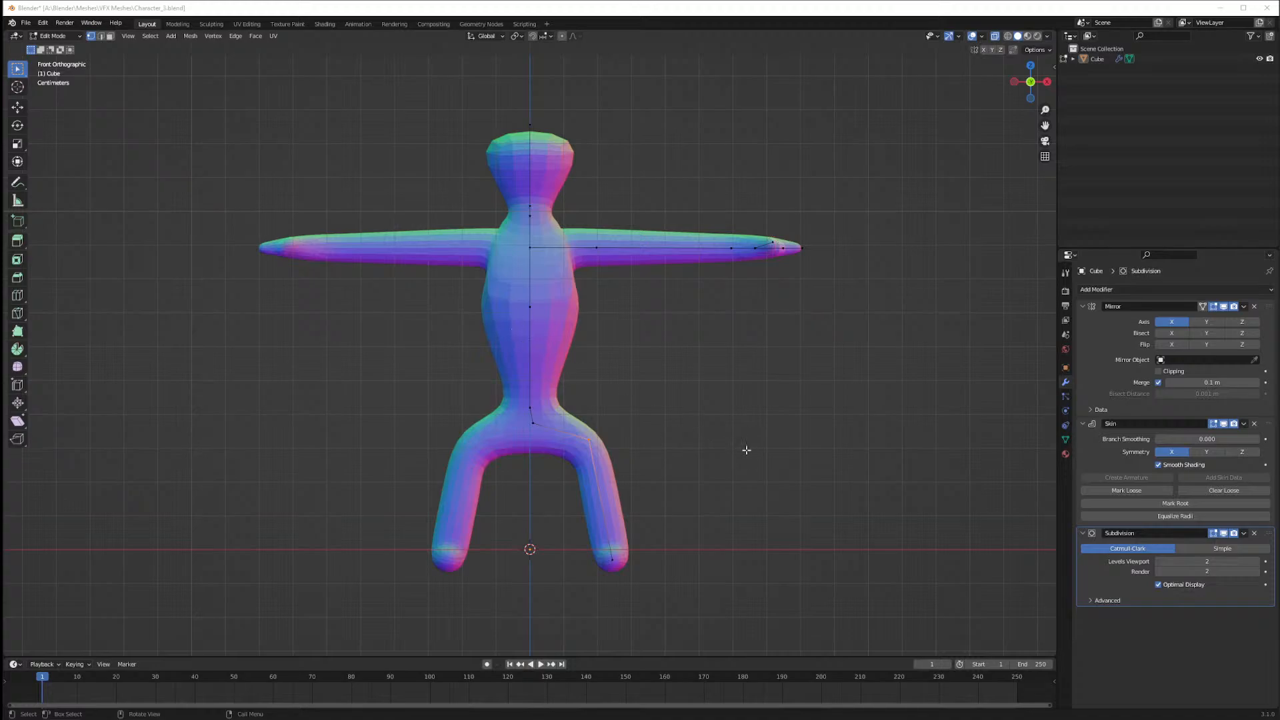
Back in Blender, try to lower the mid-torso vertex about 0.11 m along Z
middle_click_drag(650, 394, 651, 403)
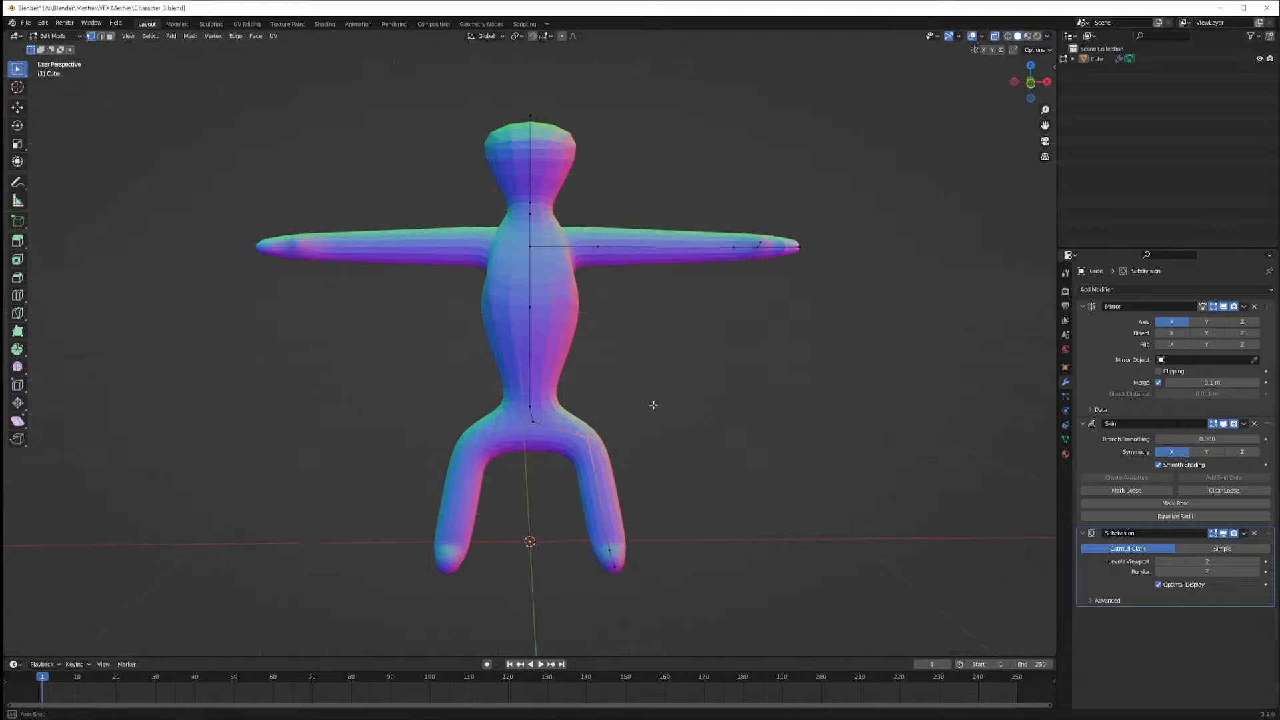
left_click(530, 307)
key("g")
key("z")
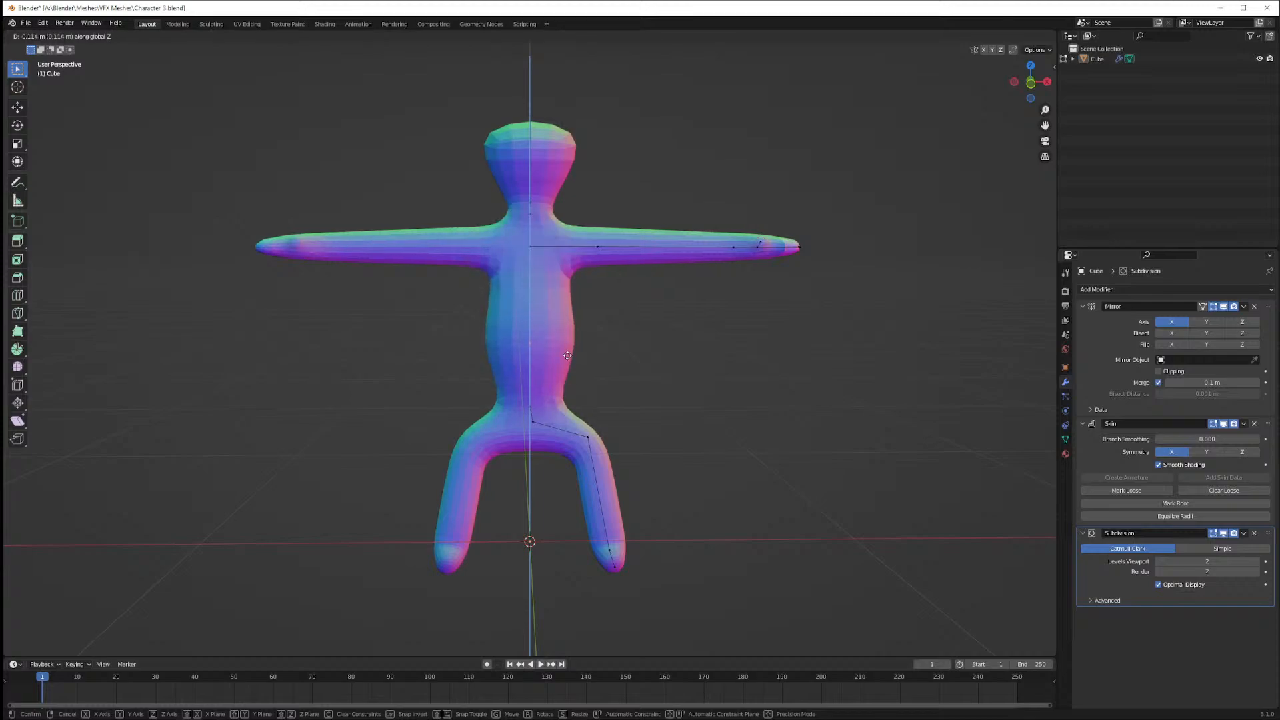
left_click(554, 356)
Shrink the skin at the mid-torso vertex to slim the belly
key("ctrl+a")
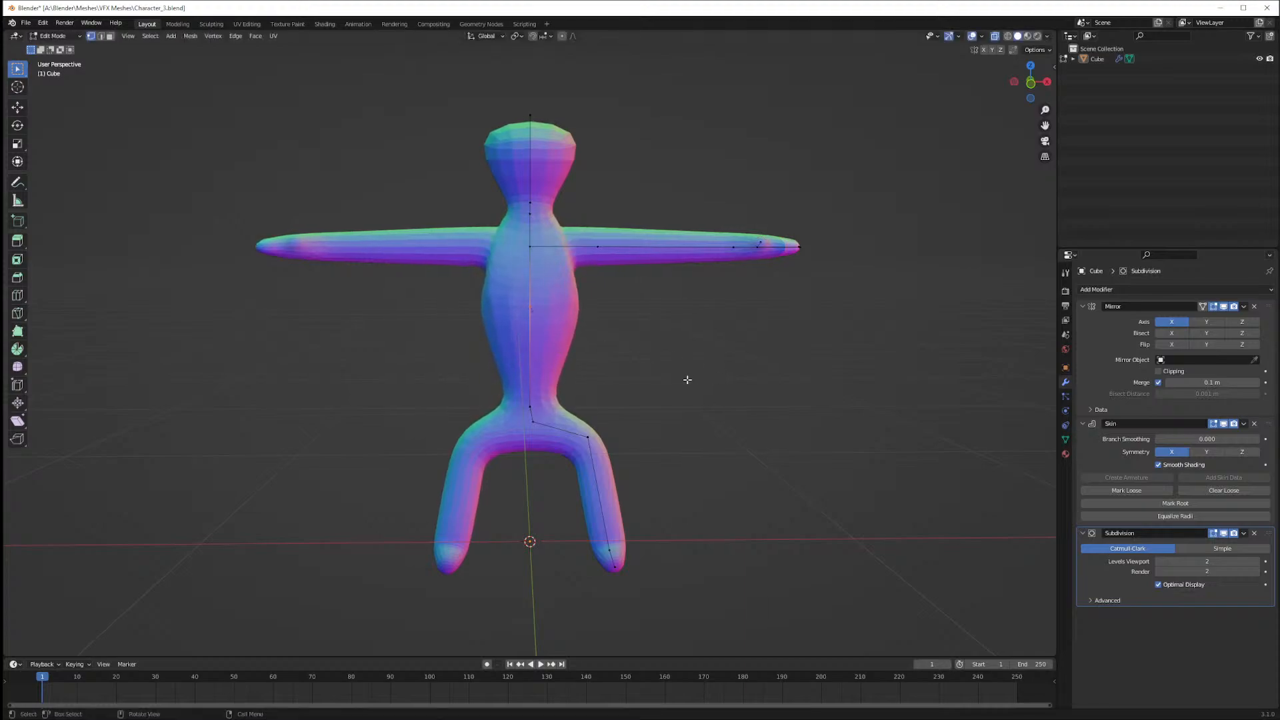
left_click(592, 349)
middle_click_drag(690, 369, 762, 384)
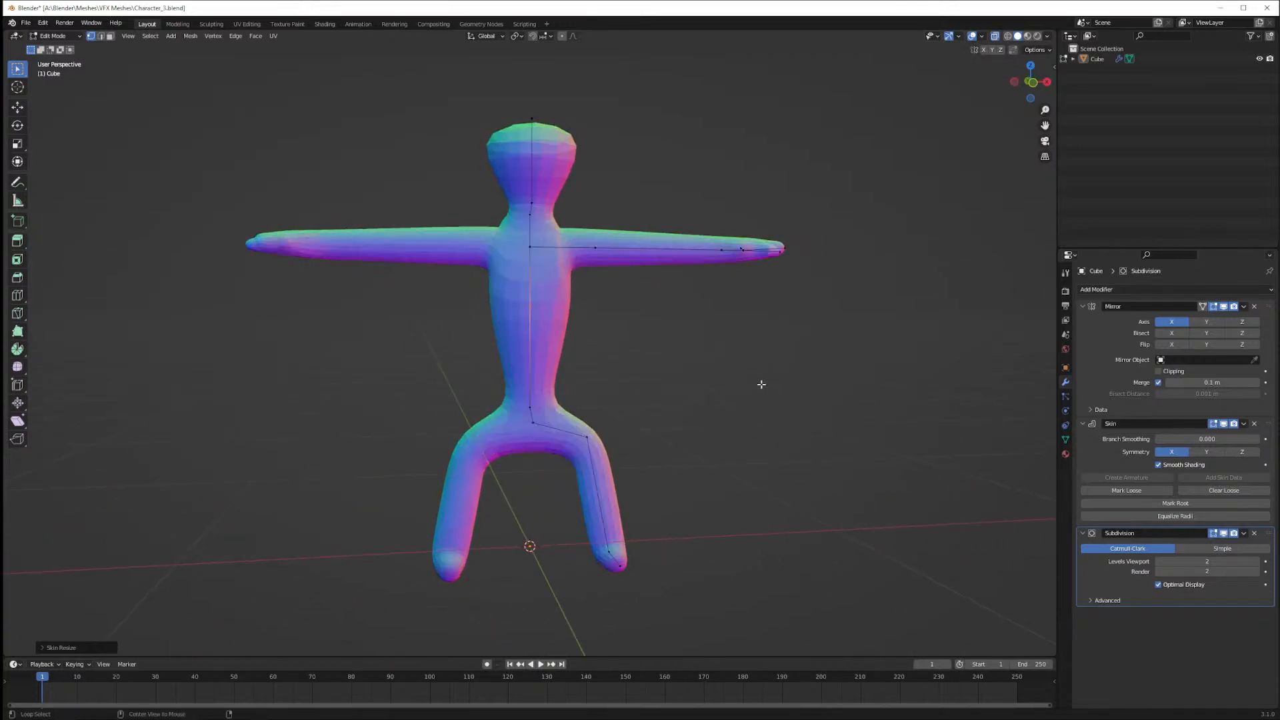
Select the two pelvis vertices together and raise them slightly along Z
left_click(541, 427, "shift")
key("g")
key("x")
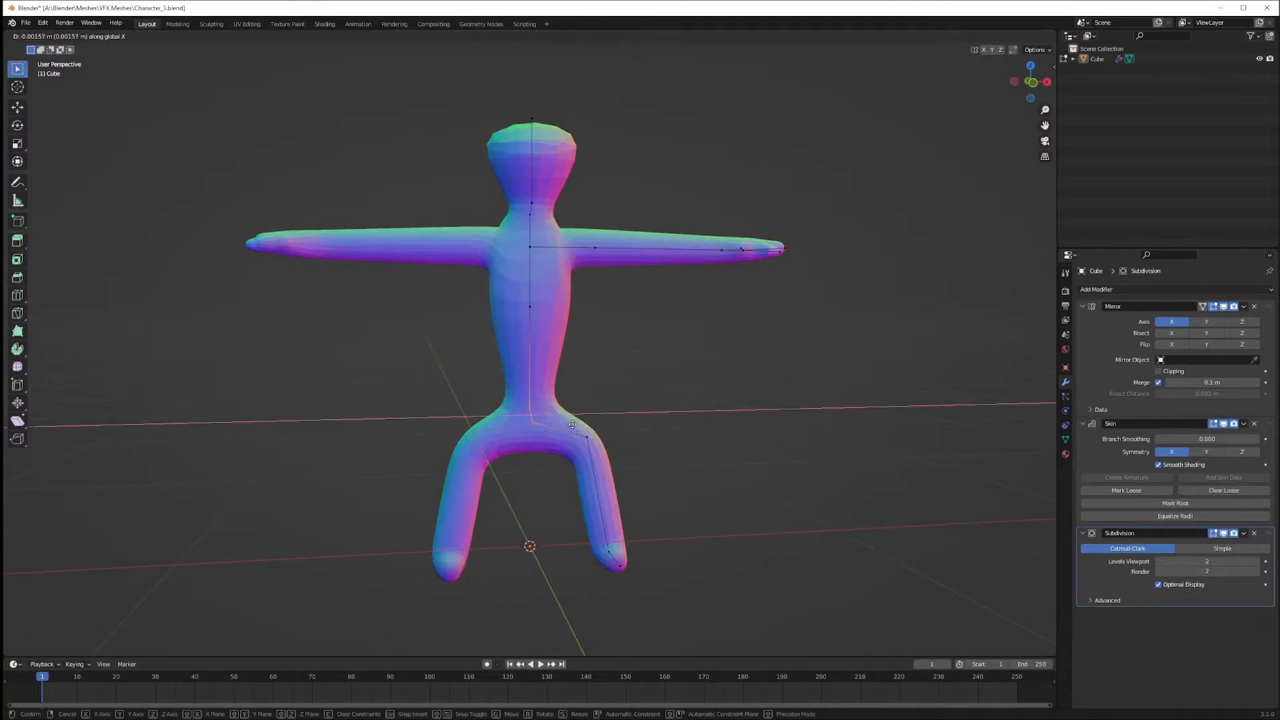
left_click(590, 417)
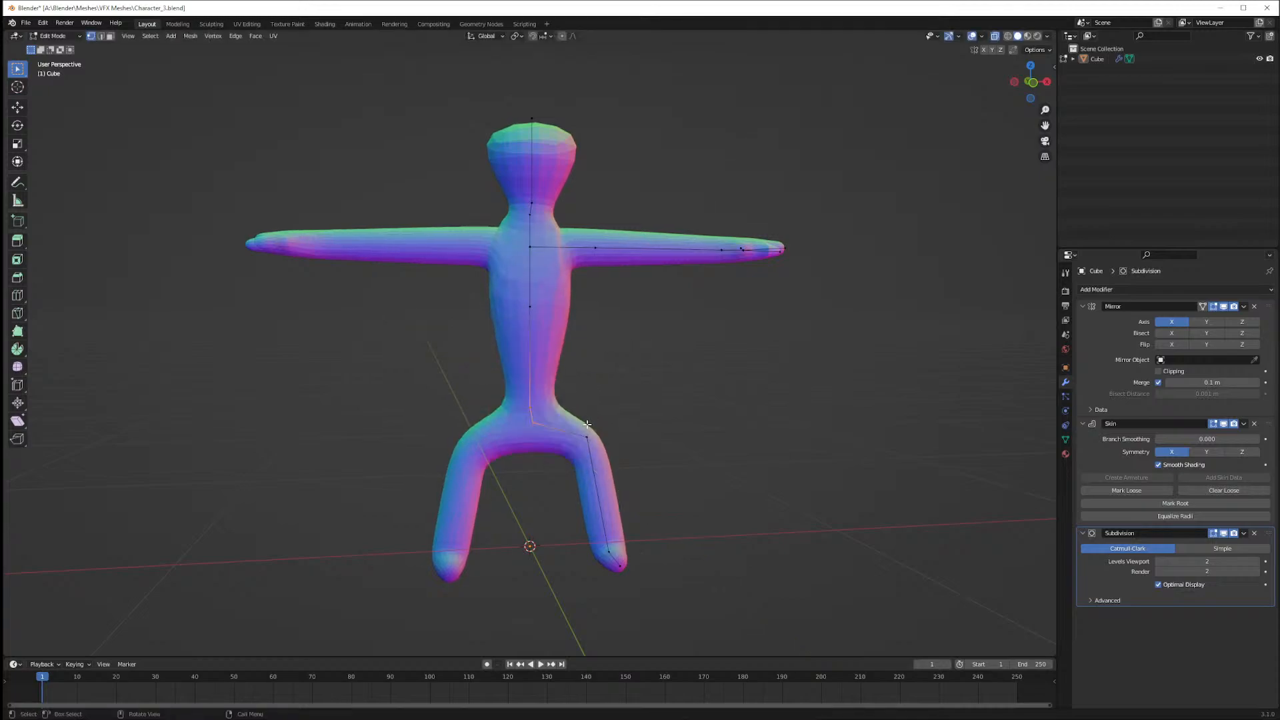
key("g")
key("z")
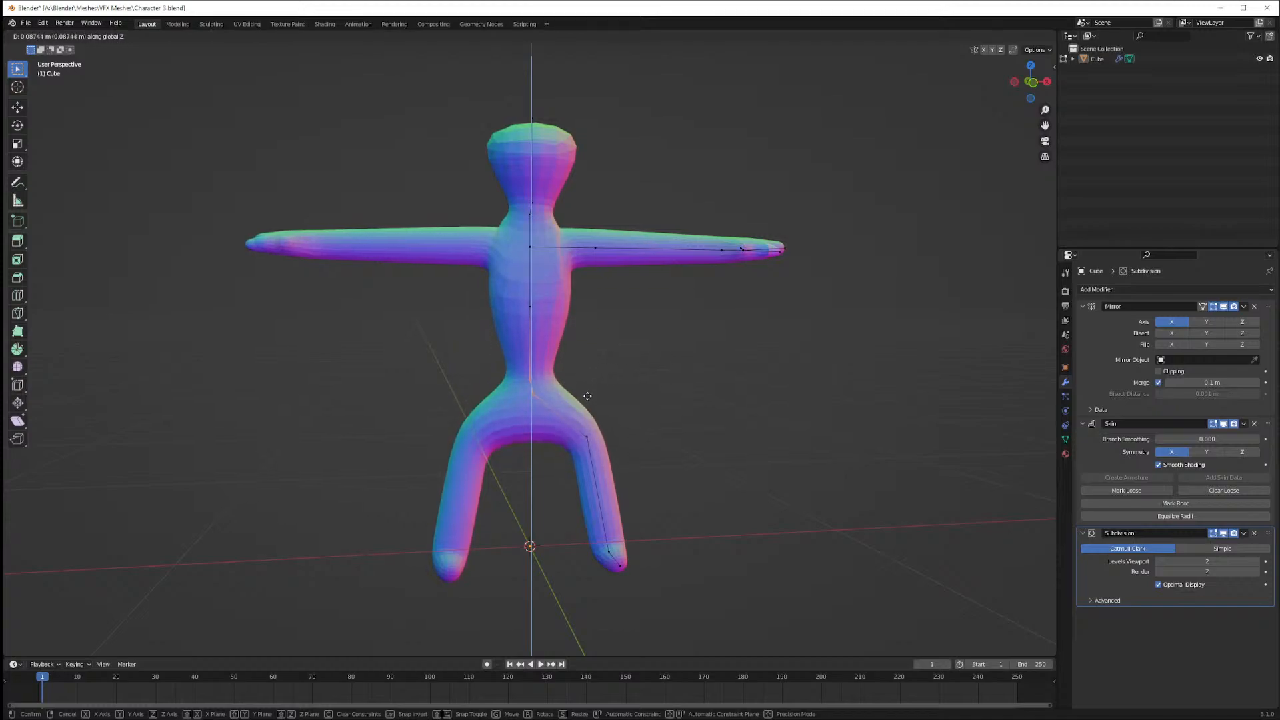
left_click(589, 411)
Lower the bottom pelvis vertex and move the hip joint vertex about 0.06 m inward along X
key("g")
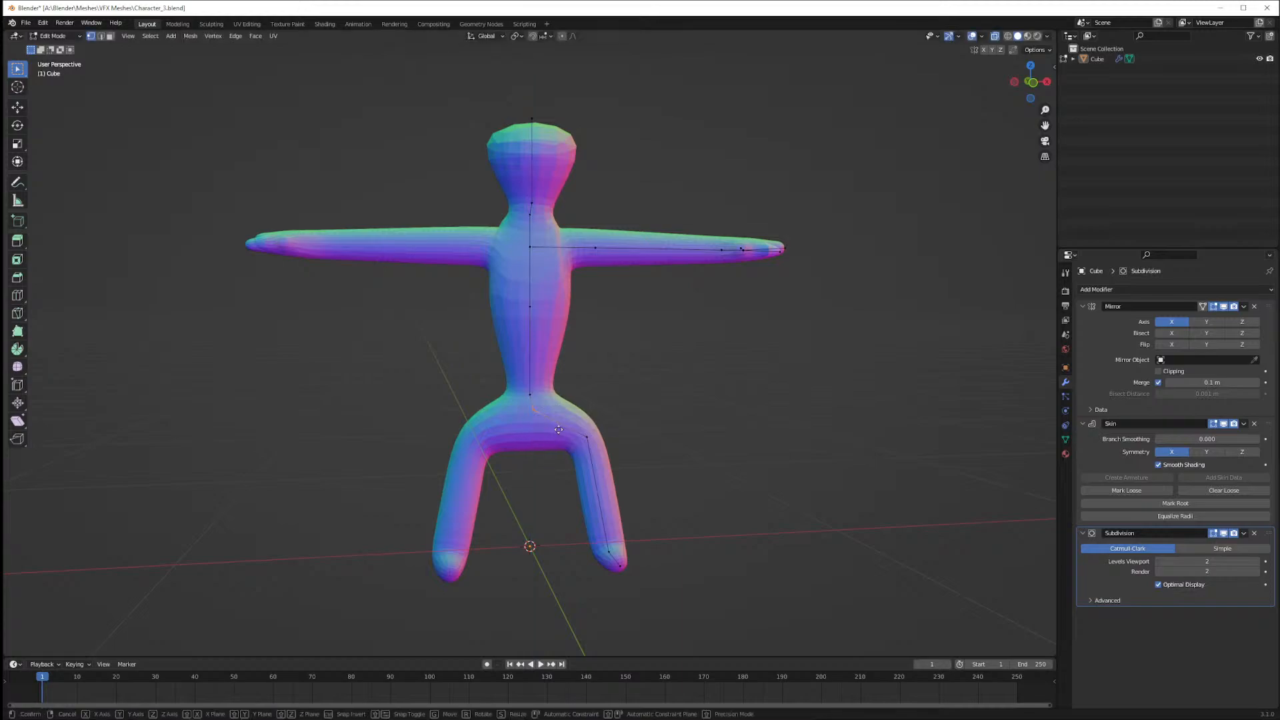
key("z")
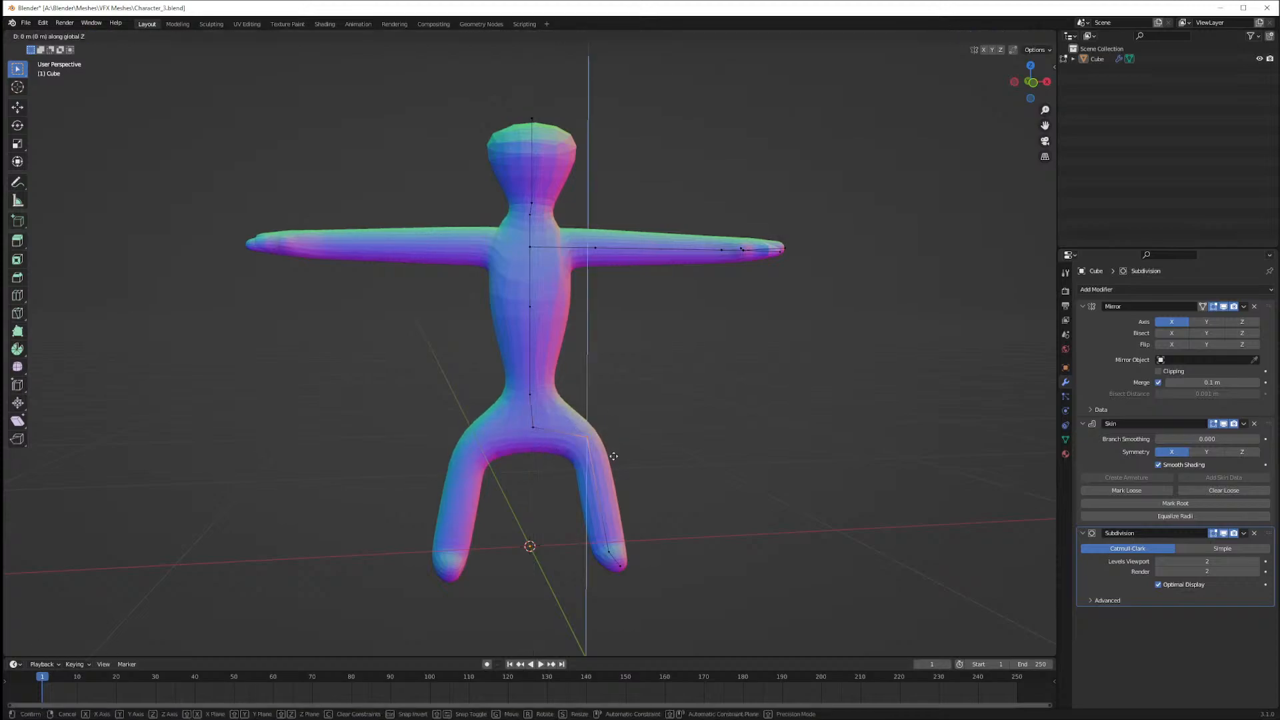
key("x")
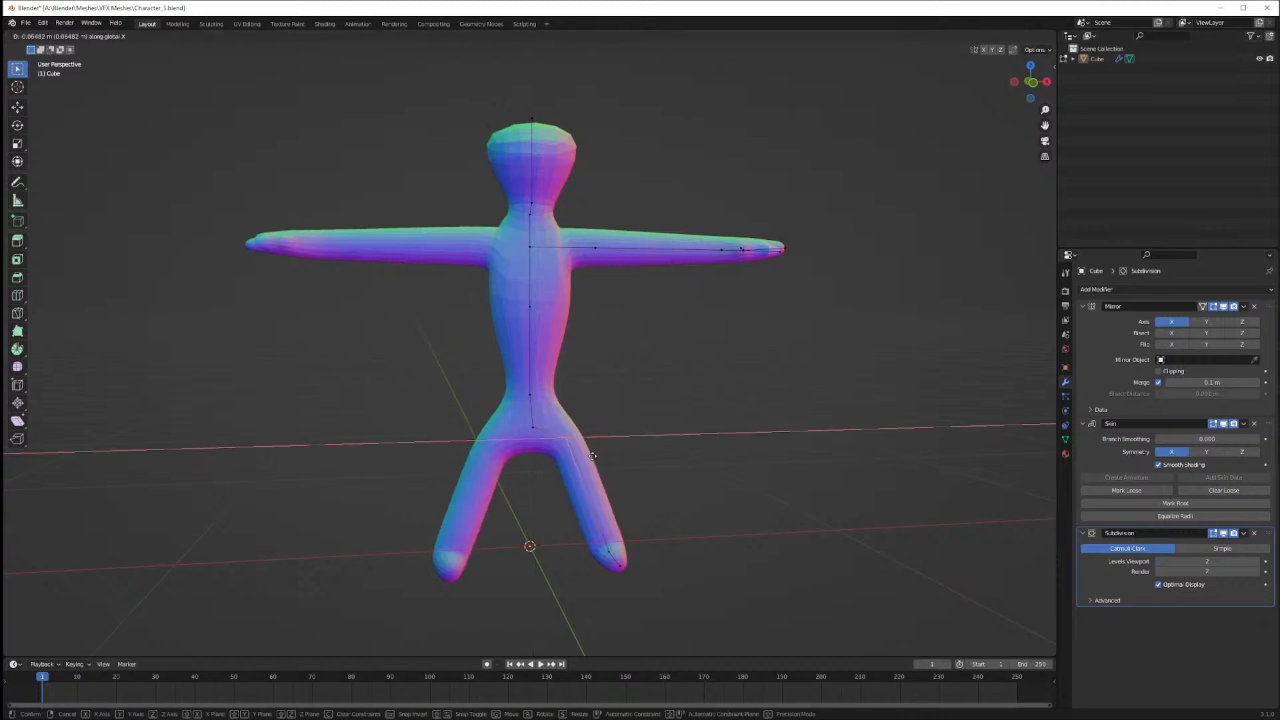
left_click(637, 449)
middle_click_drag(637, 449, 675, 396)
Save the file, check the figure in Object Mode and return to Edit Mode
key("ctrl+s")
key("Tab")
key("alt+z")
key("Tab")
Enlarge the skin at the vertex at the base of the head by a factor of about 1.3
left_click(537, 249)
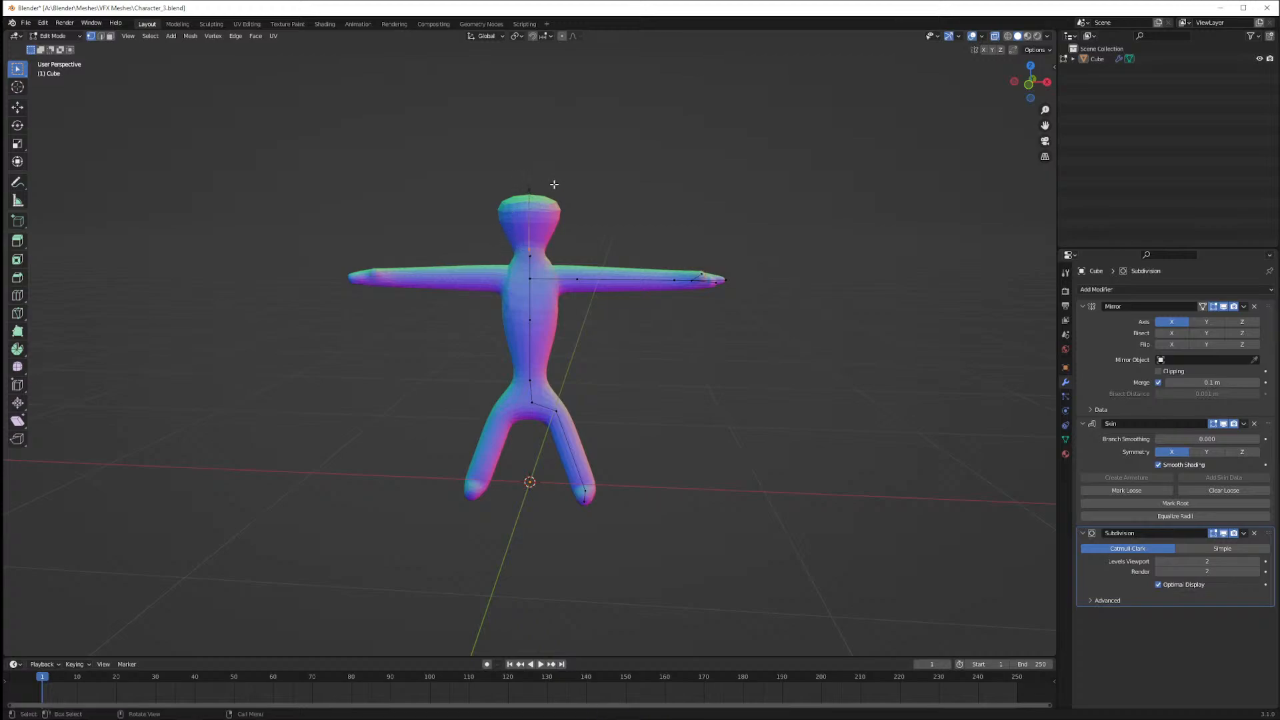
key("ctrl+a")
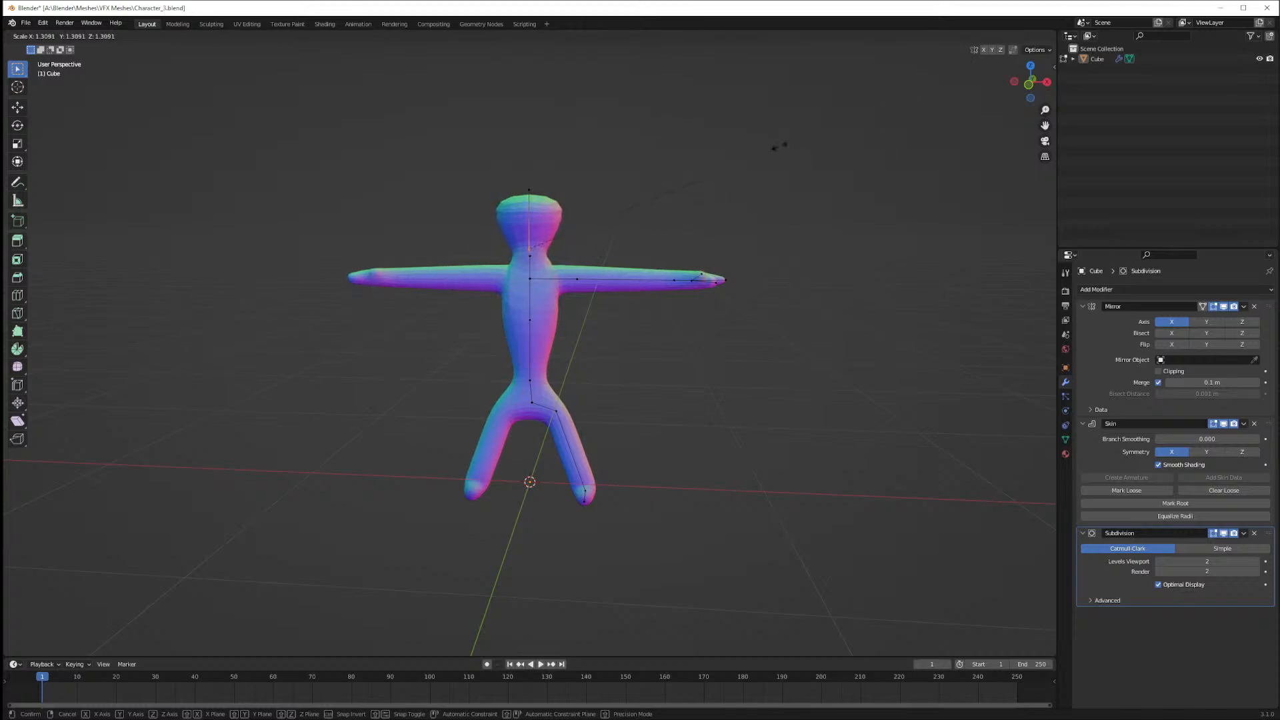
left_click(777, 146)
middle_click_drag(665, 243, 603, 245)
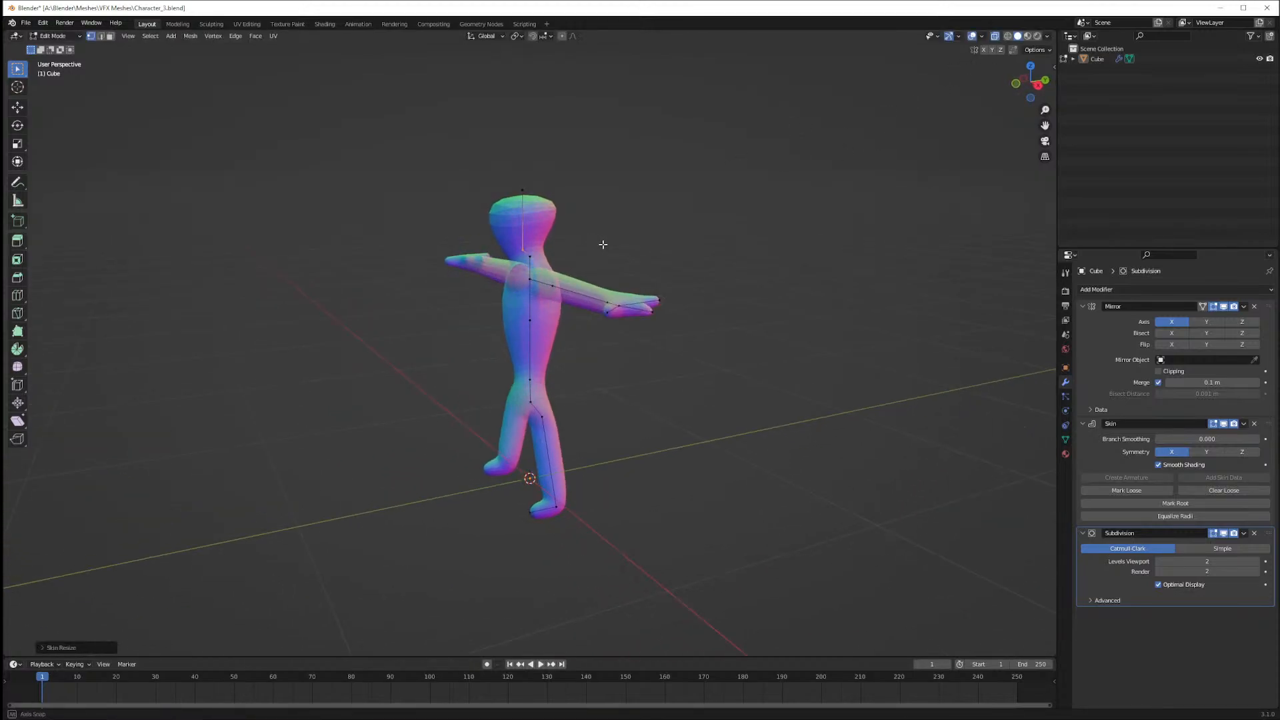
Try a vertex bevel on the head-base vertex, and on the head's top and base vertices together
key("ctrl+shift+b")
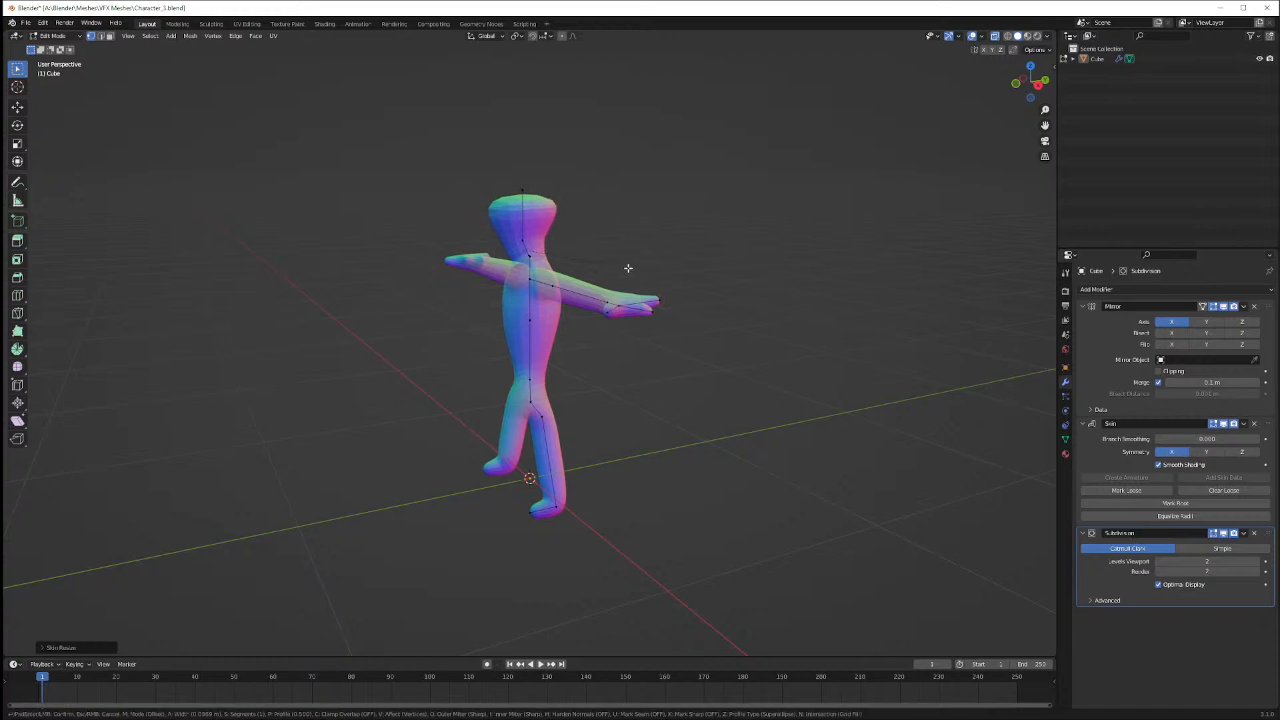
right_click(721, 278)
left_click_drag(515, 176, 540, 261)
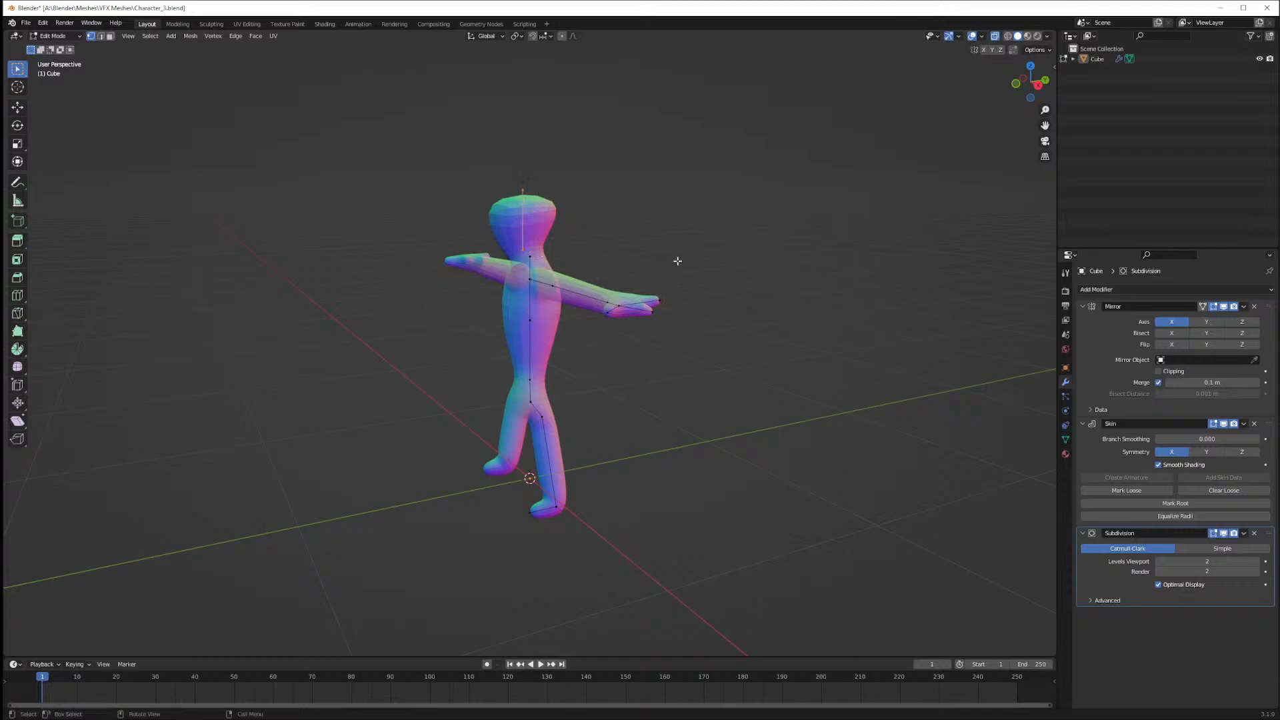
key("ctrl+shift+b")
left_click(711, 287)
middle_click_drag(587, 232, 669, 223)
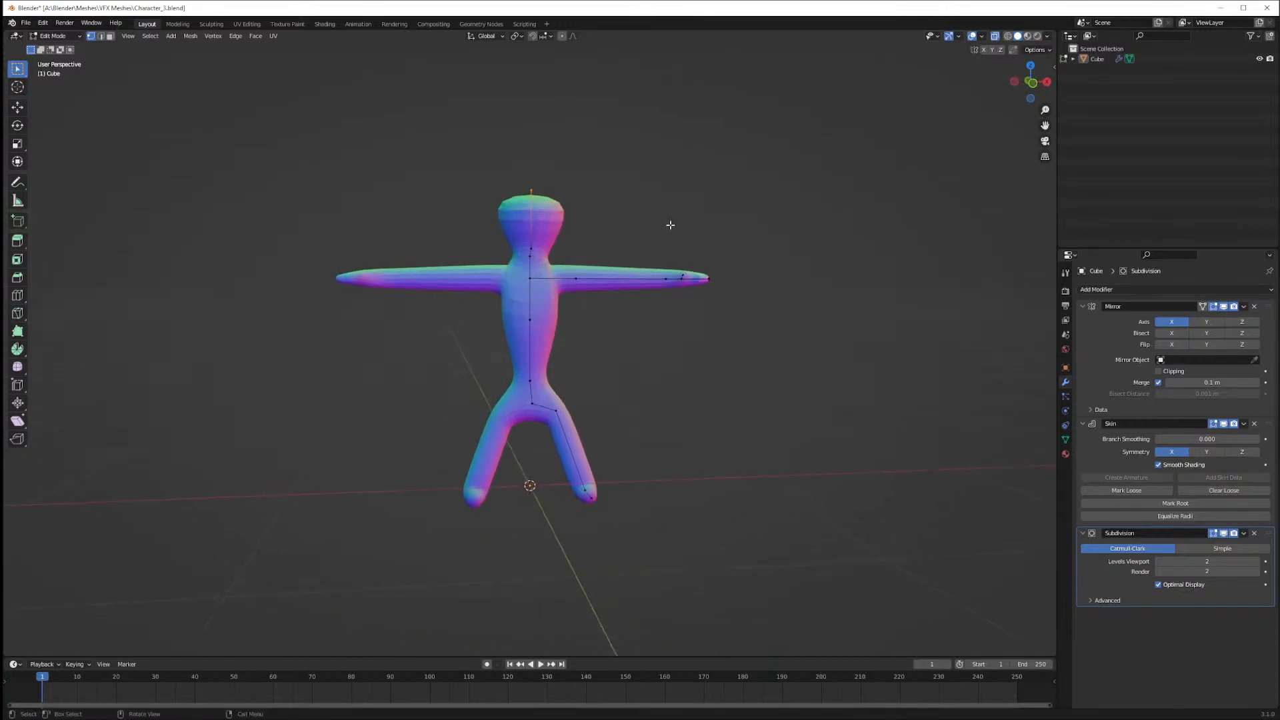
Save the file and move the leg's lower vertices about 0.13 m inward along X to straighten the legs
key("ctrl+s")
middle_click_drag(635, 440, 599, 469)
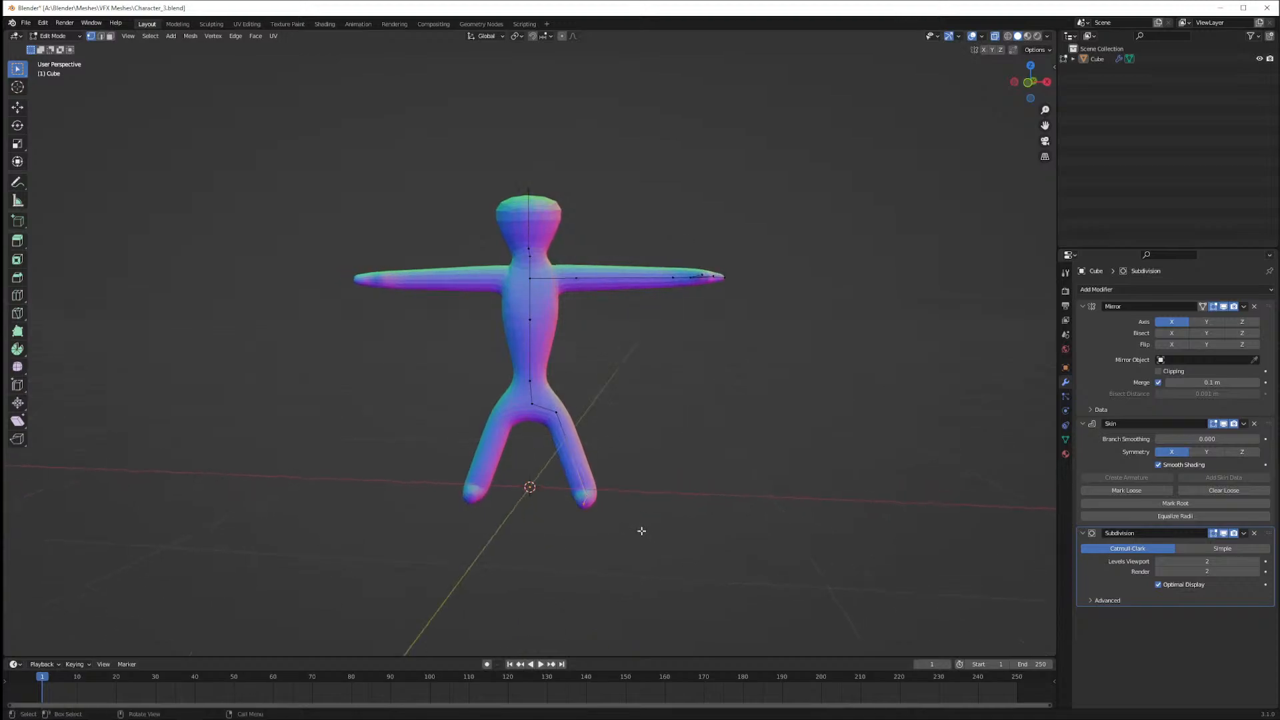
key("g")
key("x")
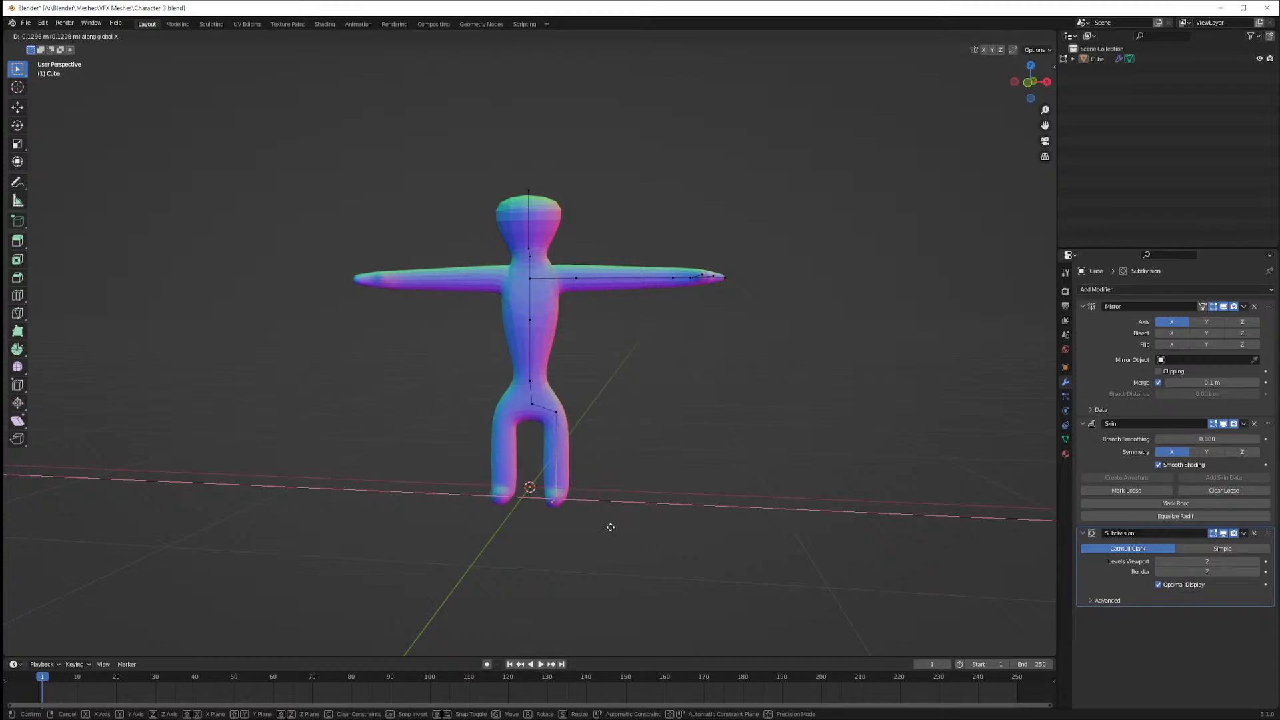
left_click(612, 526)
middle_click_drag(610, 518, 635, 517)
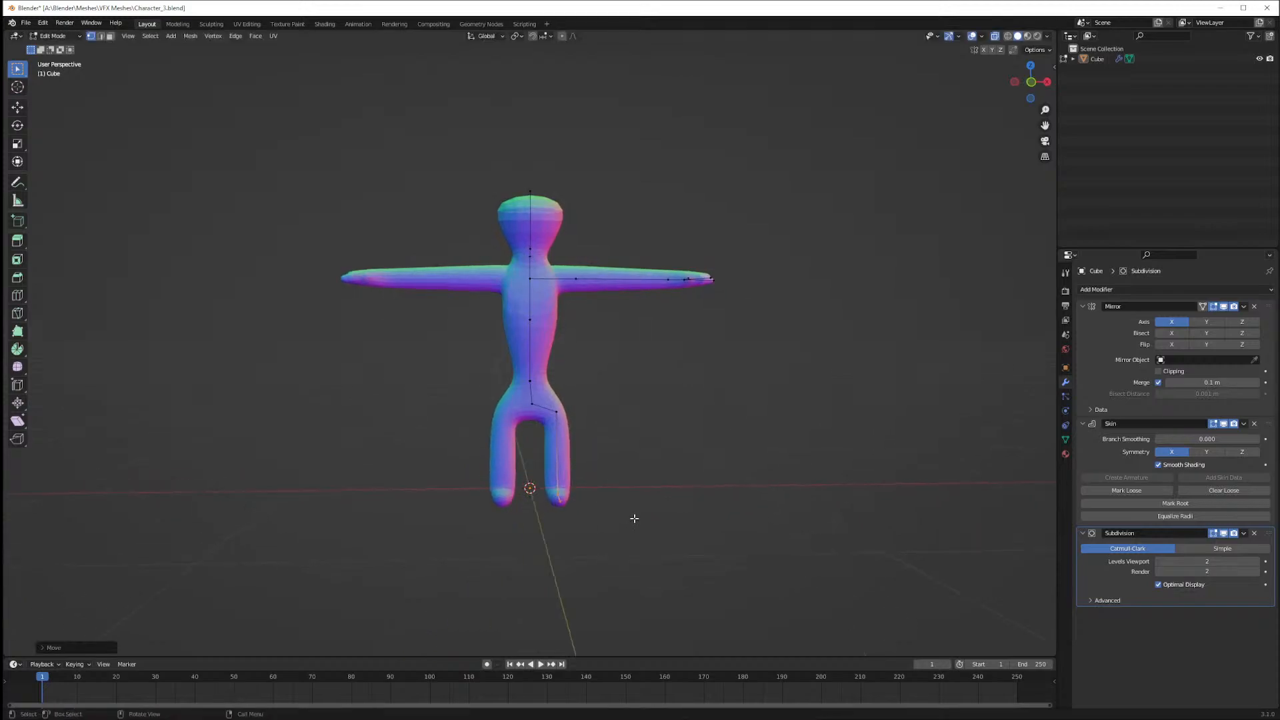
Delete the foot and ankle vertices of the leg below the hip
scroll(635, 518, "up", 3)
left_click_drag(627, 602, 570, 572)
right_click(572, 566)
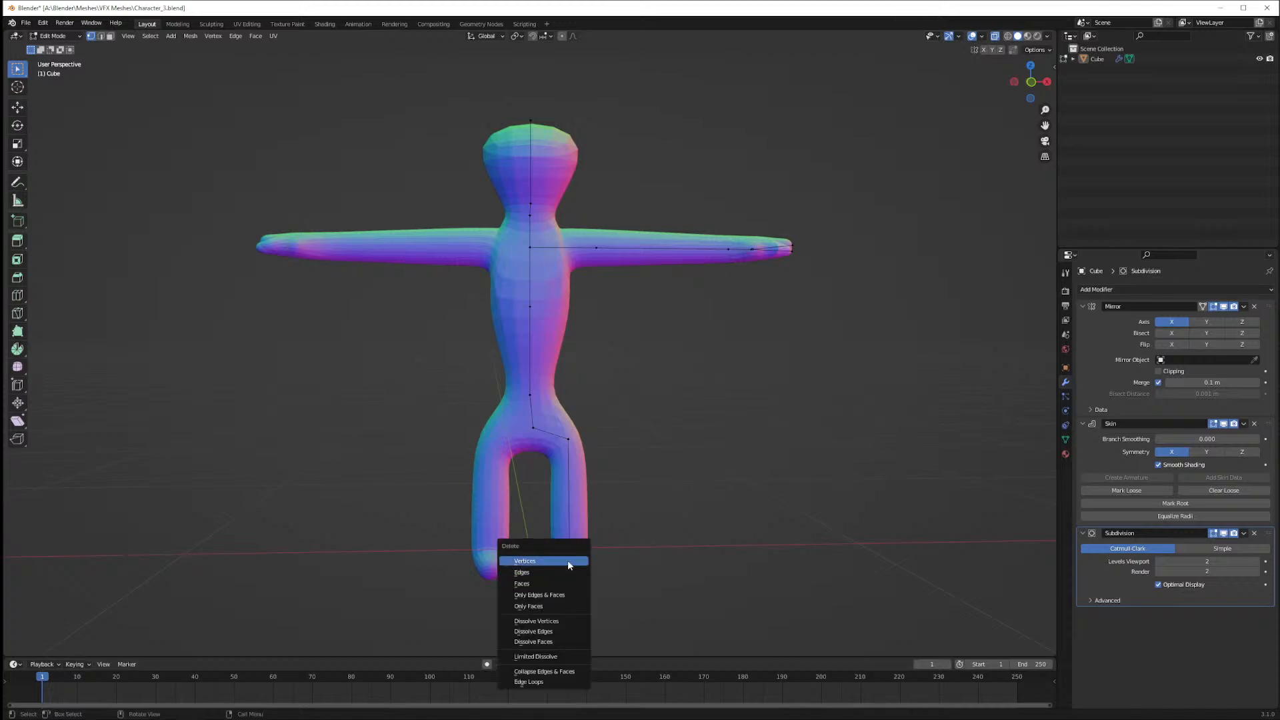
left_click(573, 572)
key("x")
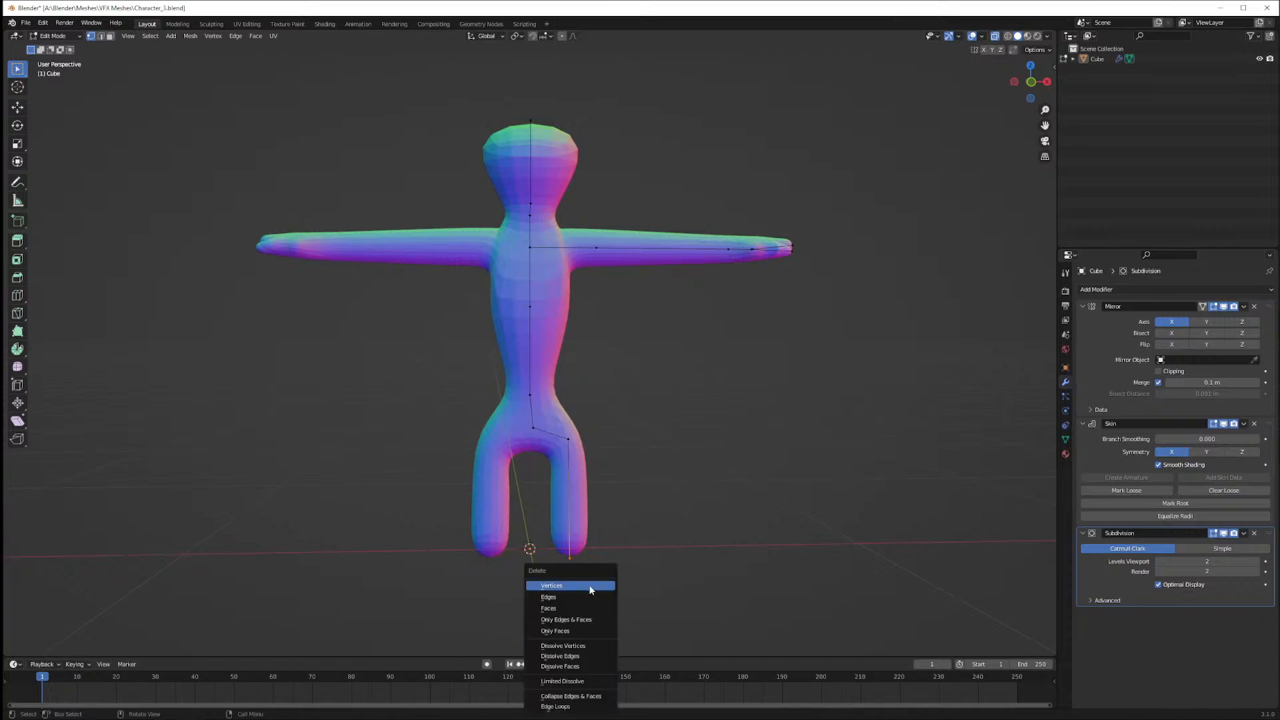
left_click(590, 586)
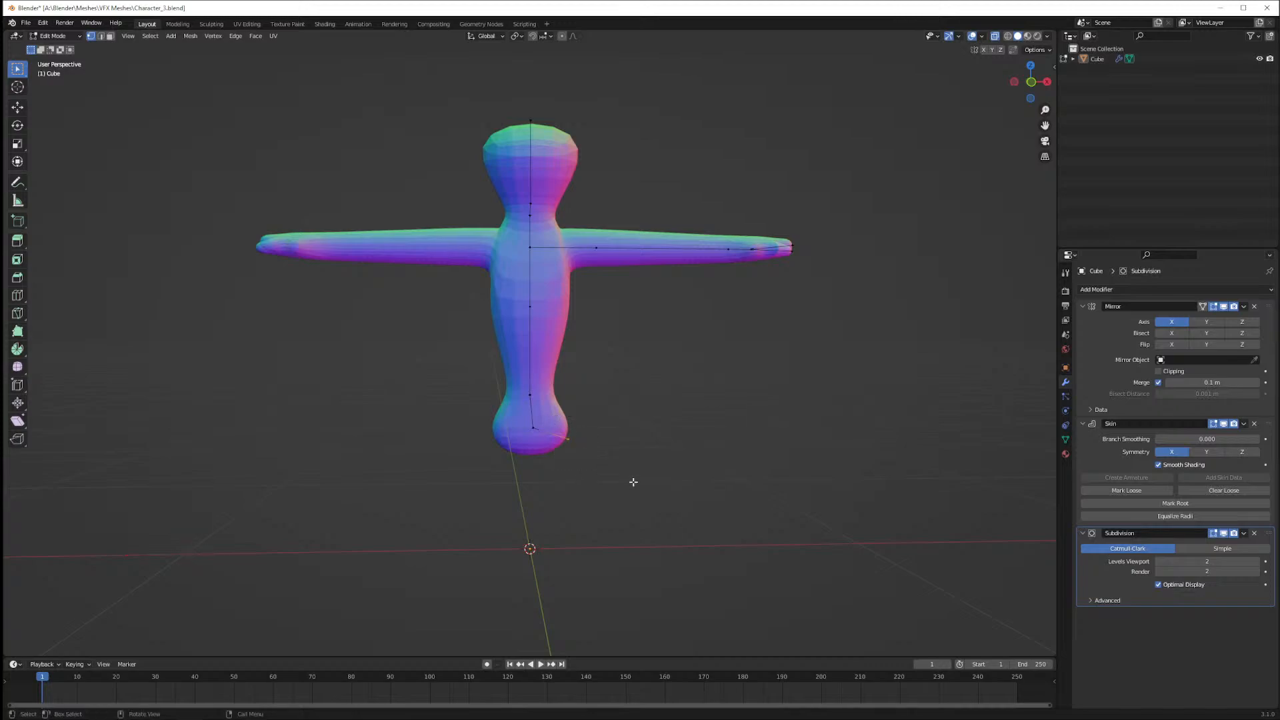
key("KP_1")
key("g")
key("z")
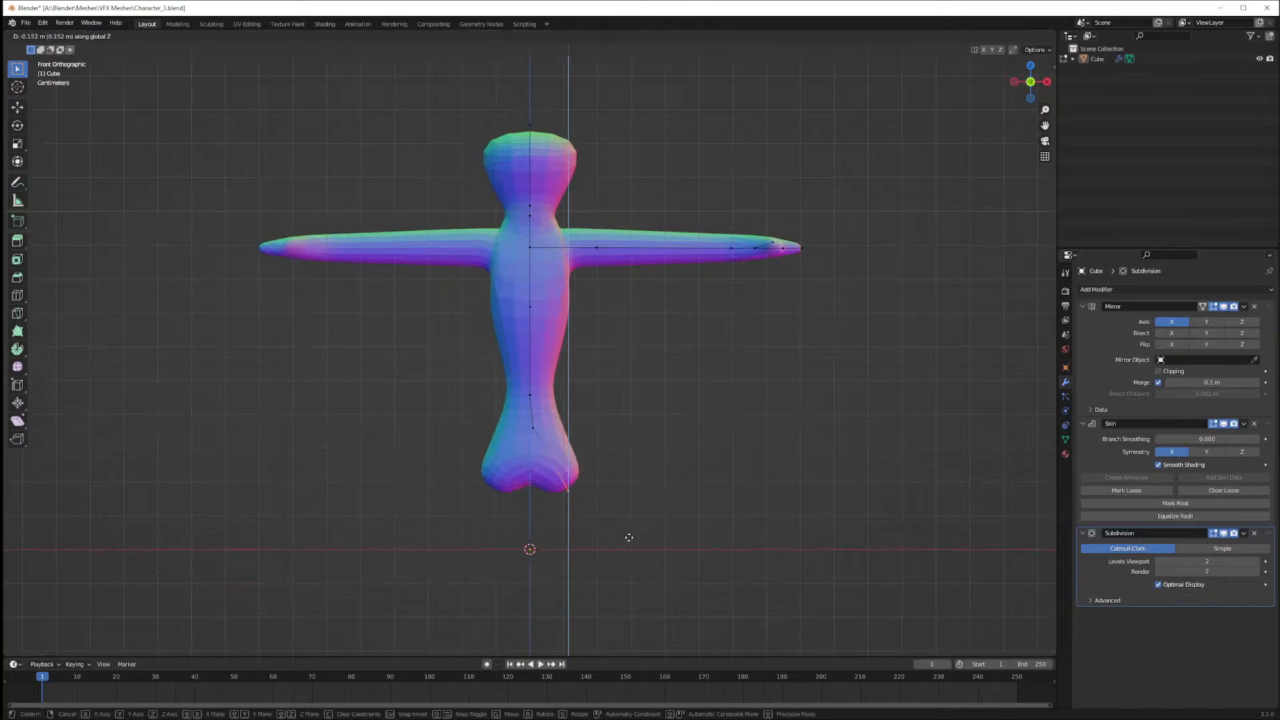
right_click(627, 533)
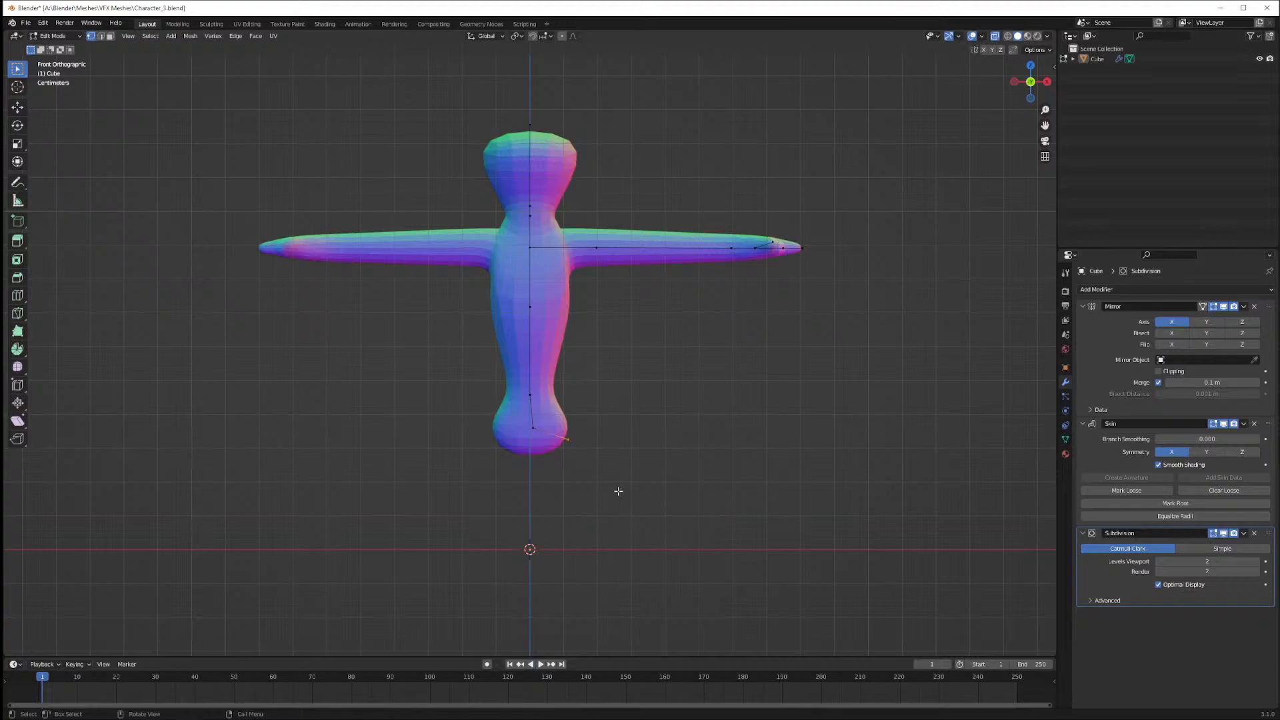
Extrude the hip vertex about 0.33 m down along Z as a leg and scale the skin at its lower end to about 0.51
key("e")
key("z")
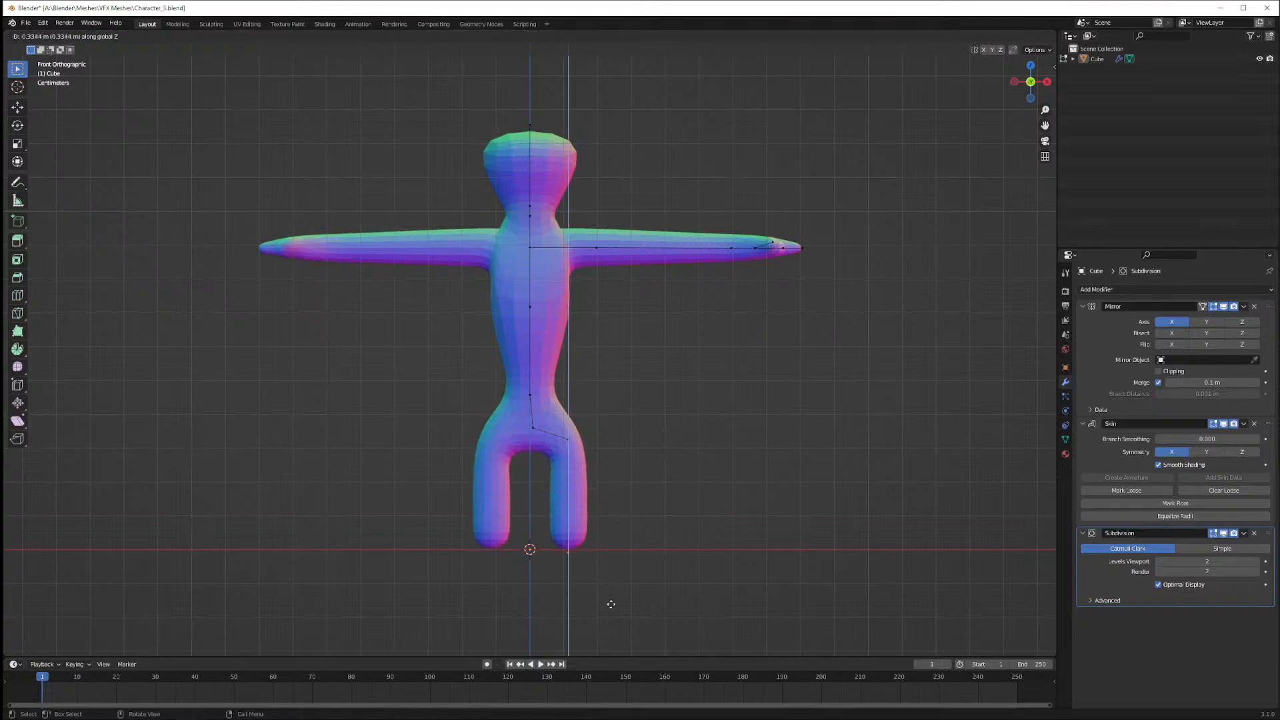
left_click(611, 604)
key("ctrl+a")
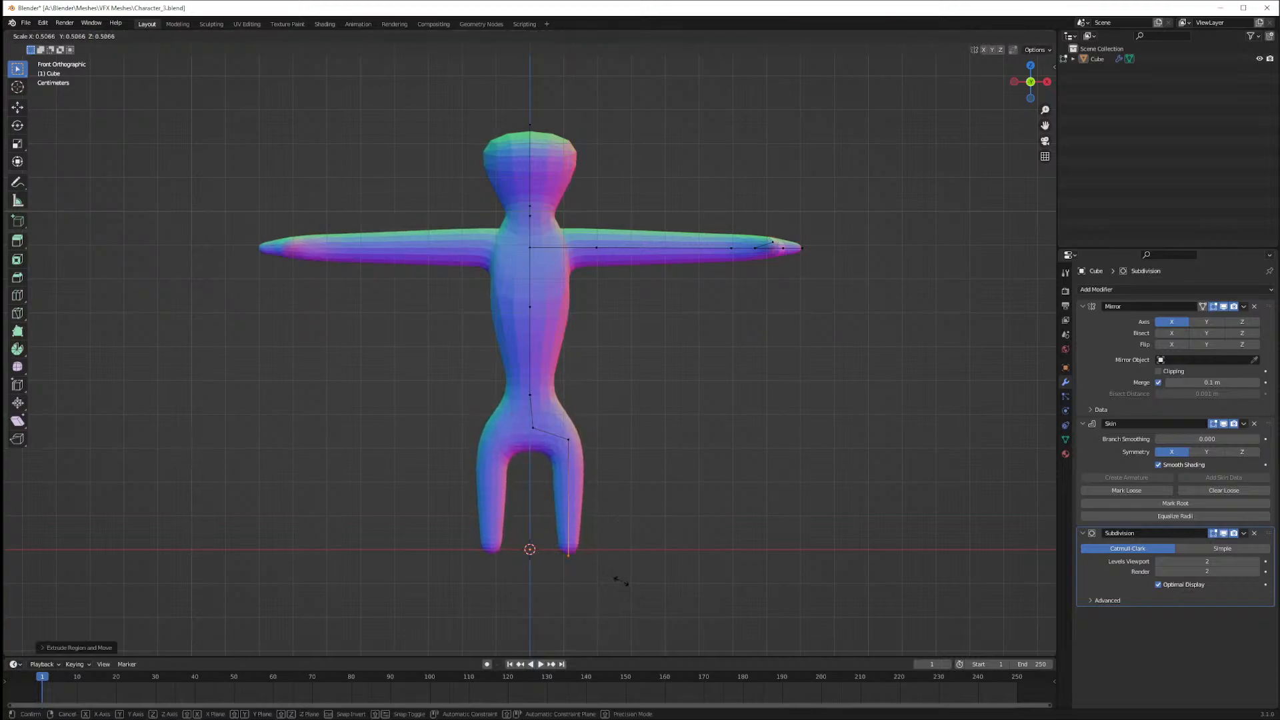
left_click(621, 576)
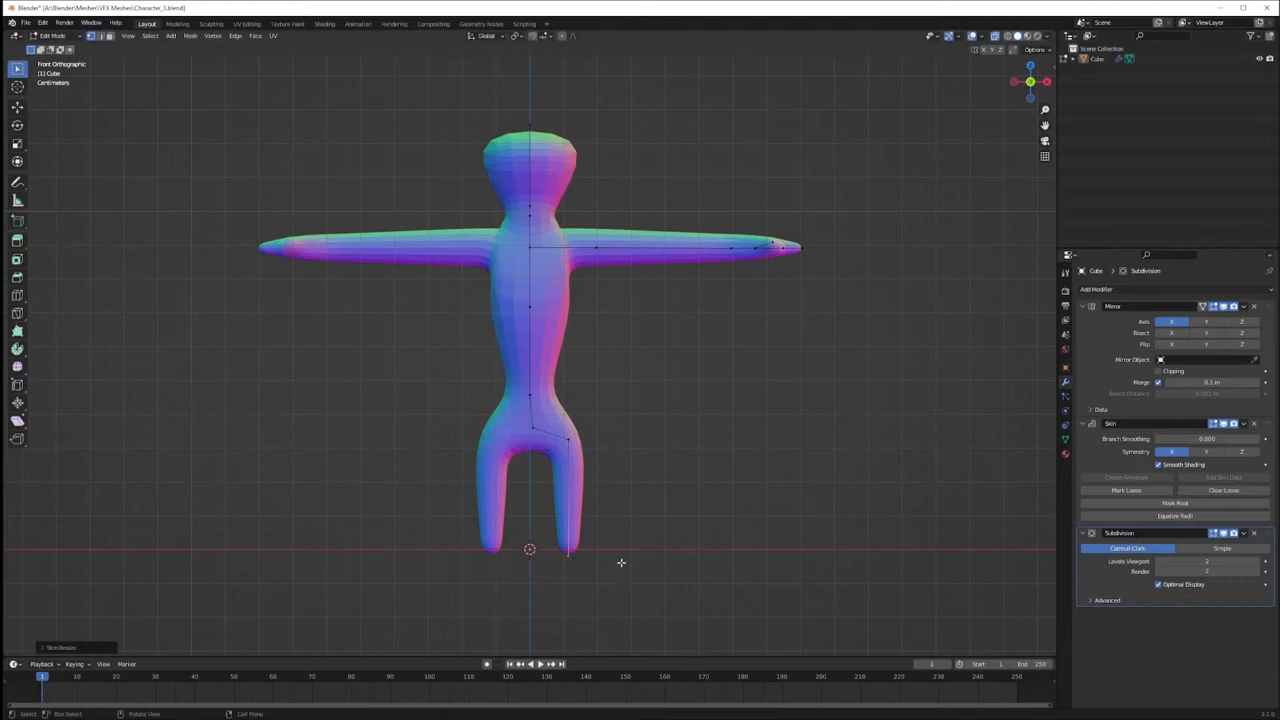
Try to widen the hips by moving the hip vertex about 0.05 m outward along X and resizing its skin
mouse_move(622, 562)
middle_mouse_down()
mouse_move(501, 574)
mouse_move(708, 560)
mouse_move(611, 562)
middle_mouse_up()
key("ctrl+a")
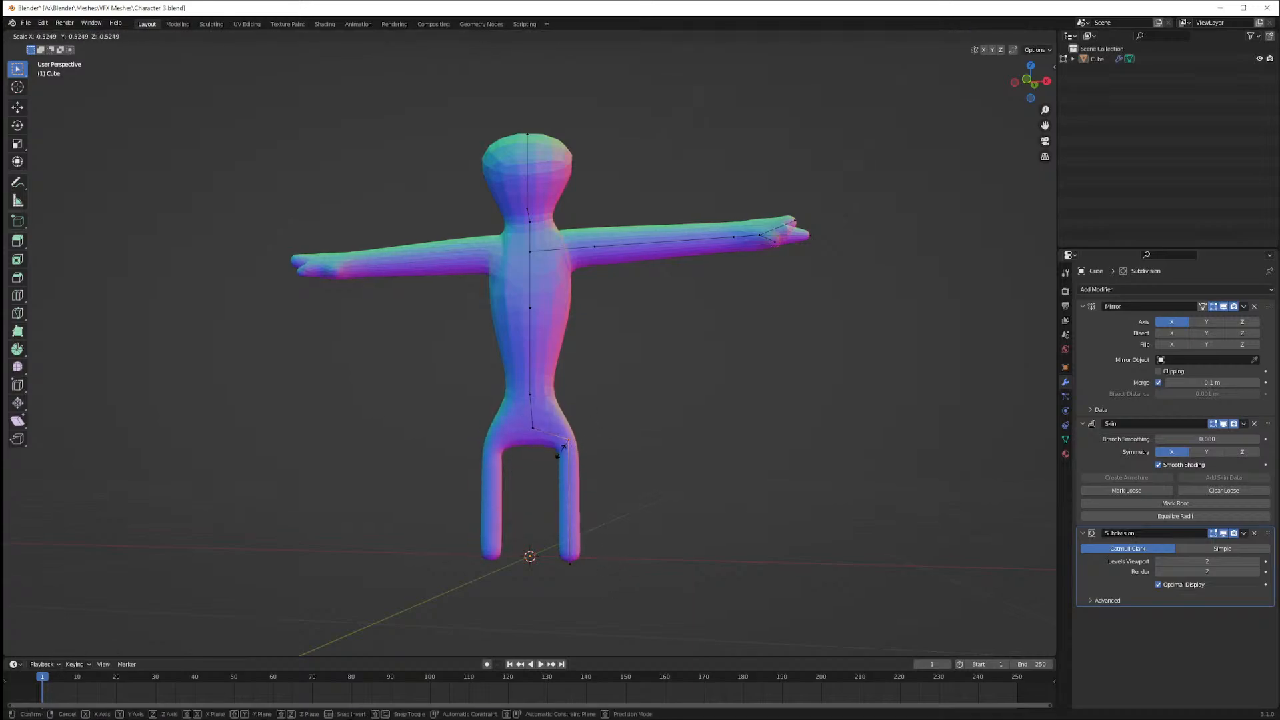
right_click(584, 450)
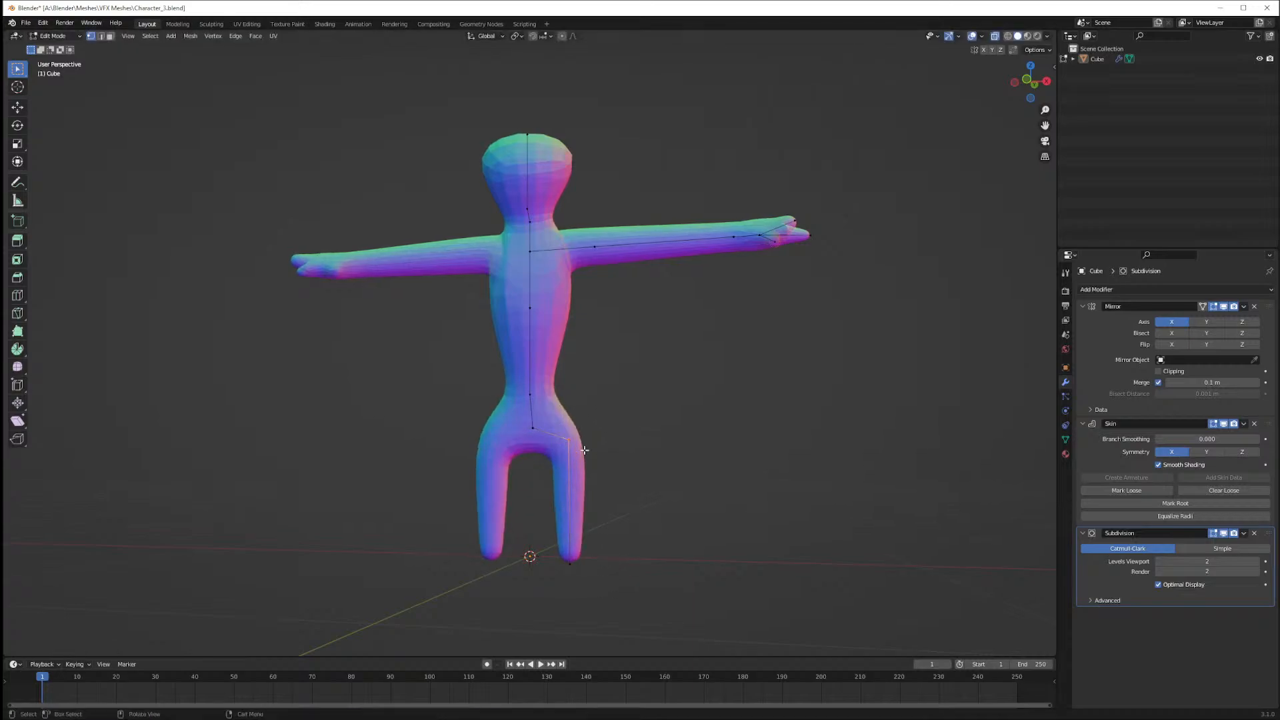
key("g")
key("x")
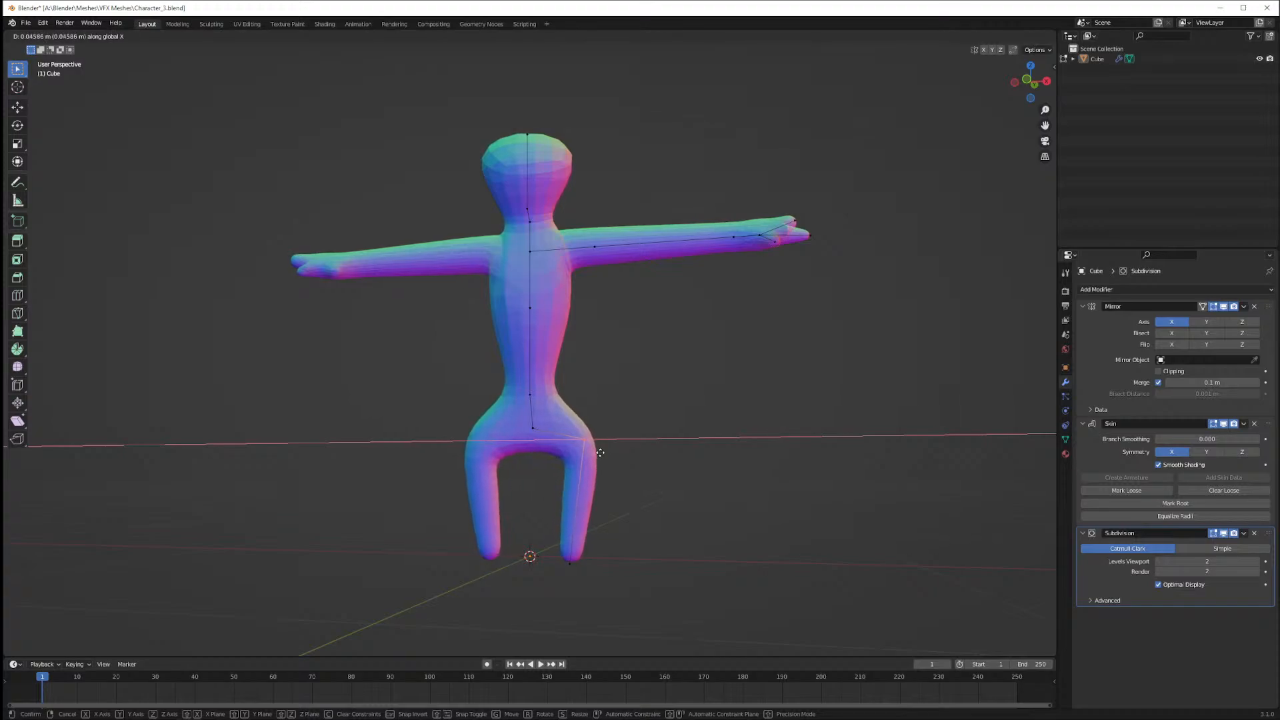
left_click(585, 453)
key("ctrl+a")
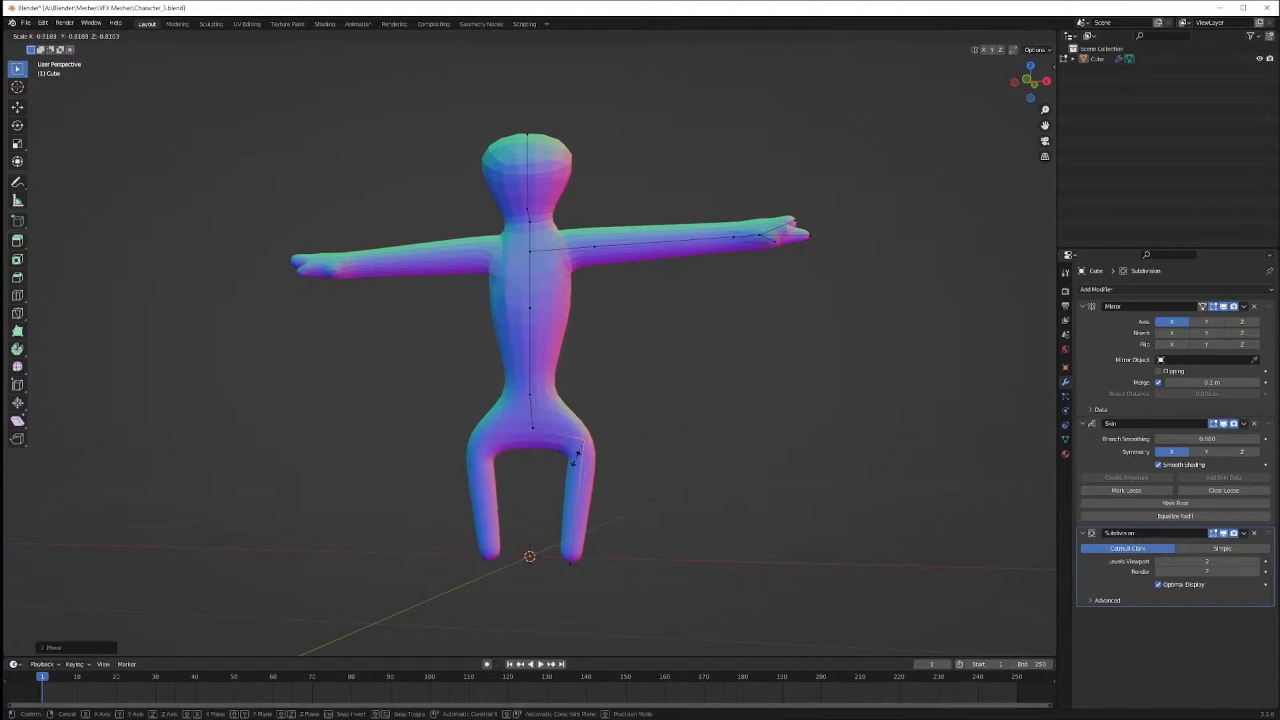
right_click(618, 518)
key("ctrl+z")
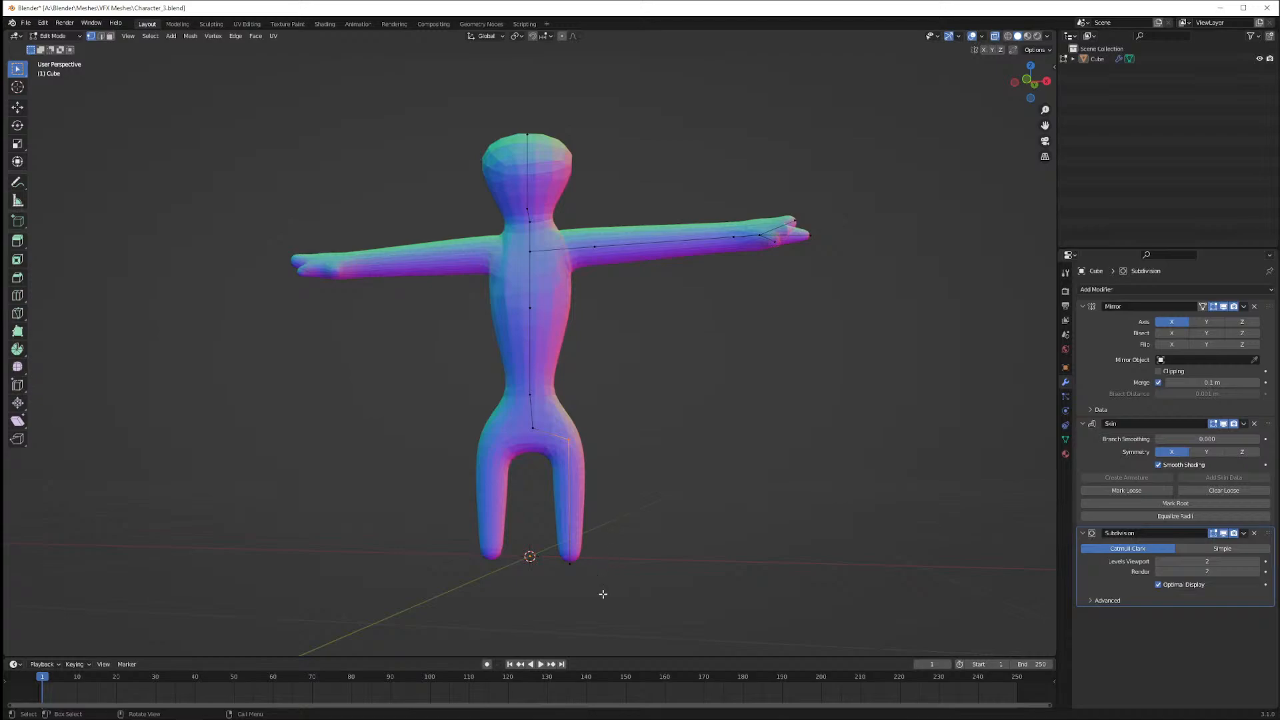
key("ctrl+z")
Extrude the ankle vertex about 0.13 m forward along Y as a foot, leave Edit Mode and save the file
key("e")
key("y")
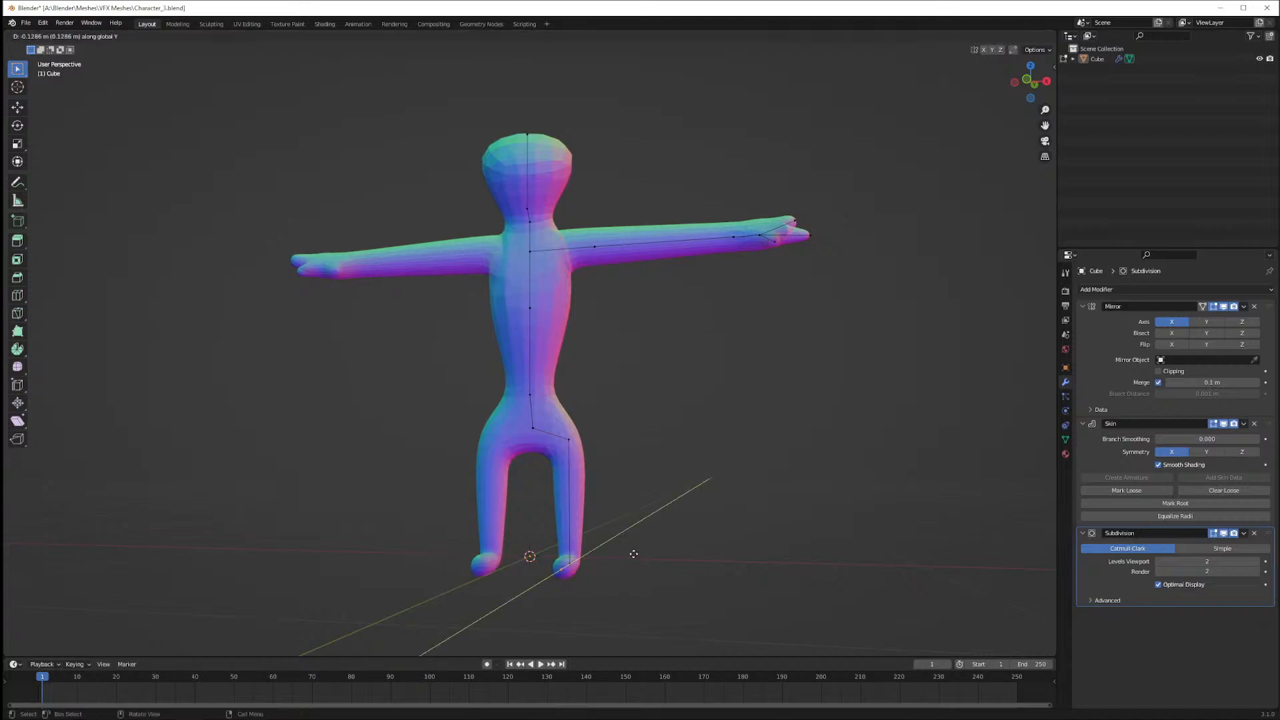
left_click(635, 553)
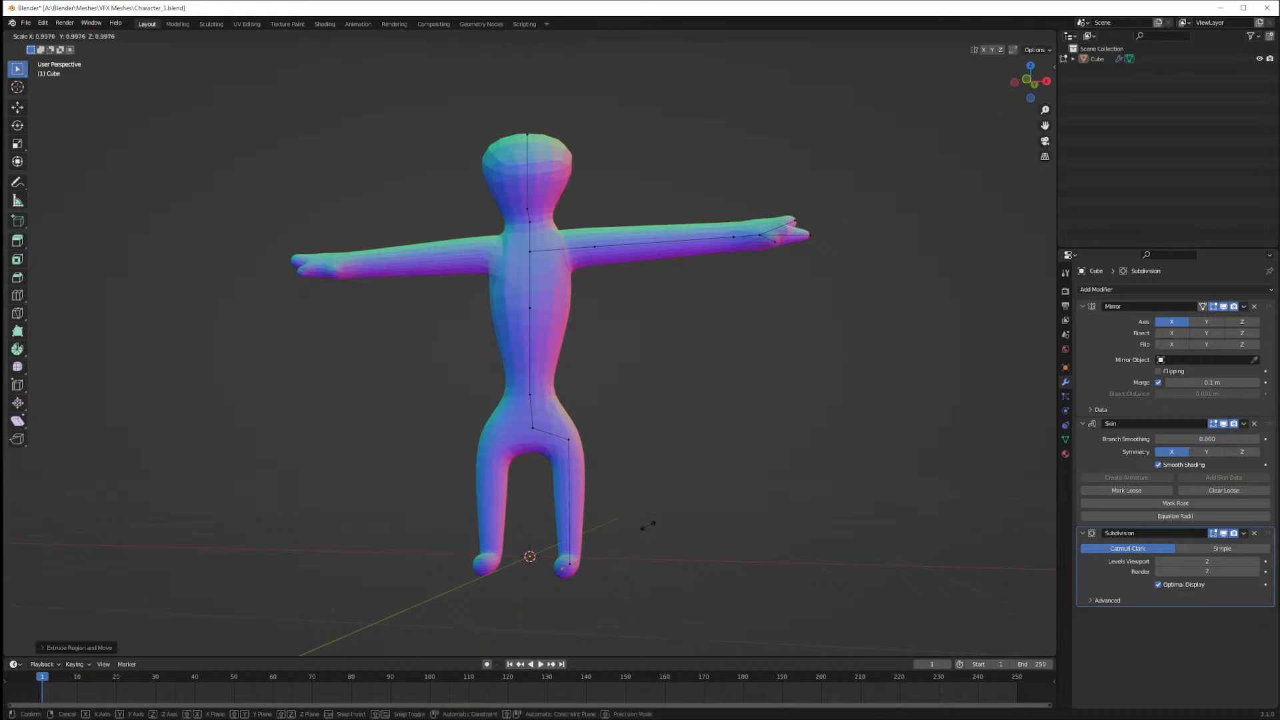
key("Tab")
mouse_move(645, 525)
middle_mouse_down()
mouse_move(755, 539)
mouse_move(500, 537)
mouse_move(795, 521)
mouse_move(495, 511)
mouse_move(638, 503)
middle_mouse_up()
key("ctrl+s")
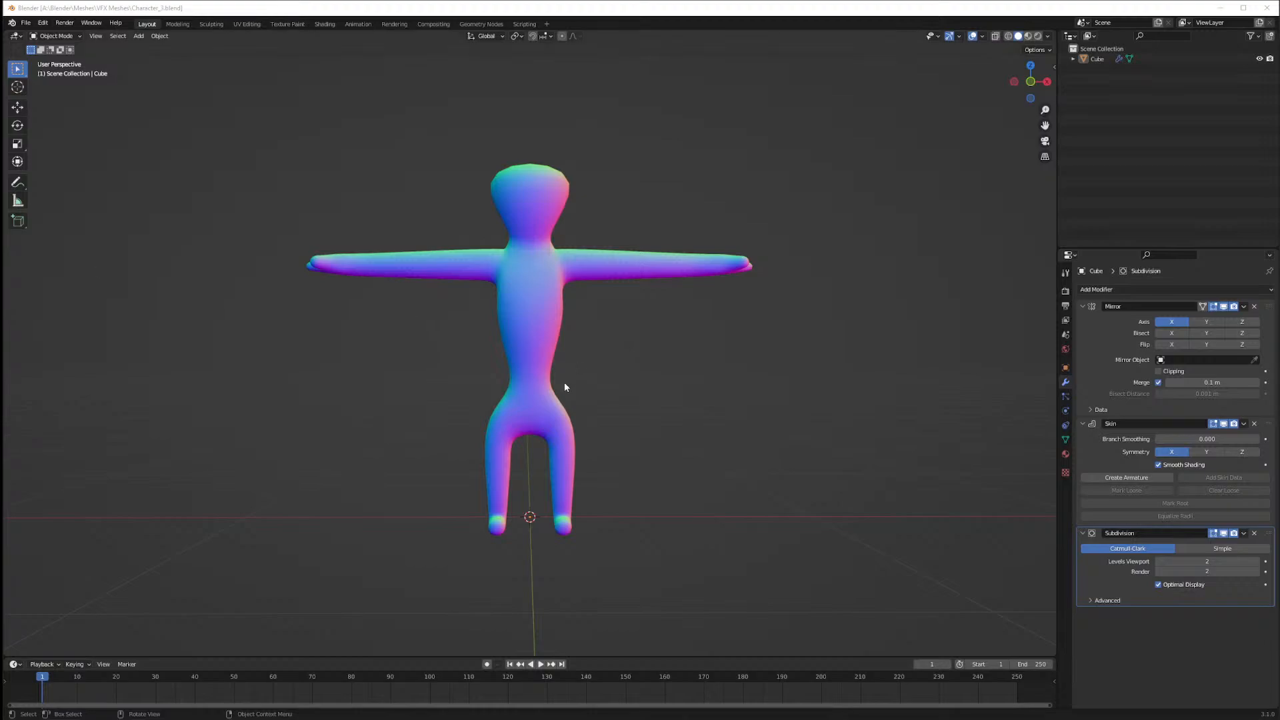
Enter Edit Mode on the character mesh and turn on X-ray display
middle_click_drag(740, 474, 798, 471)
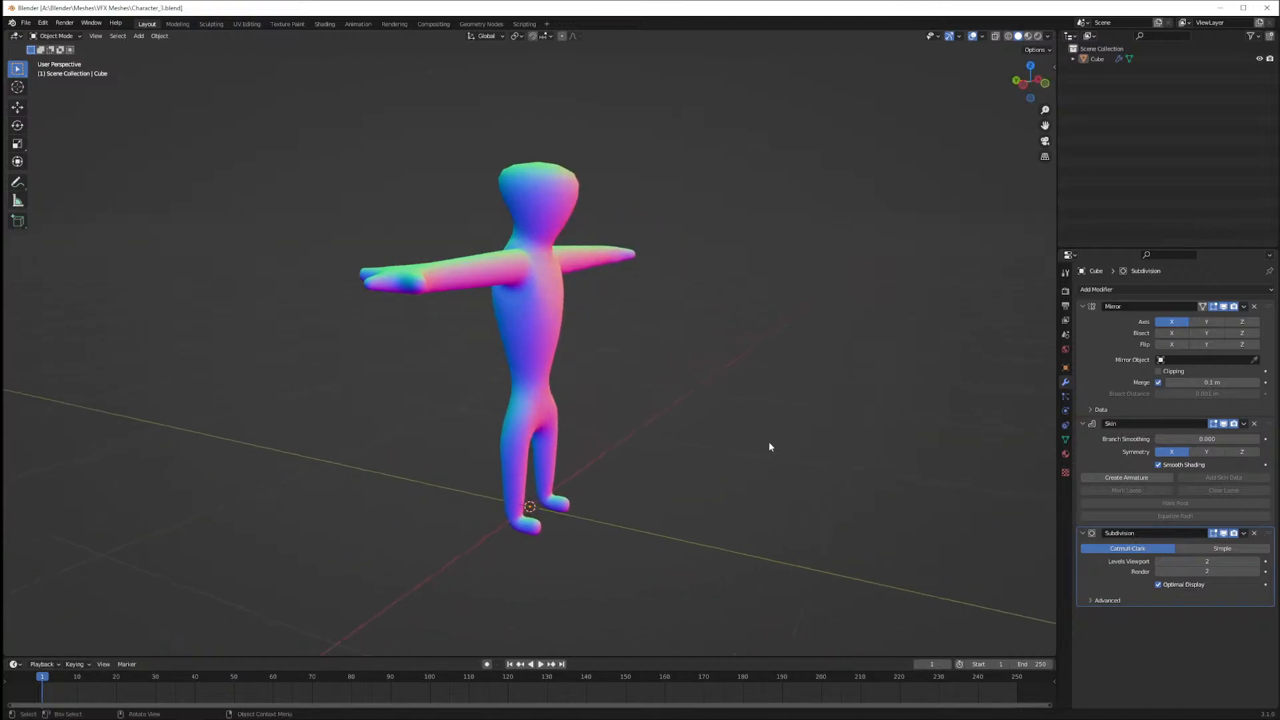
key("Tab")
middle_click_drag(758, 434, 687, 414)
key("s")
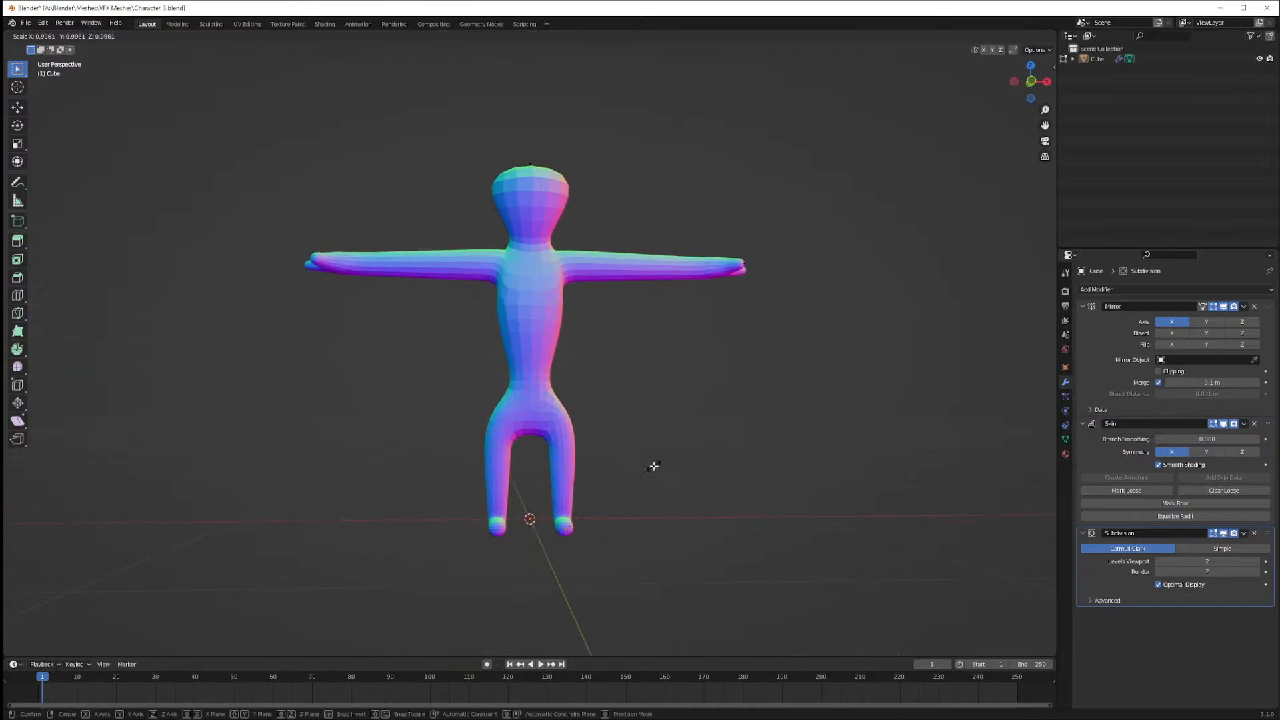
right_click(654, 466)
key("Tab")
key("Tab")
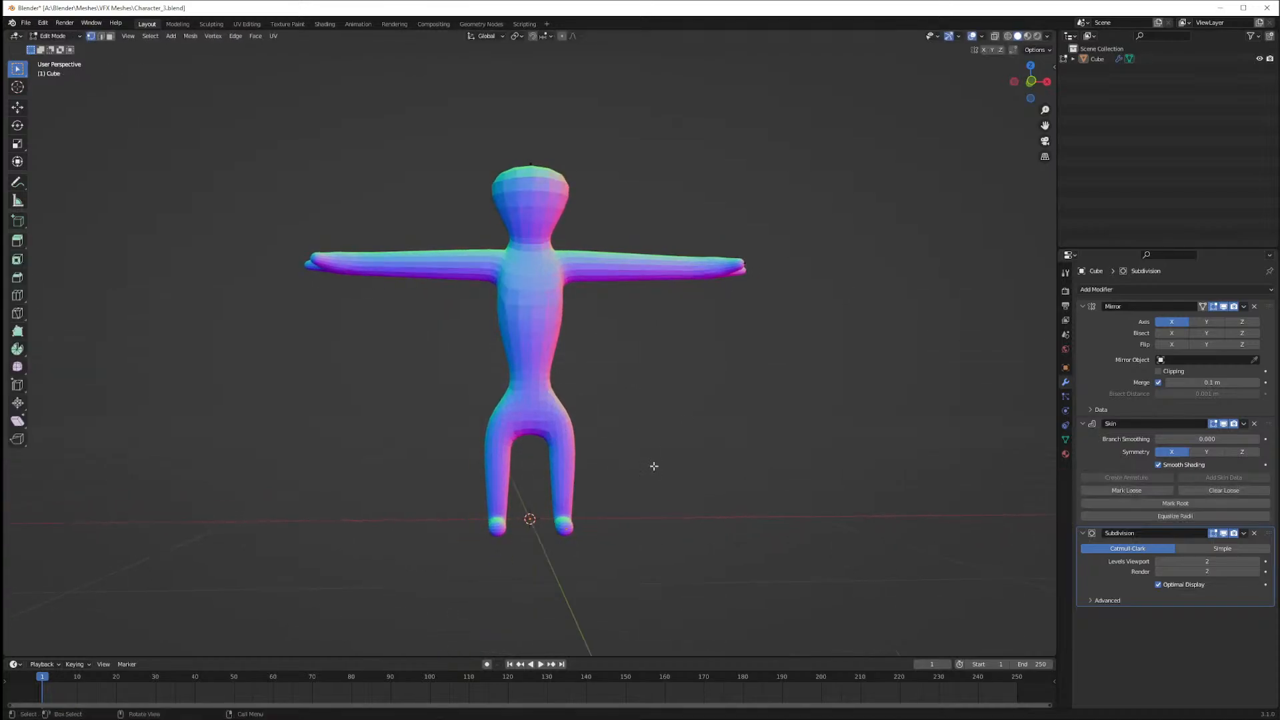
key("alt+z")
left_click_drag(477, 130, 773, 446)
key("g")
key("z")
right_click(773, 445)
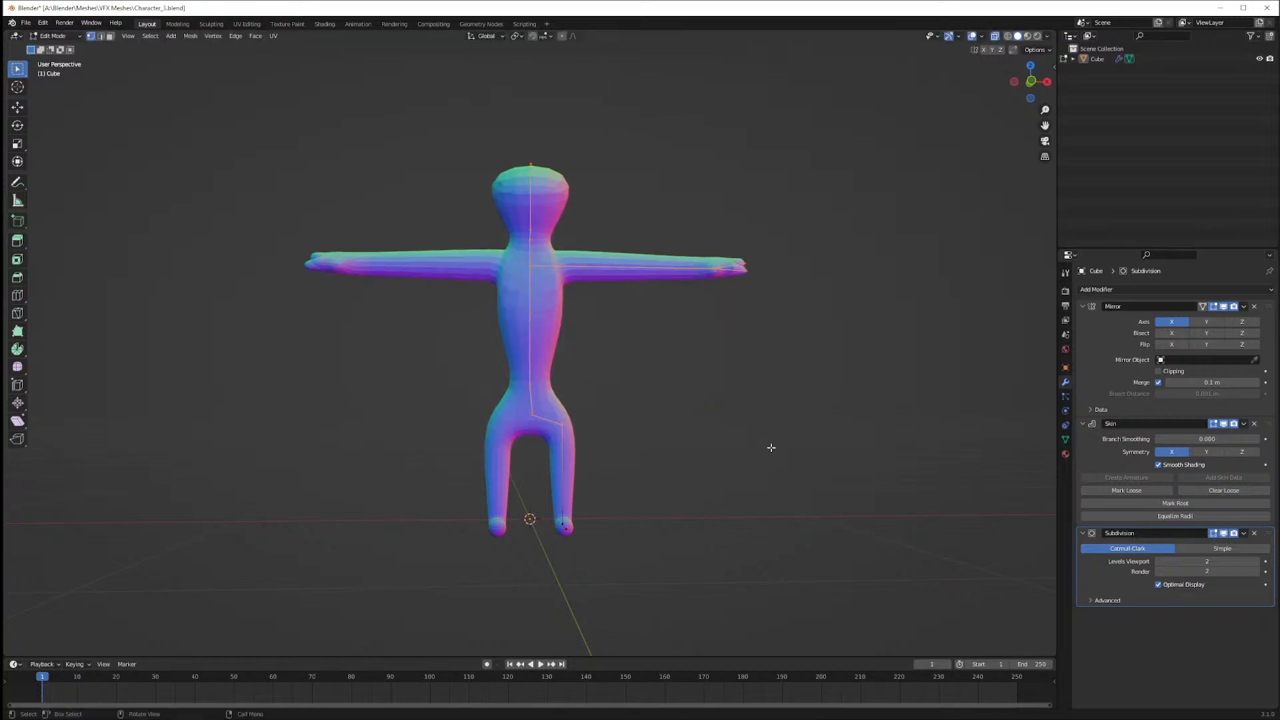
left_click_drag(496, 112, 749, 397)
key("g")
key("z")
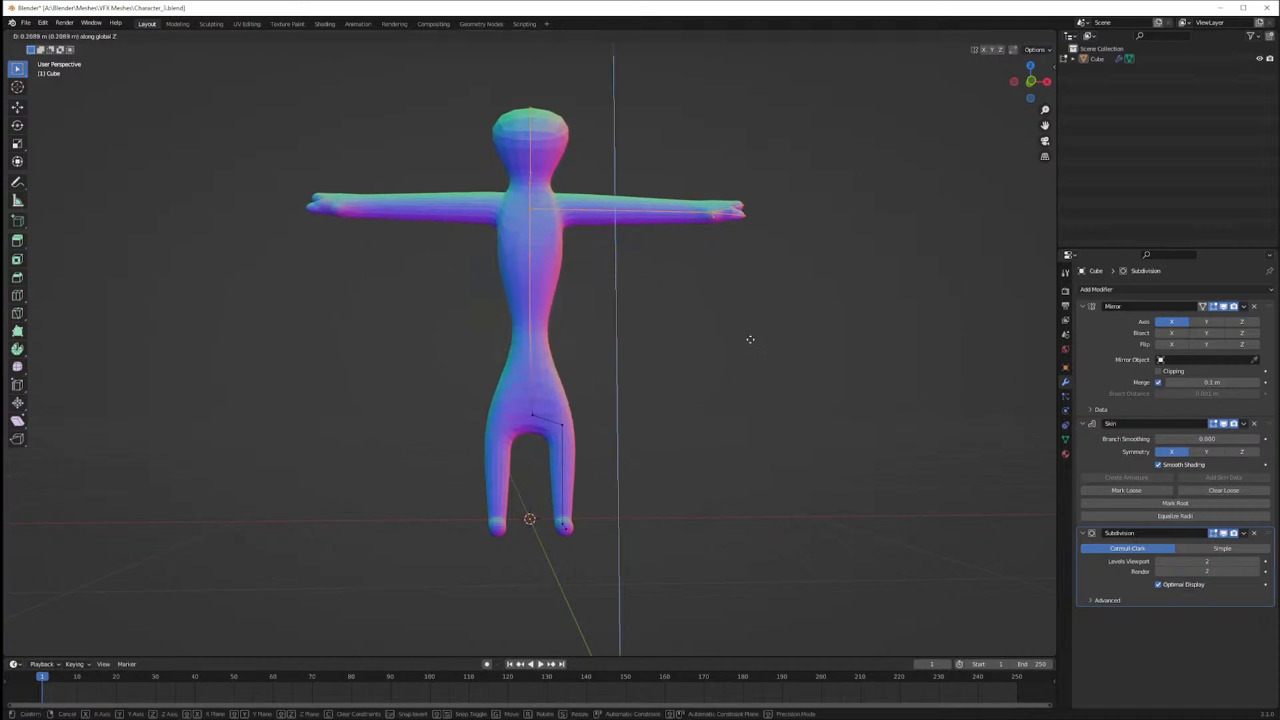
right_click(740, 346)
left_click_drag(506, 127, 735, 420)
key("g")
key("z")
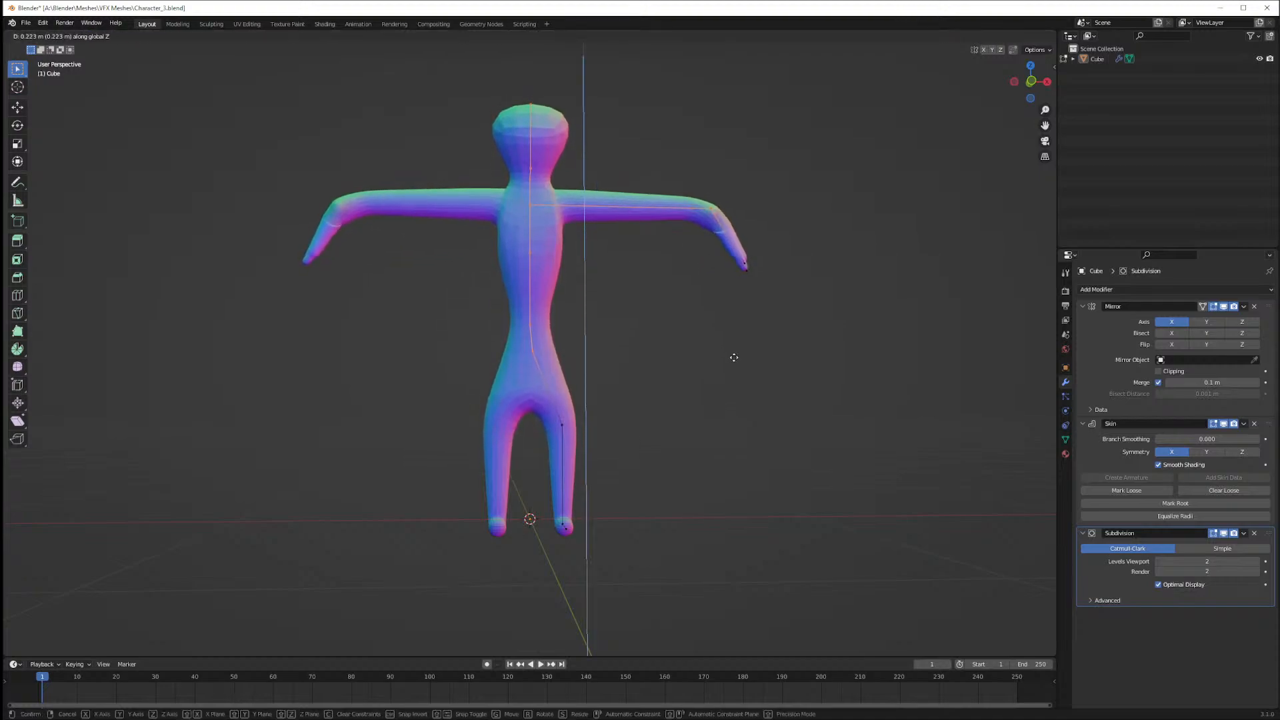
right_click(730, 379)
Lengthen the legs by moving the head, arm, torso and hip vertices about 0.18 m up along Z
left_click_drag(510, 141, 763, 446)
mouse_move(760, 397)
middle_mouse_down()
mouse_move(746, 436)
mouse_move(763, 352)
mouse_move(743, 400)
middle_mouse_up()
key("g")
key("z")
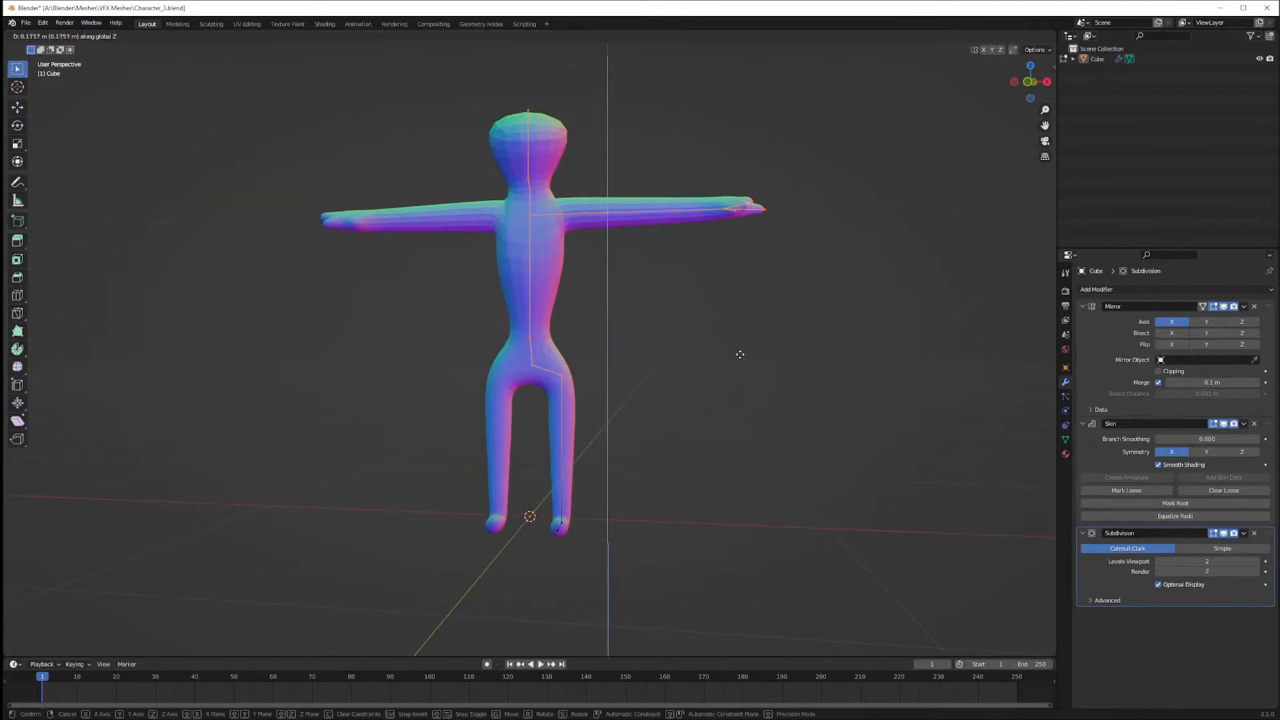
left_click(740, 355)
left_click(727, 391)
key("alt+z")
Reduce the skin size at the tip vertex of the foot
middle_click_drag(726, 391, 644, 474)
scroll(706, 414, "up", 1)
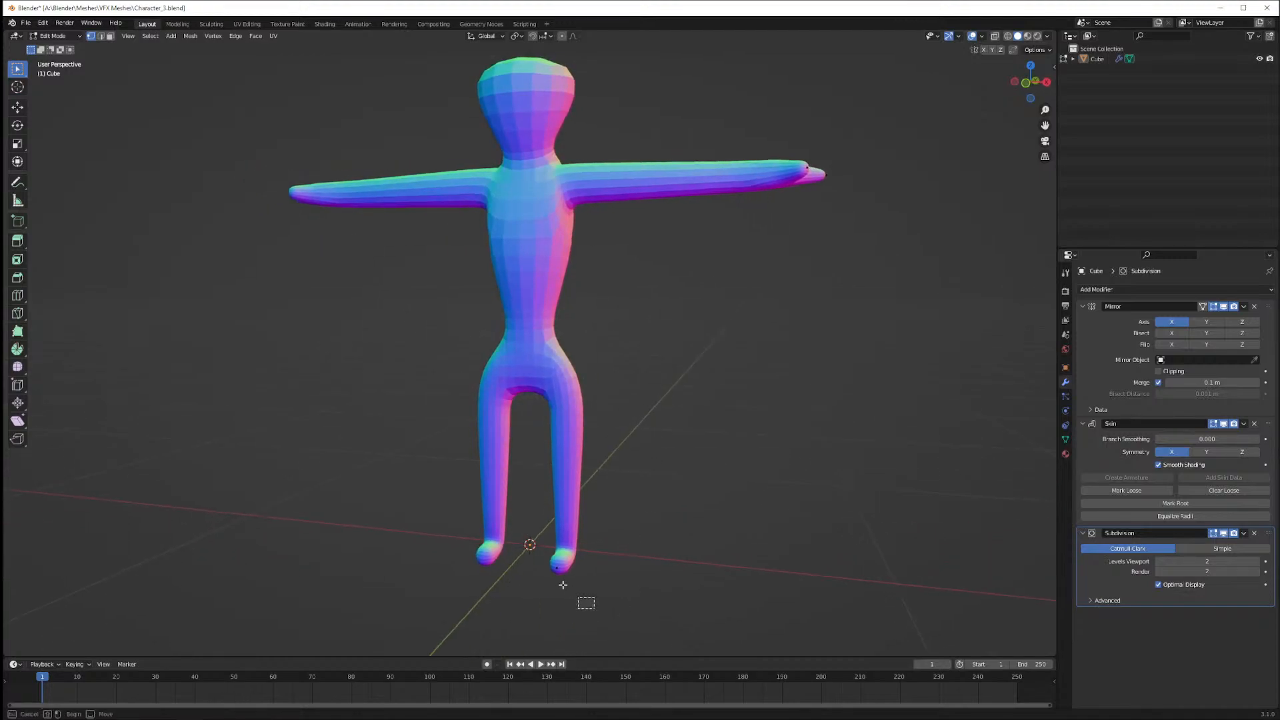
key("s")
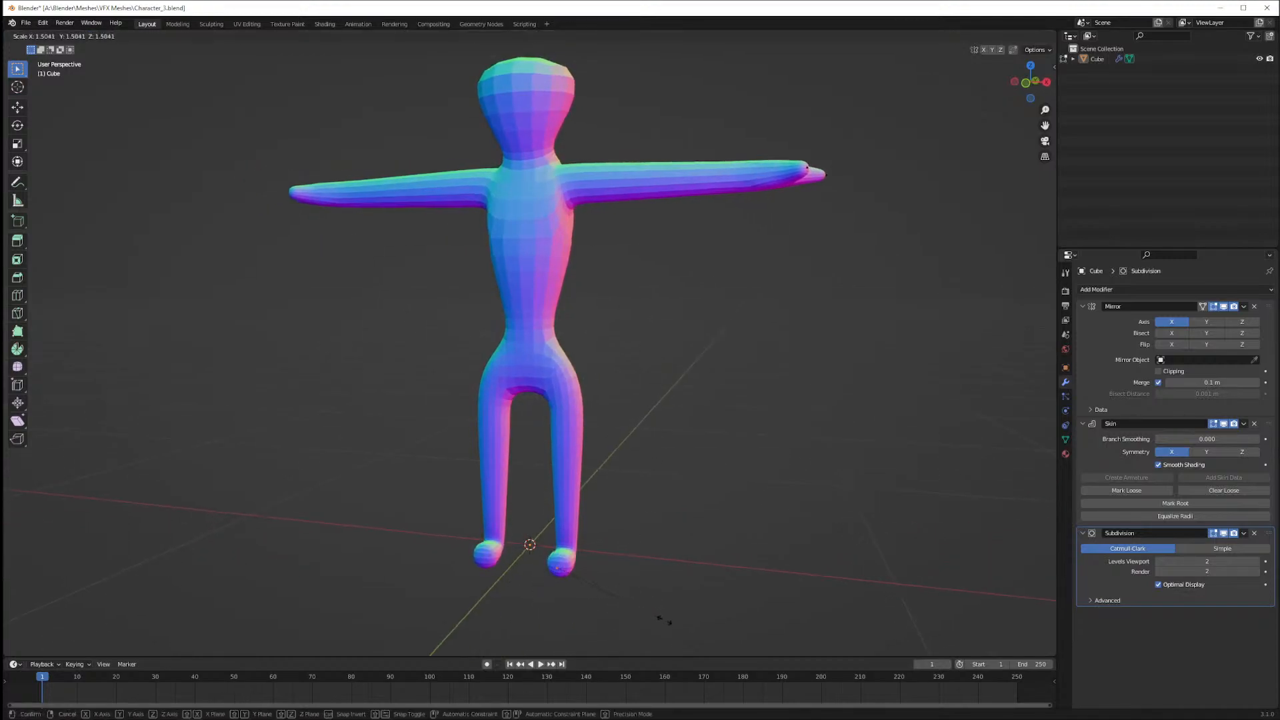
left_click(611, 574)
Slightly enlarge the skin at the hip vertex to thicken the upper leg and return to Object Mode
key("alt+z")
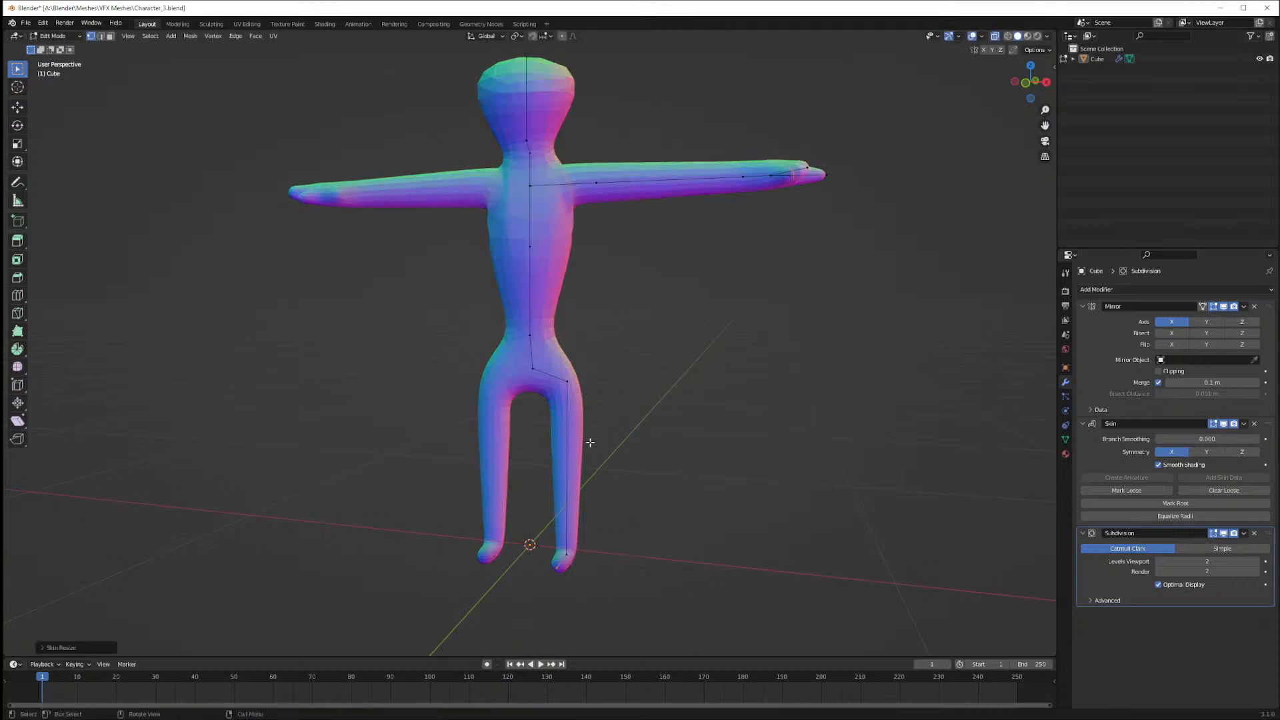
left_click(566, 381)
key("ctrl+a")
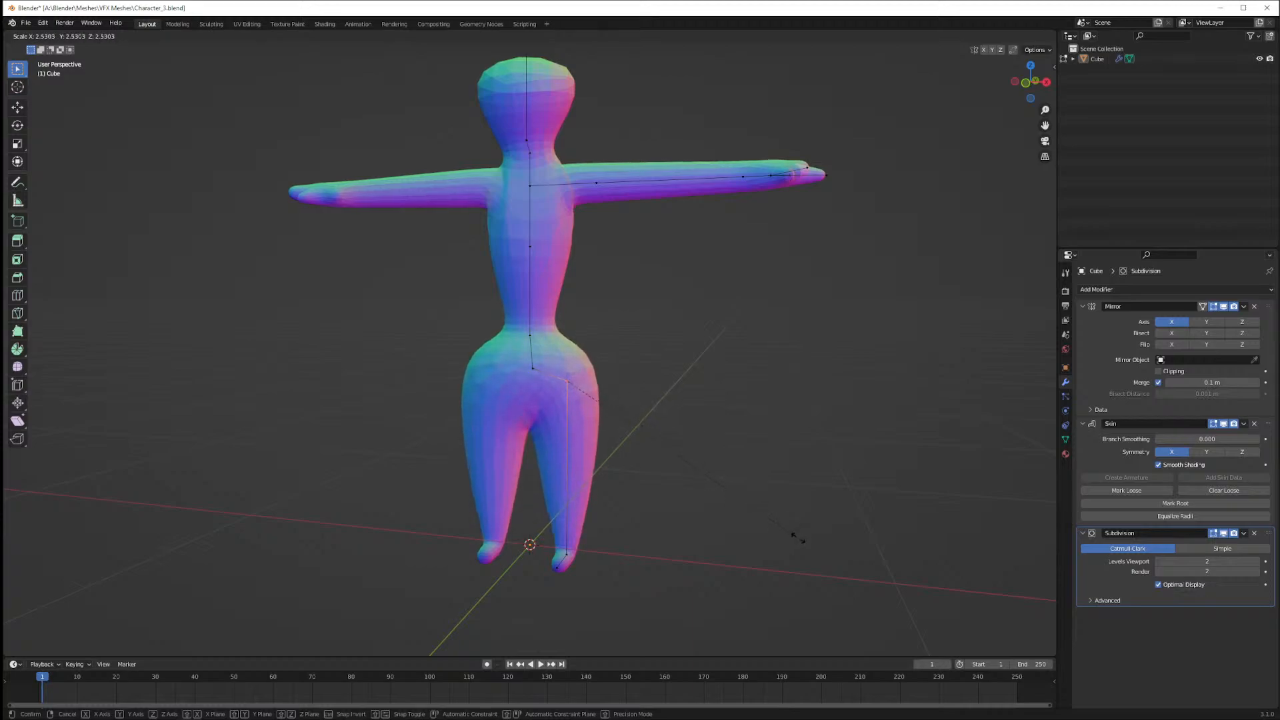
left_click(669, 451)
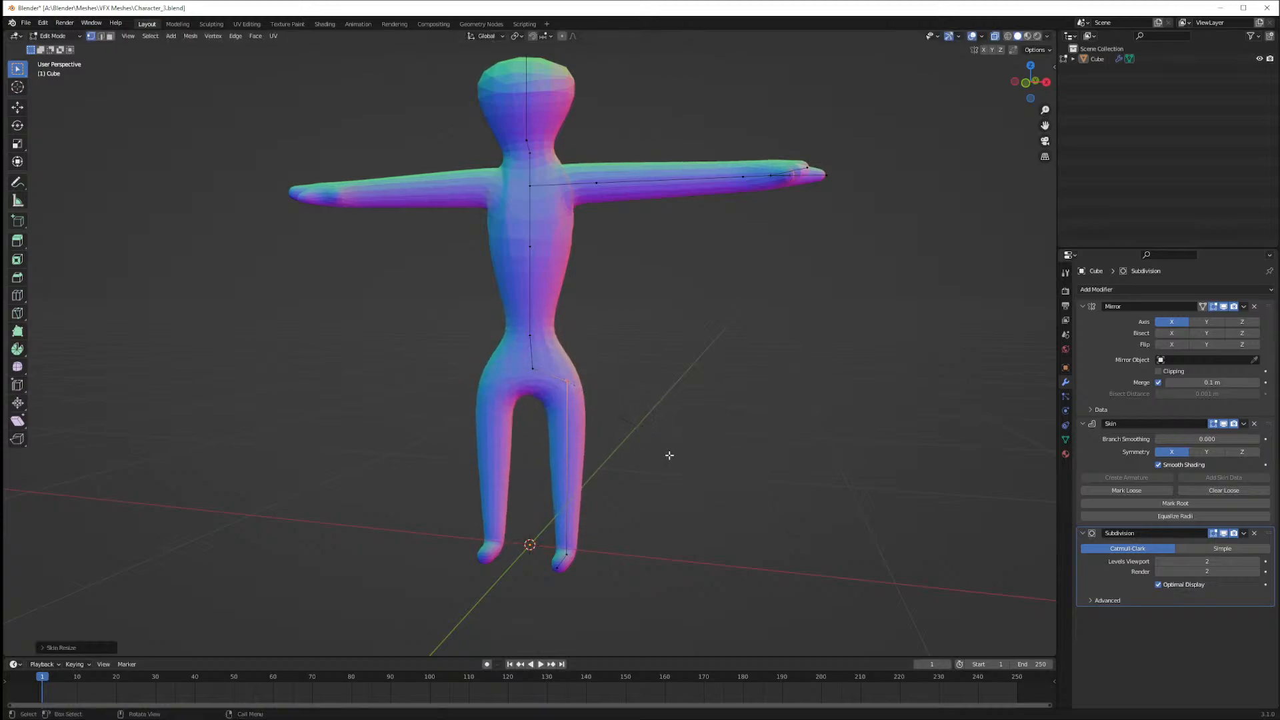
middle_click_drag(668, 451, 713, 428)
key("Tab")
scroll(717, 415, "down", 2)
scroll(715, 415, "up", 2)
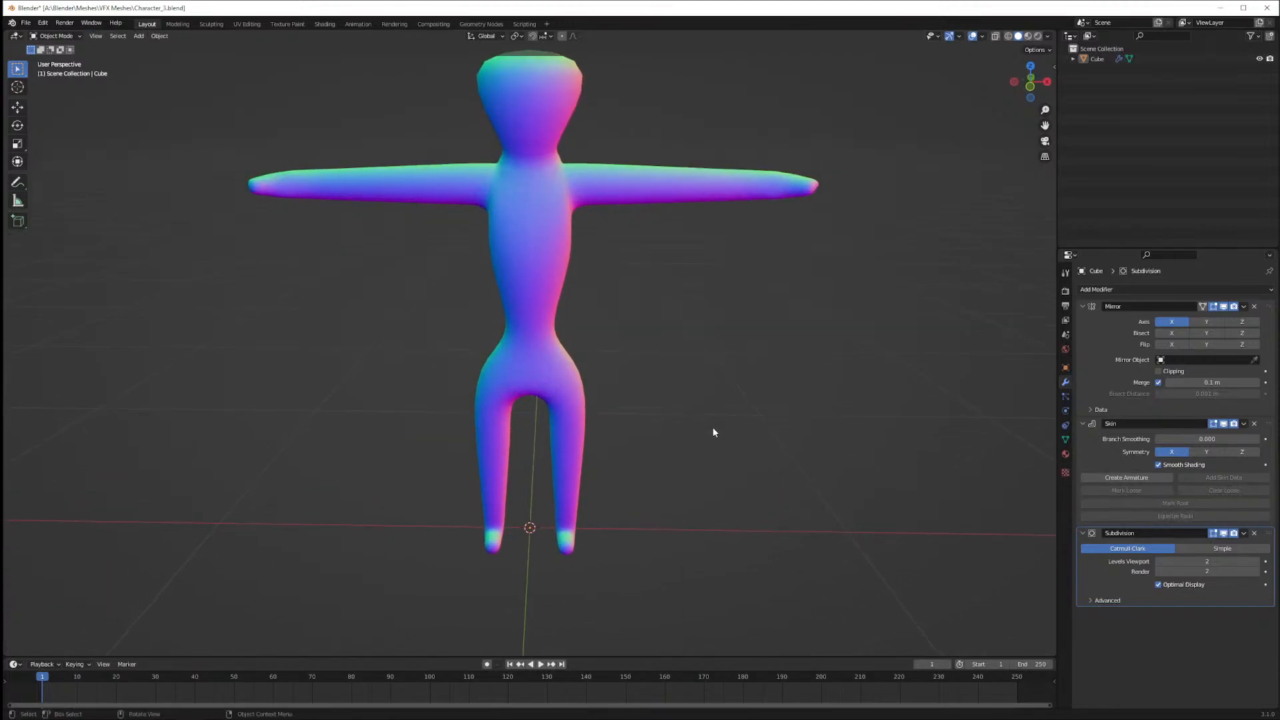
scroll(713, 428, "down", 1)
scroll(709, 418, "up", 2)
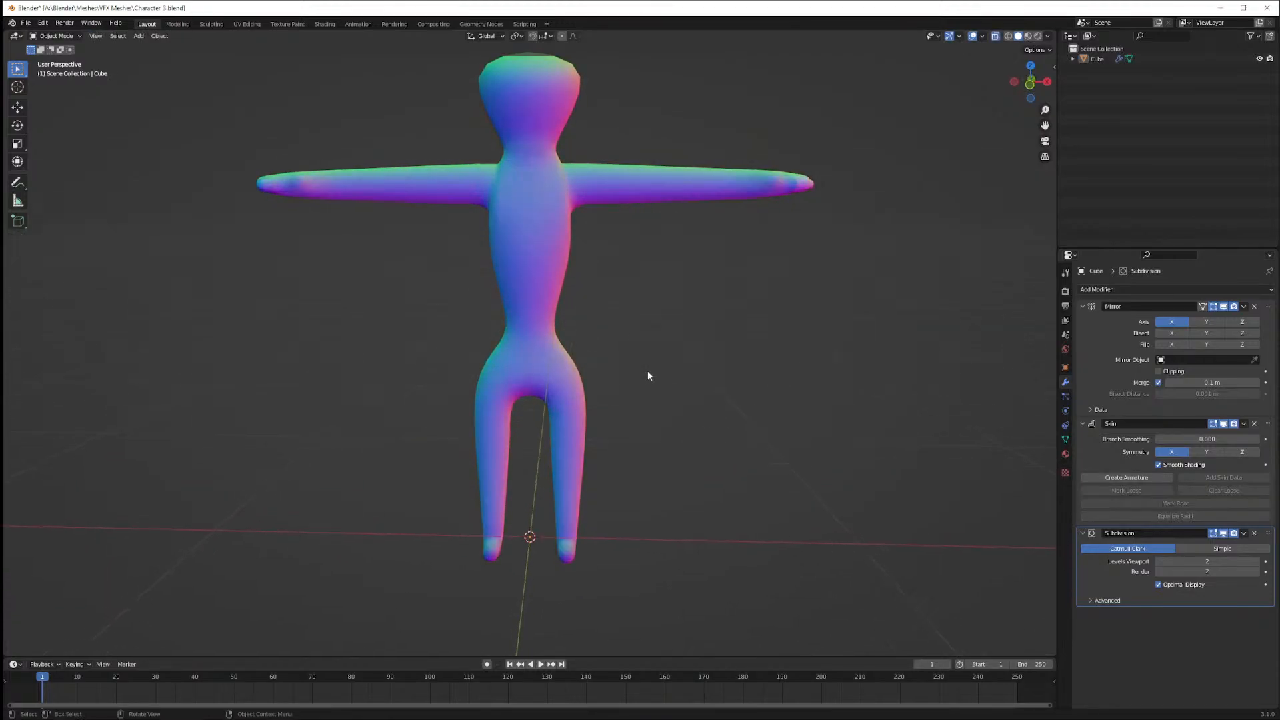
Enter Edit Mode on the character mesh
key("Tab")
left_click_drag(510, 322, 555, 379)
key("g")
key("z")
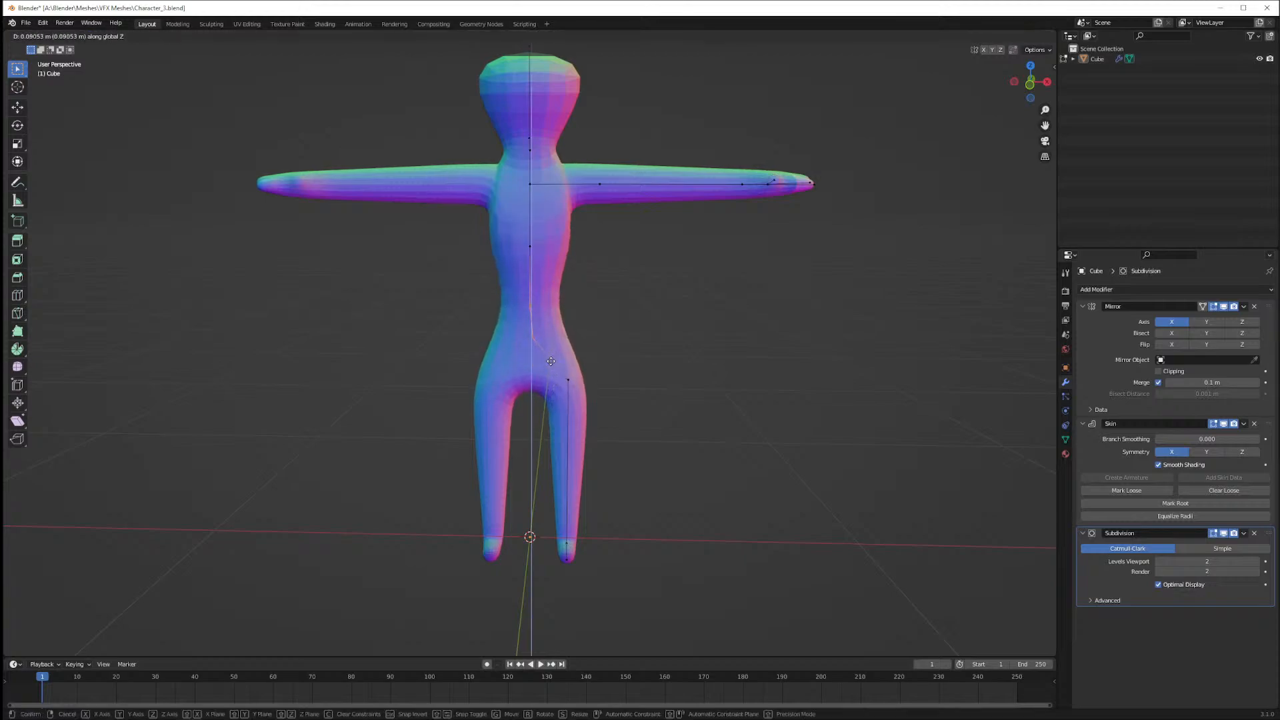
right_click(588, 347)
key("g")
key("z")
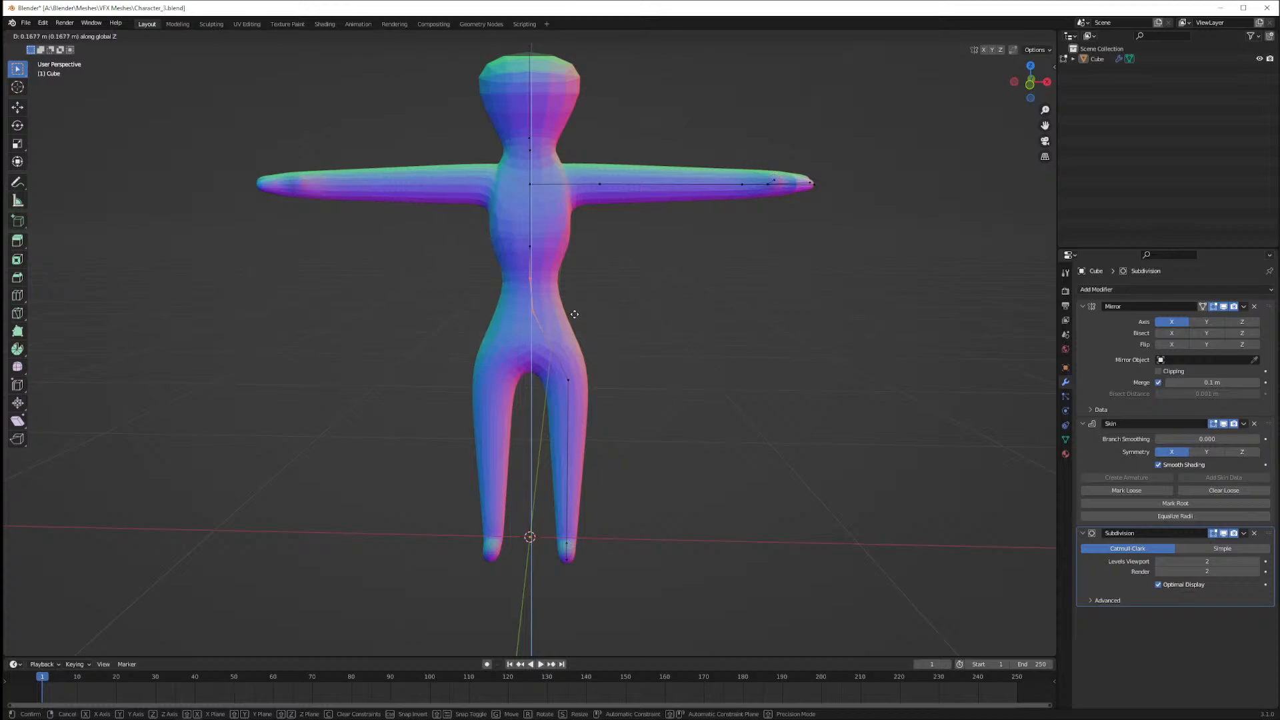
right_click(536, 415)
left_click_drag(563, 373, 591, 404)
key("g")
key("z")
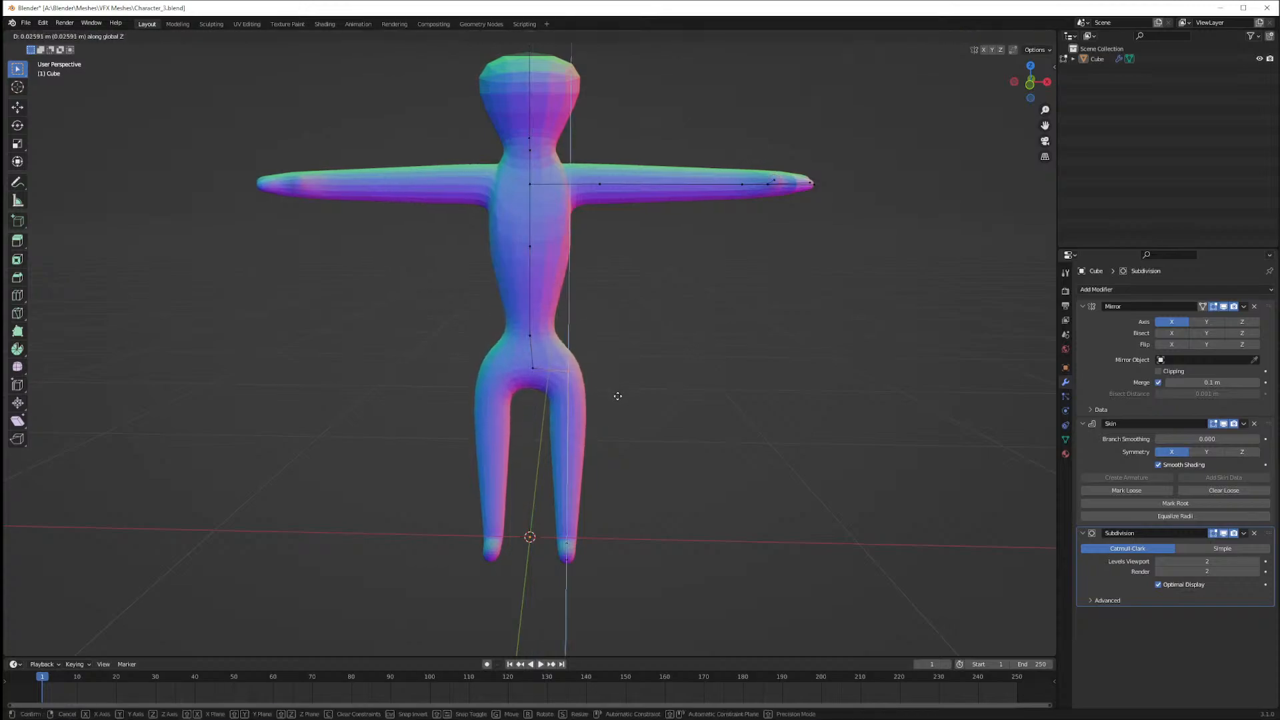
right_click(609, 403)
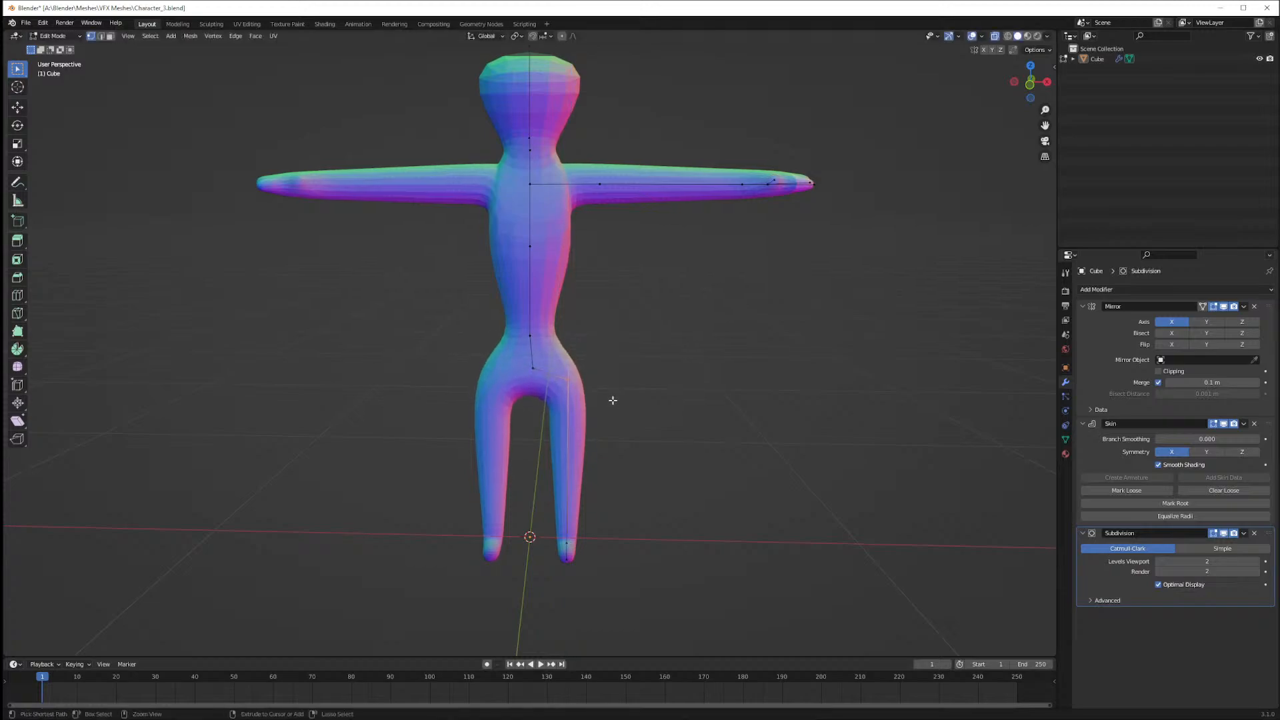
key("s")
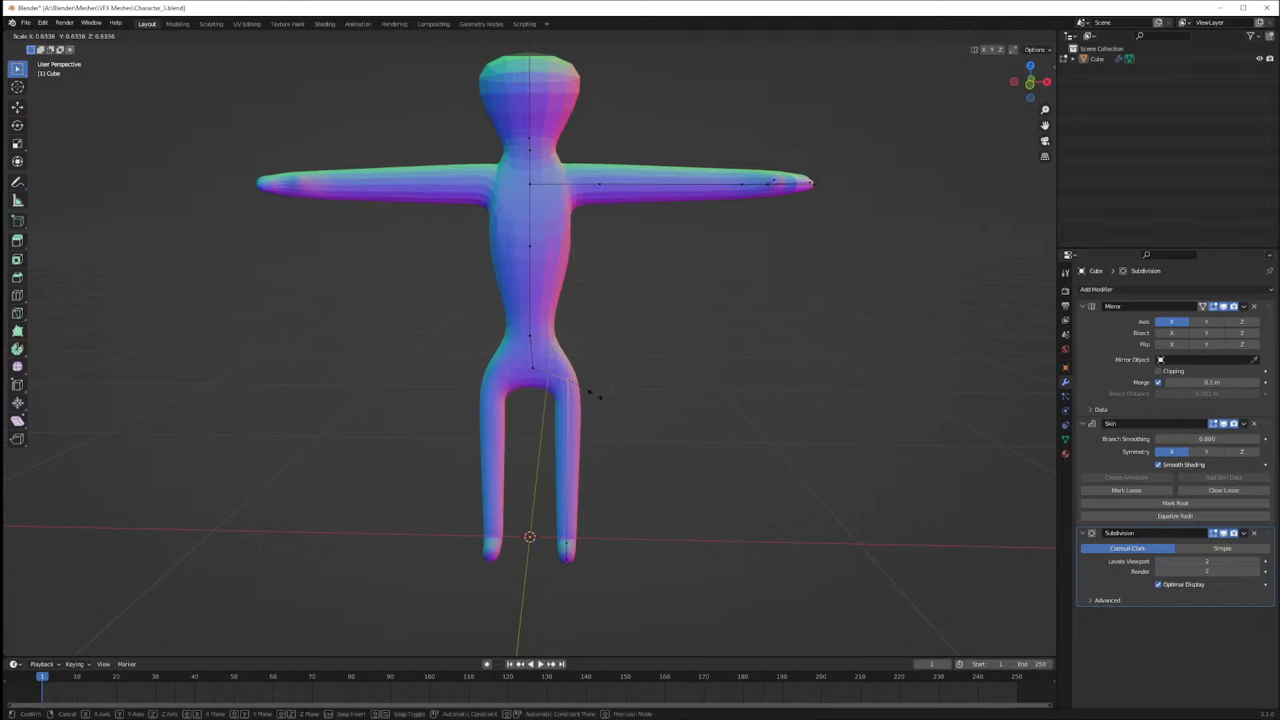
right_click(591, 406)
Shrink the skin at the vertex between the pelvis and the hip to about 0.87
key("ctrl+r")
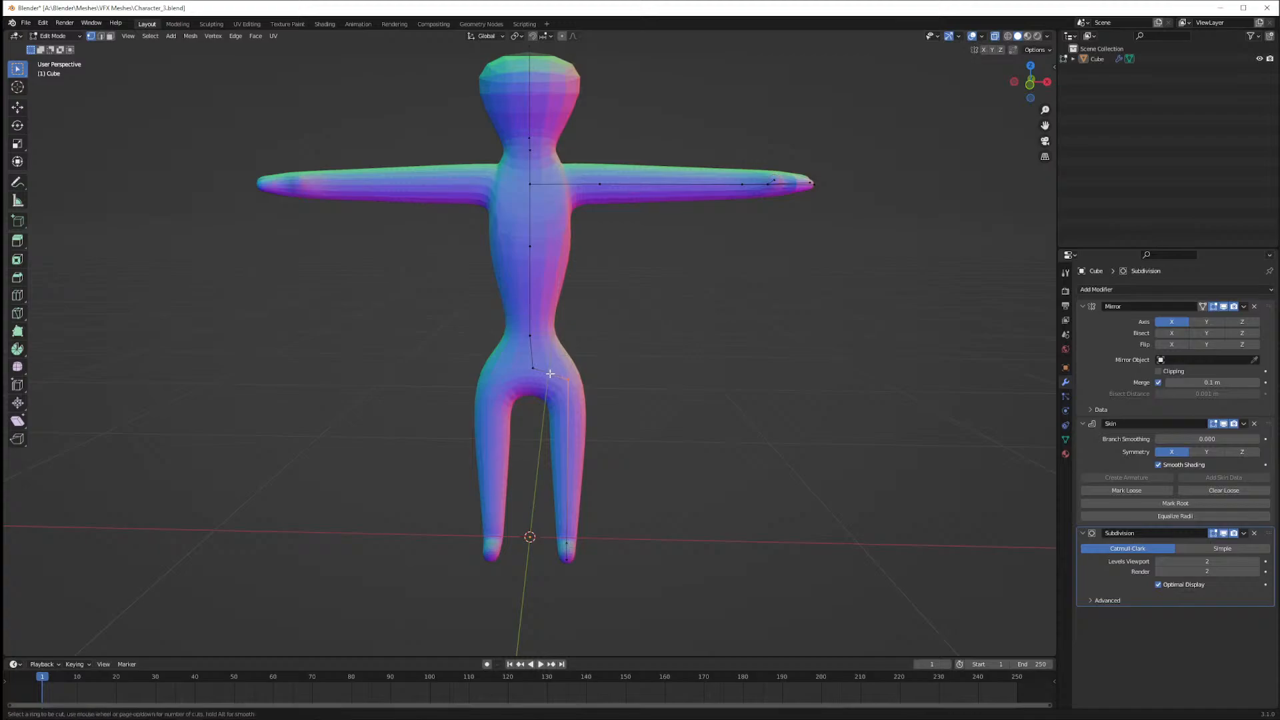
left_click(542, 365)
key("ctrl+a")
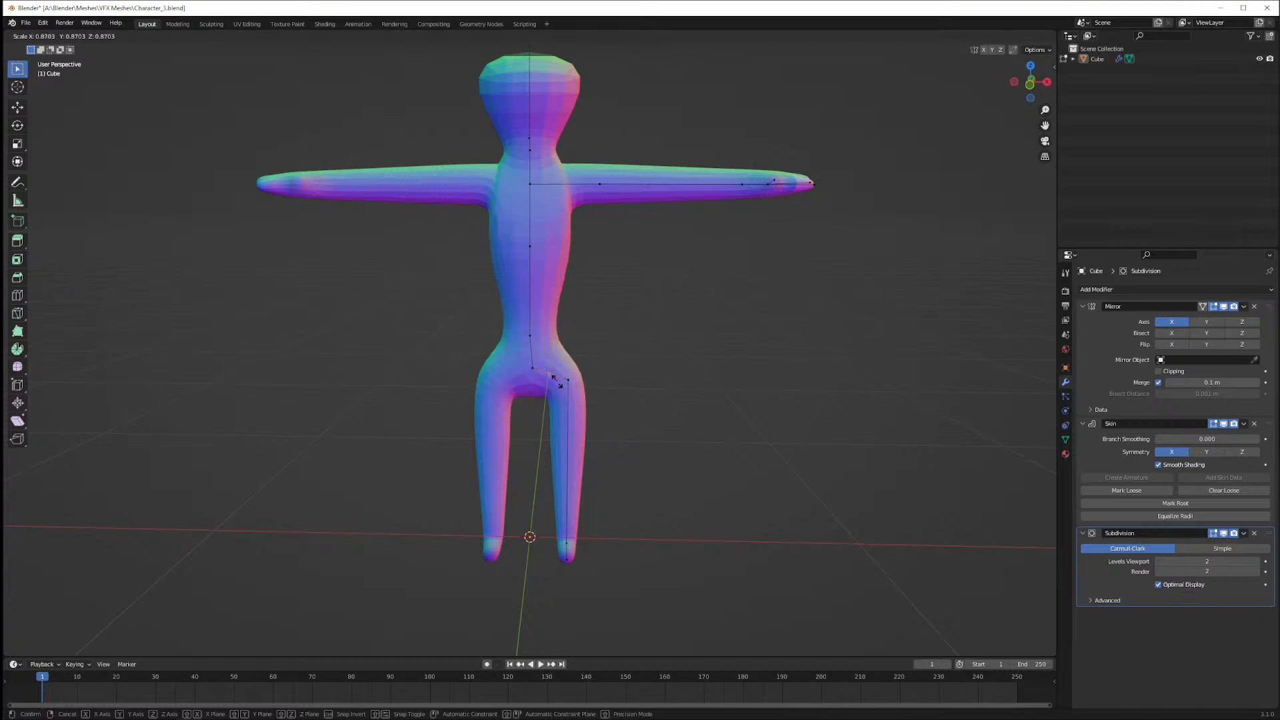
left_click(556, 381)
Widen the stance by moving the hip vertex and the foot vertices about 0.045 m outward along X
left_click(566, 379)
key("g")
key("z")
key("x")
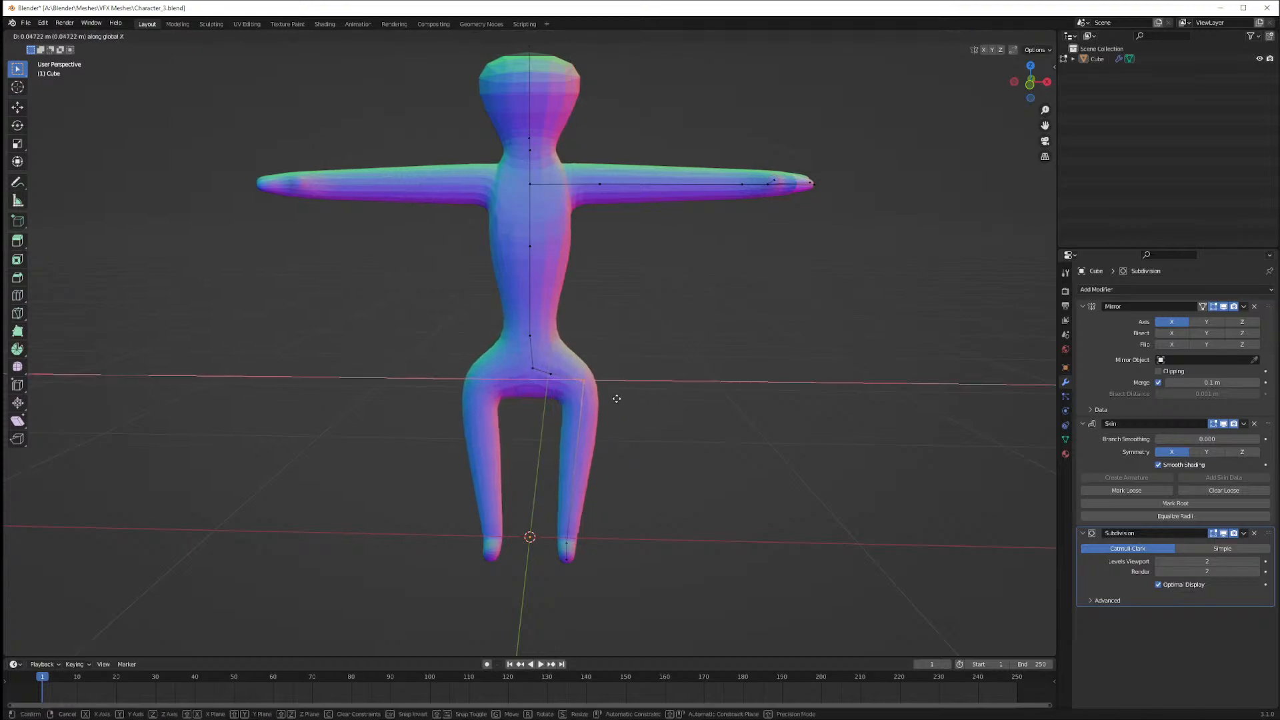
left_click(613, 400)
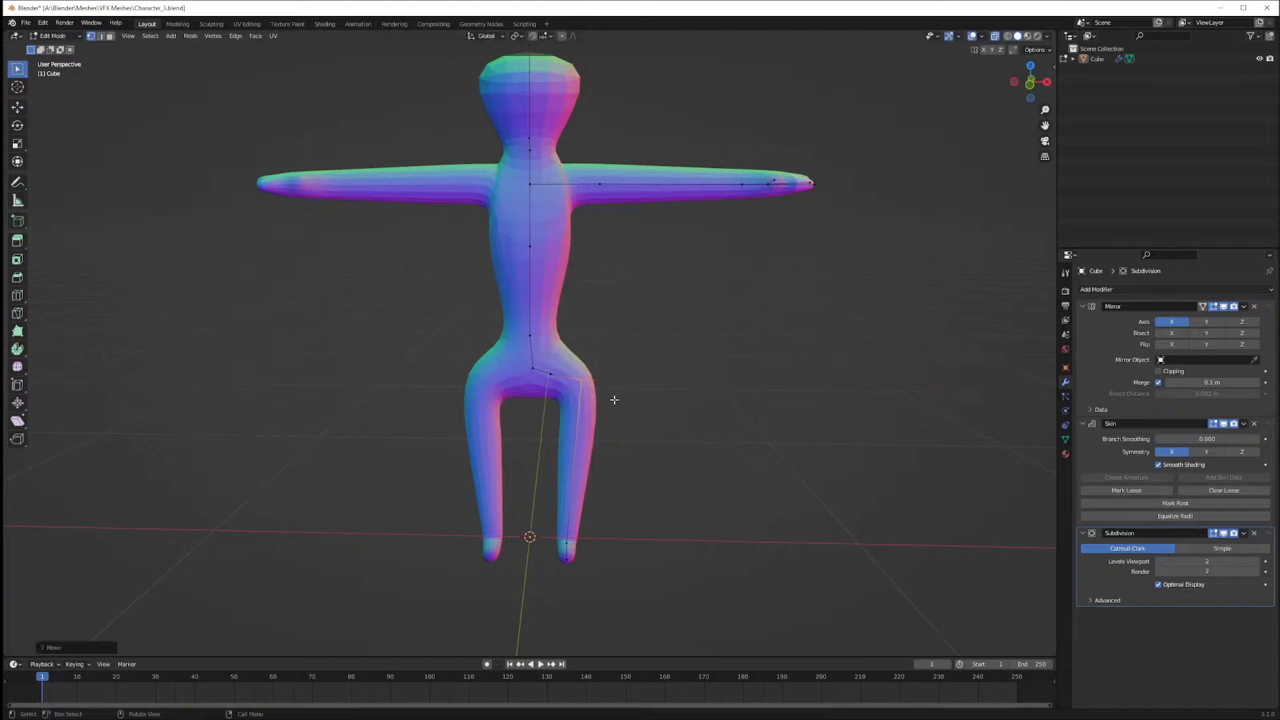
key("g")
key("x")
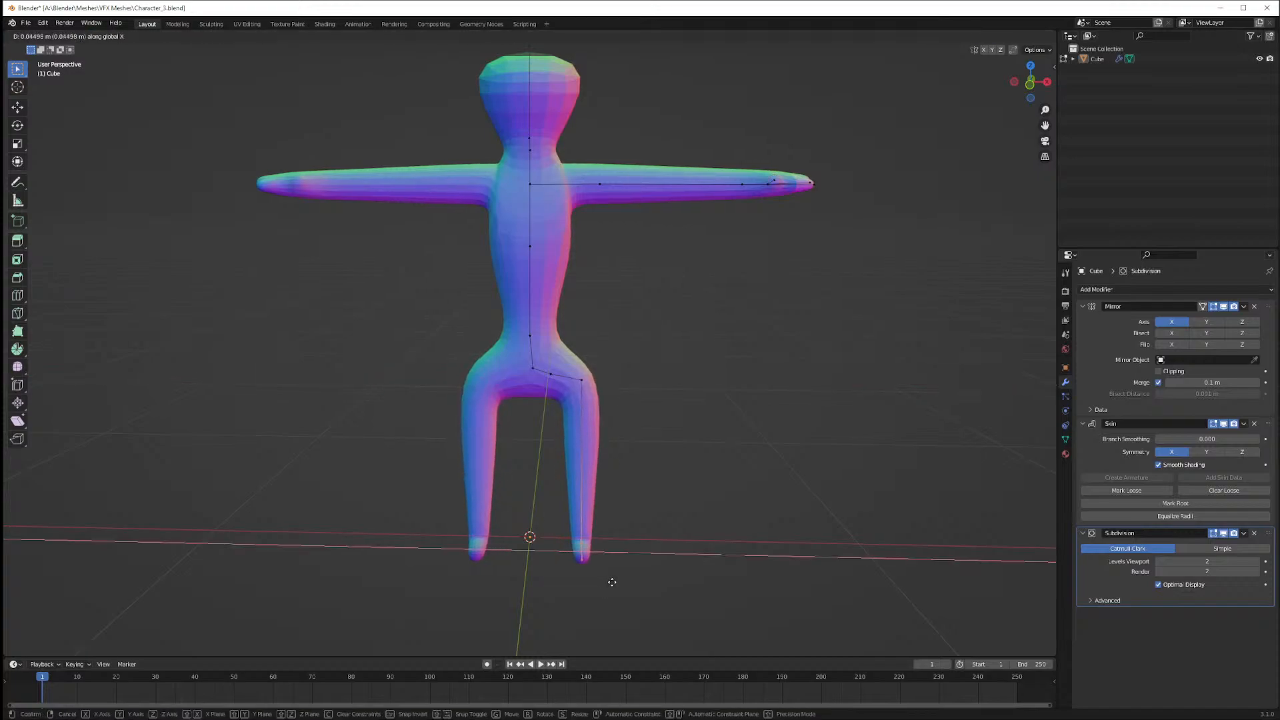
left_click(660, 482)
Return to Object Mode and save the file with the widened stance
middle_click_drag(661, 482, 641, 418)
scroll(448, 466, "down", 2)
scroll(627, 443, "down", 1)
key("Tab")
key("ctrl+s")
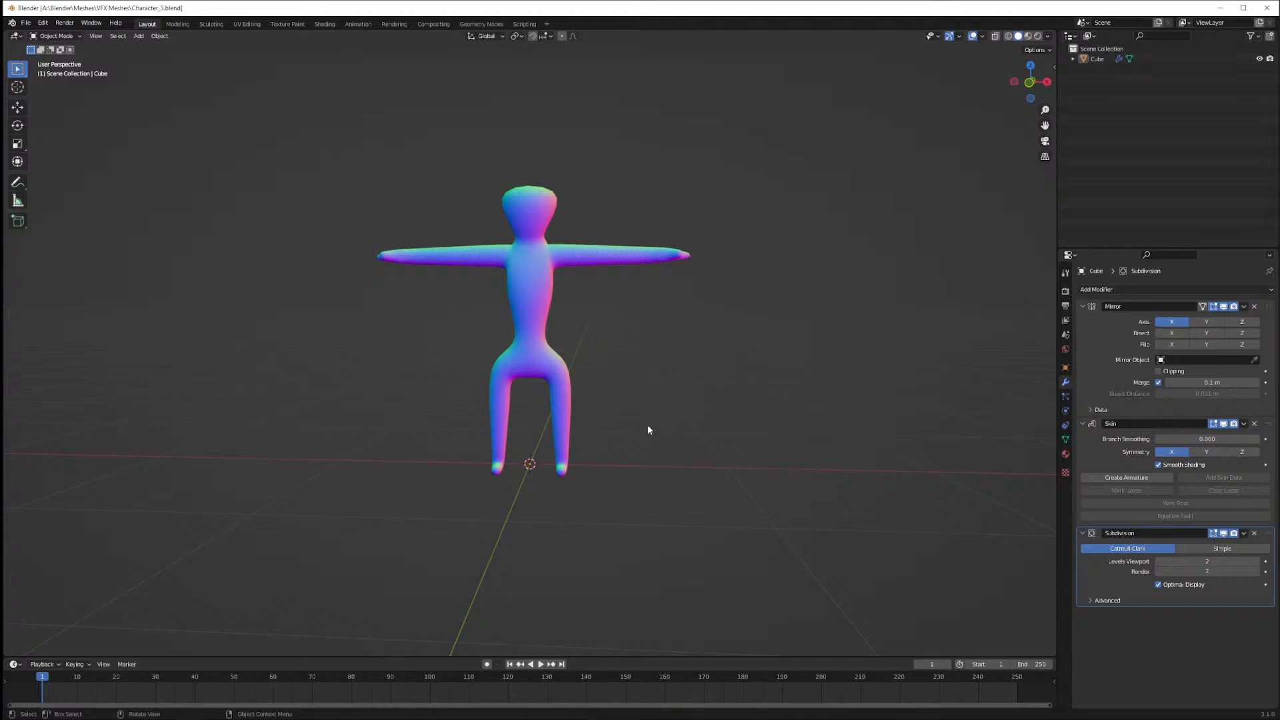
Enter Edit Mode and move the hip and foot vertices inward along X to bring the legs closer together
middle_click_drag(663, 374, 699, 394)
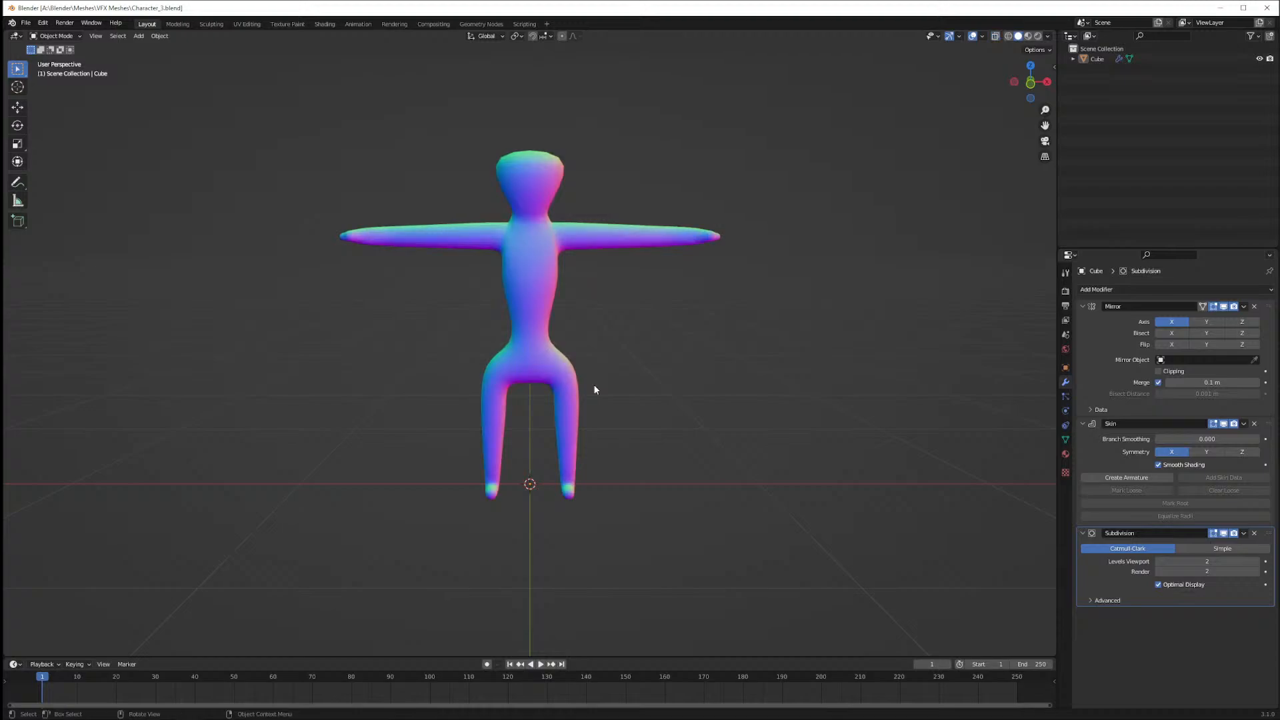
key("Tab")
left_click_drag(546, 360, 600, 471)
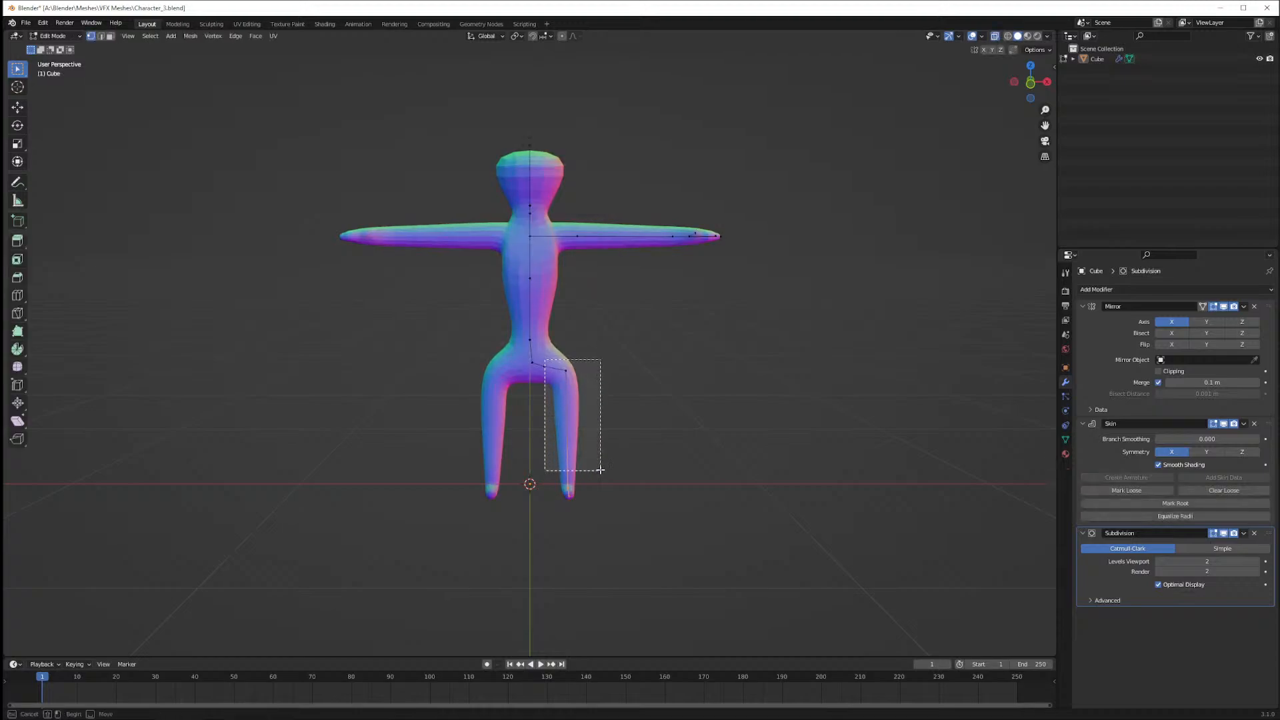
left_click_drag(628, 536, 558, 358)
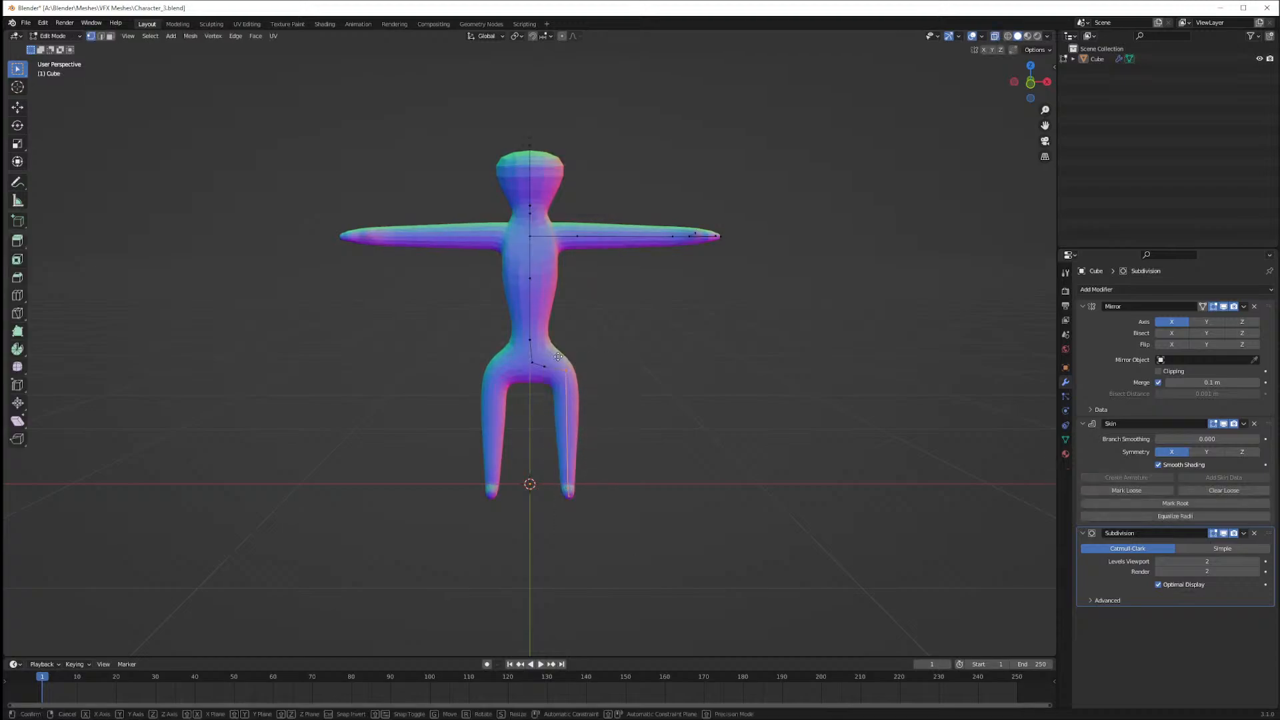
key("g")
key("x")
left_click(549, 358)
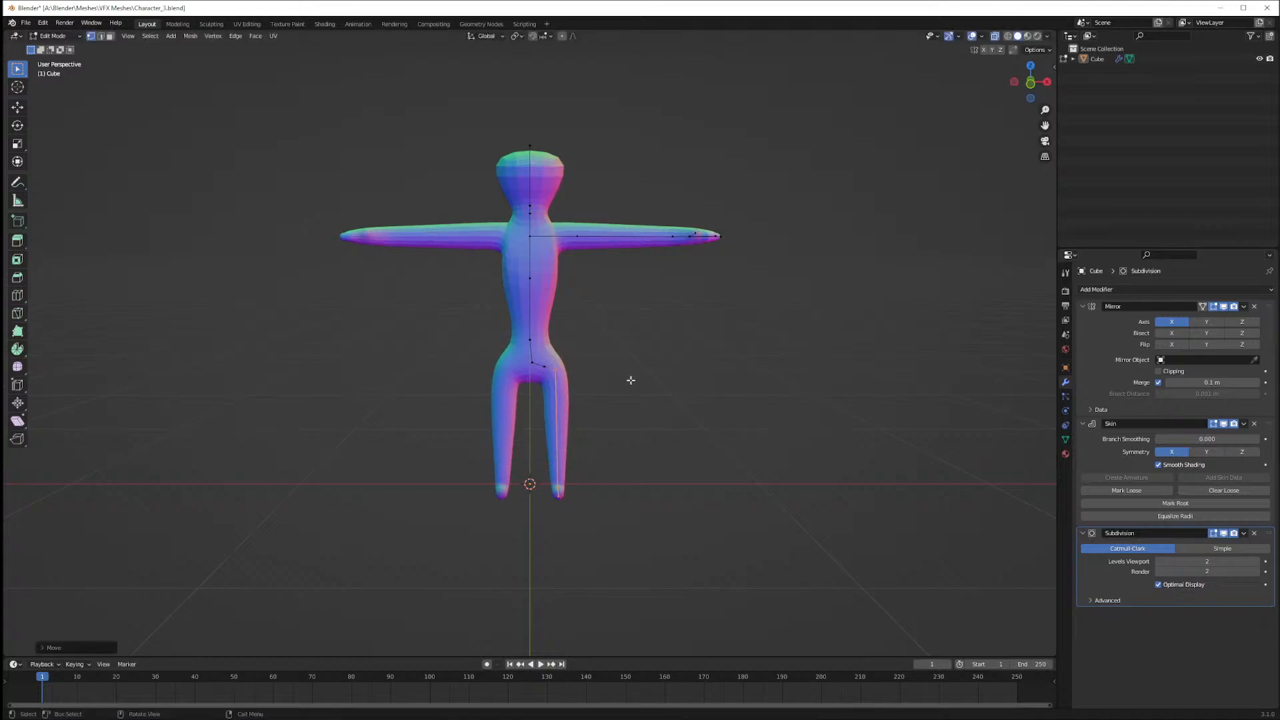
Leave Edit Mode, save the file and view the character from the front
key("Tab")
mouse_move(630, 379)
middle_mouse_down()
mouse_move(733, 378)
mouse_move(627, 371)
middle_mouse_up()
key("ctrl+s")
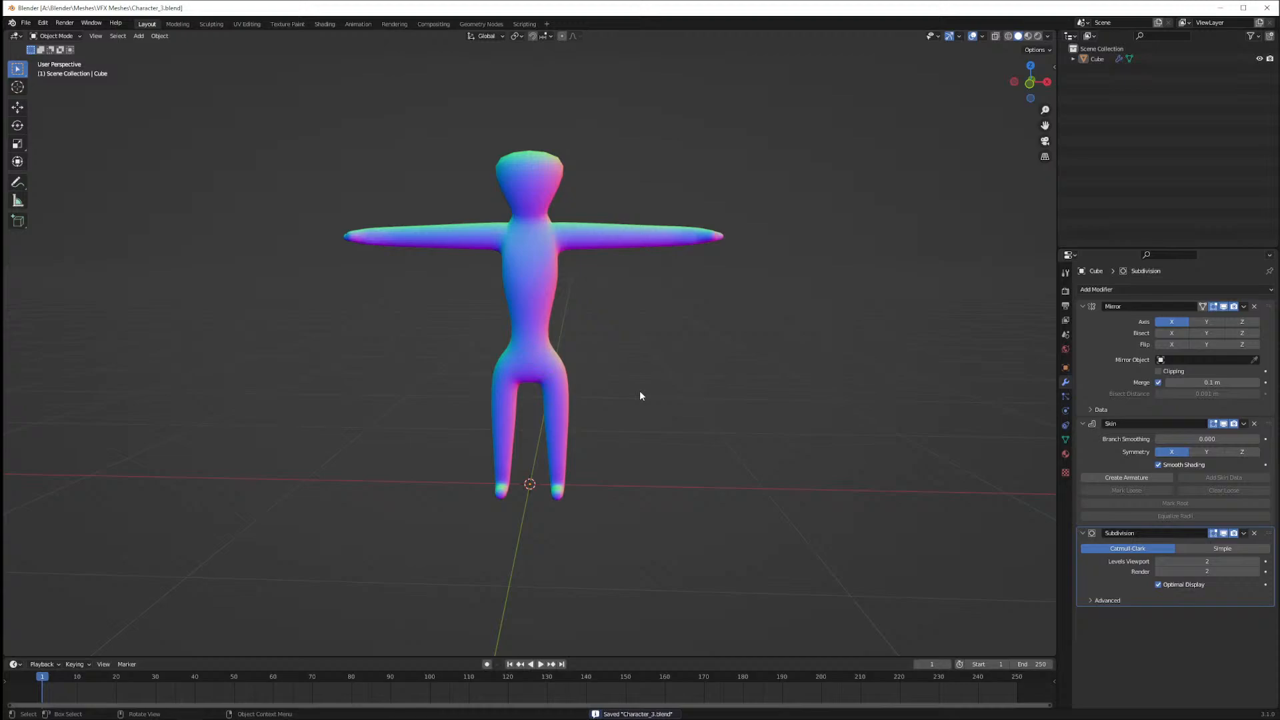
mouse_move(660, 400)
middle_mouse_down()
mouse_move(563, 422)
mouse_move(430, 403)
mouse_move(683, 417)
mouse_move(661, 415)
middle_mouse_up()
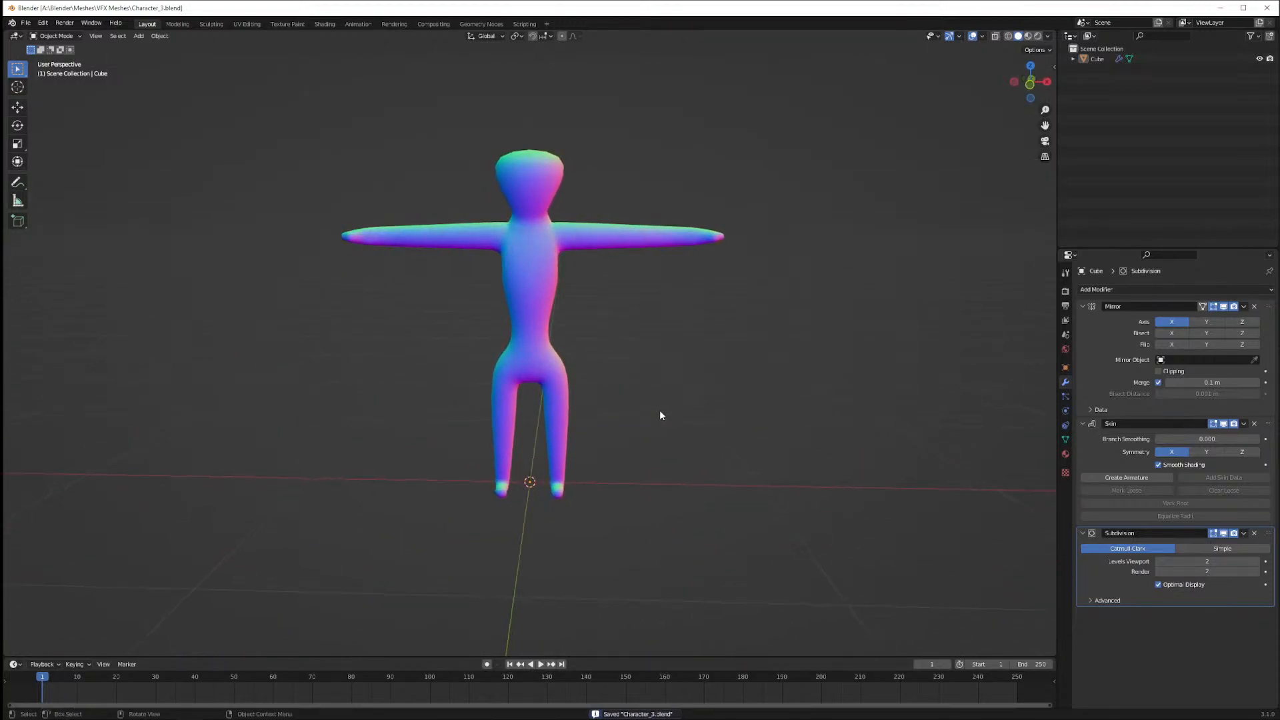
key("KP_1")
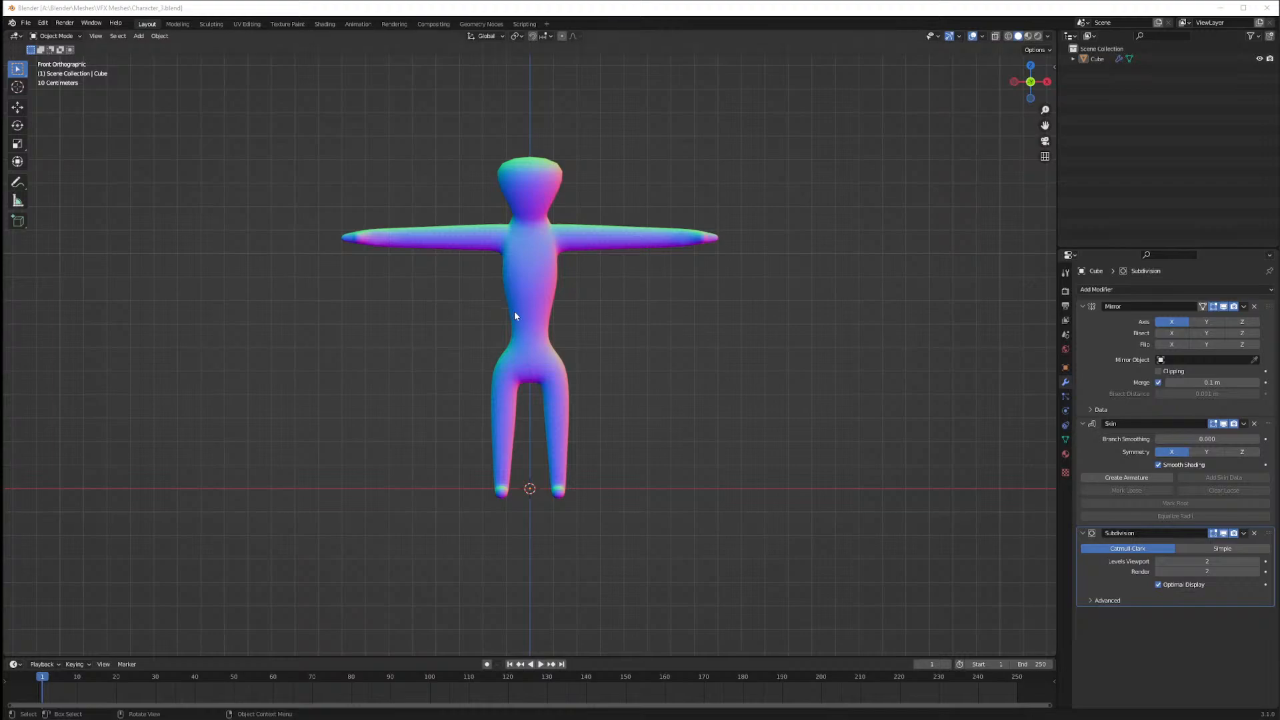
Enter Edit Mode with X-ray display on and select the tip vertex of the hand's rear finger
middle_click_drag(720, 341, 662, 403)
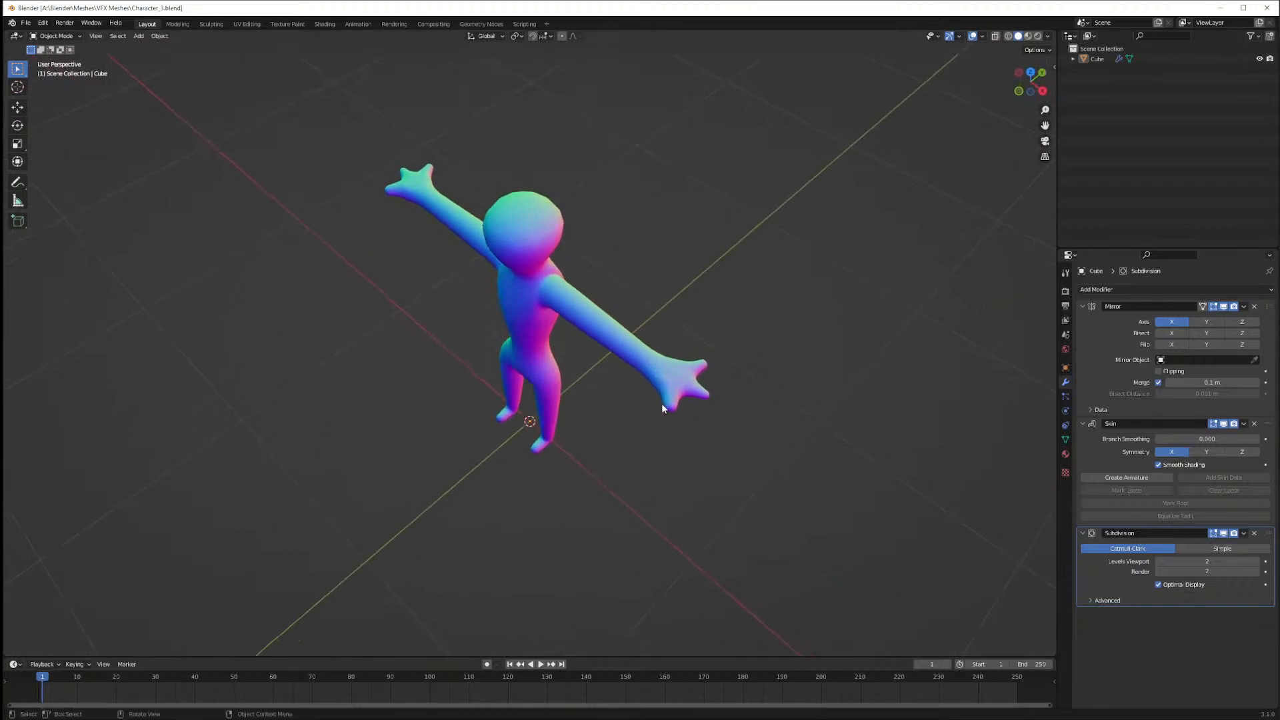
left_click(687, 384)
key("Tab")
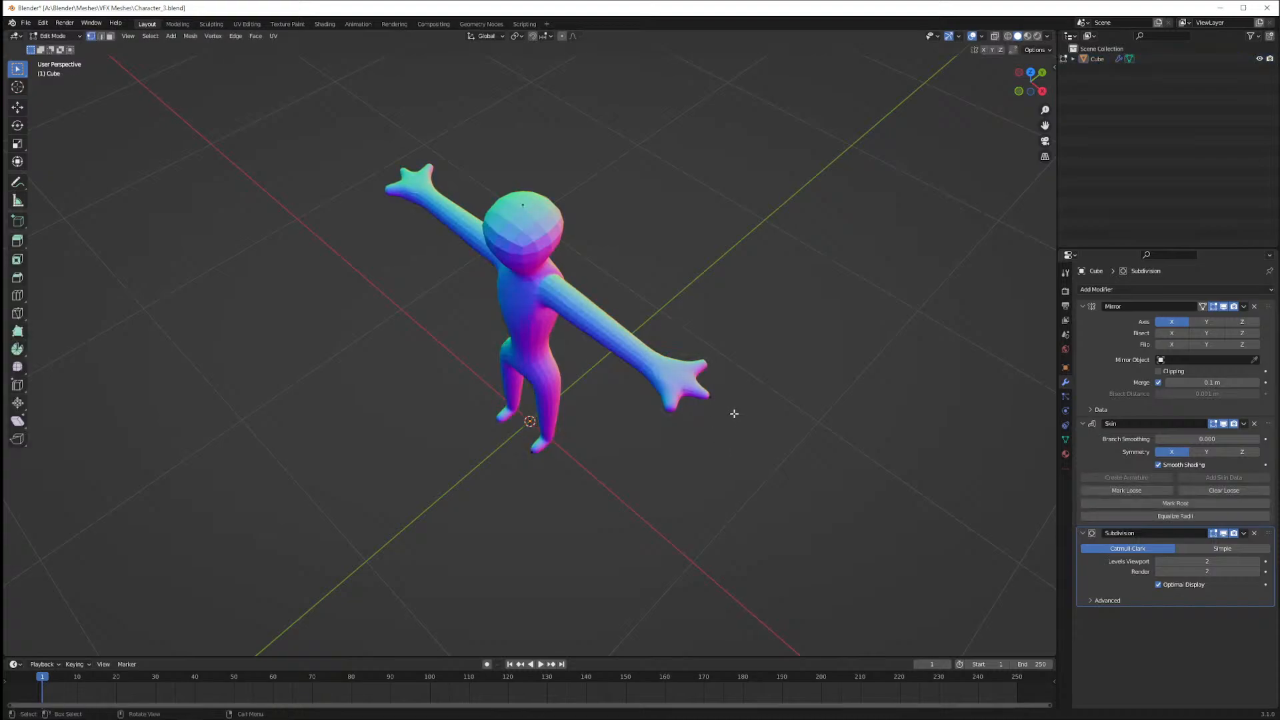
middle_click_drag(756, 413, 640, 408)
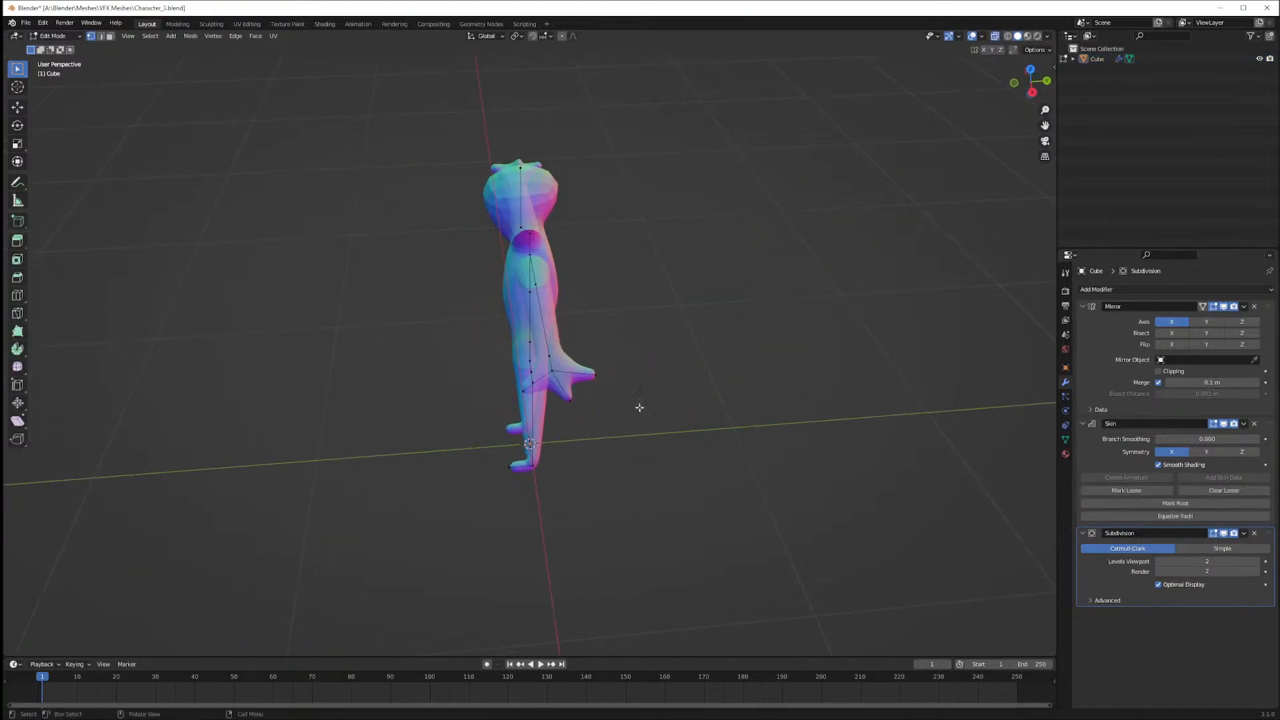
scroll(509, 357, "up", 5)
scroll(506, 357, "down", 3)
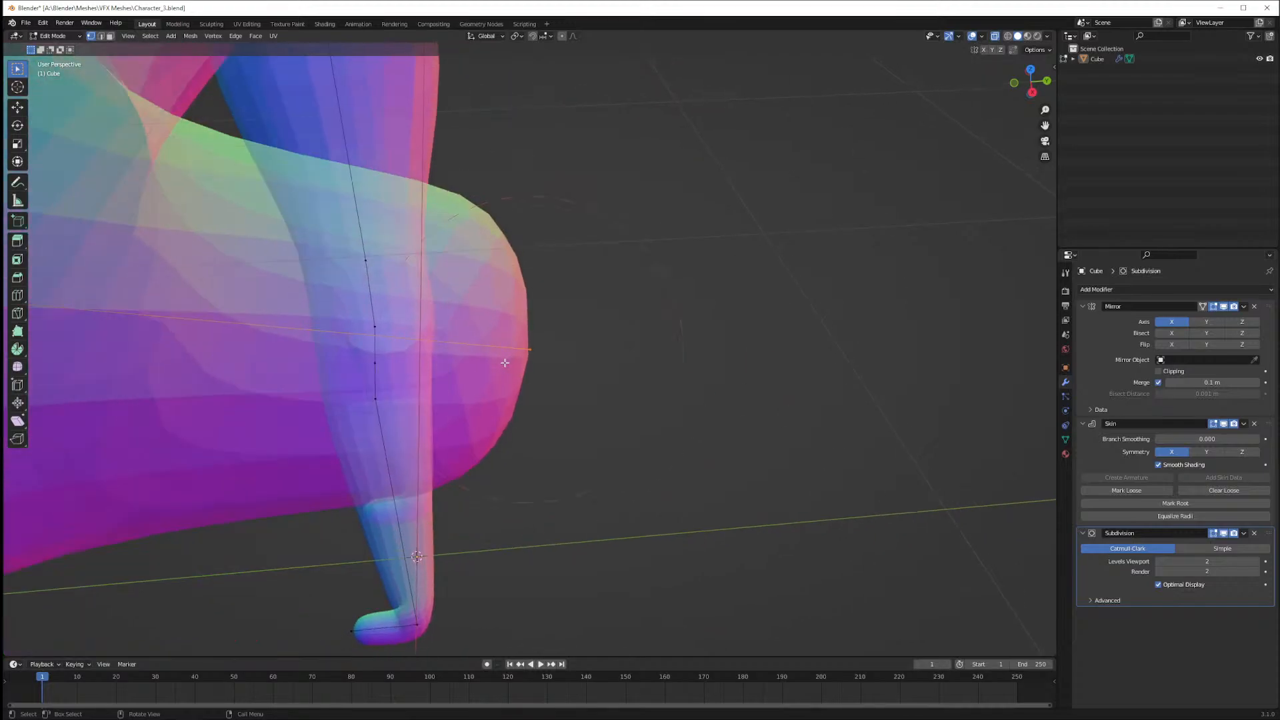
middle_click_drag(492, 379, 573, 407)
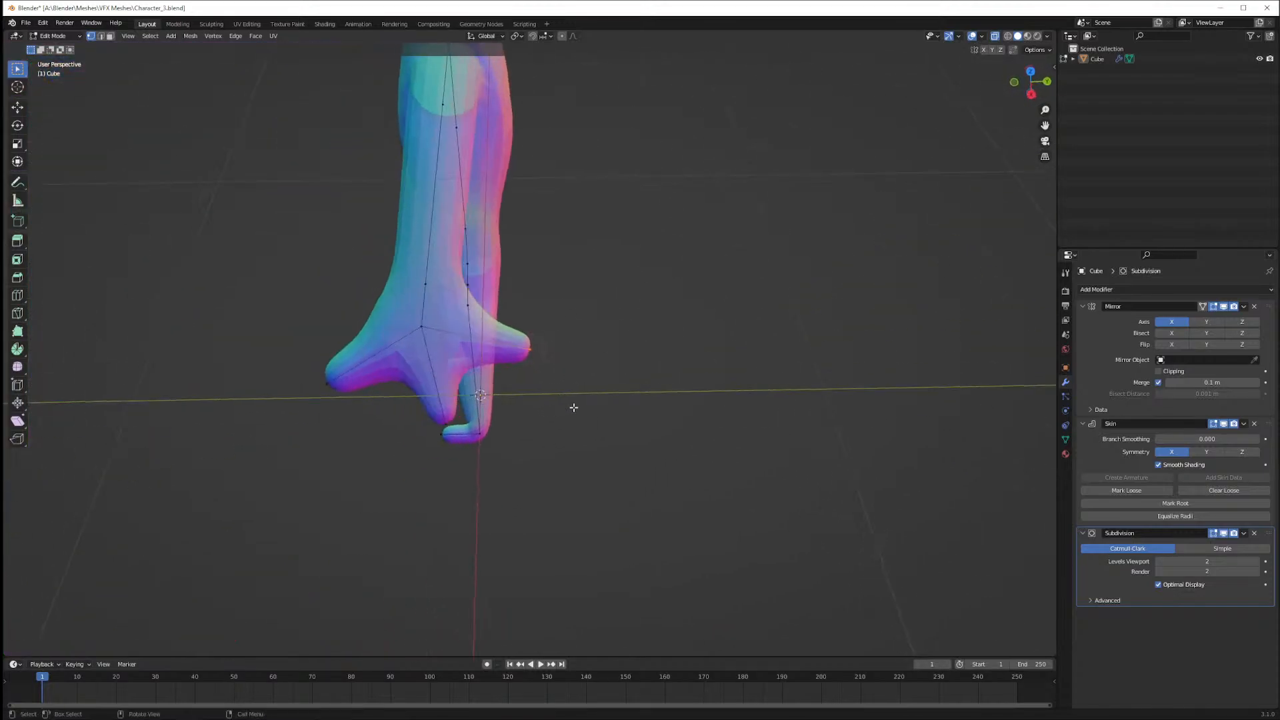
key("shift+a")
key("Escape")
key("s")
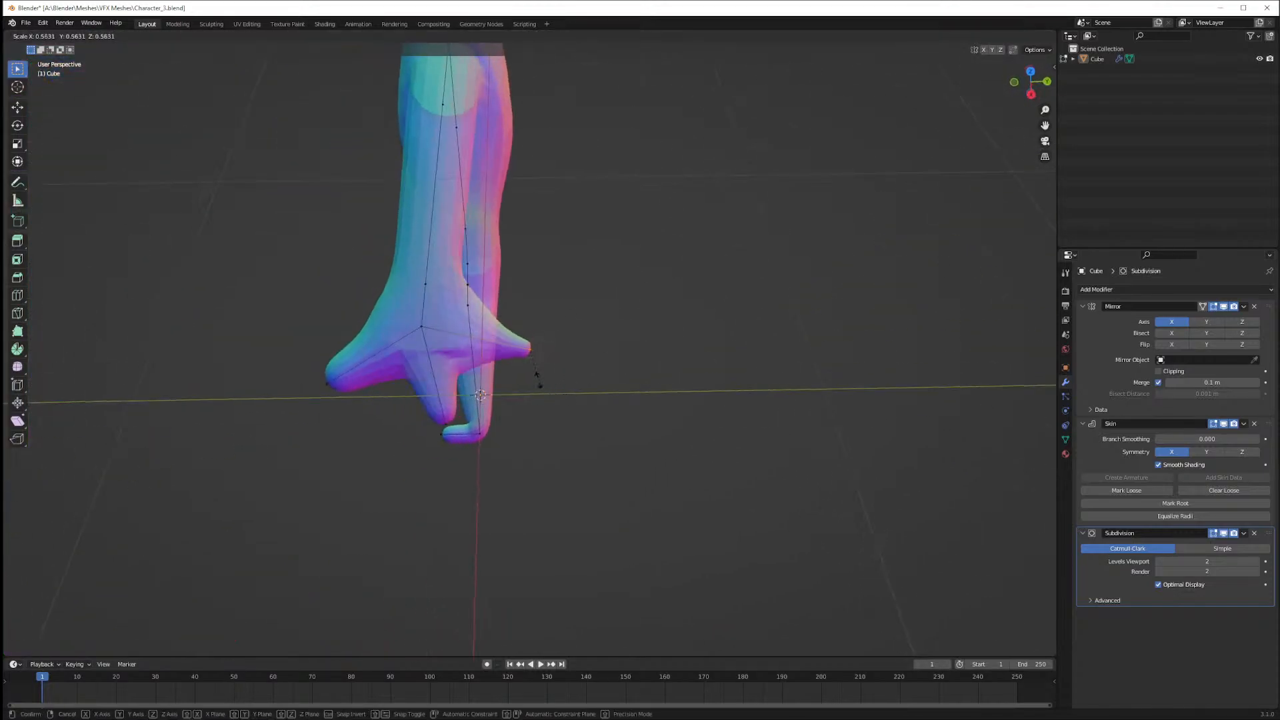
left_click(547, 398)
left_click(460, 434)
key("s")
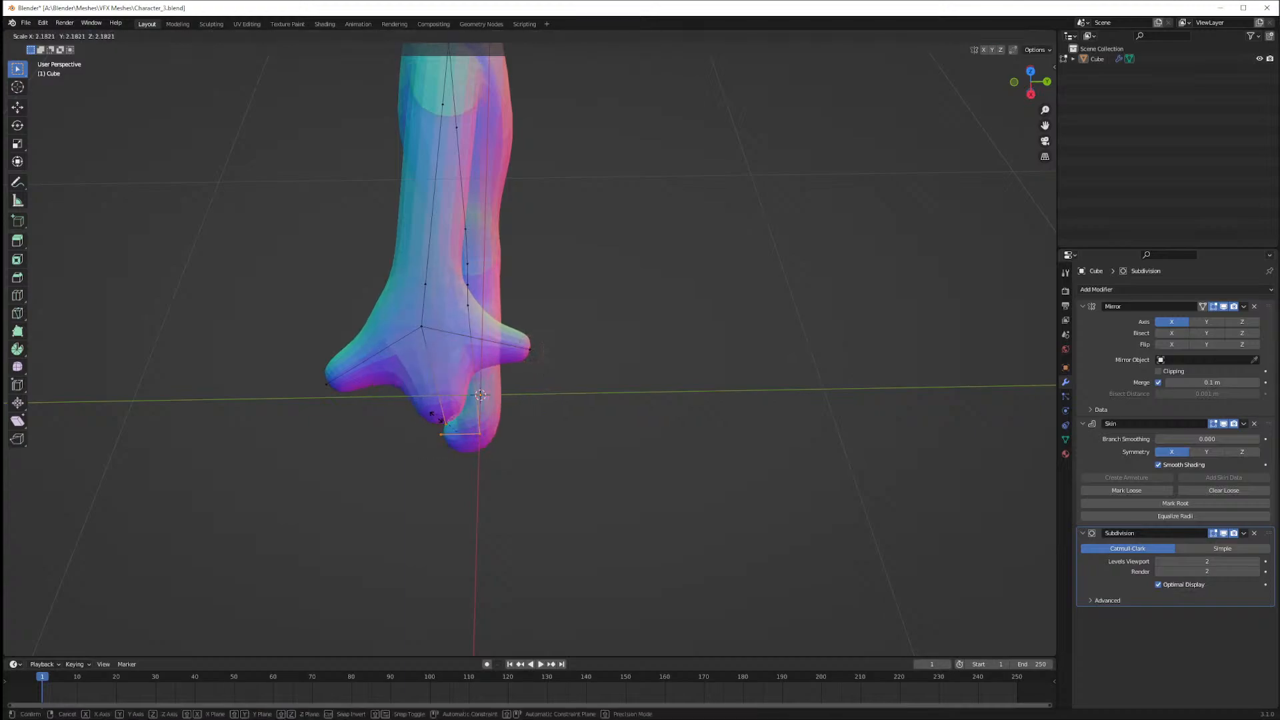
left_click(455, 442)
Shrink the skin at the middle fingertip to about 0.6 and at the front fingertip to about 0.54
middle_click_drag(546, 443, 576, 447)
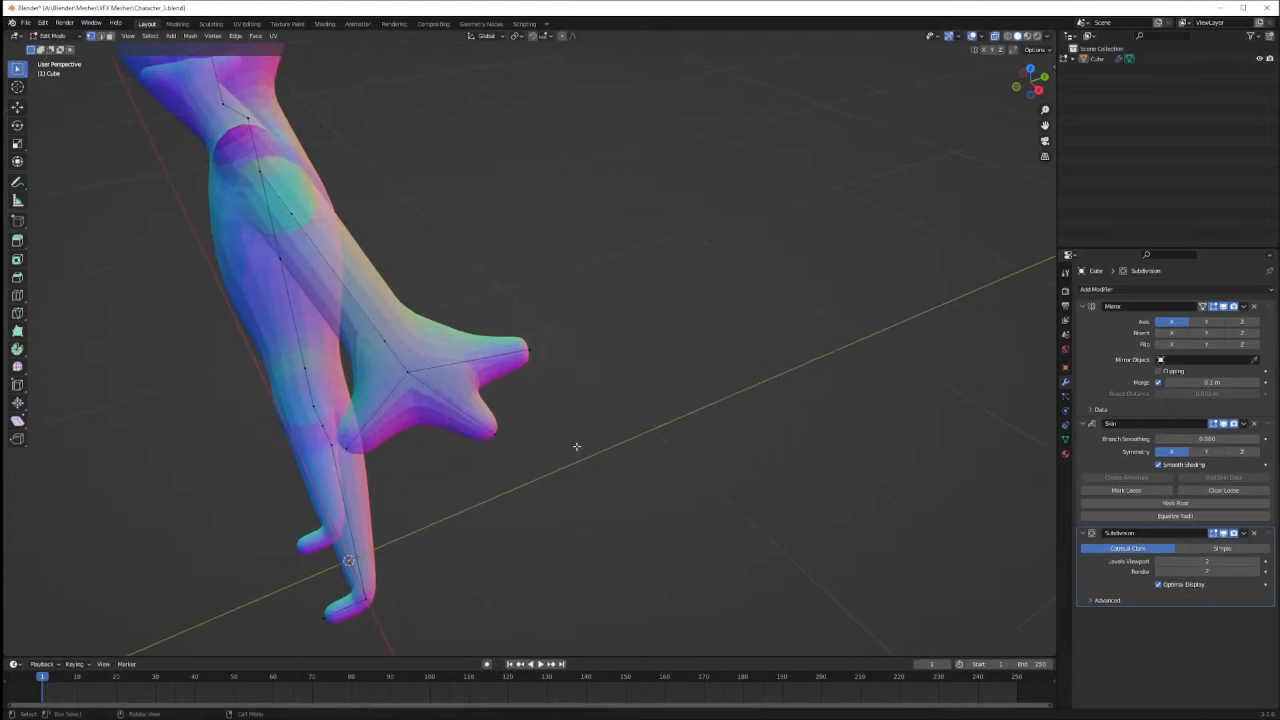
key("alt+z")
key("alt+z")
left_click_drag(519, 489, 481, 415)
key("s")
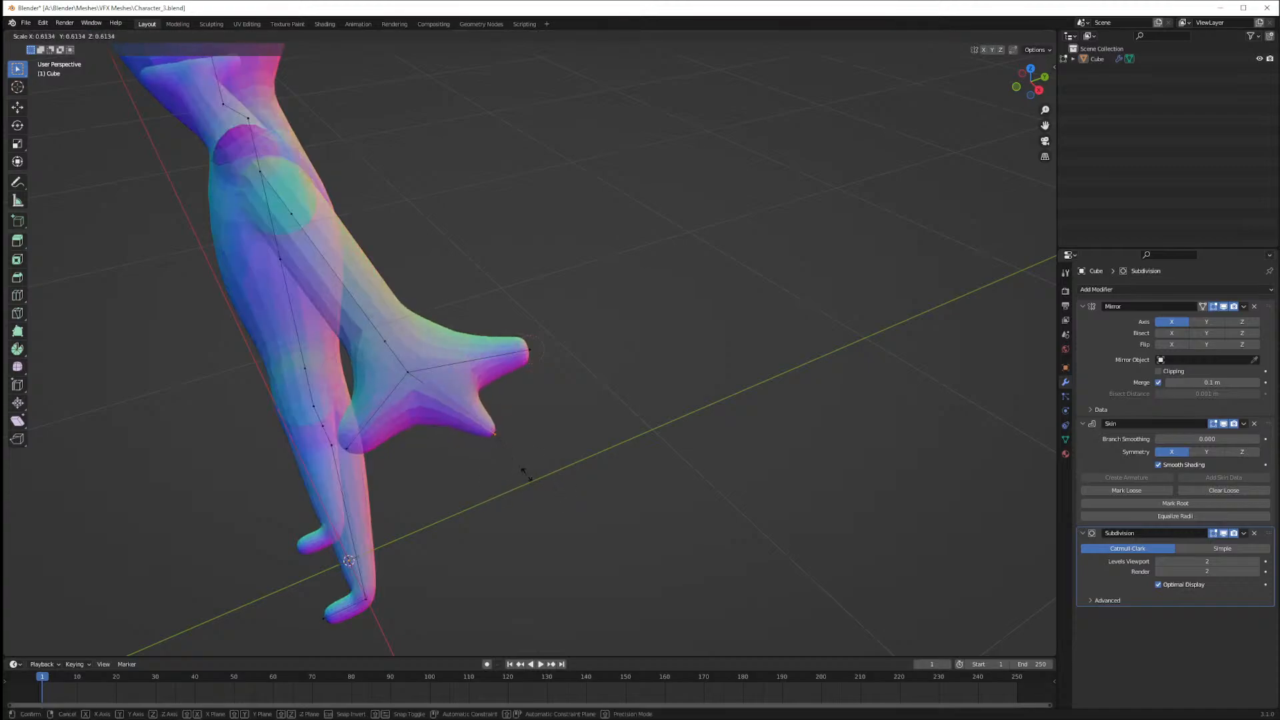
left_click(507, 469)
key("s")
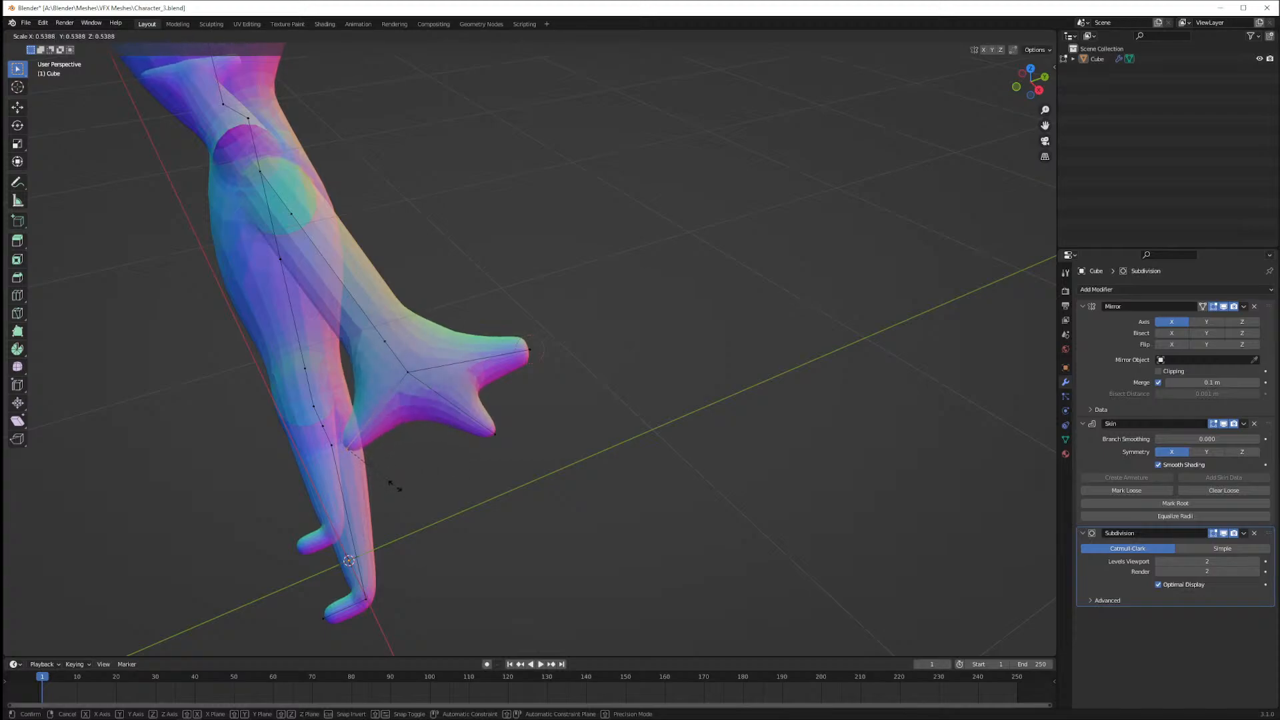
left_click(388, 482)
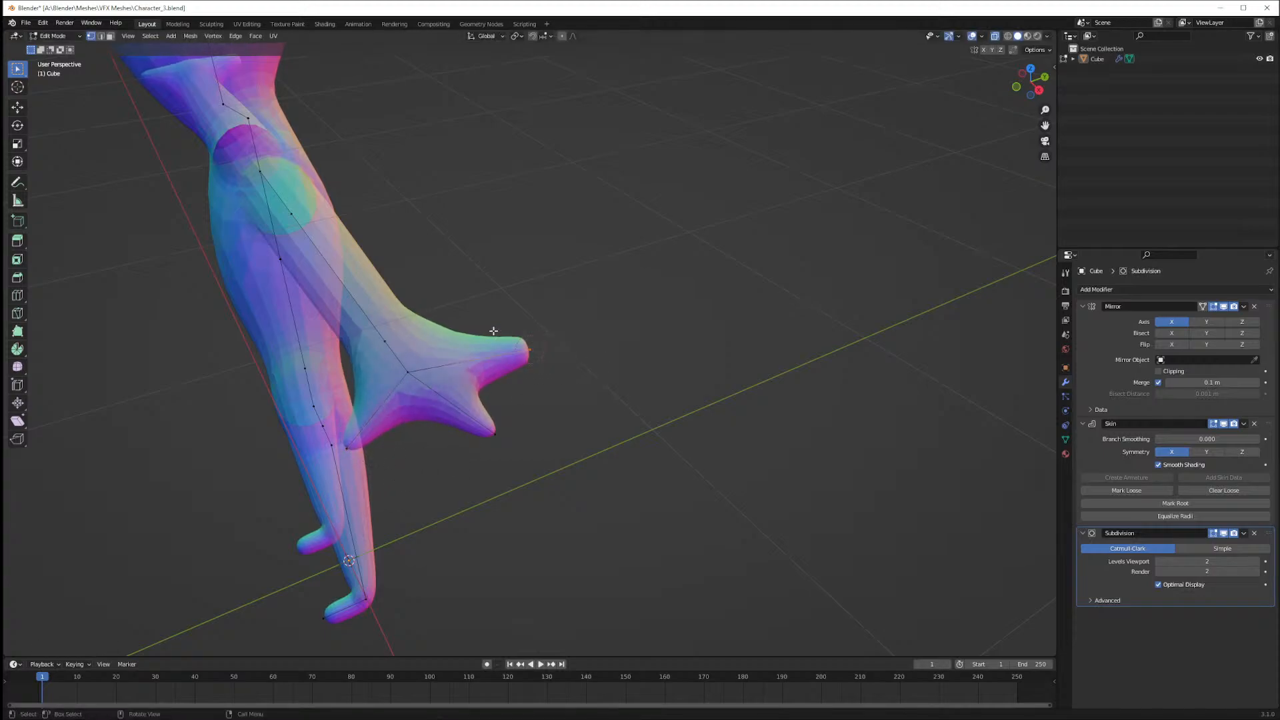
Shrink the skin at the rear fingertip so the finger tapers to a thin point
key("ctrl+a")
right_click(546, 360)
key("ctrl+a")
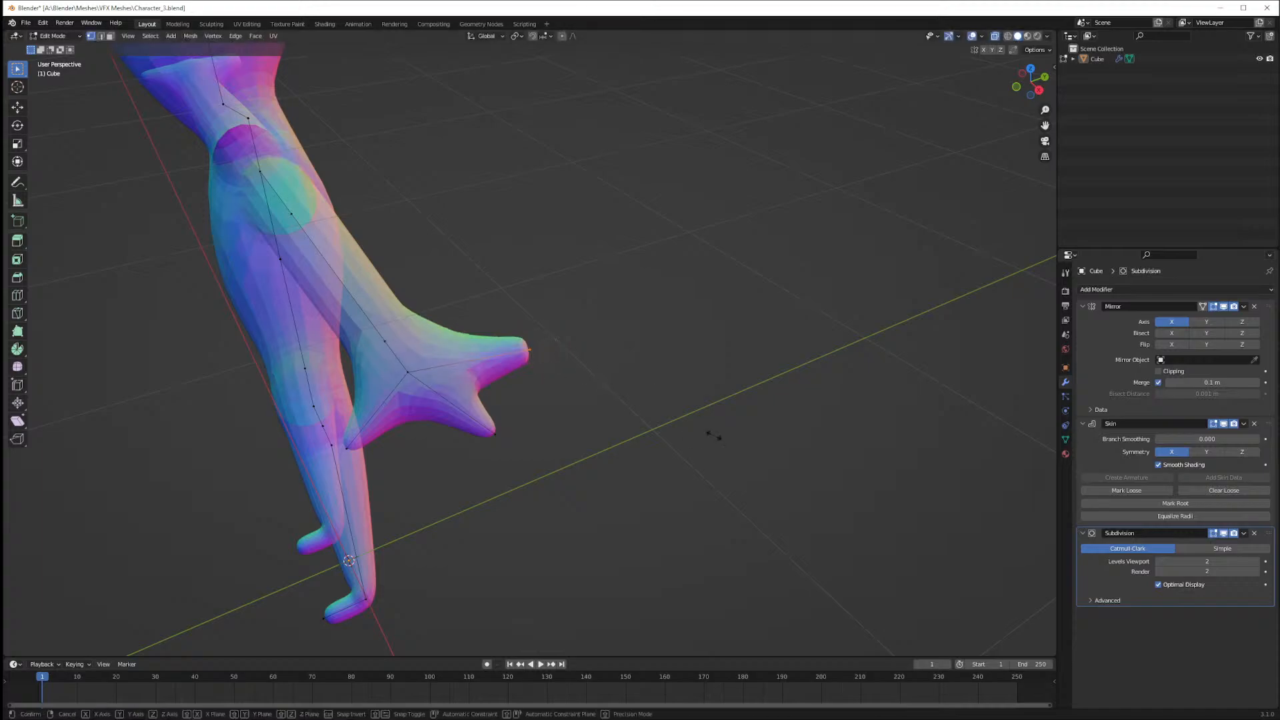
left_click(625, 409)
key("g")
key("x")
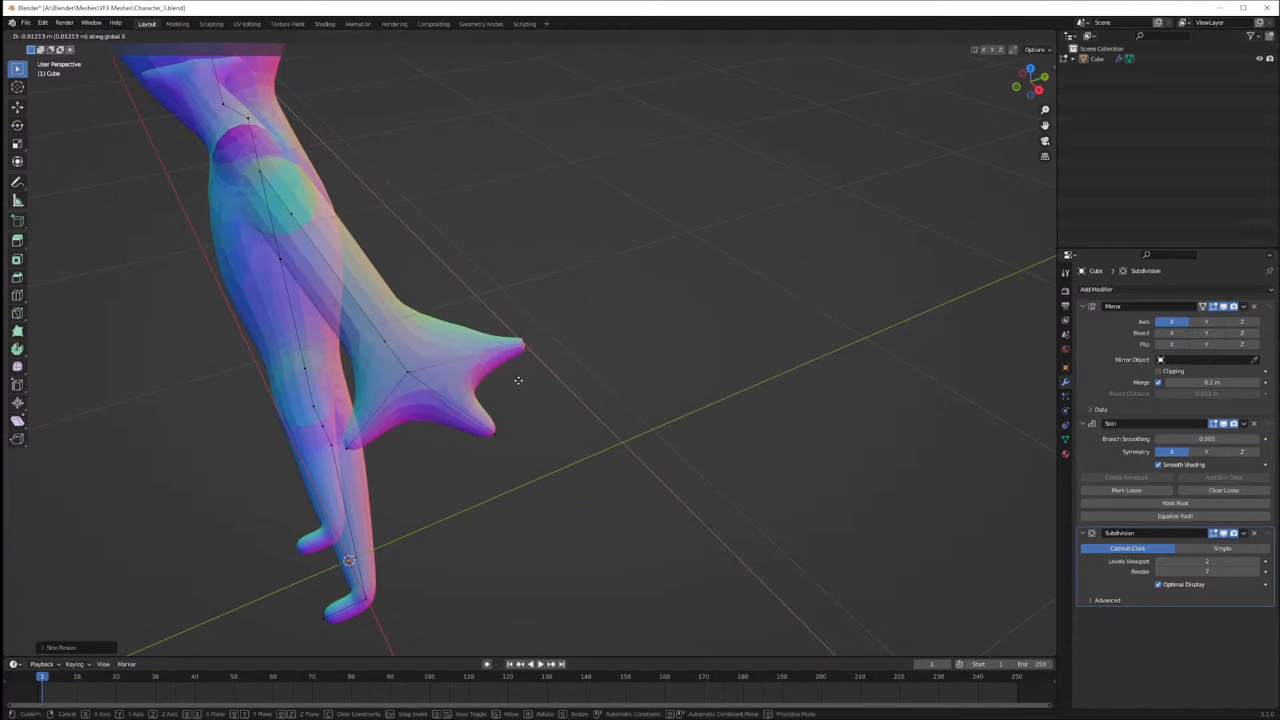
right_click(519, 381)
Try to extend the rear fingertip with an extruded vertex, and undo the vertex deletion
key("e")
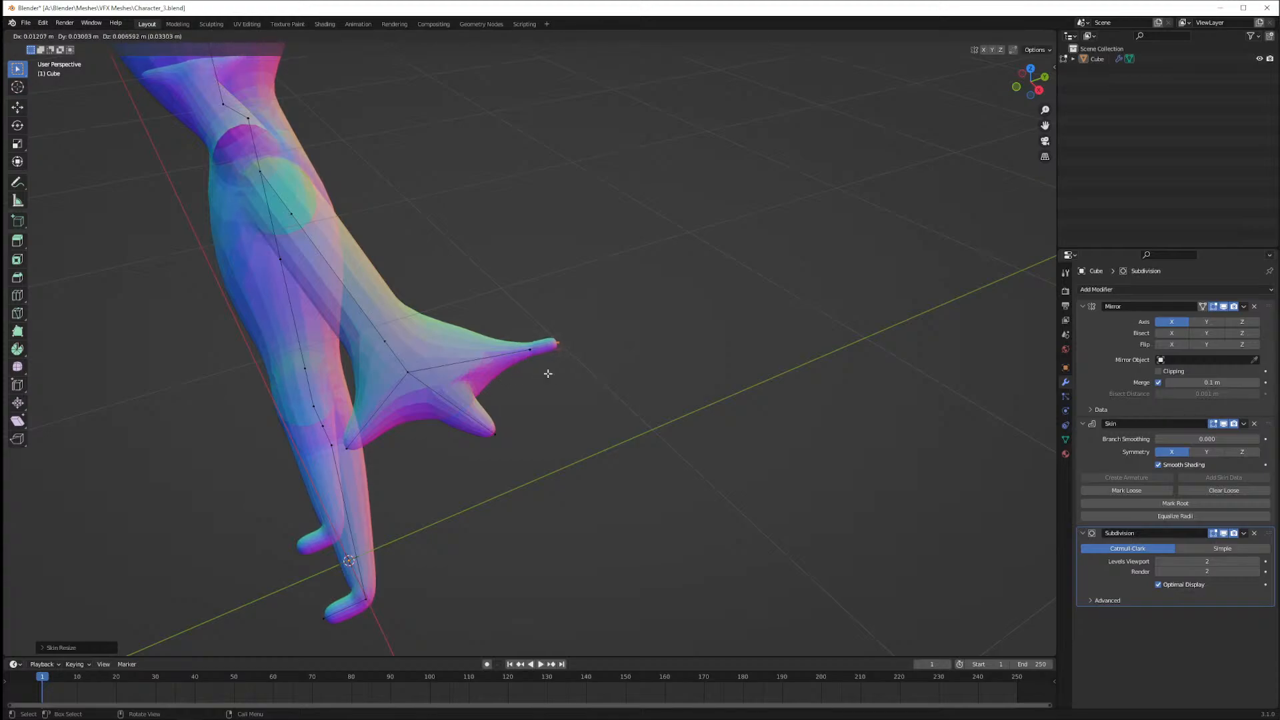
right_click(550, 375)
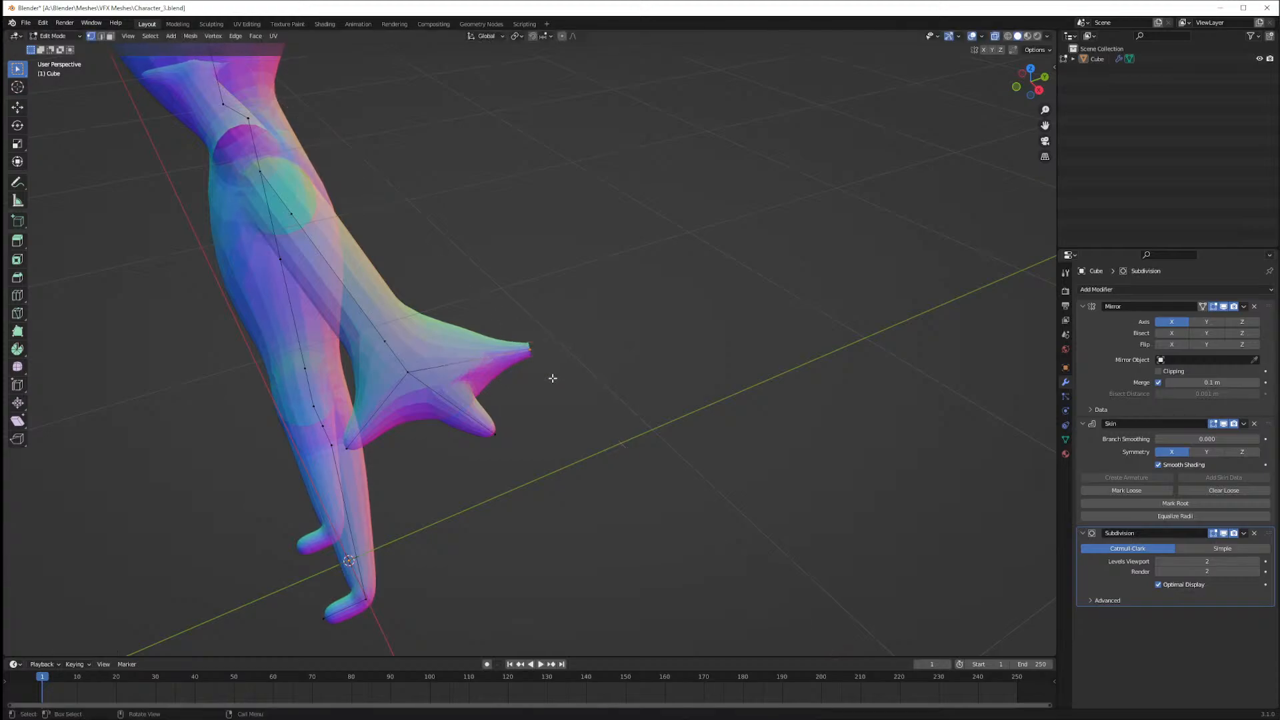
key("x")
left_click(538, 382)
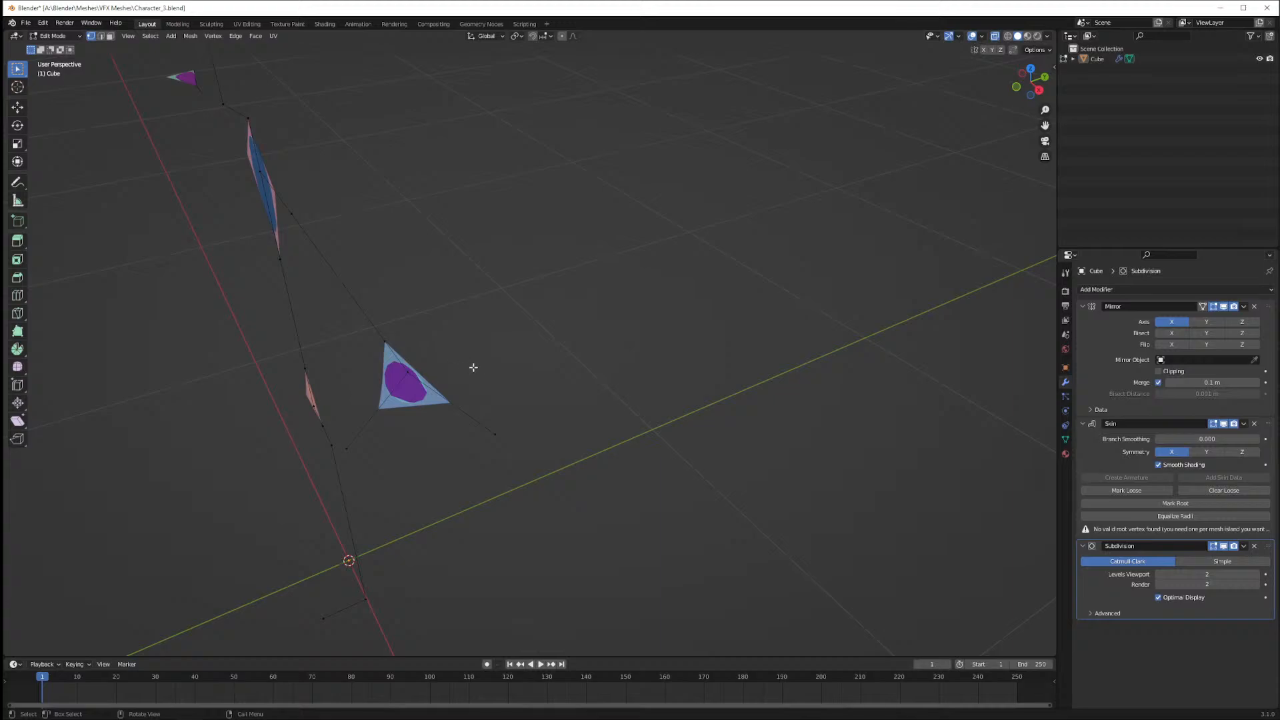
middle_click_drag(473, 368, 502, 358)
key("ctrl+z")
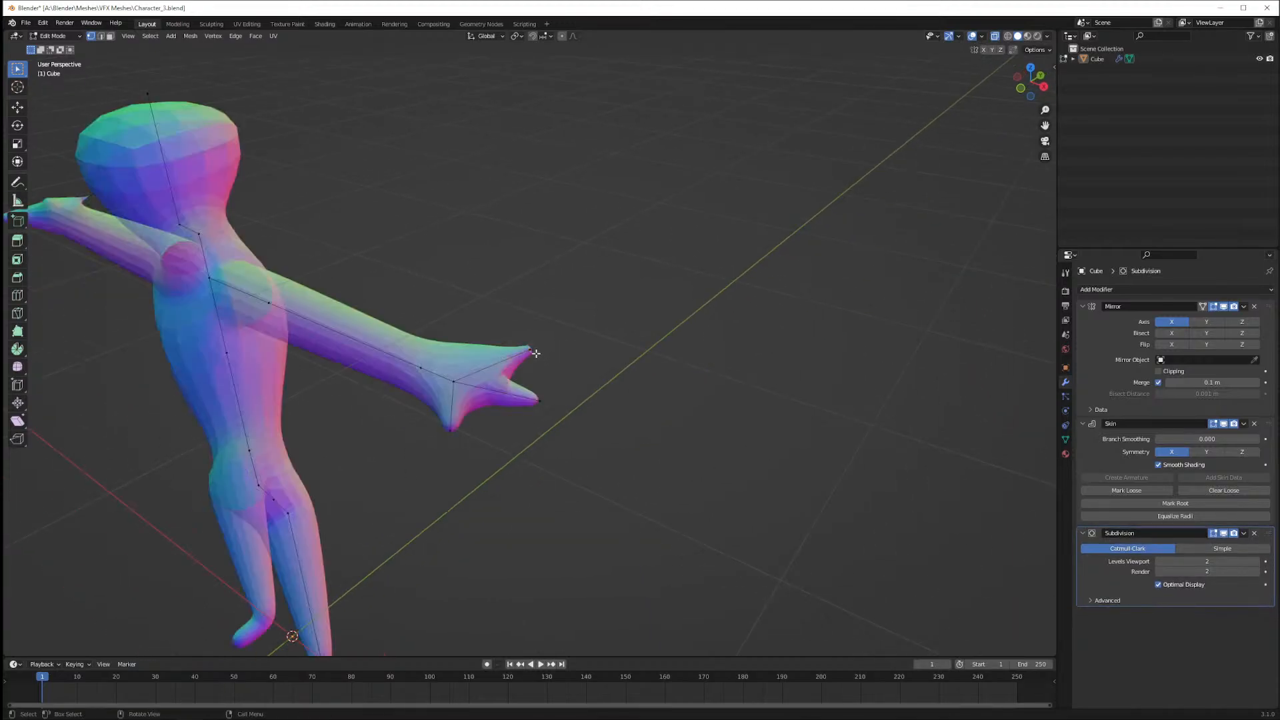
Try to delete the rear fingertip vertex and undo the deletion
key("x")
left_click(552, 346)
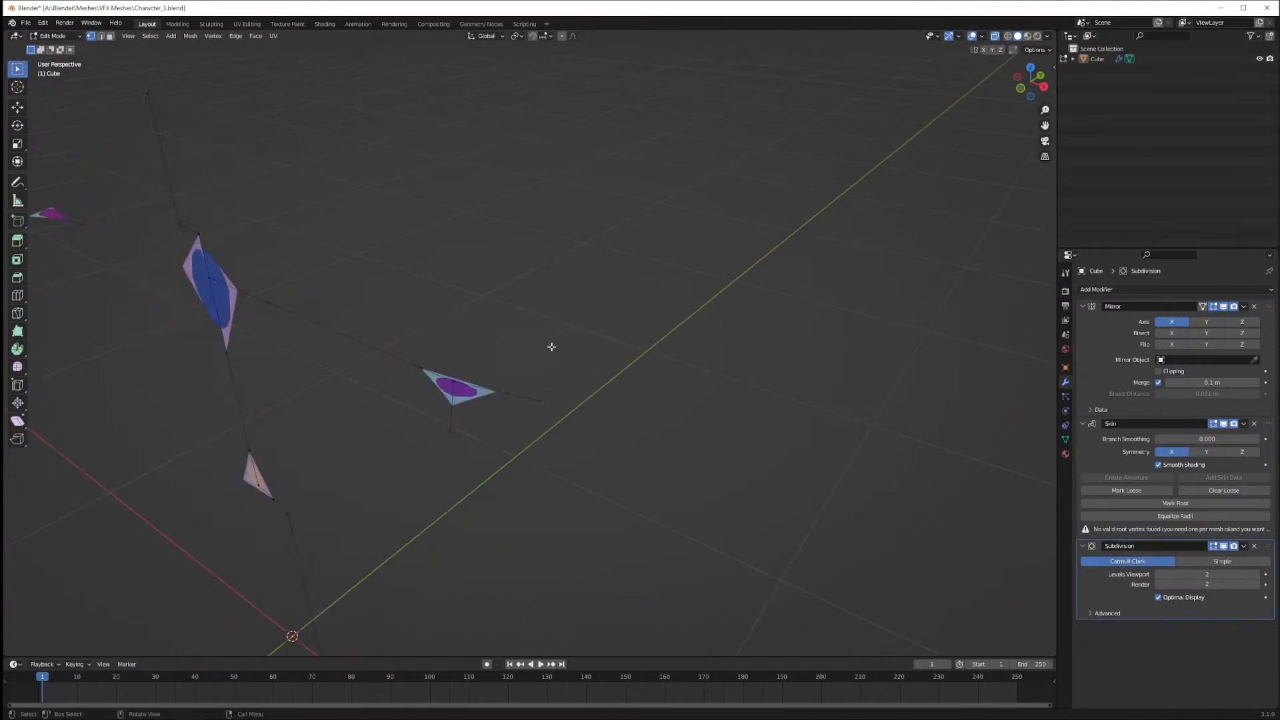
key("ctrl+z")
middle_click_drag(552, 346, 530, 388)
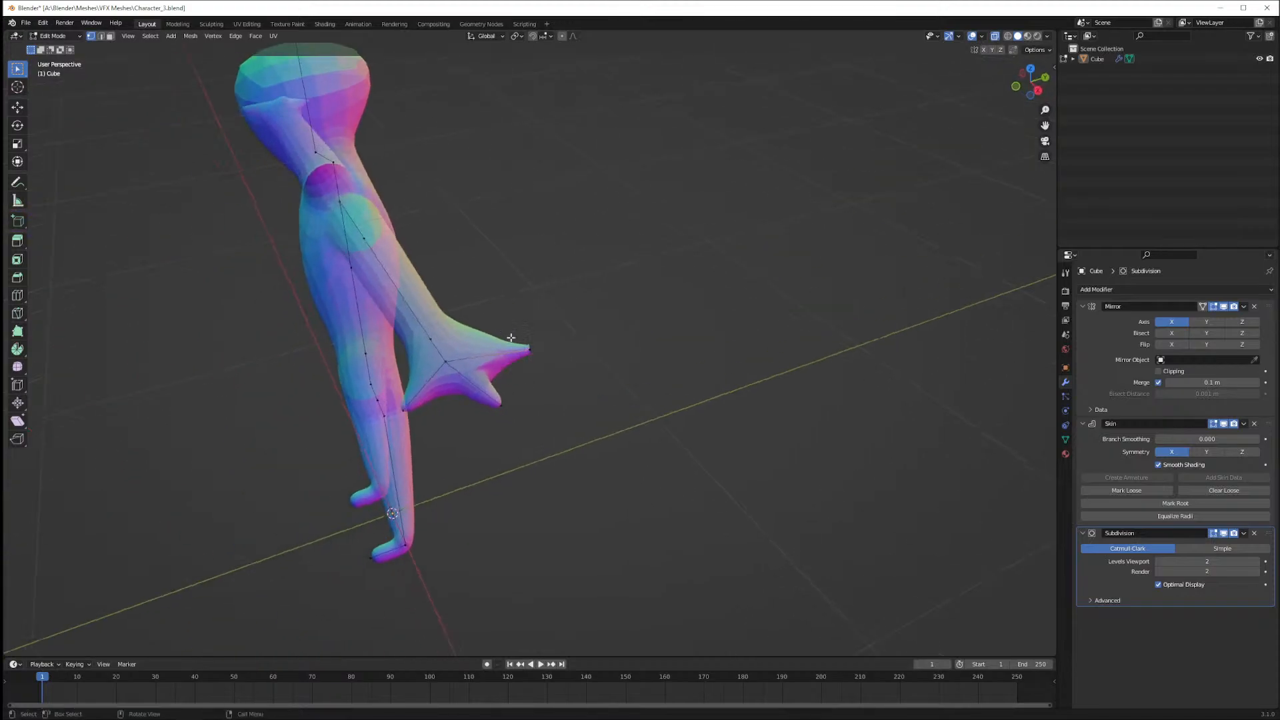
right_click(536, 347)
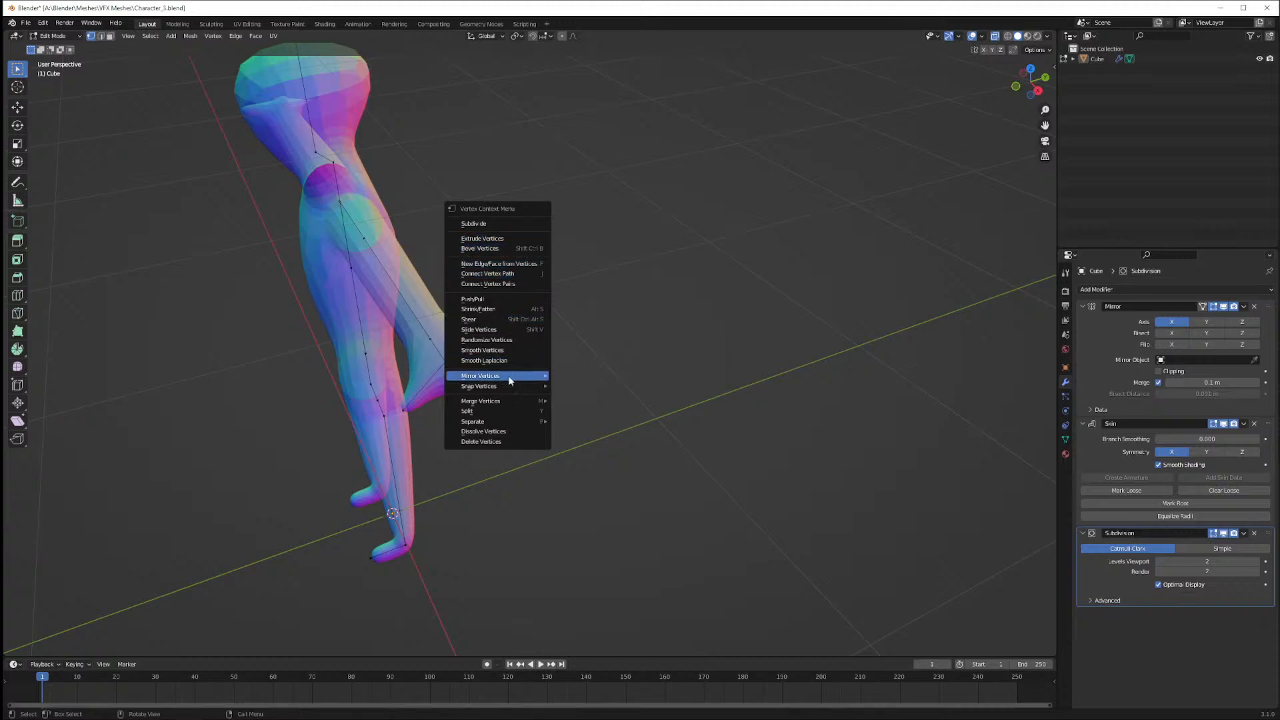
key("Escape")
mouse_move(543, 397)
middle_mouse_down()
mouse_move(620, 377)
mouse_move(580, 366)
mouse_move(471, 418)
mouse_move(498, 443)
mouse_move(549, 379)
middle_mouse_up()
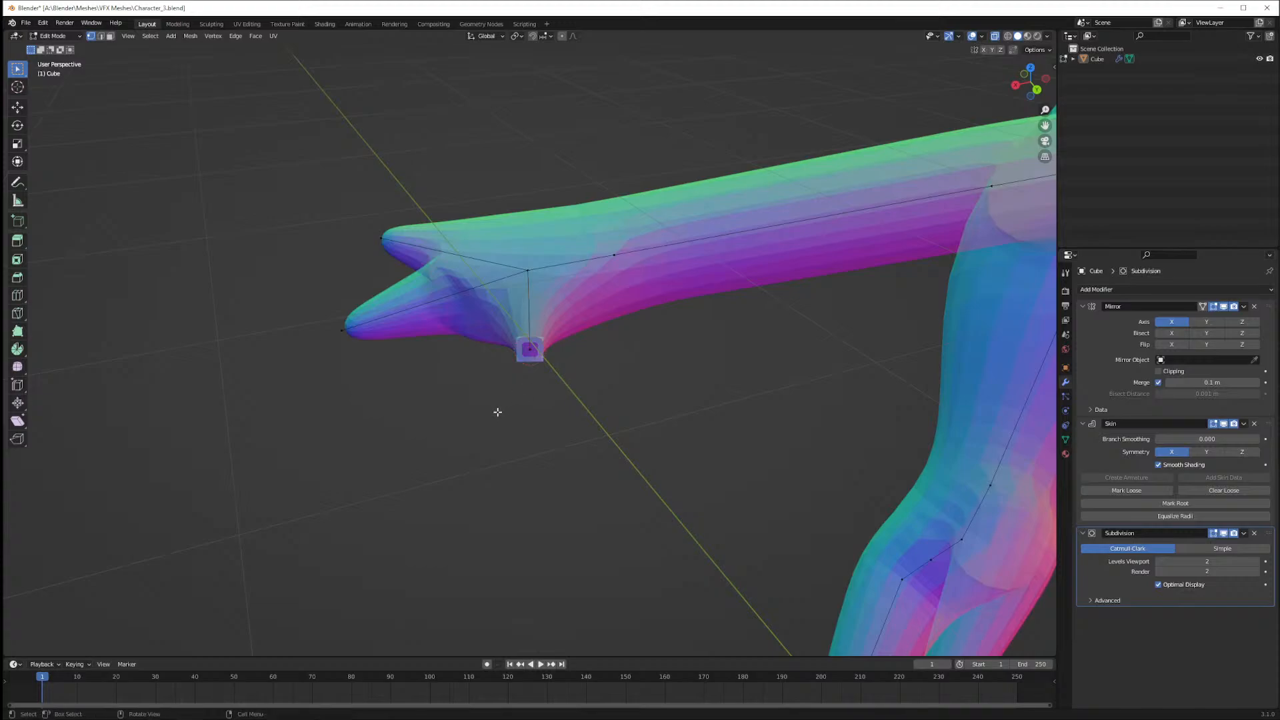
Thicken the skin at the rear fingertip into a rounder tip
key("ctrl+a")
left_click(512, 415)
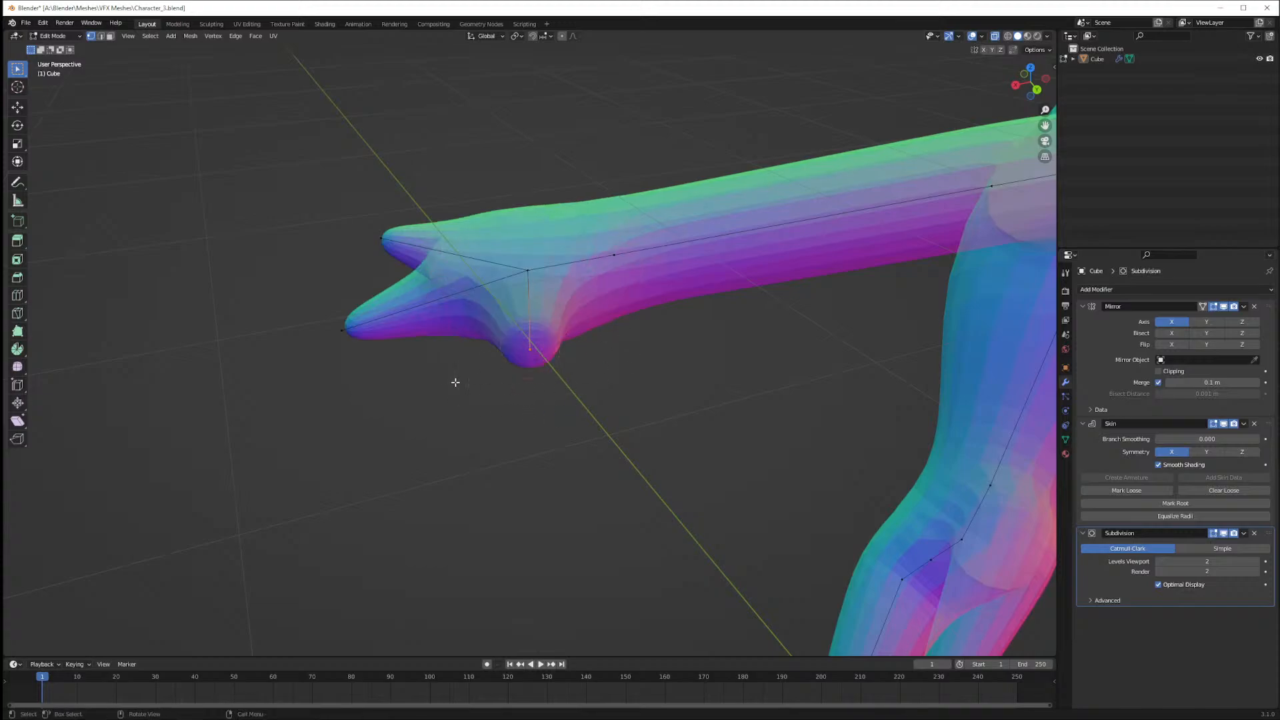
middle_click_drag(456, 383, 583, 414)
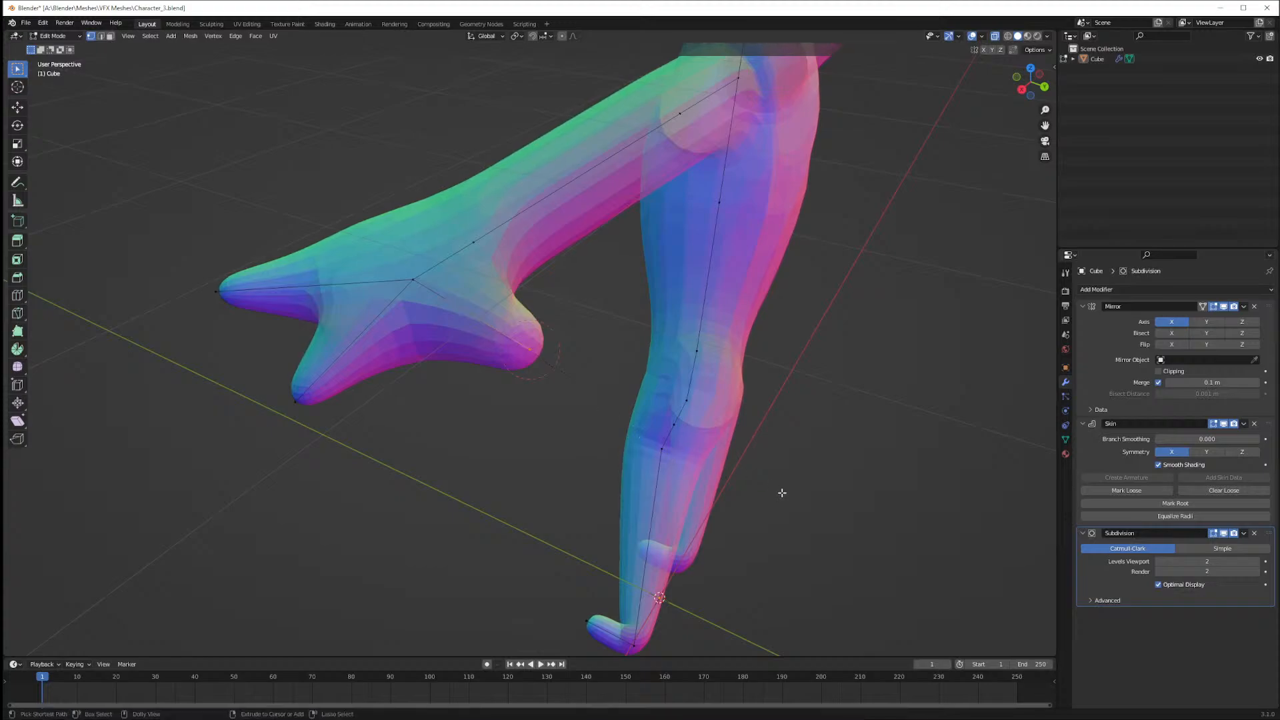
Try to lengthen the rear finger by extruding additional vertices outward and upward from its tip
key("g")
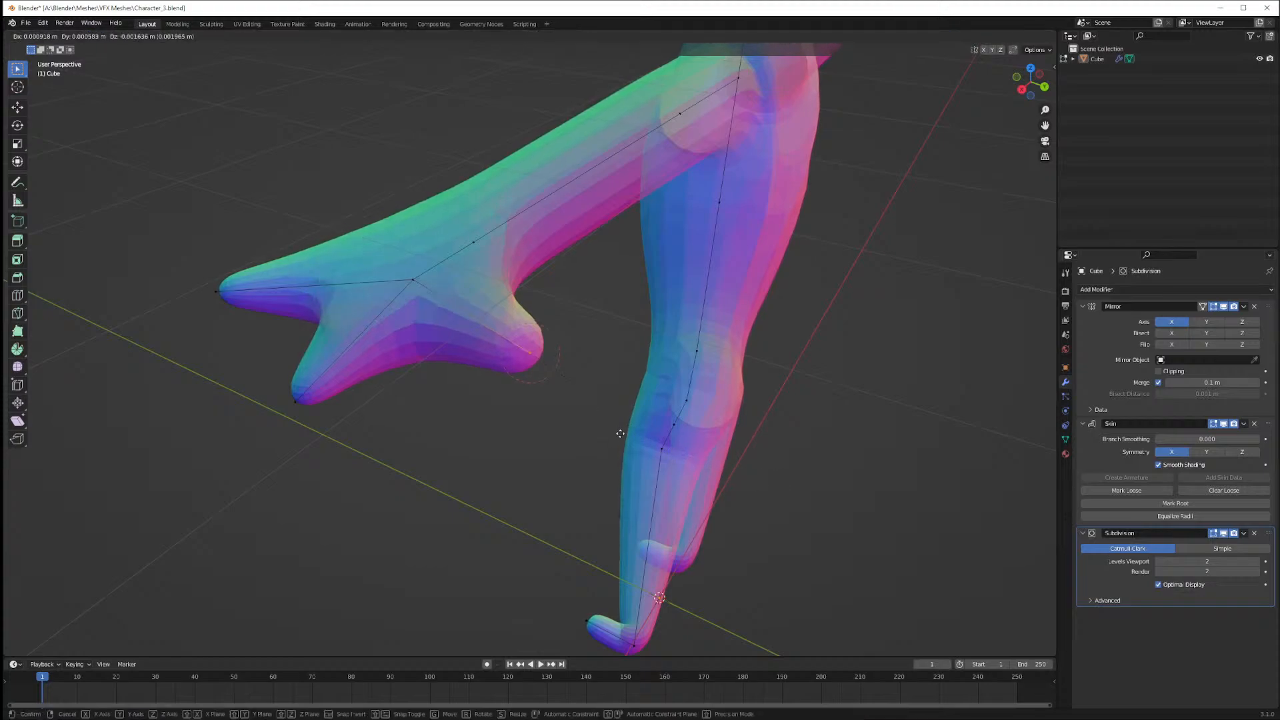
left_click(651, 456)
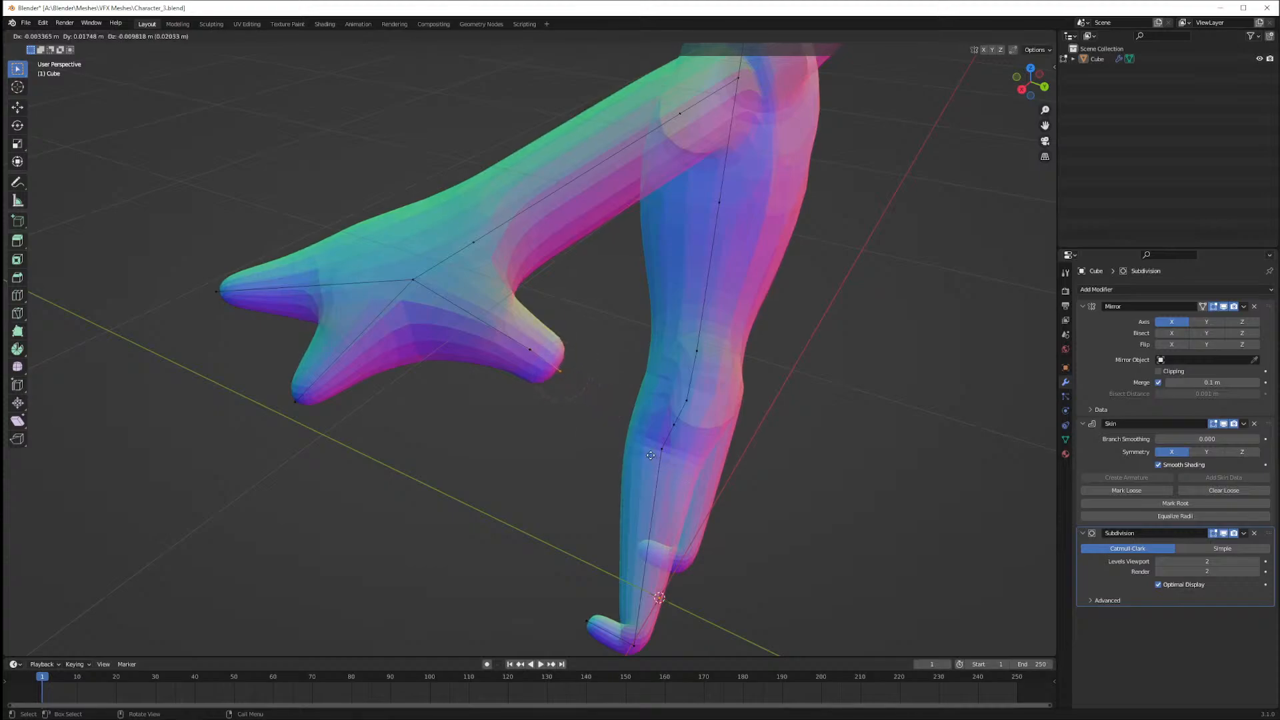
middle_click_drag(543, 420, 577, 416)
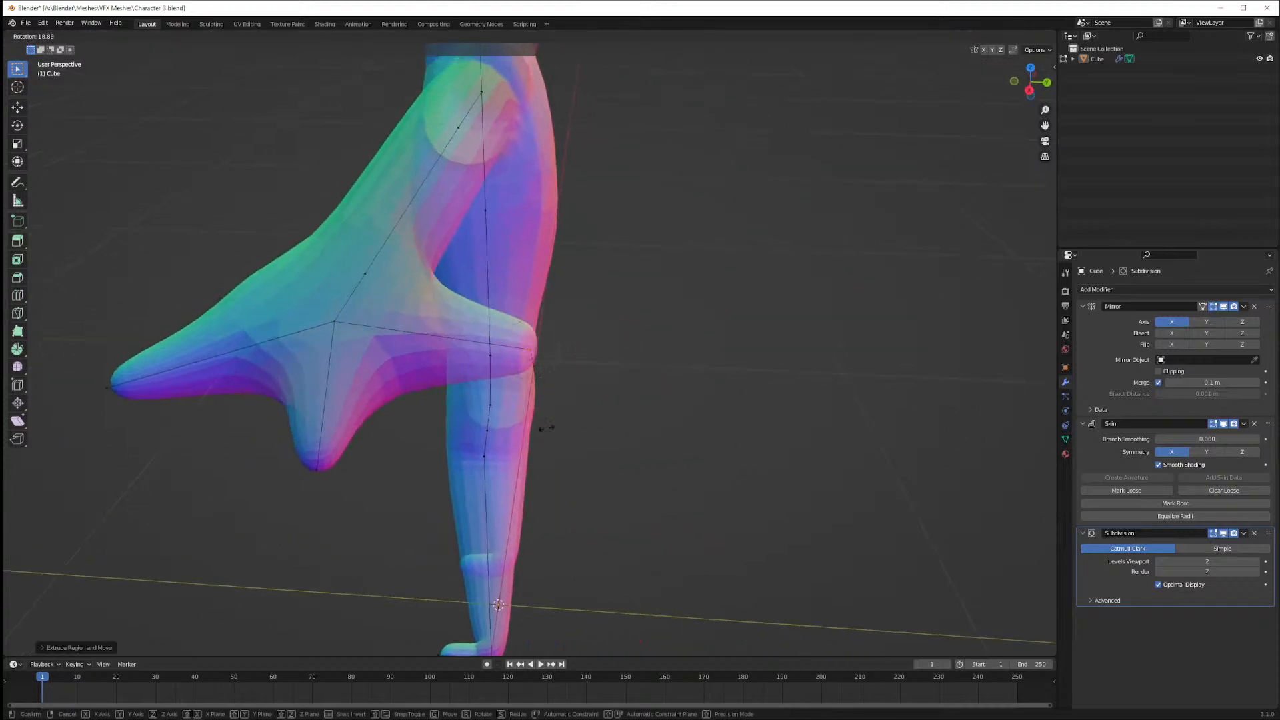
key("e")
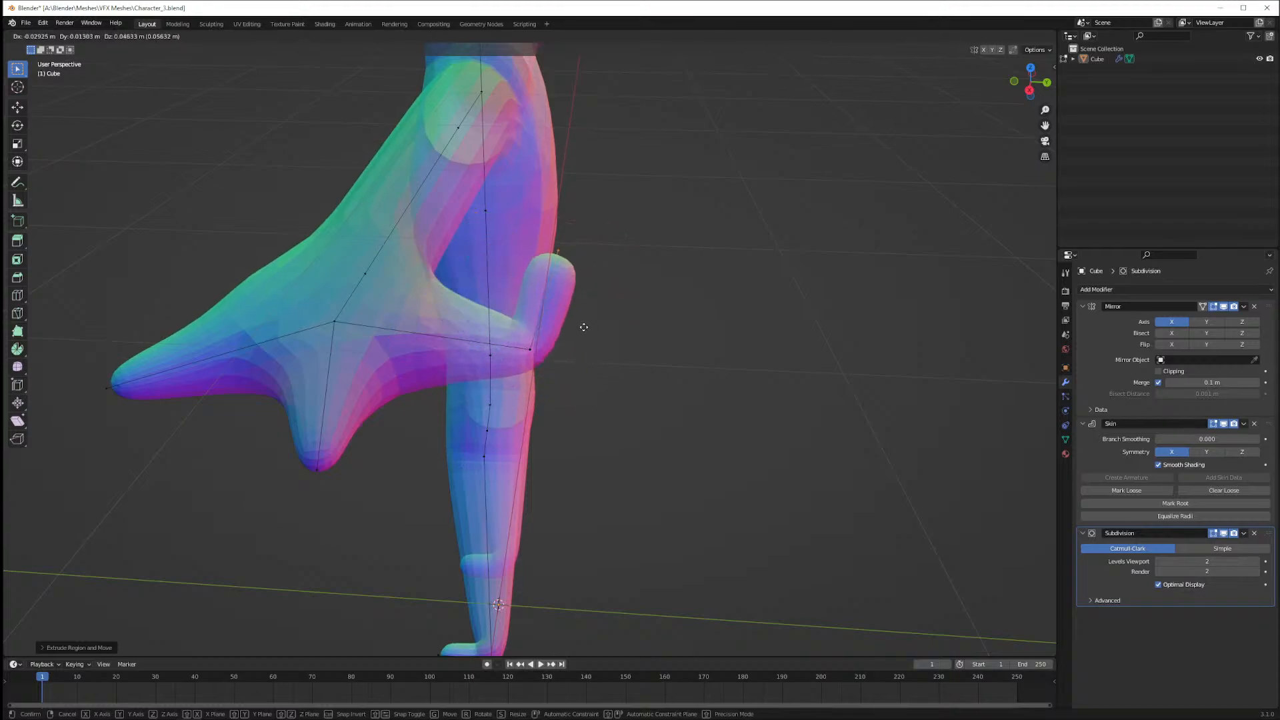
left_click(620, 355)
key("KP_Decimal")
scroll(602, 359, "down", 8)
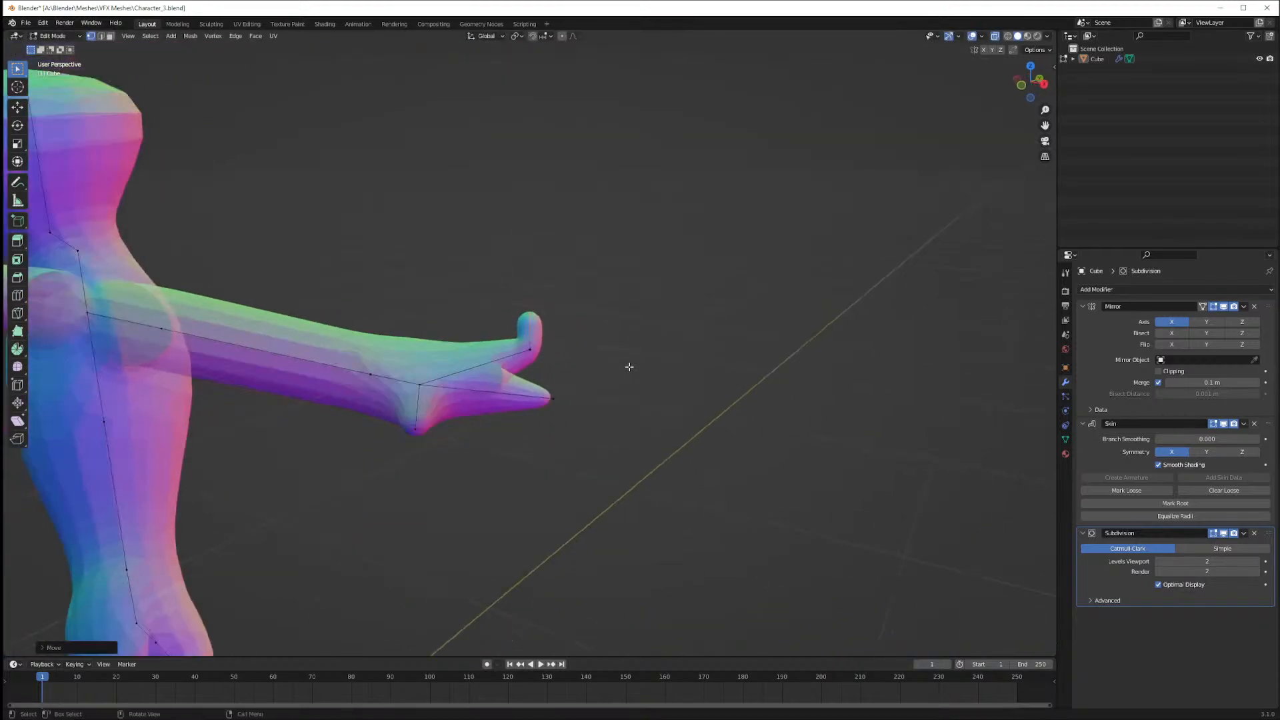
middle_click_drag(610, 363, 579, 413)
scroll(579, 412, "up", 3)
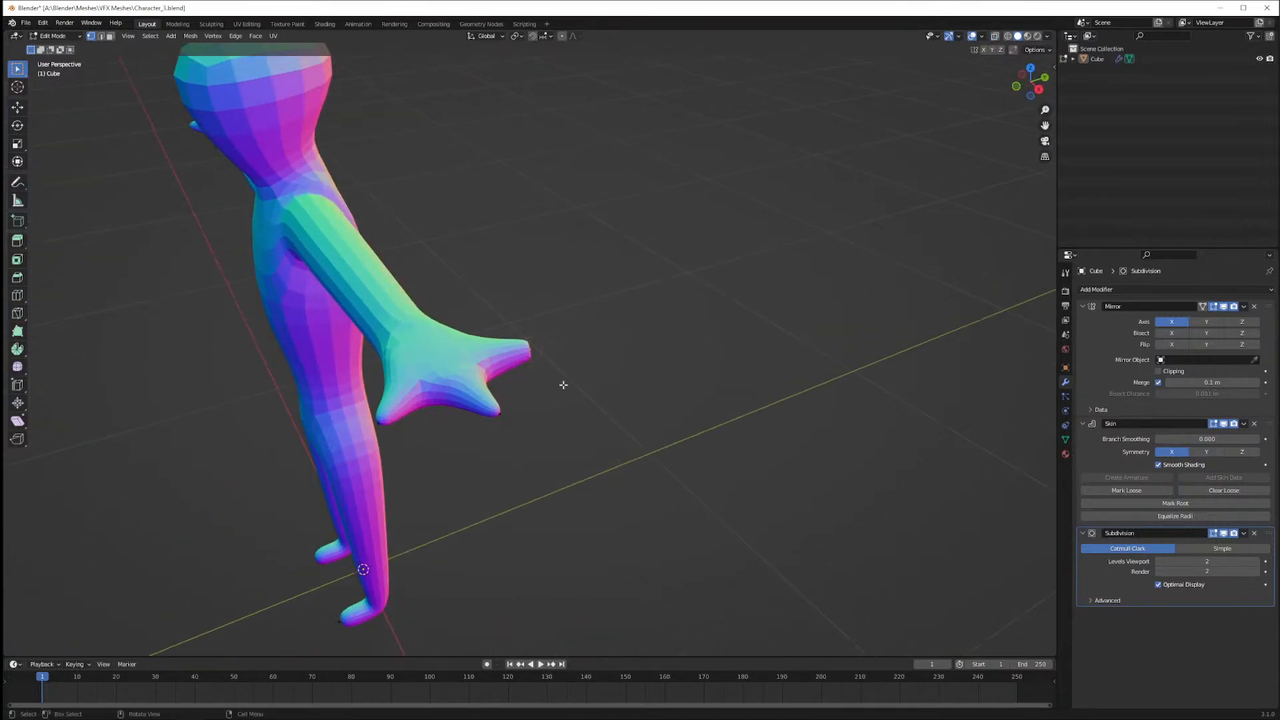
Resize the skin at the rear fingertip and reselect its vertex with X-ray display on
key("ctrl+a")
left_click(559, 398)
key("alt+z")
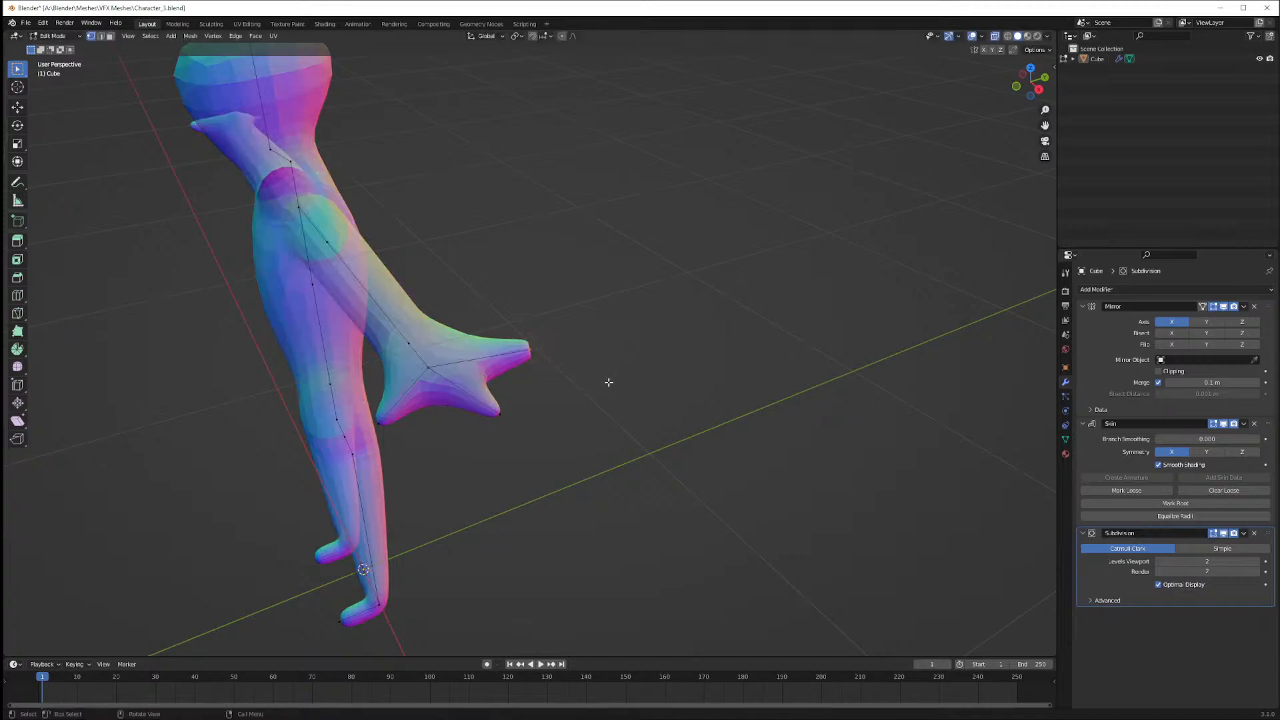
left_click_drag(561, 378, 432, 337)
middle_click_drag(446, 452, 534, 492)
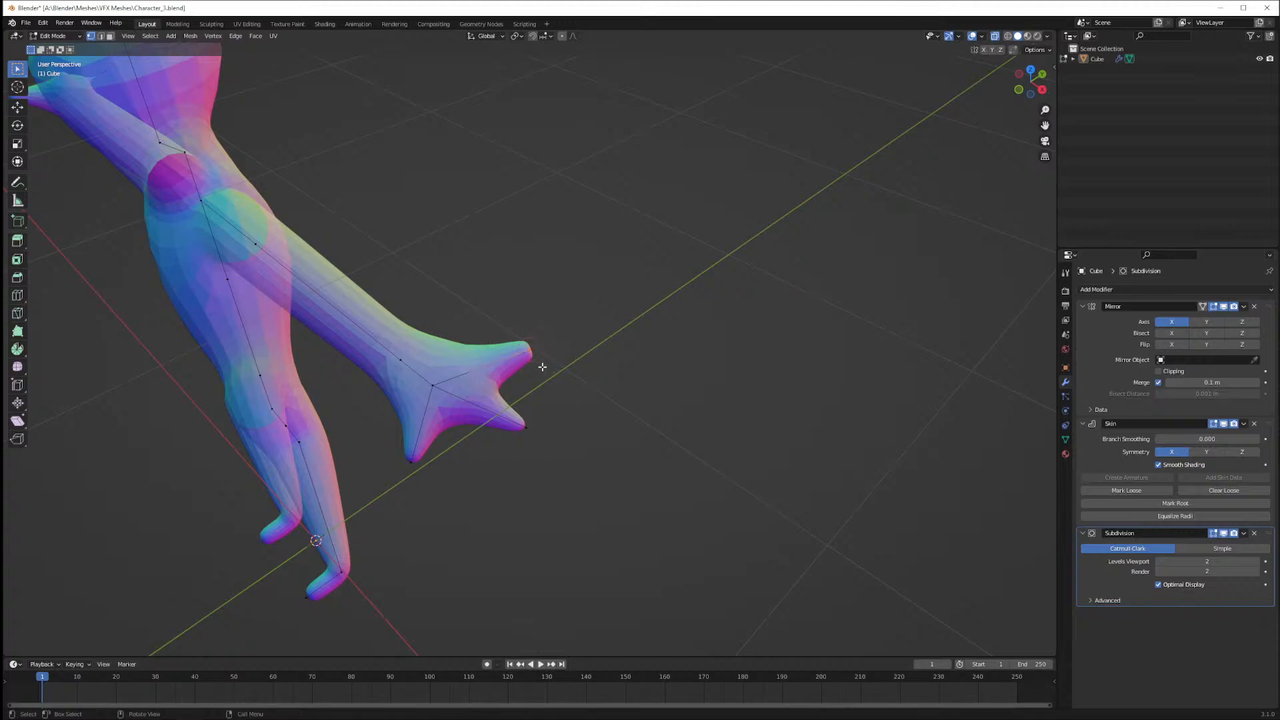
Try to reposition the rear fingertip, first freely and then along the X axis
middle_click_drag(542, 367, 581, 402)
key("g")
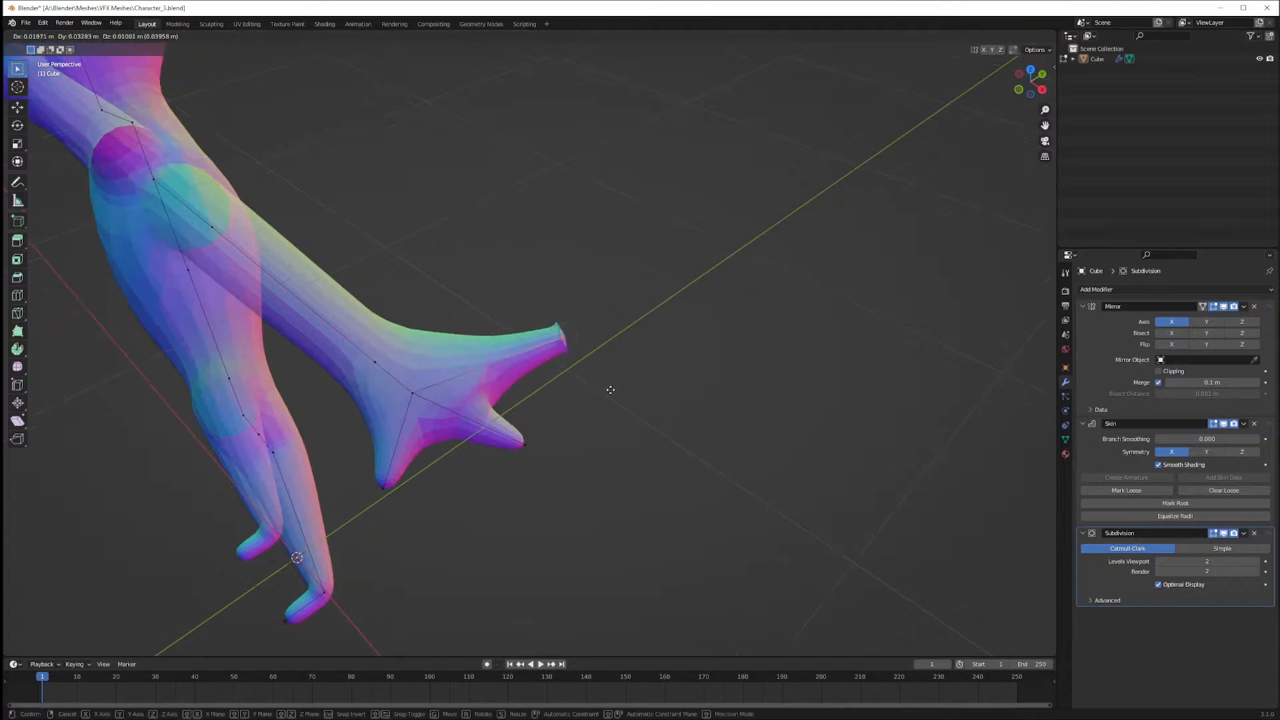
left_click(553, 412)
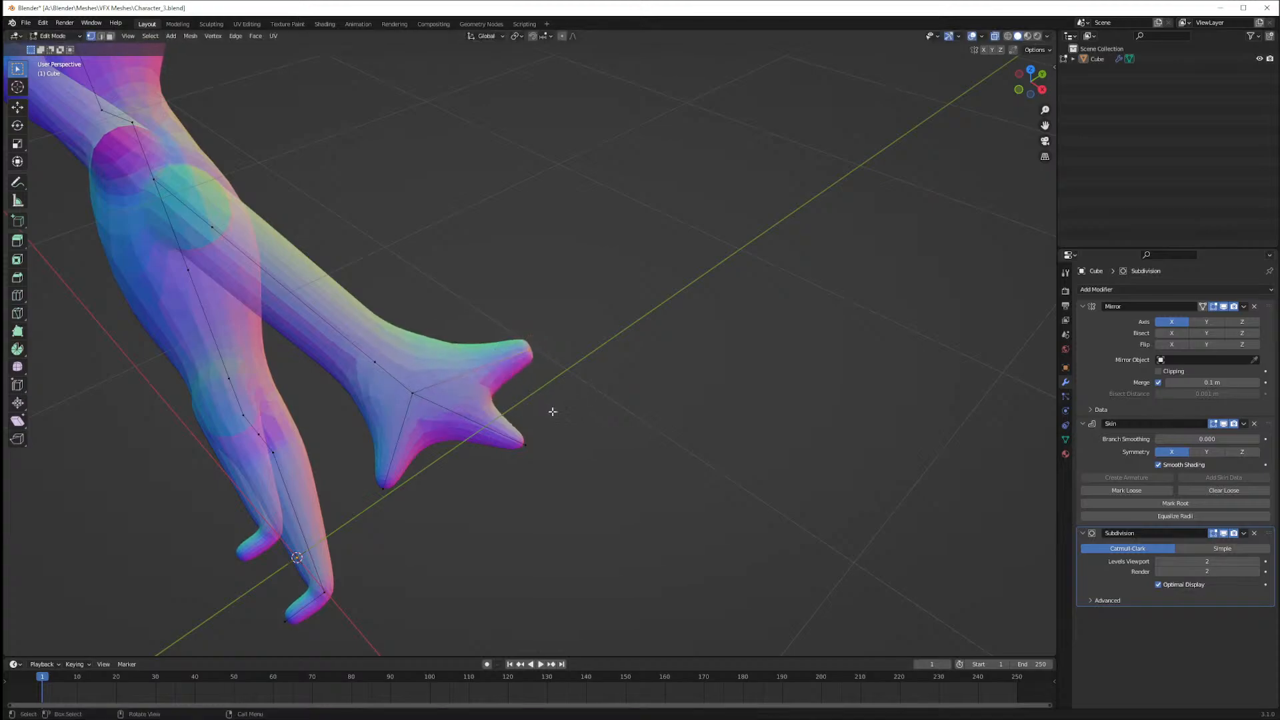
key("g")
key("x")
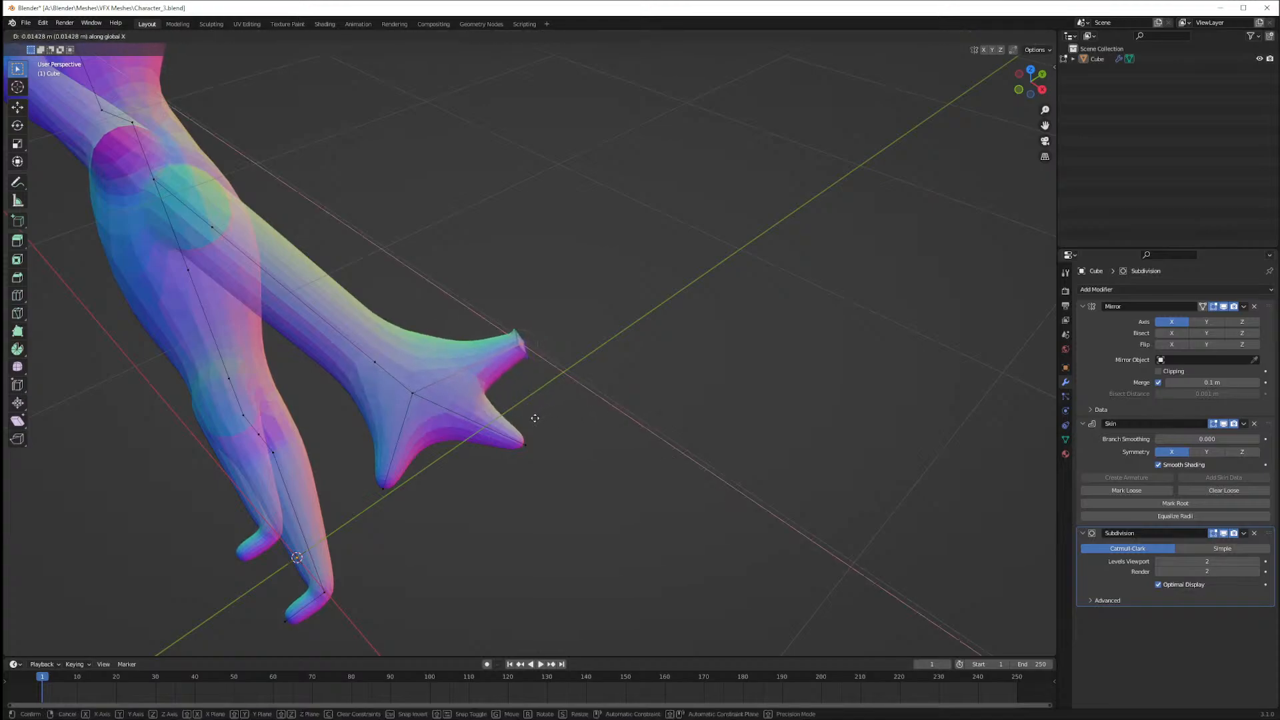
left_click(552, 418)
mouse_move(552, 417)
middle_mouse_down()
mouse_move(587, 383)
mouse_move(436, 385)
mouse_move(539, 404)
middle_mouse_up()
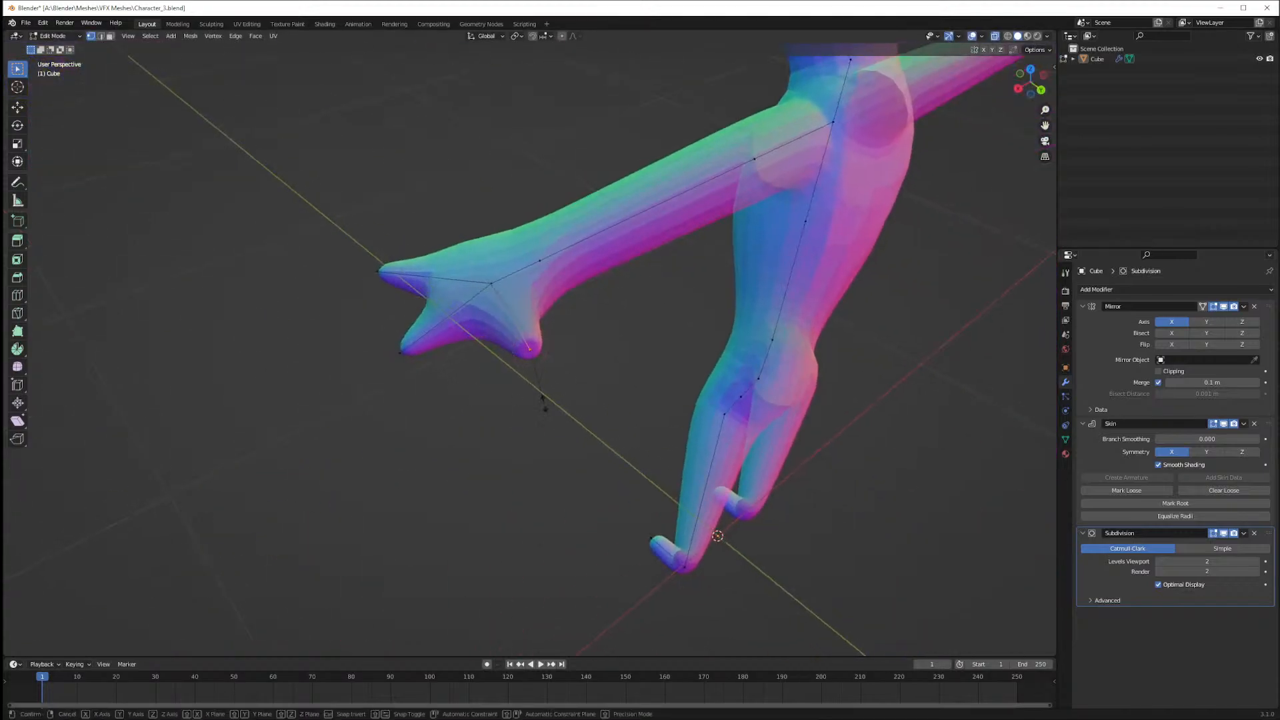
Try to enlarge the skin at the rear fingertip along the Y axis
key("ctrl+a")
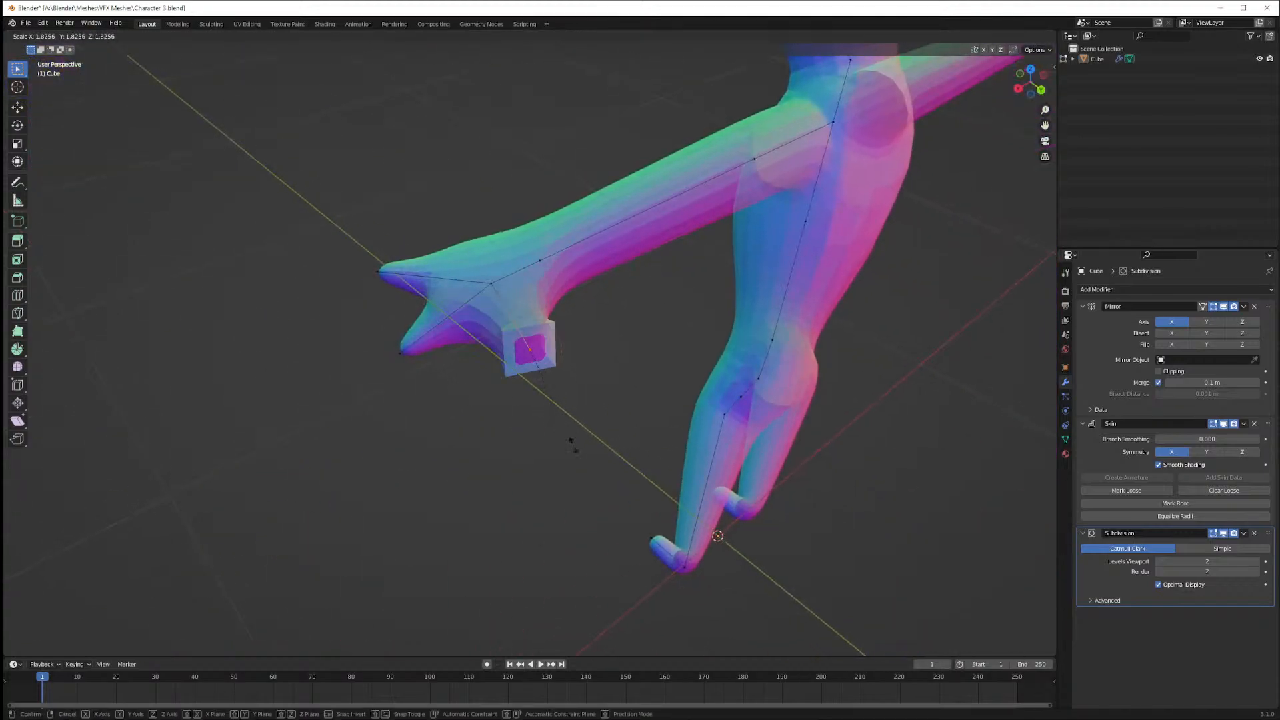
key("y")
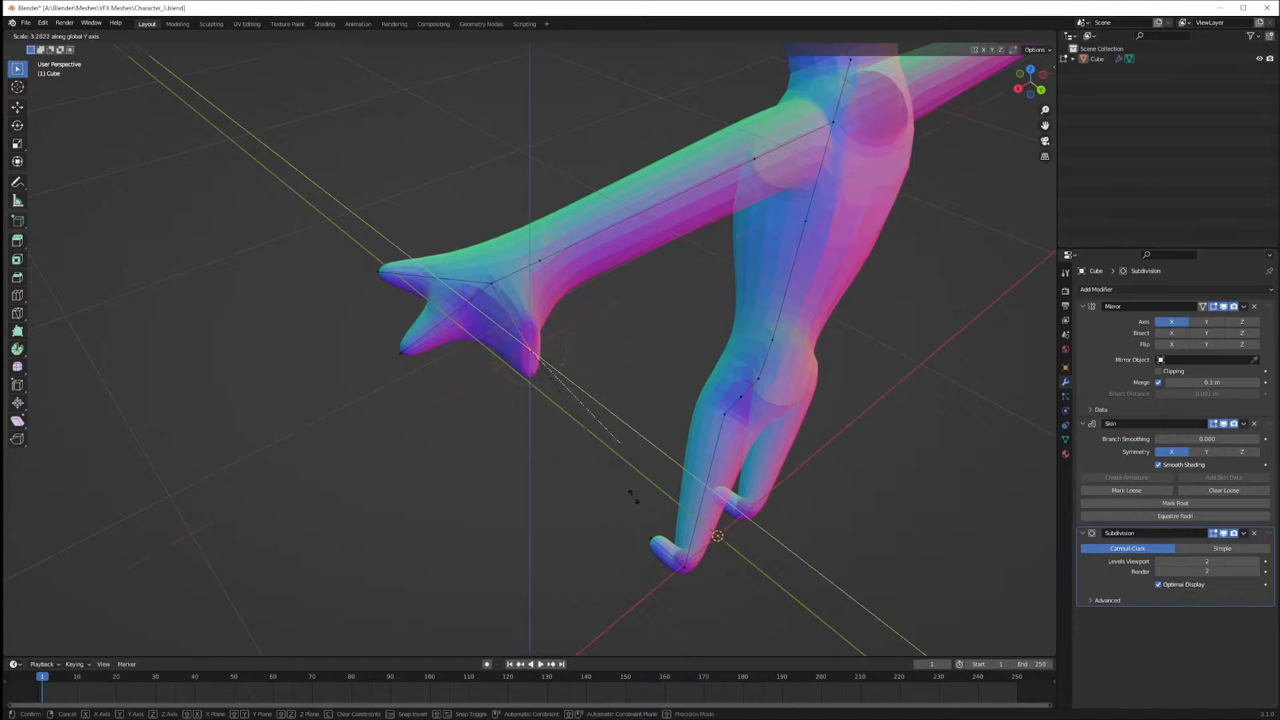
left_click(494, 386)
middle_click_drag(494, 387, 677, 418)
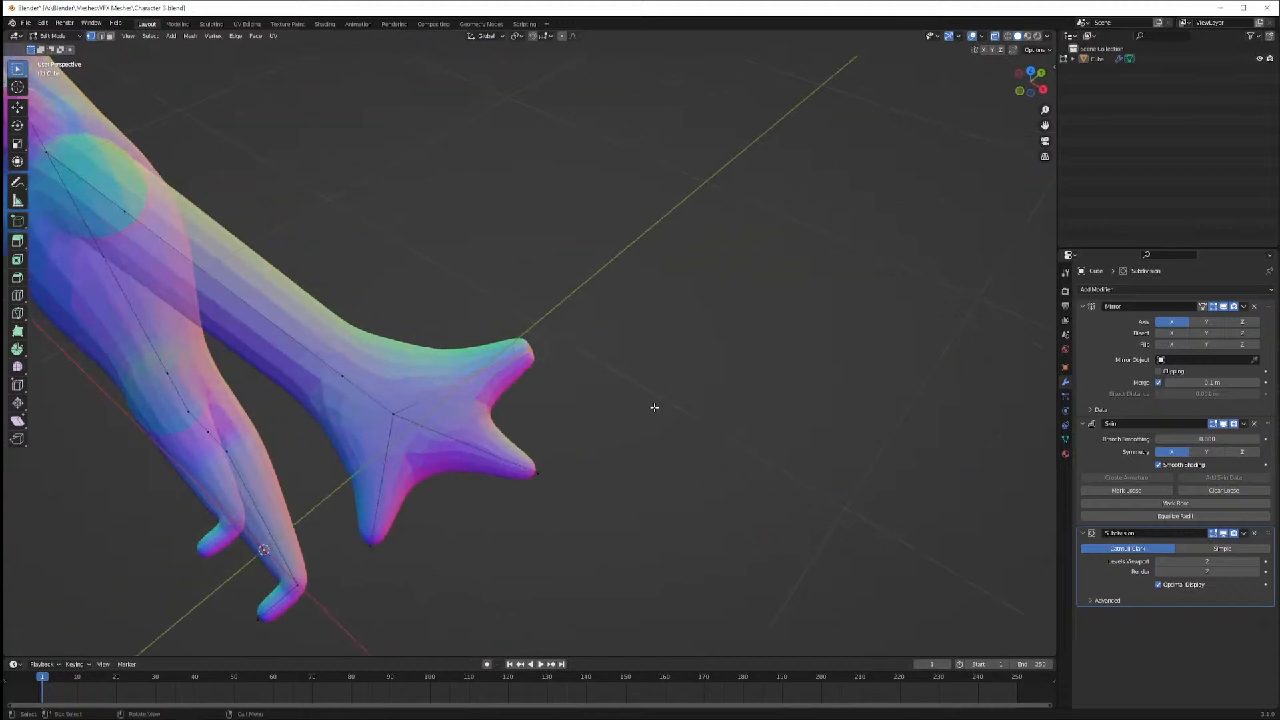
Delete the selected rear fingertip vertices and undo that deletion
scroll(639, 398, "down", 3)
key("x")
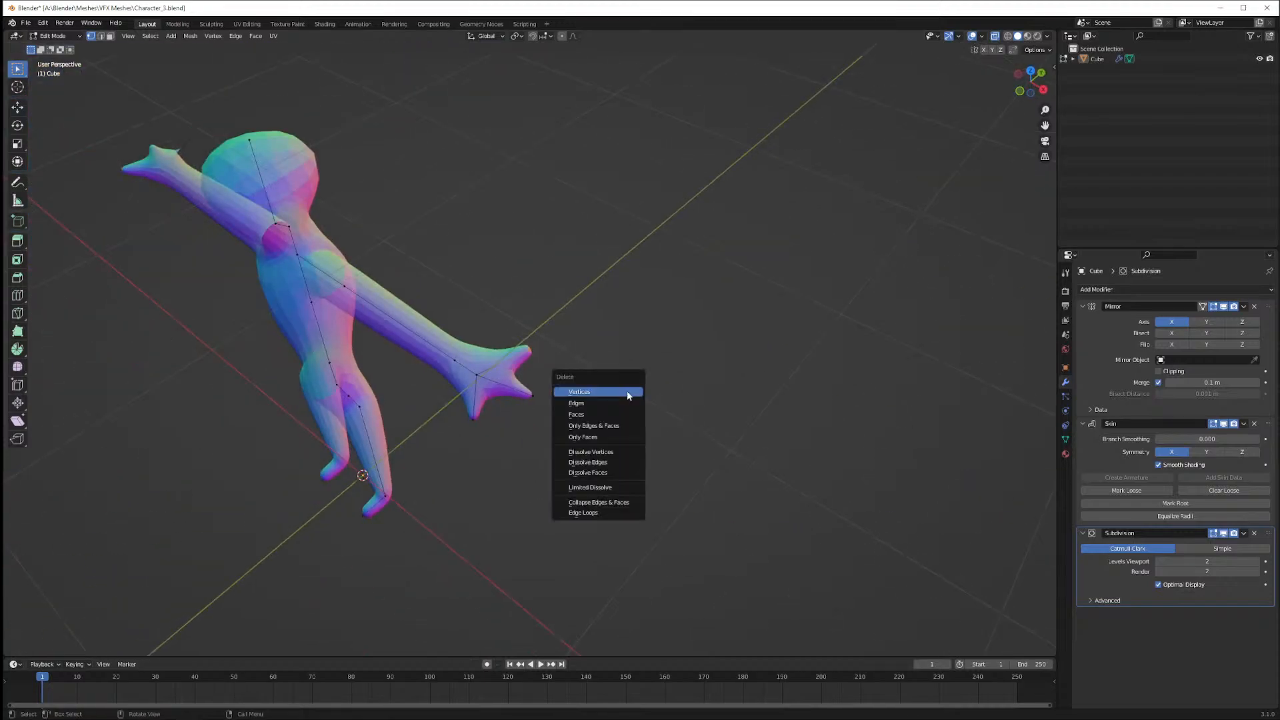
left_click(627, 391)
middle_click_drag(627, 391, 451, 407)
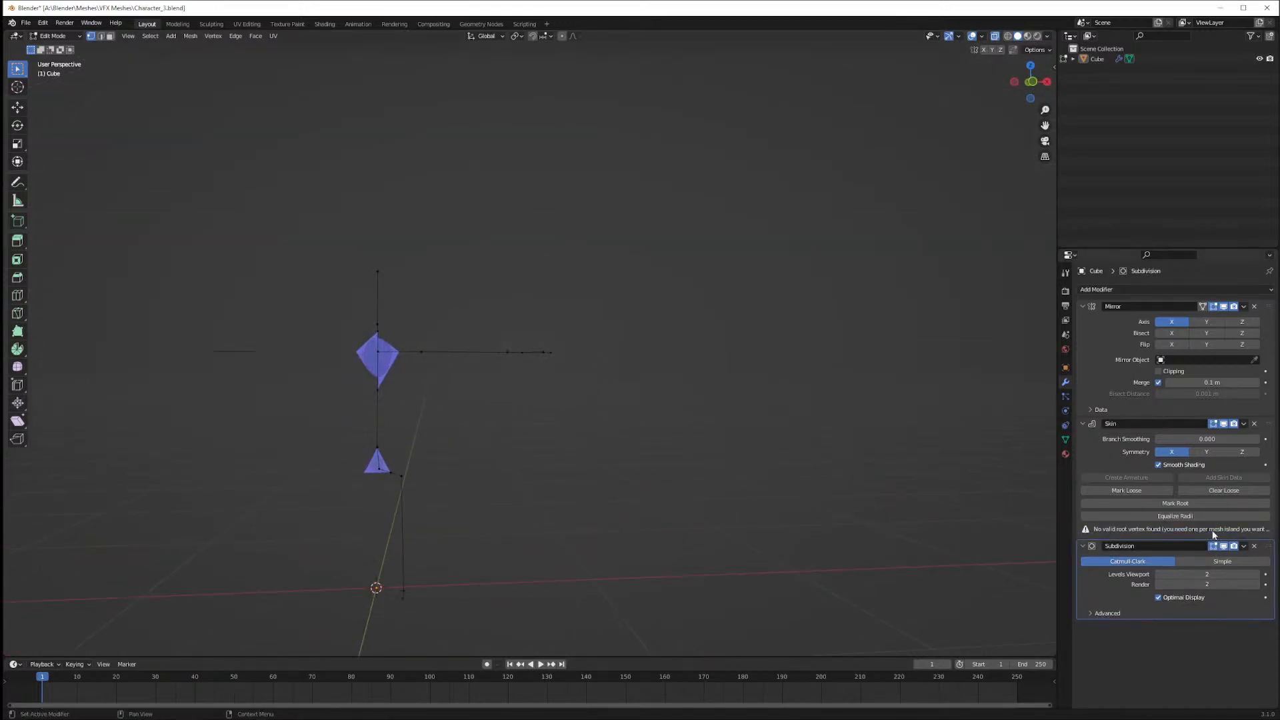
key("ctrl+z")
Mark the pelvis centre vertex as the skin root and delete the rear fingertip vertices
left_click(379, 465)
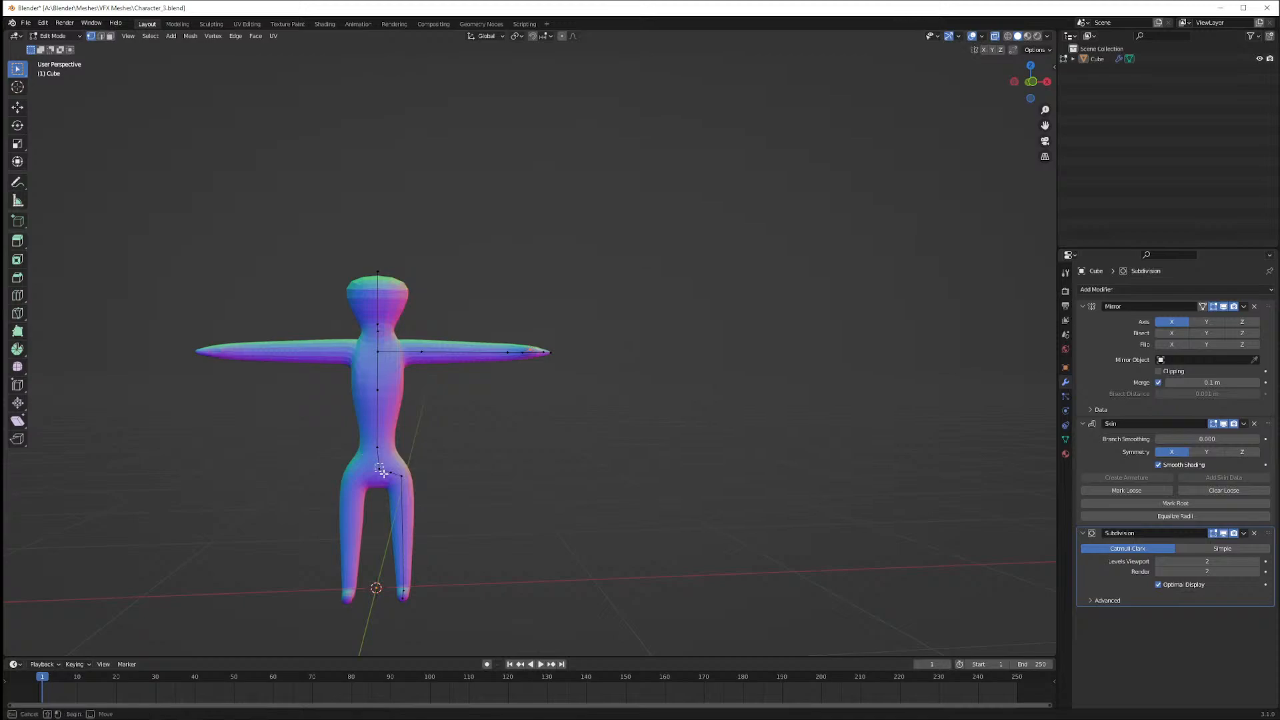
left_click(1178, 503)
middle_click_drag(582, 378, 560, 354)
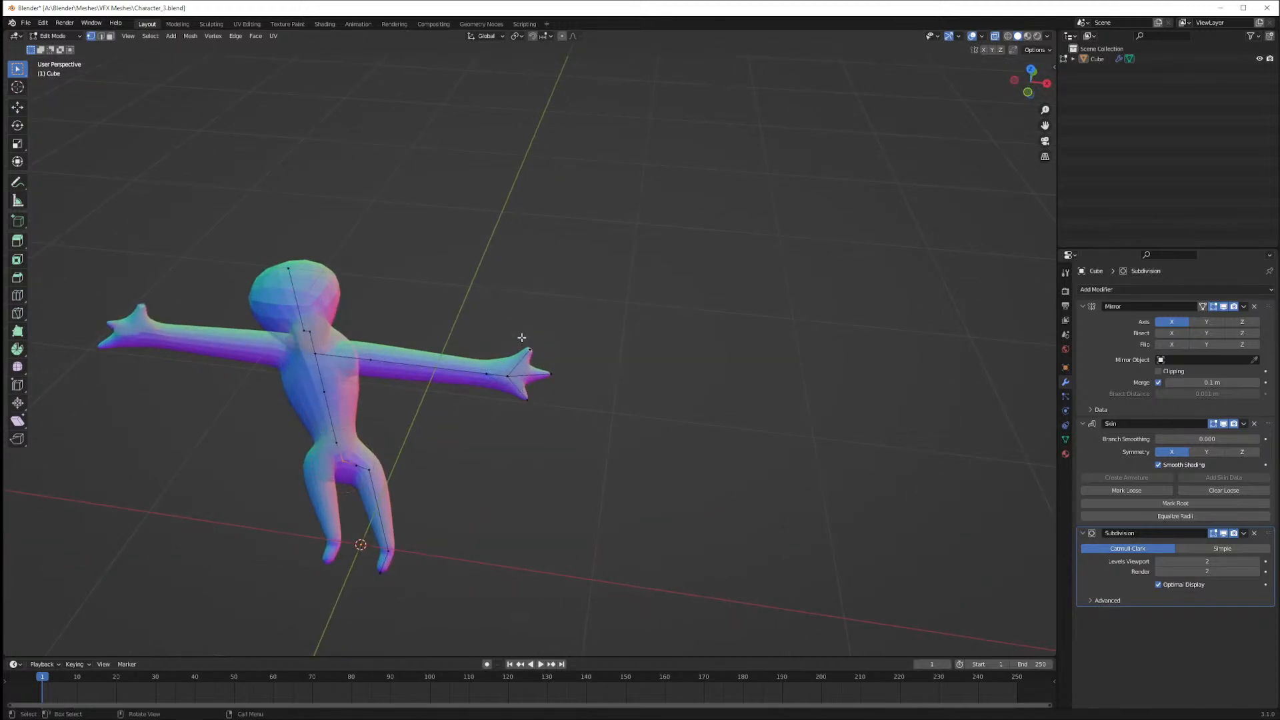
key("x")
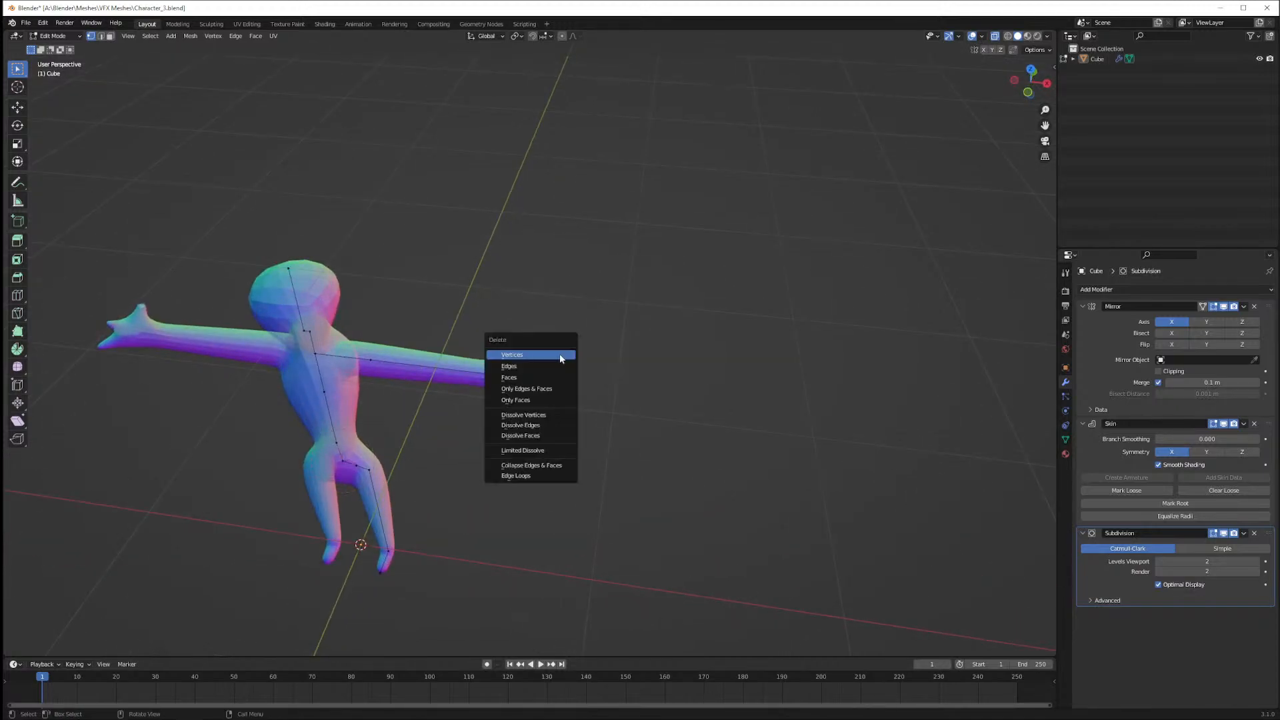
left_click(559, 353)
Extrude a new rear finger from the palm vertex about 0.17 m along Y and shrink its tip's skin to about 0.34
middle_click_drag(572, 362, 567, 323)
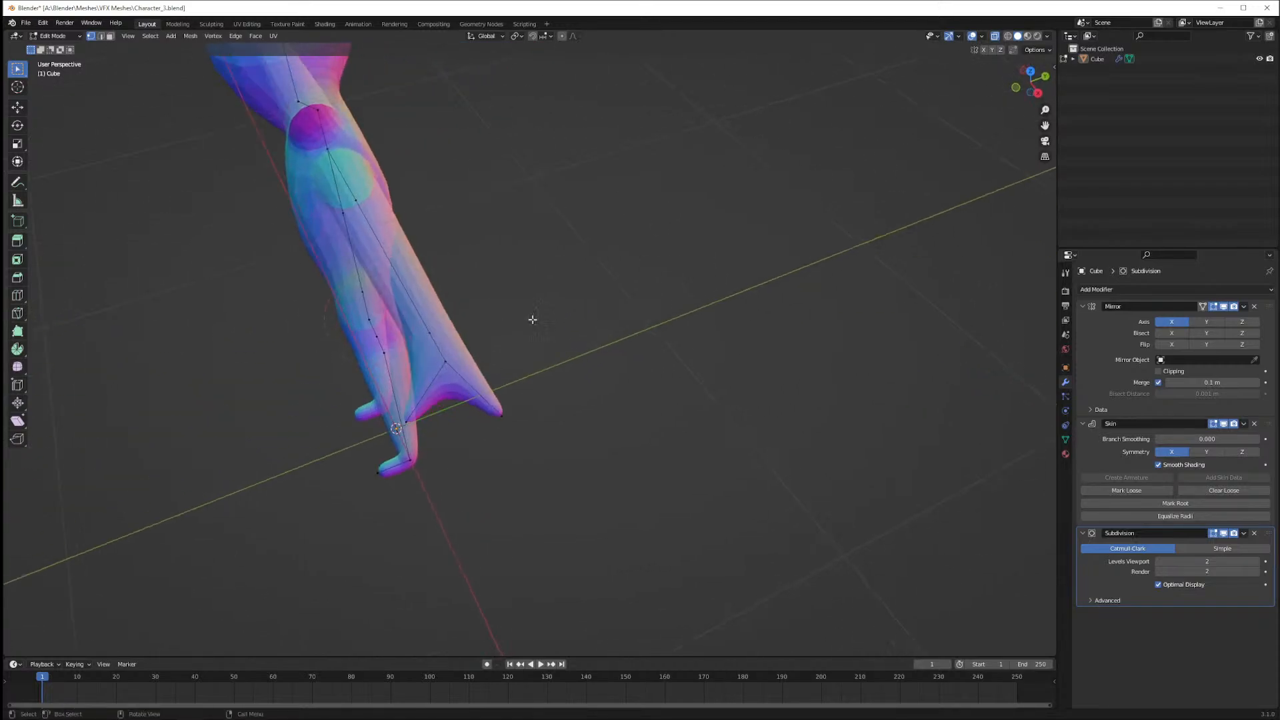
left_click_drag(439, 356, 459, 373)
key("g")
key("x")
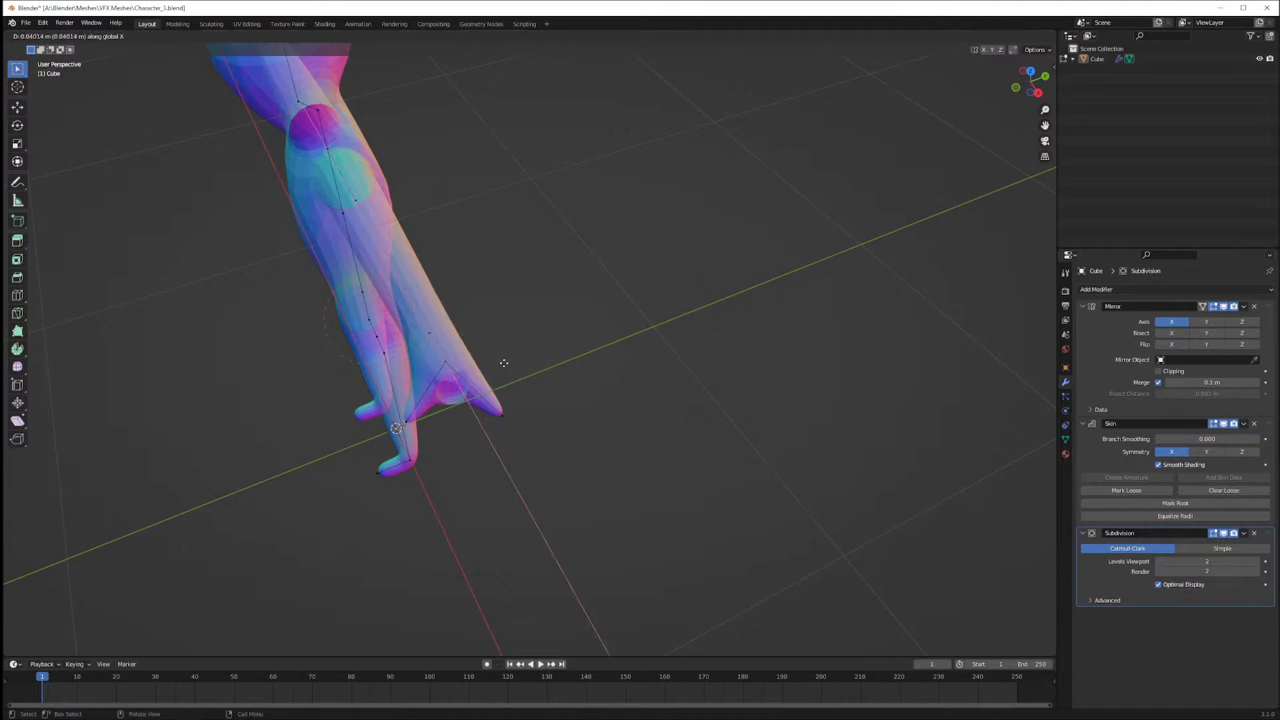
key("y")
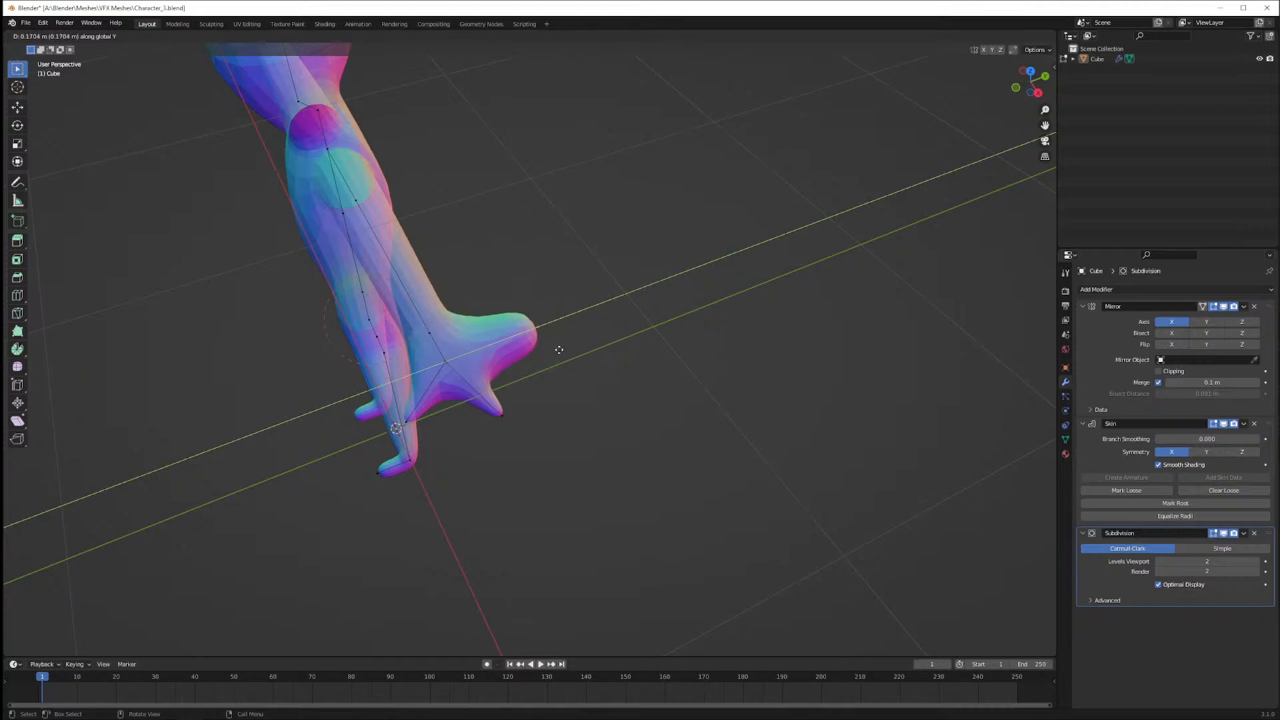
left_click(561, 348)
key("s")
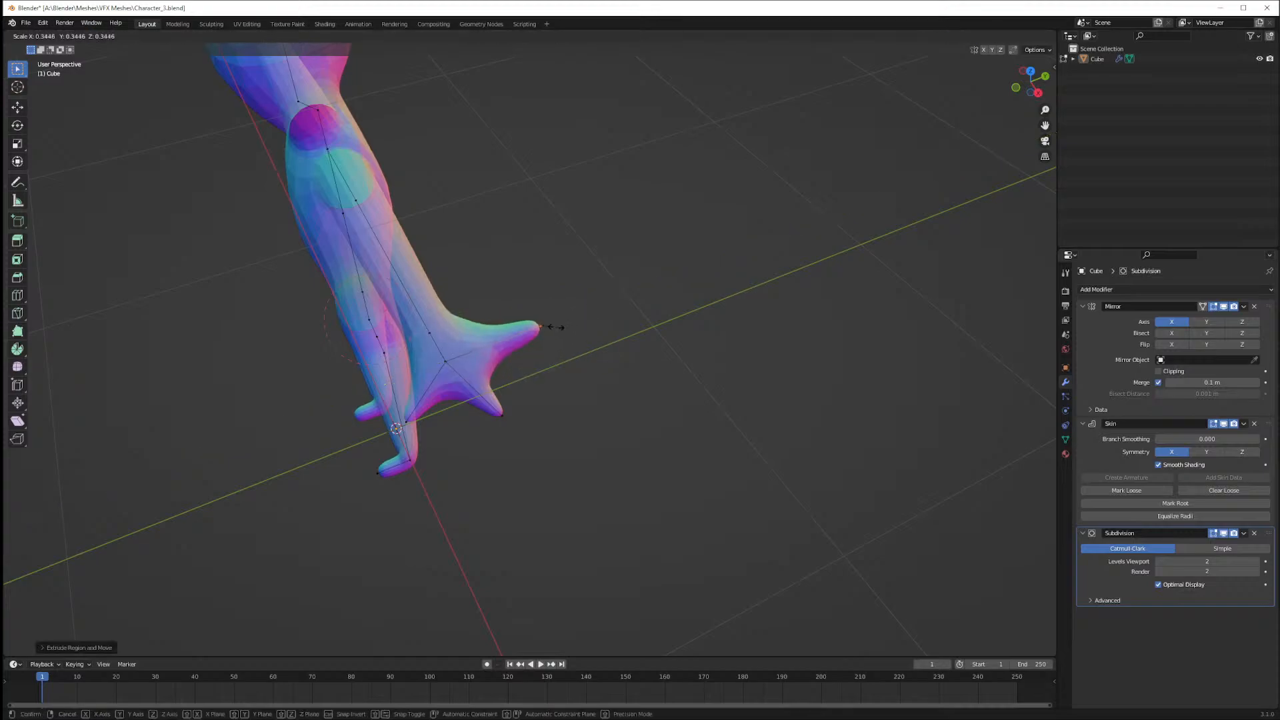
left_click(551, 328)
Move the new rear fingertip about 0.06 m outward along X and pull it back toward the palm along Y
key("g")
key("x")
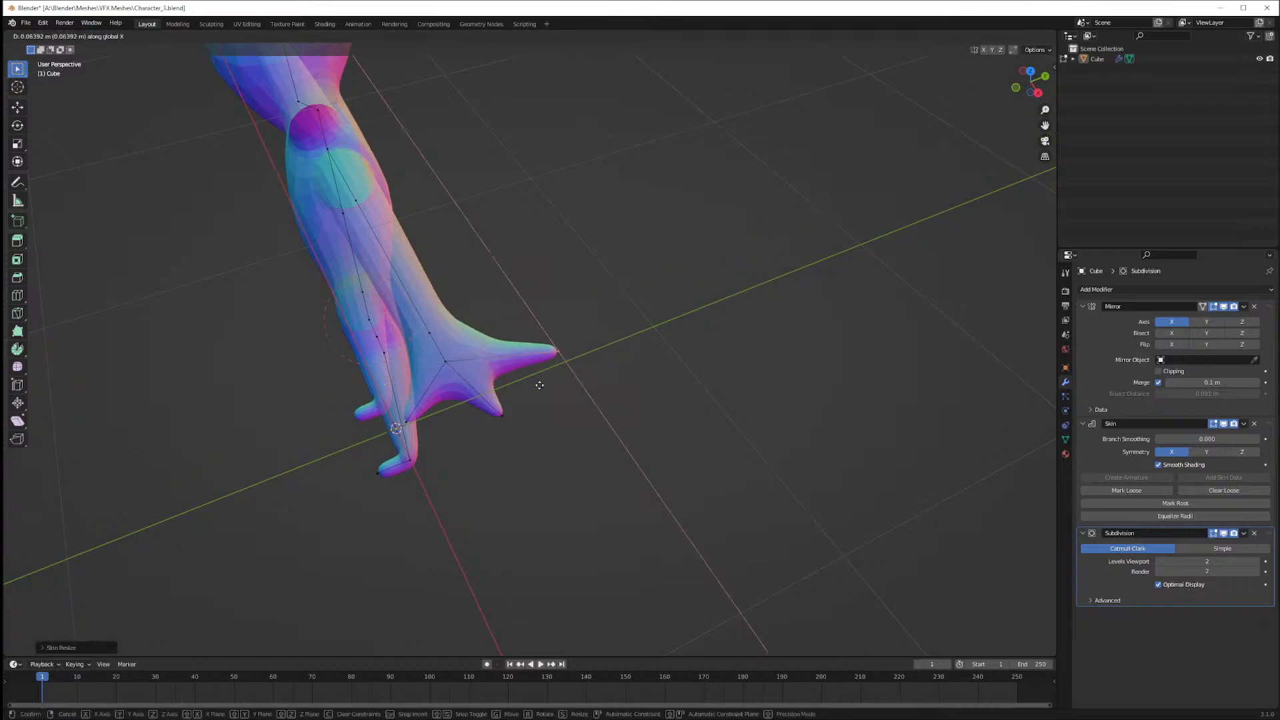
left_click(541, 375)
key("g")
key("y")
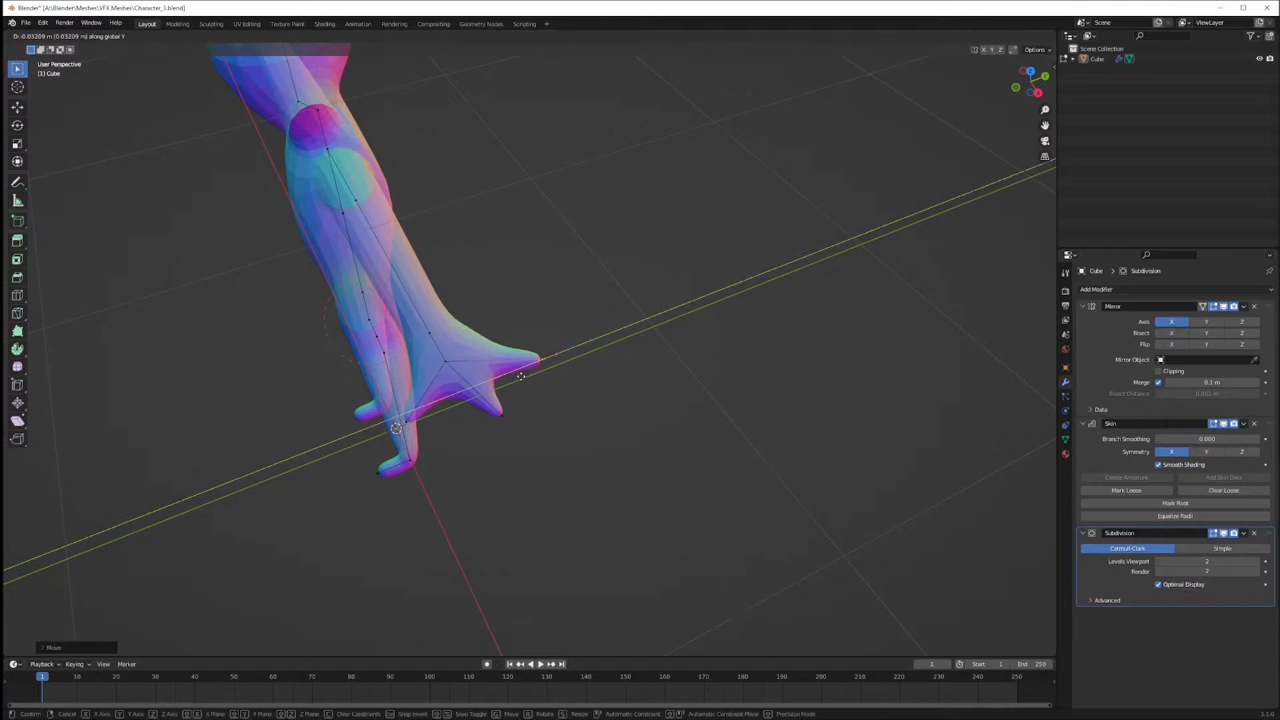
left_click(505, 375)
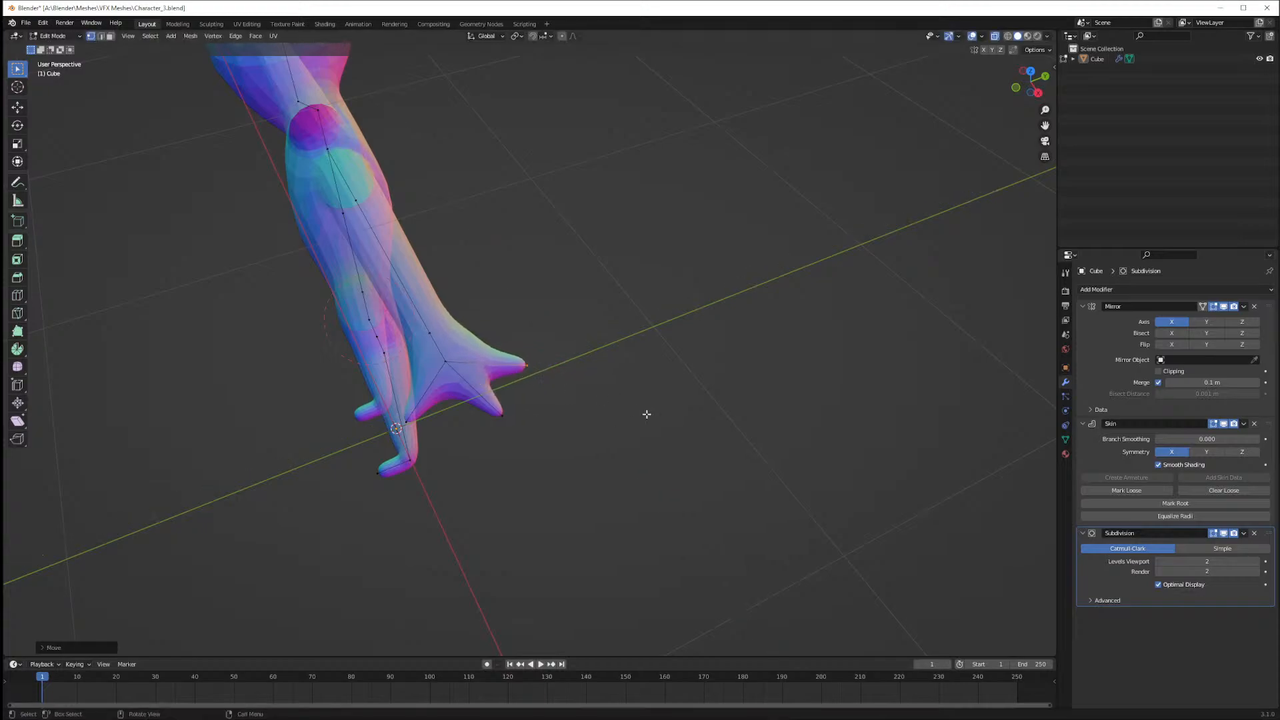
Shrink the skin at the middle fingertip slightly
key("s")
key("ctrl+a")
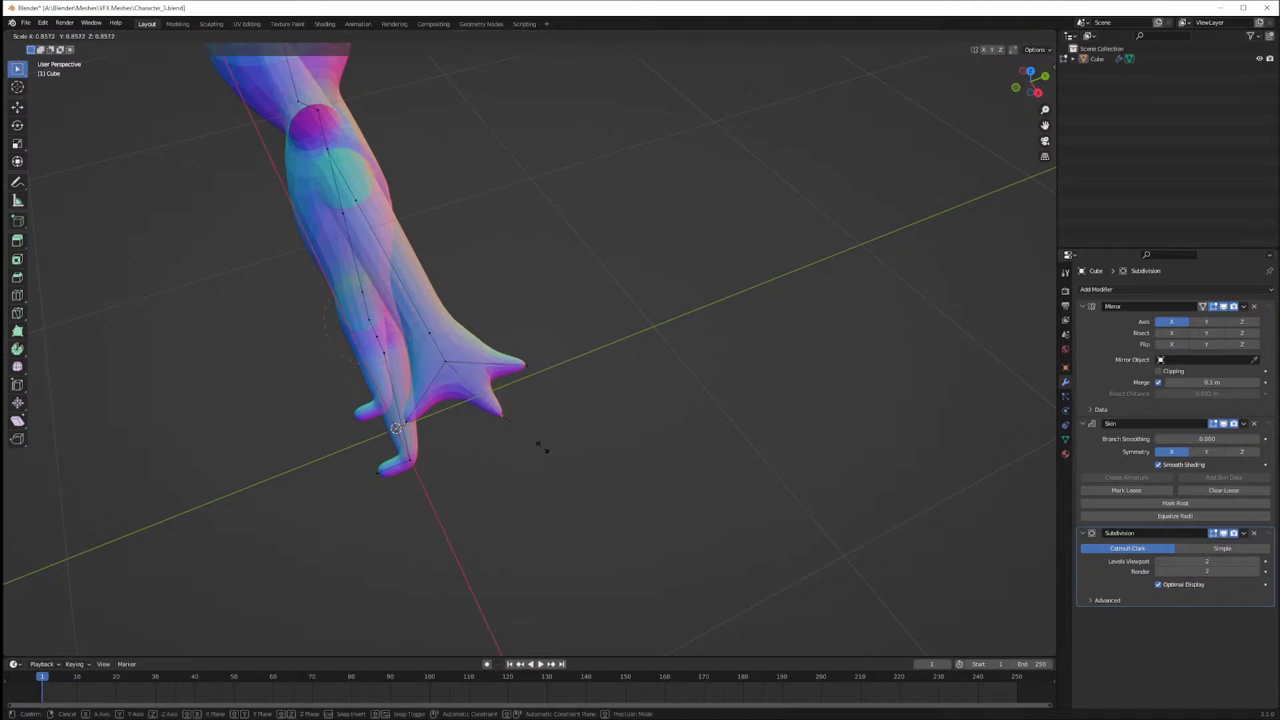
left_click(487, 444)
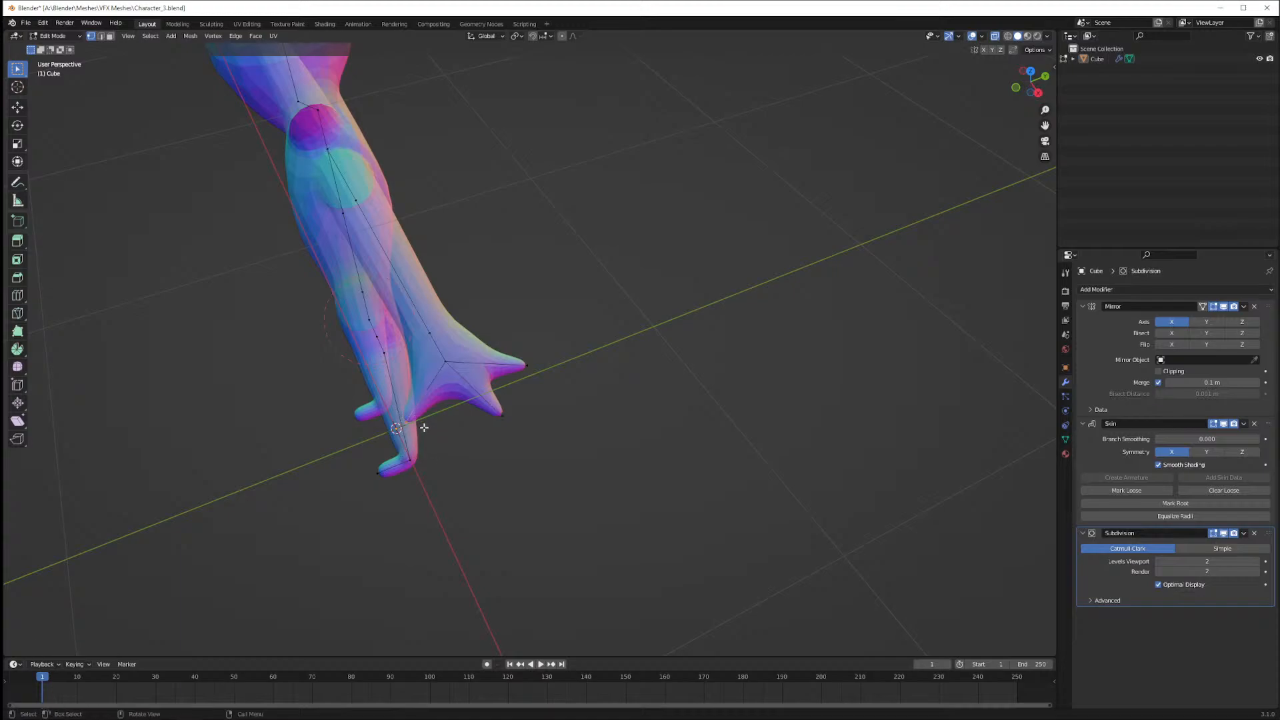
Move the rear fingertip about 0.026 m along Y toward the palm and enlarge its skin to about 1.06
key("g")
key("x")
key("y")
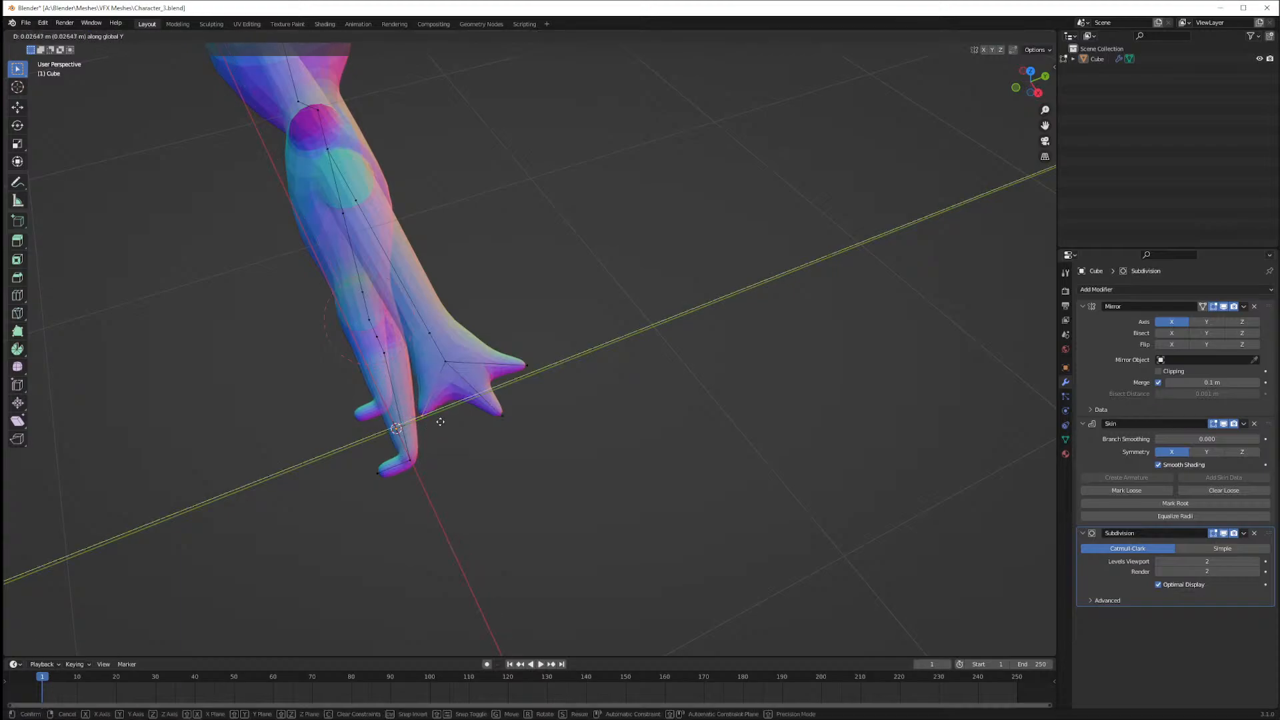
left_click(441, 421)
key("ctrl+a")
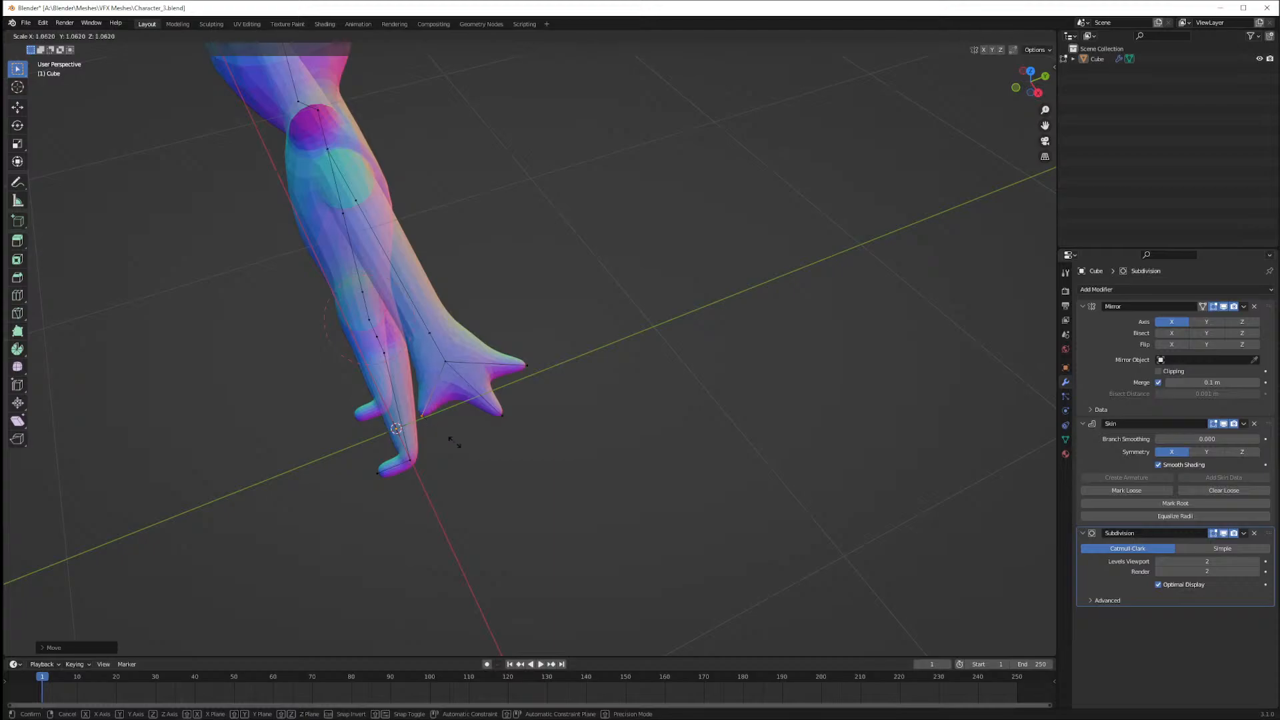
left_click(450, 439)
Move the rear fingertip about 0.015 m outward along X and about 0.015 m along Y away from the palm
key("g")
key("x")
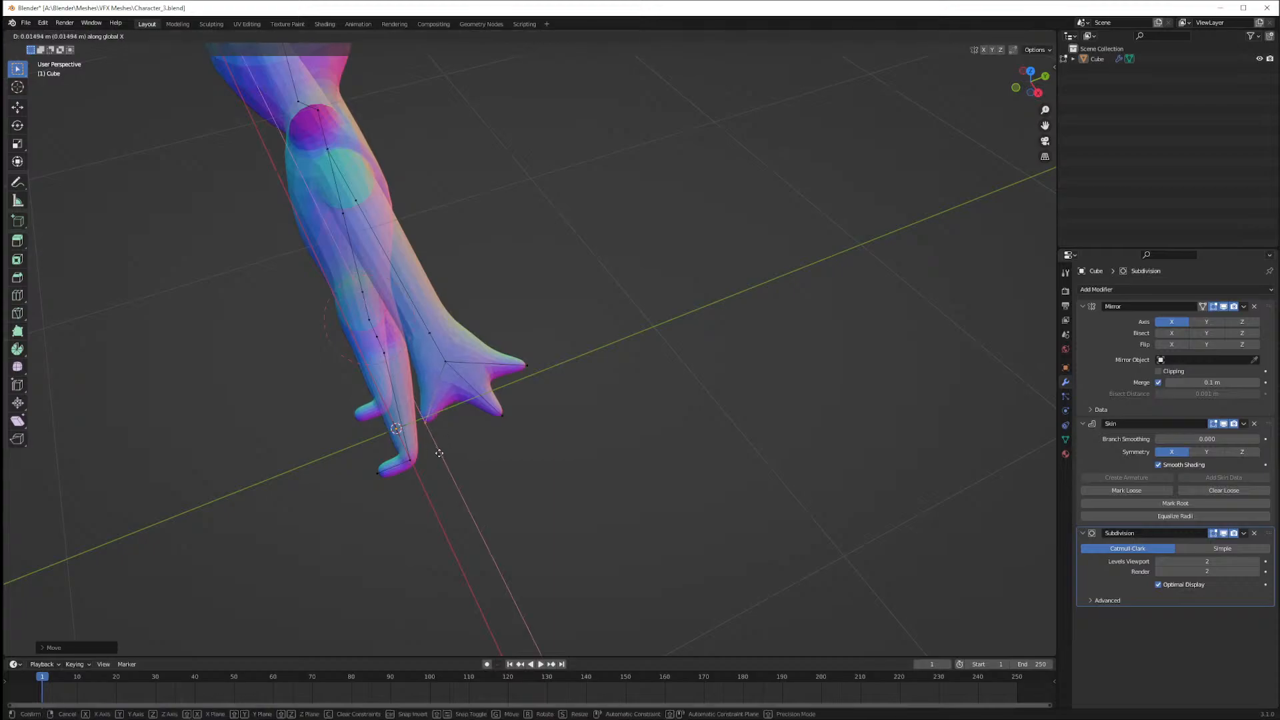
left_click(440, 453)
key("y")
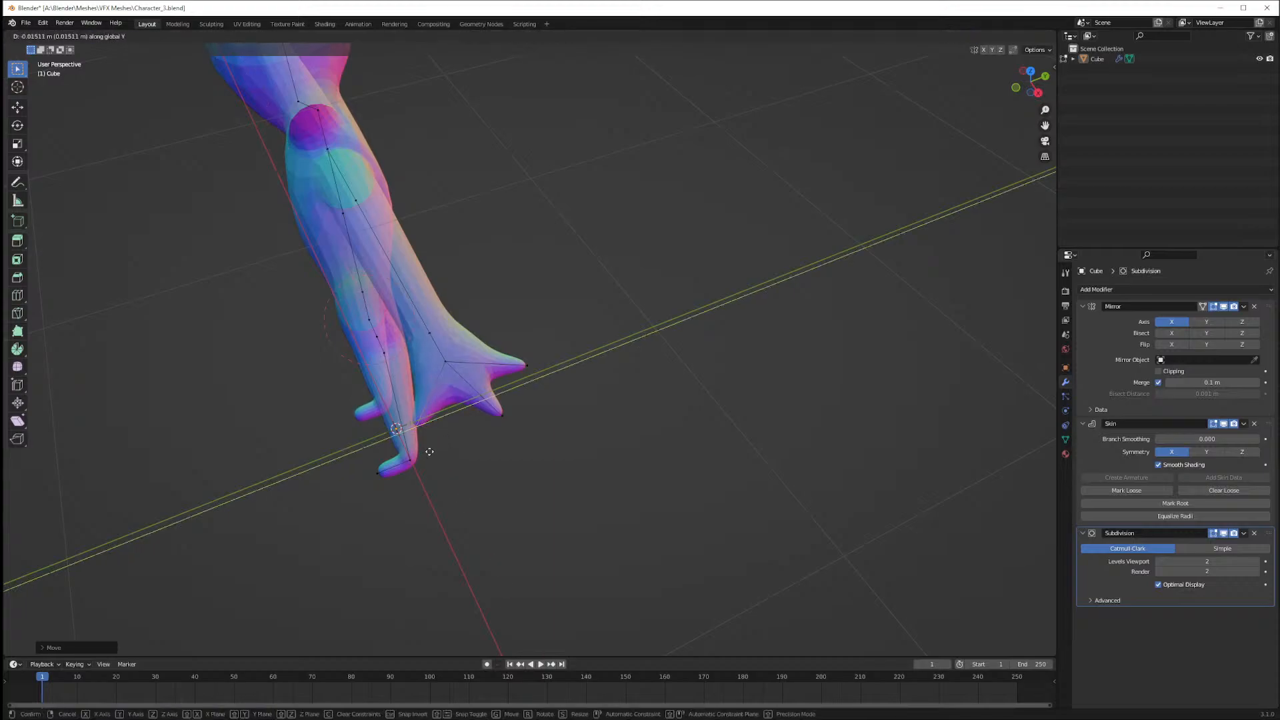
left_click(430, 449)
Try to extrude an additional vertex from the palm of the hand
middle_click_drag(493, 429, 583, 409)
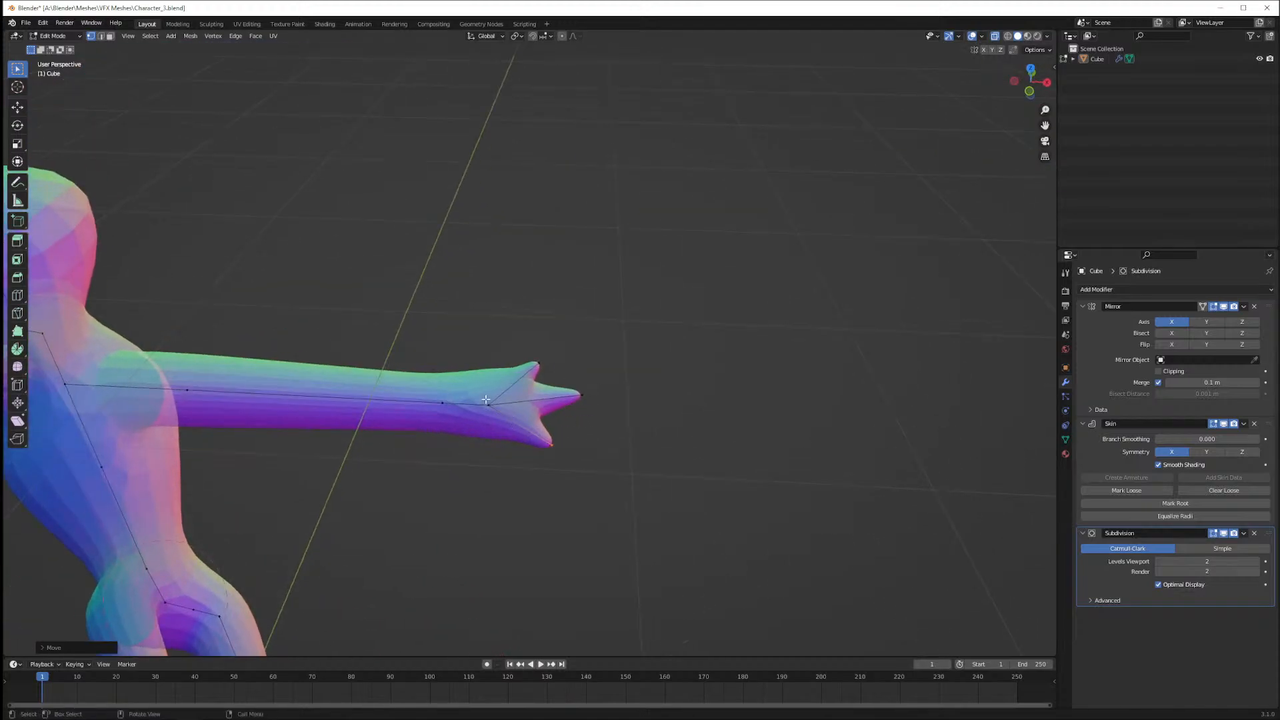
key("g")
key("x")
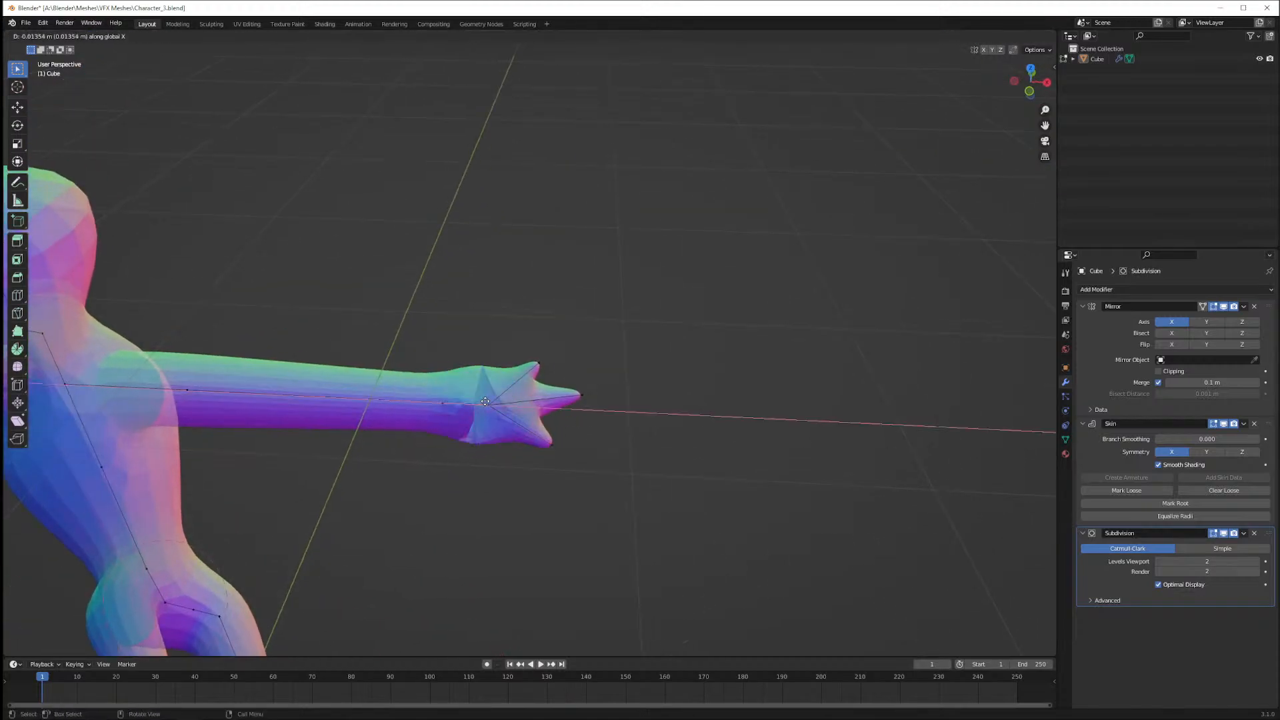
left_click(488, 486)
middle_click_drag(489, 486, 601, 492)
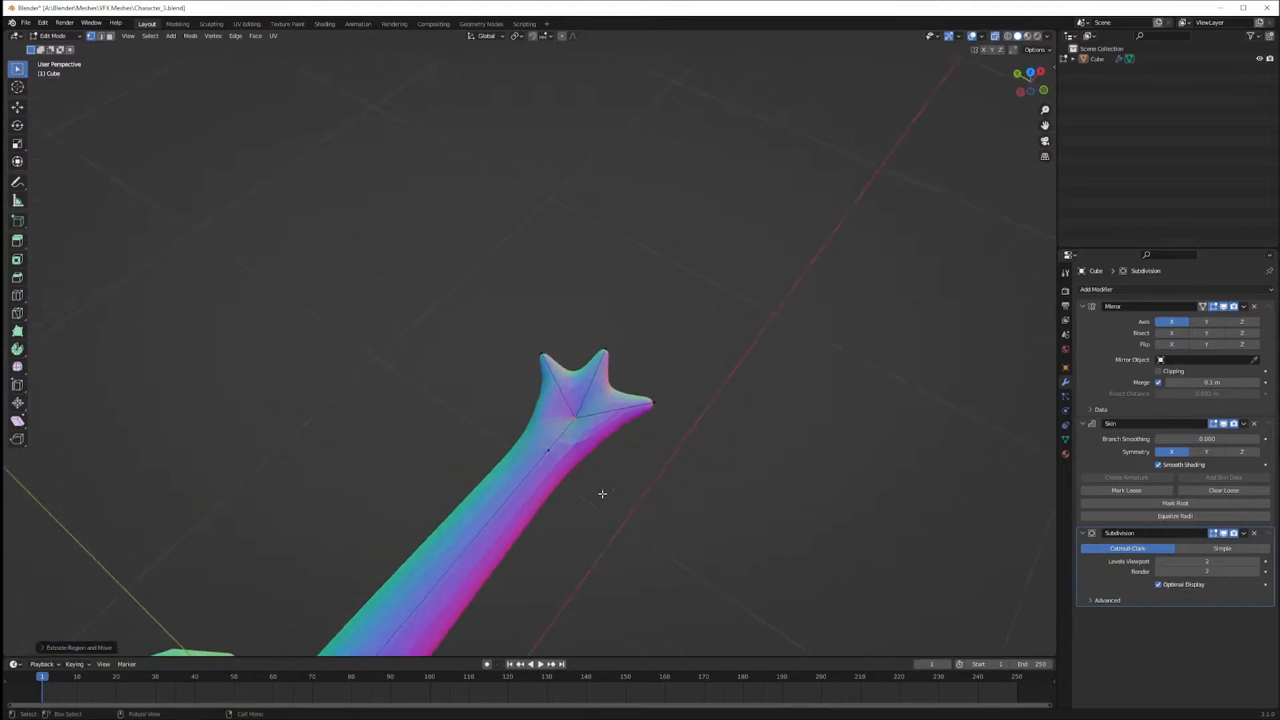
key("e")
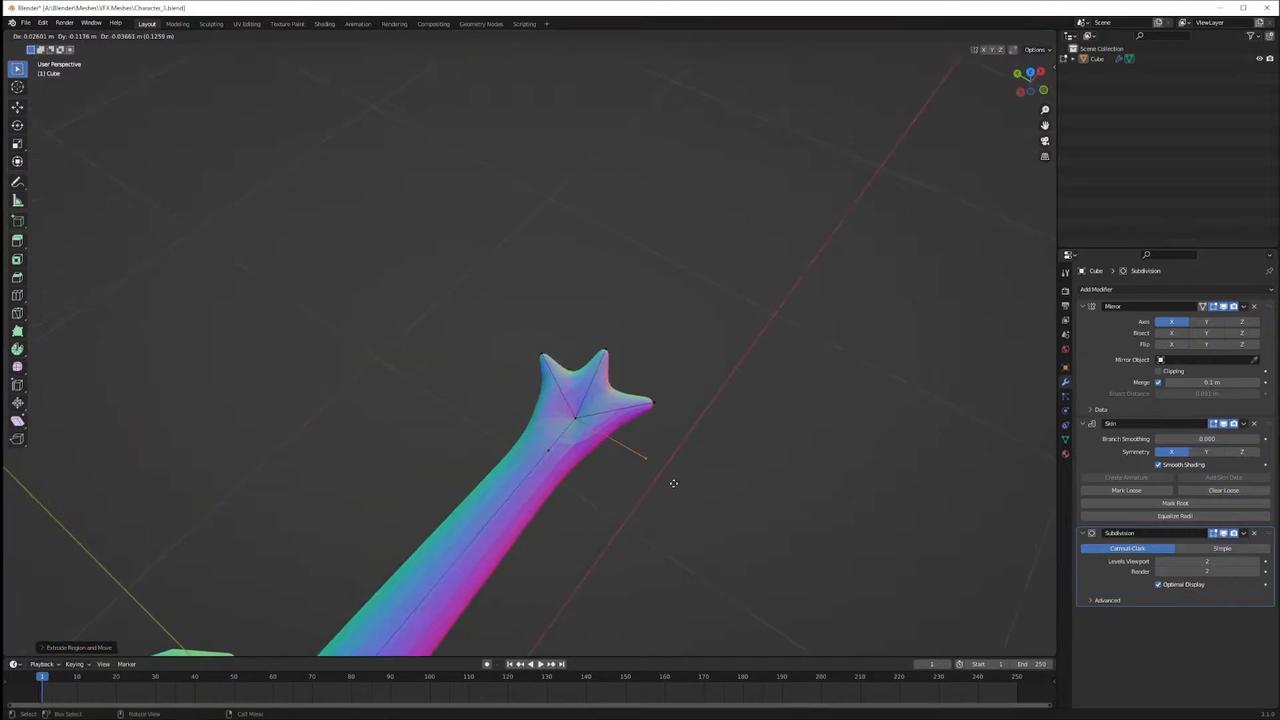
right_click(674, 477)
middle_click_drag(682, 467, 712, 446)
left_click_drag(674, 366, 637, 324)
middle_click_drag(811, 420, 691, 369)
scroll(690, 368, "down", 5)
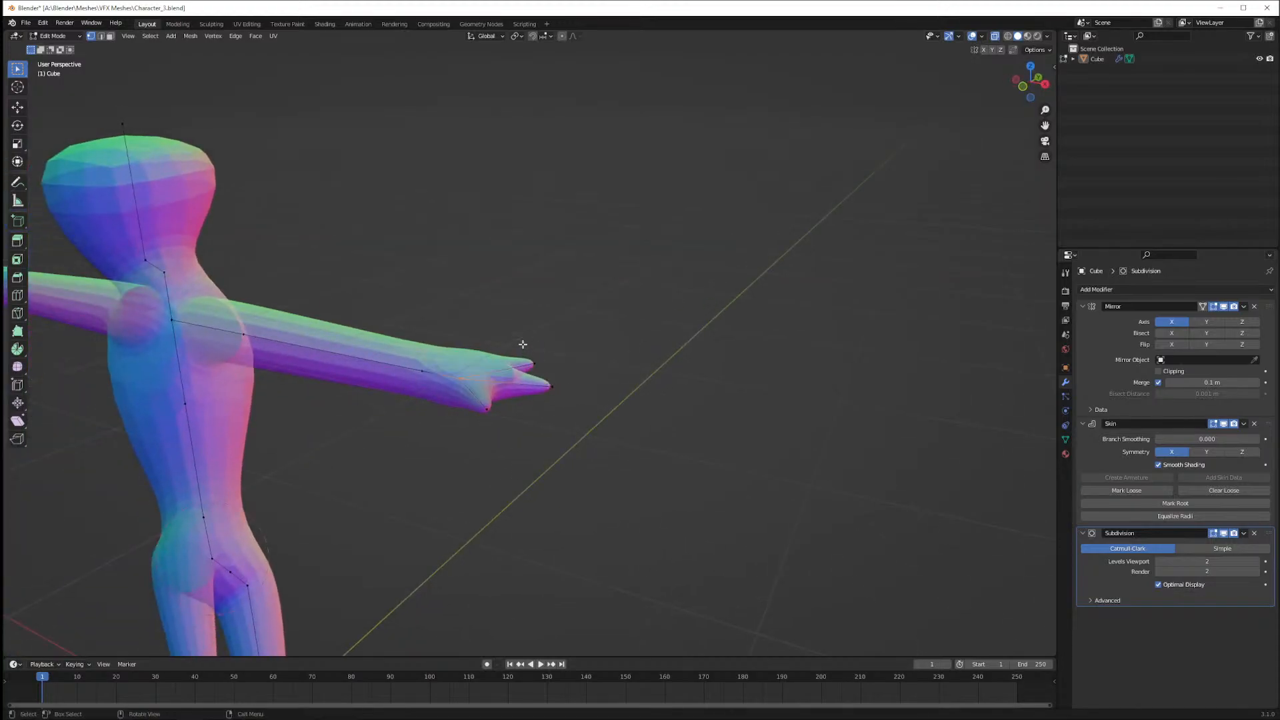
Try extruding the palm vertex along X and undo the leftover extrusions
scroll(572, 344, "up", 5)
middle_click_drag(573, 344, 558, 471)
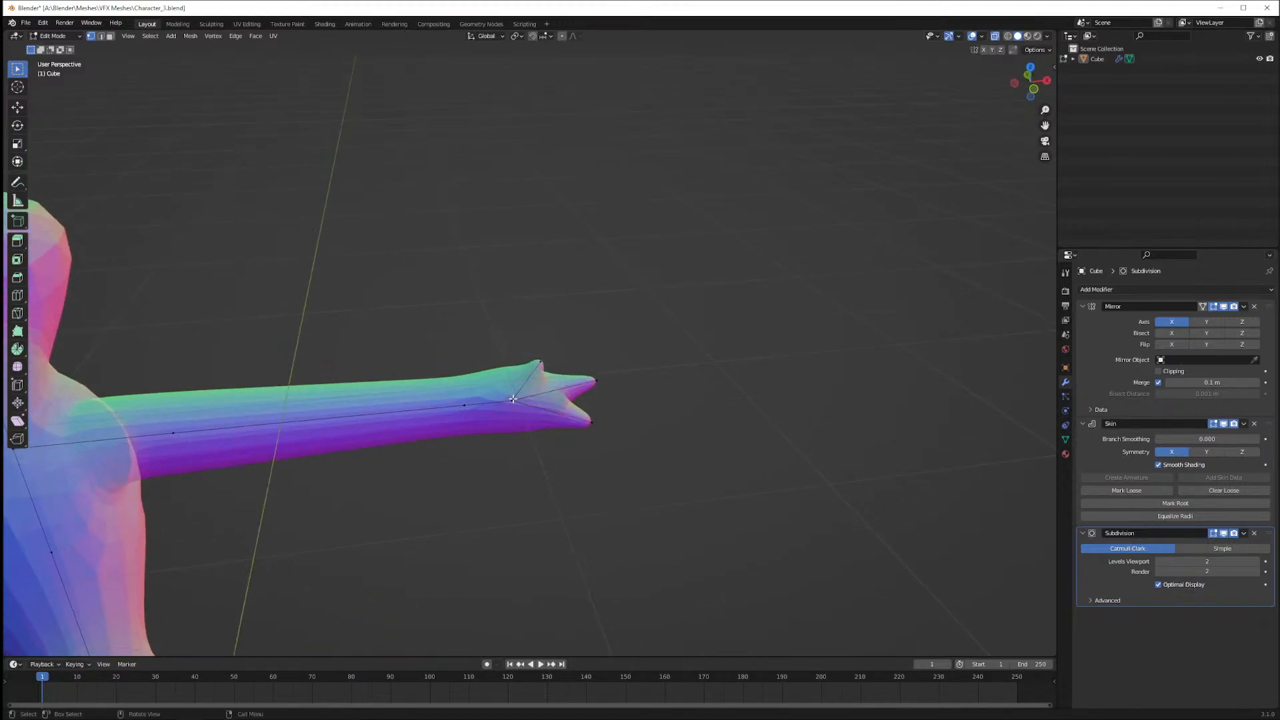
key("e")
key("x")
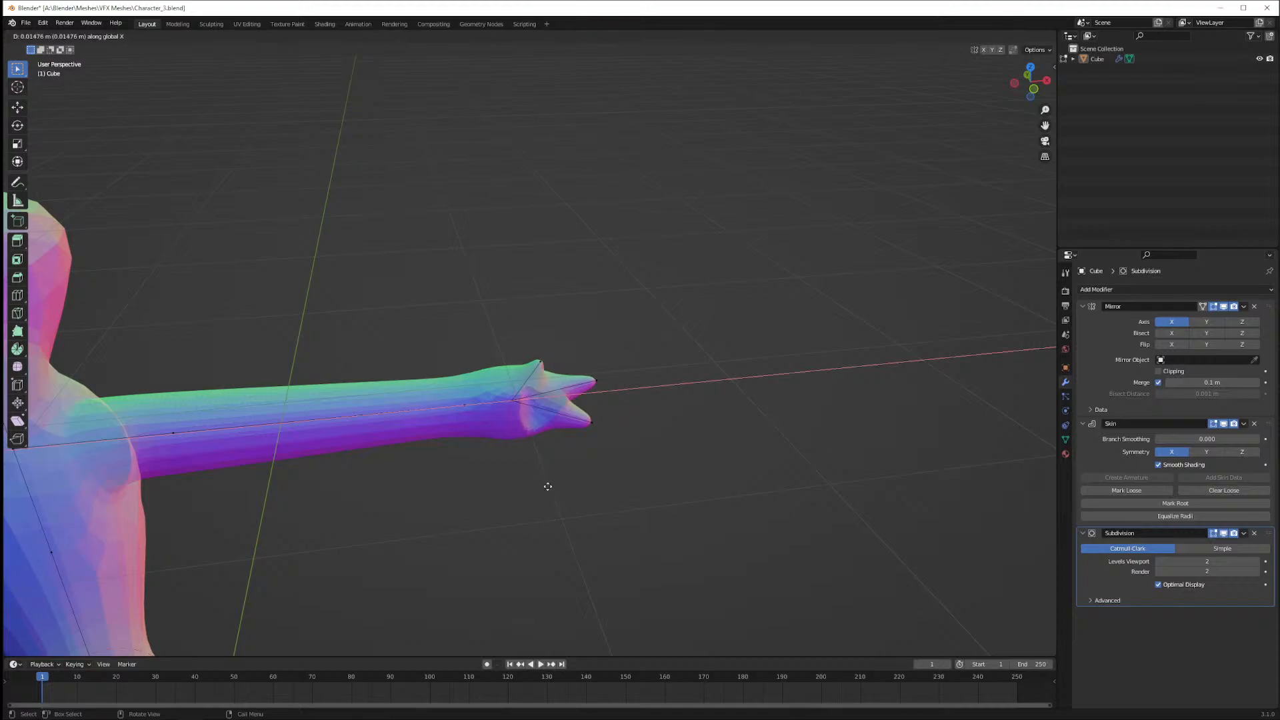
right_click(906, 466)
mouse_move(646, 424)
middle_mouse_down()
mouse_move(567, 452)
mouse_move(521, 431)
mouse_move(663, 417)
middle_mouse_up()
key("ctrl+z")
key("alt+z")
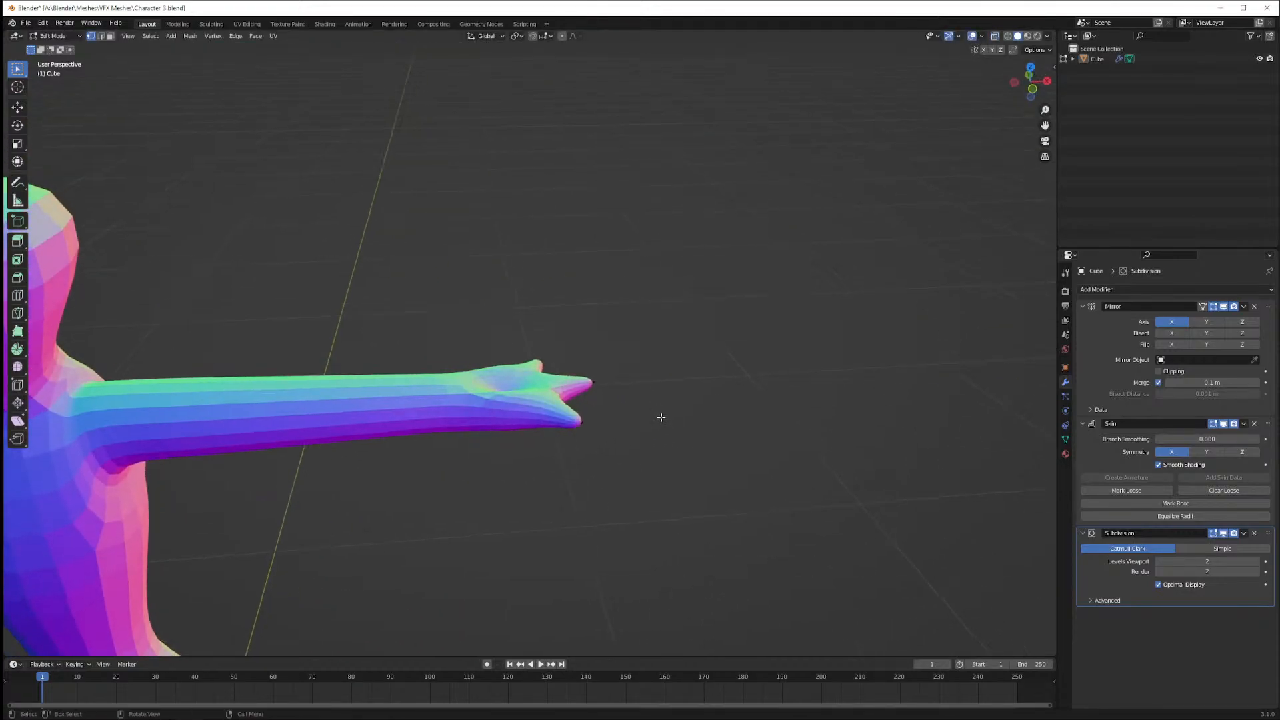
mouse_move(631, 363)
middle_mouse_down()
mouse_move(635, 398)
mouse_move(563, 356)
middle_mouse_up()
key("ctrl+z")
Check the whole character without X-ray shading and save the file
scroll(563, 357, "down", 3)
middle_click_drag(480, 403, 661, 420)
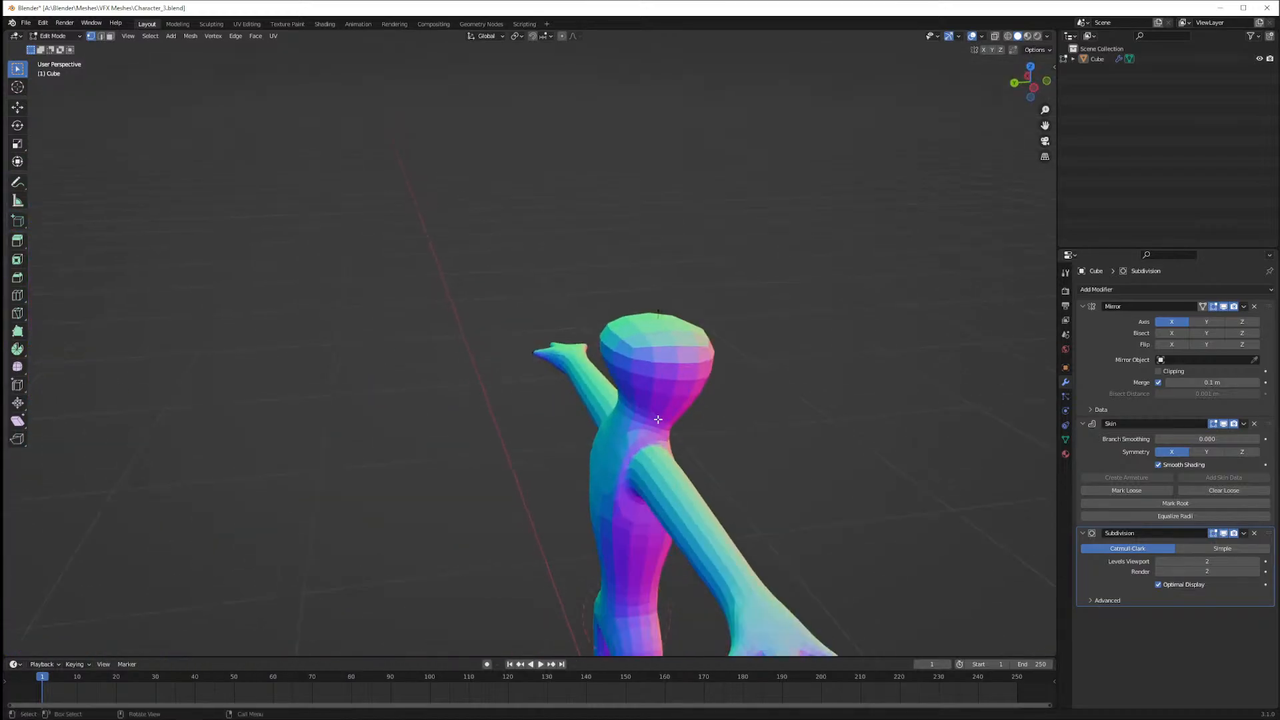
scroll(661, 420, "down", 2)
key("alt+z")
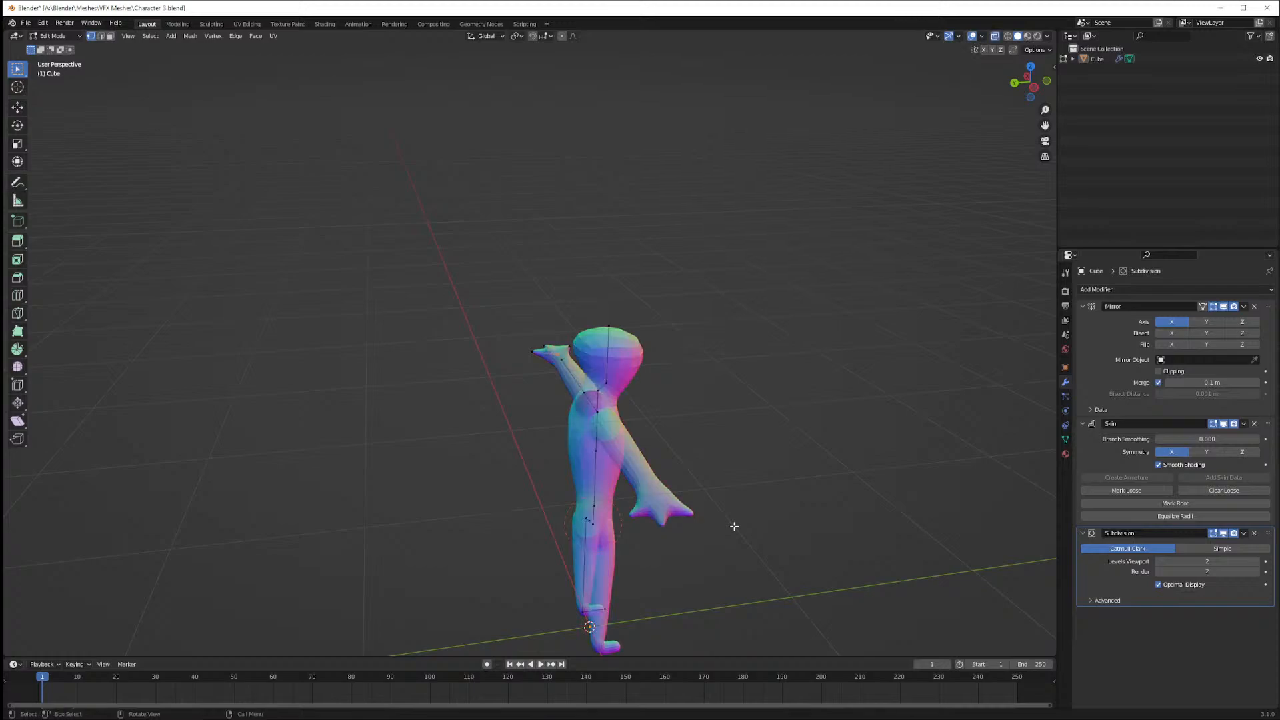
key("alt+z")
key("Home")
key("ctrl+s")
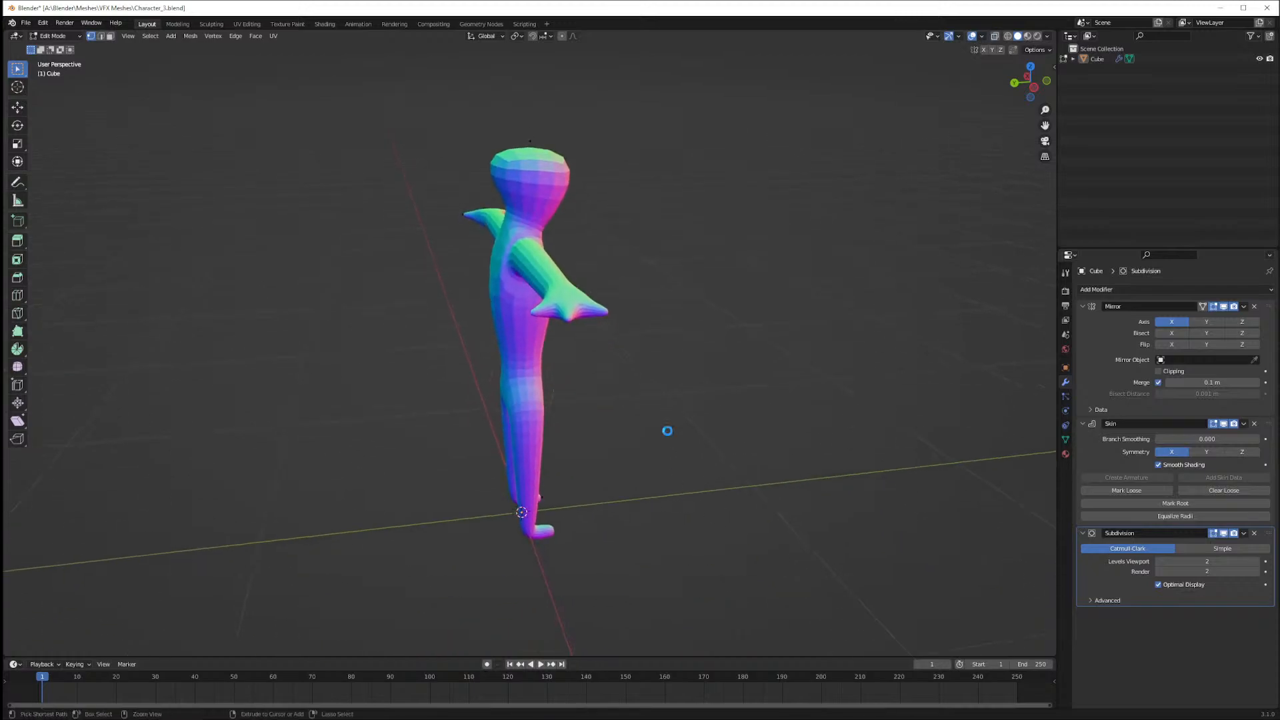
Slim the arm by shrinking the skin at its upper-arm and wrist vertices
mouse_move(683, 378)
middle_mouse_down()
mouse_move(663, 374)
mouse_move(672, 461)
mouse_move(680, 394)
middle_mouse_up()
key("KP_1")
middle_click_drag(654, 291, 666, 286)
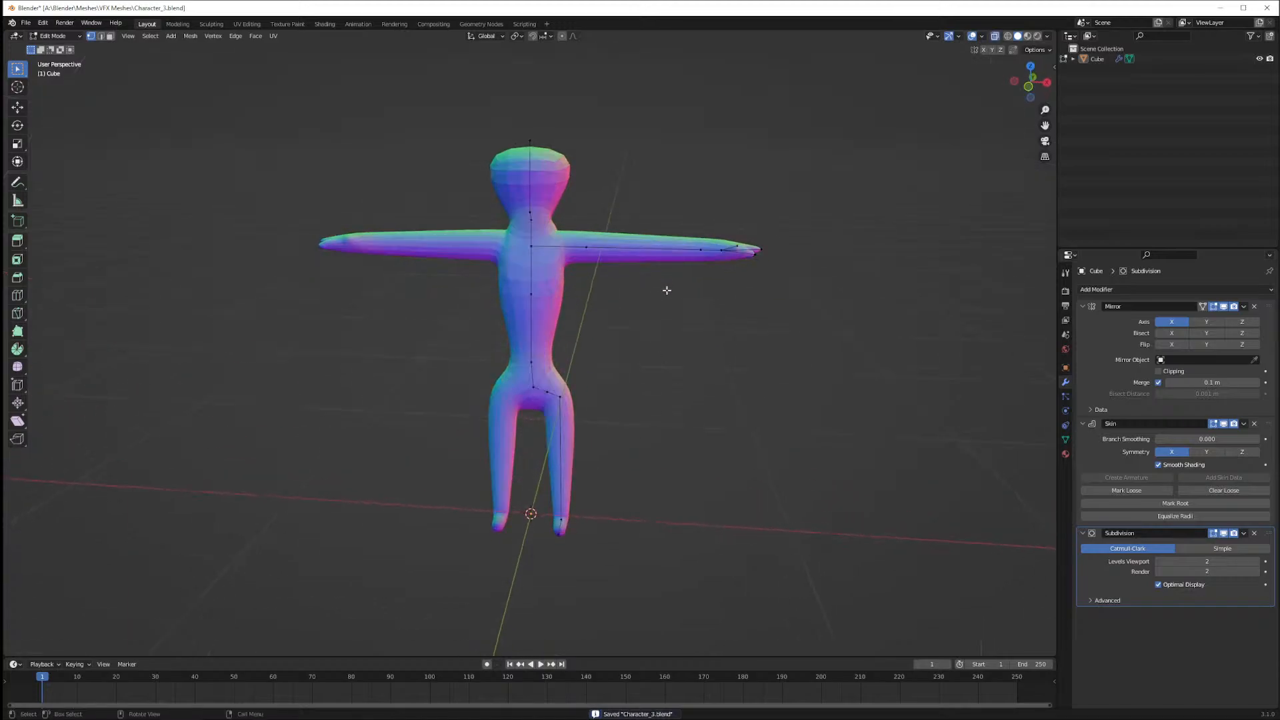
left_click_drag(586, 270, 715, 219)
key("ctrl+g")
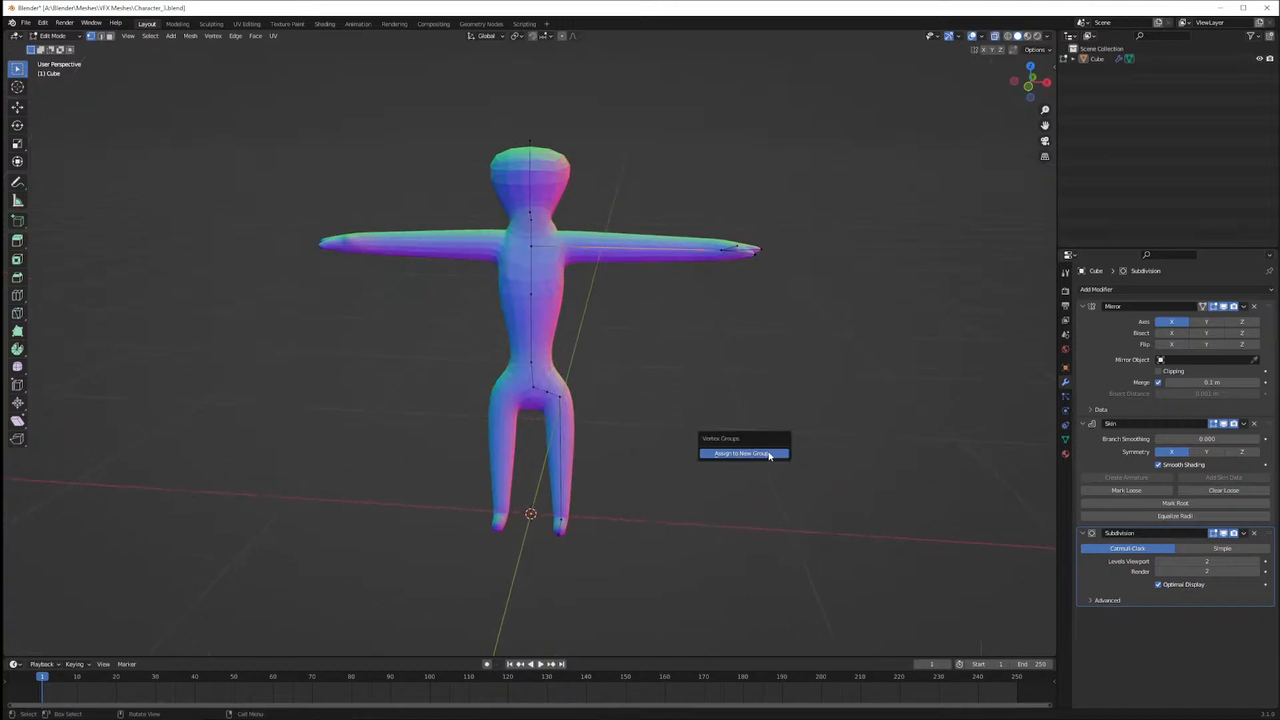
left_click(753, 446)
key("s")
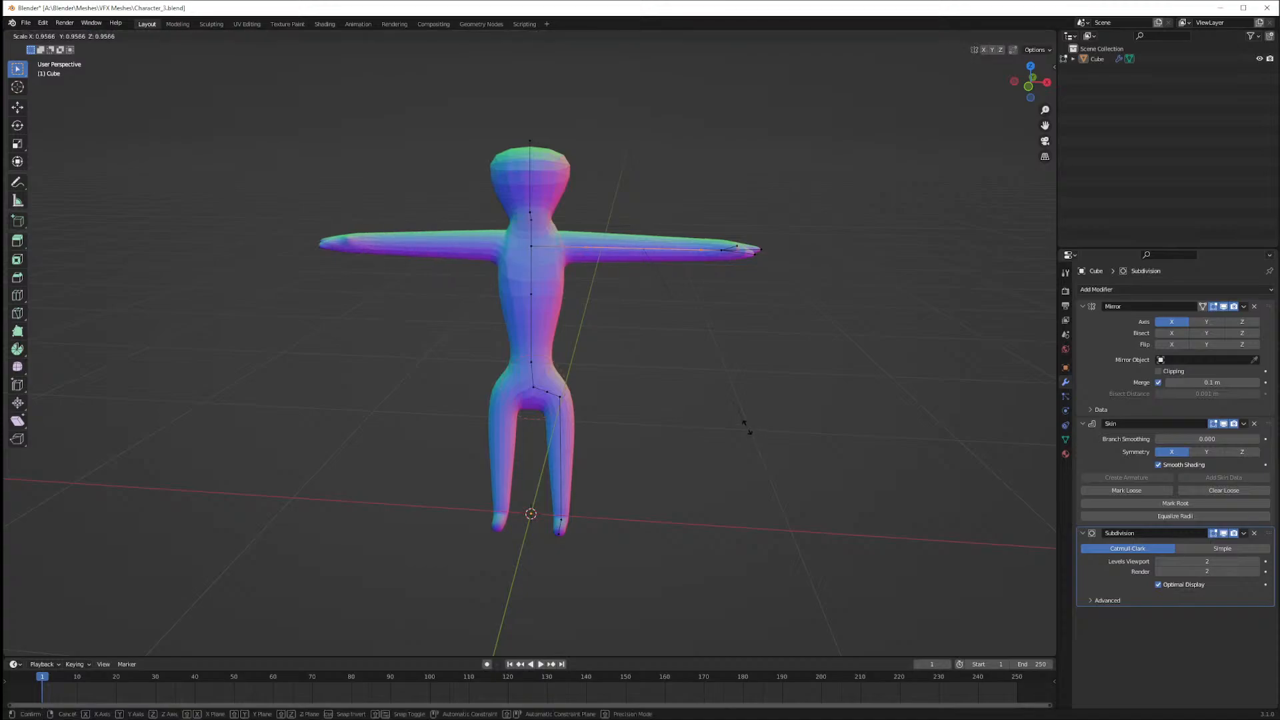
left_click(716, 395)
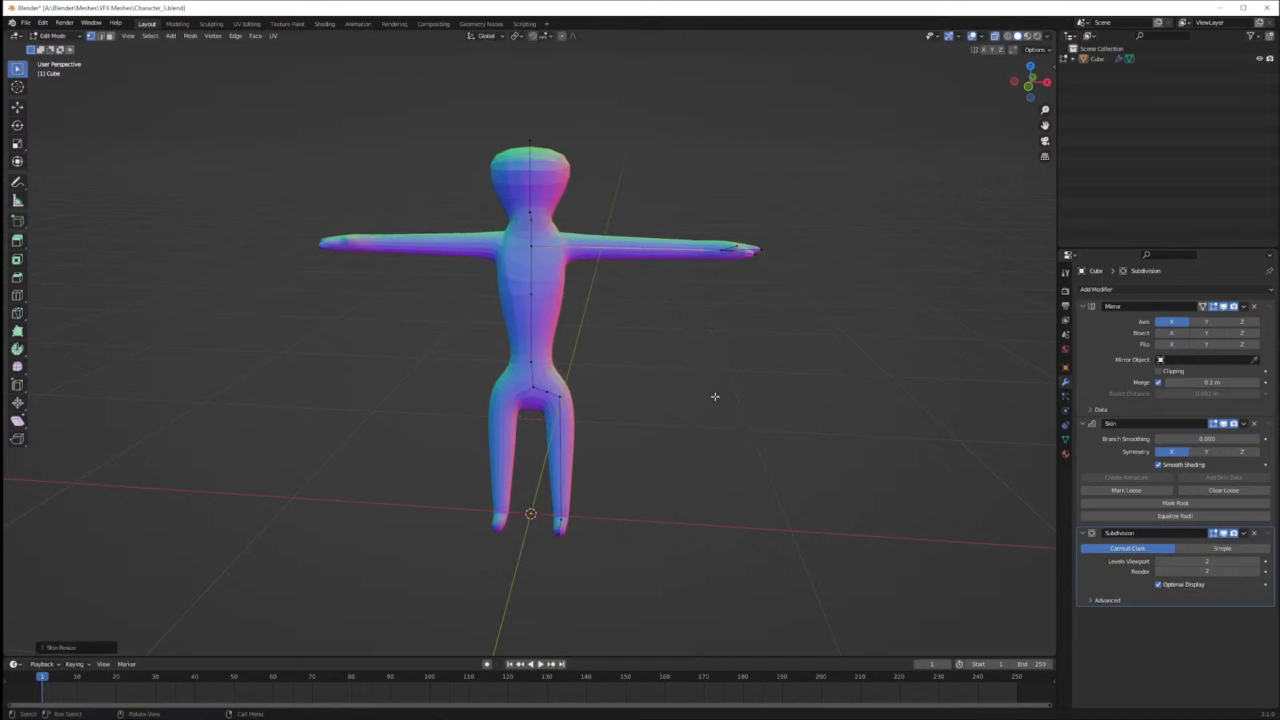
Shrink the skin of the wrist, palm and fingertip vertices together
mouse_move(655, 328)
middle_mouse_down()
mouse_move(635, 355)
mouse_move(667, 325)
middle_mouse_up()
left_click_drag(688, 306, 772, 236)
key("ctrl+a")
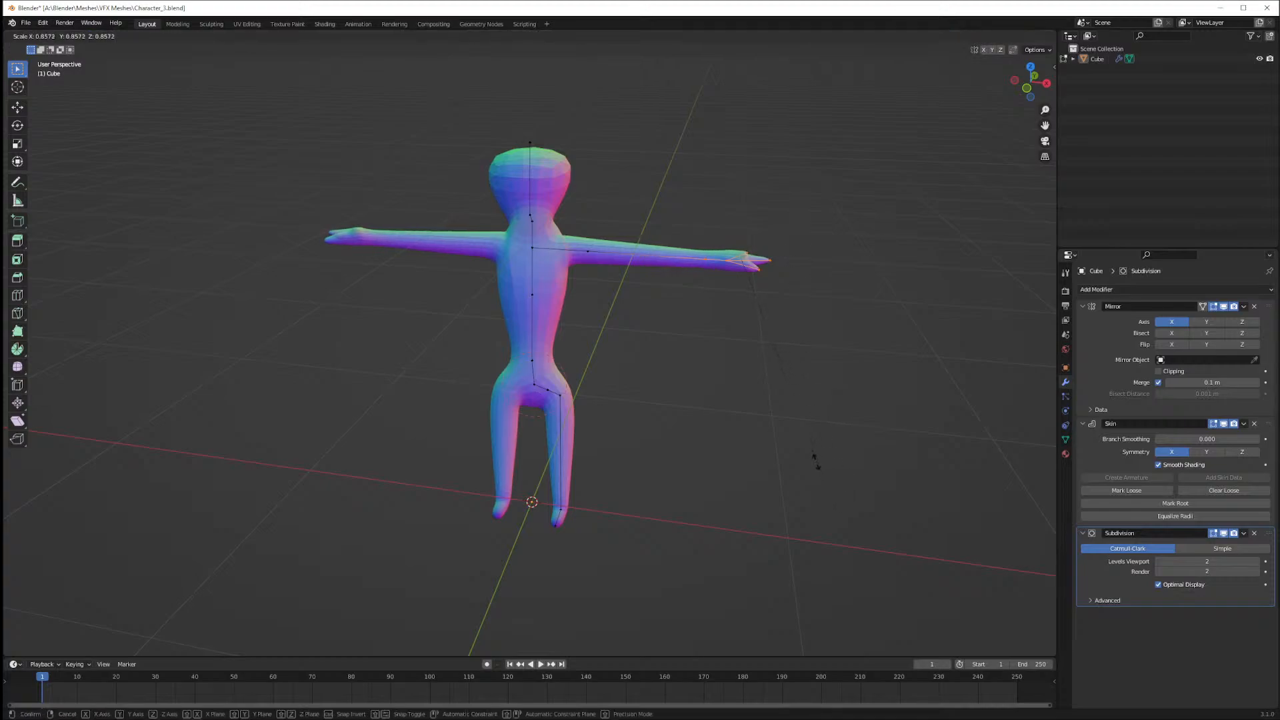
left_click(805, 426)
middle_click_drag(805, 426, 787, 402)
scroll(786, 403, "up", 3)
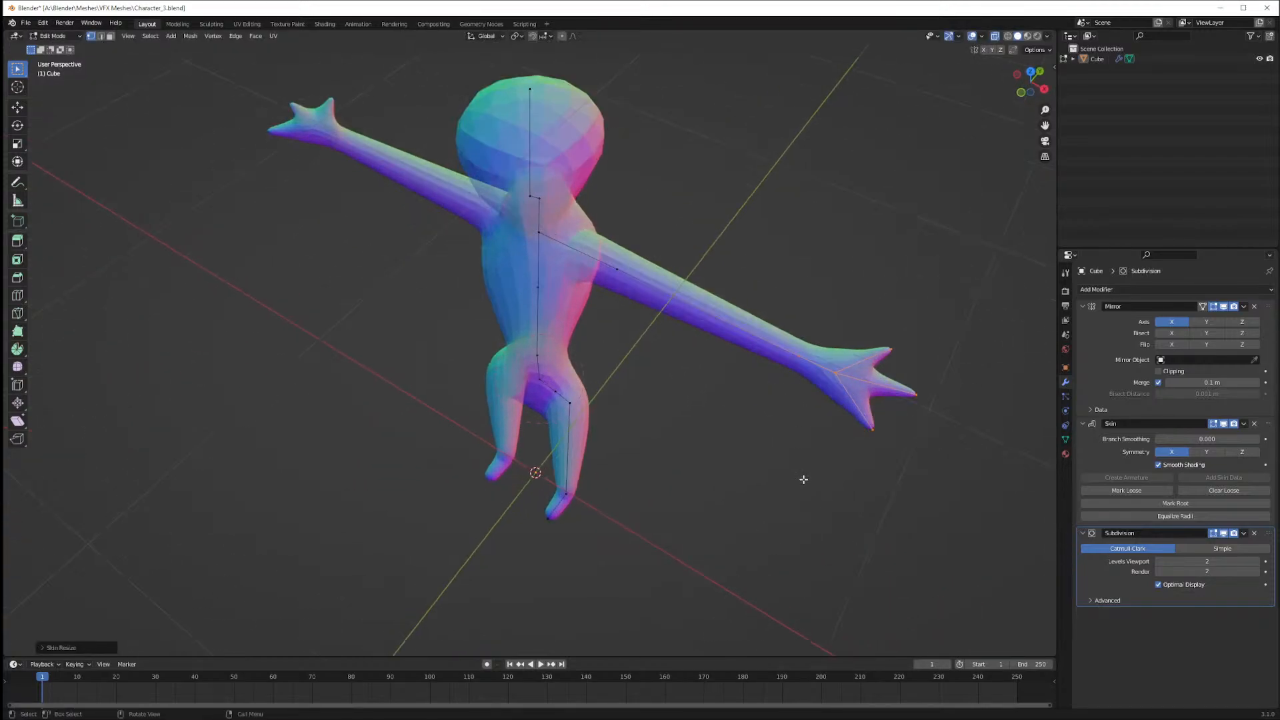
key("s")
key("z")
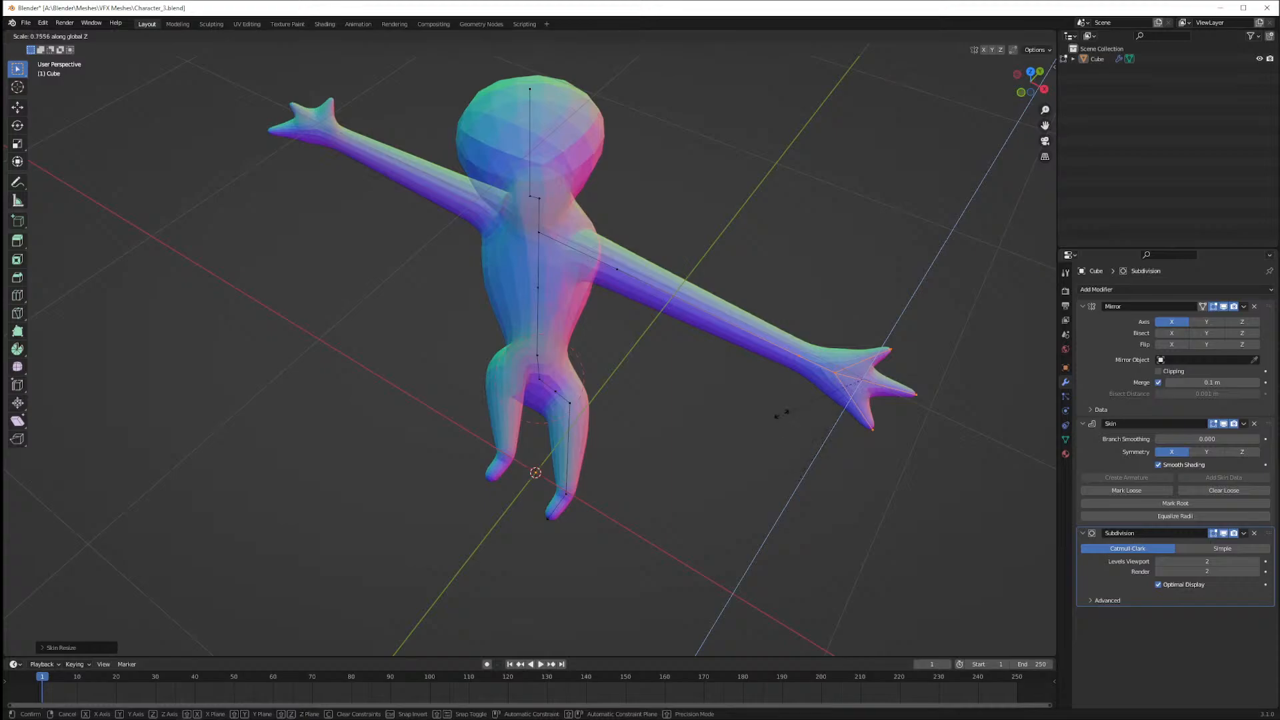
right_click(592, 559)
Shrink the skin of the selected hand vertices further and inspect the hand
middle_click_drag(771, 461, 853, 406)
key("ctrl+a")
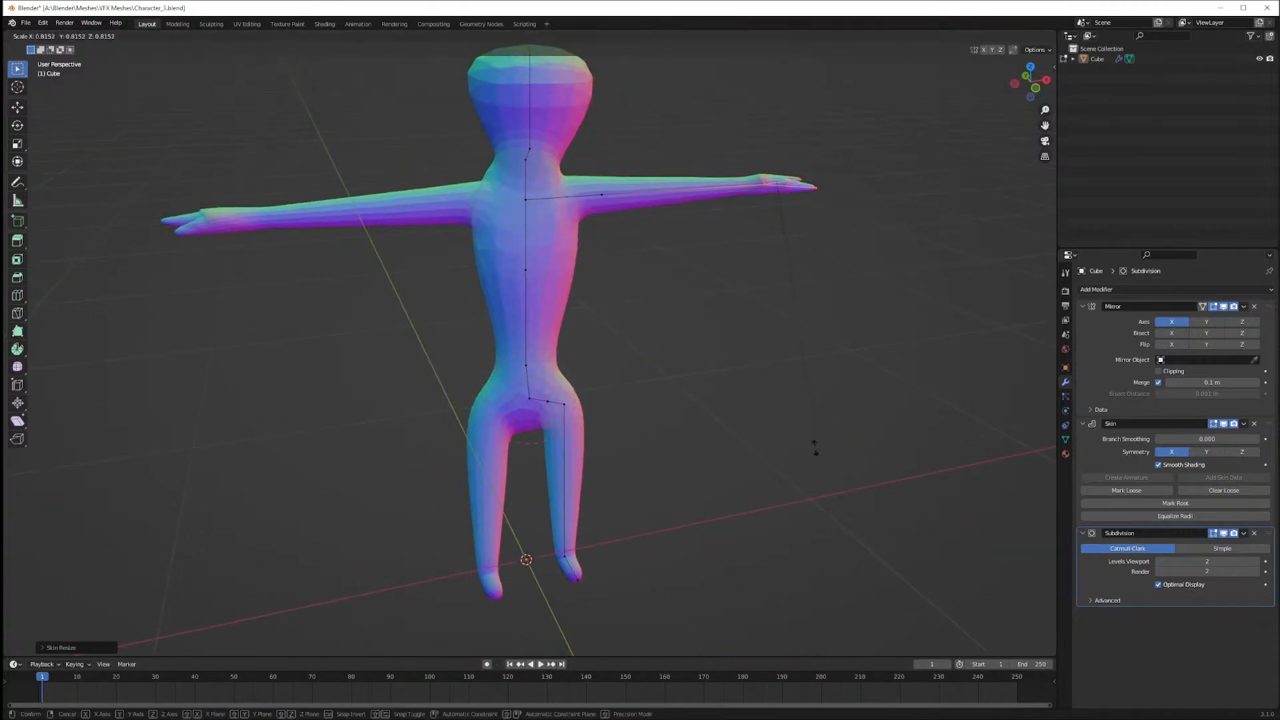
left_click(813, 426)
key("KP_Decimal")
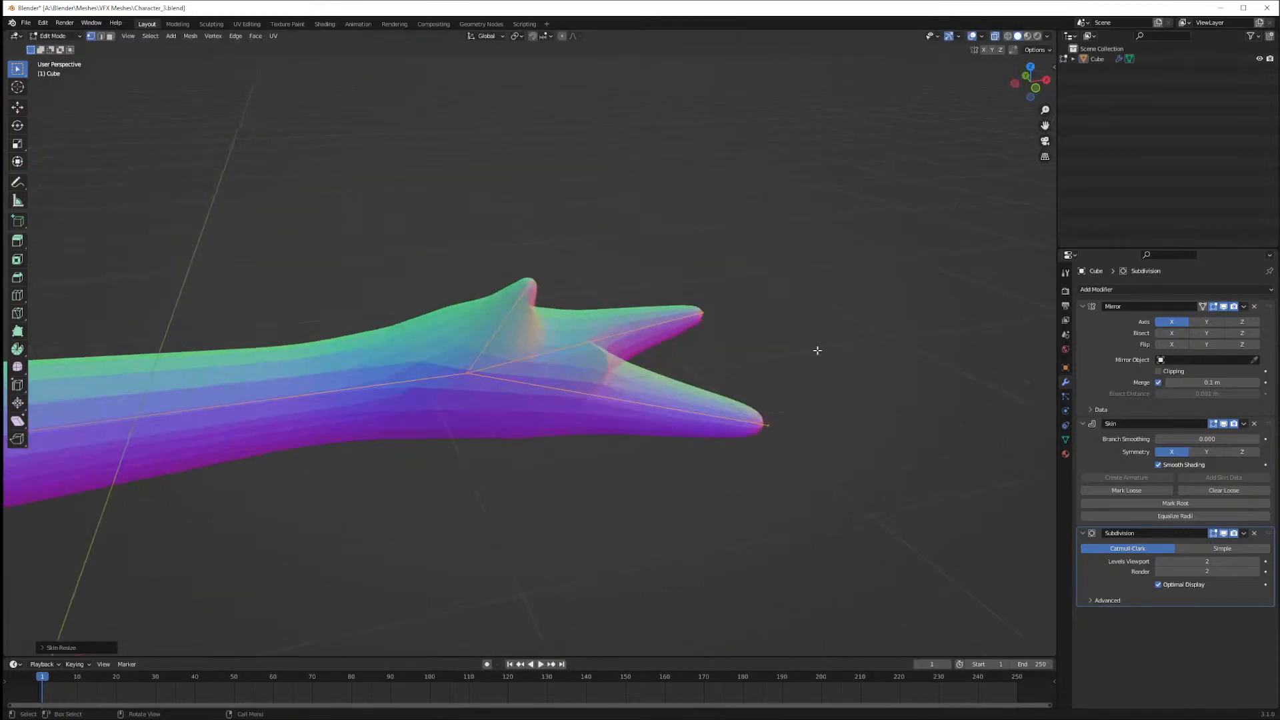
middle_click_drag(743, 294, 639, 325)
scroll(639, 324, "down", 12)
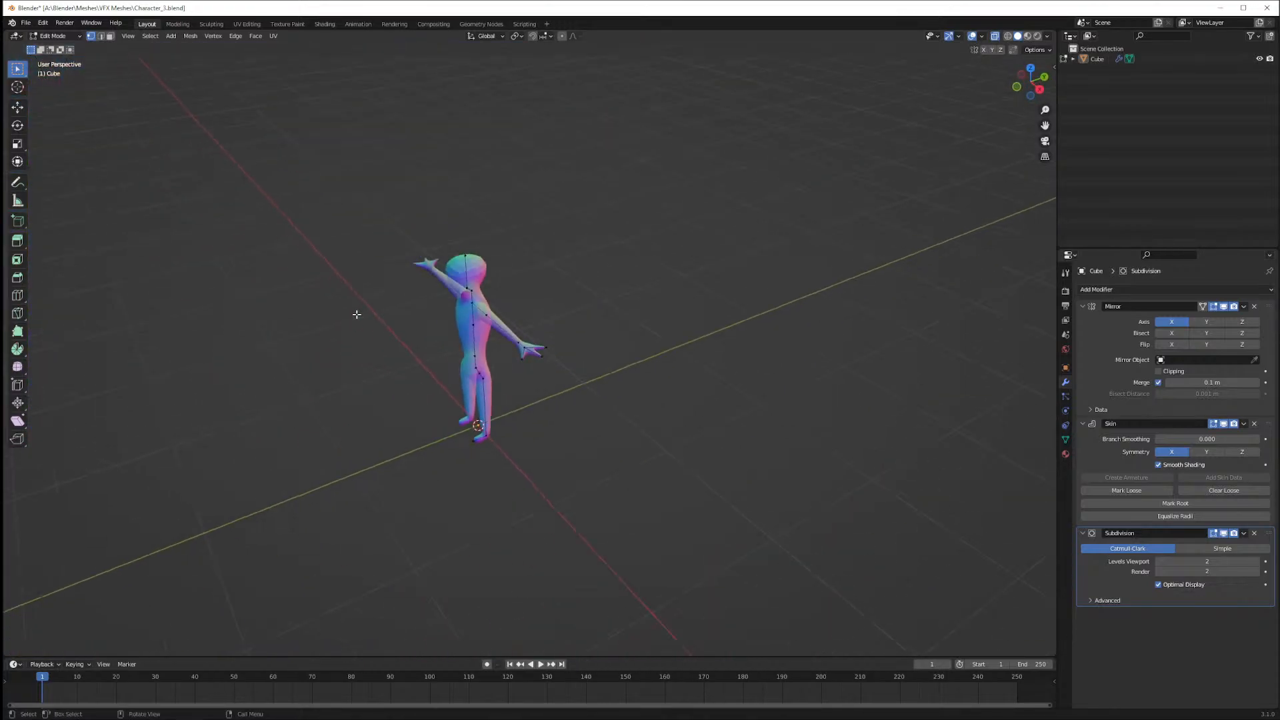
Frame the whole character, return to Object Mode and save the file
key("Home")
middle_click_drag(349, 328, 457, 374)
key("ctrl+s")
key("Tab")
key("ctrl+s")
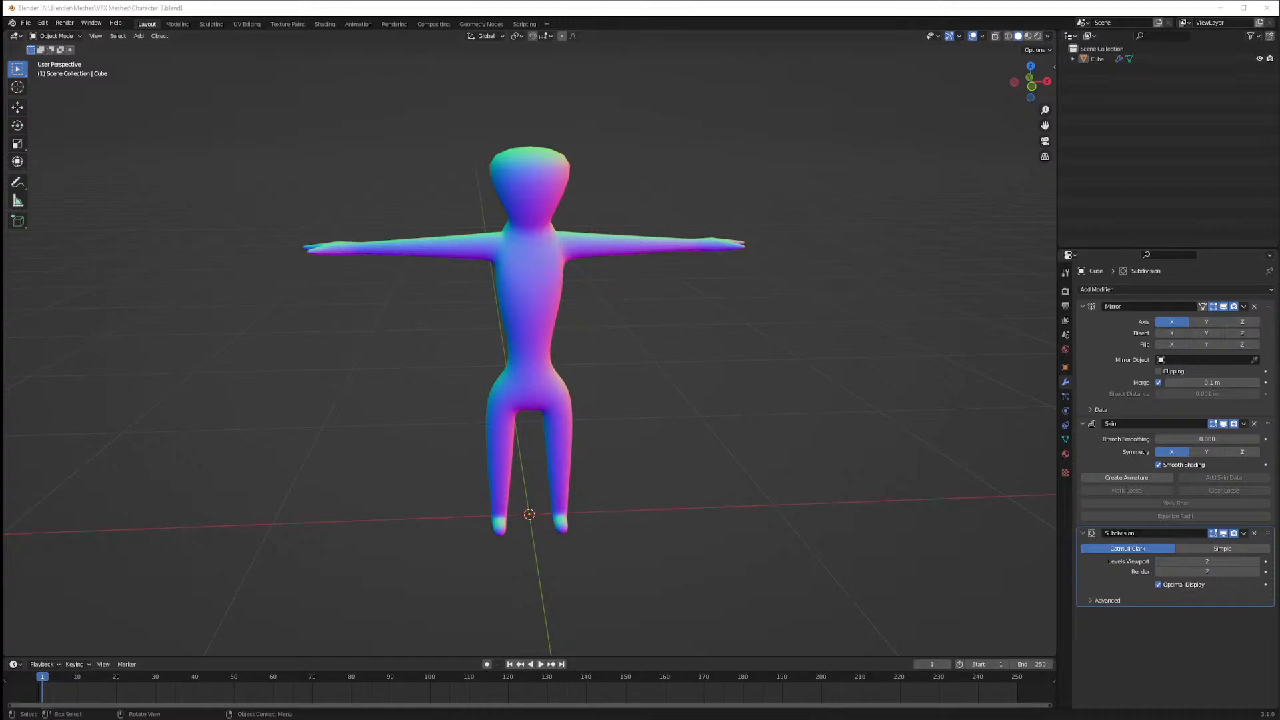
mouse_move(77, 715)
key("ctrl+s")
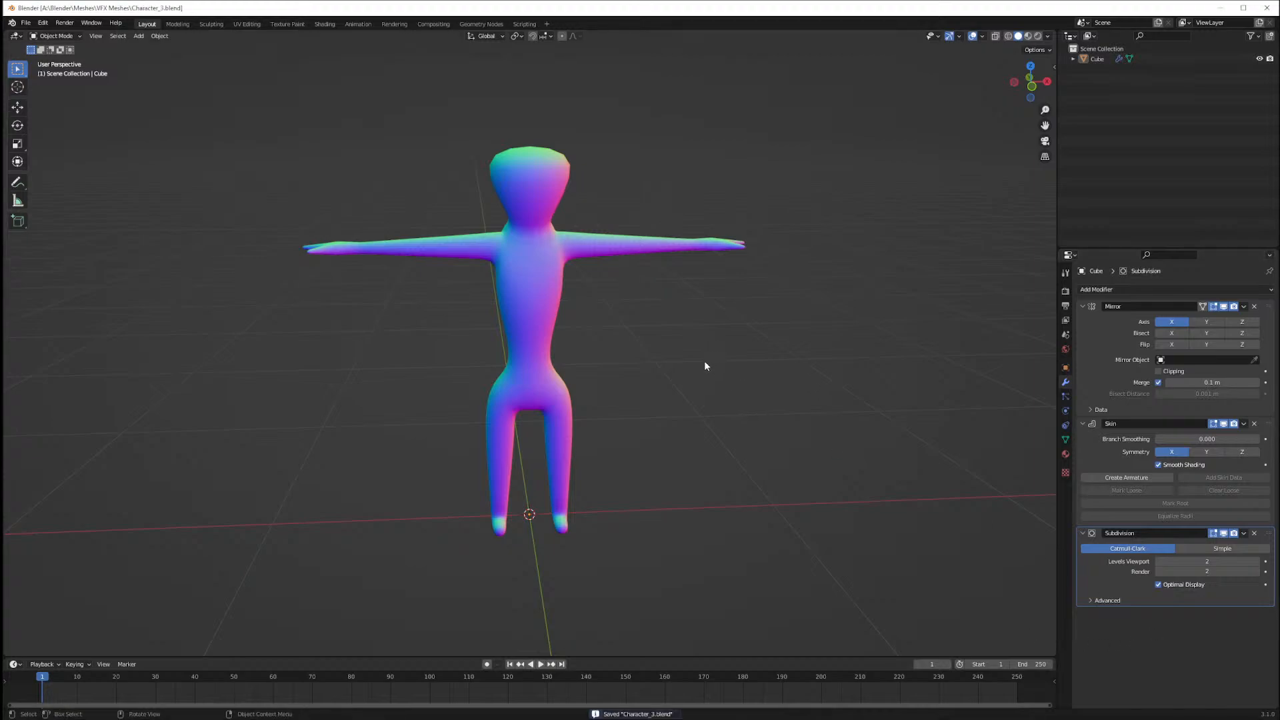
Generate an armature for the character from its Skin modifier and view it from the front
middle_click_drag(705, 362, 699, 350)
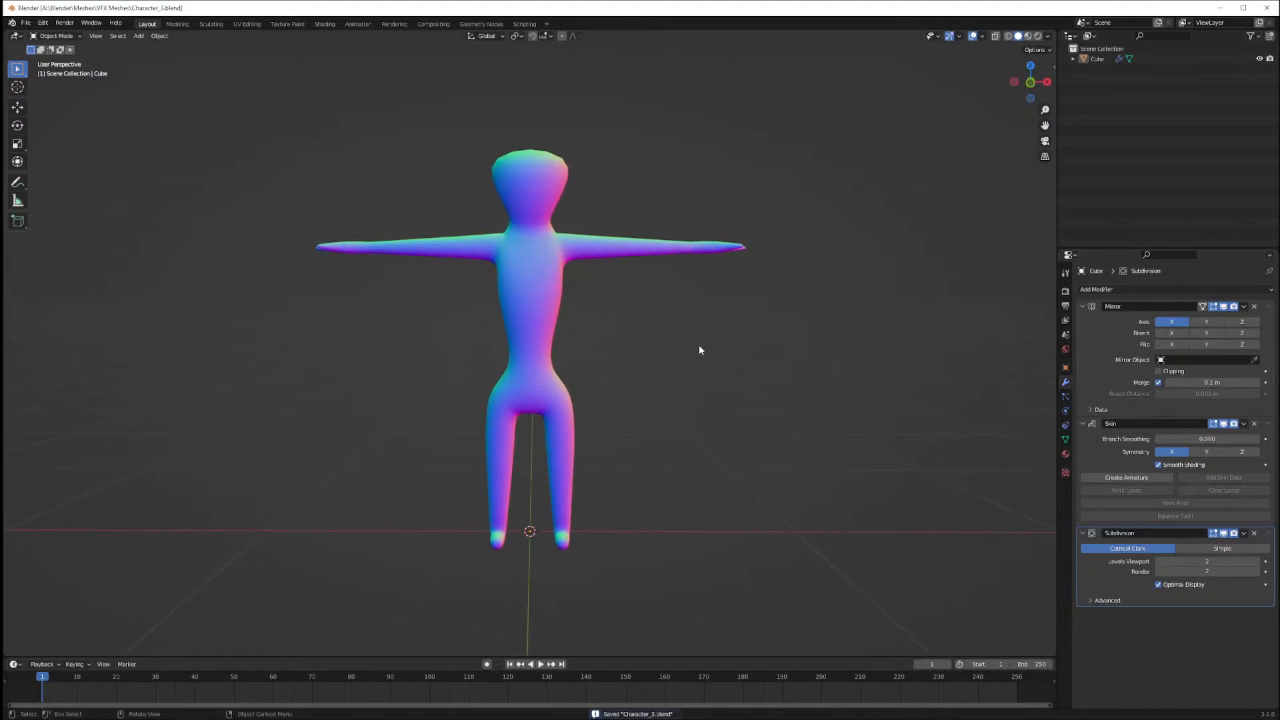
key("KP_1")
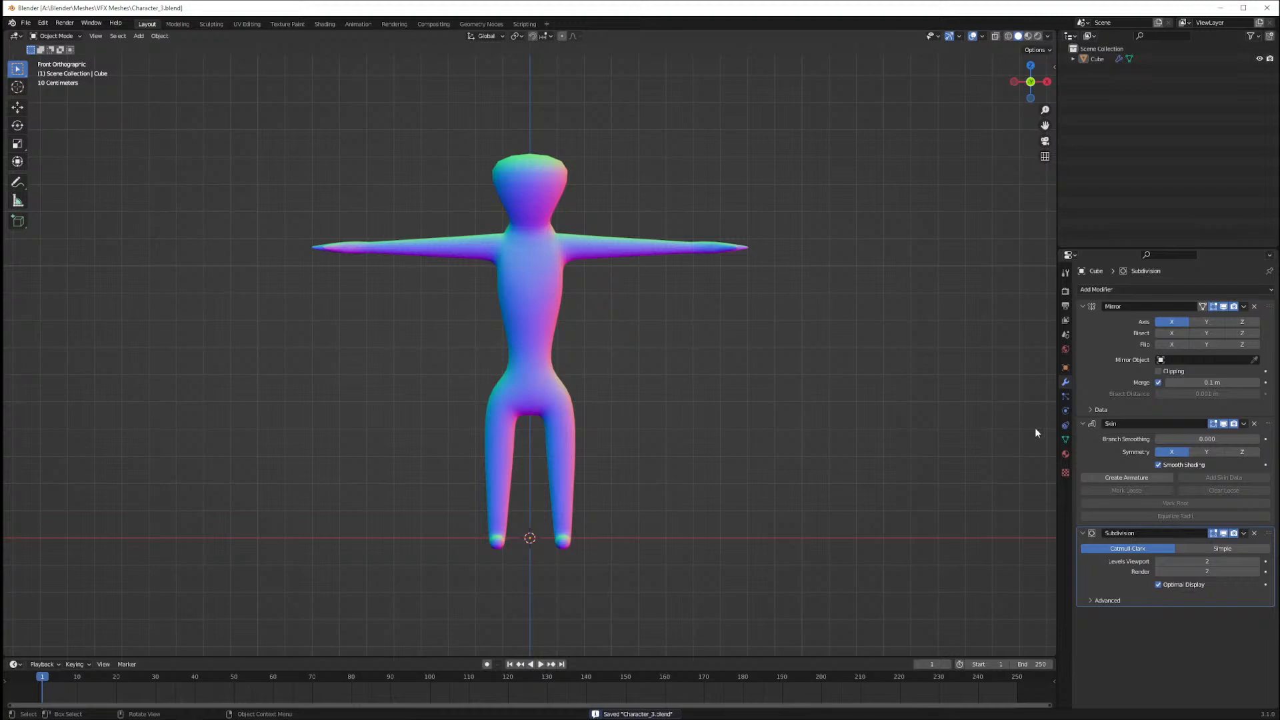
left_click(1120, 477)
middle_click_drag(774, 370, 747, 382)
key("KP_1")
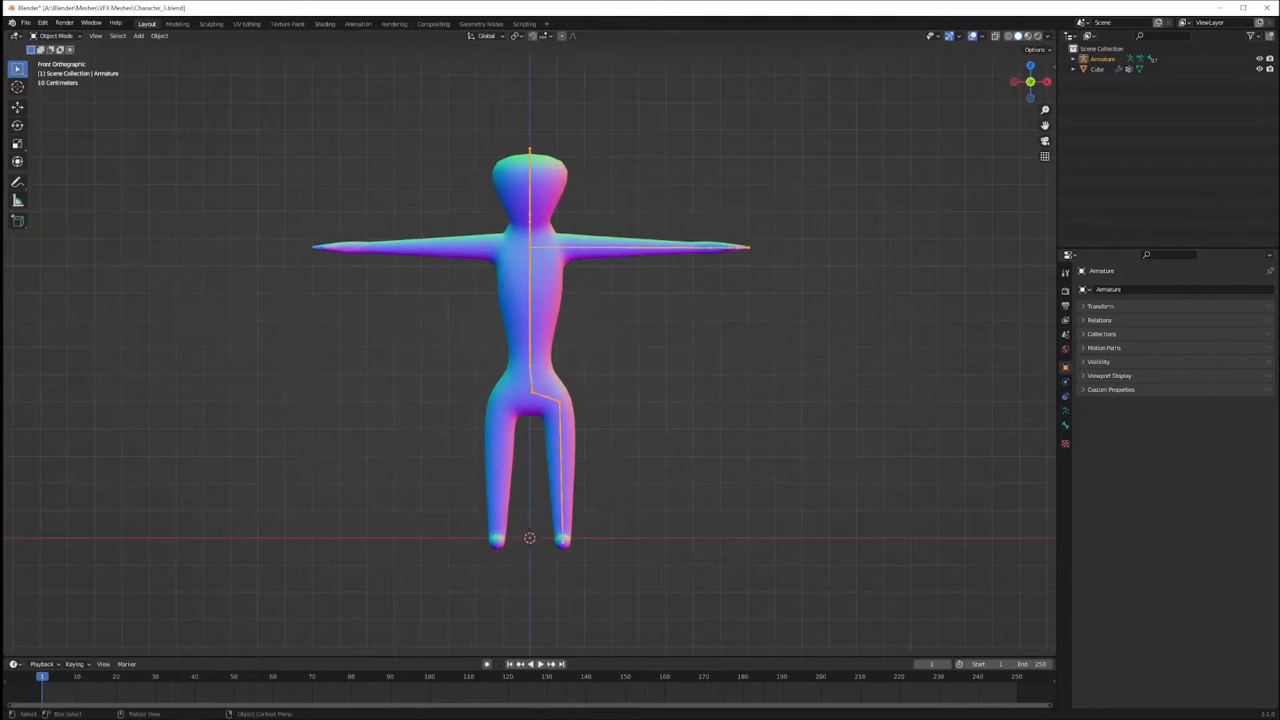
Switch the armature to Pose Mode, select the bone extending backward from the pelvis and try moving it
left_click(55, 36)
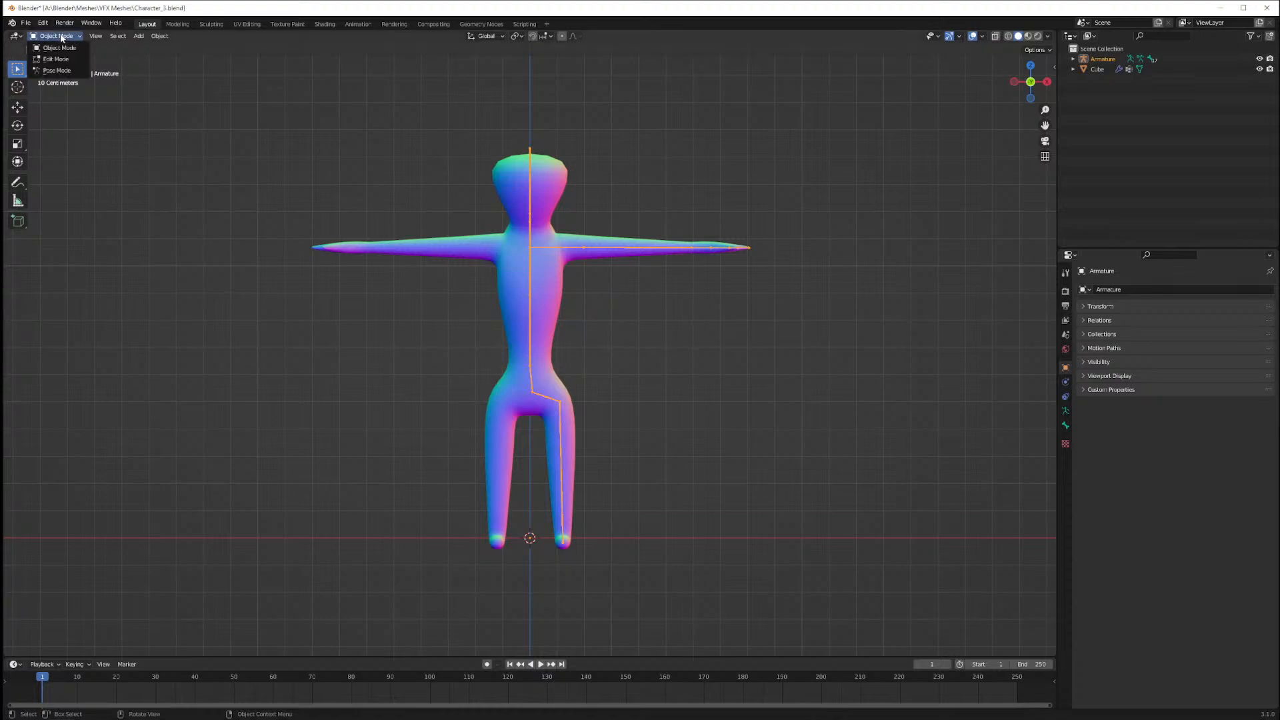
left_click(60, 70)
middle_click_drag(670, 290, 549, 346)
left_click_drag(762, 367, 837, 486)
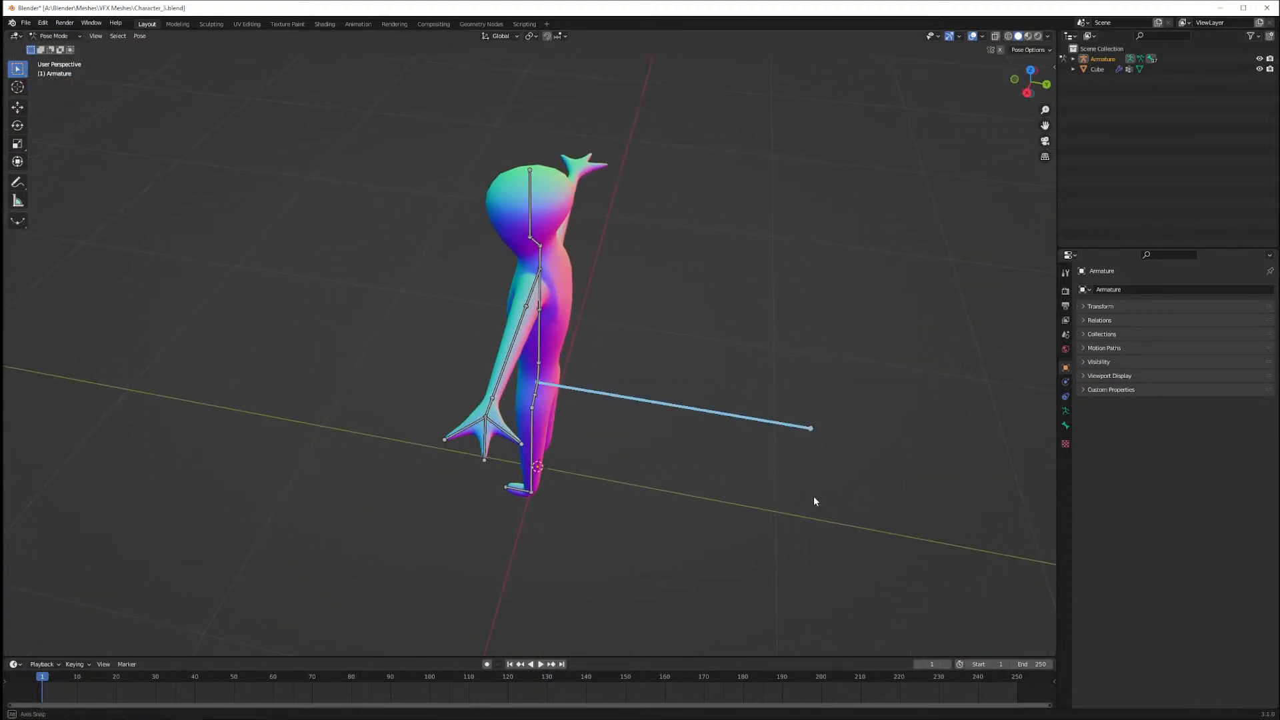
middle_click_drag(813, 496, 827, 469)
key("g")
right_click(818, 444)
Try rotating an arm bone freely and about Z to test how the mesh deforms
middle_click_drag(700, 434, 771, 417)
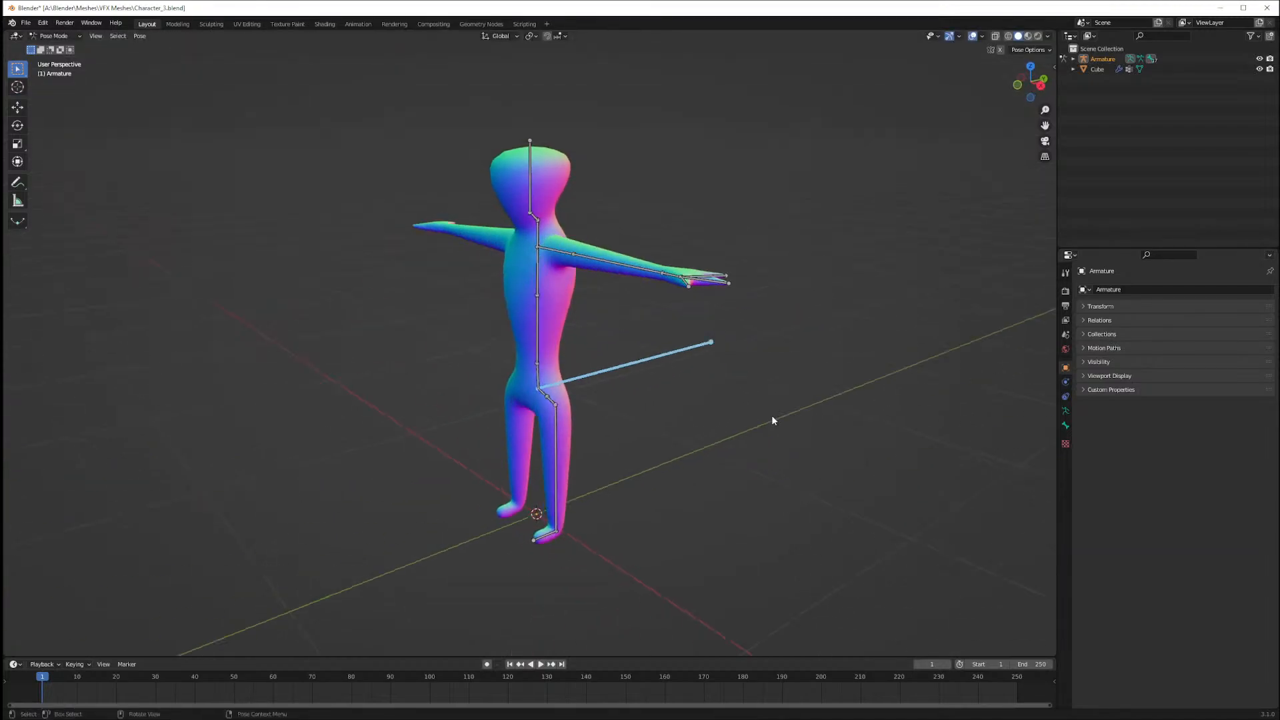
scroll(771, 416, "up", 1)
left_click(742, 273)
key("r")
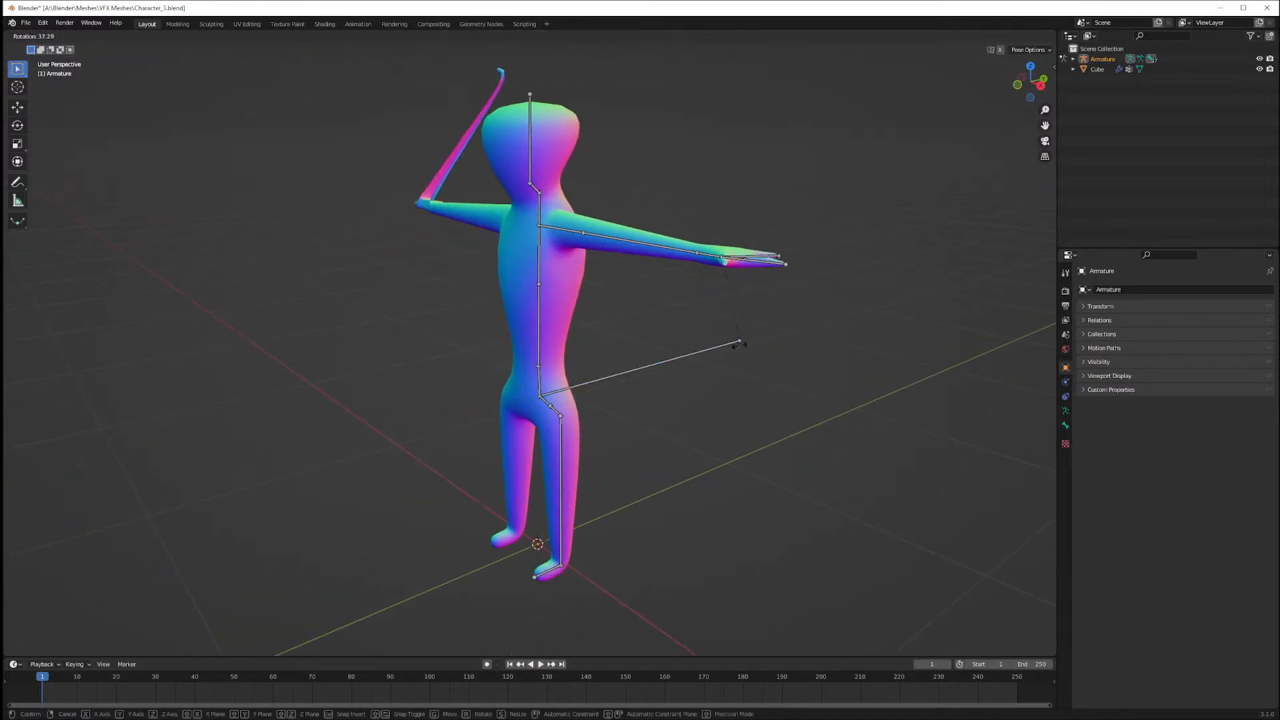
key("z")
right_click(730, 315)
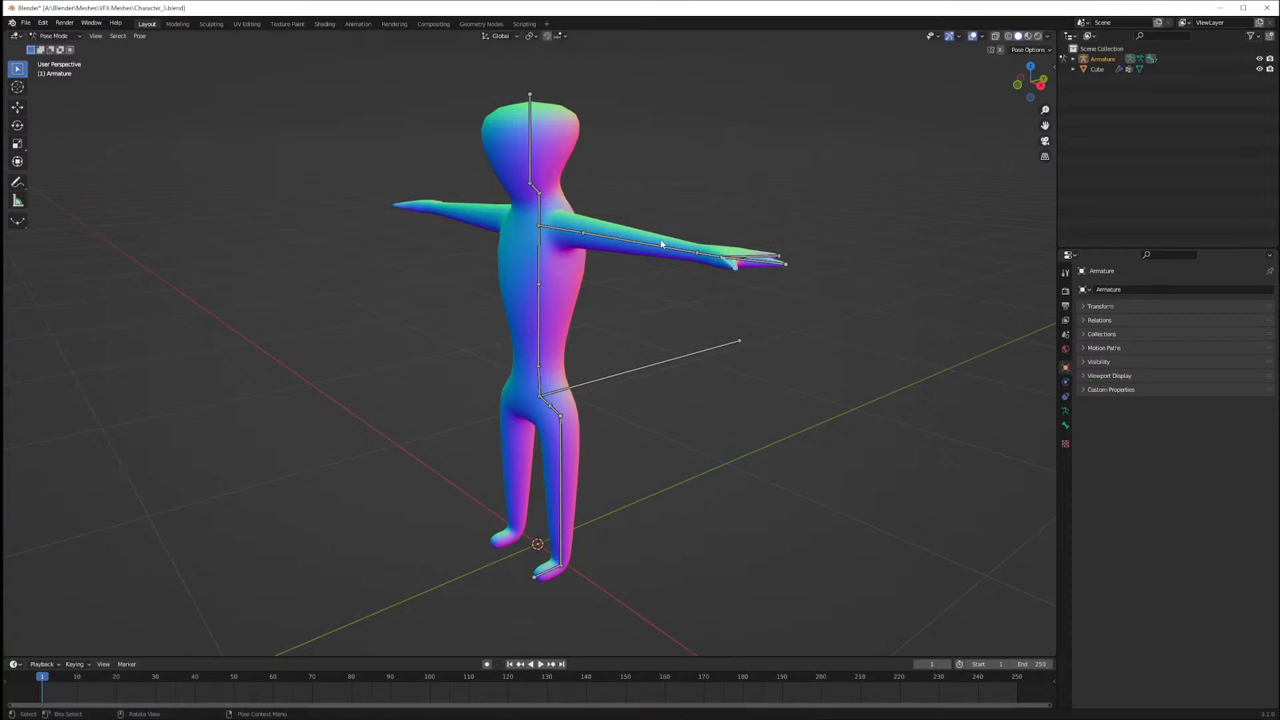
Select the long bone of the character's left arm and try rotating it about Z and Y to test the deformation
left_click_drag(679, 230, 716, 264)
key("r")
key("z")
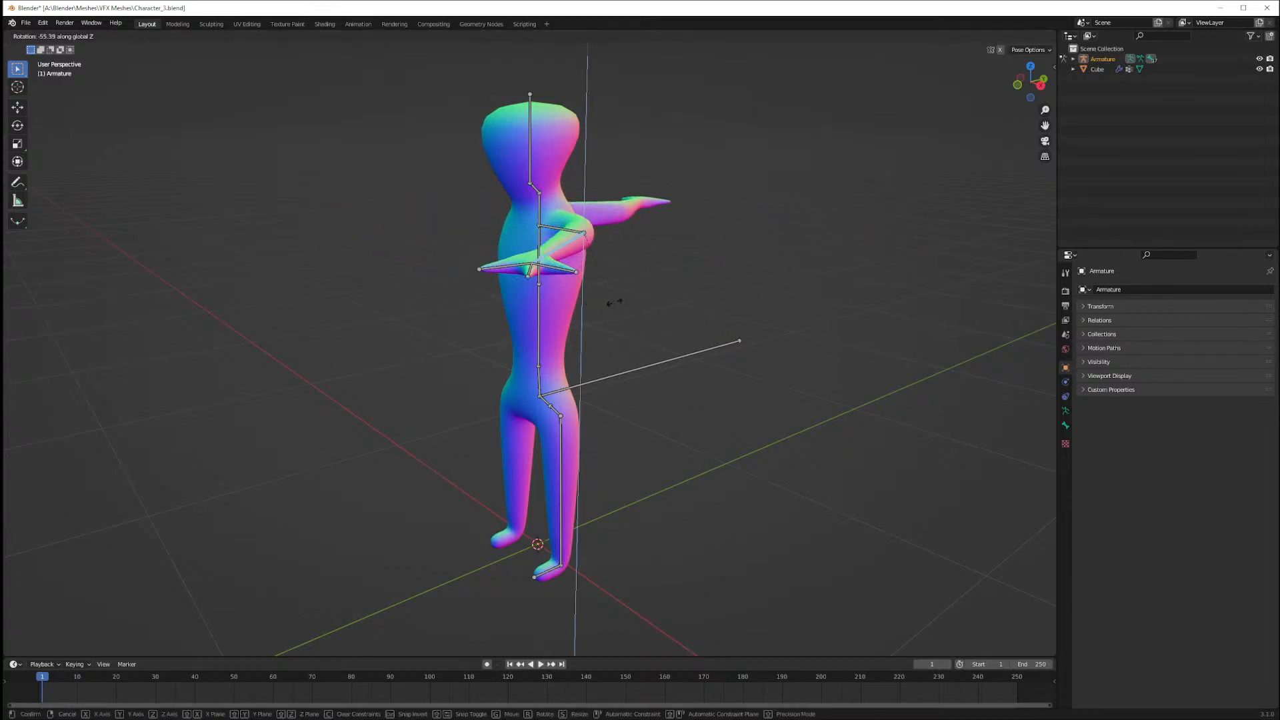
right_click(594, 286)
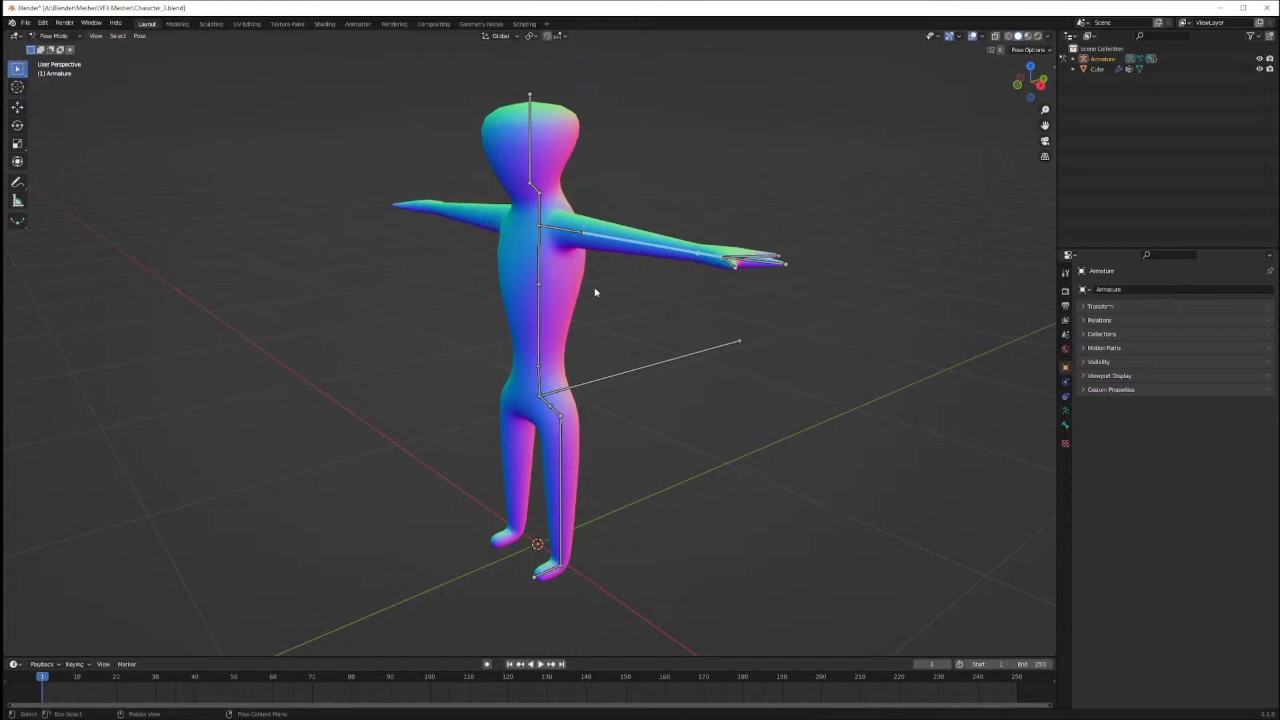
middle_click_drag(594, 287, 648, 300)
key("r")
key("z")
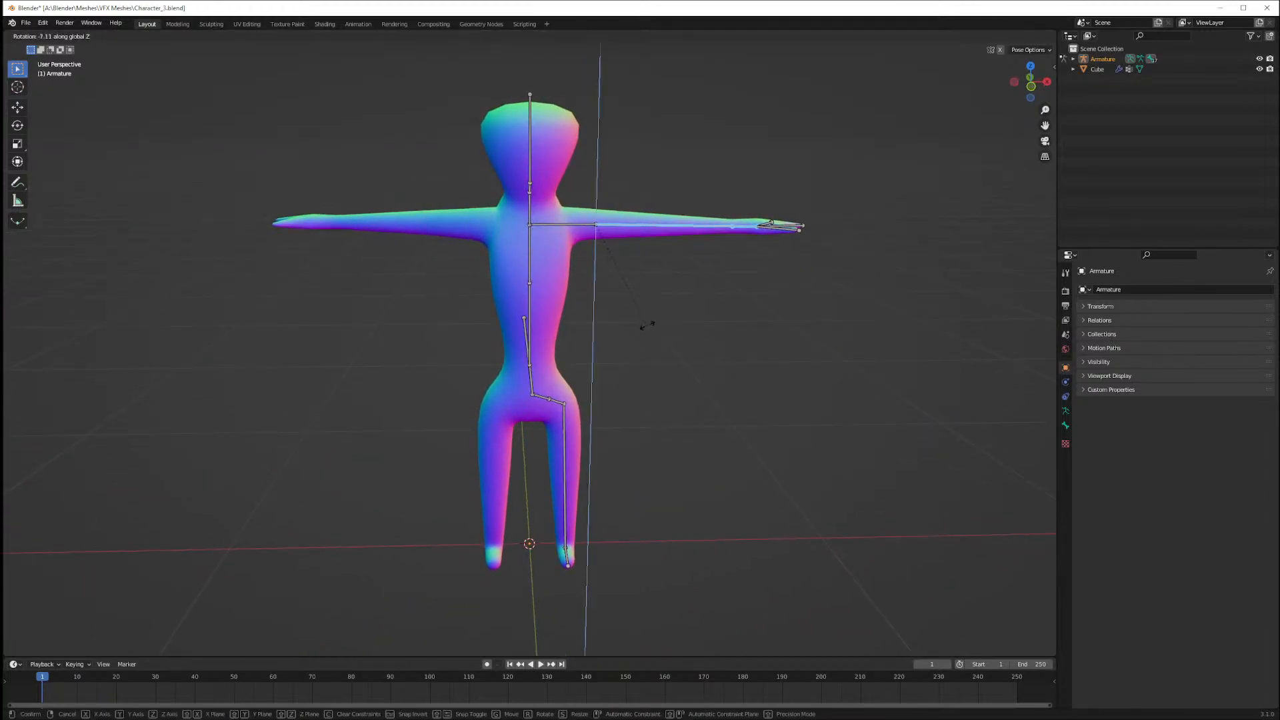
right_click(647, 319)
key("r")
key("y")
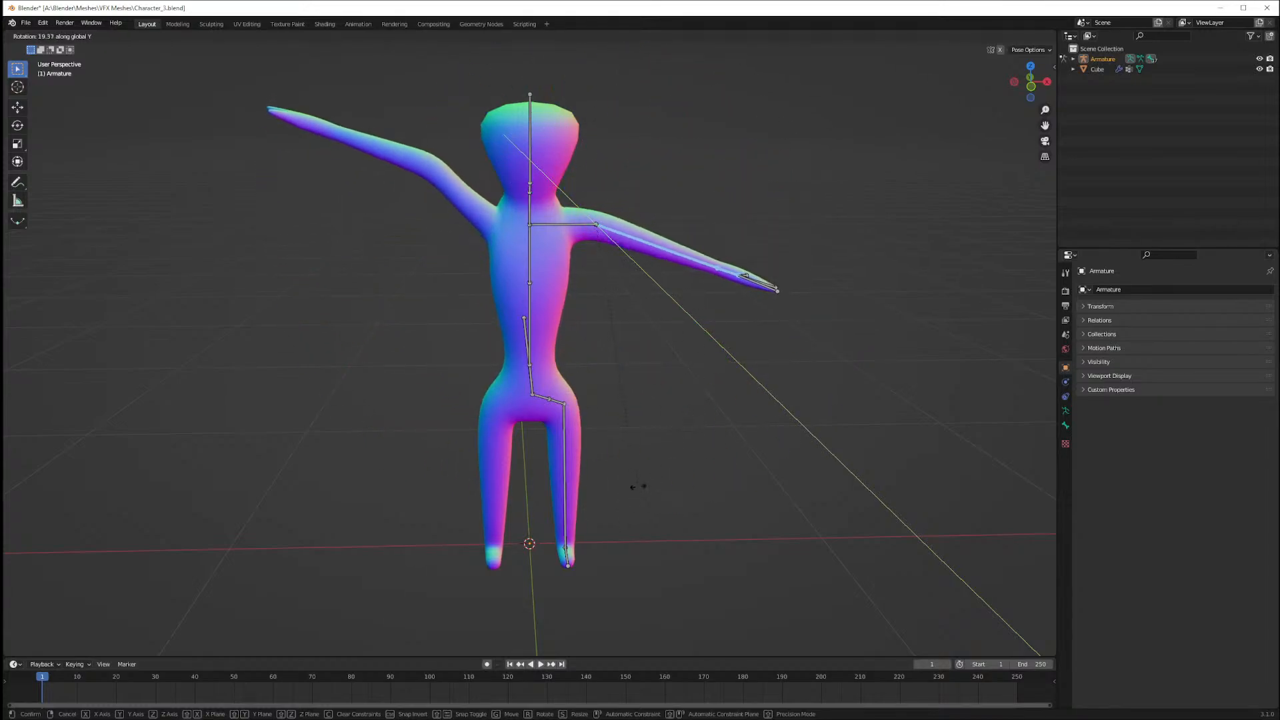
right_click(666, 306)
Select the two torso spine bones and try rotating them about the Z axis
left_click_drag(525, 273, 544, 293)
key("r")
key("z")
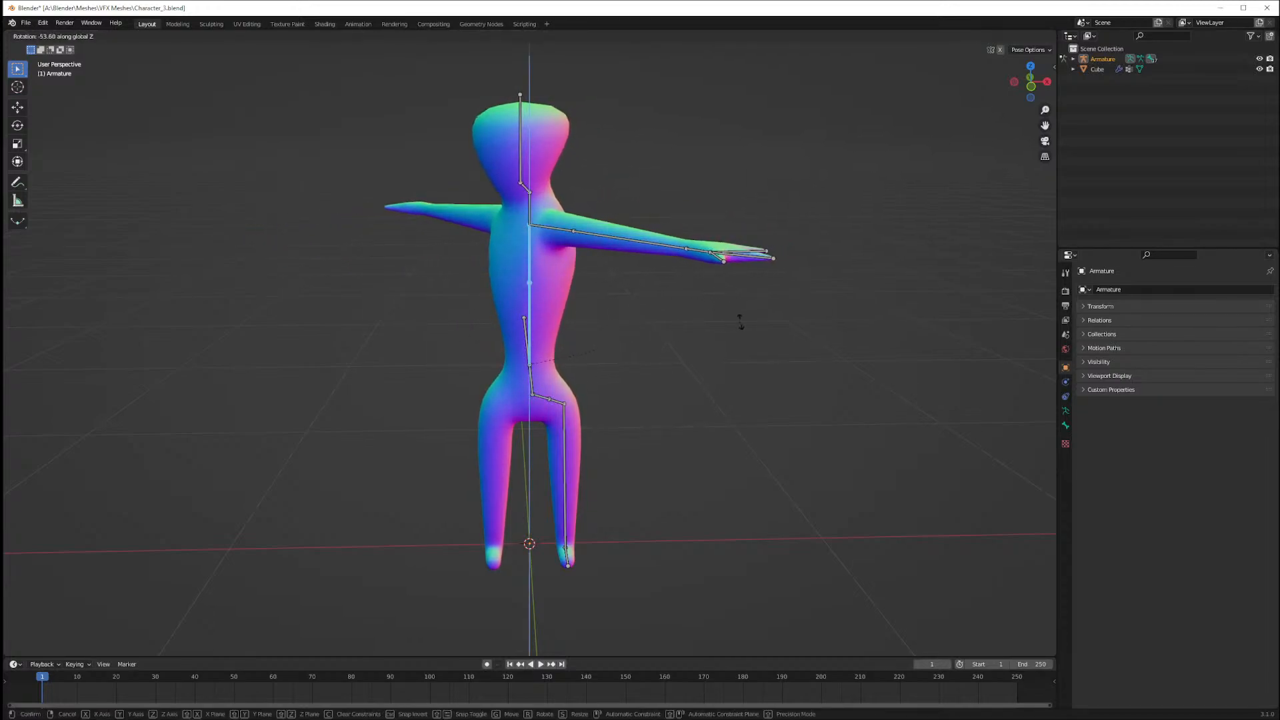
right_click(688, 362)
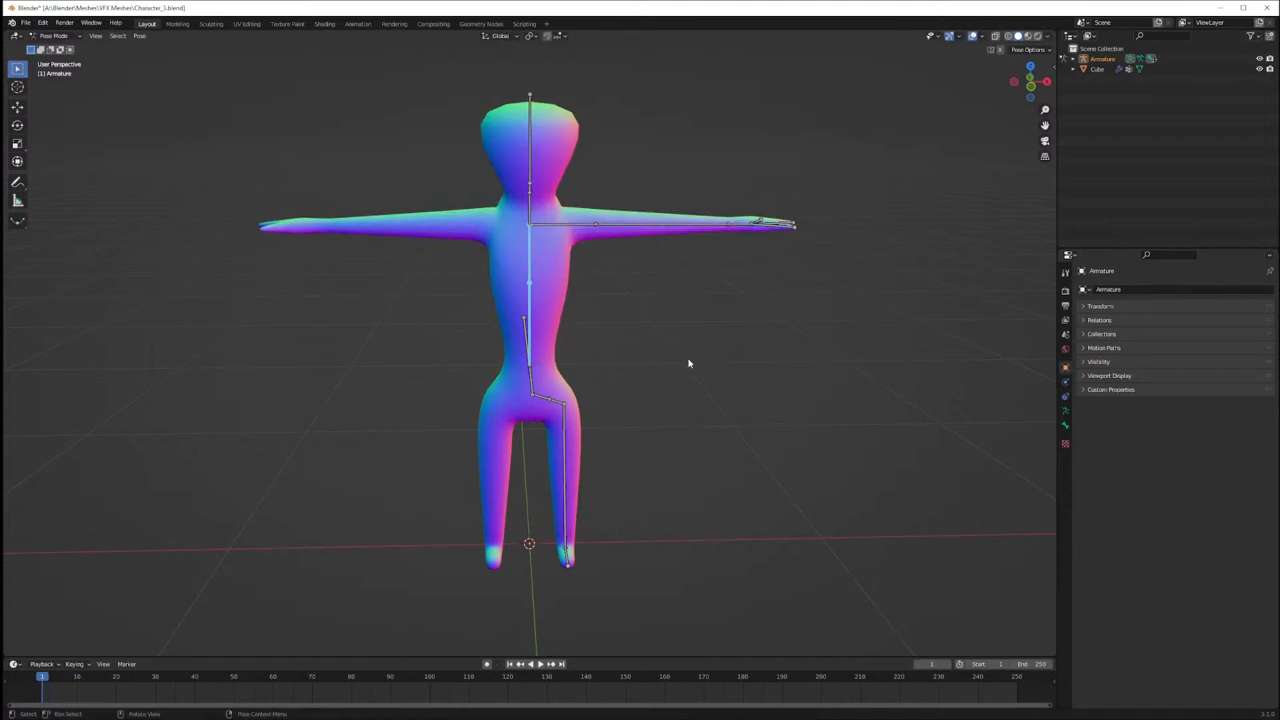
Save the file with the posed rig still in Pose Mode
middle_click_drag(689, 363, 714, 366)
key("ctrl+s")
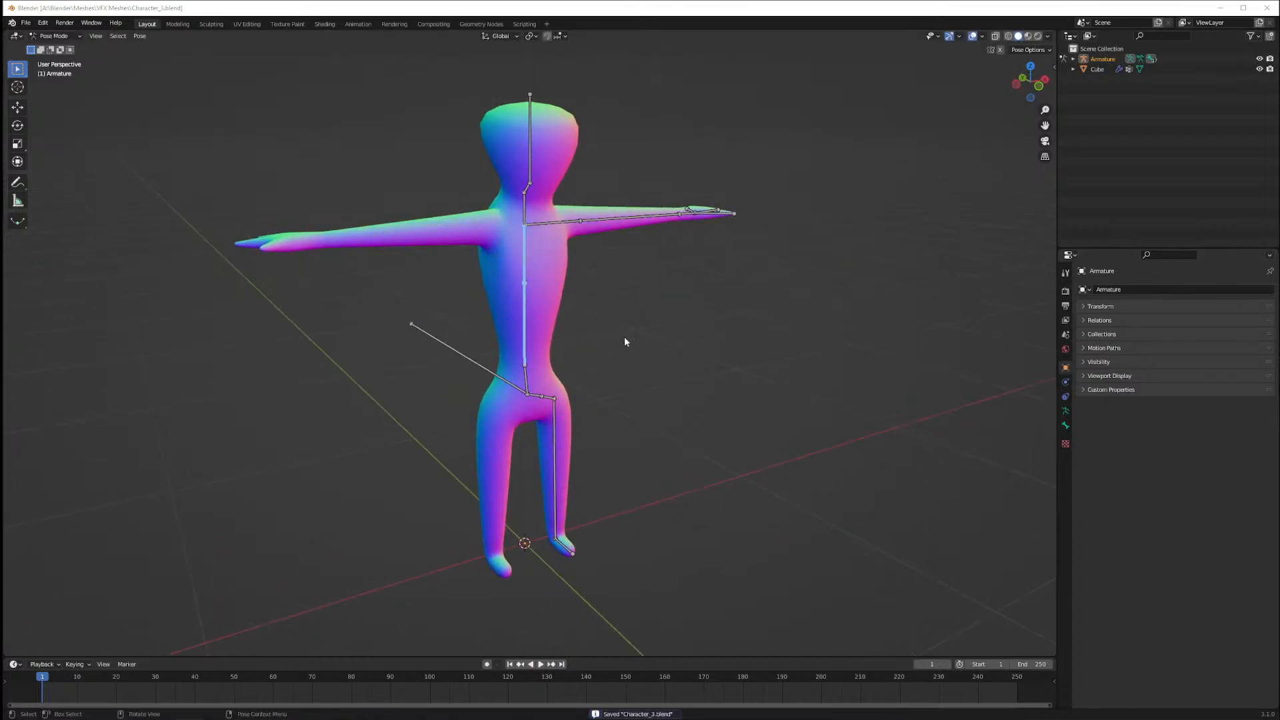
middle_click_drag(624, 336, 574, 333)
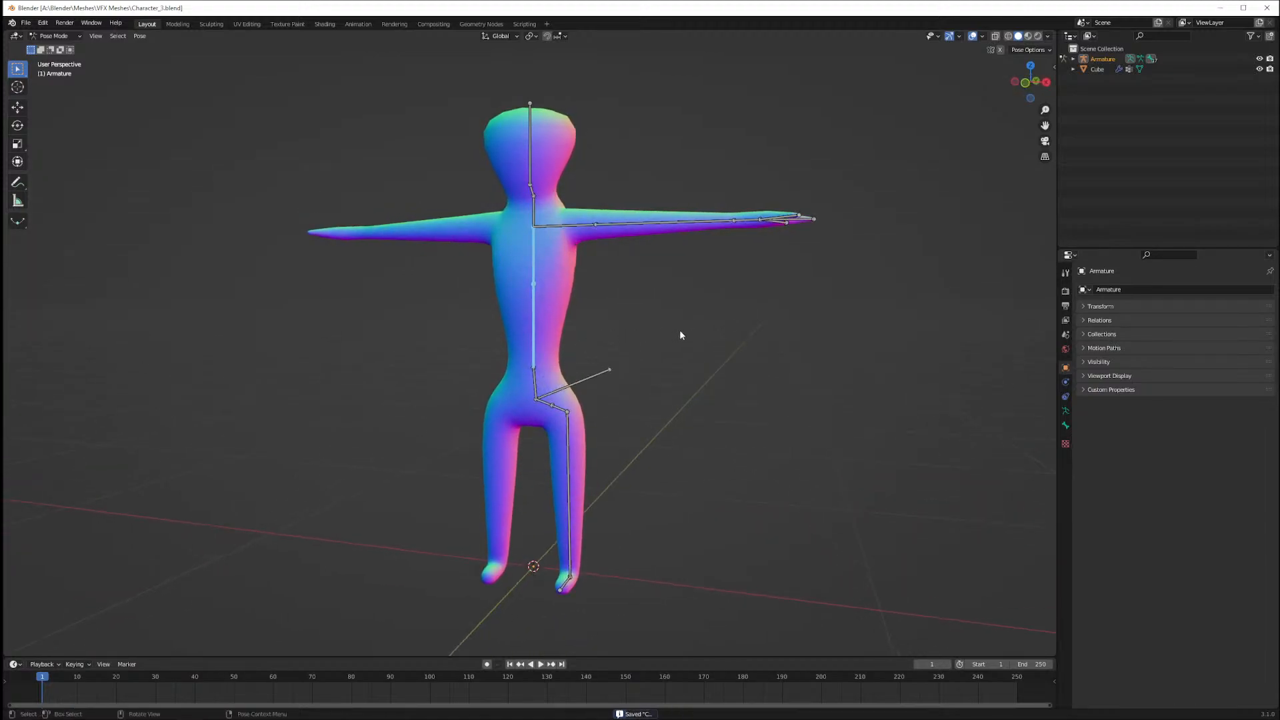
middle_click_drag(679, 329, 659, 375)
Select the pelvis bones, then undo back to the Object Mode state before the armature was generated
left_click(543, 407)
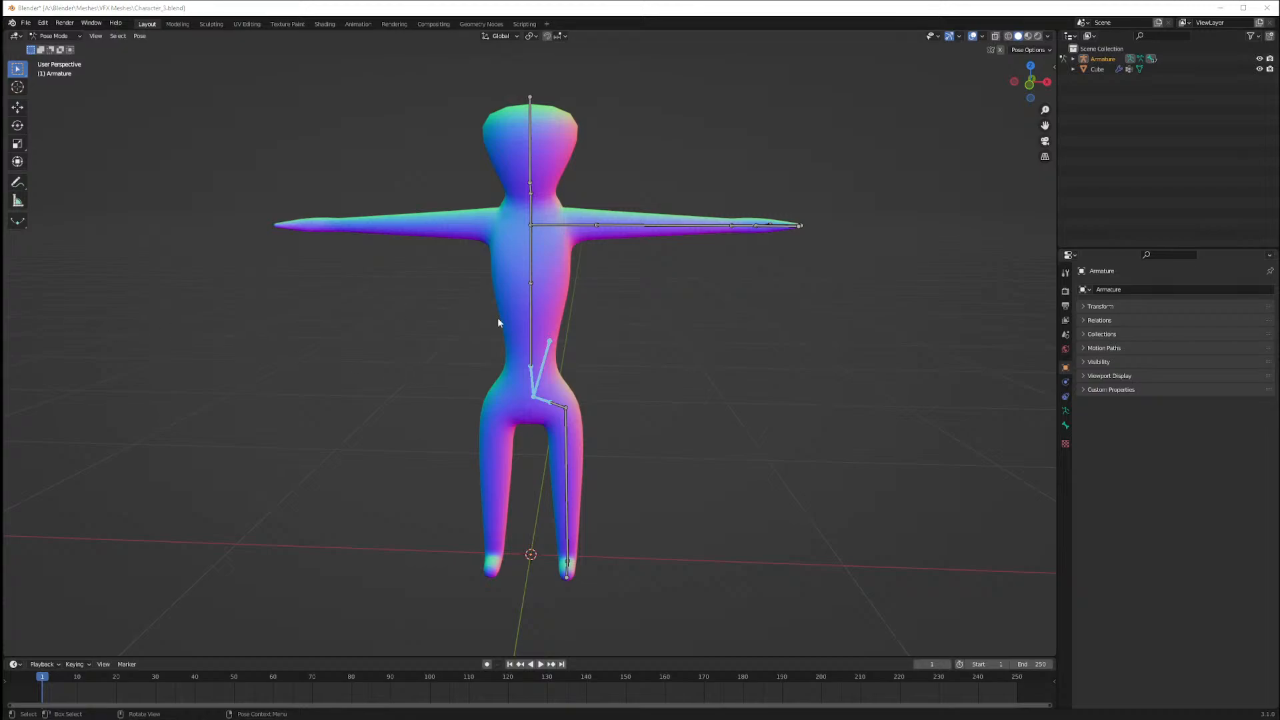
middle_click_drag(803, 367, 854, 371)
key("ctrl+z")
key("ctrl+z")
key("ctrl+z")
key("ctrl+z")
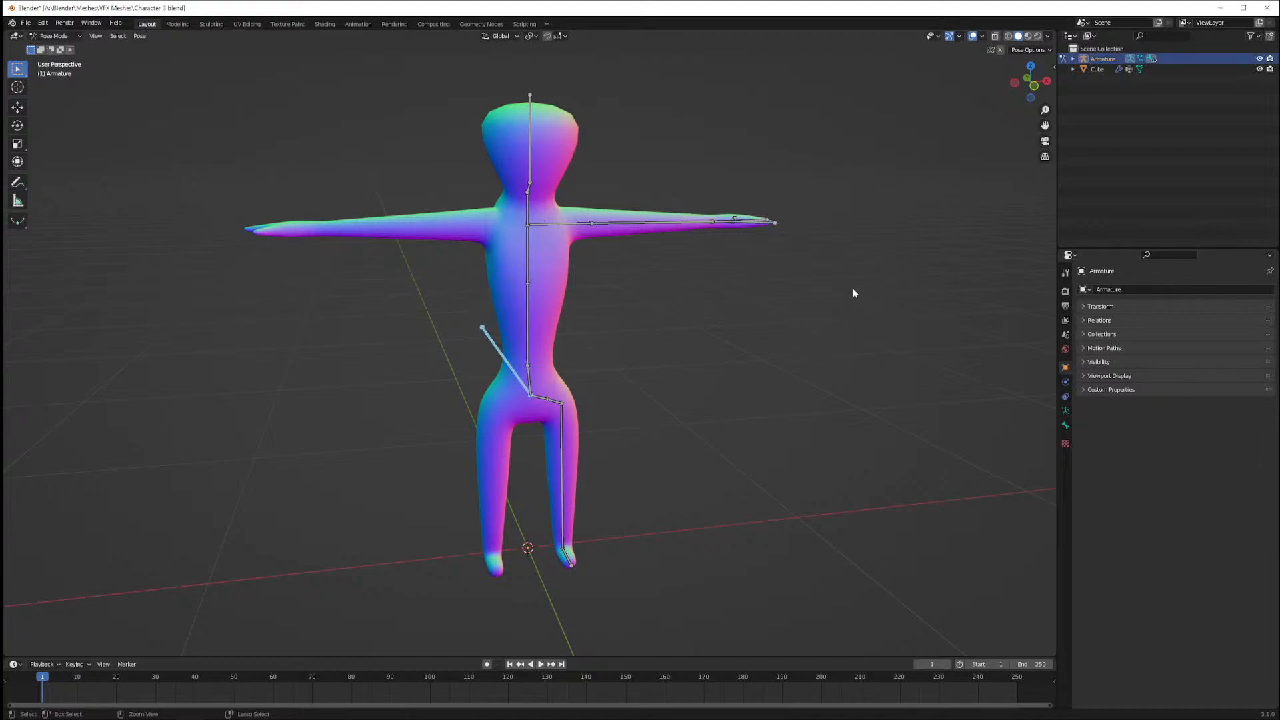
key("ctrl+z")
key("ctrl+z")
key("ctrl+z")
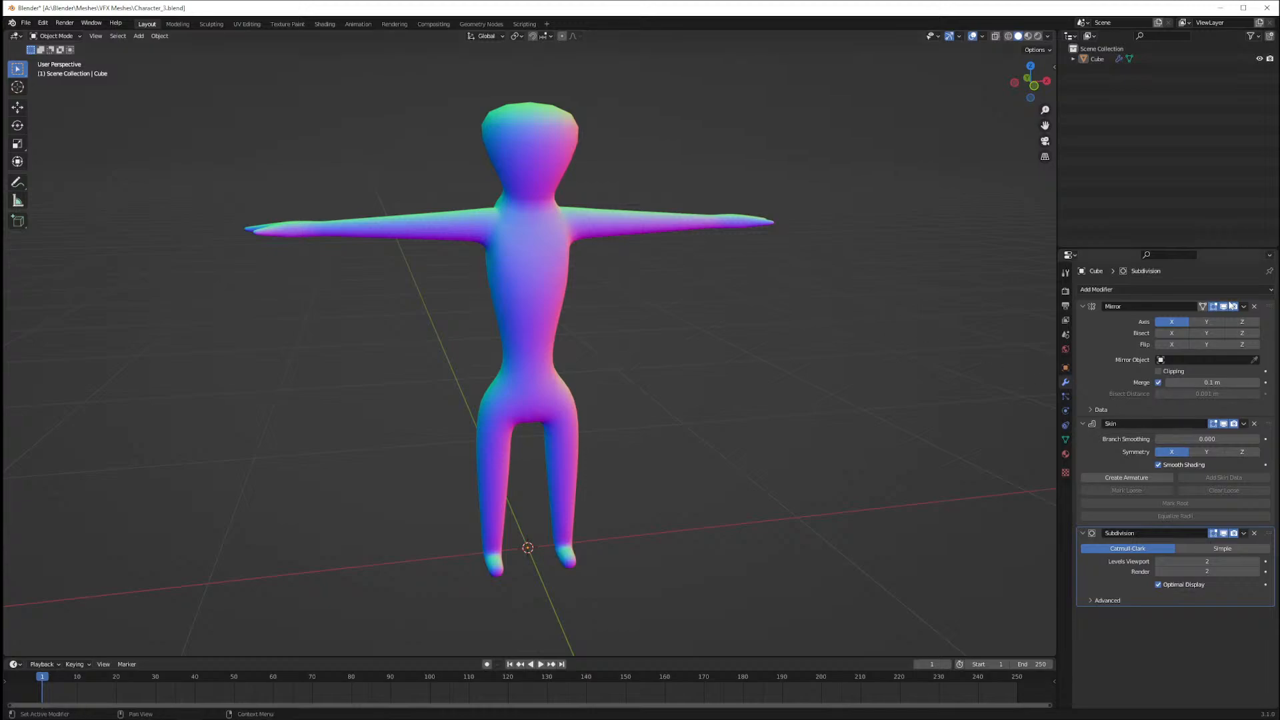
Apply the Mirror modifier so the character's two halves become real geometry
left_click(1244, 306)
left_click(1200, 318)
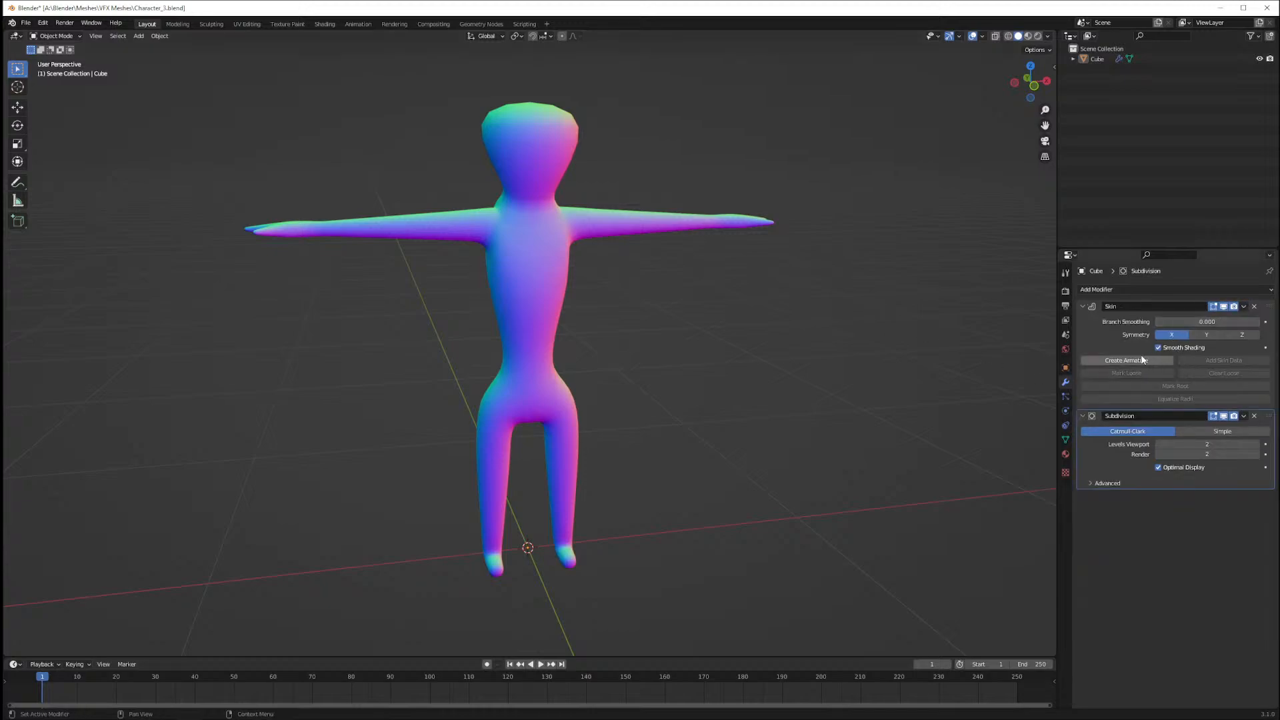
middle_click_drag(826, 336, 801, 335)
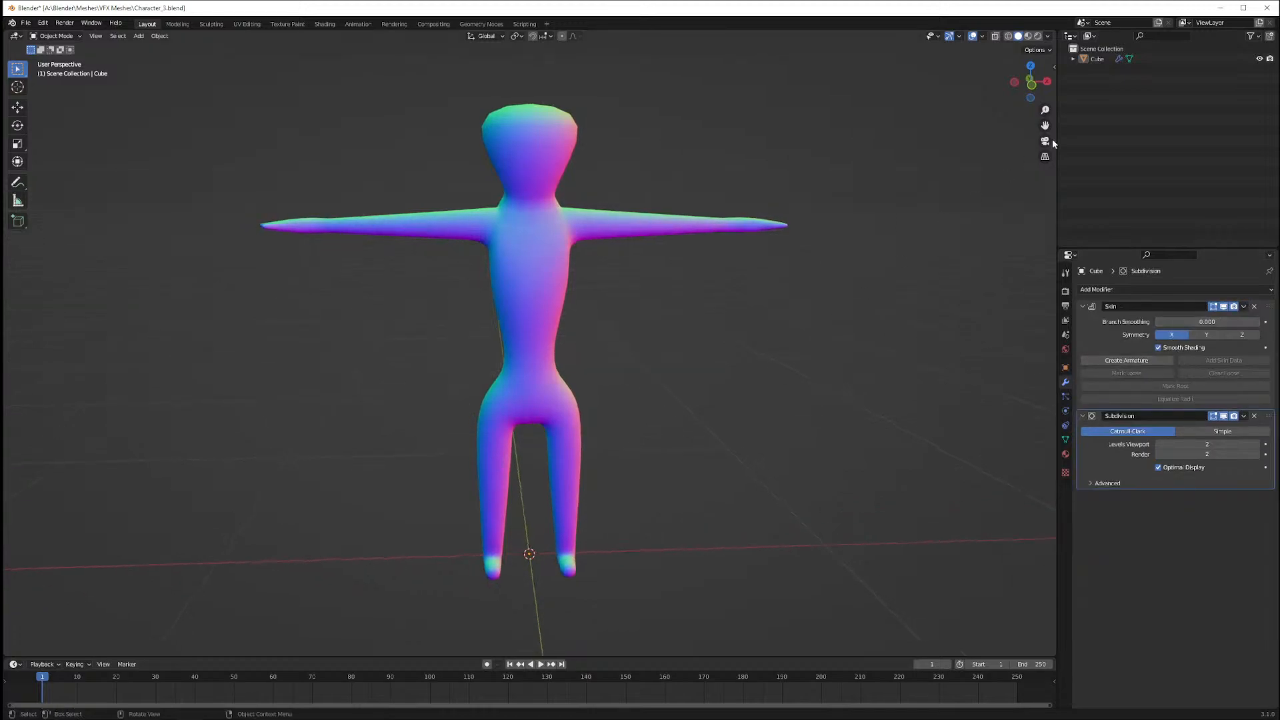
Rename the Cube object as Character and save the file
left_click(1173, 60)
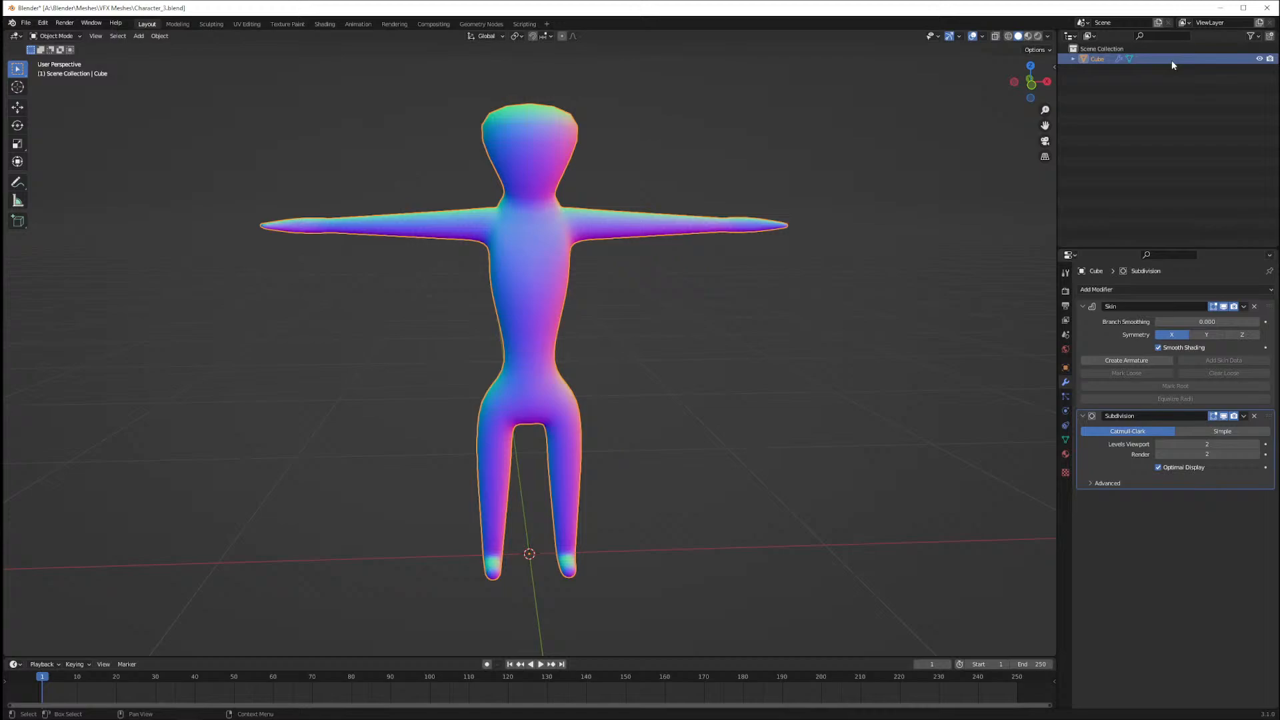
double_click(1097, 58)
type("Character")
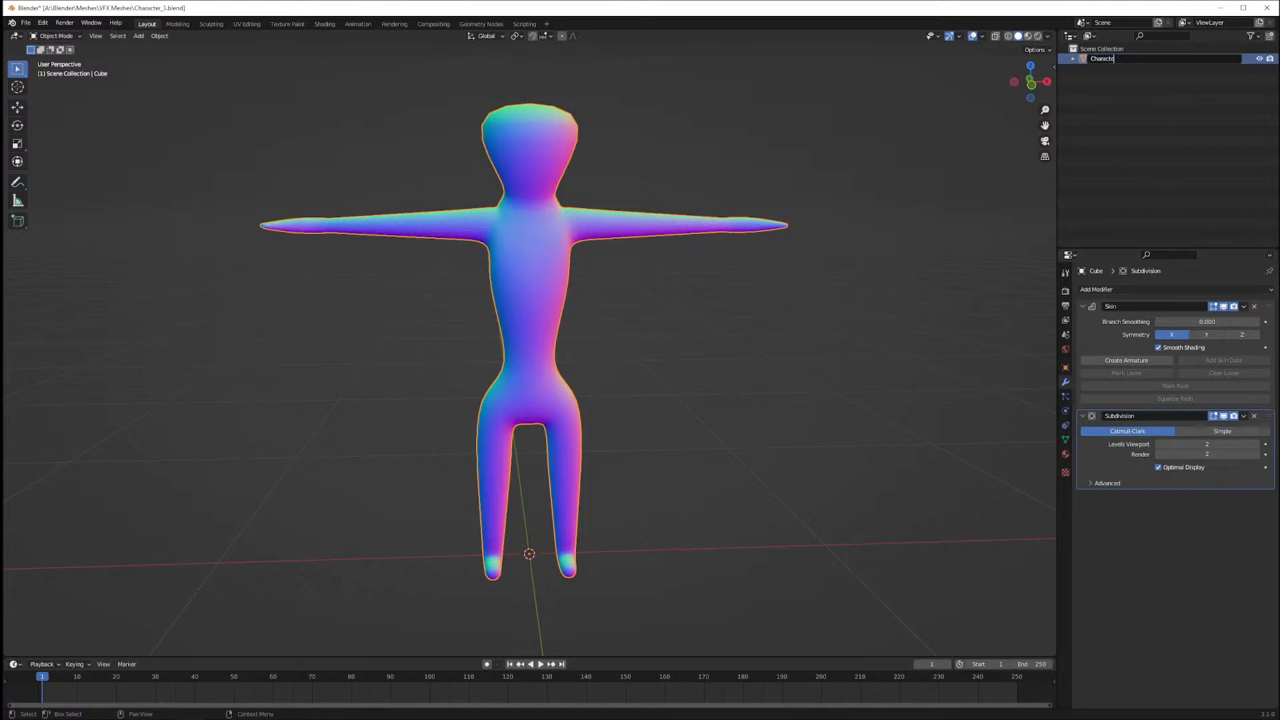
key("Return")
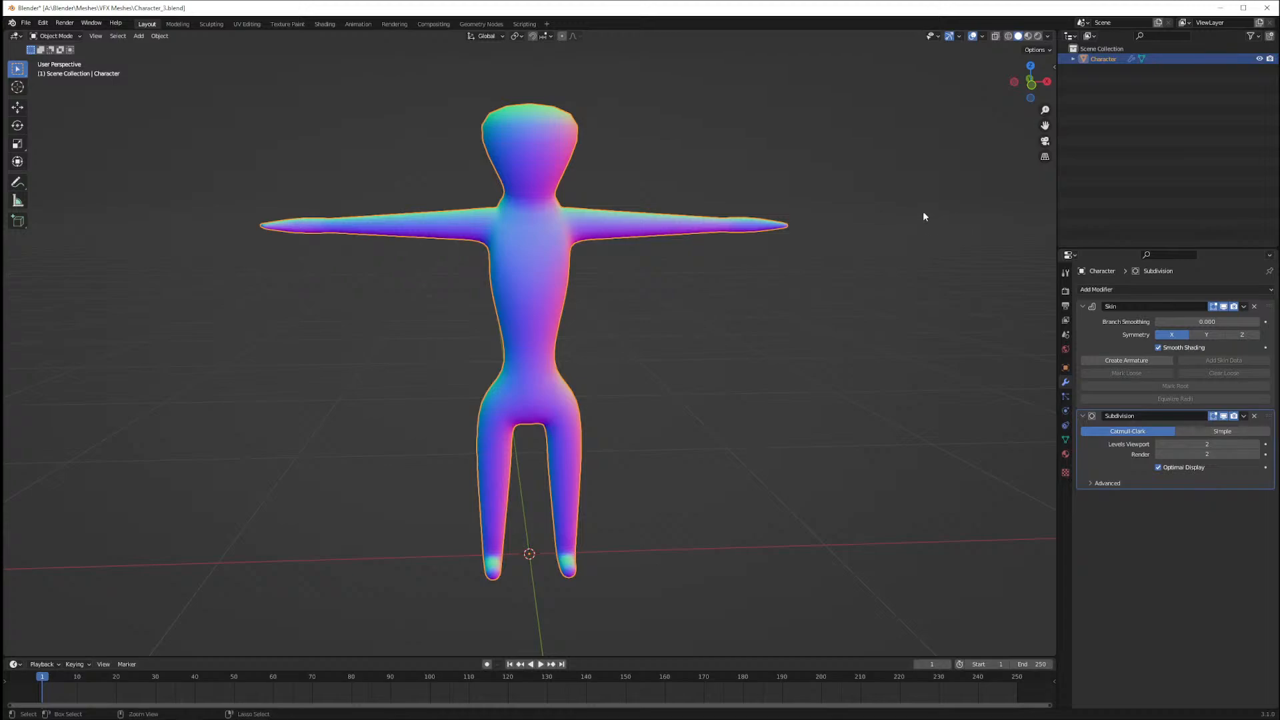
key("ctrl+s")
key("alt+Tab")
middle_click_drag(301, 394, 302, 393)
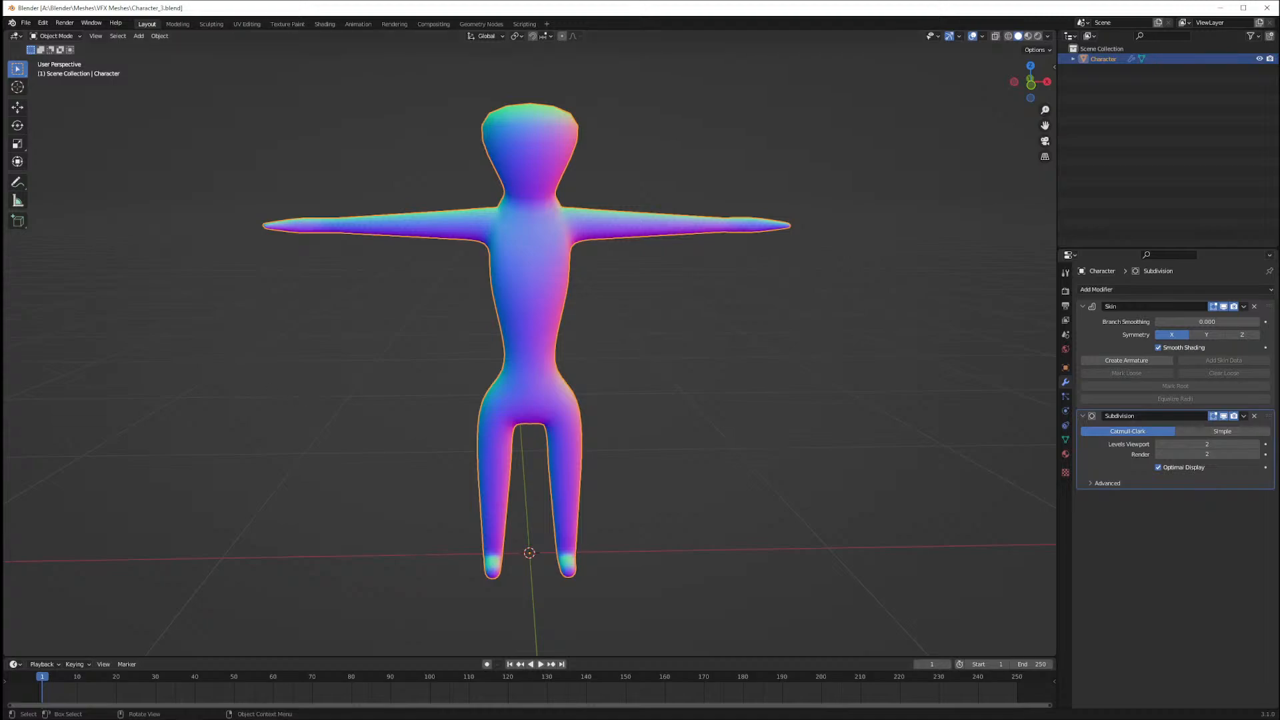
middle_click_drag(355, 347, 348, 350)
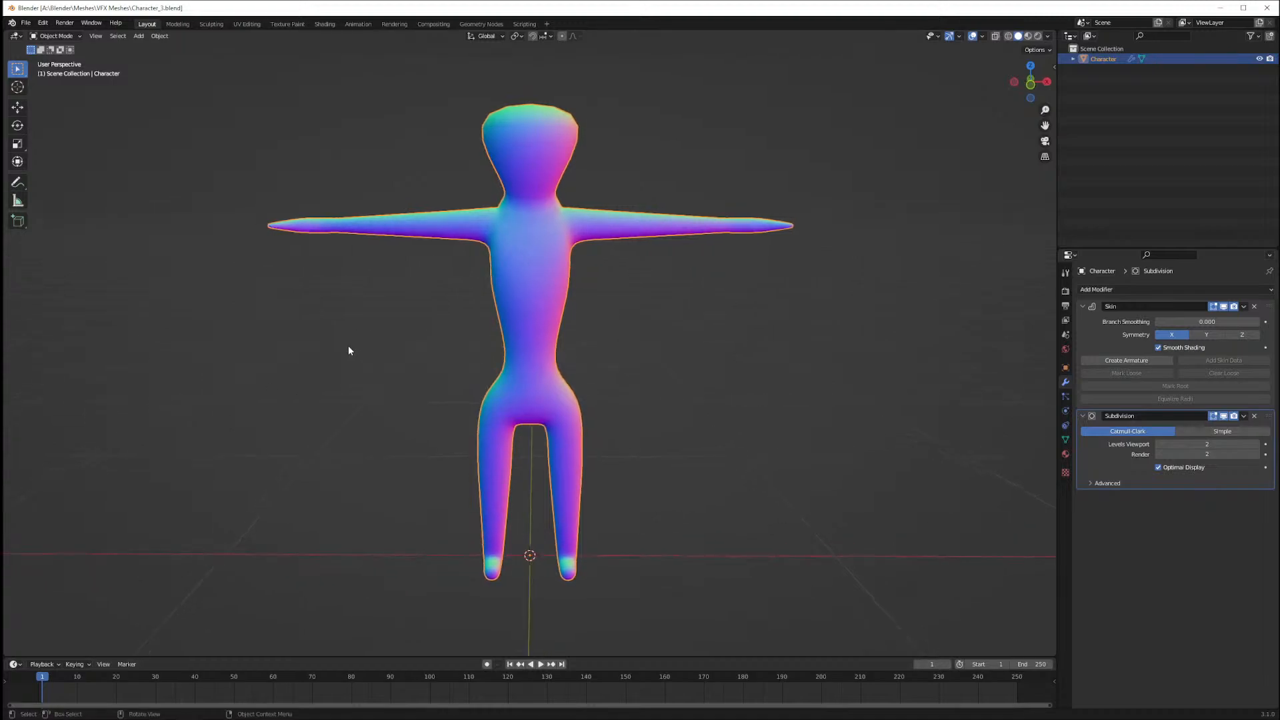
key("Tab")
middle_click_drag(458, 321, 473, 310)
key("alt+z")
key("alt+z")
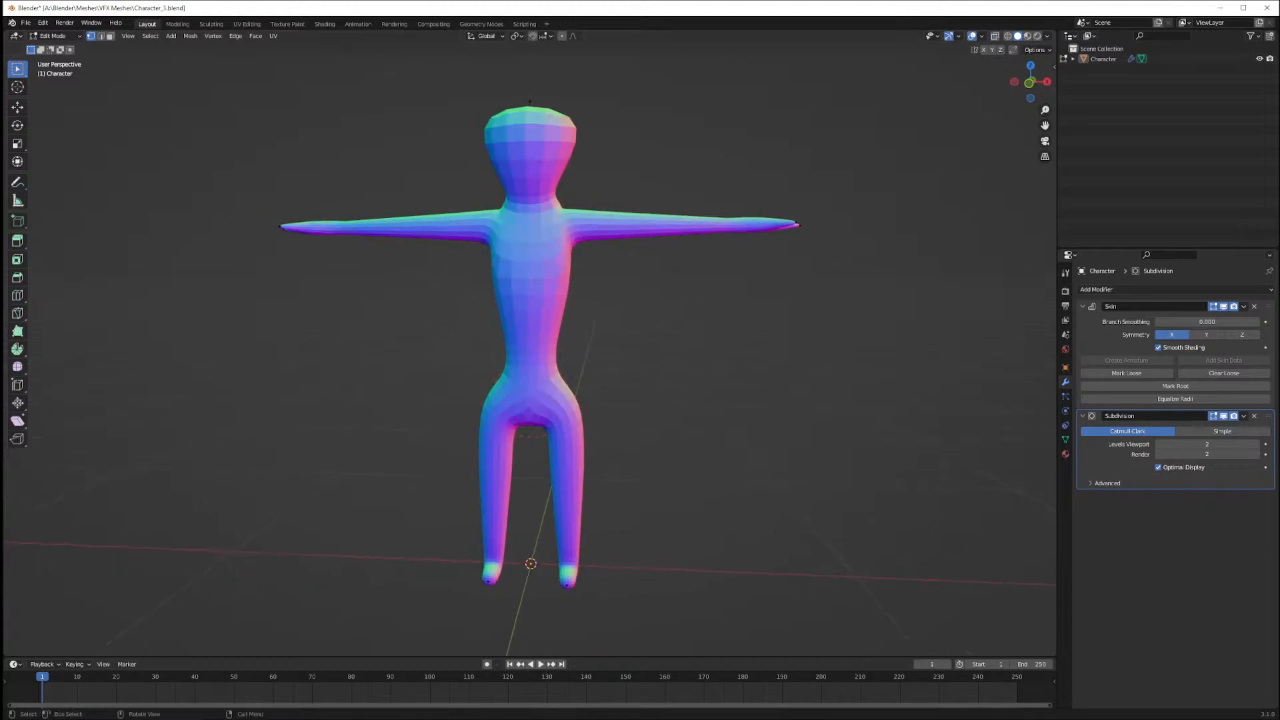
key("alt+Tab")
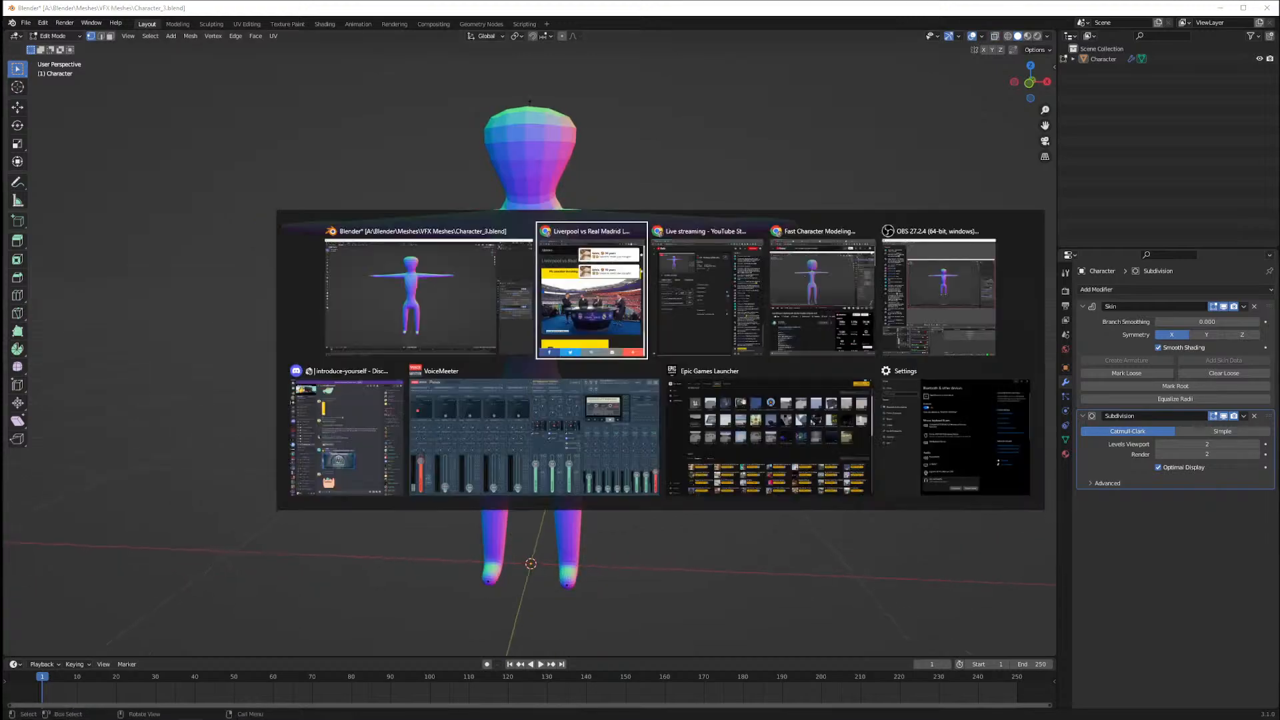
left_click(710, 292)
key("alt+Tab")
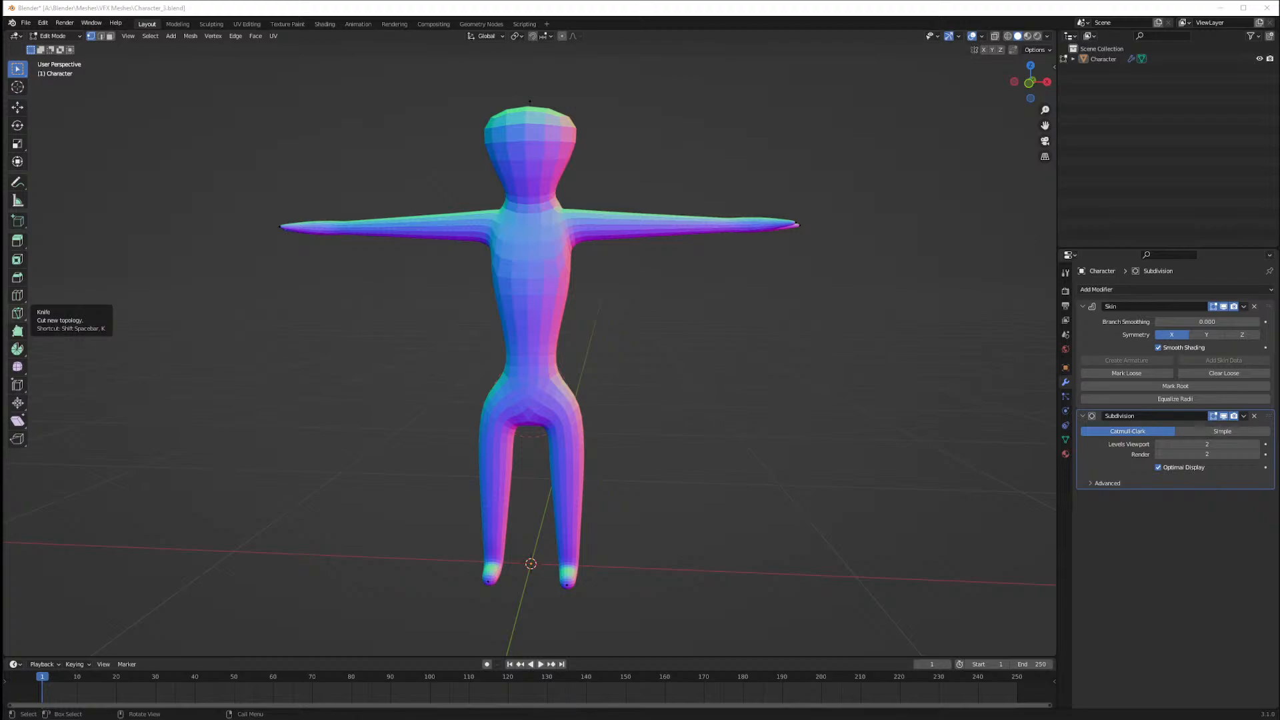
left_click(1178, 535)
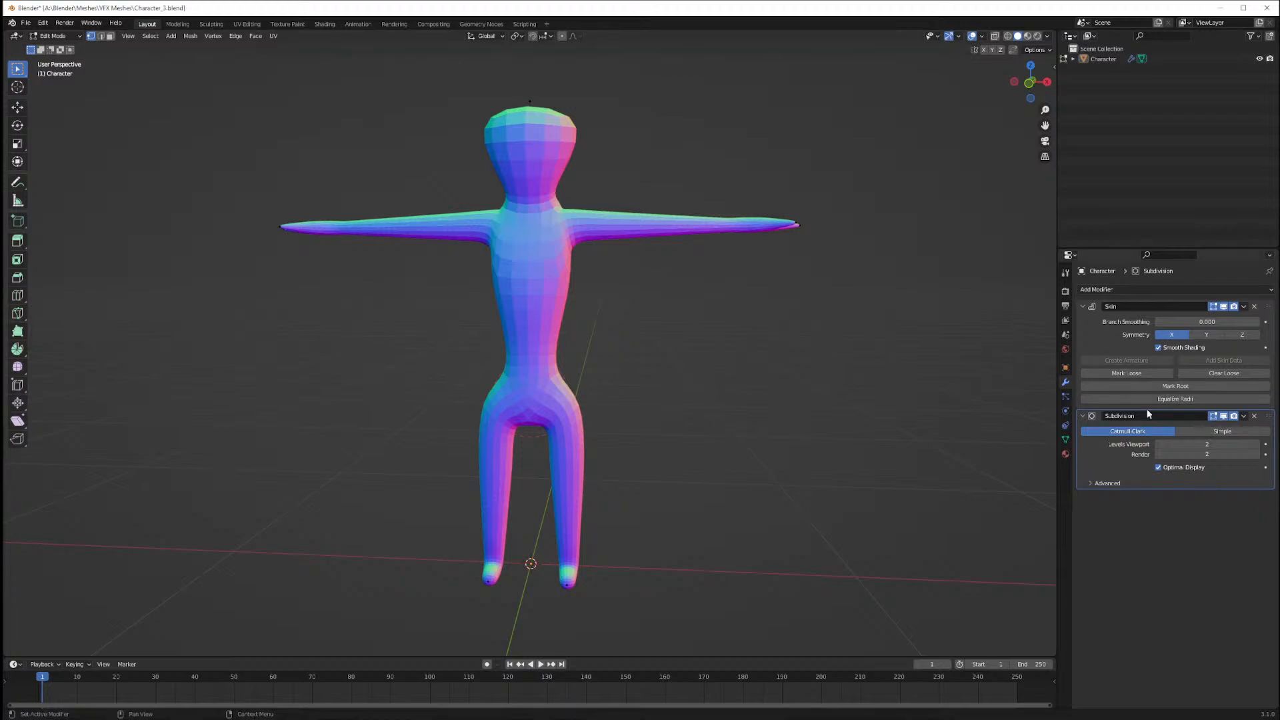
left_click(1121, 59)
middle_click_drag(673, 248, 683, 250)
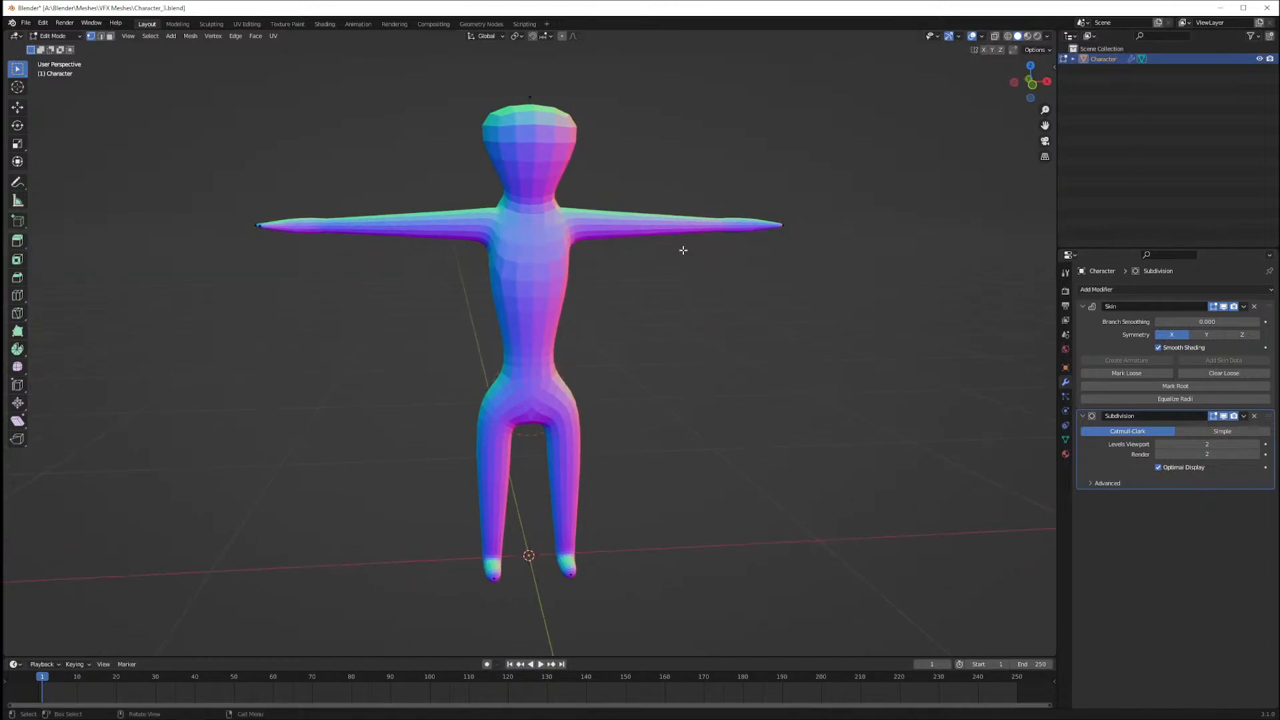
key("Tab")
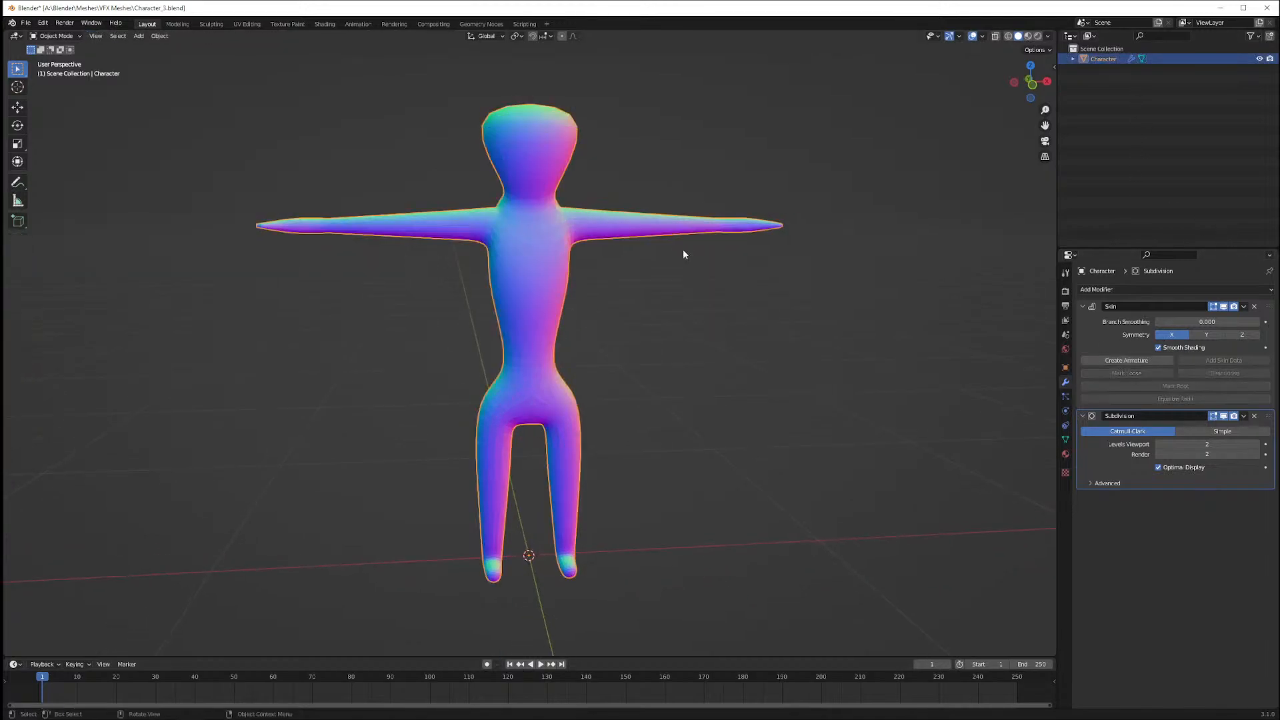
Generate an armature for the full mirrored character from its Skin modifier and check the bones of both arms
left_click(1121, 360)
middle_click_drag(655, 310, 637, 312)
left_click_drag(220, 171, 324, 263)
left_click_drag(249, 182, 357, 286)
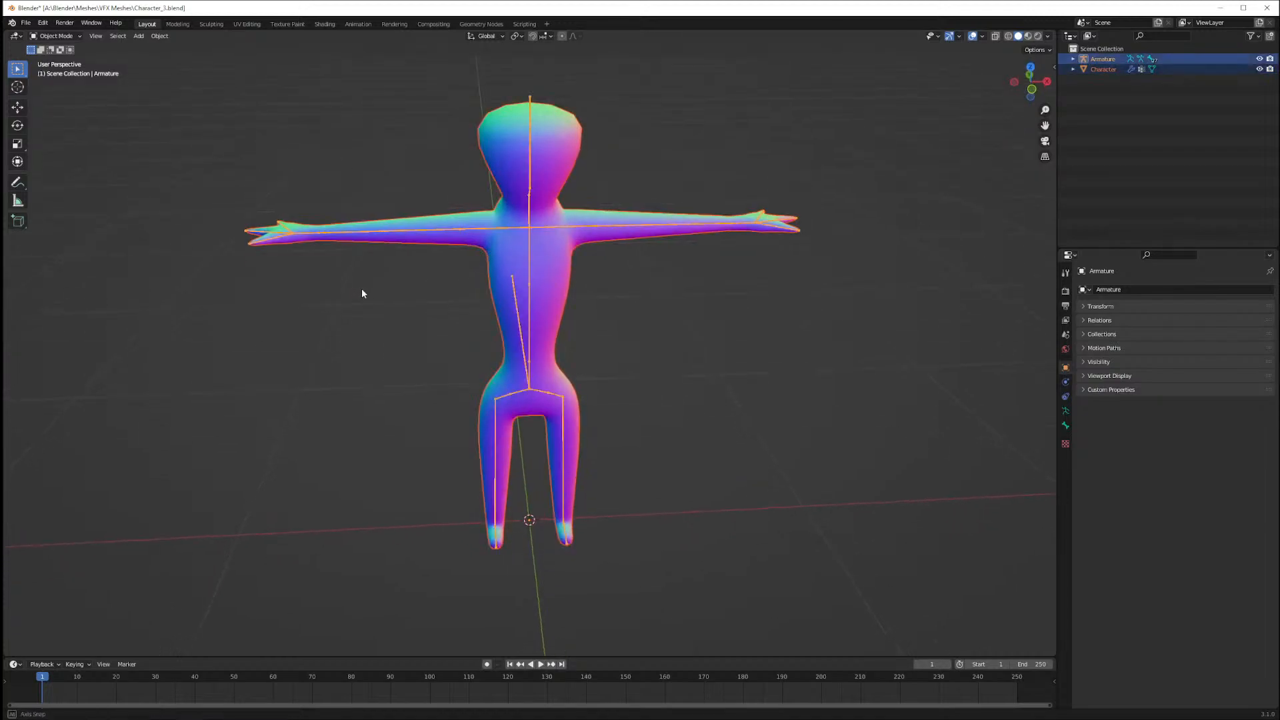
middle_click_drag(361, 288, 389, 274)
key("alt+z")
left_click(382, 276)
left_click_drag(266, 184, 345, 292)
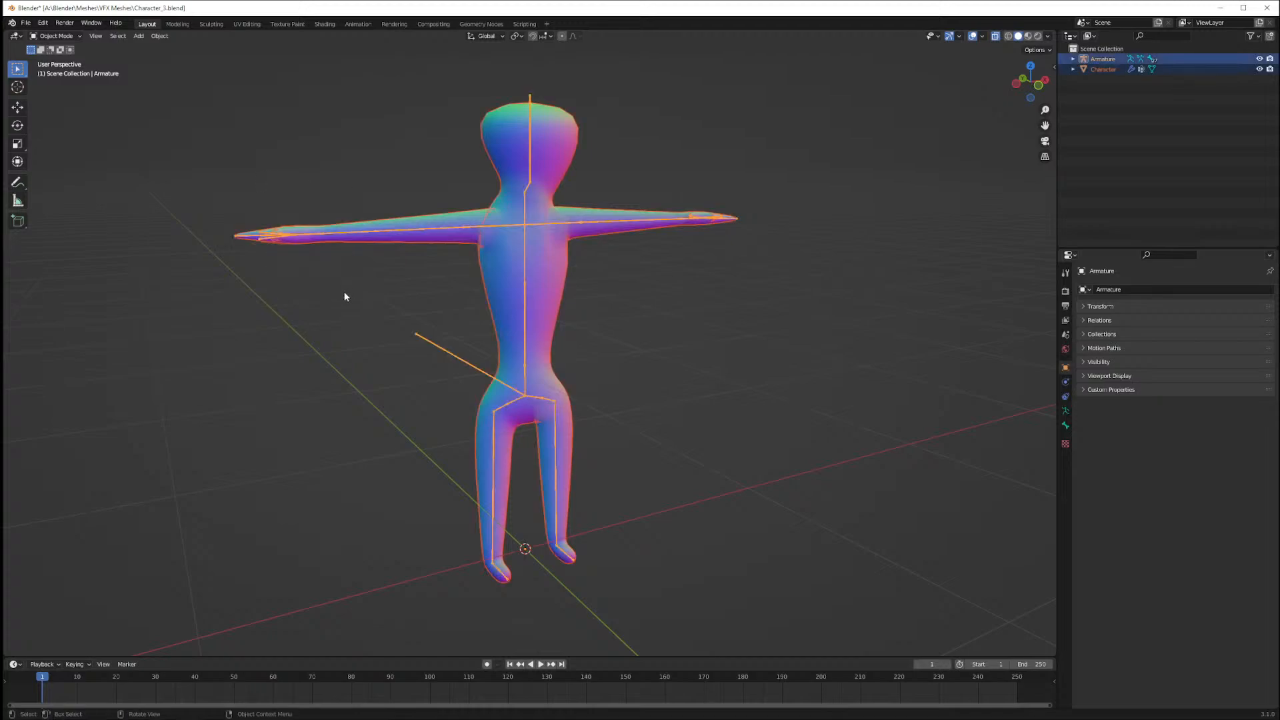
left_click(345, 293)
Select the right hand's bones in the armature's Edit Mode, try moving them along Z, and return to Object Mode
key("Tab")
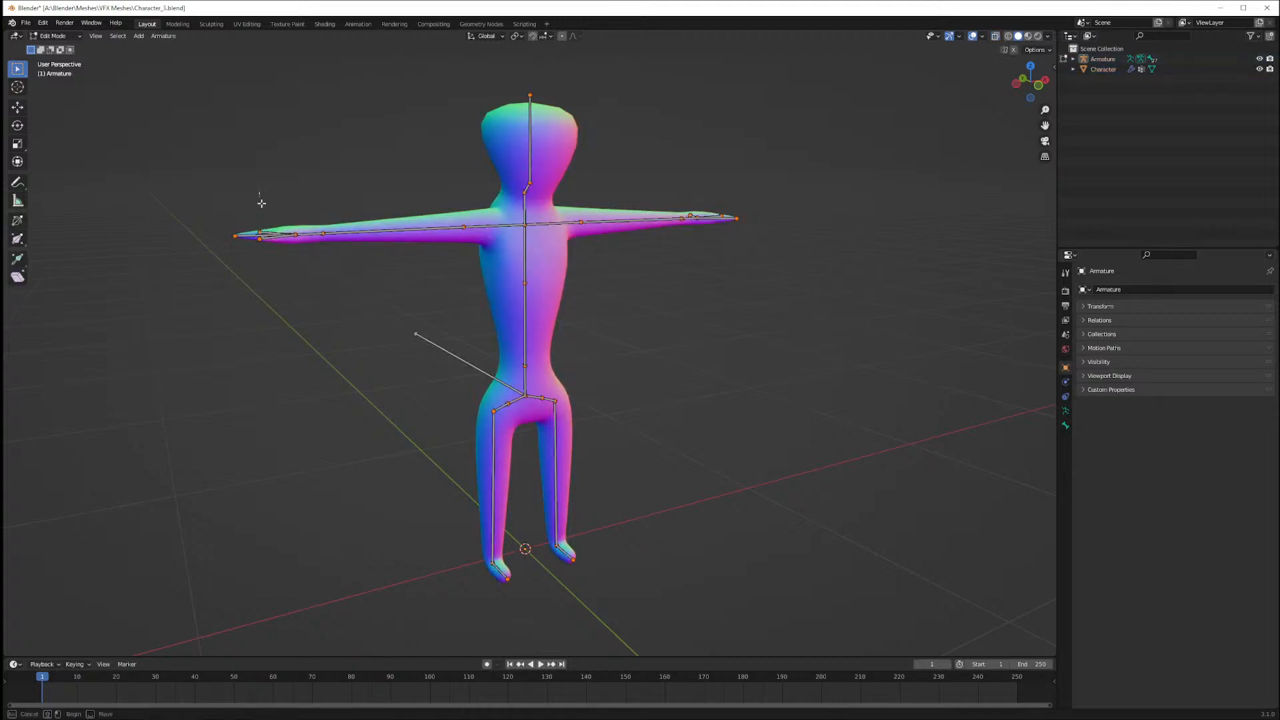
left_click_drag(256, 188, 351, 320)
left_click_drag(184, 176, 359, 321)
key("g")
key("z")
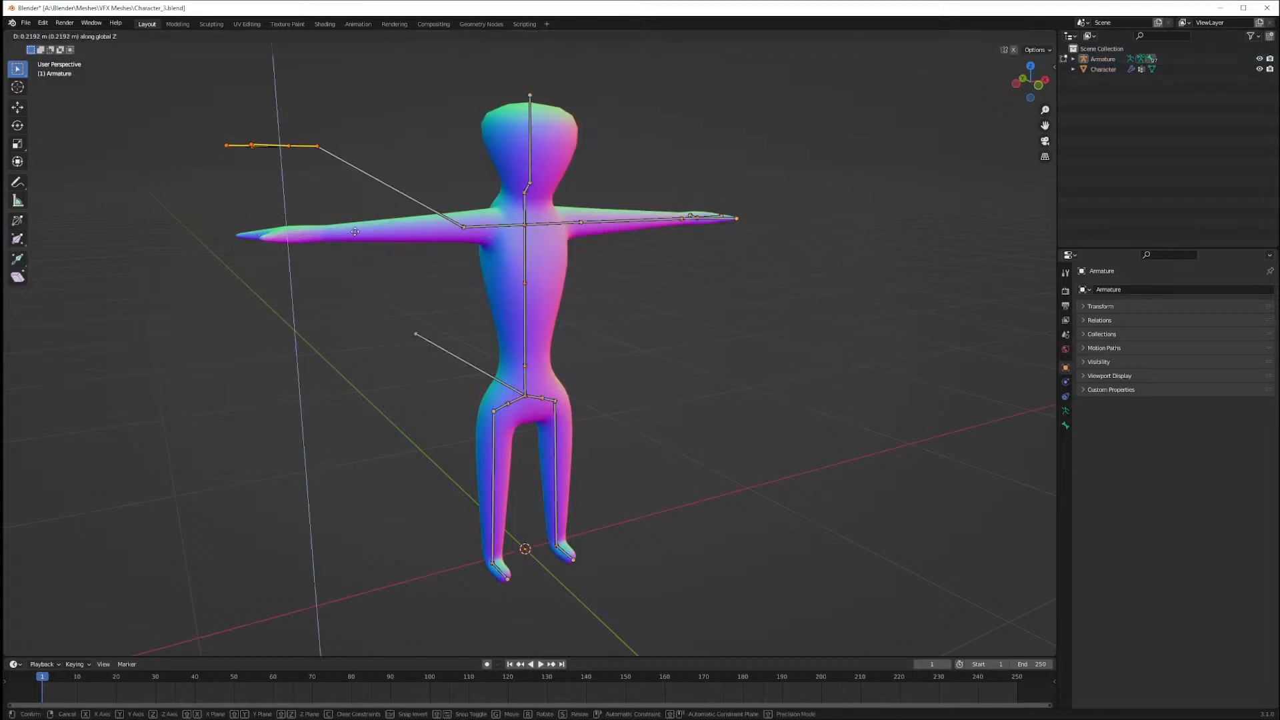
right_click(355, 293)
key("g")
key("z")
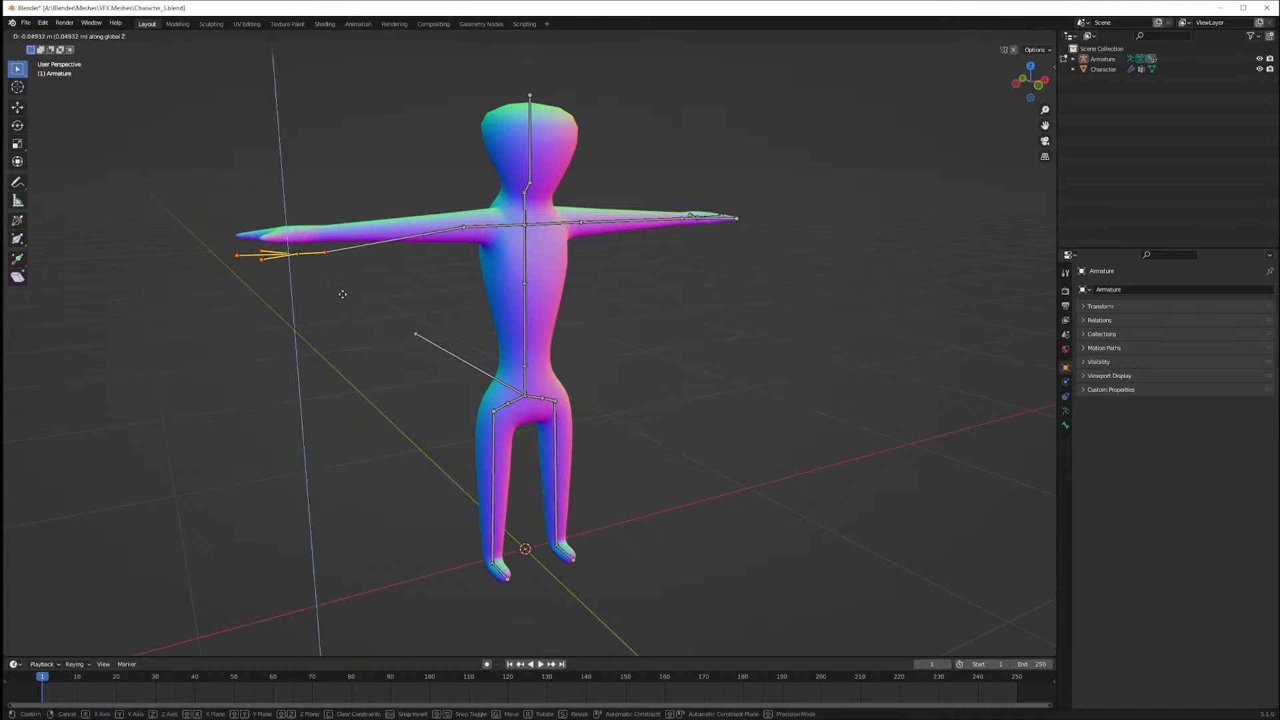
right_click(333, 264)
key("g")
key("z")
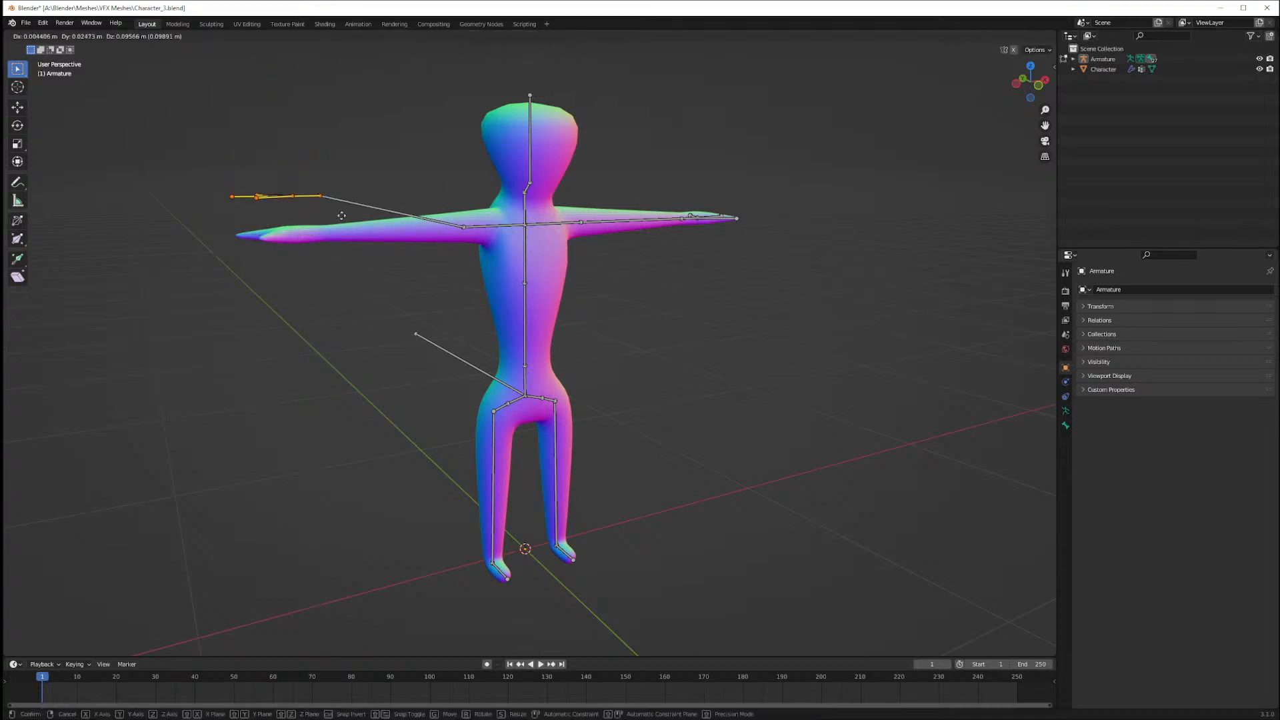
right_click(345, 247)
key("Tab")
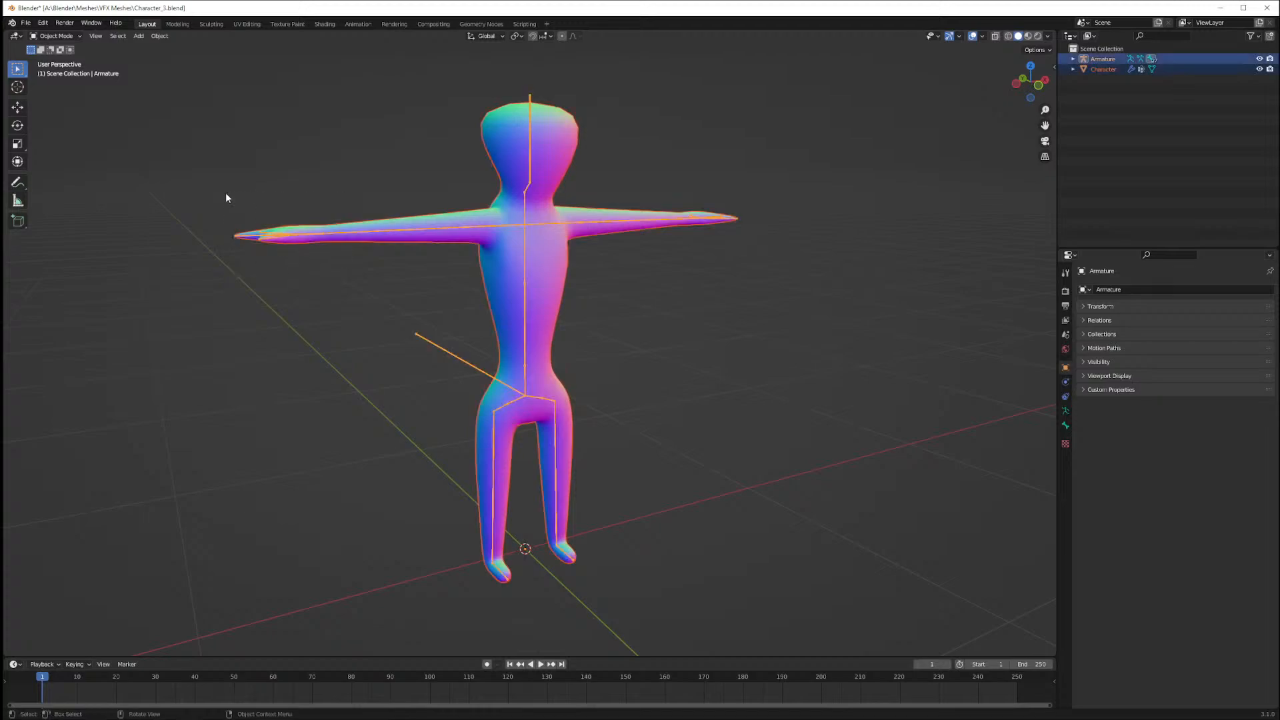
Try moving the armature and character along Z in Object Mode, and clear the selection
key("g")
key("z")
right_click(292, 250)
left_click(339, 282)
middle_click_drag(341, 267, 337, 357)
key("a")
left_click(338, 355)
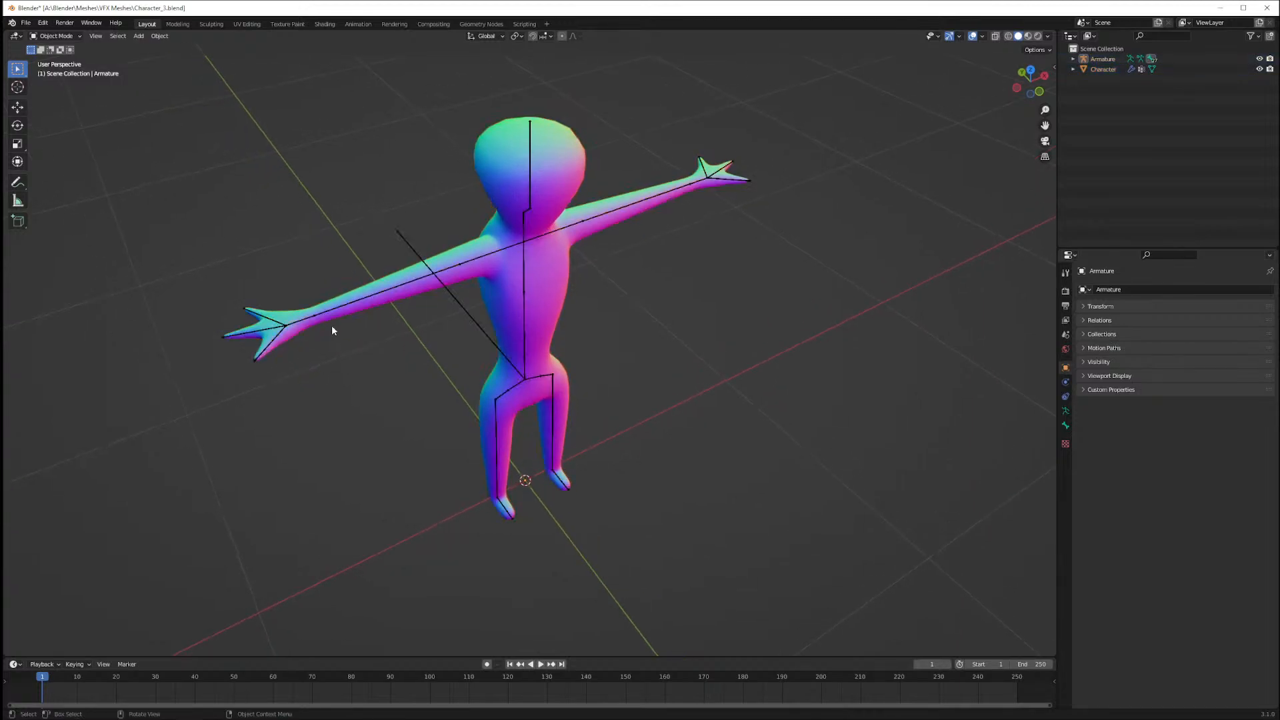
Switch the armature to Pose Mode and try moving the right hand's bones along Z
left_click(74, 40)
left_click(73, 69)
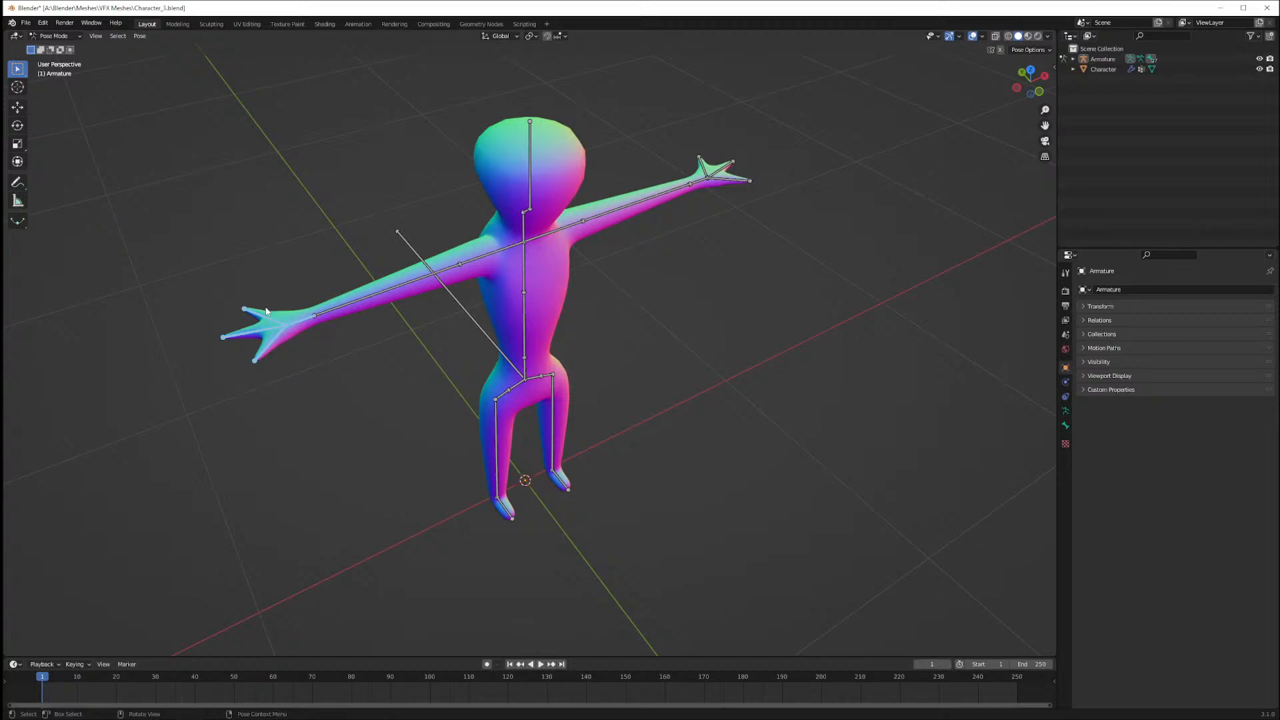
key("g")
key("z")
right_click(329, 326)
Try rotating the right forearm and hand bones about the Z, Y and X axes in Pose Mode
middle_click_drag(334, 334, 275, 257)
left_click_drag(220, 172, 286, 228)
key("r")
key("z")
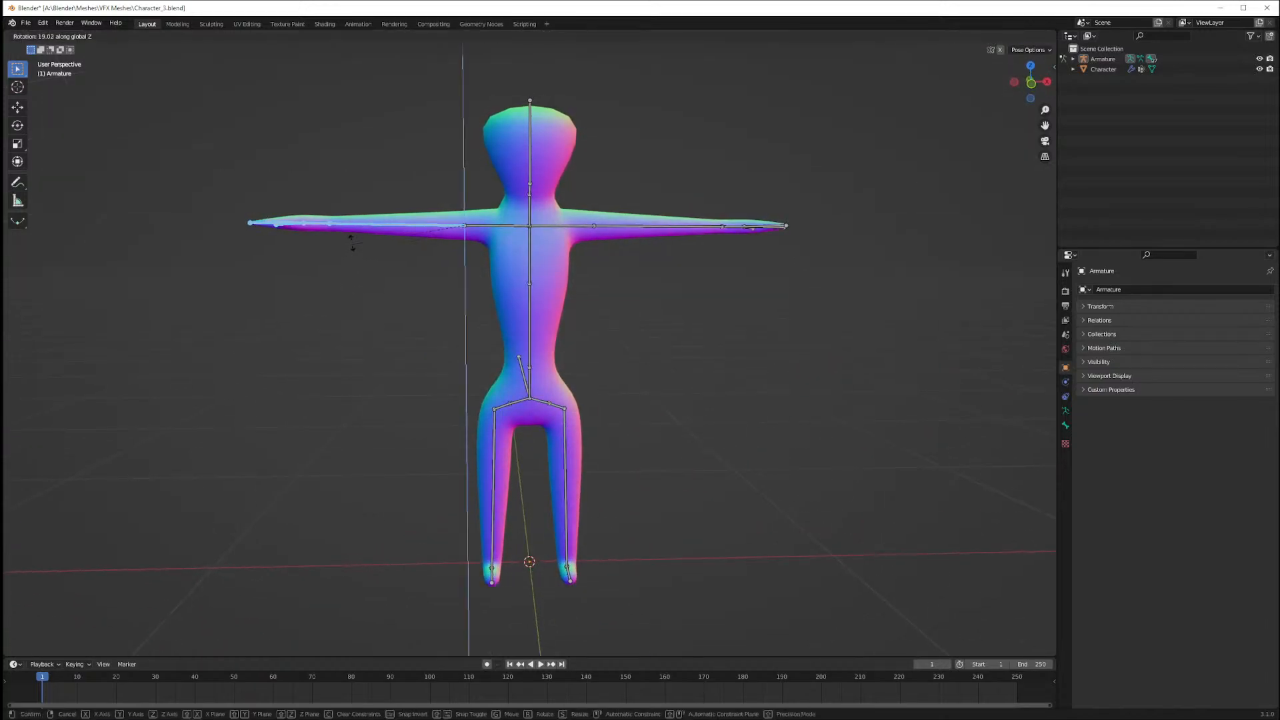
key("y")
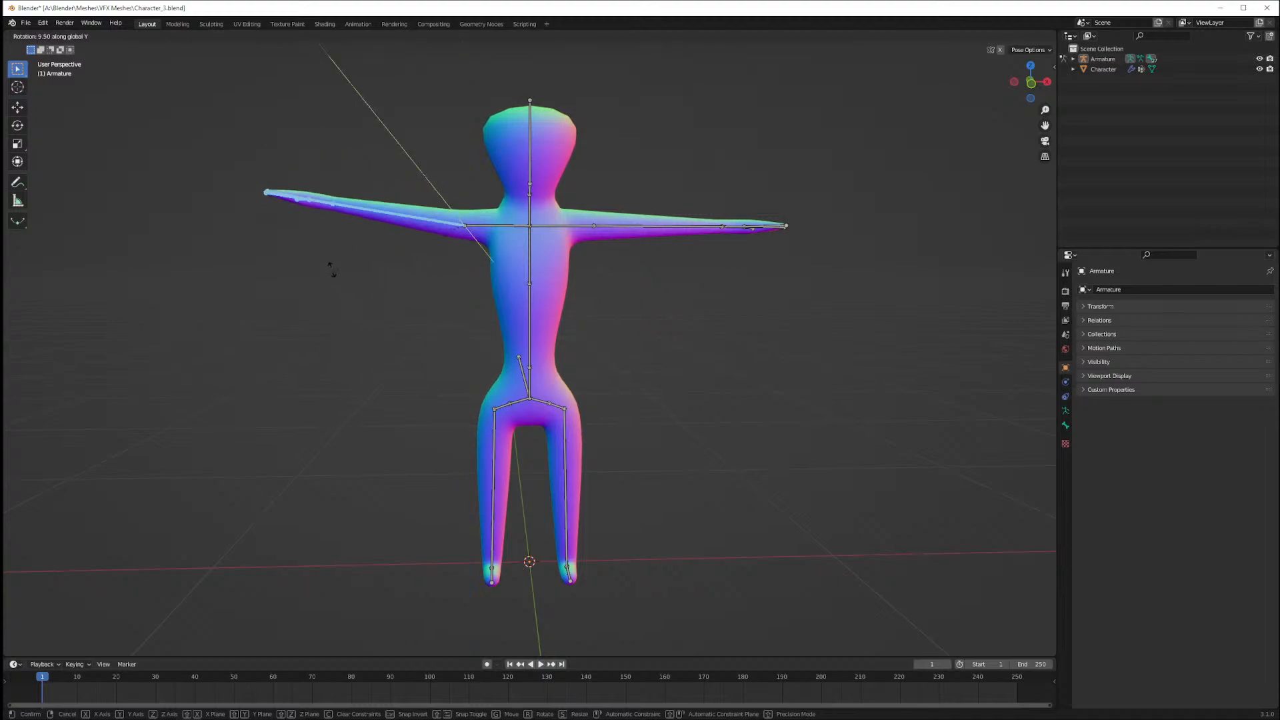
key("x")
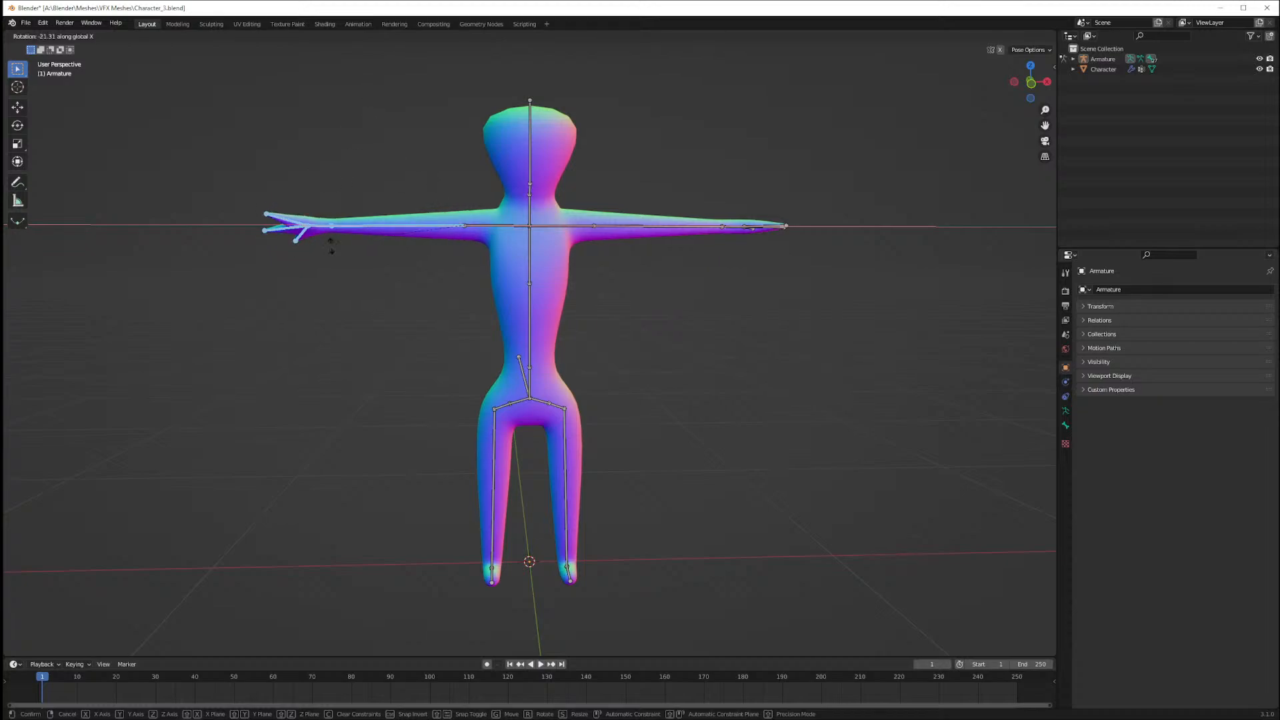
right_click(380, 137)
middle_click_drag(420, 278, 422, 290)
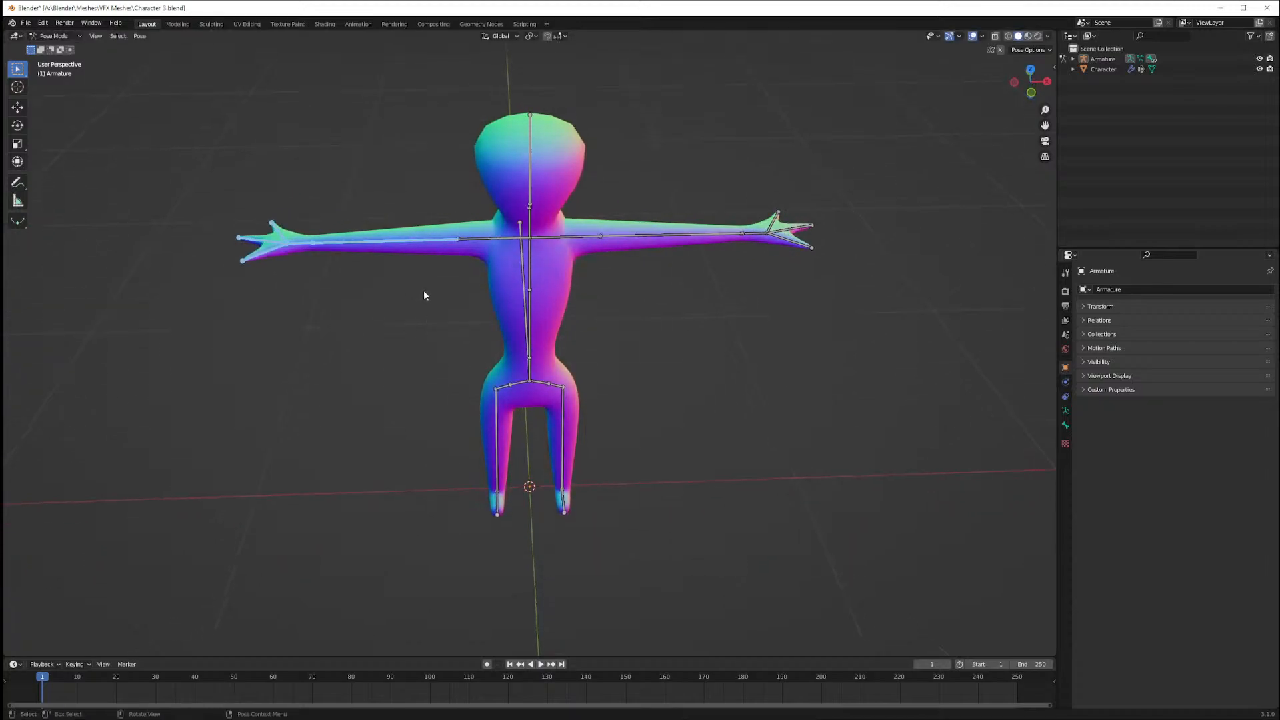
Switch the armature from Pose Mode to Edit Mode, clear the bone selection and save the file
left_click(75, 33)
left_click(50, 49)
middle_click_drag(145, 132, 179, 142)
middle_click_drag(263, 331, 289, 327)
left_click(283, 314)
key("ctrl+s")
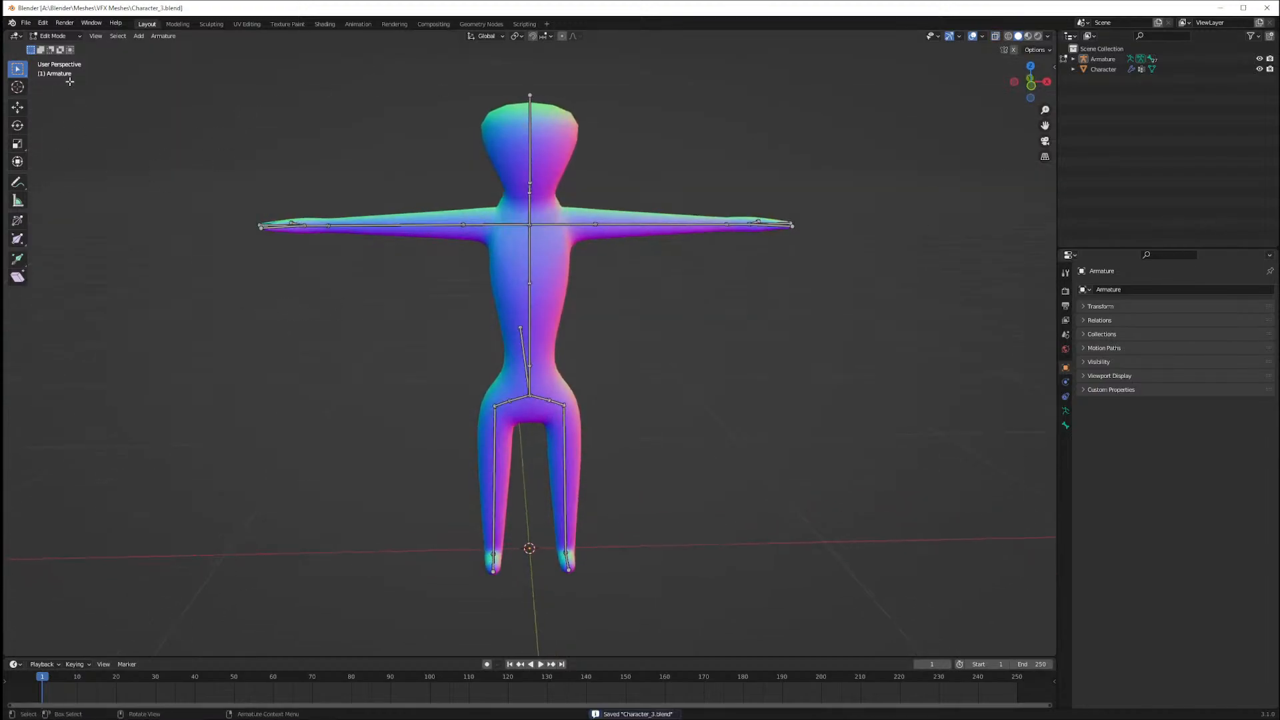
Return the armature to Object Mode and deselect all objects
key("Tab")
mouse_move(367, 314)
middle_mouse_down()
mouse_move(413, 347)
mouse_move(265, 305)
middle_mouse_up()
middle_click_drag(143, 294, 266, 324)
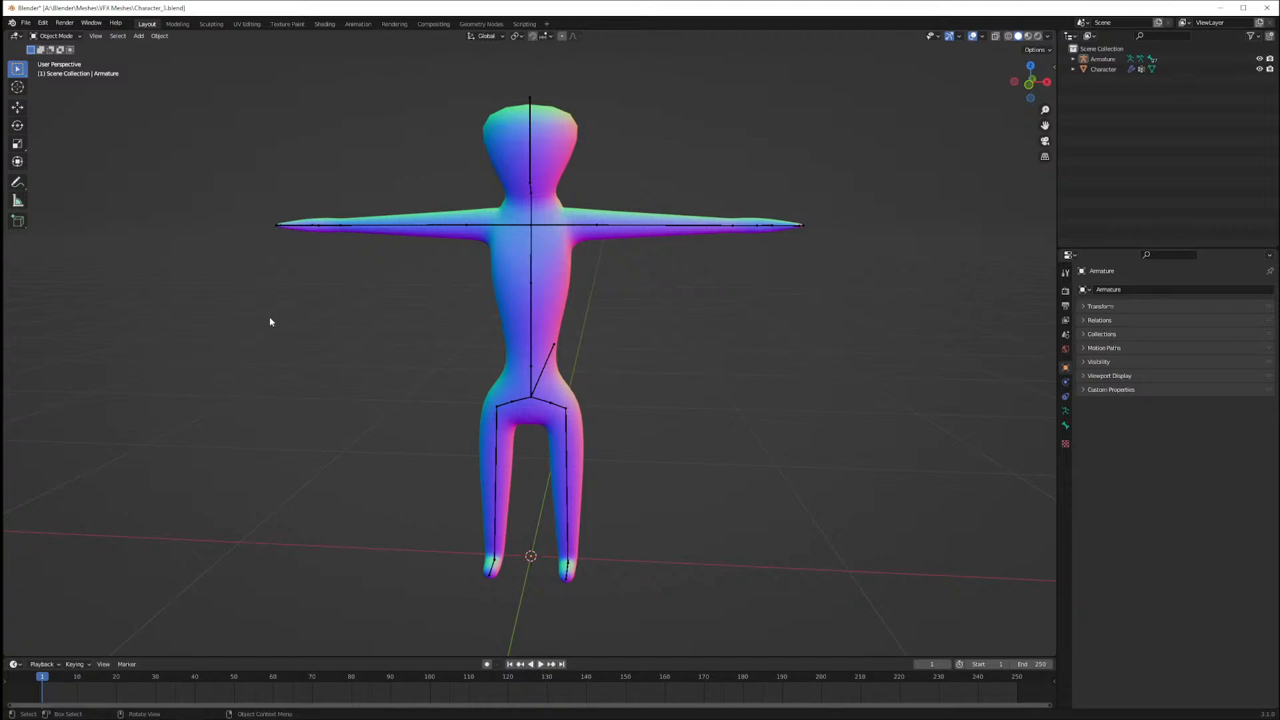
middle_click_drag(357, 163, 423, 207)
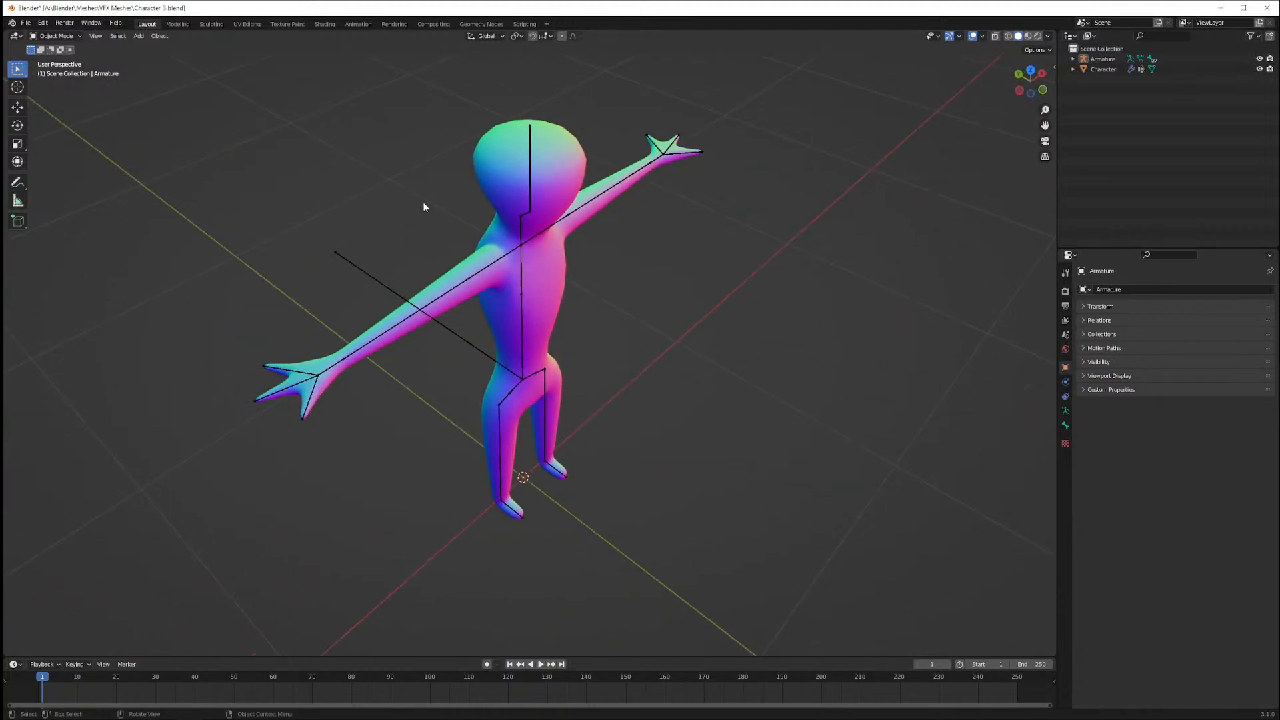
key("a")
key("alt+a")
middle_click_drag(582, 107, 540, 87)
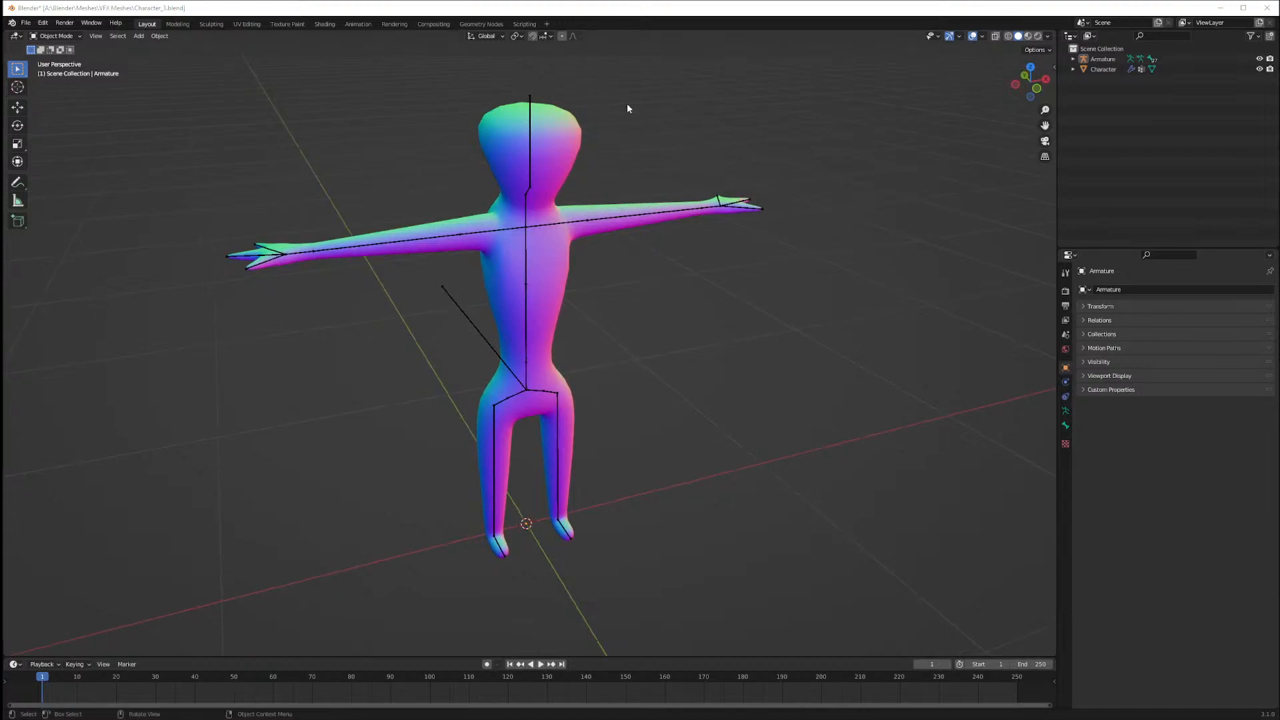
Alternate the armature between Edit Mode and Object Mode to compare the two modes, finishing in Object Mode
middle_click_drag(627, 108, 599, 189)
key("Tab")
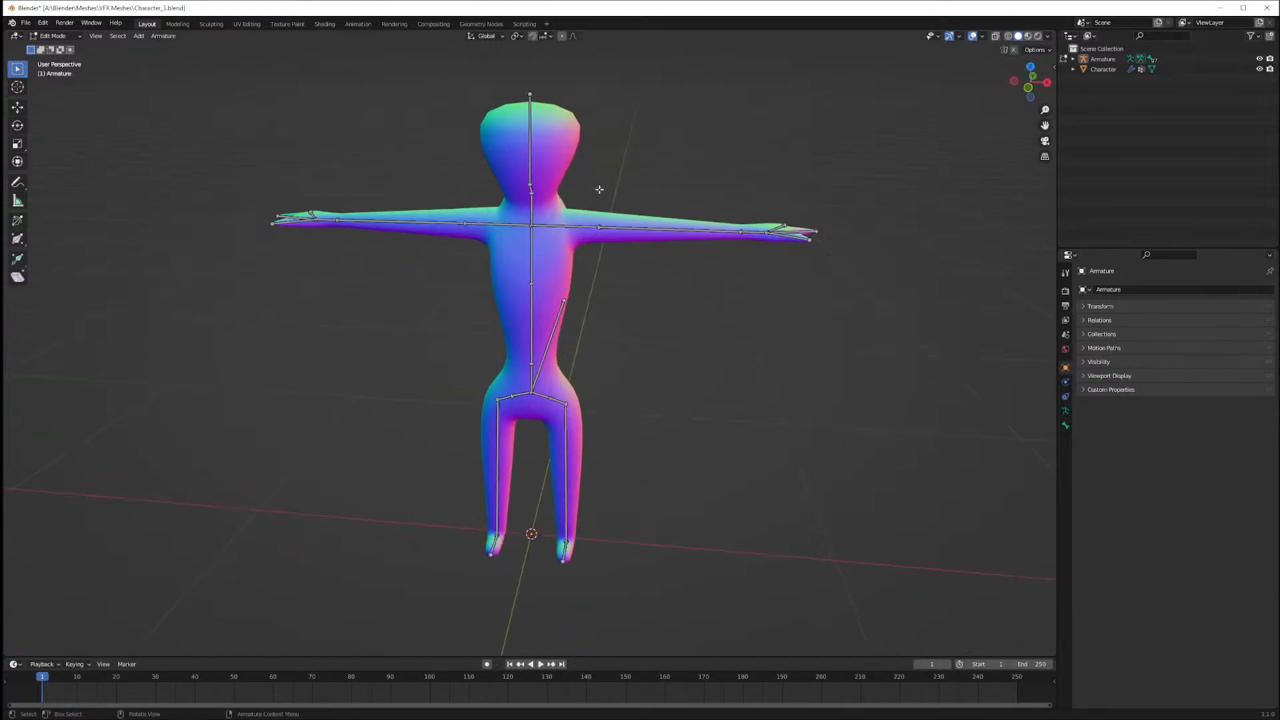
middle_click_drag(217, 268, 344, 294)
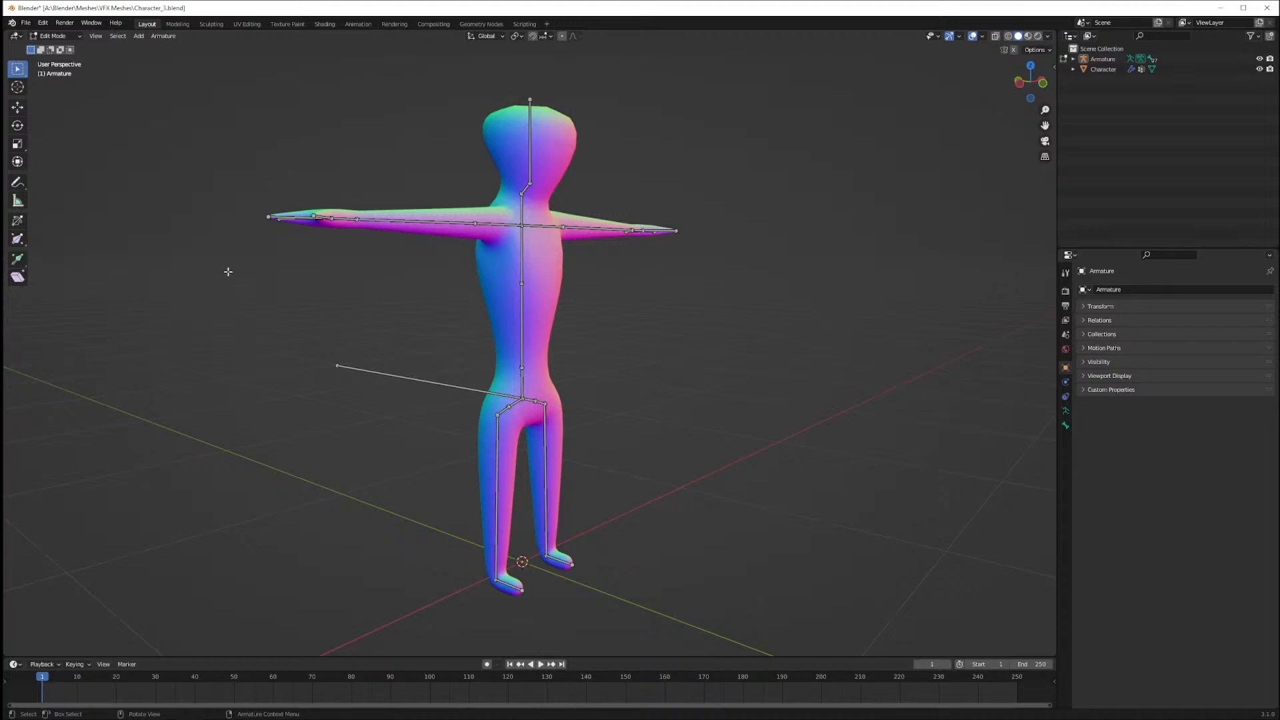
key("Tab")
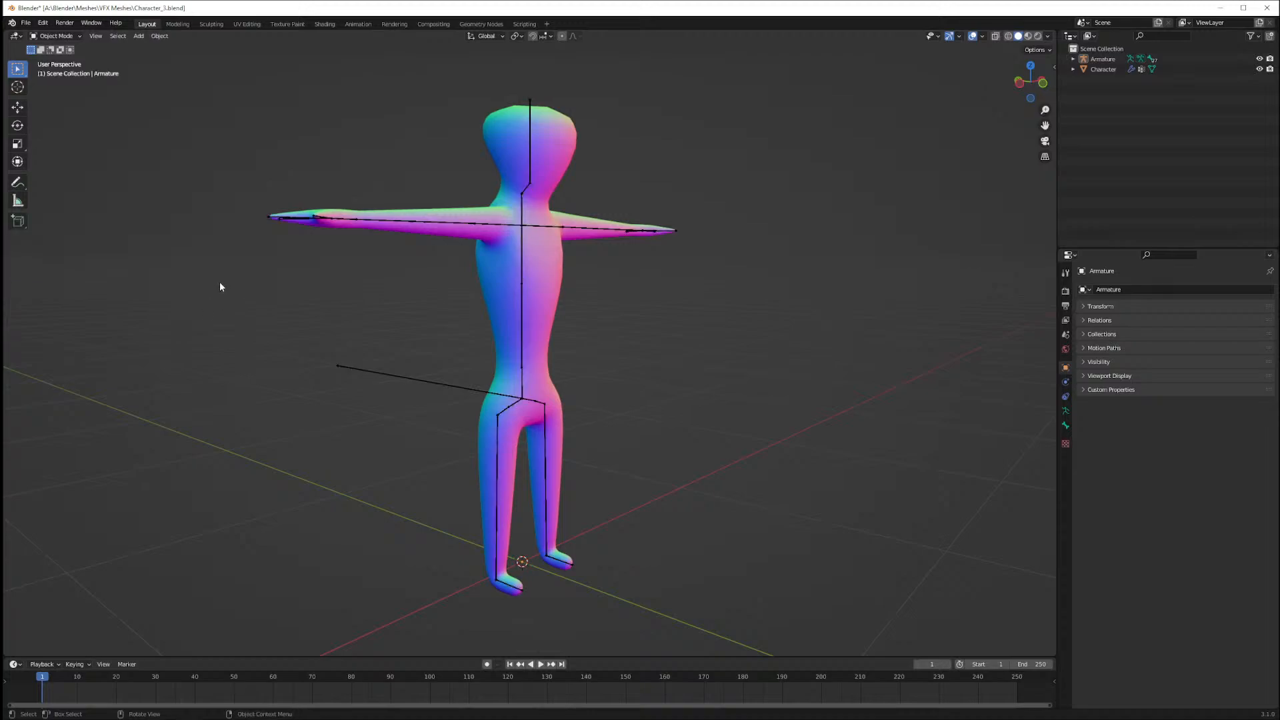
key("Tab")
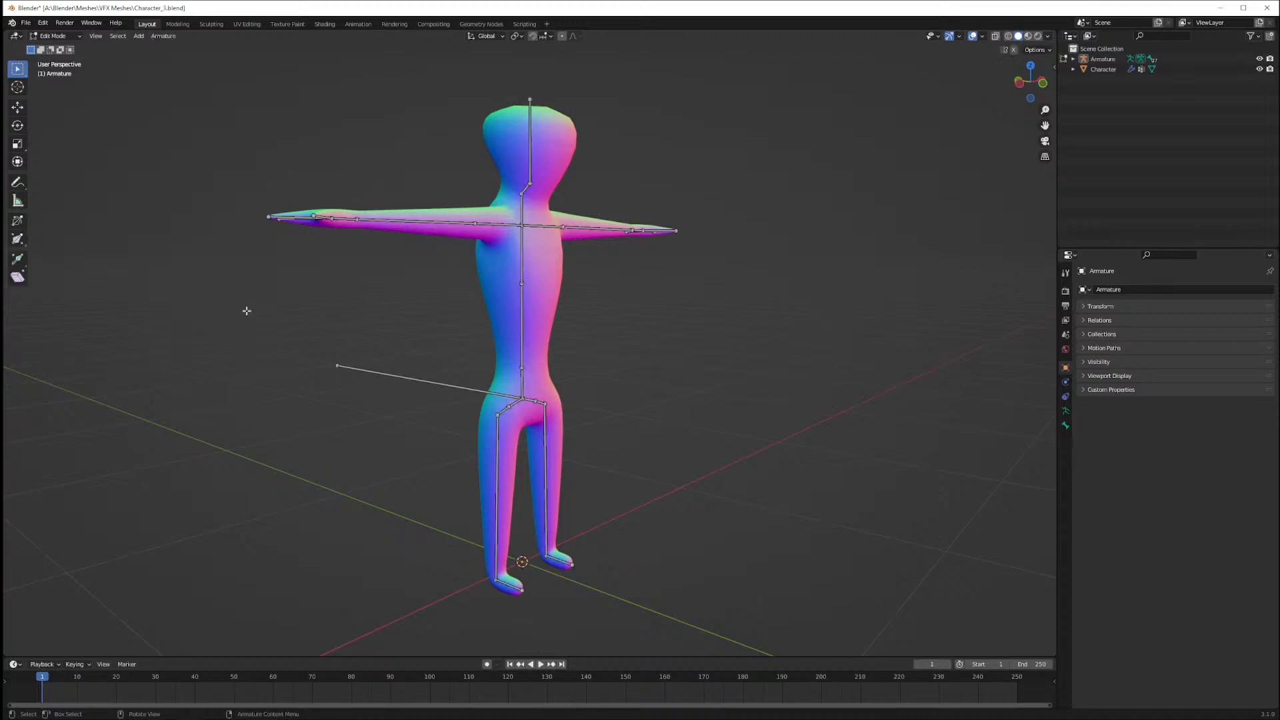
key("Tab")
key("Tab")
key("Tab")
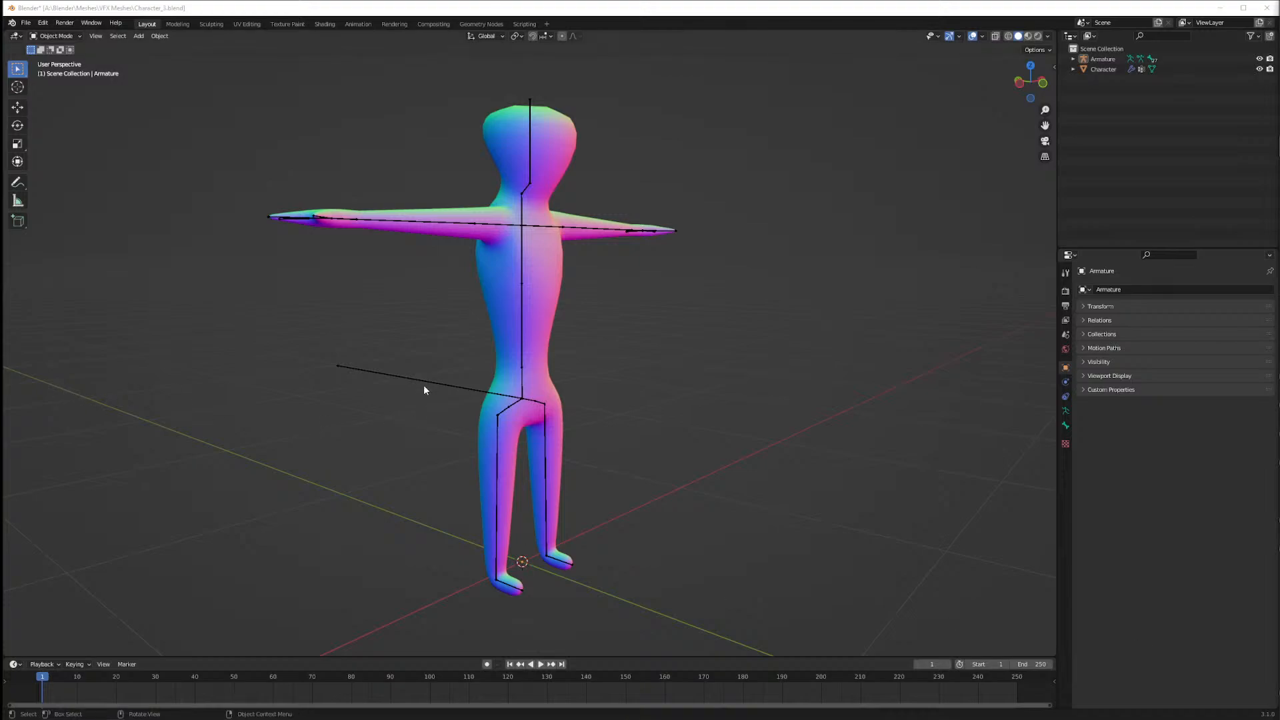
Select the Character object and examine its Skin, Armature and Subdivision modifiers
middle_click_drag(578, 427, 550, 427)
key("KP_1")
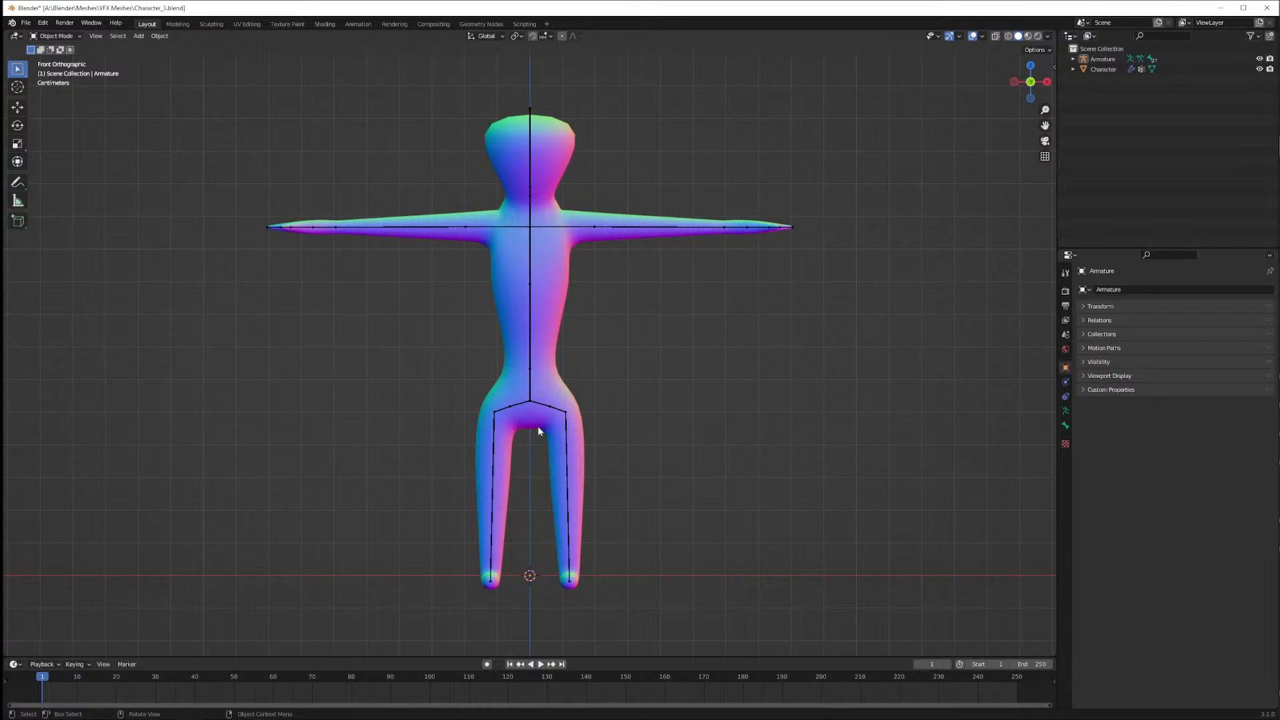
left_click(1112, 69)
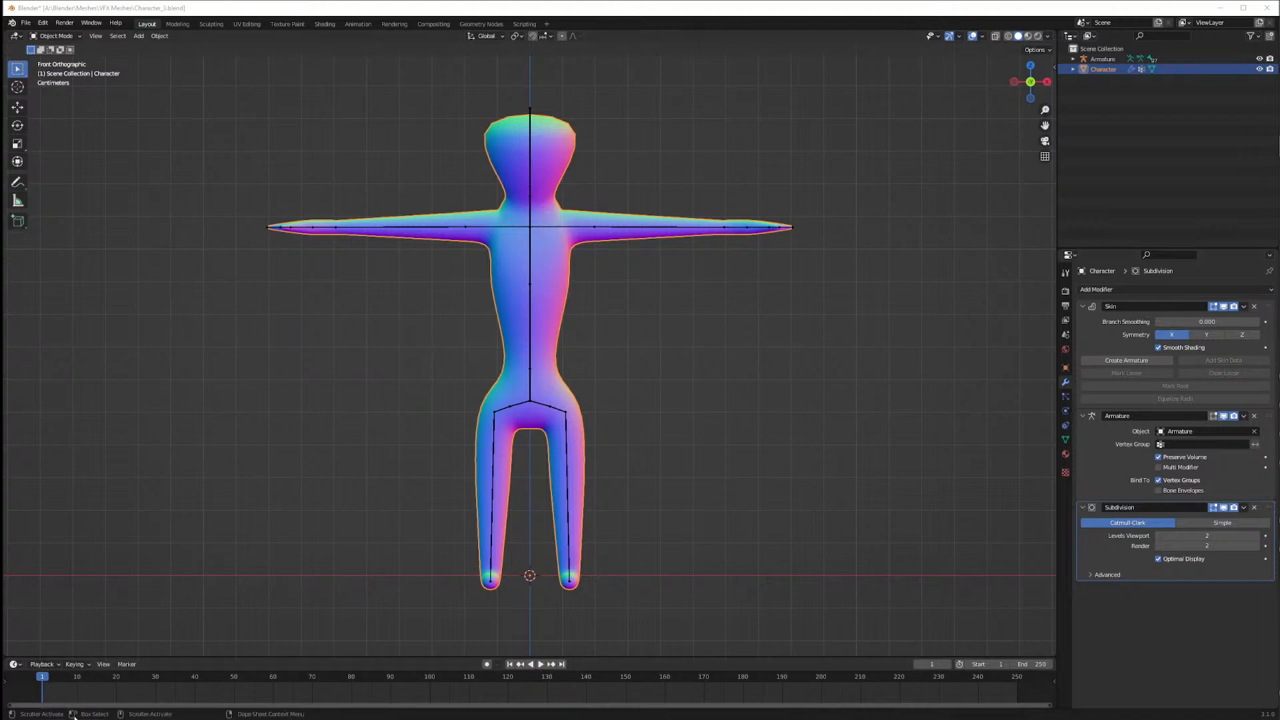
mouse_move(65, 714)
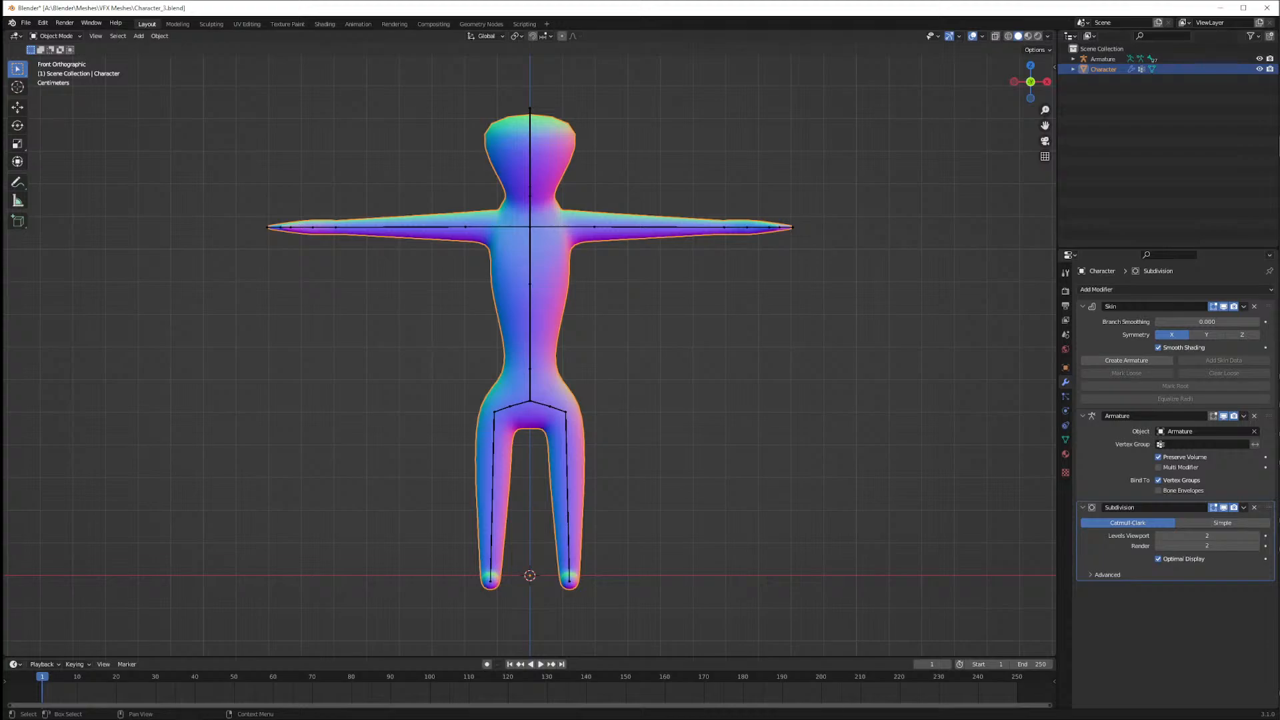
middle_click_drag(806, 358, 741, 335)
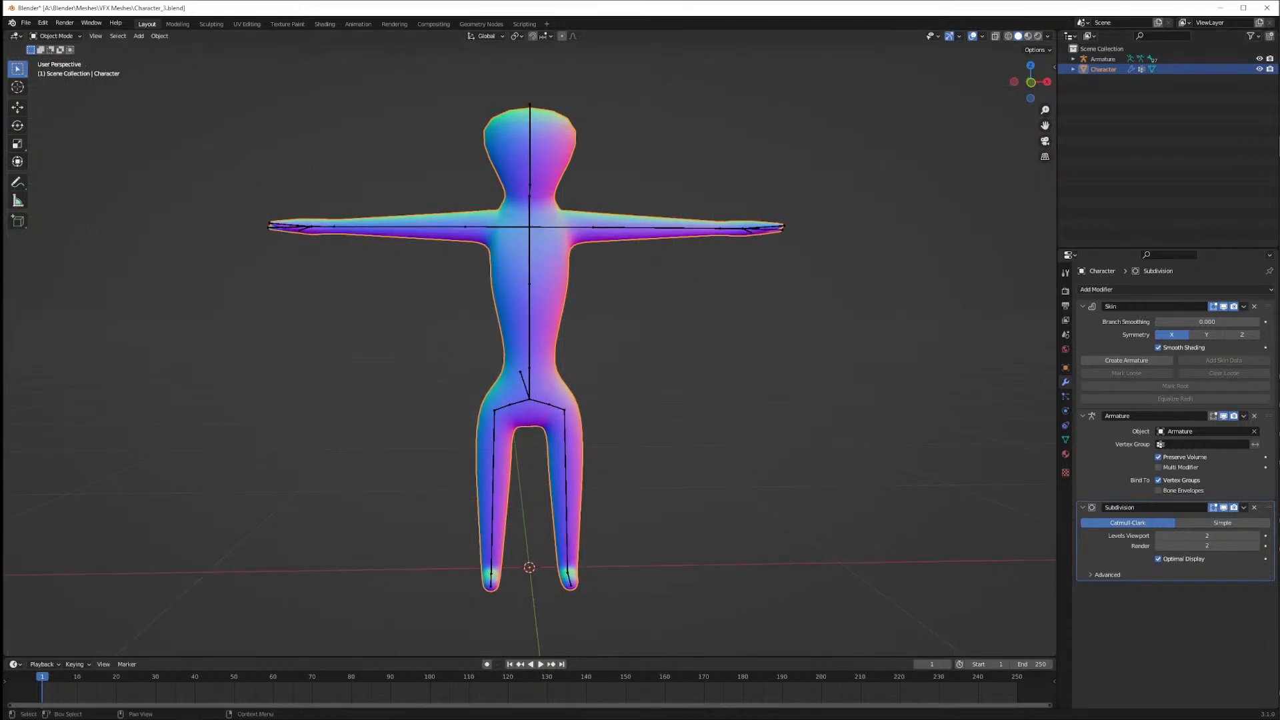
middle_click_drag(591, 383, 639, 404)
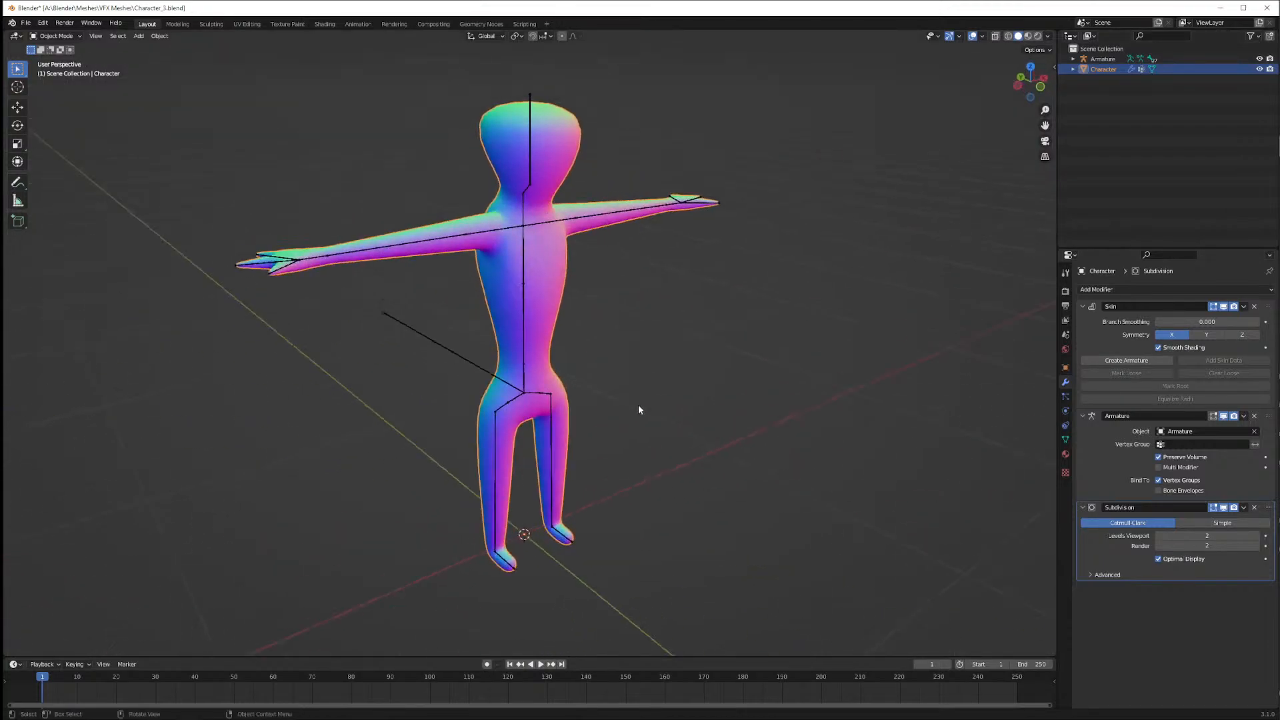
Copy the Character object and look through the outliner options available for it
key("ctrl+c")
right_click(1170, 72)
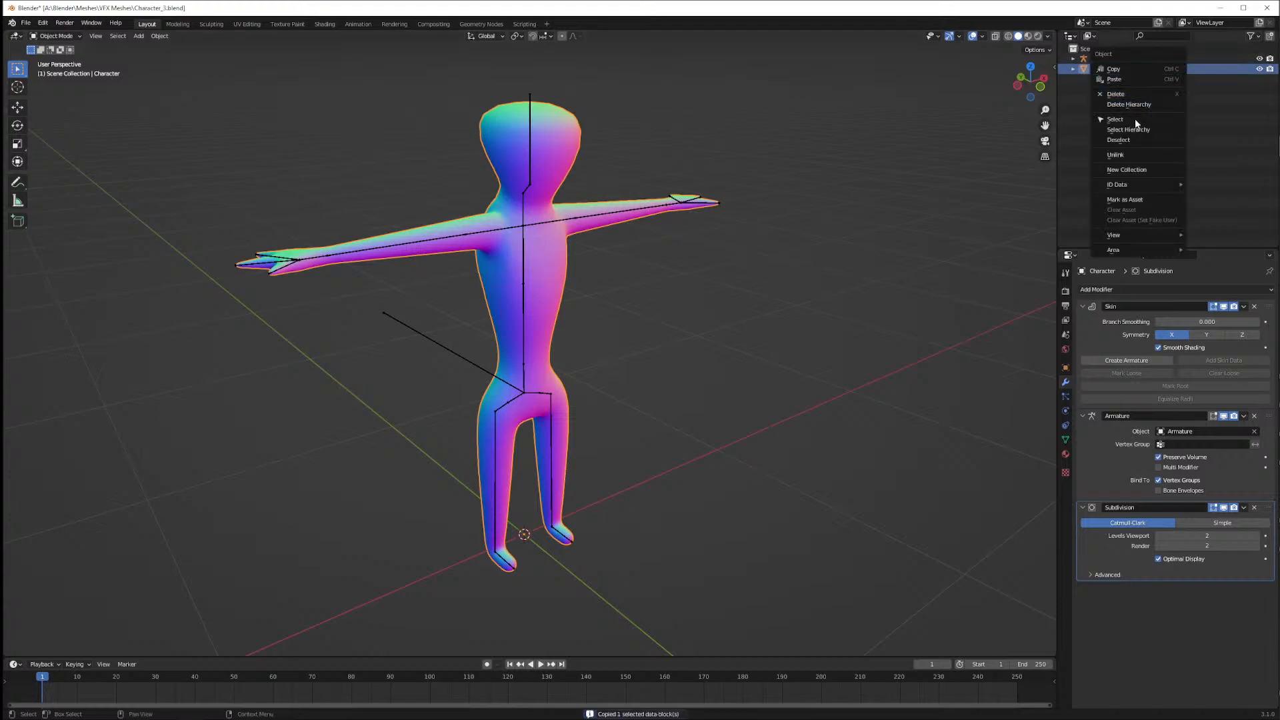
left_click(1130, 75)
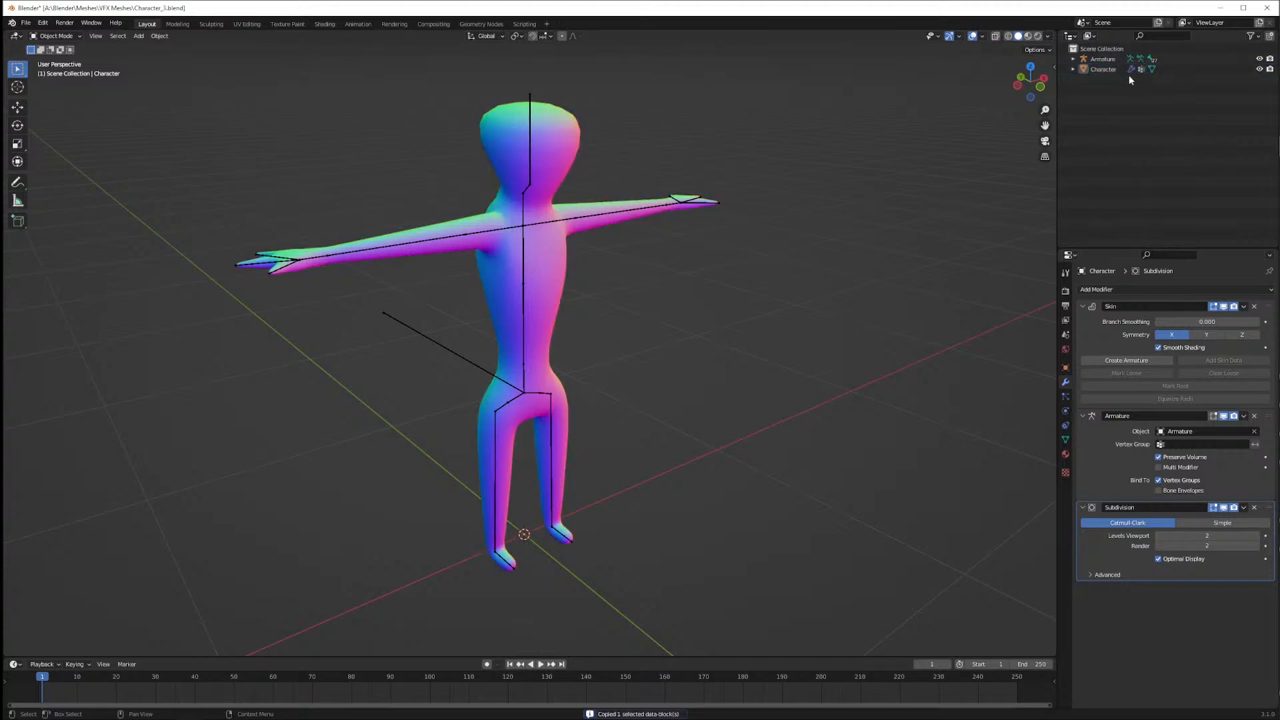
left_click(1115, 70)
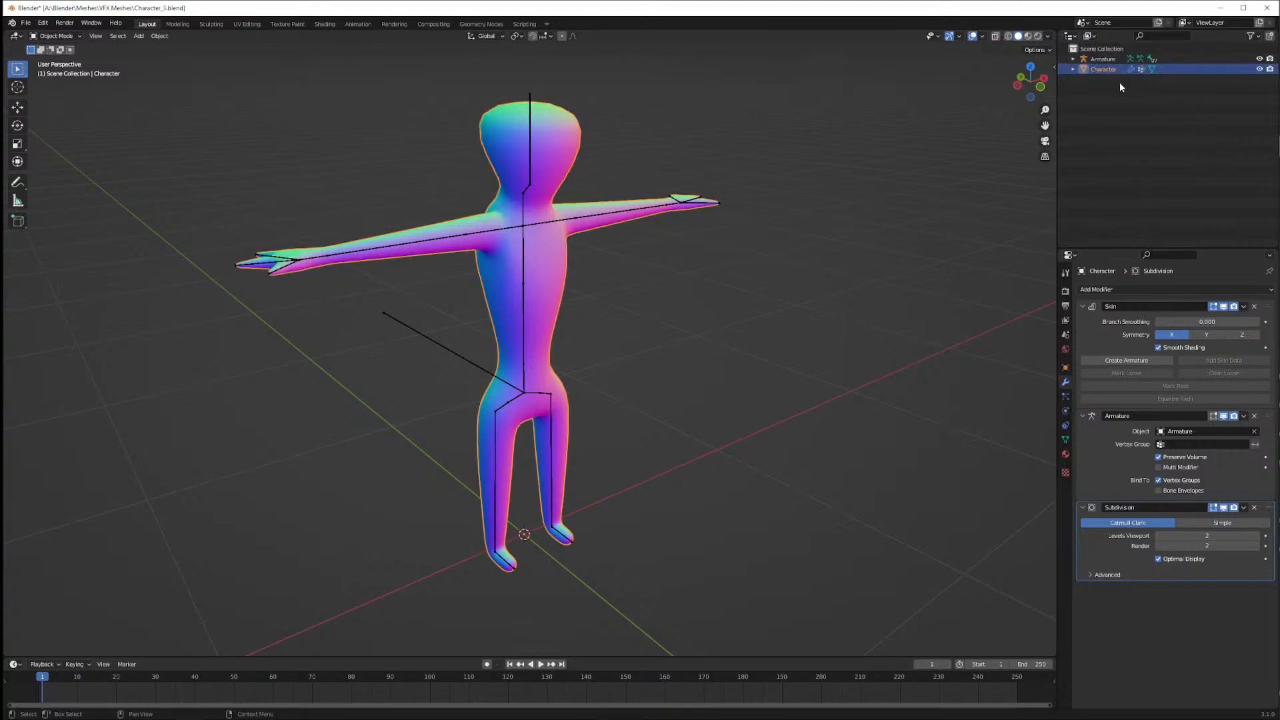
left_click(1106, 87)
right_click(1107, 70)
right_click(1182, 76)
right_click(1124, 75)
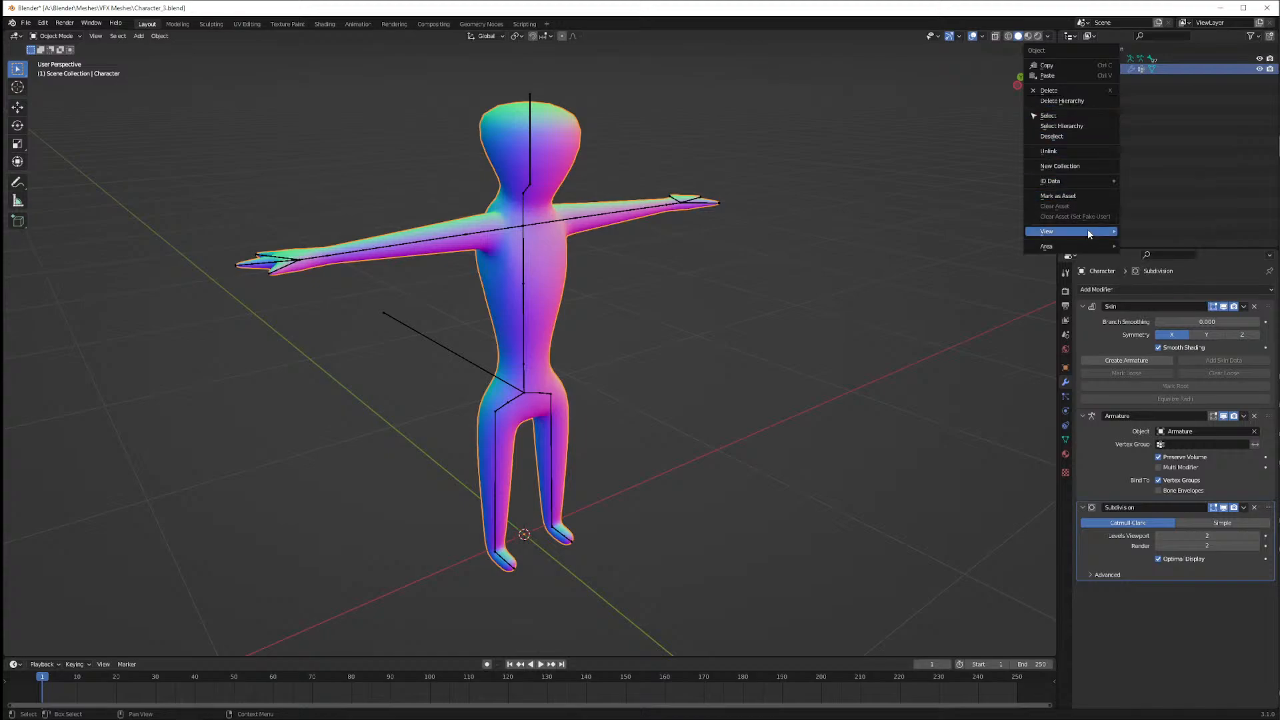
mouse_move(1090, 241)
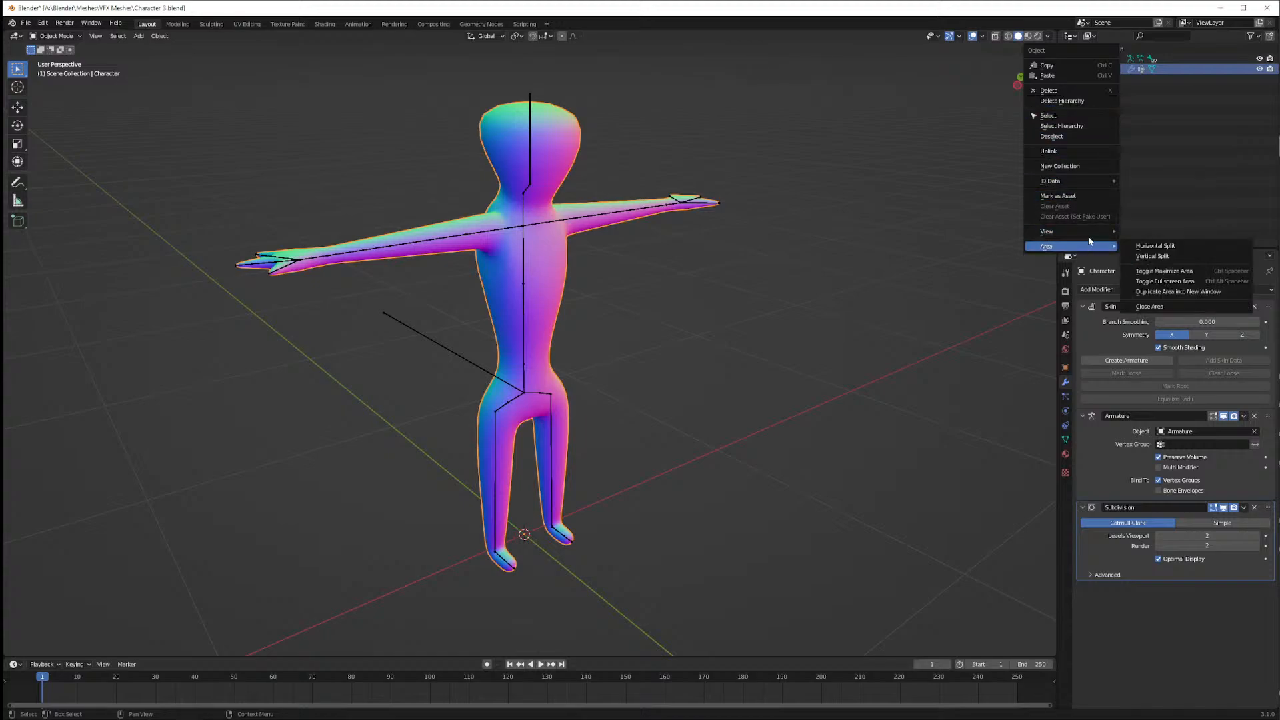
right_click(1190, 69)
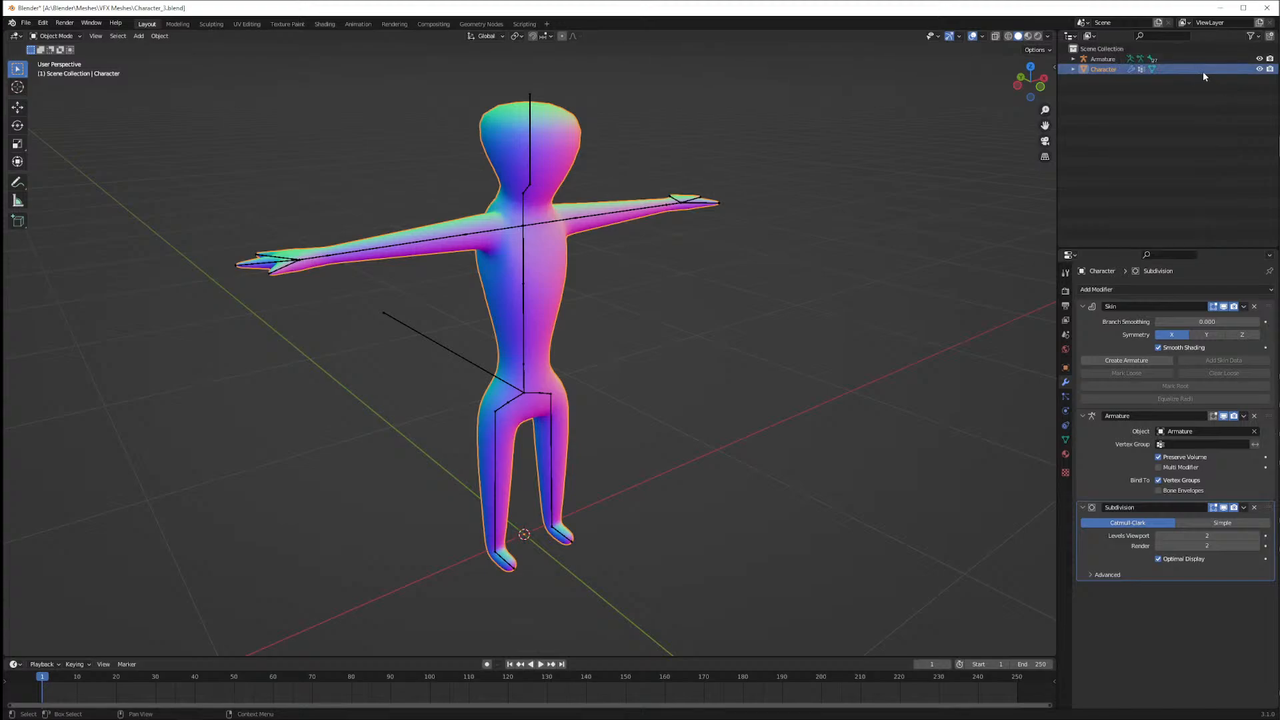
Step back repeatedly through the undo history of the recent selection, mode and armature changes
middle_click_drag(825, 283, 759, 281)
left_click(759, 281)
key("ctrl+z")
key("ctrl+z")
key("ctrl+z")
key("ctrl+z")
key("ctrl+z")
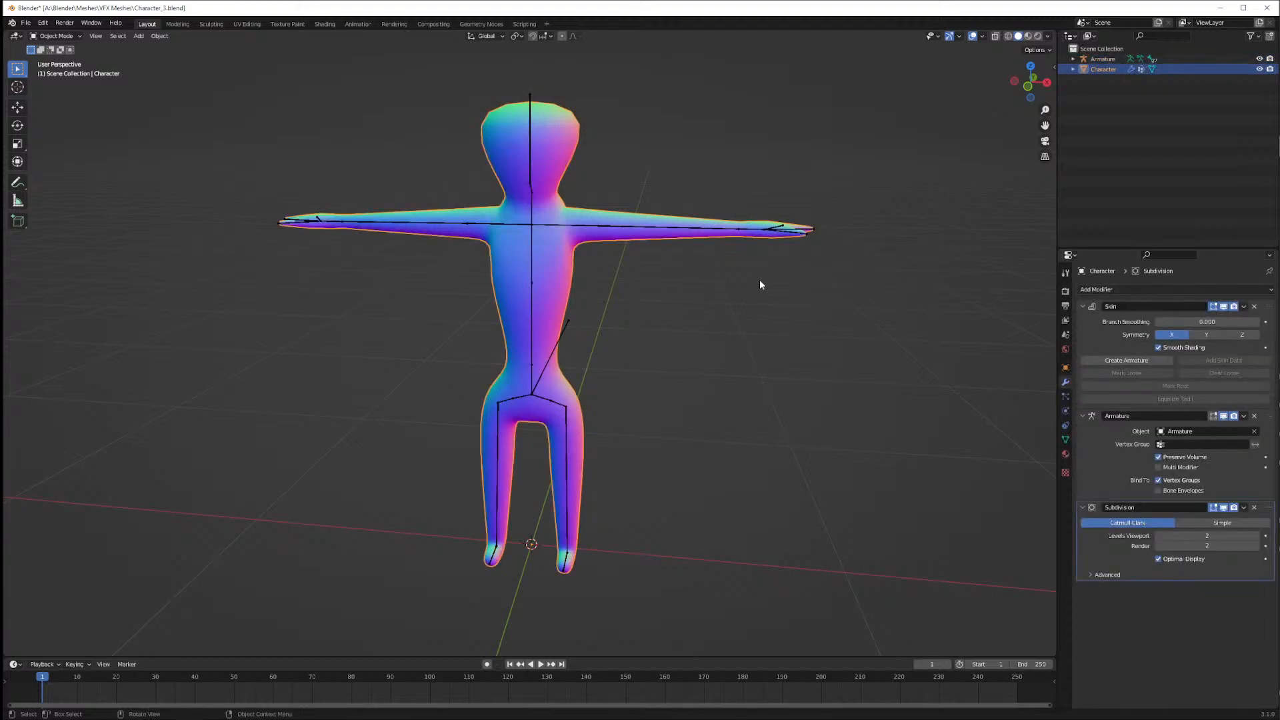
key("ctrl+z")
key("ctrl+z")
key("ctrl+z")
key("ctrl+z")
key("ctrl+z")
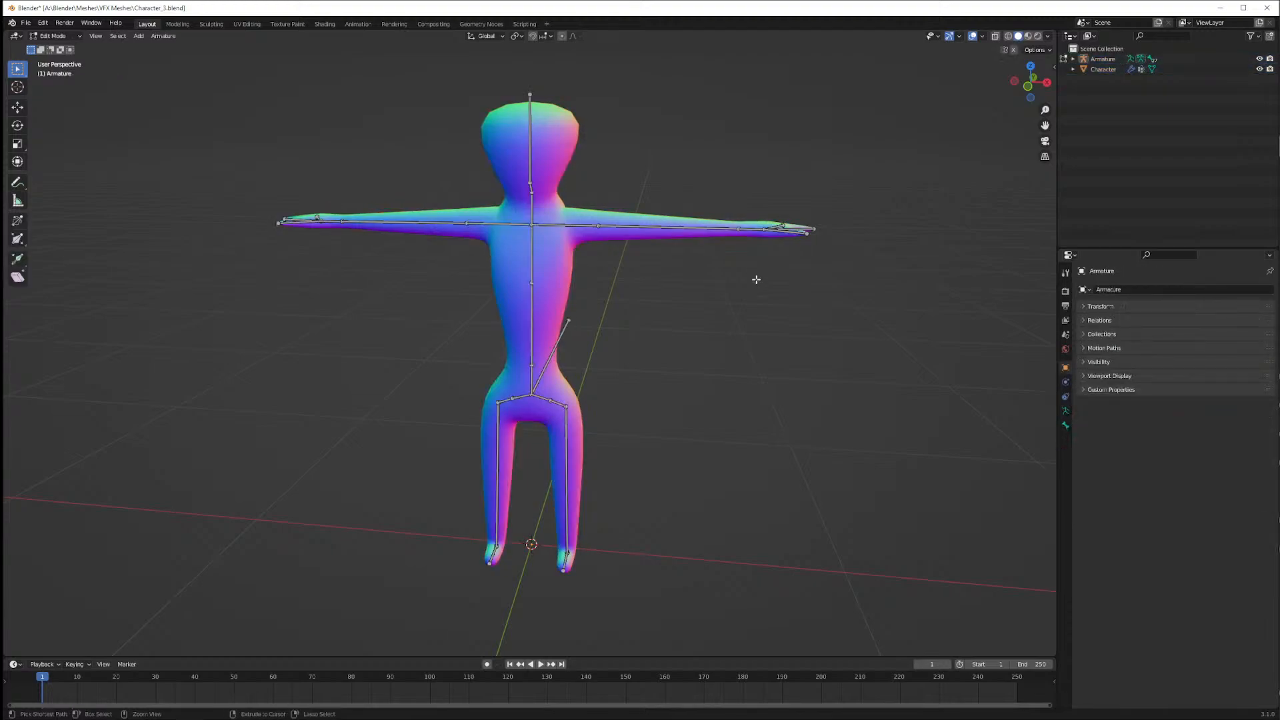
key("ctrl+z")
key("ctrl+z")
key("ctrl+z")
key("ctrl+z")
key("ctrl+z")
key("ctrl+z")
key("ctrl+z")
key("ctrl+z")
key("ctrl+z")
key("ctrl+z")
key("ctrl+z")
key("ctrl+z")
key("ctrl+z")
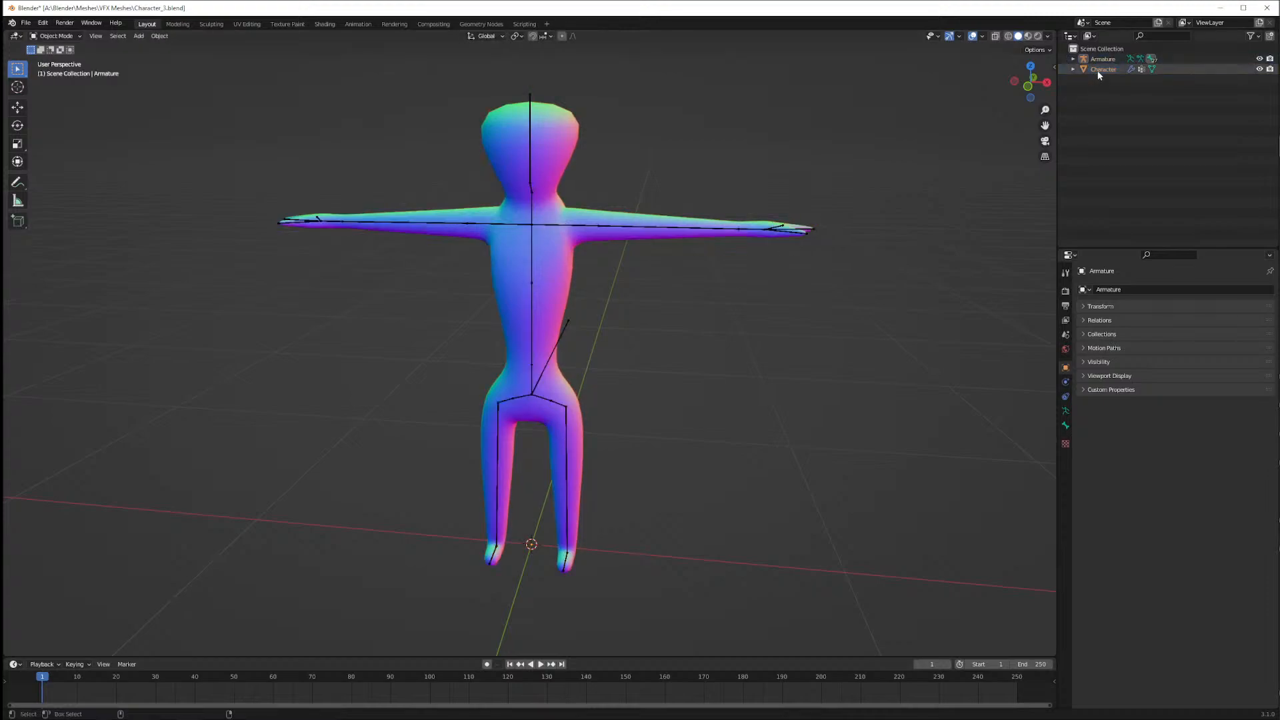
key("ctrl+z")
key("ctrl+z")
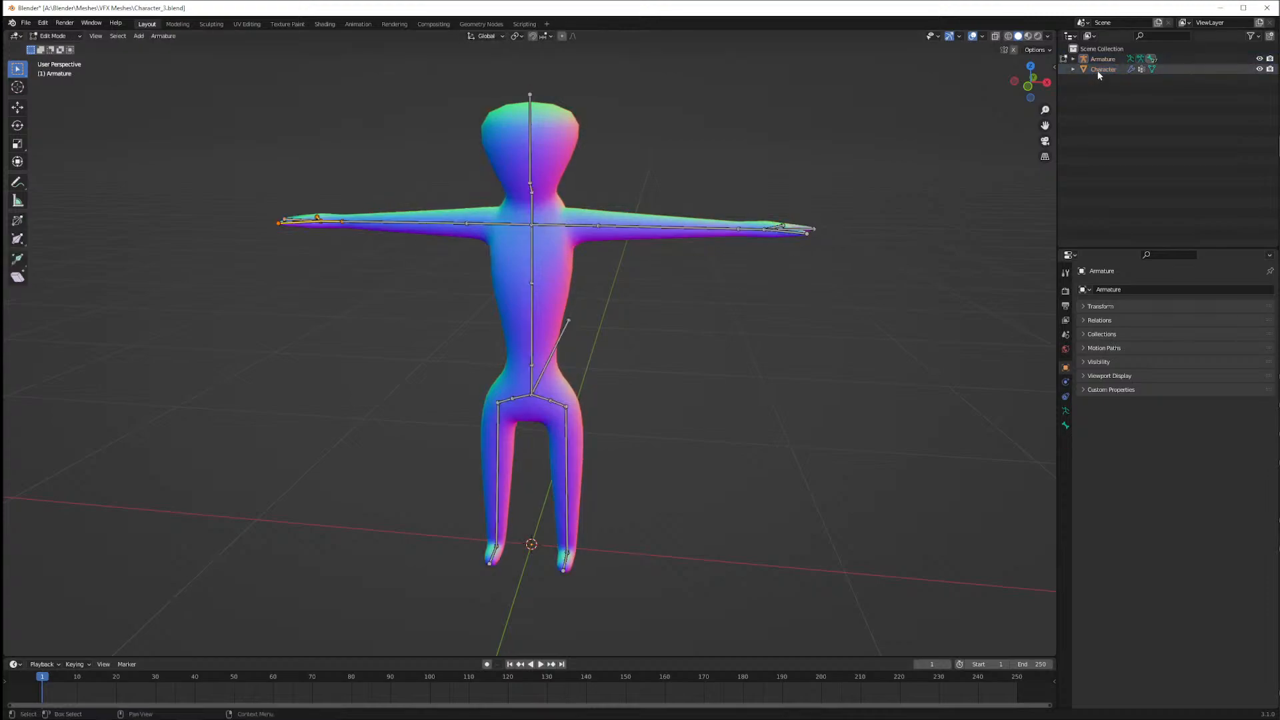
left_click(1097, 72)
key("ctrl+z")
key("ctrl+z")
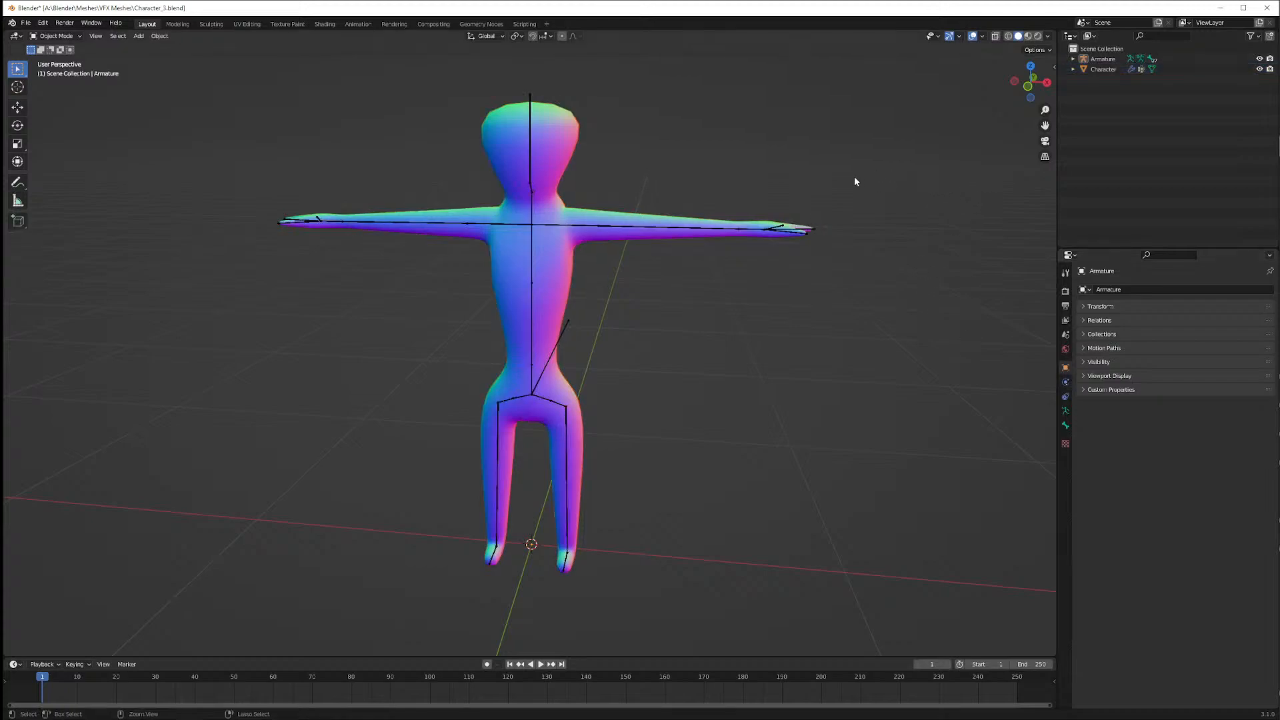
Try selecting the Character object to check its modifiers, and undo the selection
left_click(1103, 69)
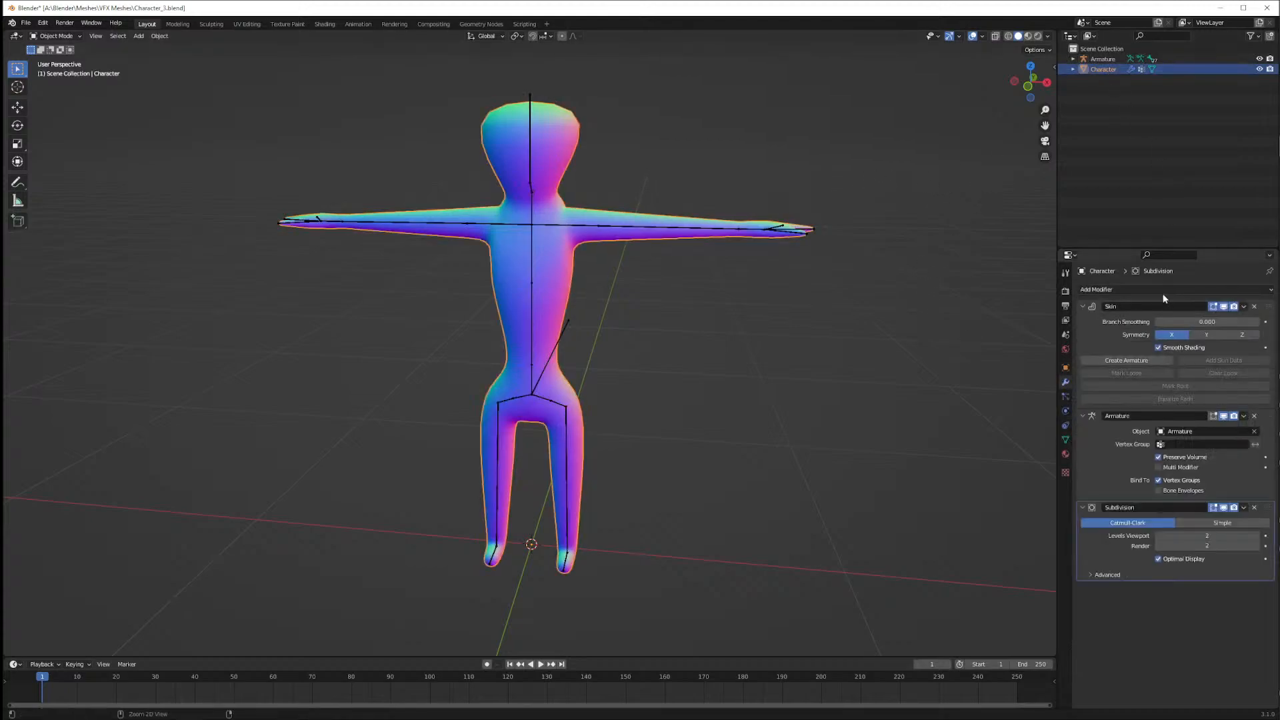
key("ctrl+z")
left_click(1113, 69)
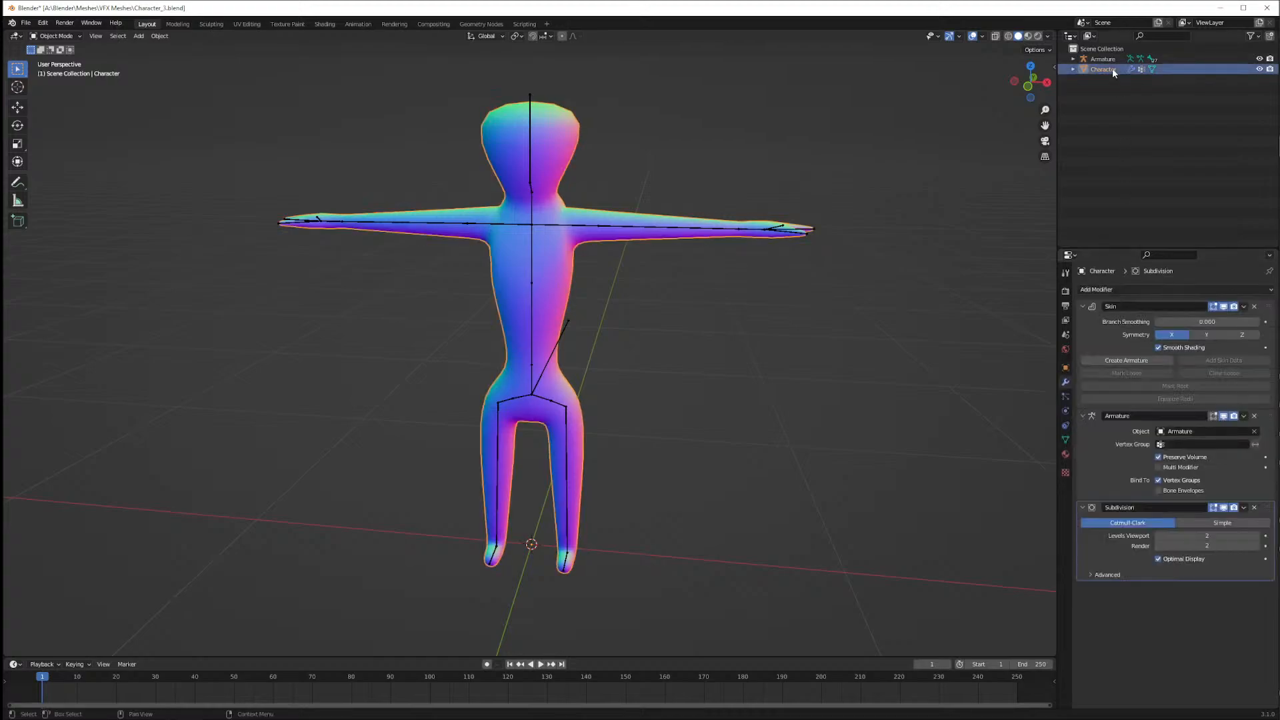
key("ctrl+z")
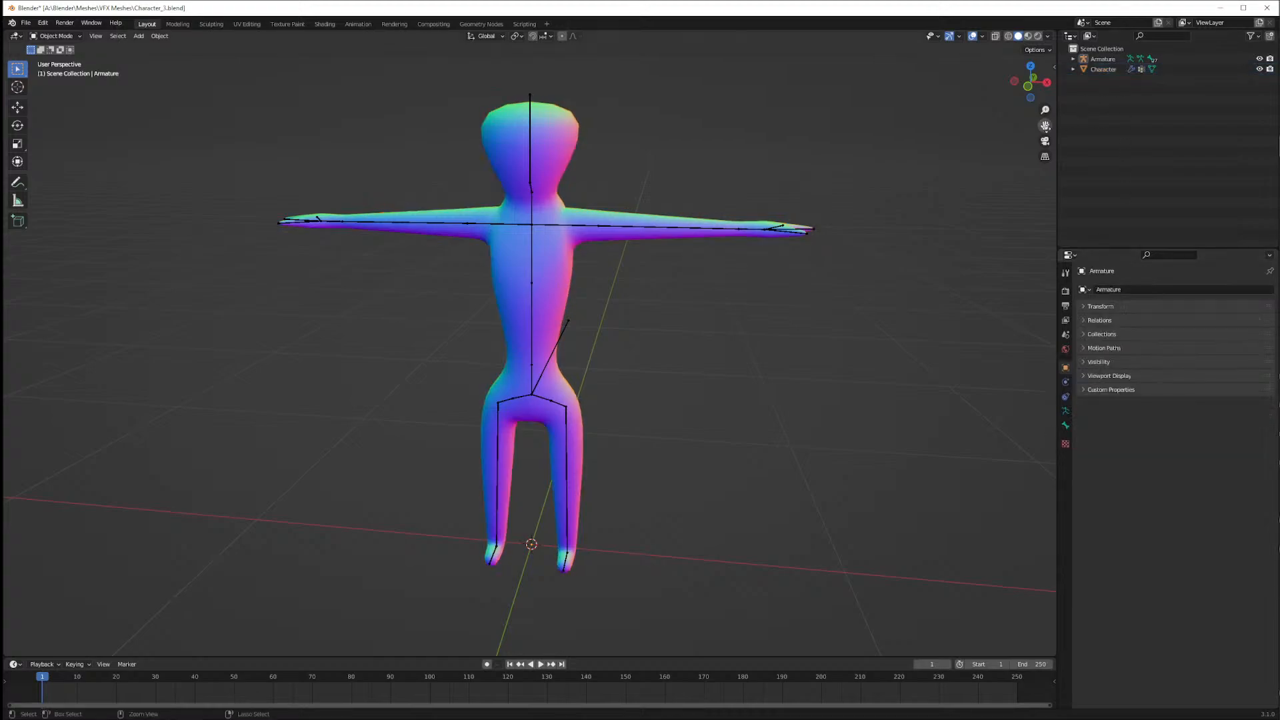
left_click(47, 25)
middle_click_drag(565, 218, 554, 144)
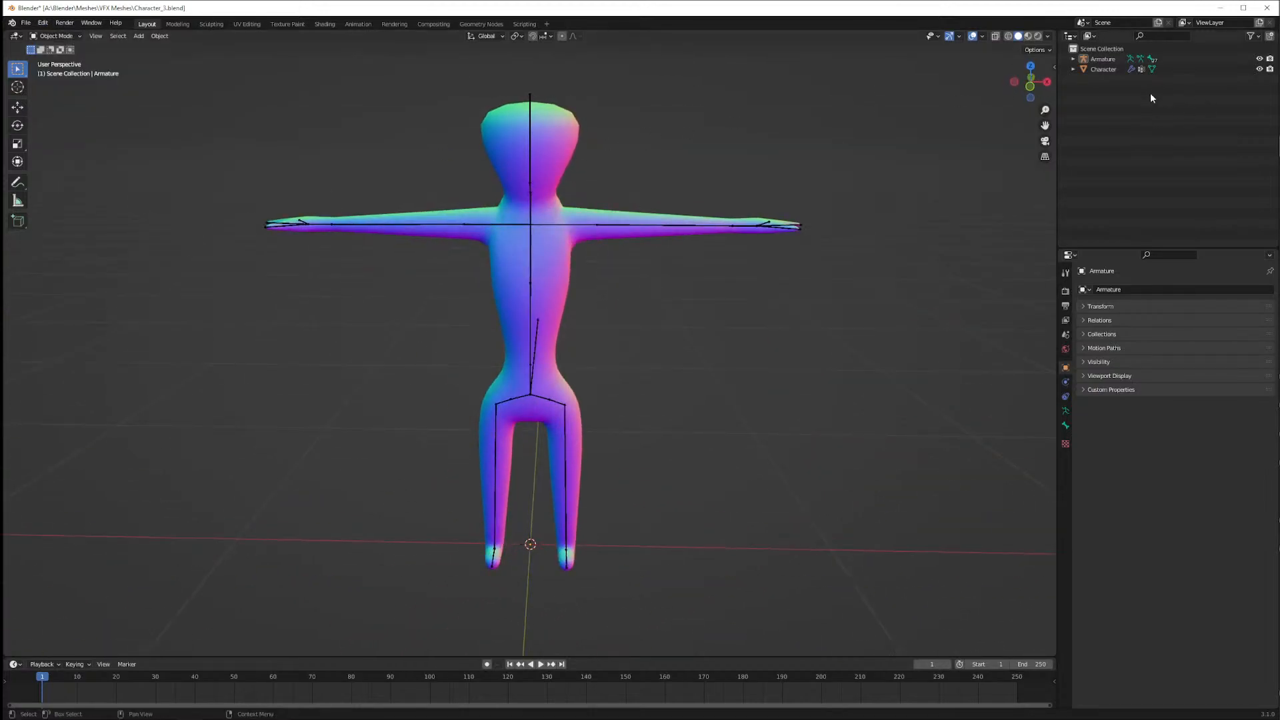
Select the Character object instead of the armature and save the file
left_click(1101, 58)
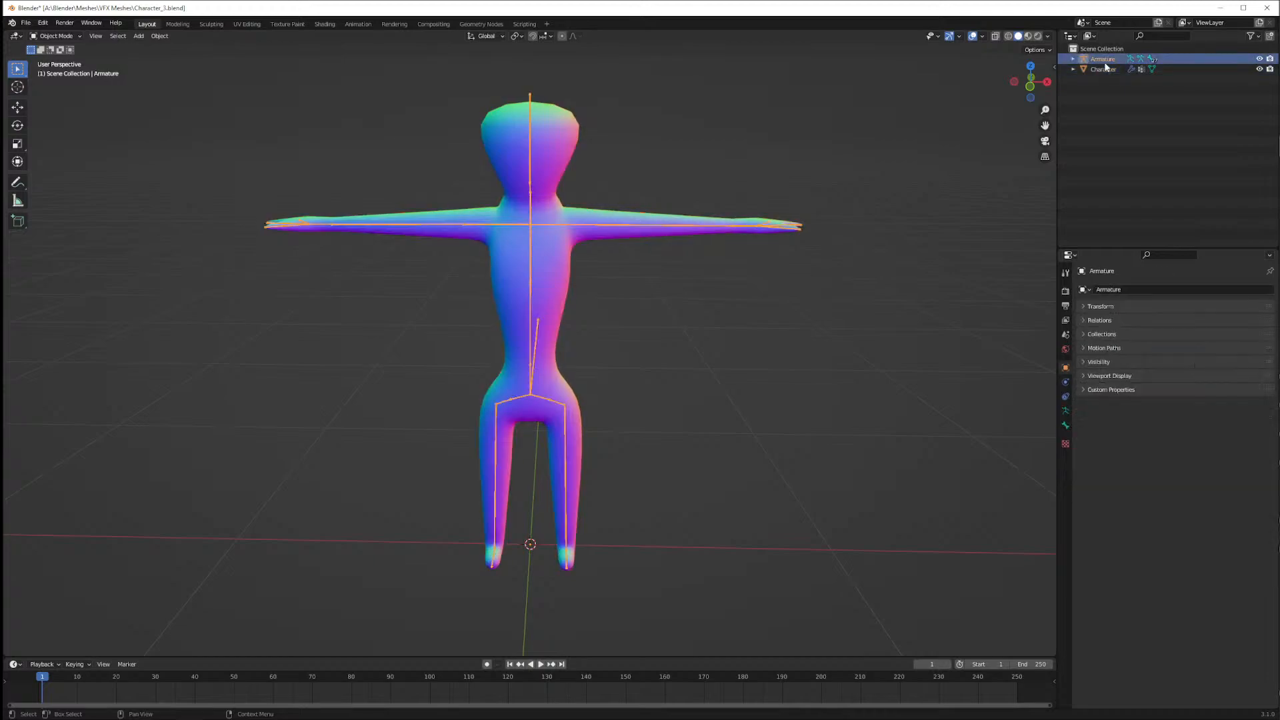
left_click(1104, 68)
key("ctrl+s")
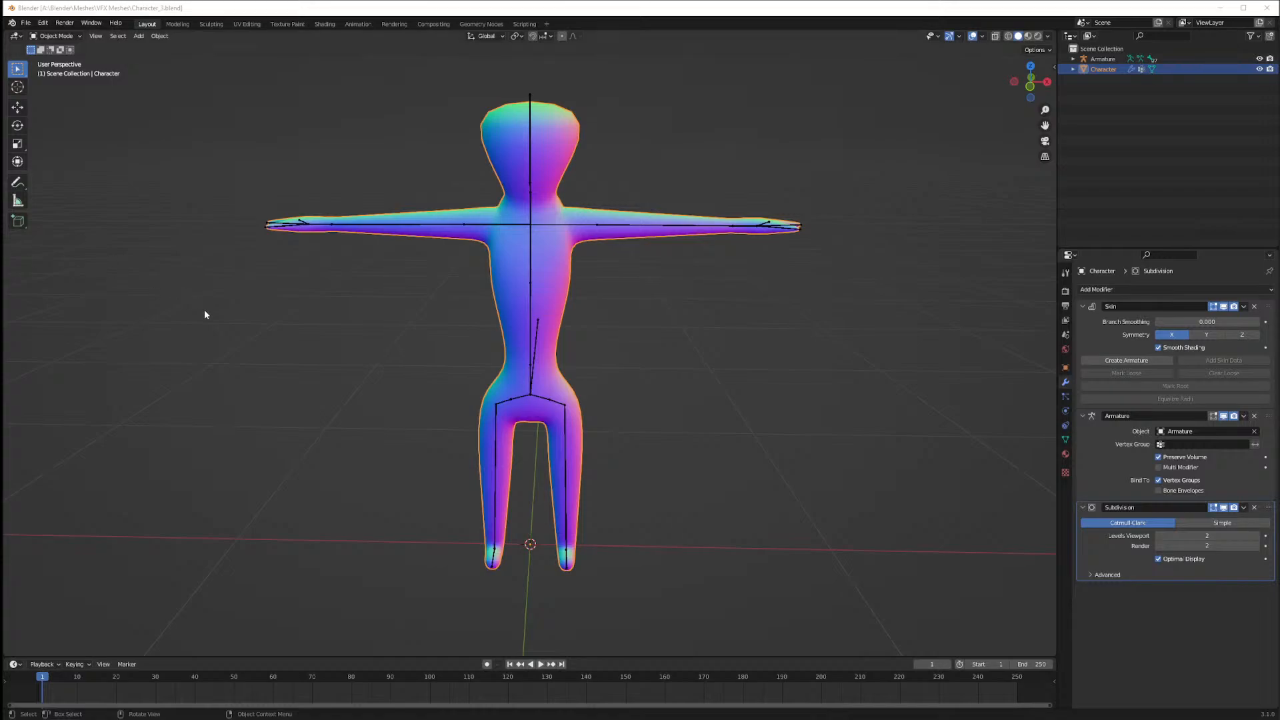
Switch the Character to Edit Mode and copy the Character object from the outliner
middle_click_drag(670, 286, 726, 327)
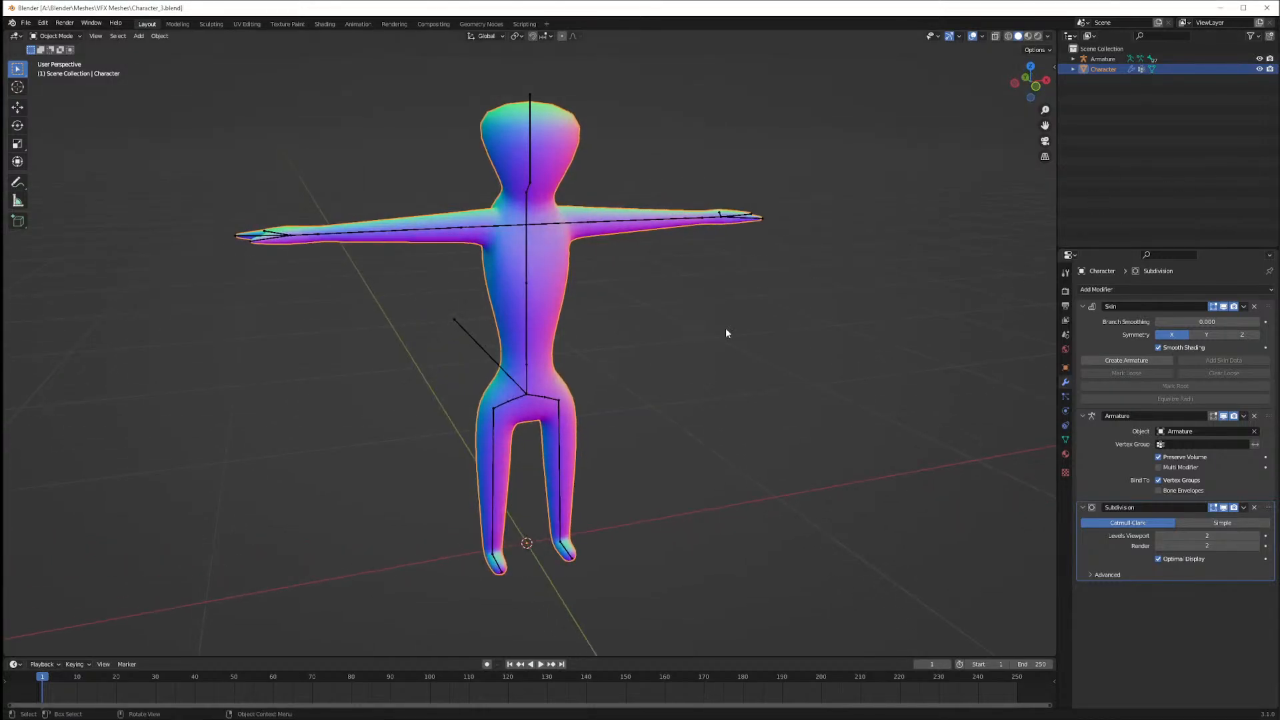
key("Tab")
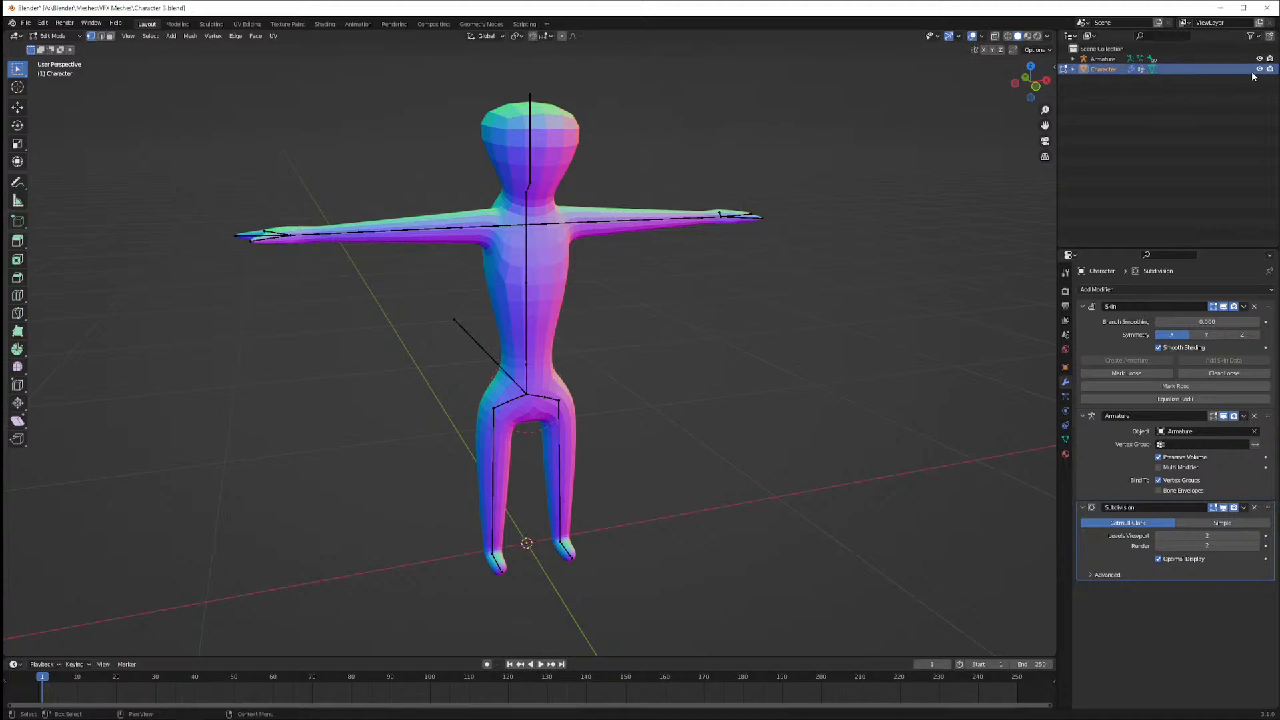
right_click(1212, 70)
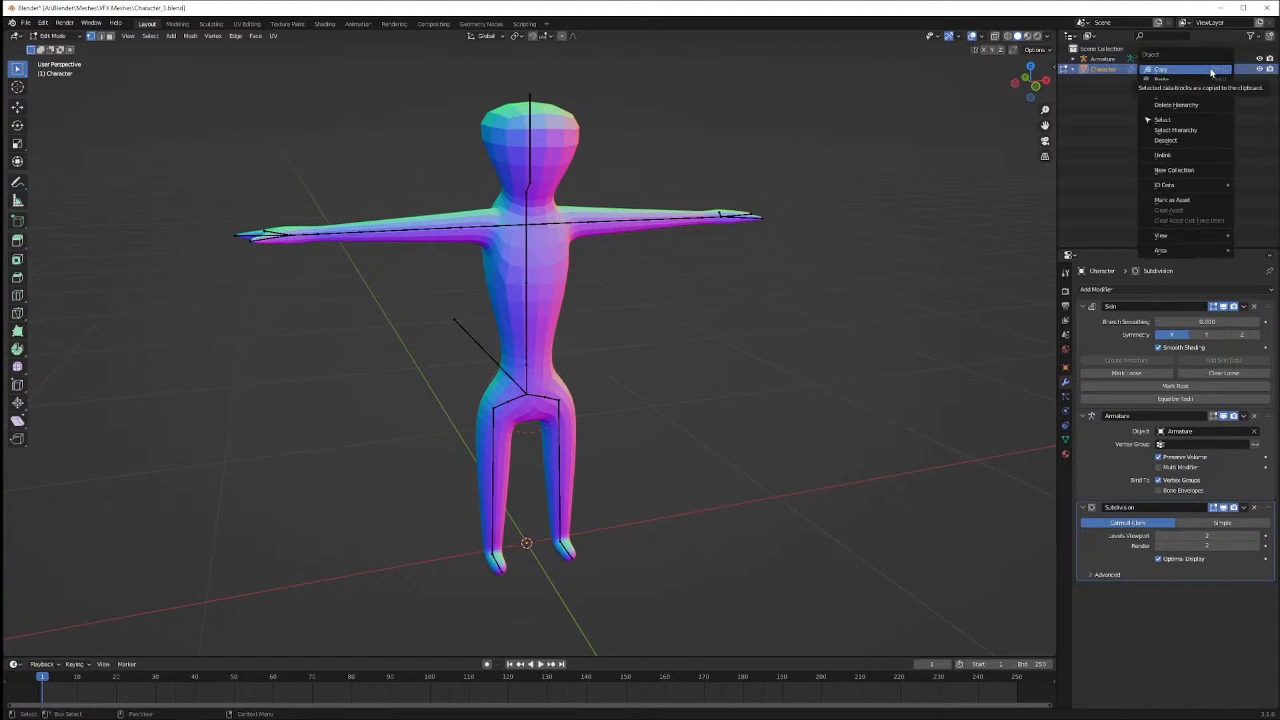
left_click(1212, 70)
Create a new collection in the outliner and paste the copied character and armature into it
right_click(1108, 124)
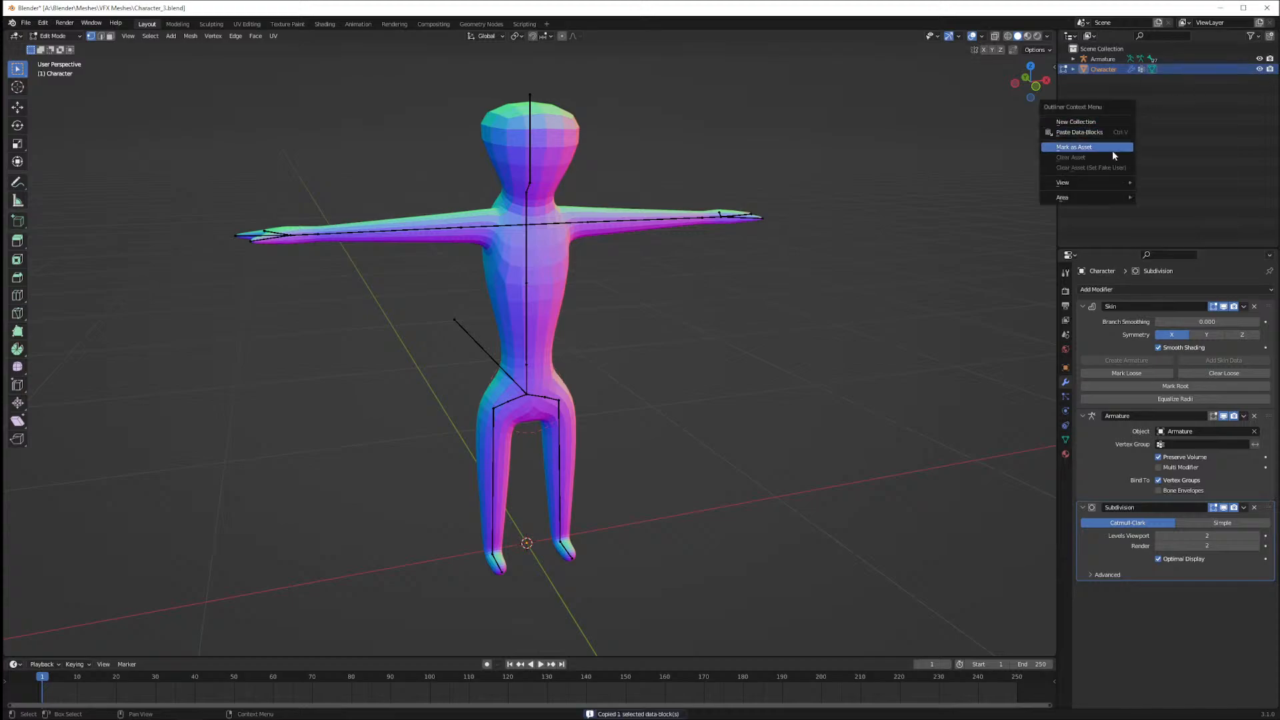
left_click(1106, 123)
right_click(1084, 58)
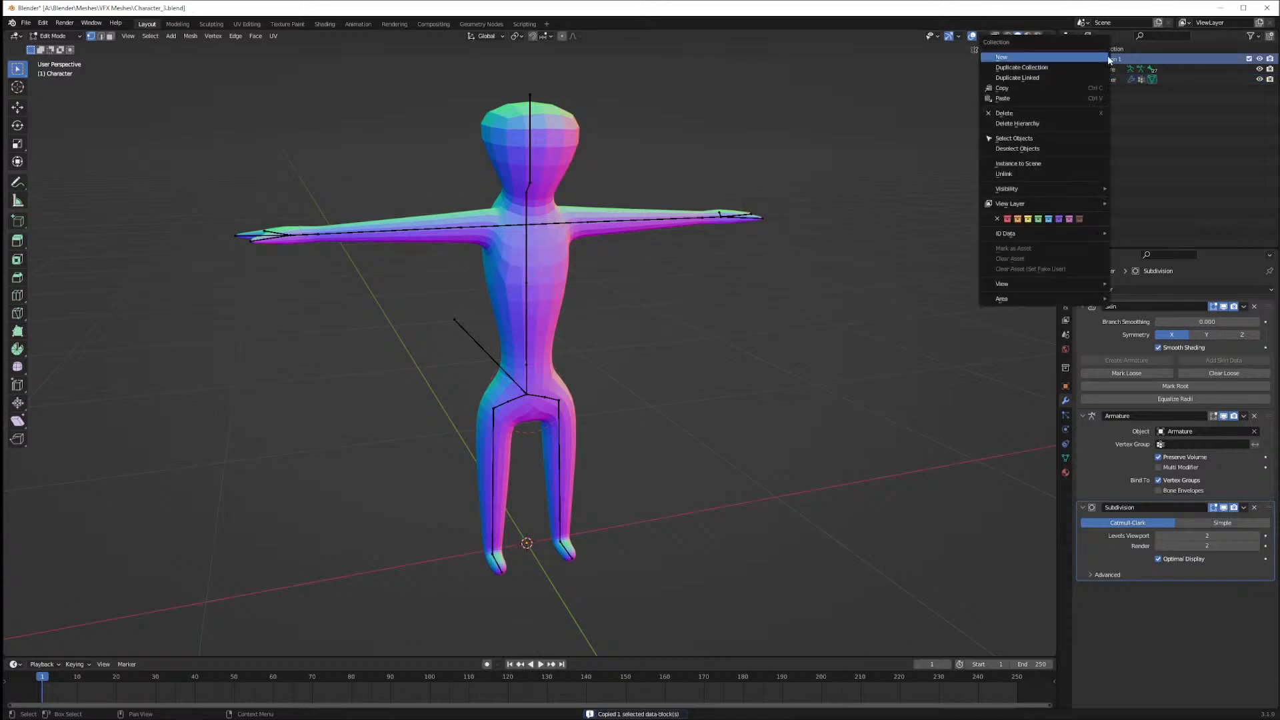
left_click(1046, 99)
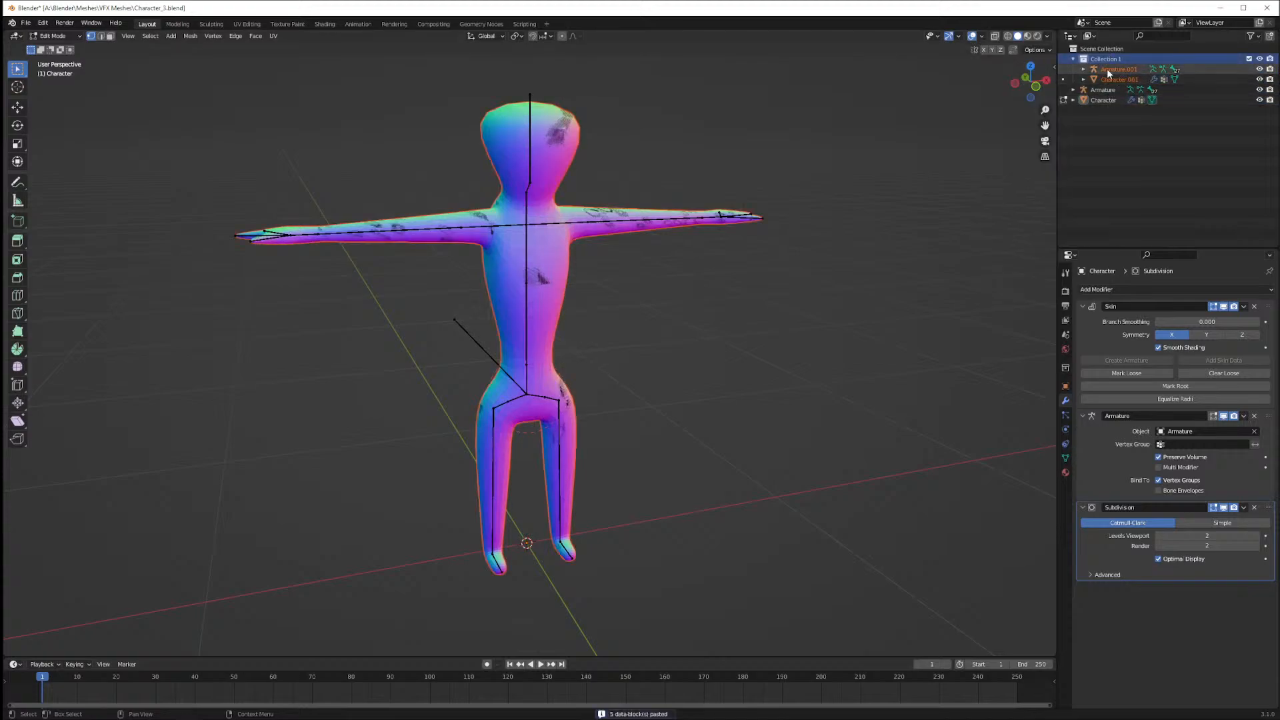
Hide the collection of copies and the original Armature, keeping the original Character selected and visible
left_click(1259, 59)
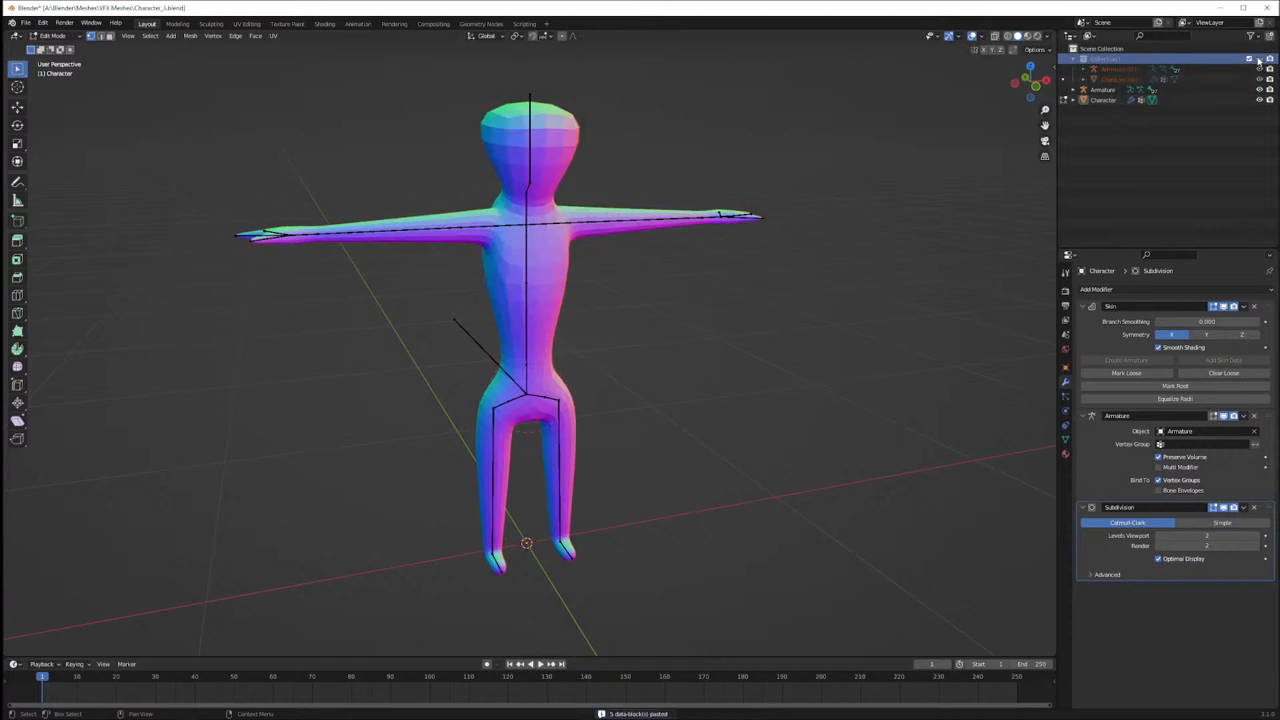
left_click(1073, 58)
left_click(1104, 79)
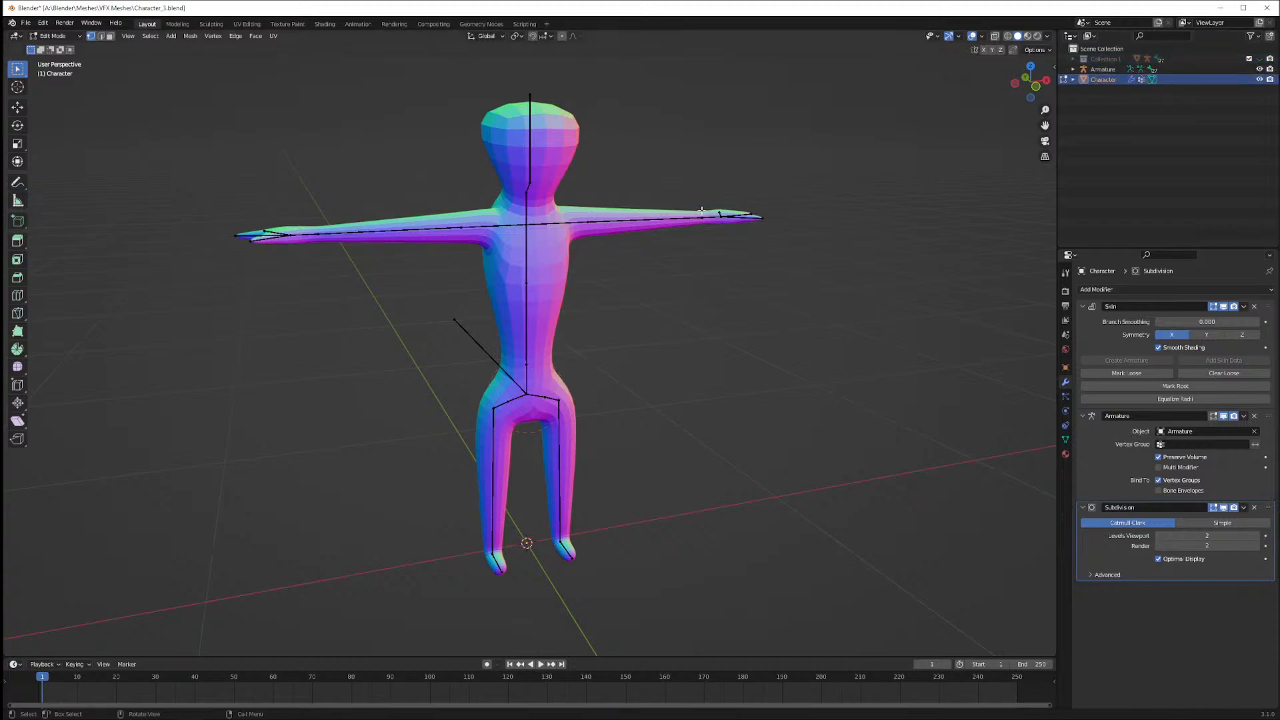
middle_click_drag(702, 210, 715, 235)
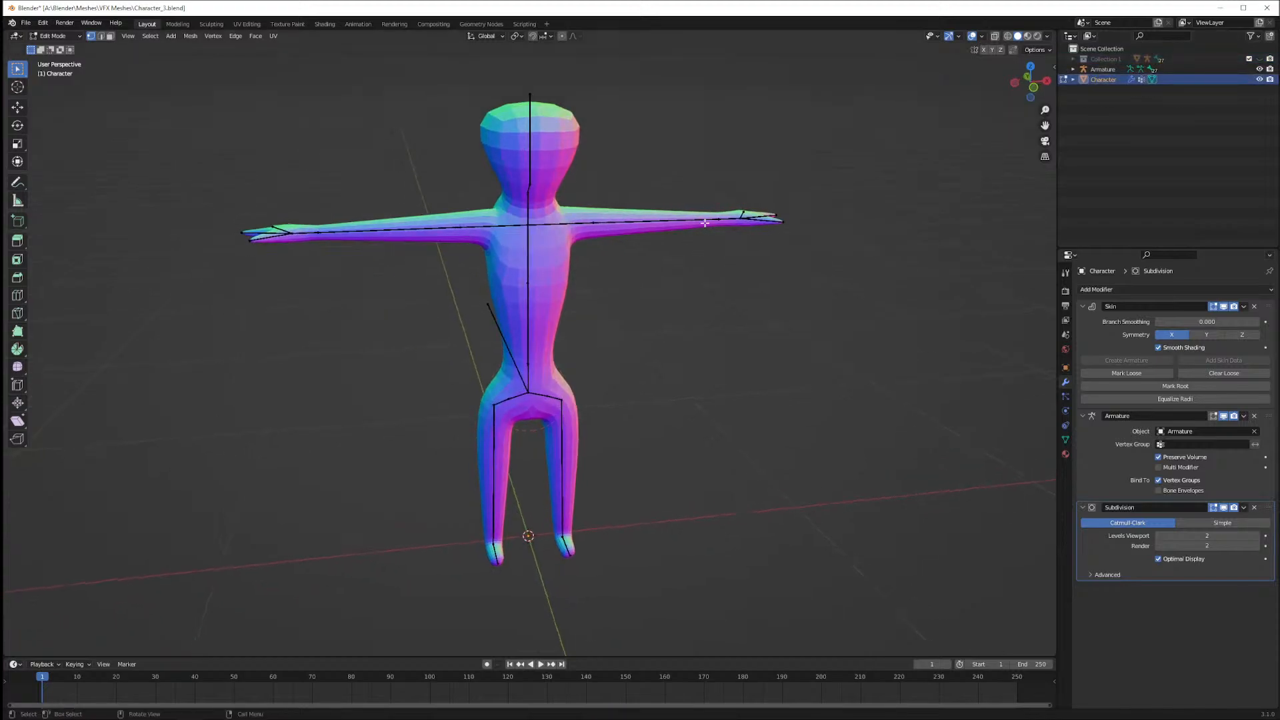
left_click(1259, 69)
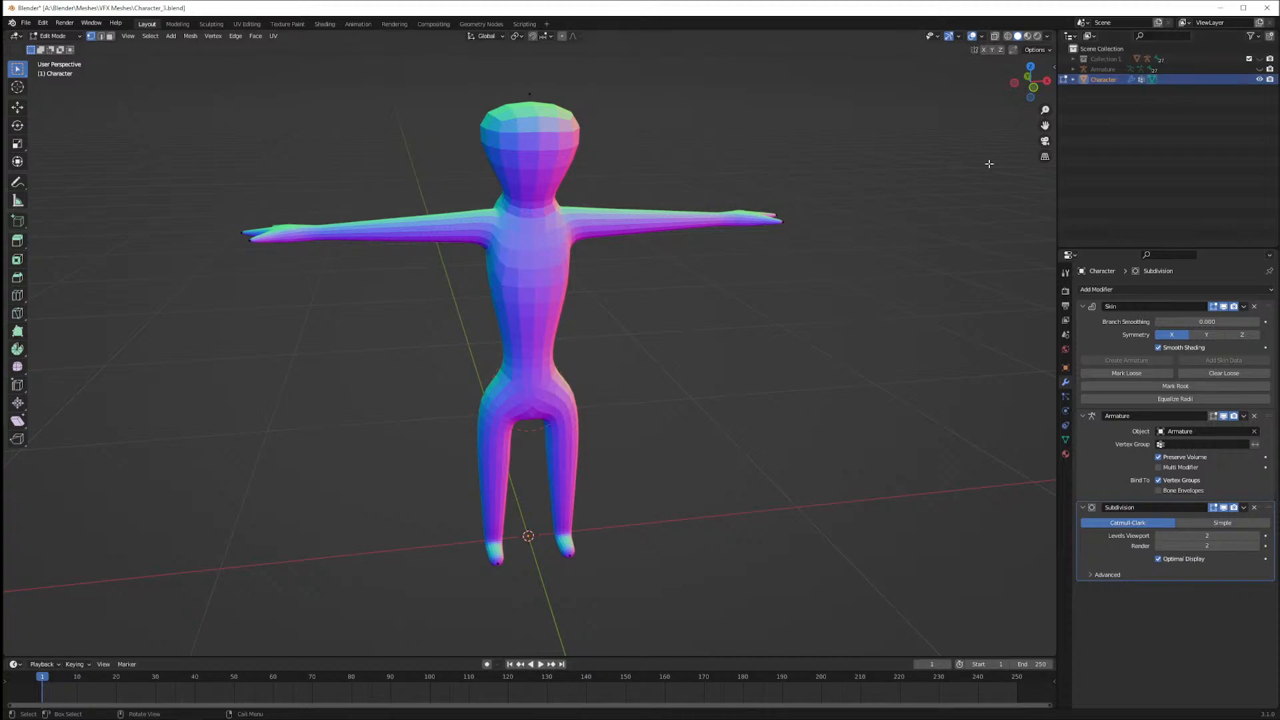
middle_click_drag(956, 177, 709, 140)
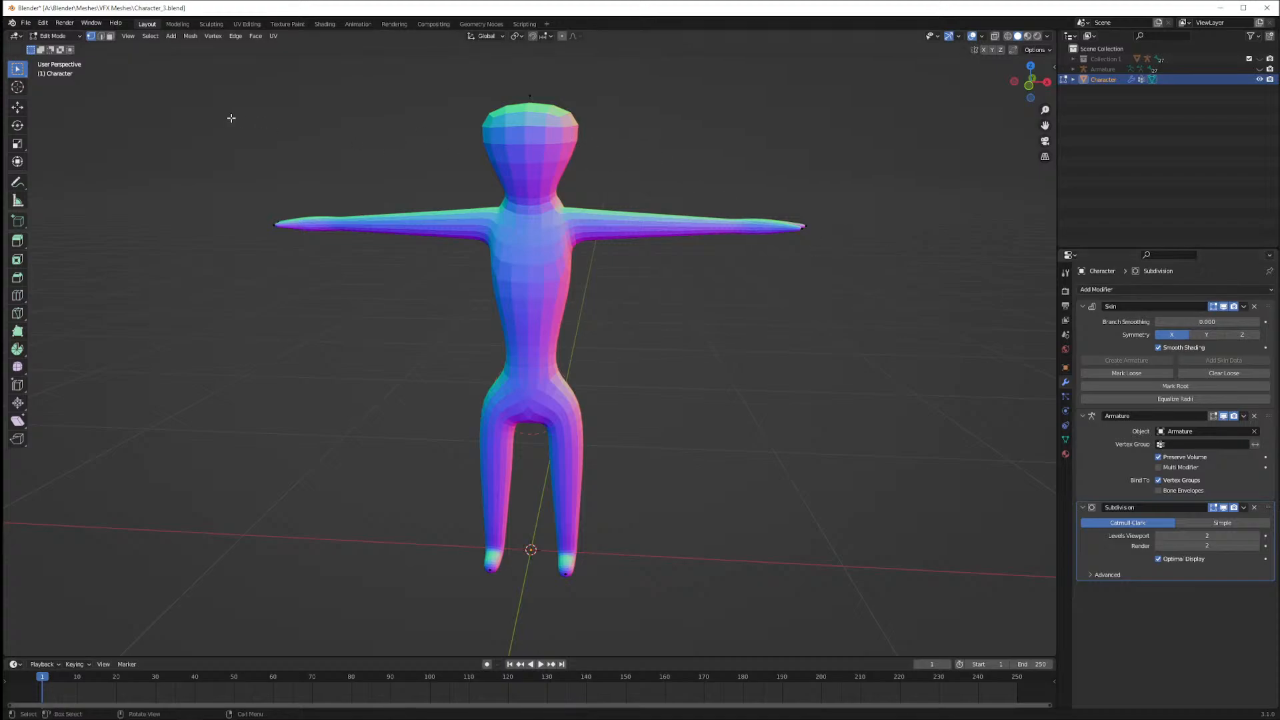
Turn on X-ray and add a loop cut that splits the head's edge with a new vertex
key("alt+z")
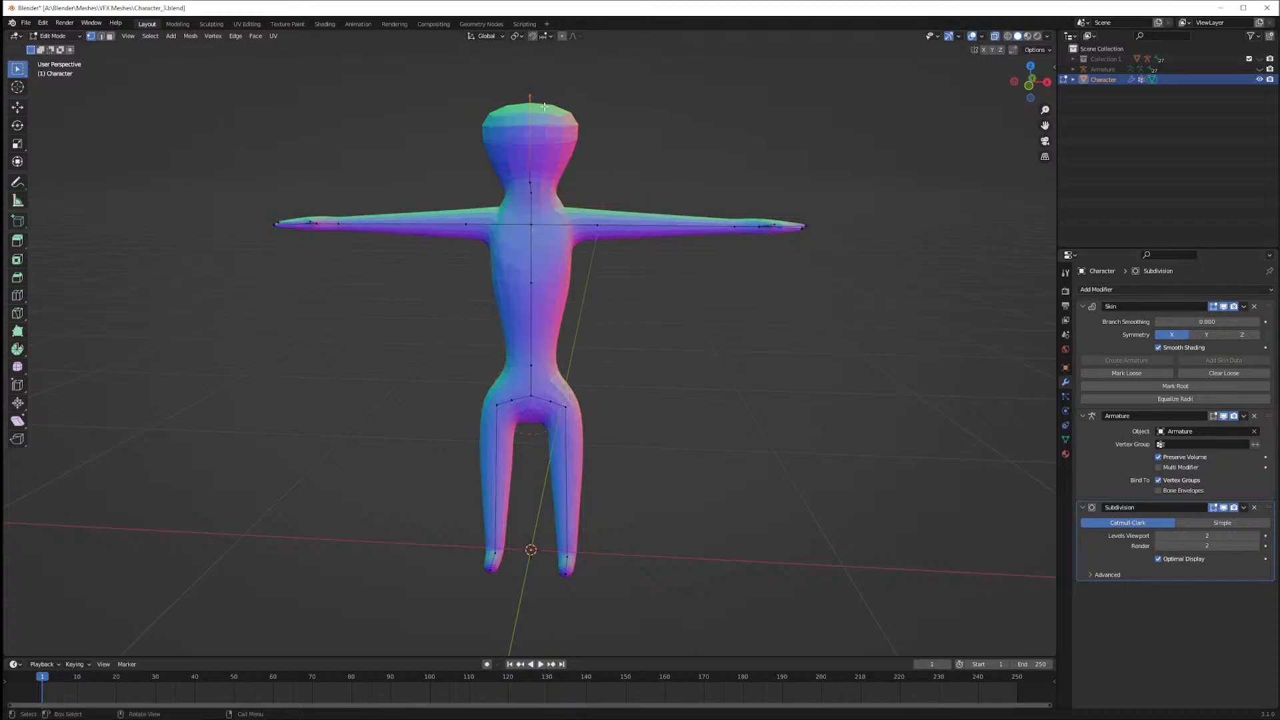
key("ctrl+r")
left_click(546, 150)
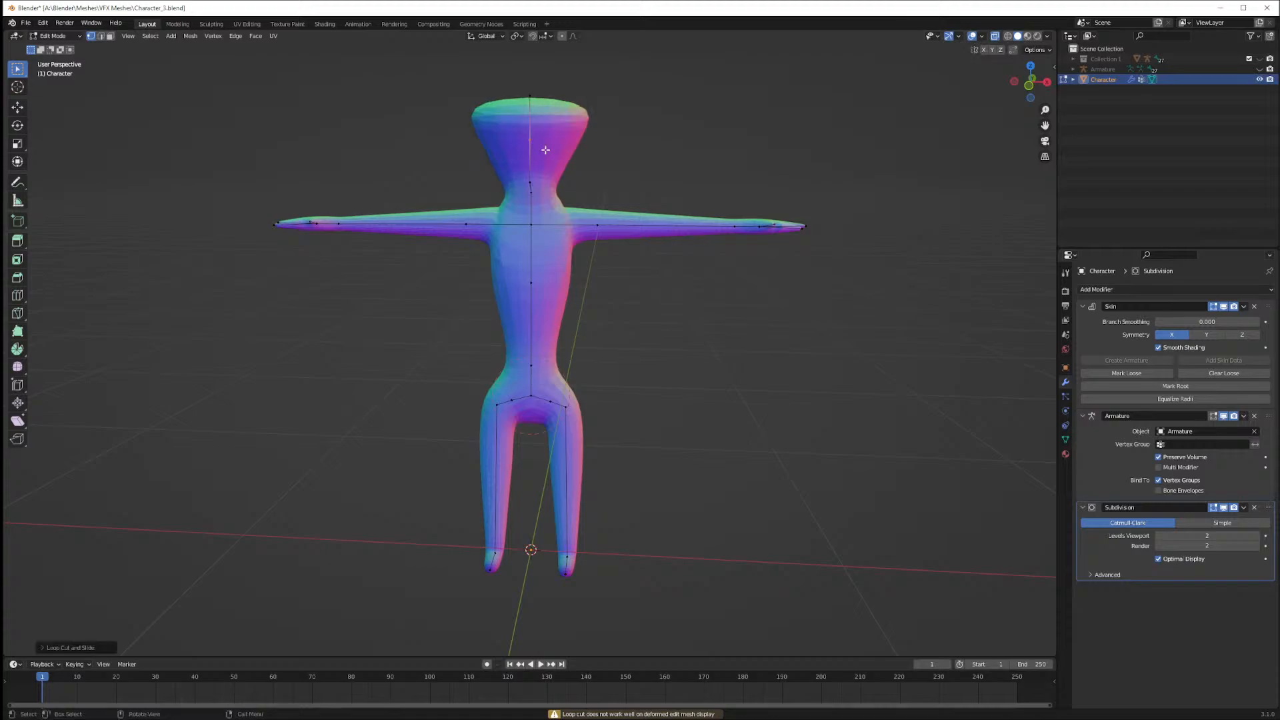
key("g")
key("z")
key("x")
right_click(541, 156)
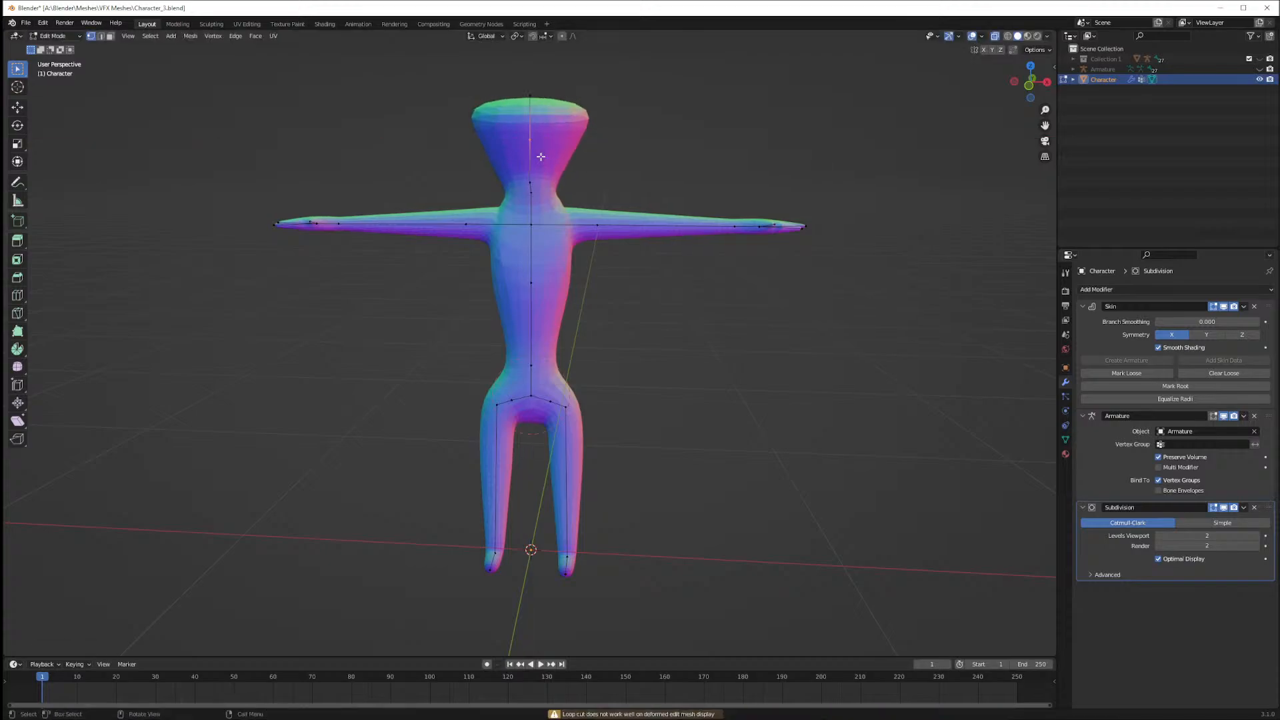
key("g")
key("y")
right_click(543, 142)
key("z")
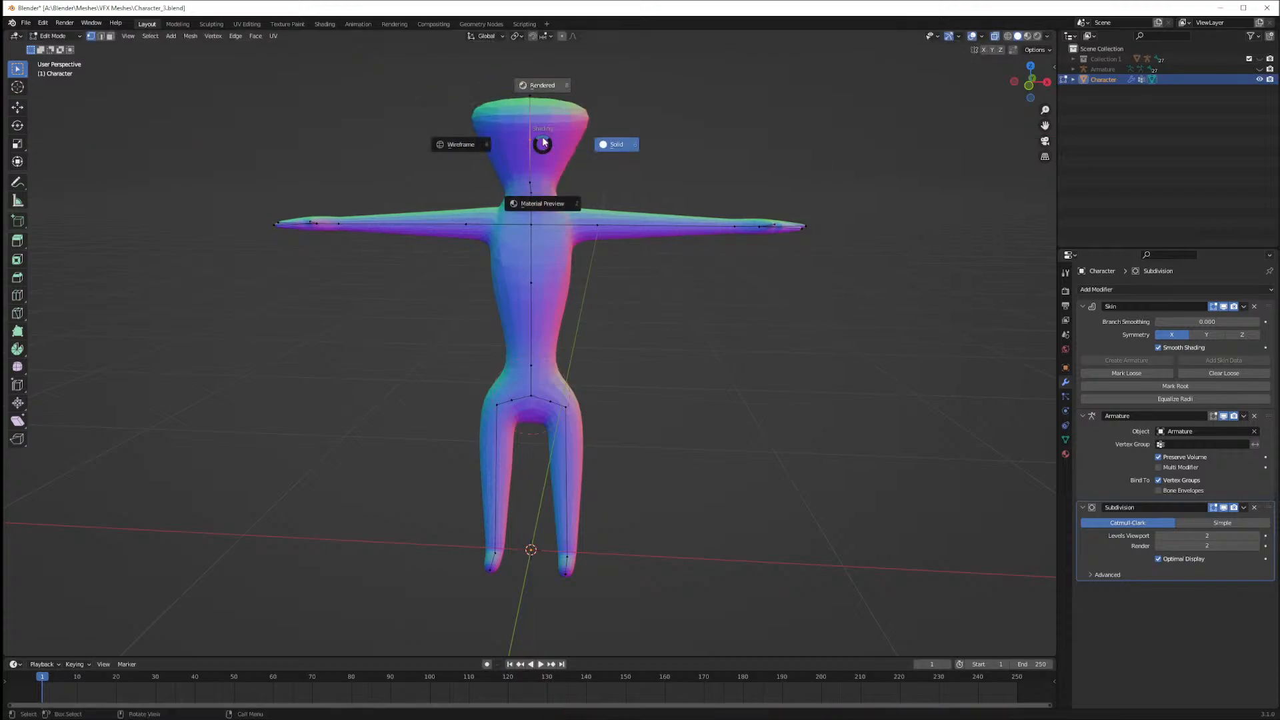
key("Escape")
Move the new vertex inside the head up about 0.02 m along Z
key("g")
key("z")
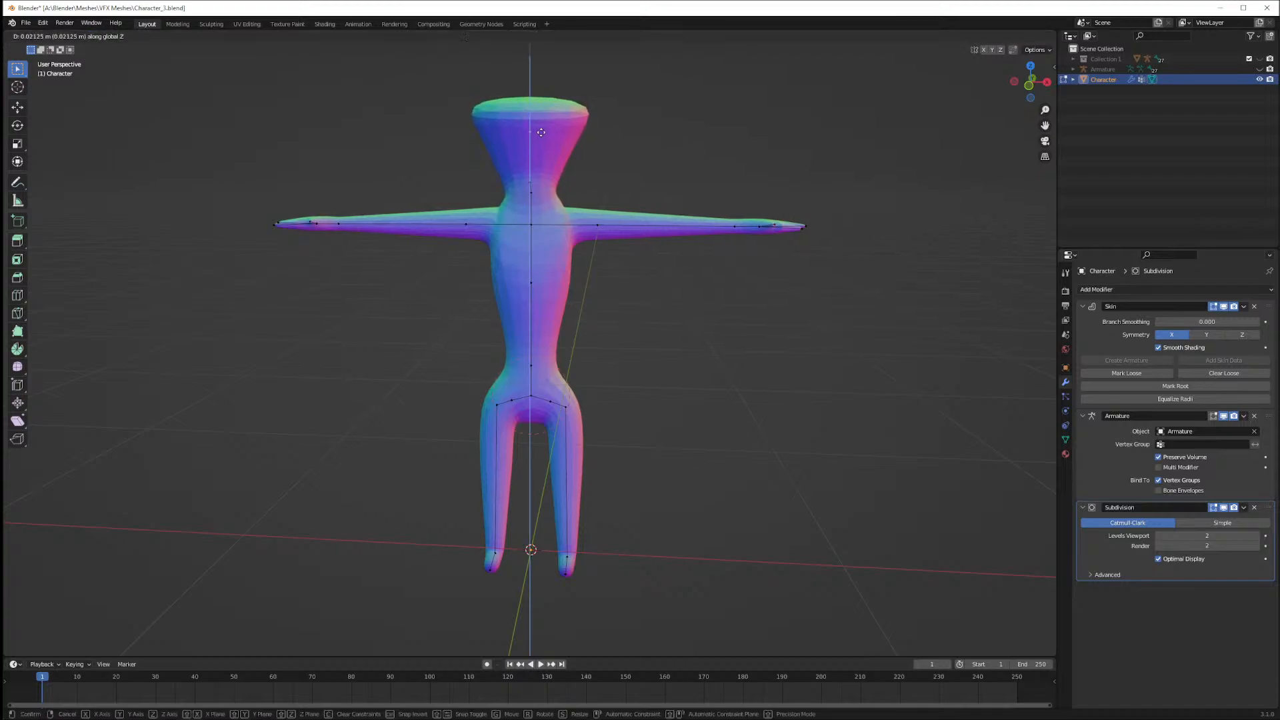
left_click(541, 132)
key("ctrl+r")
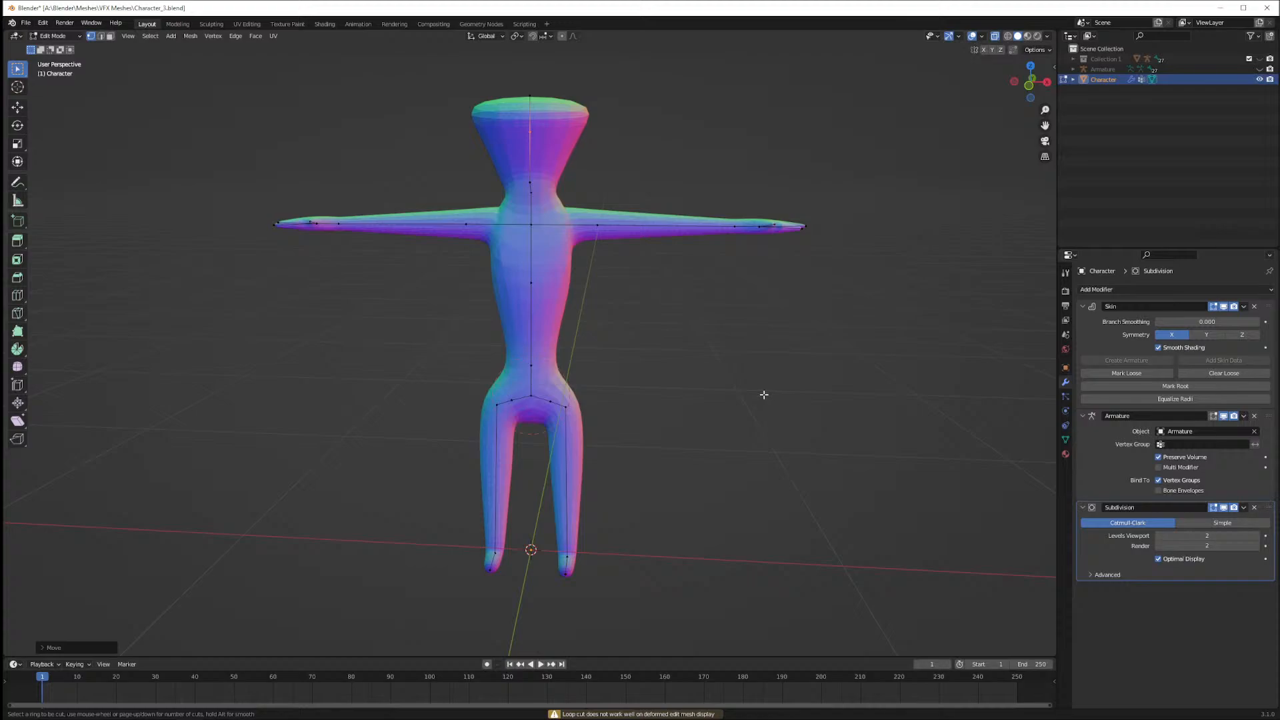
key("Escape")
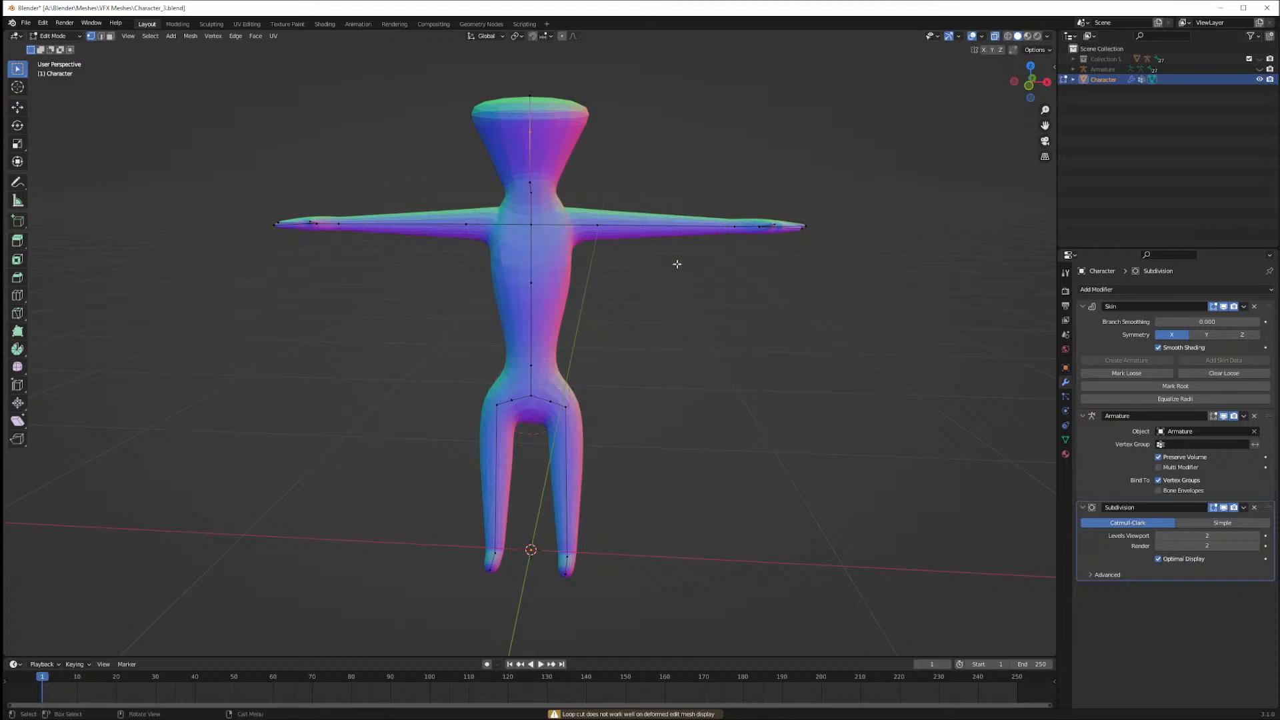
key("ctrl+shift+b")
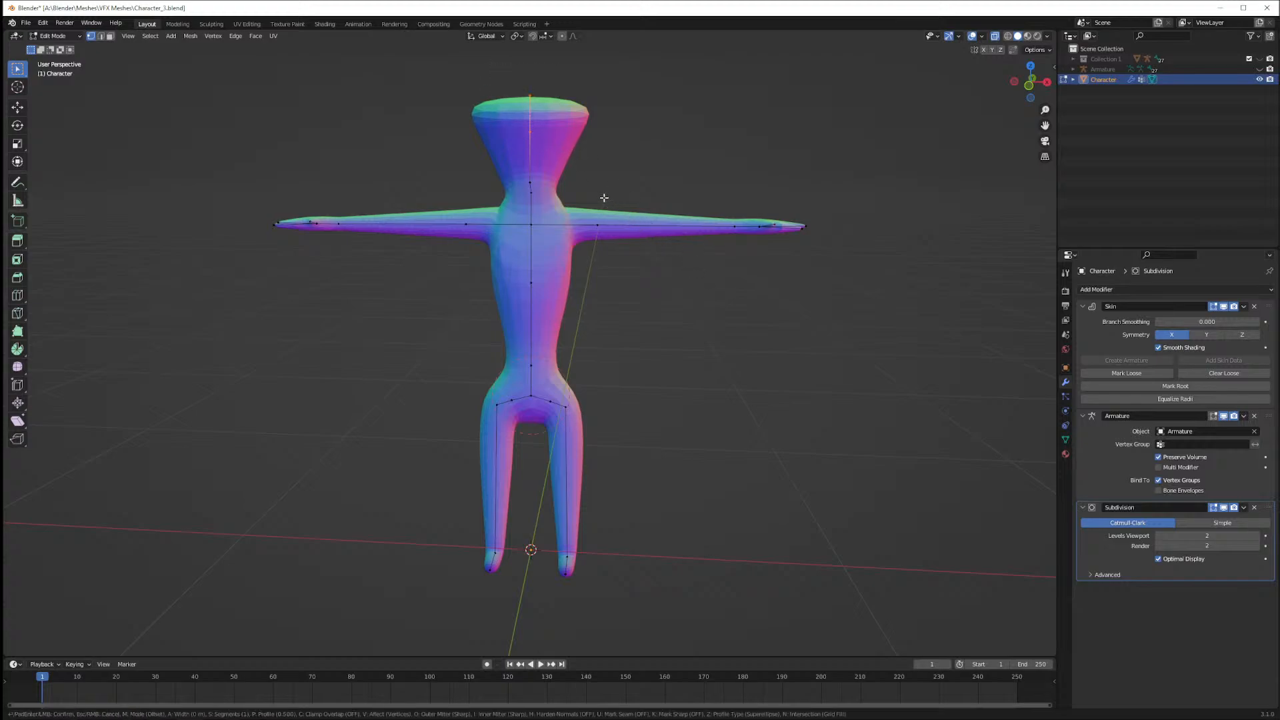
key("Escape")
Raise the vertex at the top of the head along Z to make the head taller
key("g")
key("z")
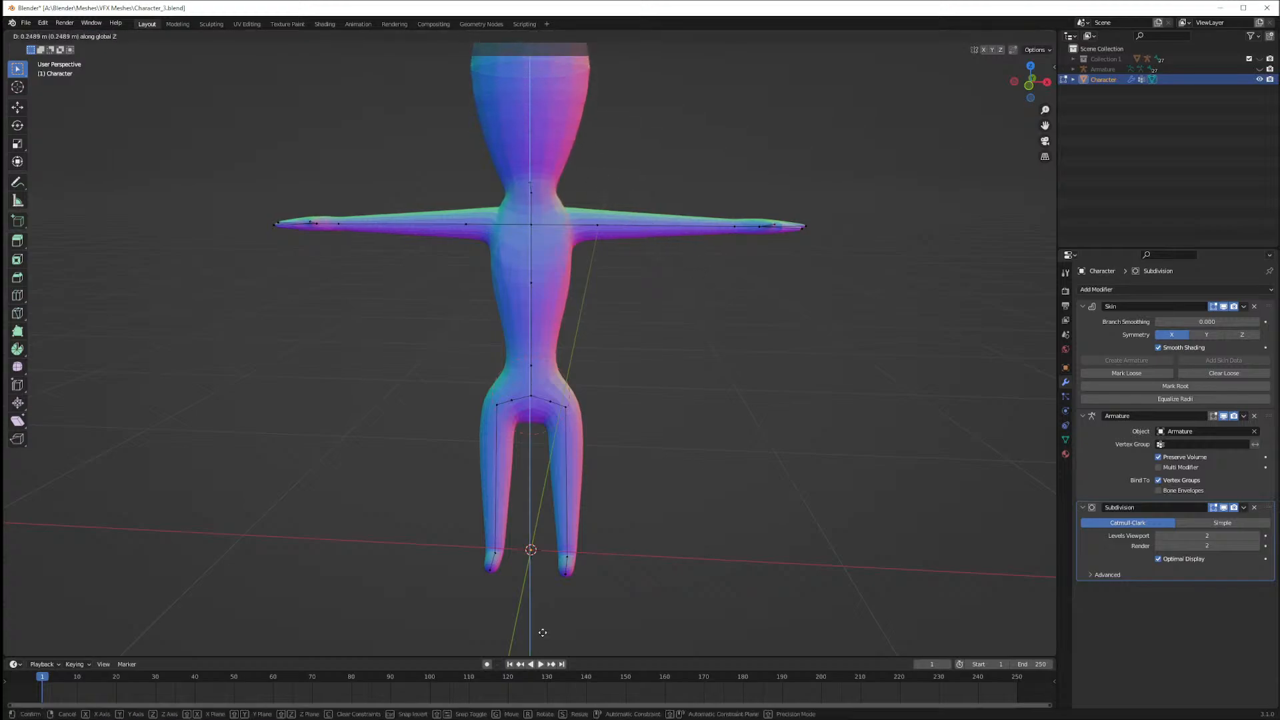
left_click(546, 62)
Select the added vertex inside the head and lower it about 0.09 m along Z to round out the head
mouse_move(584, 153)
middle_mouse_down()
mouse_move(584, 175)
mouse_move(590, 148)
middle_mouse_up()
scroll(585, 174, "down", 3)
left_click_drag(513, 172, 554, 233)
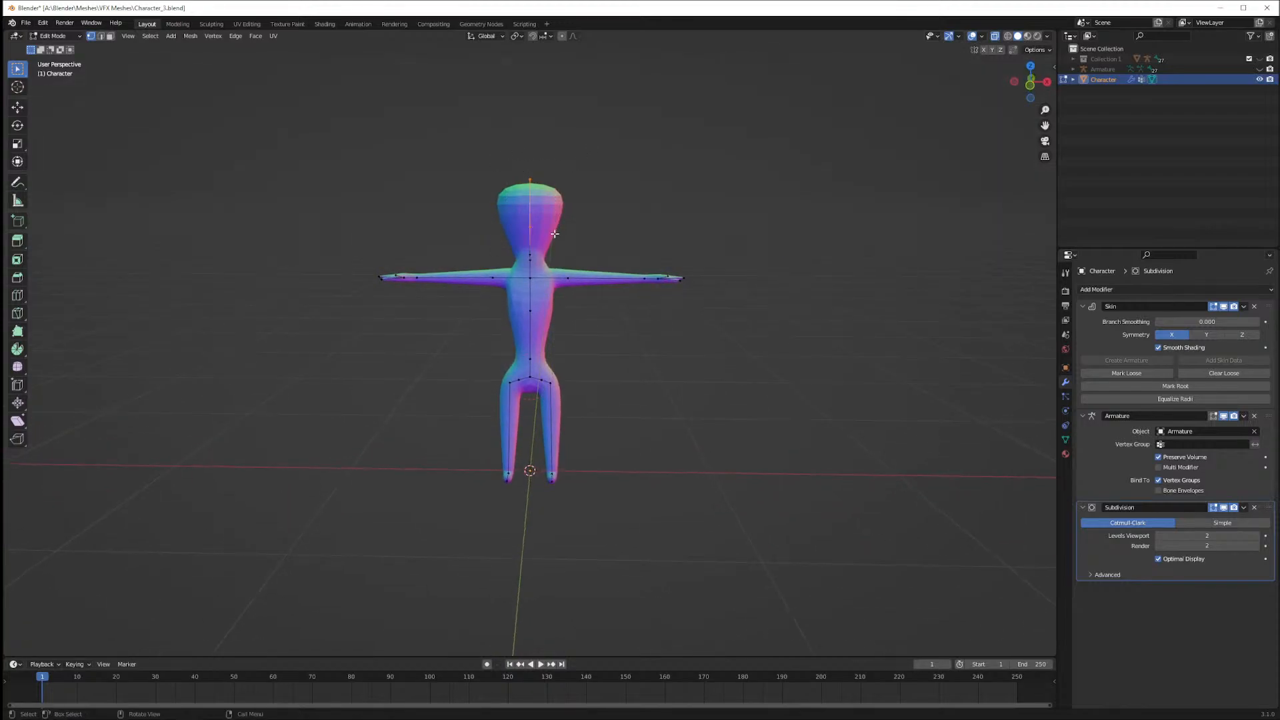
left_click(580, 249)
key("ctrl+shift+b")
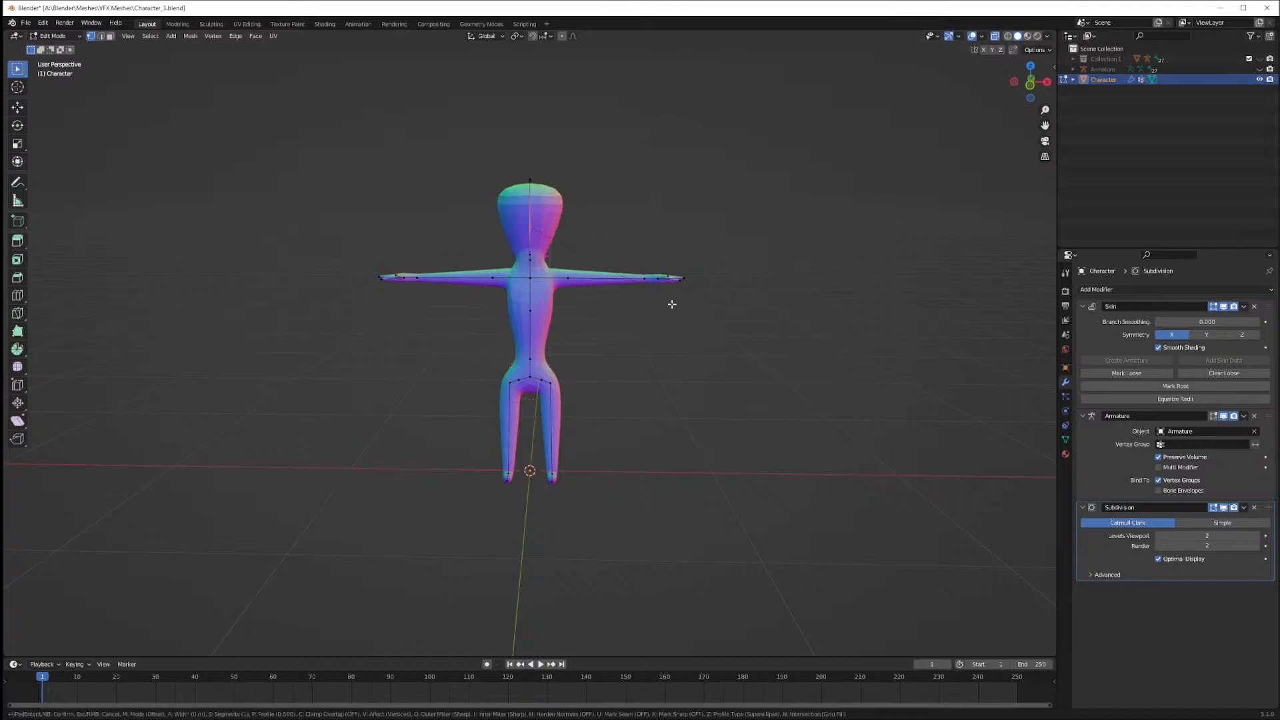
right_click(651, 300)
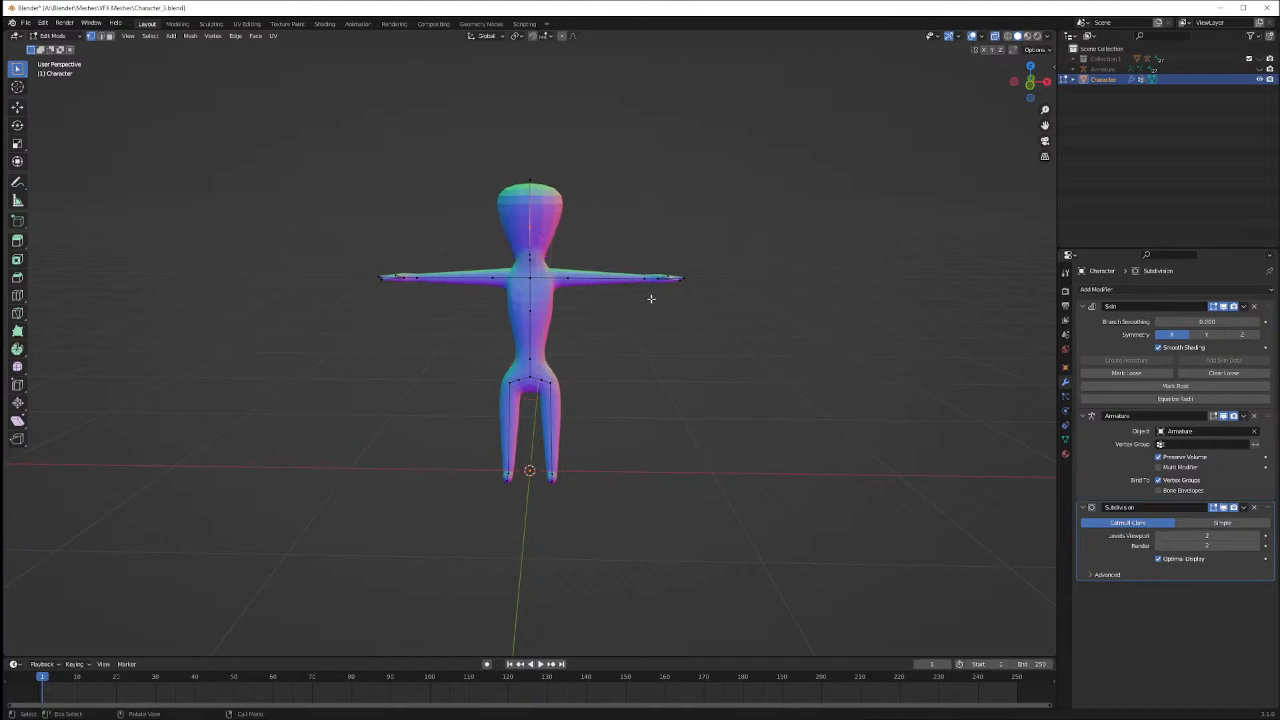
key("z")
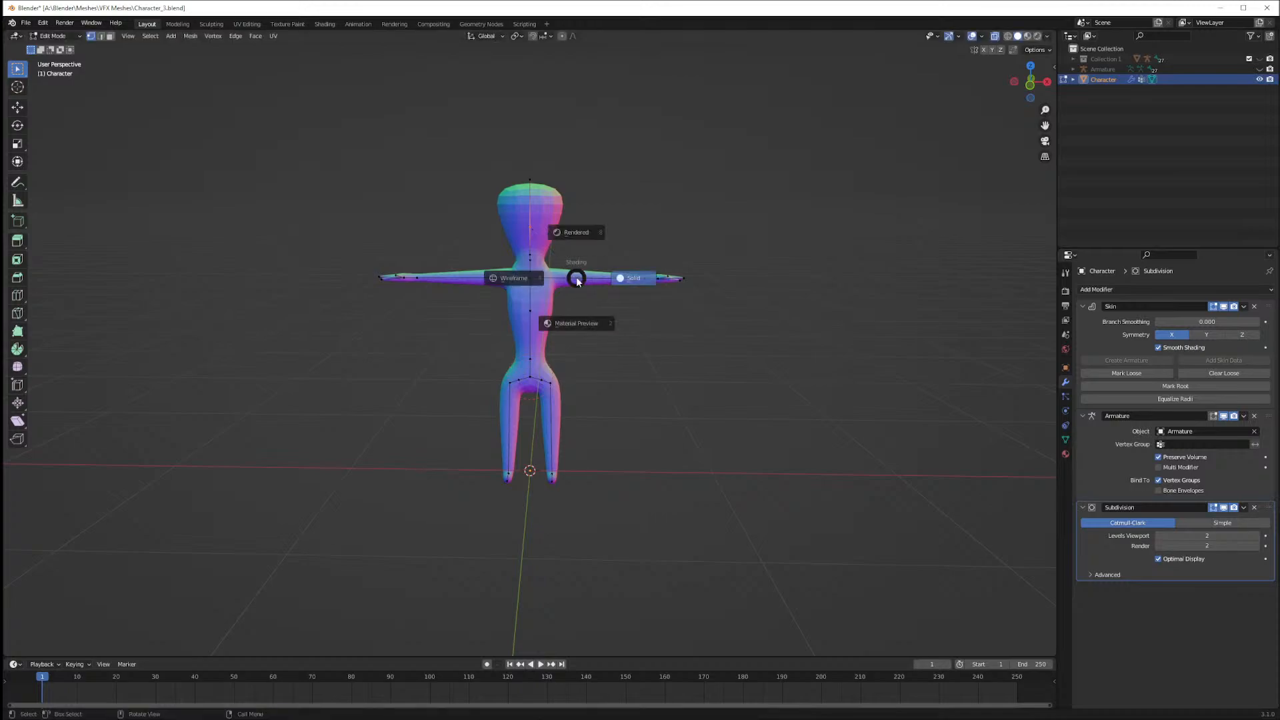
key("Escape")
key("g")
key("z")
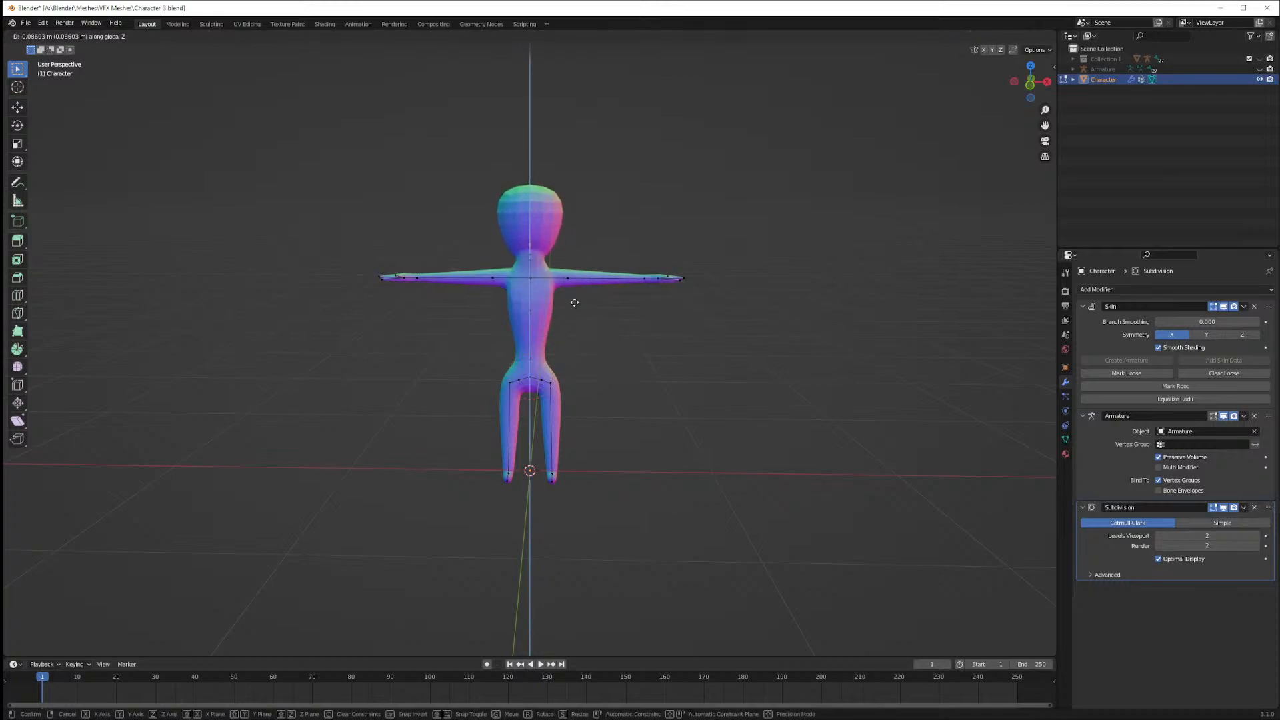
left_click(575, 302)
Try deleting the selected head vertex and undo the deletion
key("x")
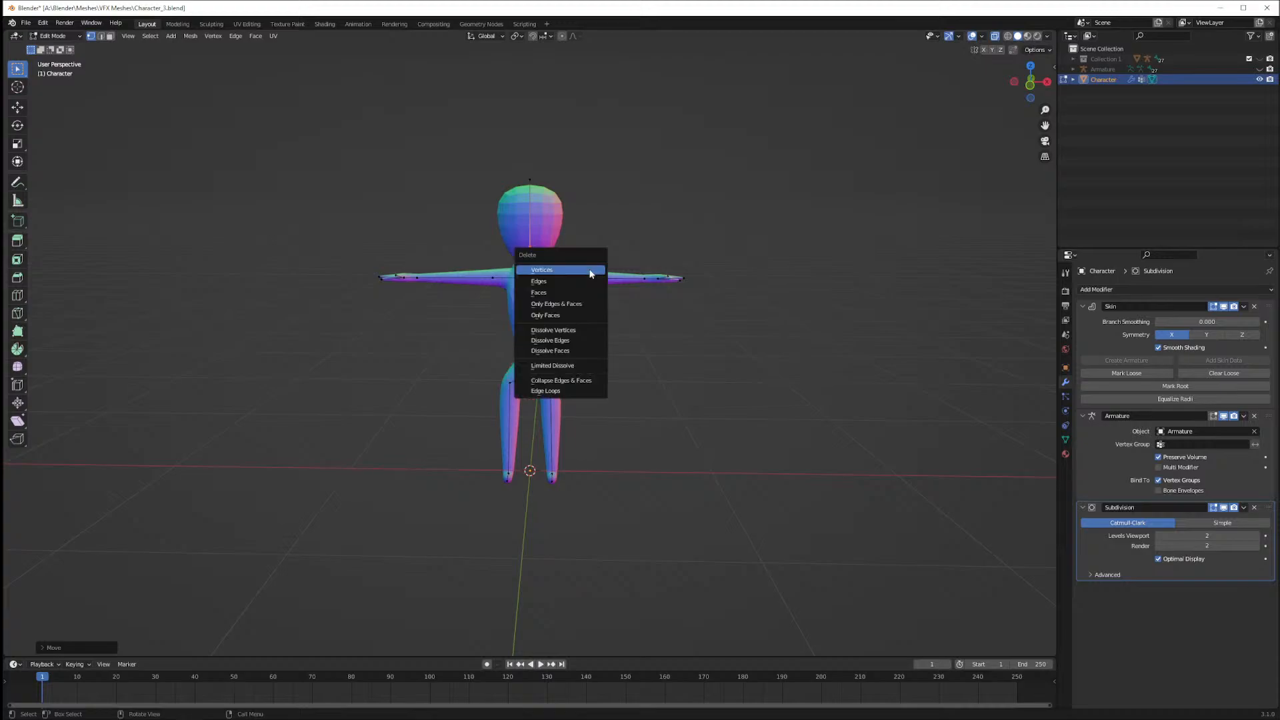
left_click(590, 273)
key("ctrl+z")
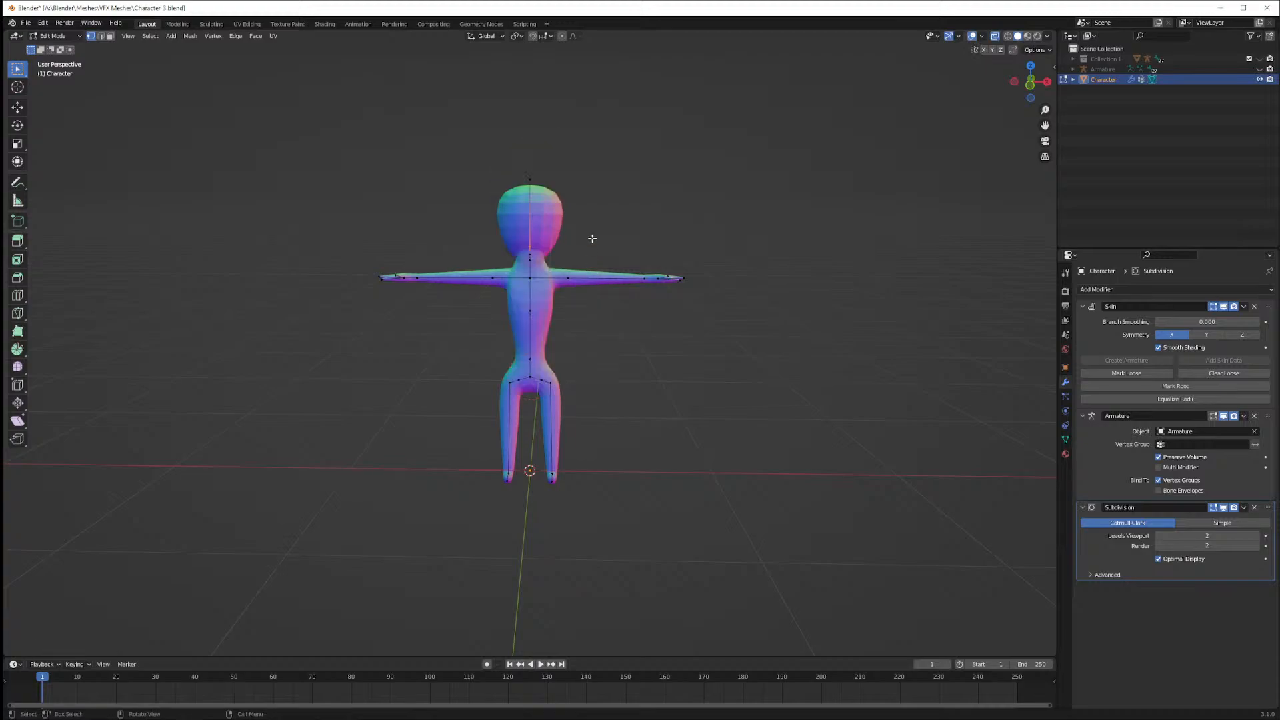
Try to move the lowered head vertex along X, and check the head's shape from the side and front
scroll(595, 245, "up", 2)
middle_click_drag(594, 251, 492, 234)
key("g")
key("x")
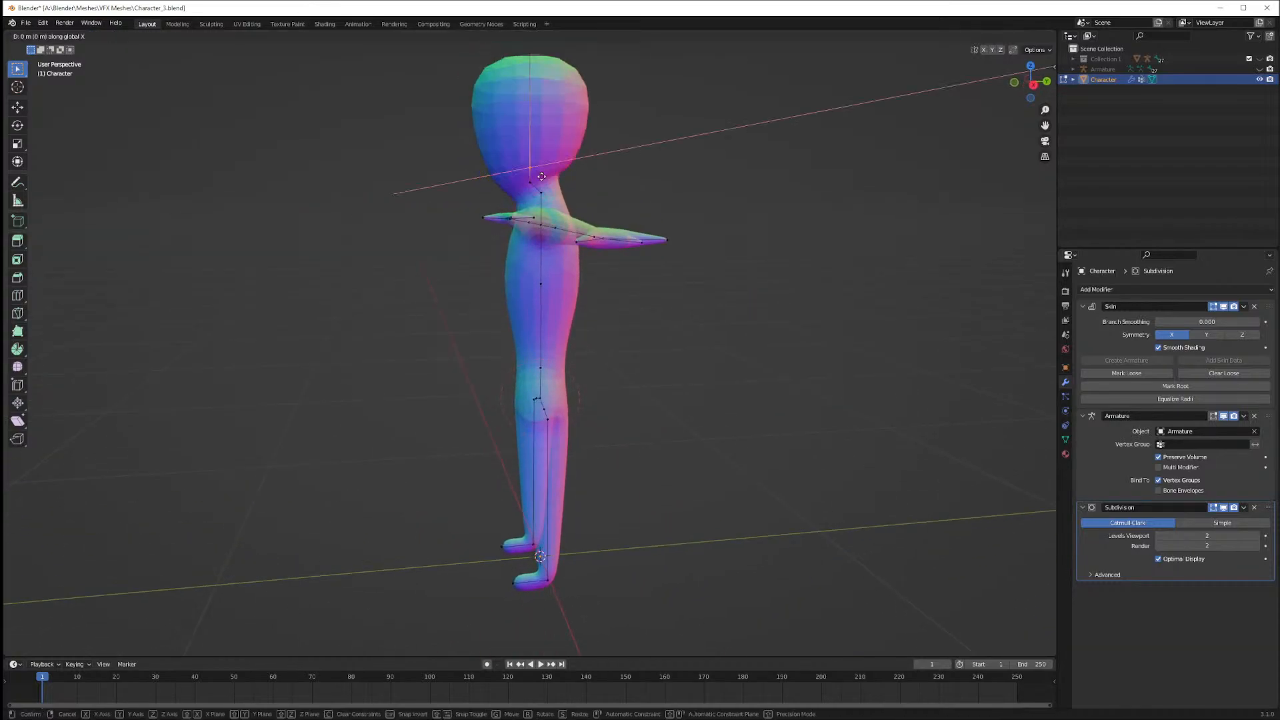
left_click(541, 176)
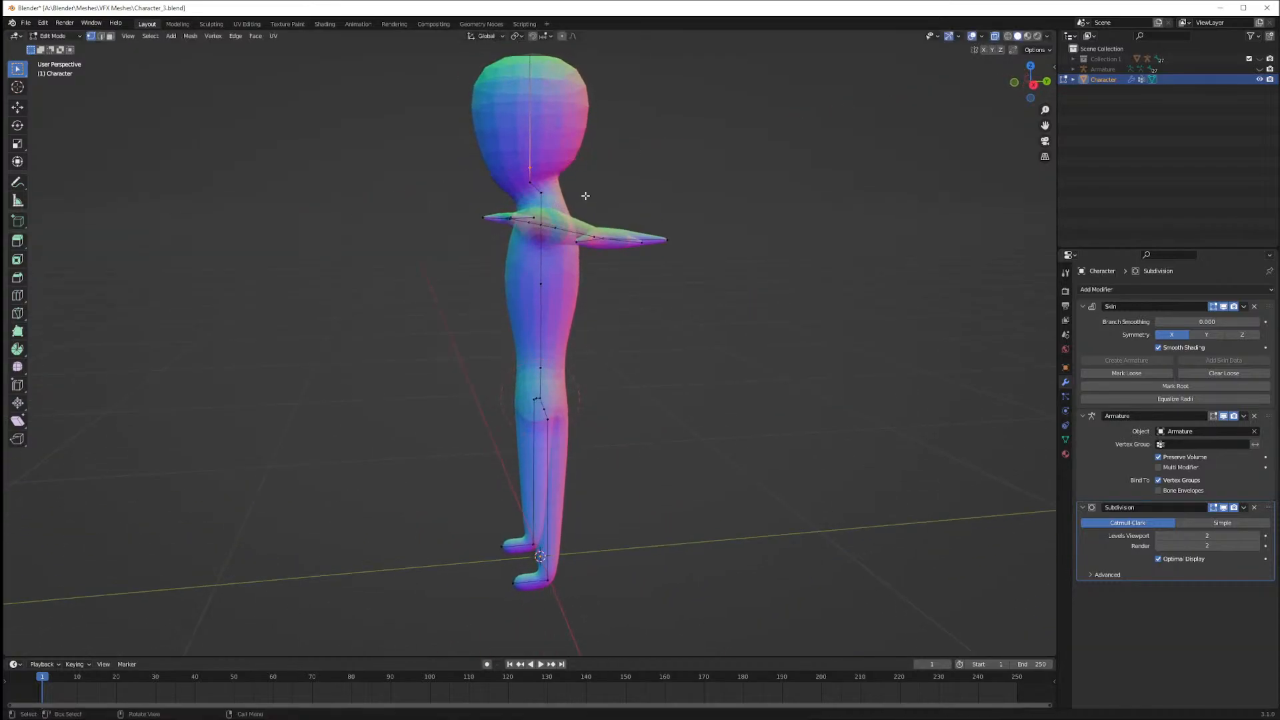
middle_click_drag(581, 198, 692, 202)
scroll(692, 202, "down", 2)
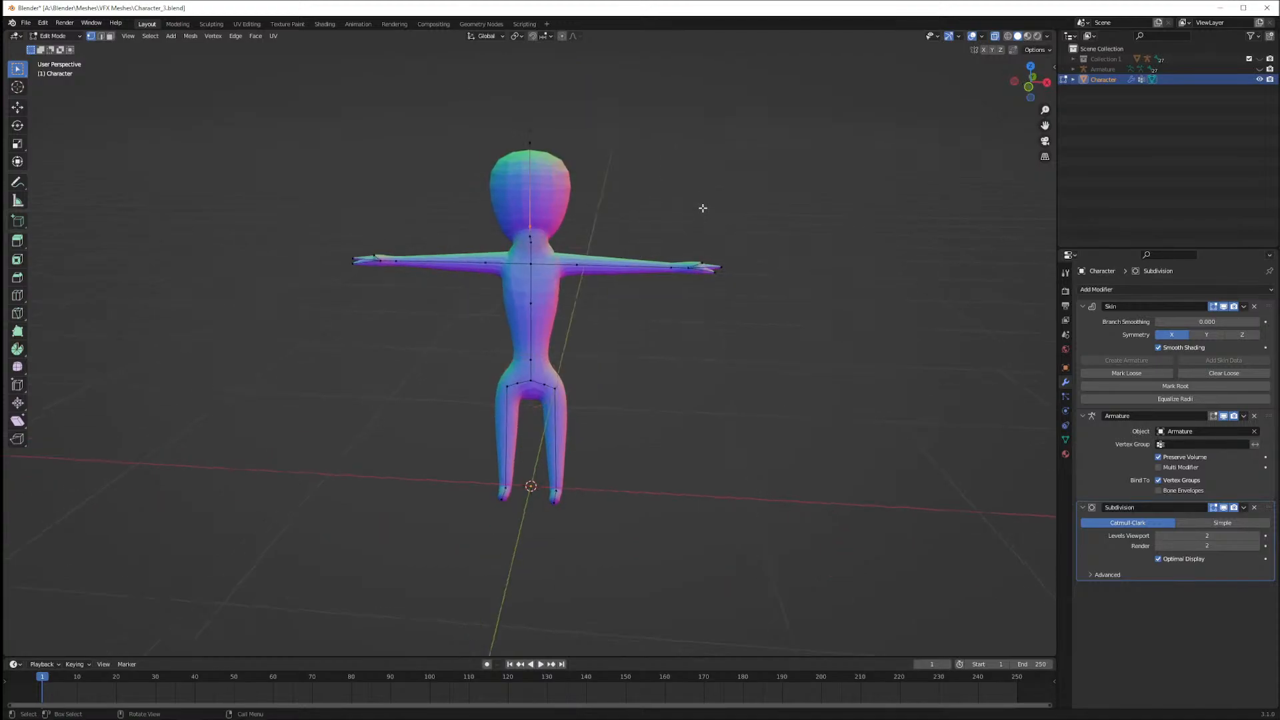
middle_click_drag(694, 206, 648, 197)
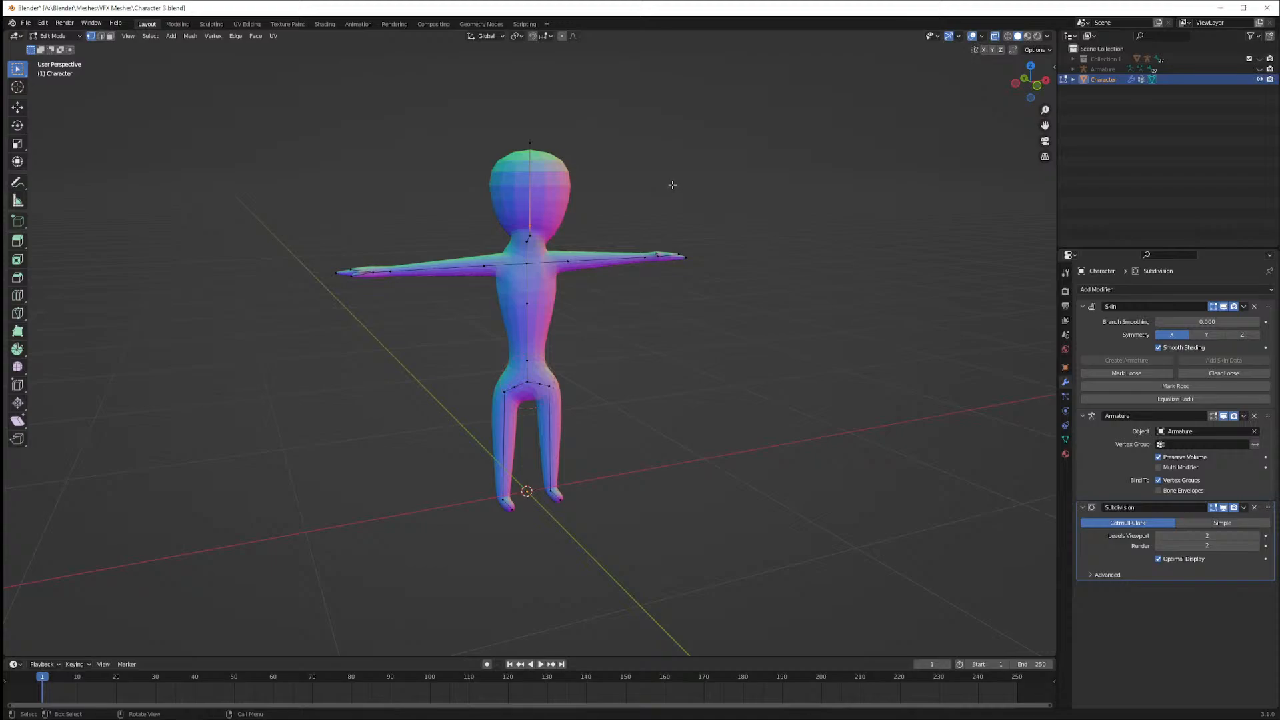
Look over the Character in Sculpt Mode, and switch it to Object Mode
left_click(69, 36)
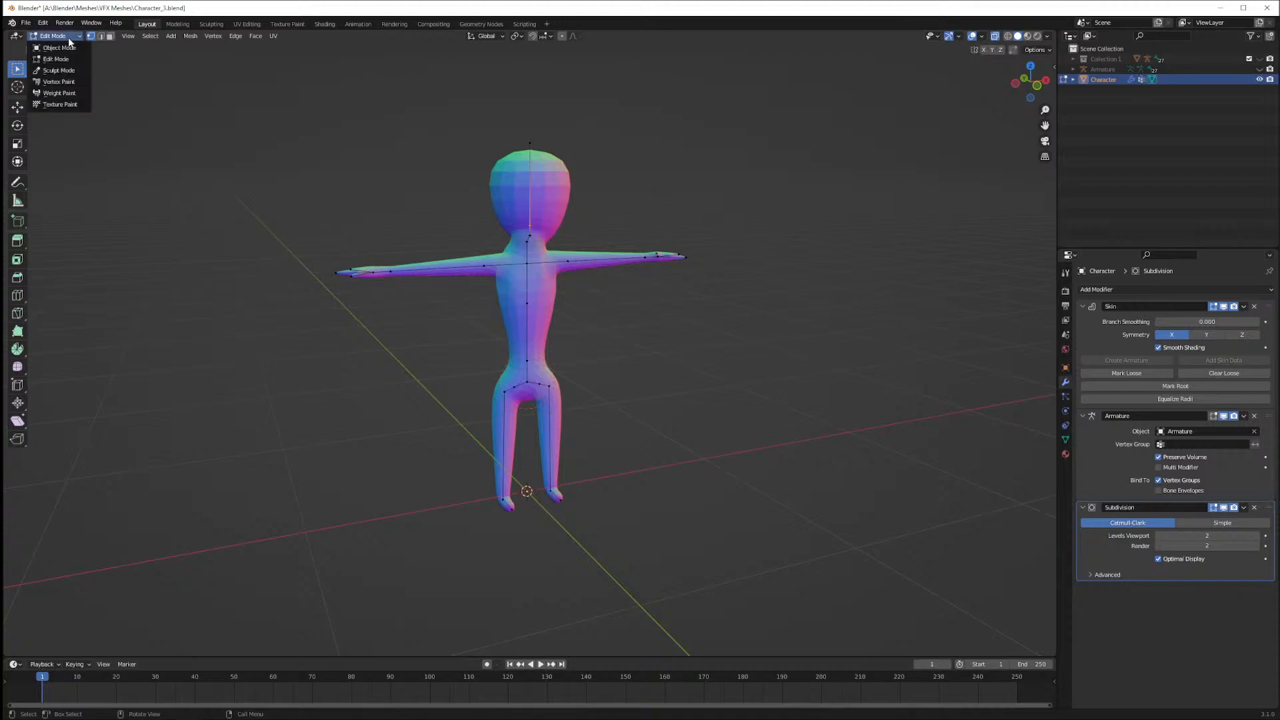
left_click(59, 71)
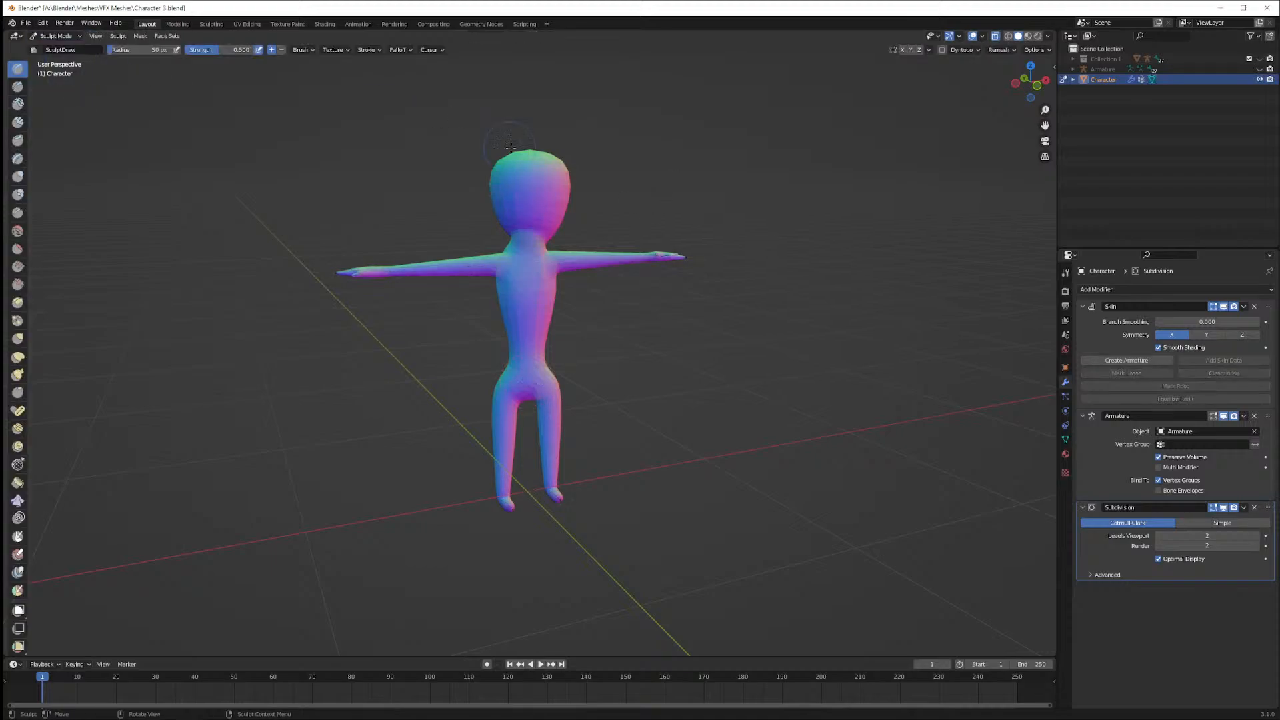
middle_click_drag(640, 188, 600, 195)
scroll(600, 195, "up", 3)
scroll(600, 173, "down", 3)
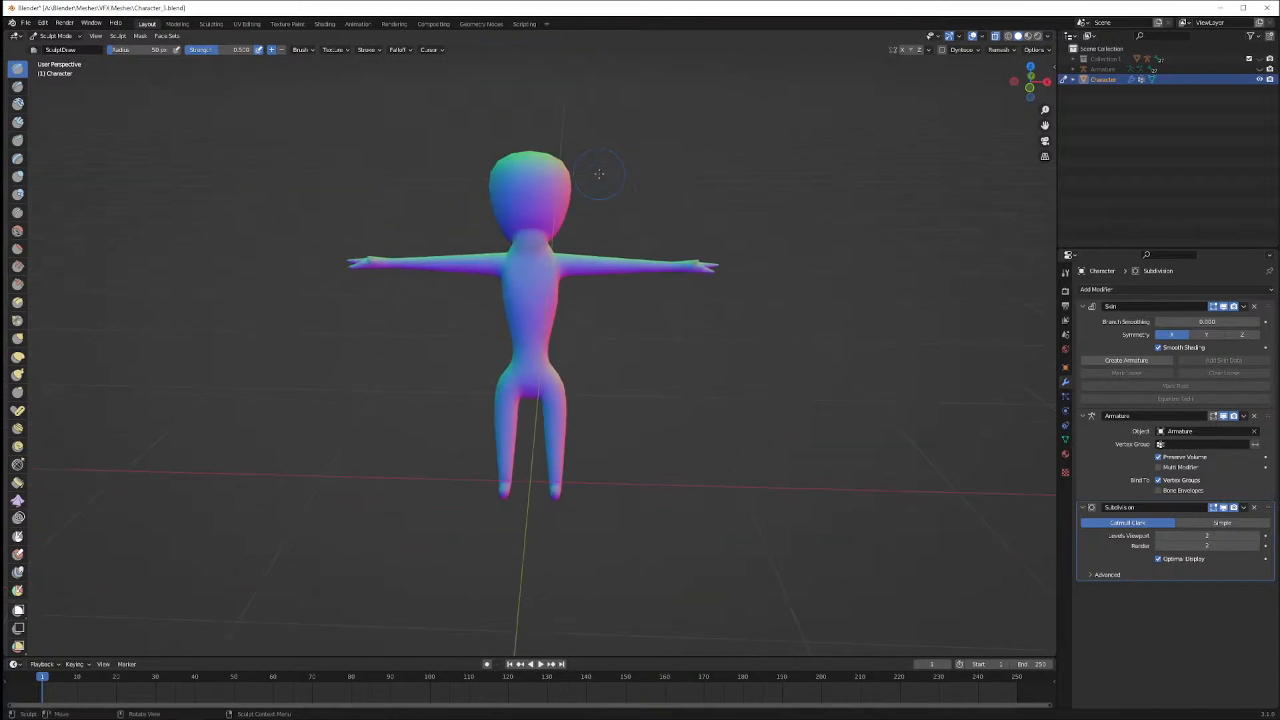
left_click(56, 36)
left_click(57, 48)
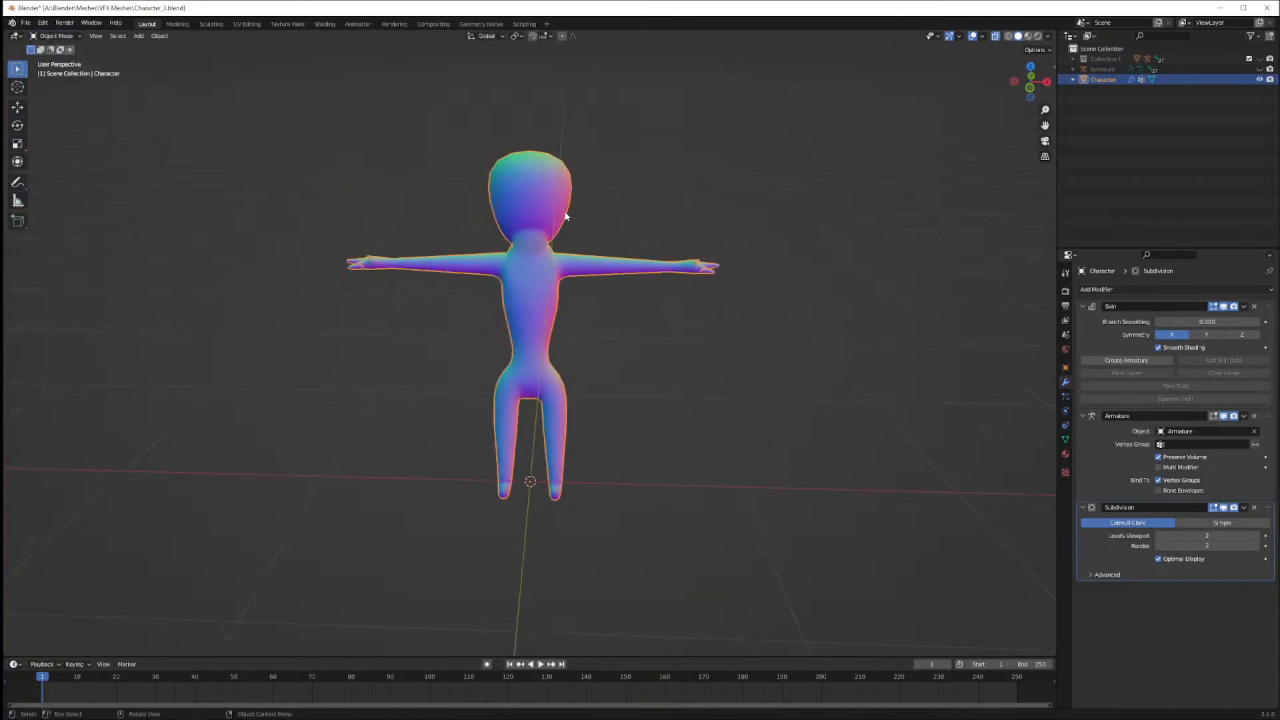
Try removing the Armature modifier from the Character in Edit Mode
middle_click_drag(610, 202, 590, 193)
key("Tab")
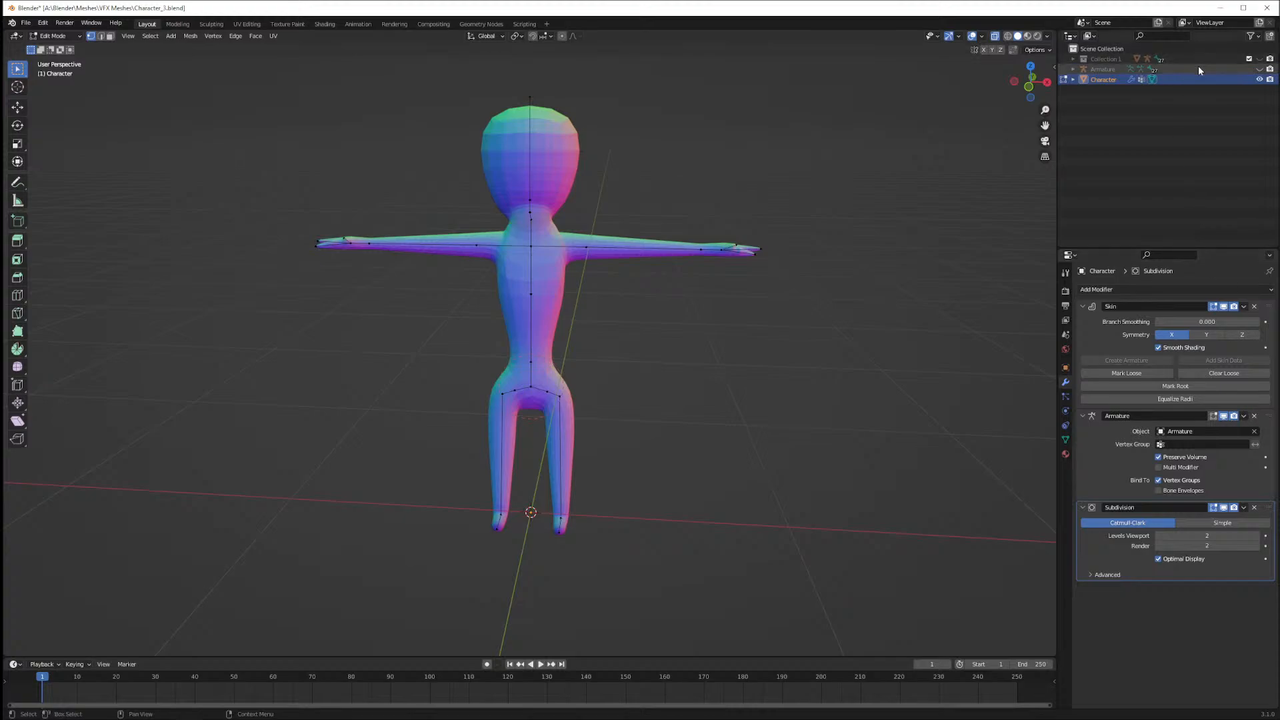
left_click(1254, 416)
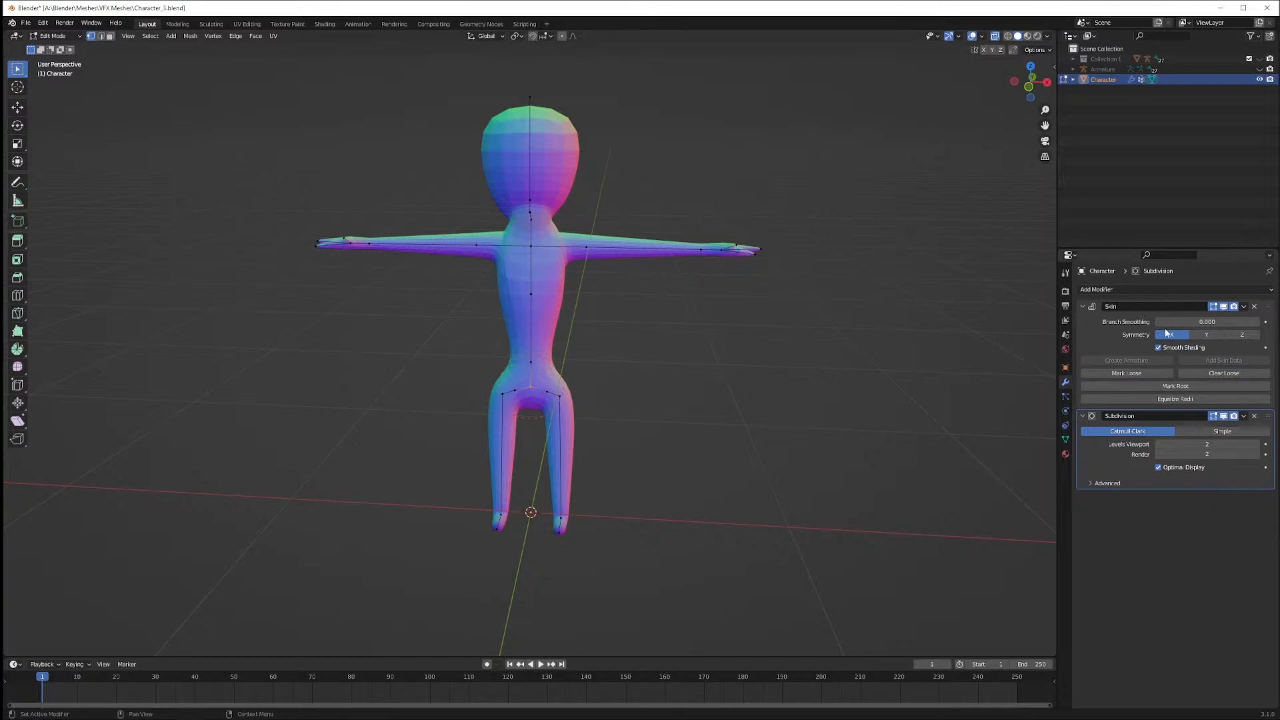
Switch the Character to Object Mode and try applying its Skin modifier
left_click(1244, 307)
left_click(1244, 306)
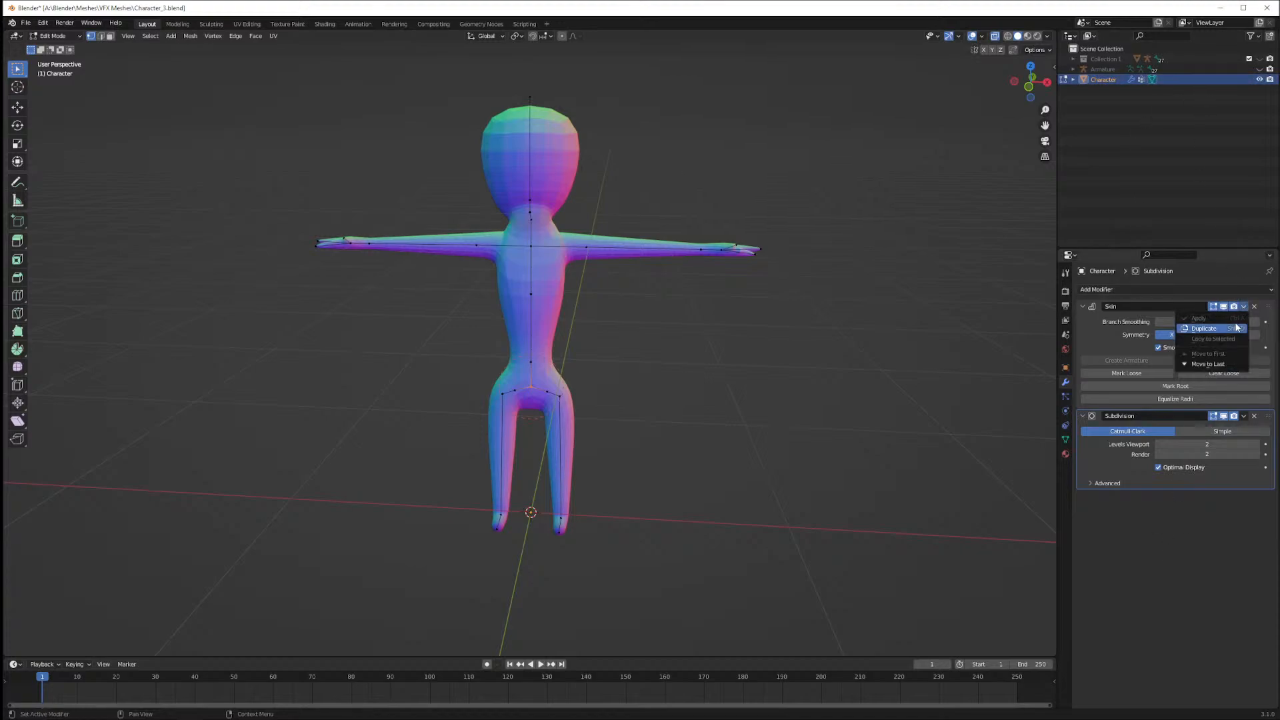
left_click(877, 248)
middle_click_drag(868, 246, 845, 243)
scroll(843, 239, "up", 1)
key("Tab")
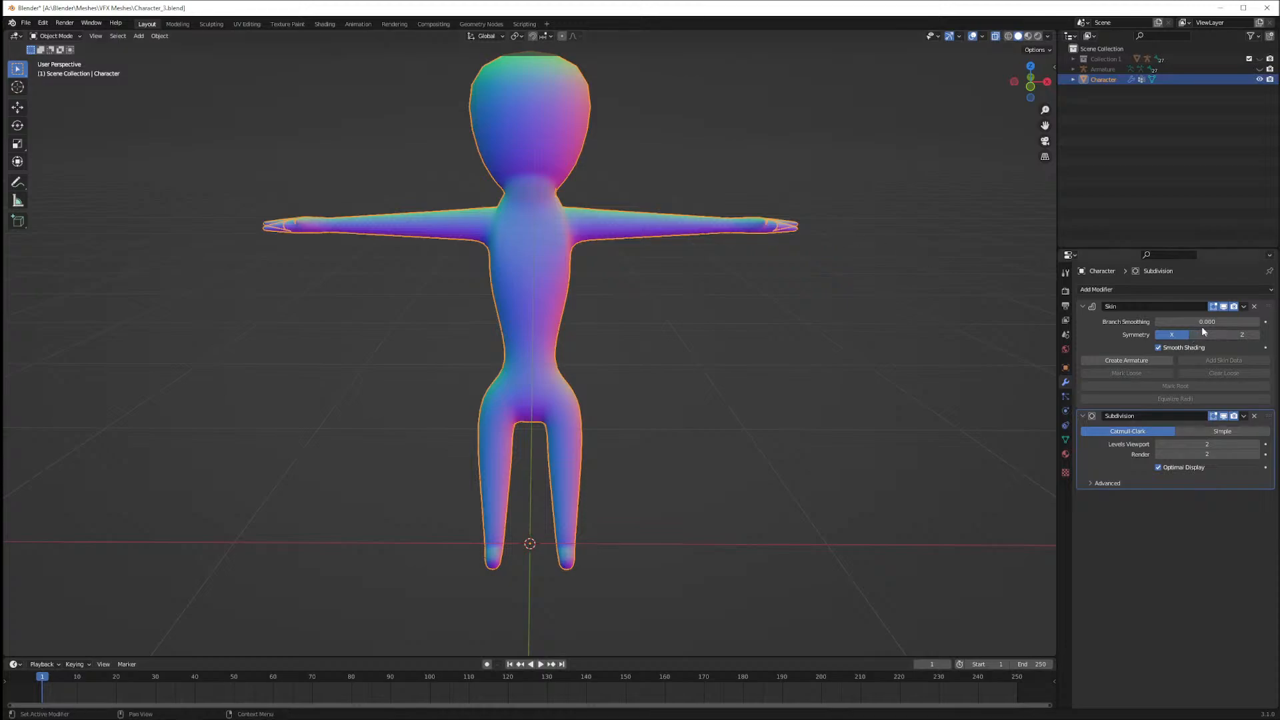
left_click(1242, 307)
left_click(1227, 321)
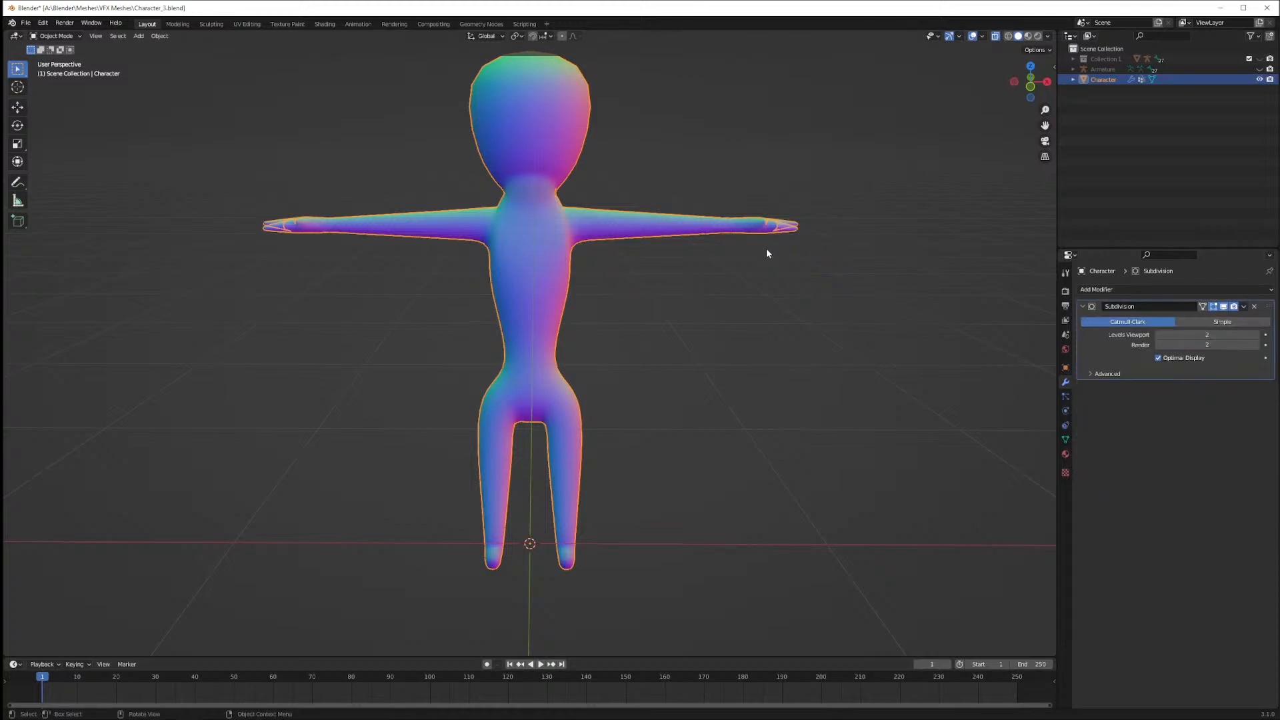
Try Subdivision viewport levels of 6 and 1 on the Character's mesh, and set the level back to 2
middle_click_drag(766, 248, 641, 270)
key("Tab")
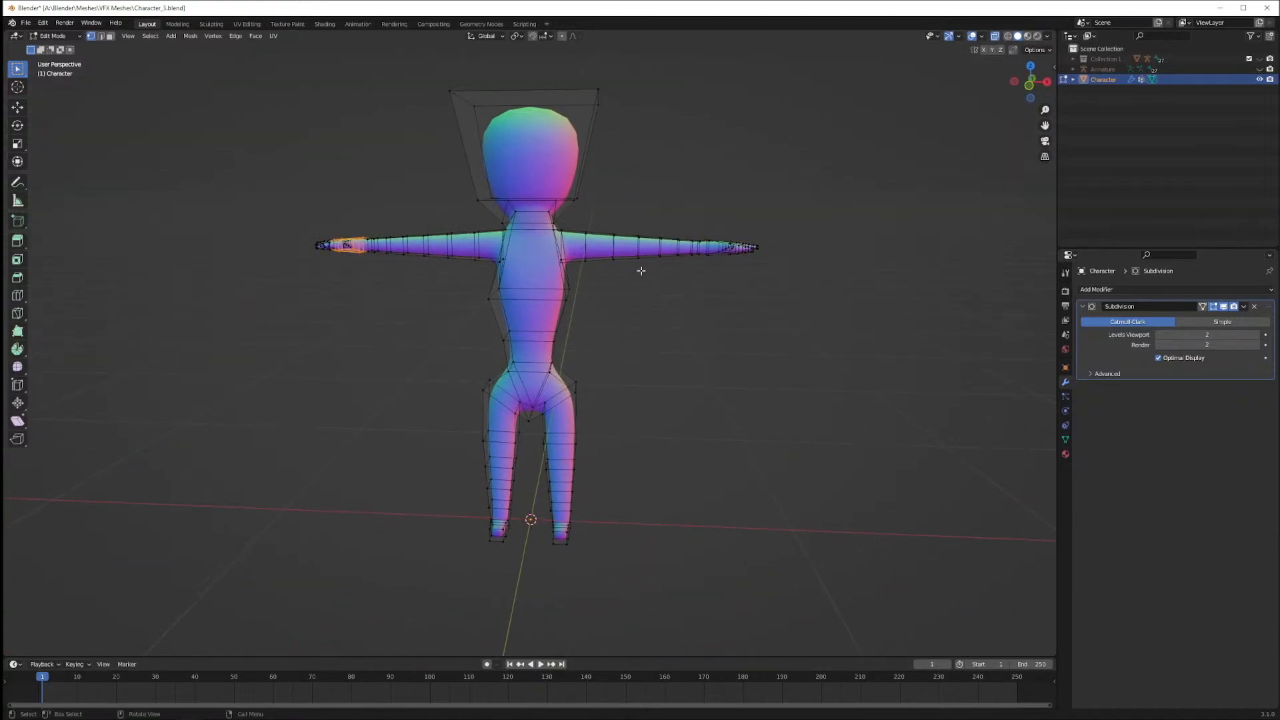
left_click(1257, 335)
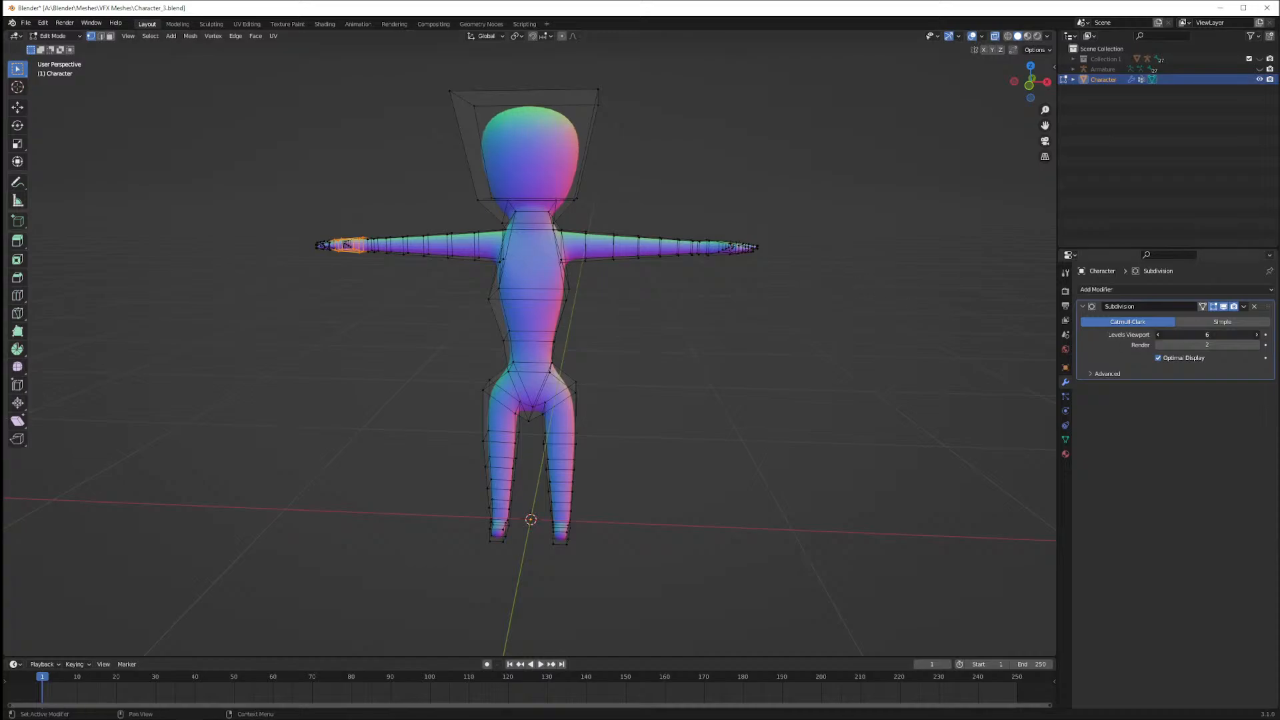
left_click_drag(1236, 334, 1173, 335)
middle_click_drag(831, 288, 1047, 280)
left_click_drag(1182, 330, 1197, 330)
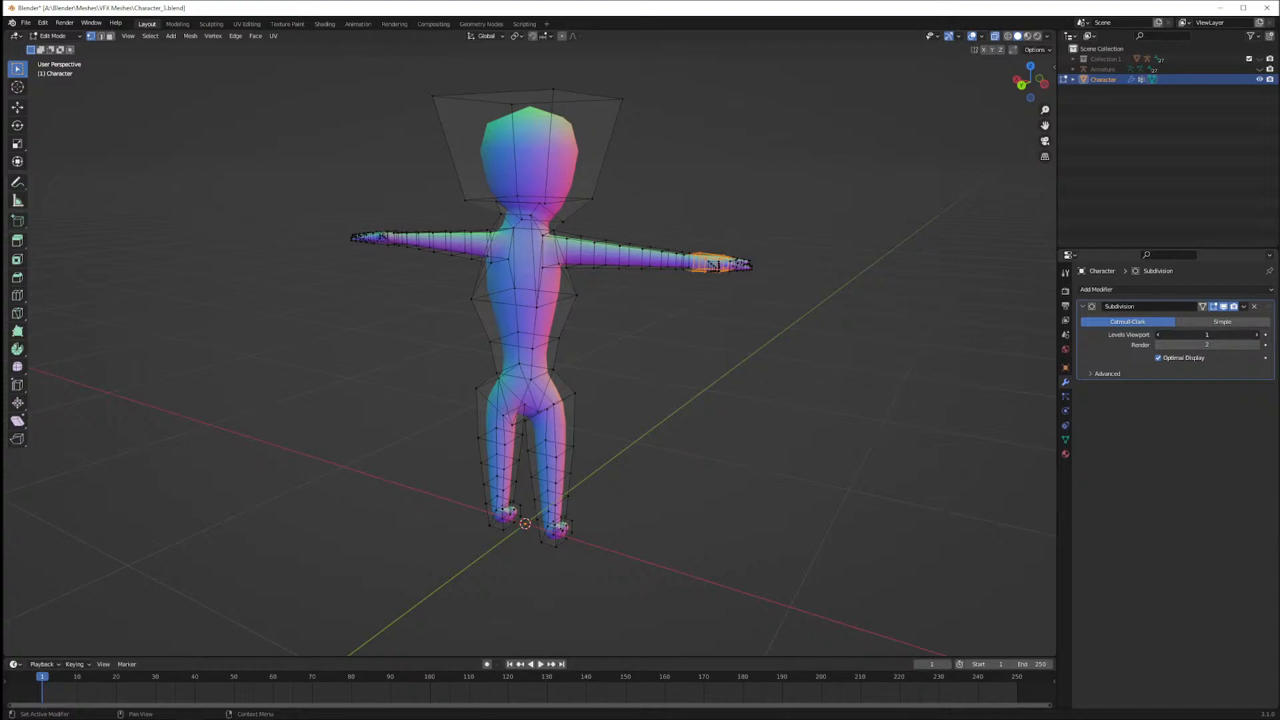
middle_click_drag(747, 253, 634, 248)
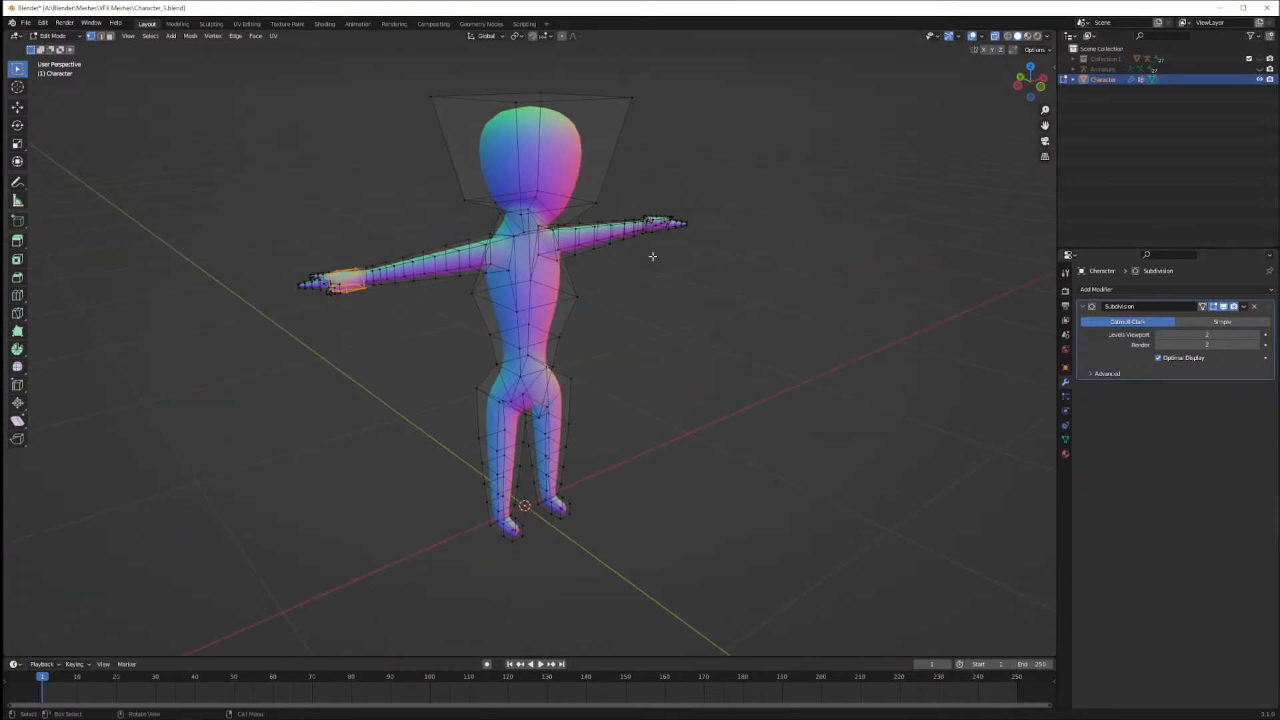
Return to Object Mode and undo applying the Skin modifier on the Character
key("Tab")
key("Tab")
key("Tab")
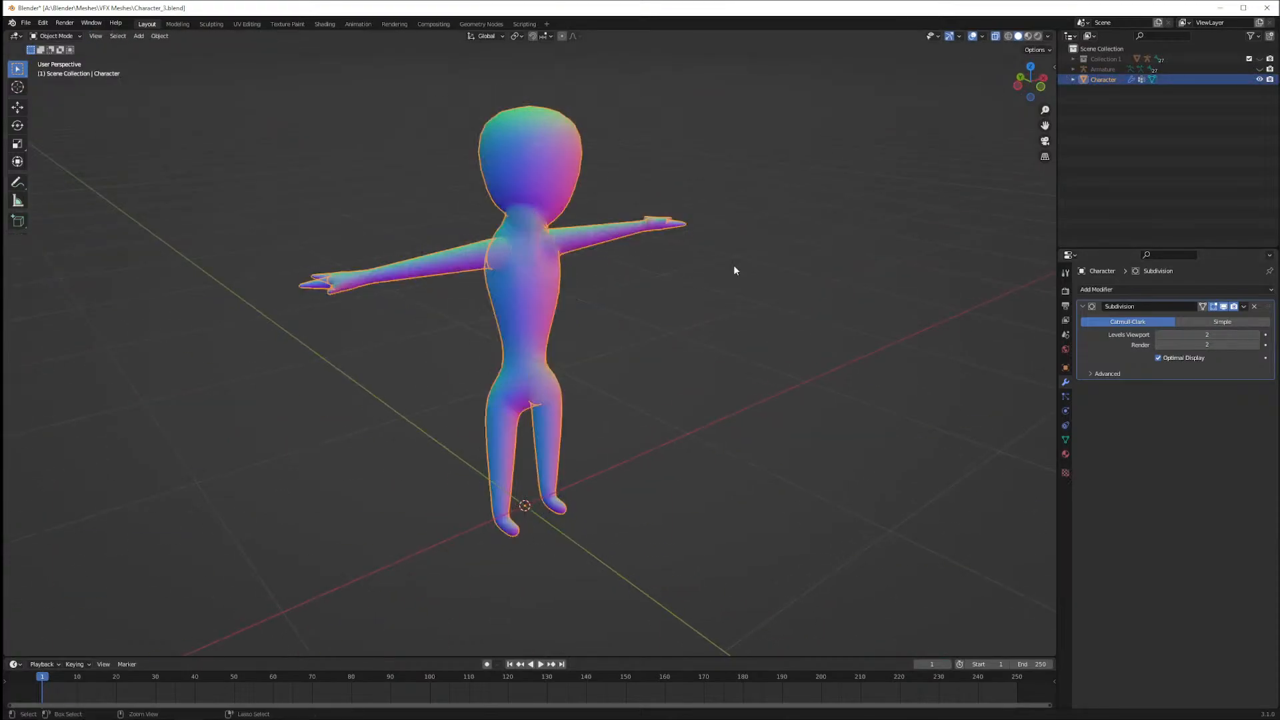
key("ctrl+z")
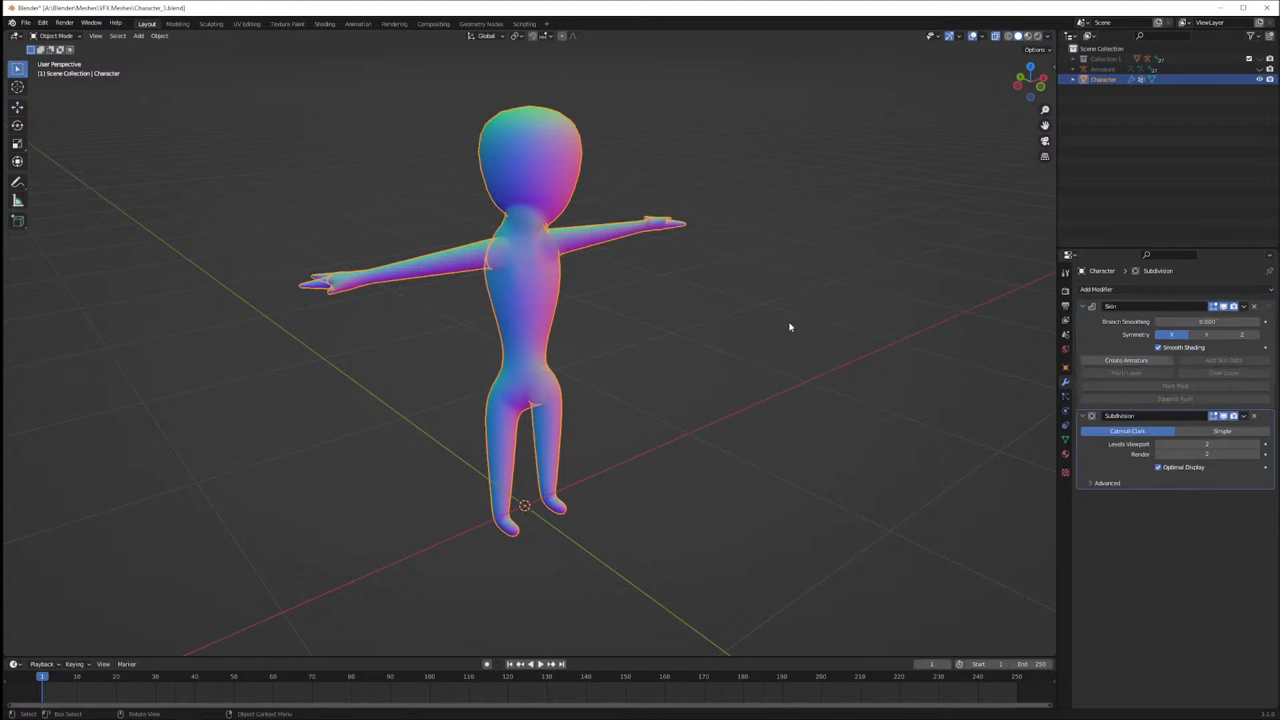
Enter Edit Mode and try turning off Smooth Shading in the Character's Skin modifier
middle_click_drag(790, 327, 554, 323)
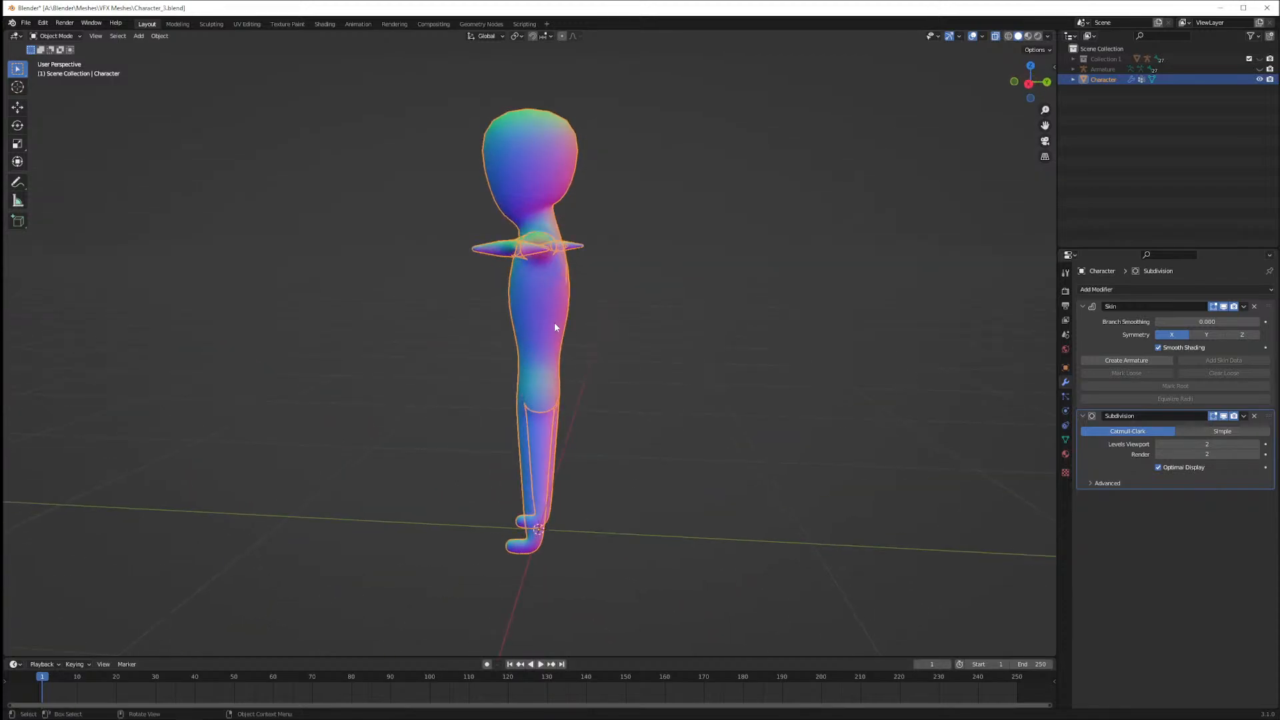
key("Tab")
middle_click_drag(652, 294, 697, 300)
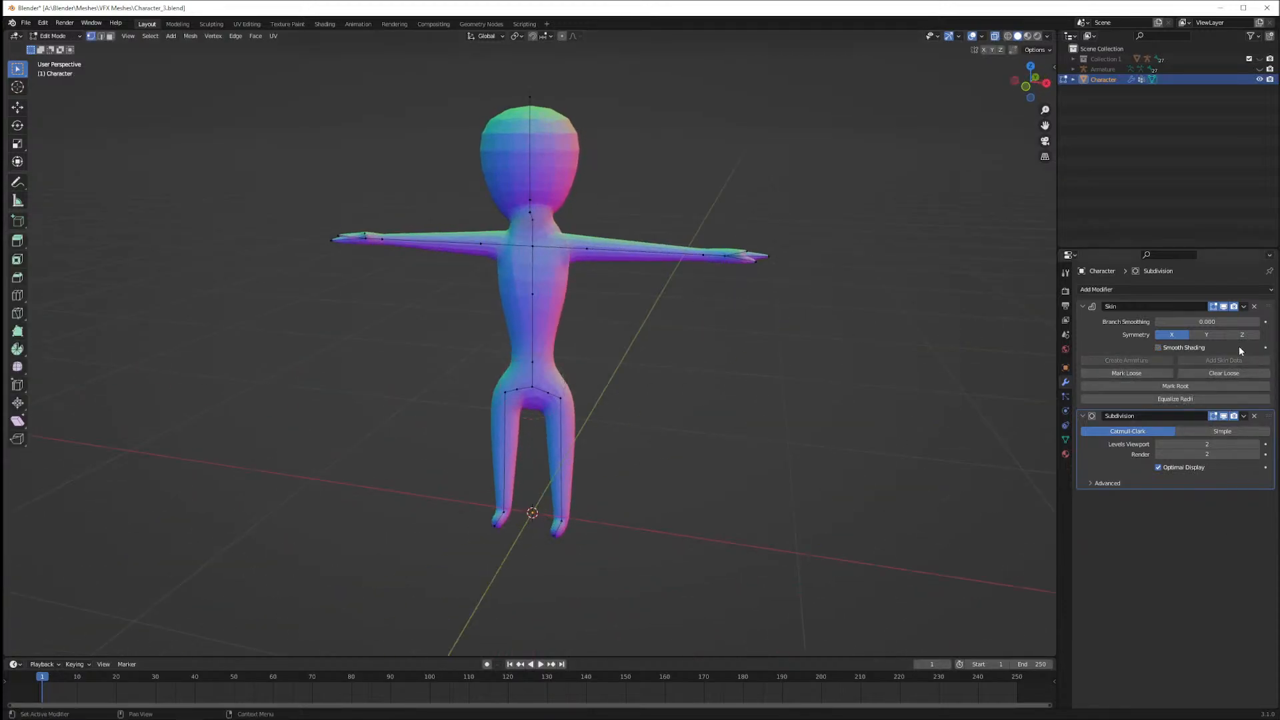
left_click(1177, 347)
middle_click_drag(1040, 313, 800, 303)
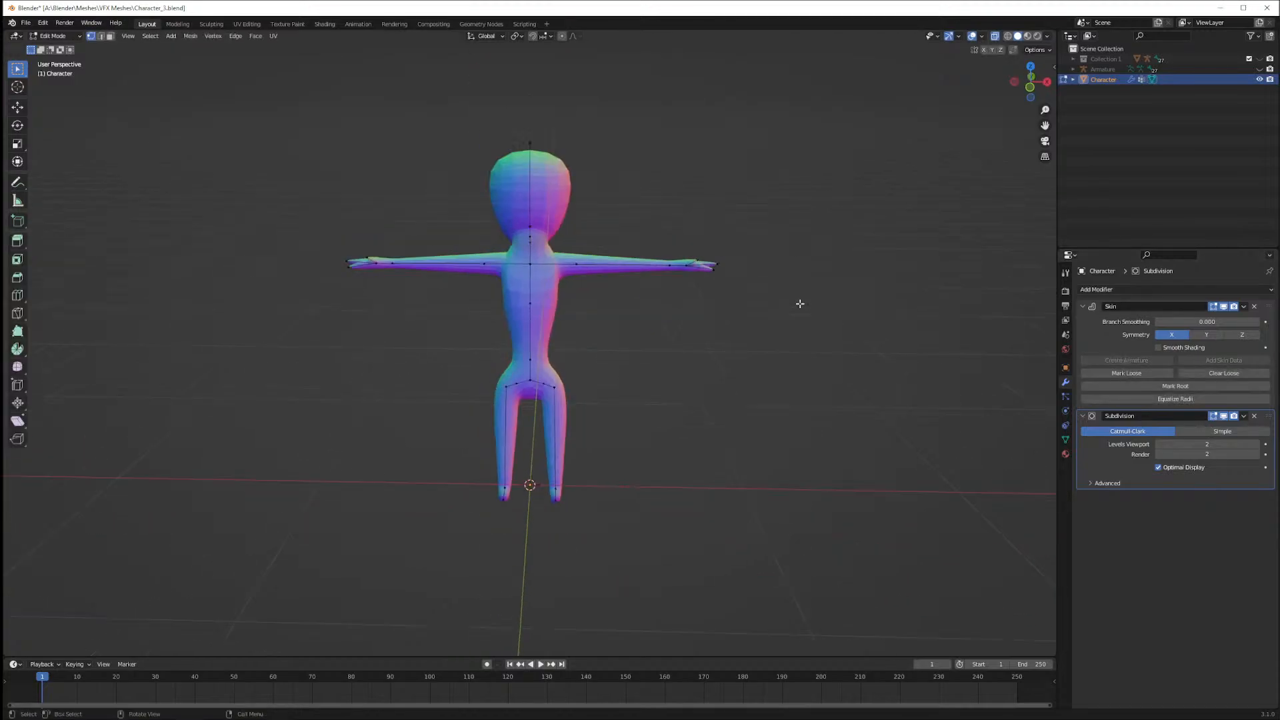
Undo the Smooth Shading change and the removal of the Armature modifier
left_click(1245, 307)
left_click(39, 24)
key("Tab")
key("Tab")
key("Tab")
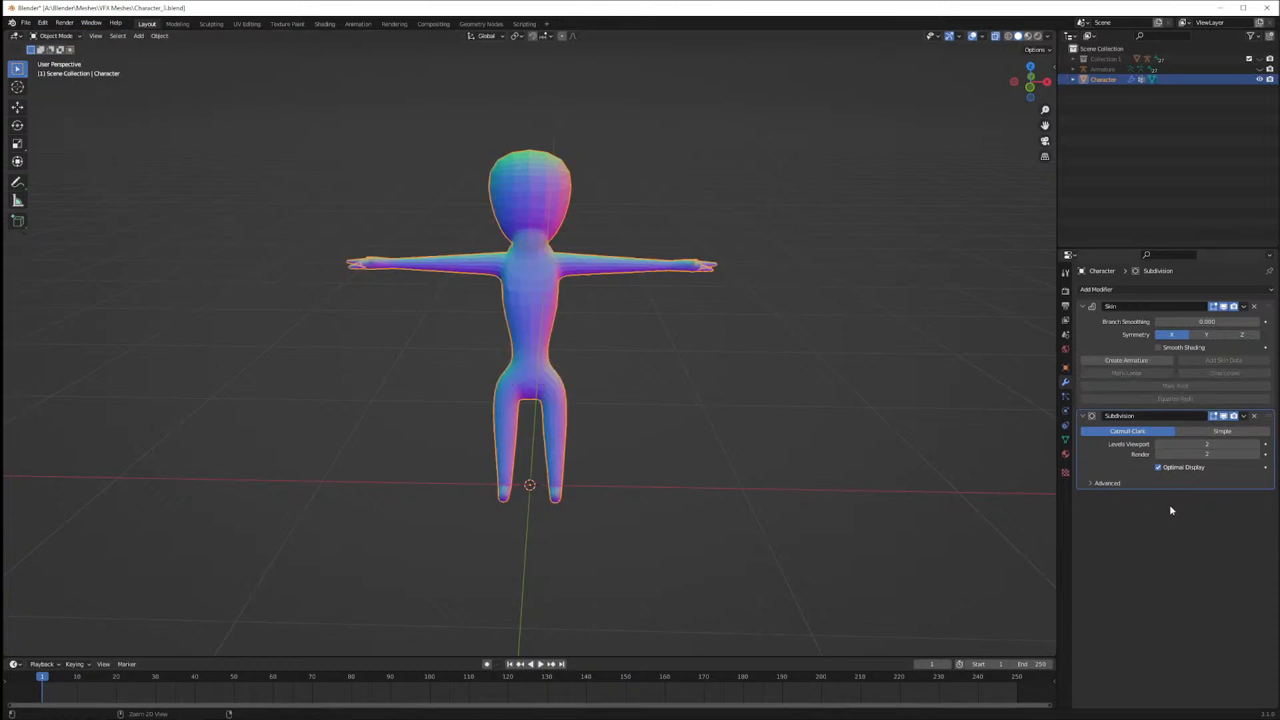
key("ctrl+z")
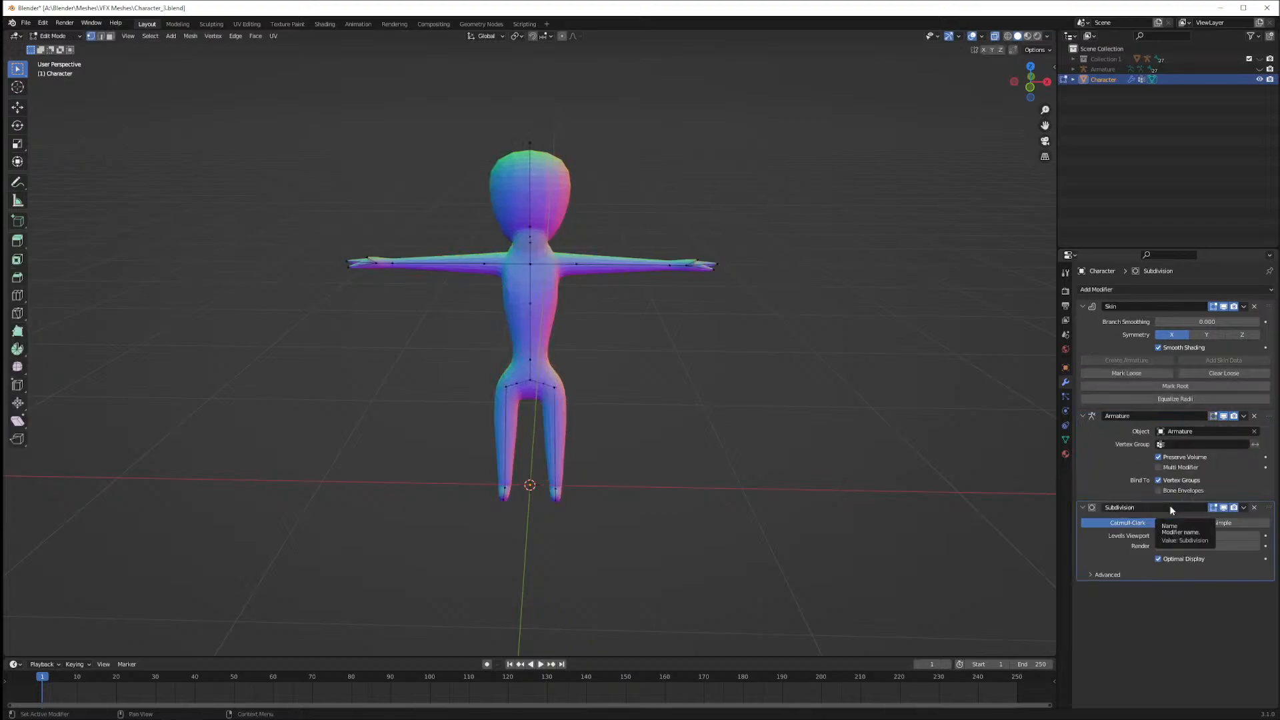
Switch the Character to Sculpt Mode and try a Draw brush stroke across the head
middle_click_drag(643, 274, 712, 338)
scroll(720, 337, "up", 1)
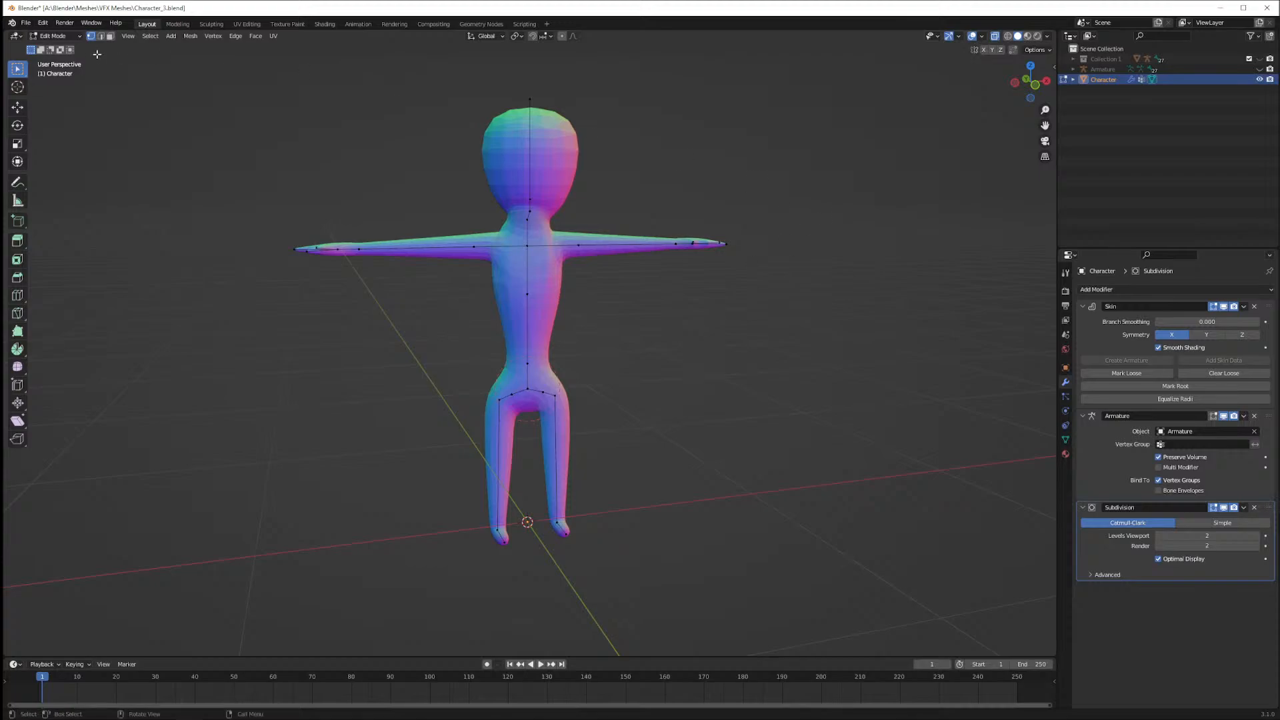
left_click(59, 35)
left_click(53, 64)
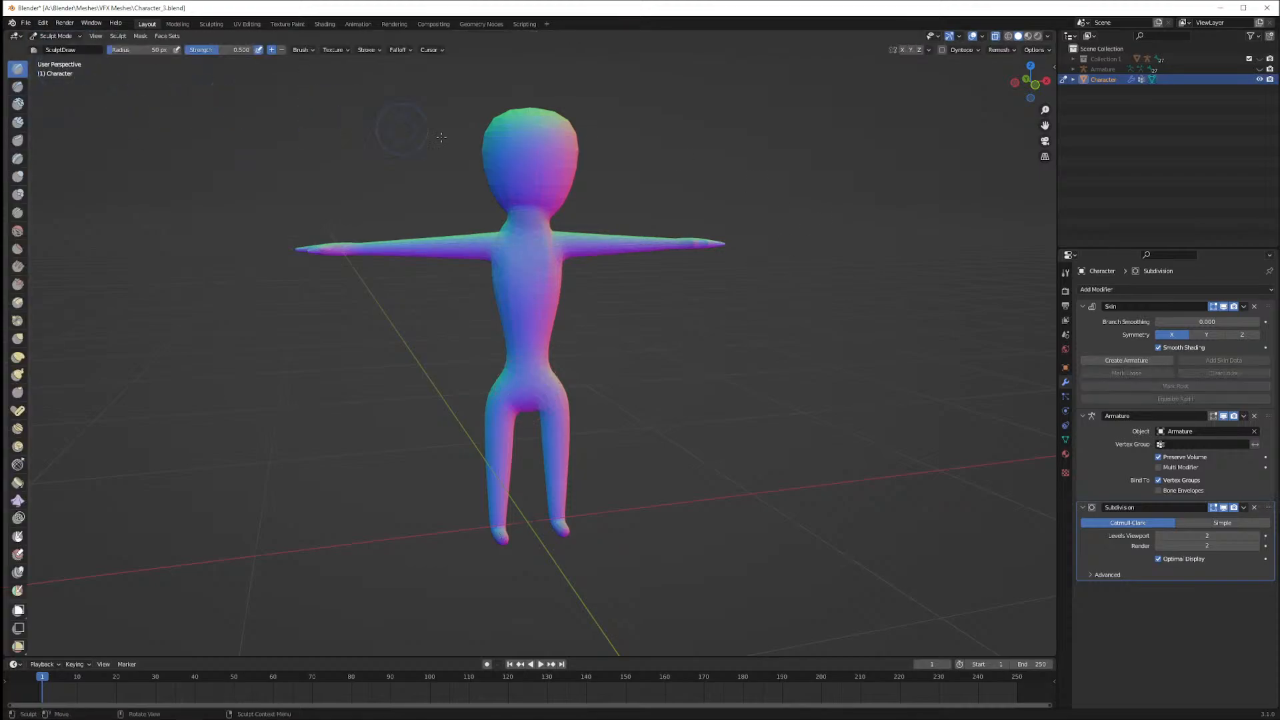
left_click_drag(522, 147, 580, 160)
scroll(666, 171, "up", 2)
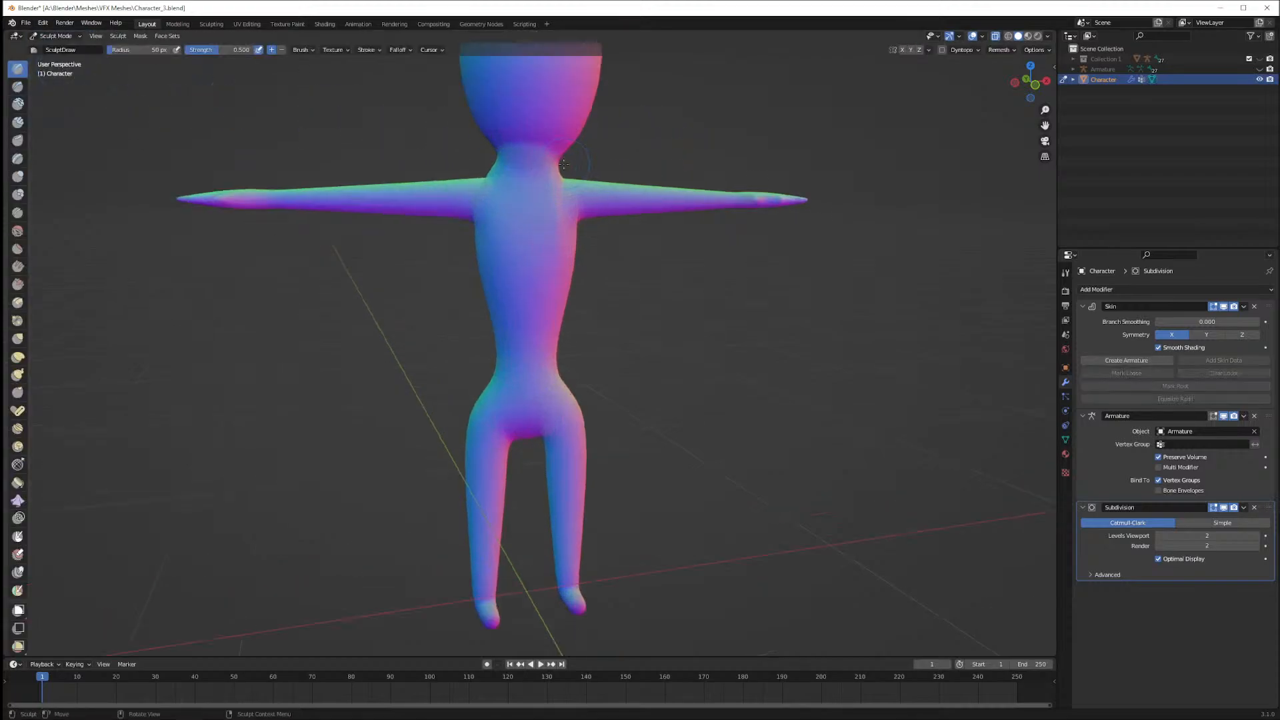
middle_click_drag(620, 142, 620, 166)
scroll(619, 167, "down", 3)
scroll(607, 173, "up", 3)
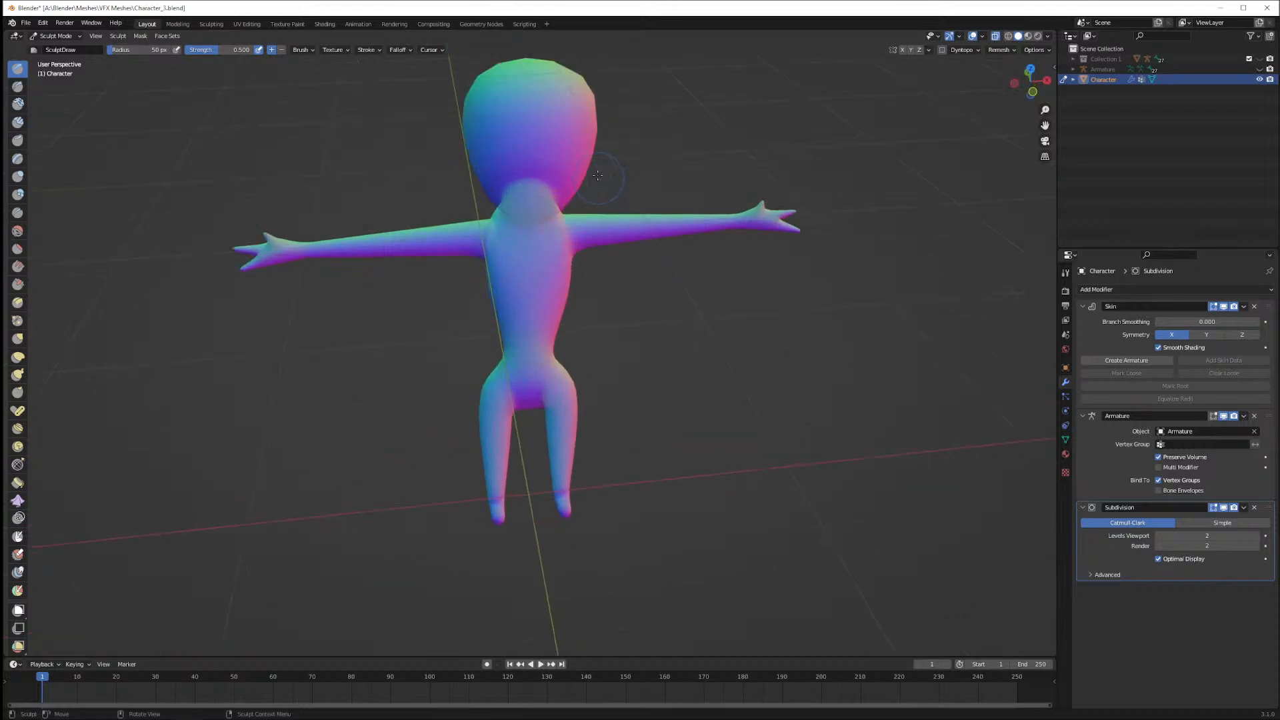
Examine the head's surface up close in Sculpt Mode and in Edit Mode
key("Tab")
key("Tab")
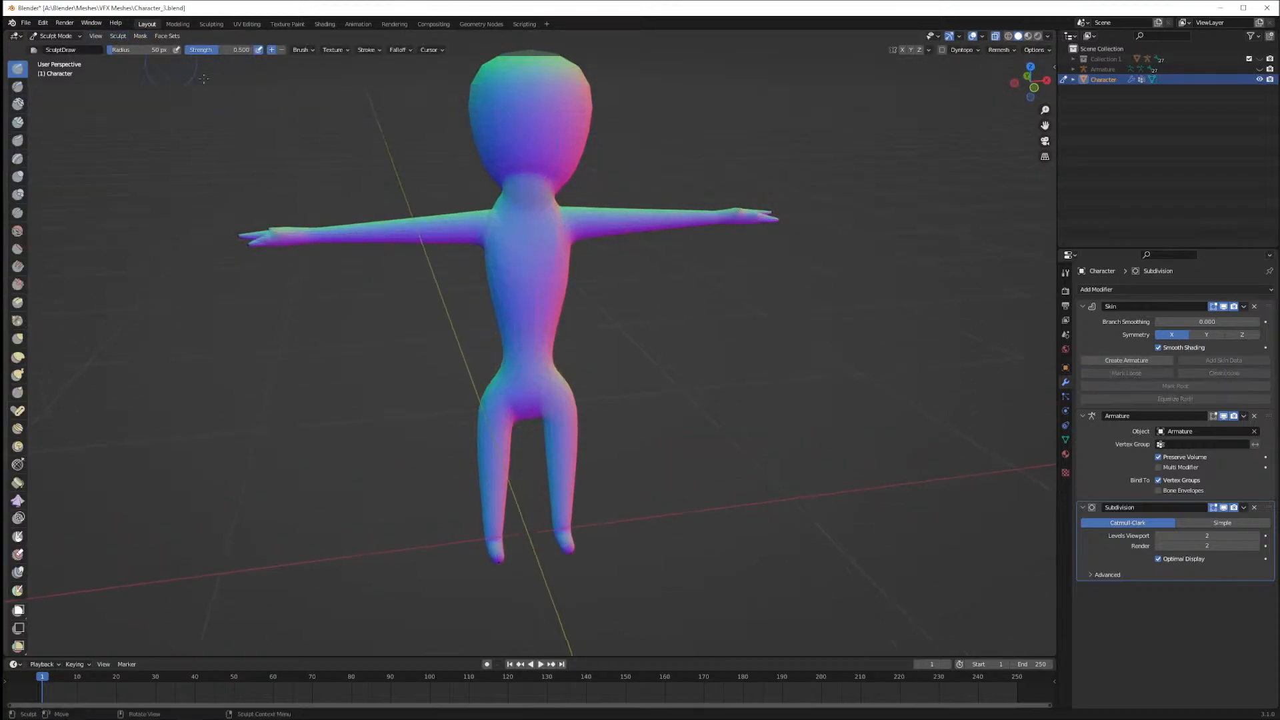
middle_click_drag(535, 176, 522, 286, "shift")
scroll(534, 247, "up", 4)
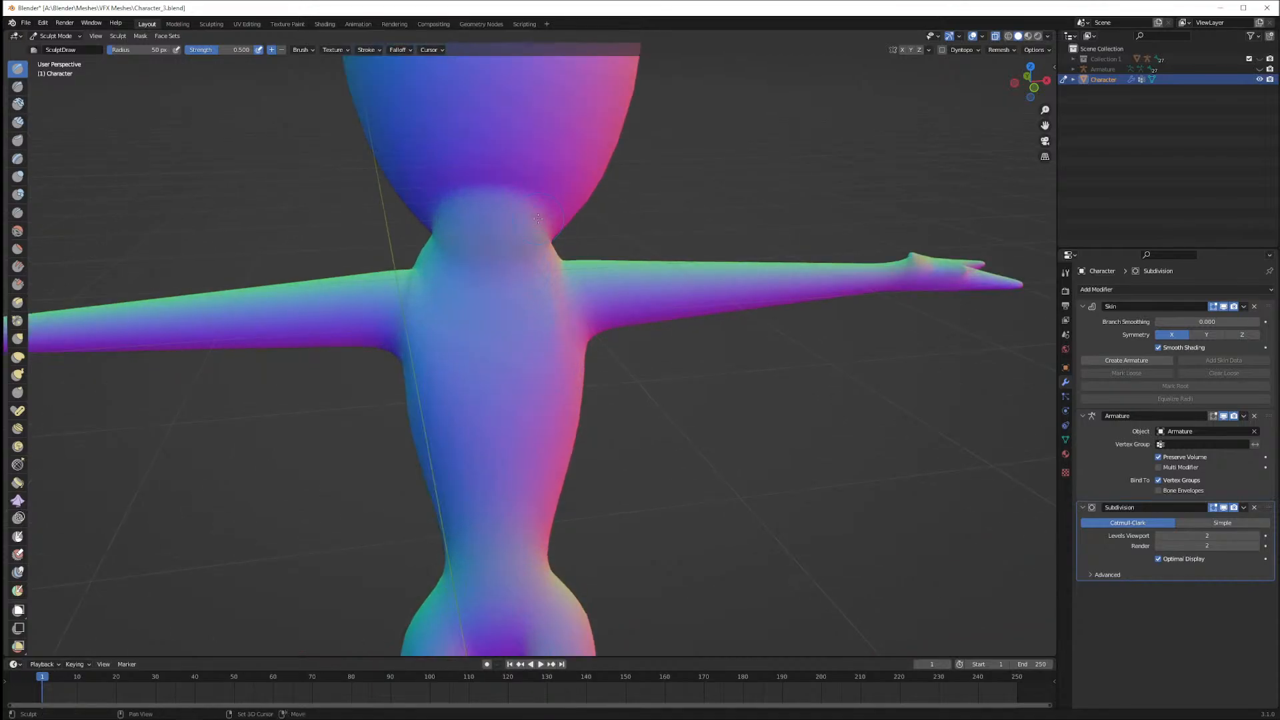
middle_click_drag(537, 216, 553, 404, "shift")
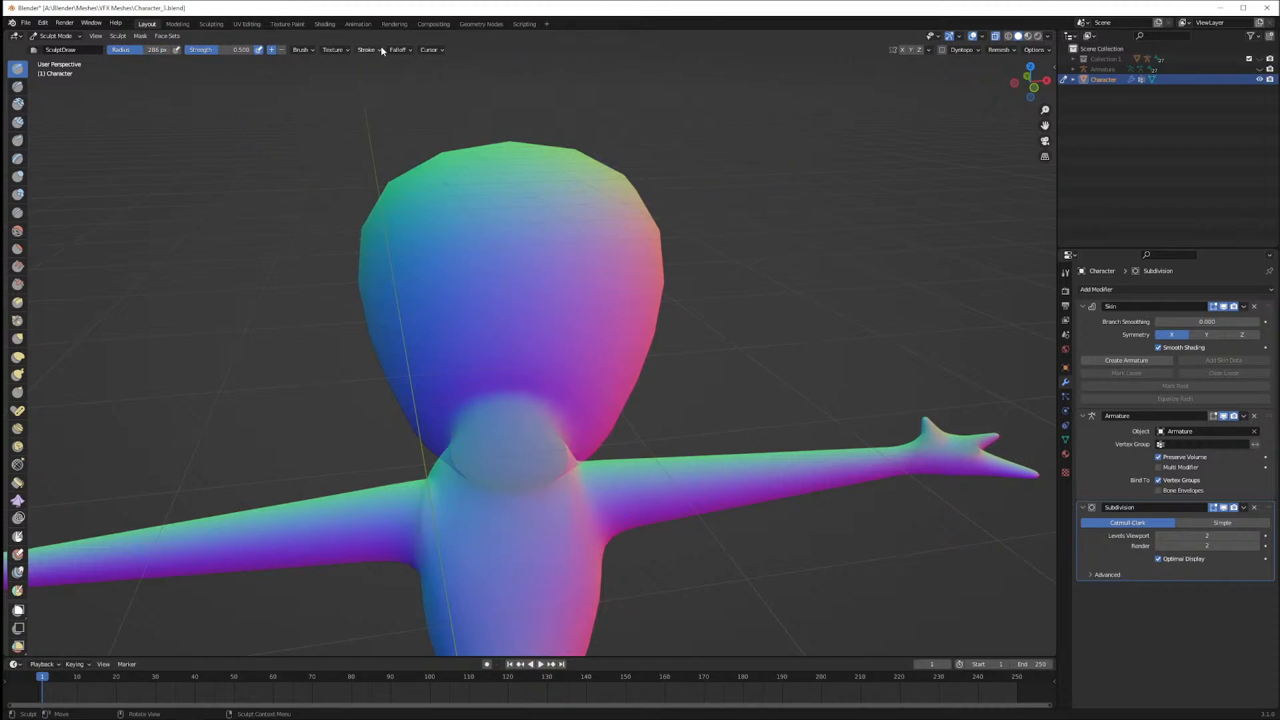
middle_click_drag(523, 234, 585, 231)
key("Tab")
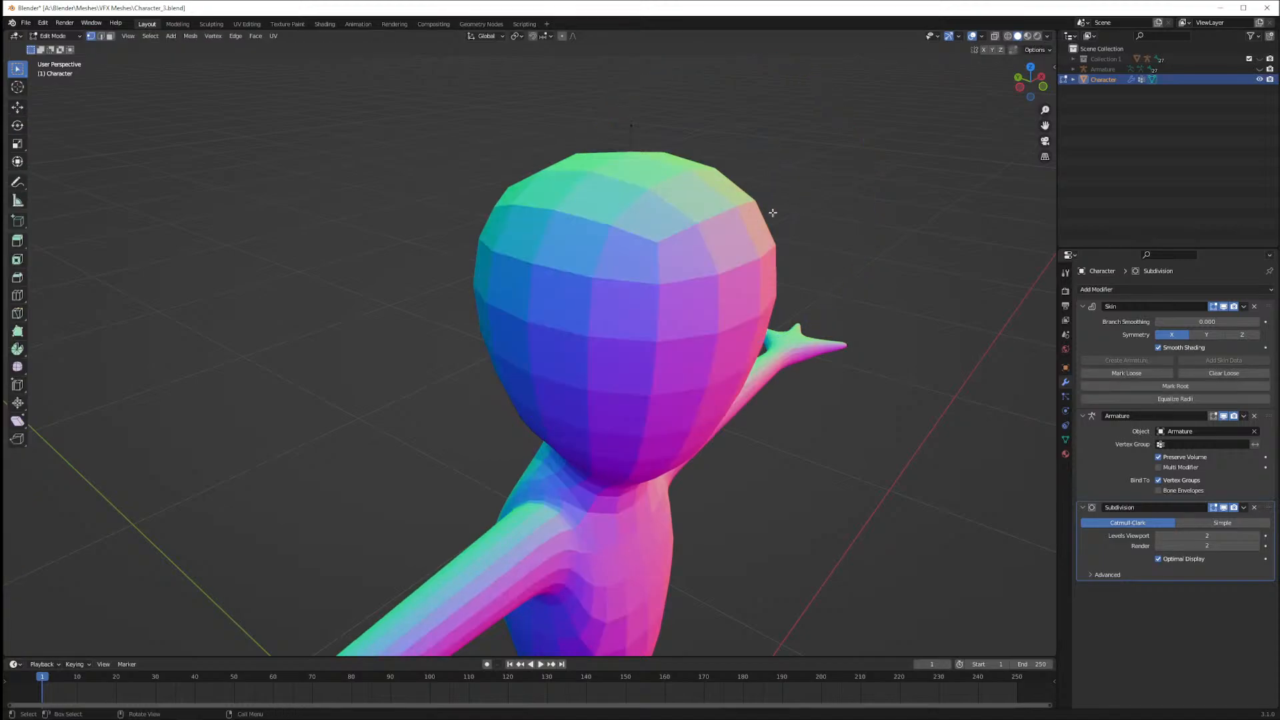
middle_click_drag(729, 215, 708, 213)
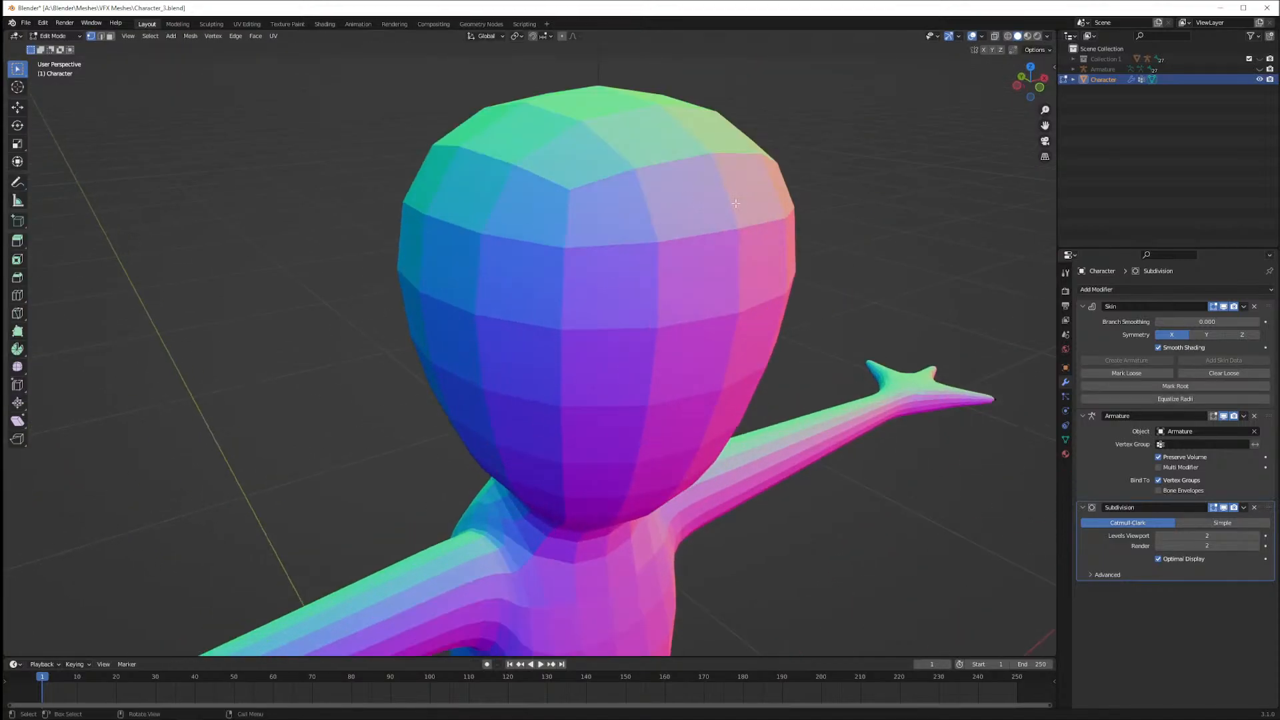
Switch the Character to Object Mode and apply its Skin modifier
left_click(1244, 306)
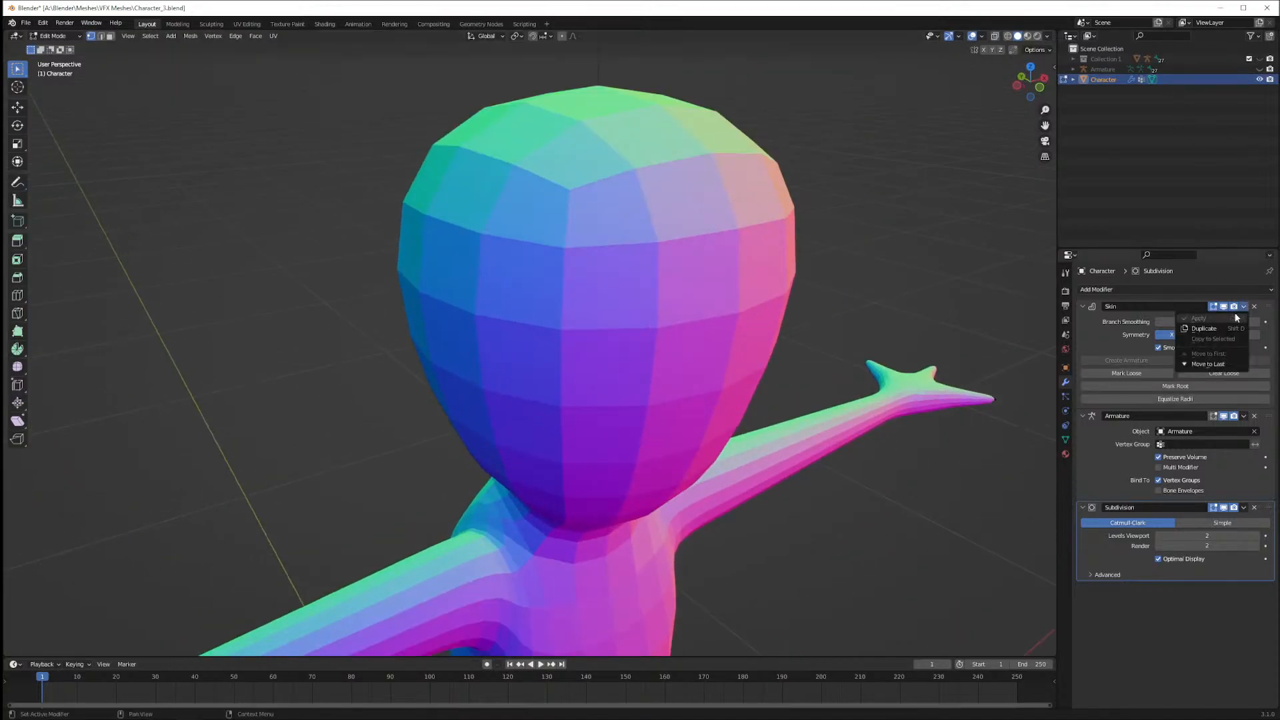
left_click(1202, 158)
left_click(55, 36)
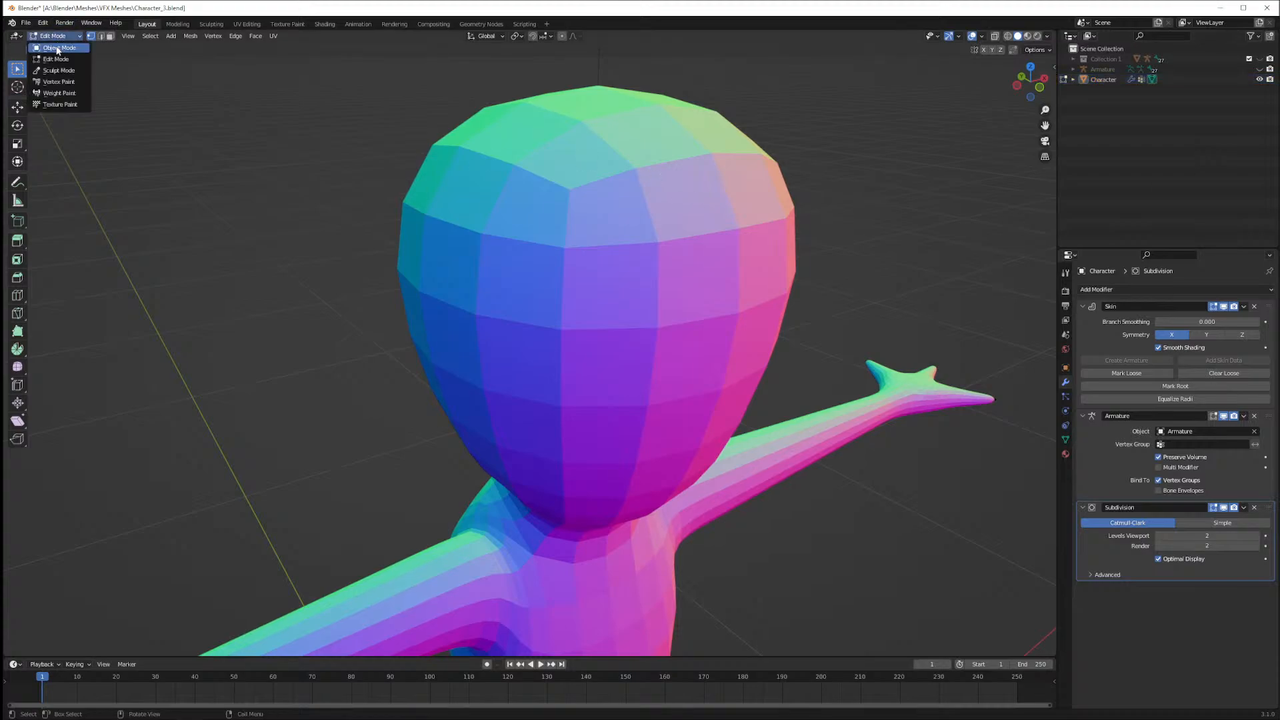
left_click(54, 50)
left_click(1245, 306)
left_click(1227, 317)
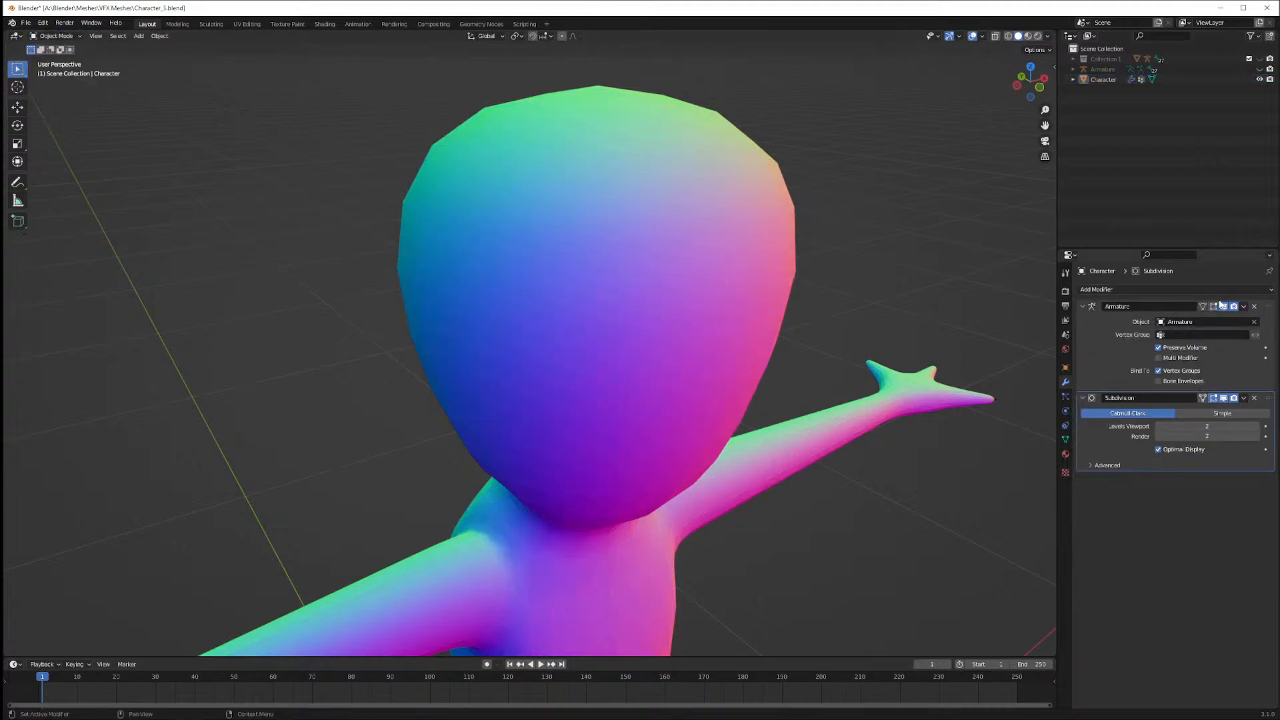
Select the Character, frame it in the view and open its mesh in Edit Mode
left_click(1166, 84)
key("KP_Decimal")
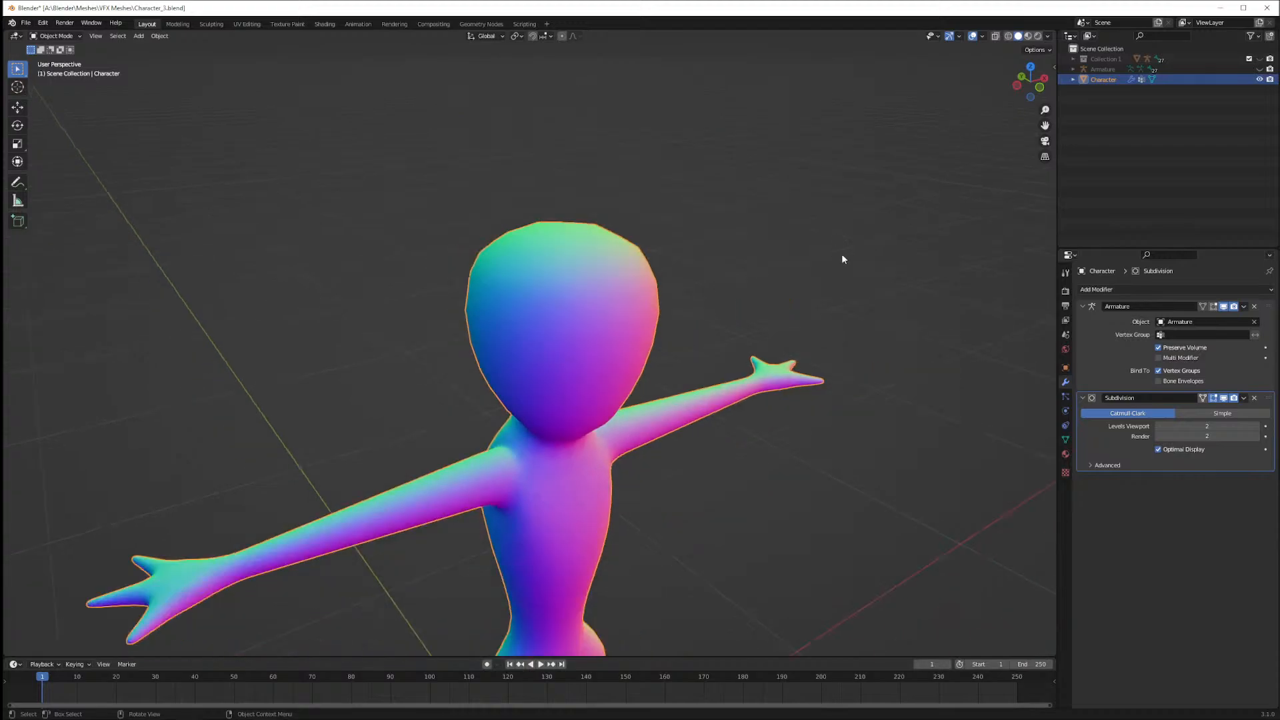
key("Tab")
scroll(785, 259, "down", 1)
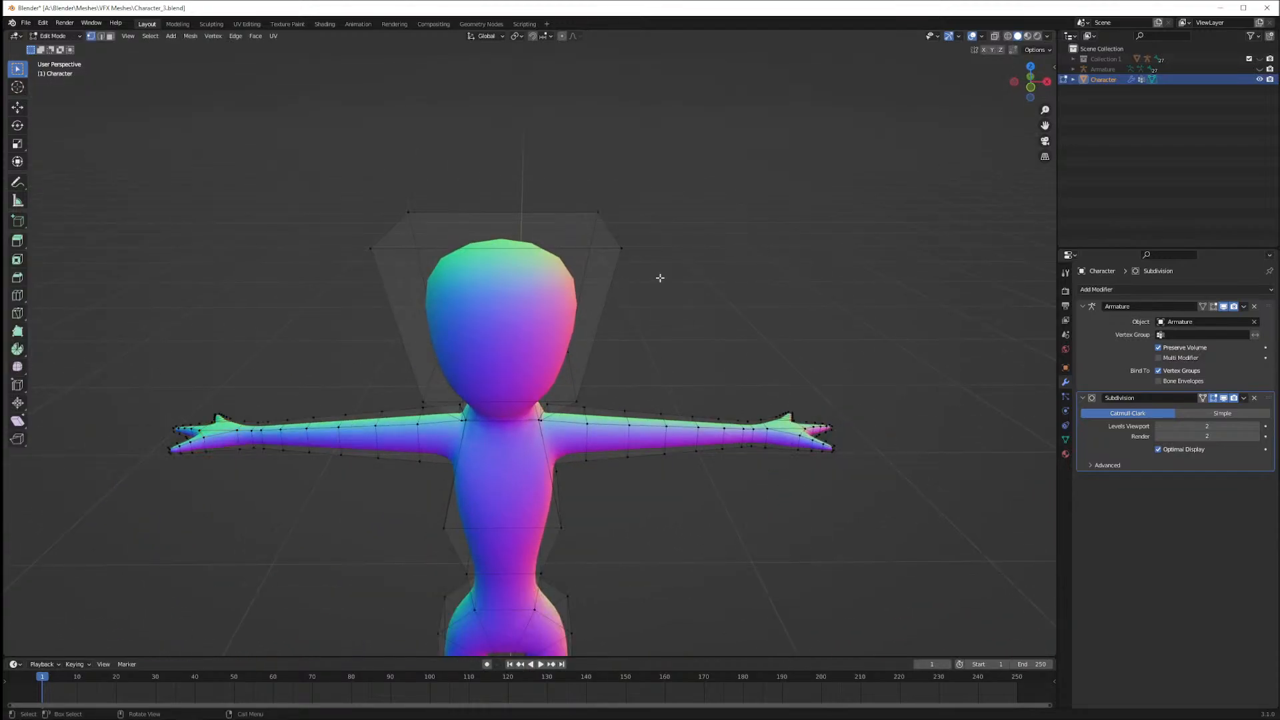
Try to move a top corner vertex of the head's mesh cage along Z, and check the head from another angle
key("g")
key("z")
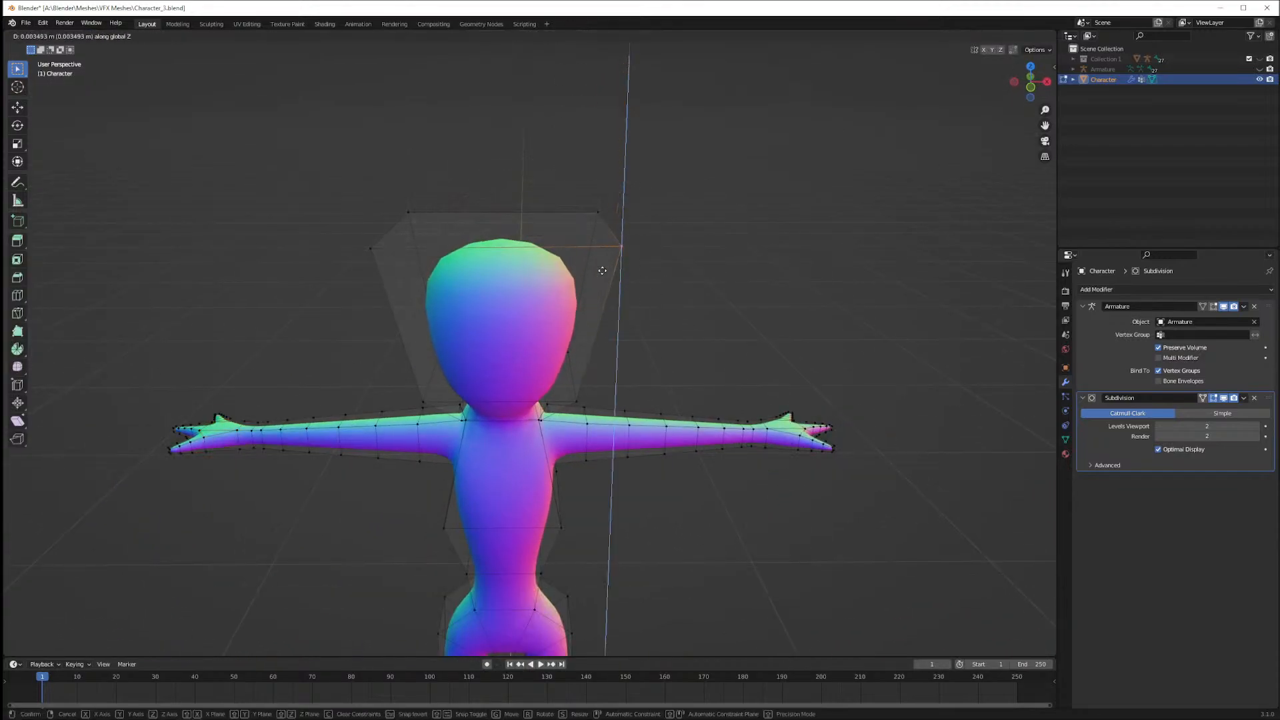
right_click(603, 300)
middle_click_drag(623, 225, 663, 273)
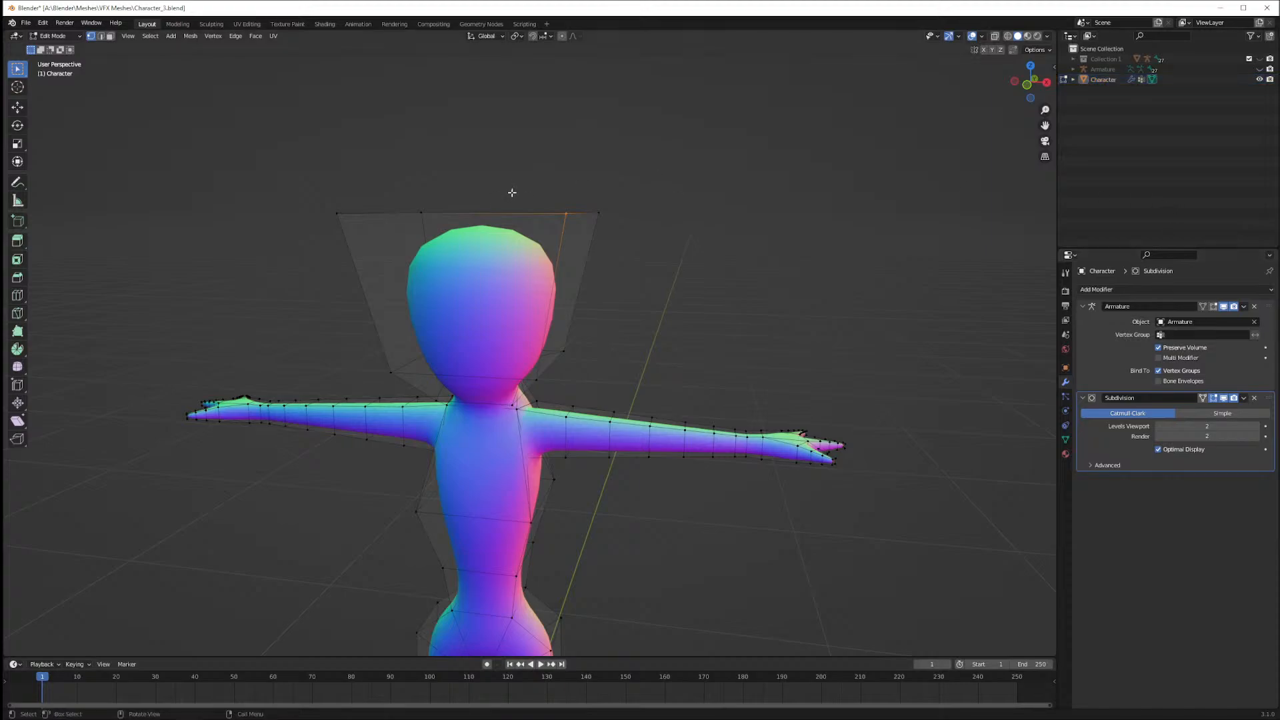
middle_click_drag(515, 195, 620, 152)
Apply the Character's Subdivision modifier in Object Mode and open the resulting mesh in Edit Mode
key("Tab")
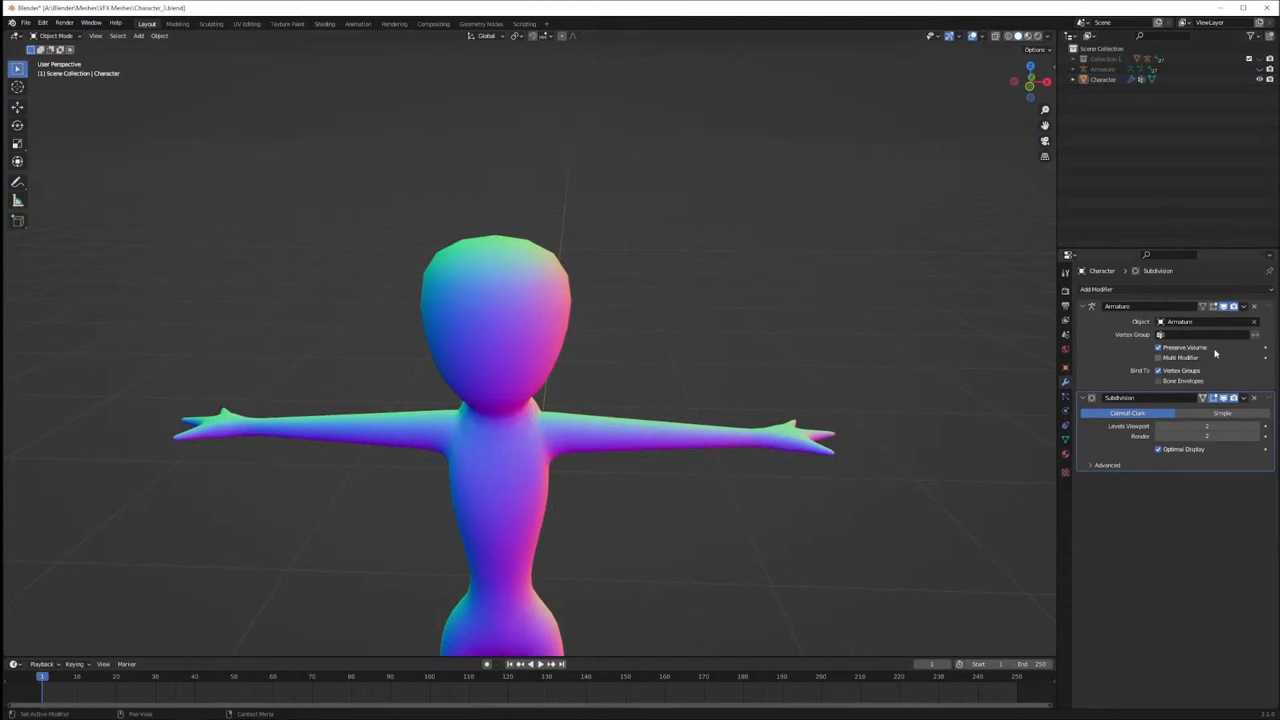
left_click(1244, 306)
left_click(1245, 398)
left_click(1227, 430)
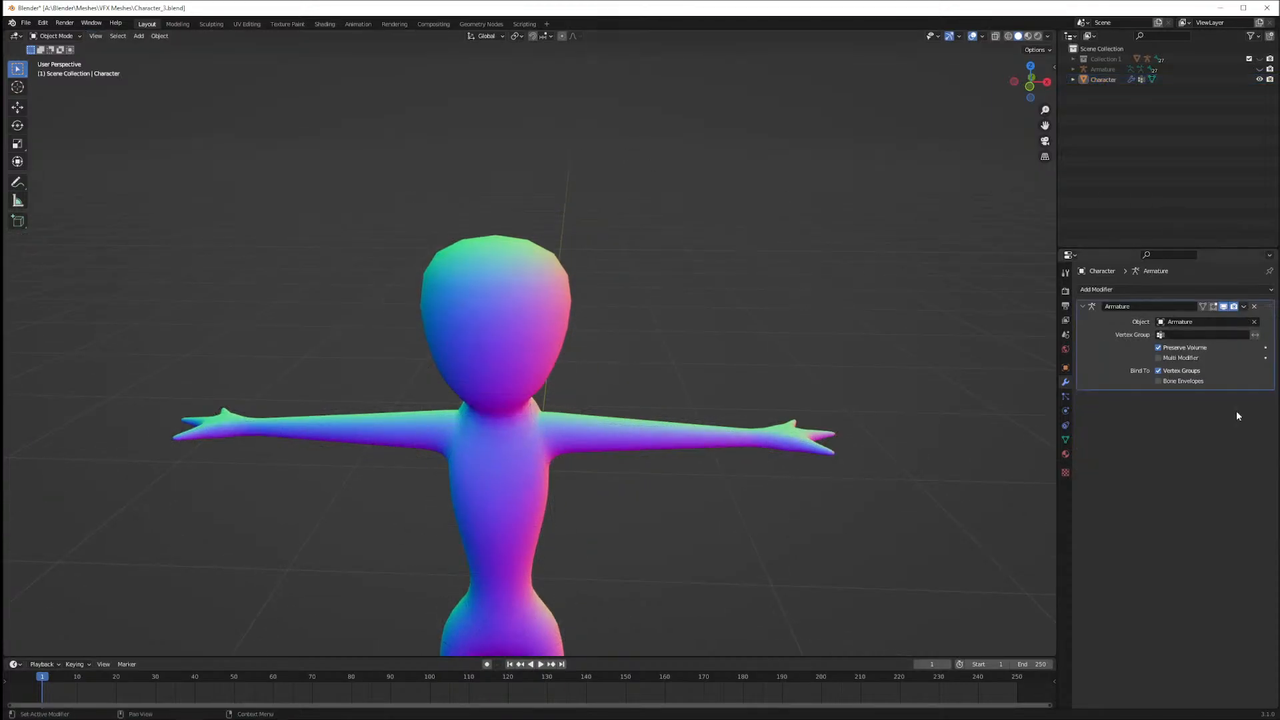
key("Tab")
middle_click_drag(680, 260, 625, 471)
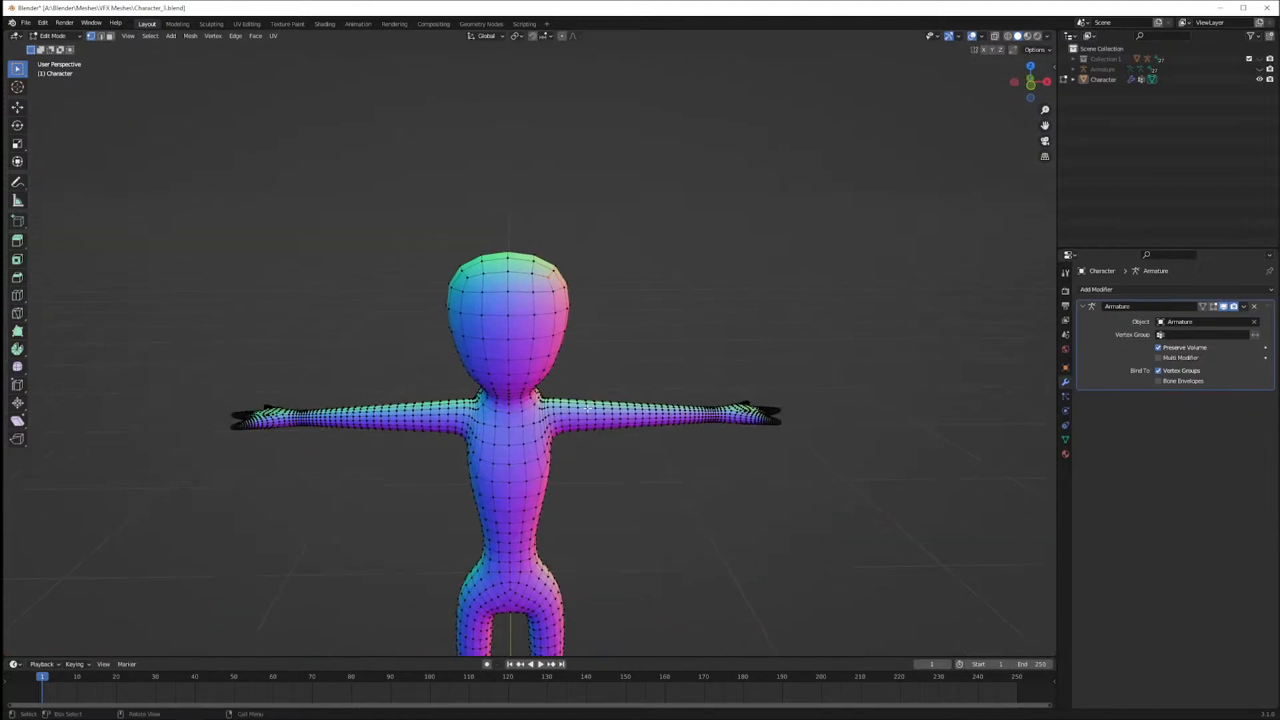
Remove the Armature modifier from the Character and save the file
scroll(587, 408, "up", 1)
middle_click_drag(530, 395, 643, 363)
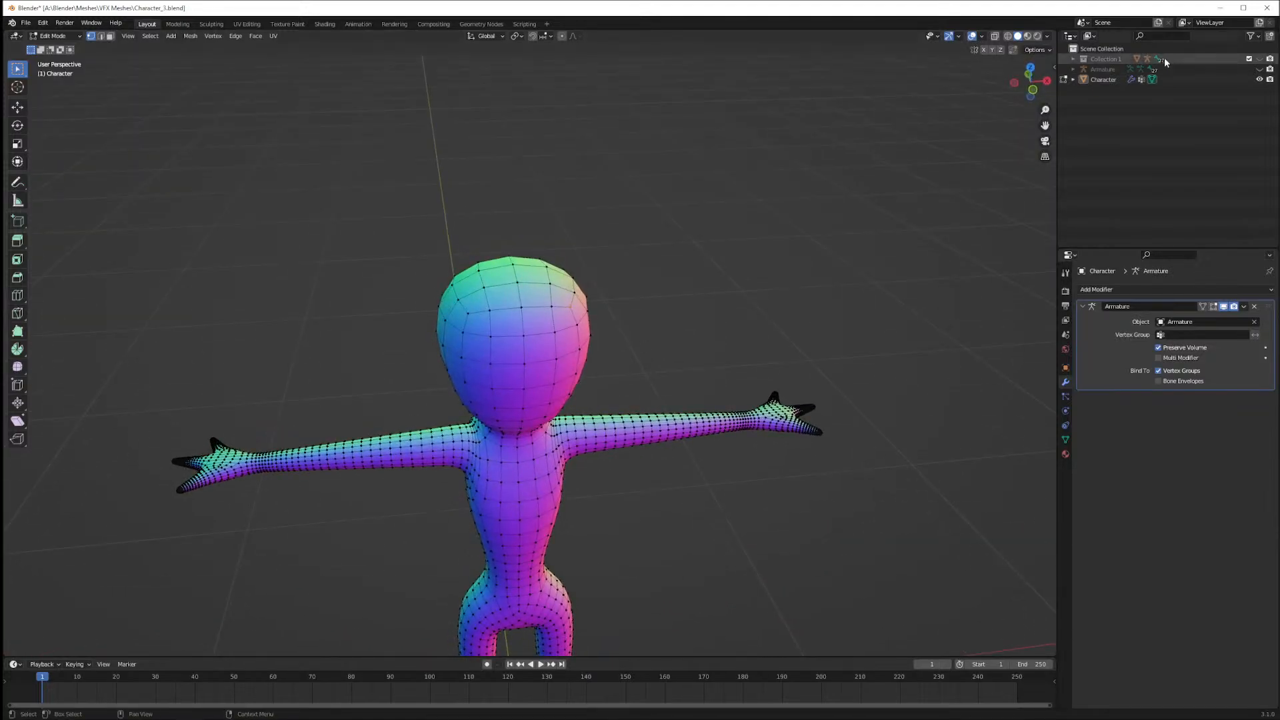
middle_click_drag(755, 305, 754, 279)
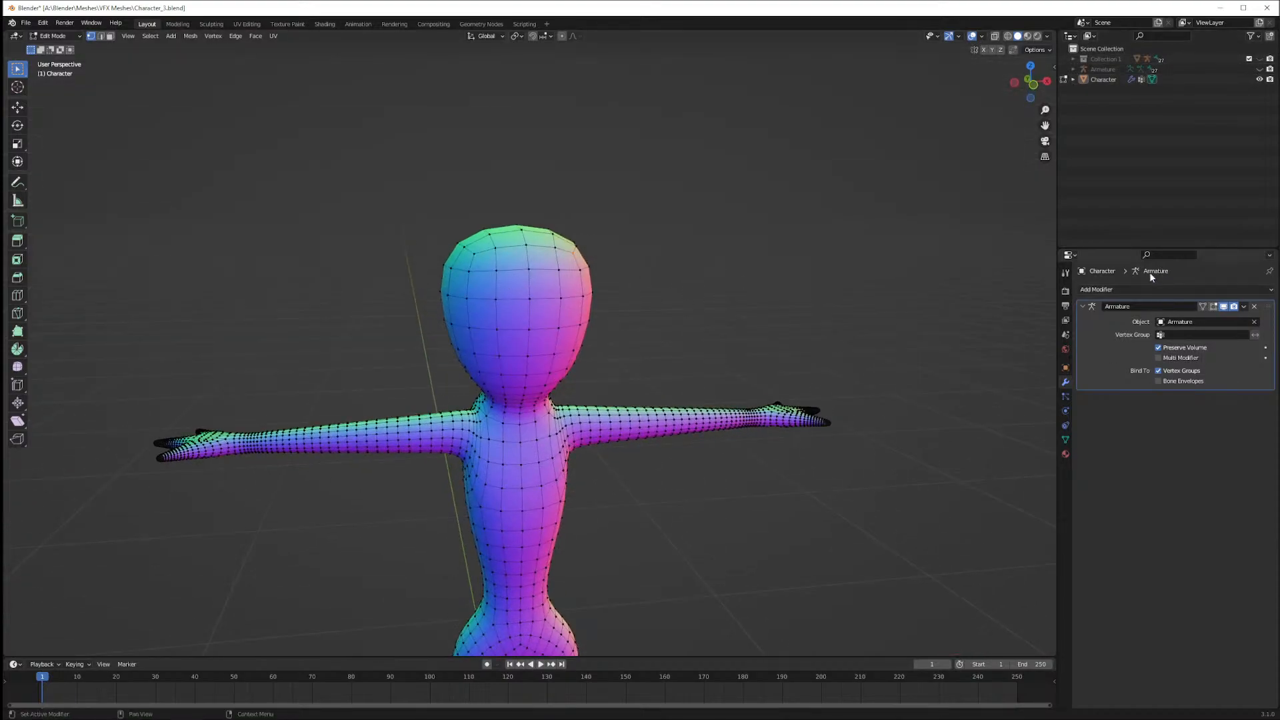
left_click(1114, 78)
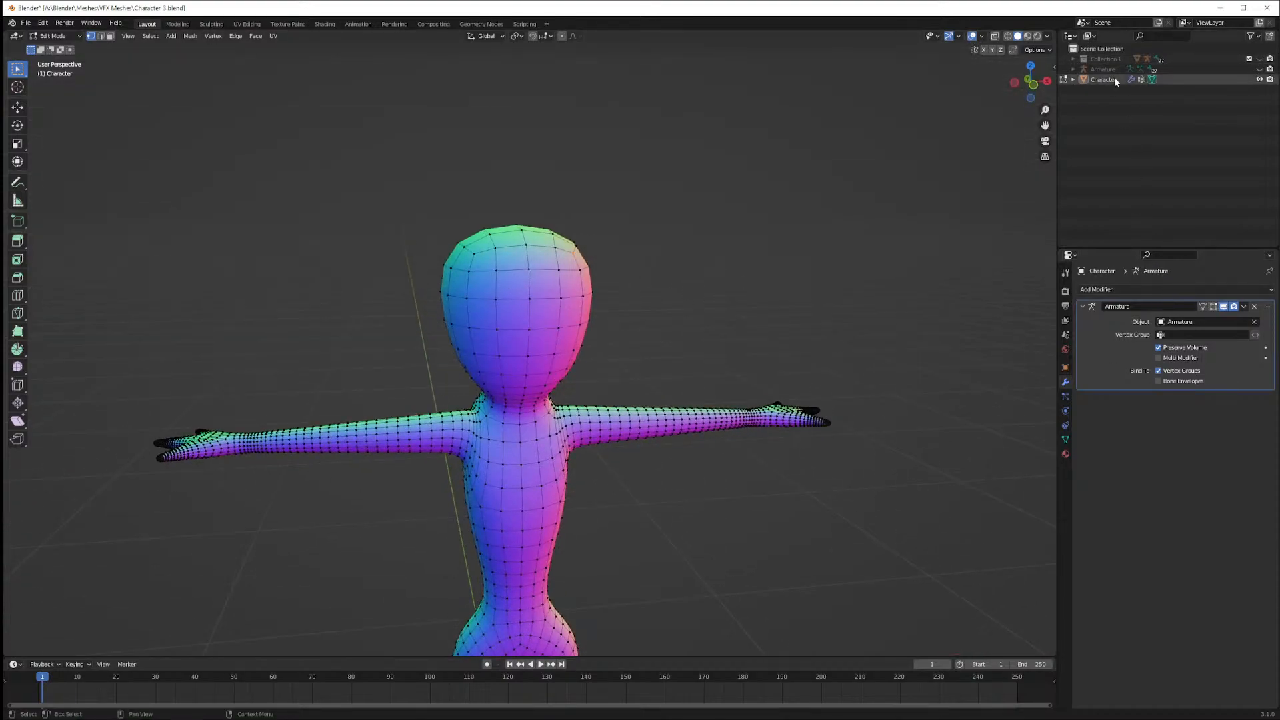
left_click(1255, 307)
mouse_move(601, 307)
middle_mouse_down()
mouse_move(574, 287)
mouse_move(614, 302)
middle_mouse_up()
key("ctrl+s")
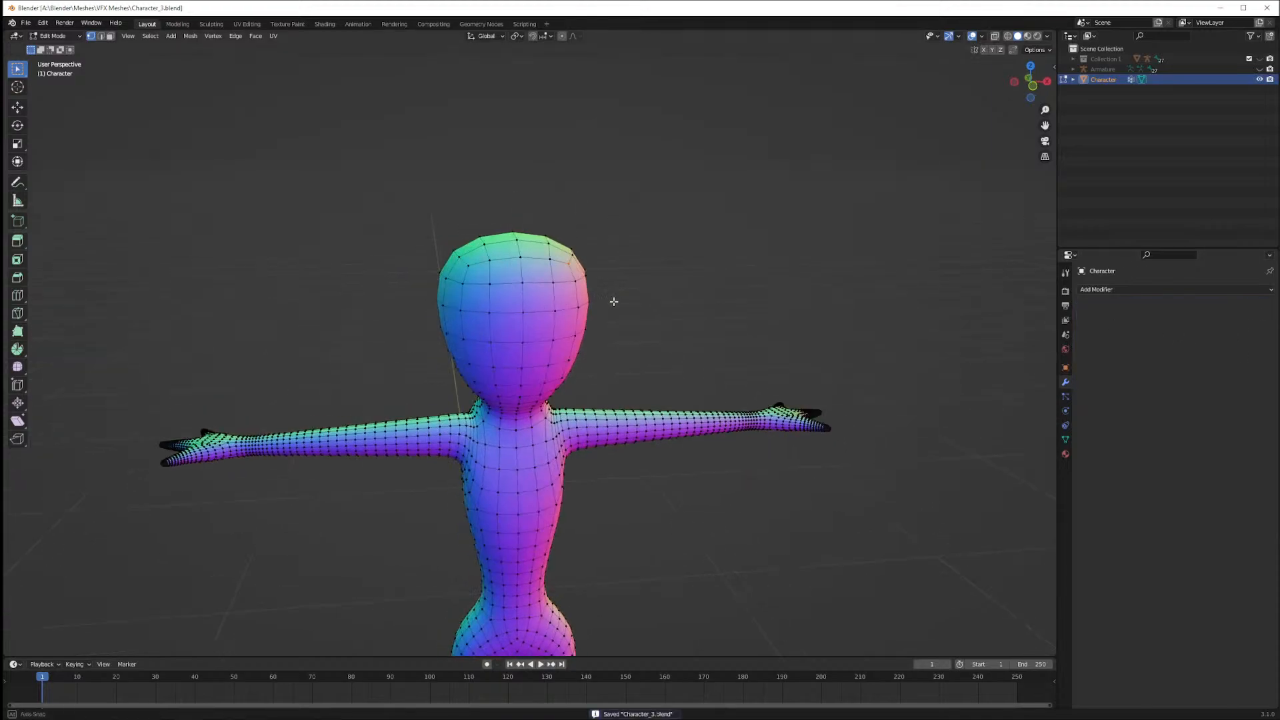
Try a vertex bevel on the centre vertex low on the front of the Character's head in Edit Mode
key("Tab")
mouse_move(604, 364)
middle_mouse_down()
mouse_move(680, 349)
mouse_move(595, 352)
middle_mouse_up()
scroll(667, 351, "up", 3)
key("Tab")
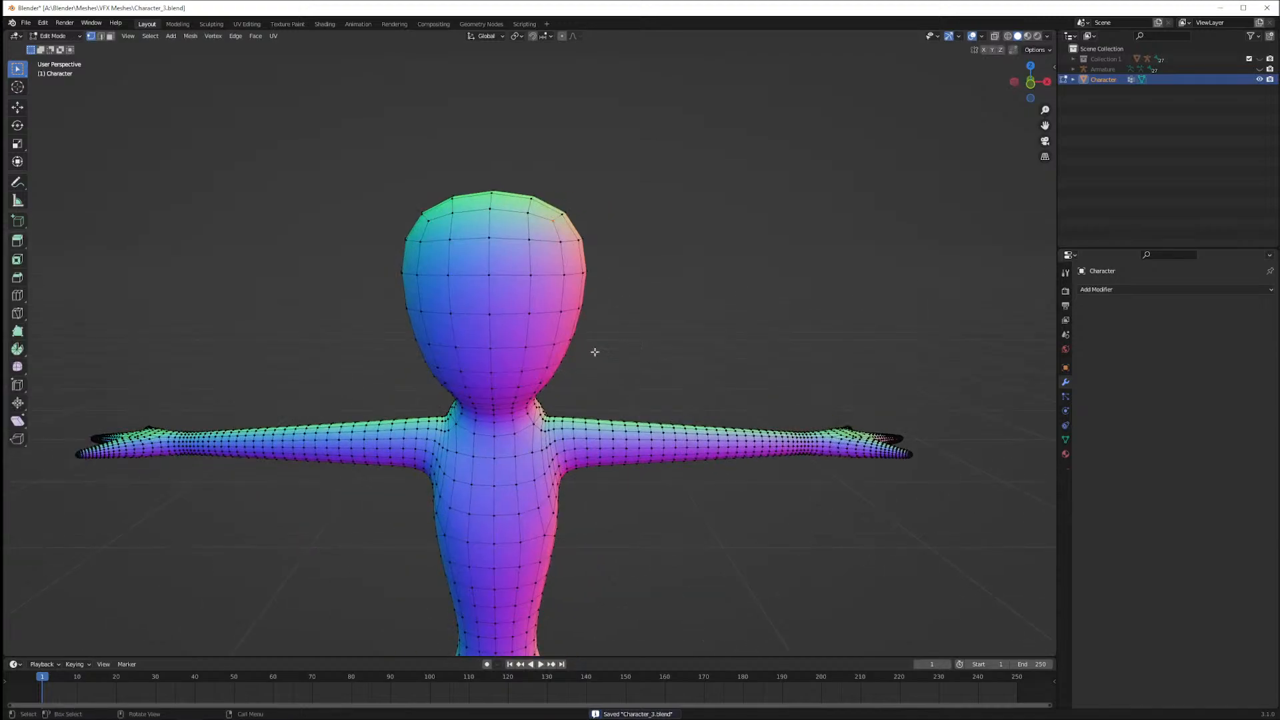
key("ctrl+shift+b")
left_click(650, 373)
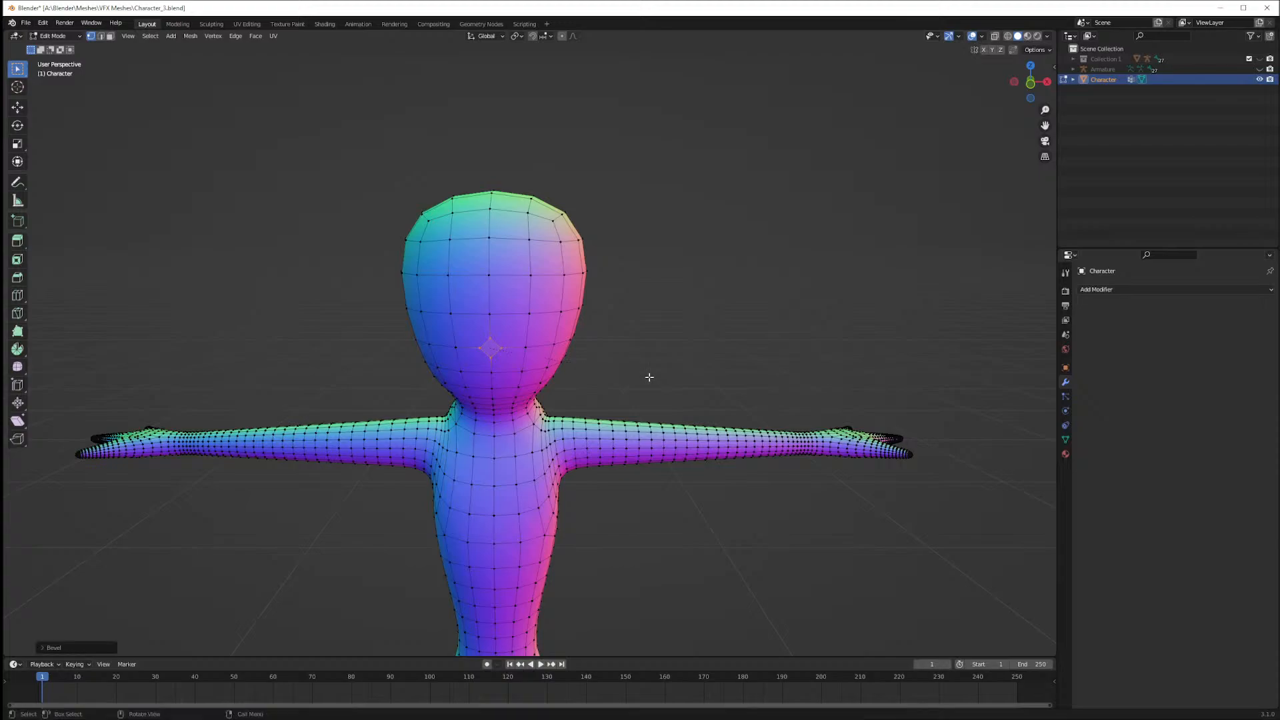
Try extruding the small bevelled face on the front of the head about 0.021 m outward along negative Y
middle_click_drag(651, 368, 694, 371)
key("g")
key("z")
key("z")
key("z")
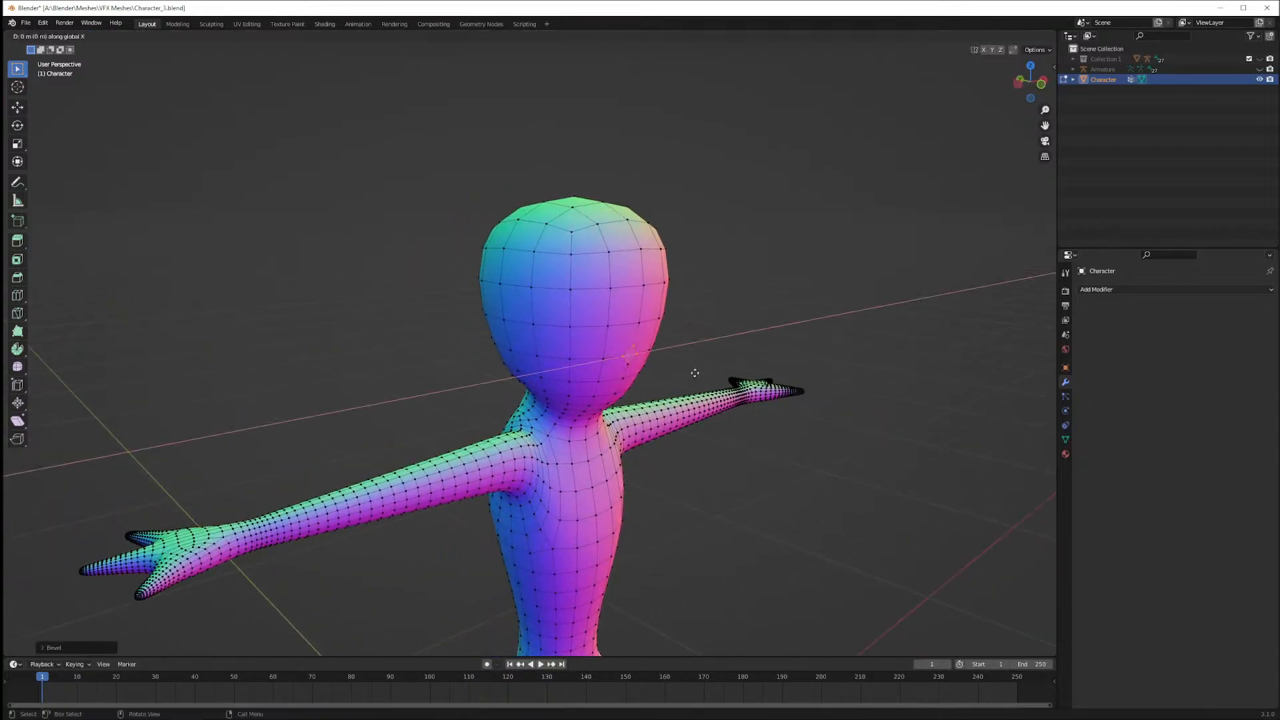
key("y")
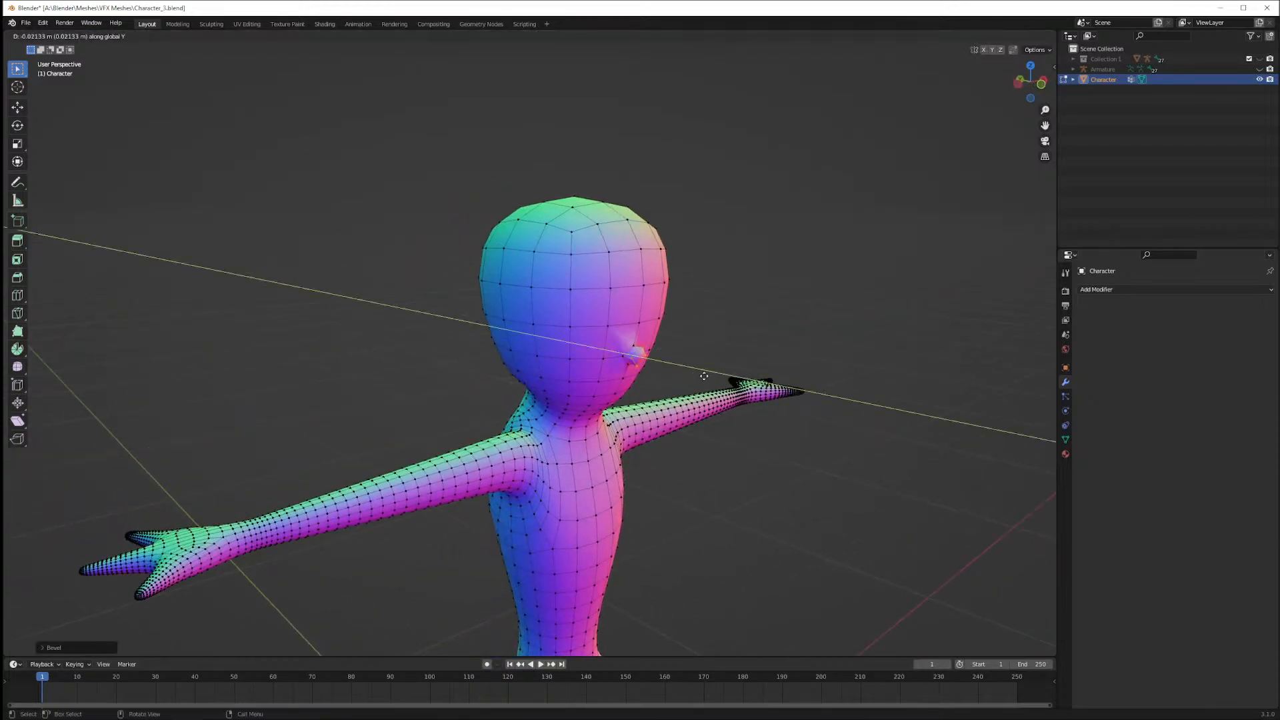
left_click(704, 376)
Try a vertex bevel on the extruded tip and check the head's face up close
key("ctrl+shift+b")
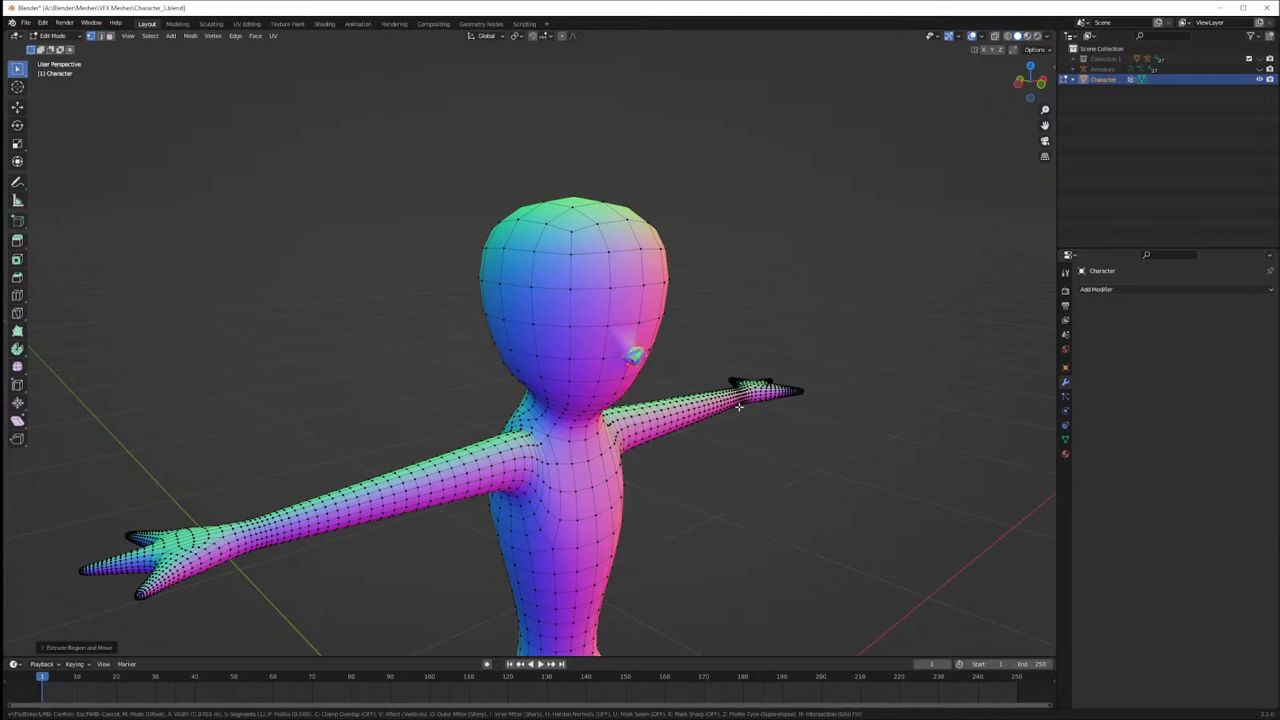
left_click(709, 387)
middle_click_drag(712, 366, 657, 348)
scroll(664, 344, "up", 4)
key("Tab")
key("Tab")
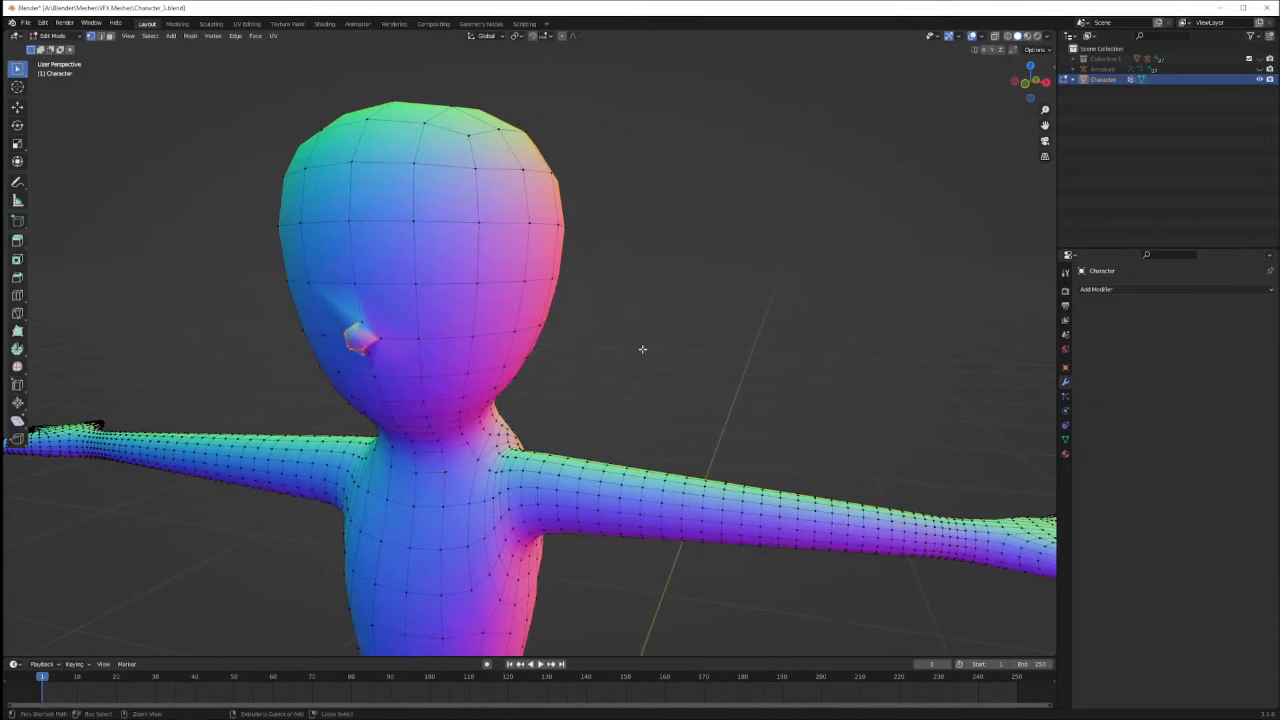
Undo the trial bevels and extrusion on the face and cancel a move of the centre vertex along X
middle_click_drag(519, 360, 586, 357)
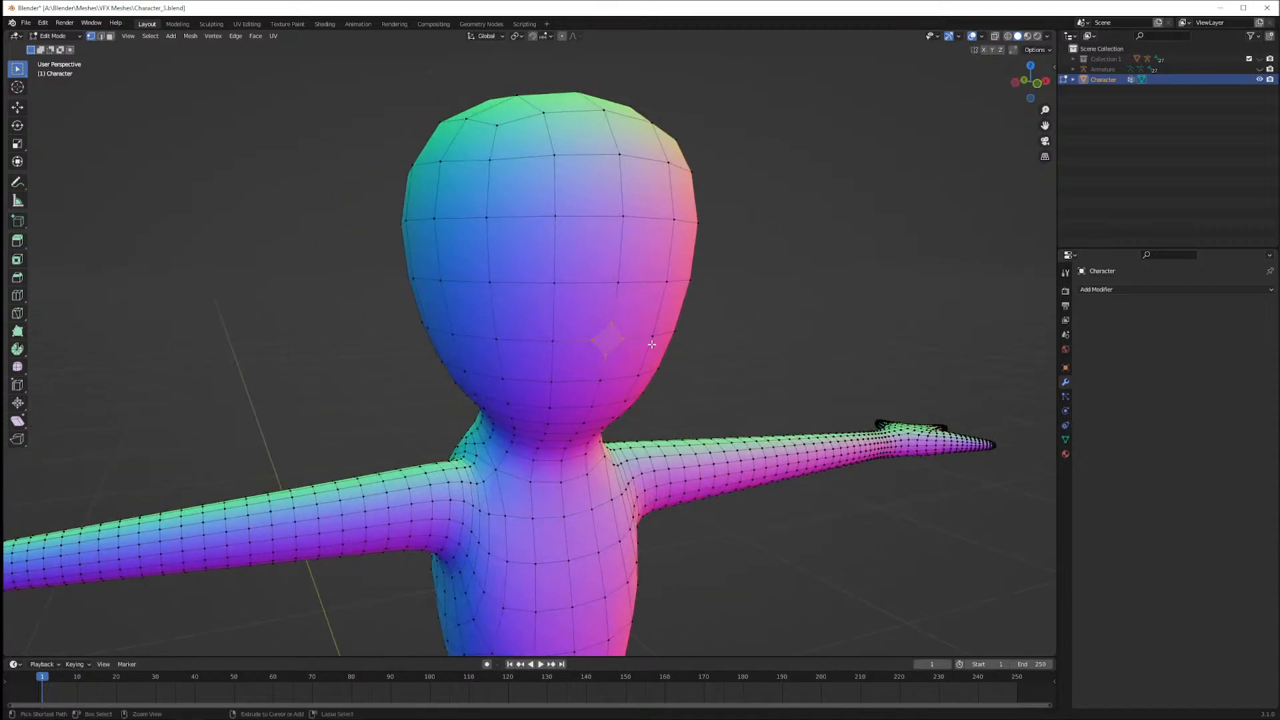
middle_click_drag(766, 346, 745, 332)
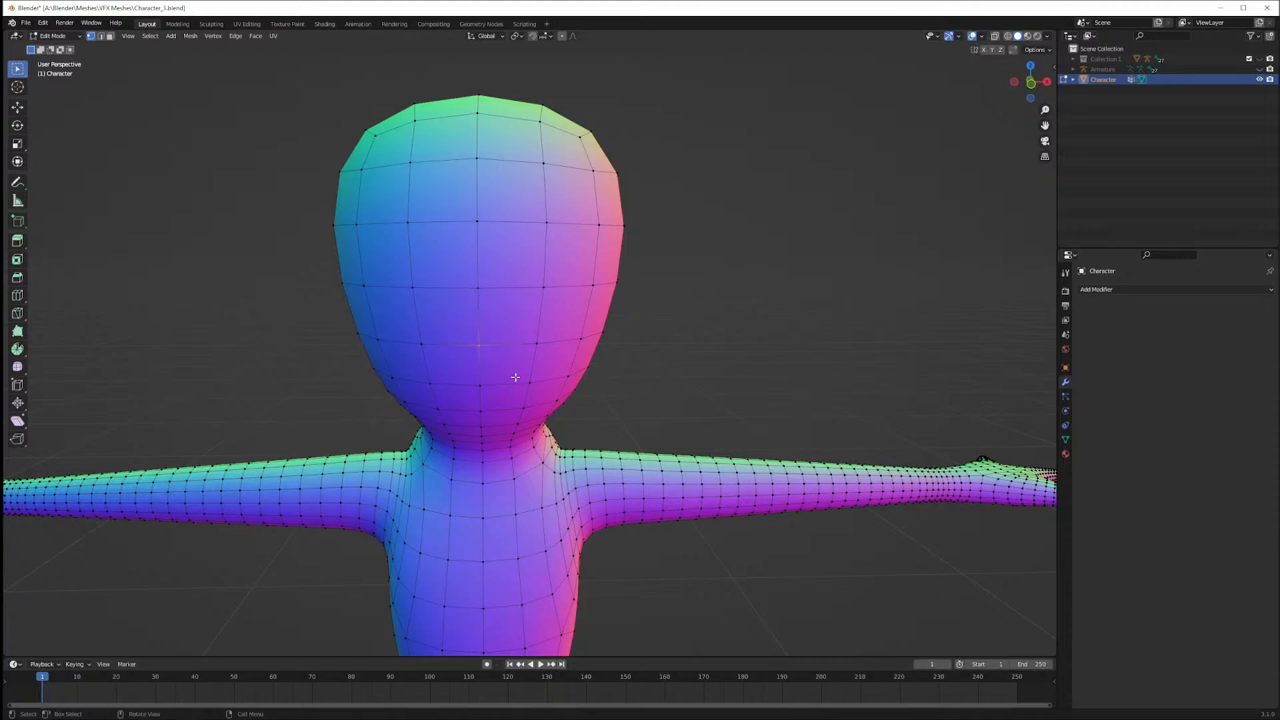
key("g")
key("x")
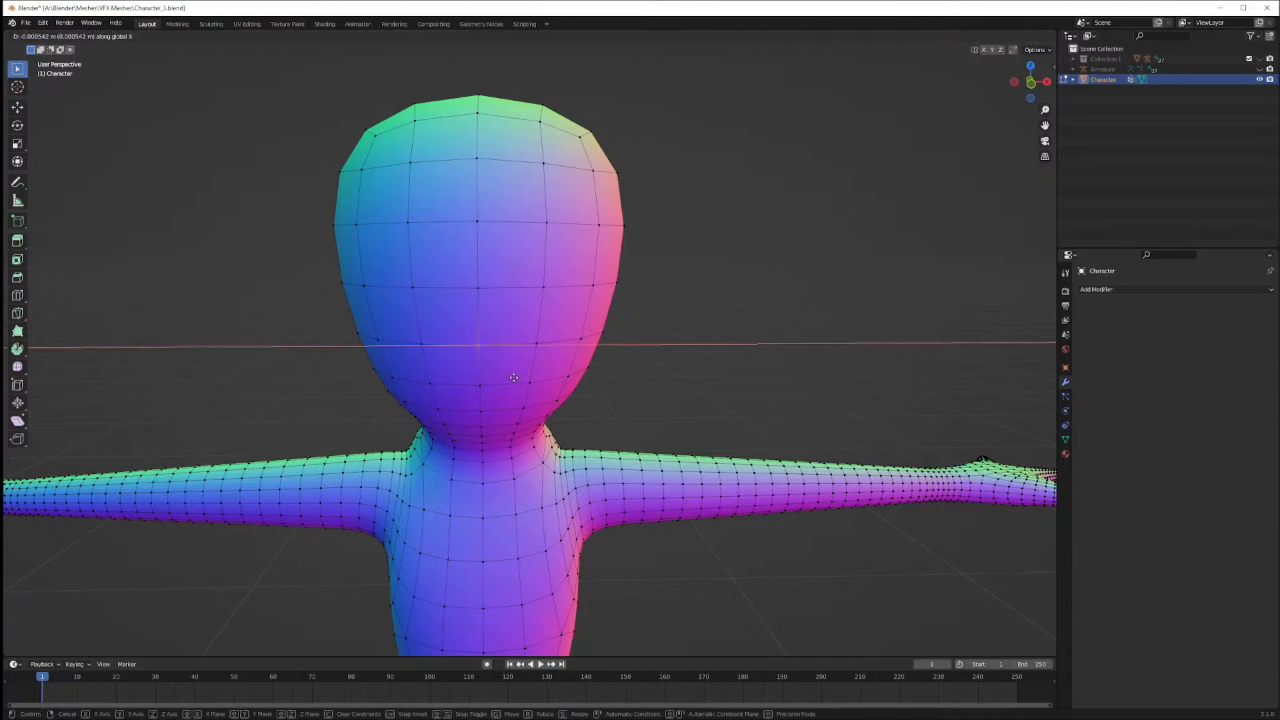
right_click(511, 402)
Try two successive vertex bevels starting from the centre vertex low on the front of the head
middle_click_drag(531, 400, 571, 406)
key("ctrl+shift+b")
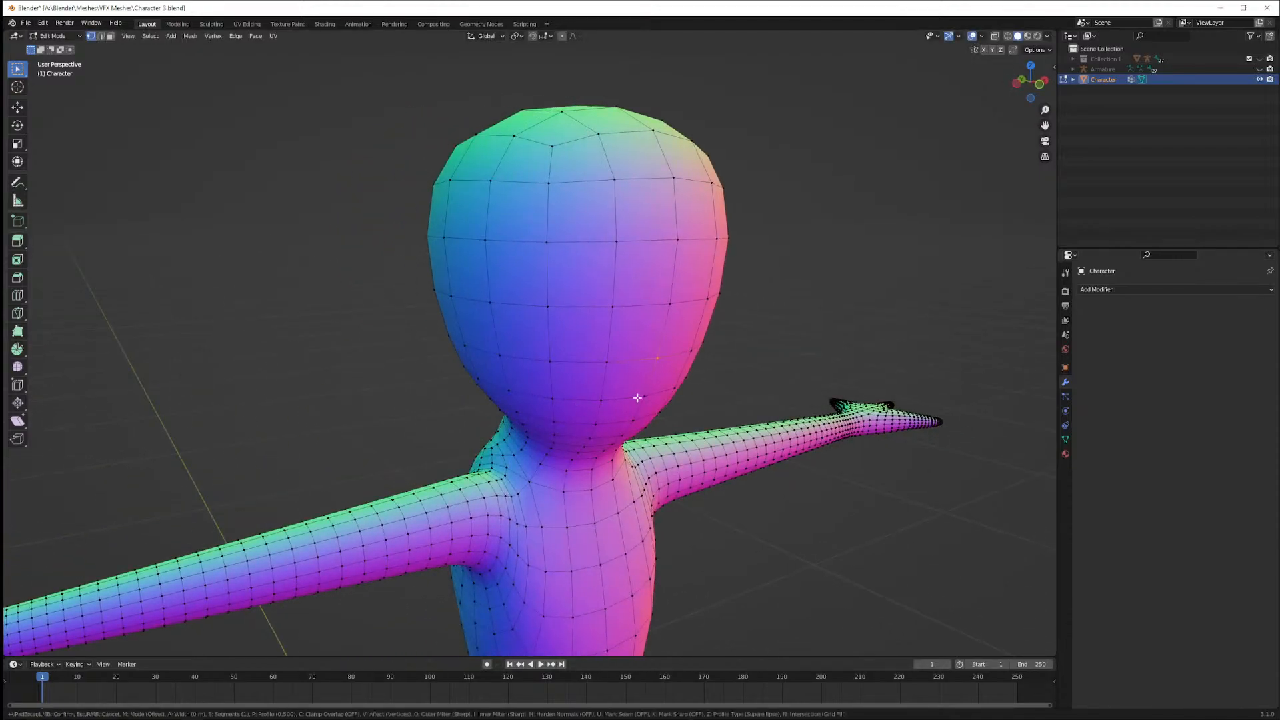
left_click(661, 371)
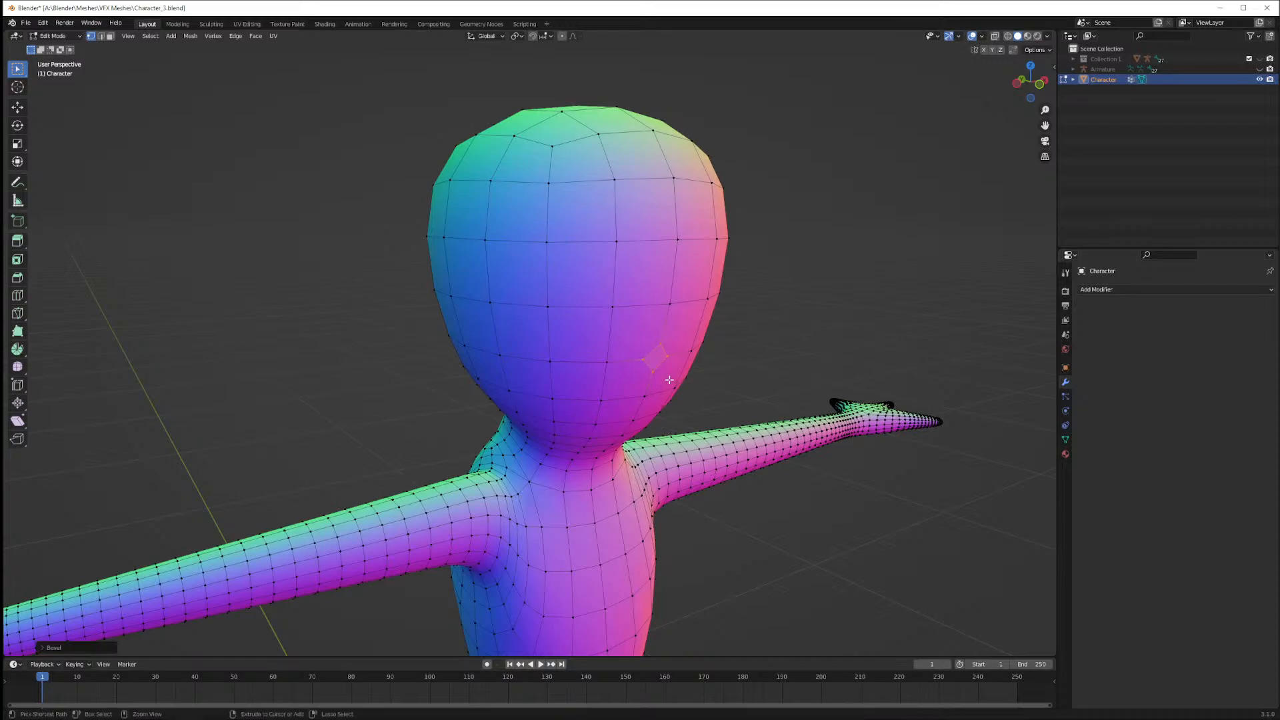
key("ctrl+shift+b")
left_click(677, 393)
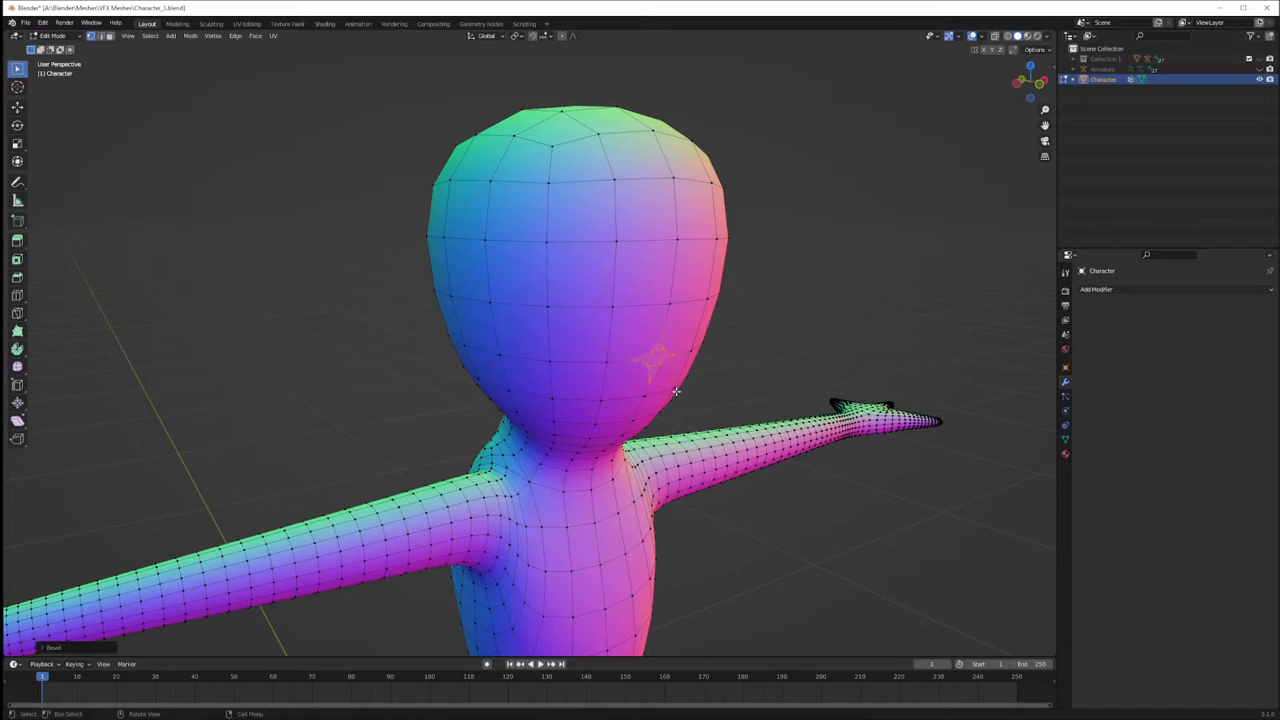
Try moving the small centre face of the bevelled area about 0.026 m outward along negative Y as a nose
key("3")
left_click(656, 351)
key("g")
key("z")
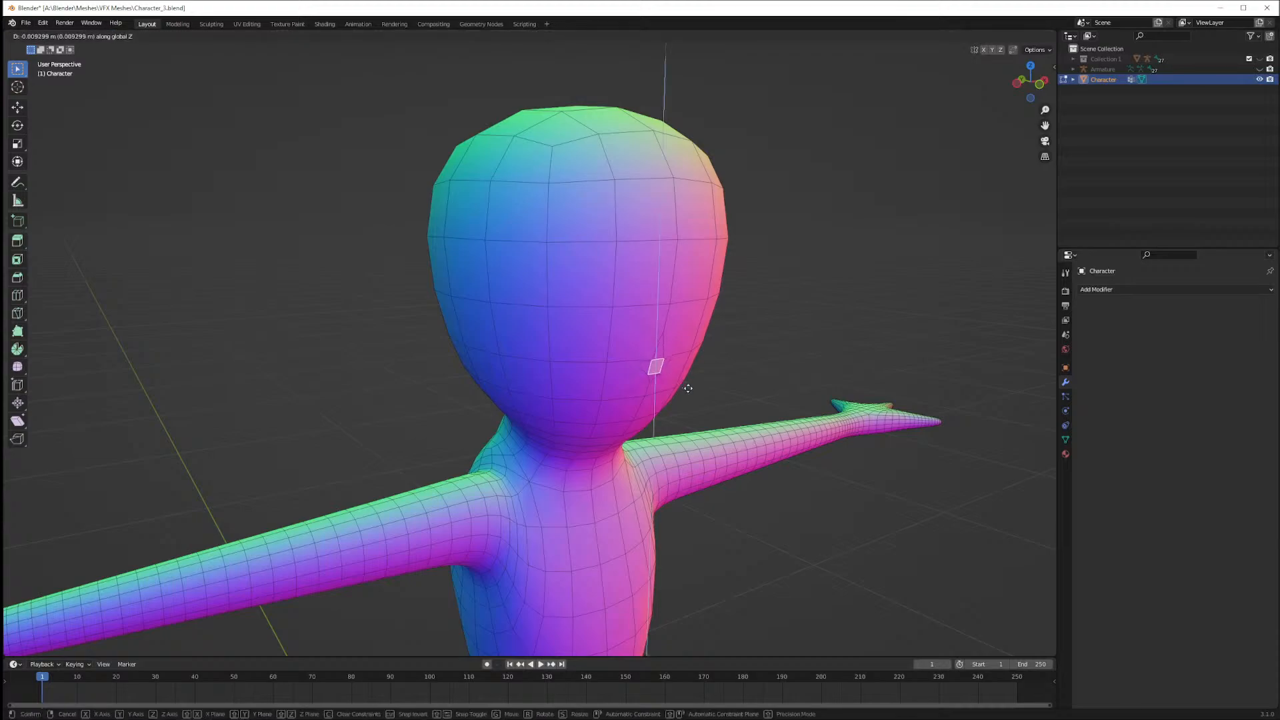
key("x")
key("y")
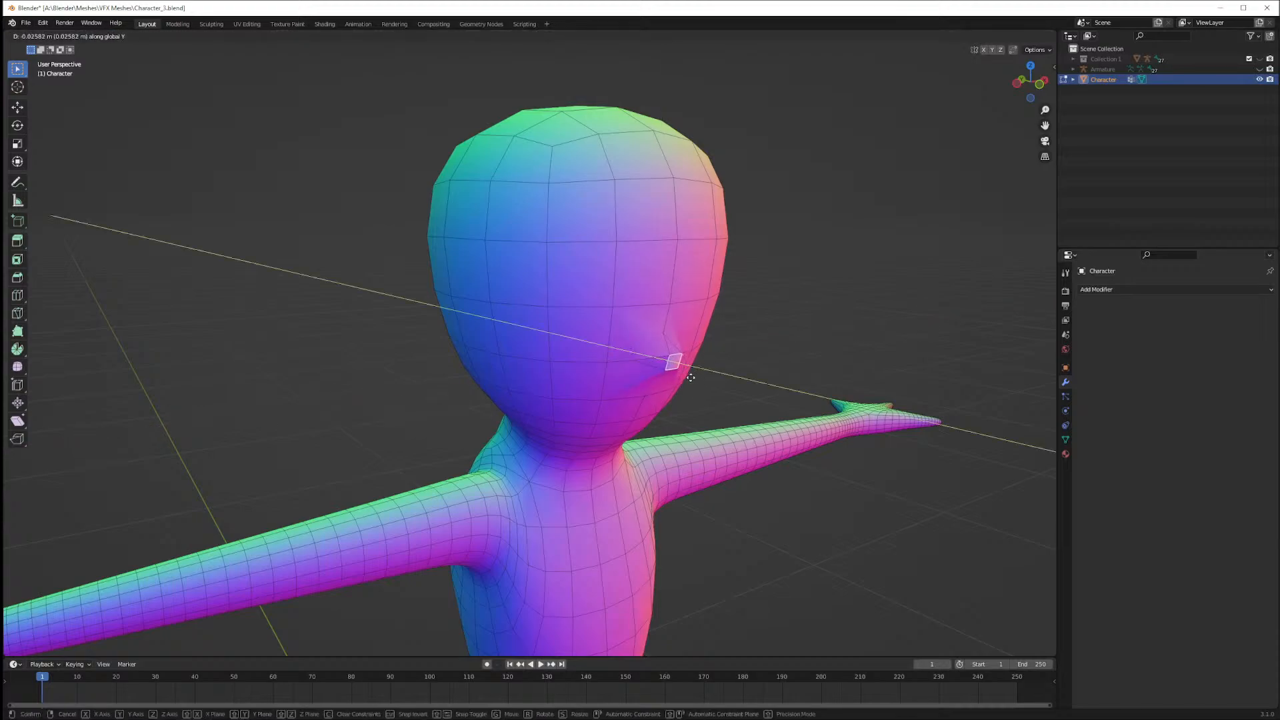
left_click(693, 378)
Try a vertex bevel on the protruding nose face and view the head from the side in Object Mode
key("ctrl+shift+b")
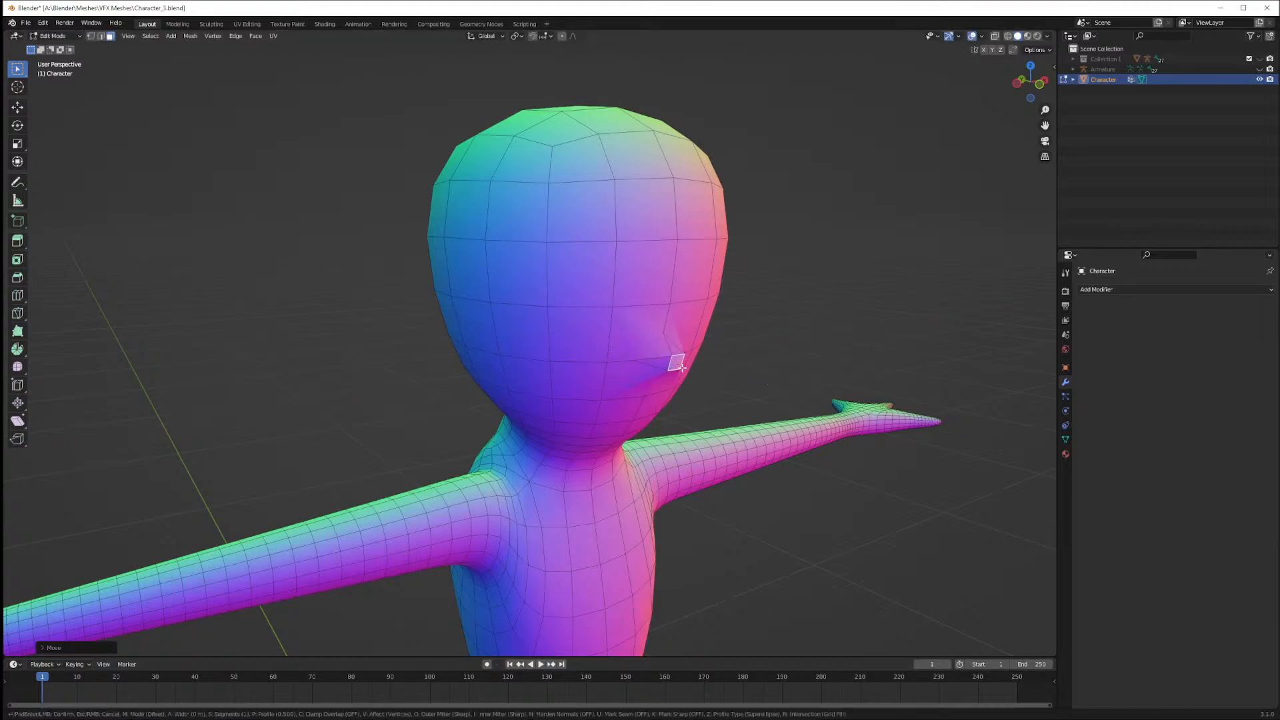
left_click(685, 378)
left_click(763, 331)
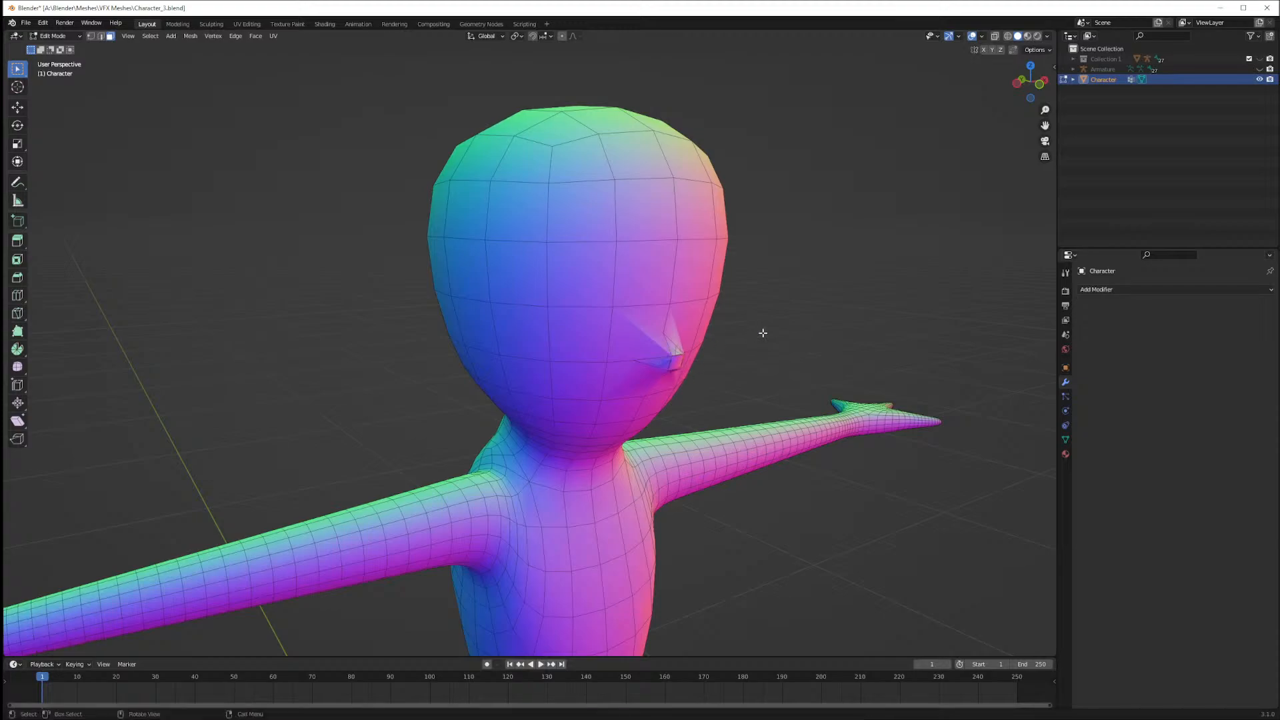
key("Tab")
middle_click_drag(794, 341, 622, 356)
Undo the nose face move and all vertex bevels on the head, and return to Object Mode with X-ray on
key("alt+z")
key("alt+z")
key("alt+z")
key("alt+z")
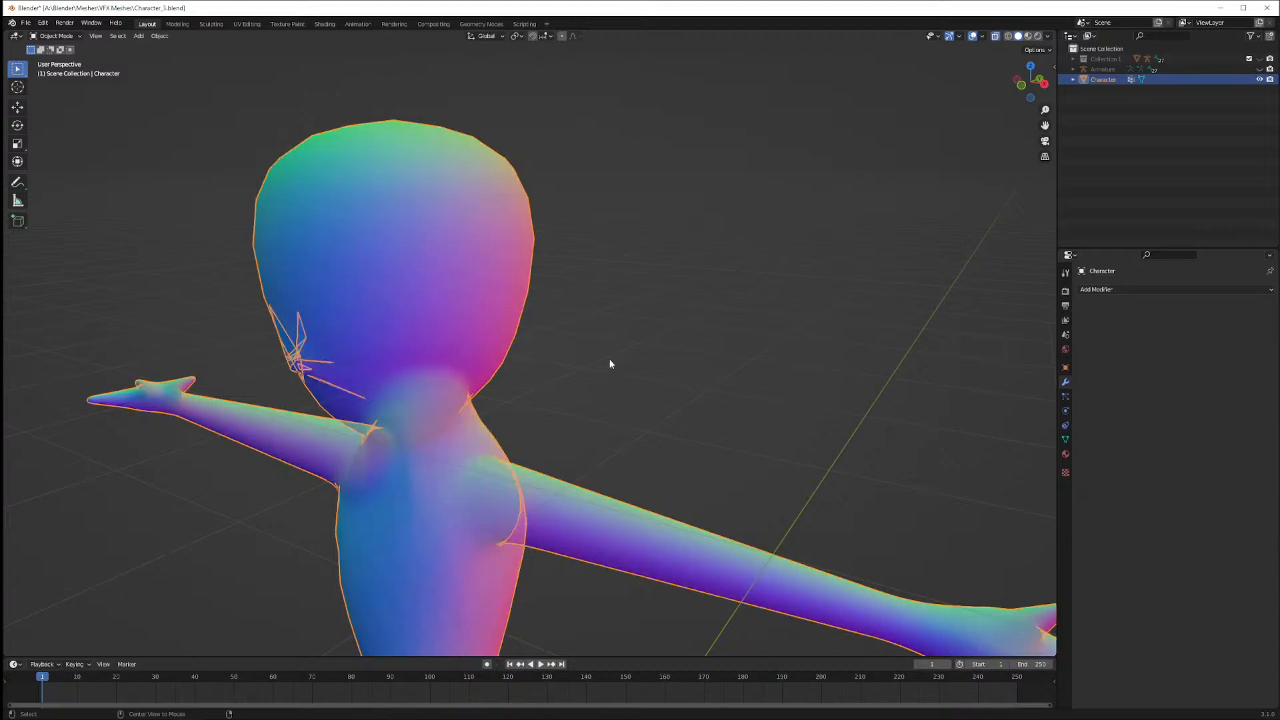
key("Tab")
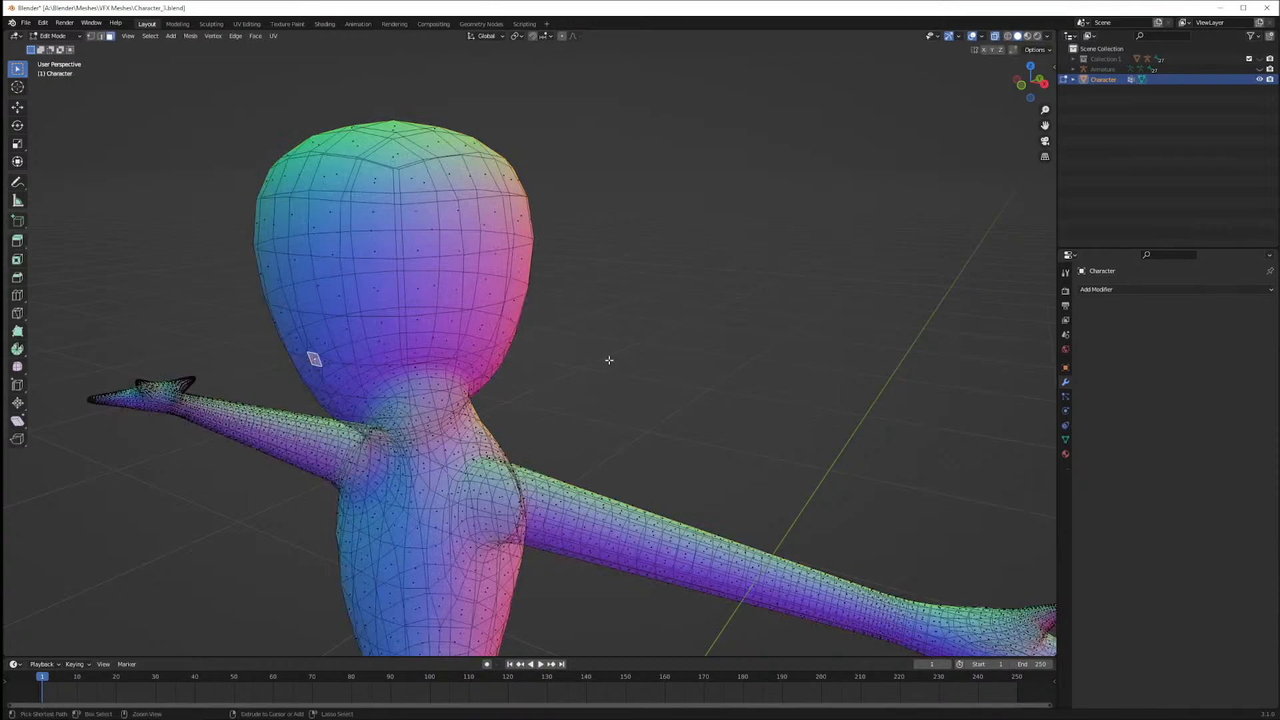
key("Tab")
middle_click_drag(609, 359, 673, 354)
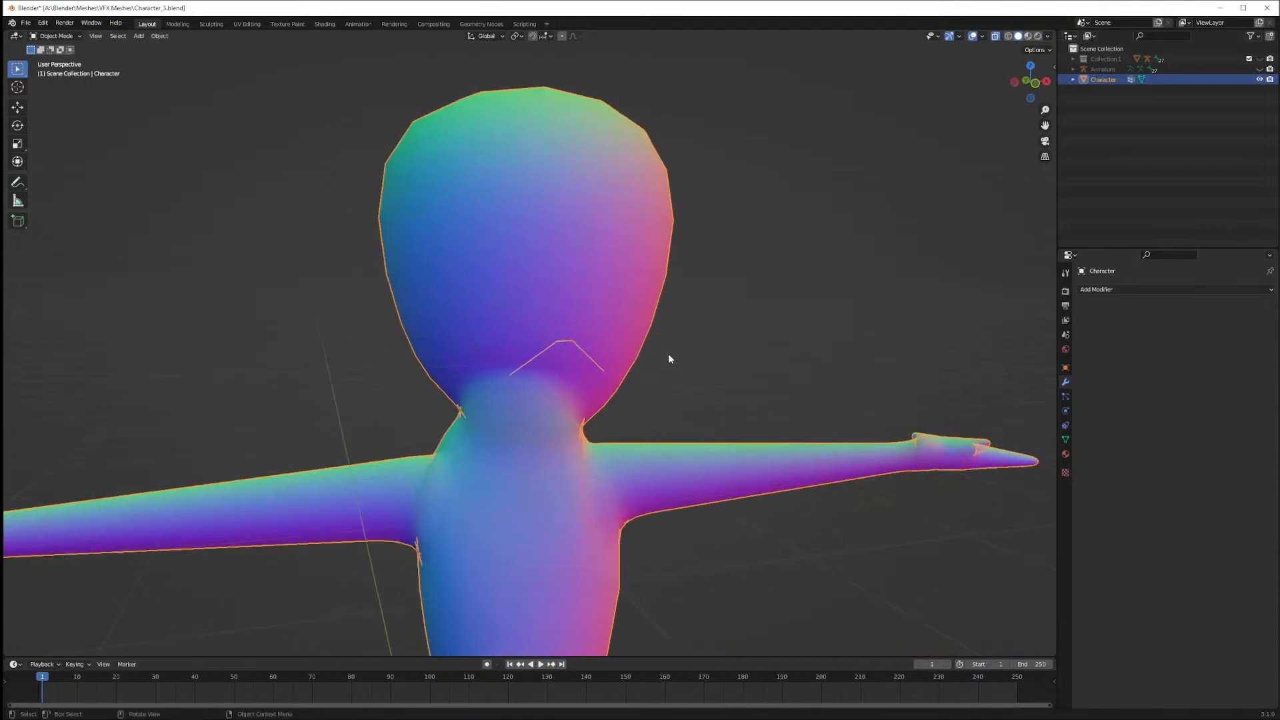
key("Tab")
key("Tab")
key("Tab")
key("Tab")
key("Tab")
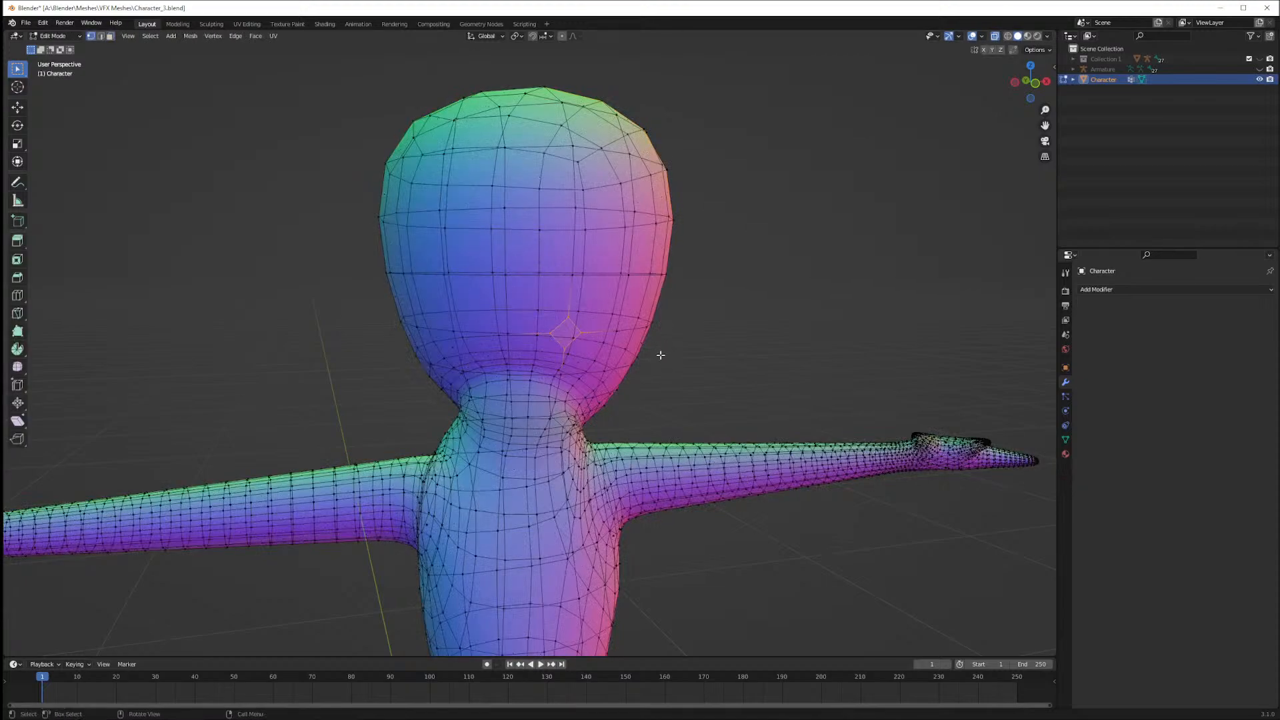
middle_click_drag(709, 337, 382, 105)
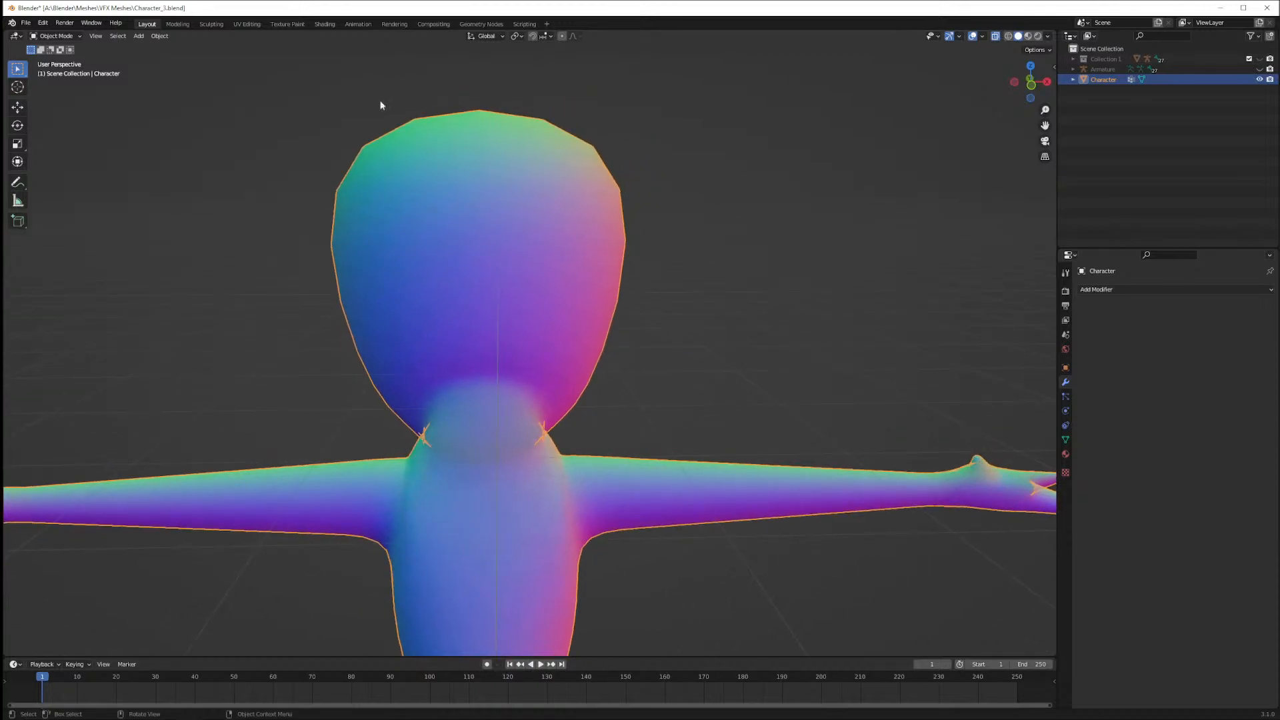
Set up the Inflate/Deflate brush with a 124 px radius in Sculpt Mode and turn X-ray off
left_click(70, 36)
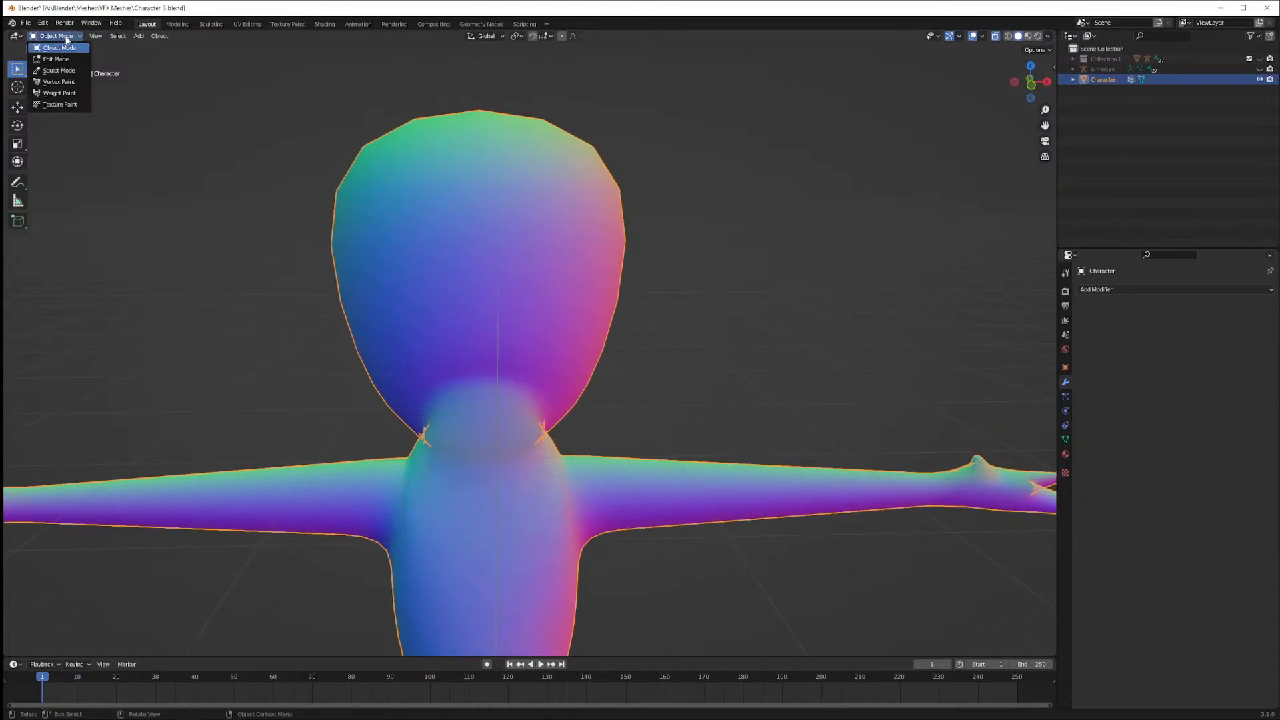
left_click(66, 73)
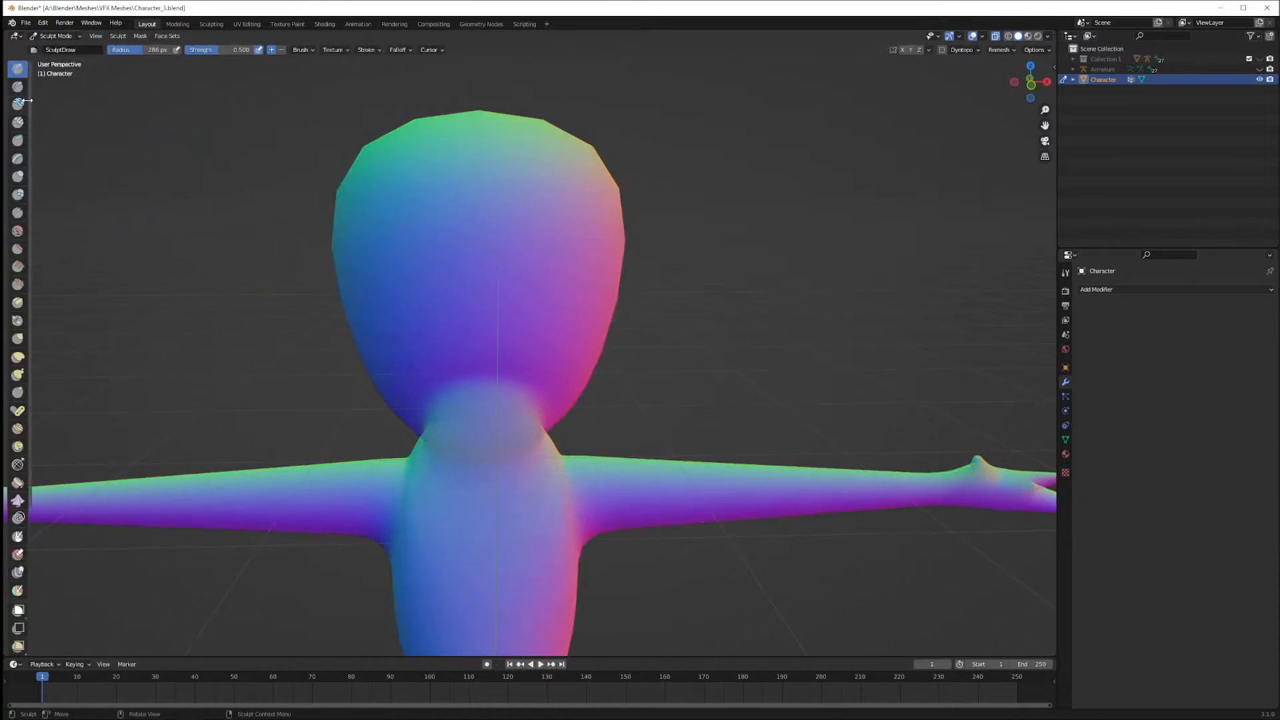
left_click(17, 176)
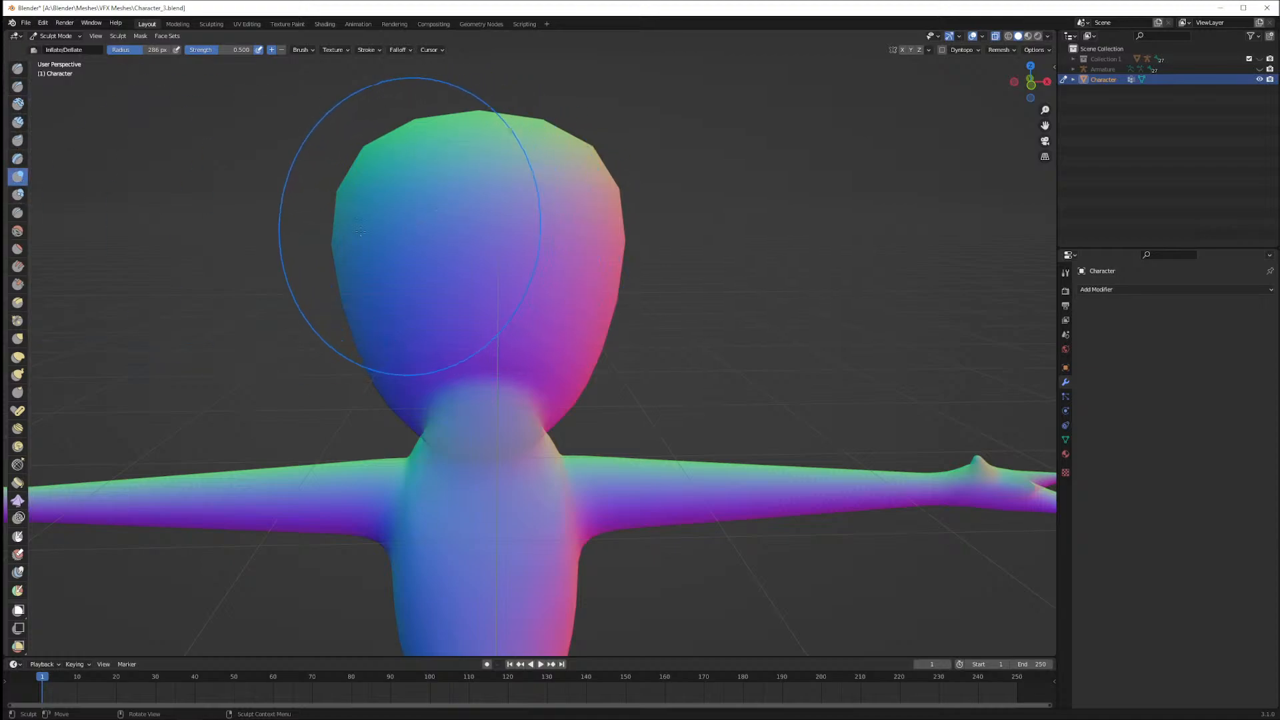
left_click_drag(141, 49, 121, 49)
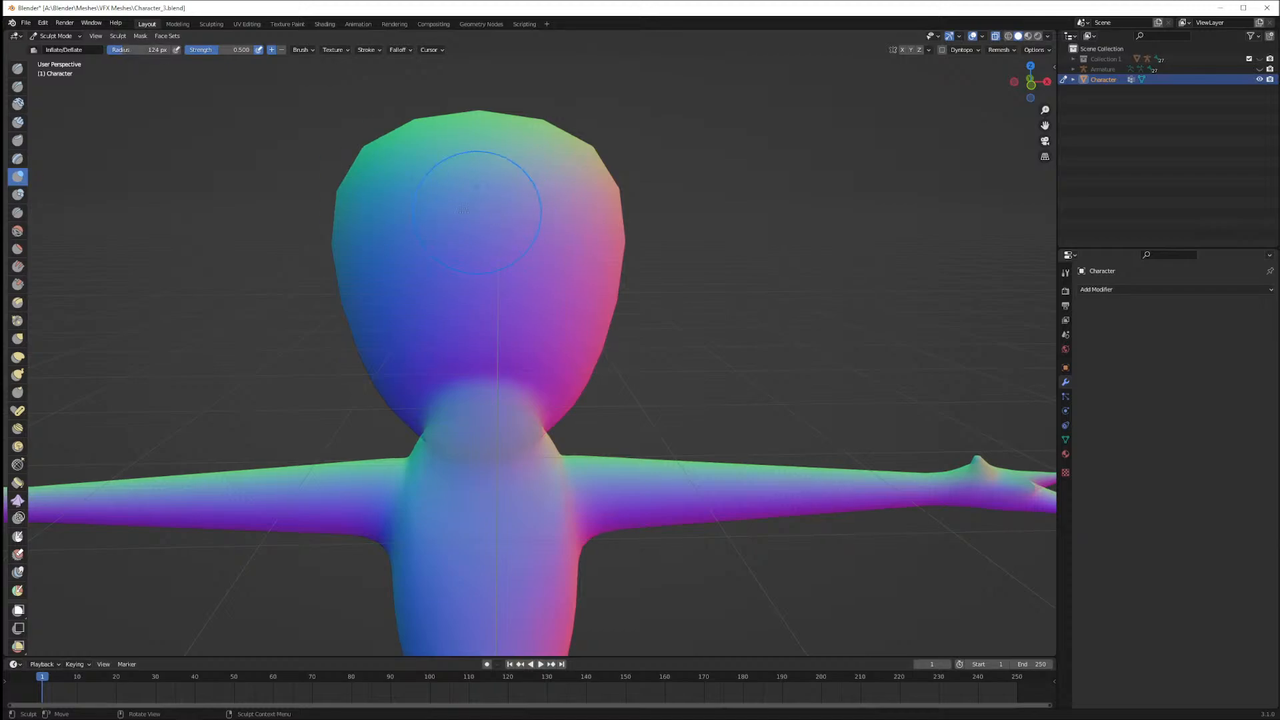
key("ctrl+z")
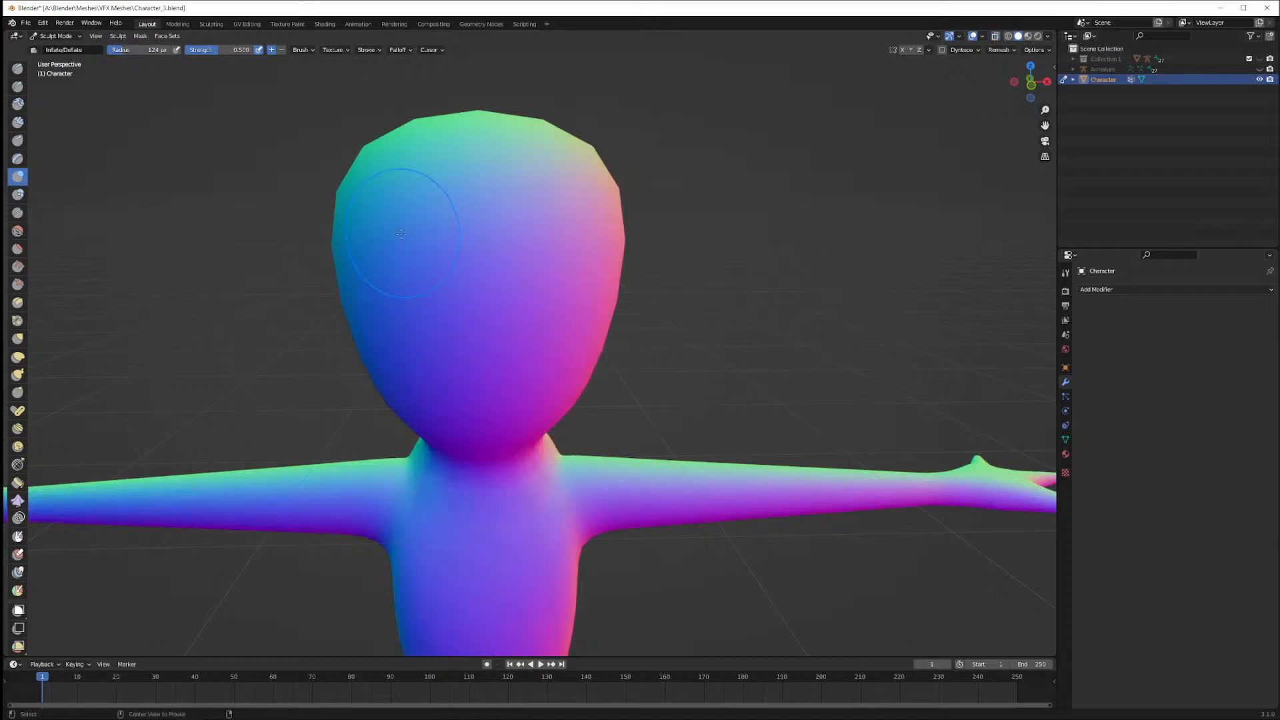
middle_click_drag(420, 237, 489, 266)
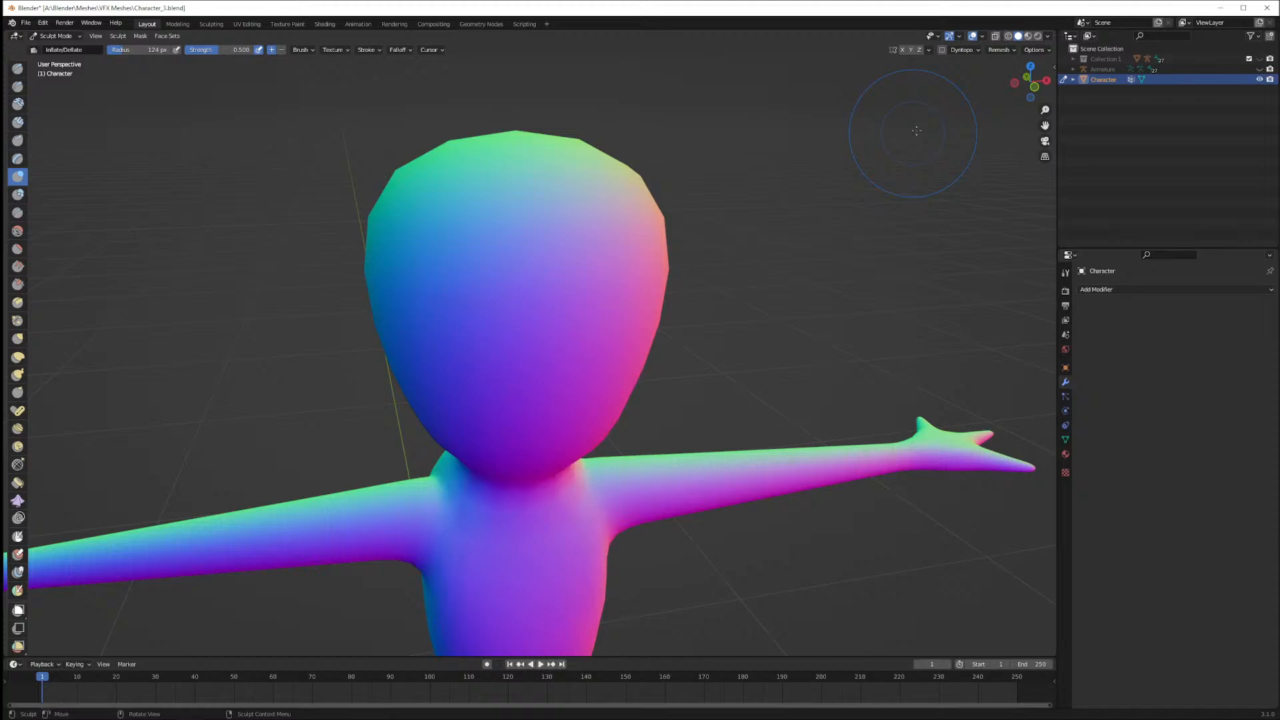
Switch the viewport's solid shading lighting to Studio and view the head from the front
left_click(1049, 36)
left_click(1005, 86)
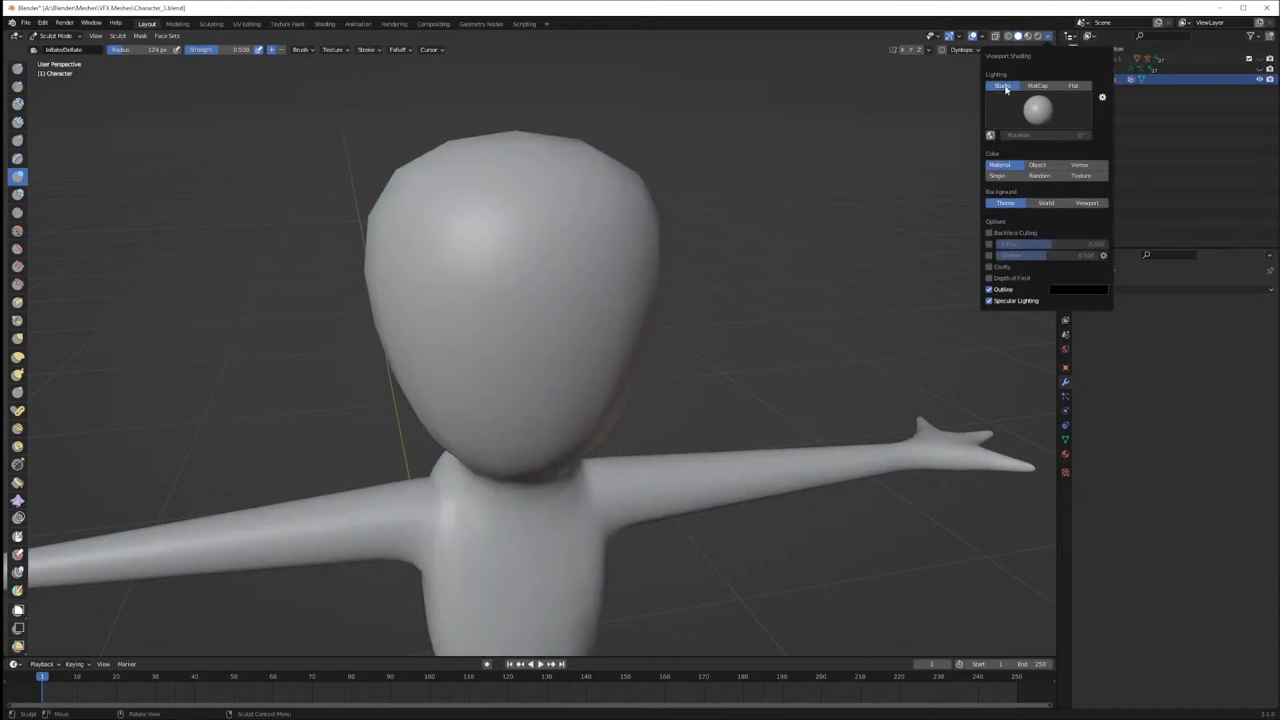
middle_click_drag(497, 265, 468, 220)
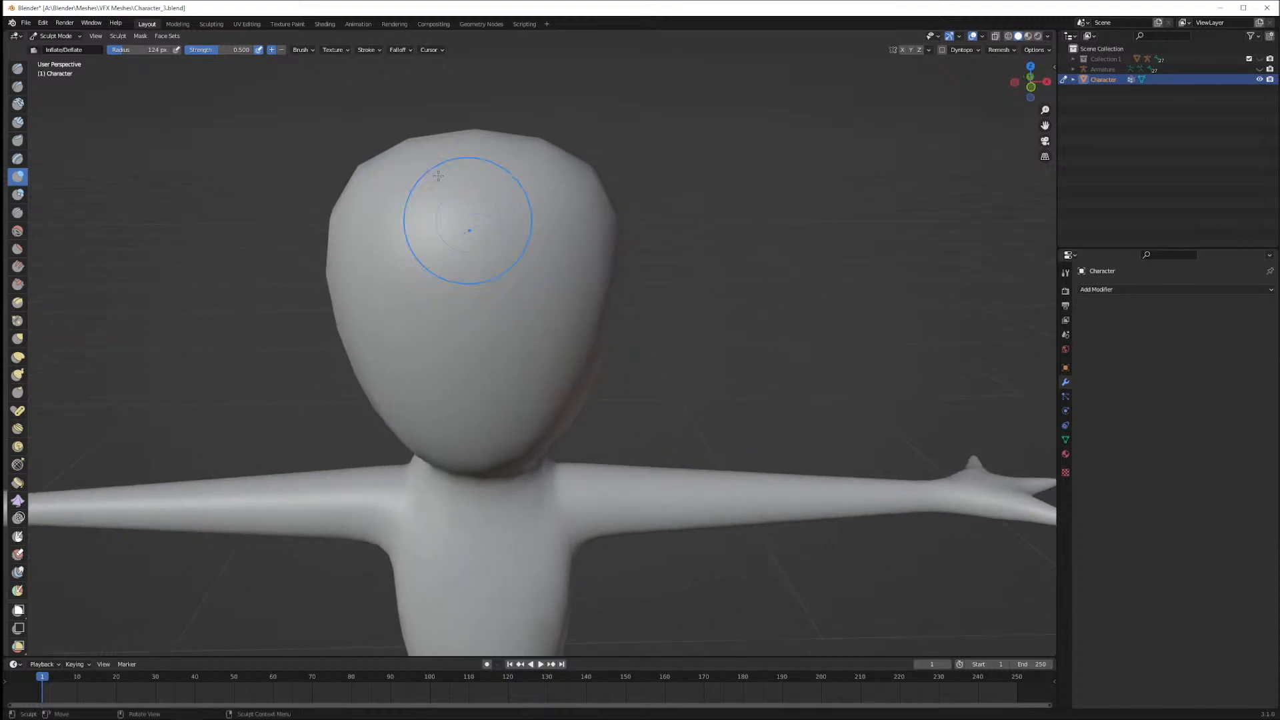
Sculpt a short Inflate/Deflate stroke on the forehead at strength 1.000 and return to Edit Mode
left_click_drag(234, 52, 260, 53)
left_click_drag(404, 235, 432, 263)
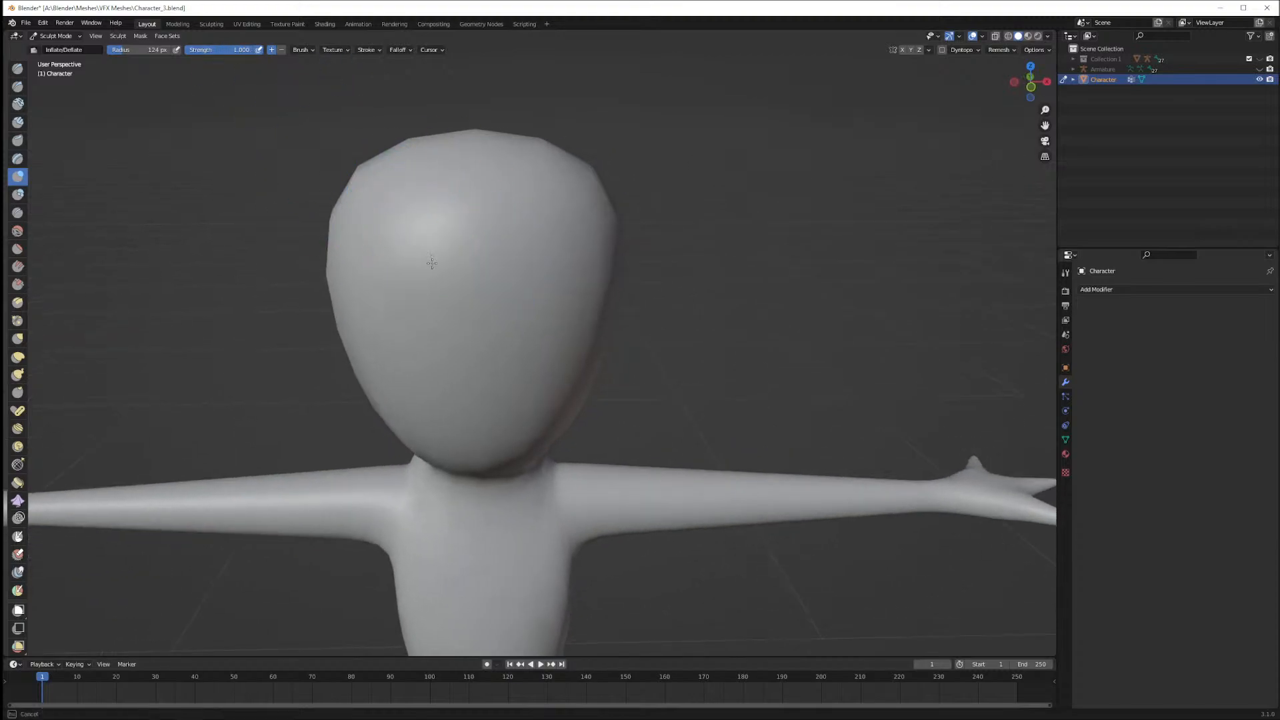
key("Tab")
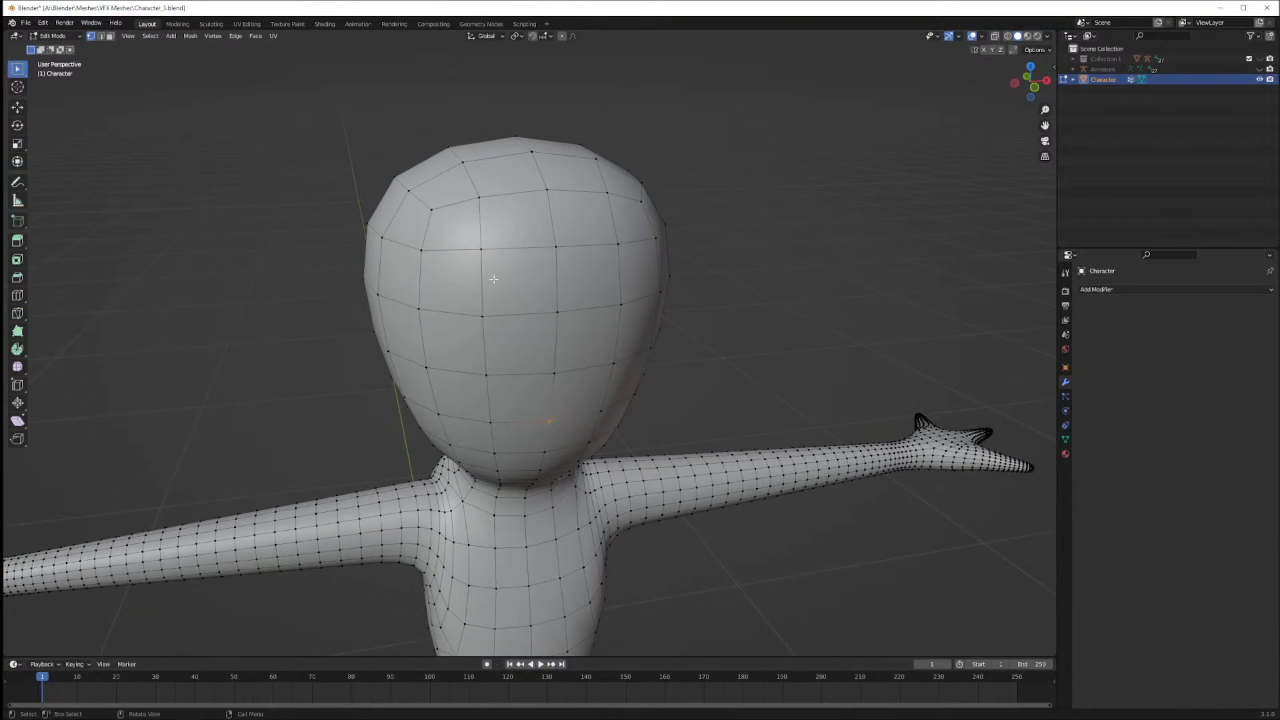
Switch to Sculpt Mode, check the Blob brush's settings and choose the Grab brush instead
left_click(50, 36)
left_click(59, 71)
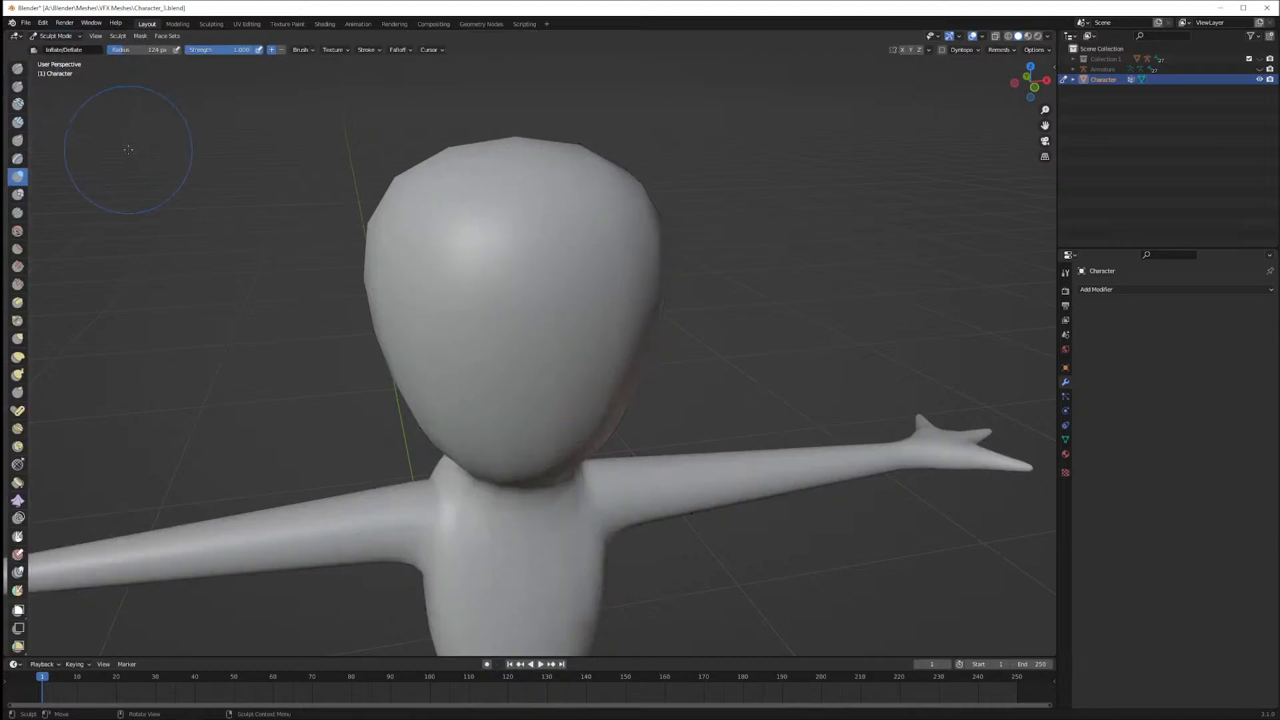
left_click(18, 194)
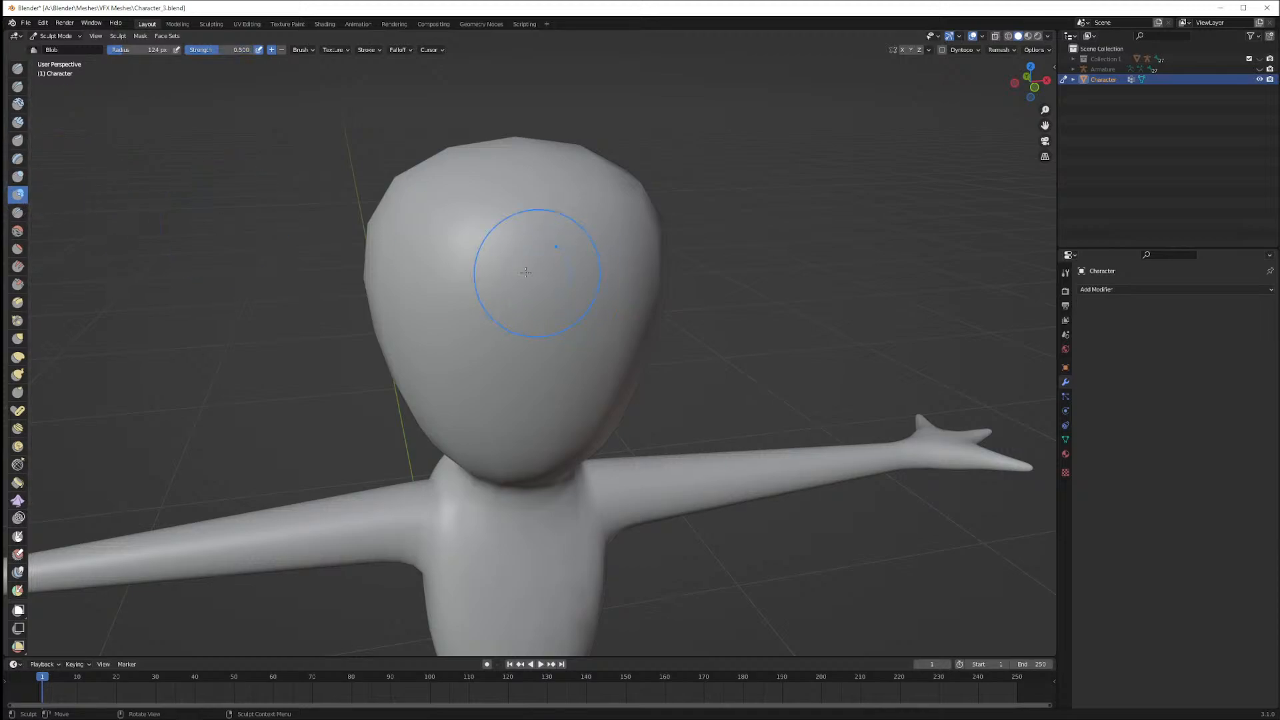
right_click(480, 279)
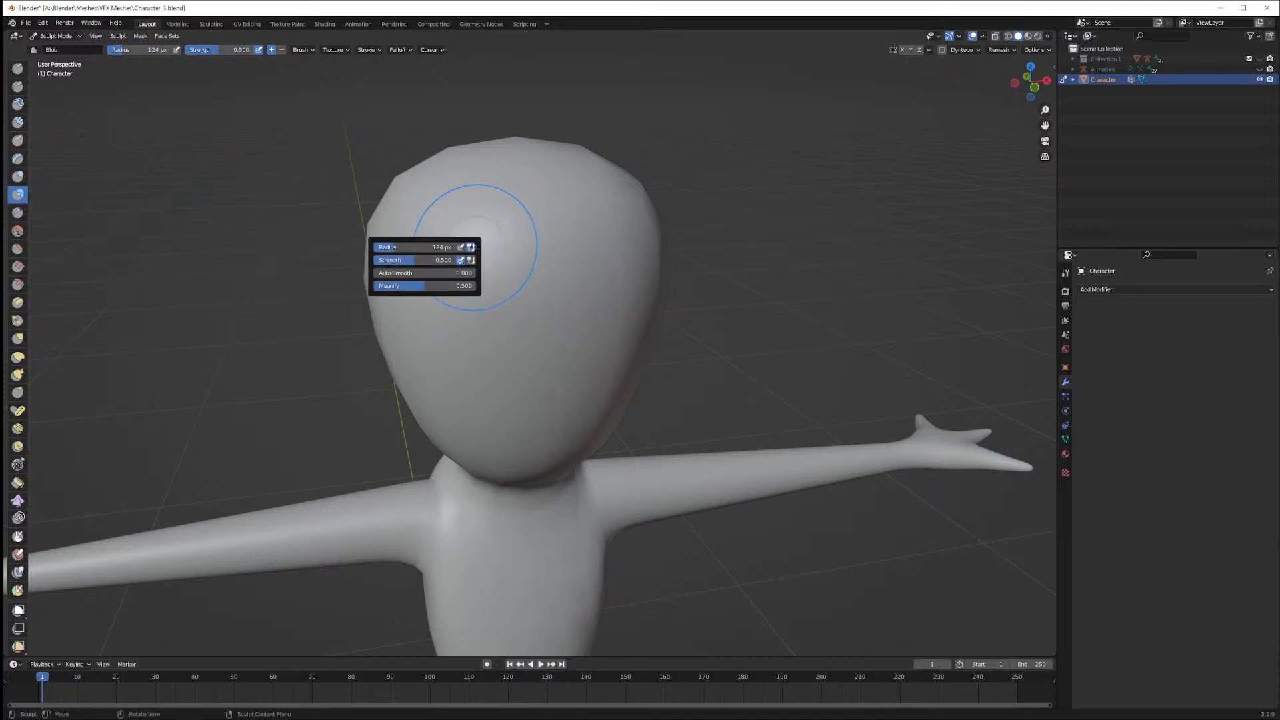
mouse_move(471, 251)
middle_mouse_down()
mouse_move(729, 262)
mouse_move(347, 87)
middle_mouse_up()
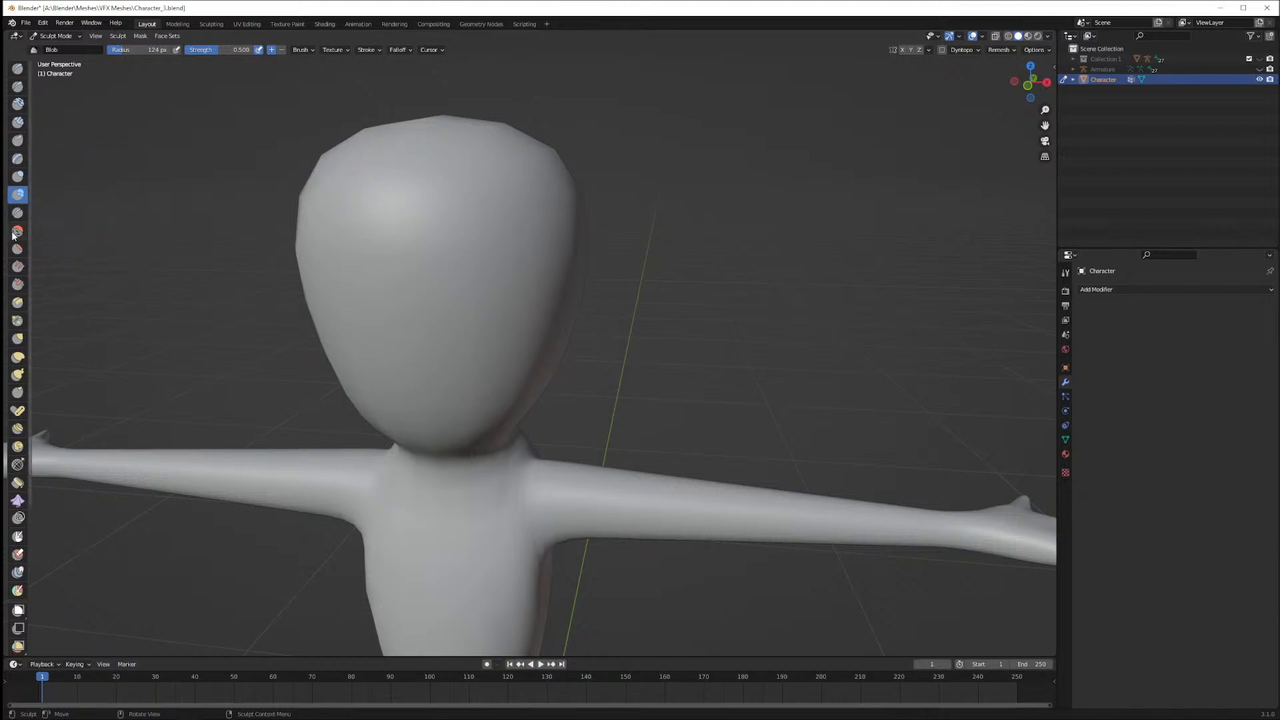
left_click(15, 344)
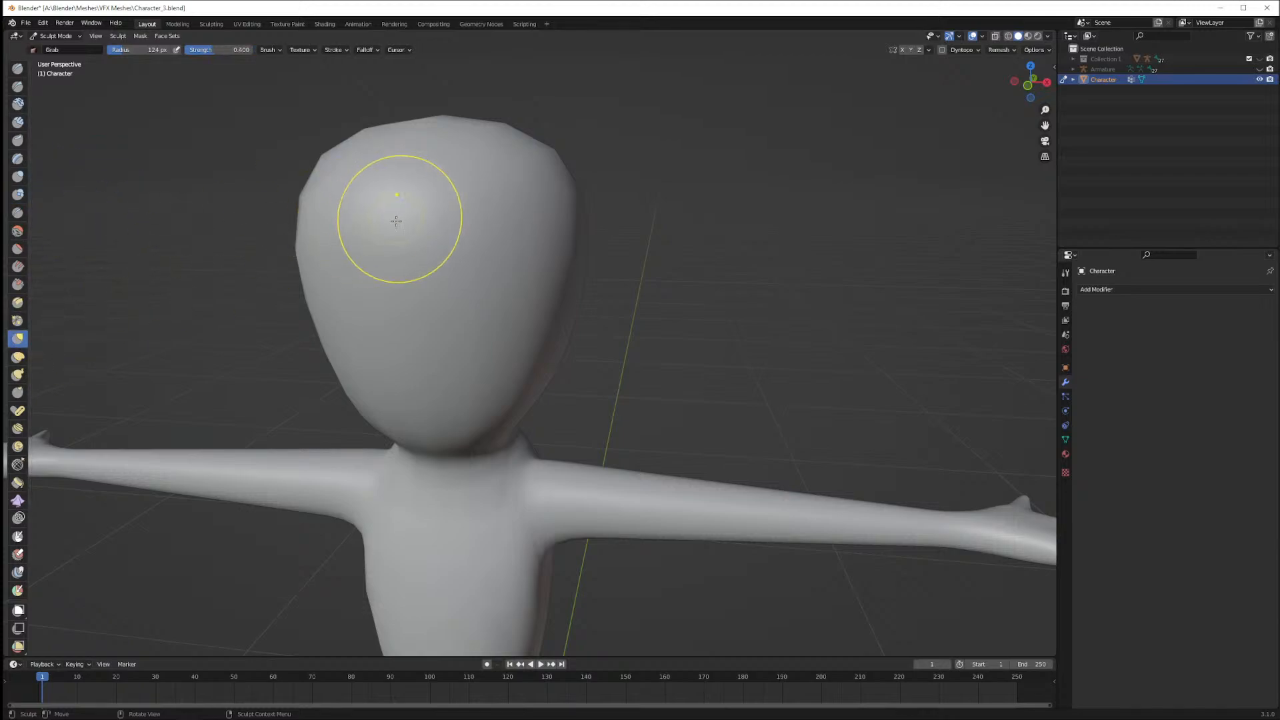
Examine the head's vertex layout in Edit Mode and return to Sculpt Mode
key("Tab")
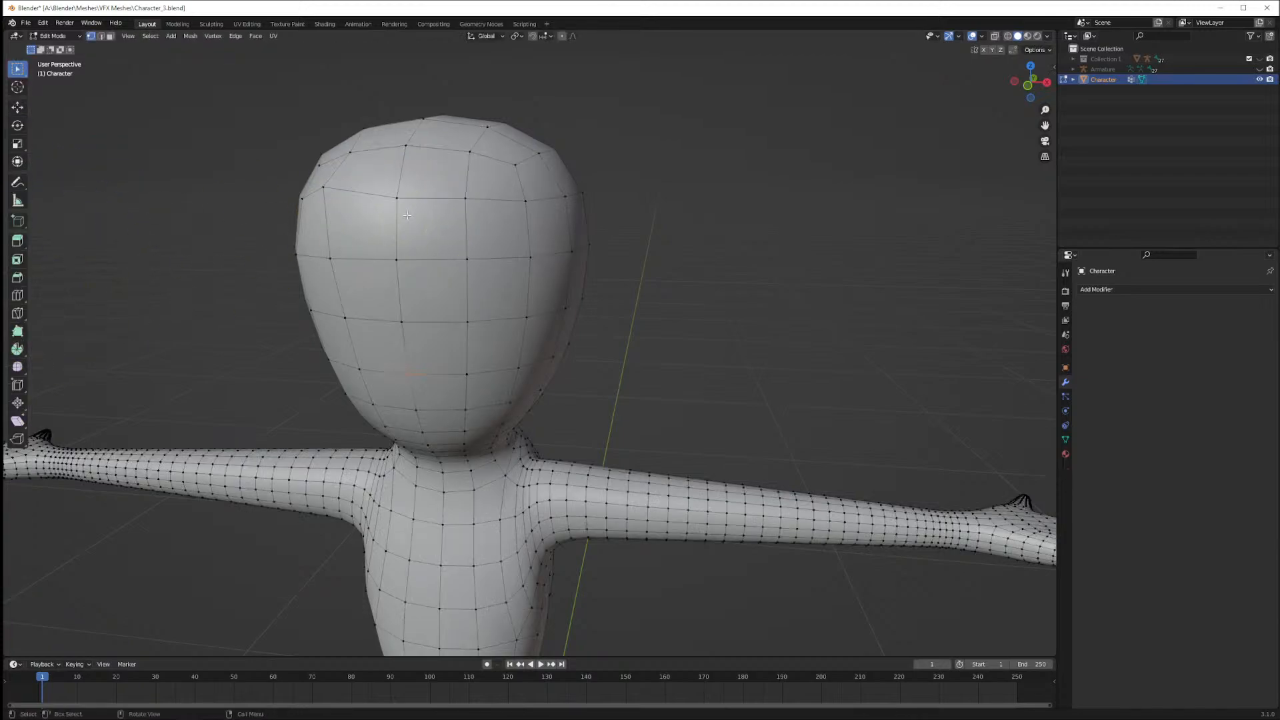
middle_click_drag(410, 220, 447, 239)
left_click(450, 257)
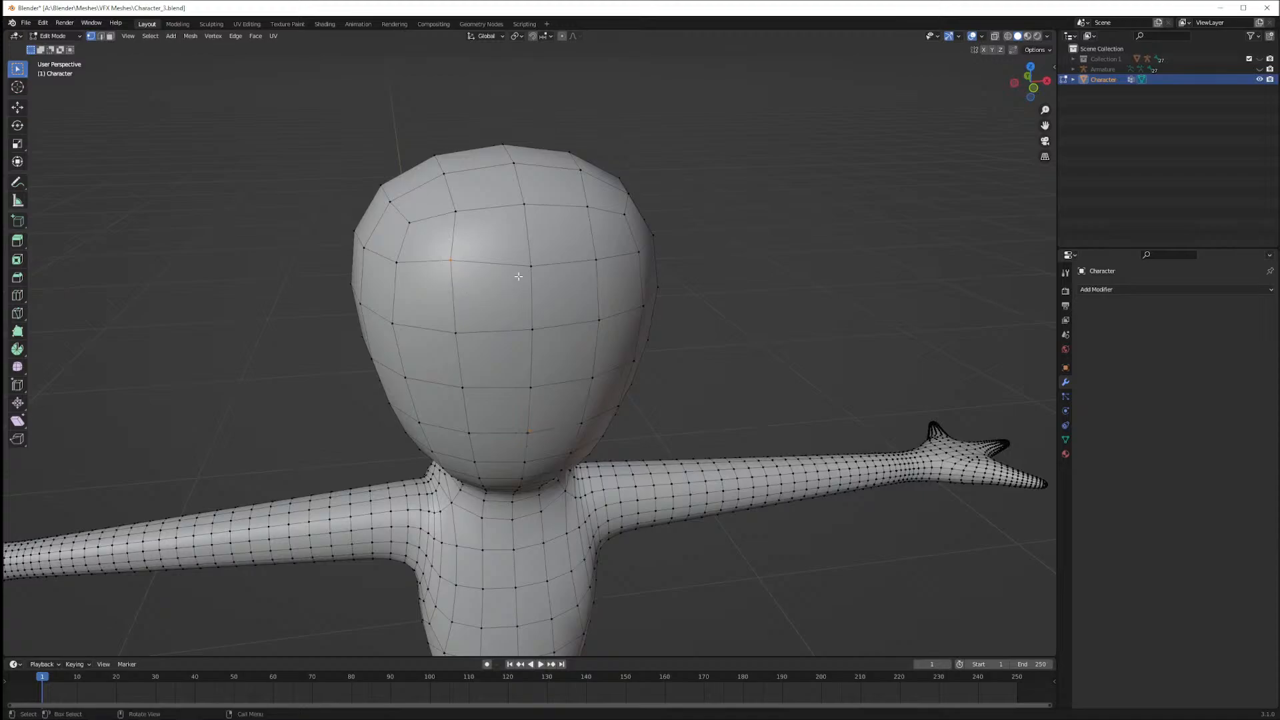
middle_click_drag(537, 323, 403, 240)
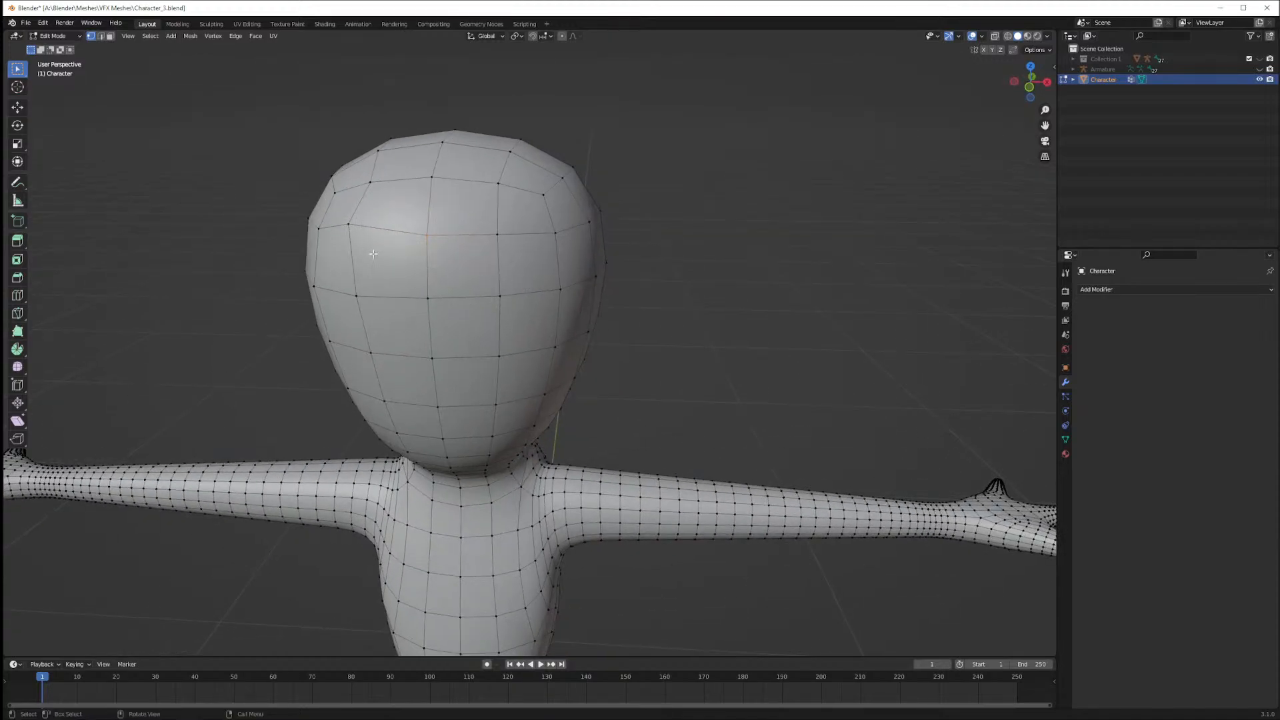
scroll(426, 252, "down", 1)
key("Tab")
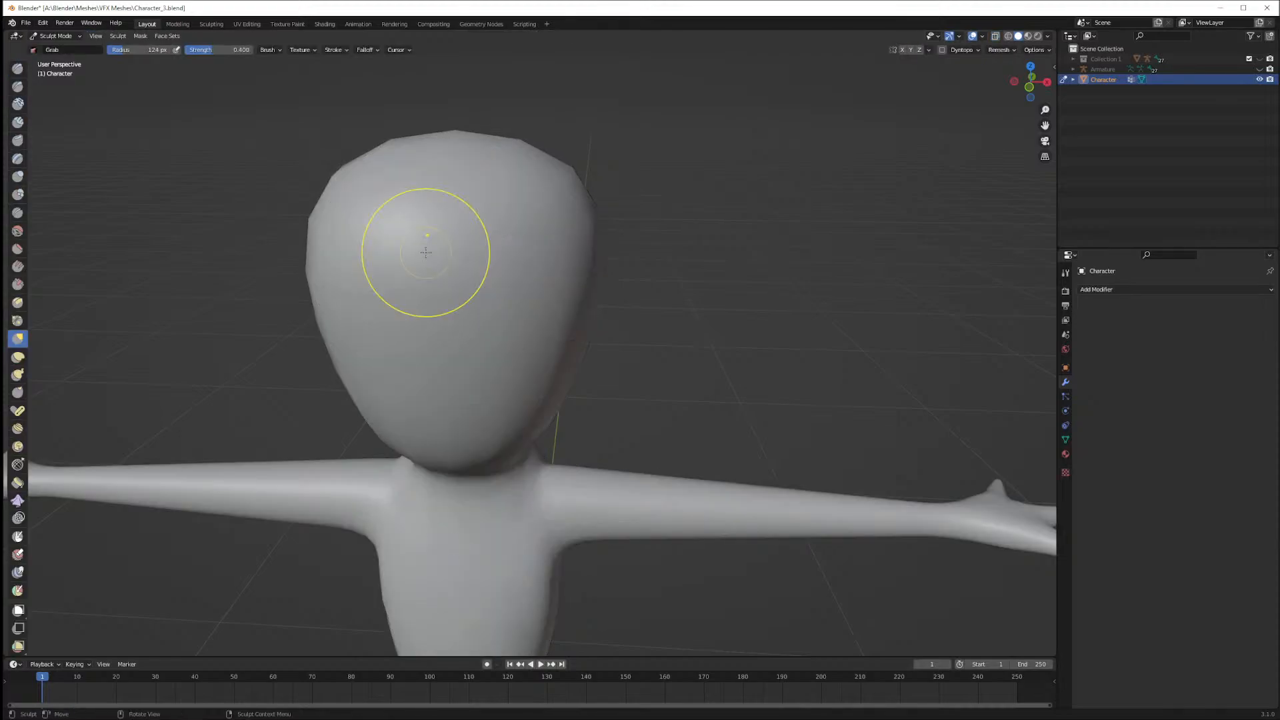
Save the blend file
scroll(443, 262, "down", 2)
scroll(447, 278, "down", 4)
middle_click_drag(443, 272, 480, 285)
key("ctrl+s")
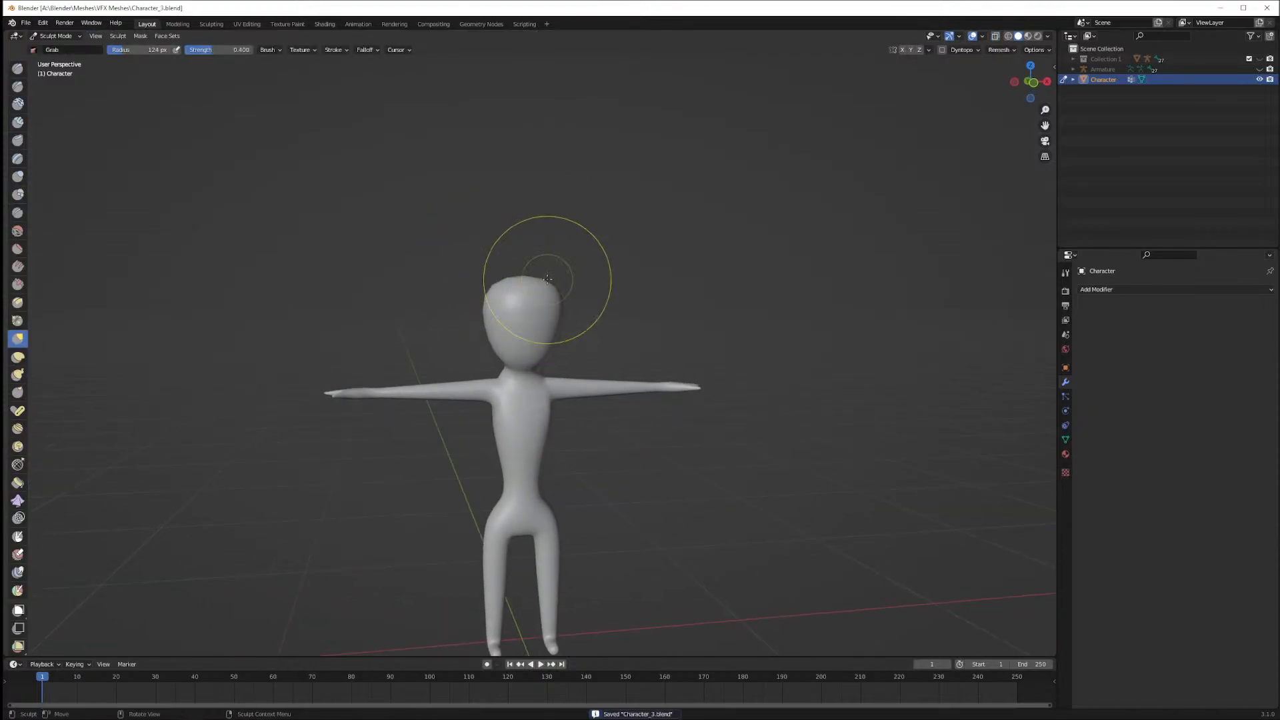
key("Tab")
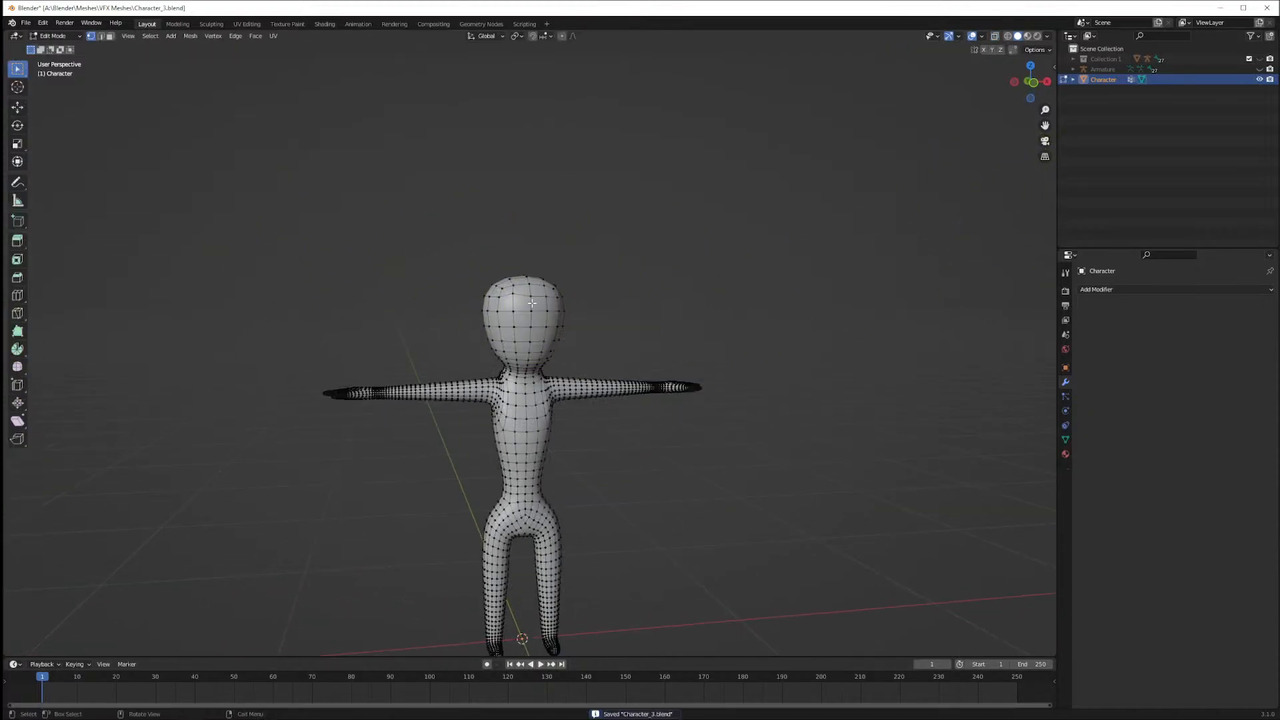
key("Tab")
key("Tab")
key("Tab")
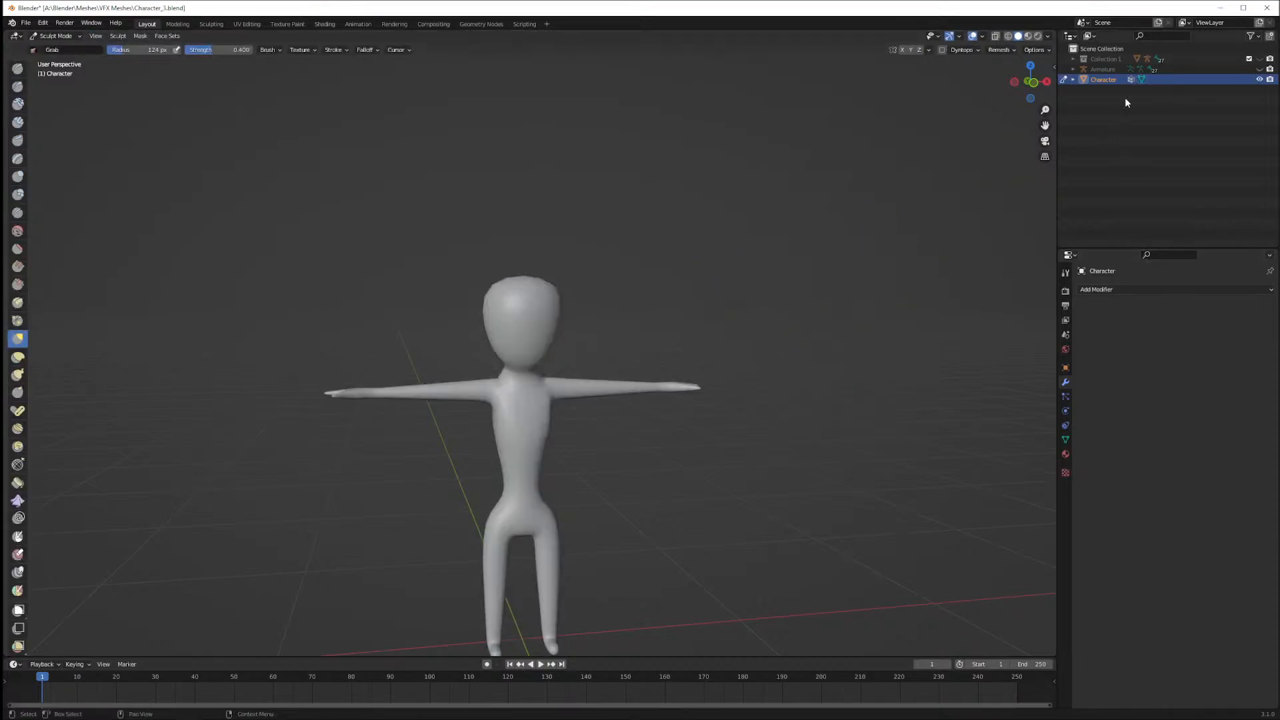
Expand Collection 1, unhide its backup character and hide the edited Character mesh to compare them
left_click(1102, 69)
left_click(1074, 59)
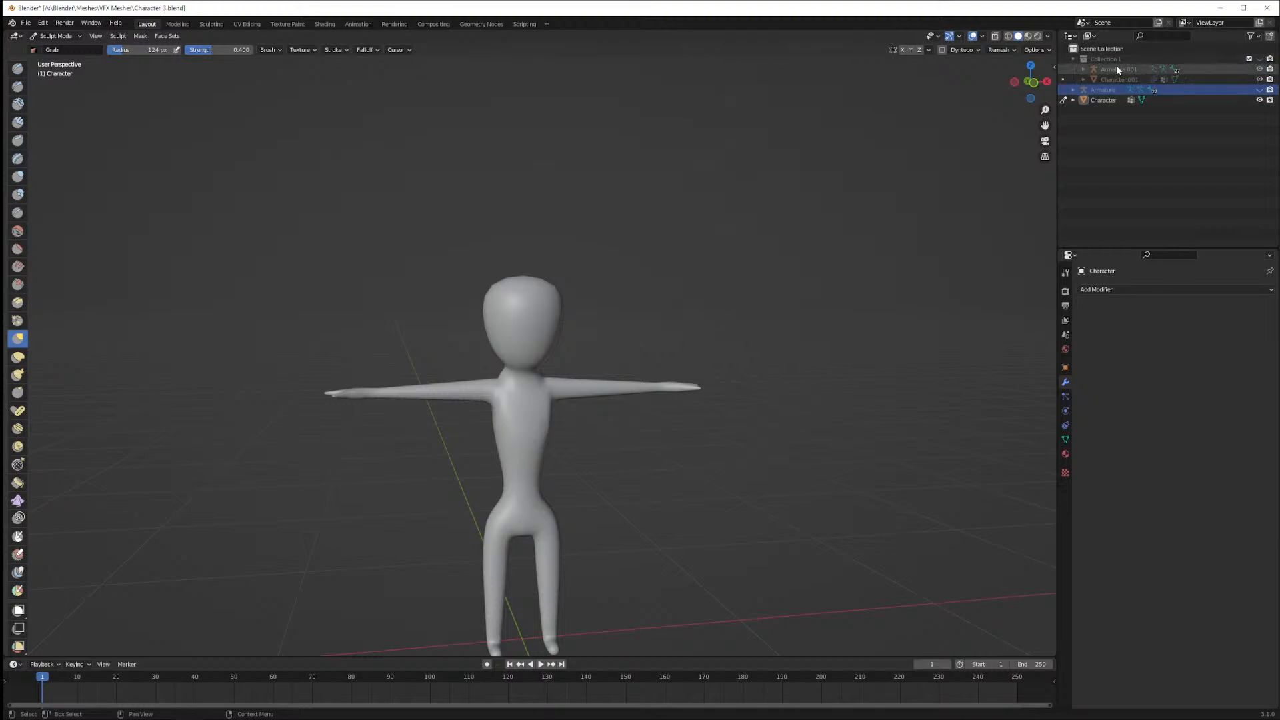
left_click(1260, 59)
left_click(1260, 69)
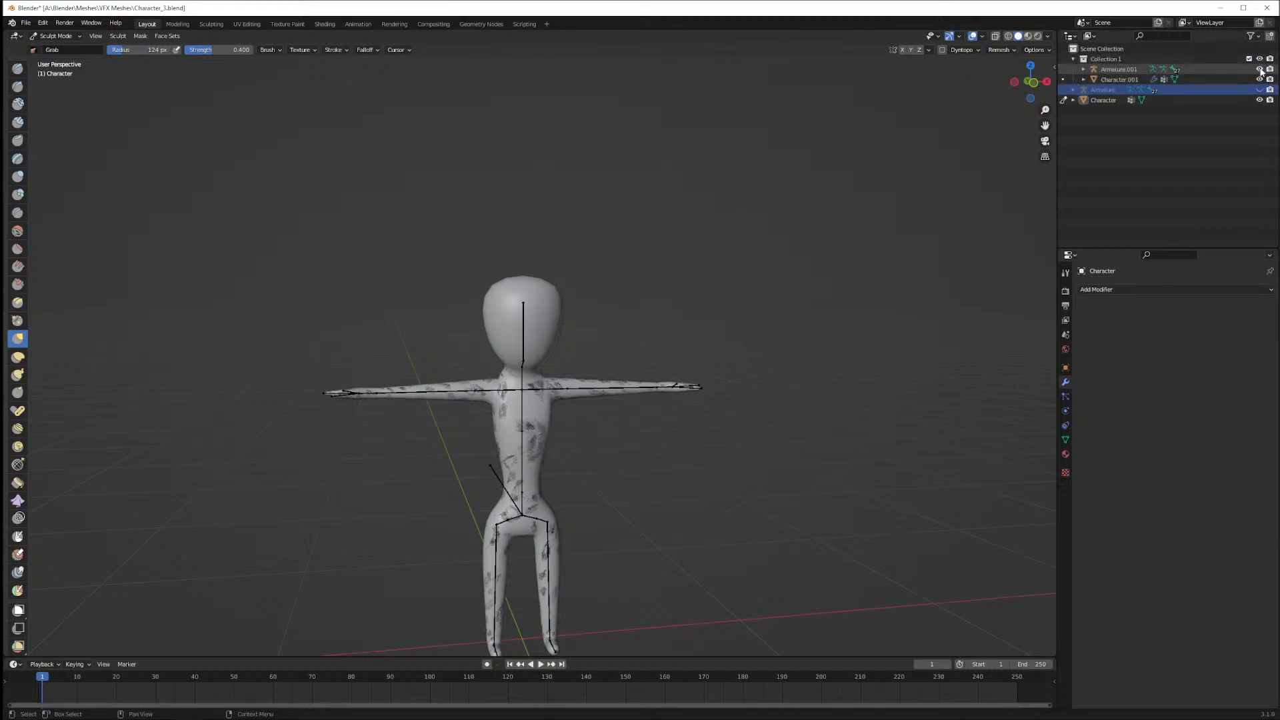
left_click(1260, 100)
left_click(1119, 69)
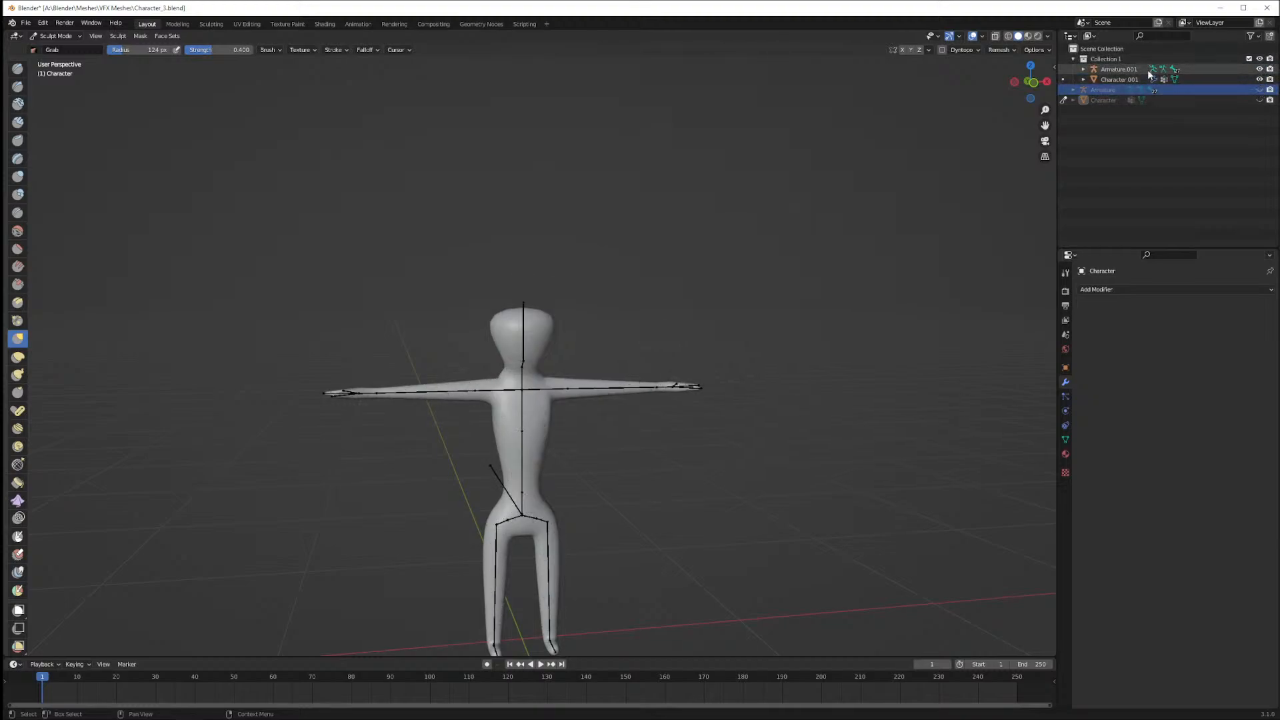
Hide Collection 1 and show the Armature and Character objects, with Character selected
left_click(1260, 59)
left_click(1260, 89)
left_click(1260, 100)
mouse_move(700, 313)
middle_mouse_down()
mouse_move(600, 314)
mouse_move(686, 300)
middle_mouse_up()
left_click(1104, 89)
left_click(1109, 103)
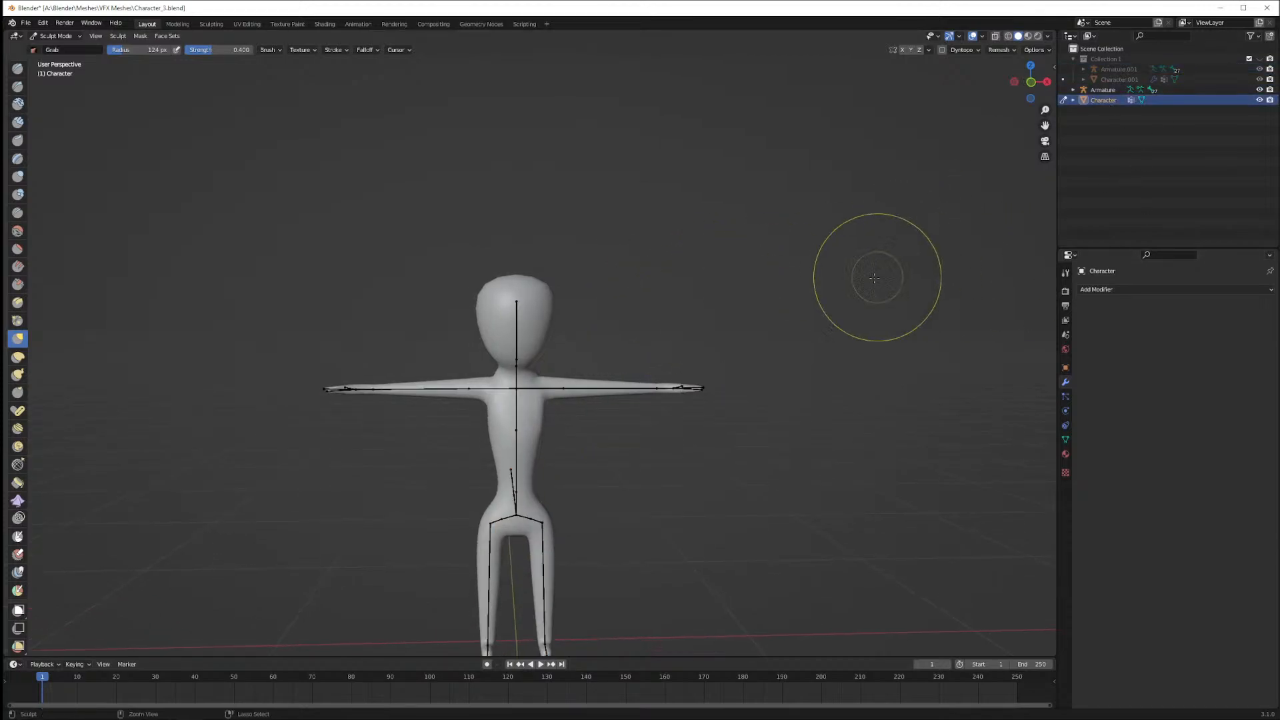
Undo back to the Edit Mode state in which Character still has its Armature modifier
key("ctrl+z")
key("ctrl+z")
key("ctrl+shift+z")
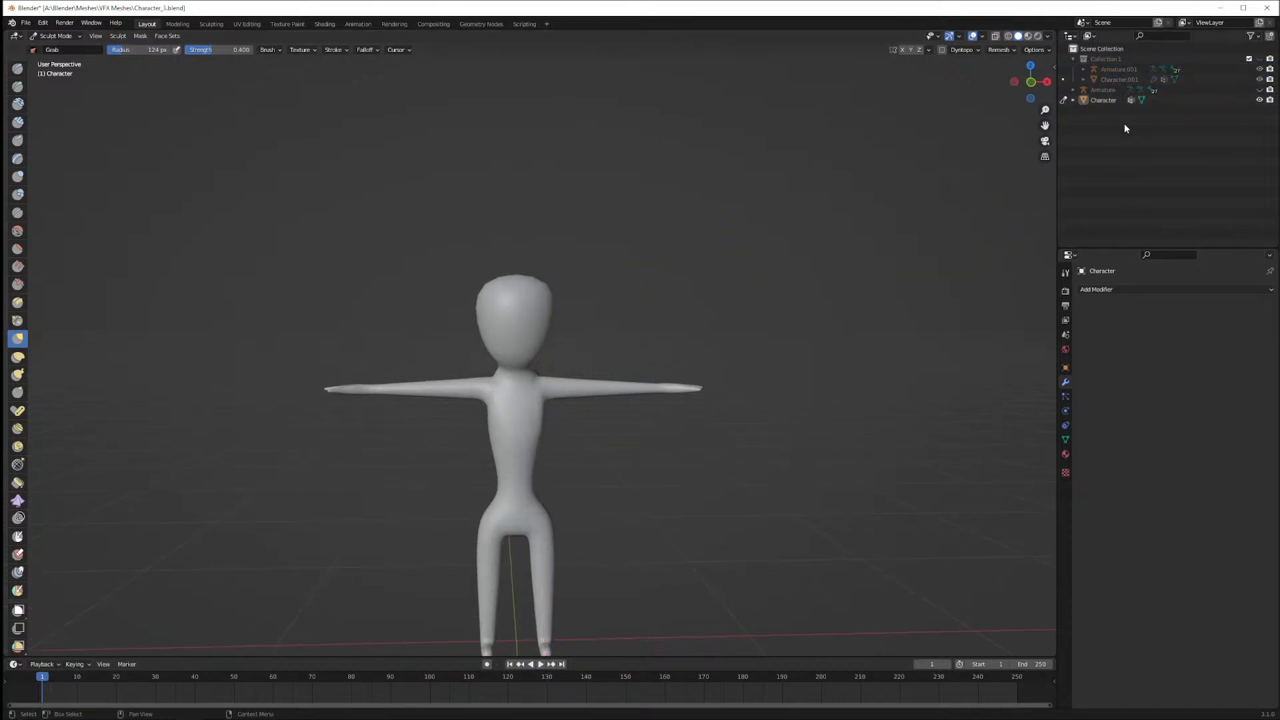
left_click(1120, 100)
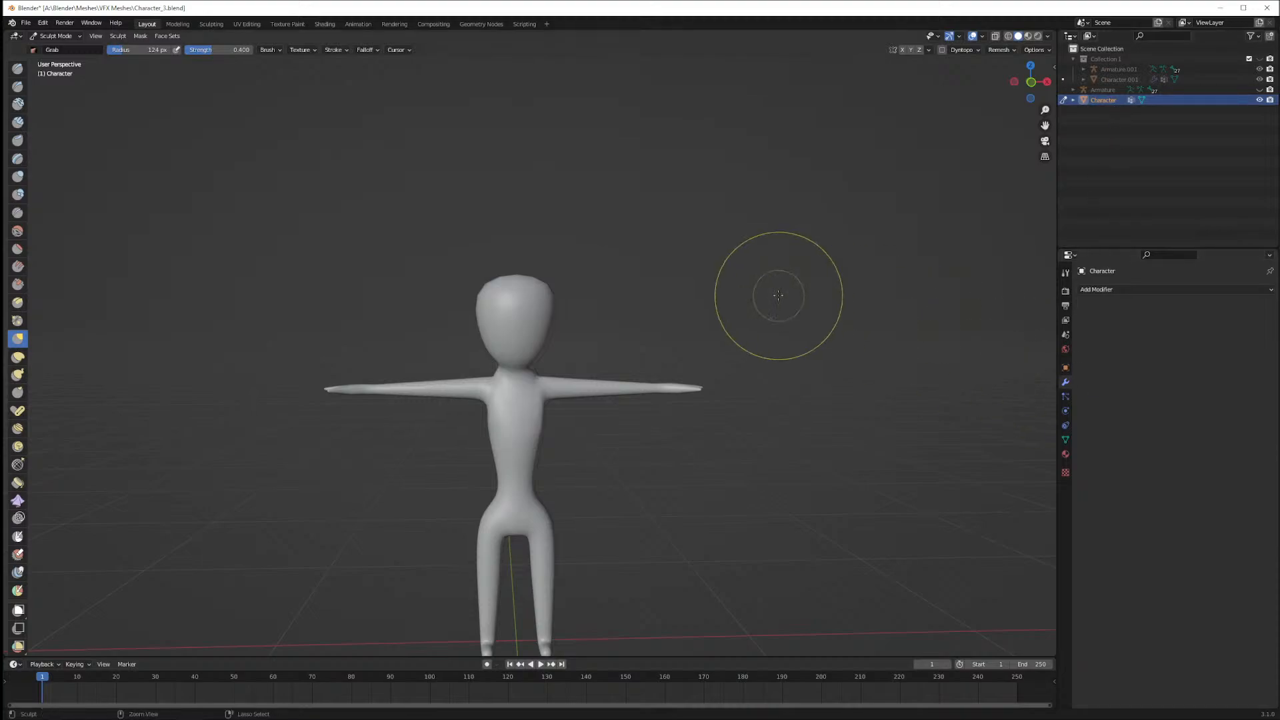
key("ctrl+z")
key("ctrl+z")
key("ctrl+z")
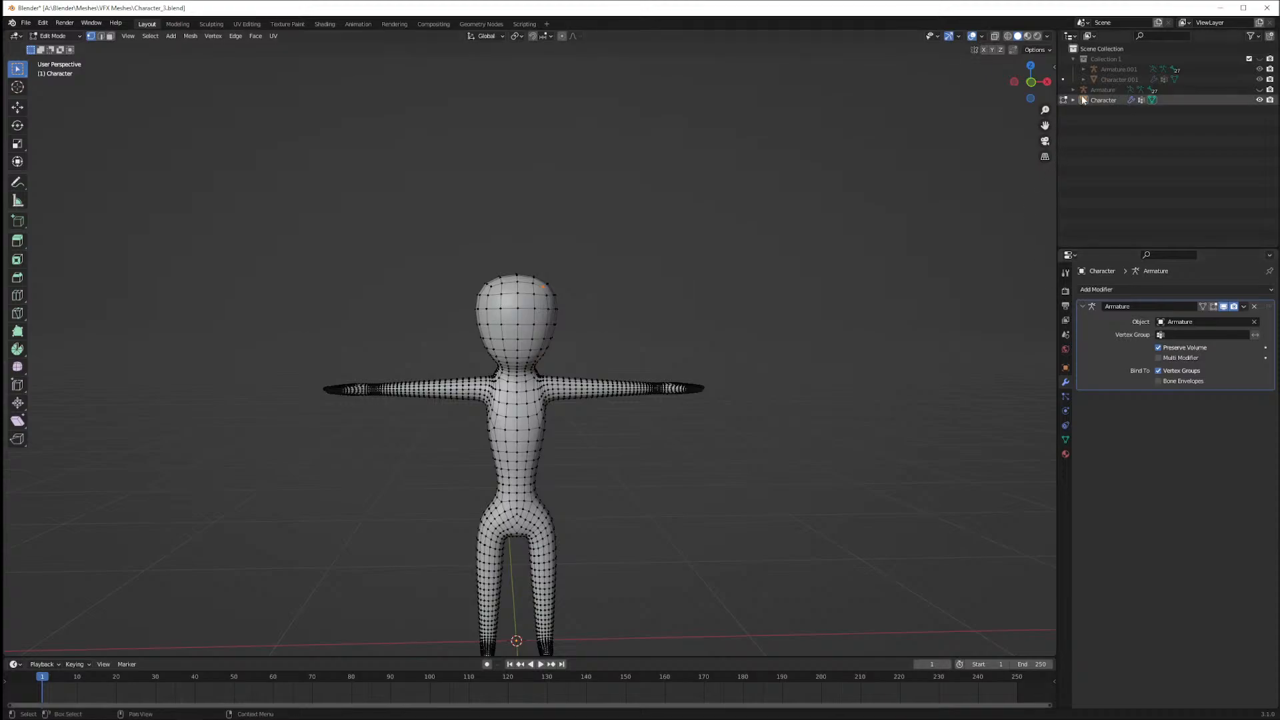
Add a level 2 Subdivision modifier to Character in Object Mode and save the file
key("Tab")
key("ctrl+2")
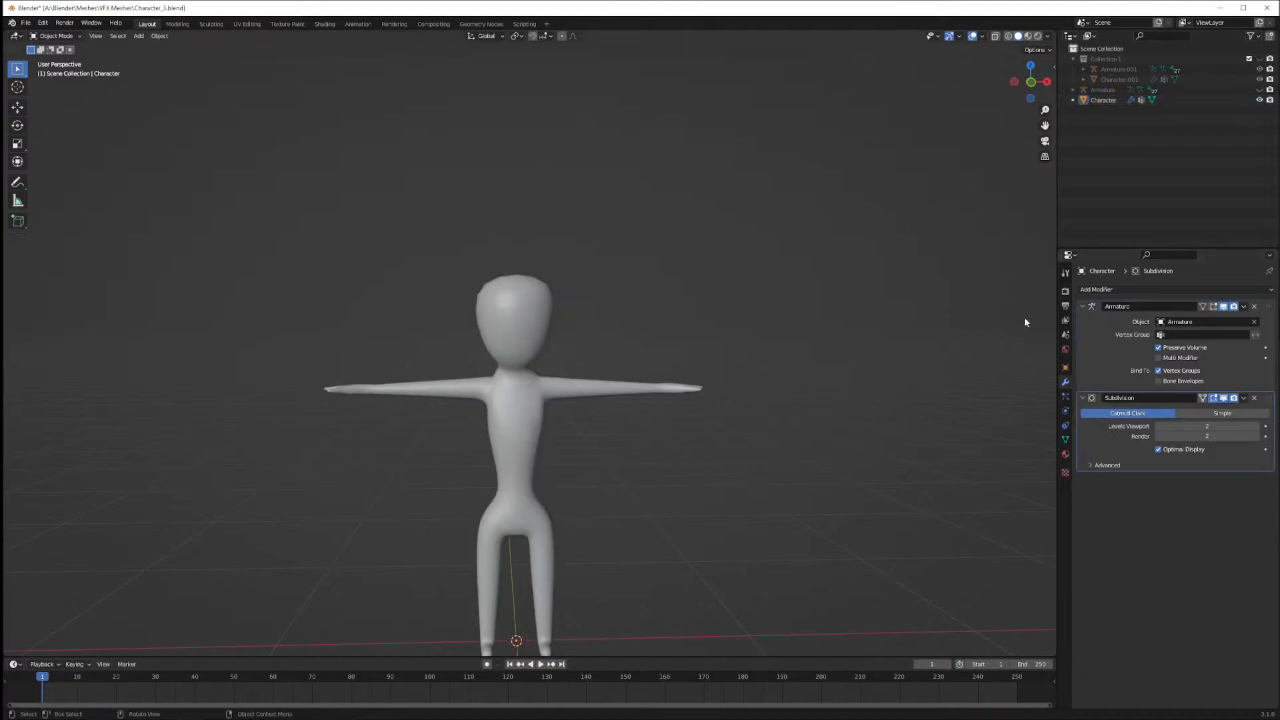
middle_click_drag(552, 427, 766, 371)
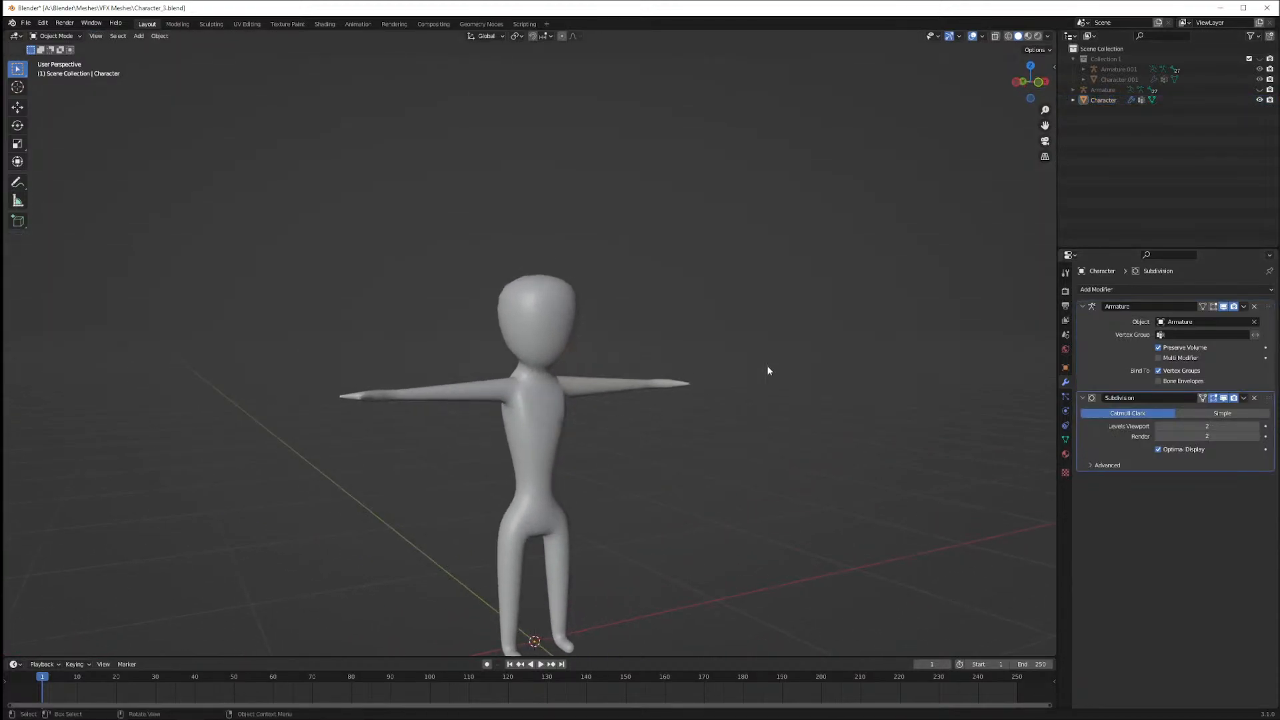
key("ctrl+s")
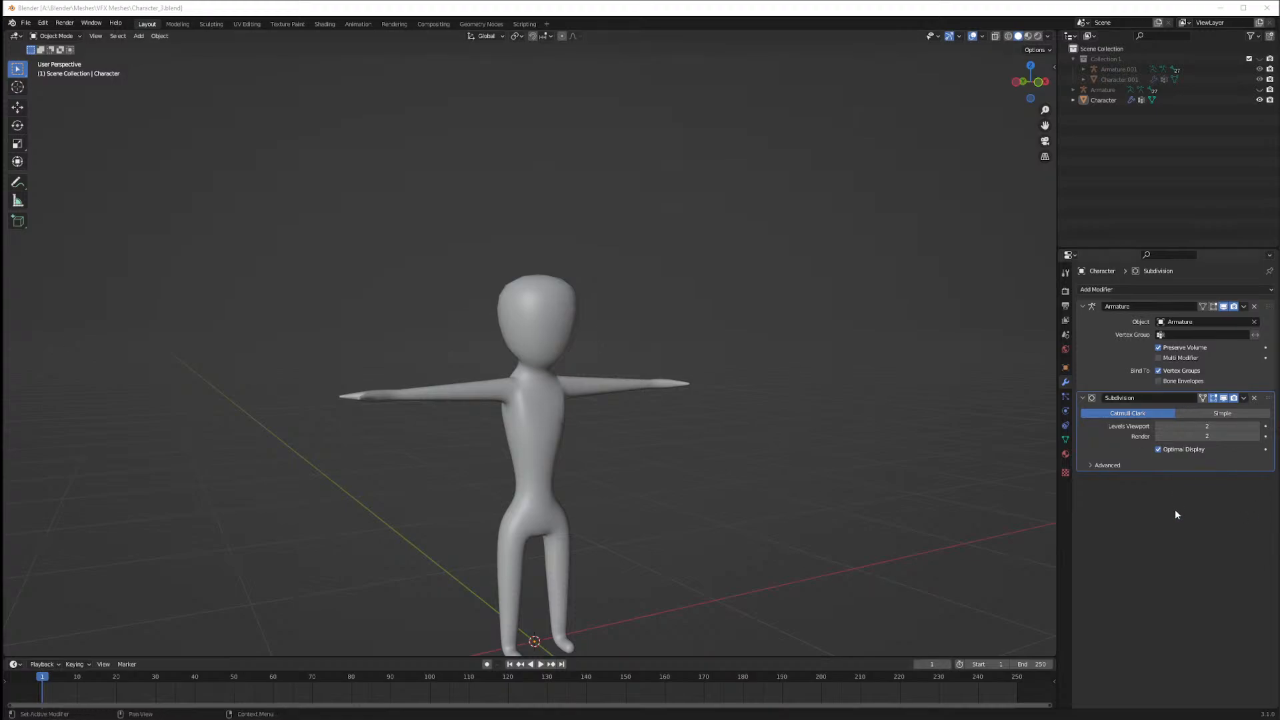
Unhide the Armature object, select it and switch it to Pose Mode
left_click(1117, 98)
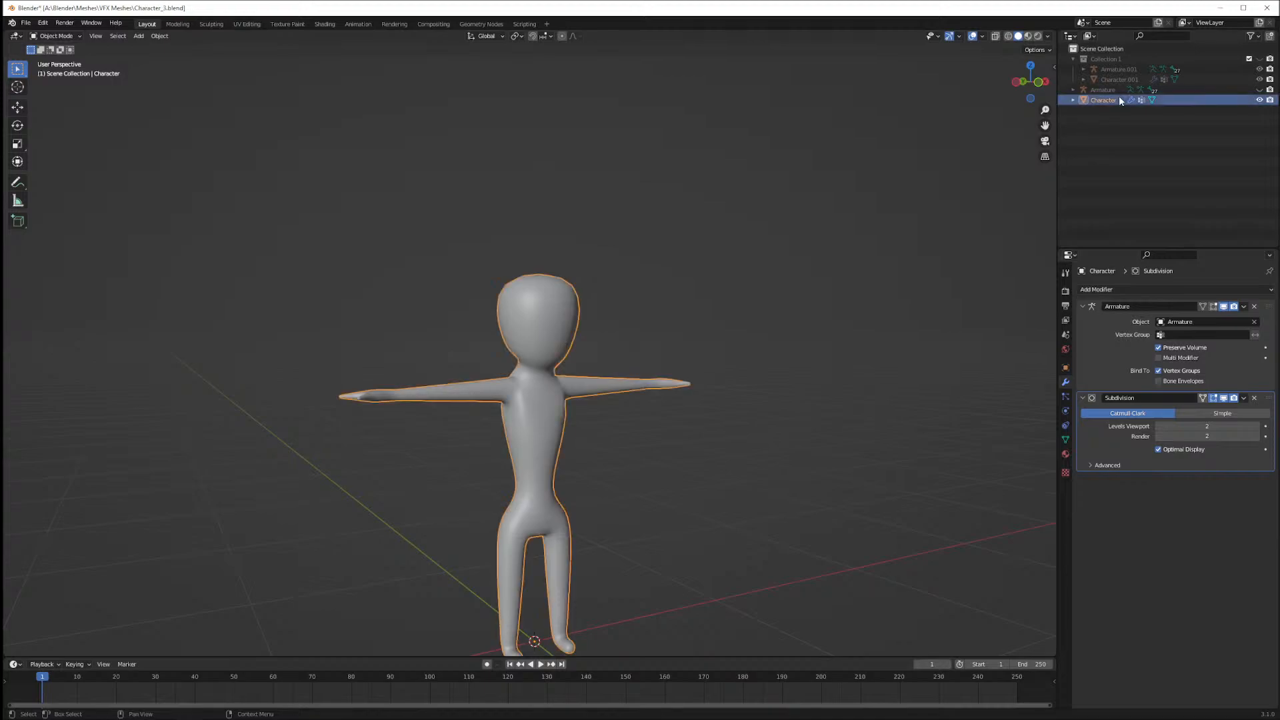
left_click(1260, 90)
middle_click_drag(728, 371, 686, 393)
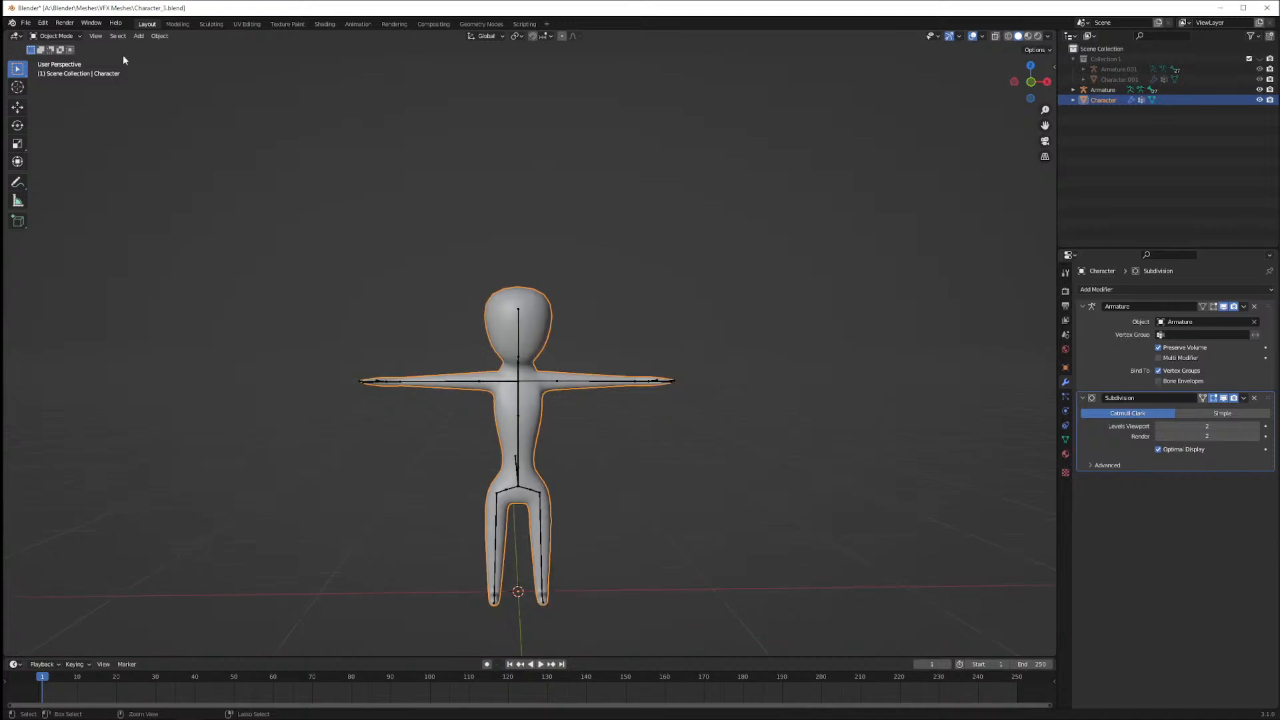
key("ctrl+Tab")
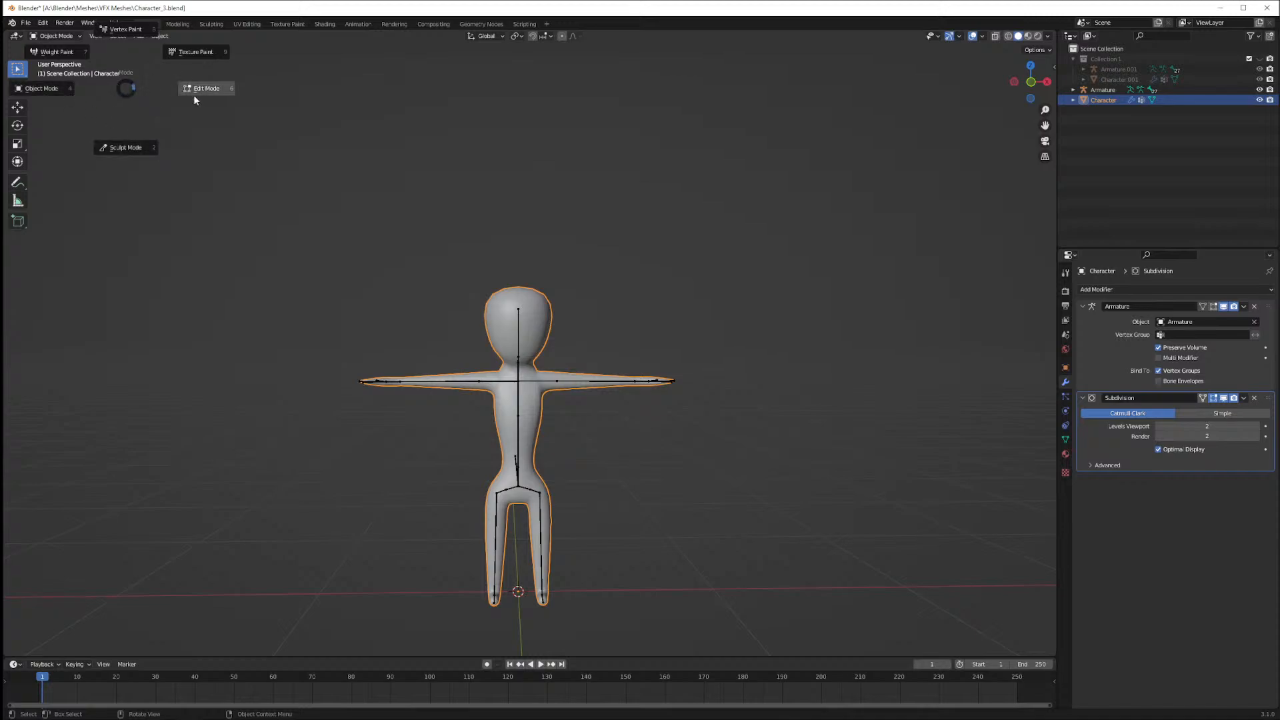
key("Escape")
left_click(1103, 89)
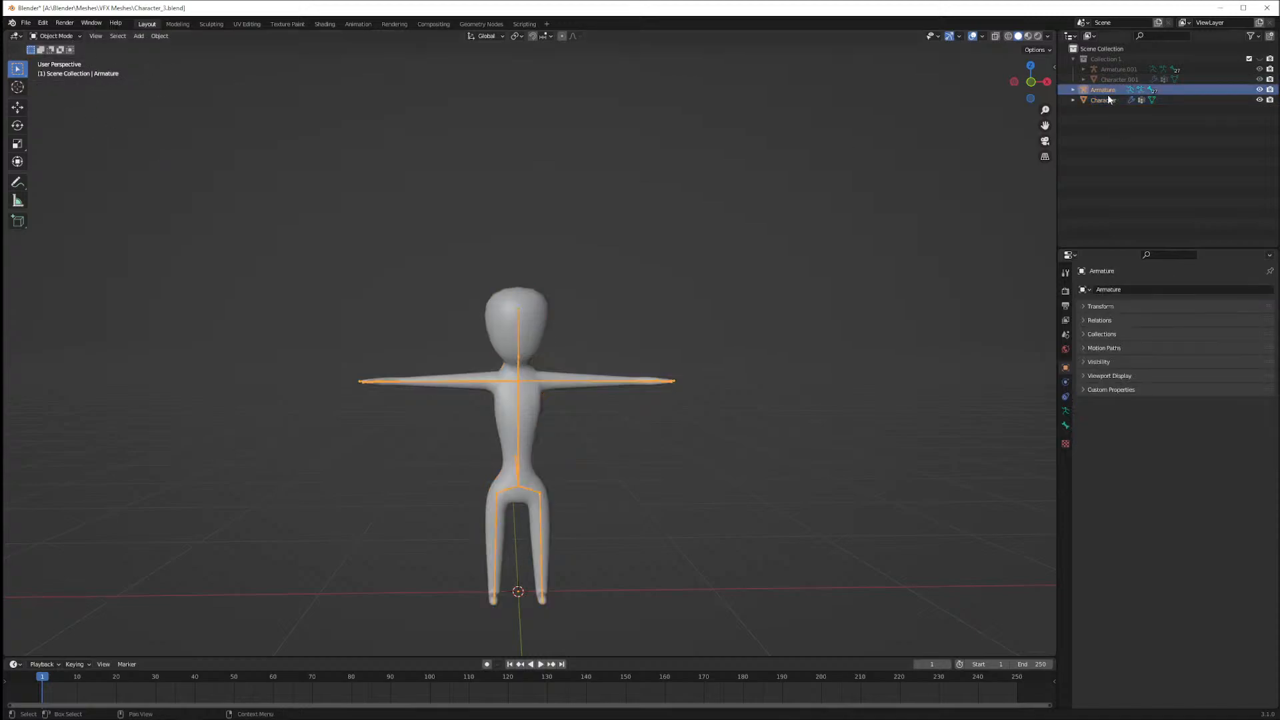
left_click(58, 37)
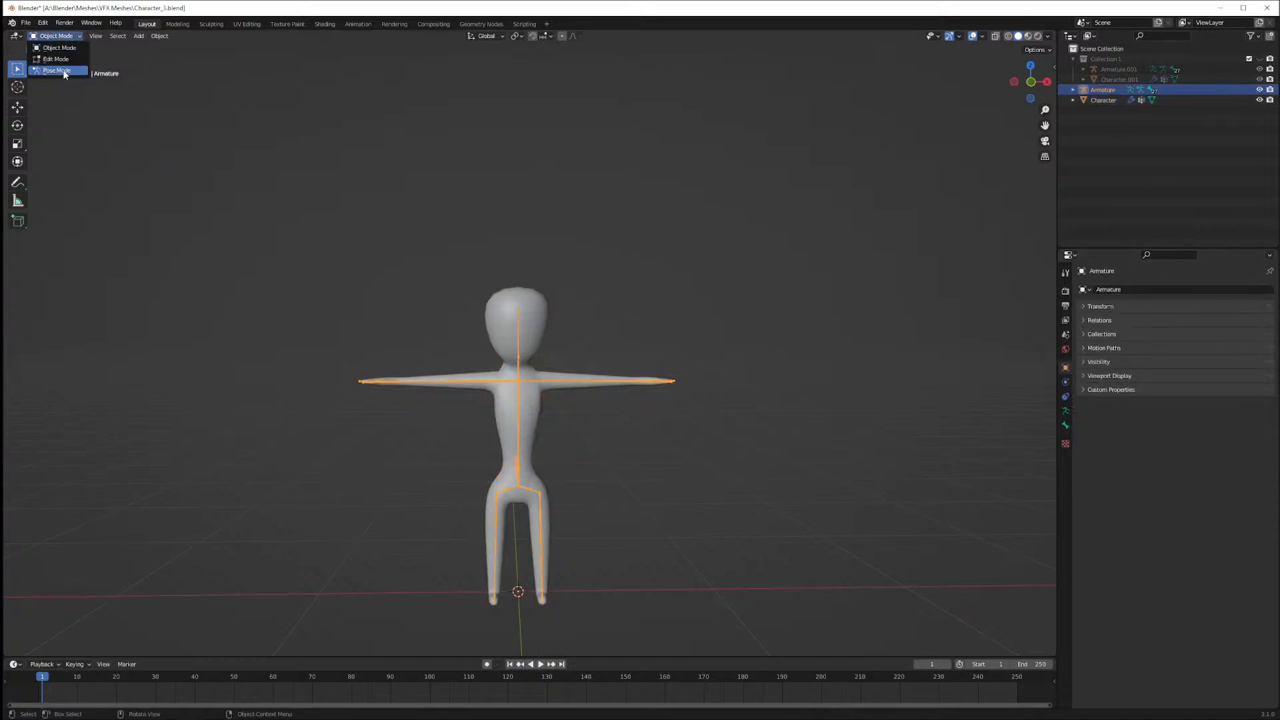
left_click(53, 68)
middle_click_drag(411, 359, 471, 404)
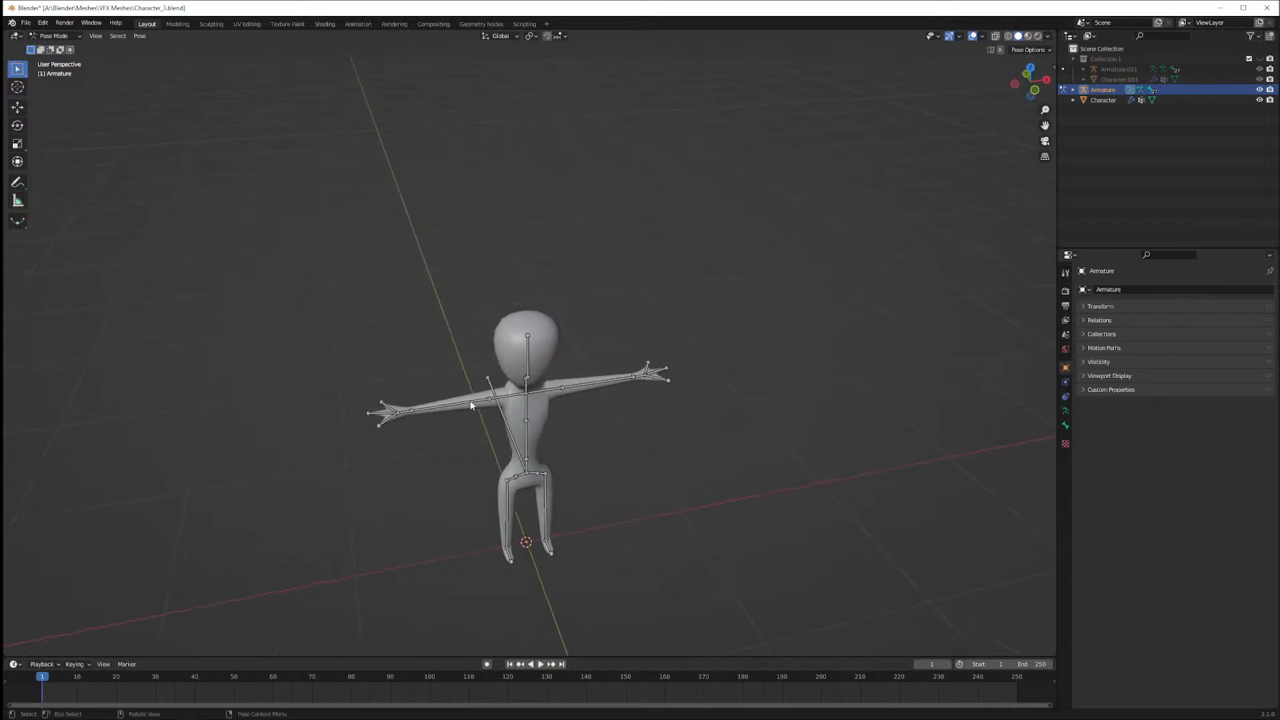
Try rotating the bones of each arm, including a rotation about the X axis, and cancel each attempt
left_click(371, 398)
key("r")
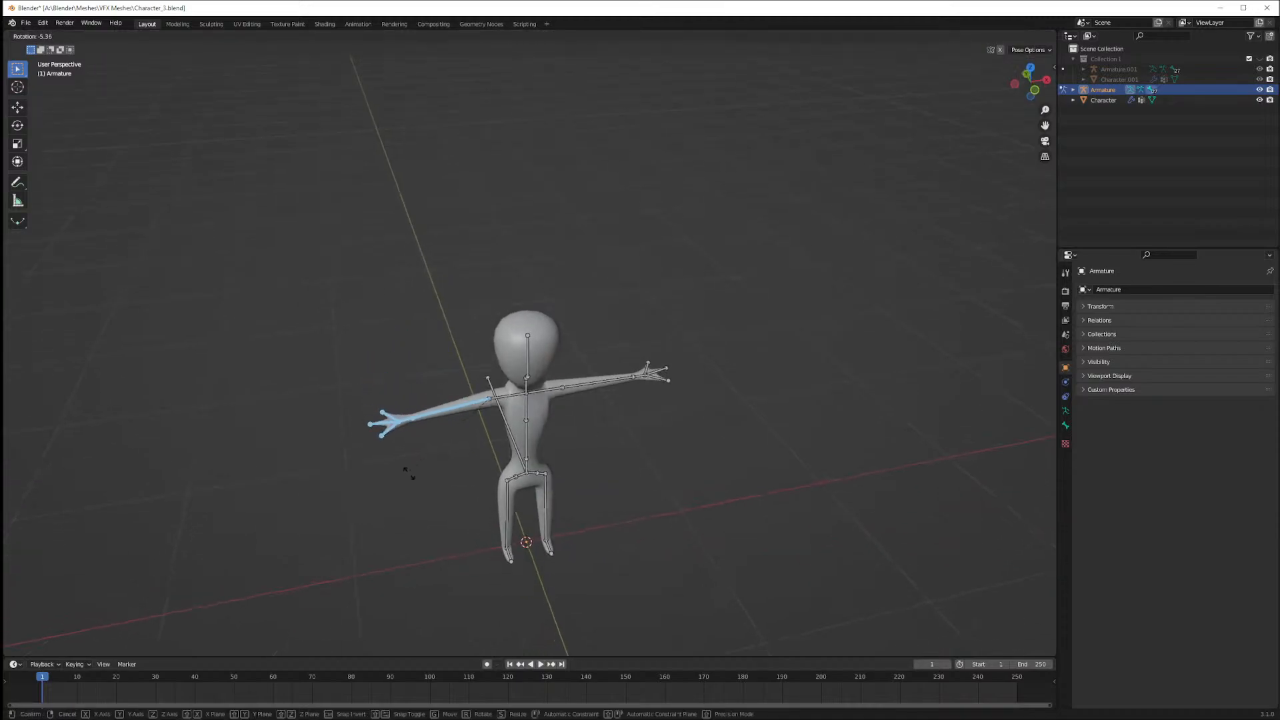
key("Escape")
left_click_drag(618, 349, 673, 410)
key("r")
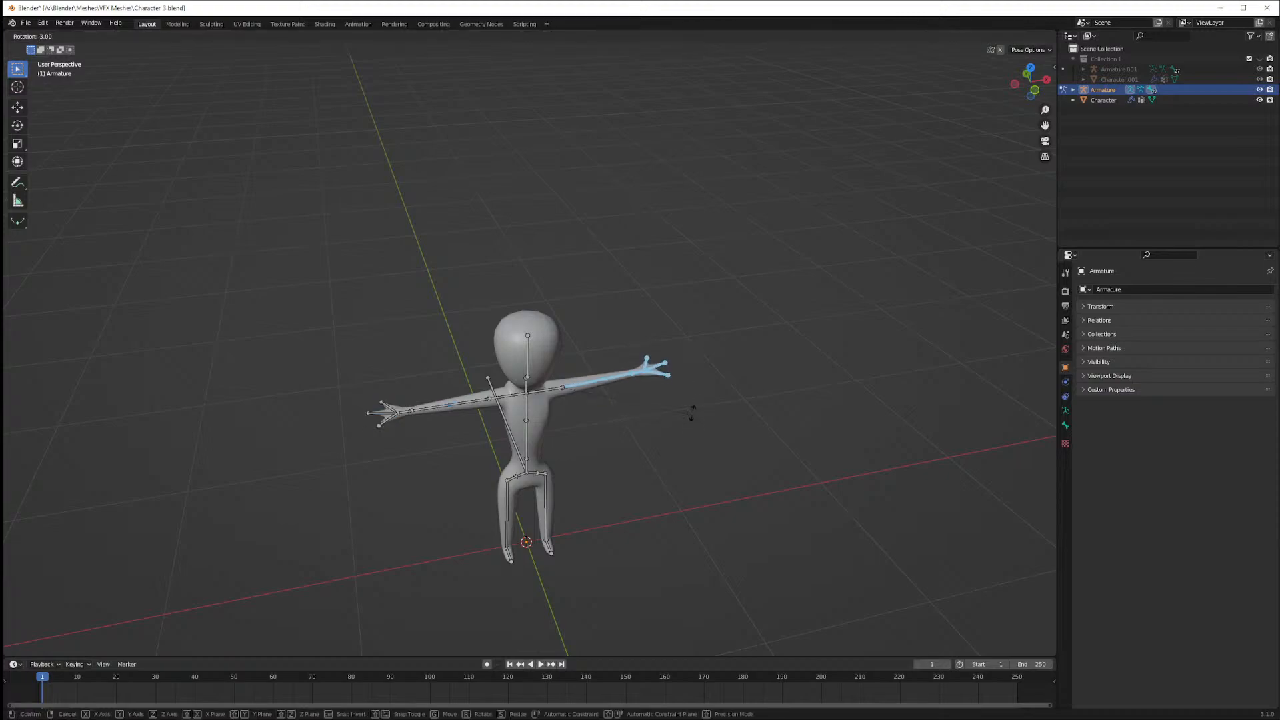
key("x")
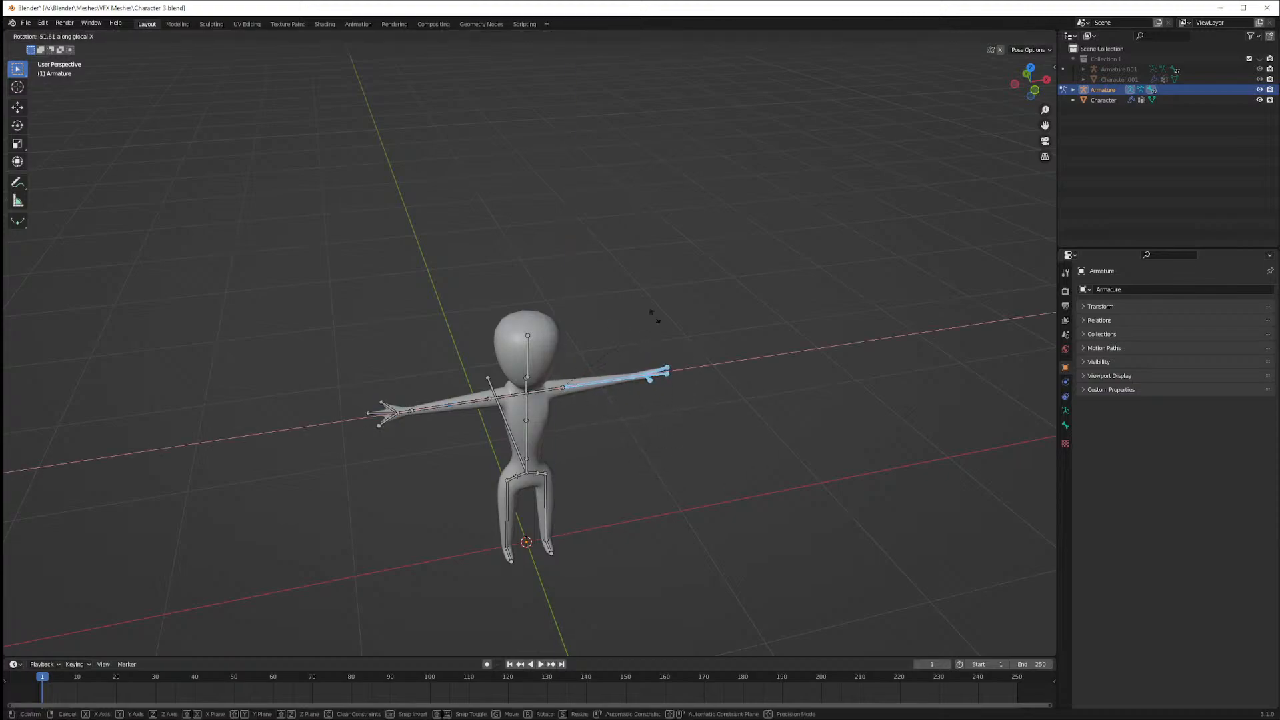
key("x")
key("Escape")
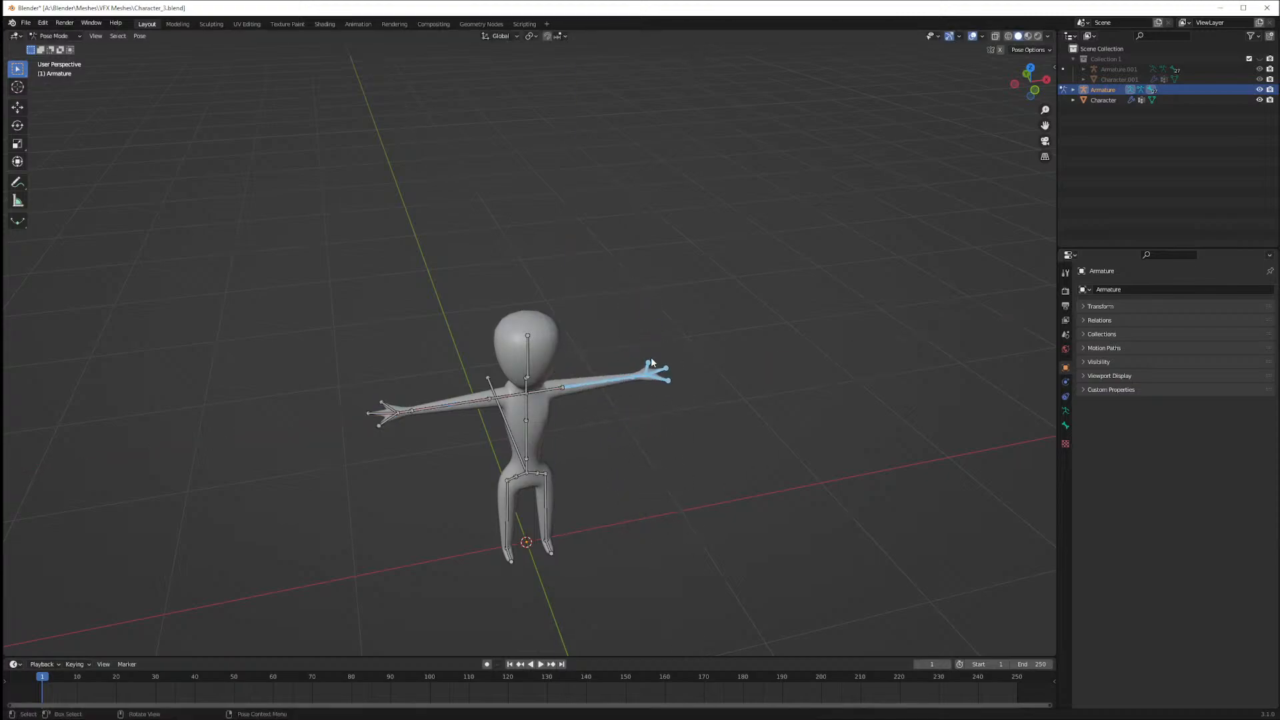
View the rigged character from the front and clear the bone selection
mouse_move(651, 362)
middle_mouse_down()
mouse_move(666, 363)
mouse_move(665, 345)
middle_mouse_up()
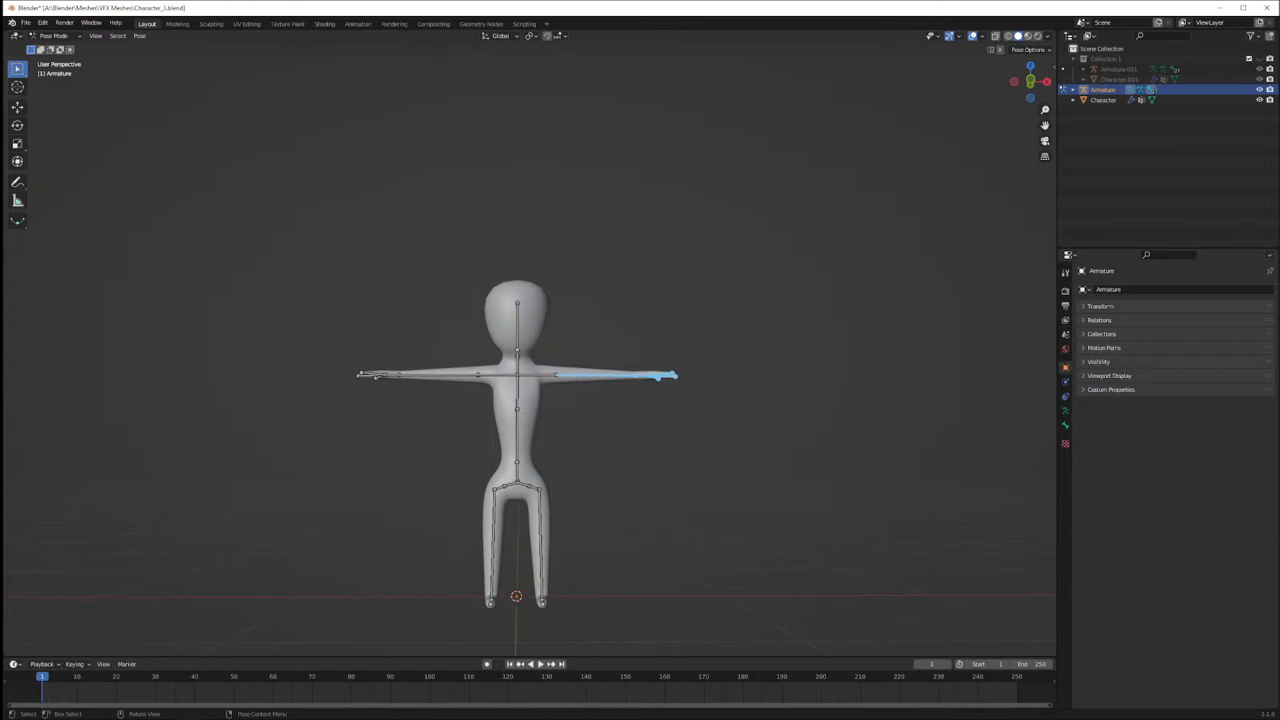
middle_click_drag(314, 398, 350, 430)
scroll(325, 437, "up", 3)
scroll(345, 458, "down", 2)
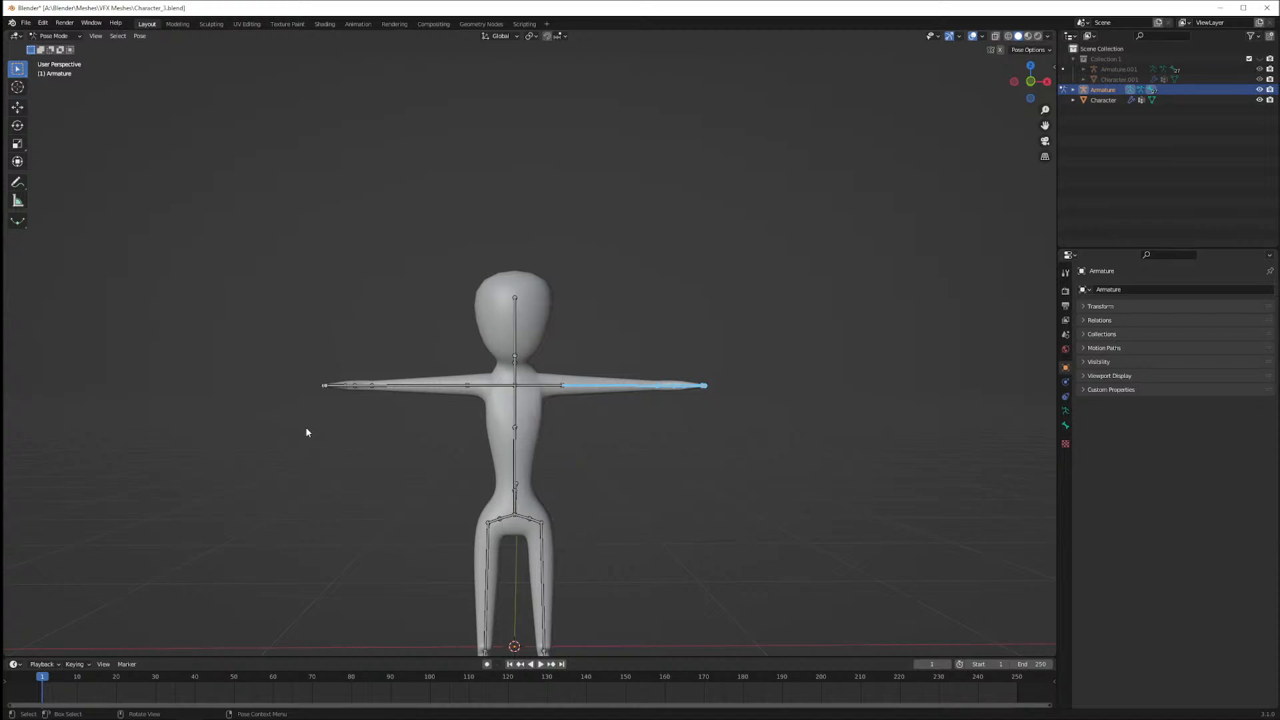
middle_click_drag(306, 428, 311, 424)
left_click(328, 433)
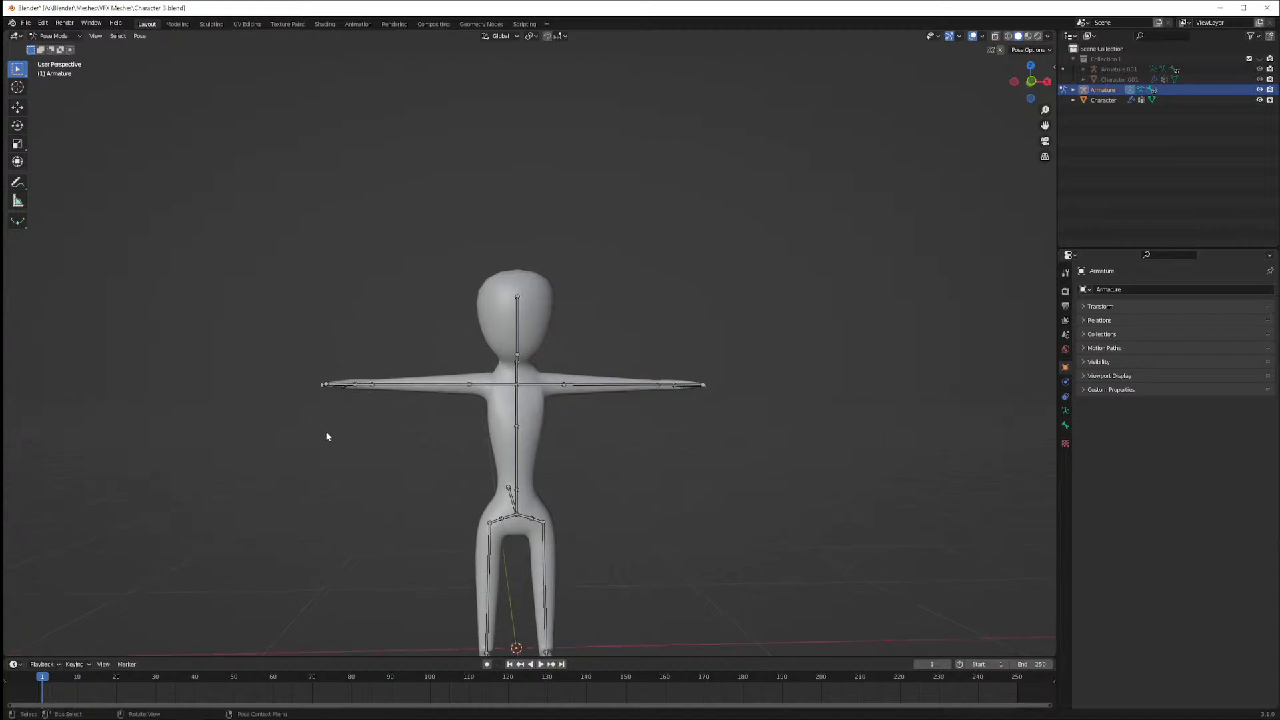
Set the transform pivot point to Individual Origins for posing the armature
key("period")
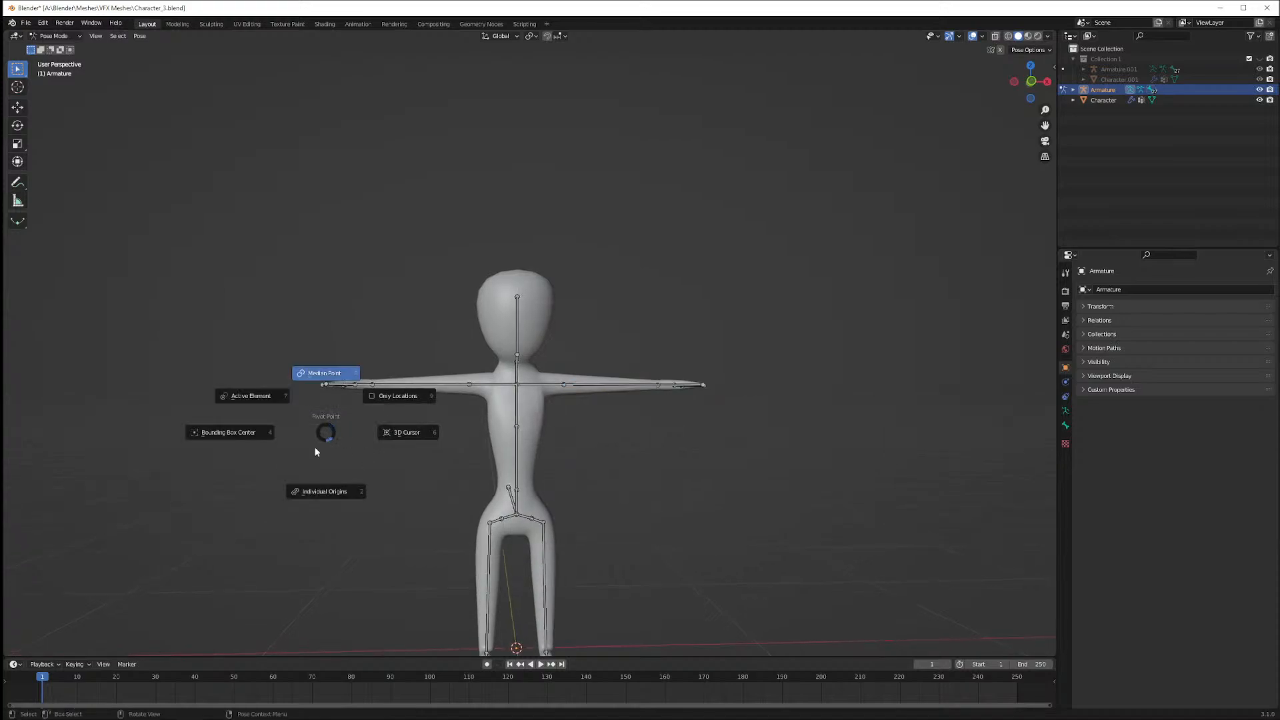
left_click(334, 488)
middle_click_drag(344, 437, 357, 486)
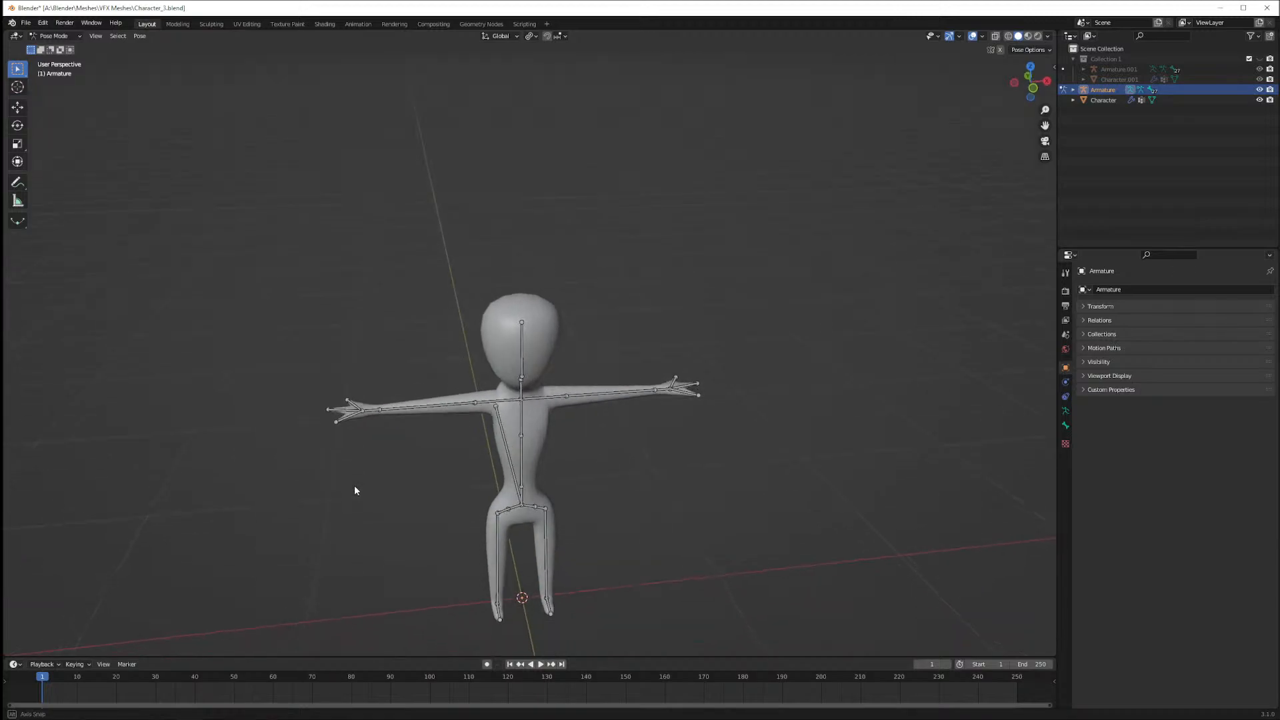
Try rotating the bones of one arm about the global X axis and with trackball rotation
key("l")
key("r")
key("z")
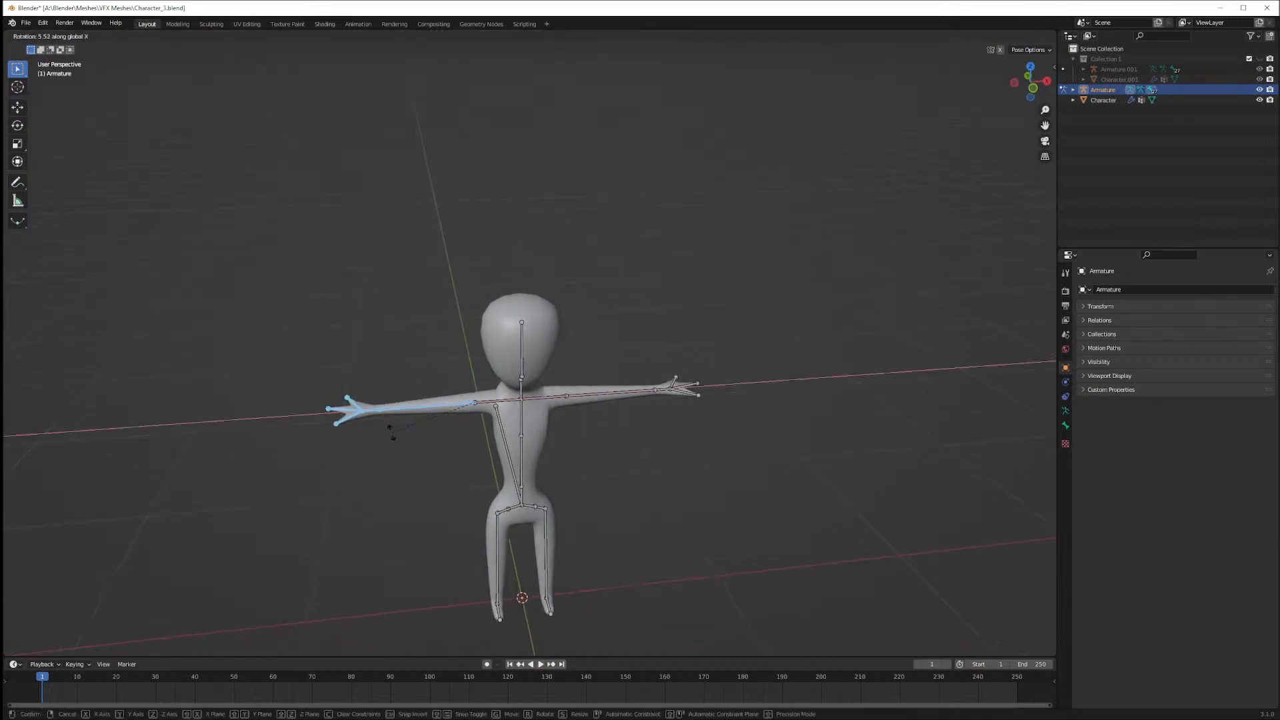
key("r")
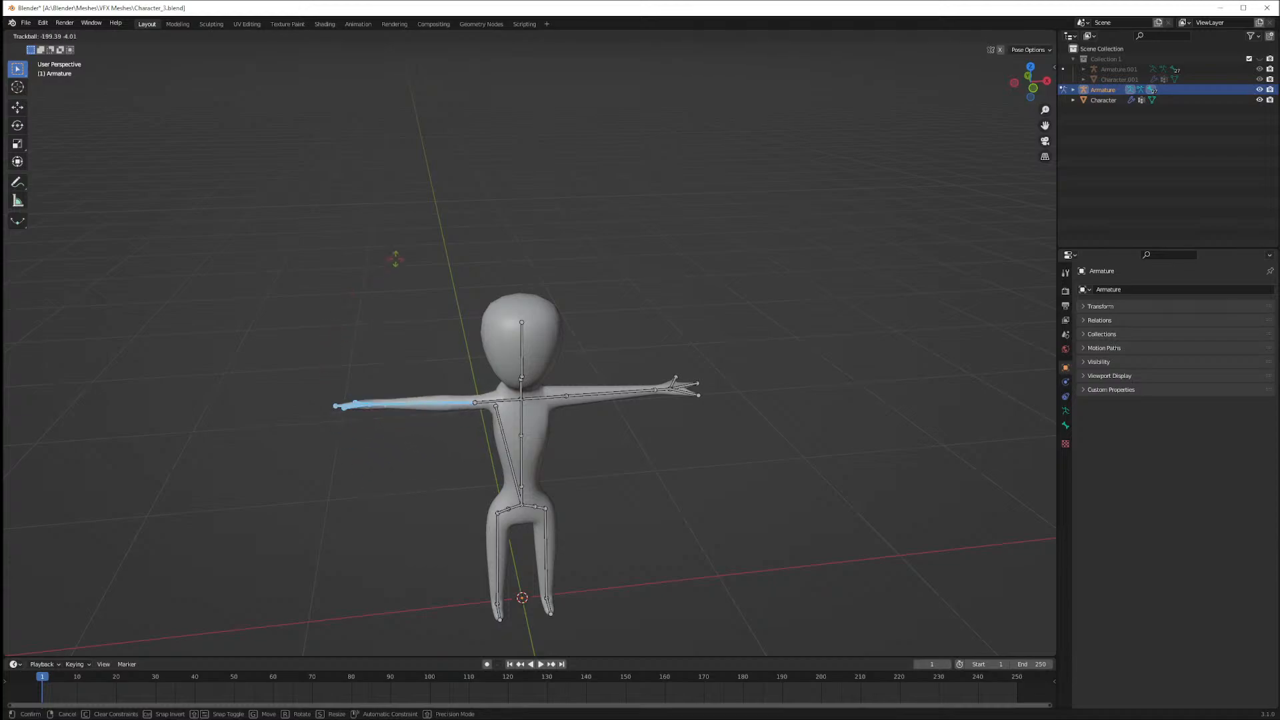
right_click(387, 303)
Select the three finger bones of that arm's hand and try rotating them about the global X and Z axes
left_click_drag(316, 396, 350, 447)
key("r")
key("x")
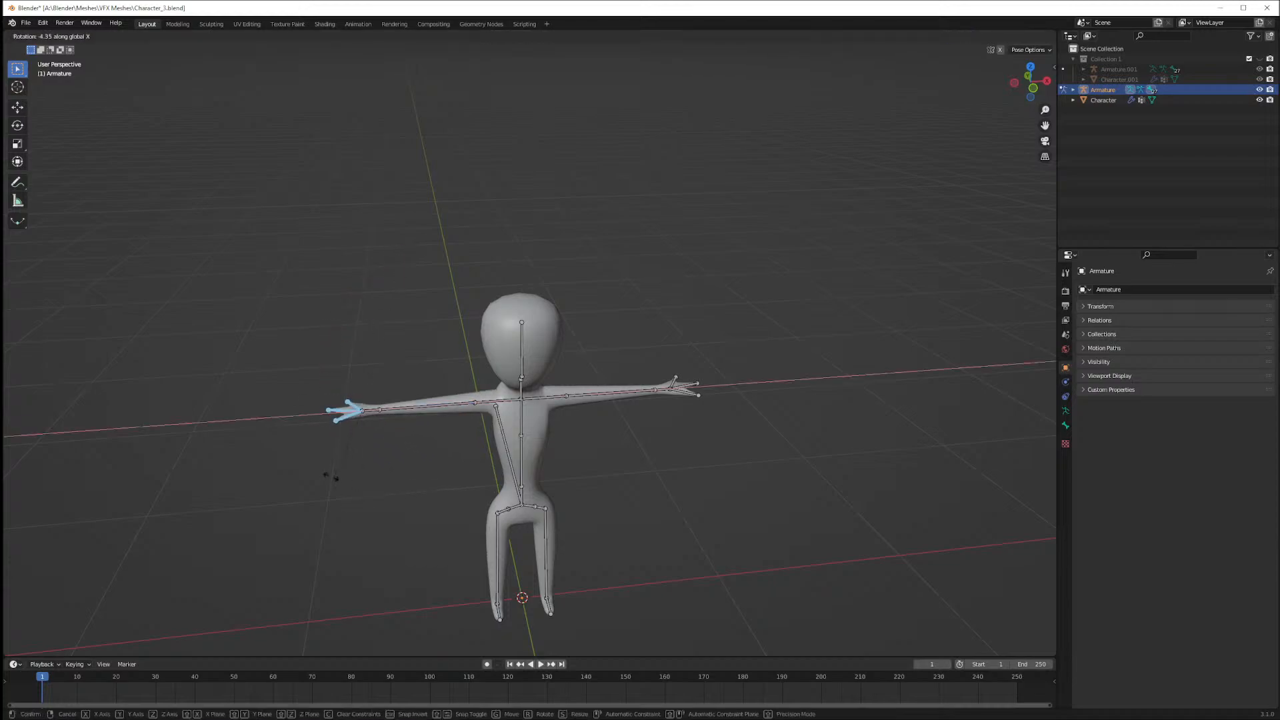
key("g")
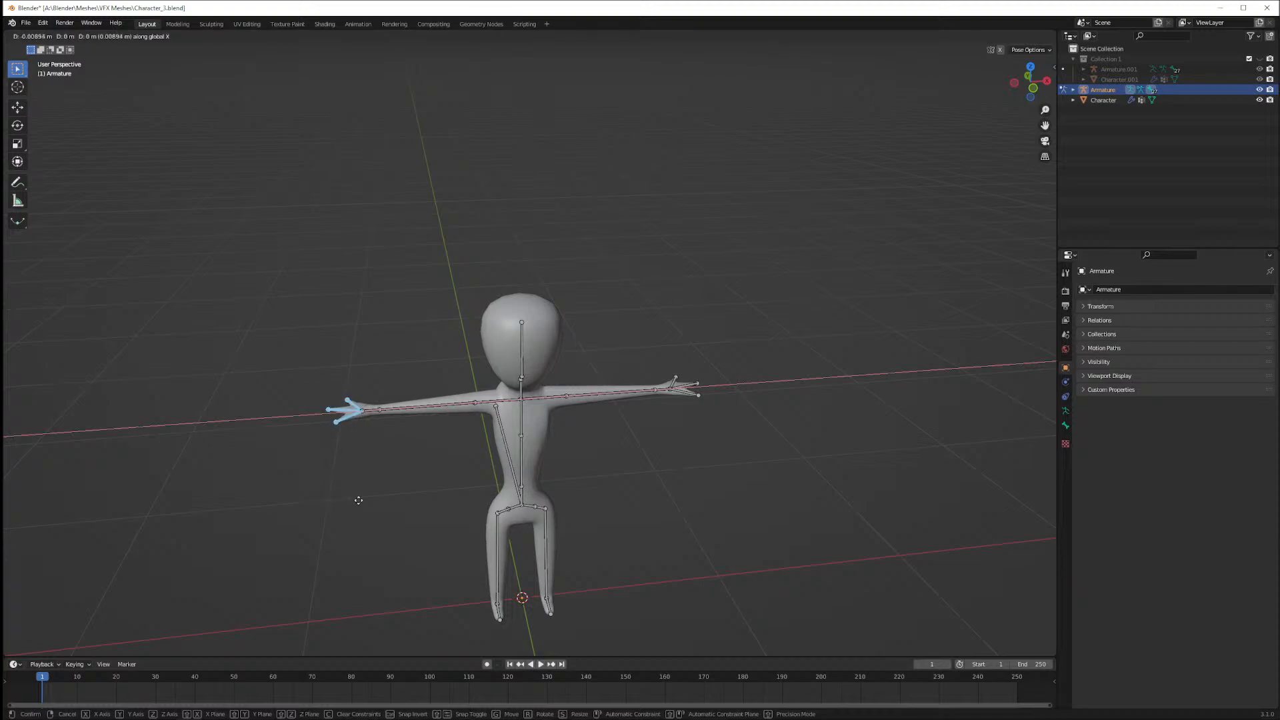
key("r")
key("z")
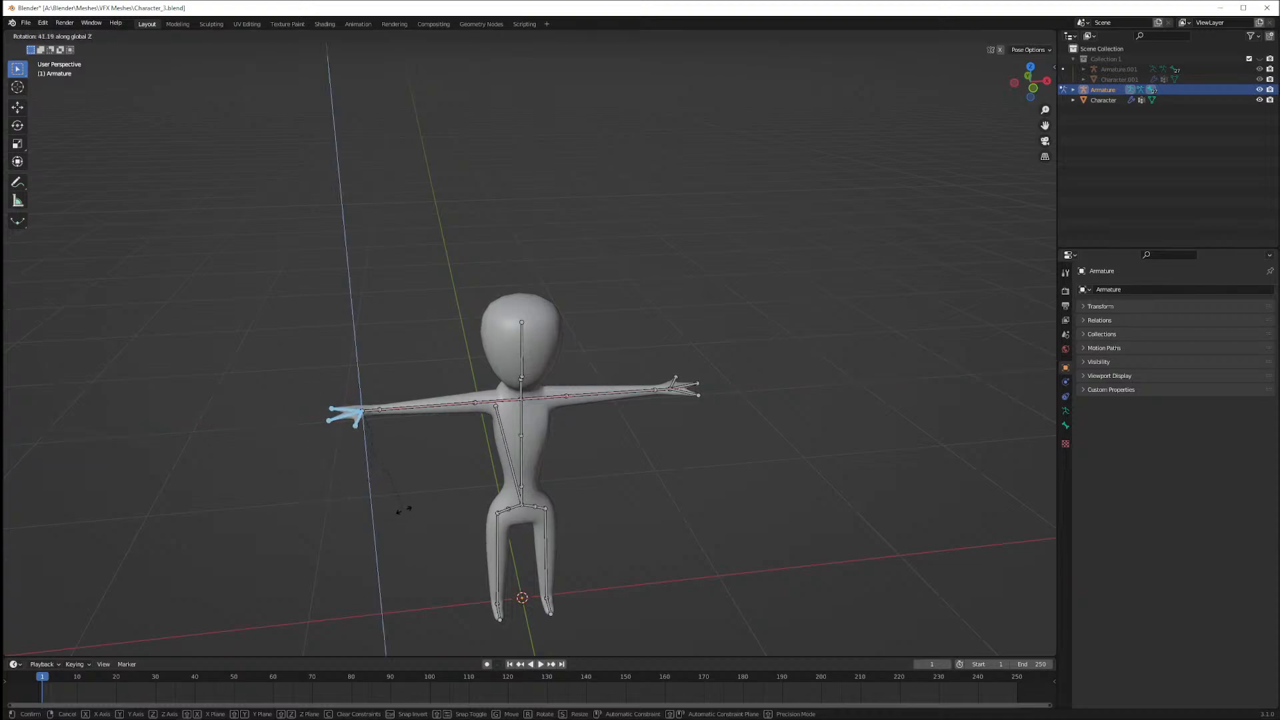
key("Escape")
Frame the selected finger bones and try bending the hand with a free rotation
key("KP_Decimal")
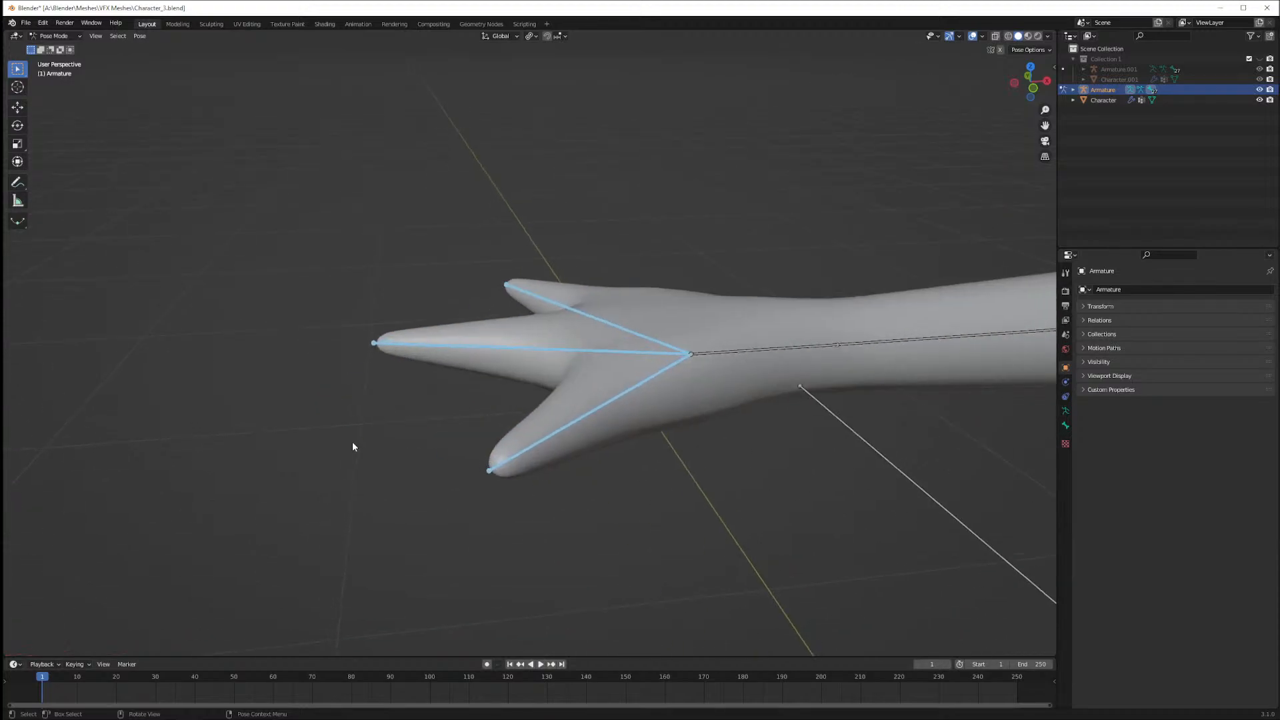
scroll(353, 446, "down", 4)
key("r")
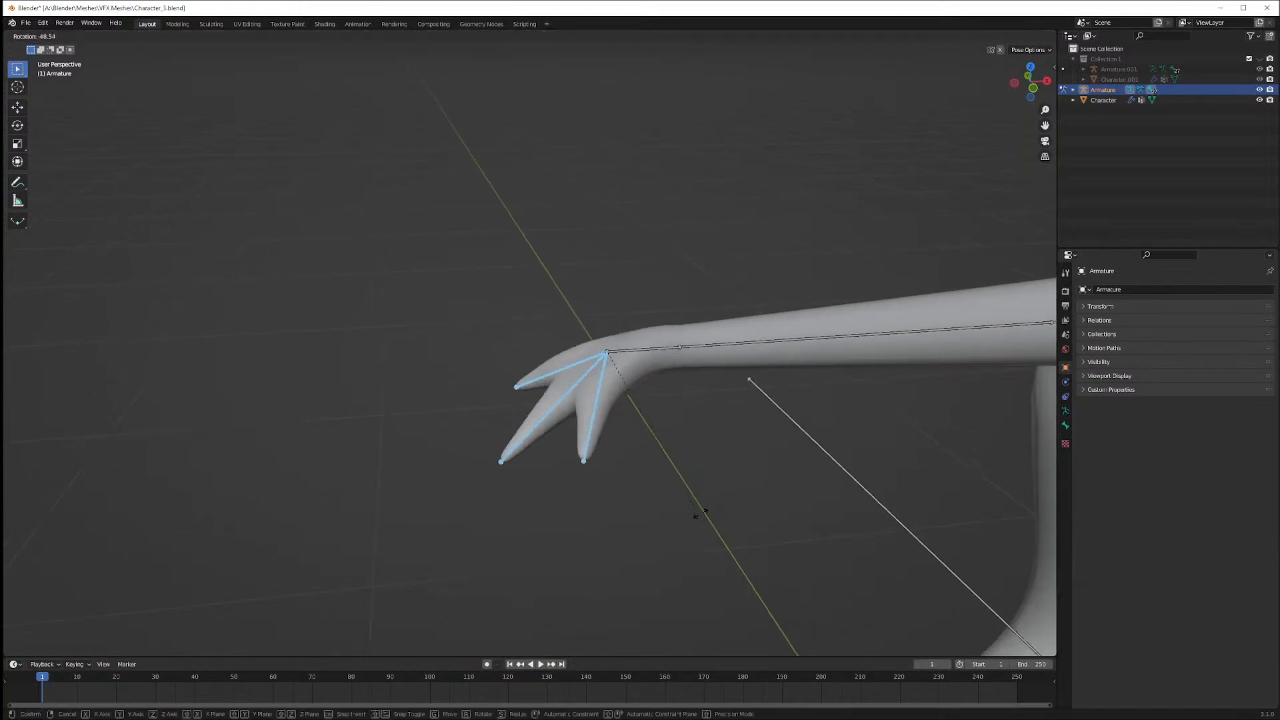
right_click(606, 418)
Rotate the three finger bones about their local X axes to bend the hand
middle_click_drag(699, 454, 781, 404)
key("r")
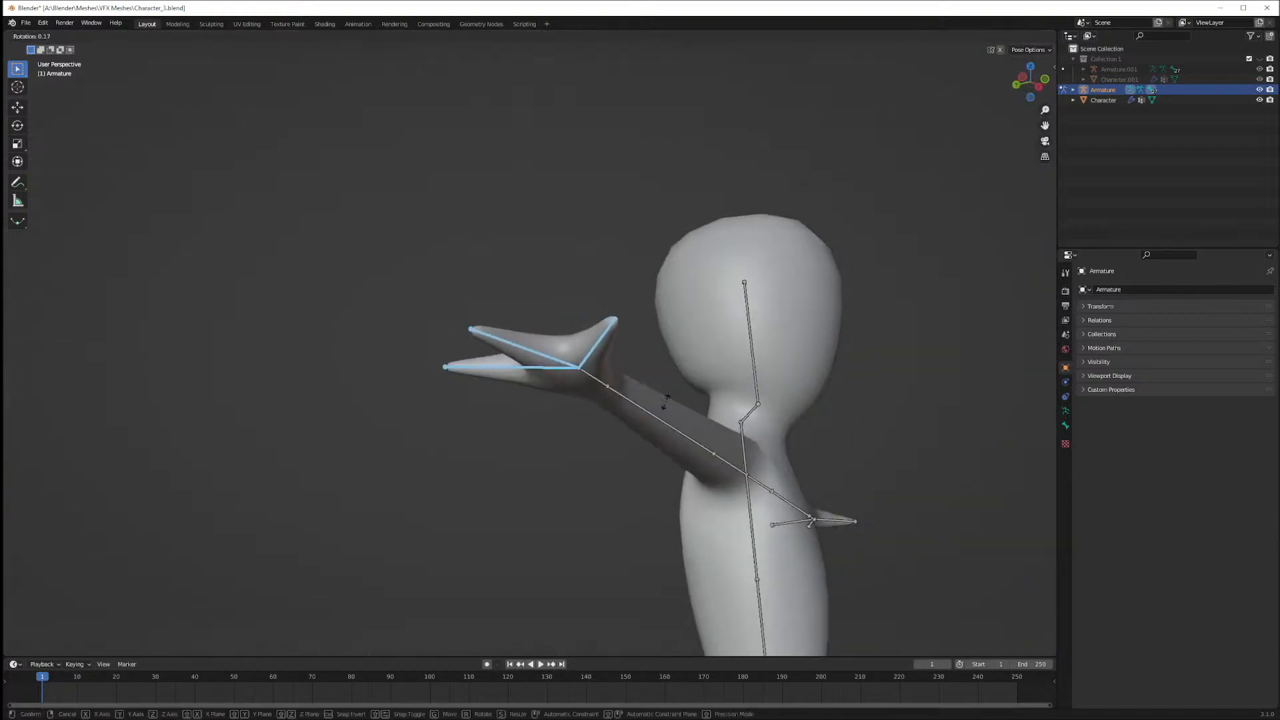
key("z")
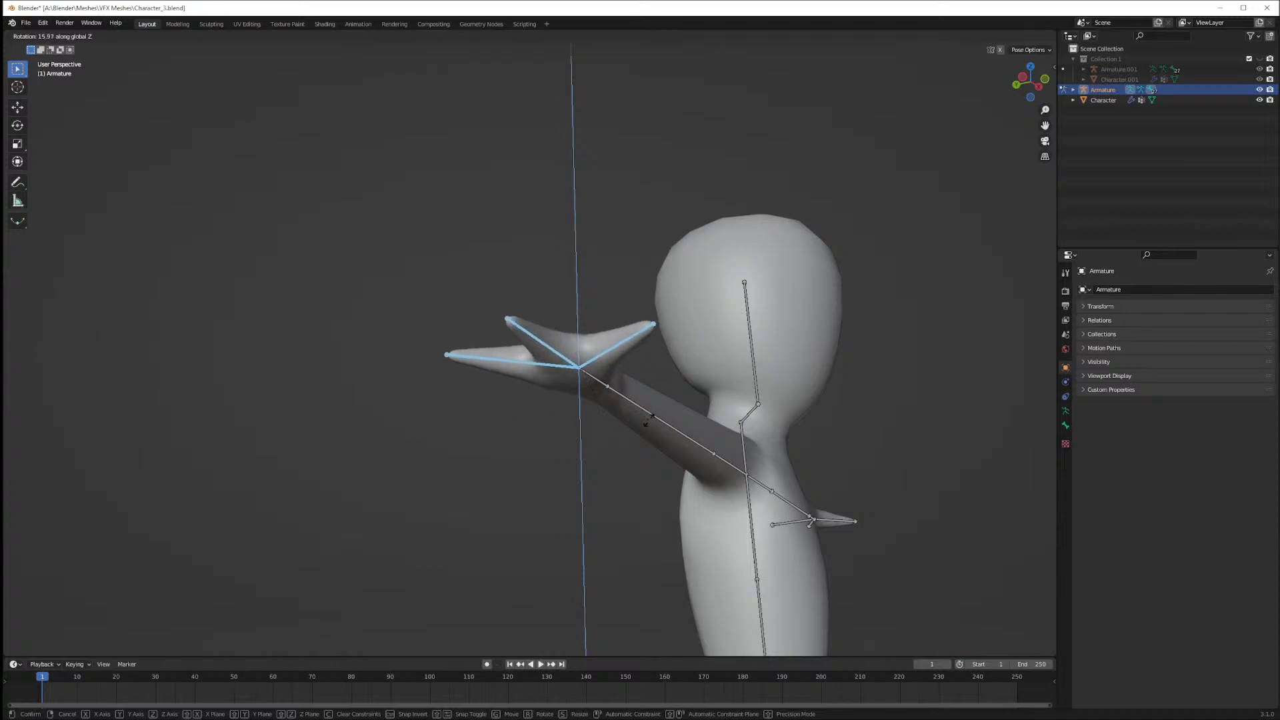
key("x")
key("x")
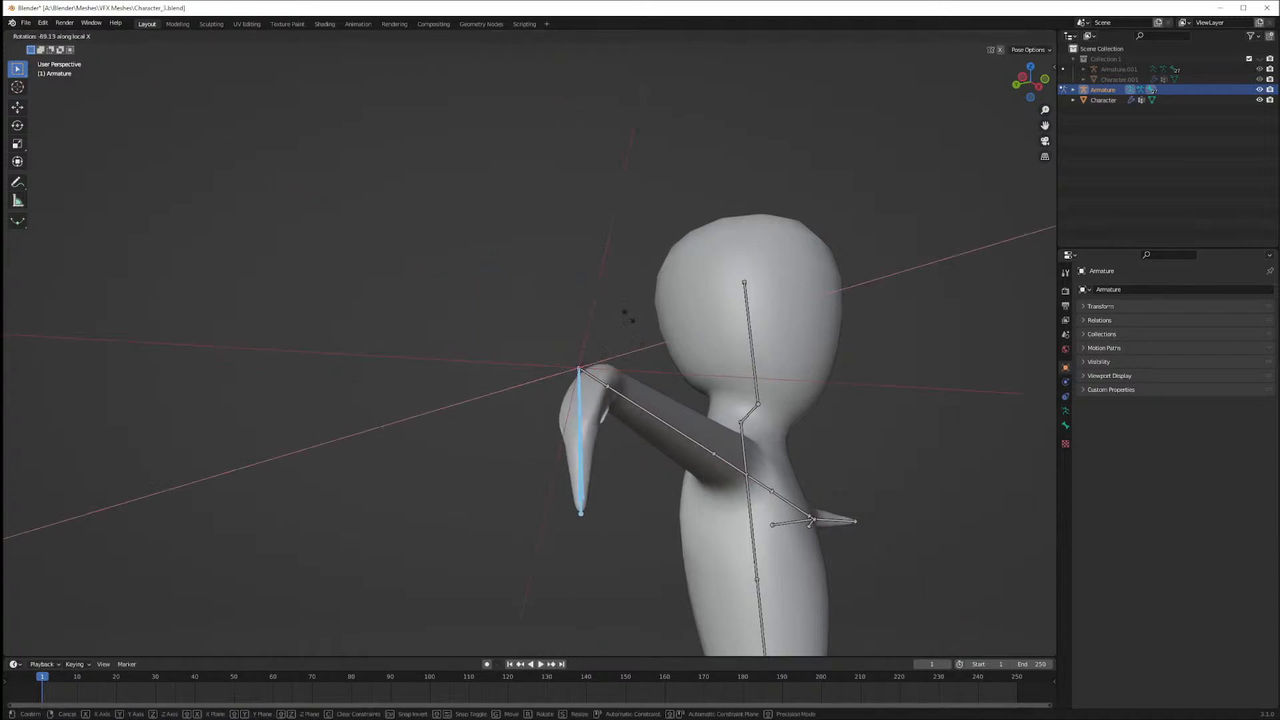
left_click(629, 372)
Turn the finger bones further with a trackball rotation and view the bent hand on the whole character
middle_click_drag(580, 393, 527, 394)
key("r")
key("z")
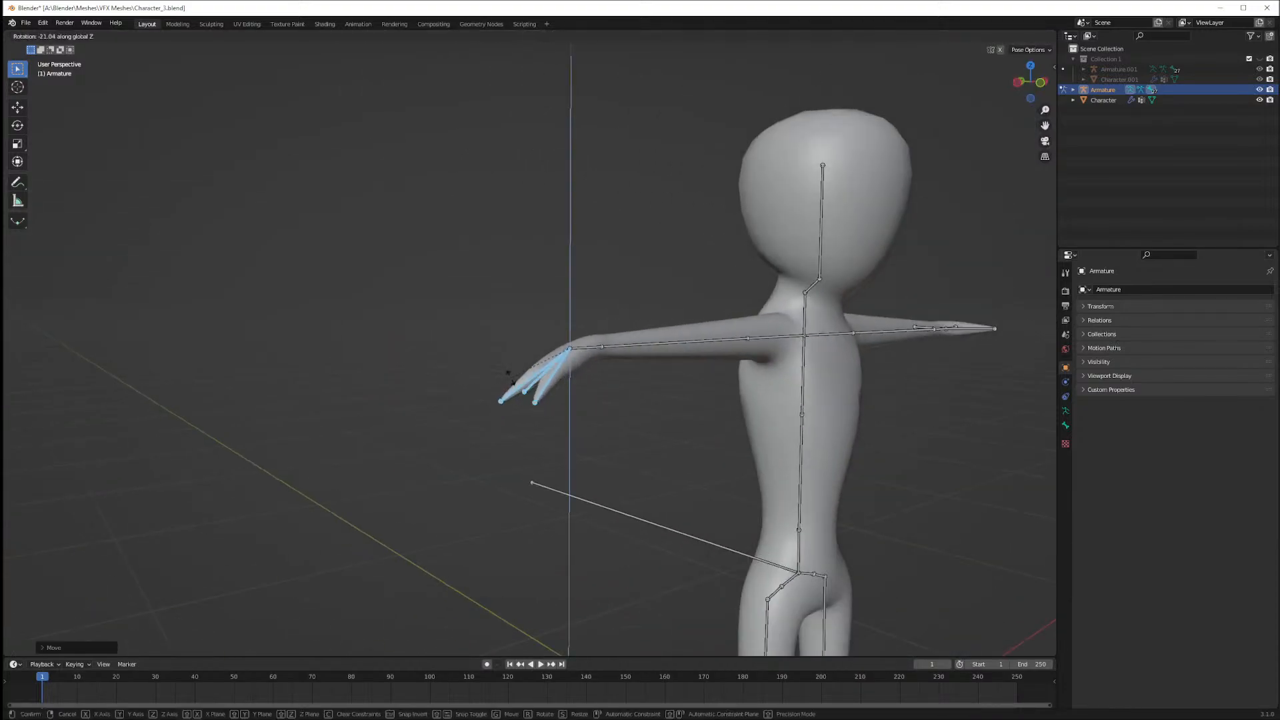
key("r")
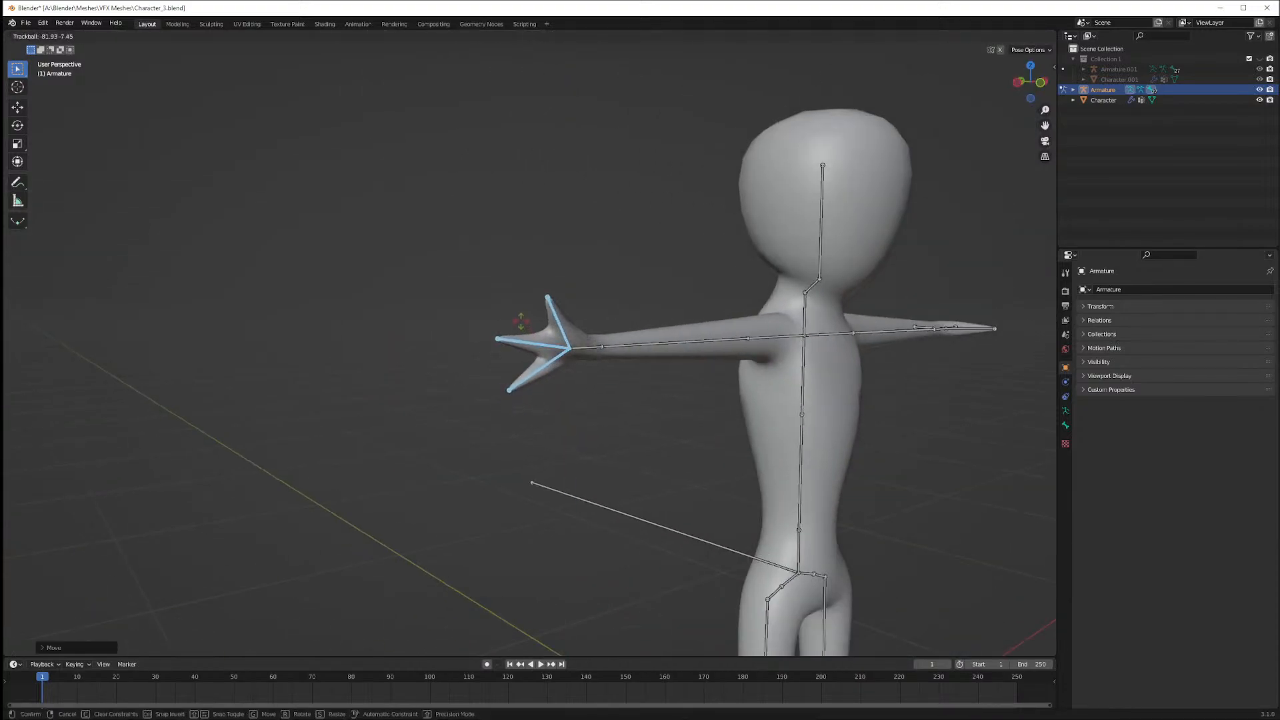
left_click(651, 450)
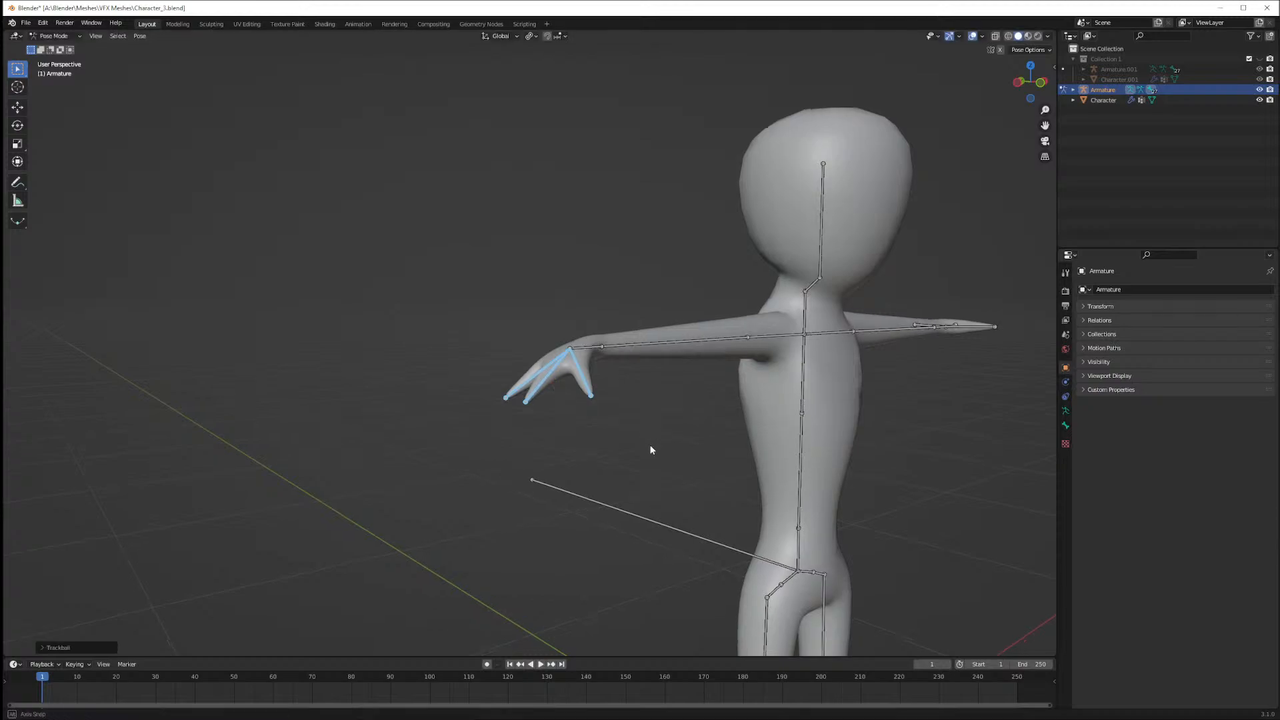
mouse_move(651, 451)
middle_mouse_down()
mouse_move(564, 409)
mouse_move(635, 446)
middle_mouse_up()
scroll(642, 434, "down", 3)
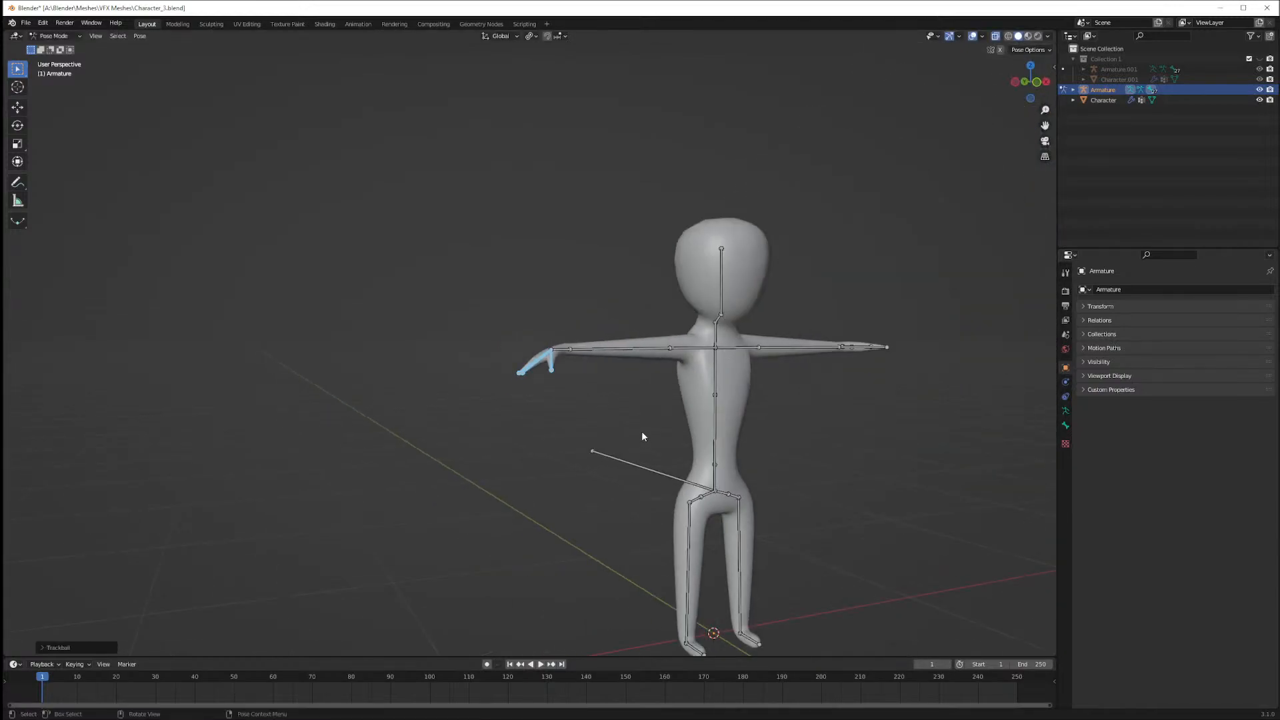
Return the Armature to Pose Mode with the hand back in its rest pose and no bones selected
key("Tab")
key("Tab")
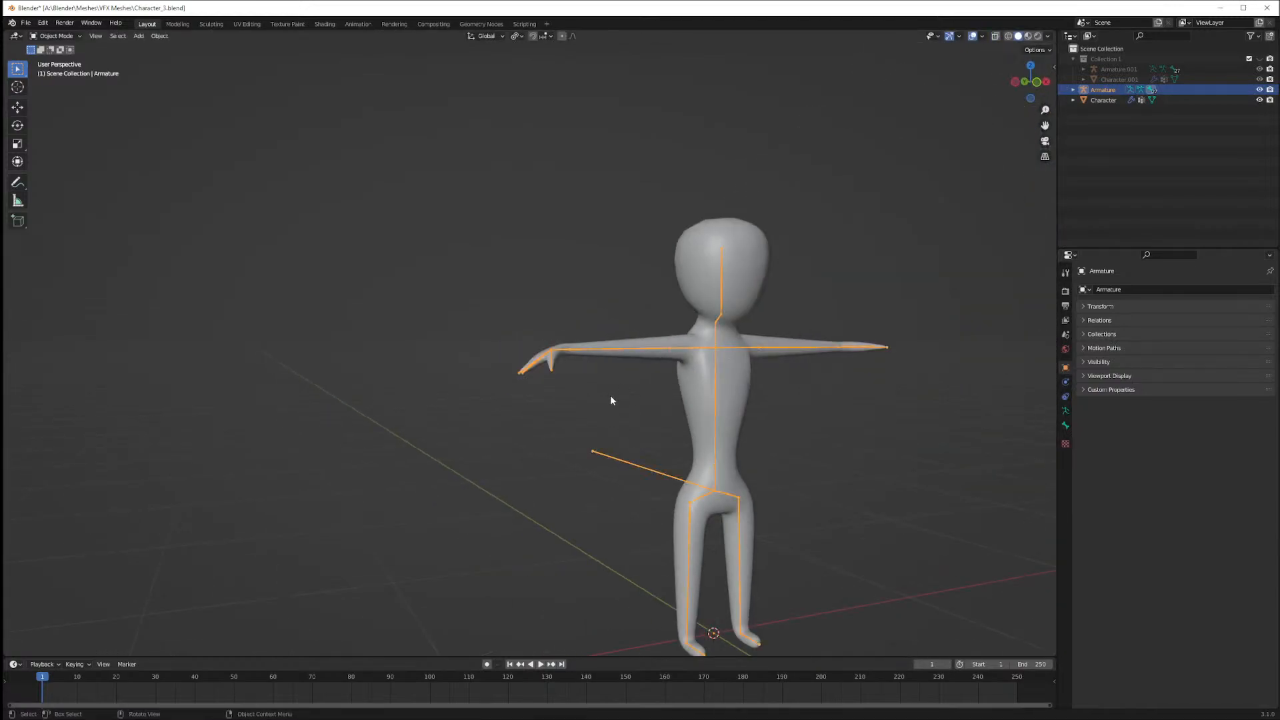
mouse_move(564, 397)
middle_mouse_down()
mouse_move(548, 444)
mouse_move(650, 427)
mouse_move(585, 395)
middle_mouse_up()
key("ctrl+Tab")
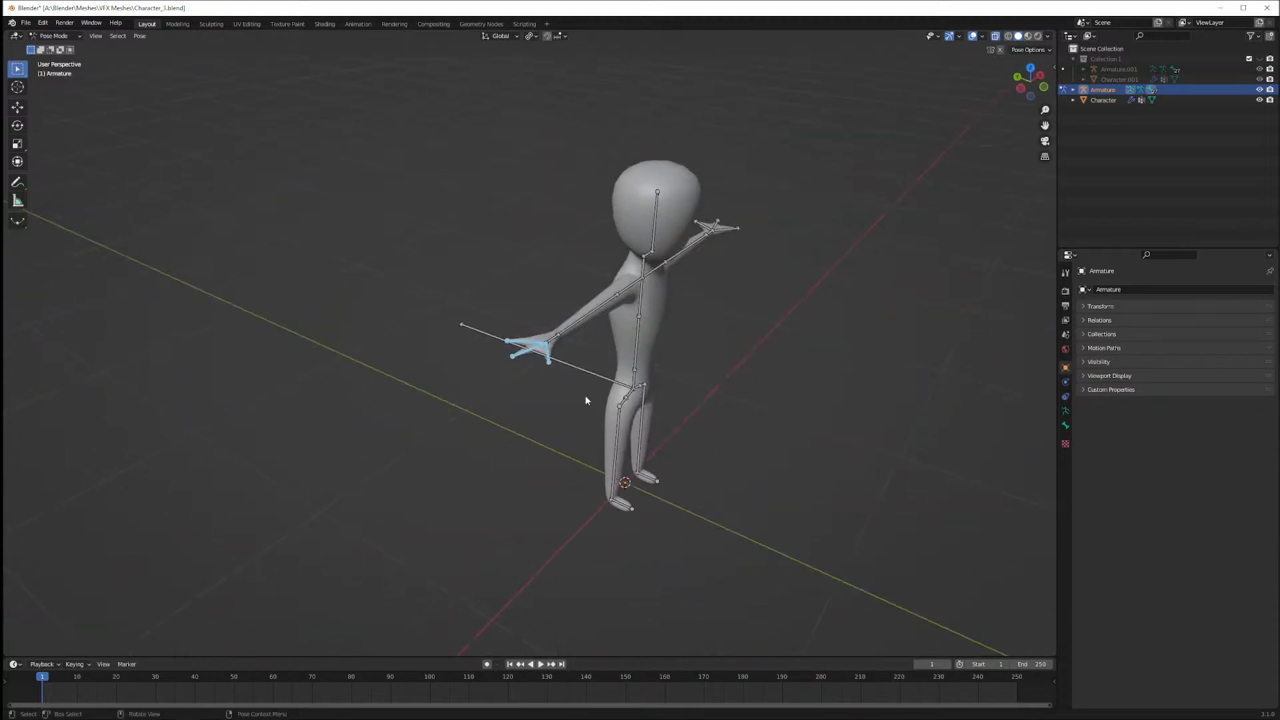
key("Tab")
key("alt+a")
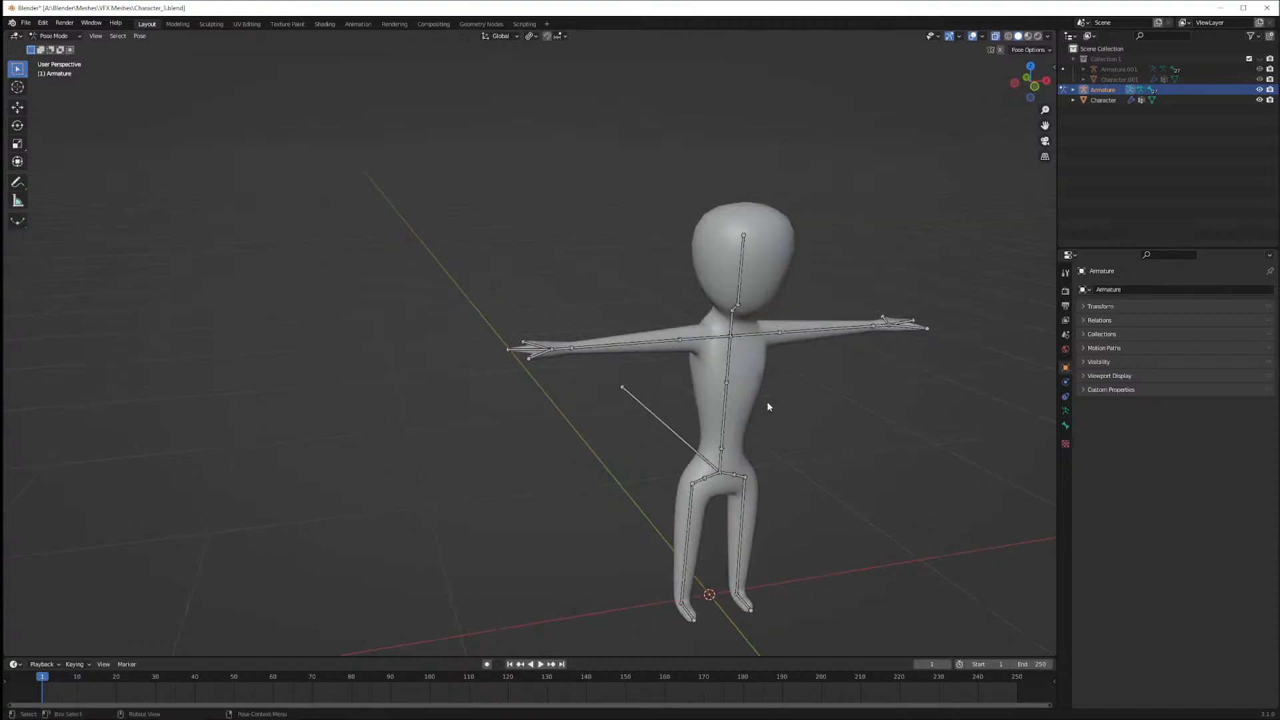
middle_click_drag(768, 402, 726, 391, "alt")
Switch the Armature to Object Mode, deselect everything and save the file
left_click(56, 36)
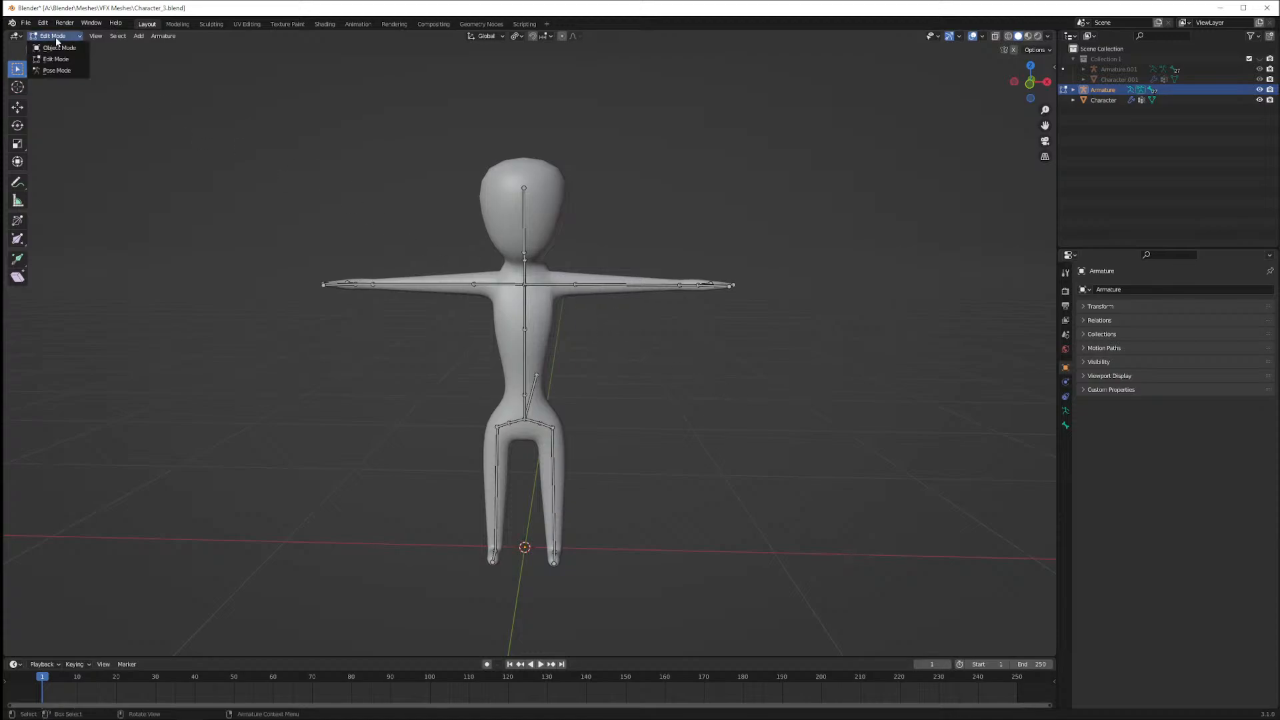
left_click(53, 46)
middle_click_drag(333, 231, 354, 238)
left_click(354, 239)
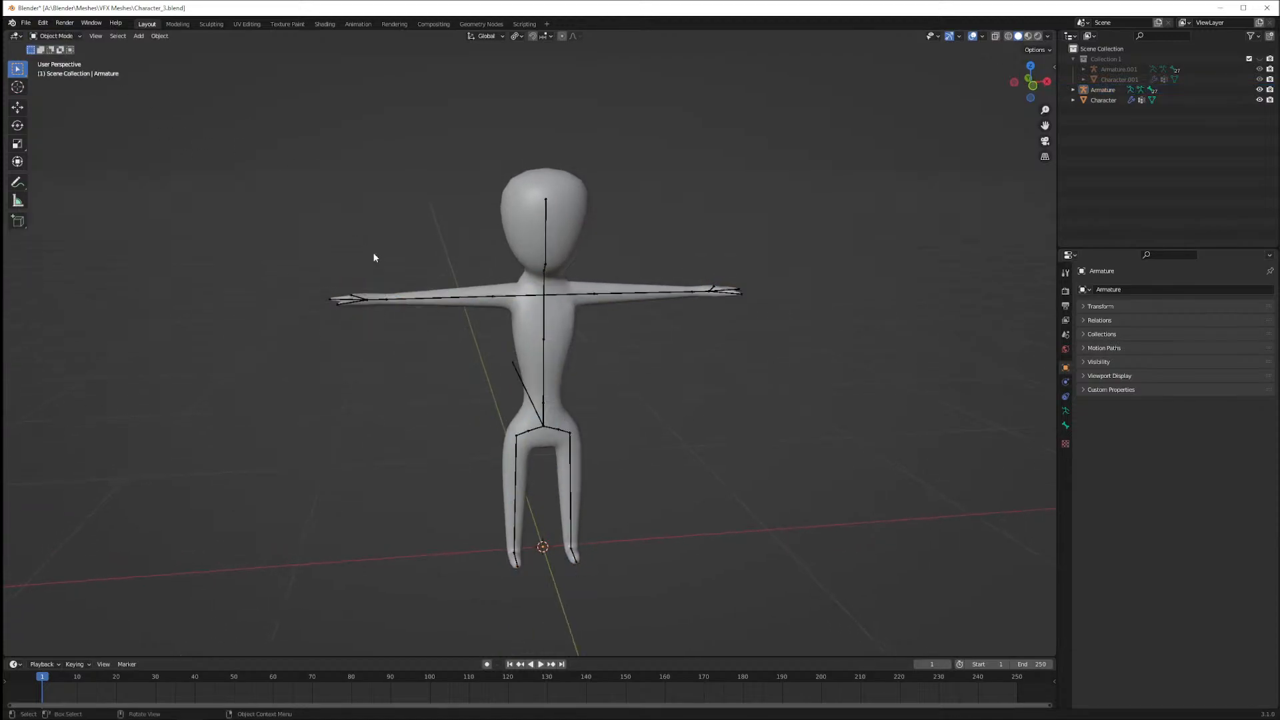
mouse_move(402, 375)
middle_mouse_down()
mouse_move(382, 353)
mouse_move(409, 353)
middle_mouse_up()
key("ctrl+s")
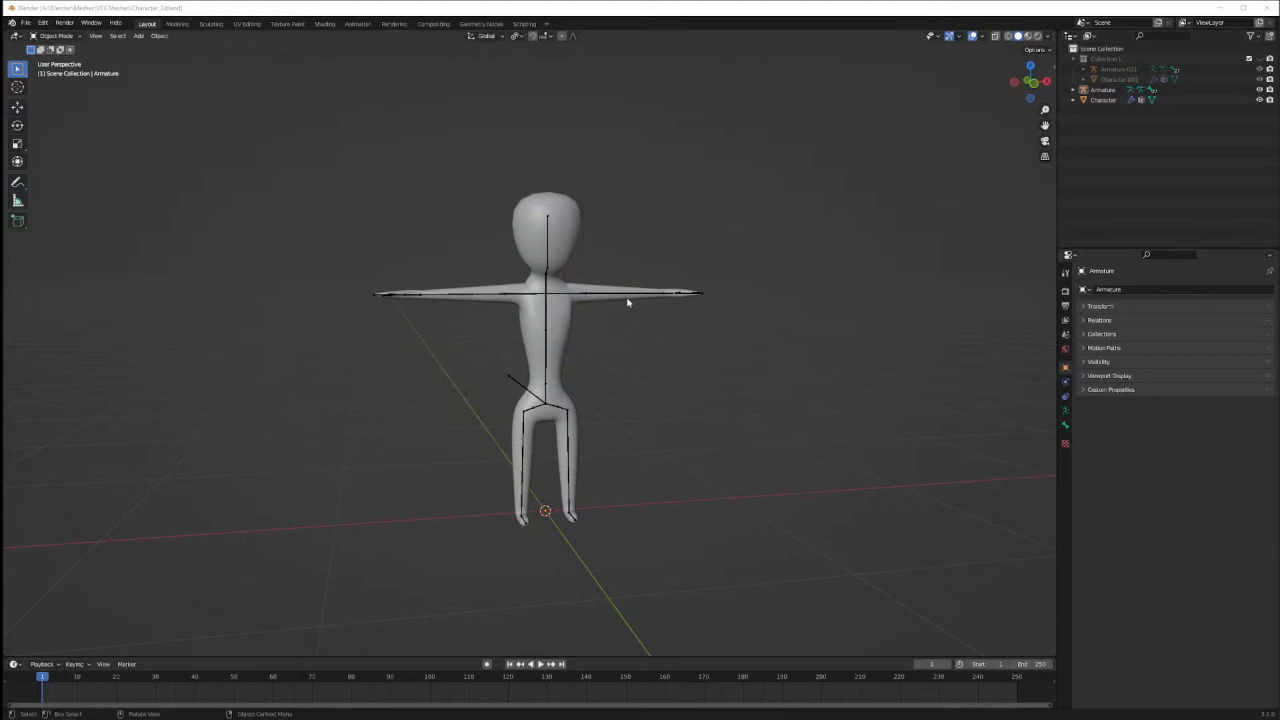
Select the Character mesh object to show its modifiers
middle_click_drag(627, 302, 704, 357)
left_click(1187, 101)
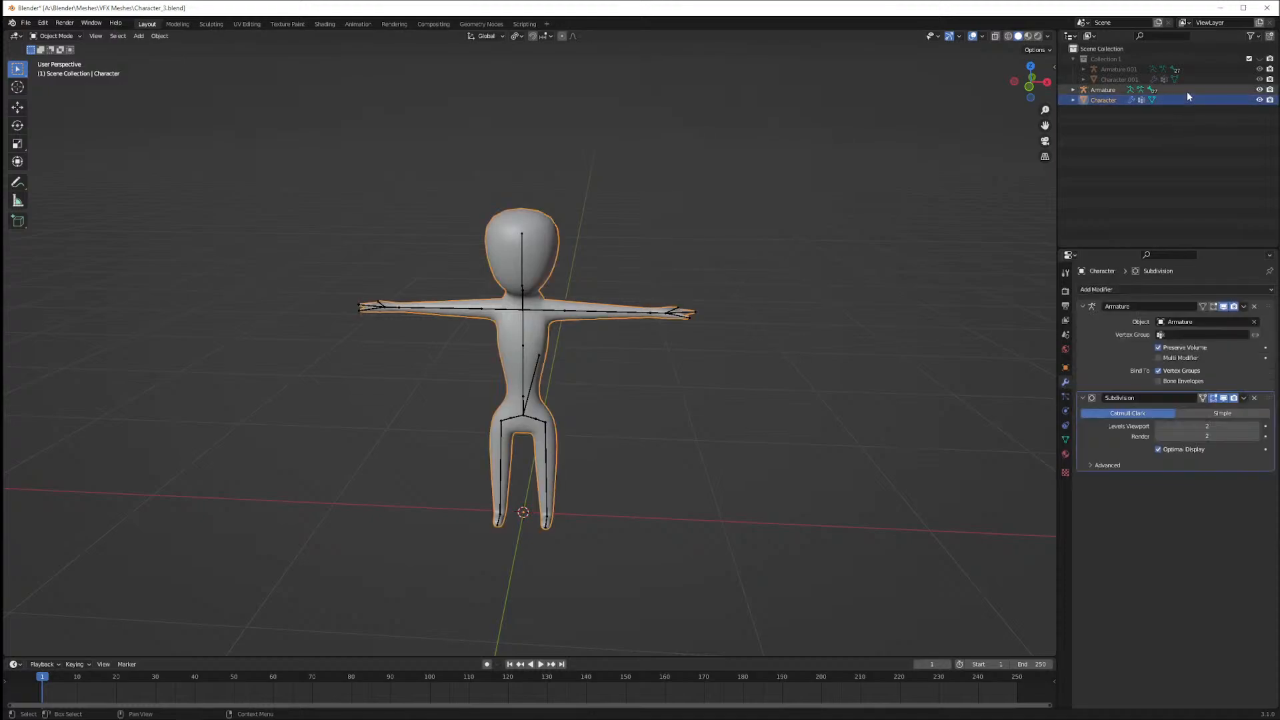
mouse_move(748, 341)
middle_mouse_down()
mouse_move(766, 322)
mouse_move(737, 323)
middle_mouse_up()
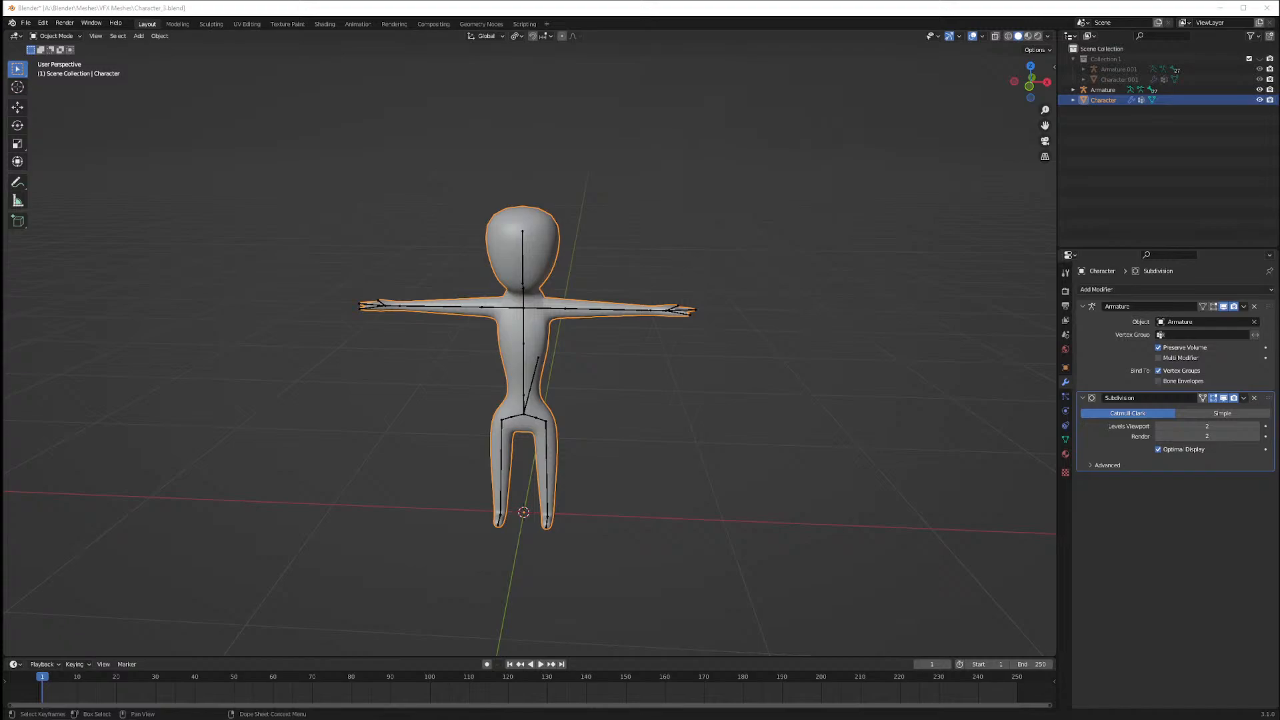
Examine the rigged character from several angles, including the orthographic front view
scroll(179, 323, "up", 1)
middle_click_drag(179, 323, 183, 321)
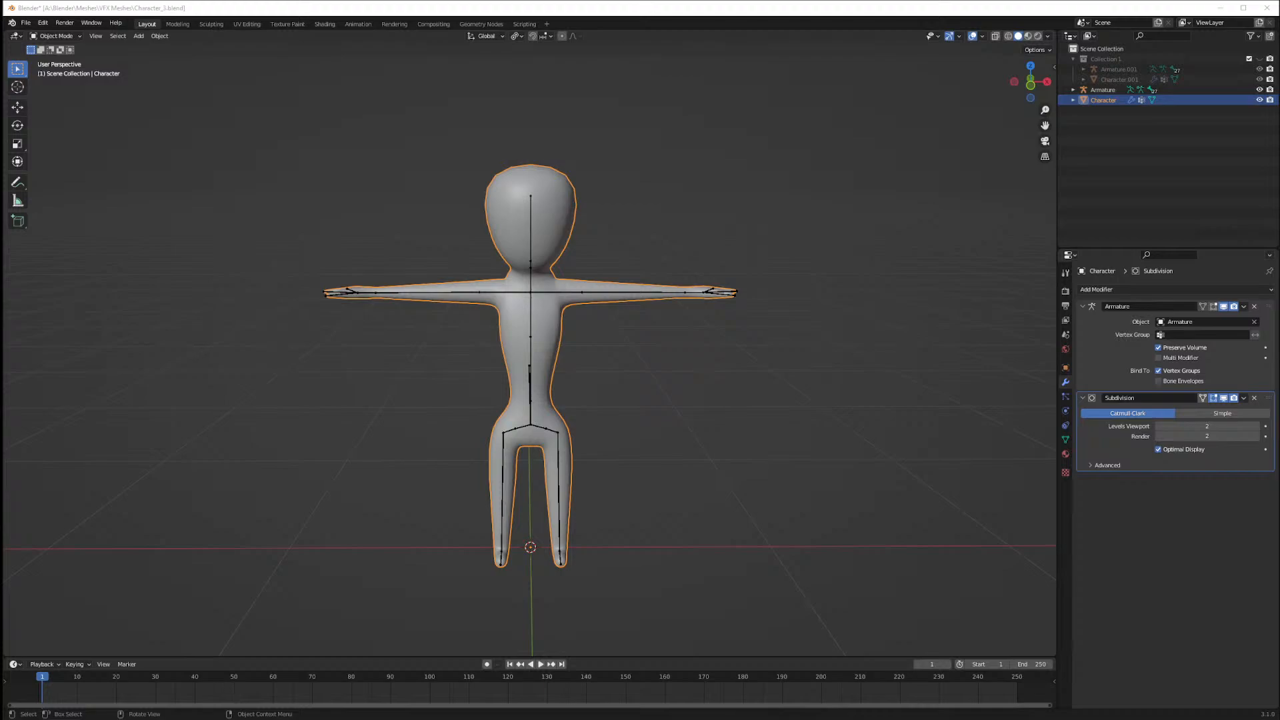
mouse_move(399, 397)
middle_mouse_down()
mouse_move(431, 393)
mouse_move(383, 388)
mouse_move(403, 380)
middle_mouse_up()
middle_click_drag(473, 323, 471, 354)
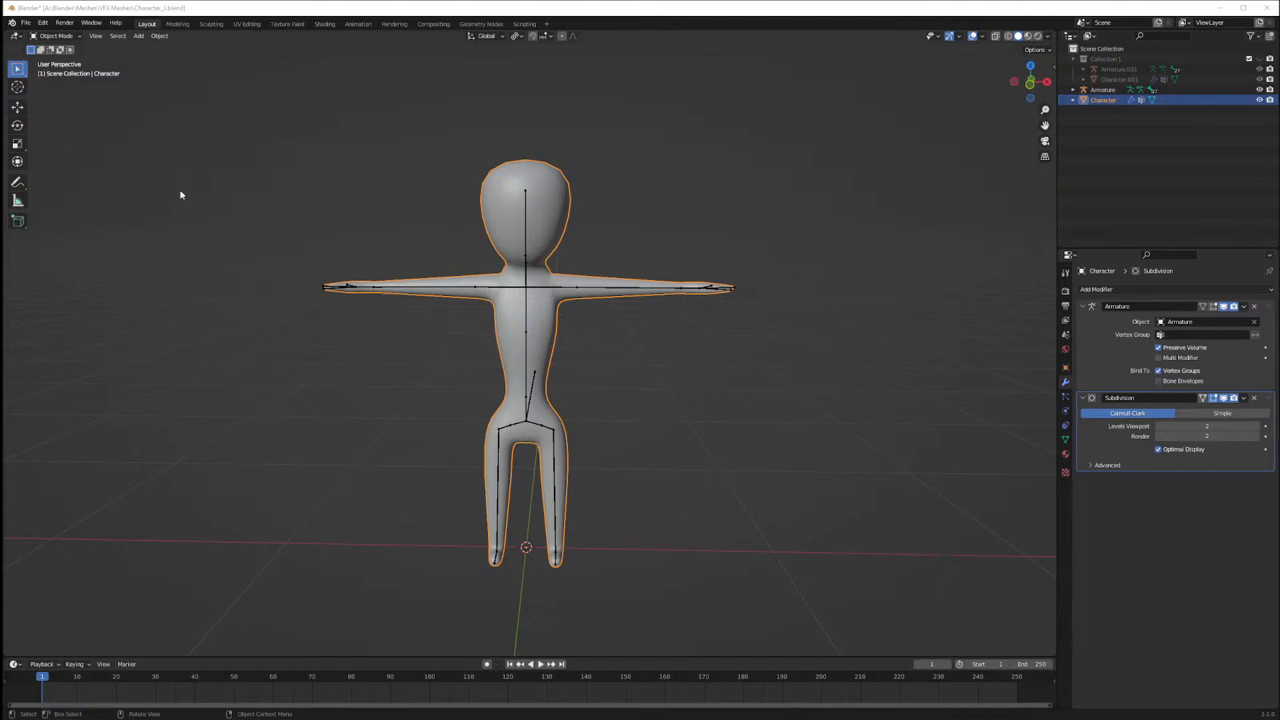
middle_click_drag(258, 316, 355, 270)
scroll(535, 270, "up", 4)
scroll(355, 269, "down", 6)
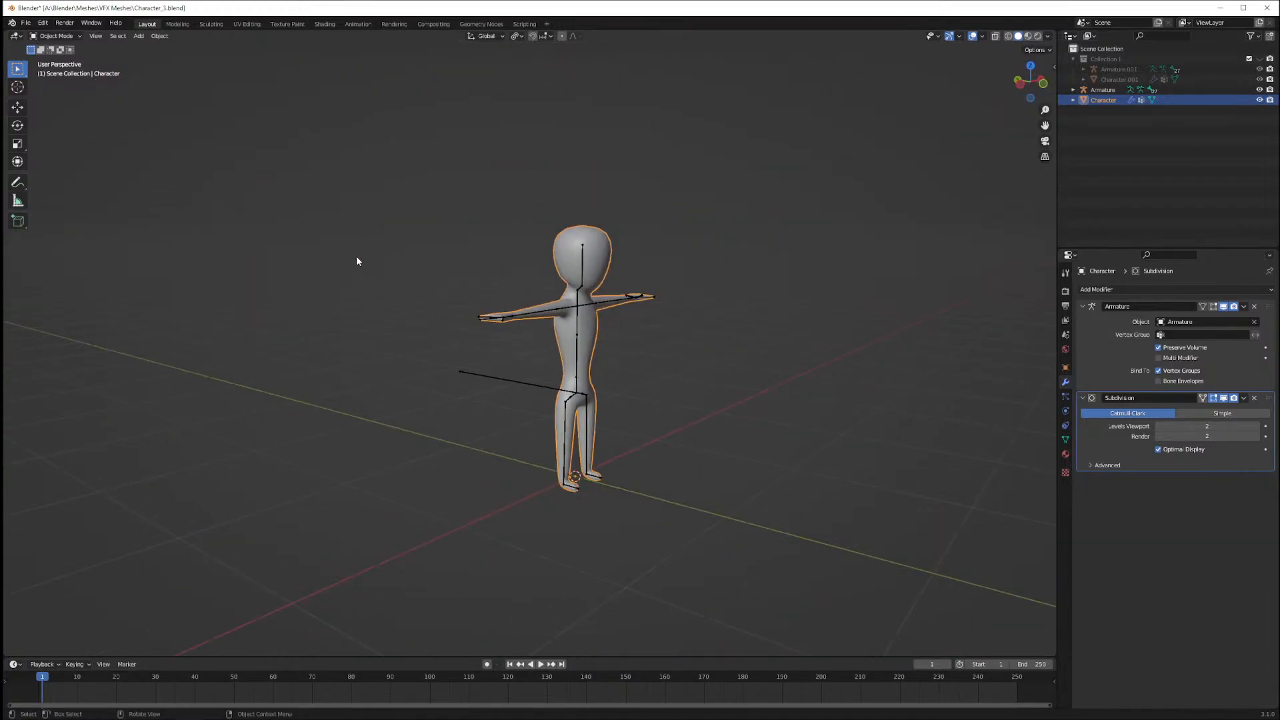
key("KP_1")
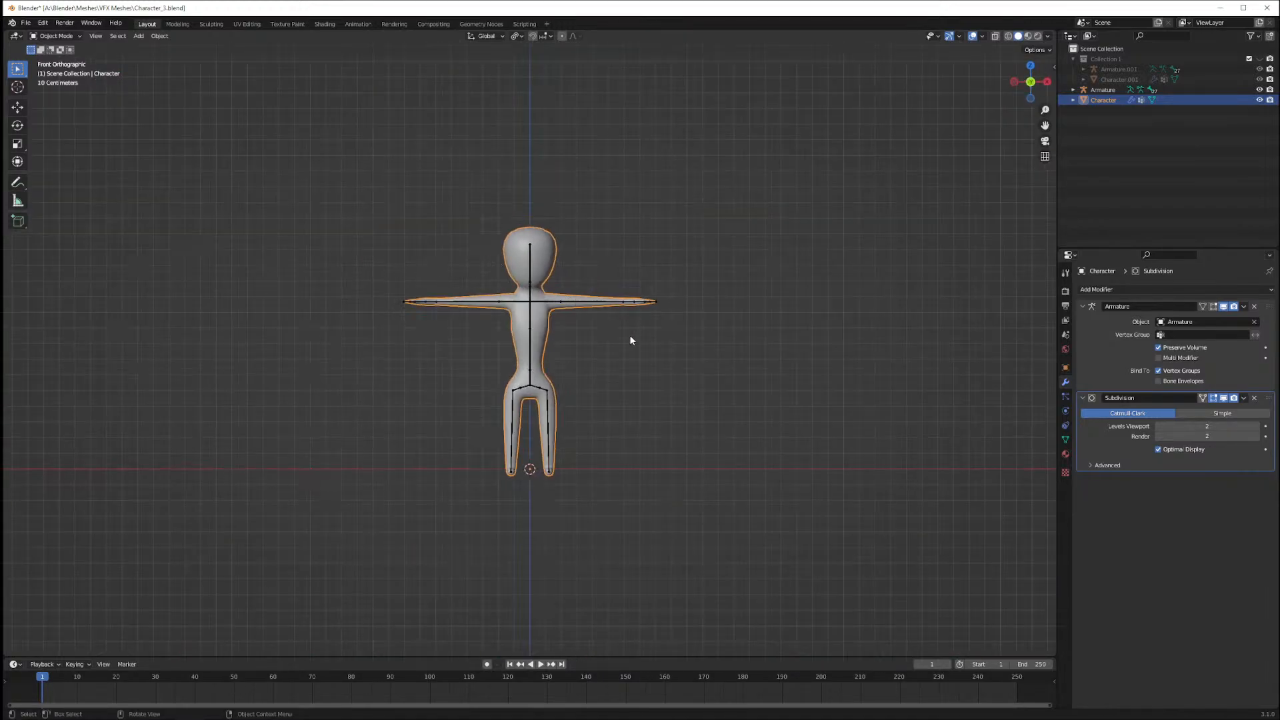
middle_click_drag(625, 331, 607, 350)
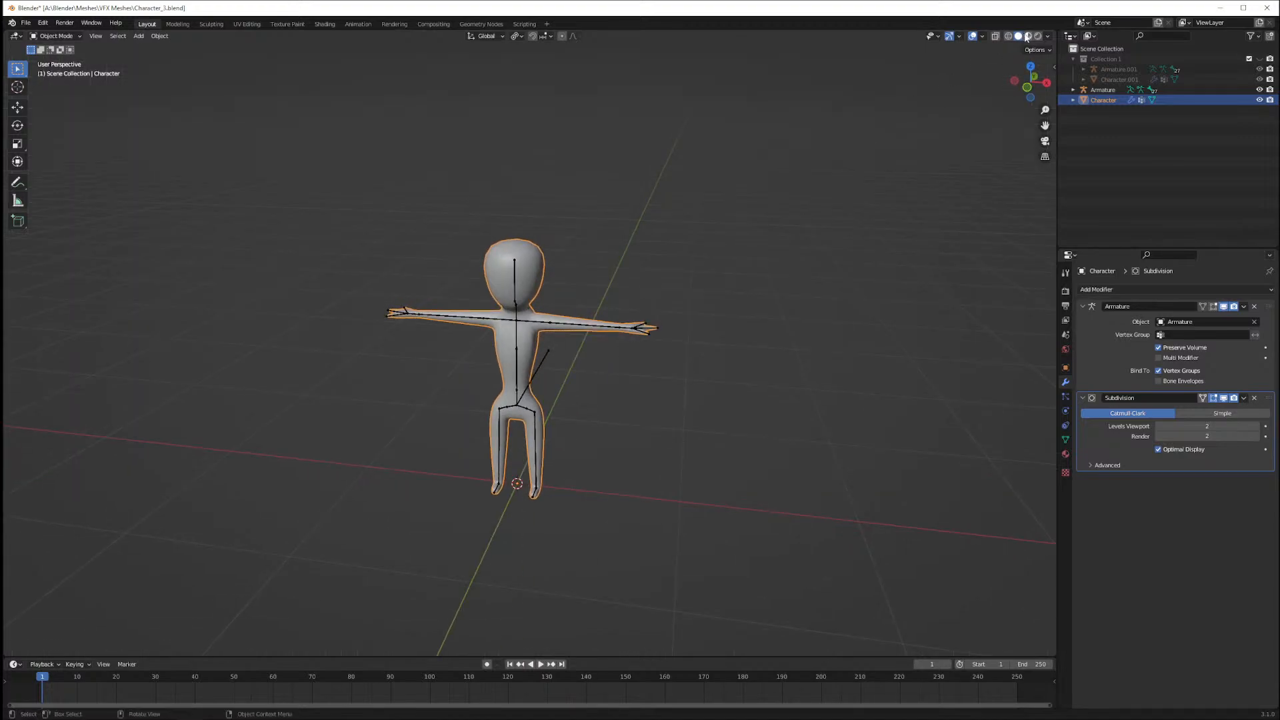
Change the solid viewport shading to the multicoloured normal MatCap and view the character up close
left_click(1048, 36)
left_click(1038, 85)
mouse_move(732, 270)
middle_mouse_down()
mouse_move(757, 245)
mouse_move(877, 260)
mouse_move(680, 263)
mouse_move(782, 287)
mouse_move(705, 229)
middle_mouse_up()
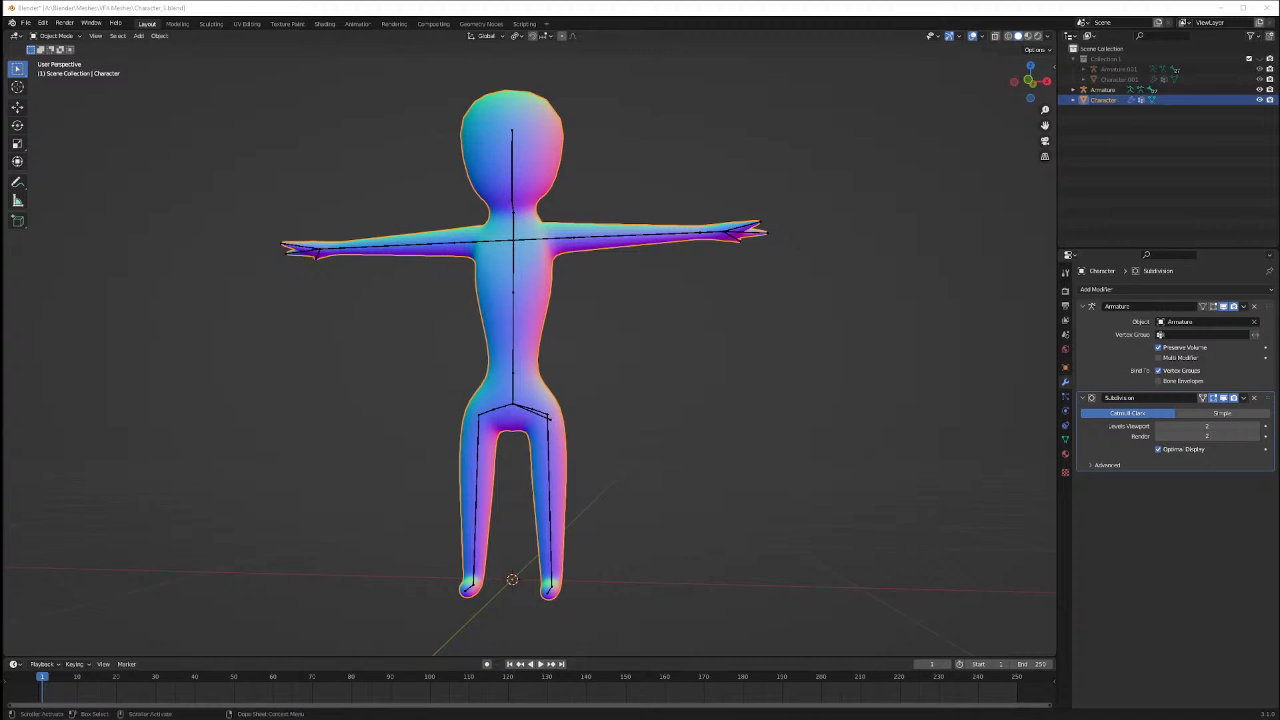
mouse_move(101, 712)
middle_click_drag(819, 456, 800, 470)
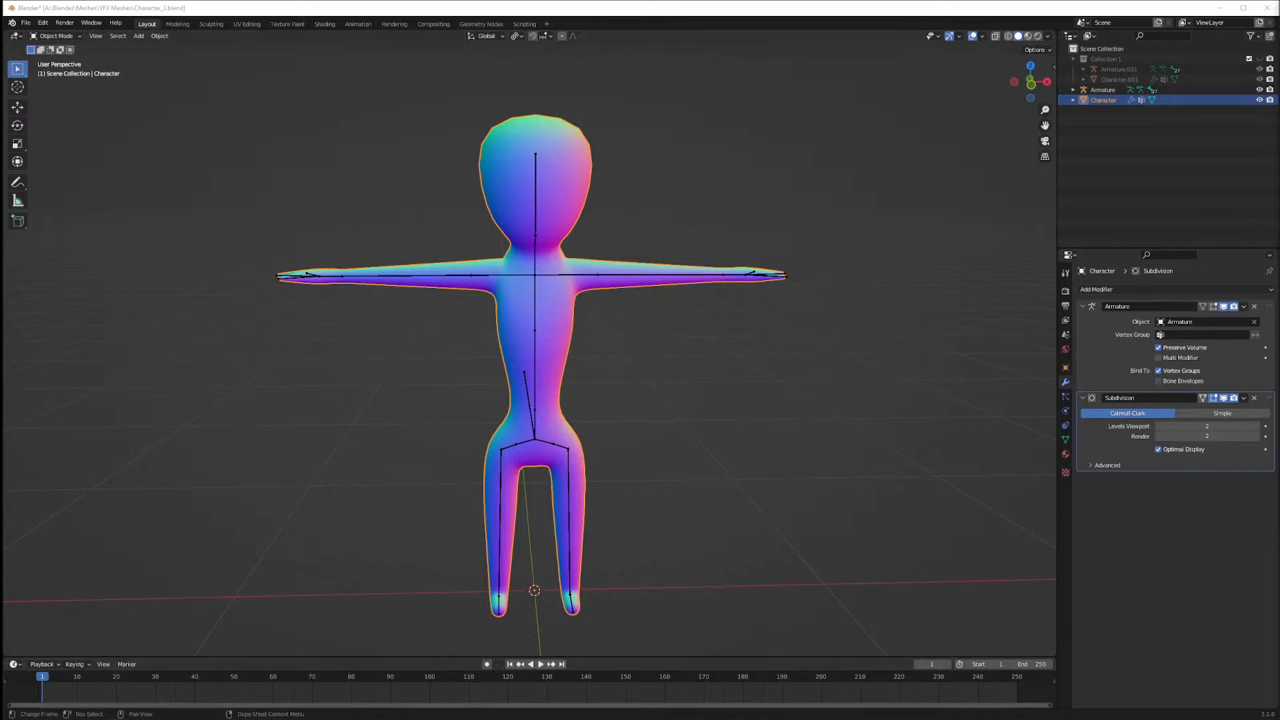
Switch to YouTube Studio in the browser, open the channel's page in a maximized window and browse its videos and past live streams
mouse_move(63, 717)
left_click_drag(4, 171, 451, 147)
left_click(895, 184)
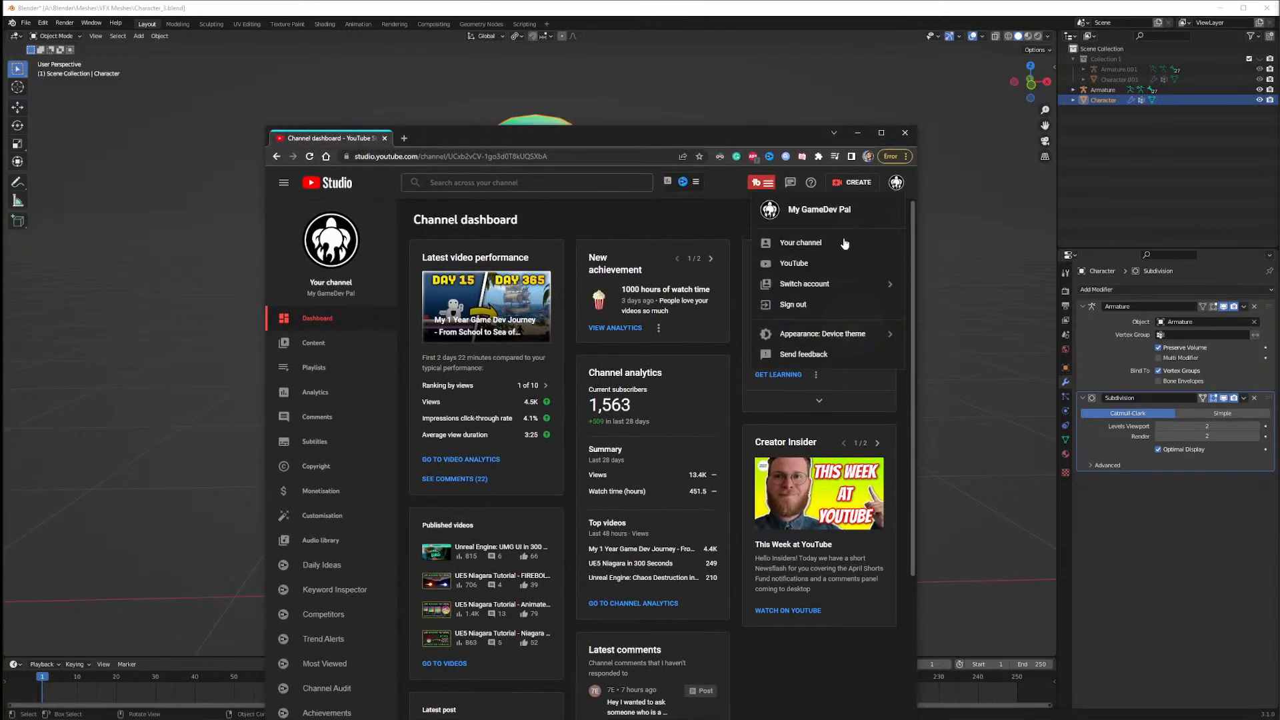
left_click(845, 243)
double_click(655, 130)
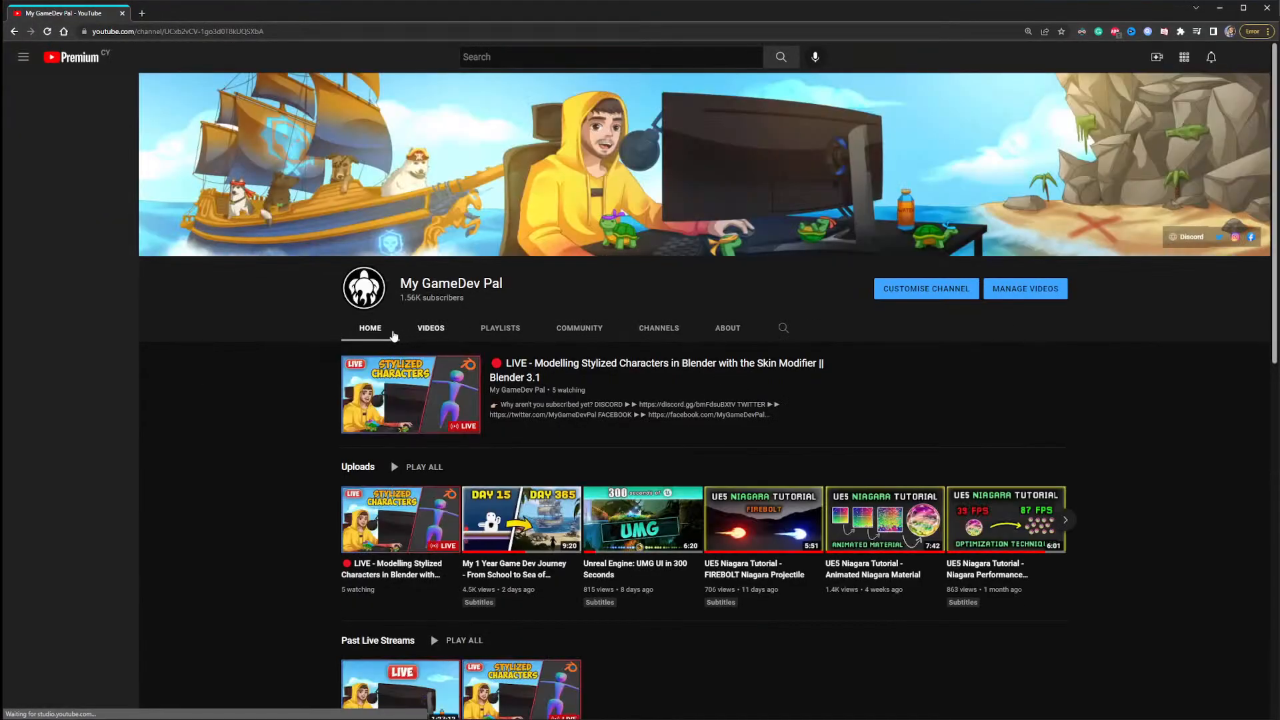
scroll(275, 511, "down", 4)
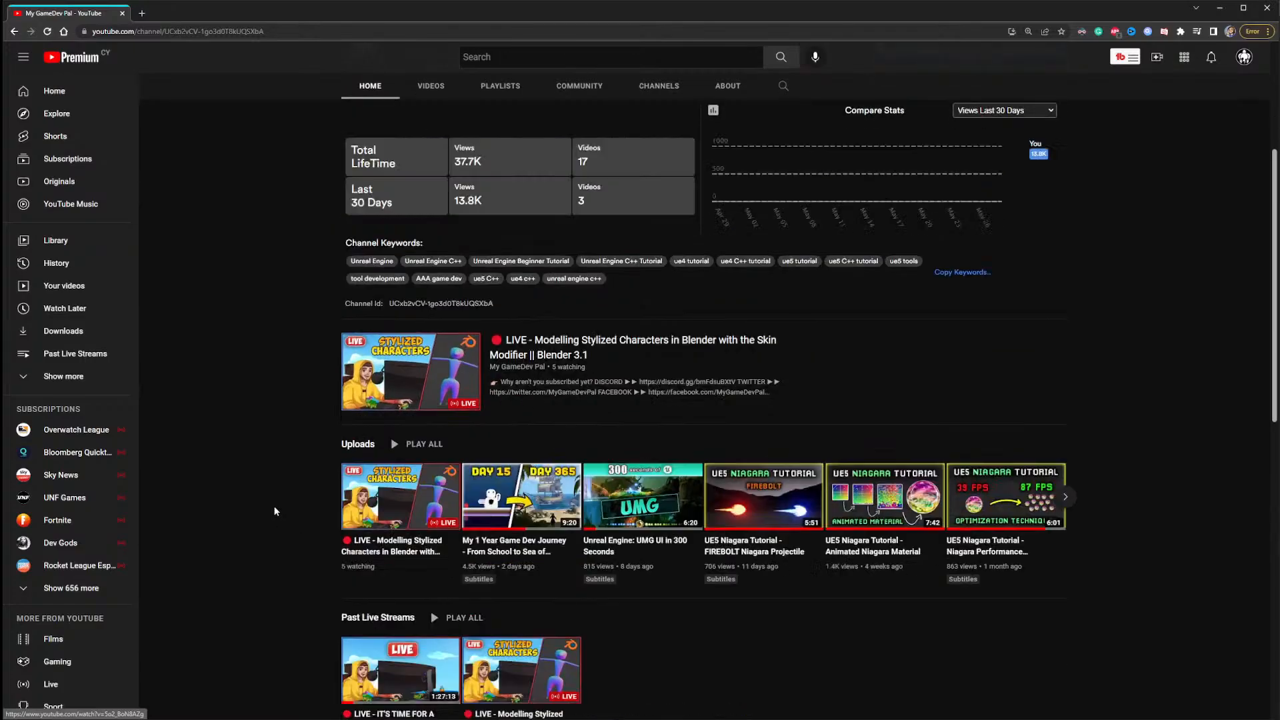
scroll(275, 512, "down", 3)
scroll(472, 282, "down", 2)
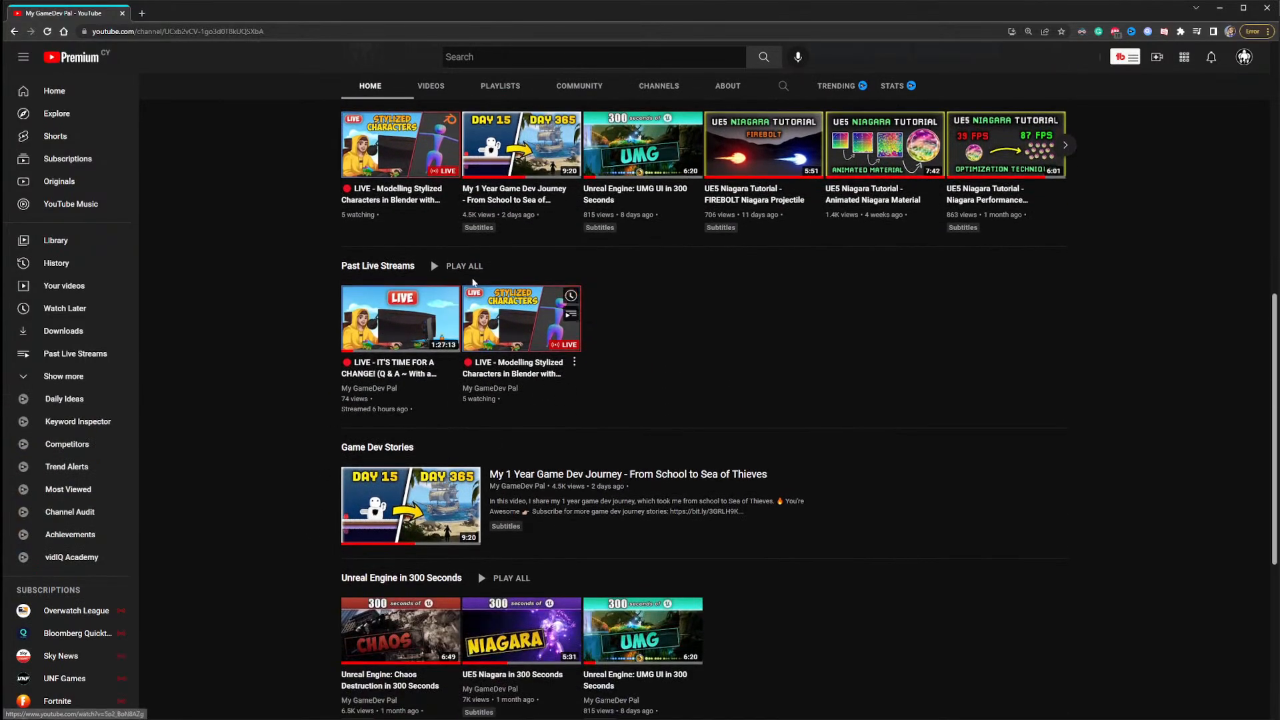
Look through the channel home page's sections, from the uploads and past live streams to the Unreal Engine Niagara tutorials and recommended channels
scroll(473, 282, "up", 6)
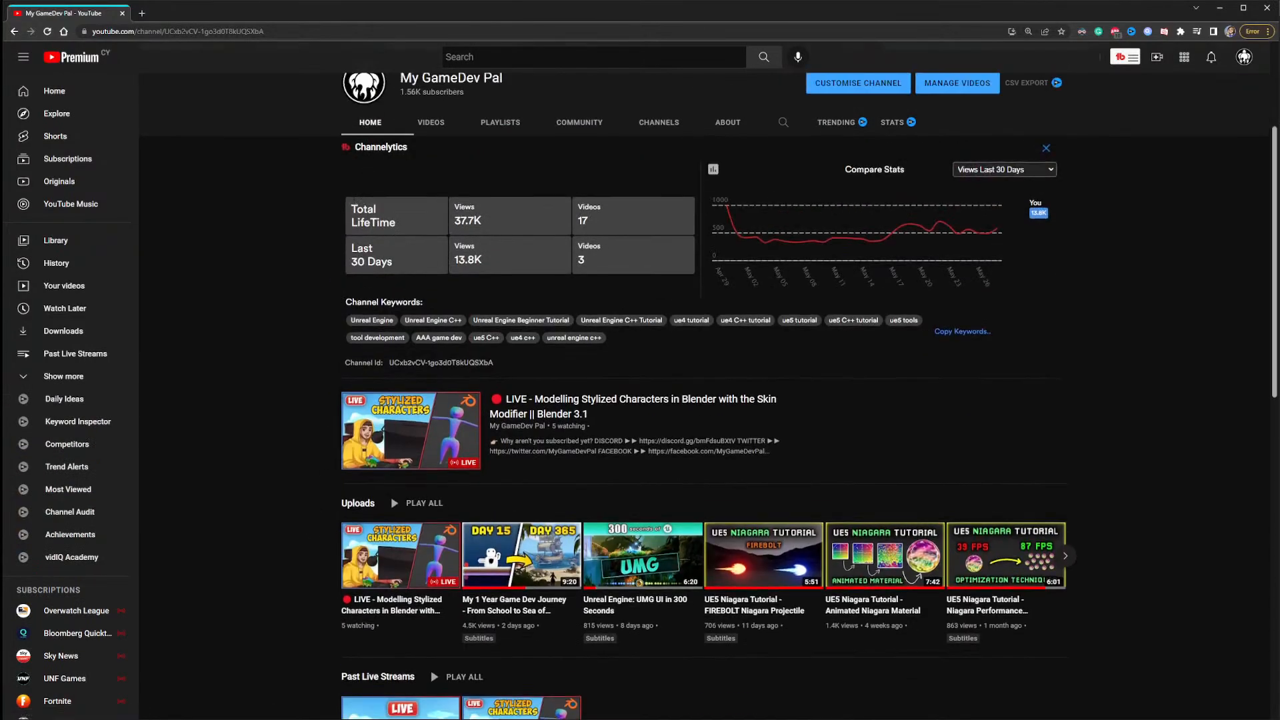
scroll(364, 287, "down", 7)
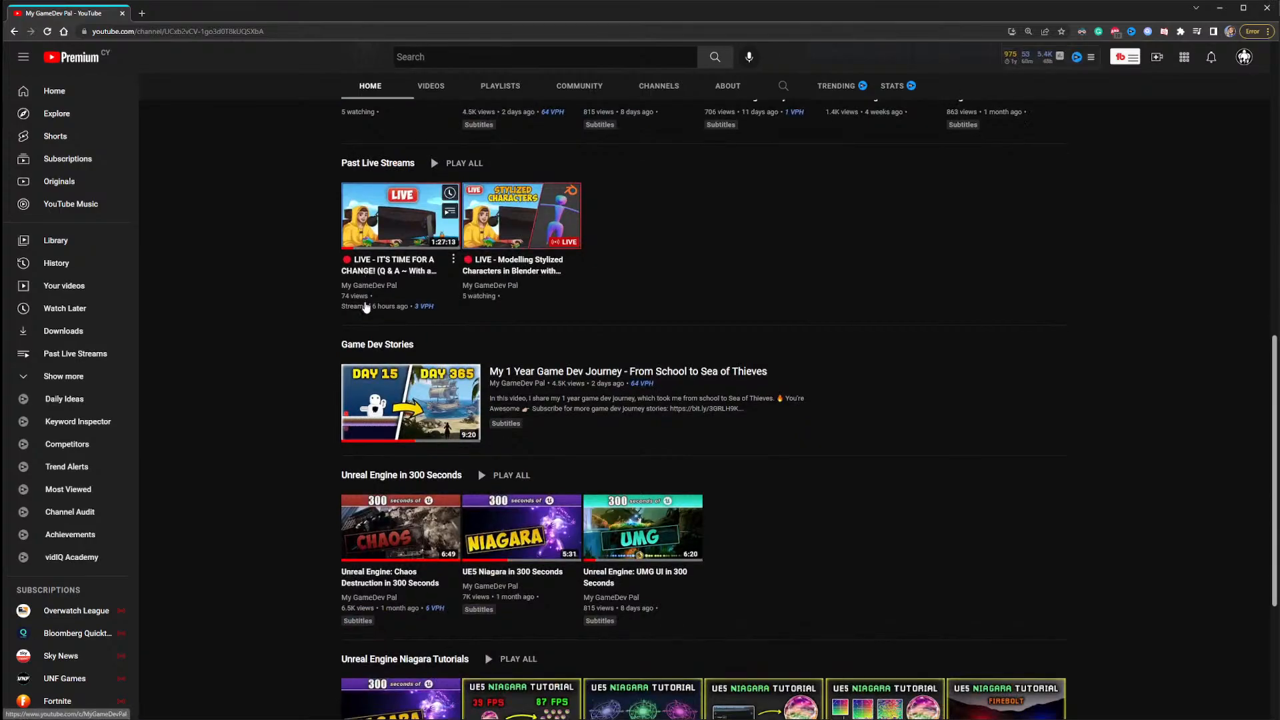
scroll(323, 409, "down", 2)
scroll(327, 466, "up", 4)
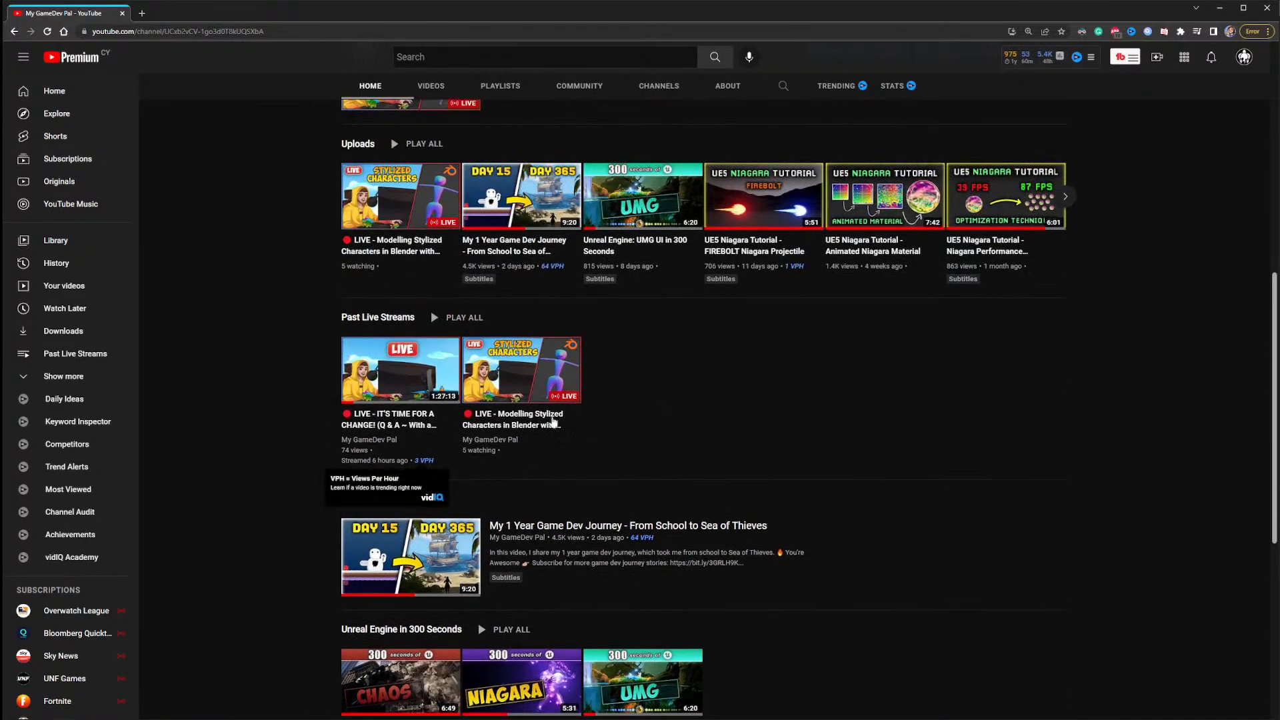
scroll(248, 399, "down", 3)
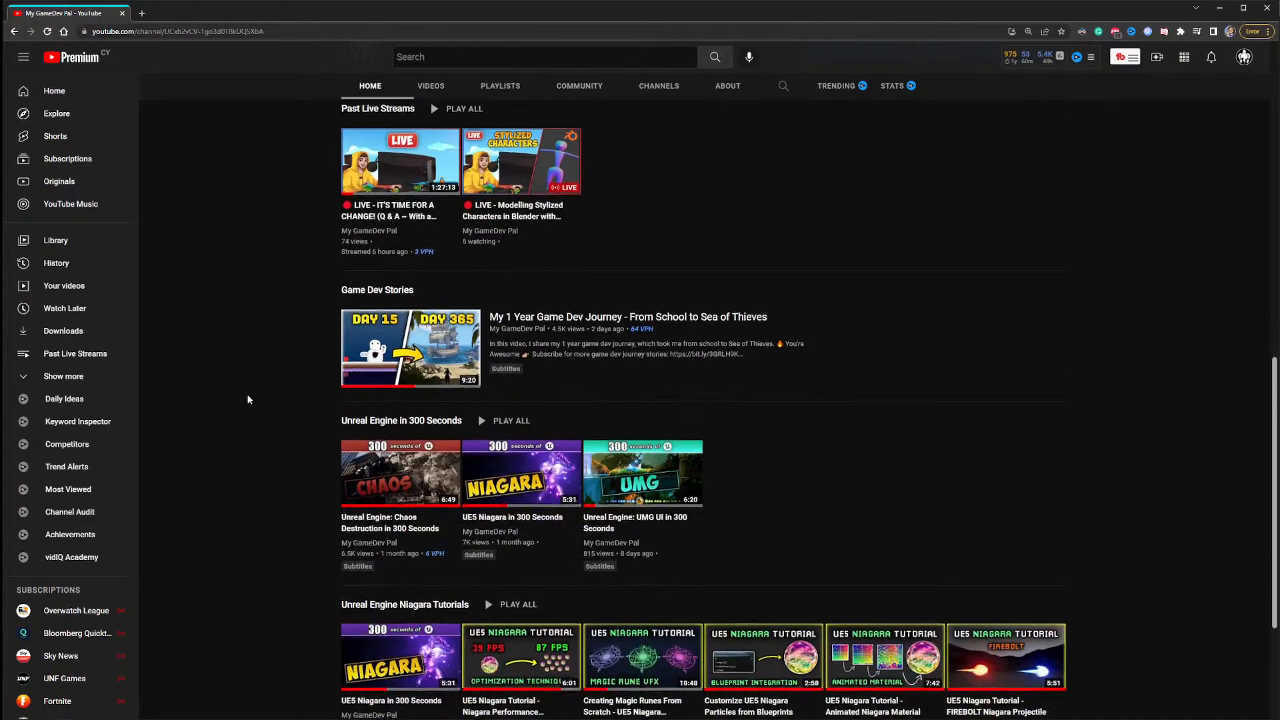
scroll(248, 400, "down", 3)
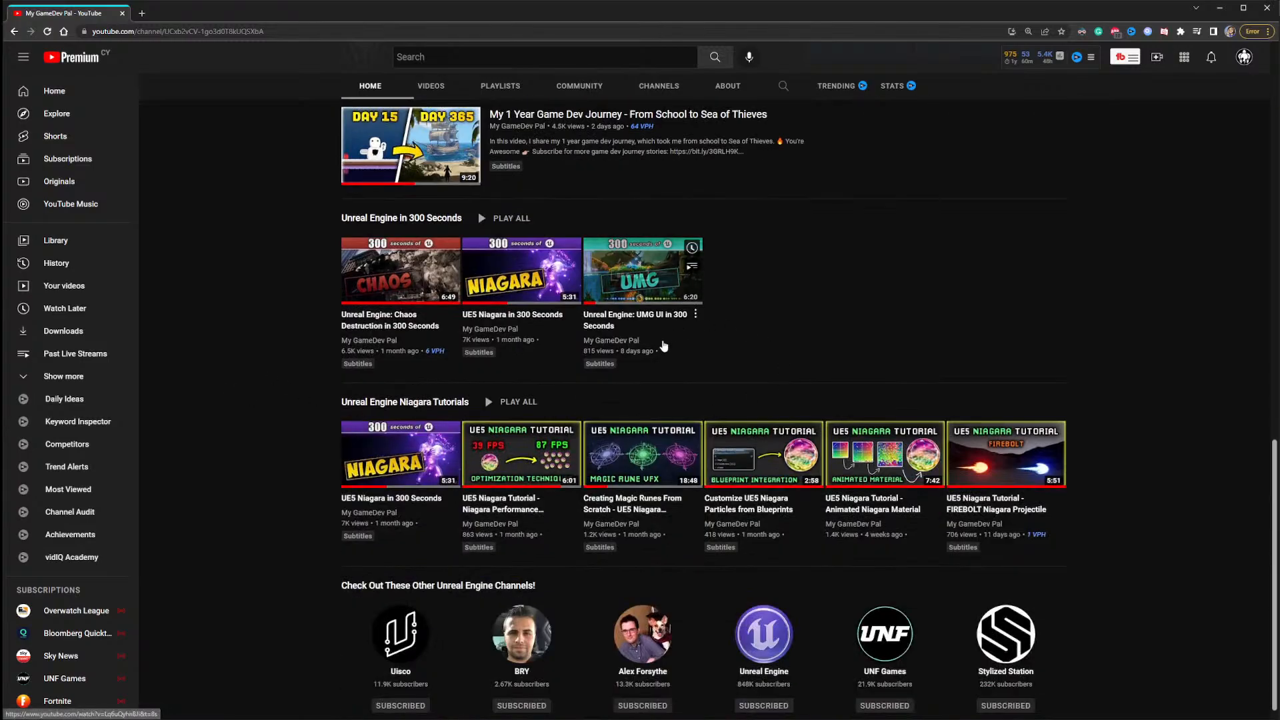
scroll(847, 353, "up", 6)
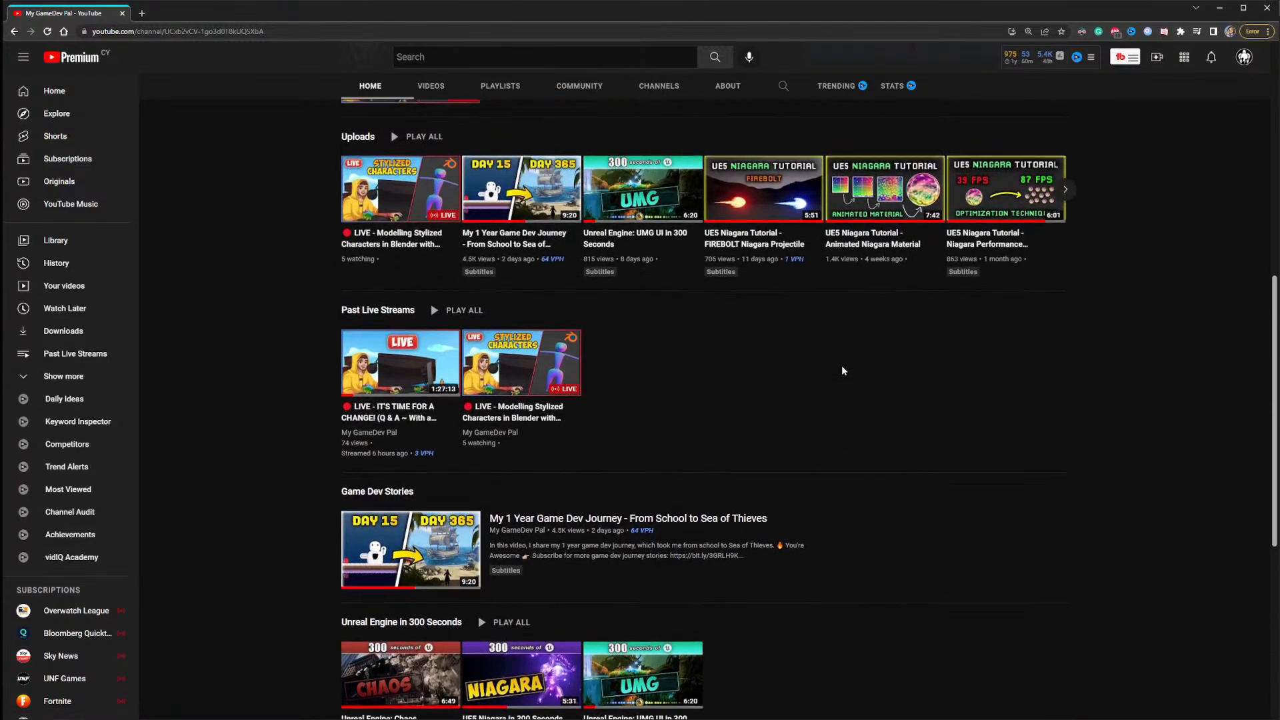
View the vidIQ summary of the channel's watch hours, views and subscribers, and look over the uploads and featured live stream again
left_click(1038, 60)
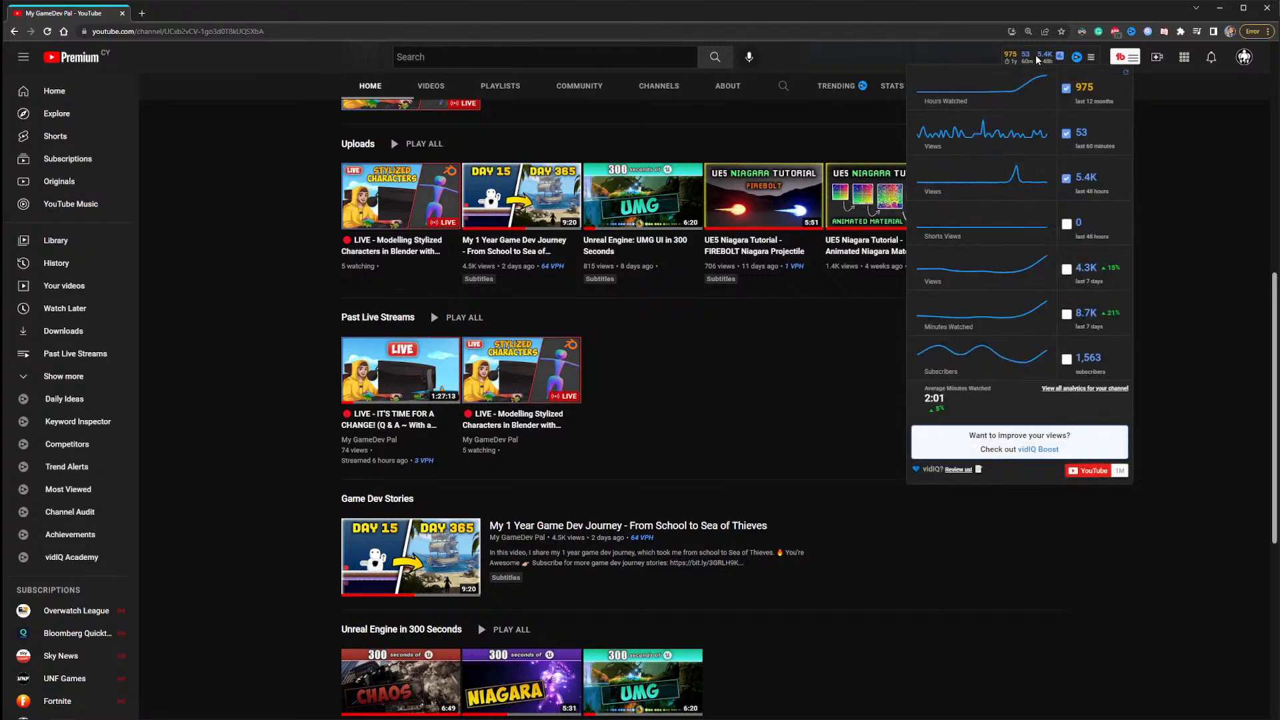
scroll(1100, 353, "down", 2)
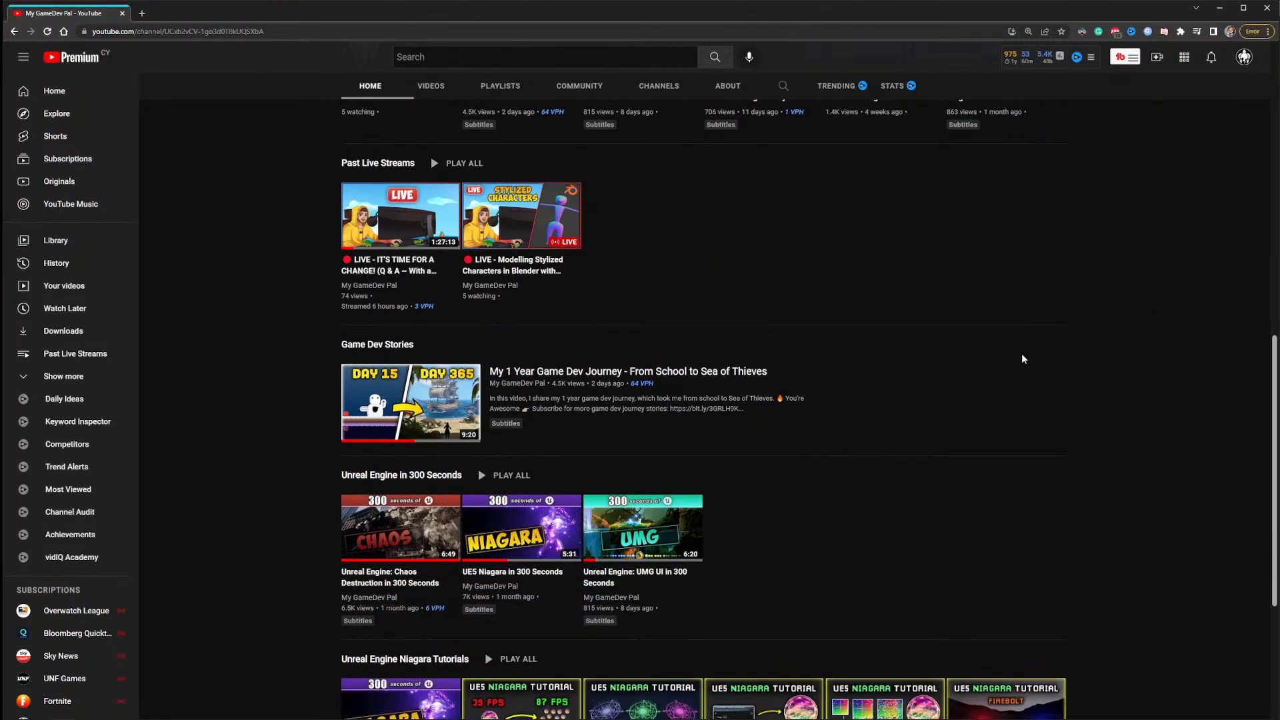
scroll(982, 364, "up", 1)
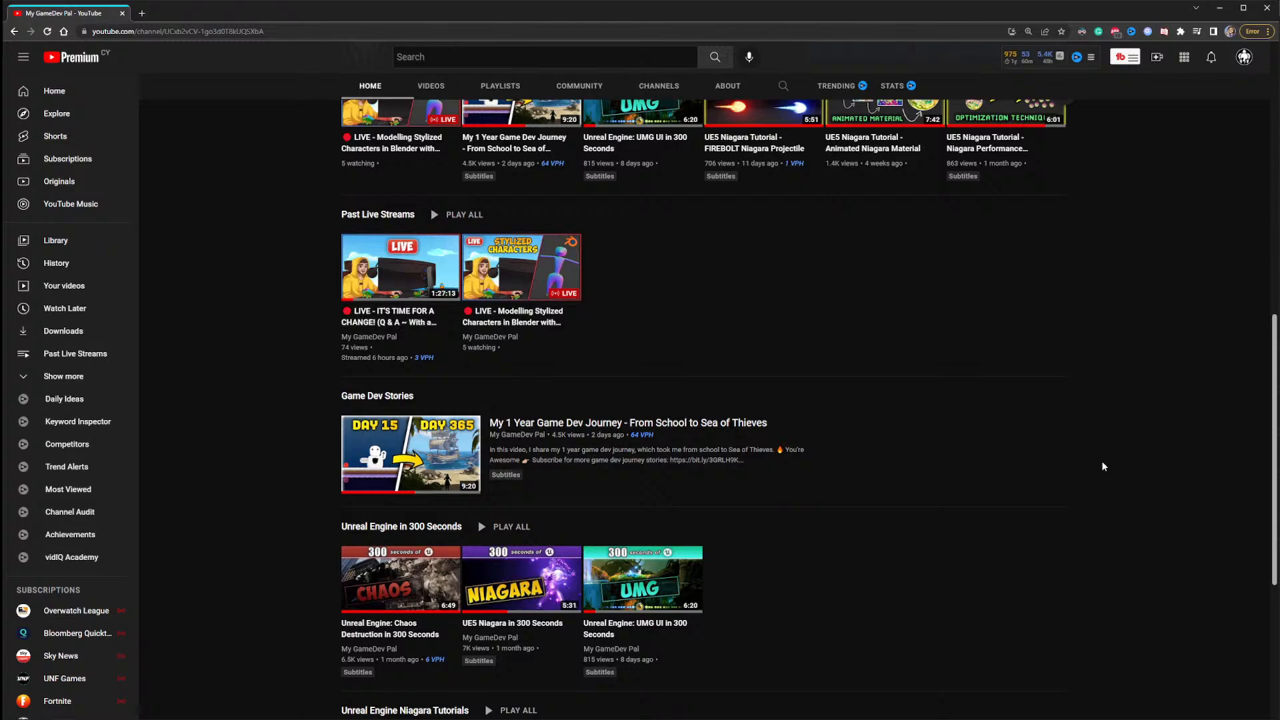
scroll(1100, 463, "up", 4)
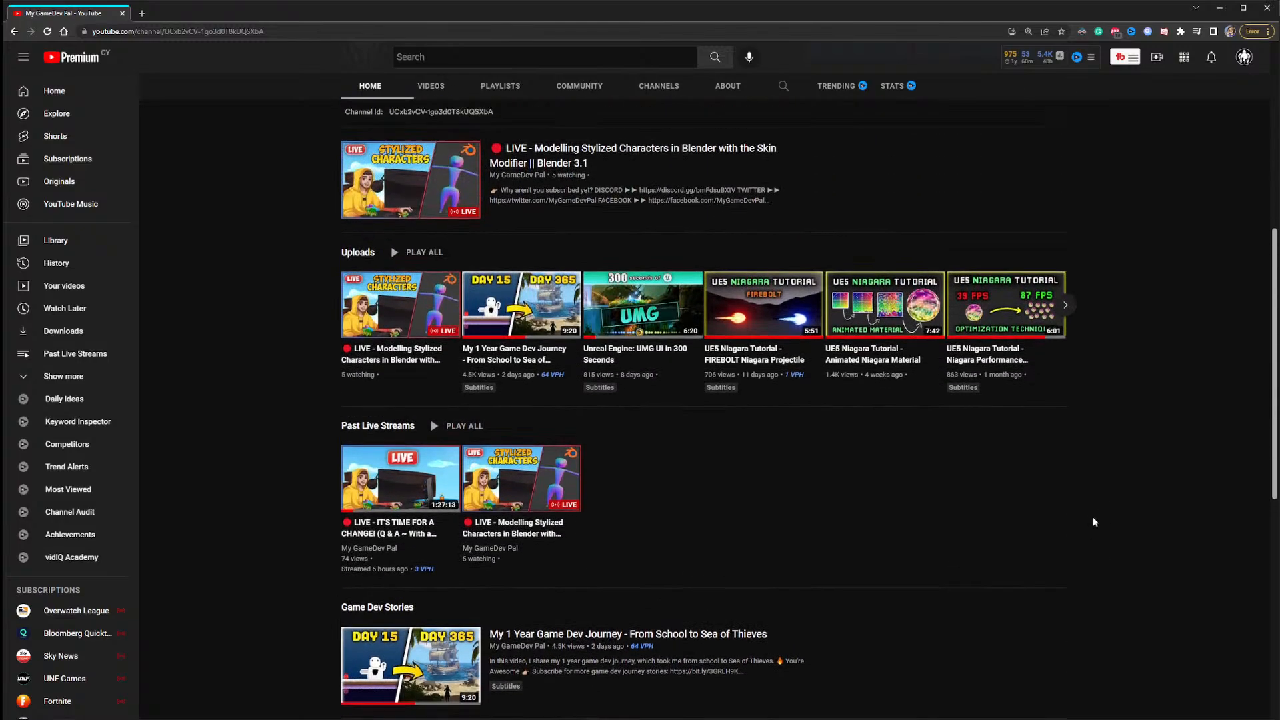
scroll(1075, 547, "up", 1)
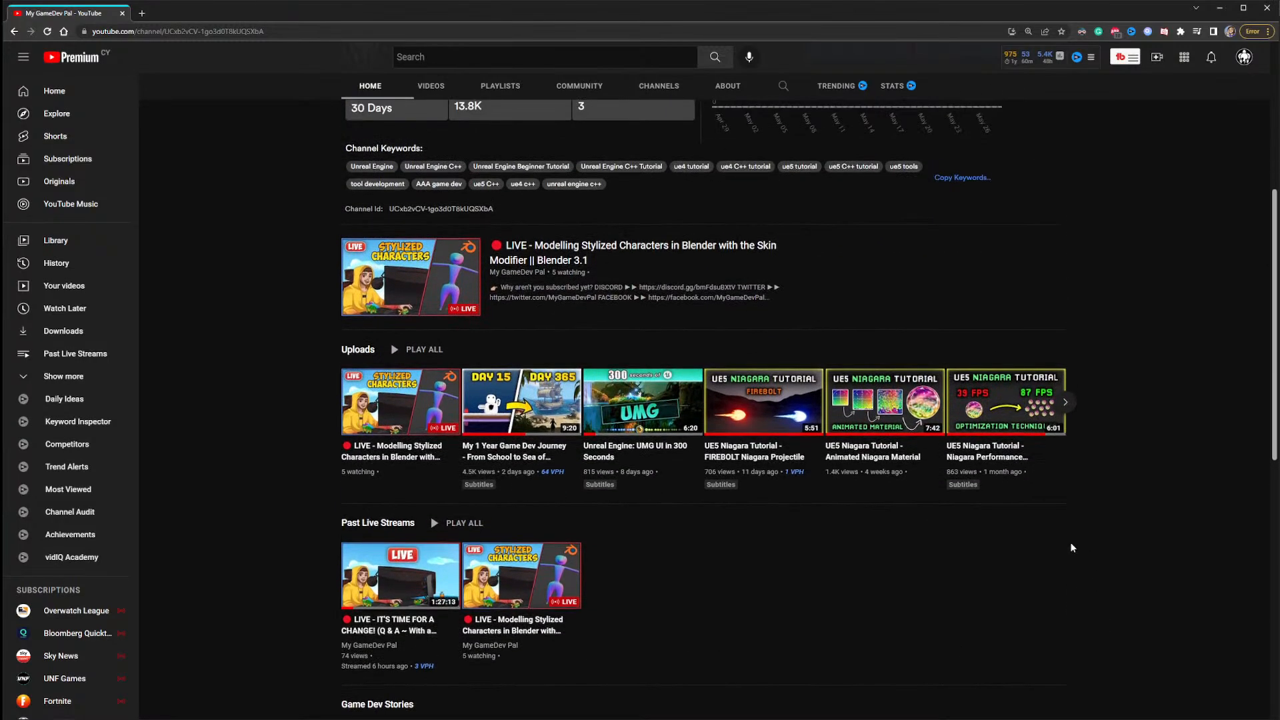